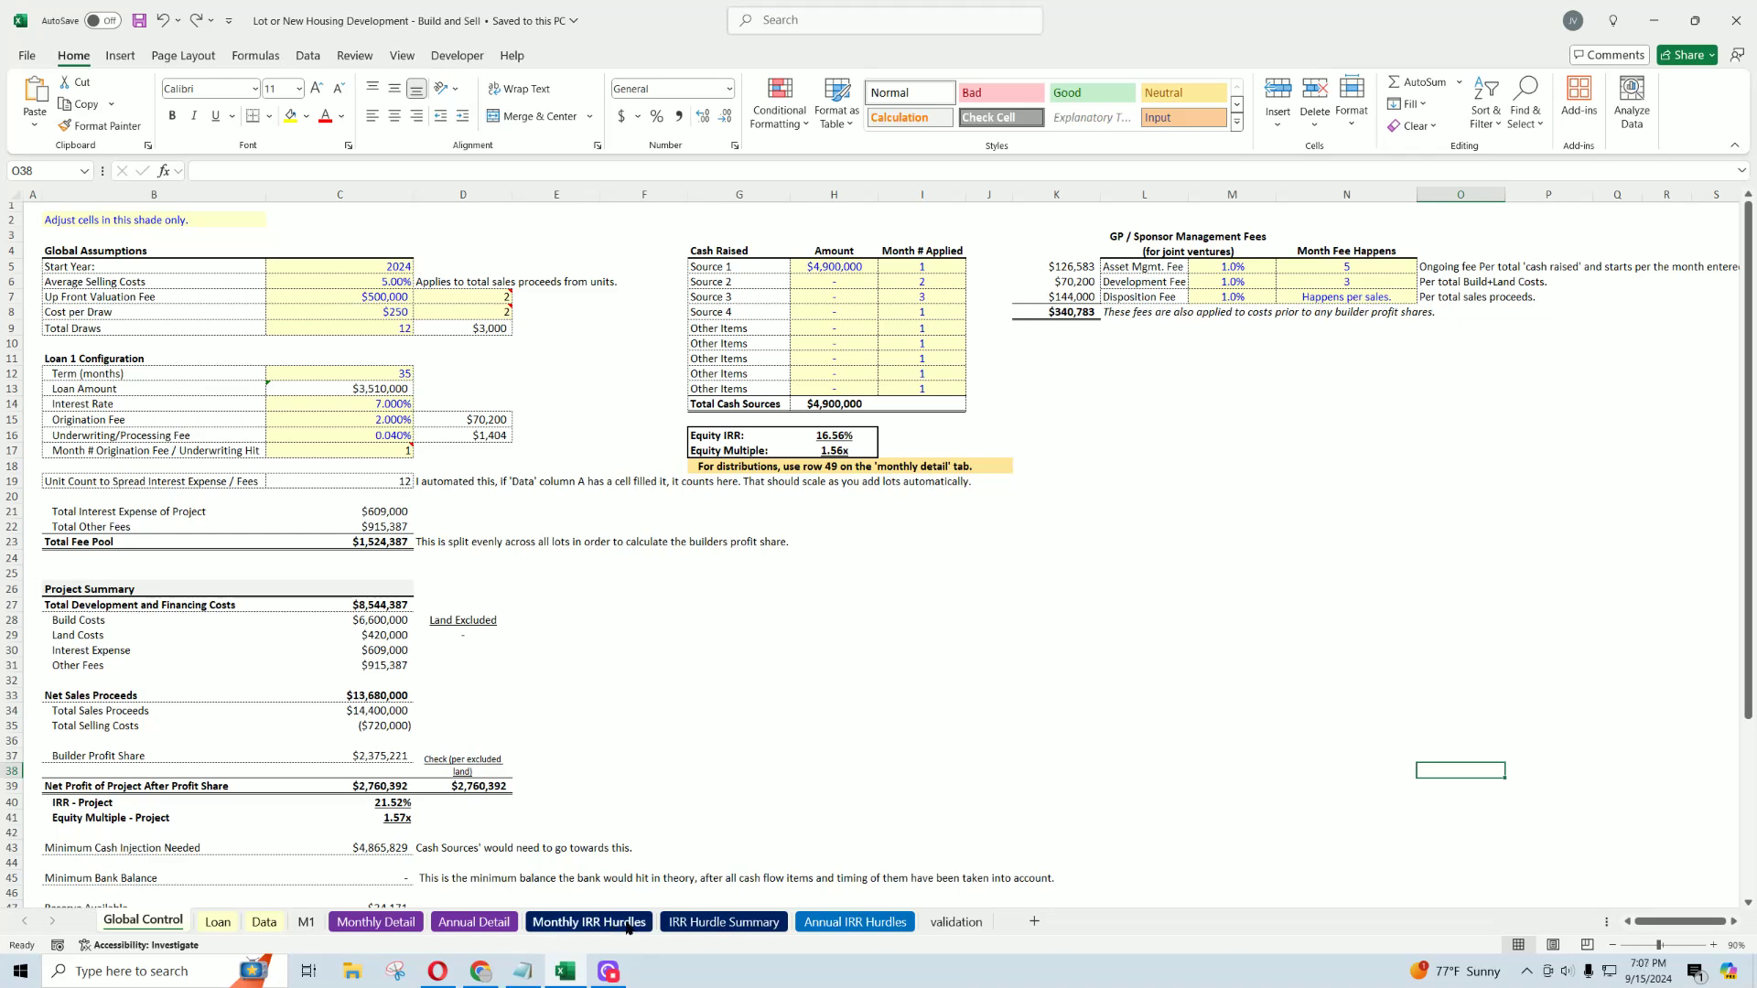
Step: Look over the Monthly IRR Hurdles and Annual IRR Hurdles sheets and return to the Global Control sheet
click(632, 924)
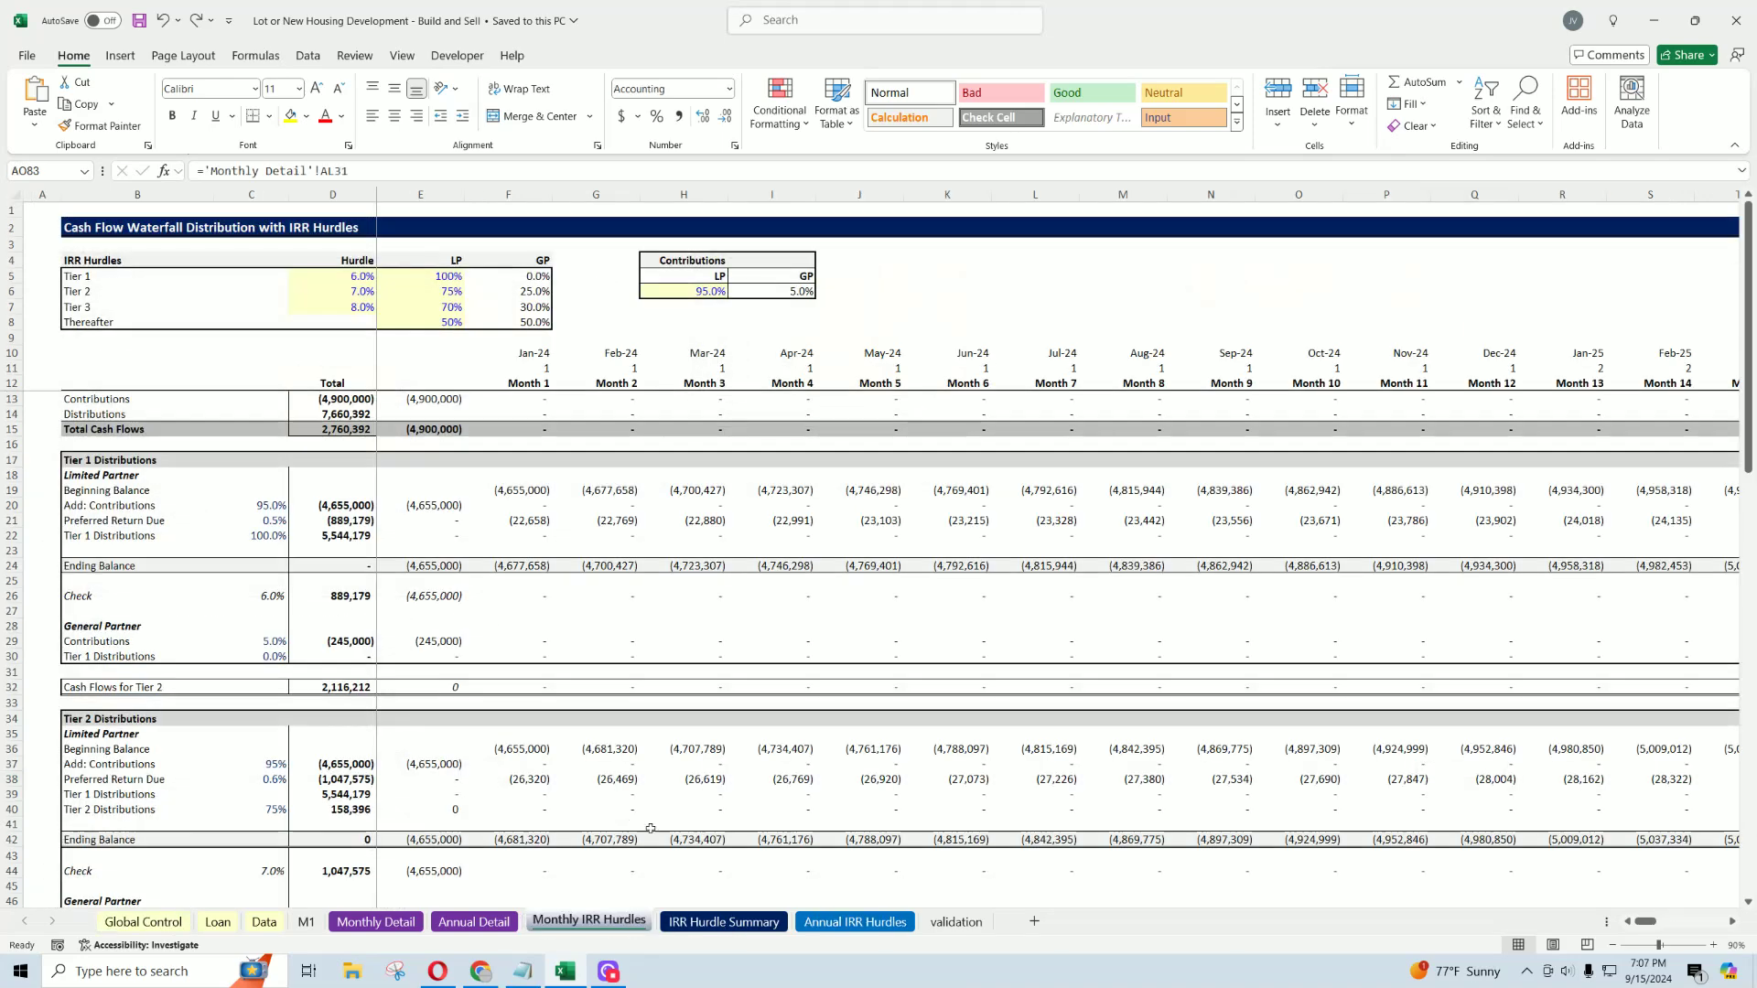
key(ctrl+Page_Down)
key(ctrl+Page_Down)
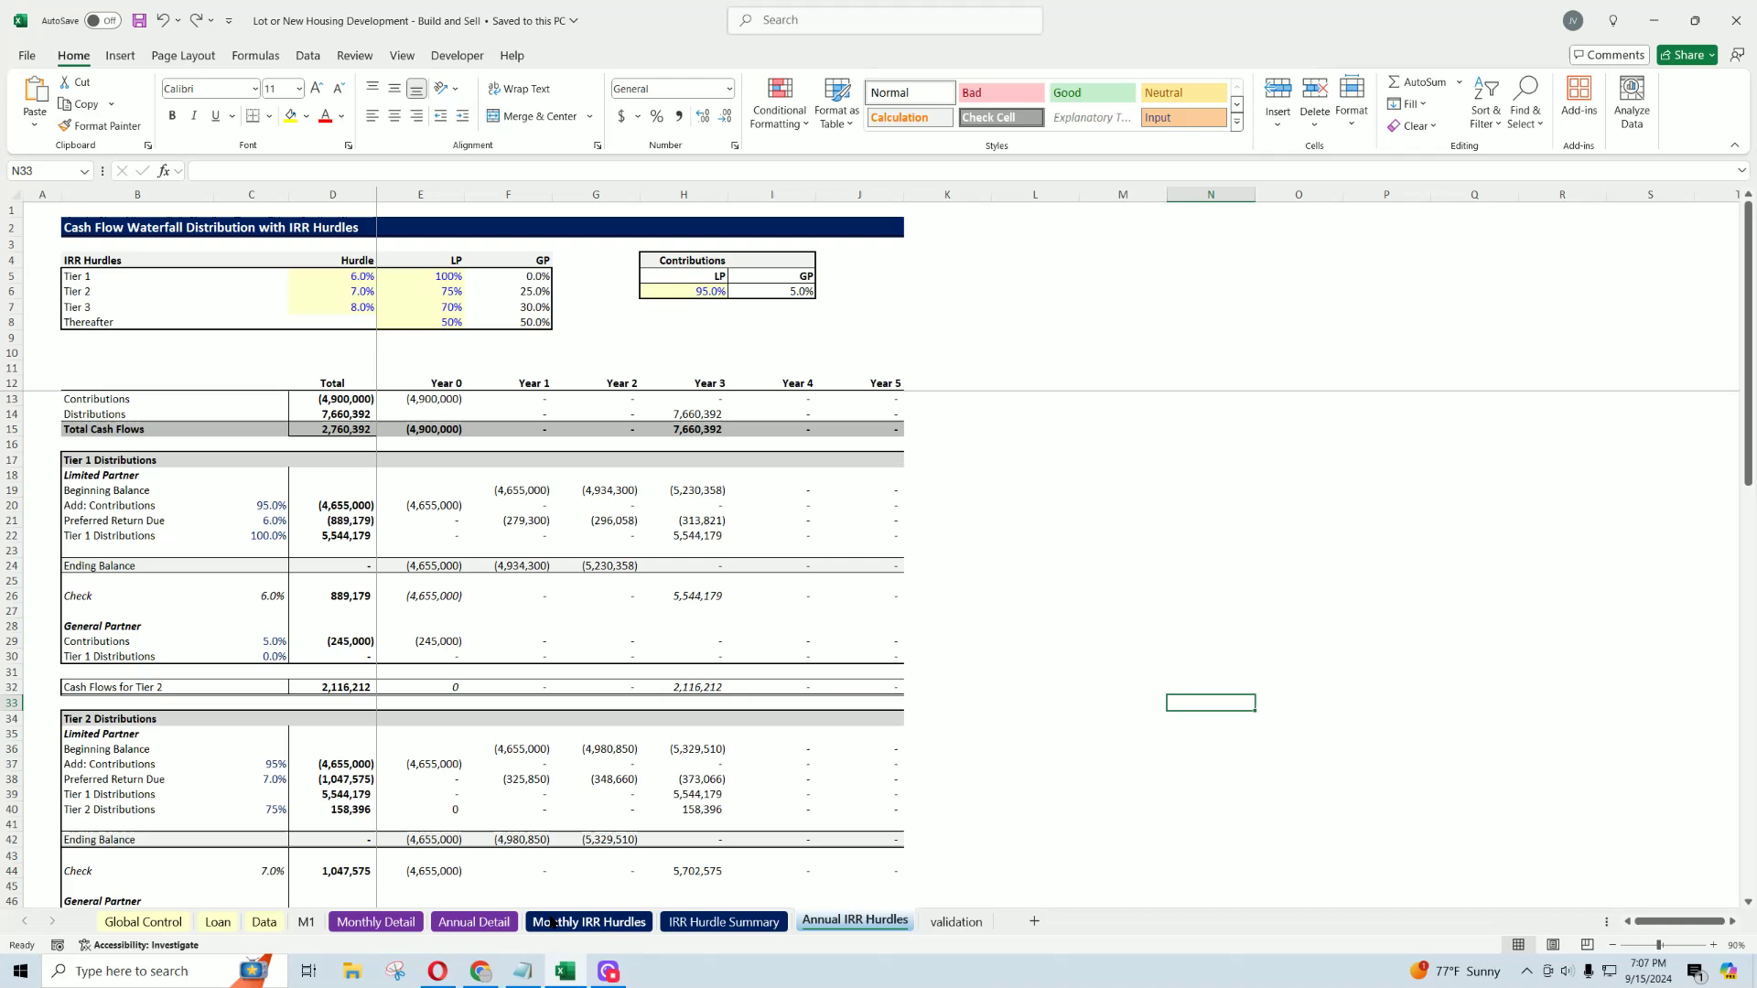
click(147, 923)
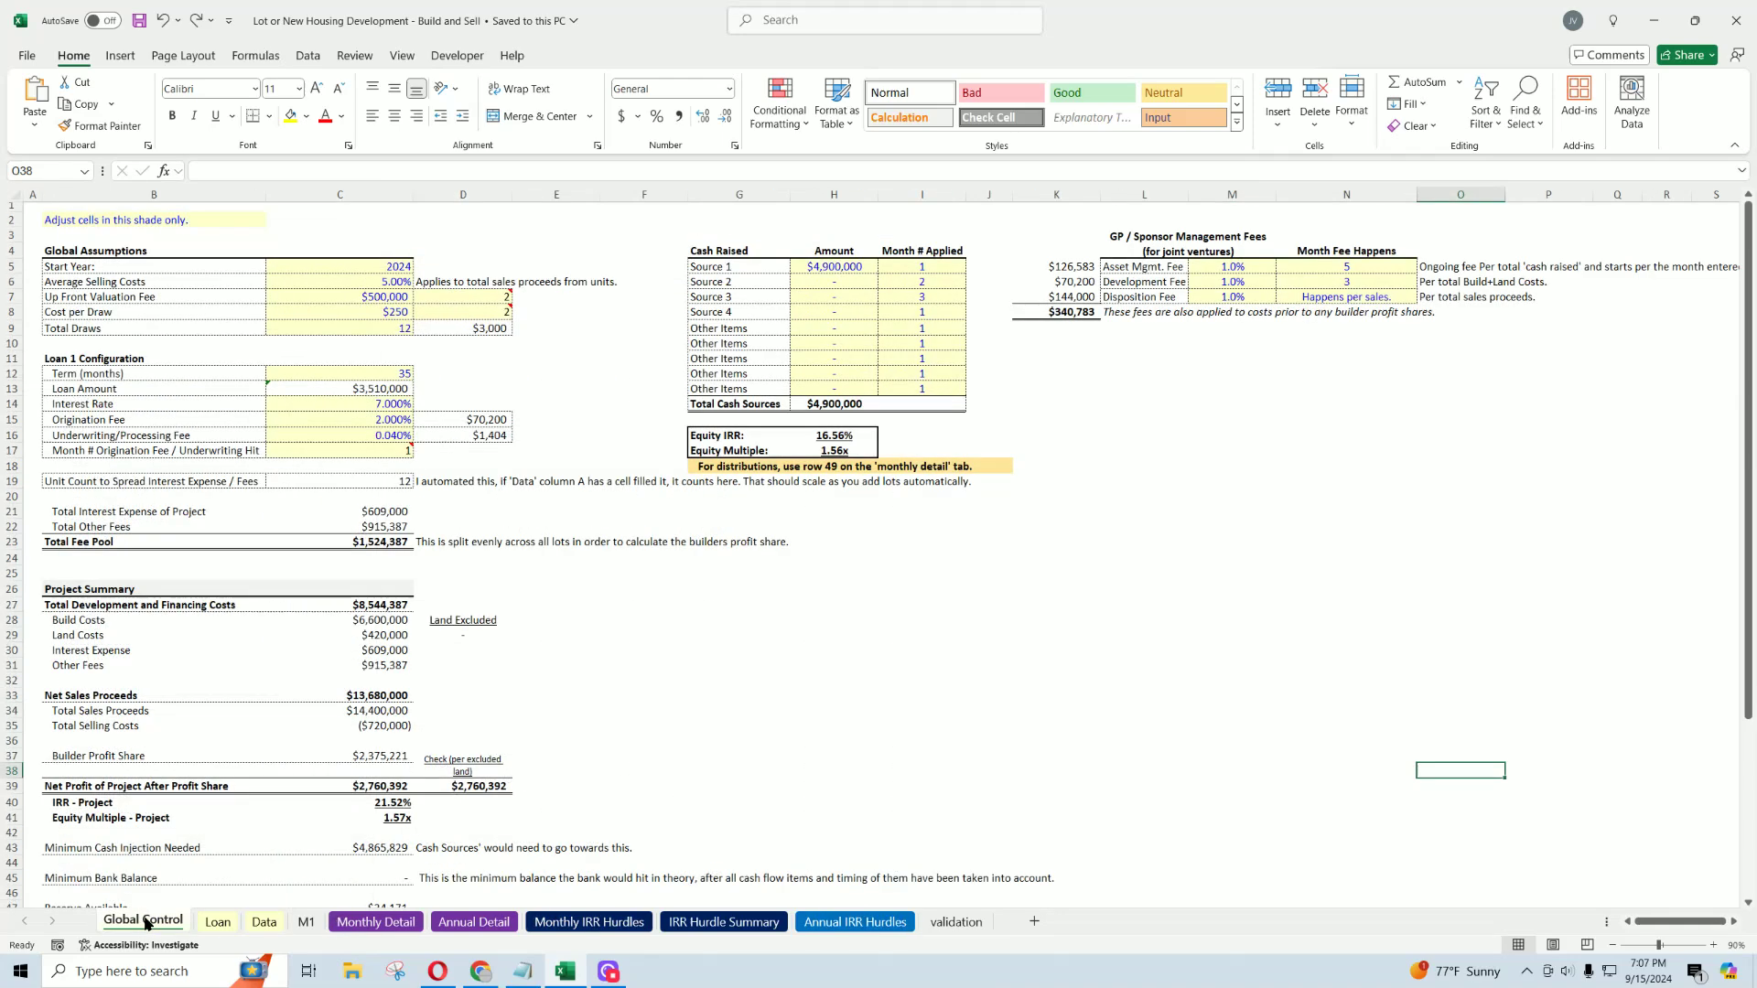
click(1391, 644)
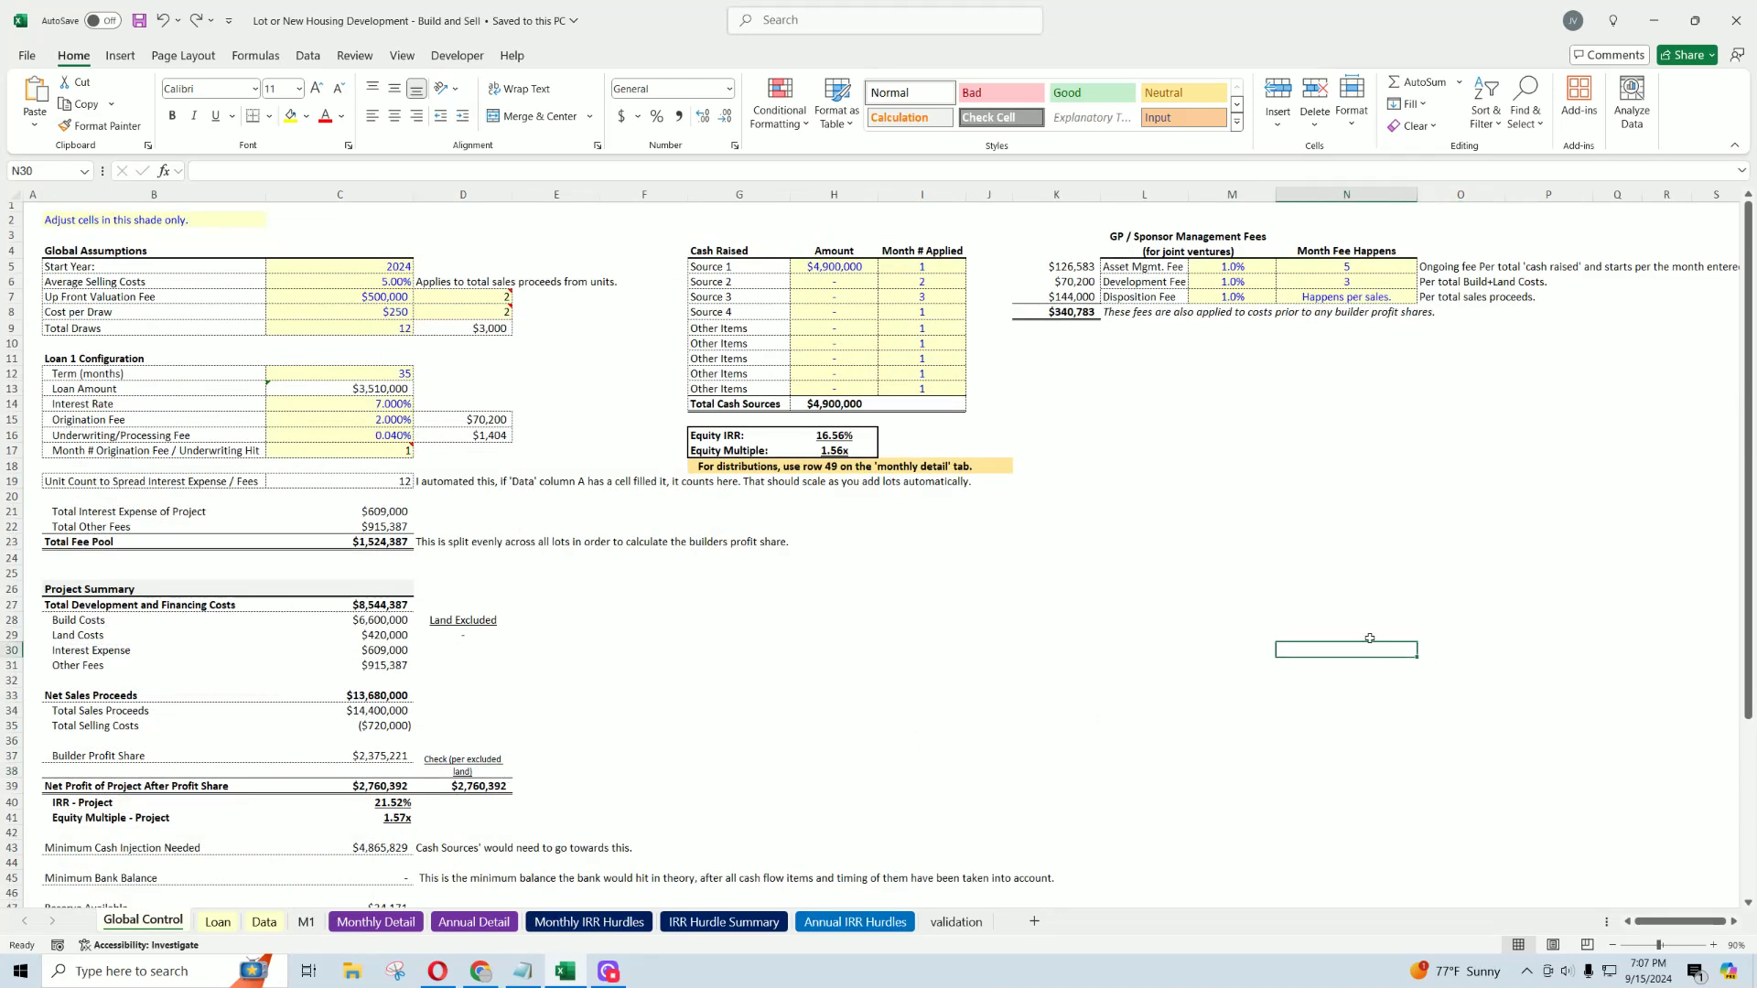
click(1370, 637)
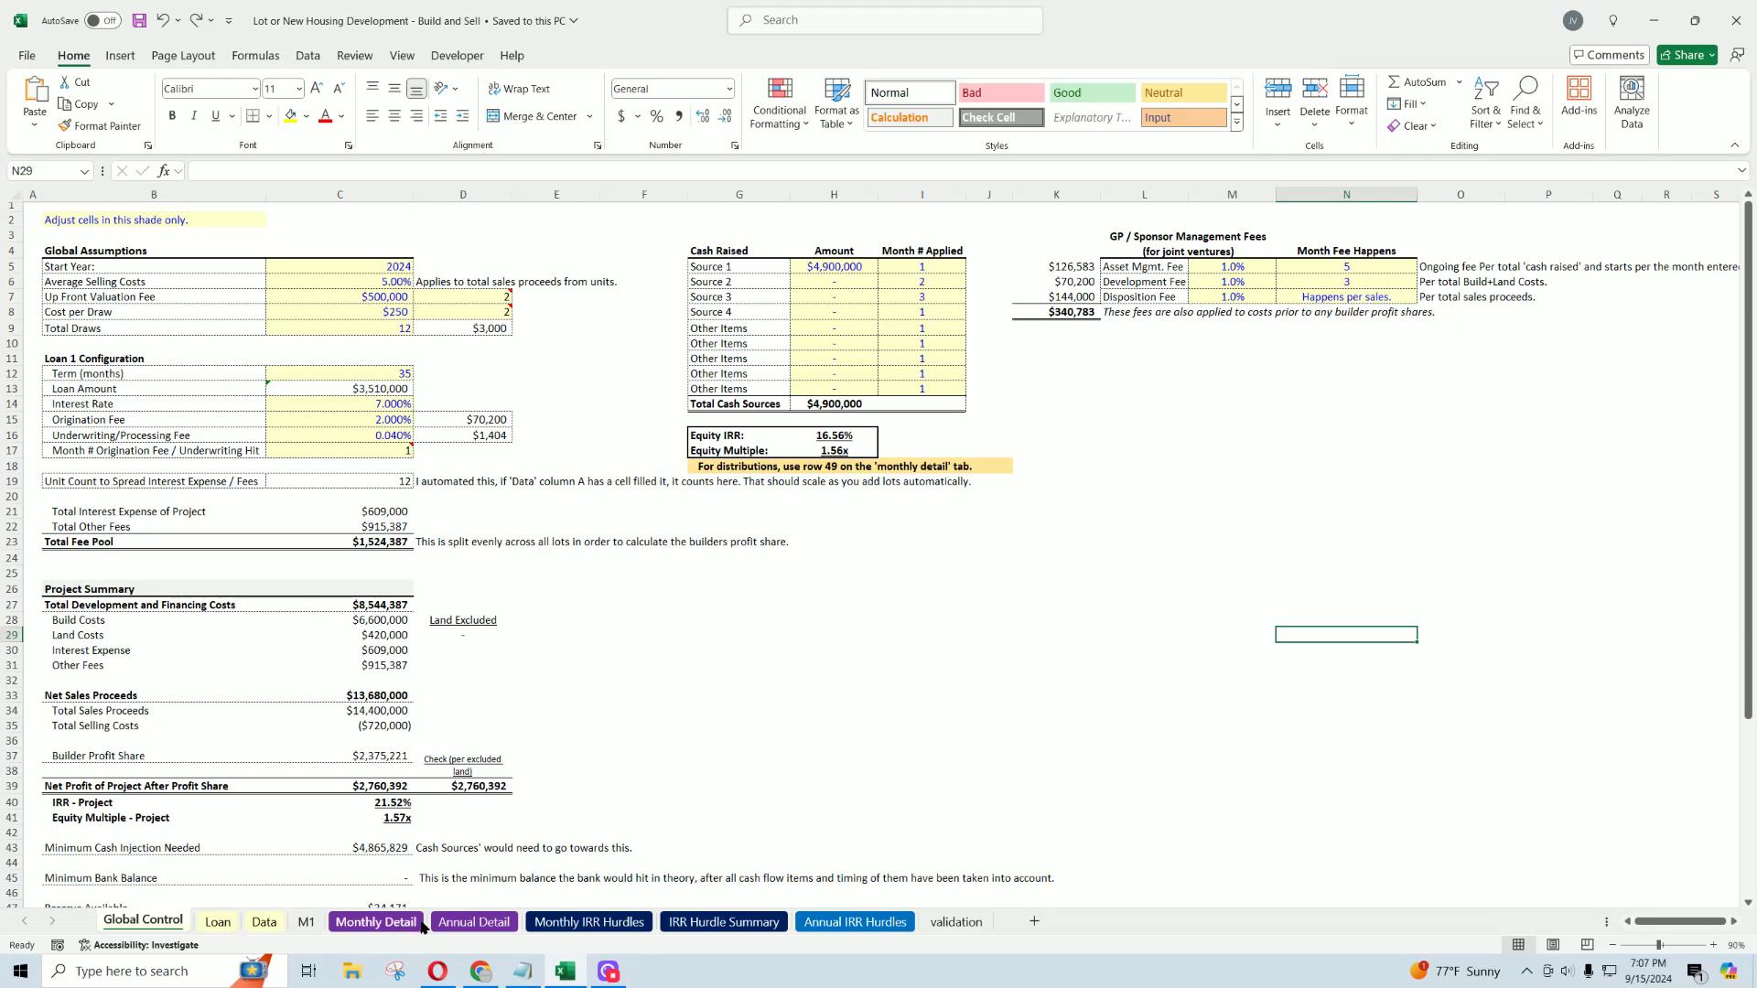
Step: Look over the Monthly Detail cash flow sheet and check the Start Year assumption on the Global Control sheet
click(394, 924)
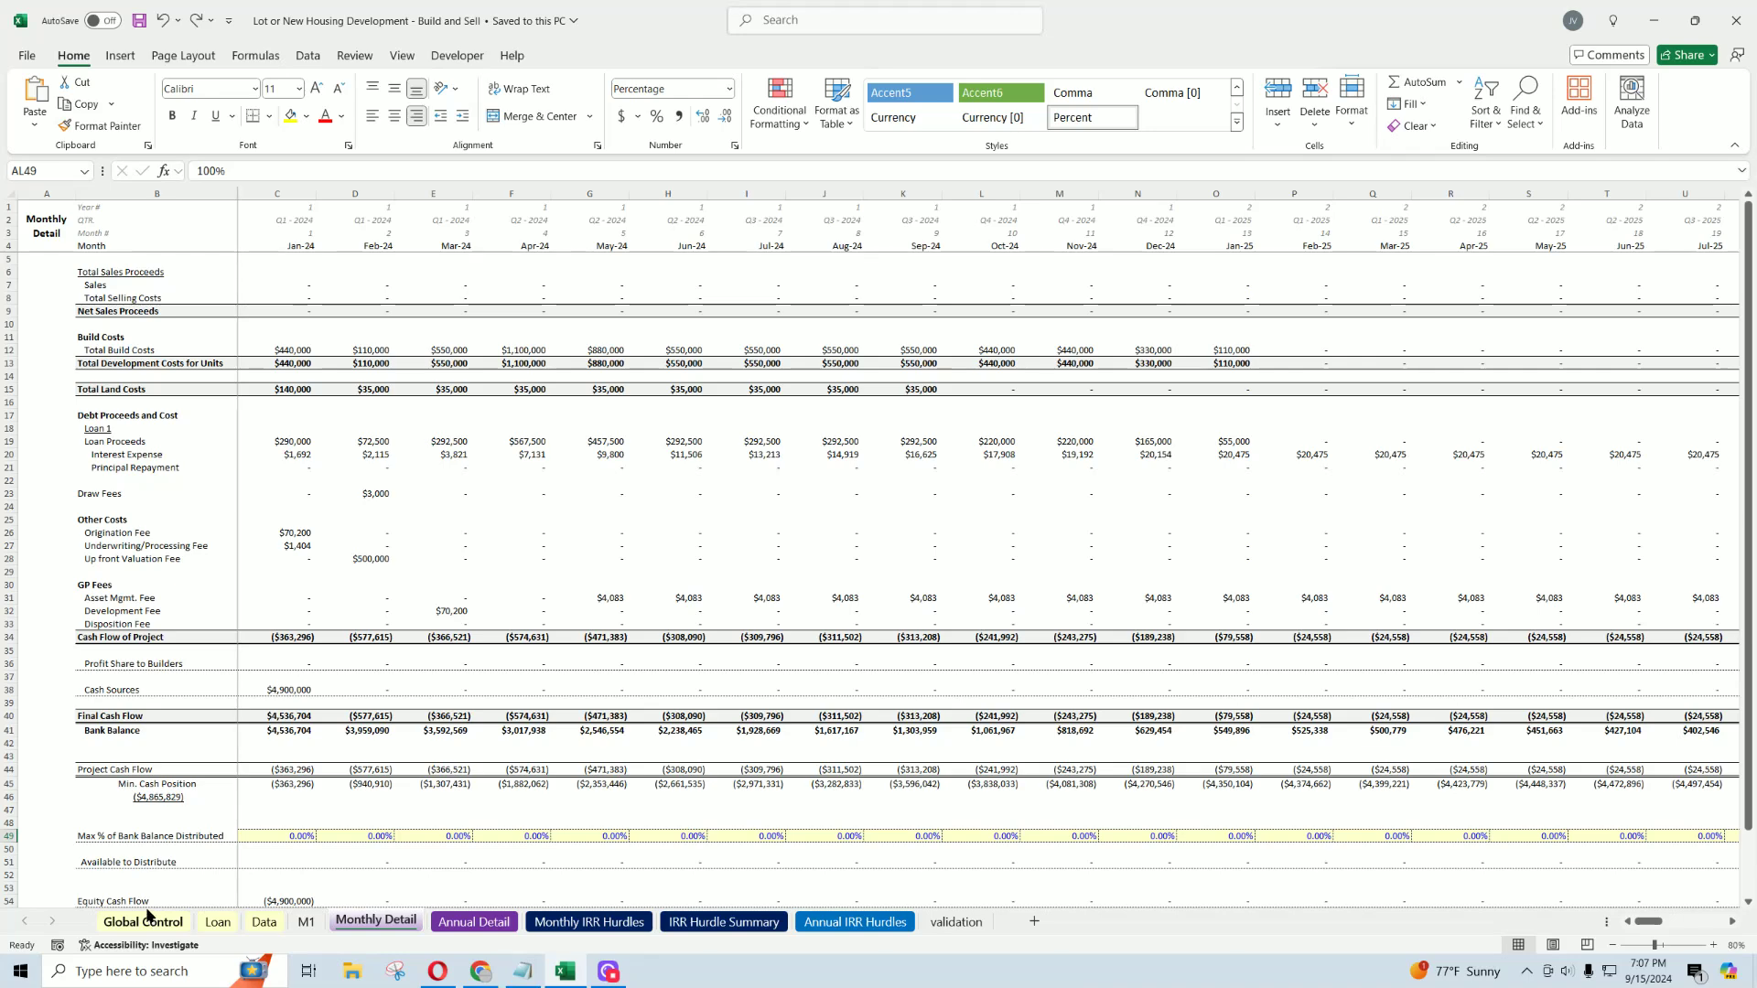
click(151, 918)
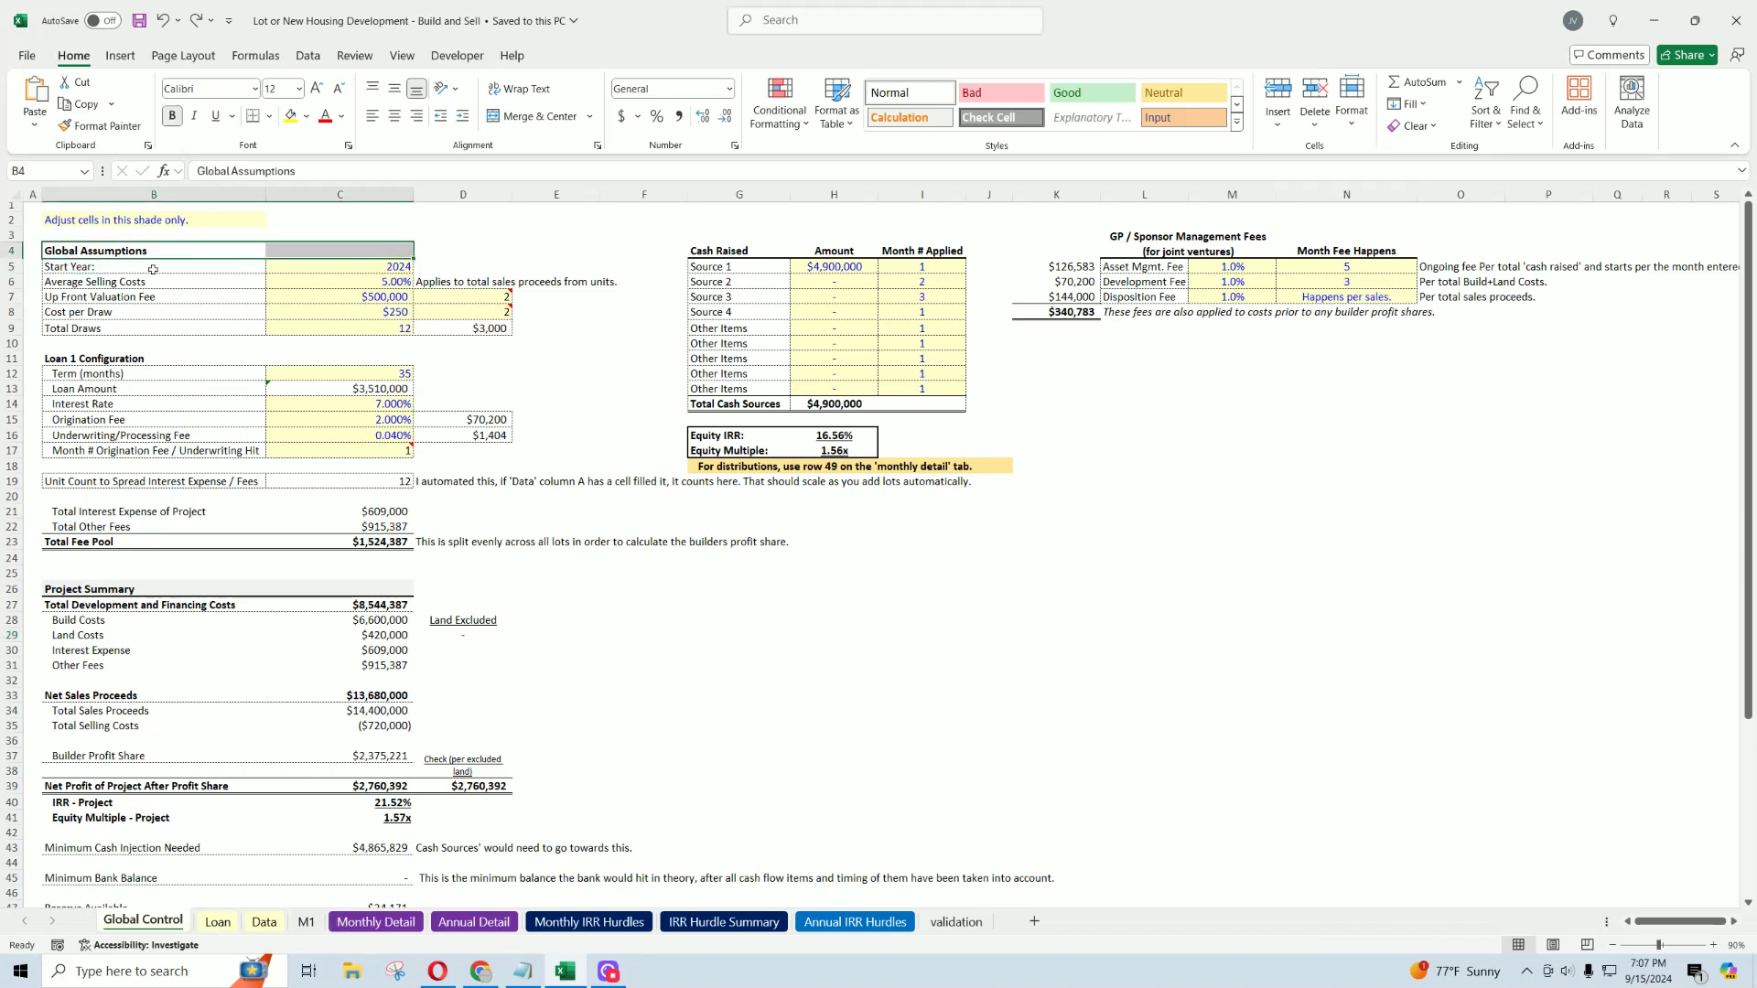
click(252, 267)
click(347, 268)
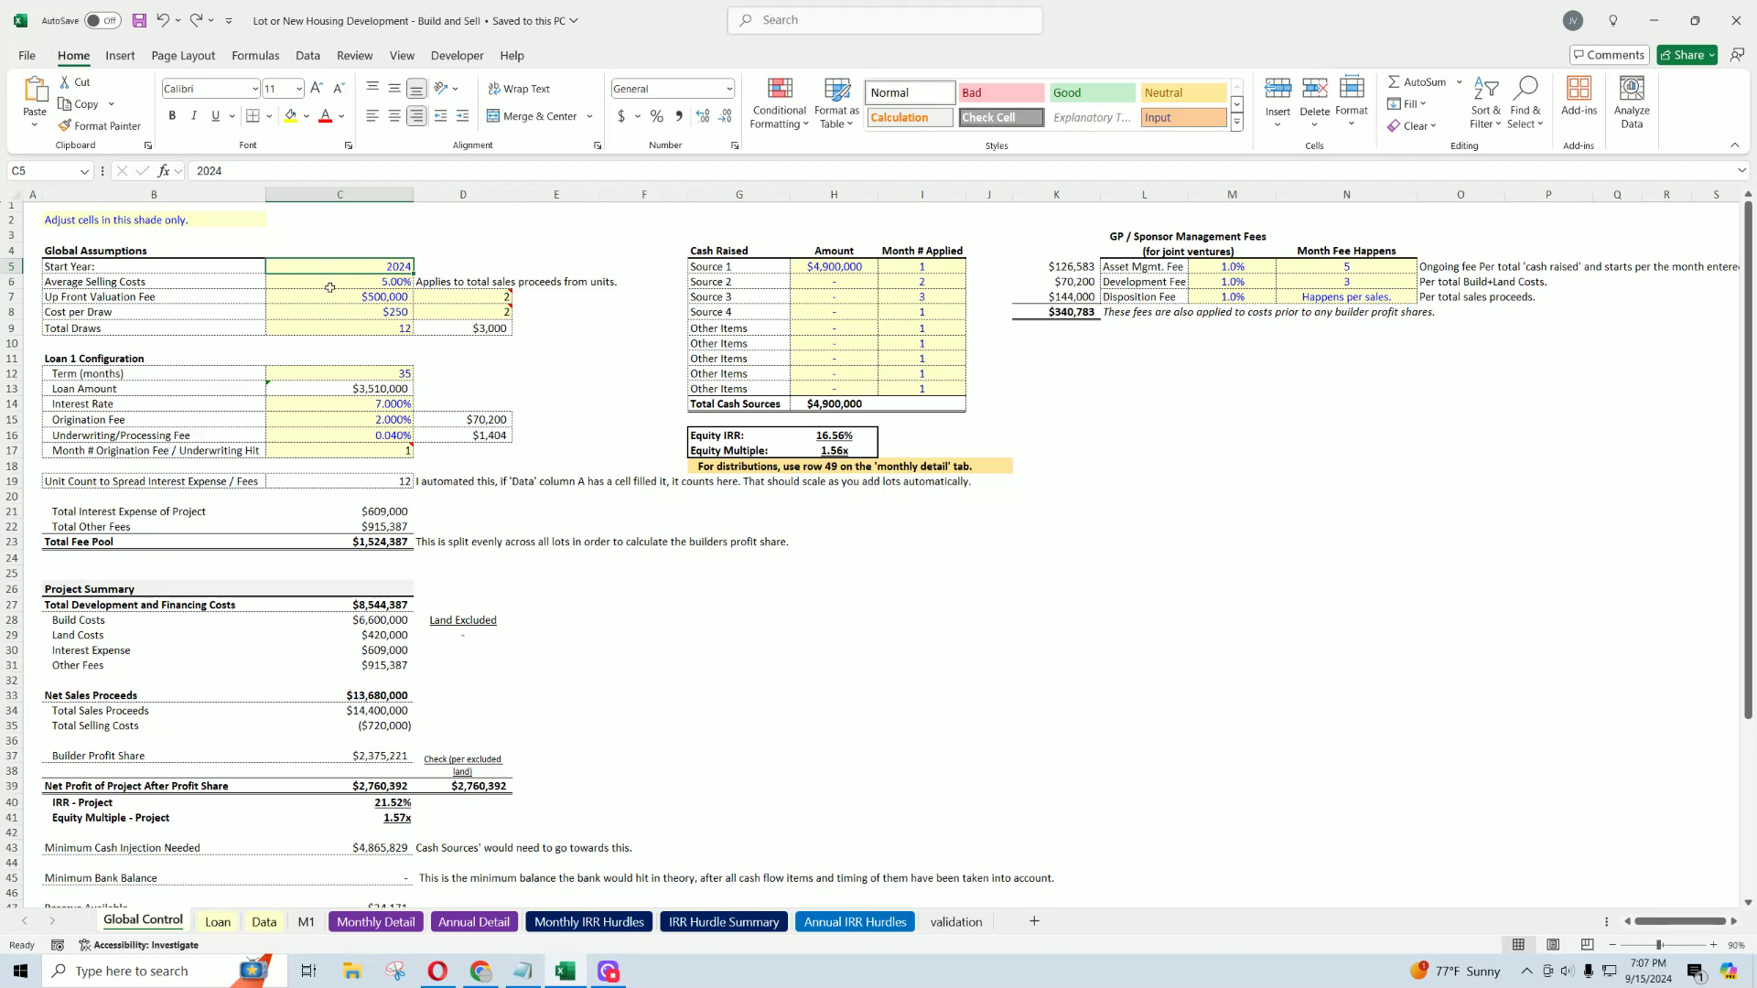
Step: Examine the month dates and the Month # row on the Monthly Detail sheet, and return to Global Control
click(375, 922)
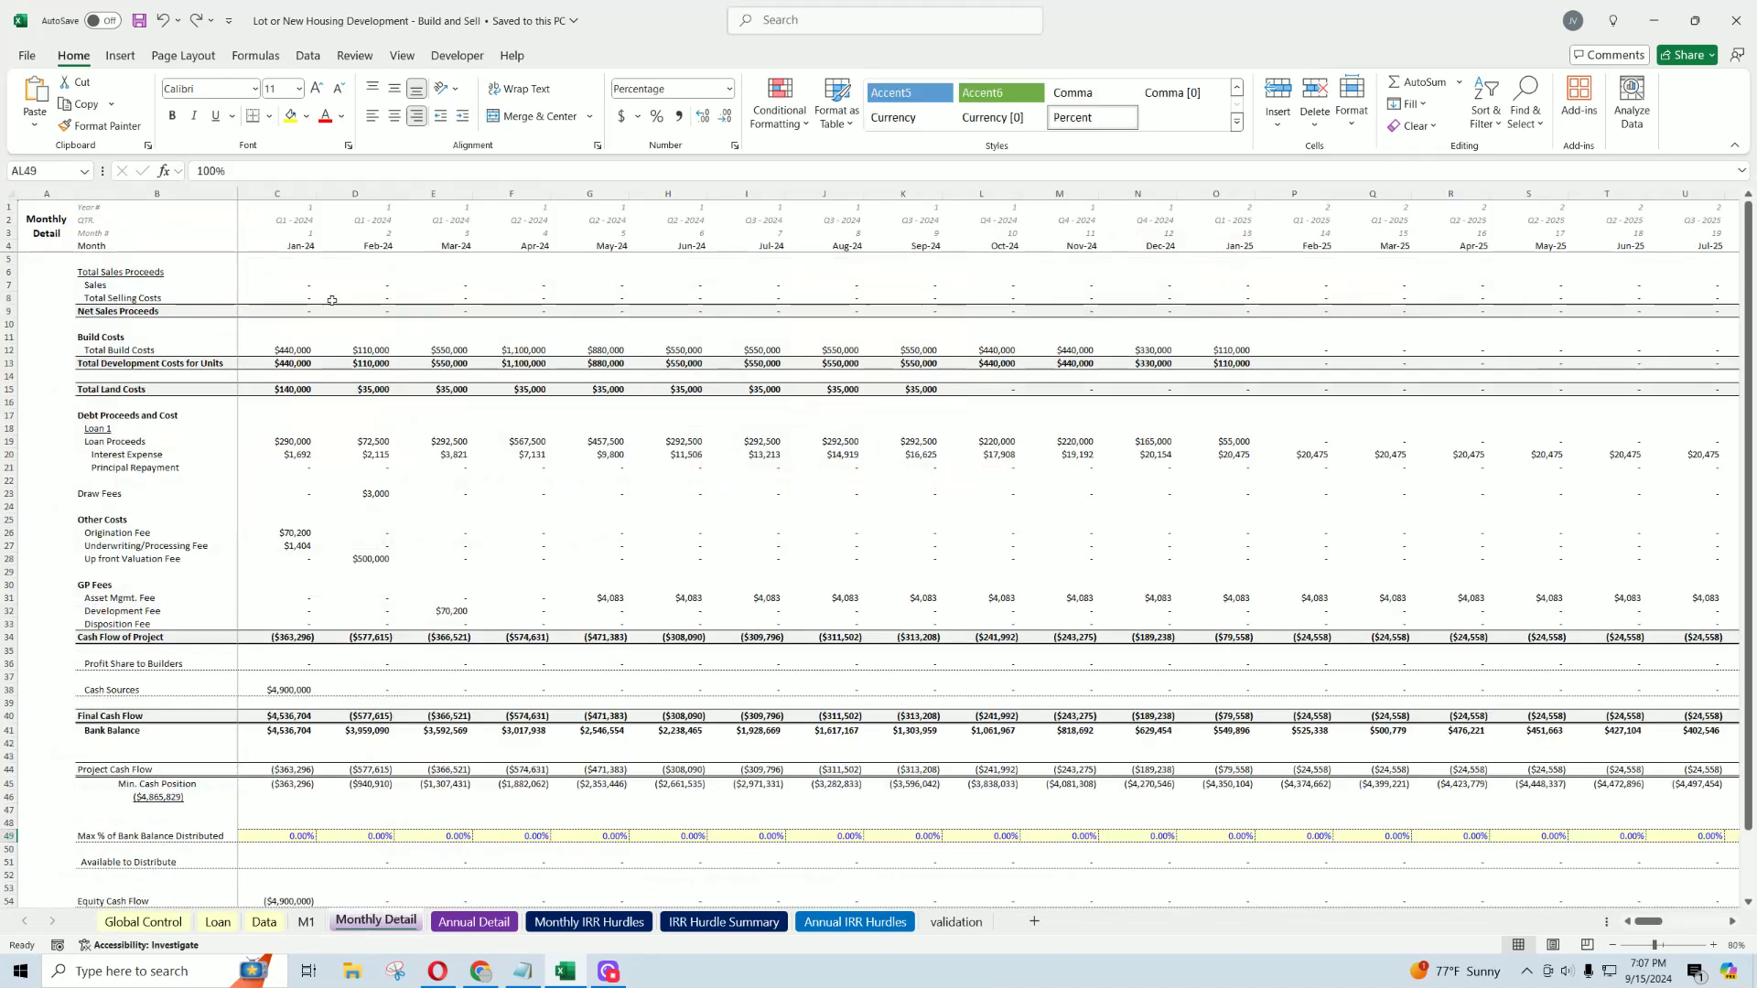
click(368, 245)
click(451, 245)
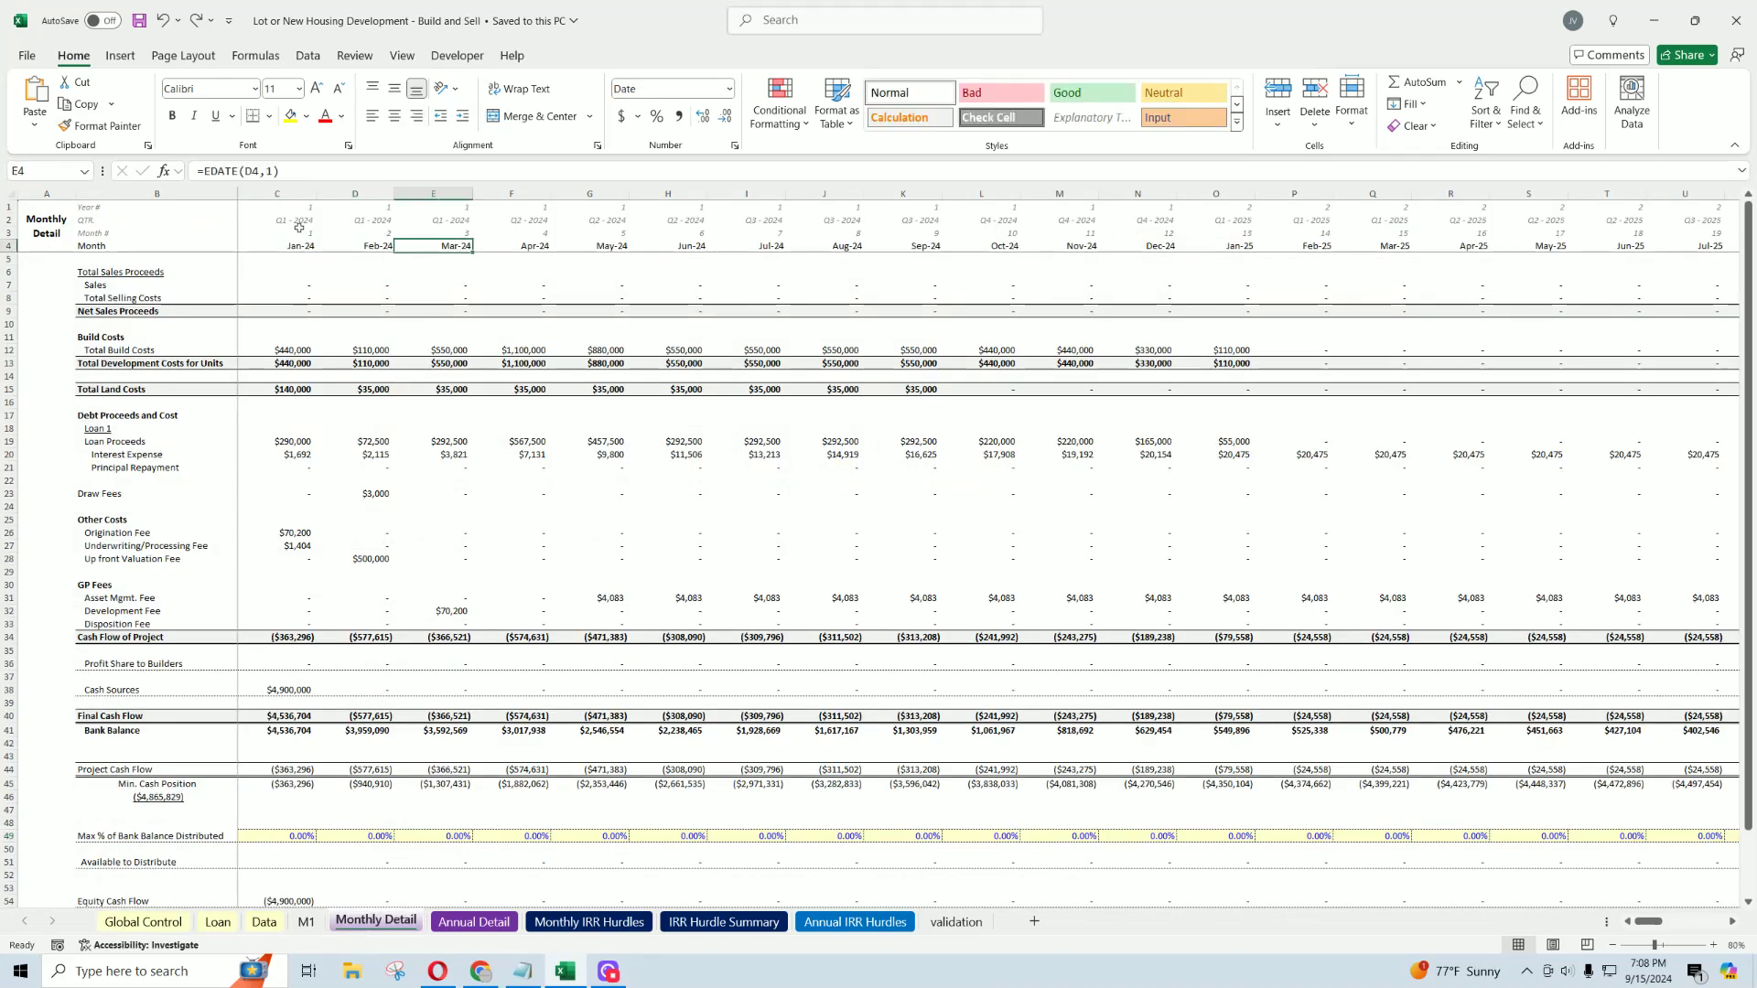
drag(97, 233, 760, 236)
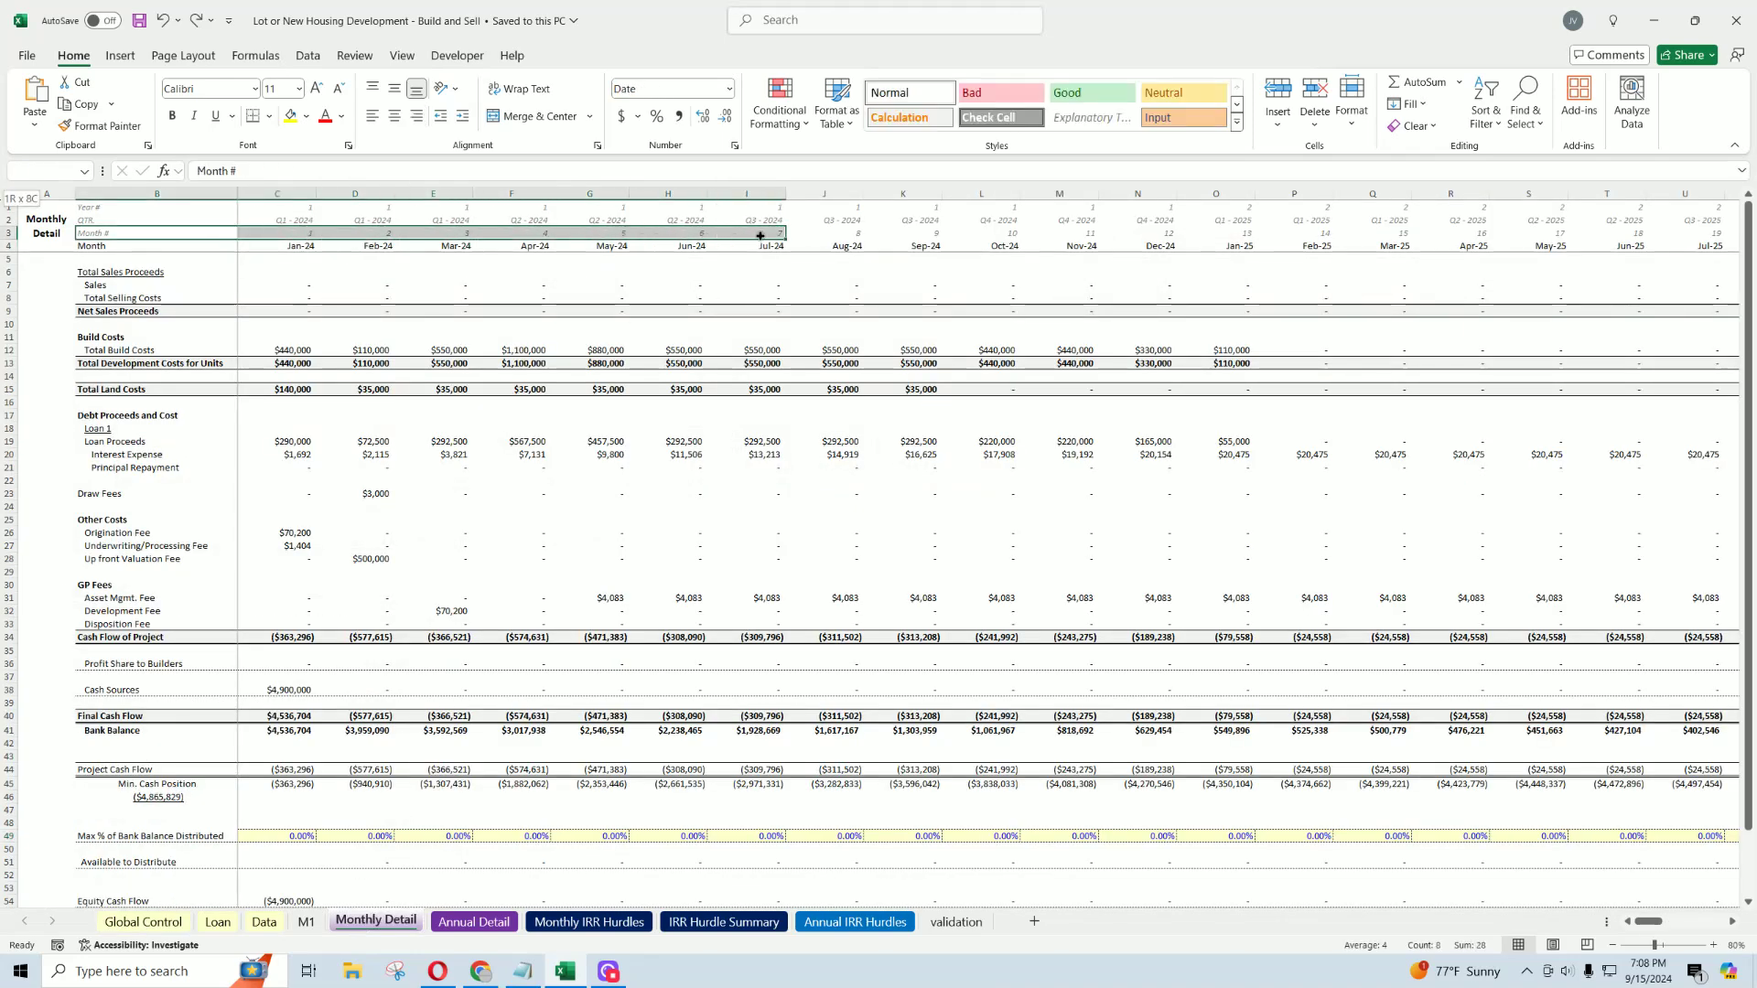
click(291, 234)
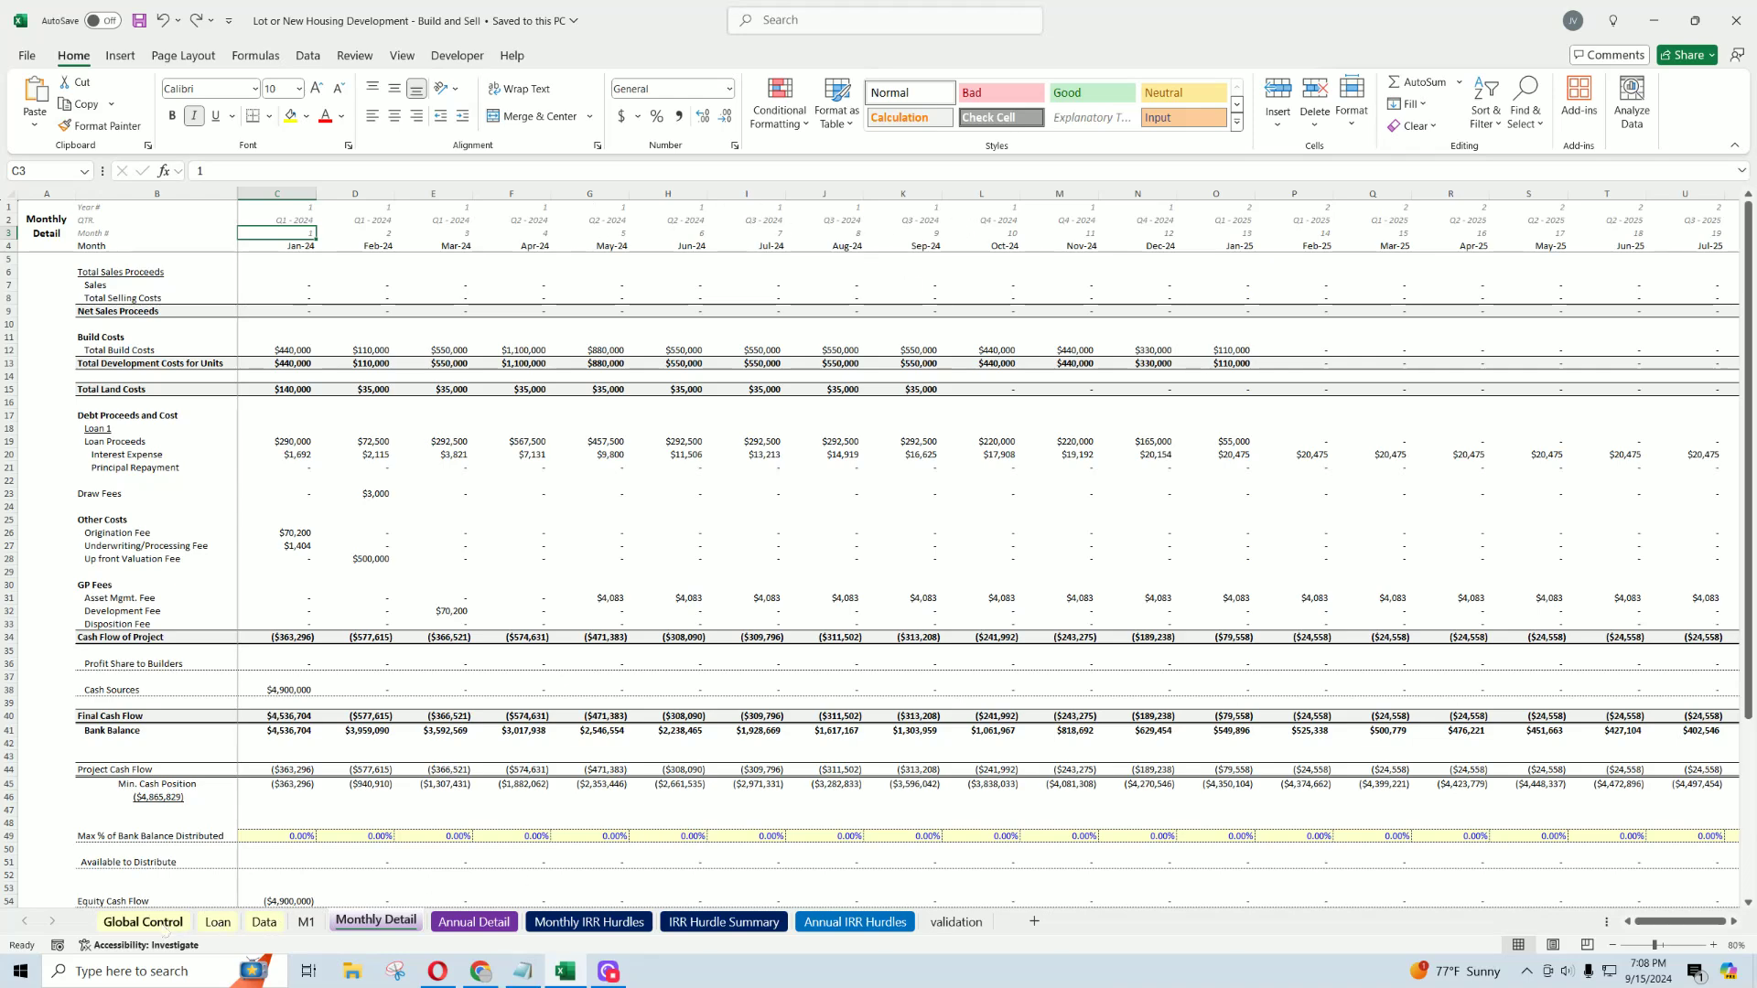
click(170, 922)
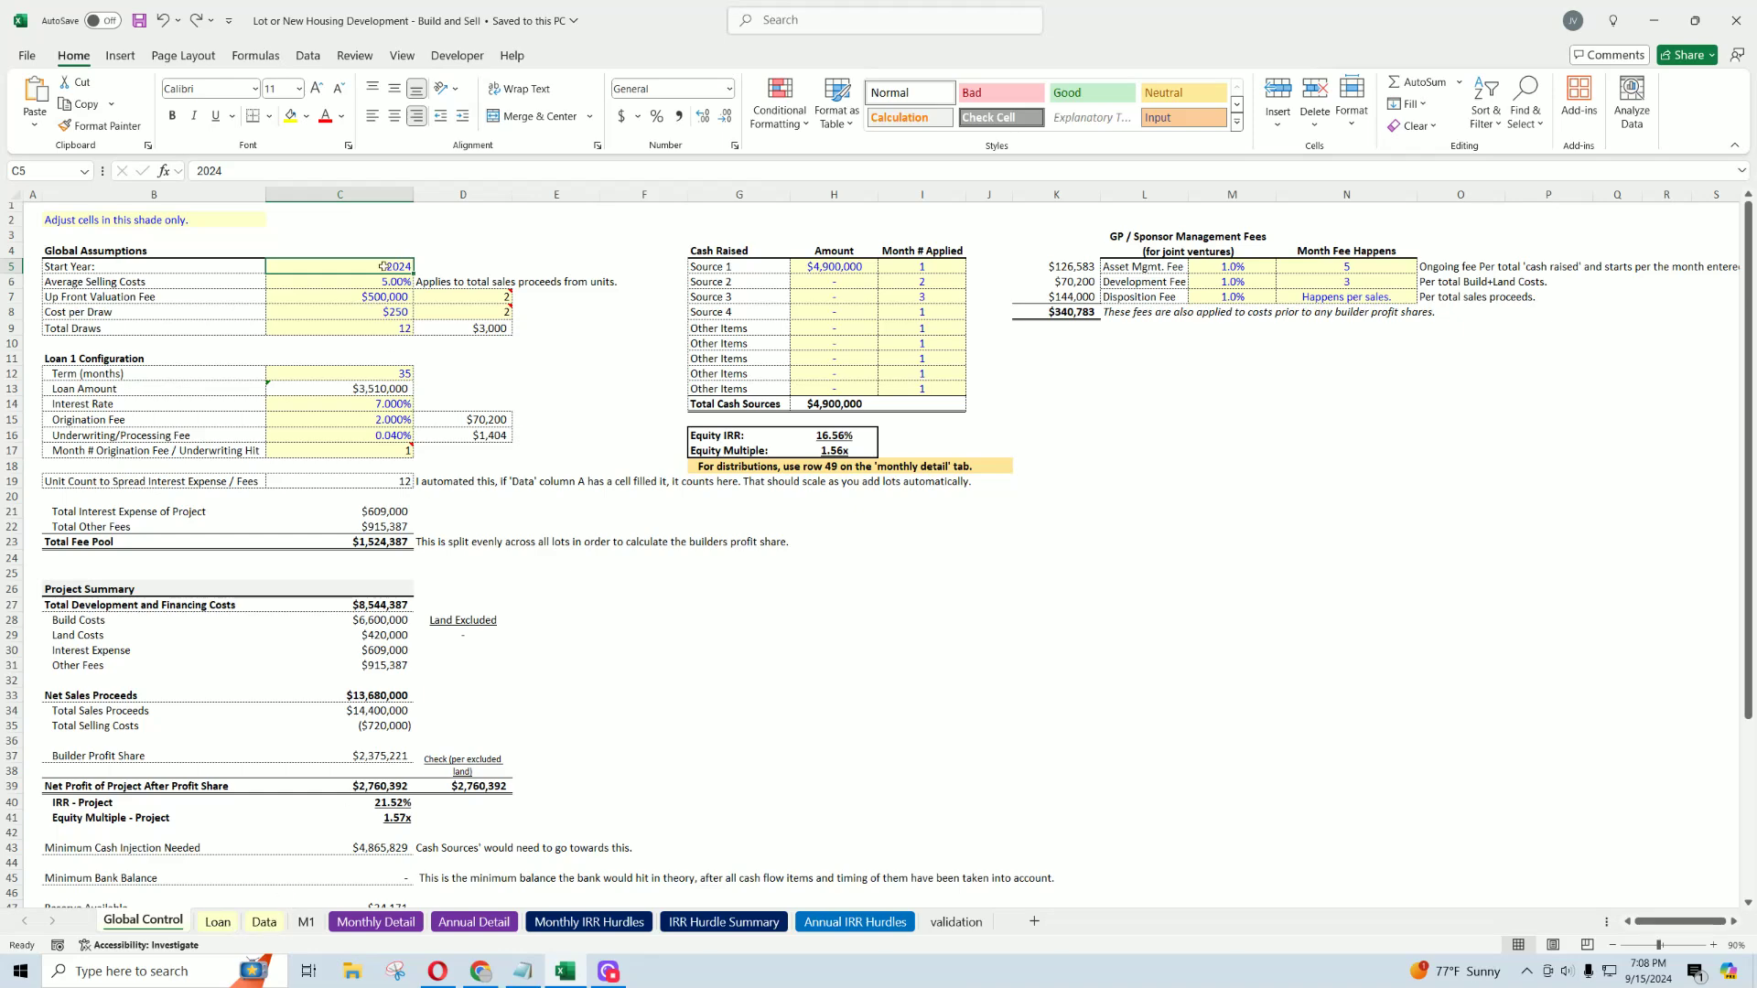
Step: Examine the list of lots in the Name column of the Data sheet
click(265, 923)
drag(85, 247, 91, 522)
click(85, 245)
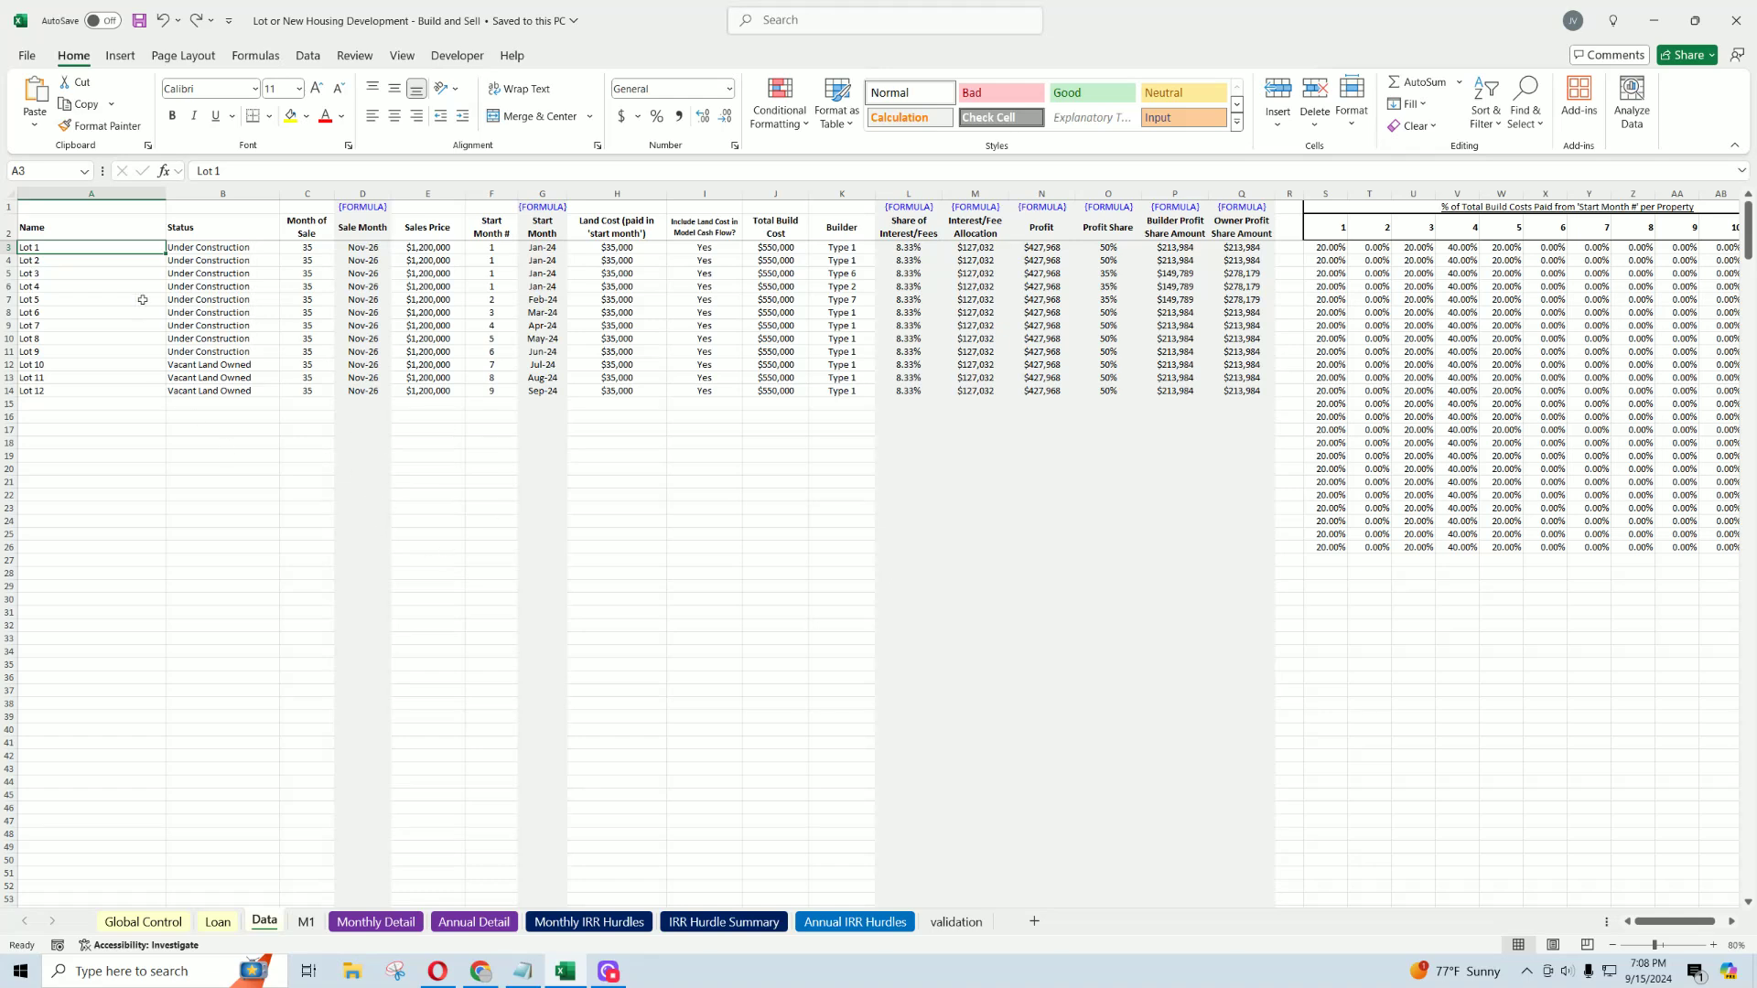
drag(101, 247, 101, 534)
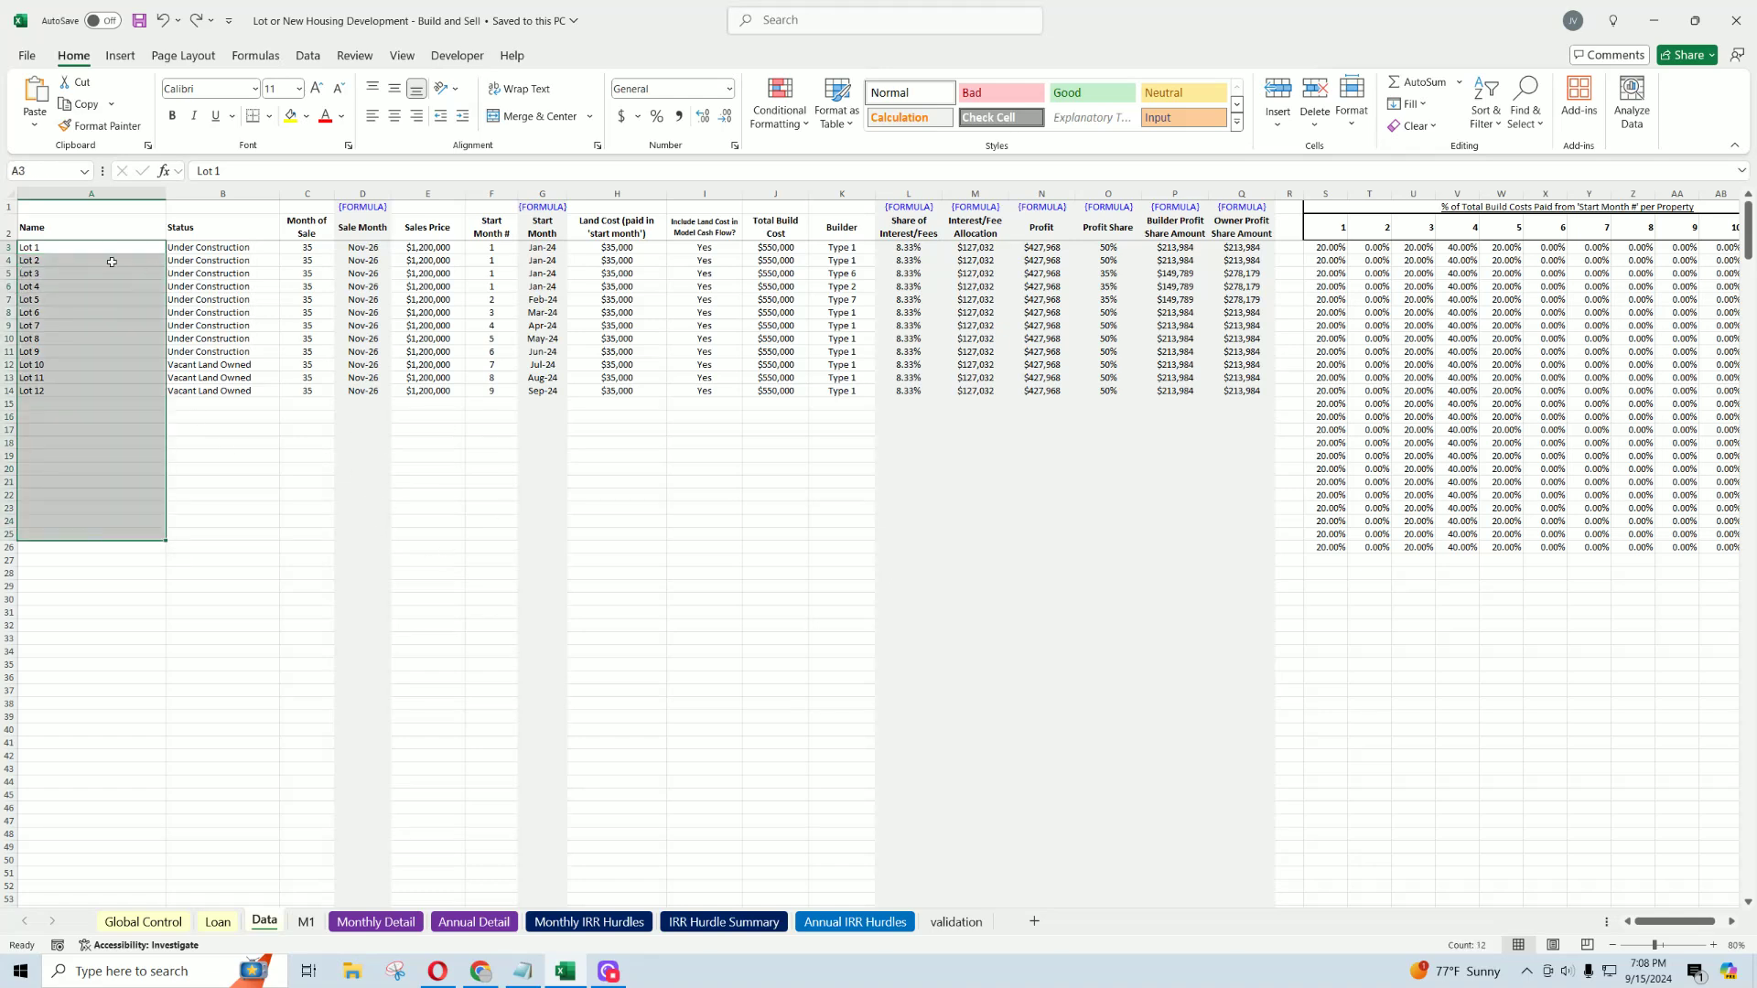
drag(81, 247, 92, 364)
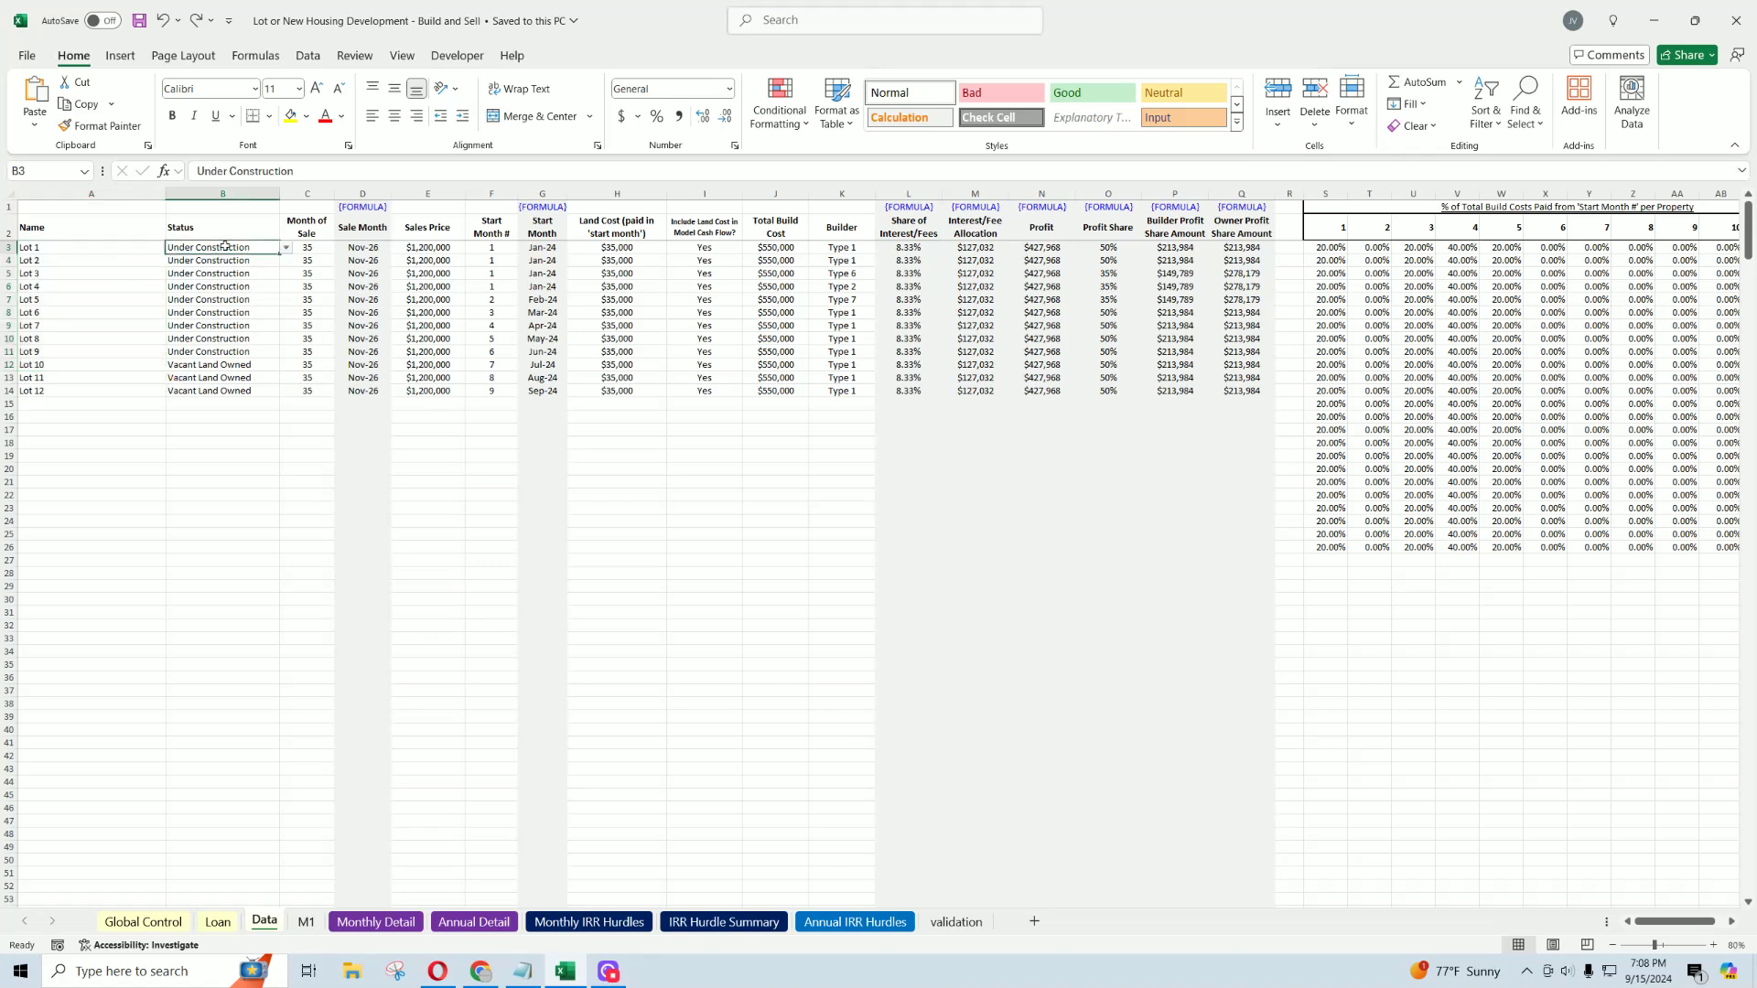
Step: Examine the lots' Status and Month of Sale entries and the formula-driven Sale Month and Start Month columns
click(224, 247)
click(316, 247)
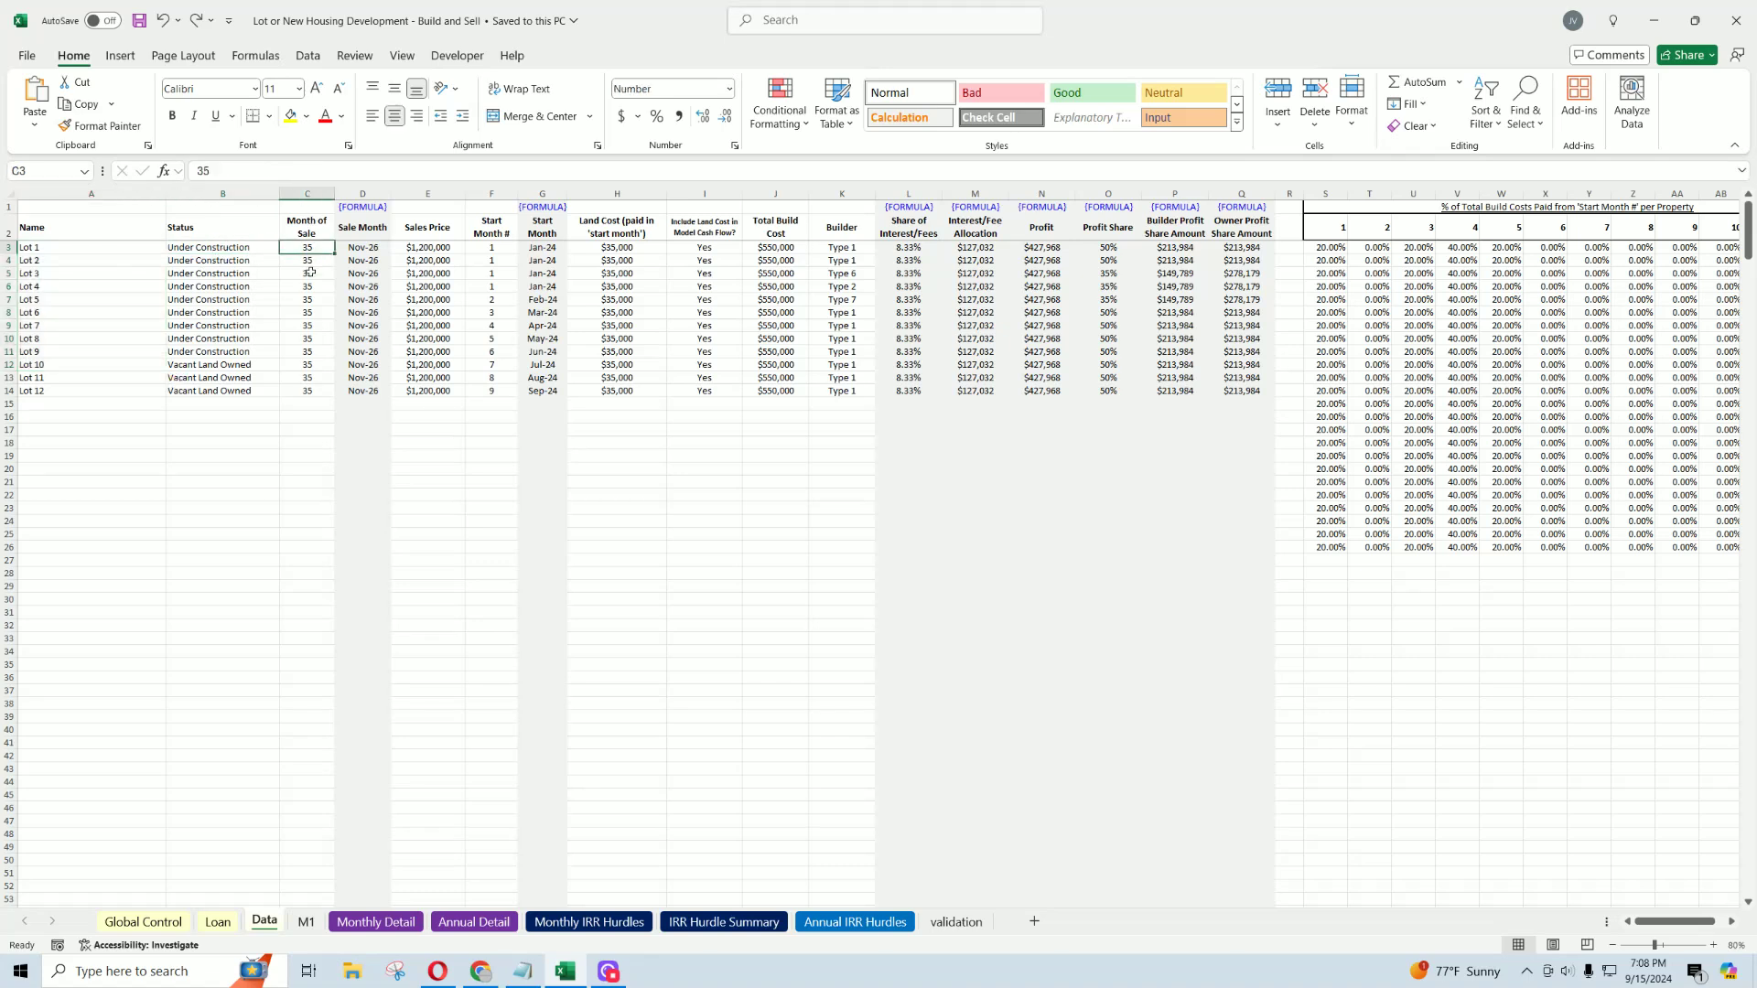
click(312, 313)
drag(363, 207, 367, 546)
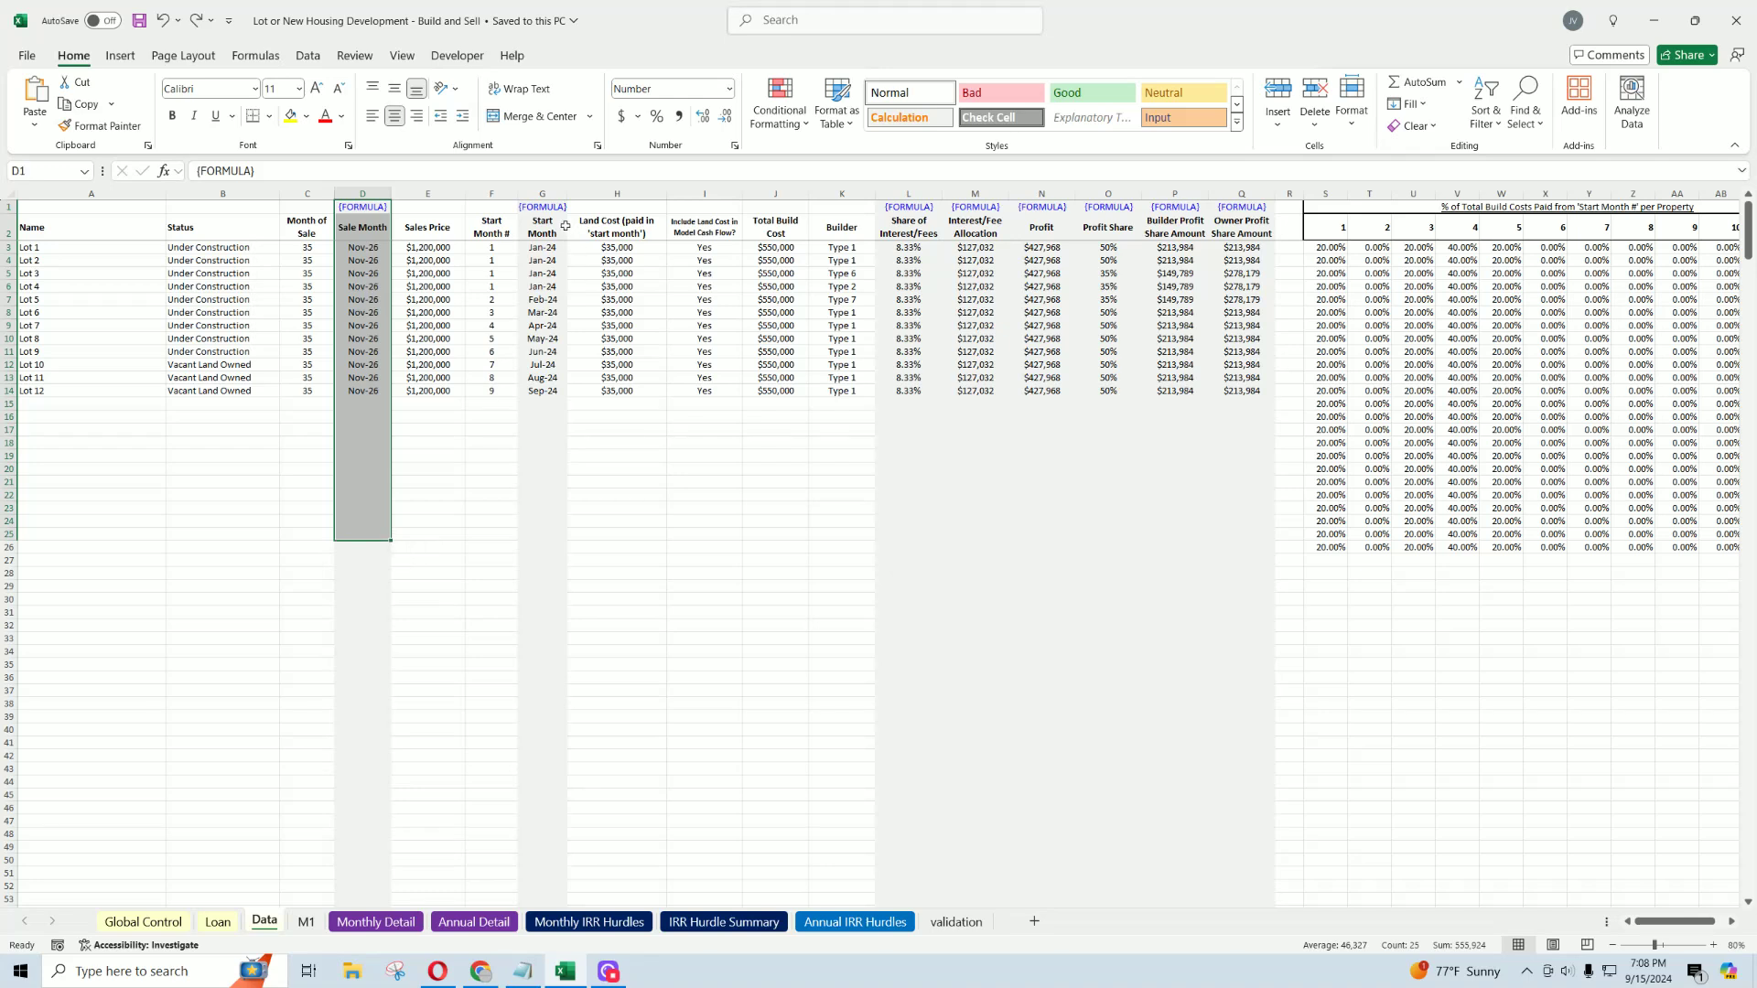
drag(543, 206, 549, 460)
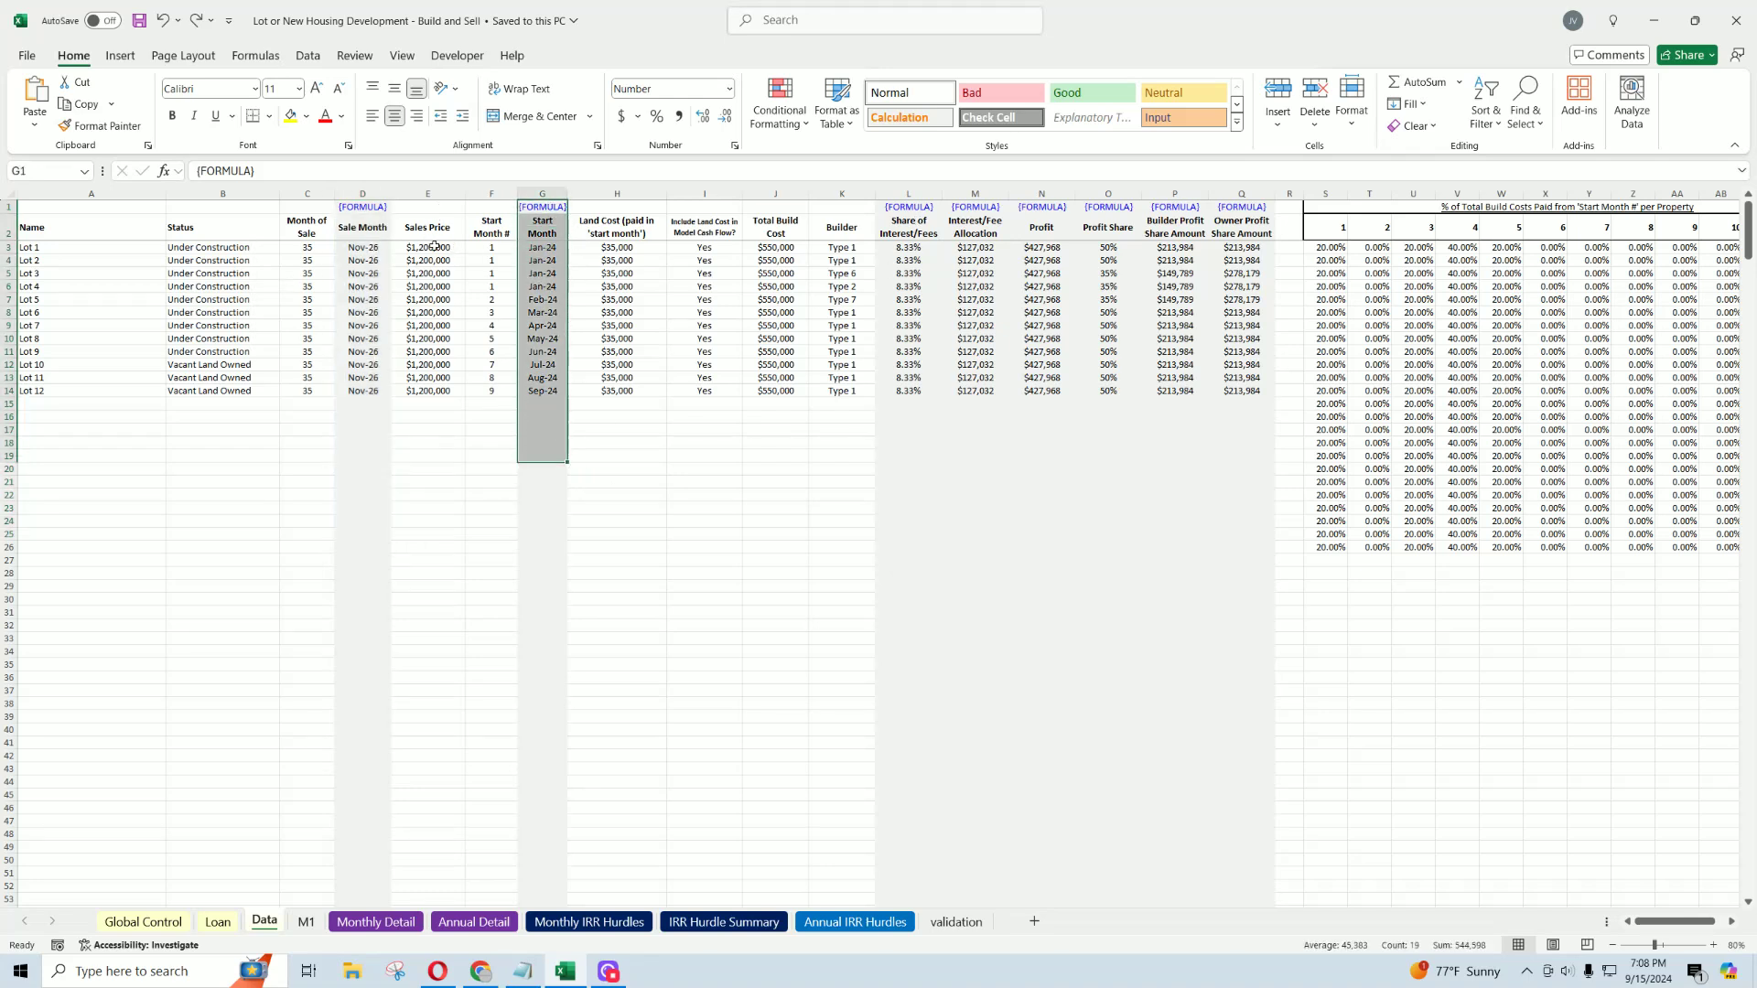
Step: Examine the Sales Price, Start Month # and Land Cost columns for the lots
drag(430, 247, 428, 419)
click(442, 275)
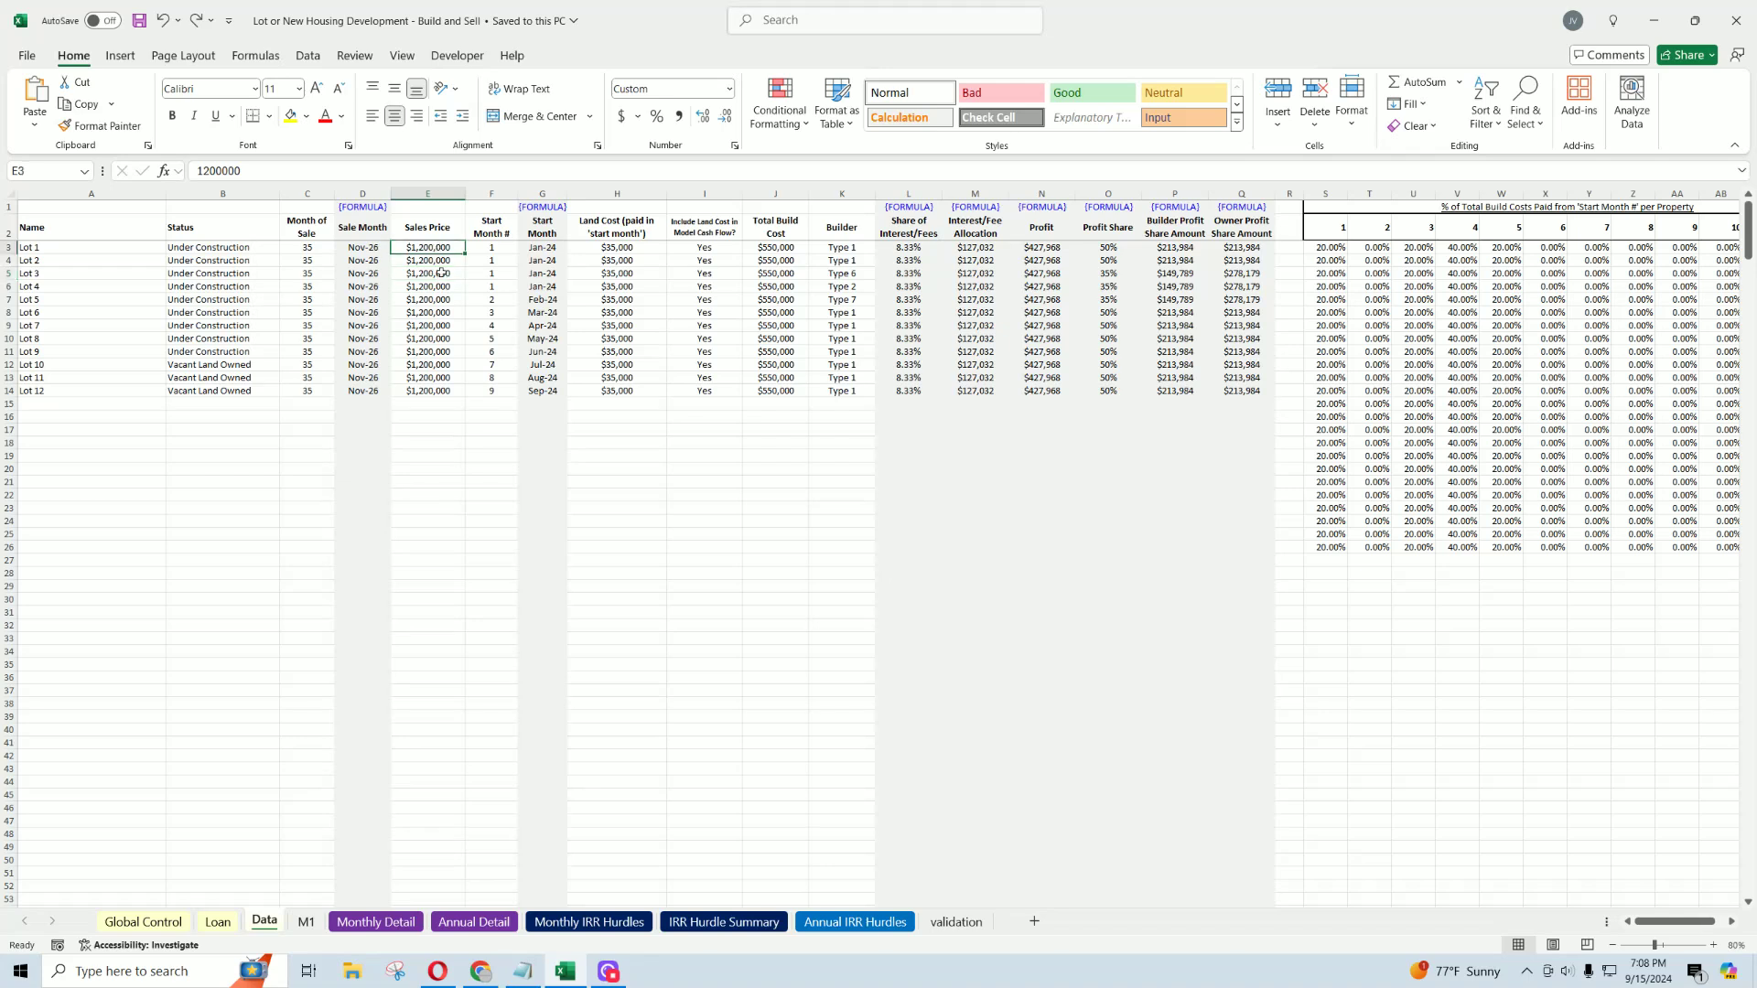
click(498, 236)
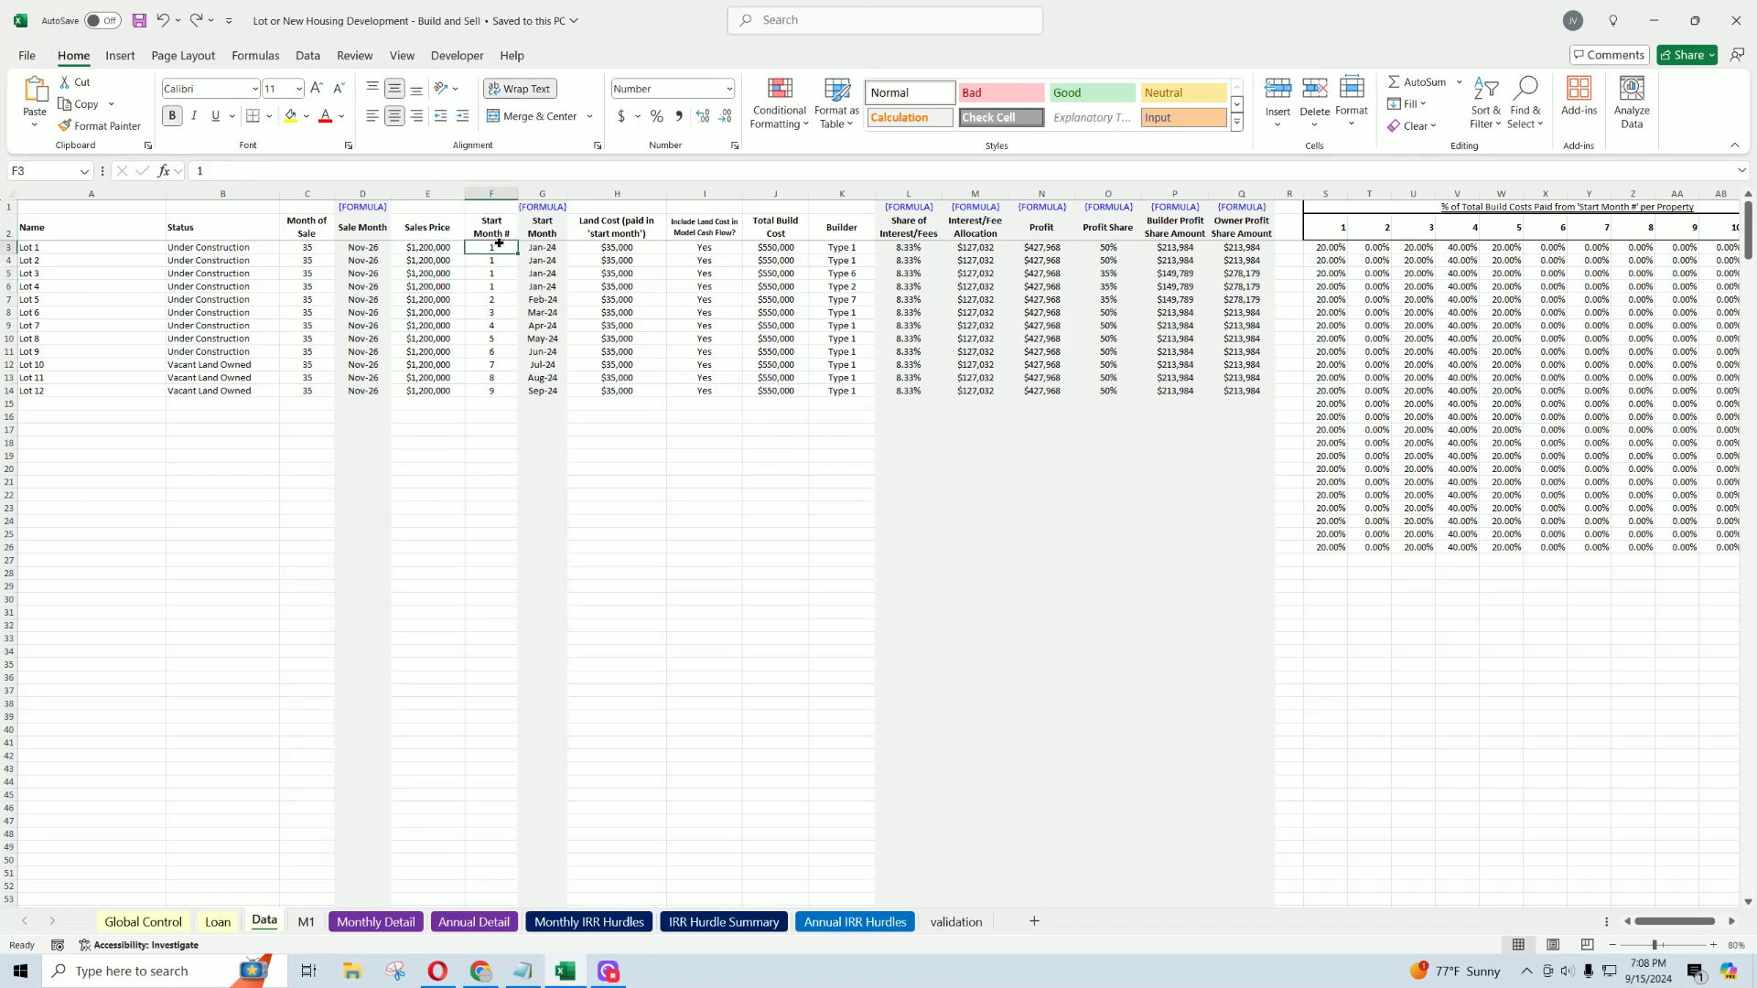
drag(491, 249, 483, 394)
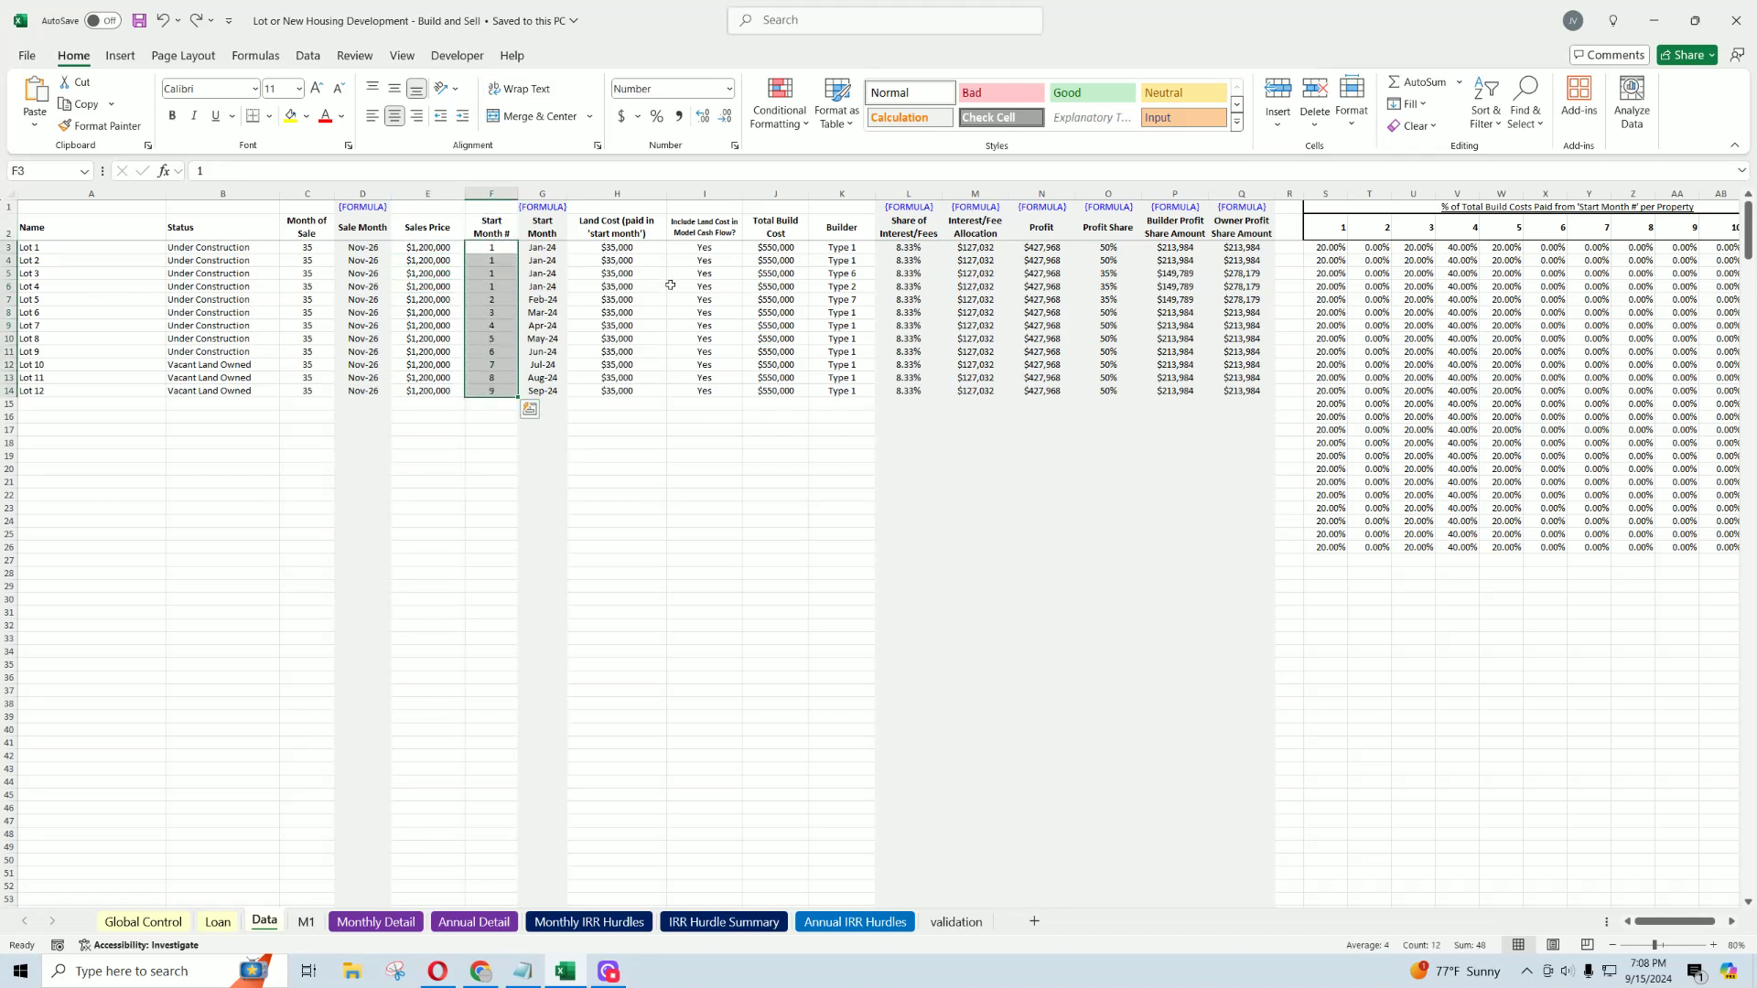
drag(617, 247, 613, 346)
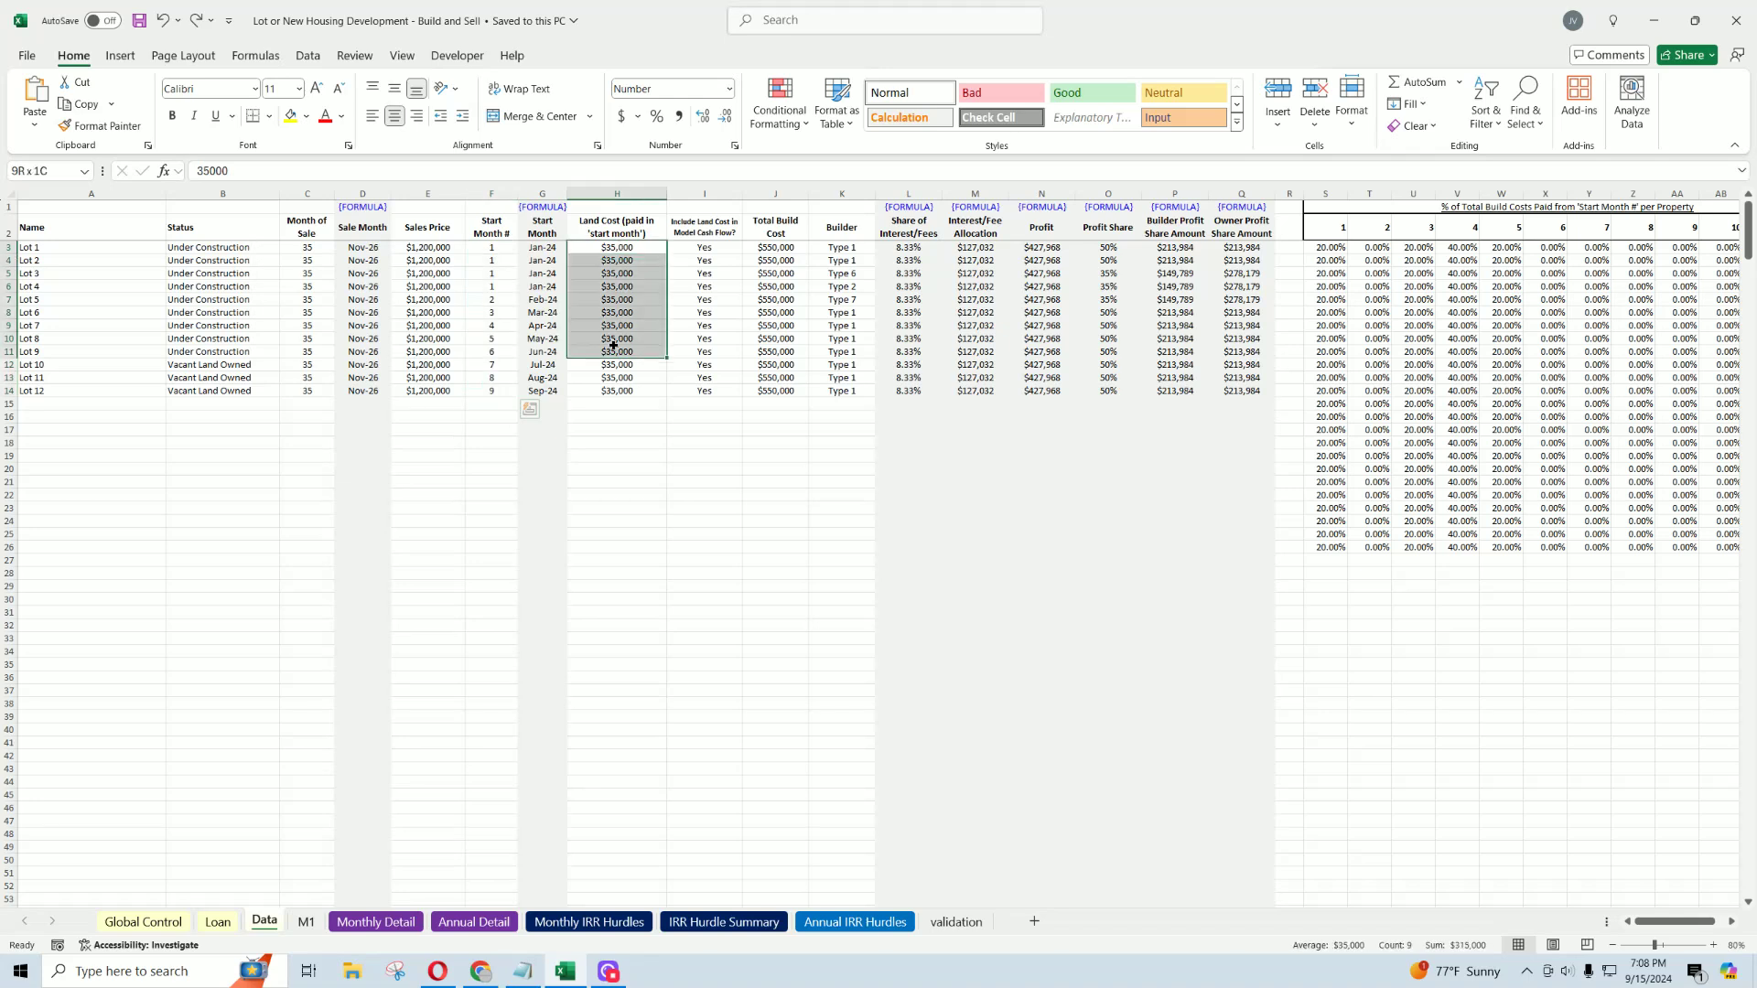
Step: Examine the Total Build Cost column, going from Lot 1 down to Lot 7 and back
click(801, 251)
key(Down)
key(Down)
key(Down)
key(Down)
key(Down)
key(Down)
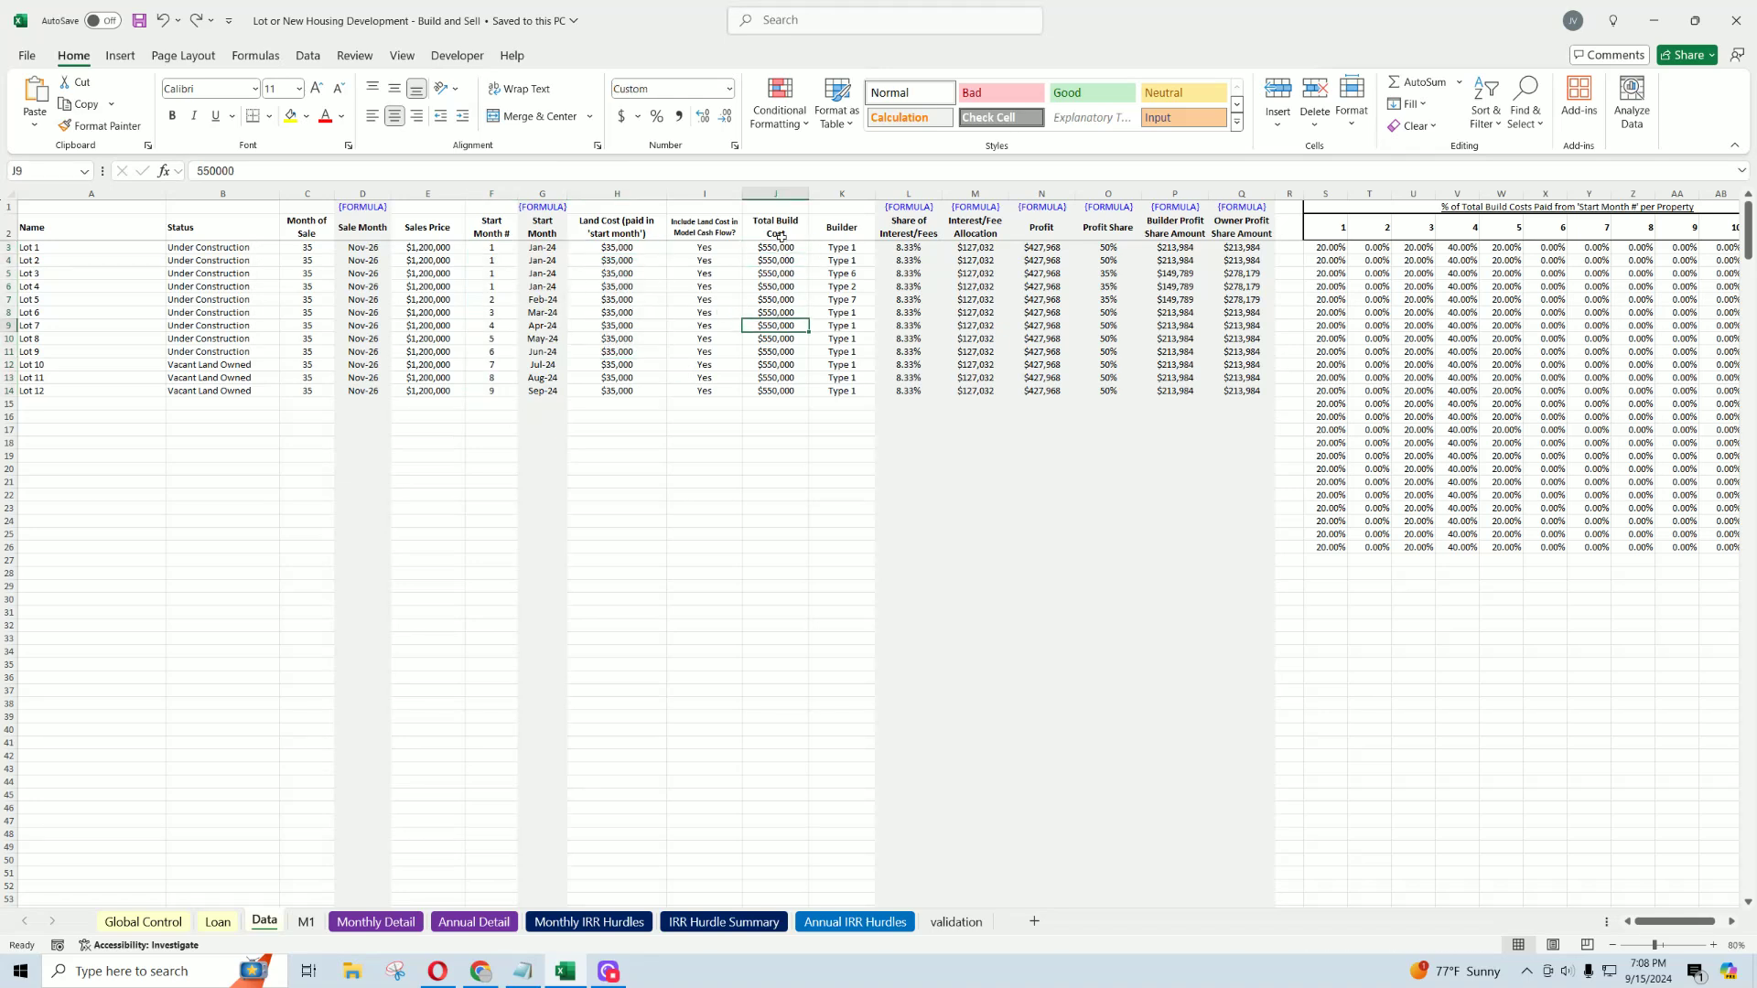
click(788, 249)
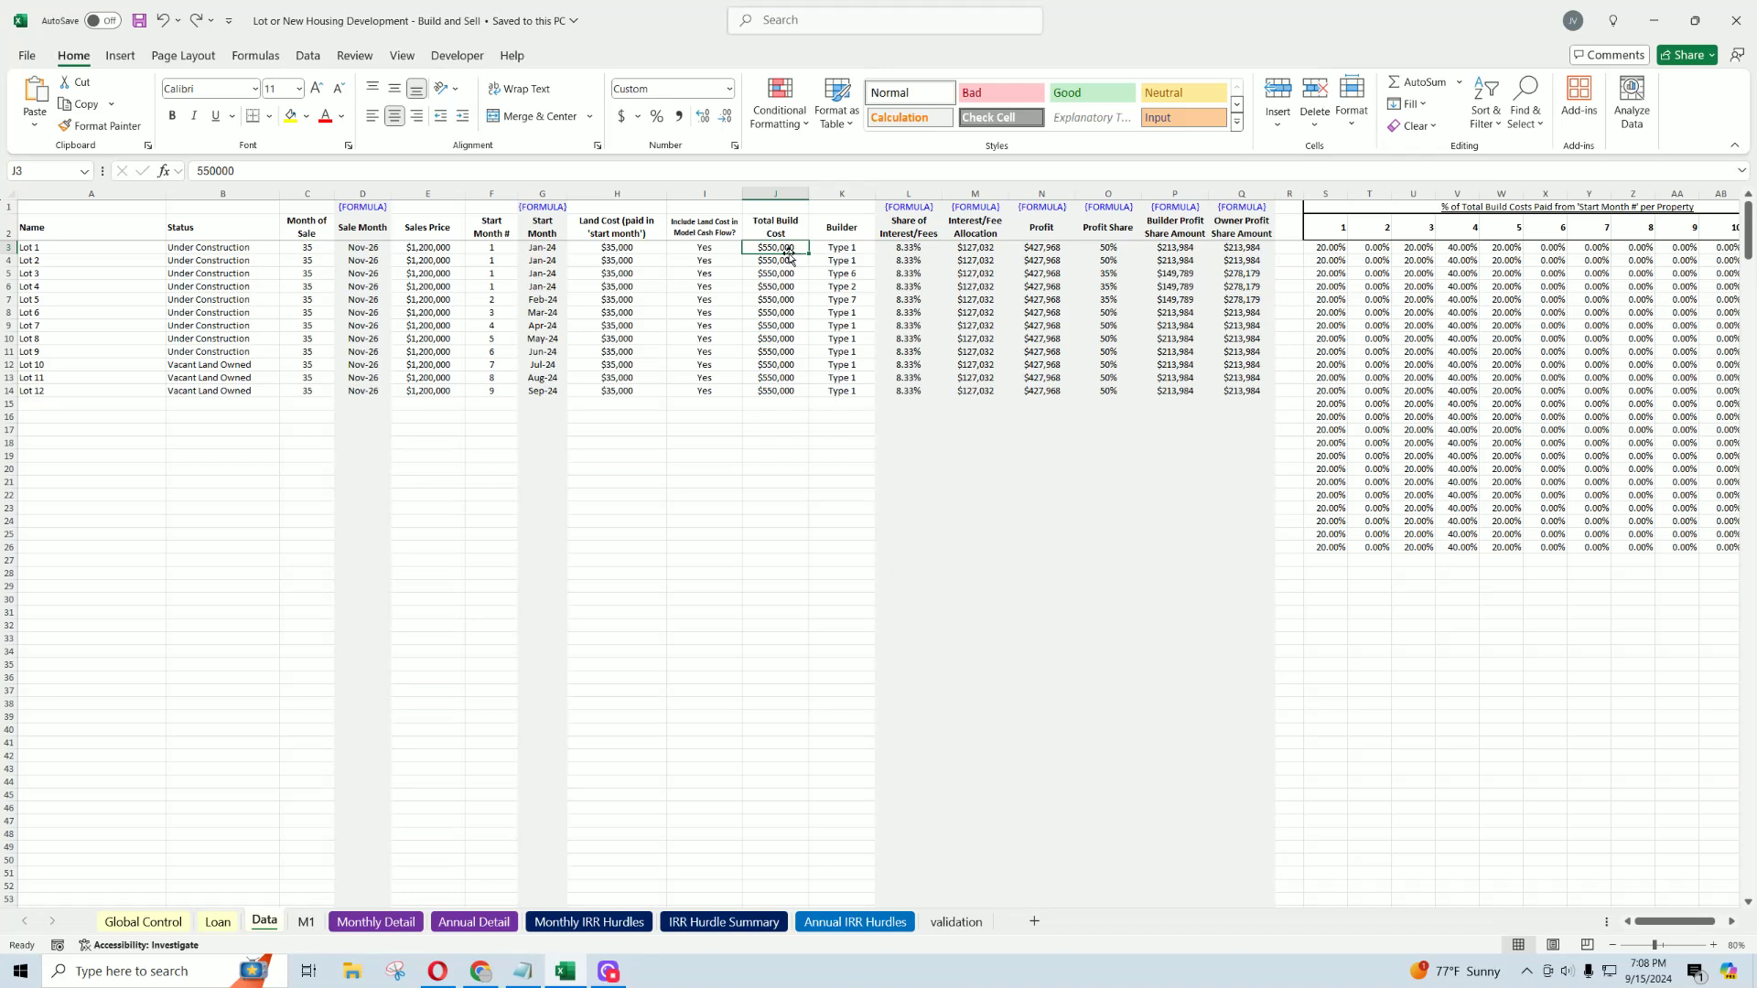
Step: Compare Lot 1's land cost, start month number and total build cost
click(628, 253)
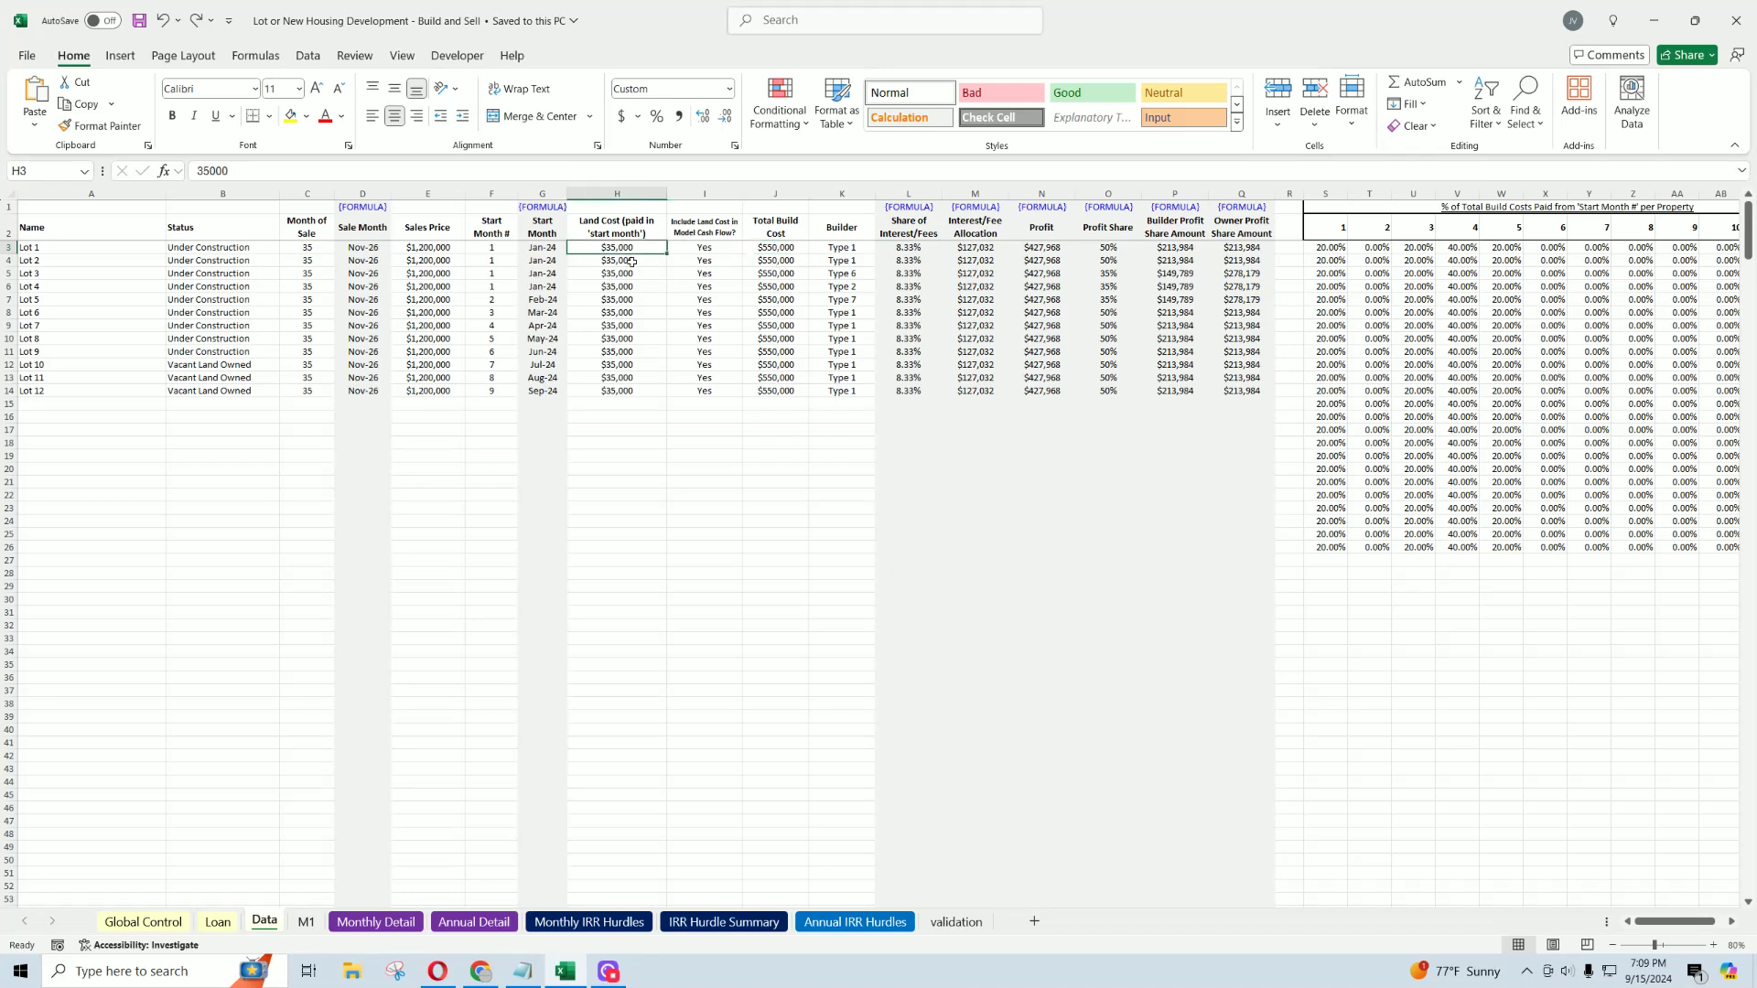
click(501, 245)
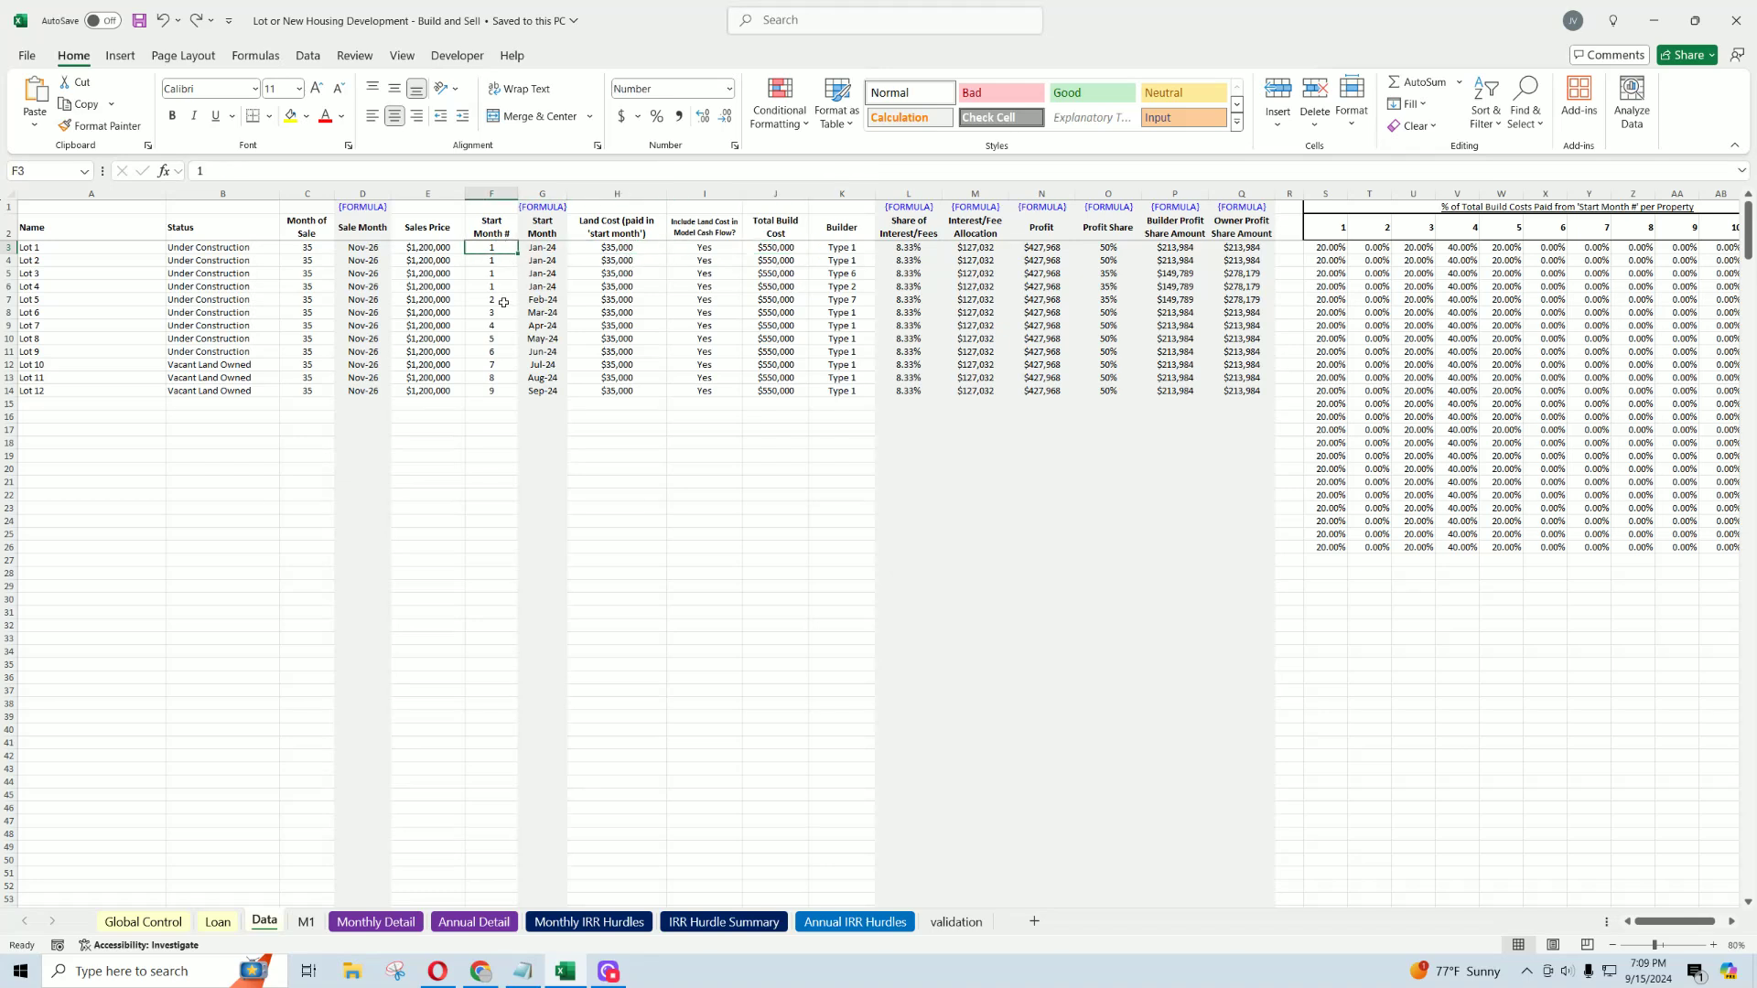
click(640, 245)
click(767, 249)
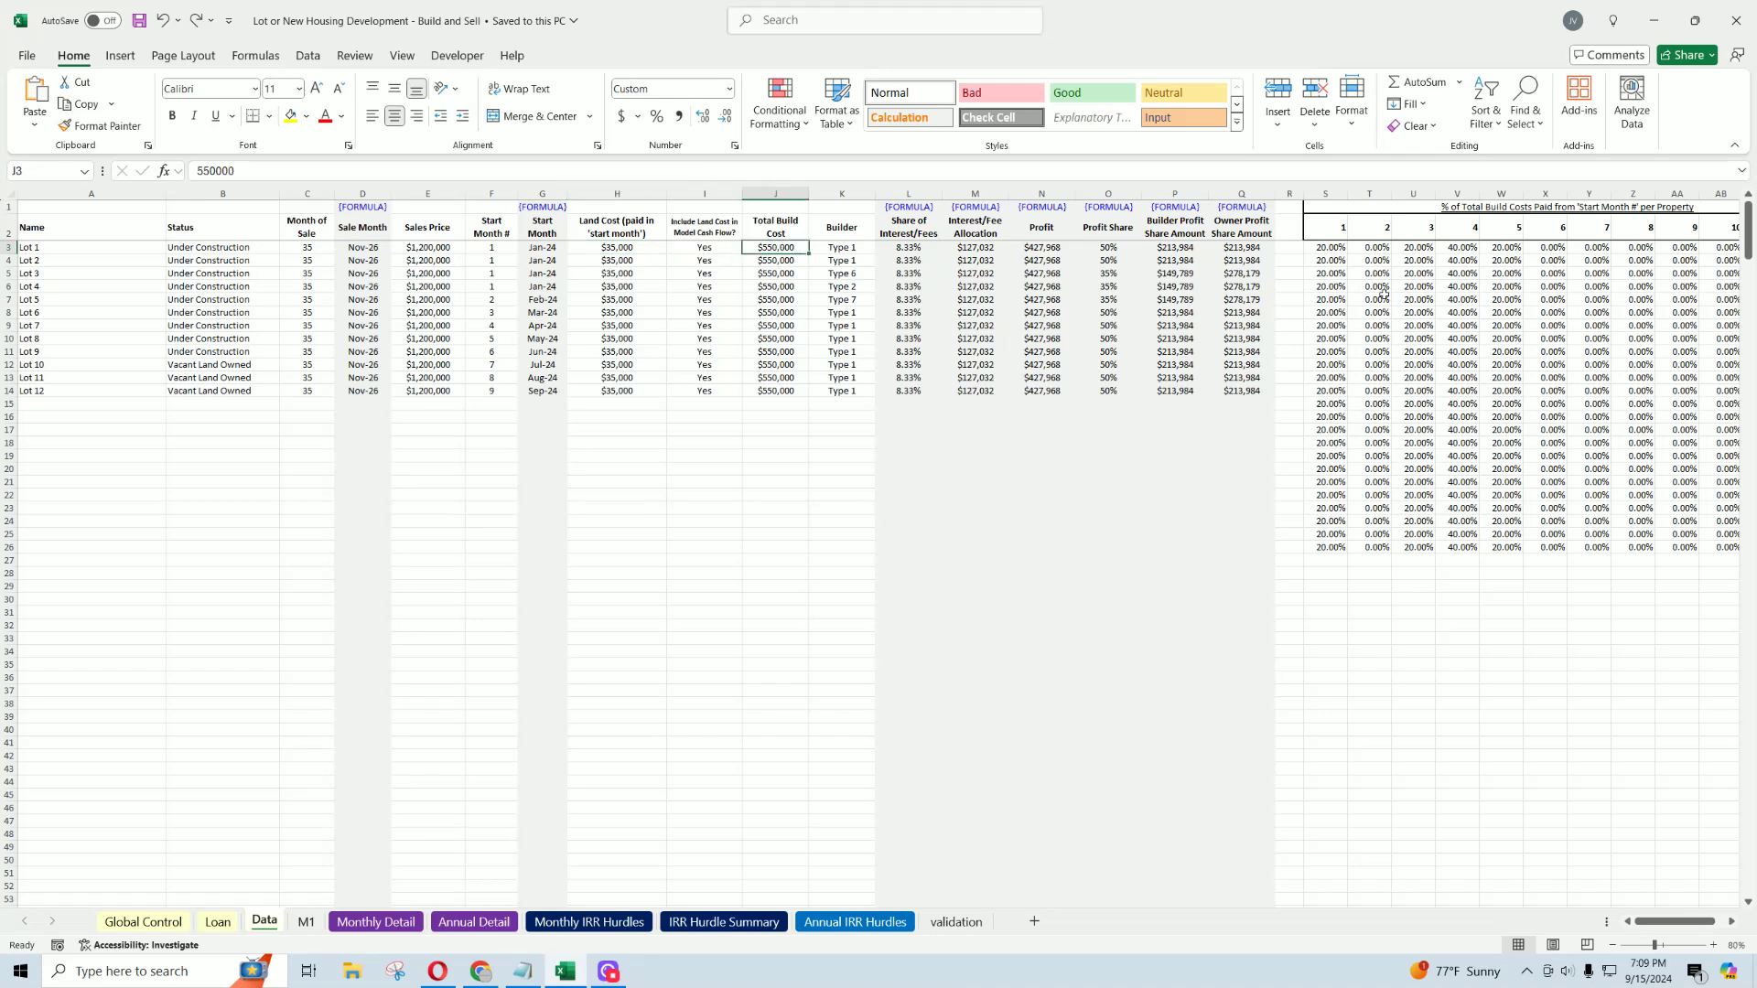
Step: Examine Lot 1's build cost payment percentages for months 1 through 5 and check their sum
click(1334, 248)
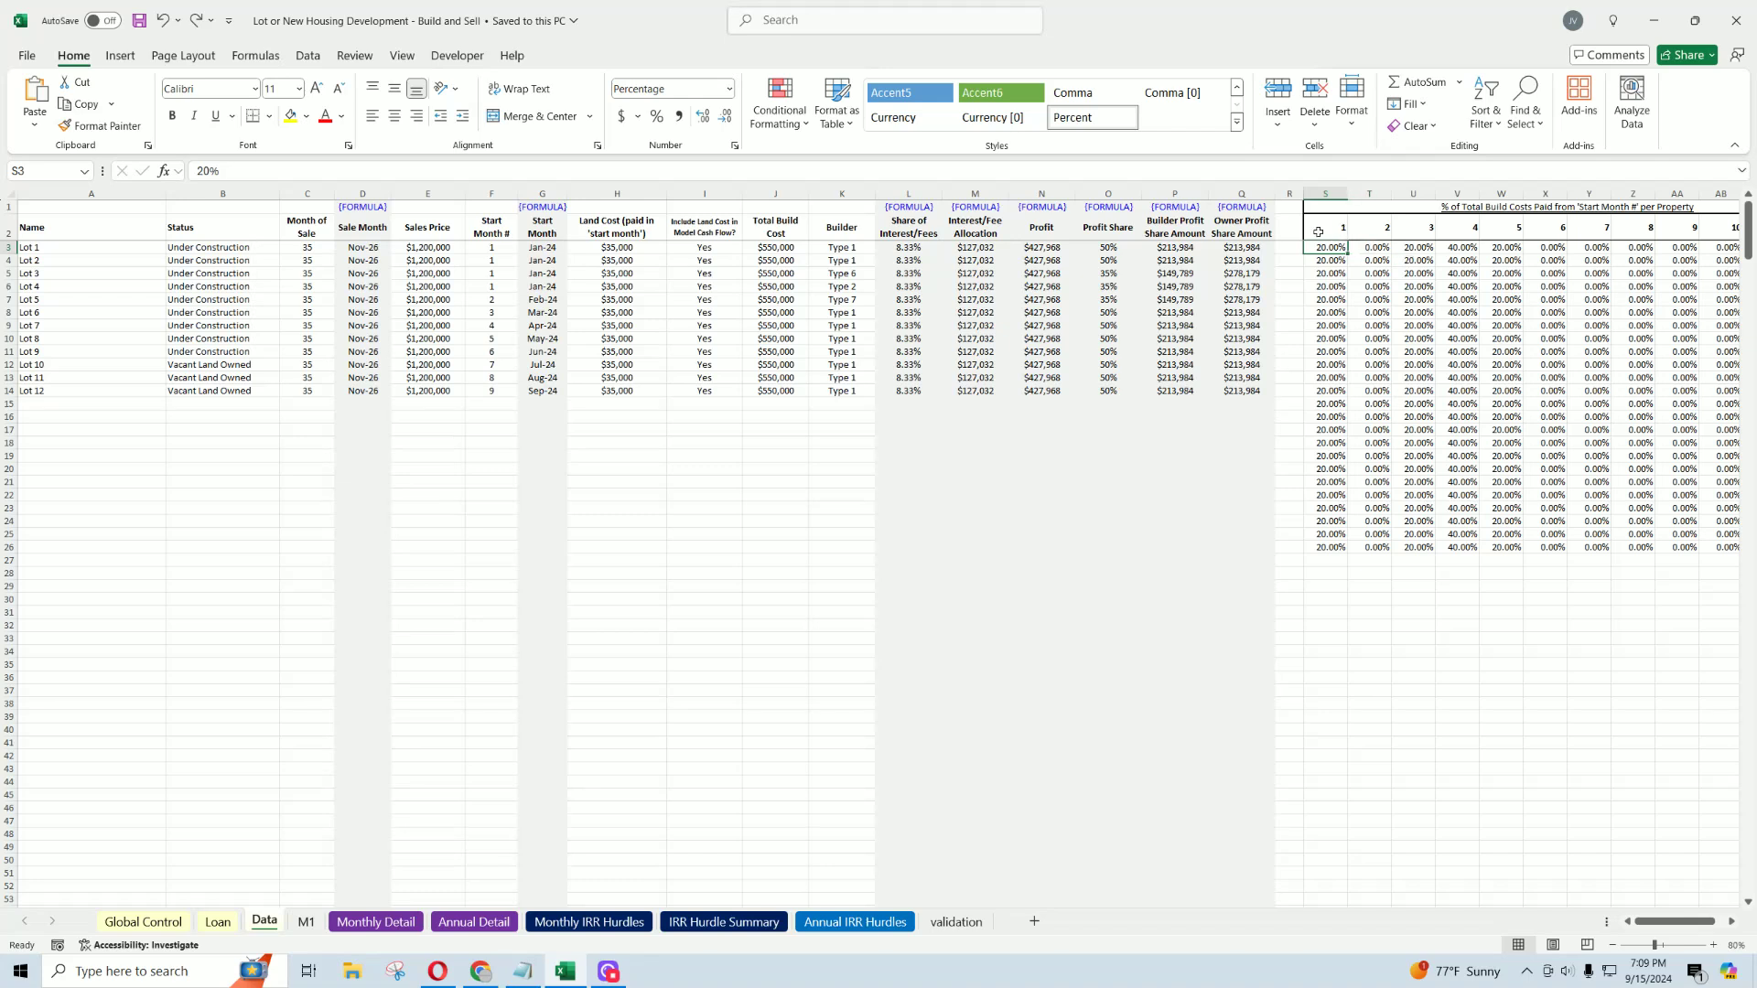
click(1378, 247)
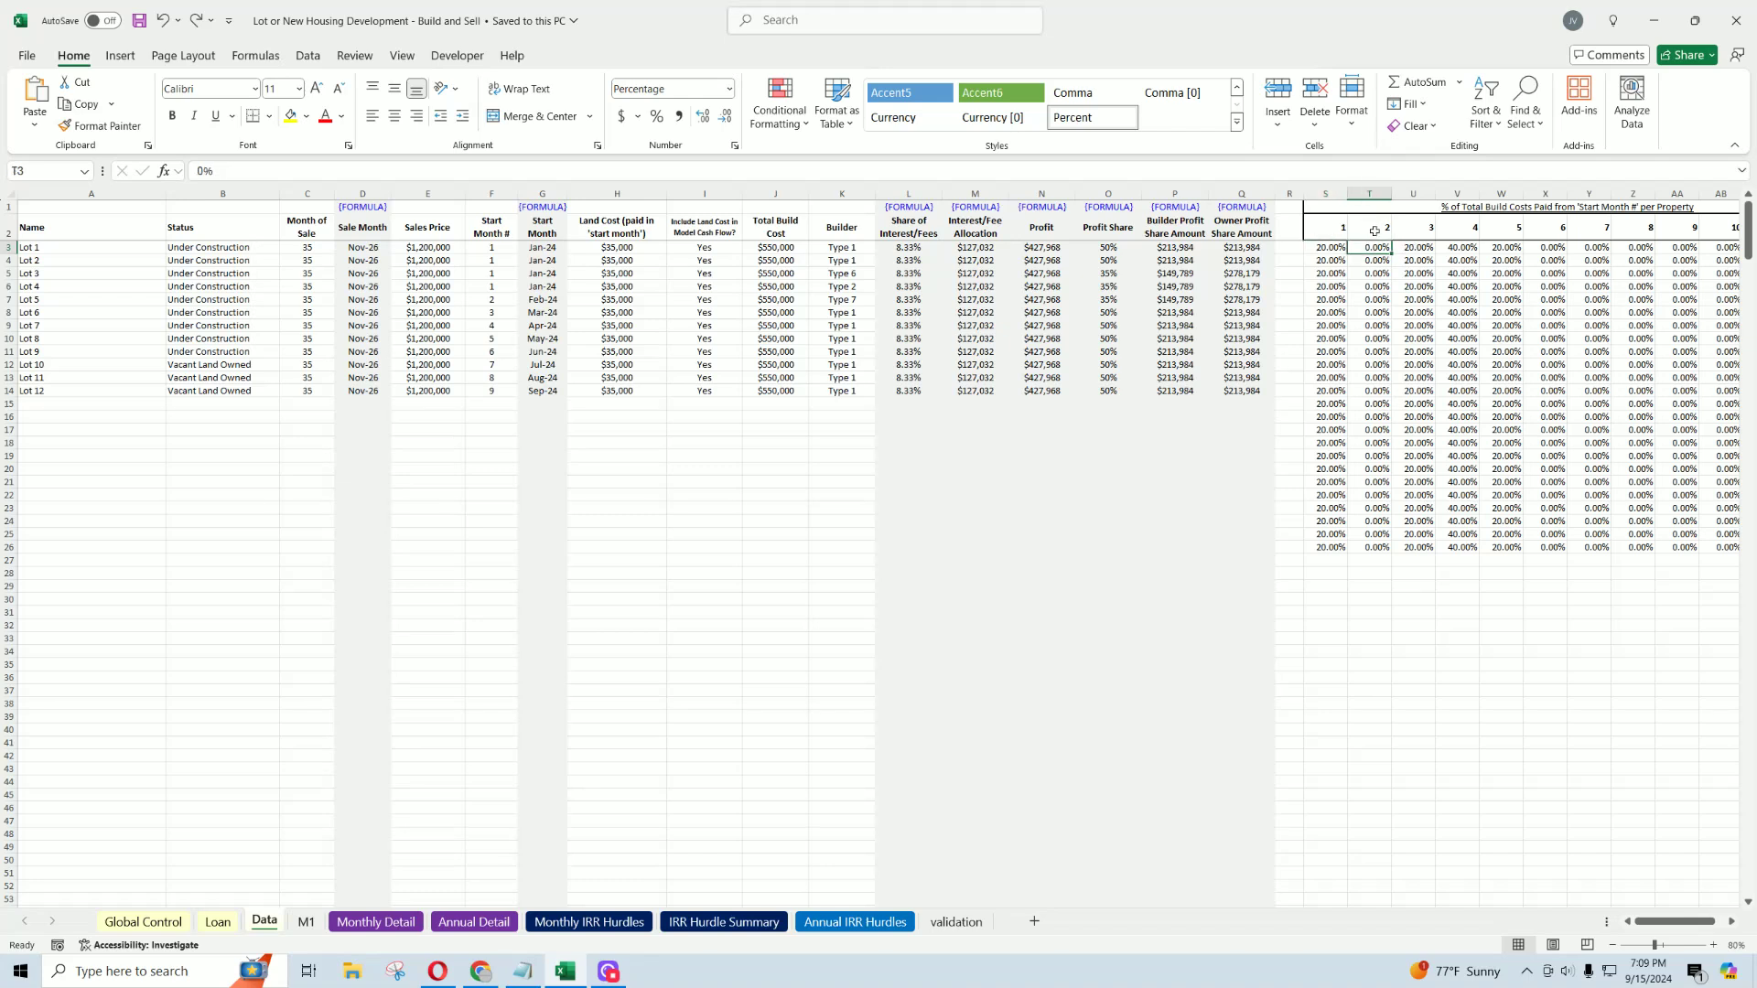
click(1417, 249)
click(1459, 249)
click(1464, 228)
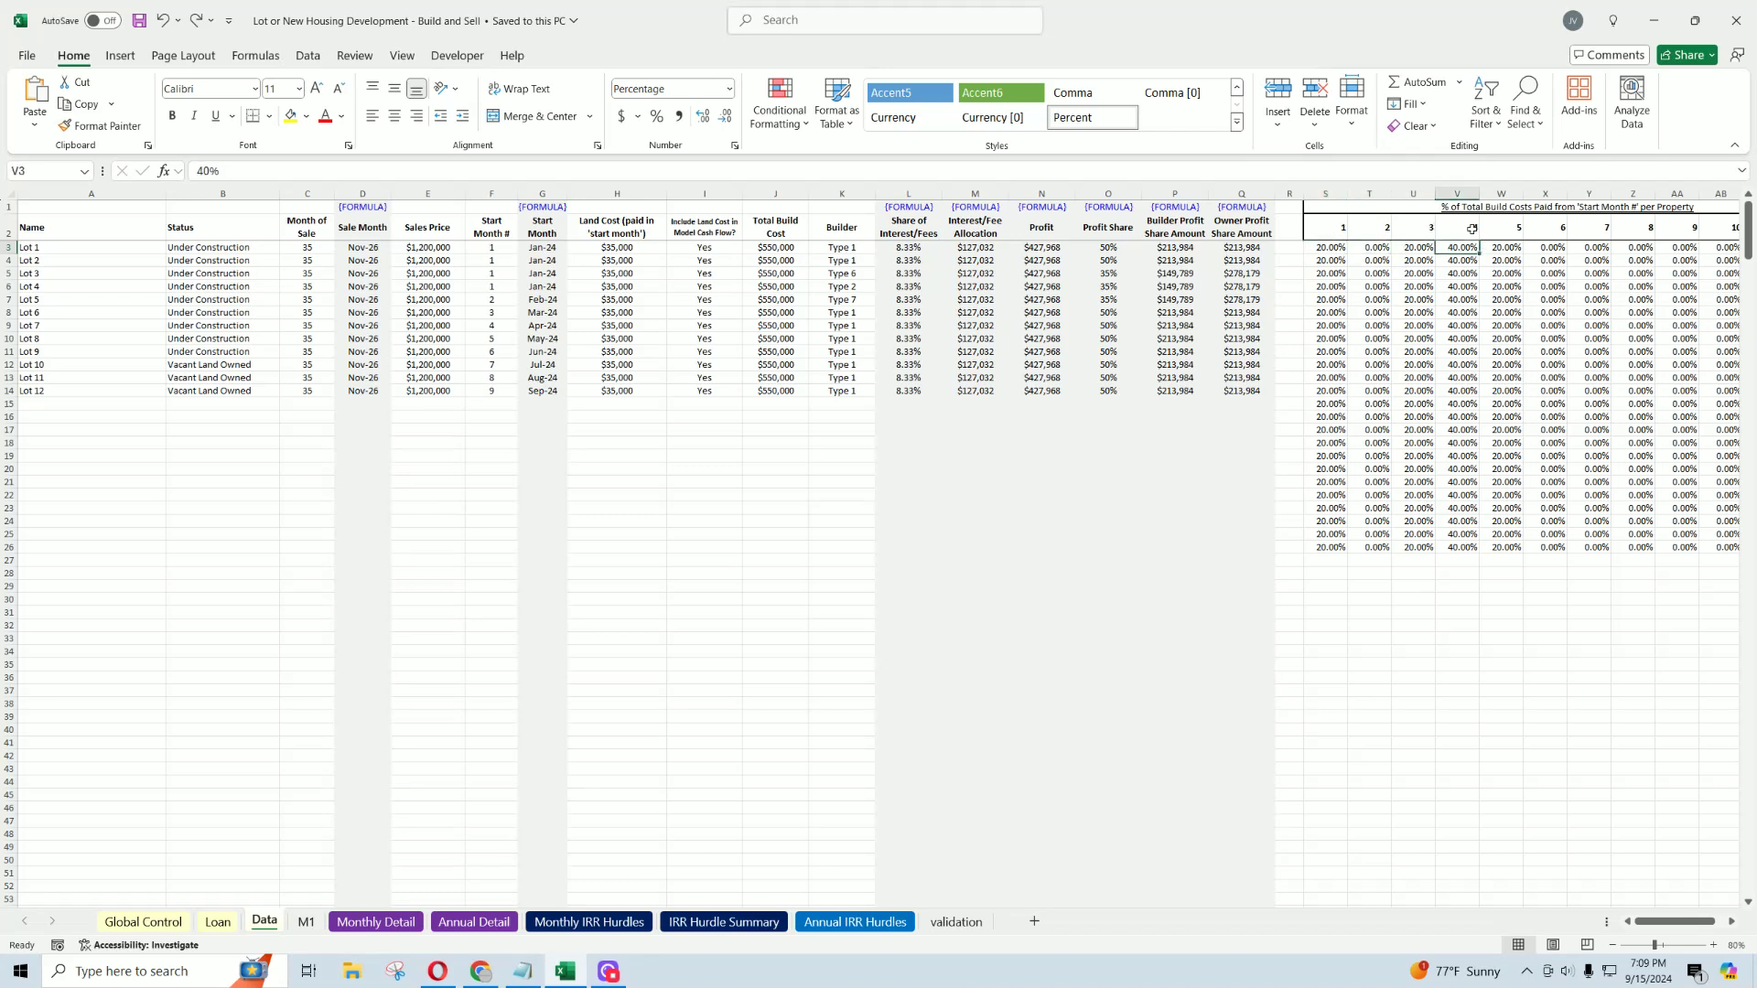
drag(1331, 249, 1506, 249)
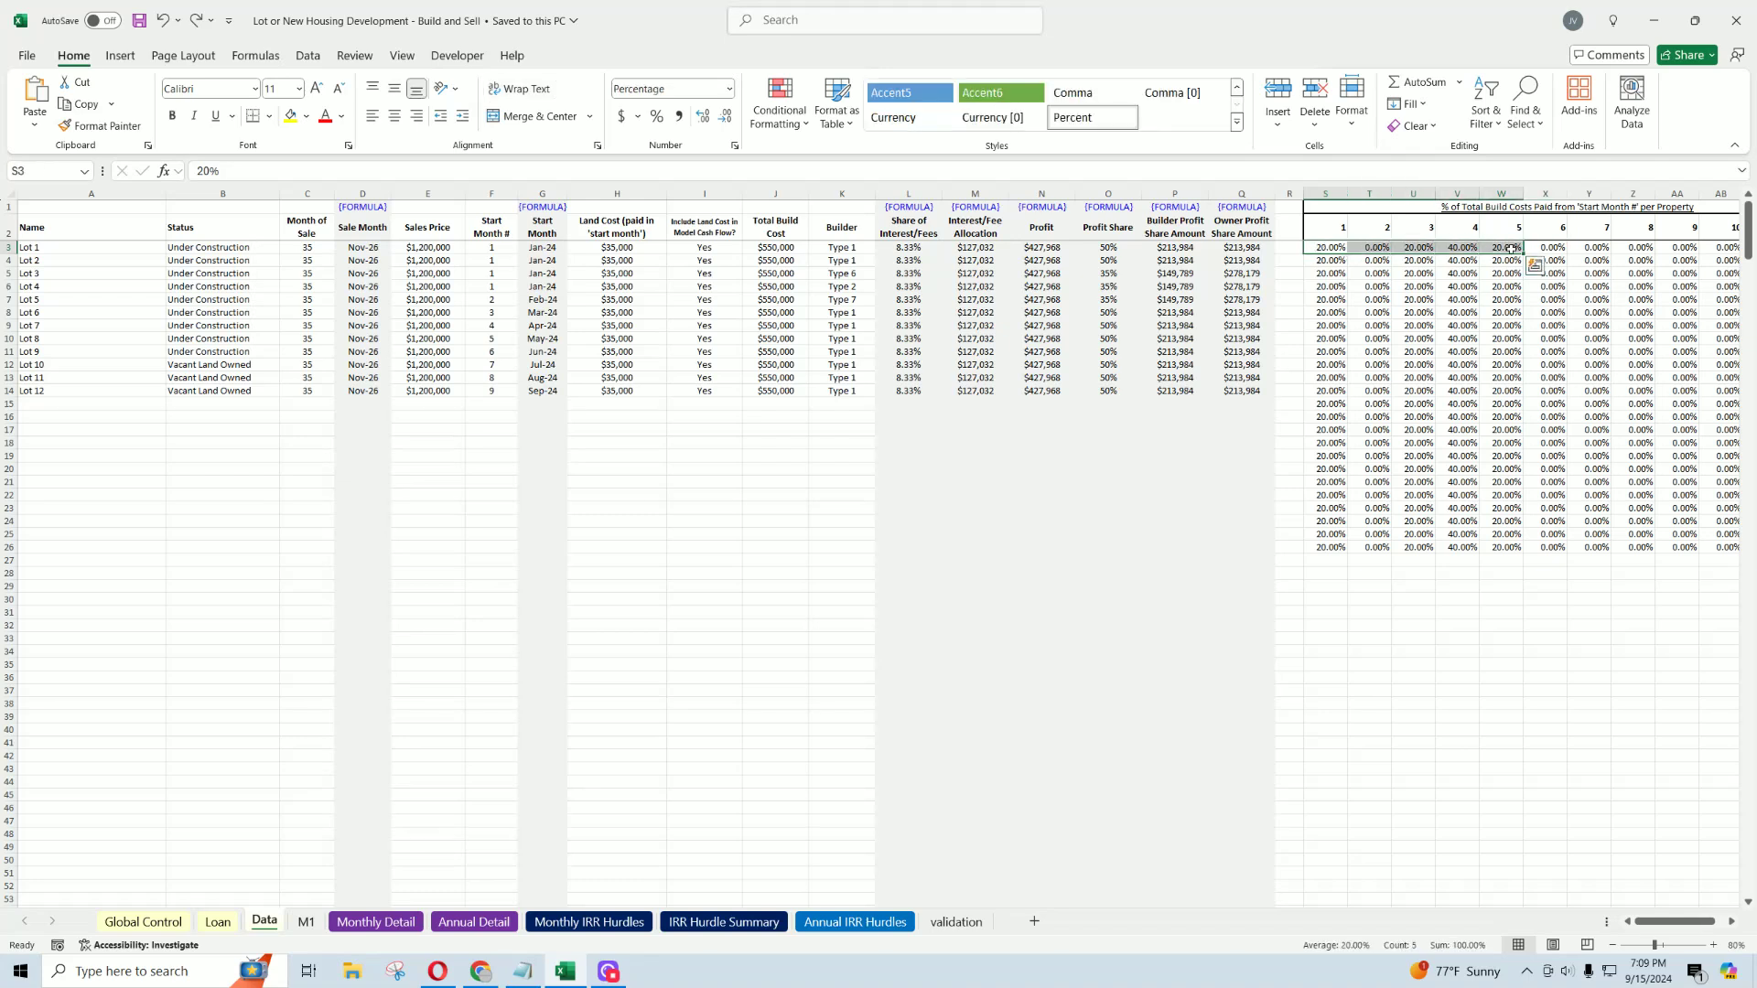
Step: Check Lot 1's start month number, the other lots' build cost percentages and the empty row 27 below the percentage table
click(490, 249)
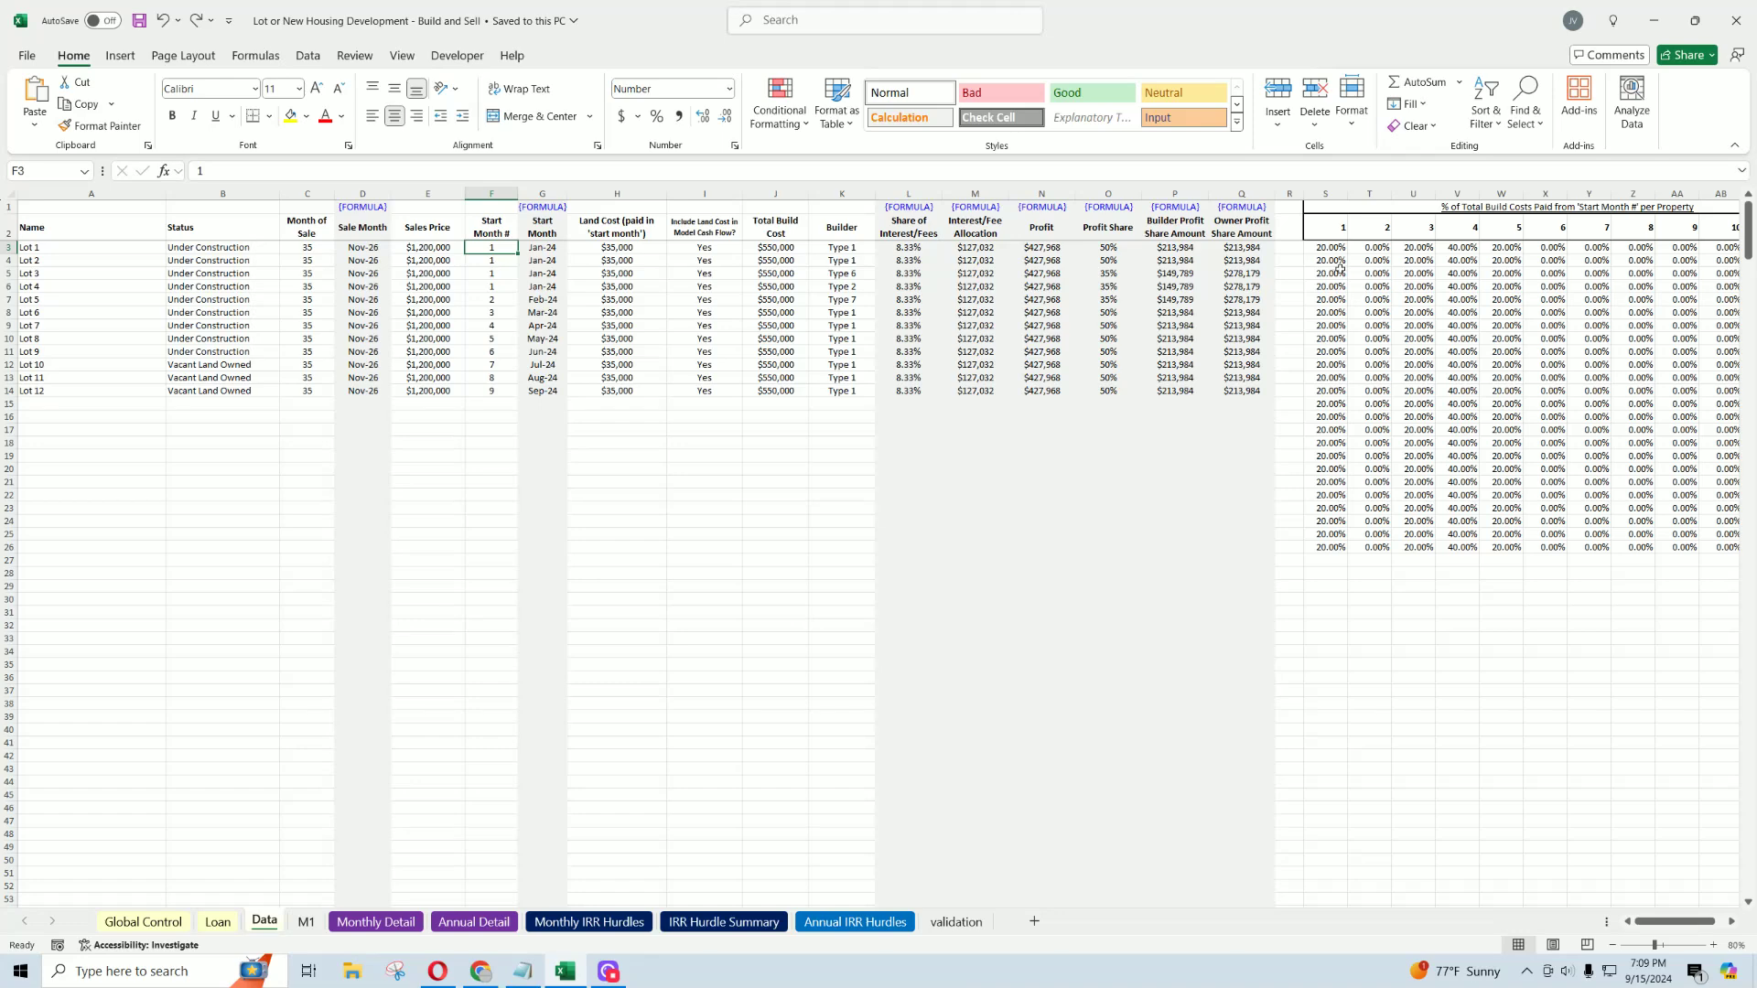
drag(1331, 286, 1527, 700)
click(1061, 560)
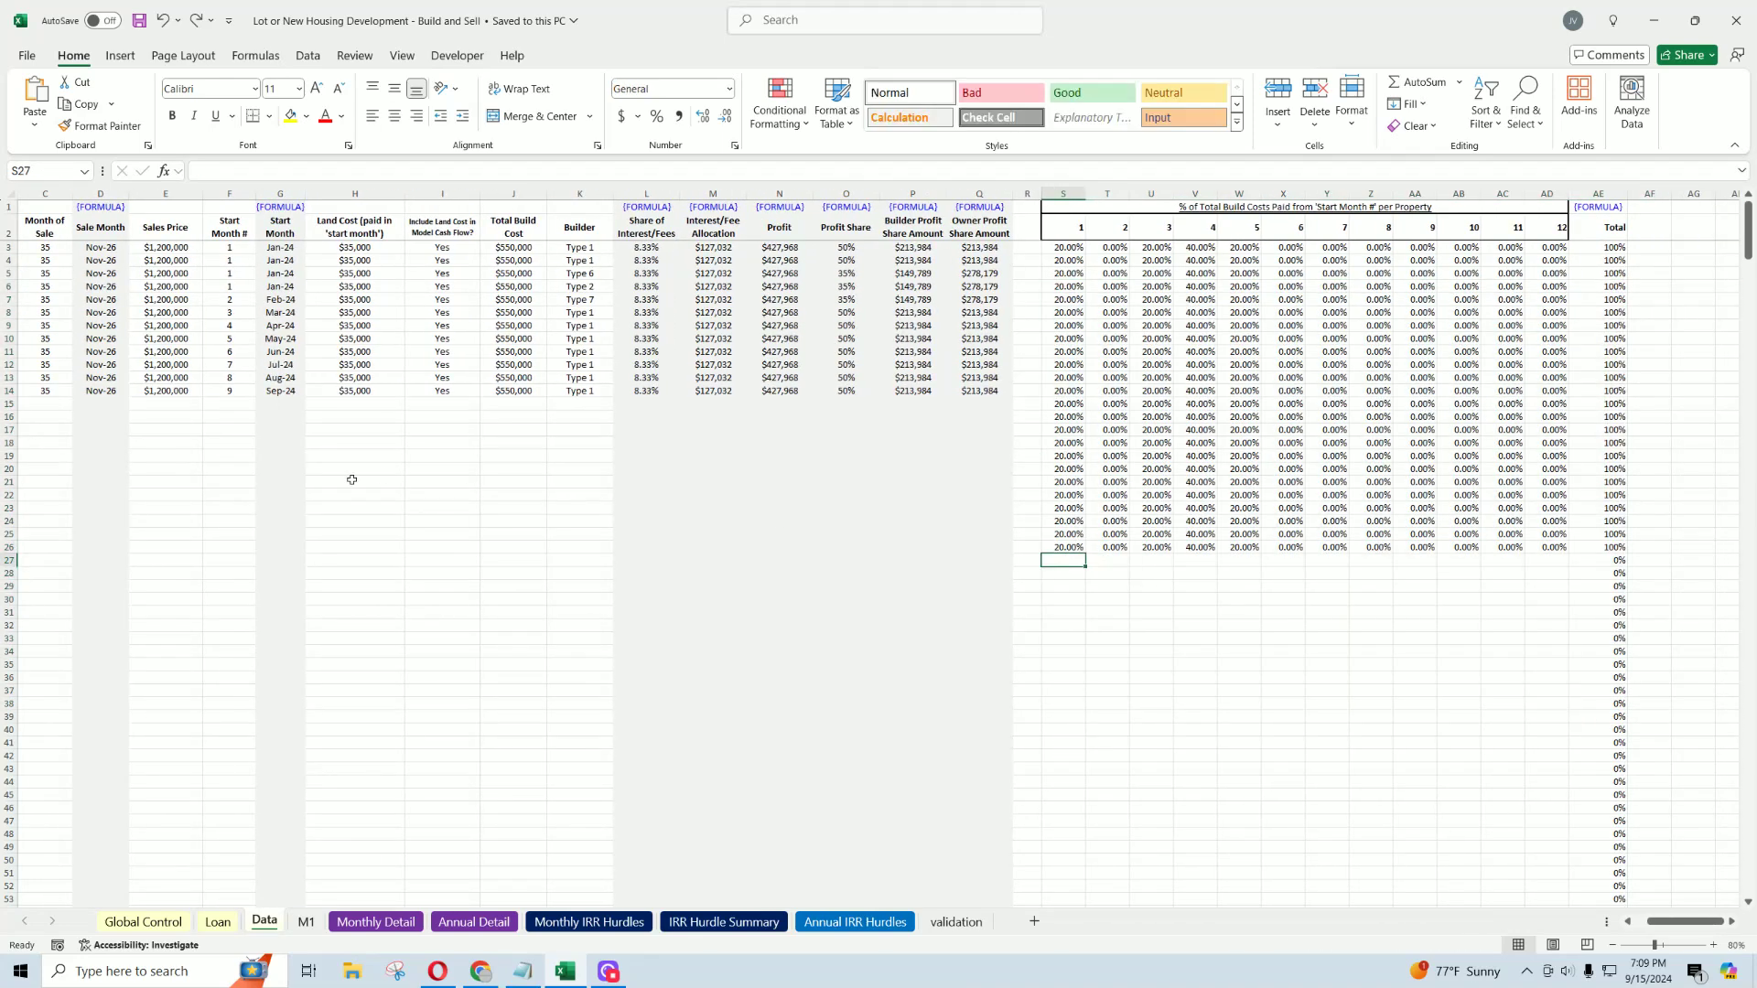
drag(353, 481, 333, 590)
click(1071, 560)
click(1109, 560)
click(1151, 560)
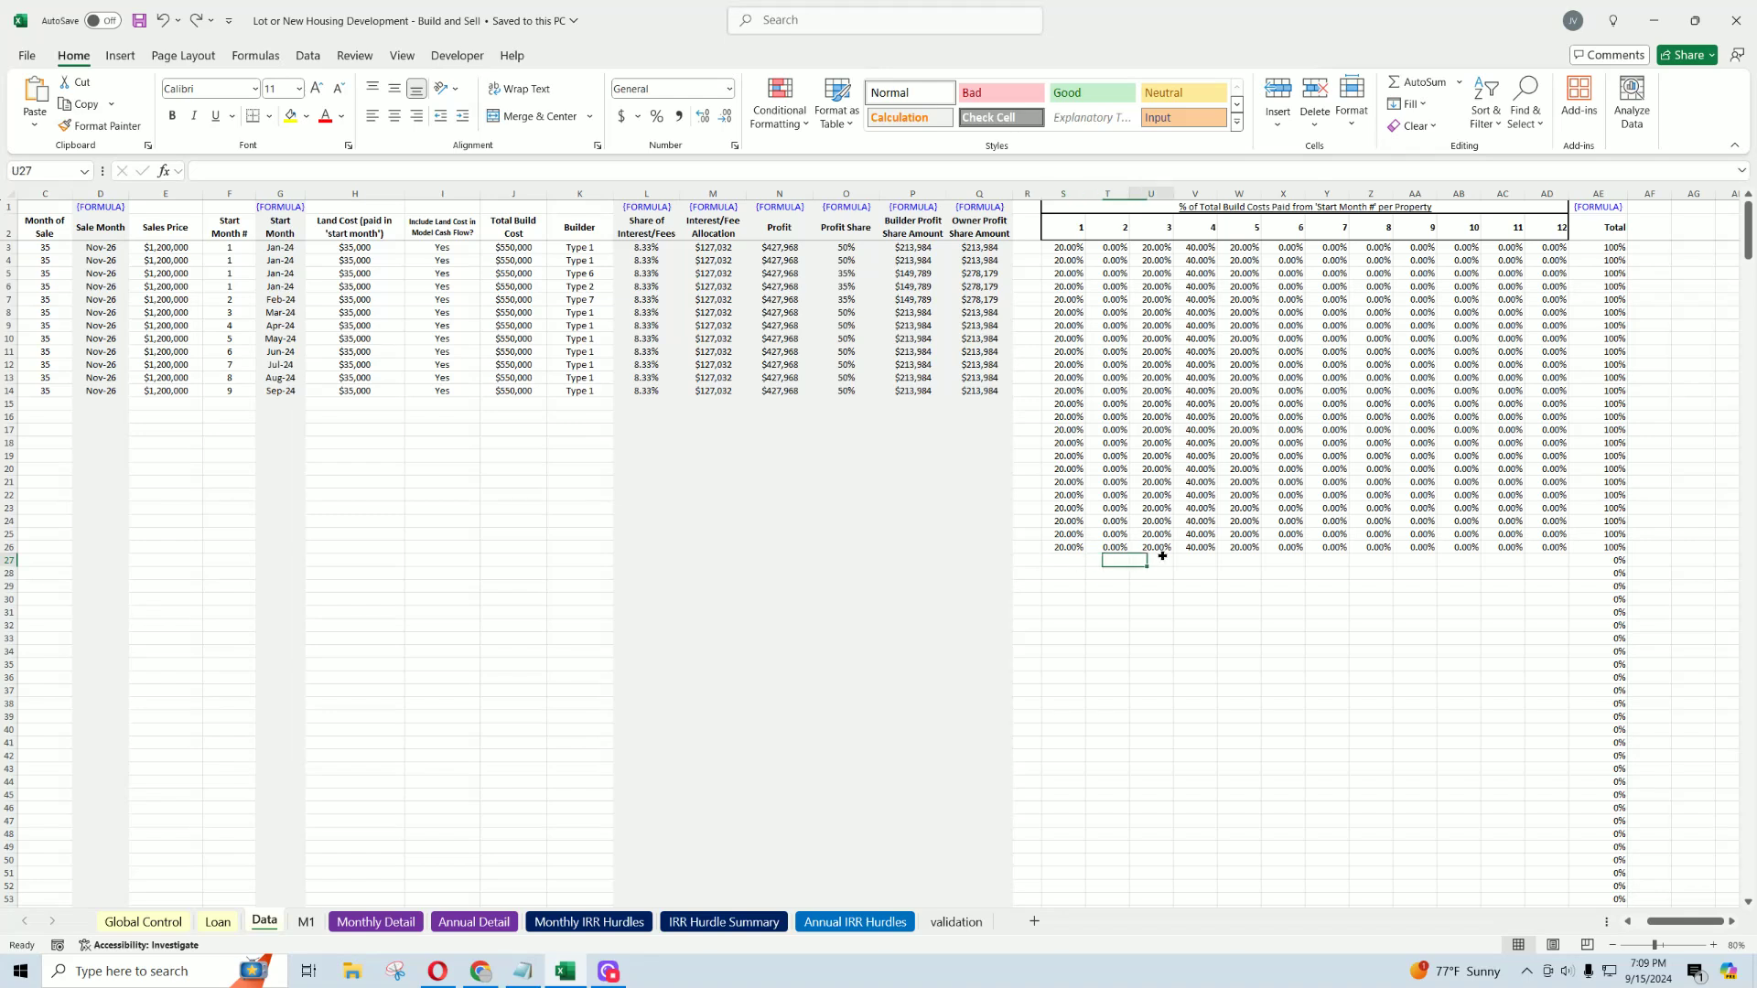
Step: Examine Lot 1's build cost percentages for months 1 to 3 and the percentage block for months 1 to 9 across the lots
click(1072, 247)
click(1116, 247)
click(1160, 248)
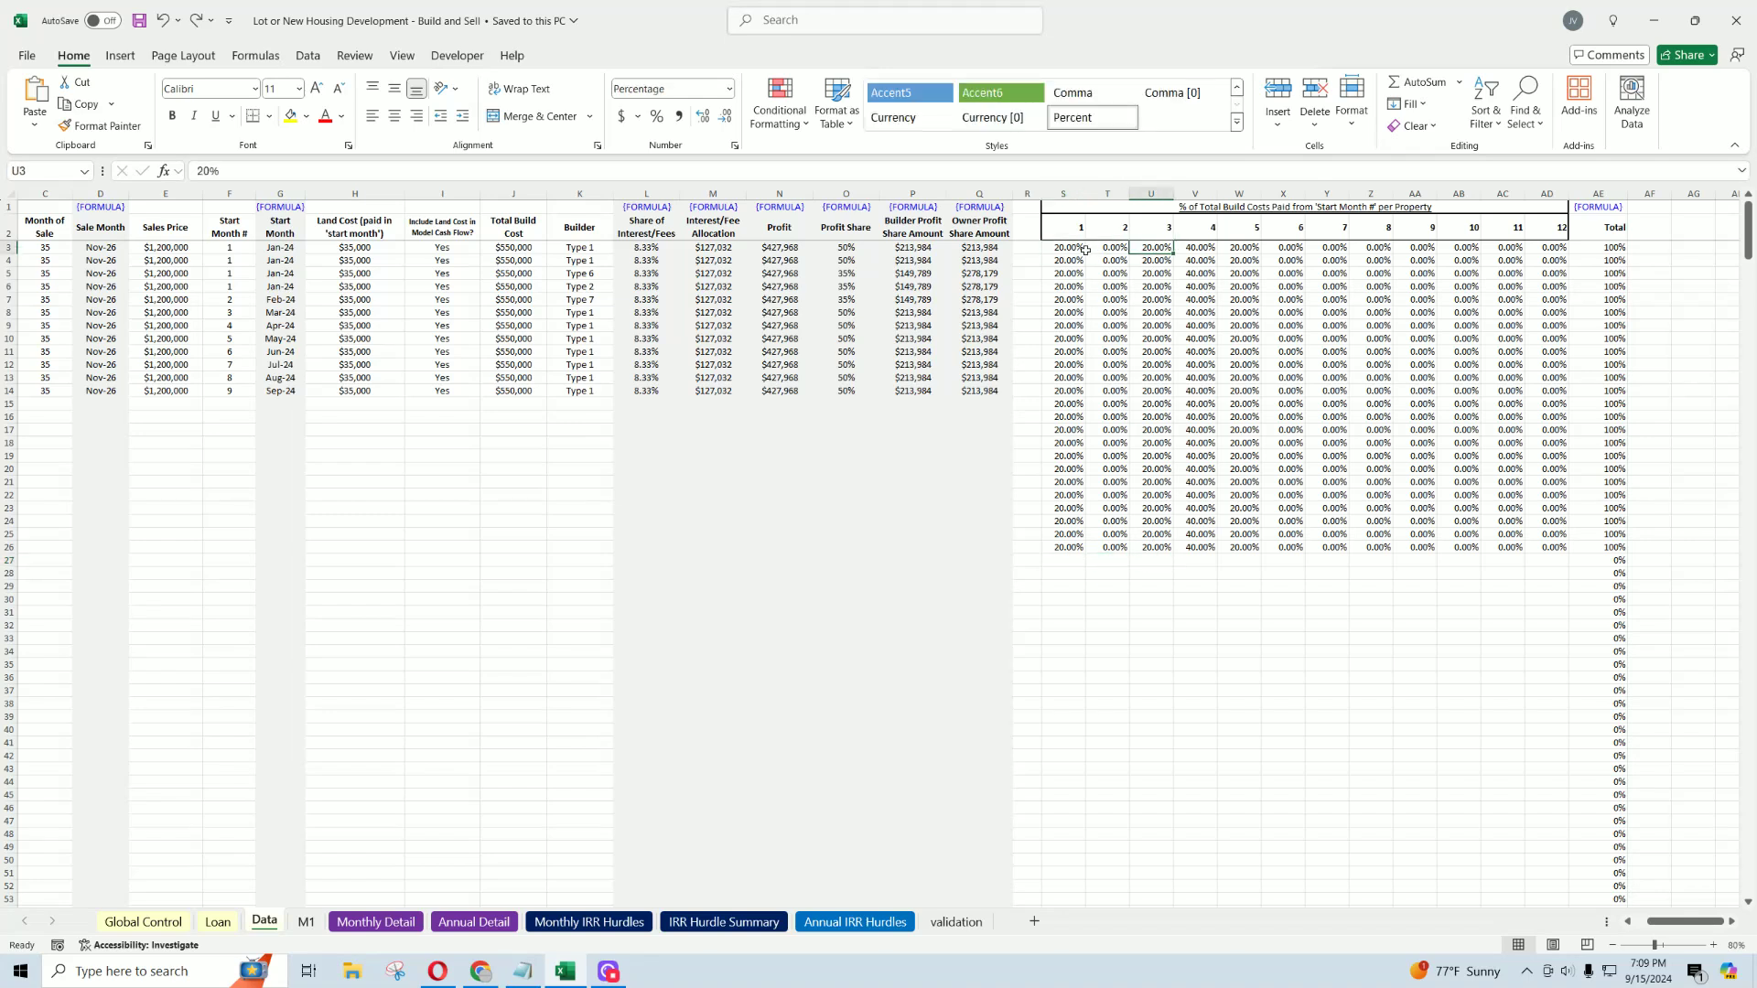
drag(1085, 248, 1423, 374)
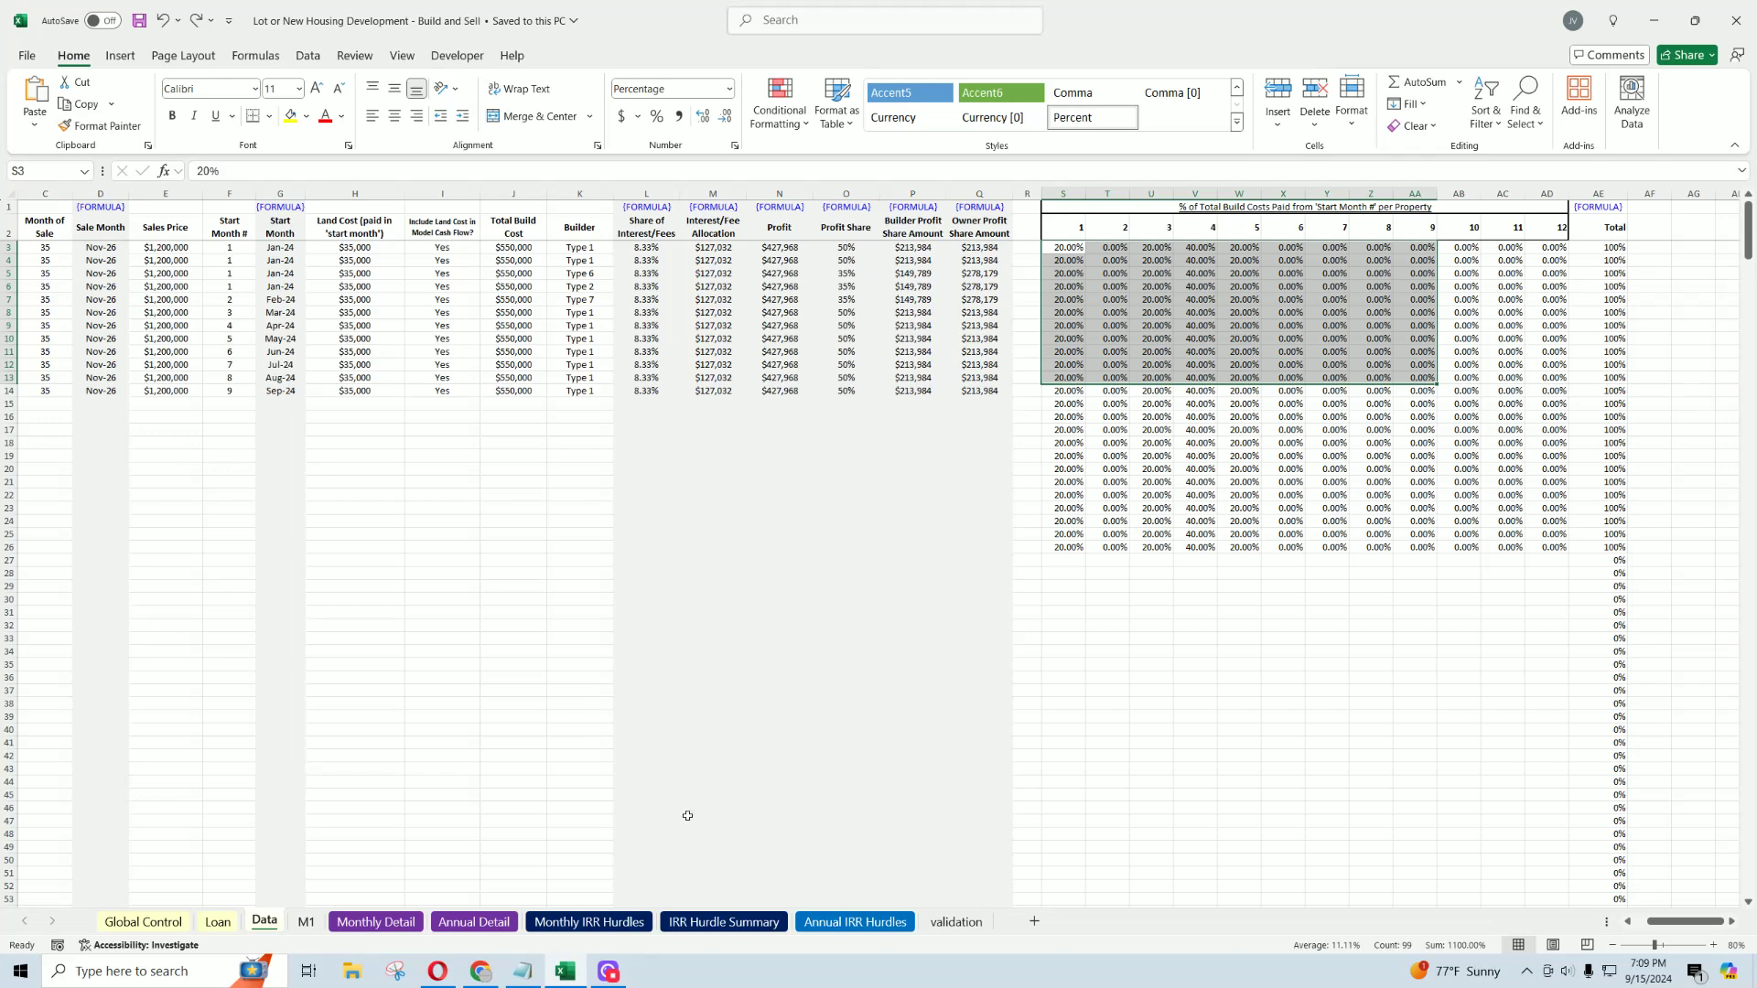
Step: Trace the monthly build cost payments from Lot 1 to Lot 12 in the Costs Paid section of the M1 sheet
click(308, 923)
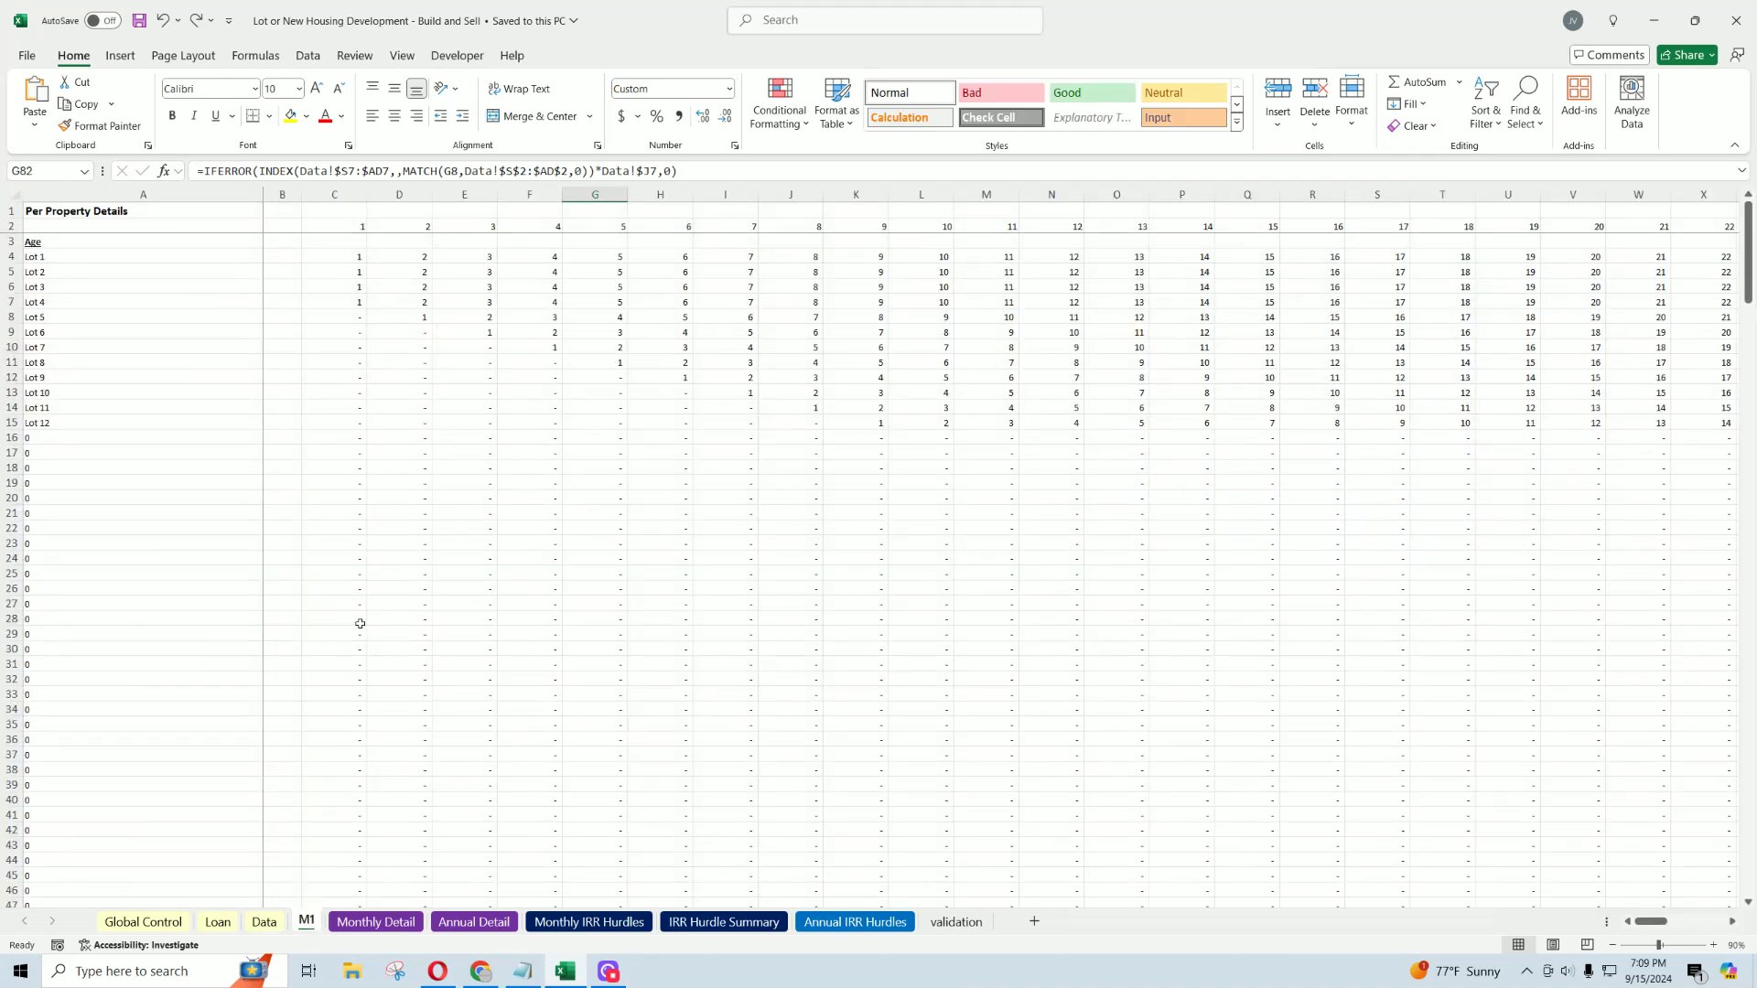
scroll(359, 623, down, 18)
drag(335, 544, 663, 559)
drag(346, 577, 663, 579)
click(416, 604)
drag(473, 619, 878, 621)
drag(600, 650, 873, 651)
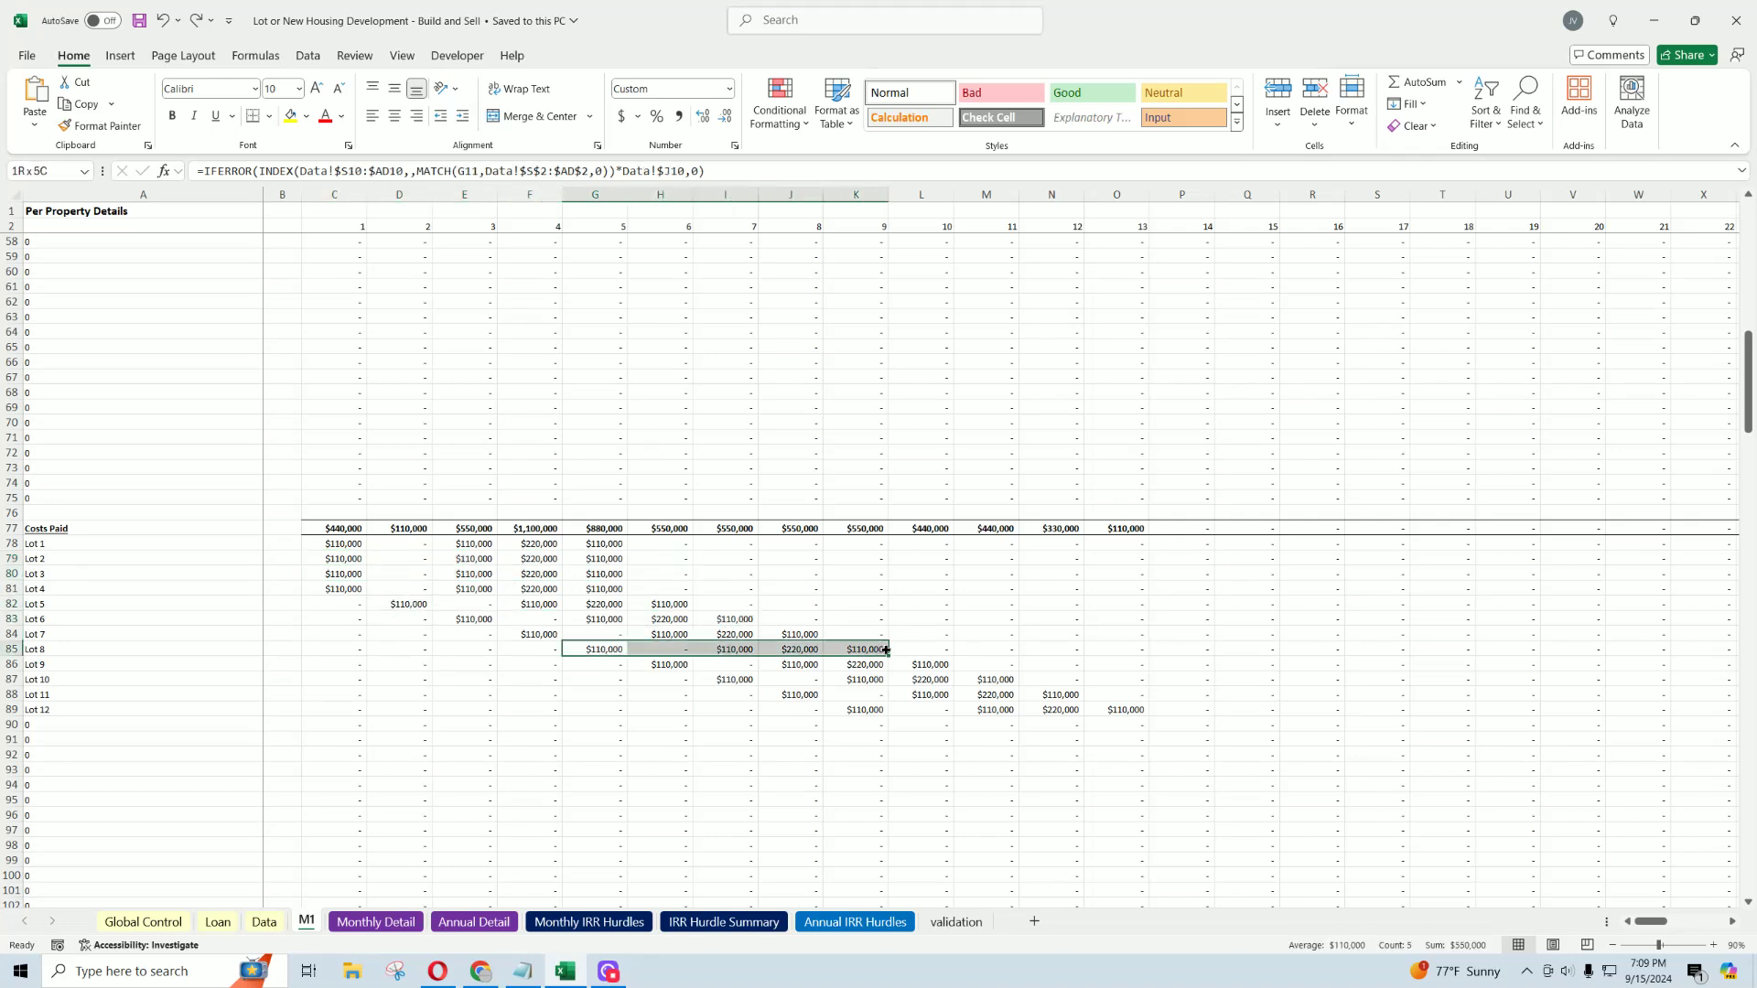
drag(728, 679, 996, 678)
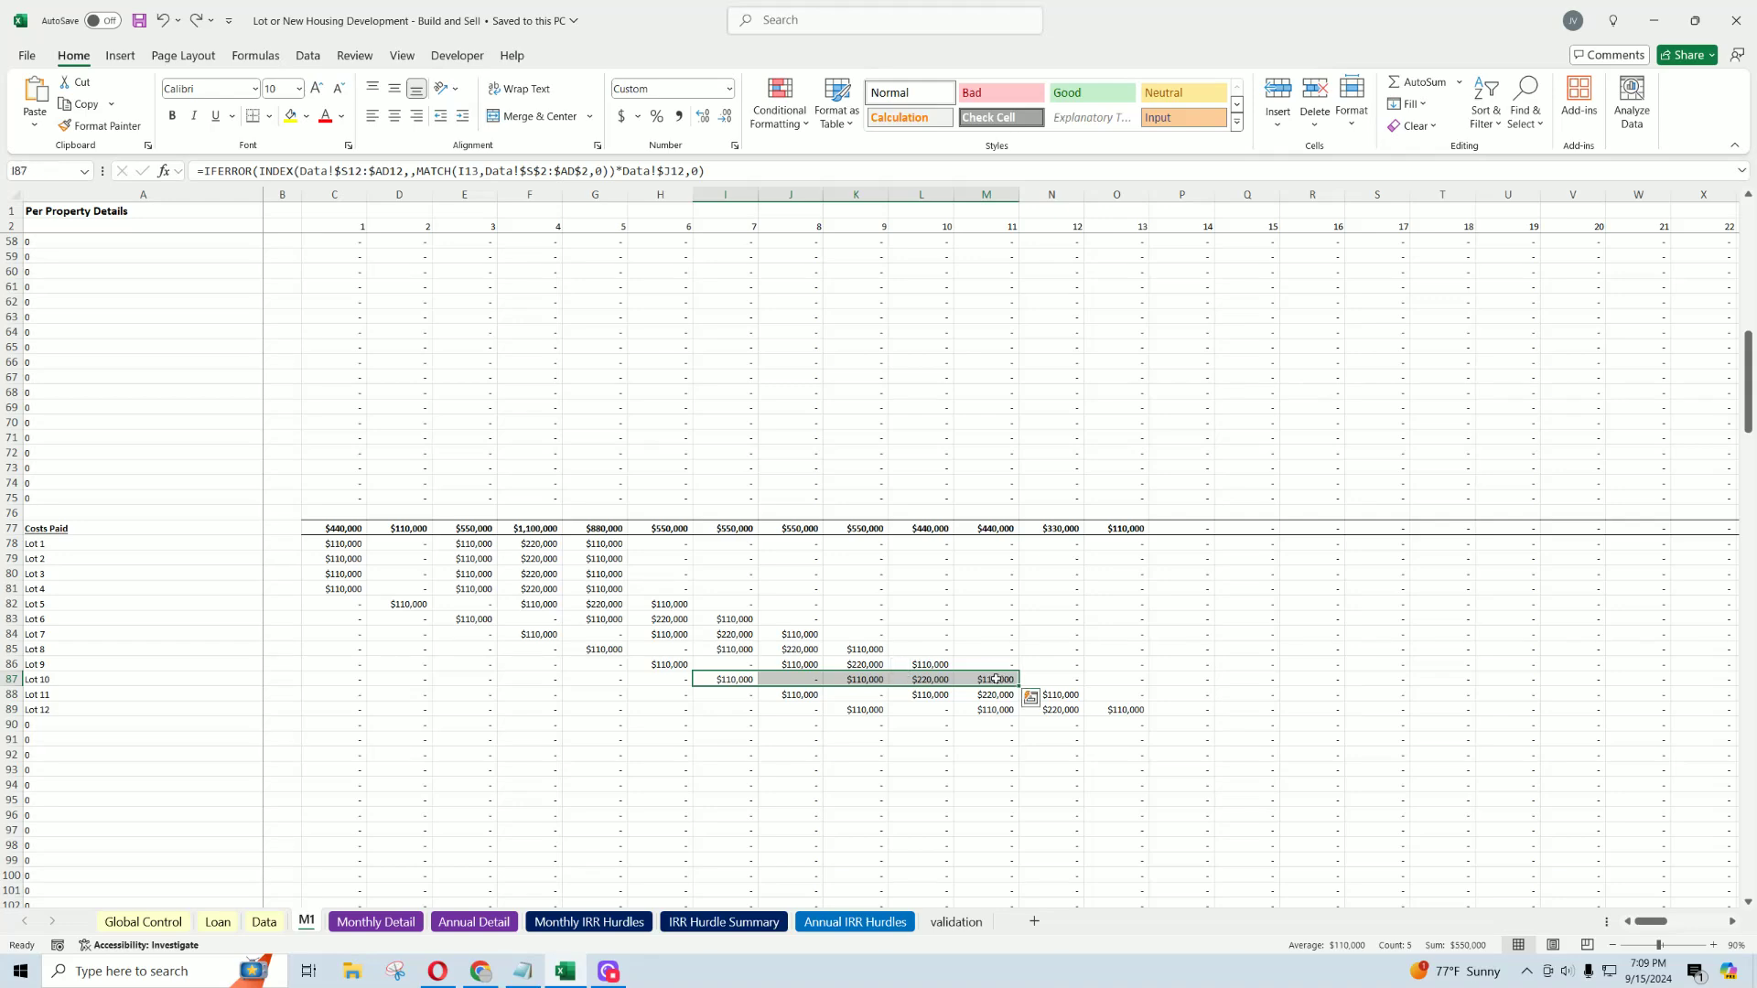
drag(857, 710, 1088, 705)
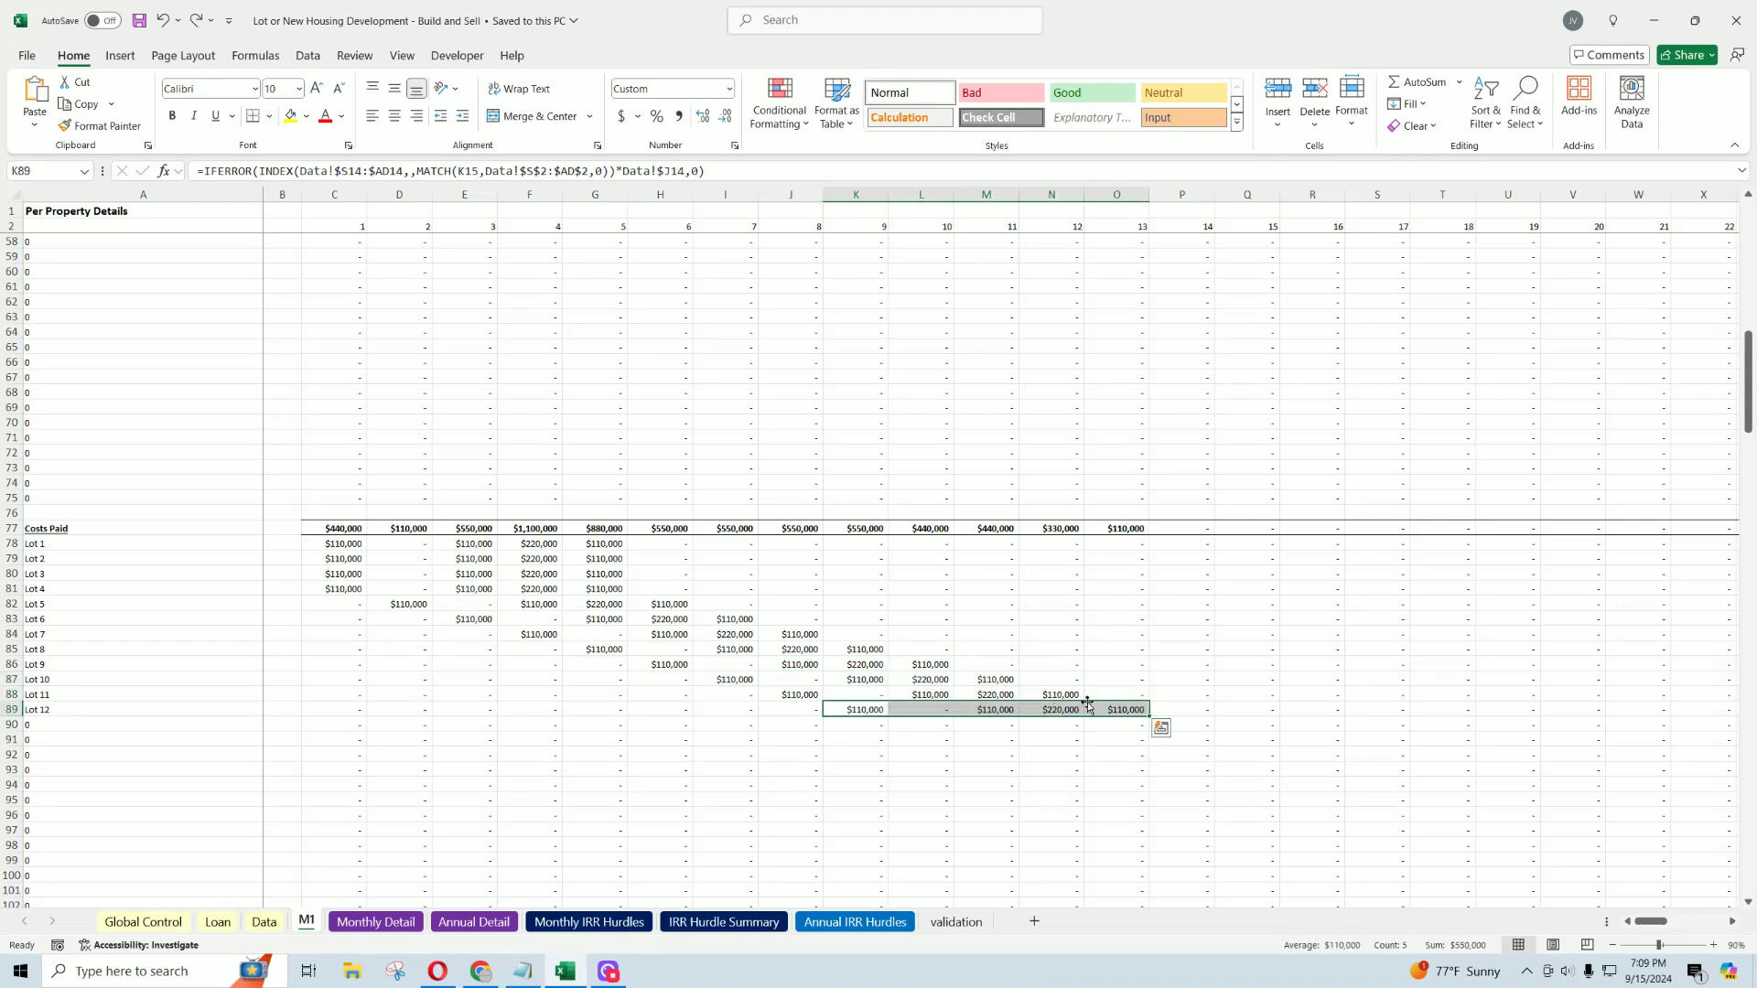
Step: Review the Total Build Costs row on the Monthly Detail sheet and return to the Data sheet
click(389, 921)
drag(116, 353, 1282, 368)
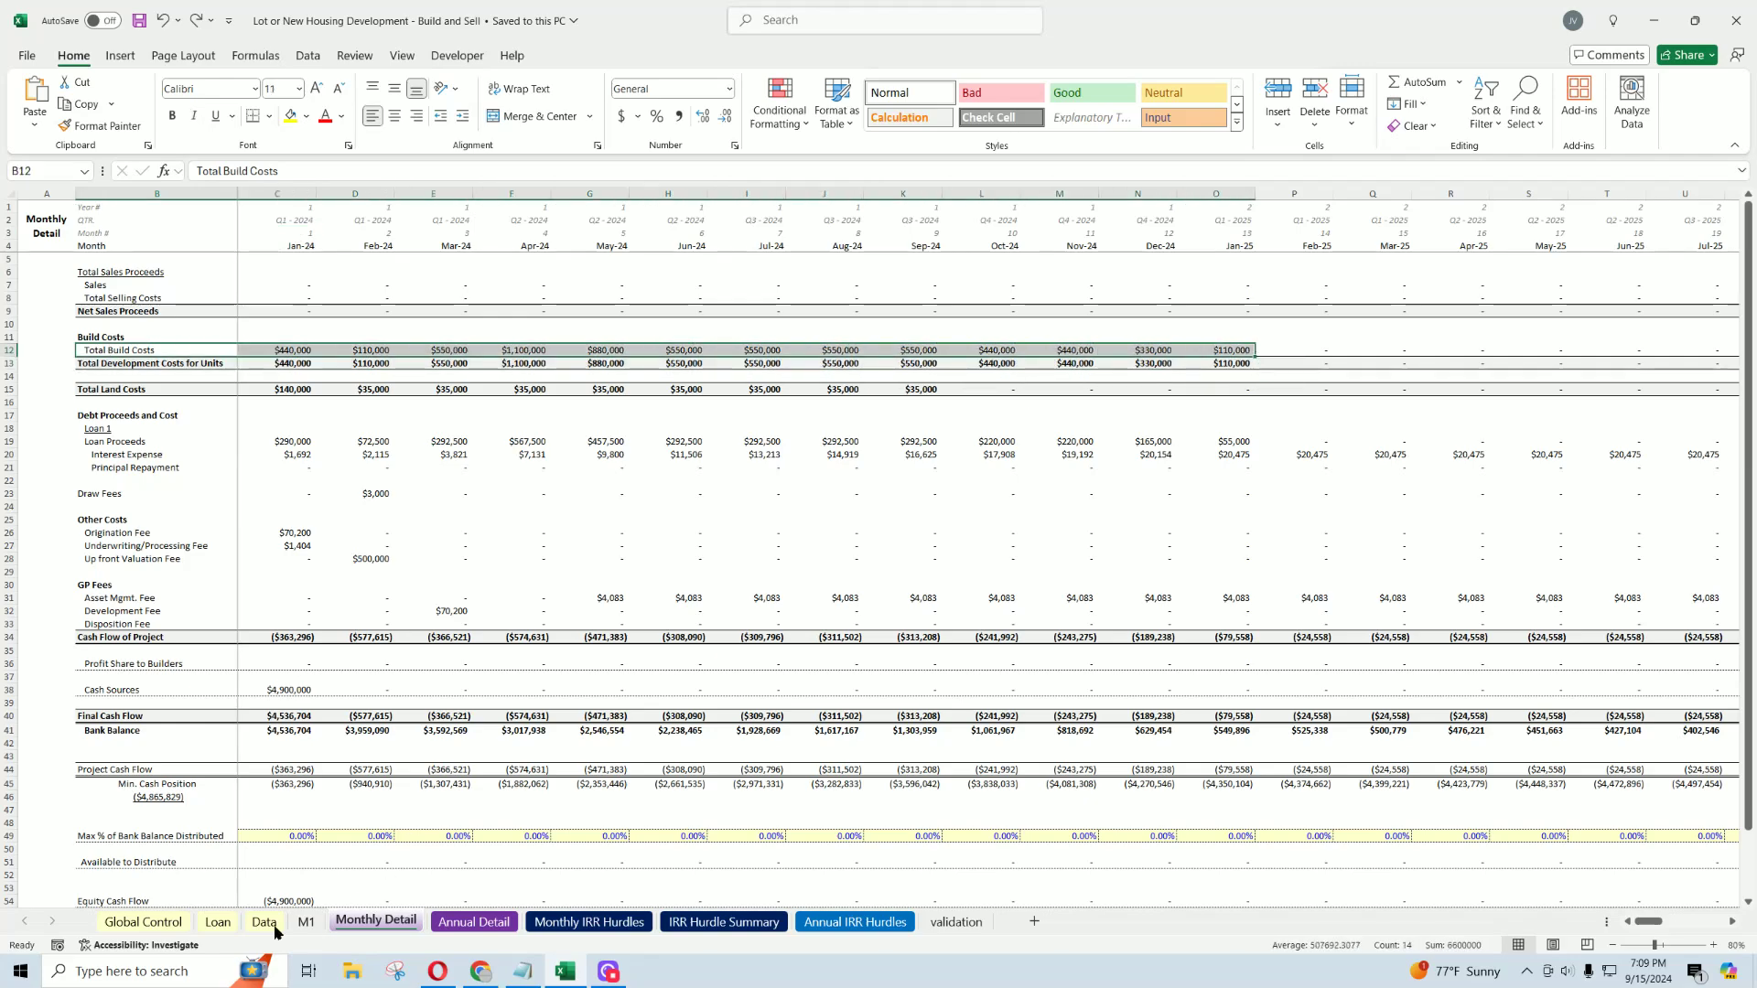
click(218, 922)
click(266, 922)
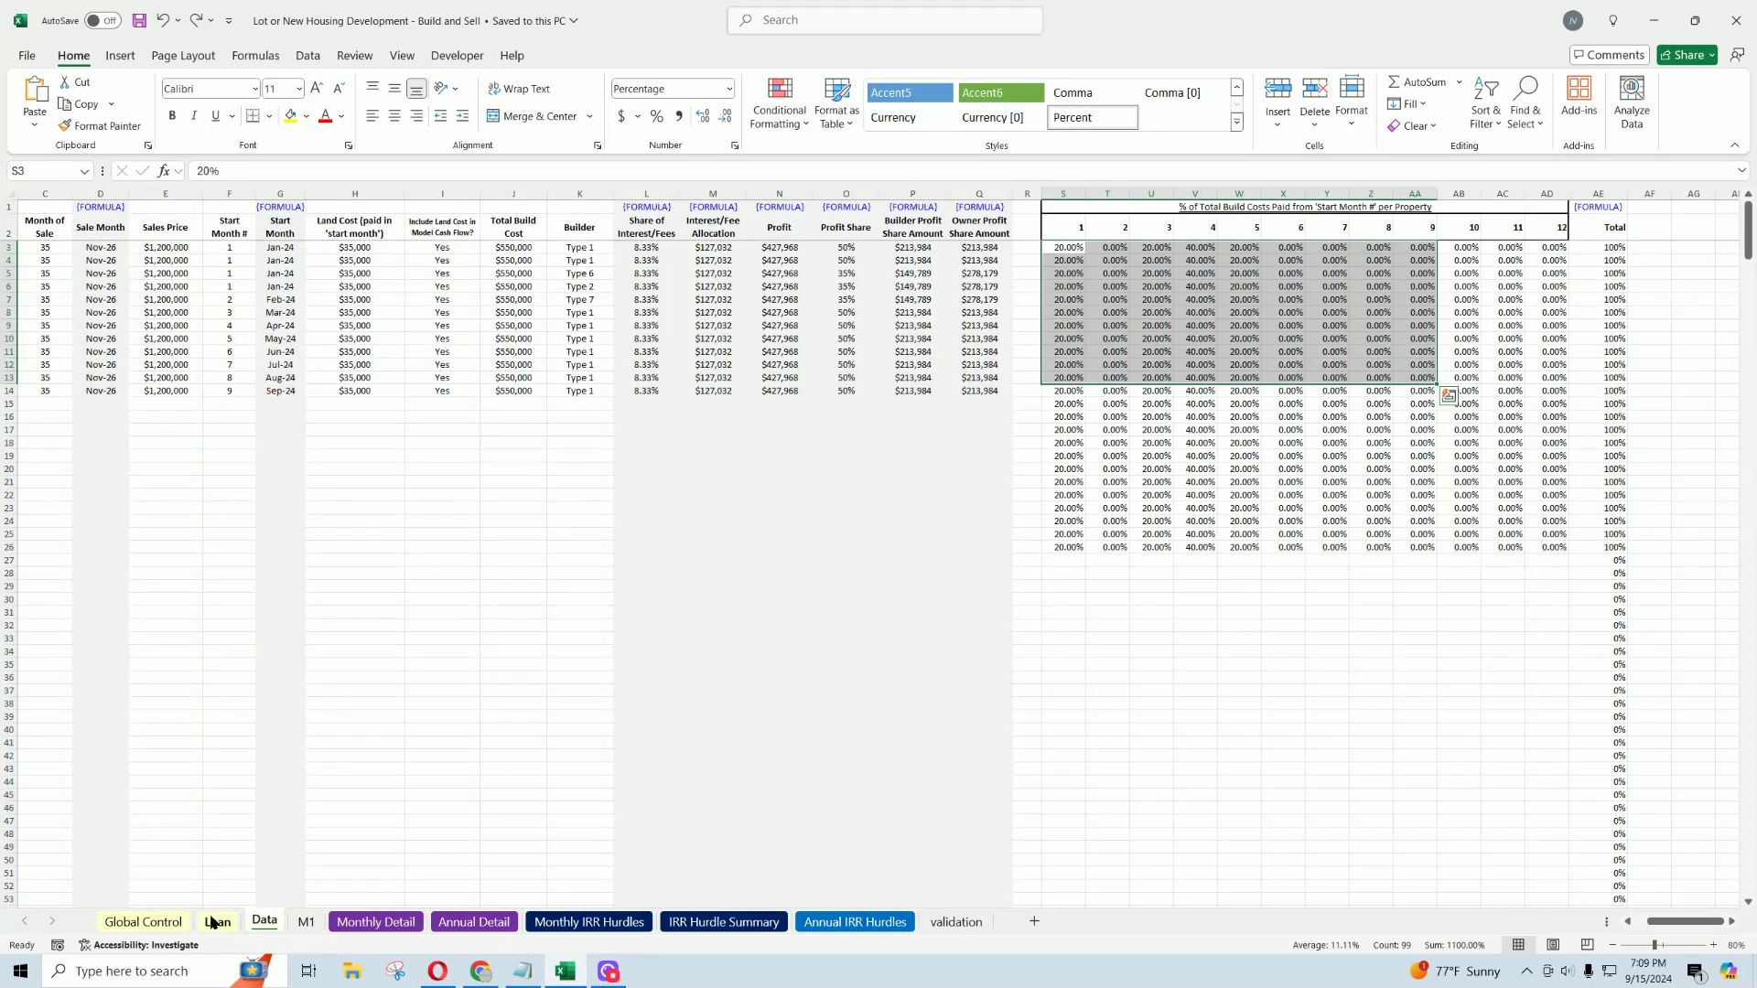
Step: Check the Start Year and Average Selling Costs assumptions on the Global Control sheet
click(169, 921)
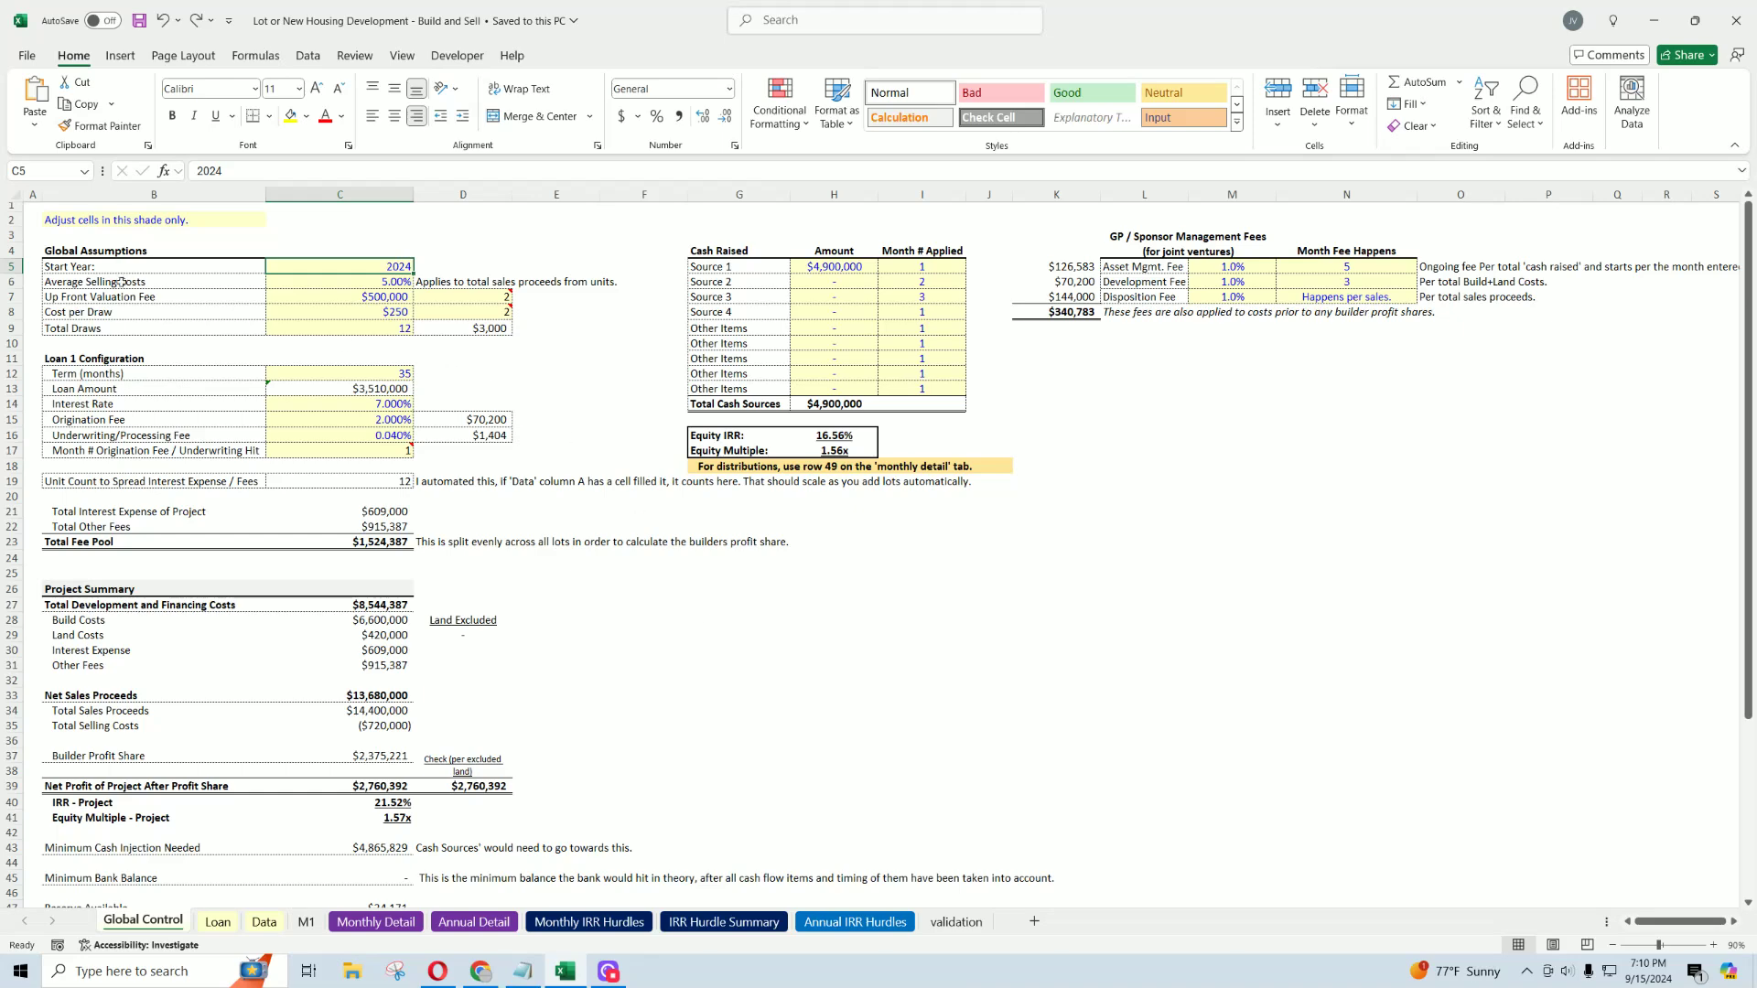
drag(103, 269, 324, 269)
click(234, 284)
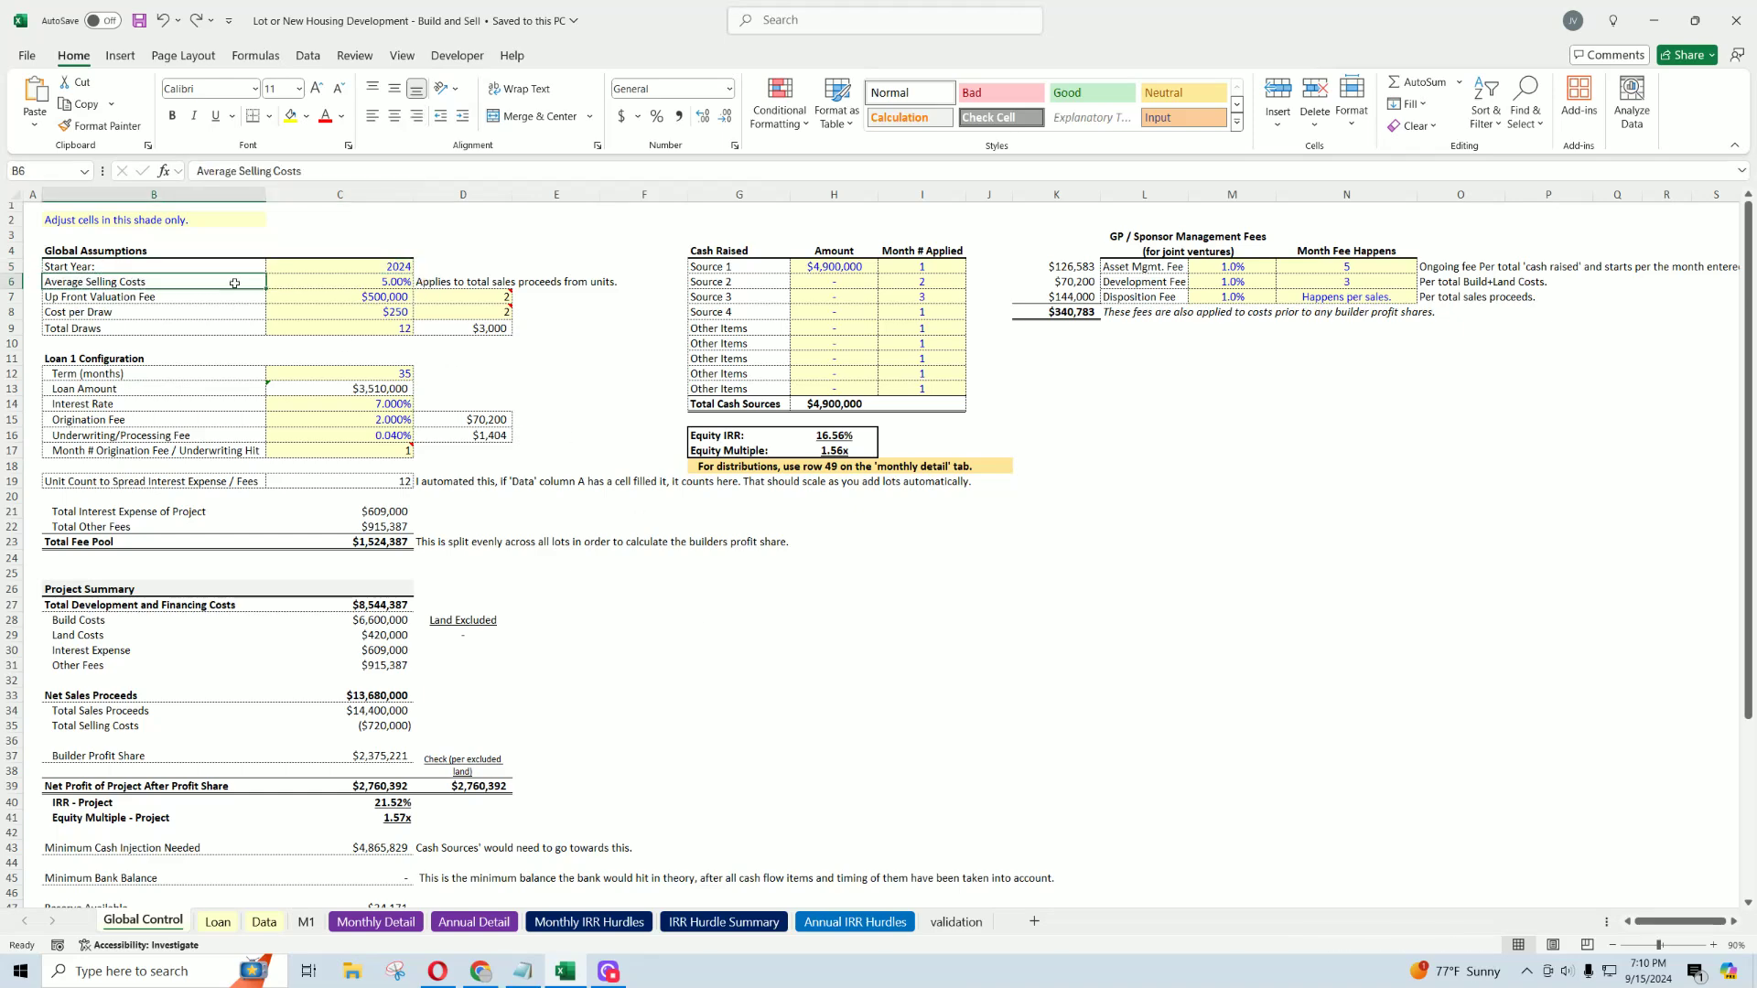
click(375, 284)
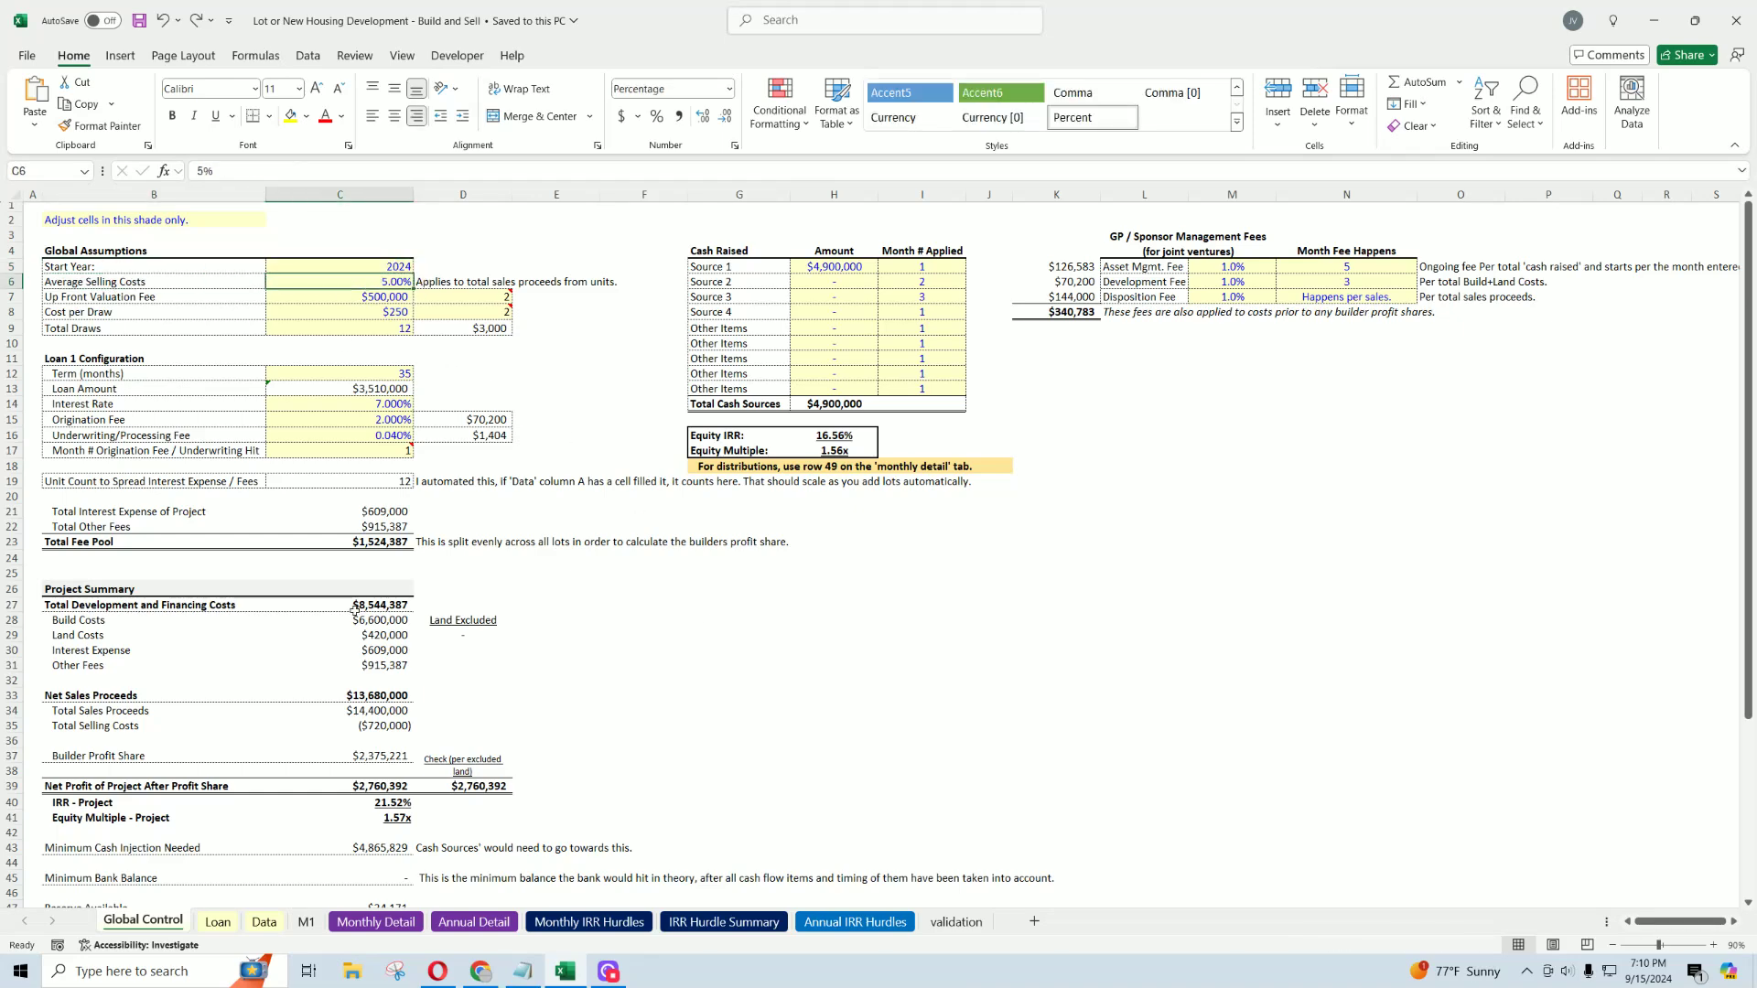
Step: Examine the November 2026 month number, sales and total selling costs formula on the Monthly Detail sheet
click(375, 922)
drag(1648, 923, 1684, 924)
click(1083, 234)
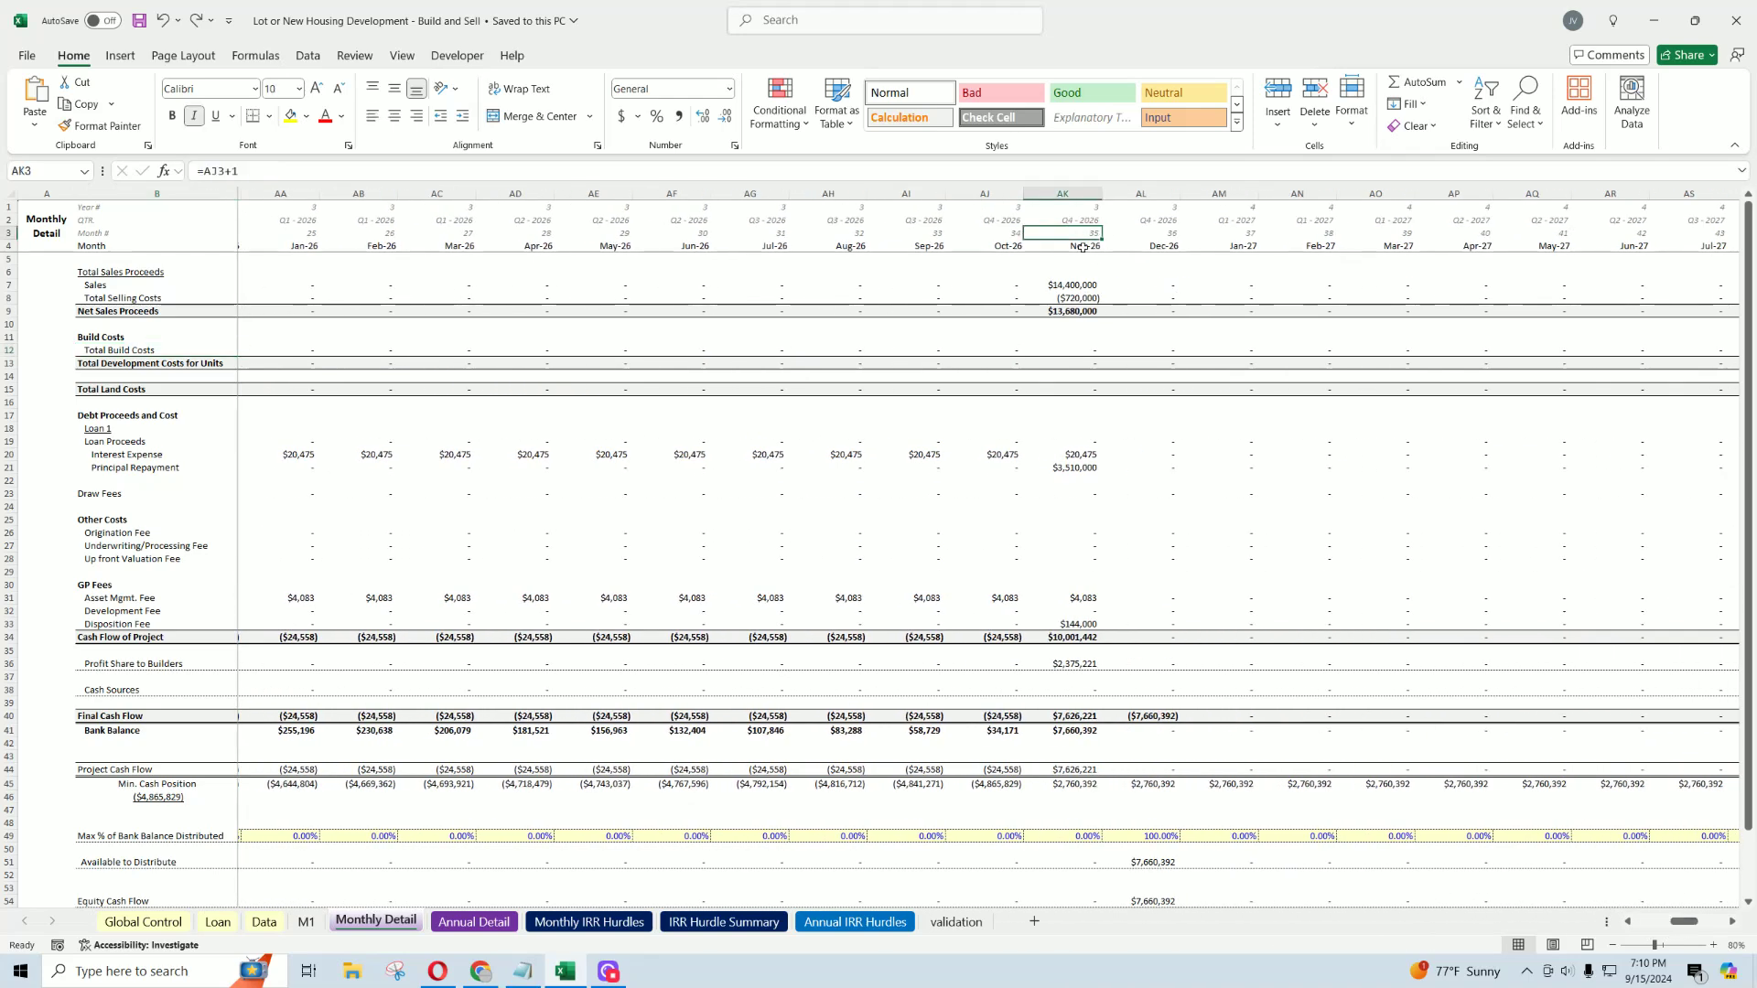
click(1080, 284)
click(1078, 298)
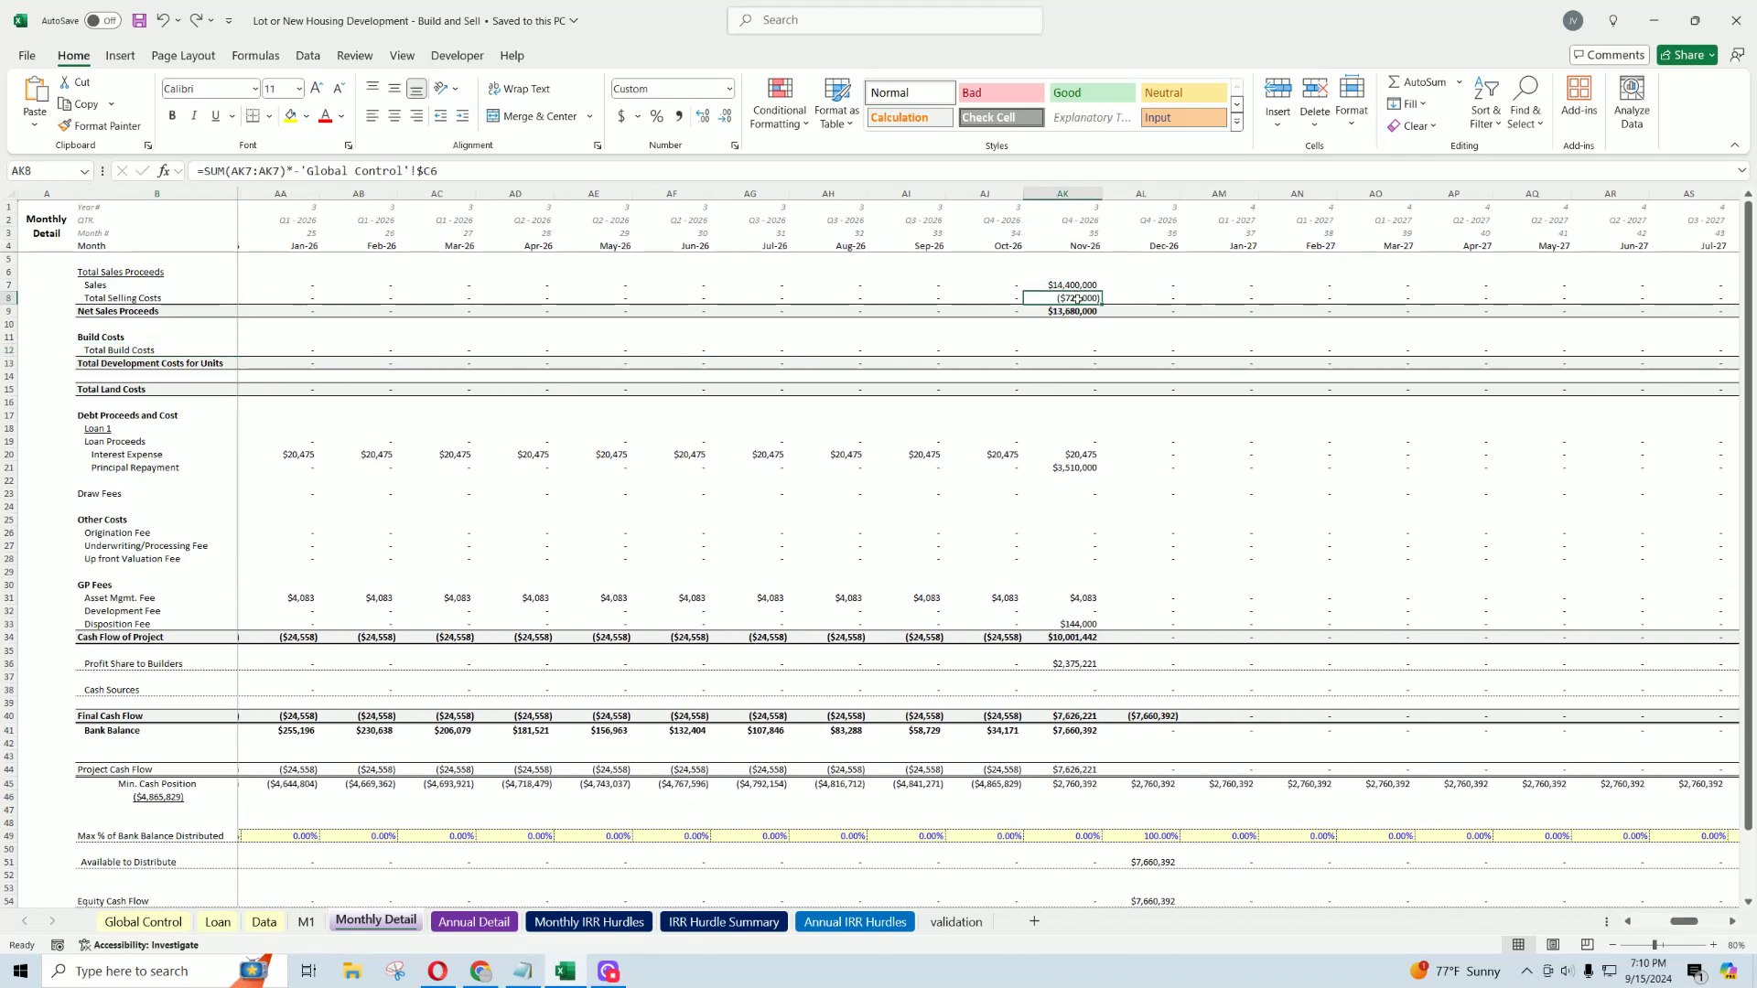
Step: Examine the Up Front Valuation Fee amount on the Global Control sheet
click(143, 922)
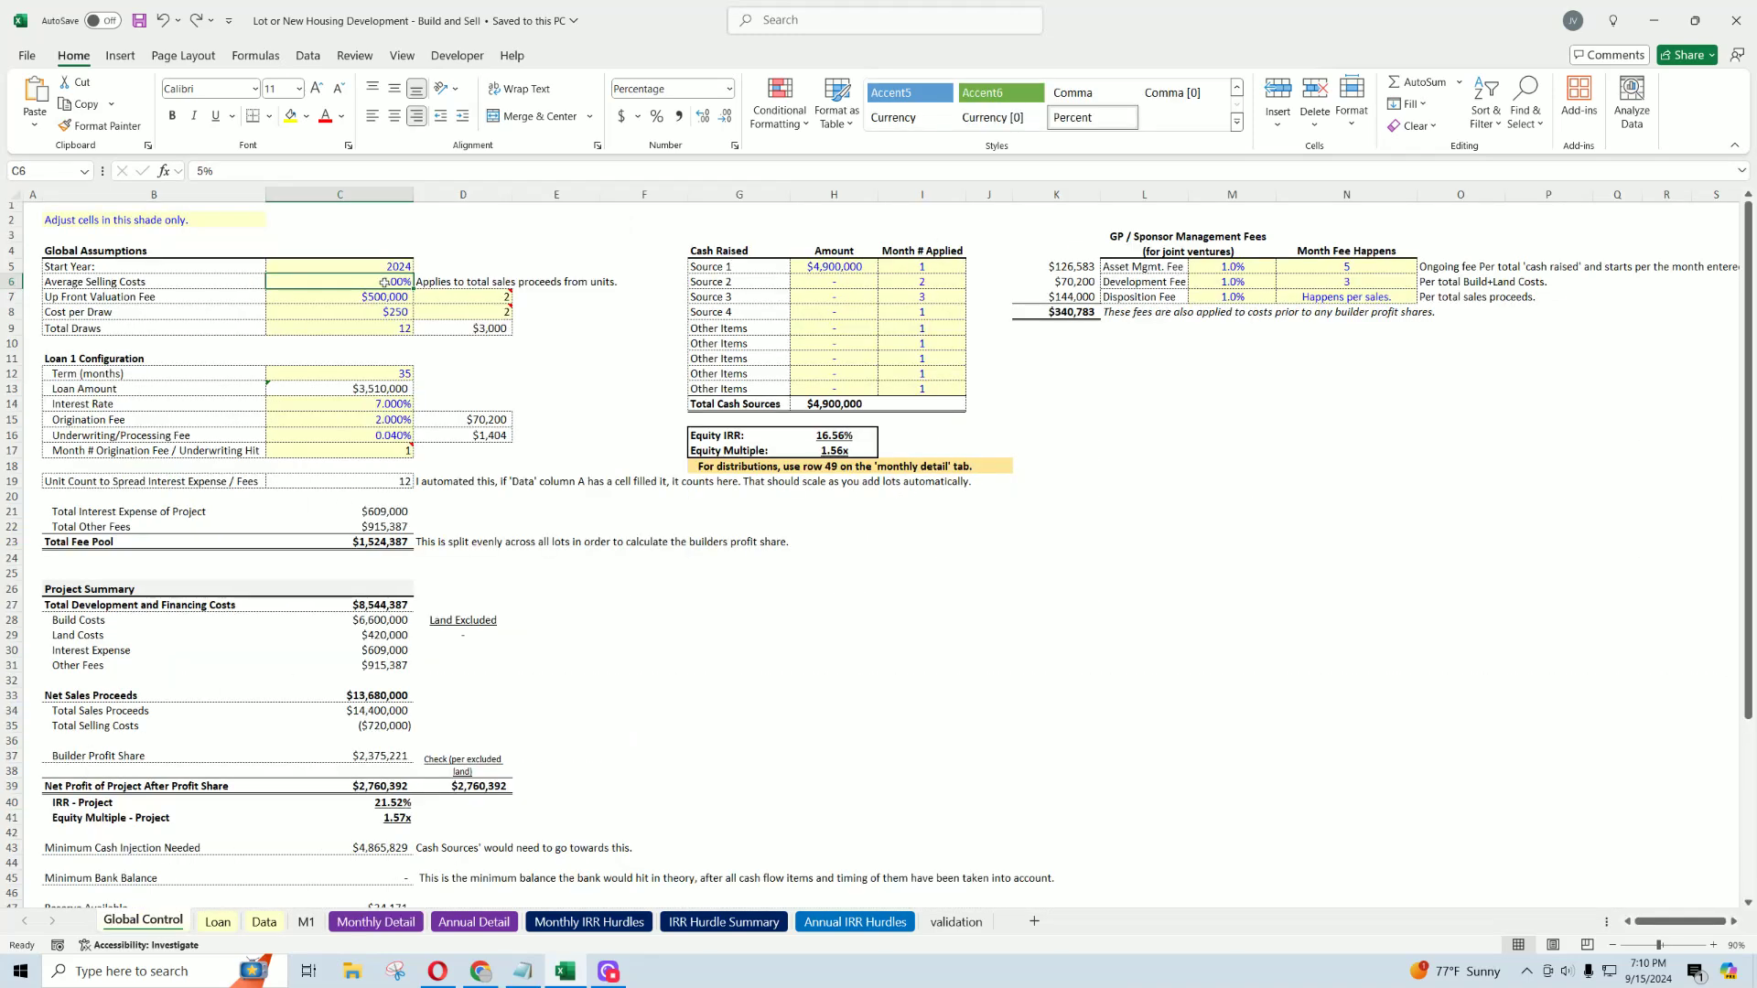
click(103, 298)
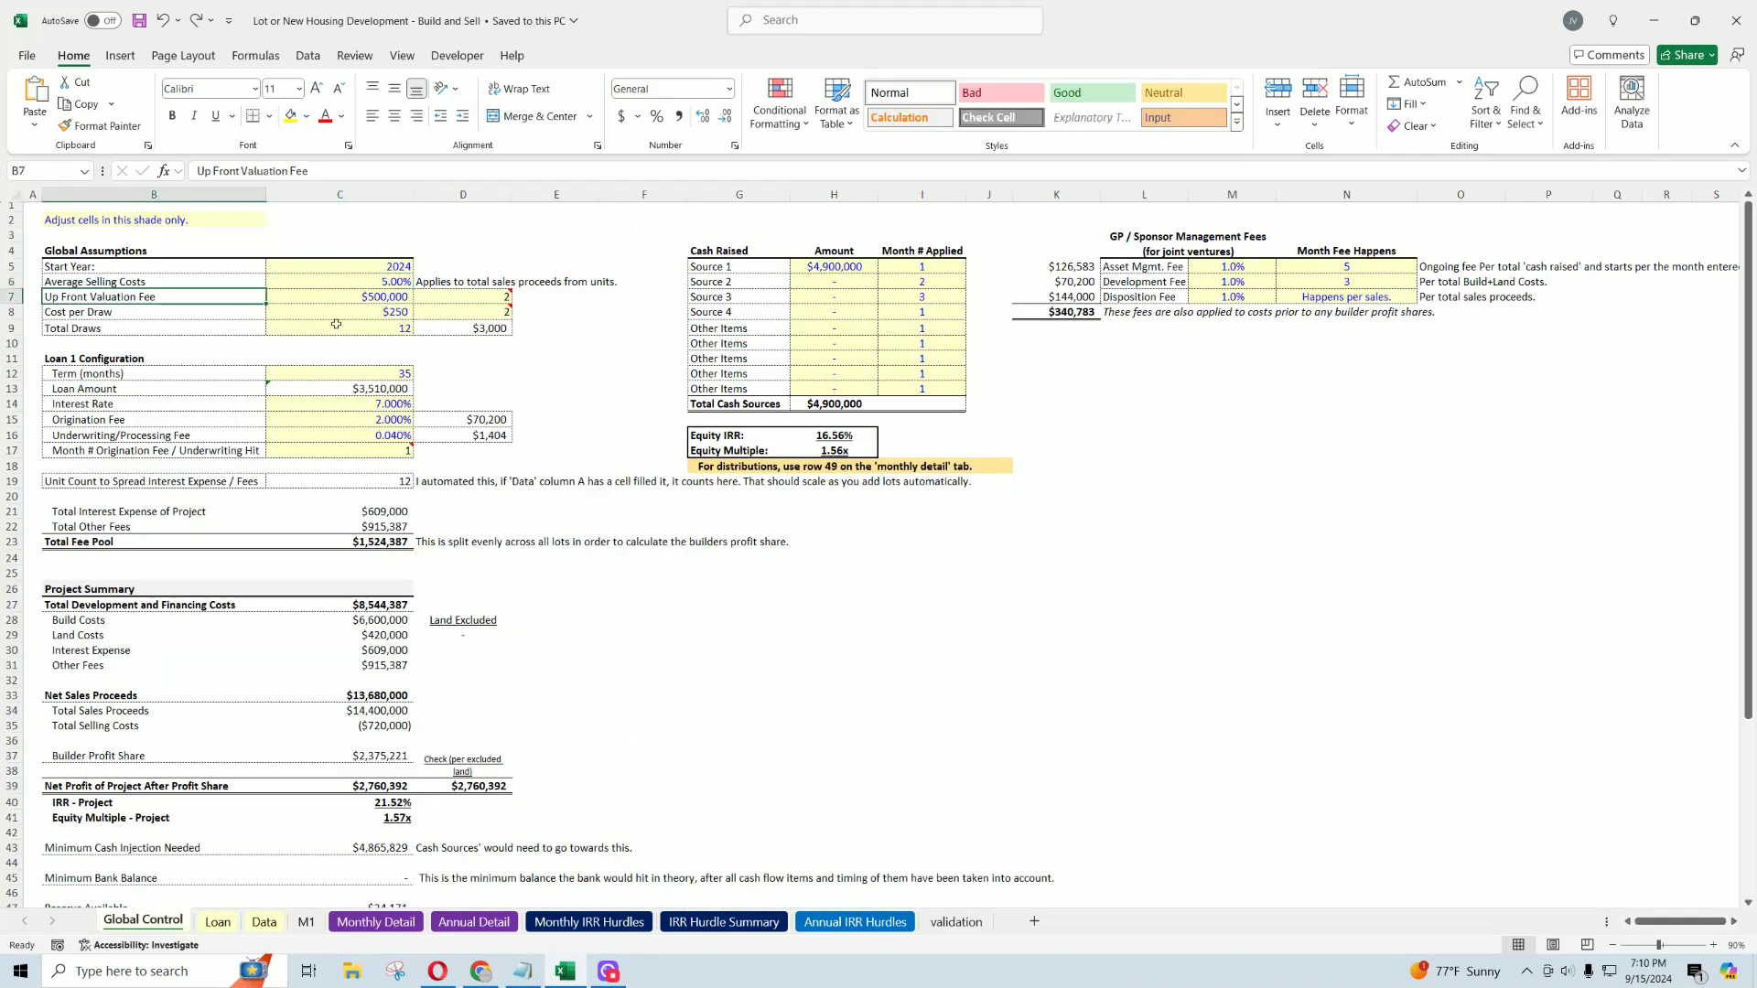
click(383, 292)
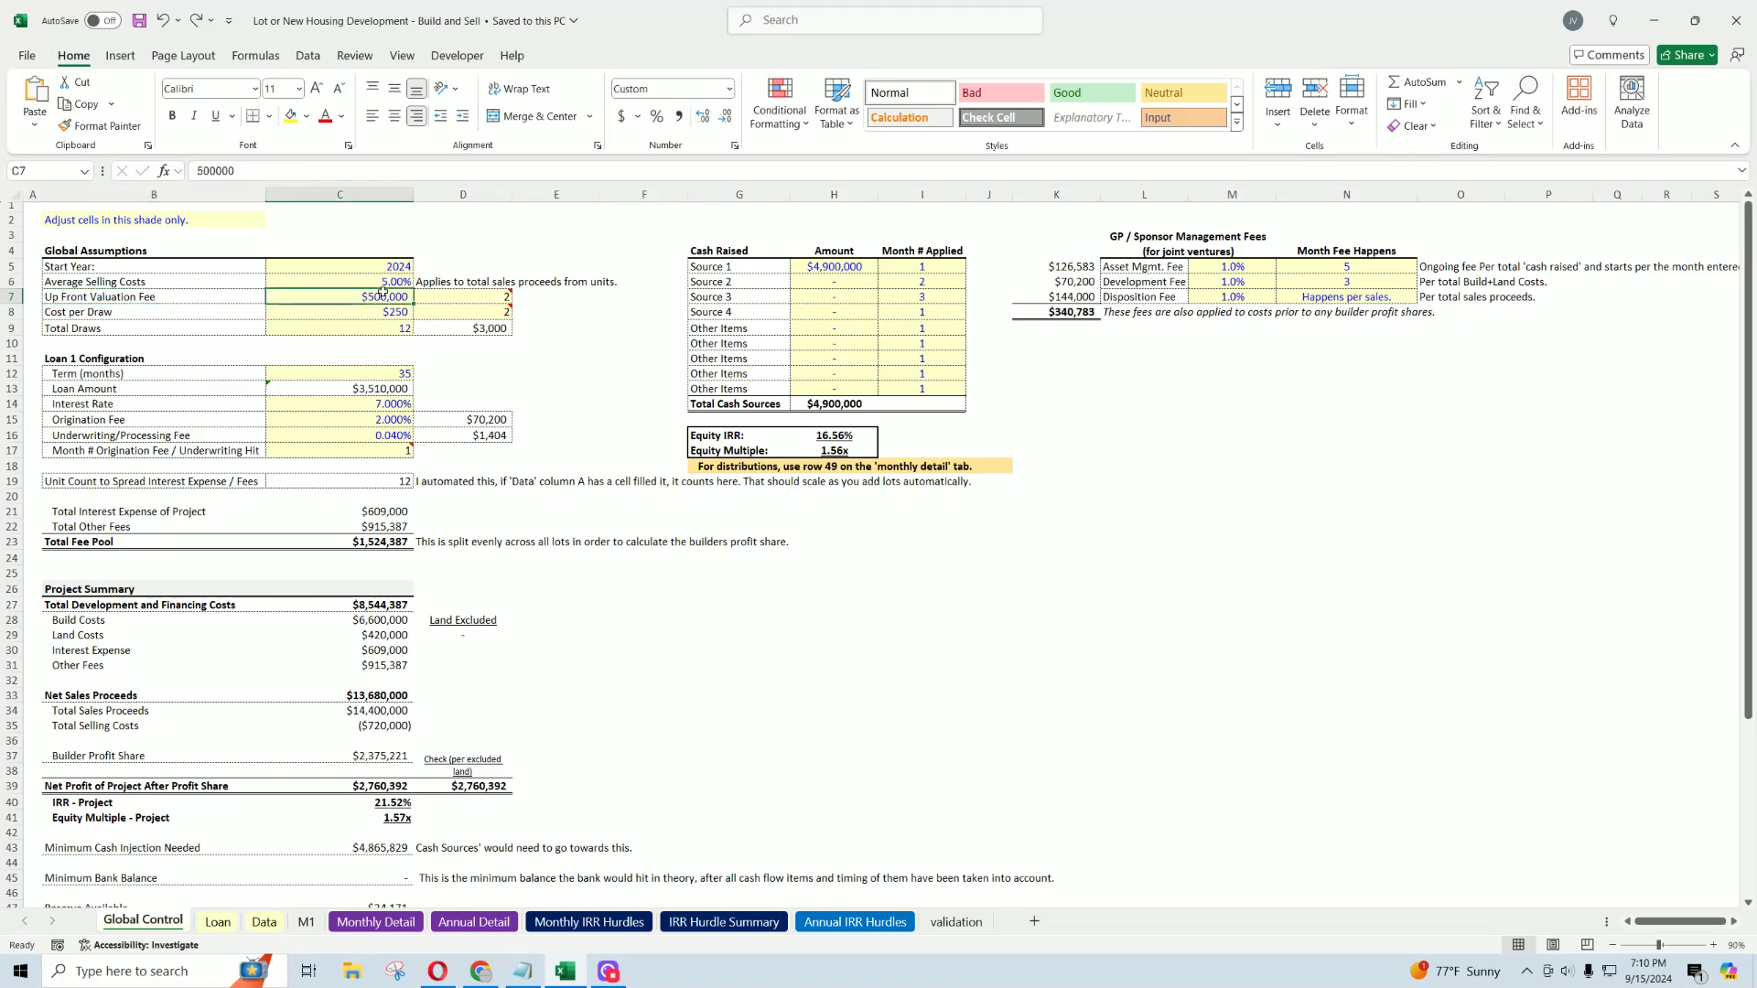
Step: Examine the Cost per Draw, Total Draws and total draw cost, plus the month numbers for the draws and the valuation fee
click(360, 312)
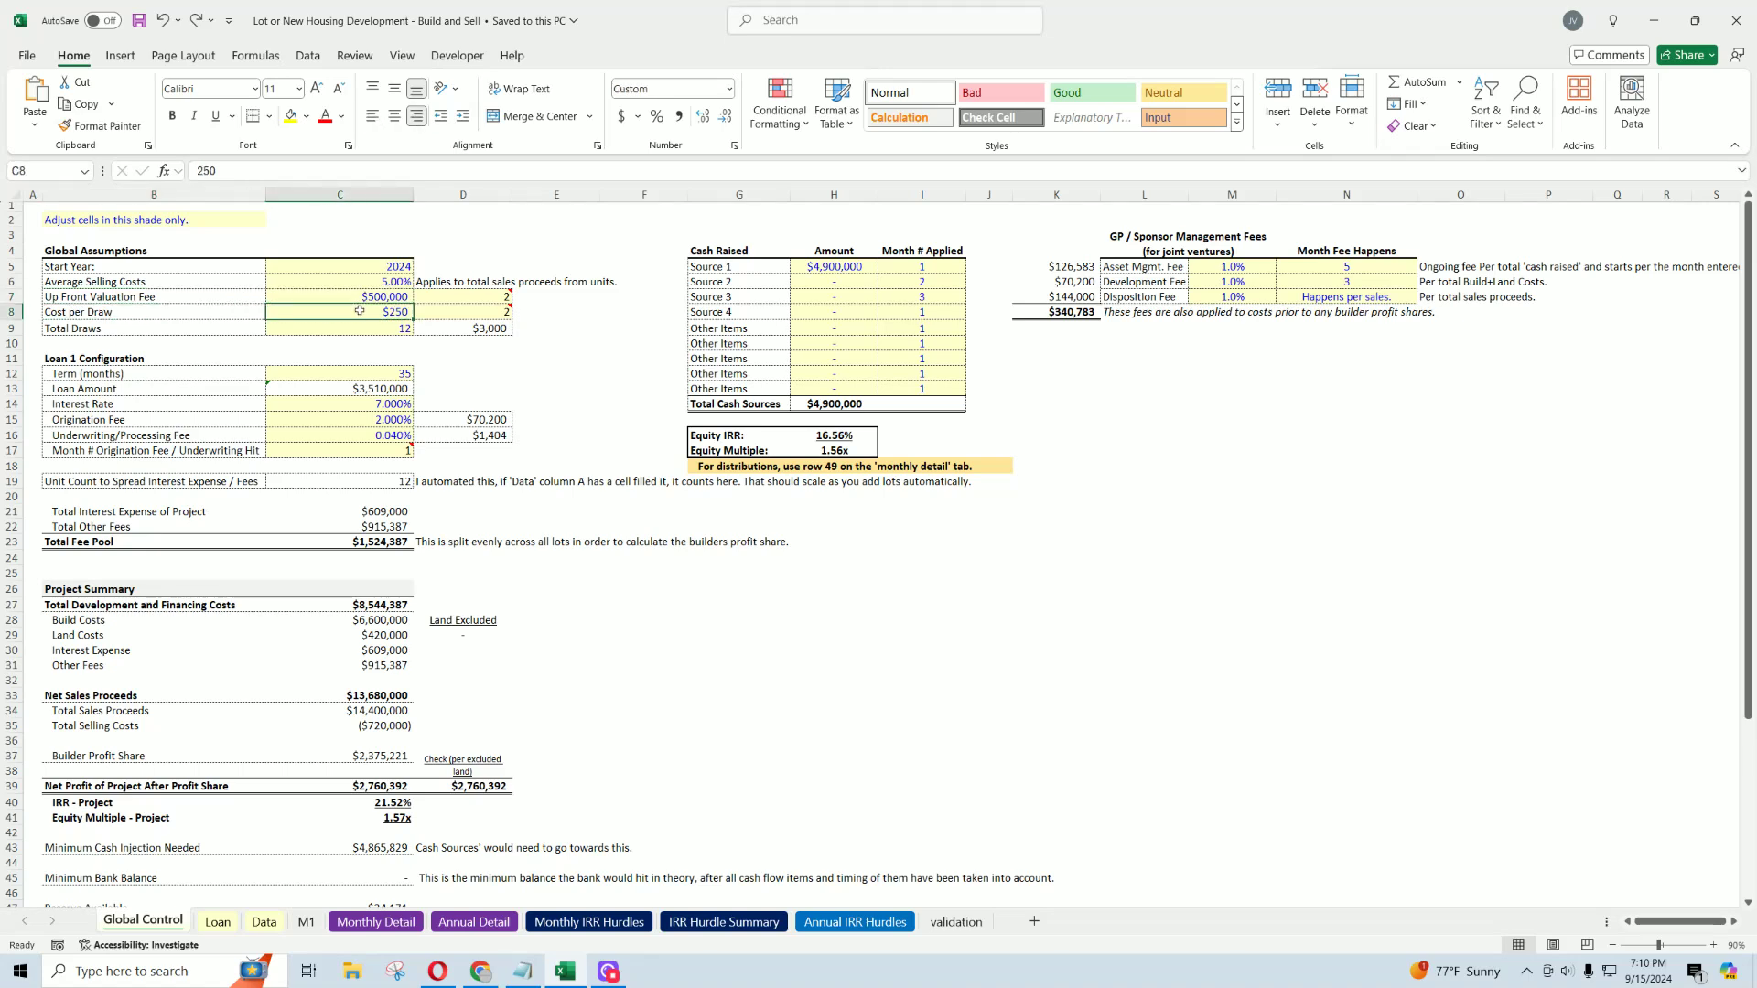
click(461, 311)
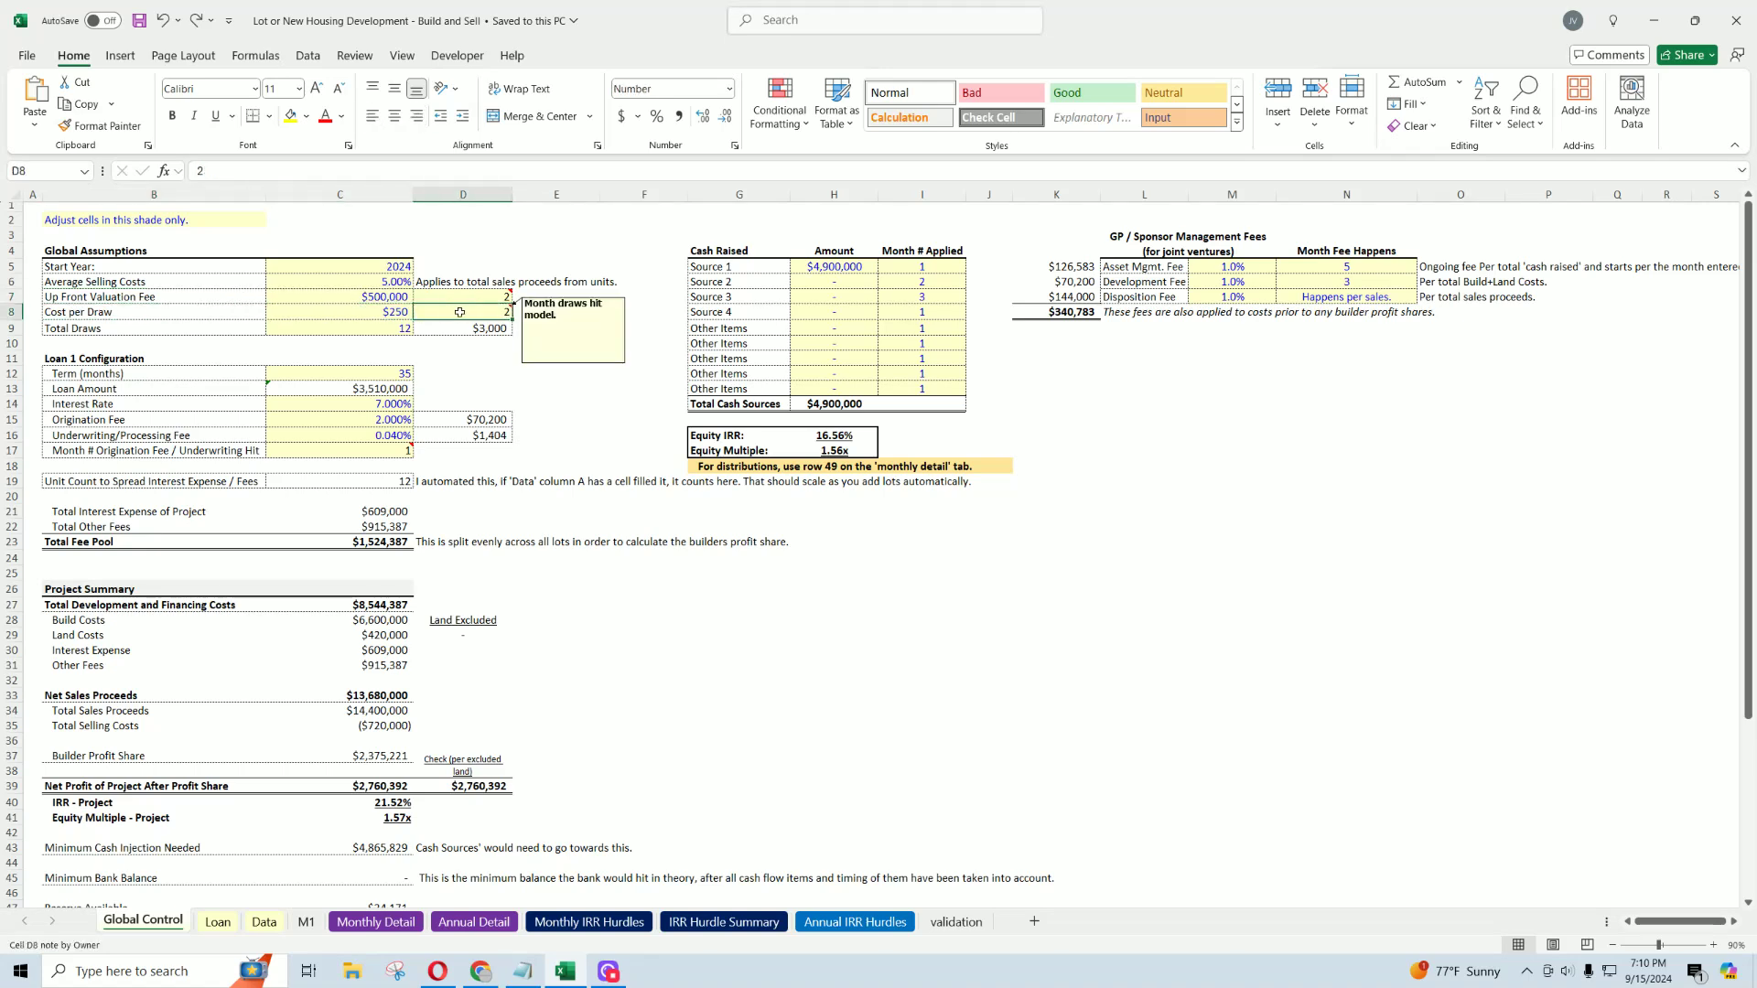
drag(387, 328, 247, 328)
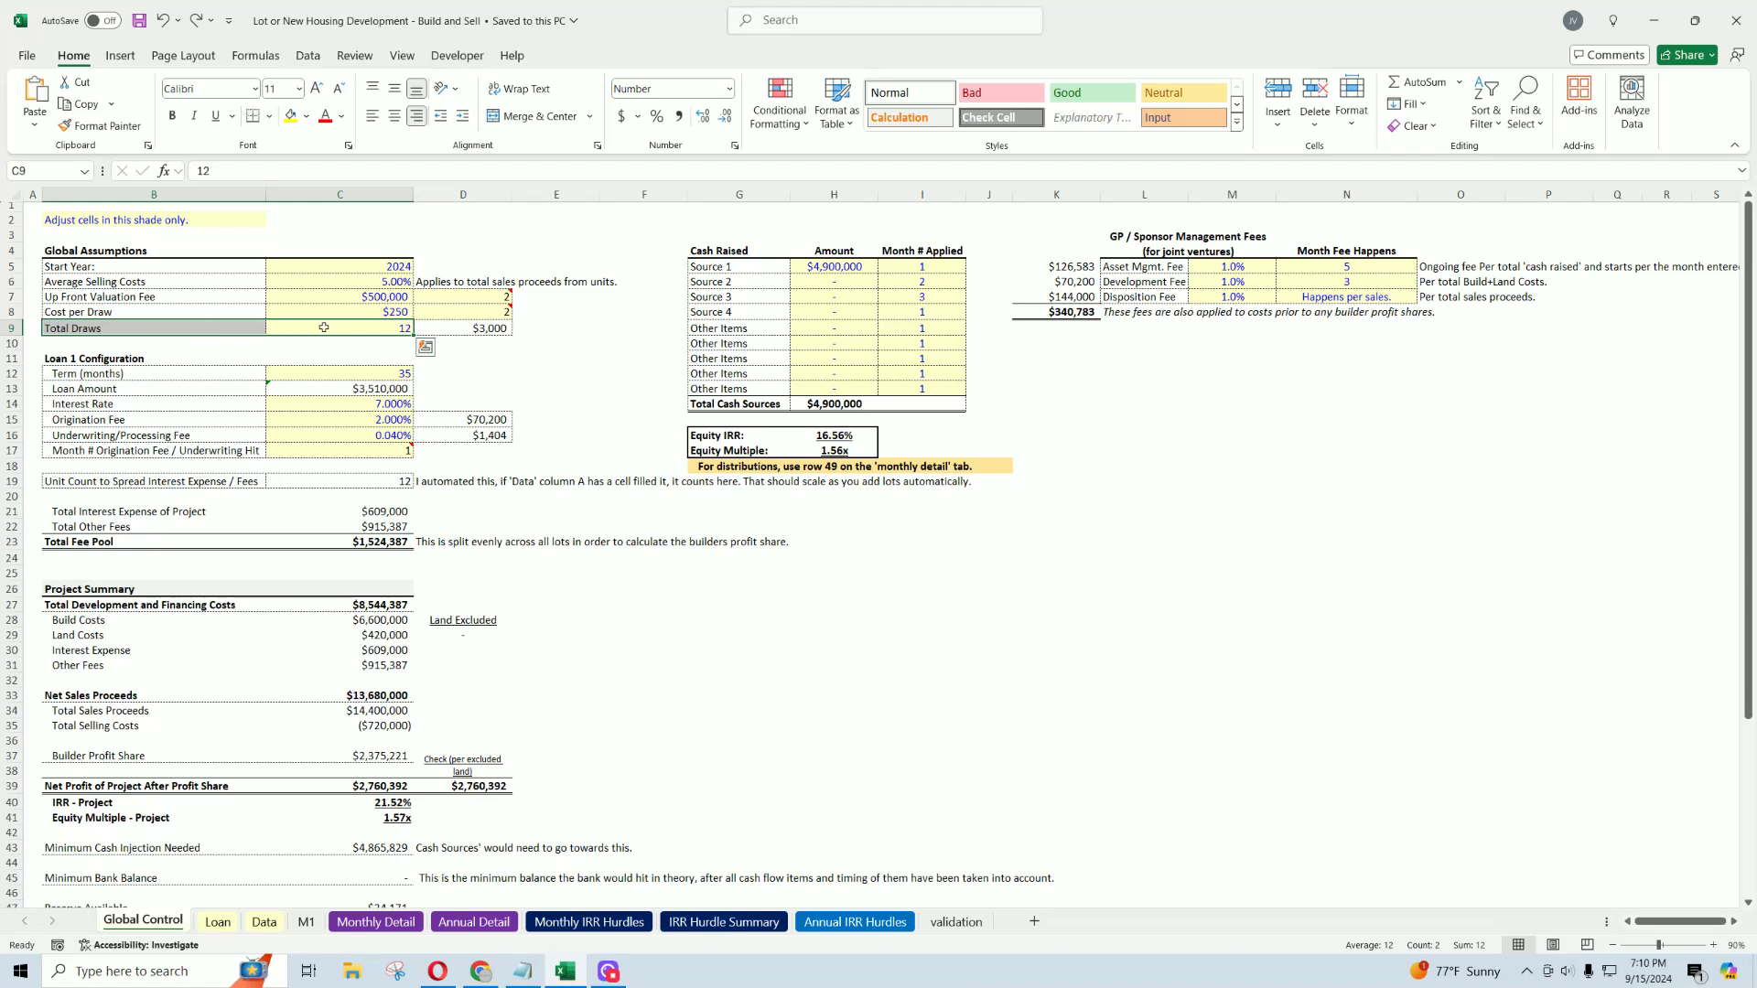
click(485, 311)
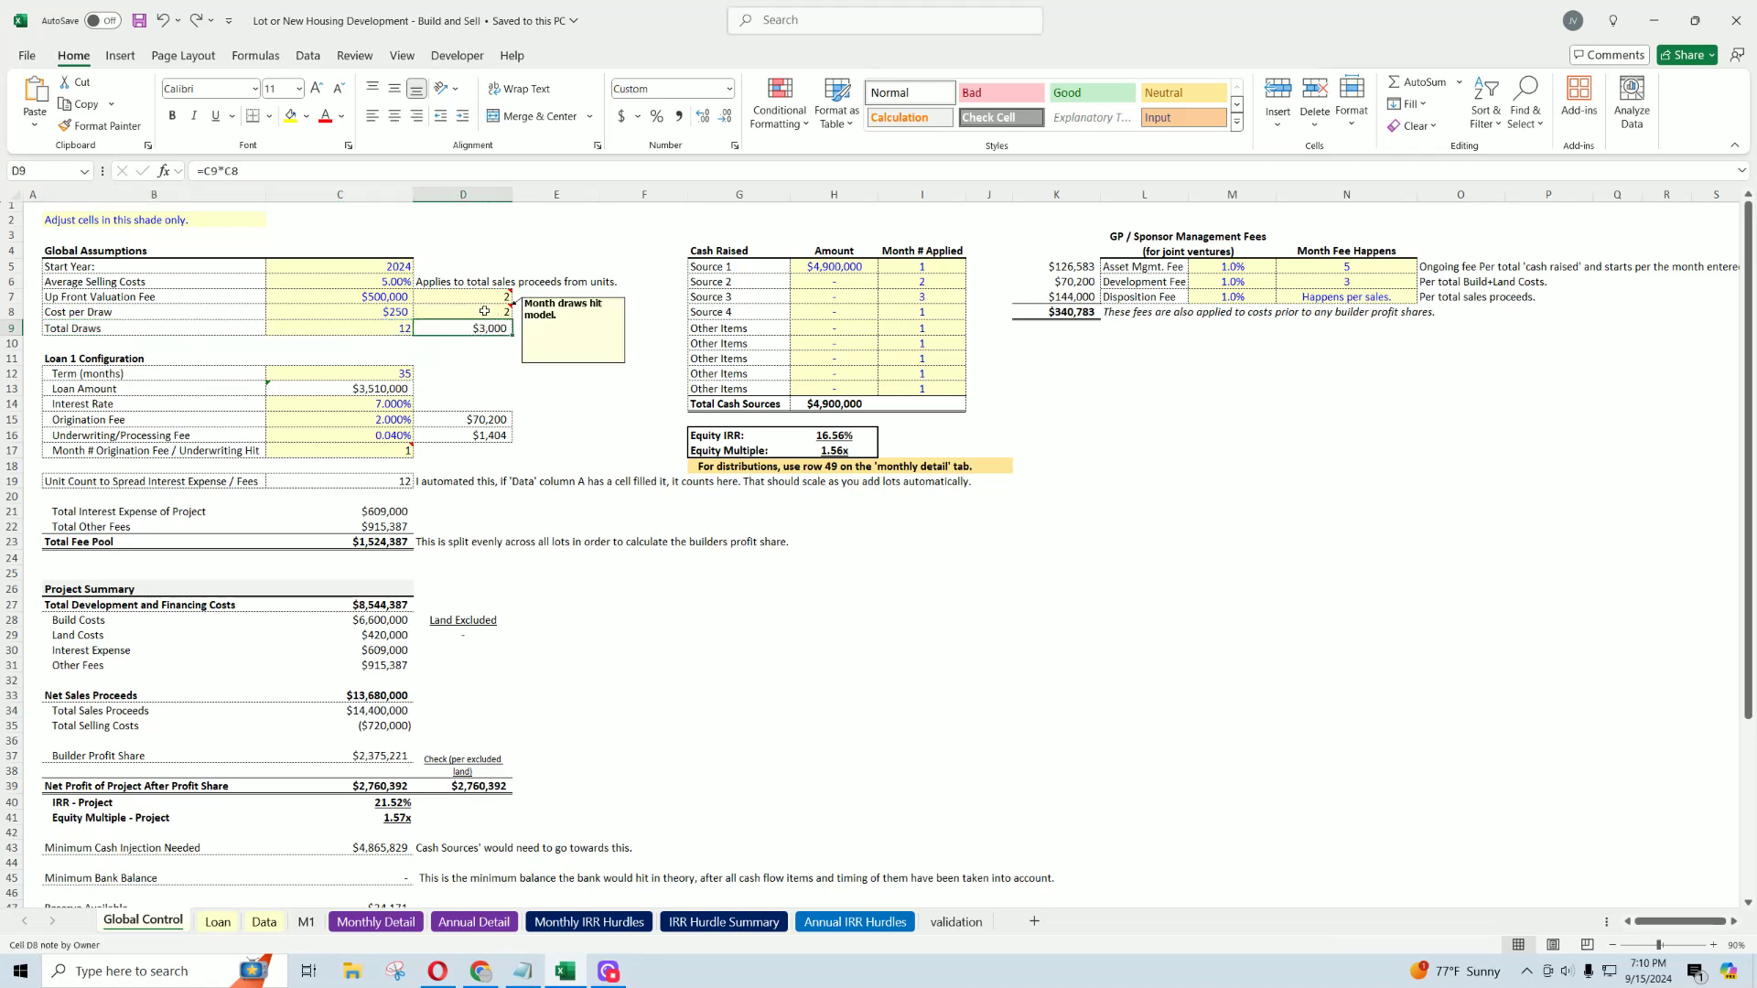
mouse_move(480, 296)
mouse_move(480, 296)
mouse_down()
mouse_move(73, 296)
mouse_move(490, 295)
mouse_up()
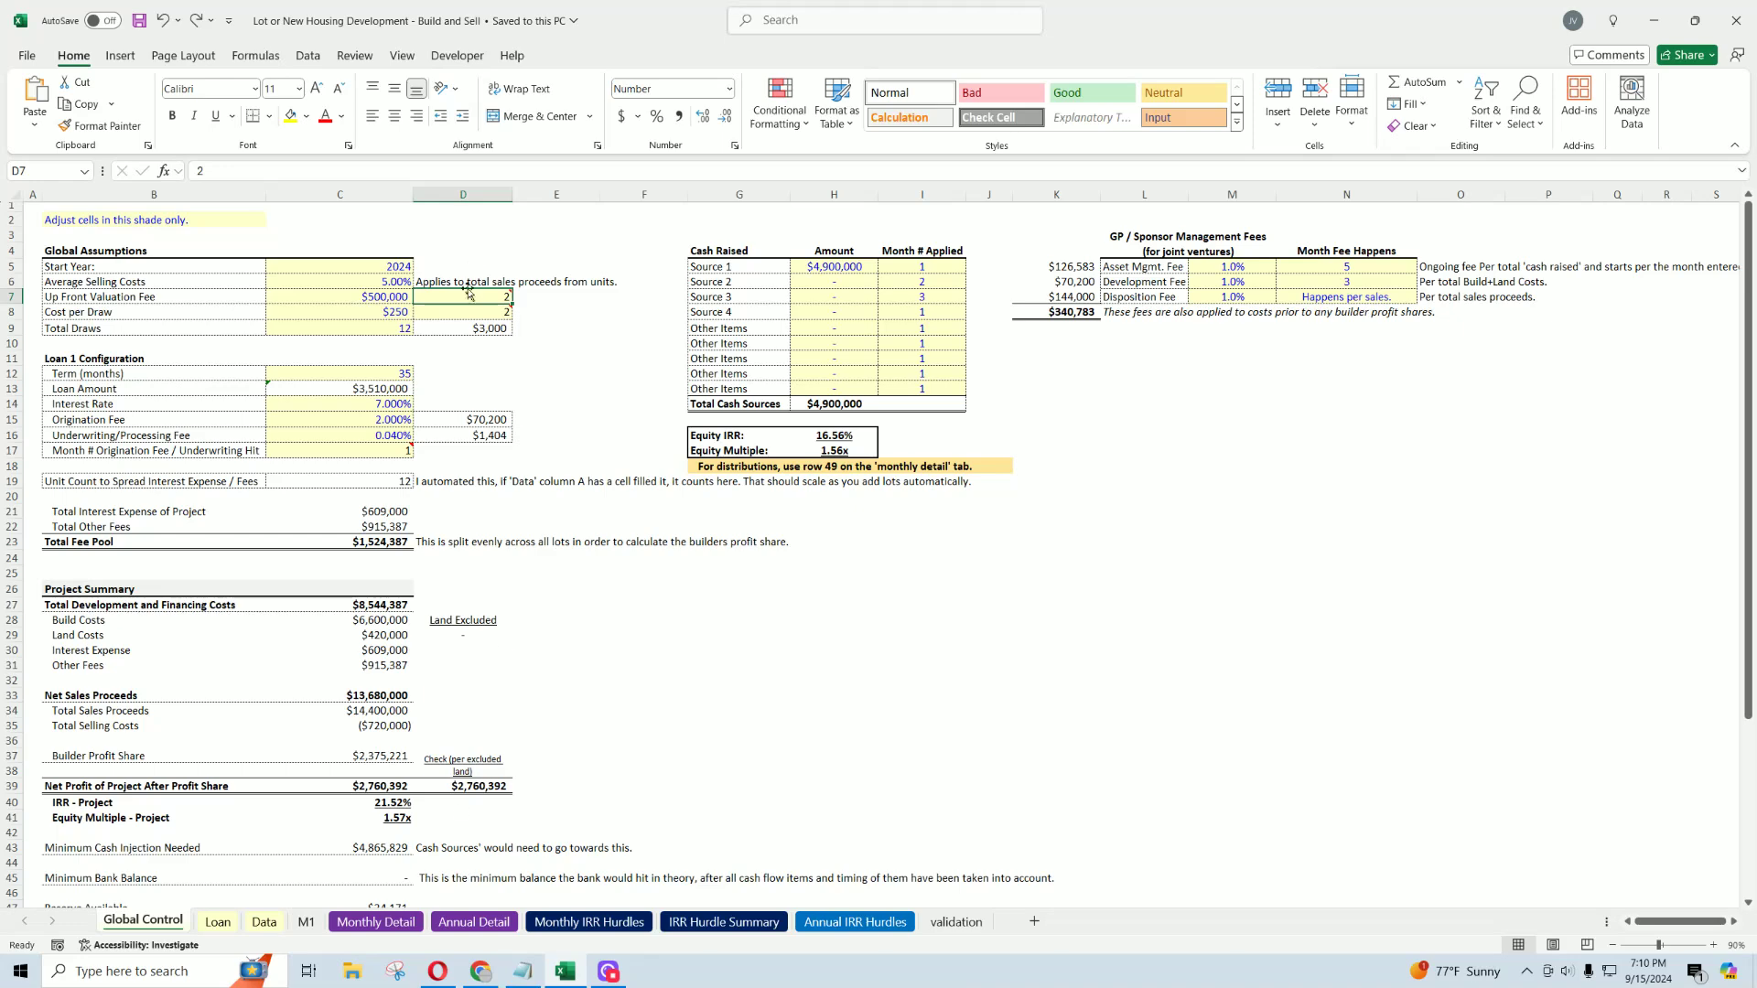
click(465, 313)
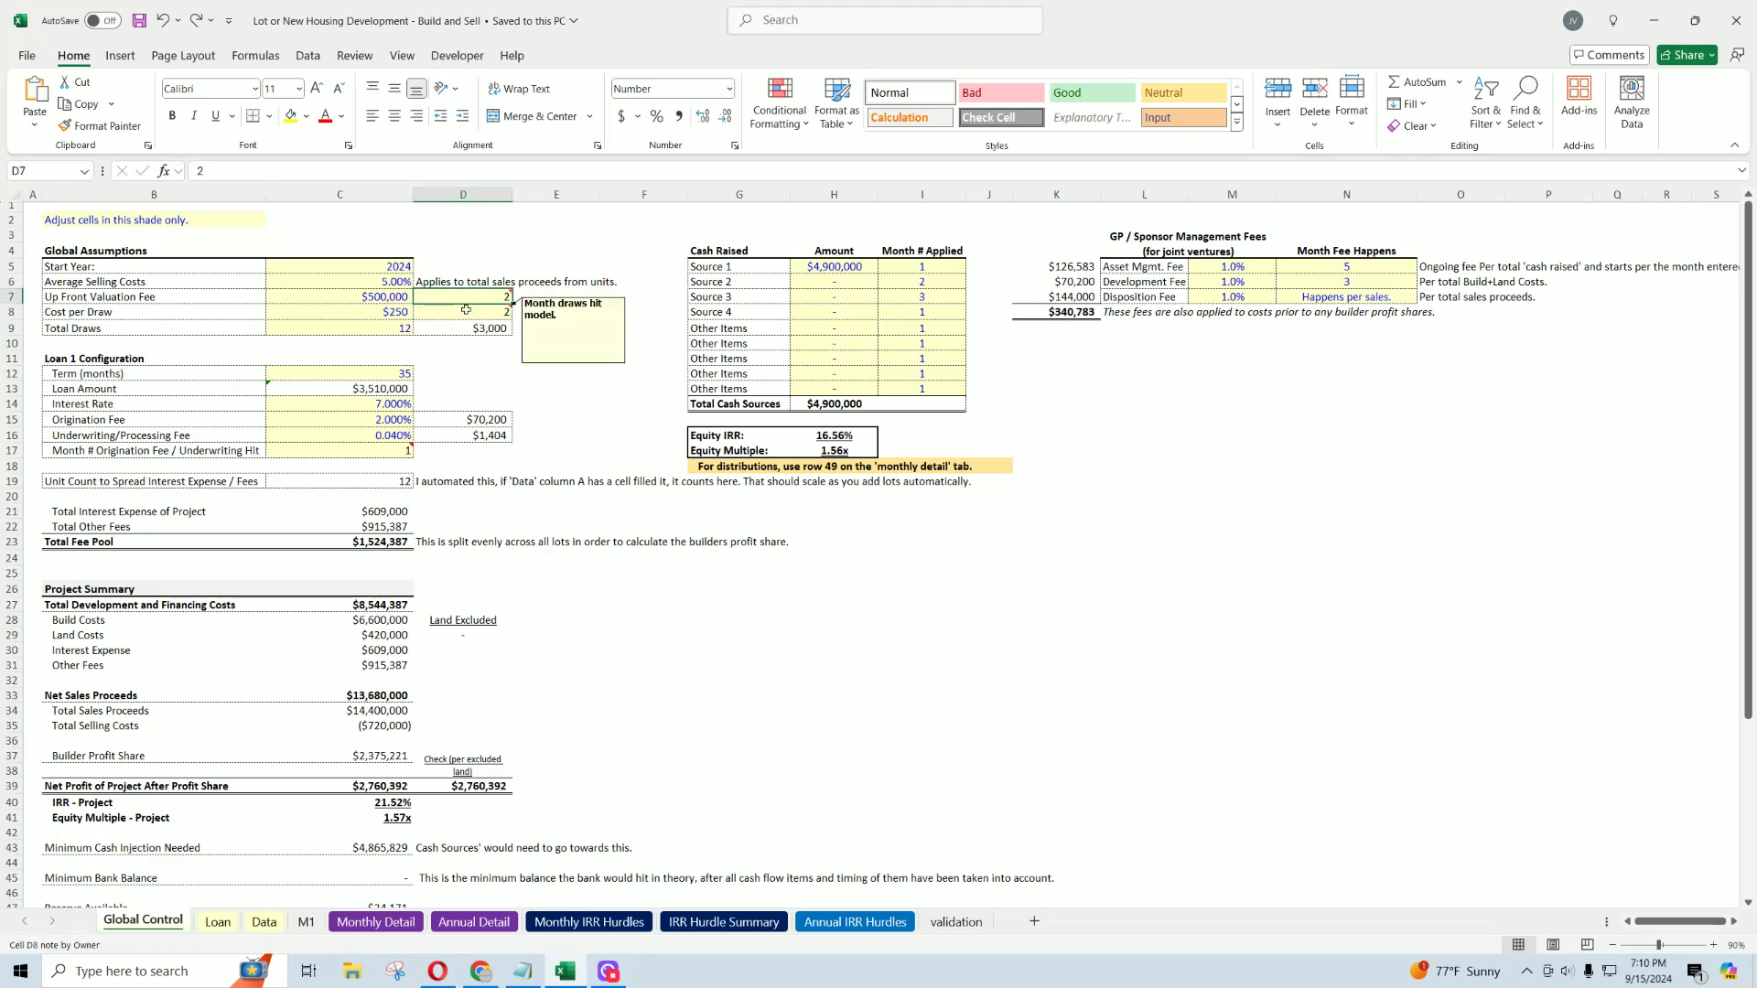
Step: Check the February 2024 Draw Fees formula on the Monthly Detail sheet
click(399, 921)
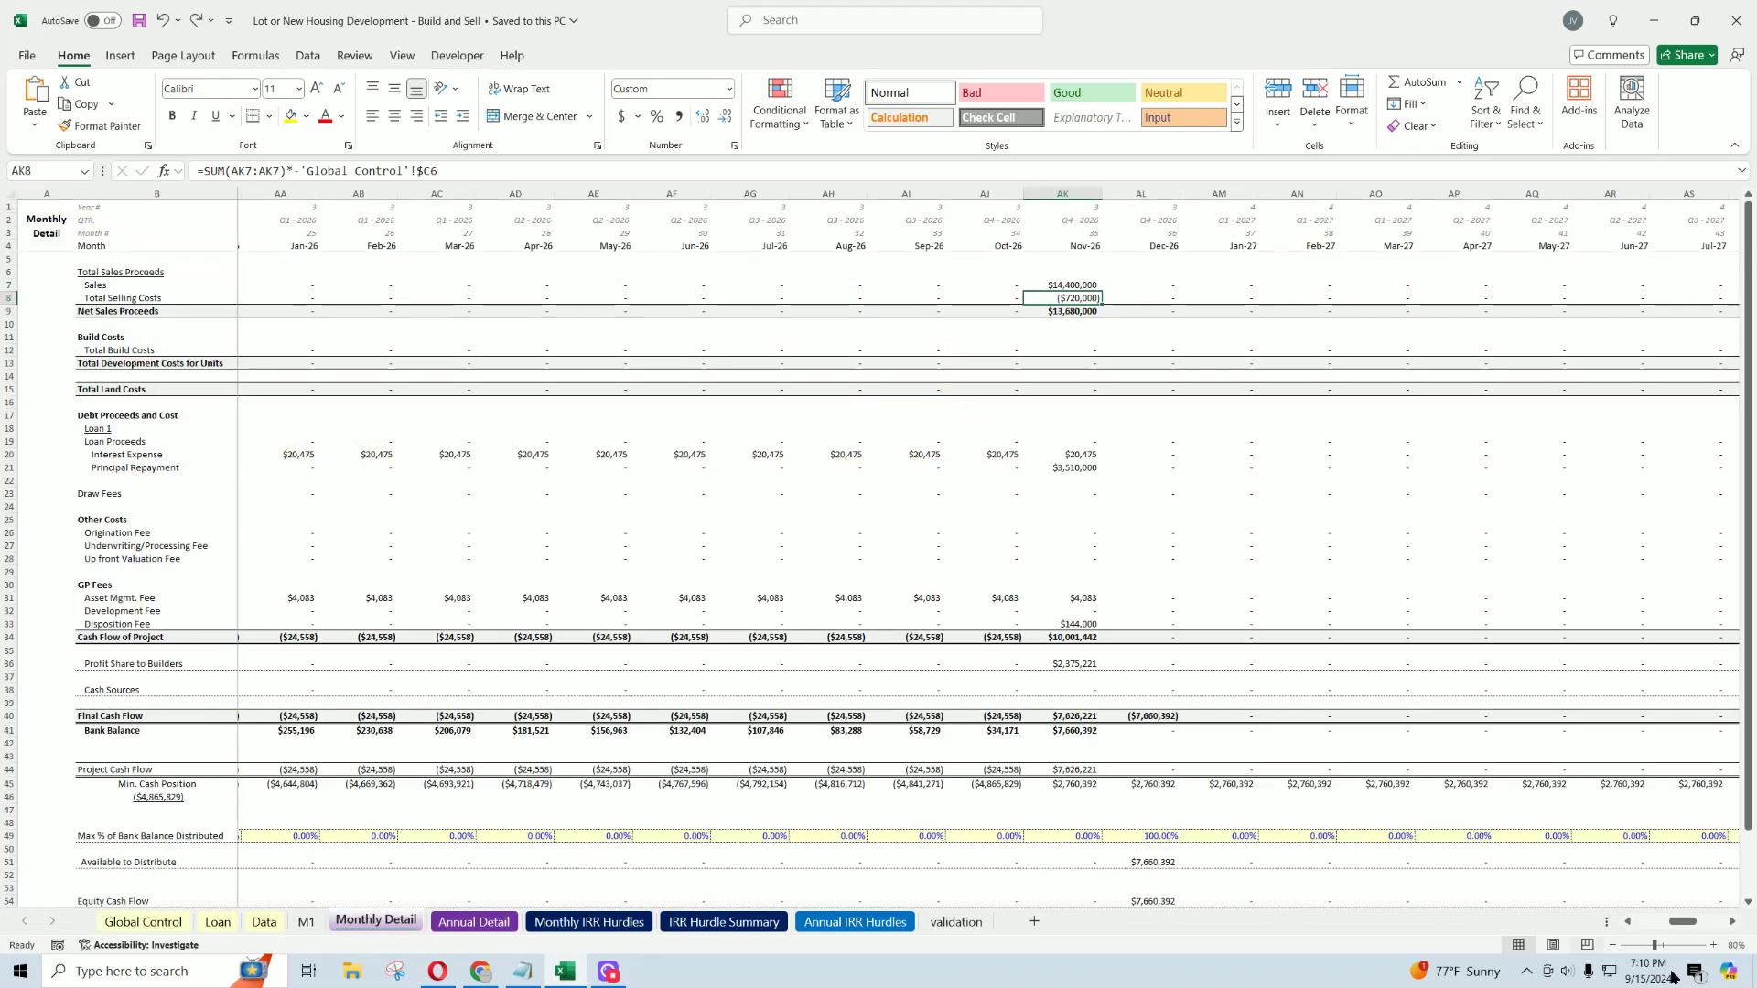
drag(1682, 921, 1617, 922)
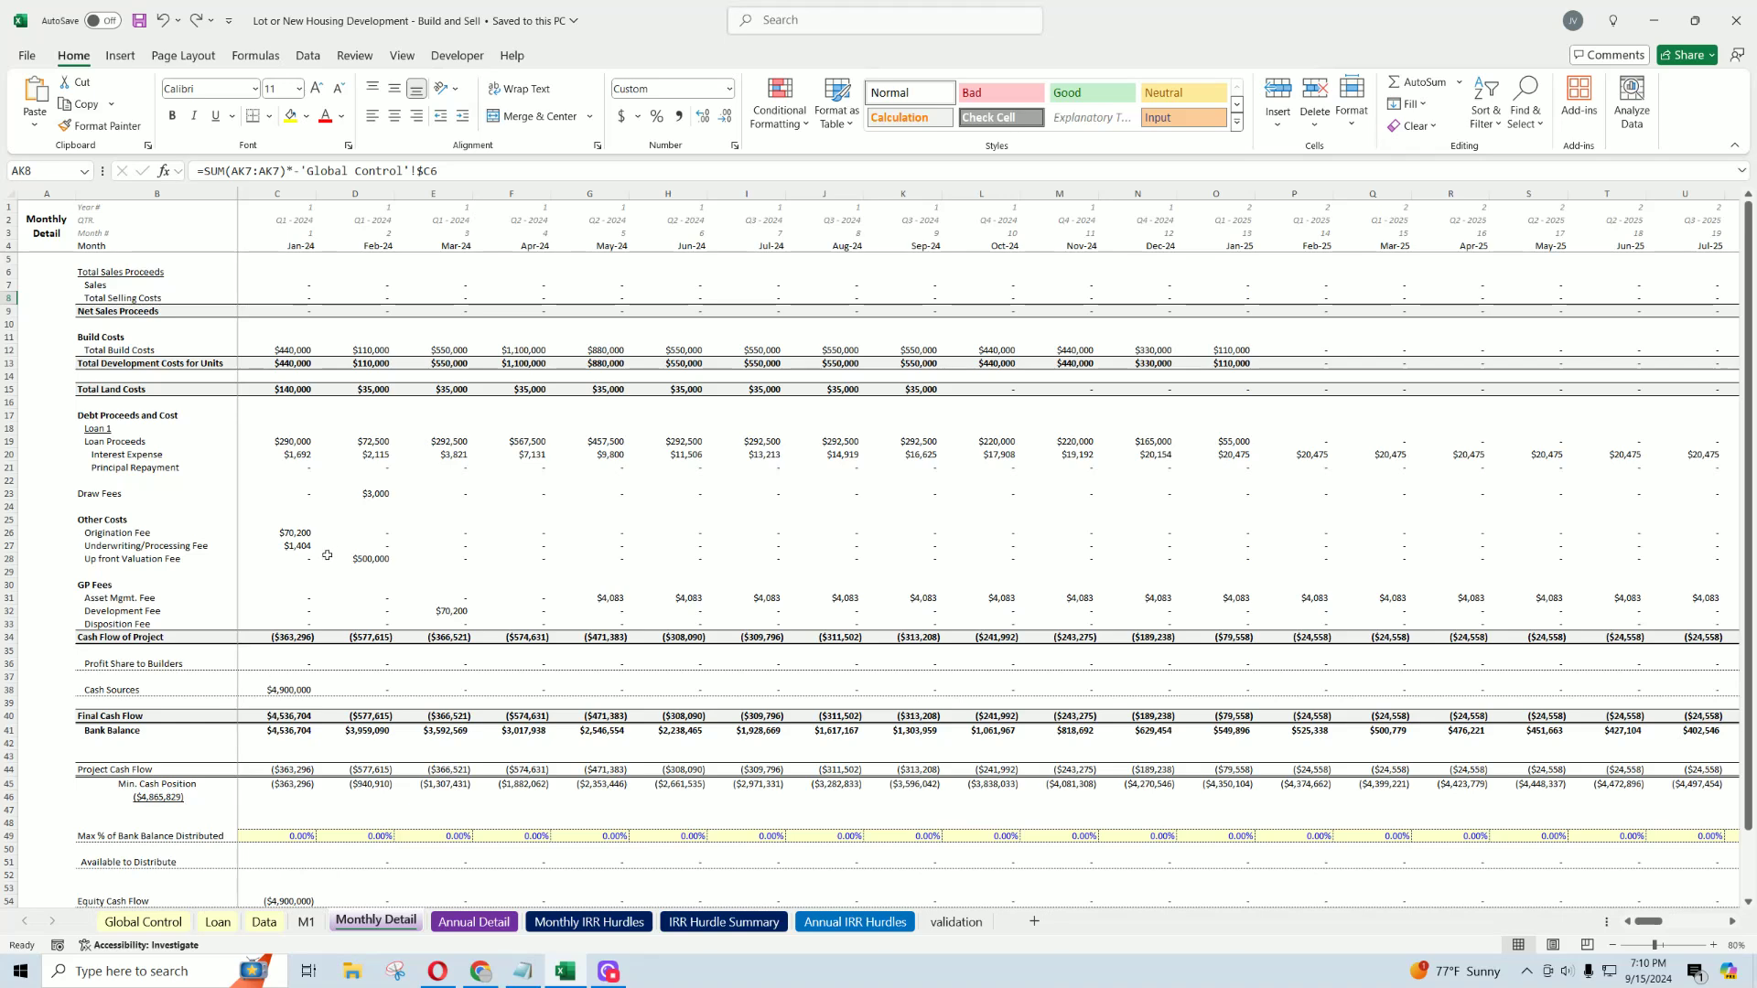
click(366, 494)
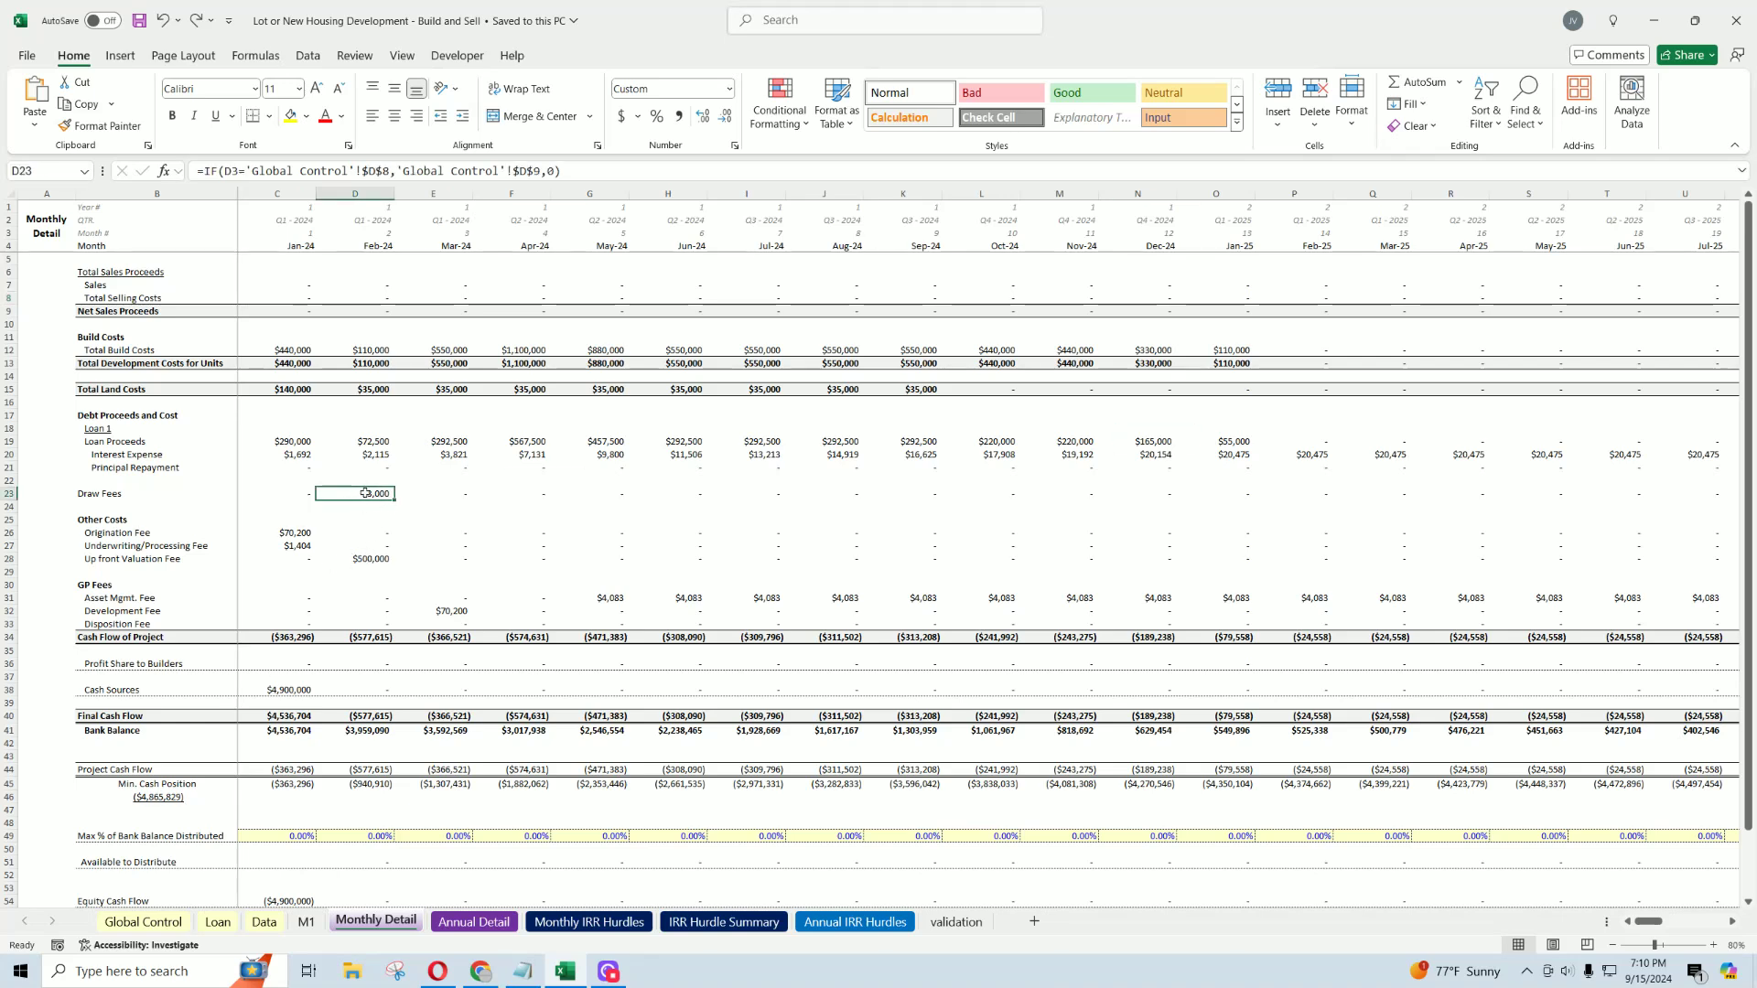
Step: Trace the Up Front Valuation Fee from Global Control to its February 2024 cell on the Monthly Detail sheet
click(181, 921)
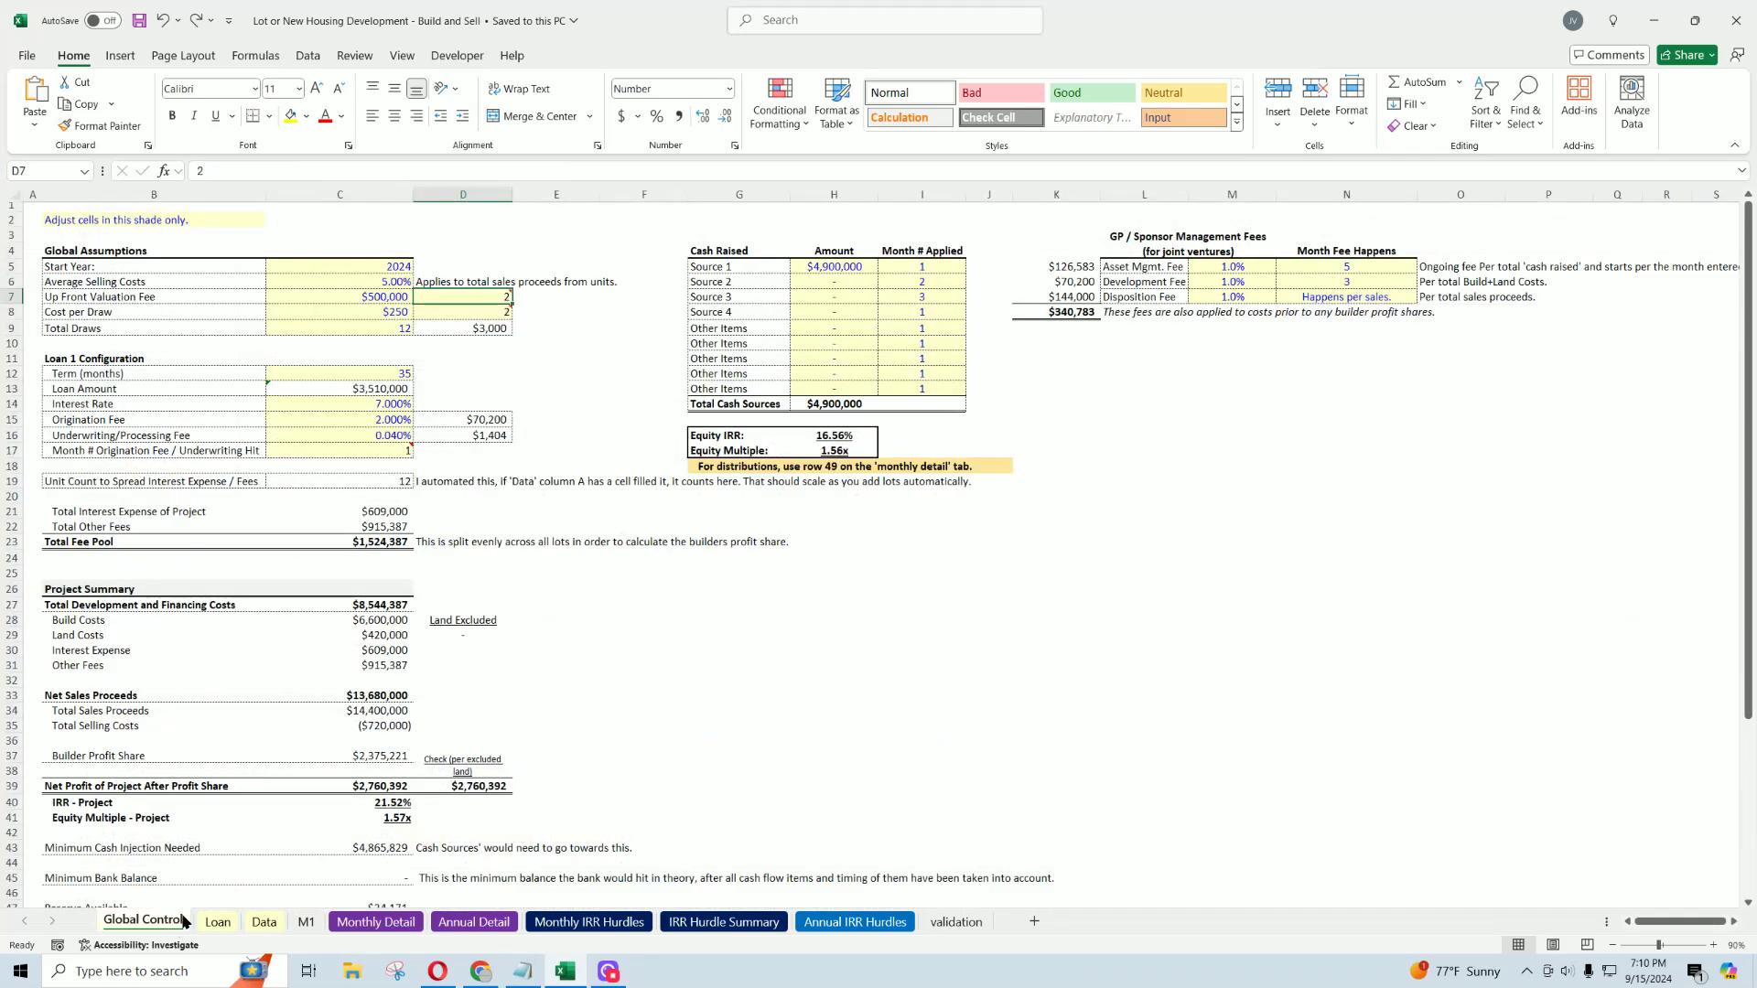
click(134, 300)
click(357, 297)
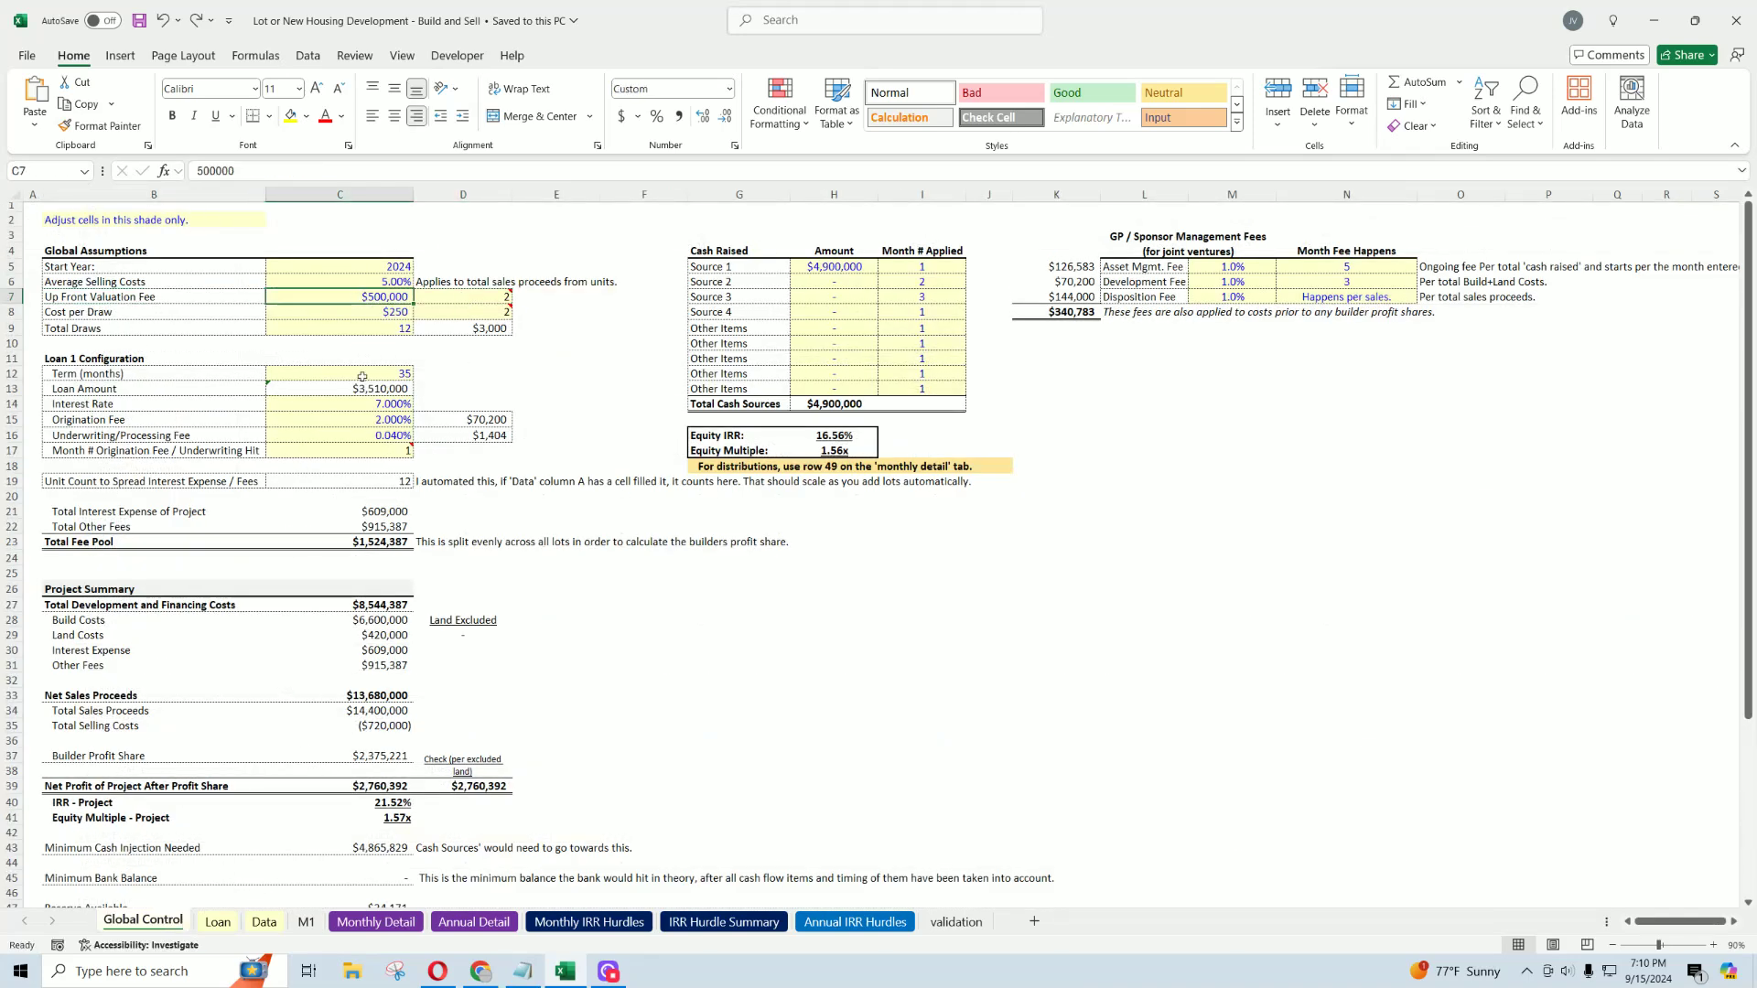
click(377, 921)
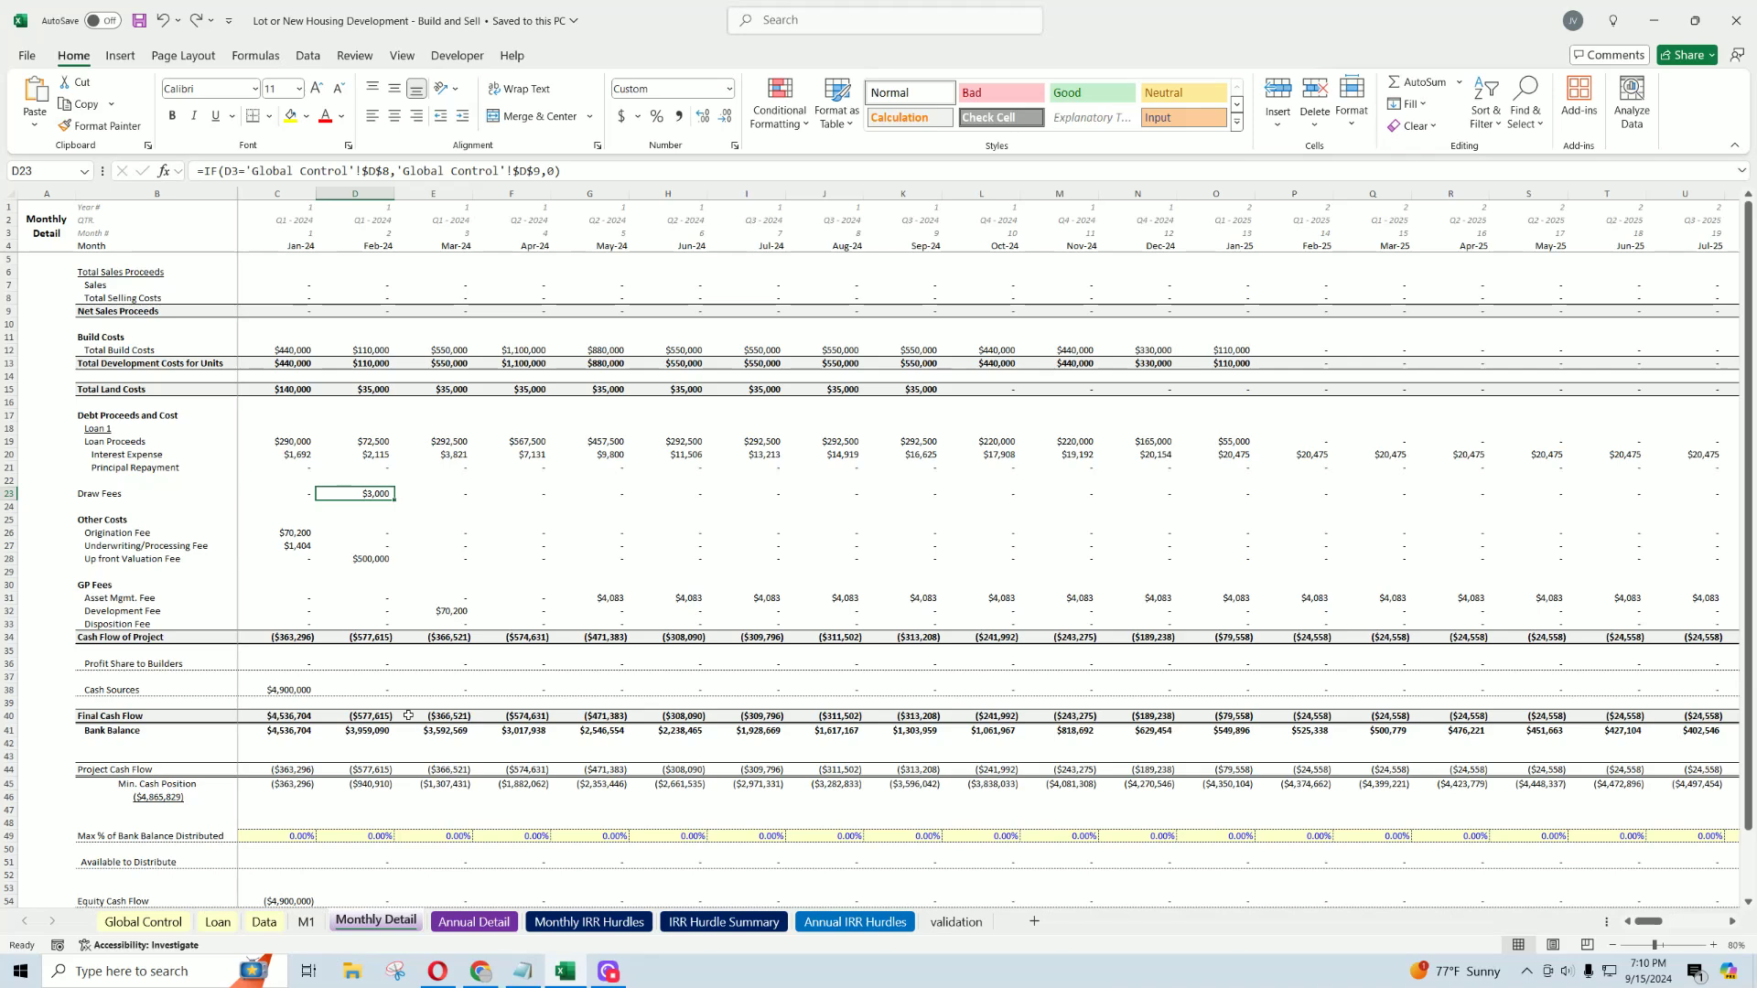
click(370, 545)
click(371, 558)
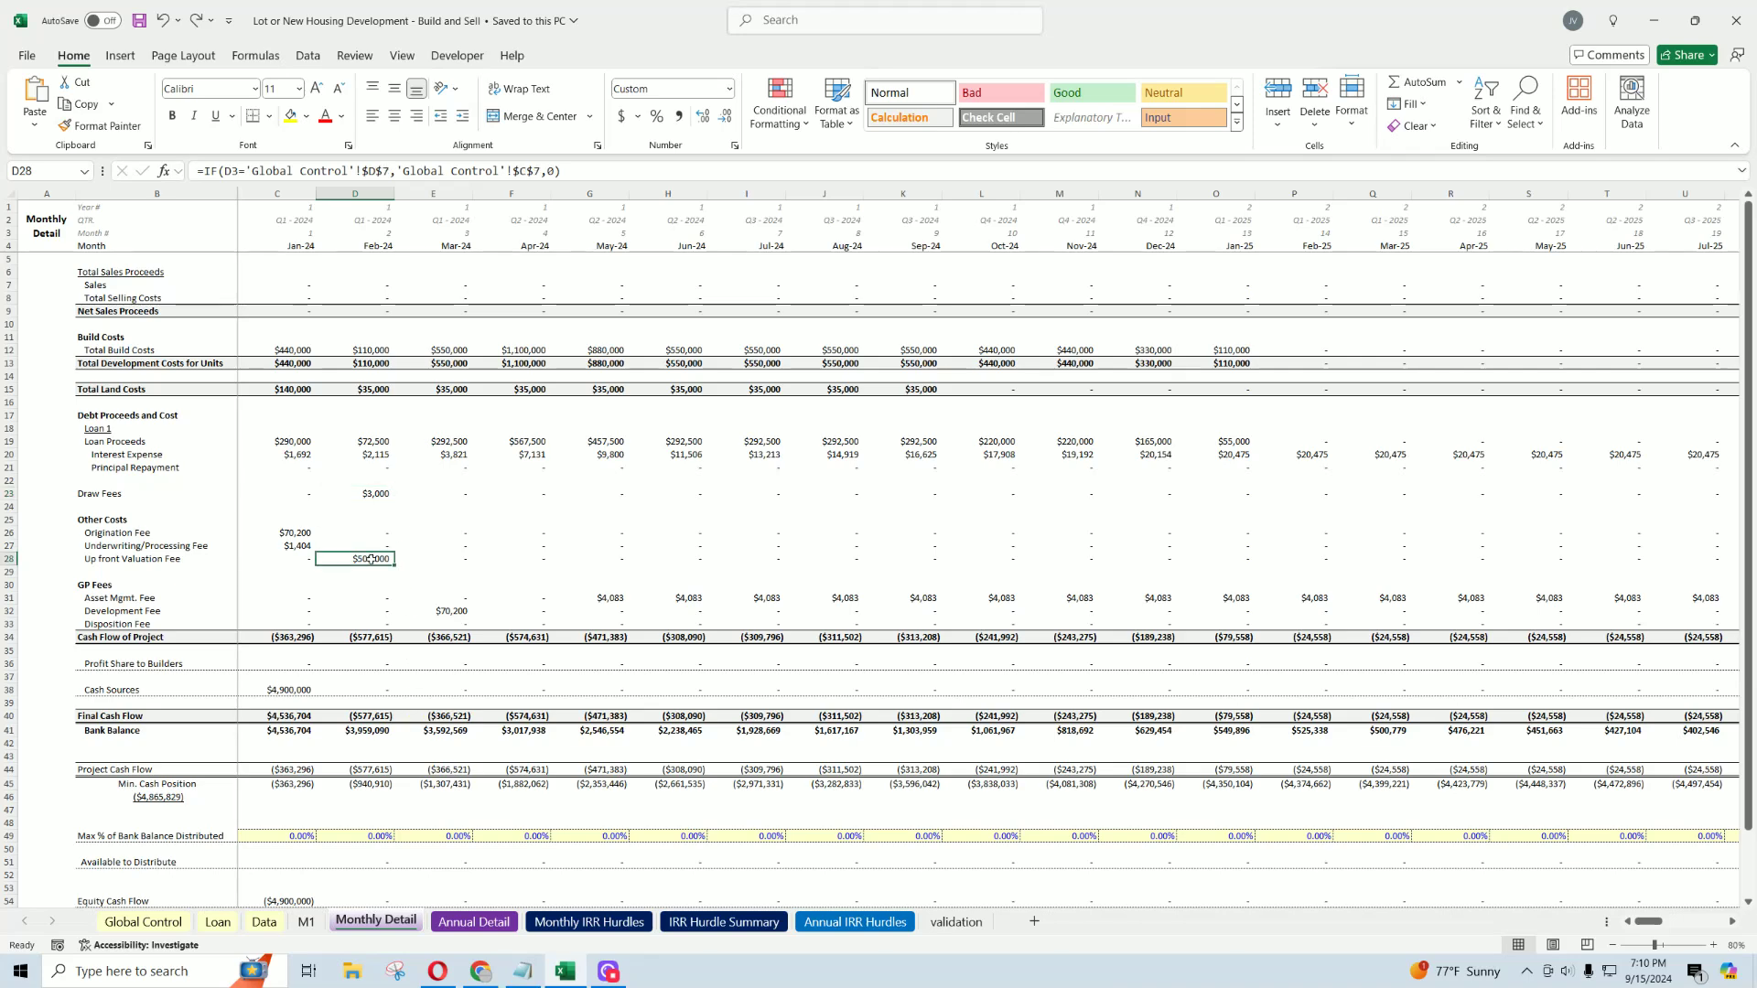
Step: Compare the February 2024 Draw Fees and Up front Valuation Fee cells, and check the valuation fee's month number on Global Control
key(Up)
key(Up)
key(Up)
key(Up)
key(Up)
key(Down)
key(Down)
key(Down)
key(Down)
key(Down)
key(Up)
key(Up)
key(Up)
key(Up)
key(Up)
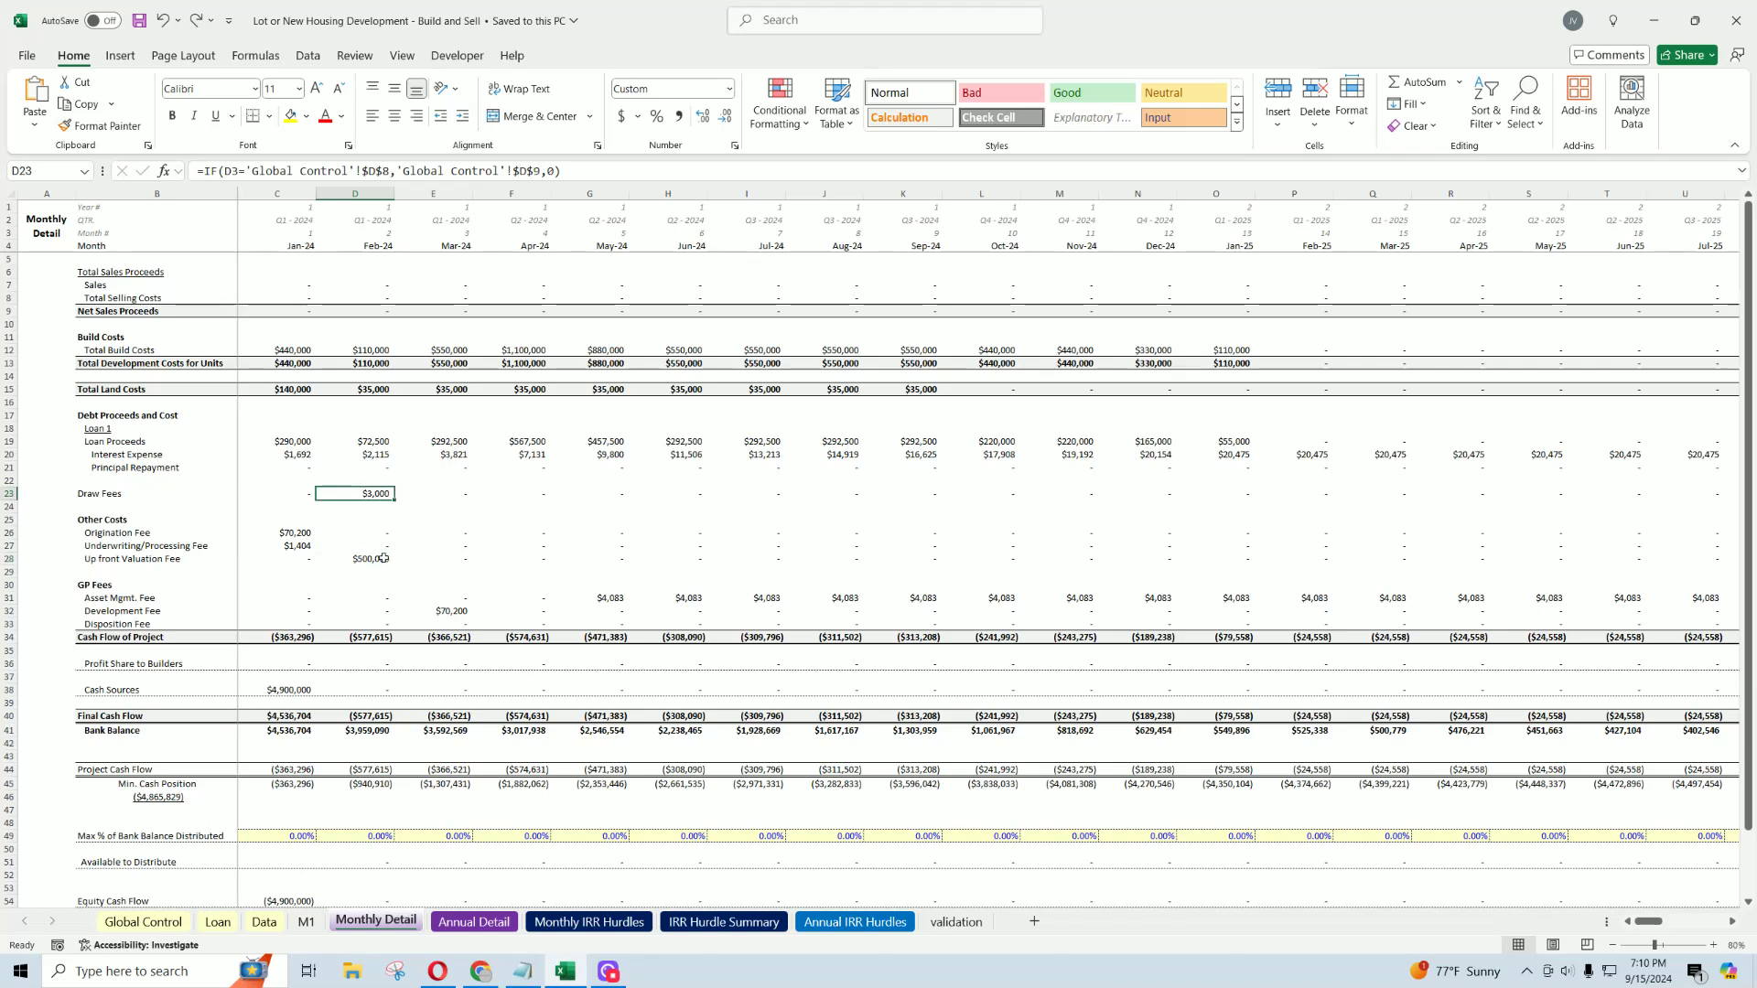
click(144, 922)
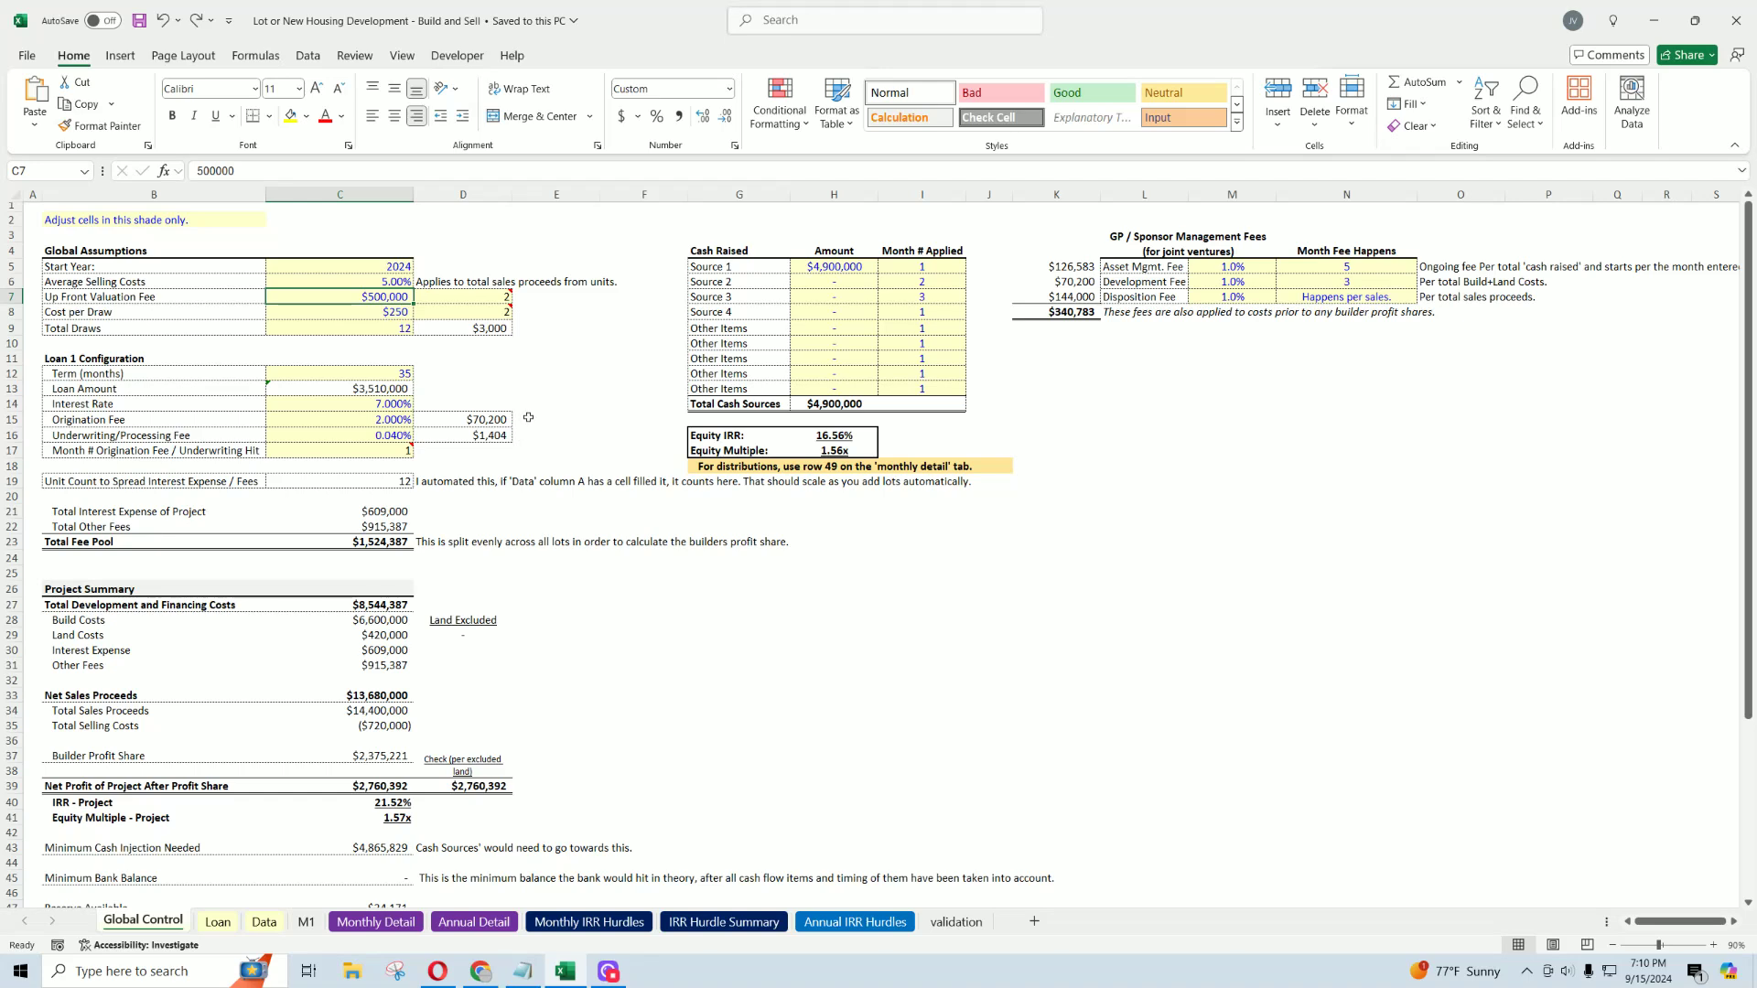
click(465, 296)
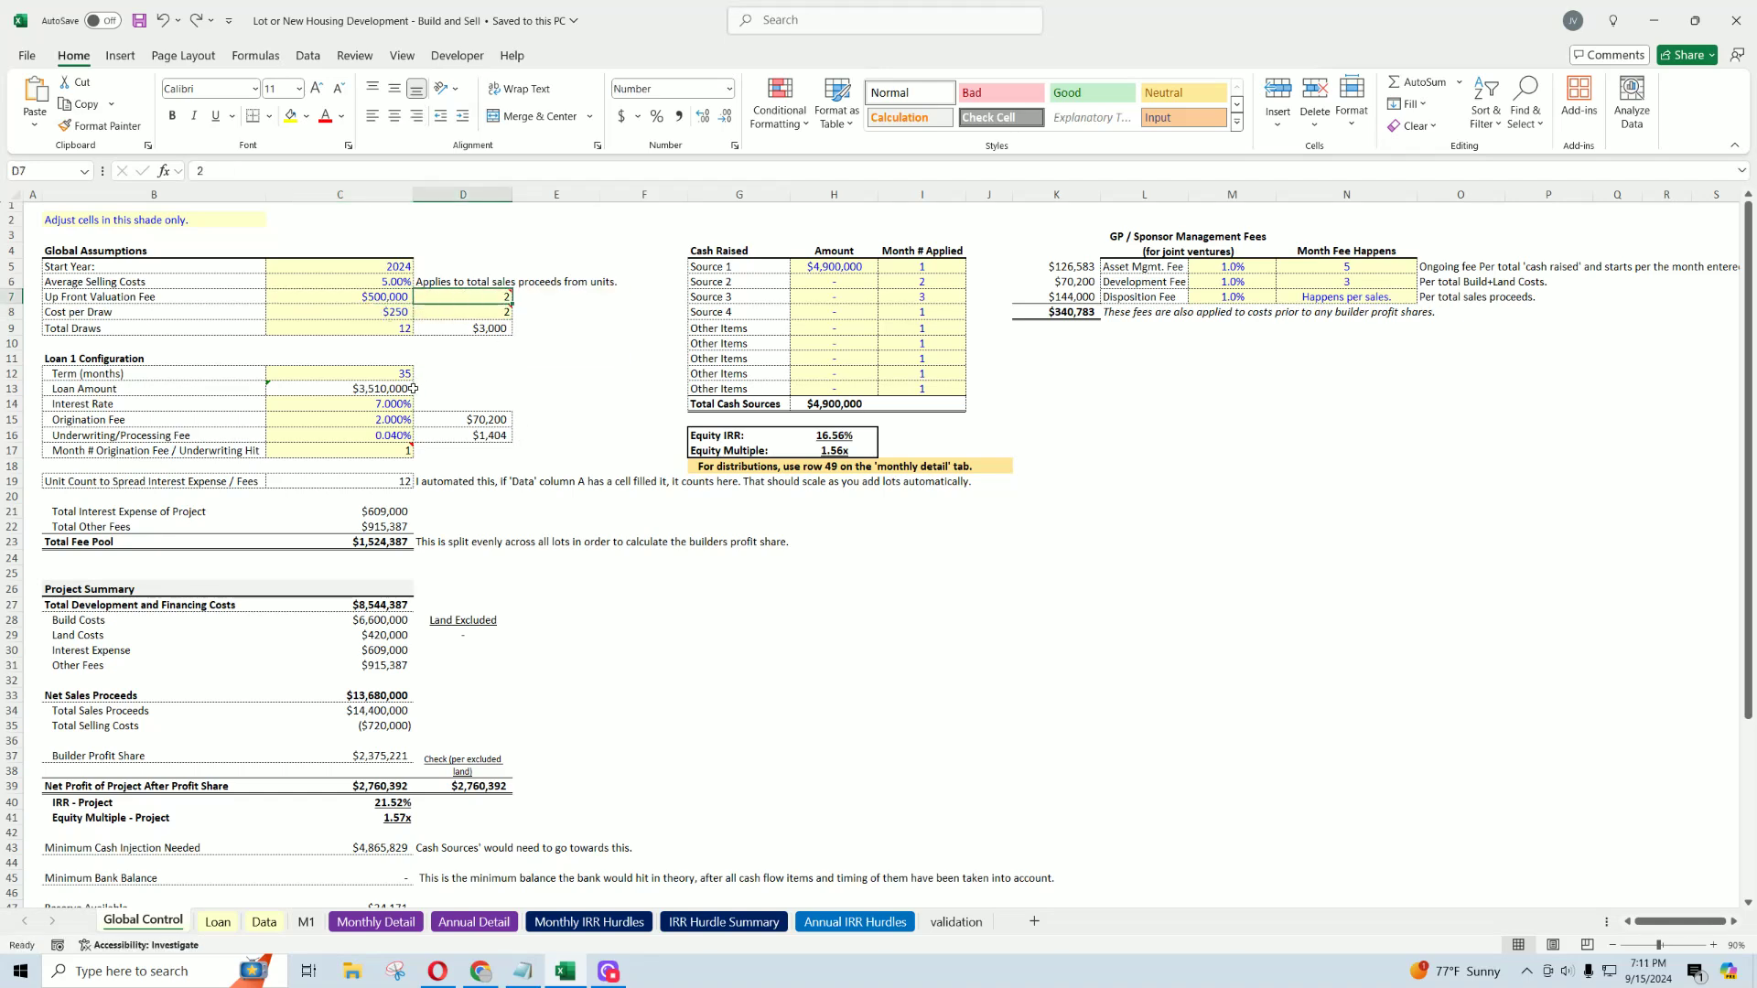
Step: Locate the Loan 1 Configuration section on Global Control and open the Loan sheet to view its schedule
click(104, 360)
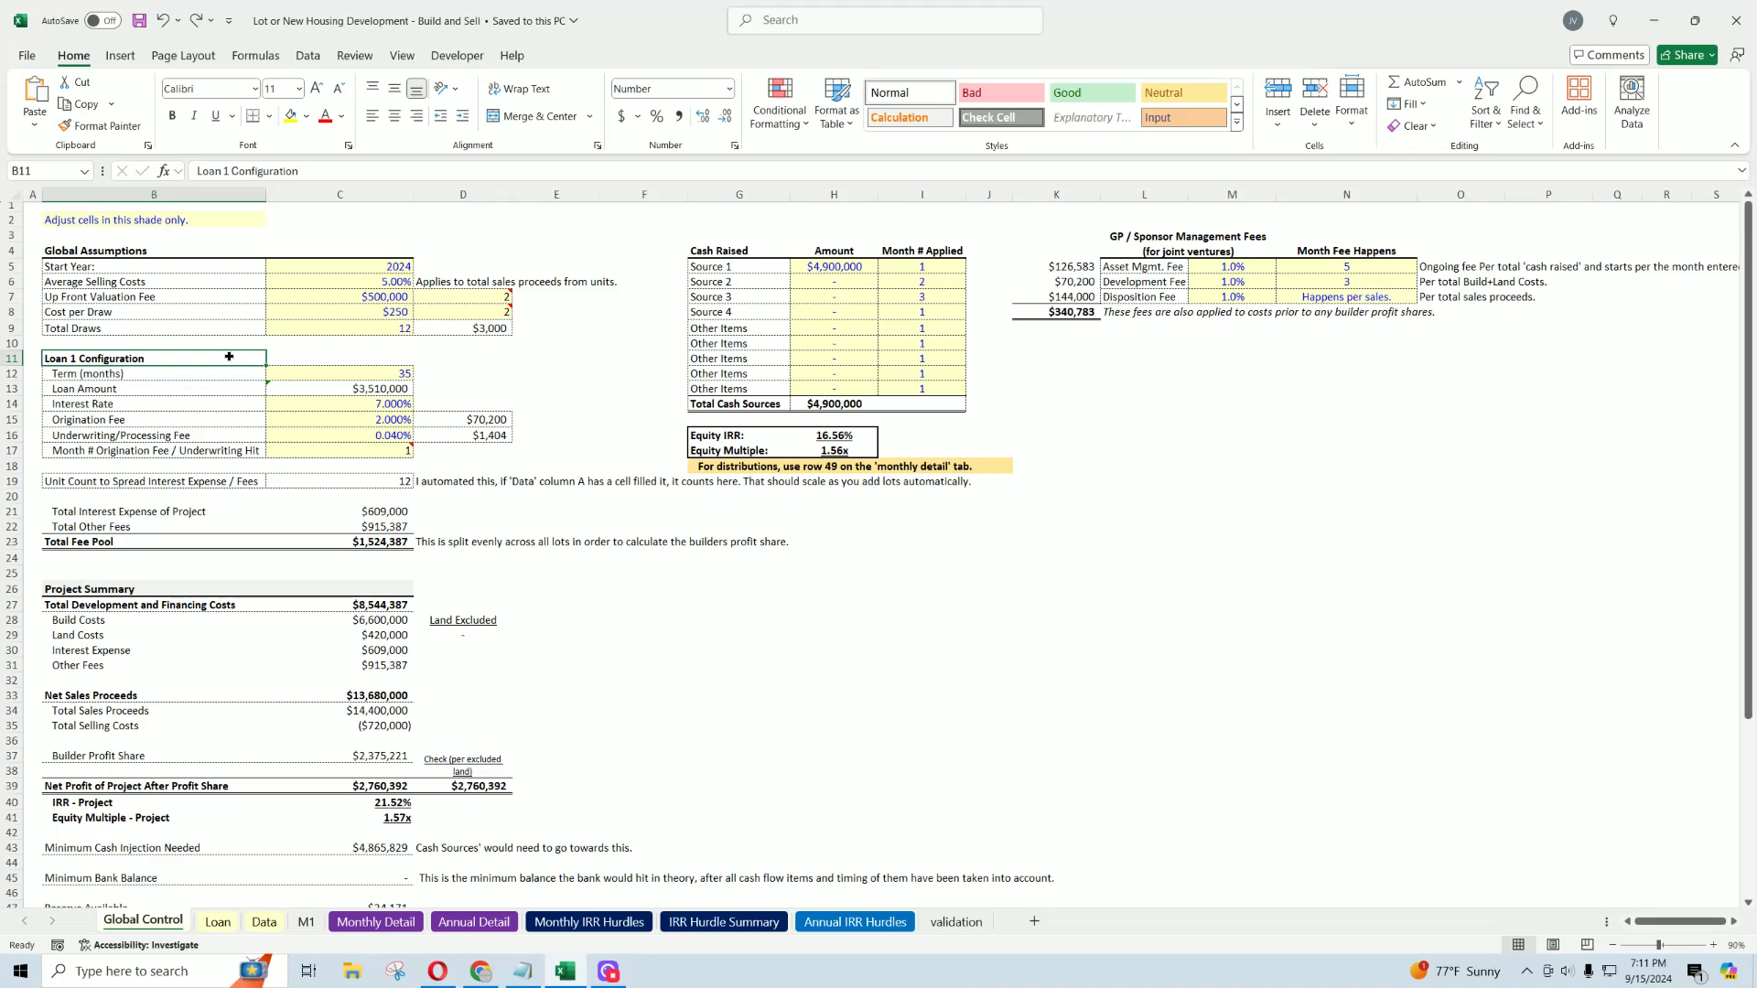
drag(229, 357, 376, 359)
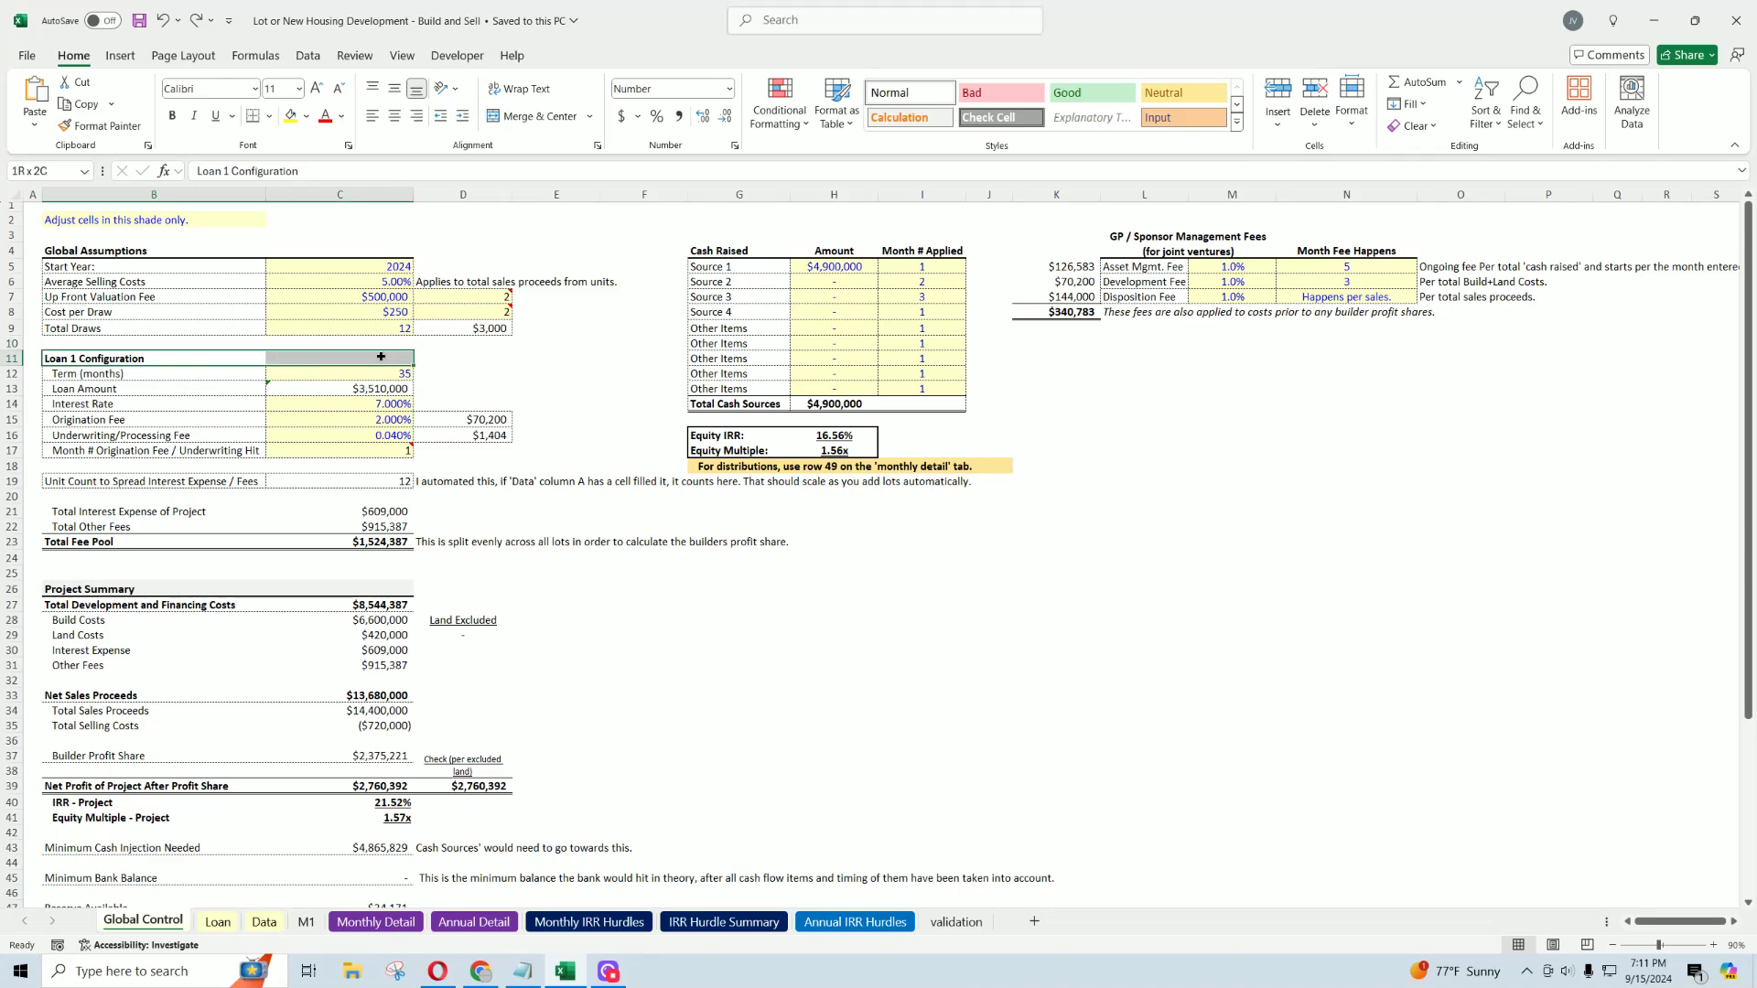
click(218, 922)
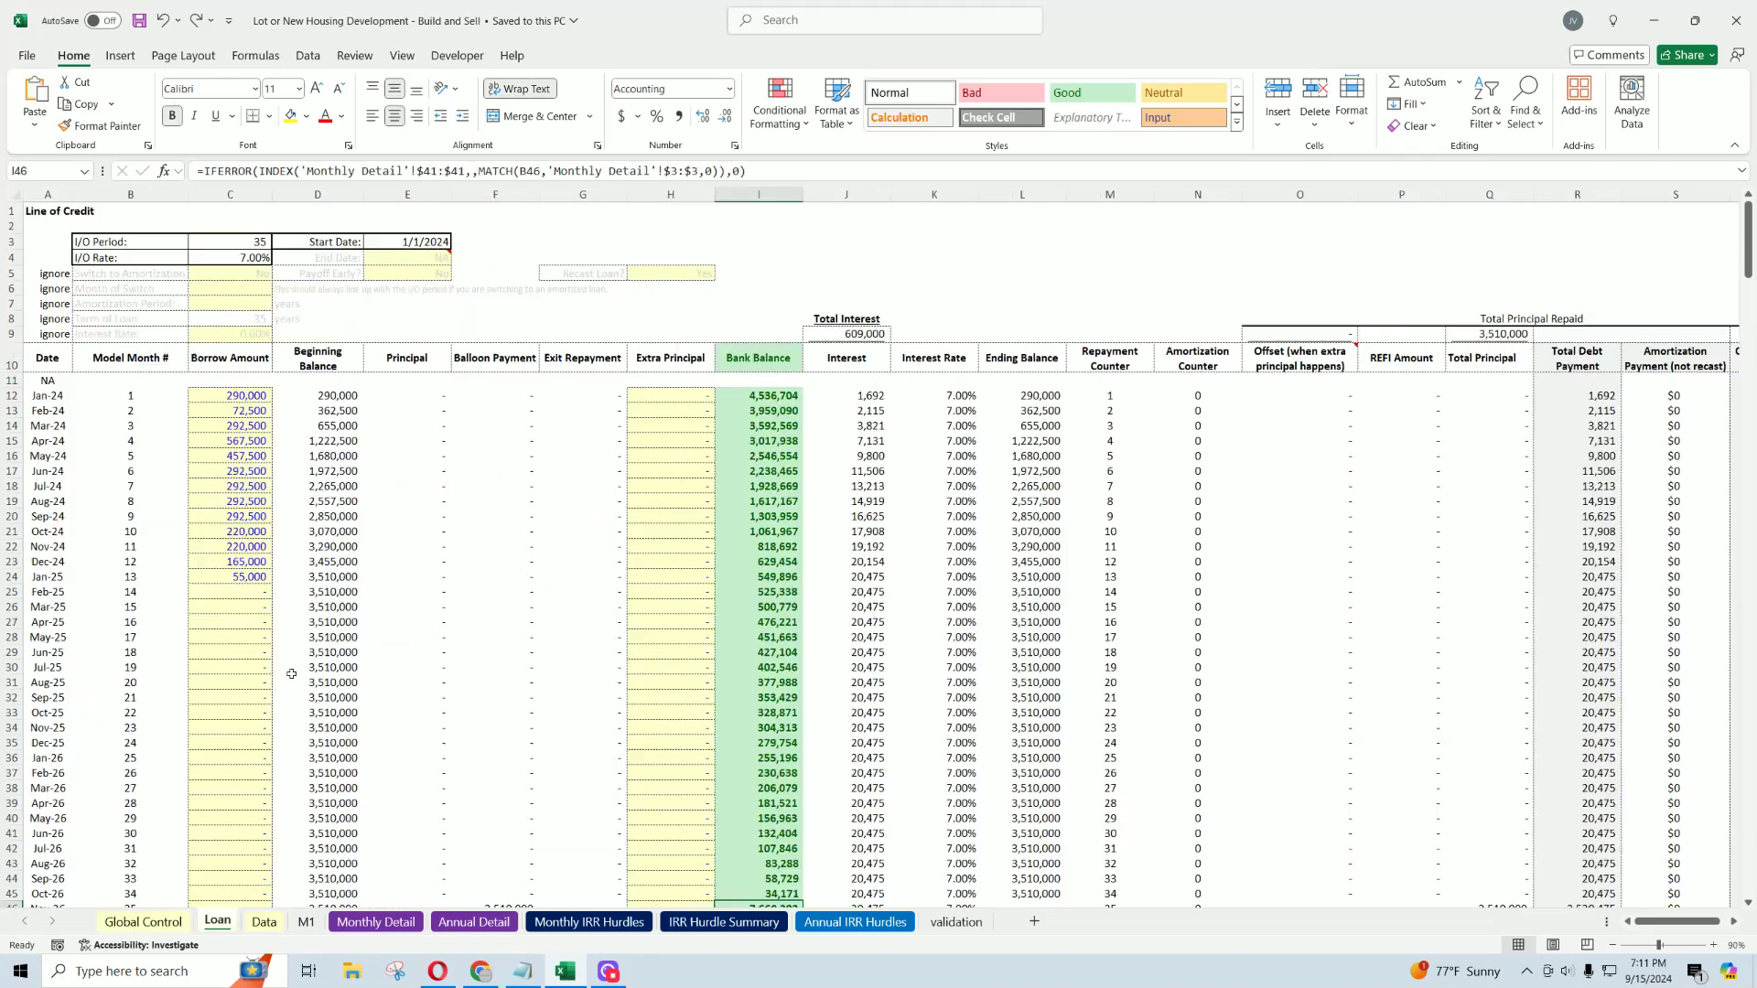
Step: Review the monthly Borrow Amount entries on the Loan sheet, starting from January 2024
click(236, 395)
key(Down)
key(Down)
key(Down)
key(Down)
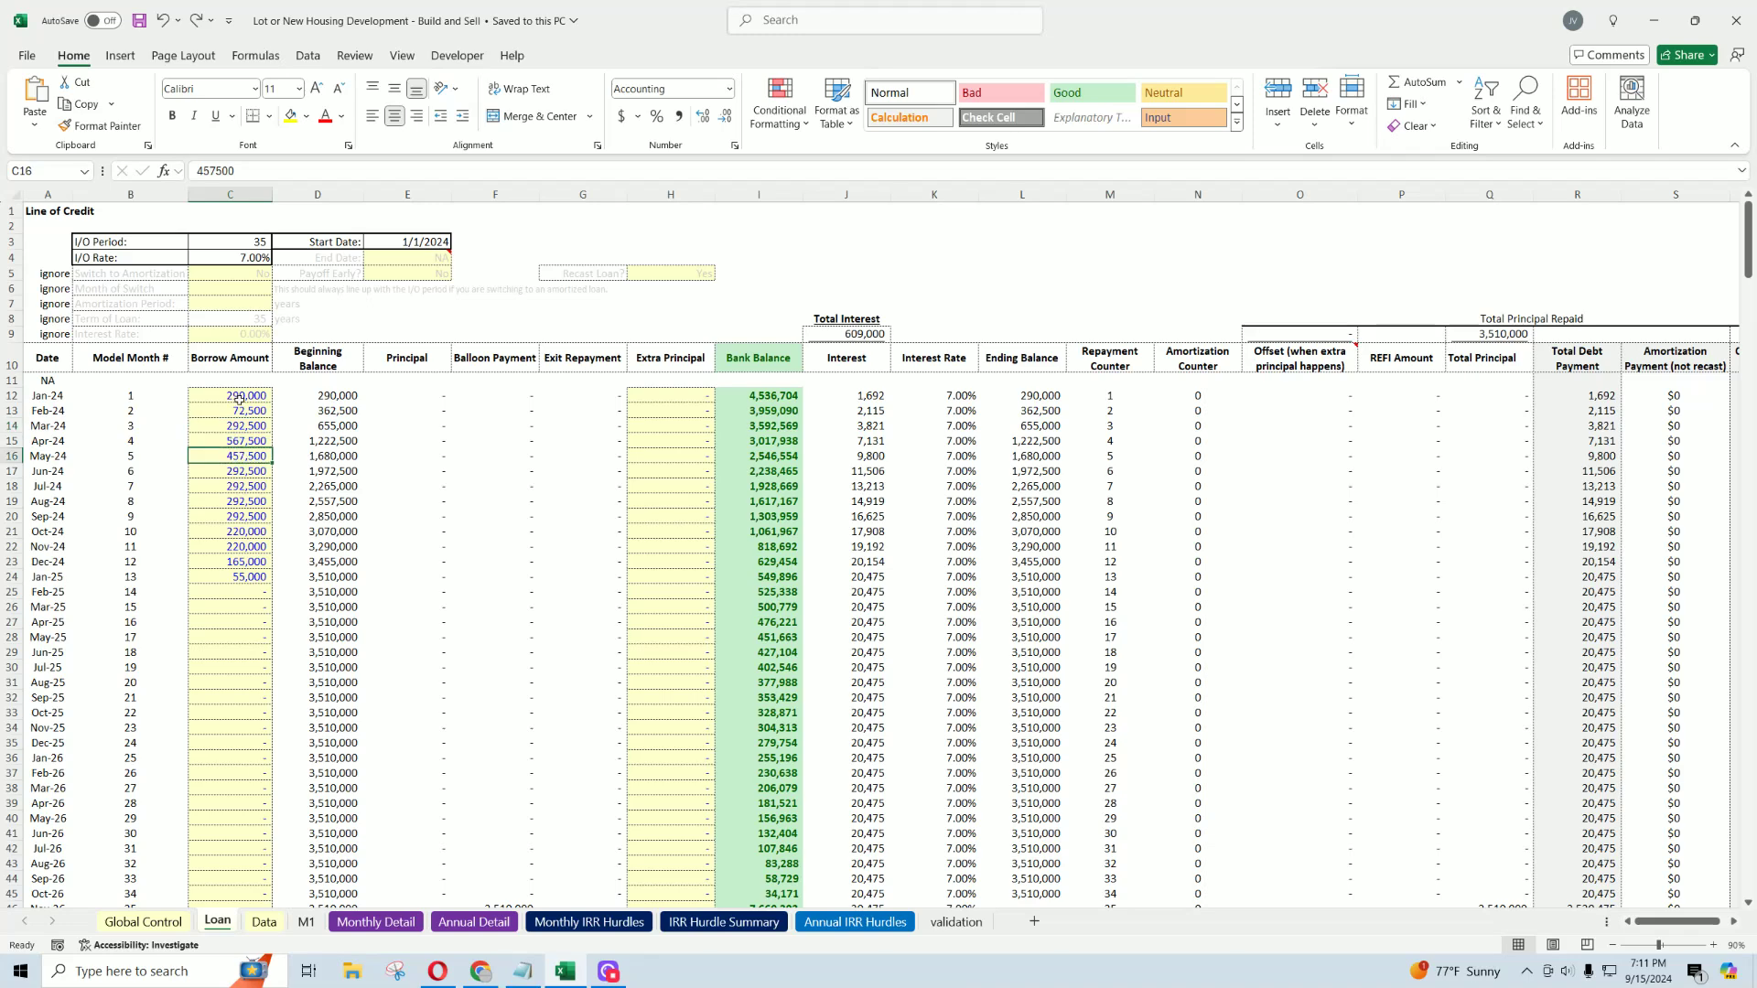
drag(239, 400, 243, 657)
Step: Compare the Loan sheet's dates and model month numbers with the first month column of the Monthly Detail sheet
click(145, 396)
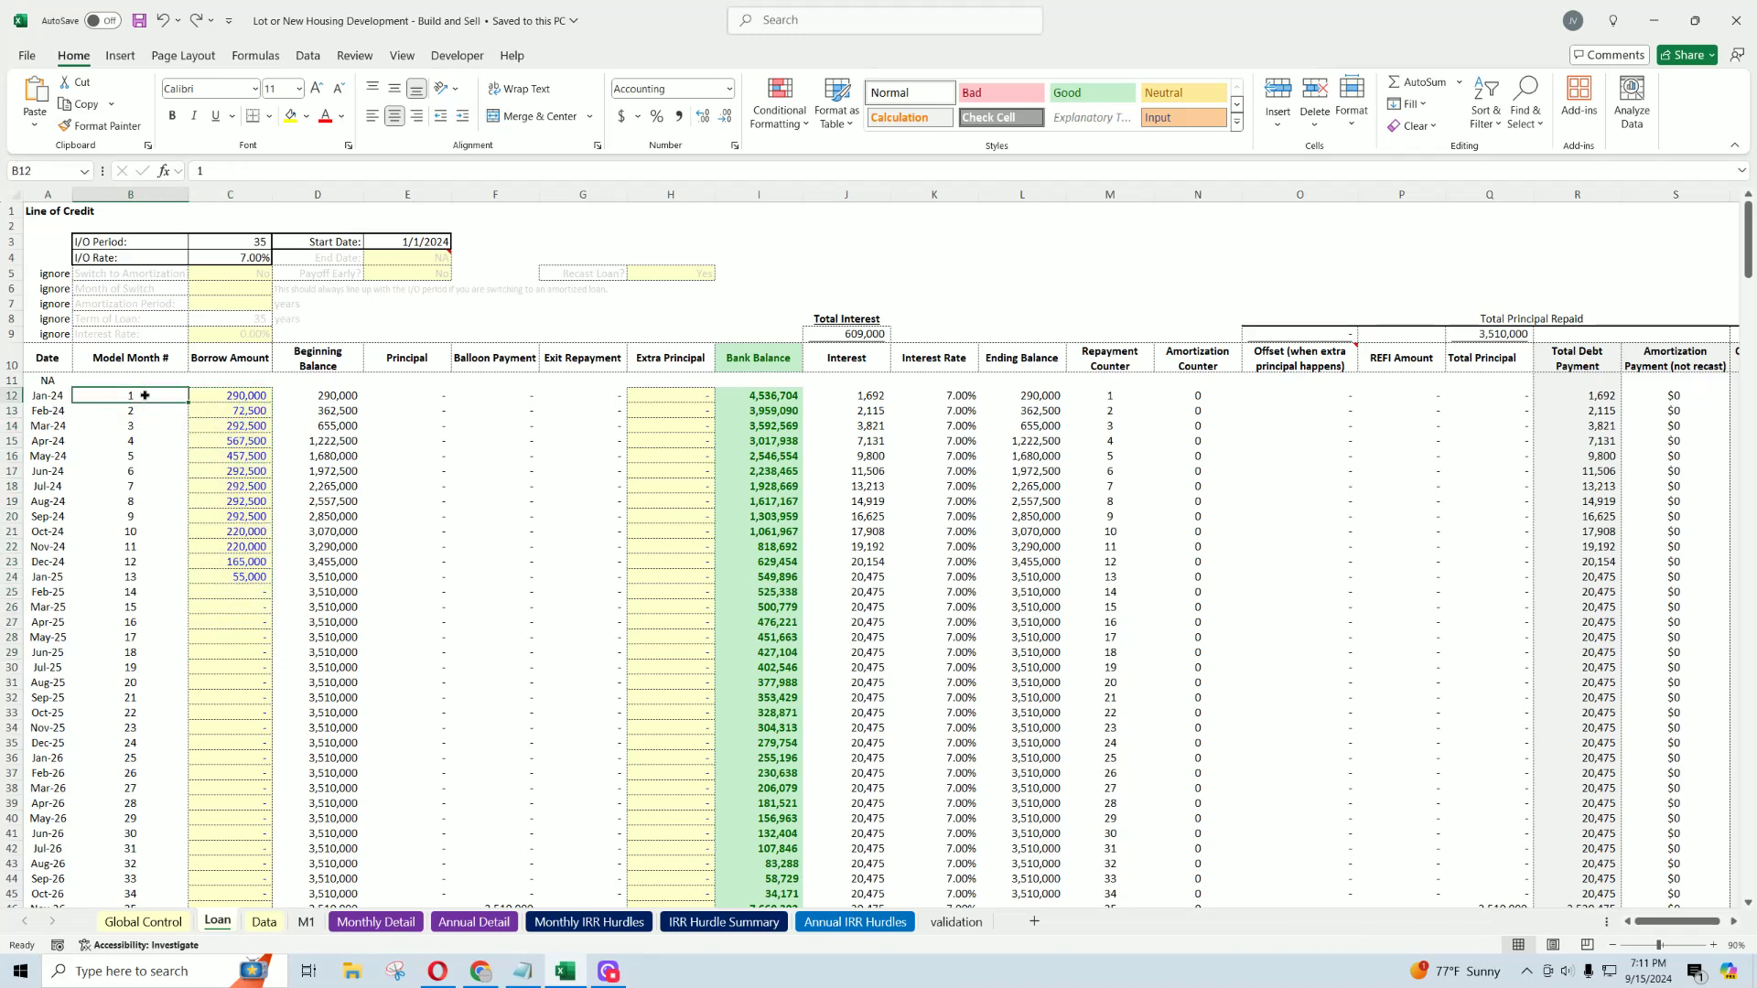
click(60, 395)
click(124, 398)
click(370, 921)
drag(298, 246, 311, 549)
click(216, 921)
Step: Check the January 2024 Interest formula on the Loan sheet against the monthly Borrow Amount draws through November 2024
click(247, 397)
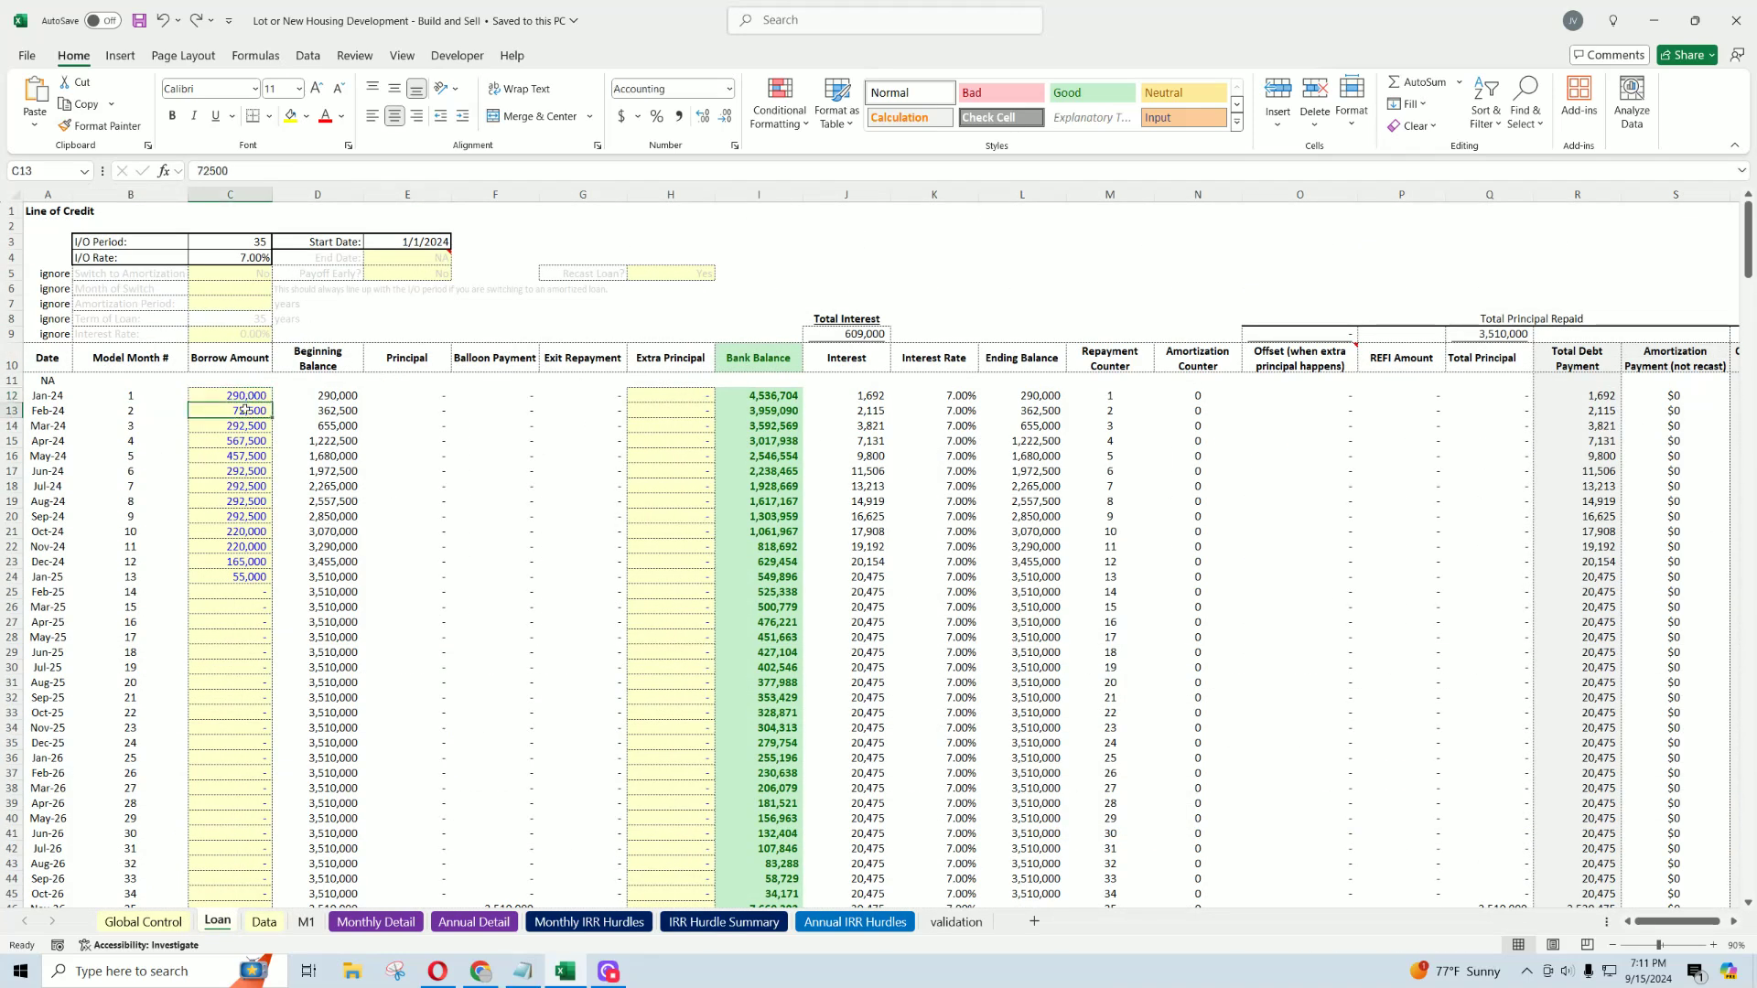
click(866, 395)
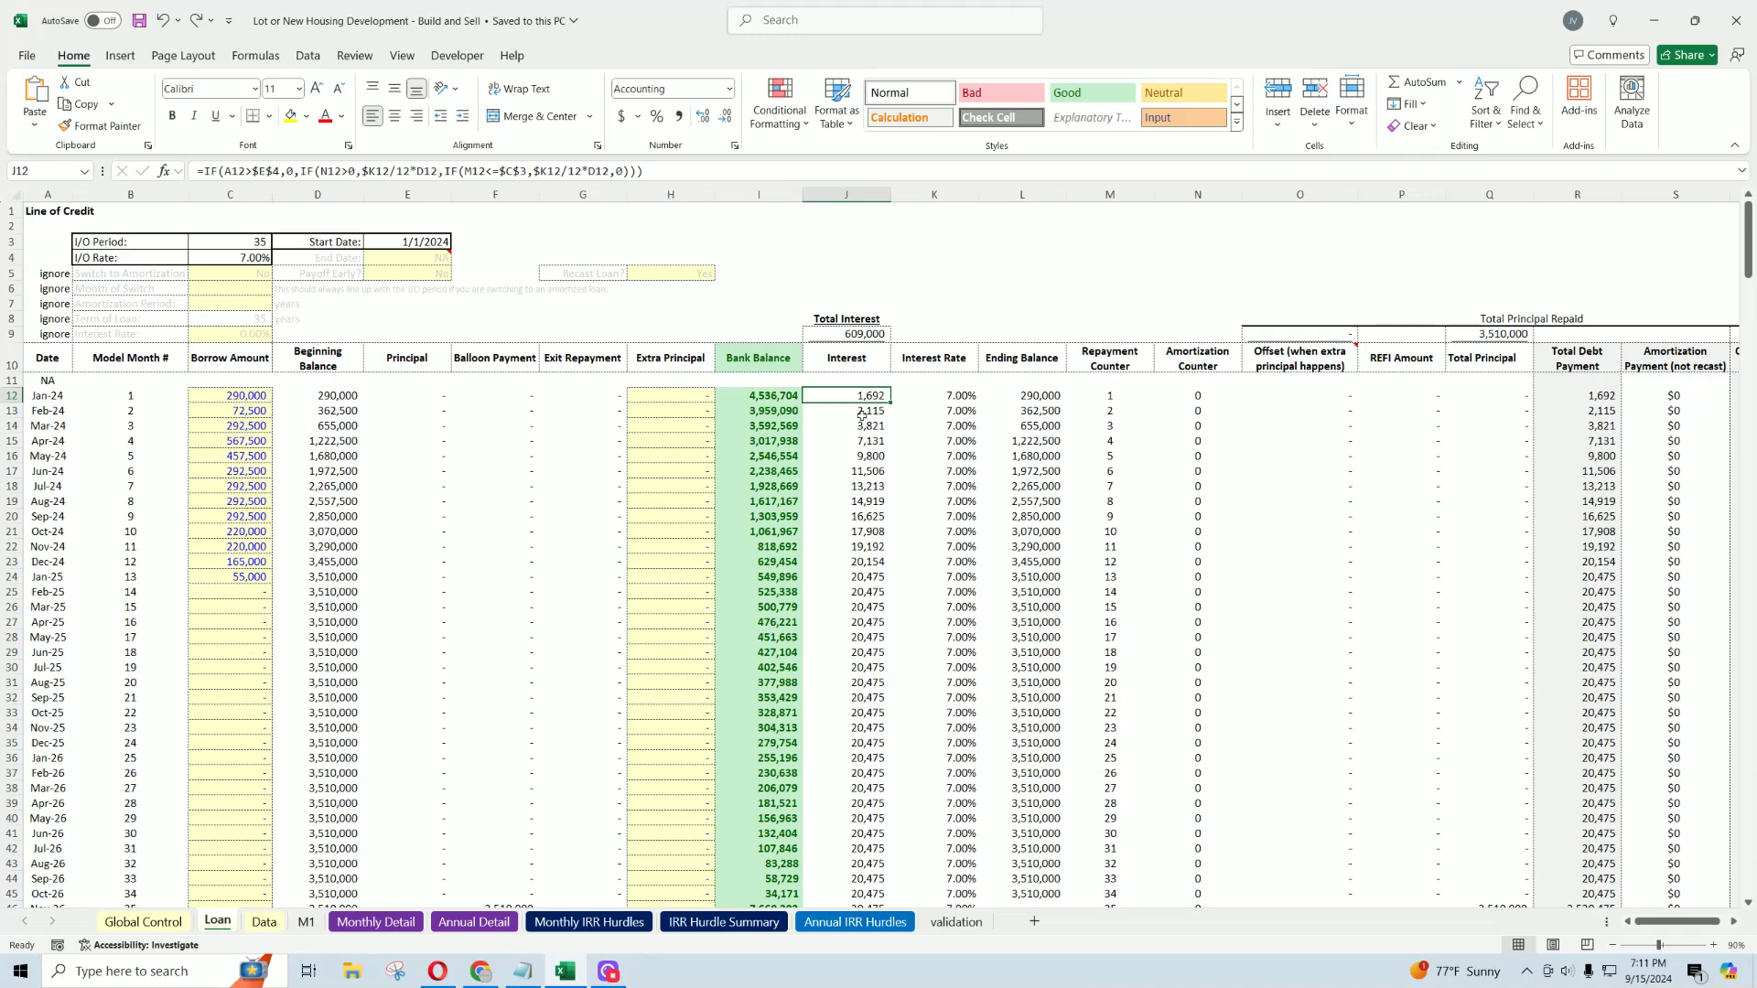
click(235, 397)
click(234, 410)
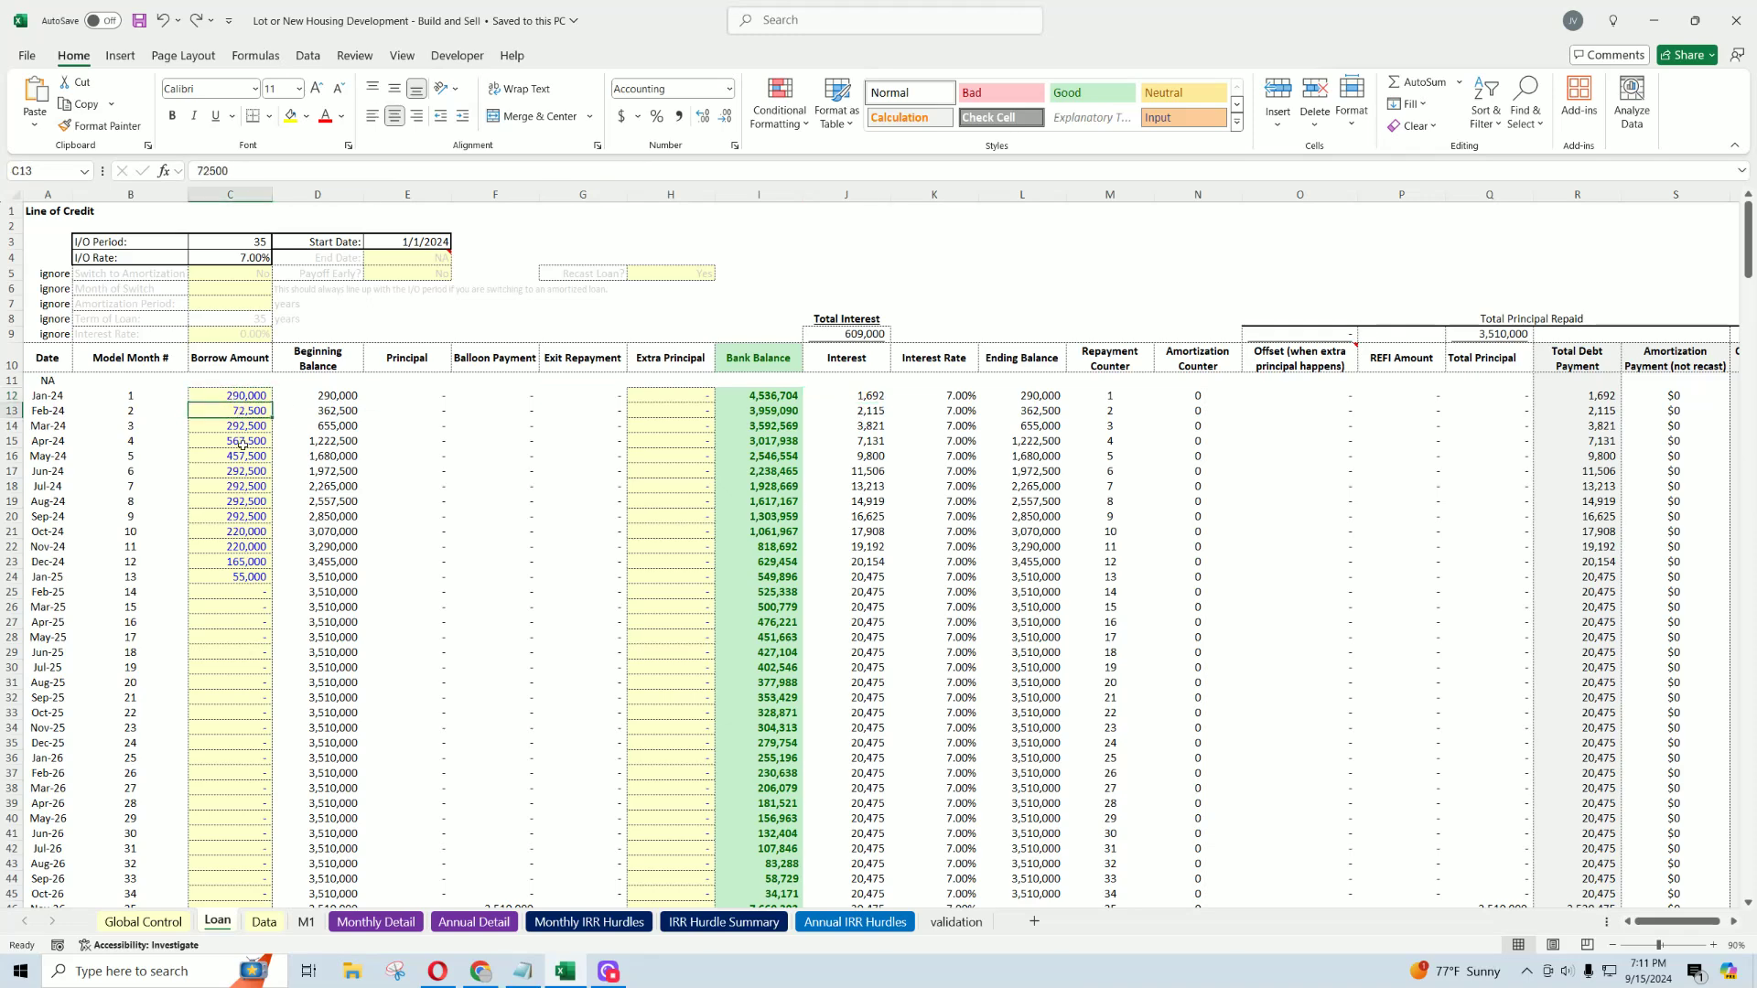
click(236, 441)
click(234, 486)
click(232, 548)
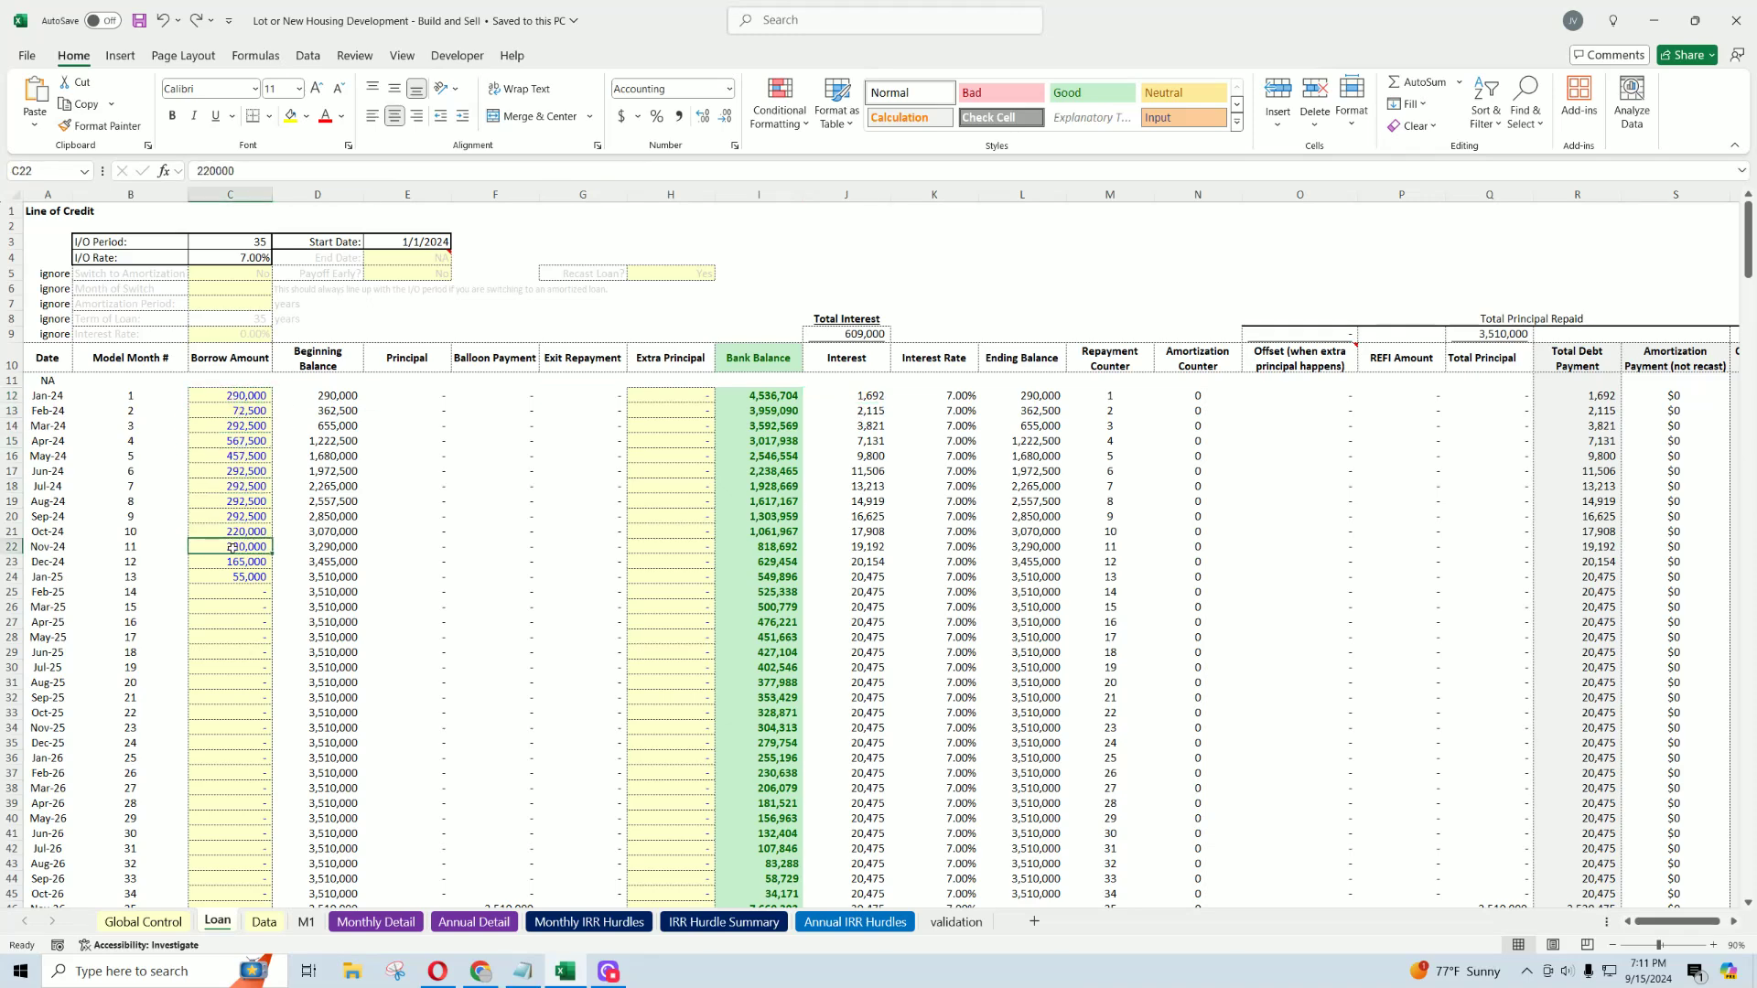
Step: Look over the Extra Principal input column and the rest of the Loan sheet's repayment schedule
drag(690, 396, 681, 566)
click(674, 468)
click(674, 486)
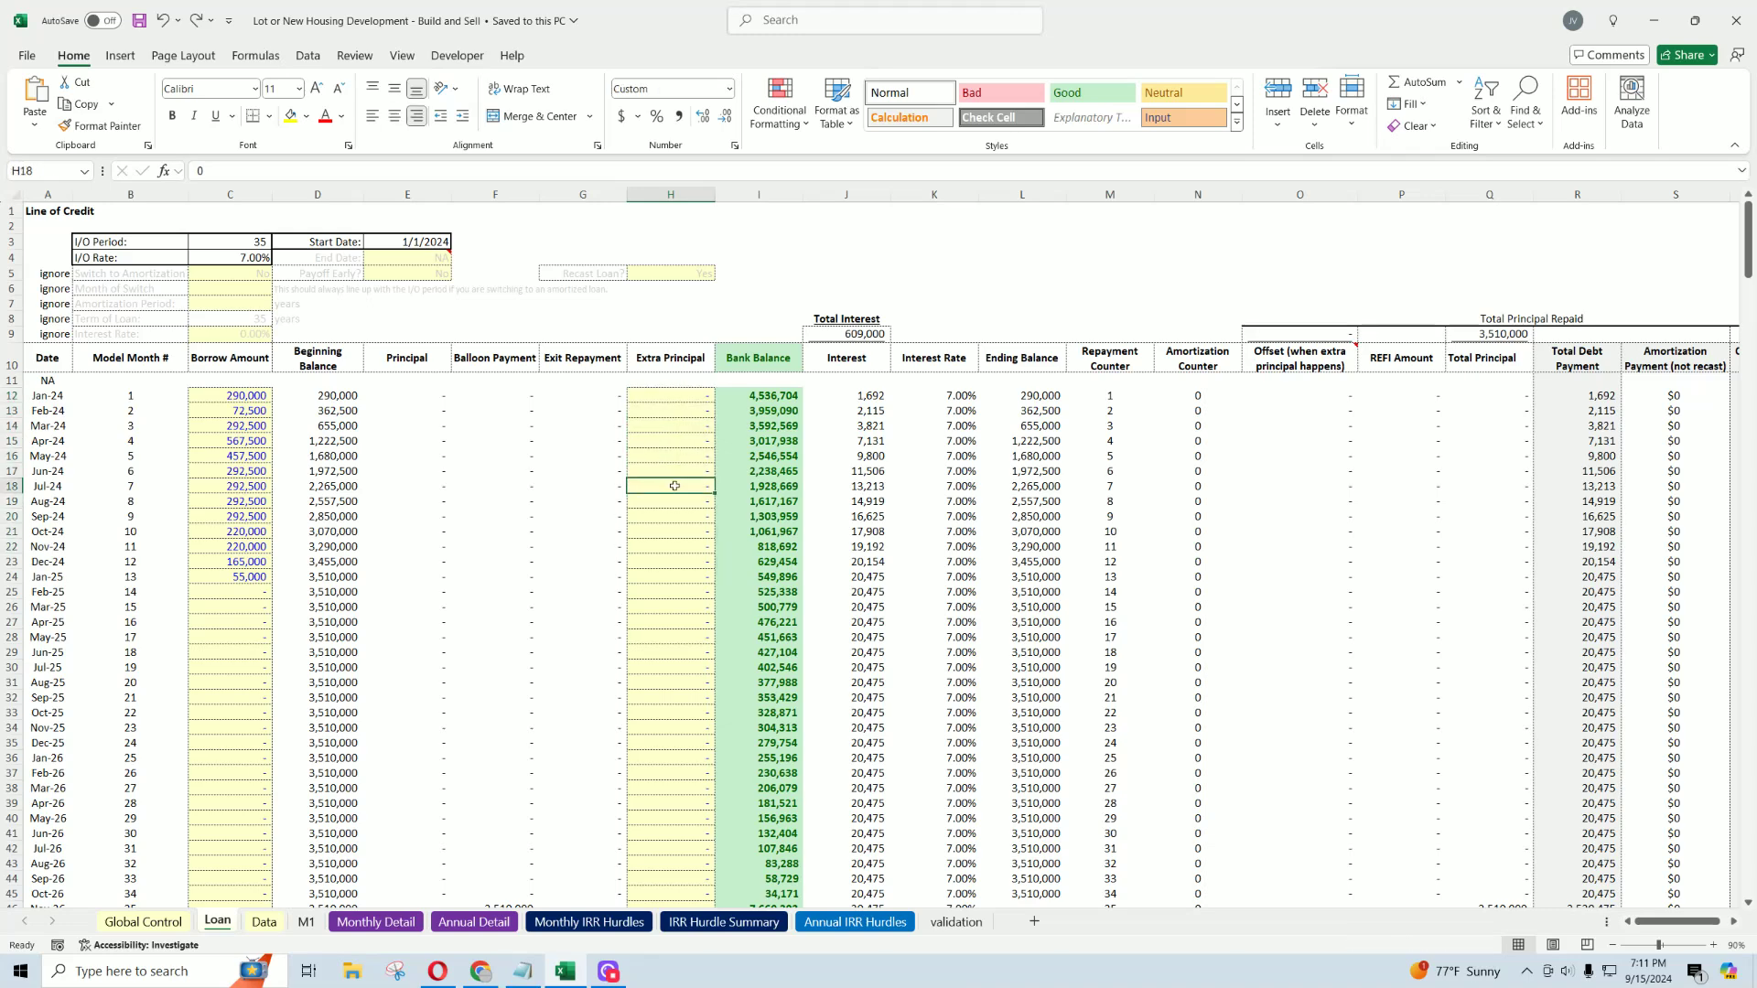
scroll(677, 549, down, 11)
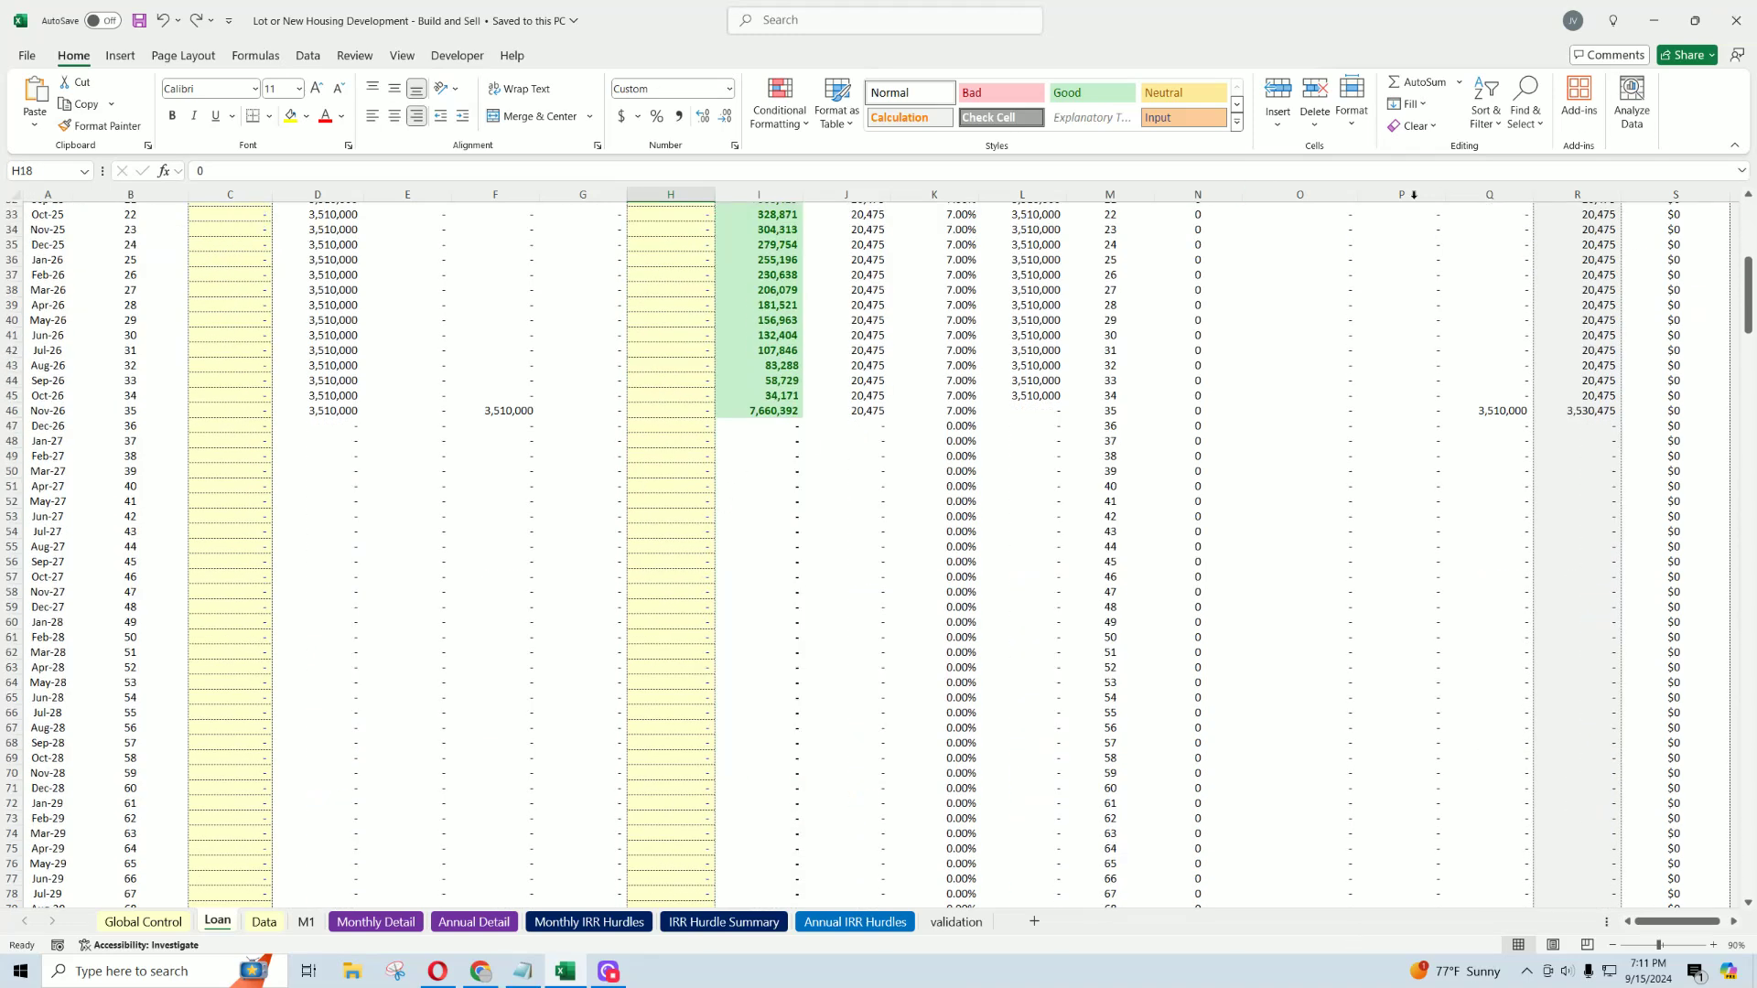
scroll(500, 412, up, 10)
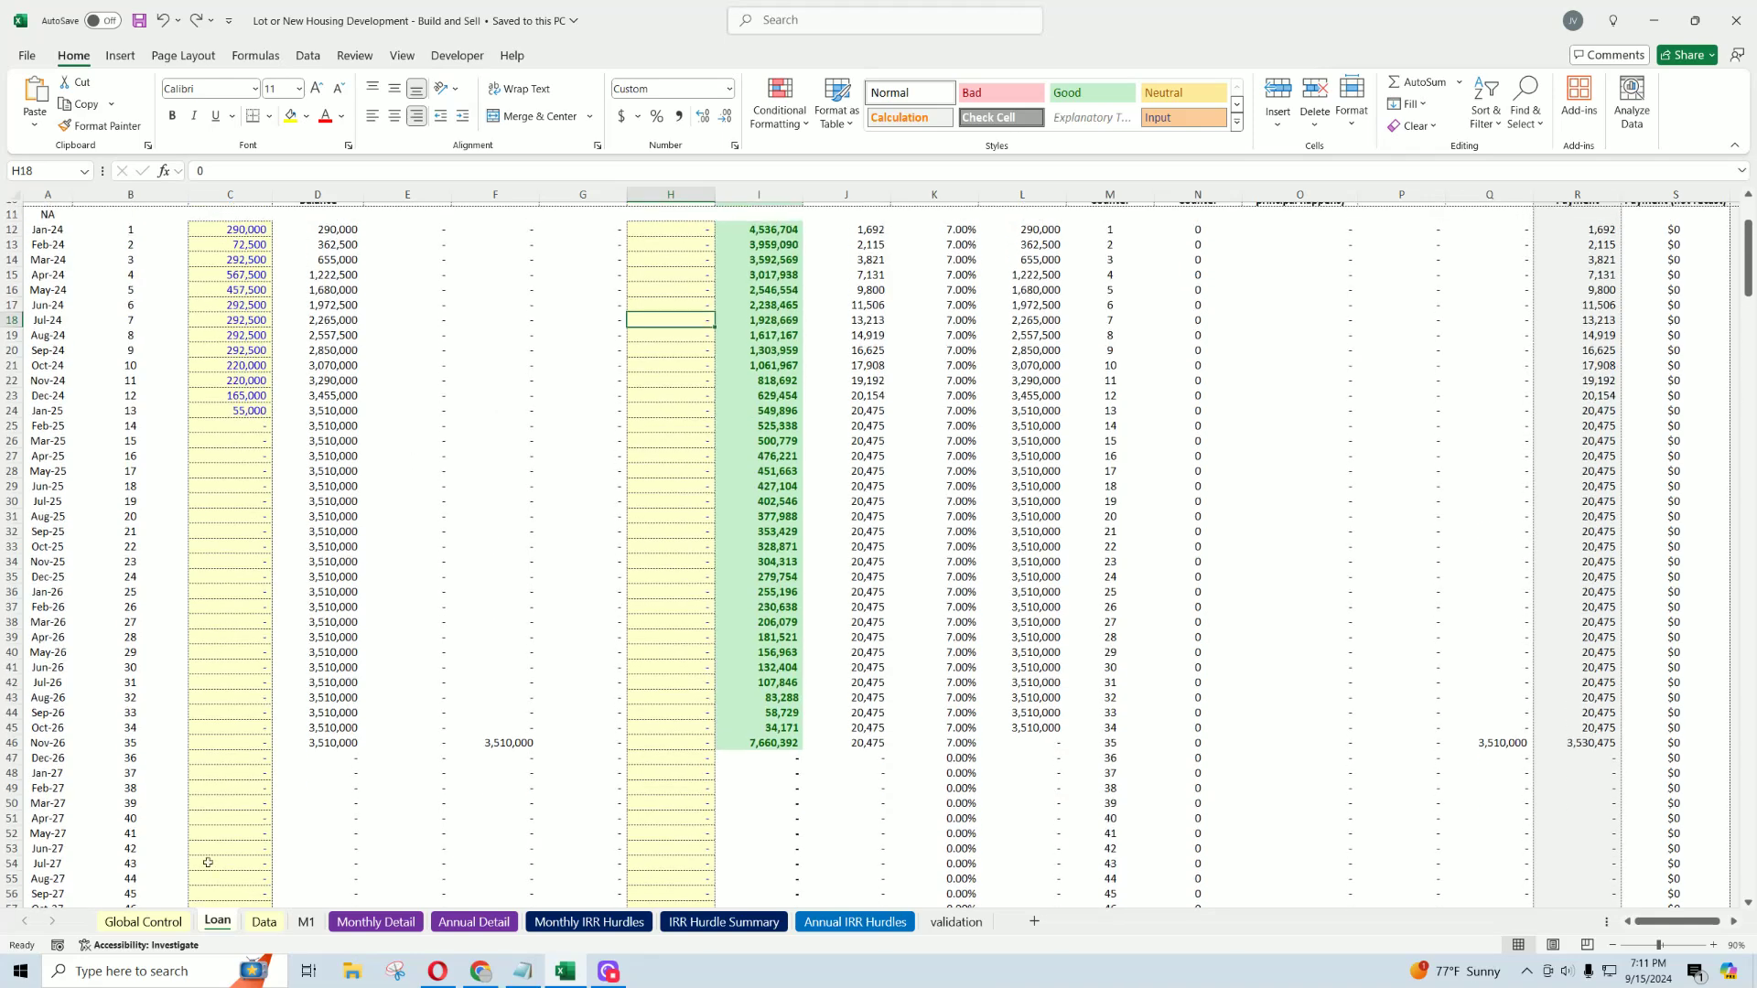
Step: Check the Loan 1 term in months on Global Control and find the matching November 2026 payoff row on the Loan sheet
click(144, 921)
drag(384, 376, 178, 373)
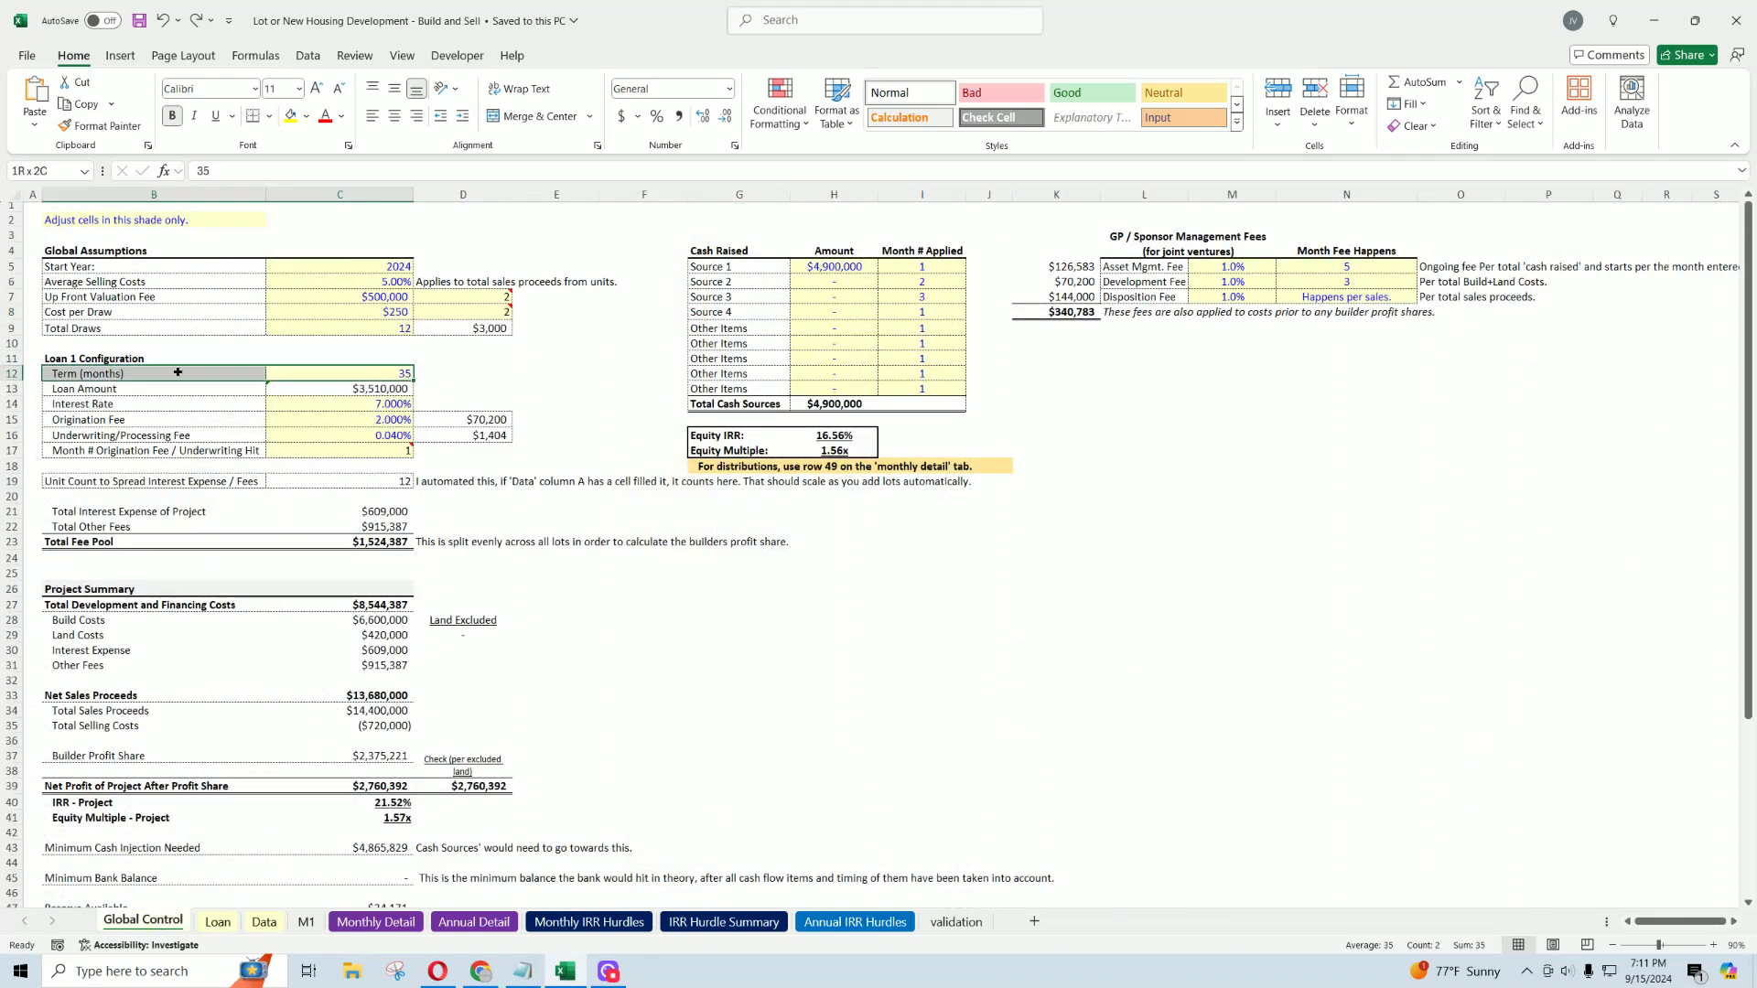
click(332, 374)
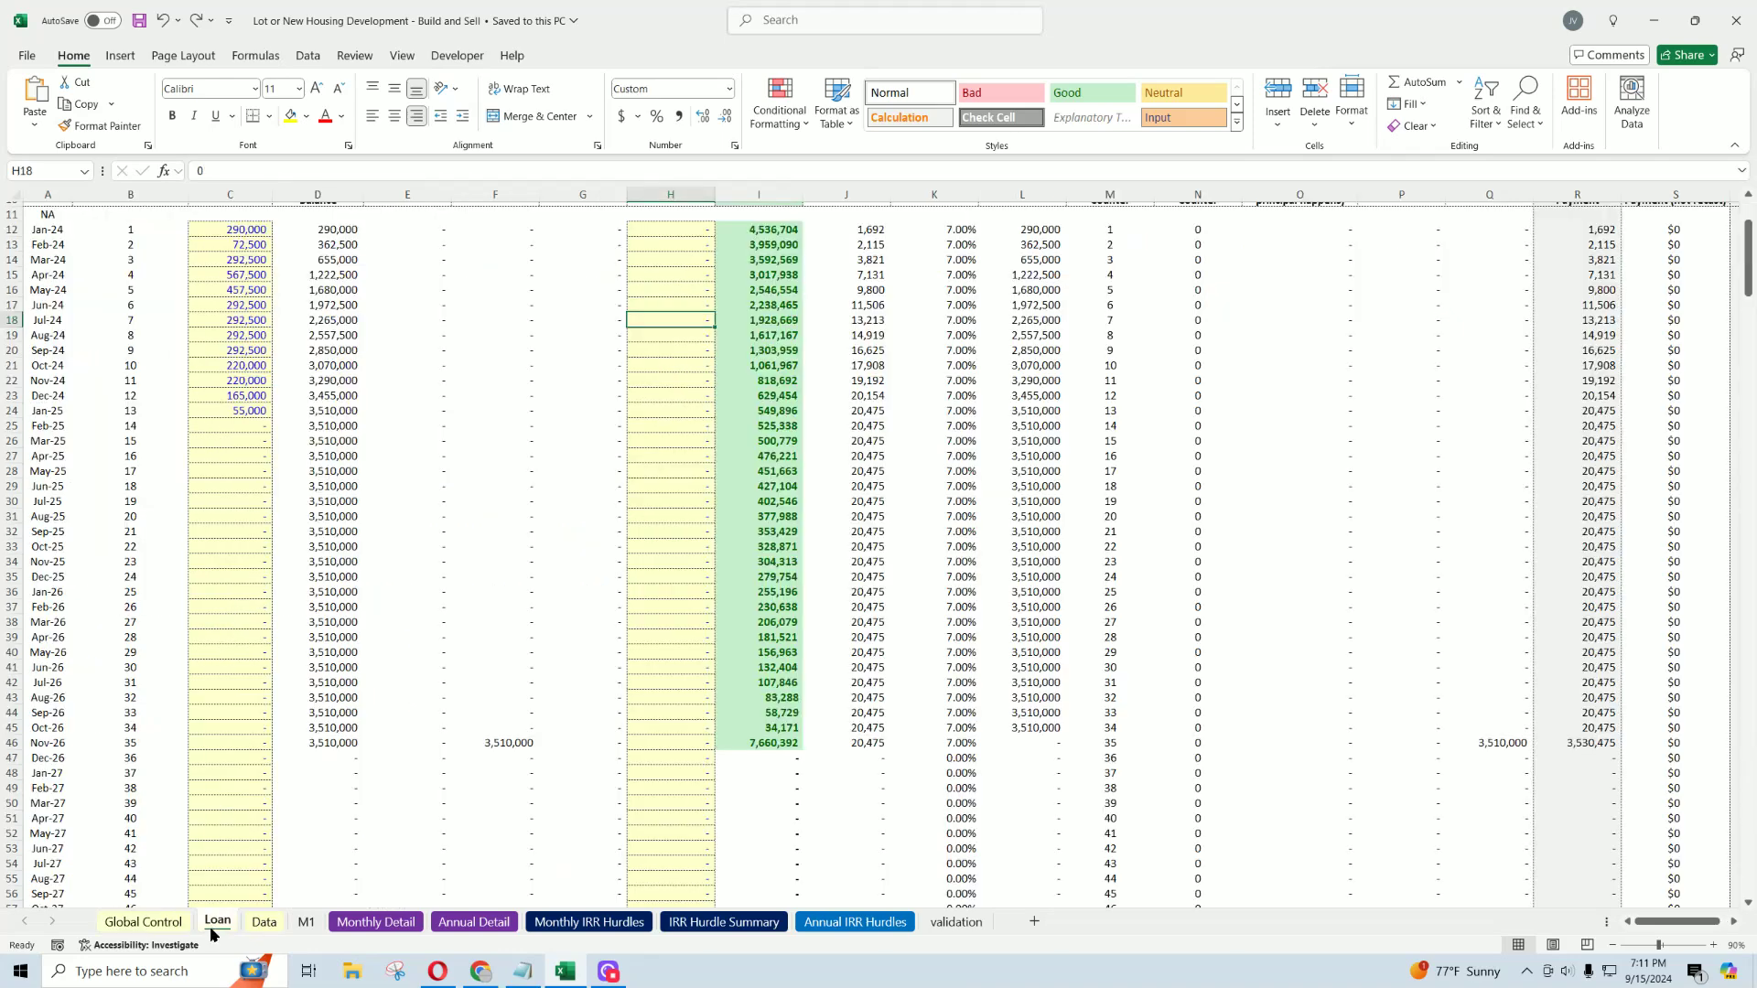
click(218, 922)
click(657, 747)
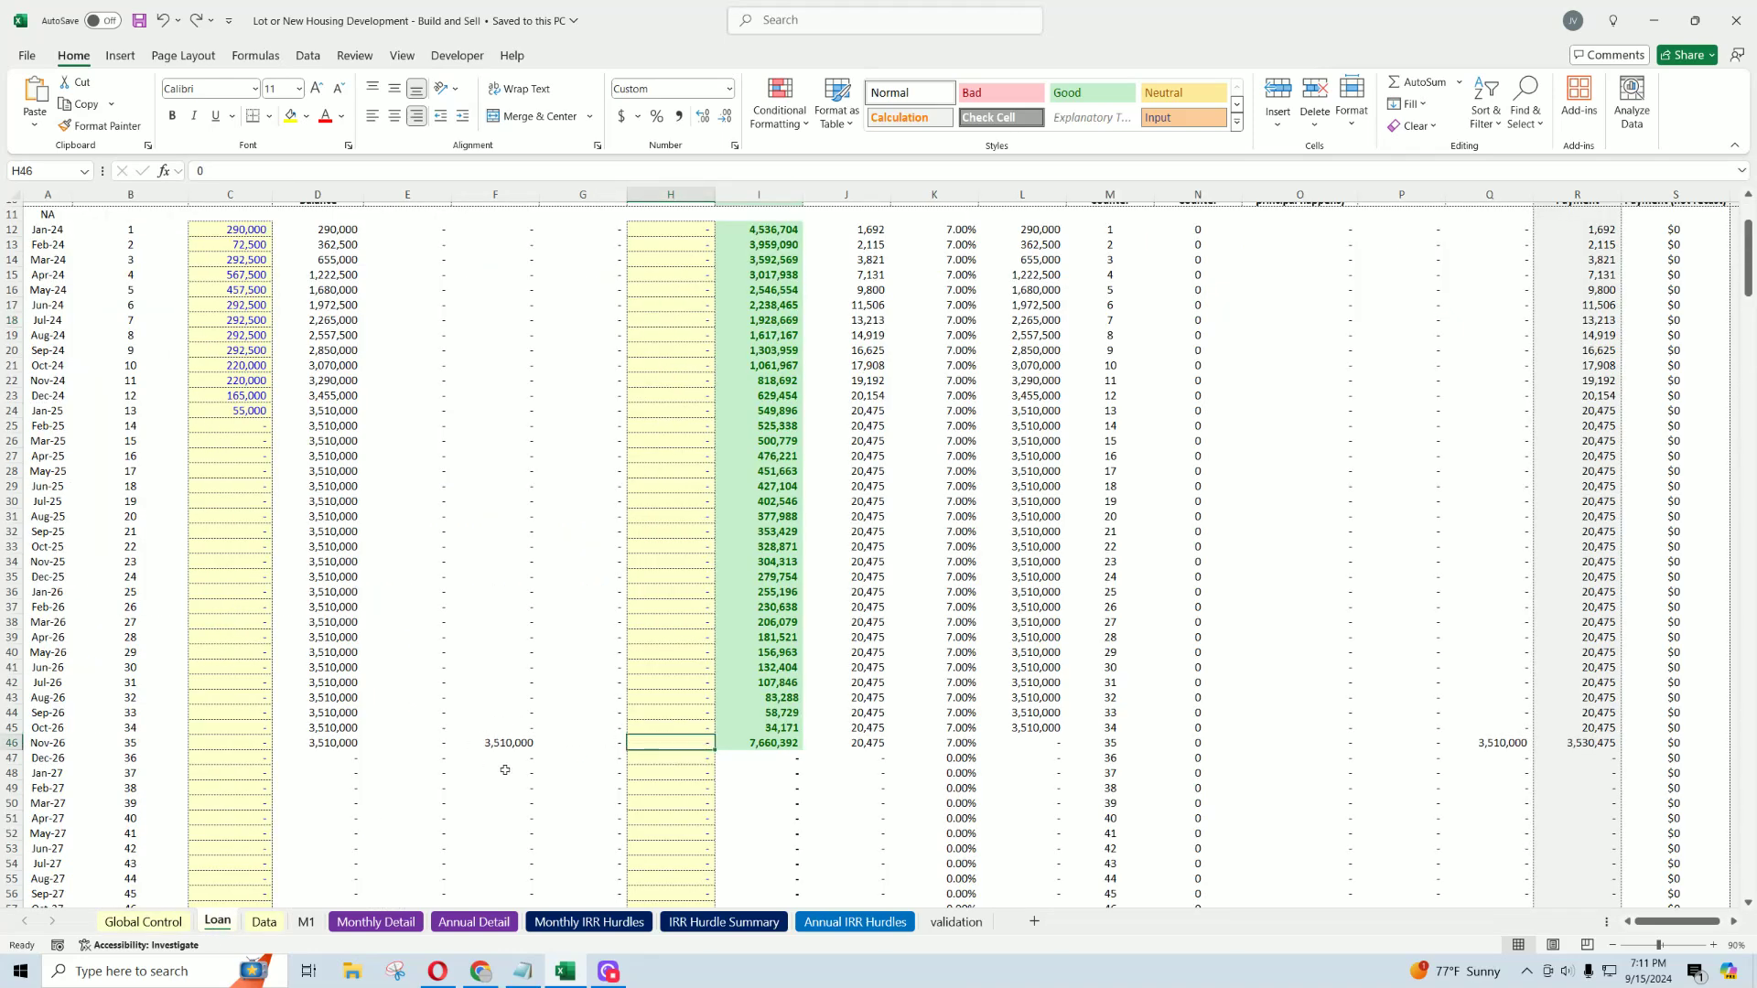
drag(674, 743, 203, 727)
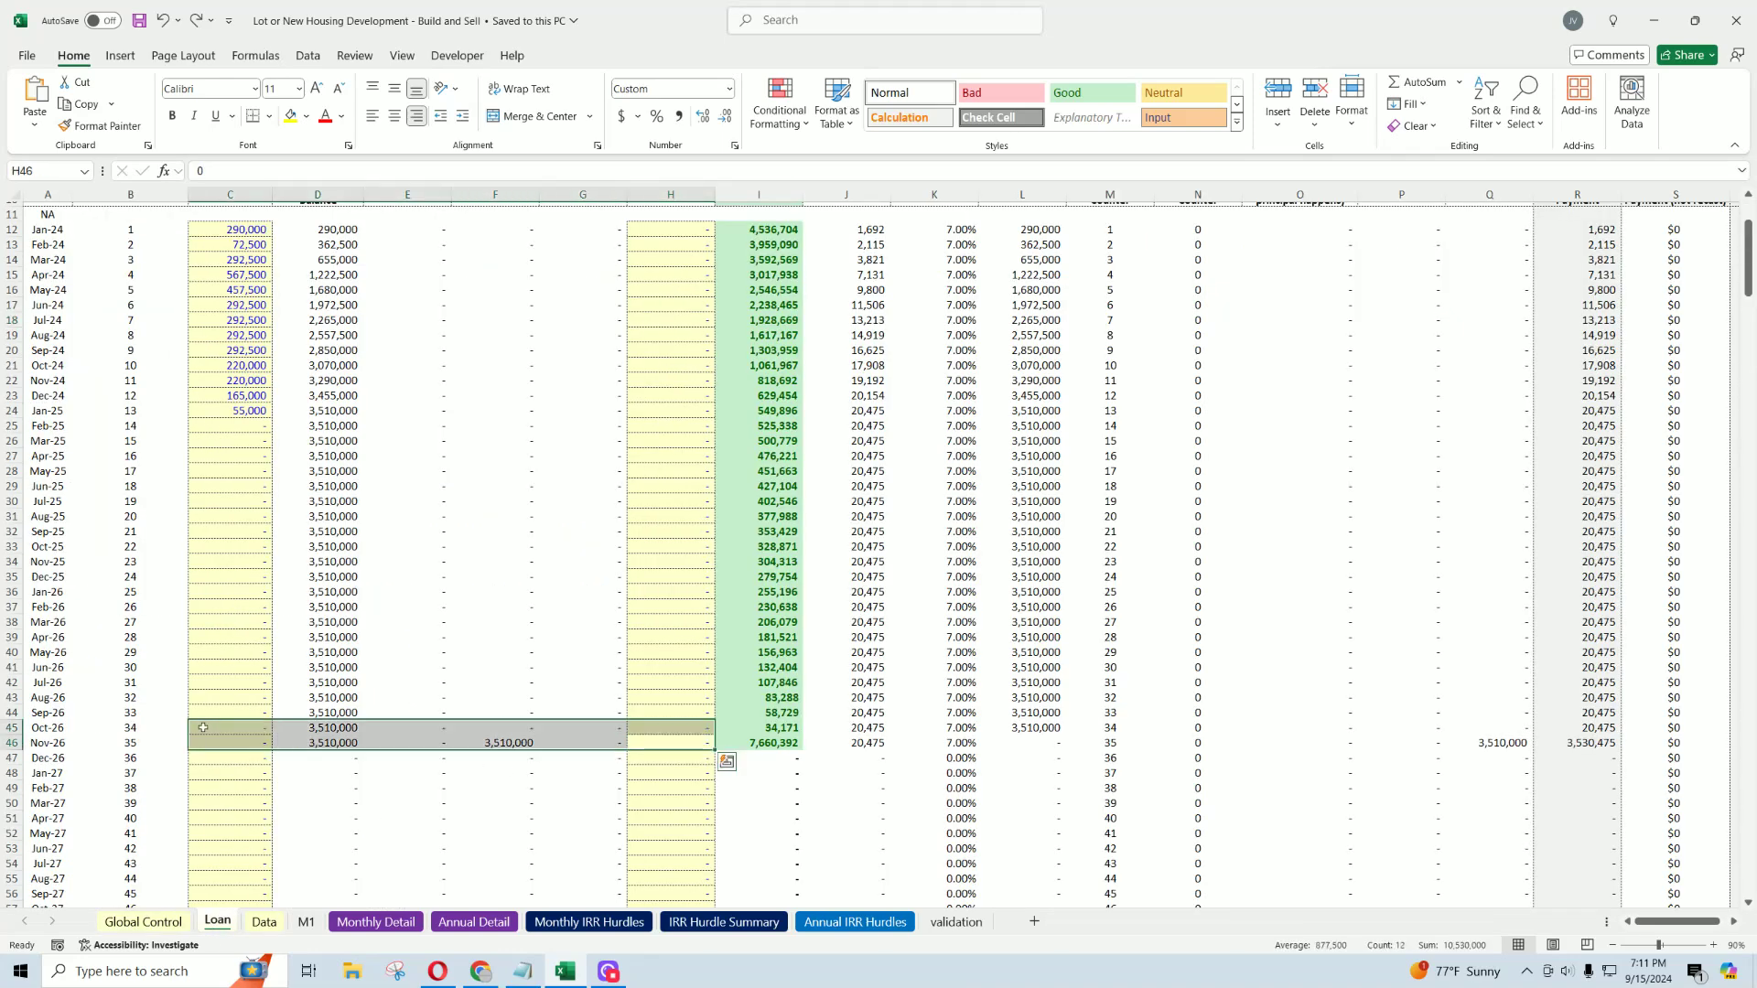
Step: Enter a 250,000 Extra Principal payment for July 2025 on the Loan sheet
click(670, 502)
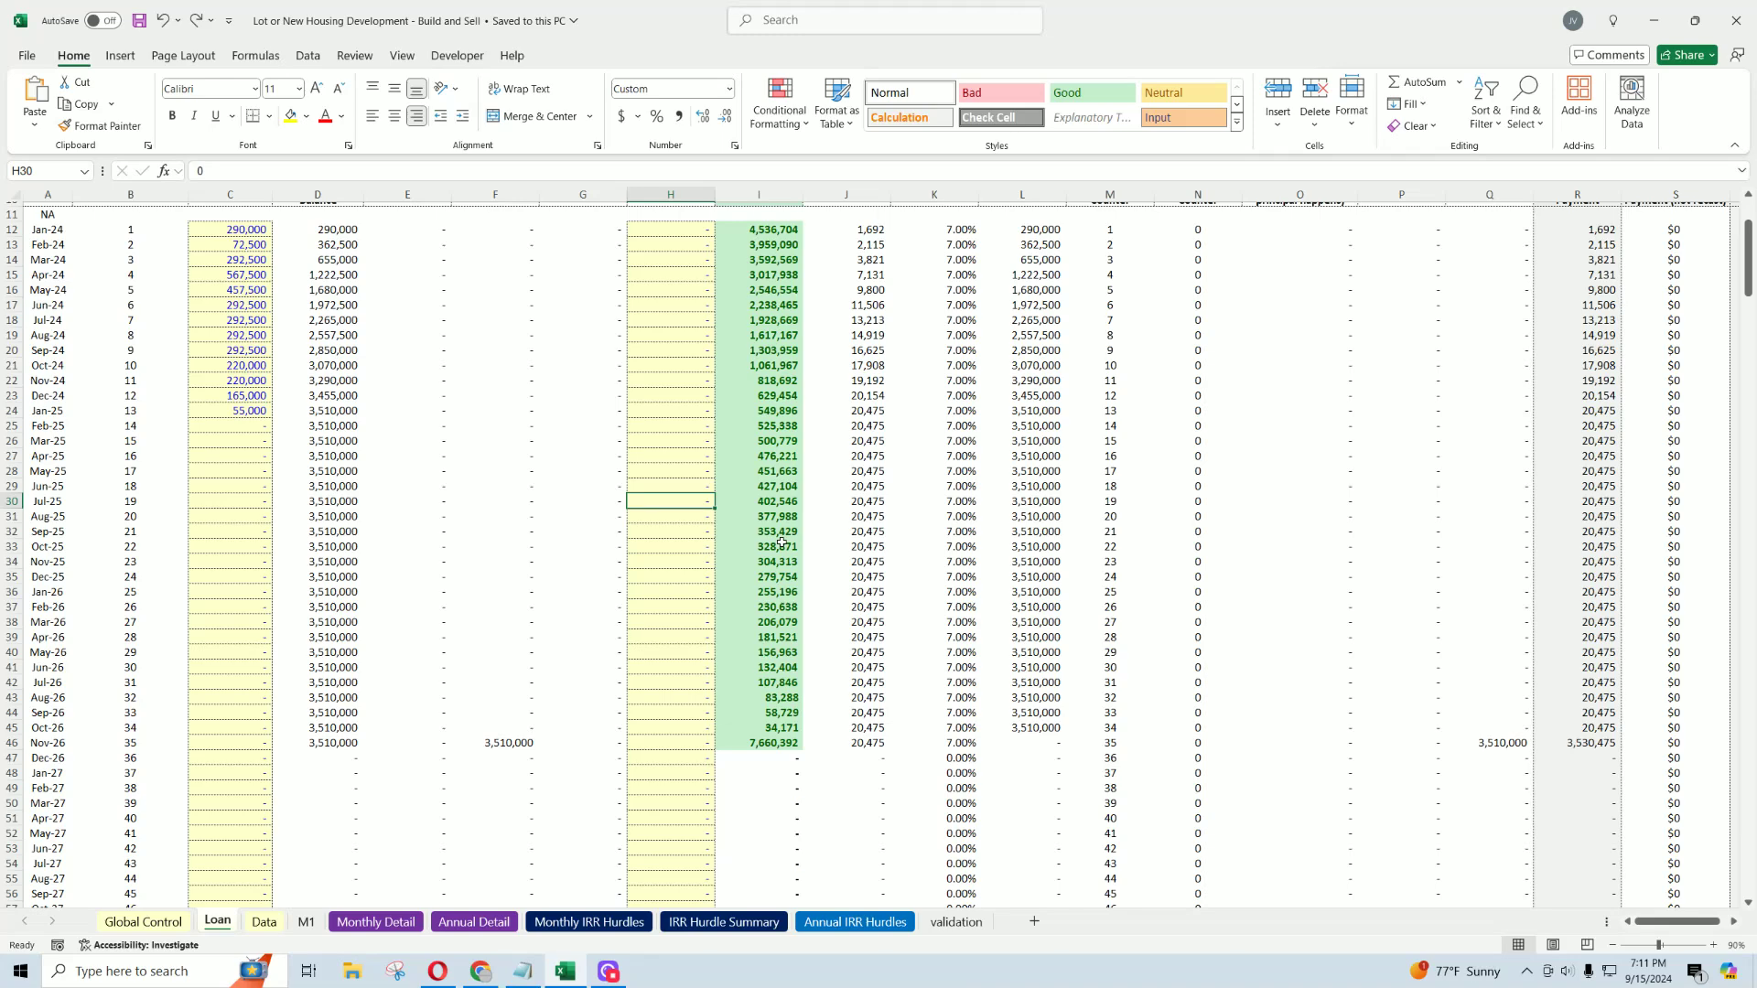
text(25)
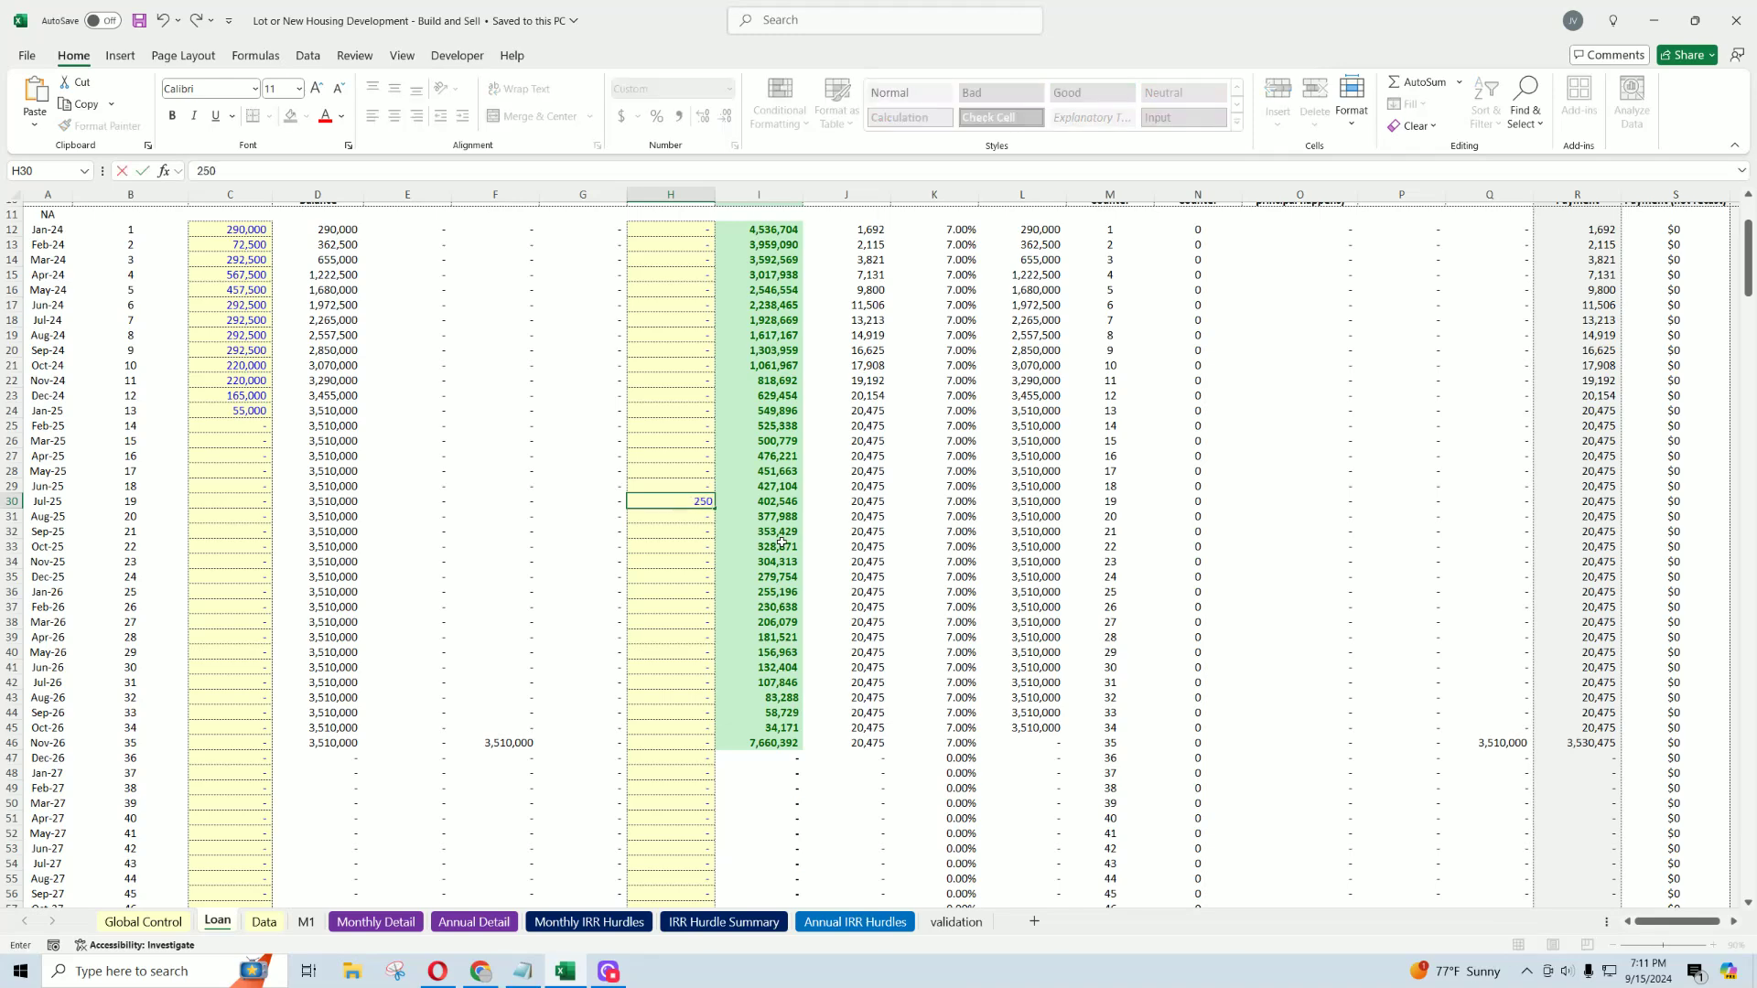
text(0,000)
key(Return)
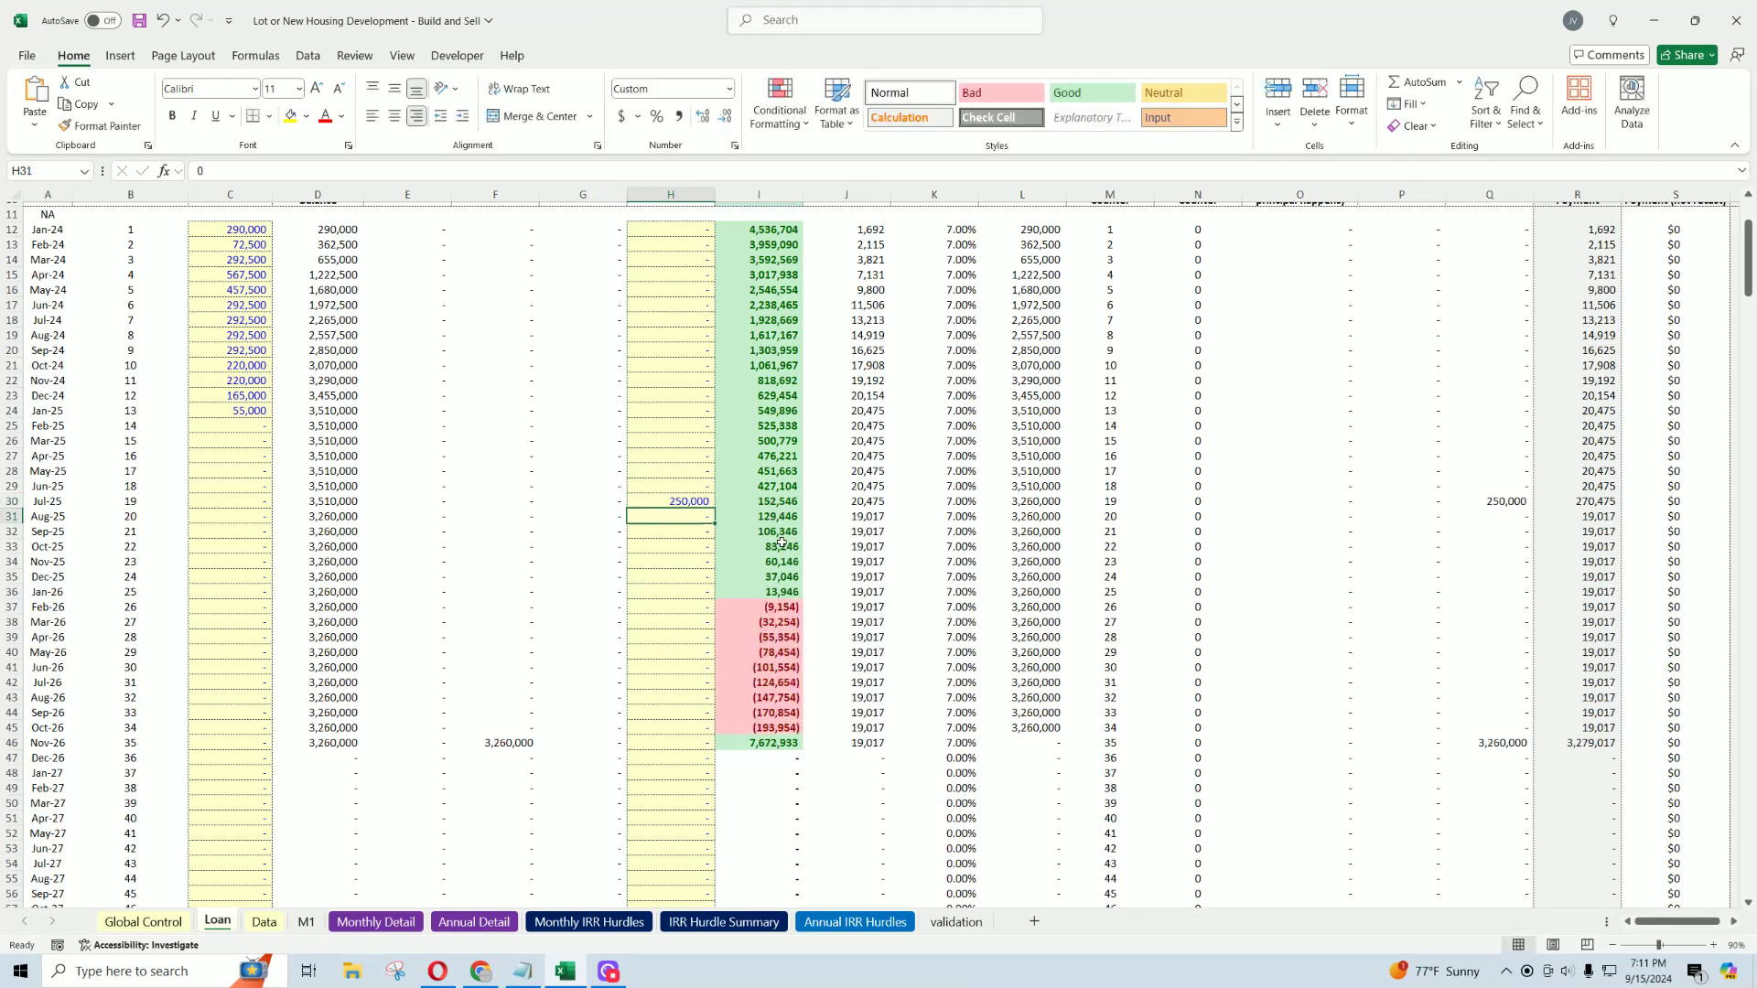
Step: Inspect the November 2026 Balloon Payment and undo the July 2025 extra principal entry
key(Up)
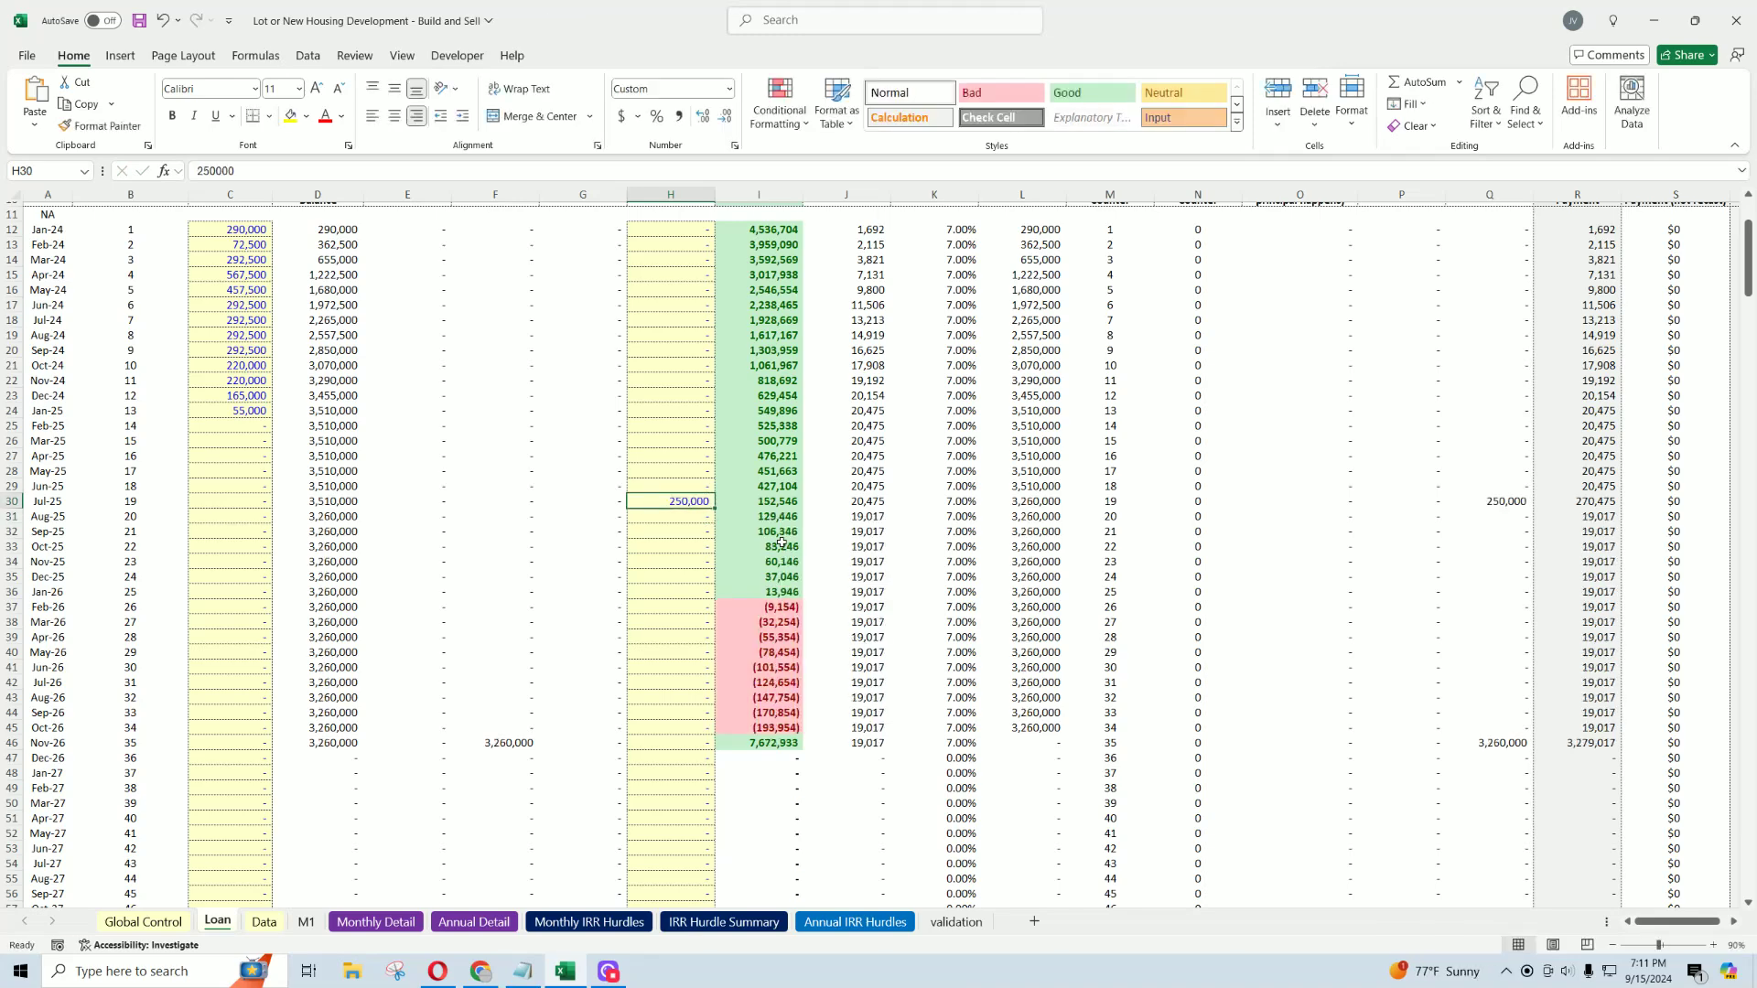
click(508, 742)
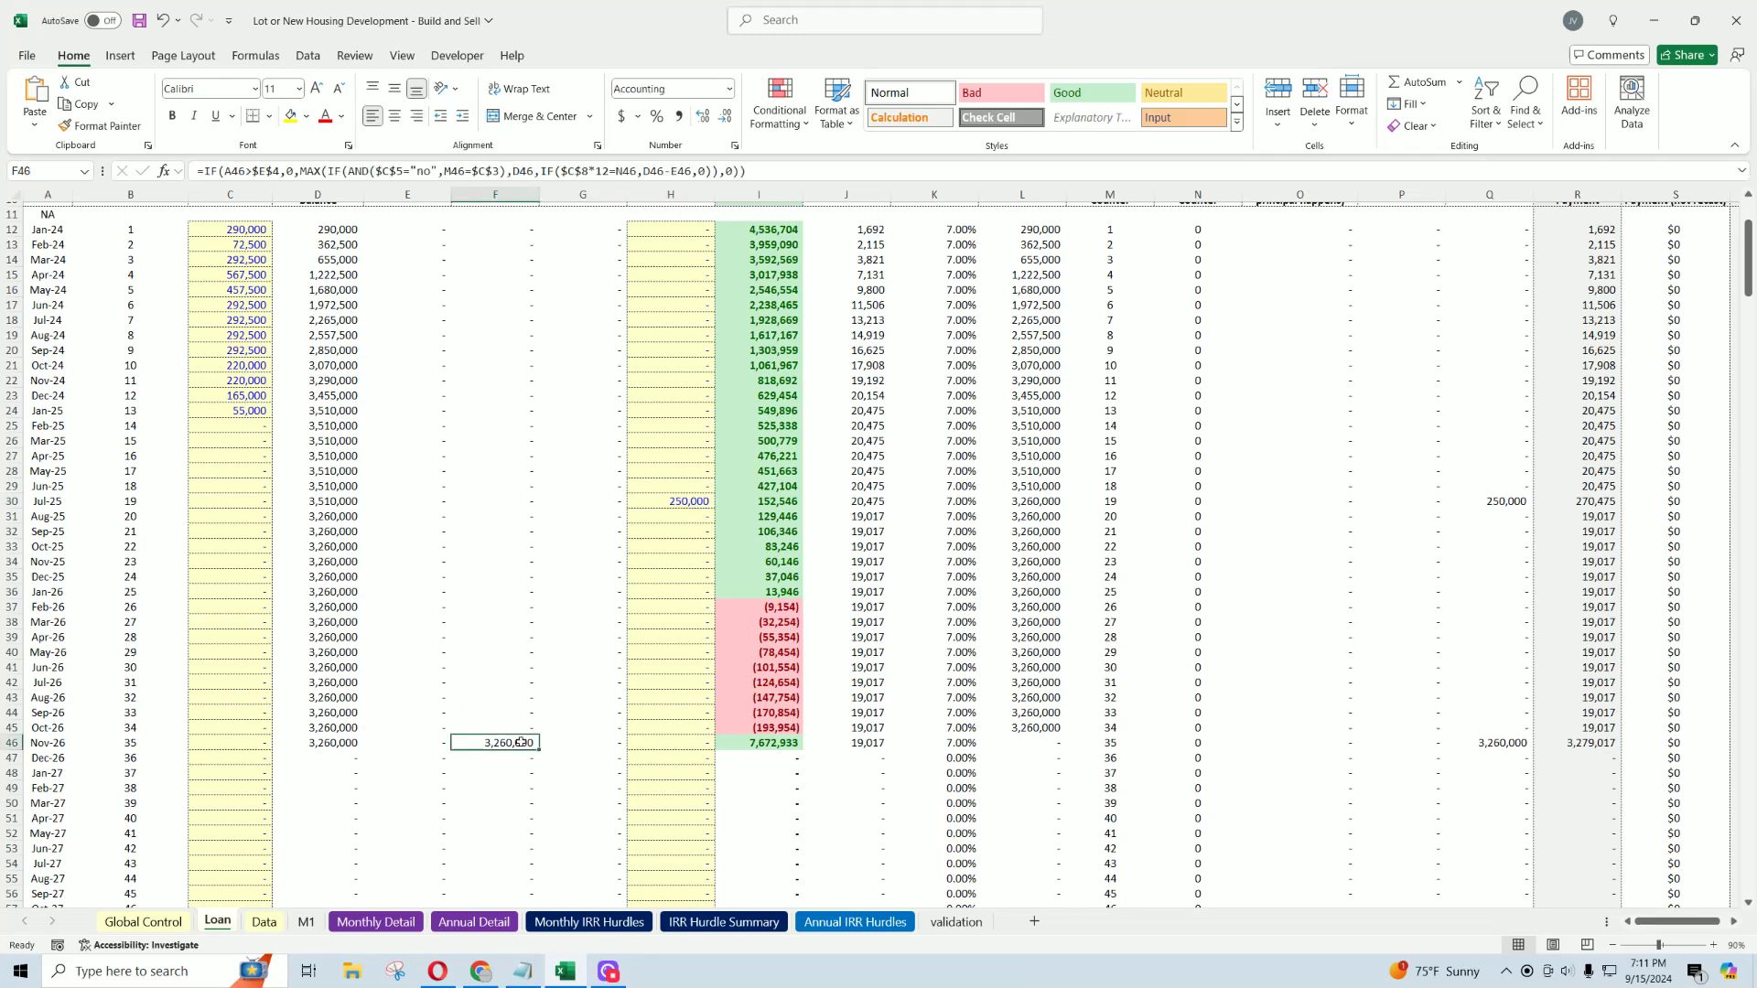
click(162, 20)
click(687, 484)
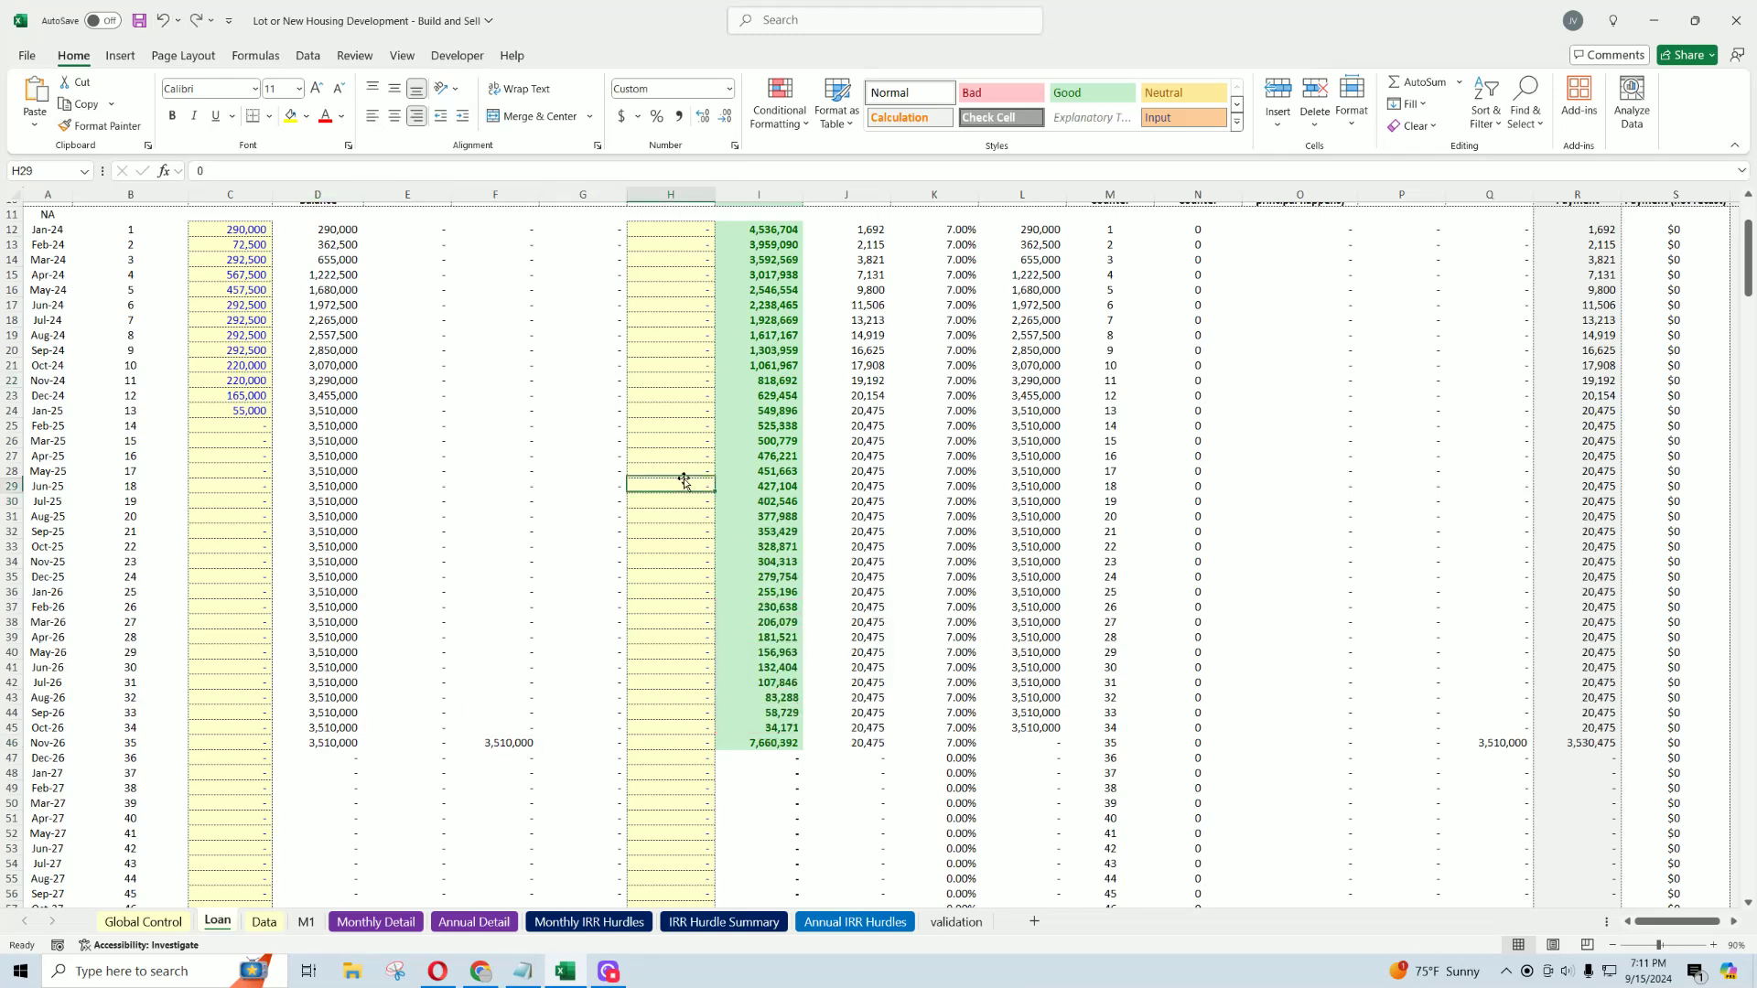
Step: Enter an Extra Principal payment of 3,510,000 for March 2026 on the Loan sheet
click(696, 628)
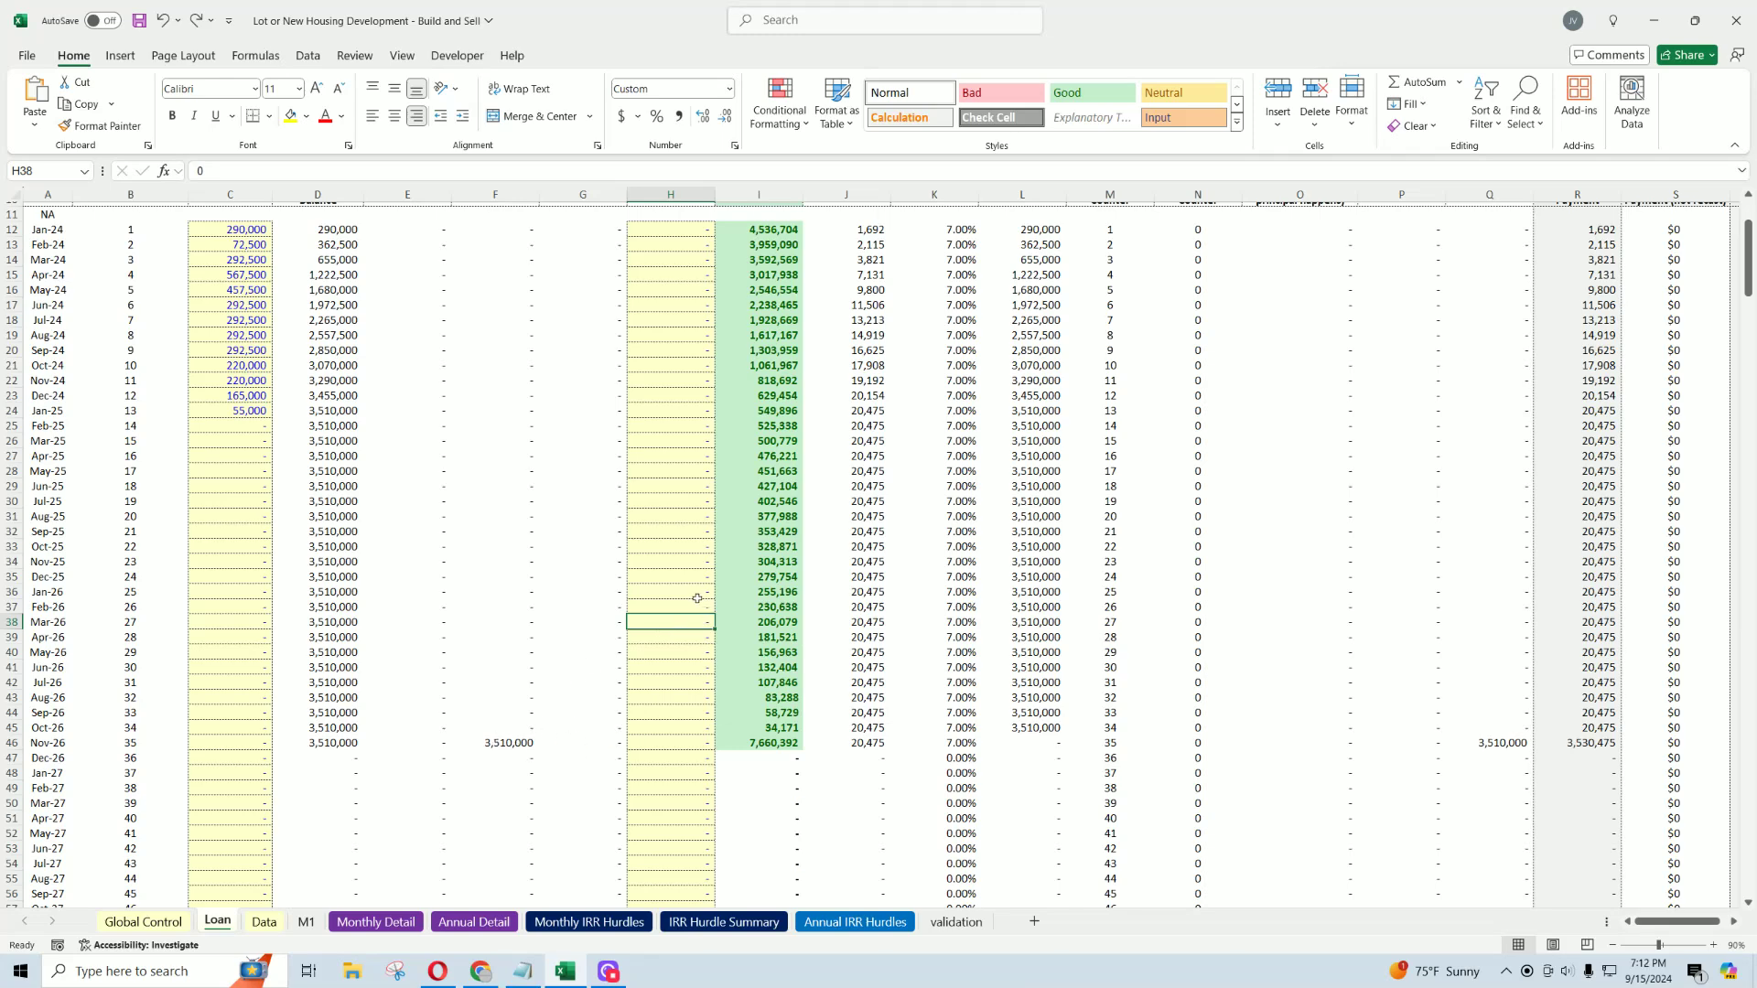
text(351000)
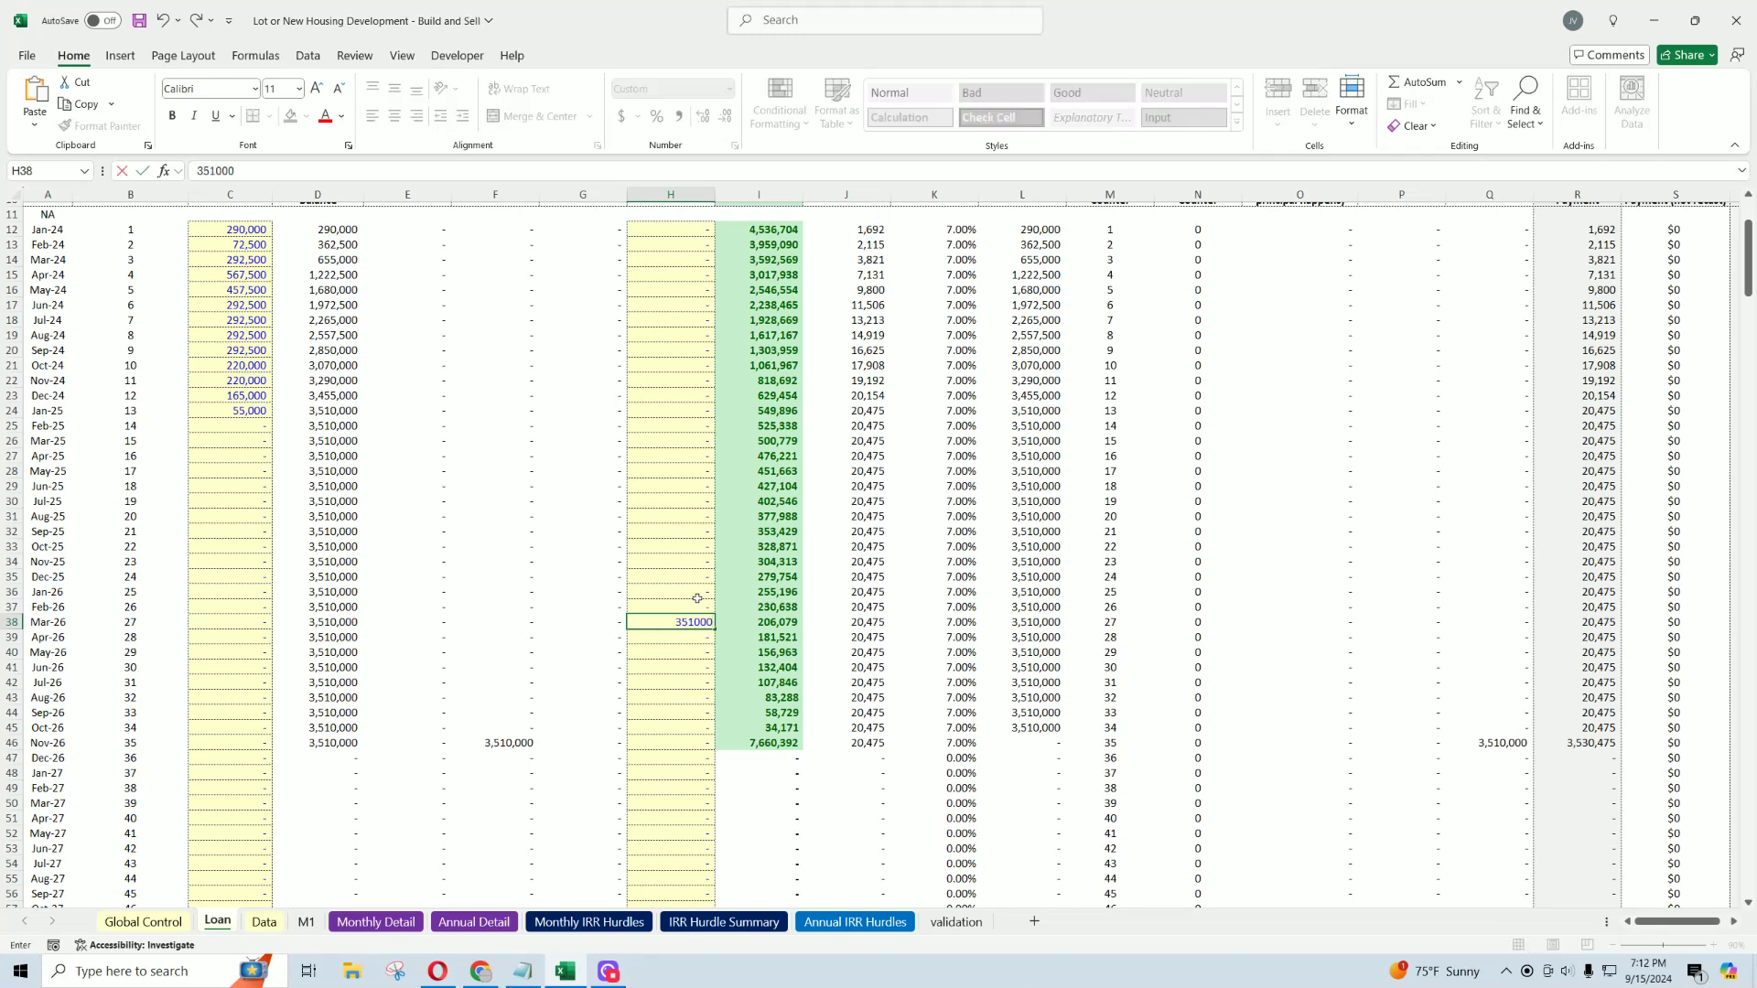
key(Return)
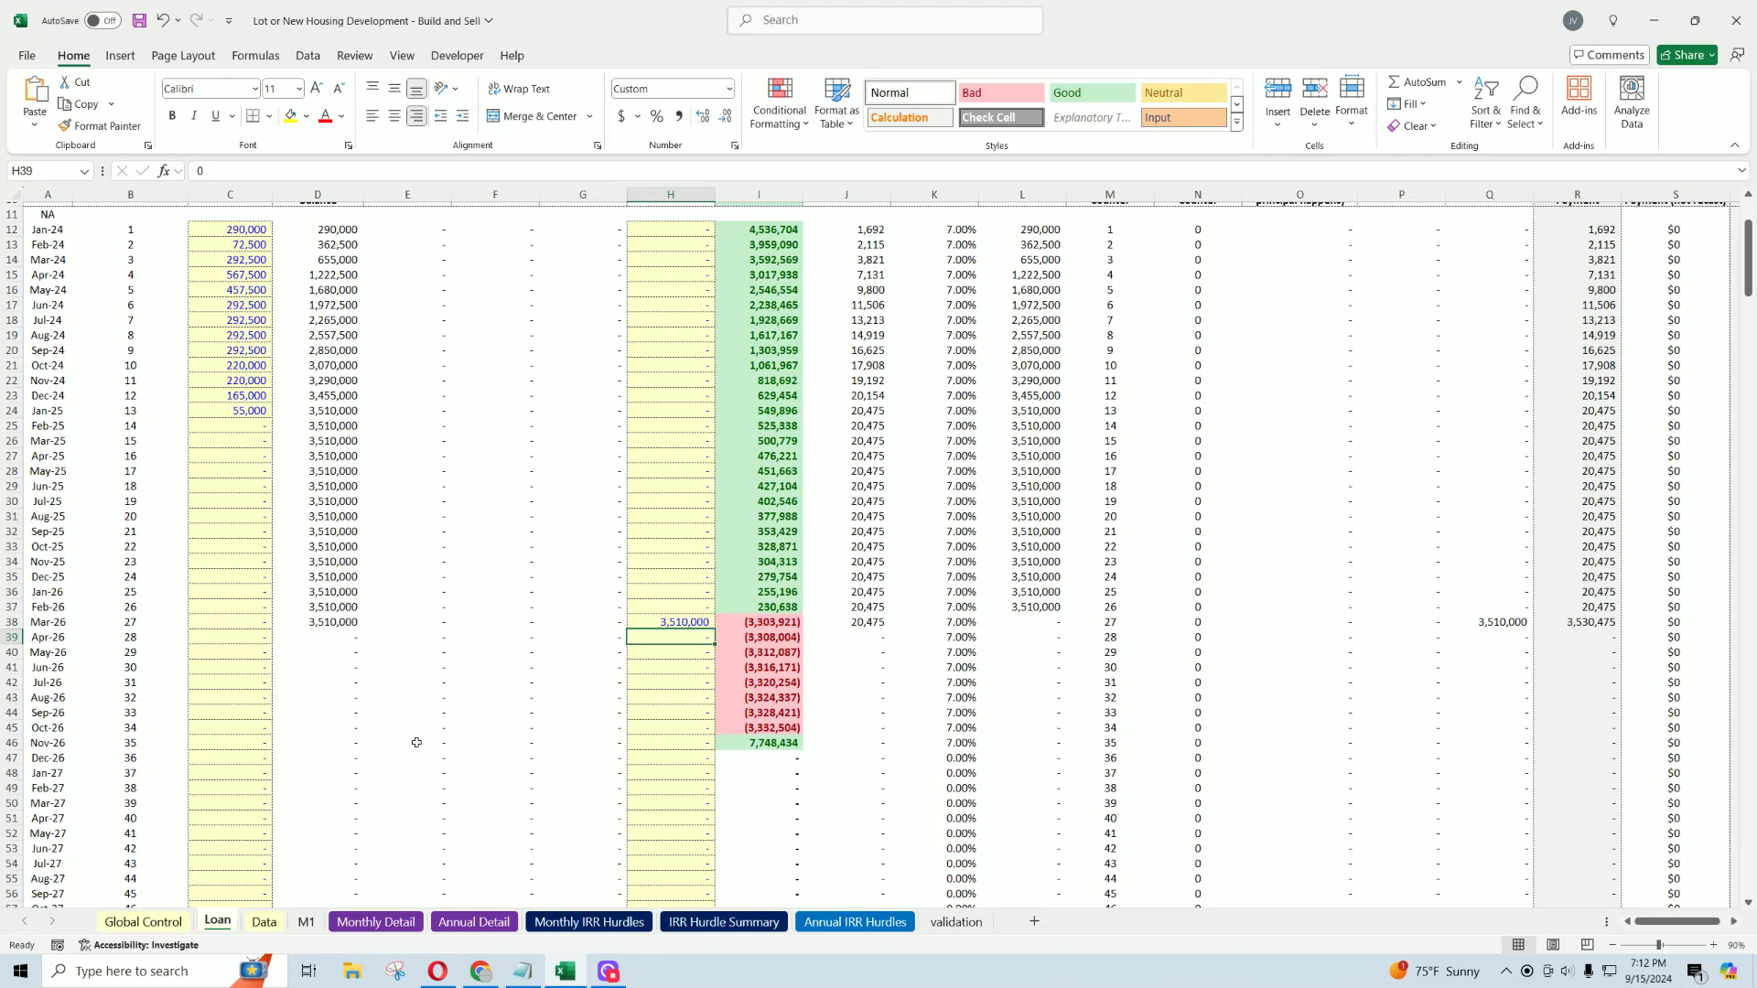
click(685, 623)
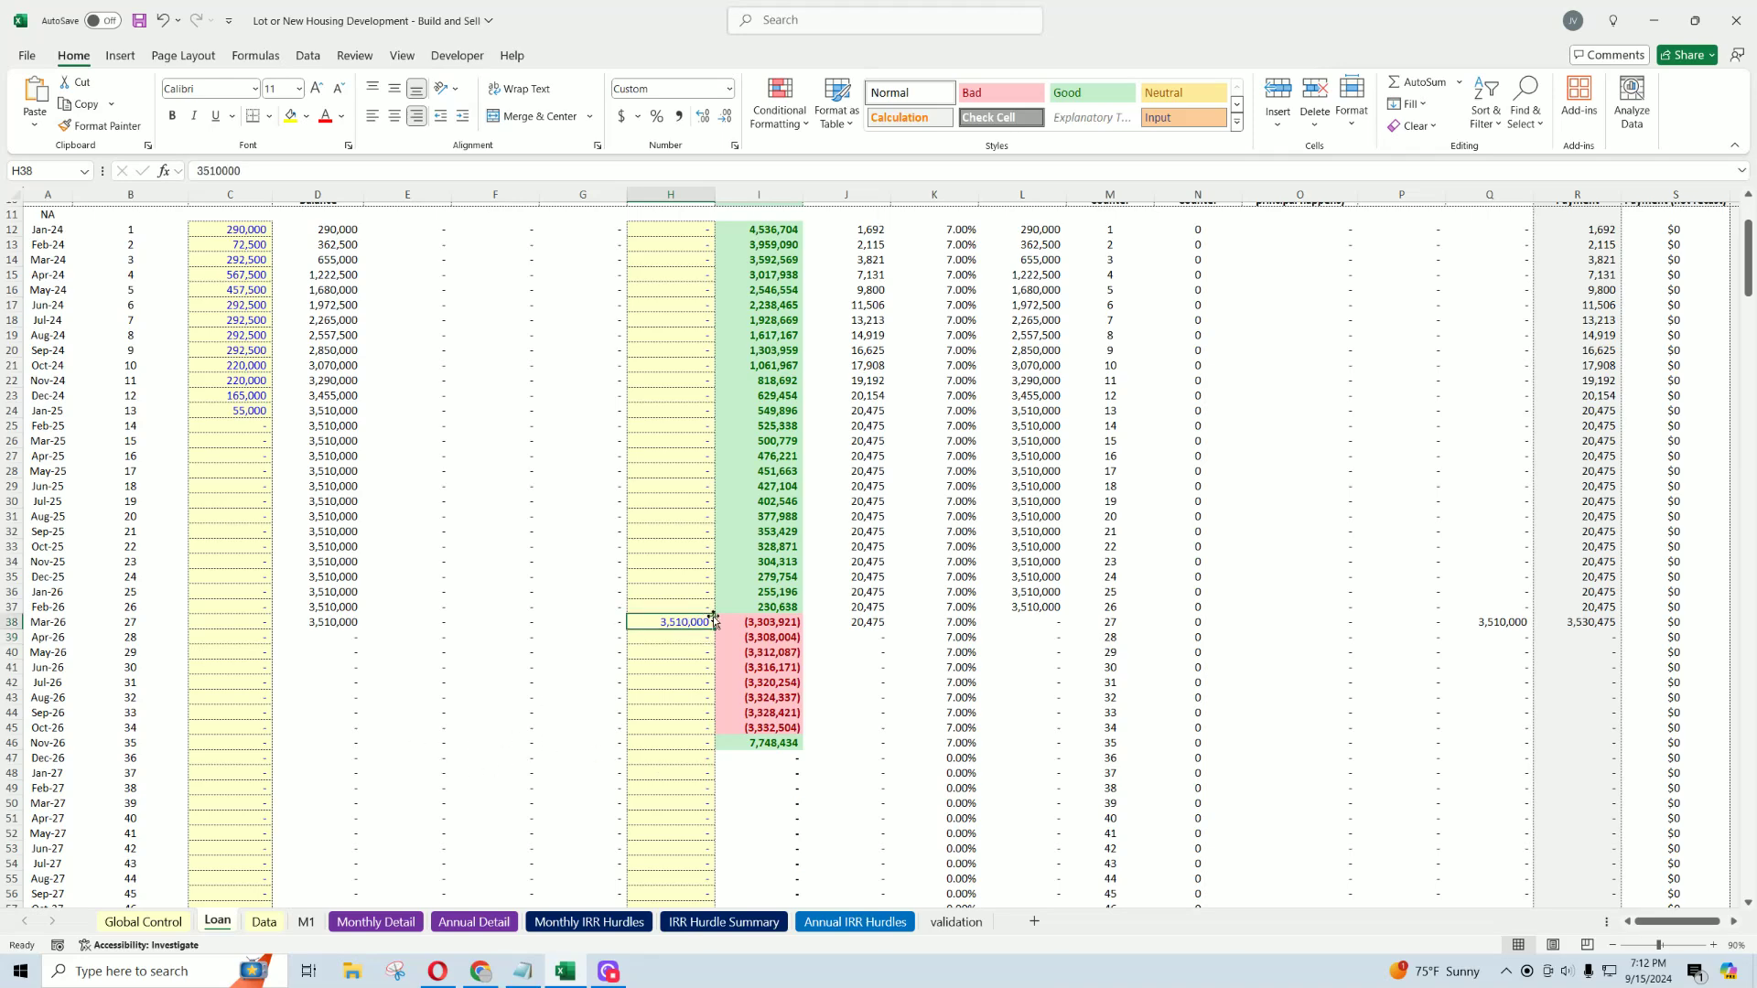
Step: Examine the Bank Balance column by model month, including its January 2024 and March 2026 formulas
scroll(707, 506, up, 4)
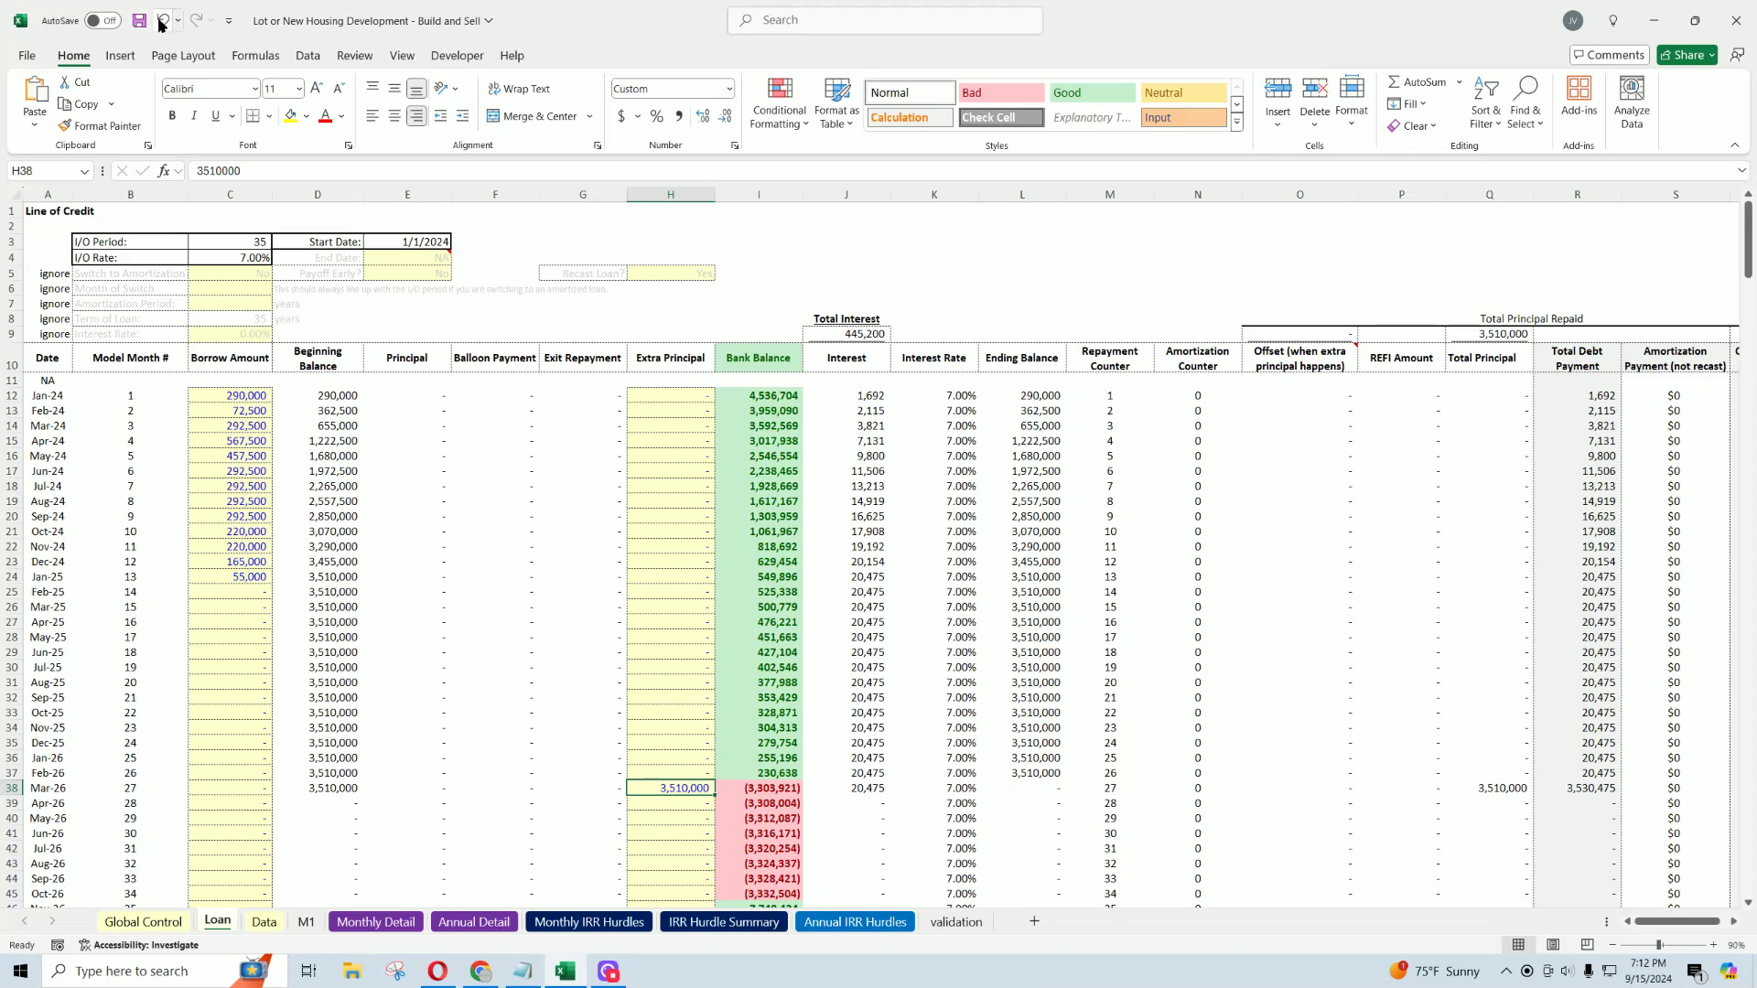
drag(759, 395, 752, 837)
click(770, 396)
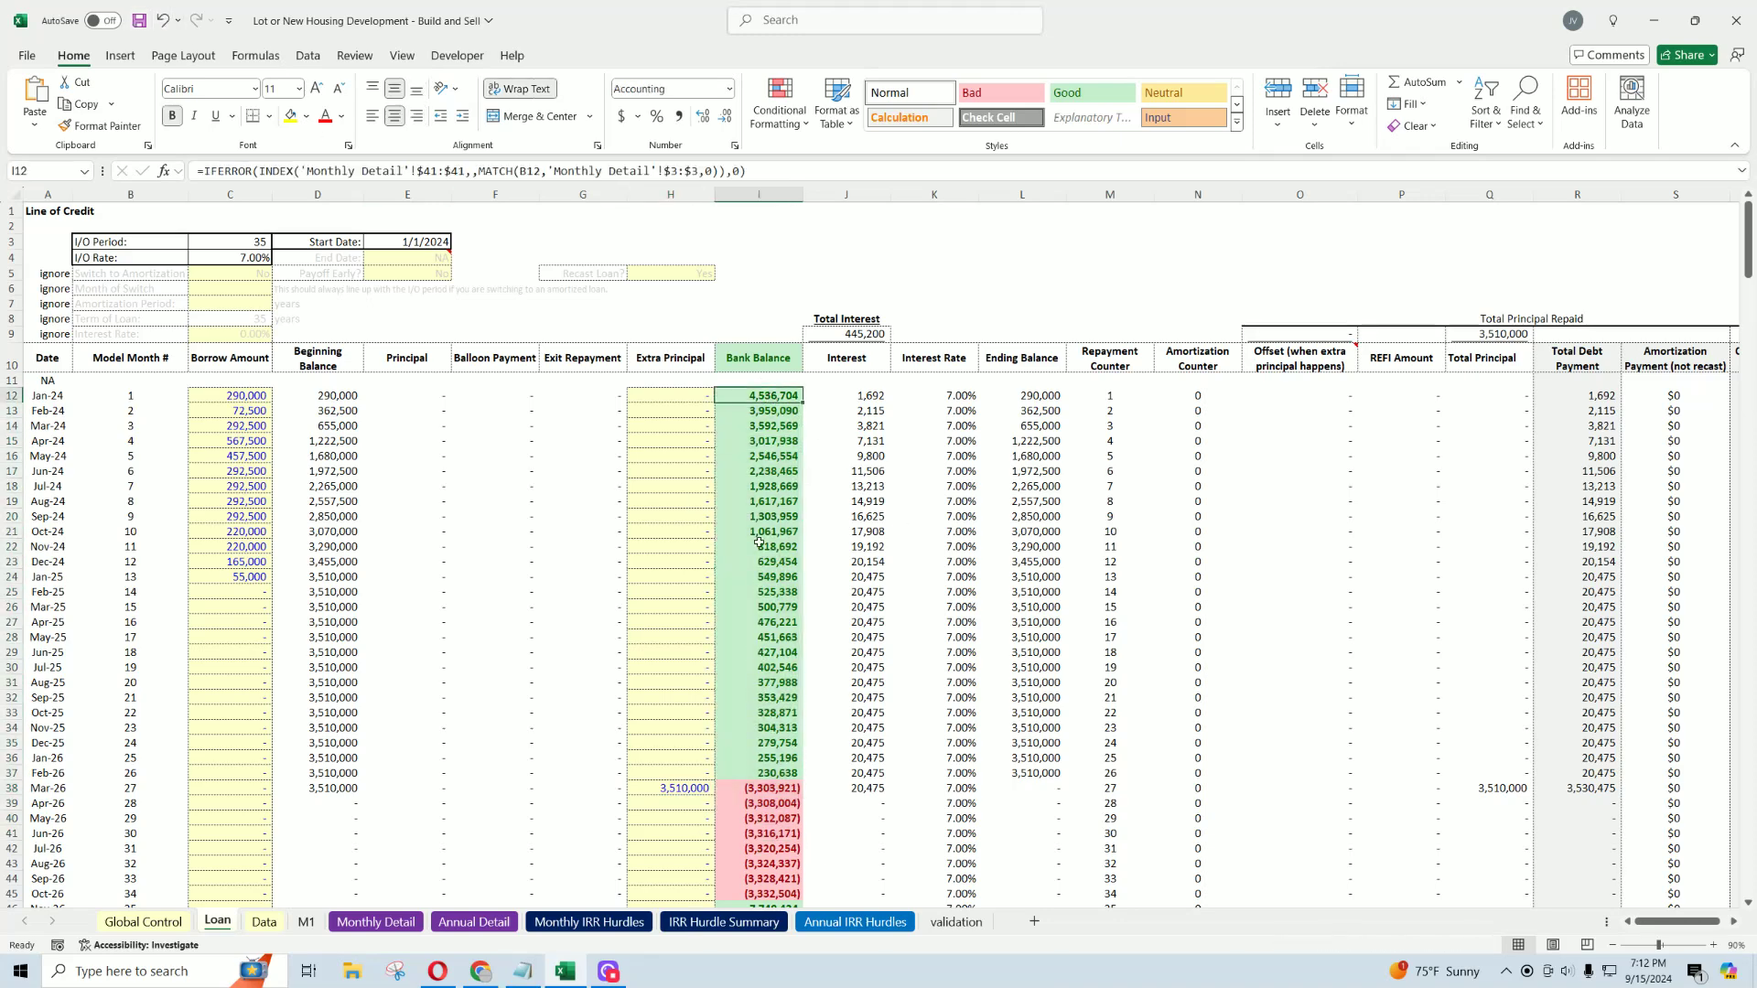
drag(133, 394, 106, 607)
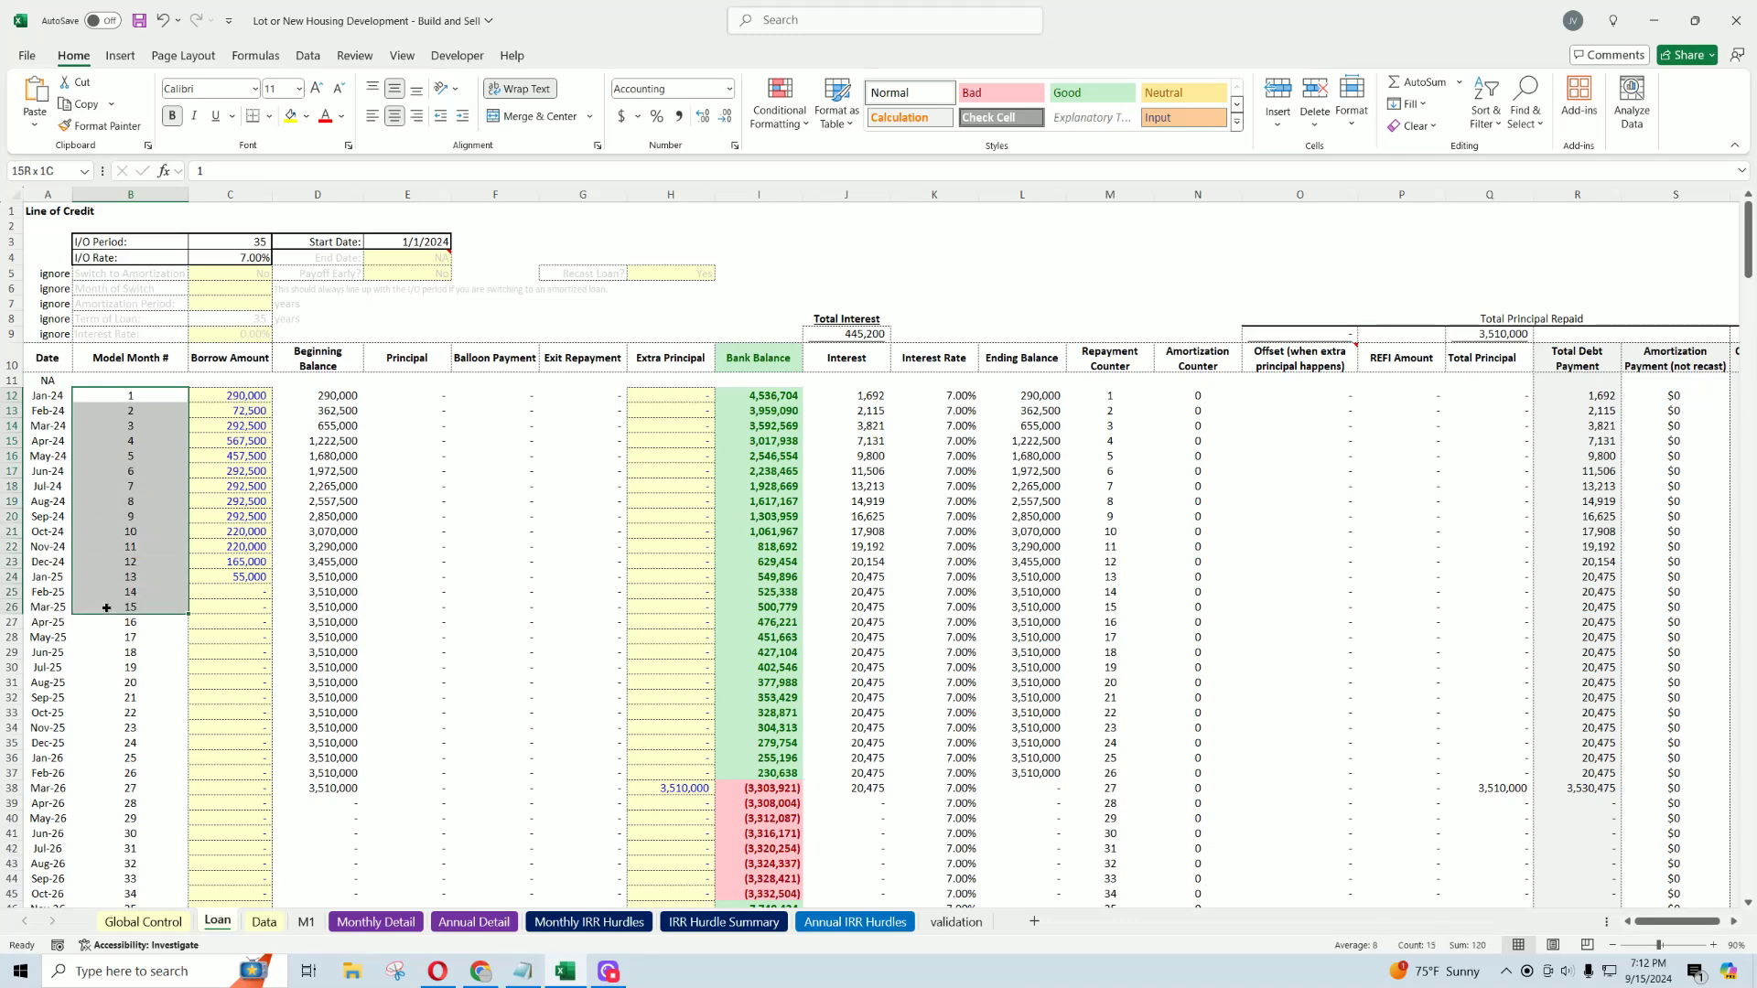
click(776, 789)
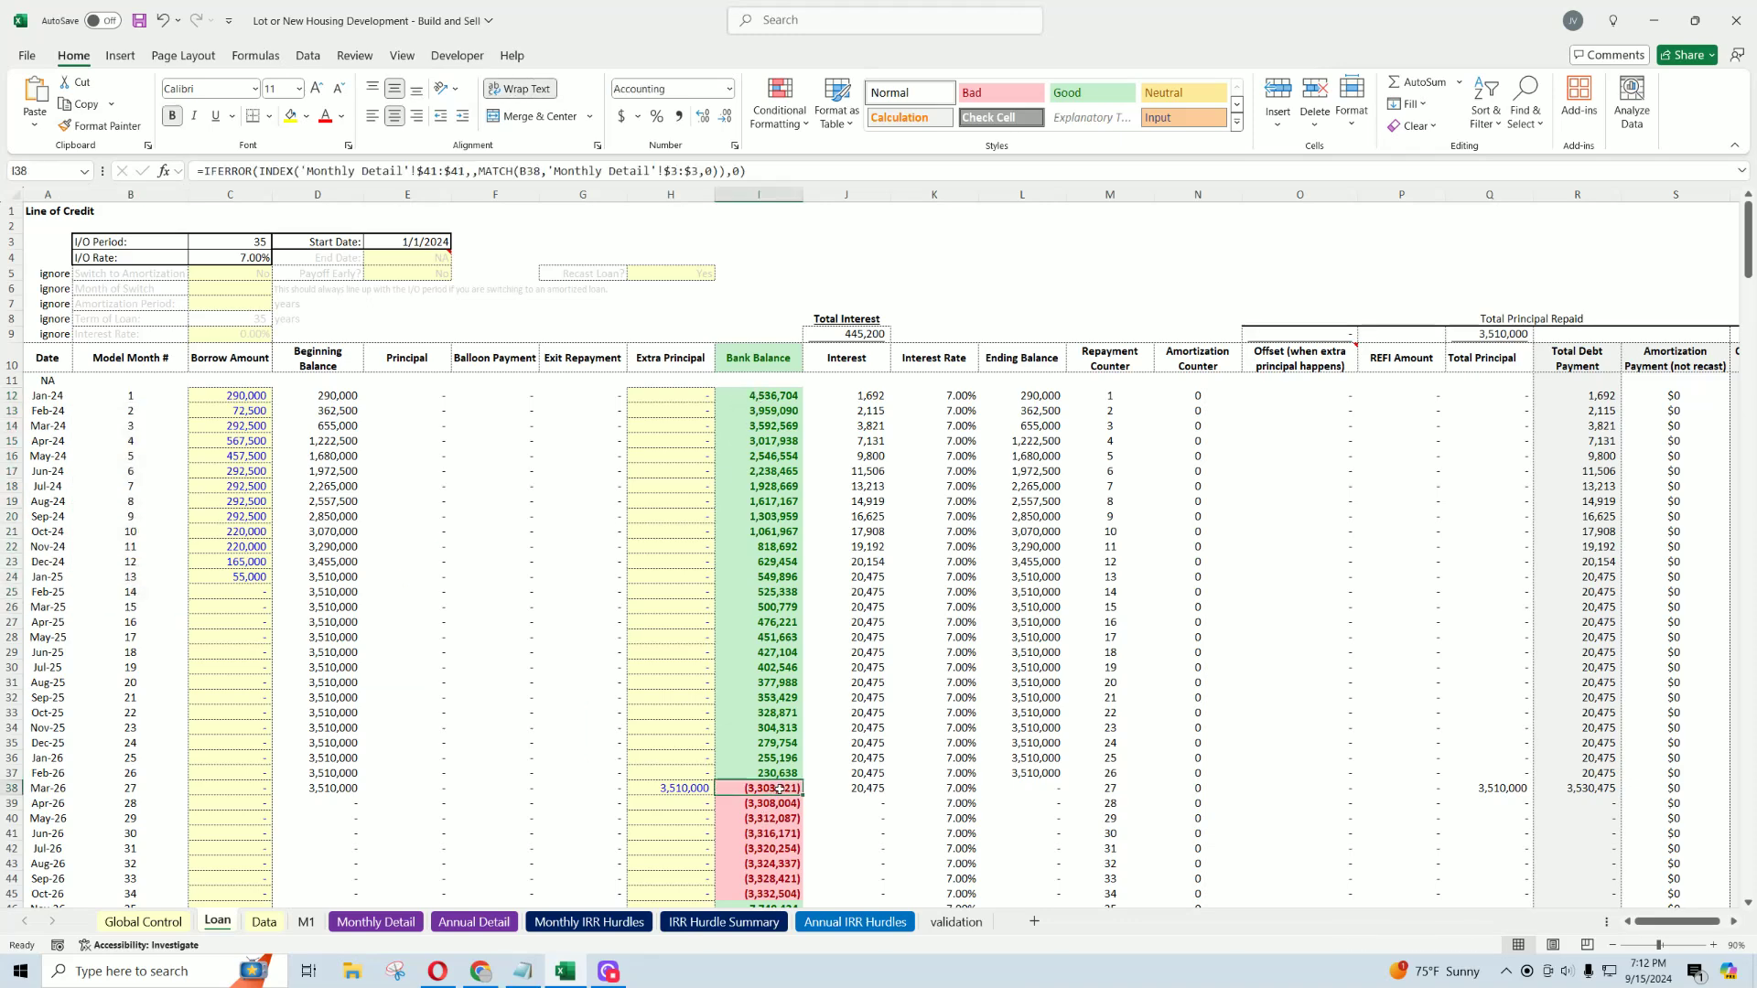
scroll(803, 658, down, 3)
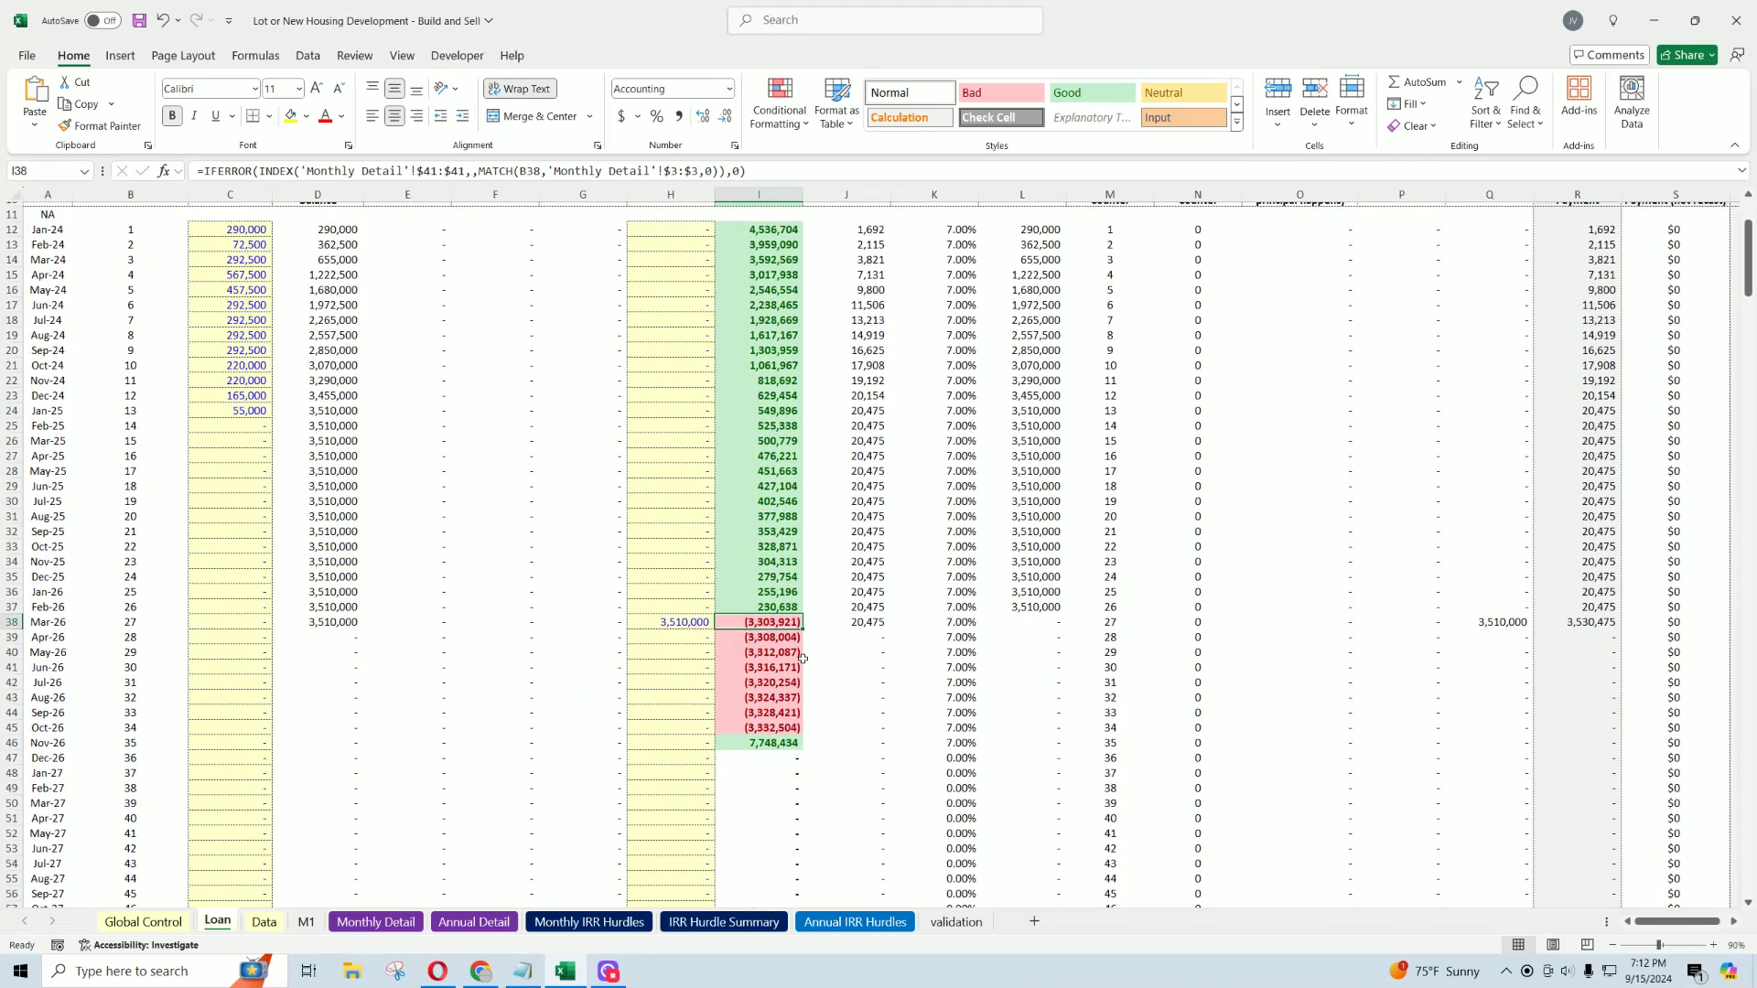
Step: Set the March 2026 Extra Principal back to 0
click(705, 626)
text(0)
key(Return)
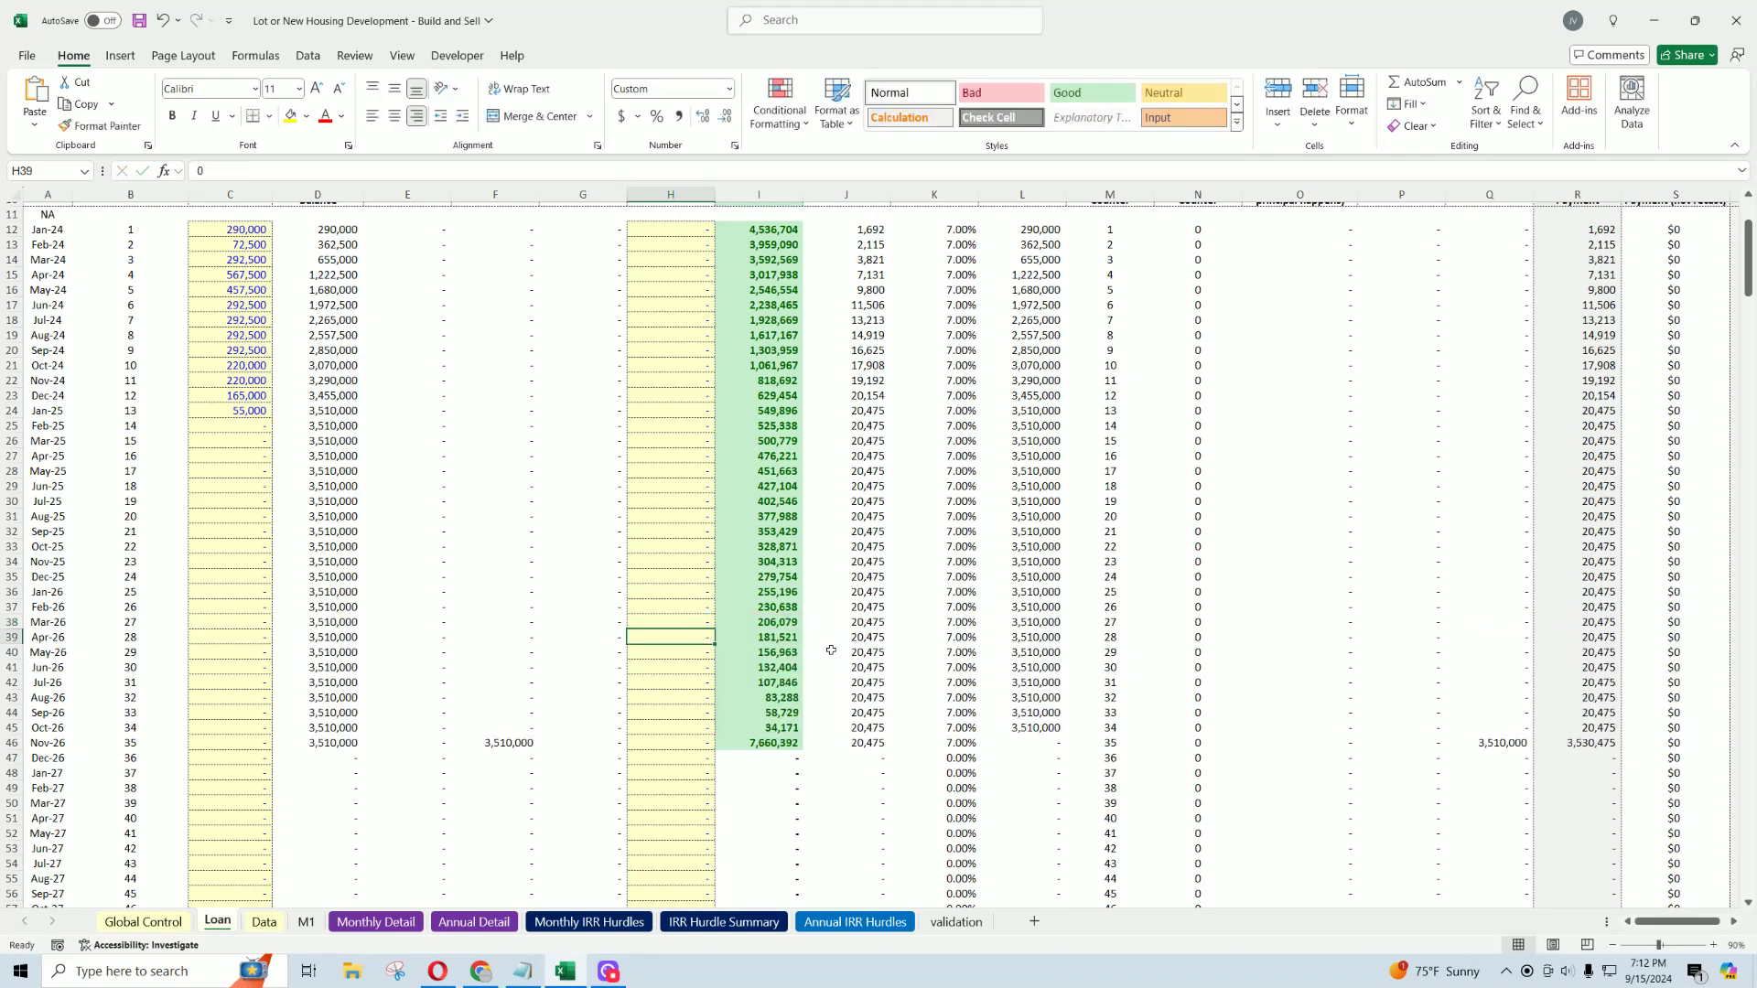
Step: Trace the November 2026 bank balance and its model month from the Loan sheet to the distribution rows on Monthly Detail
click(768, 742)
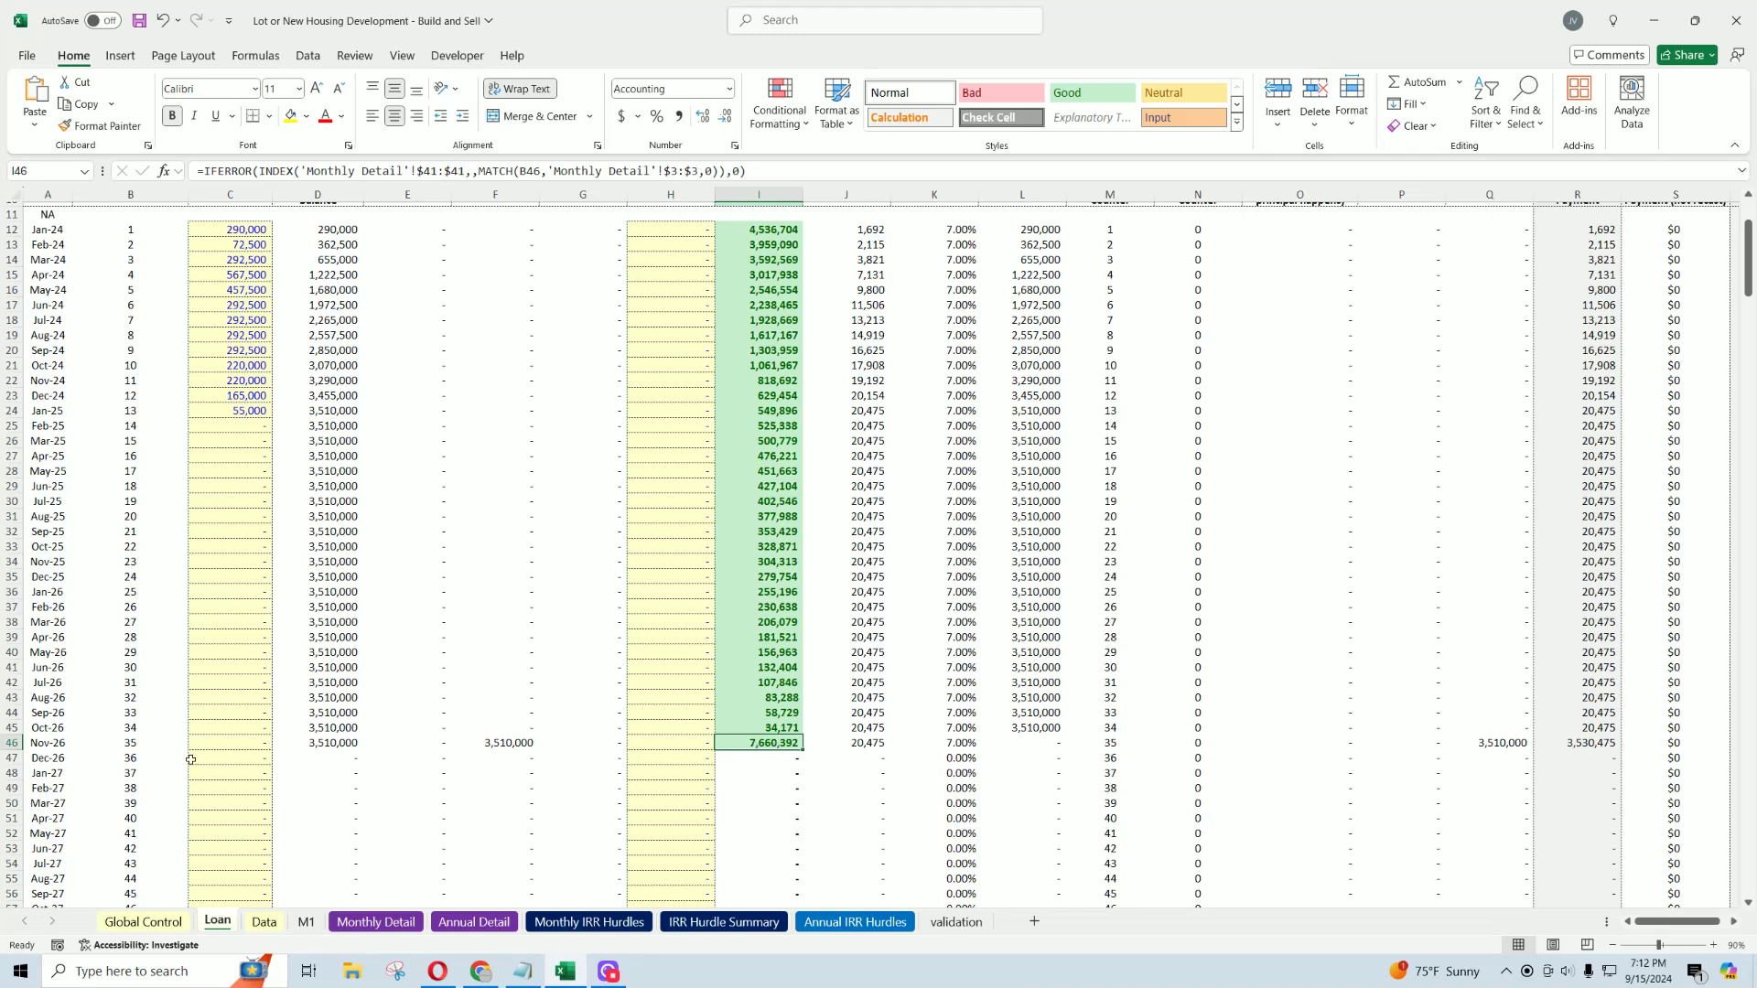
drag(138, 742, 46, 742)
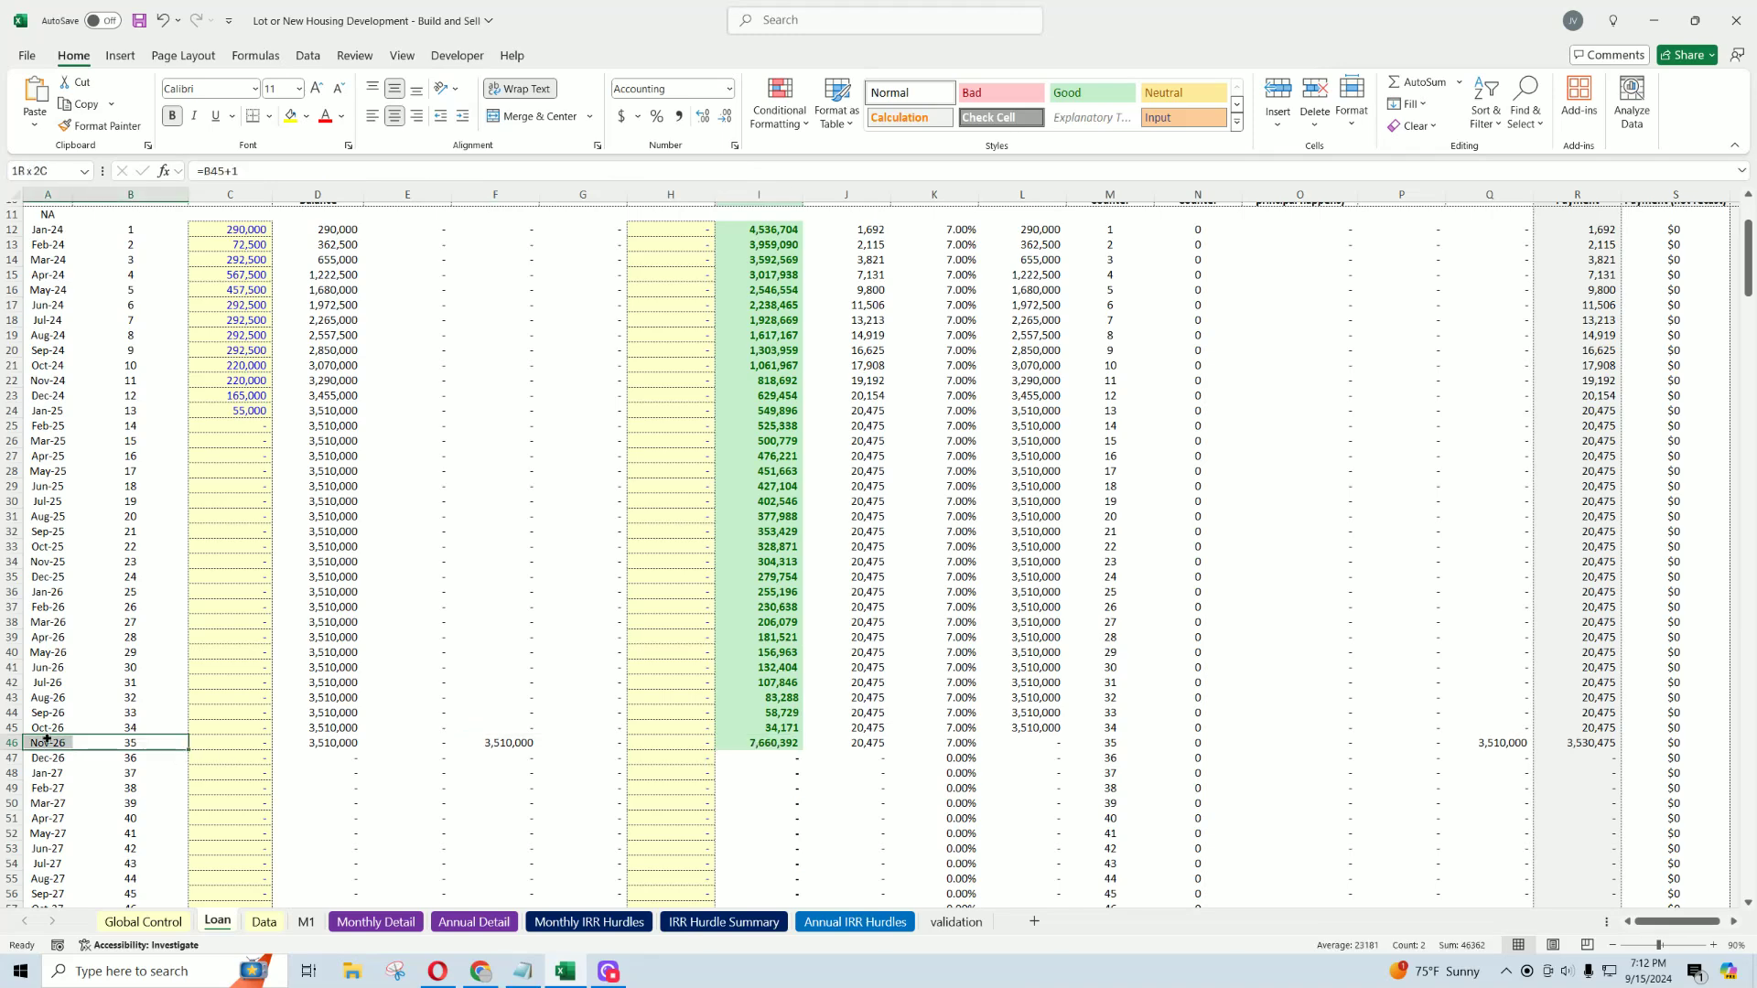
click(366, 922)
drag(1662, 923, 1682, 923)
scroll(1194, 709, down, 4)
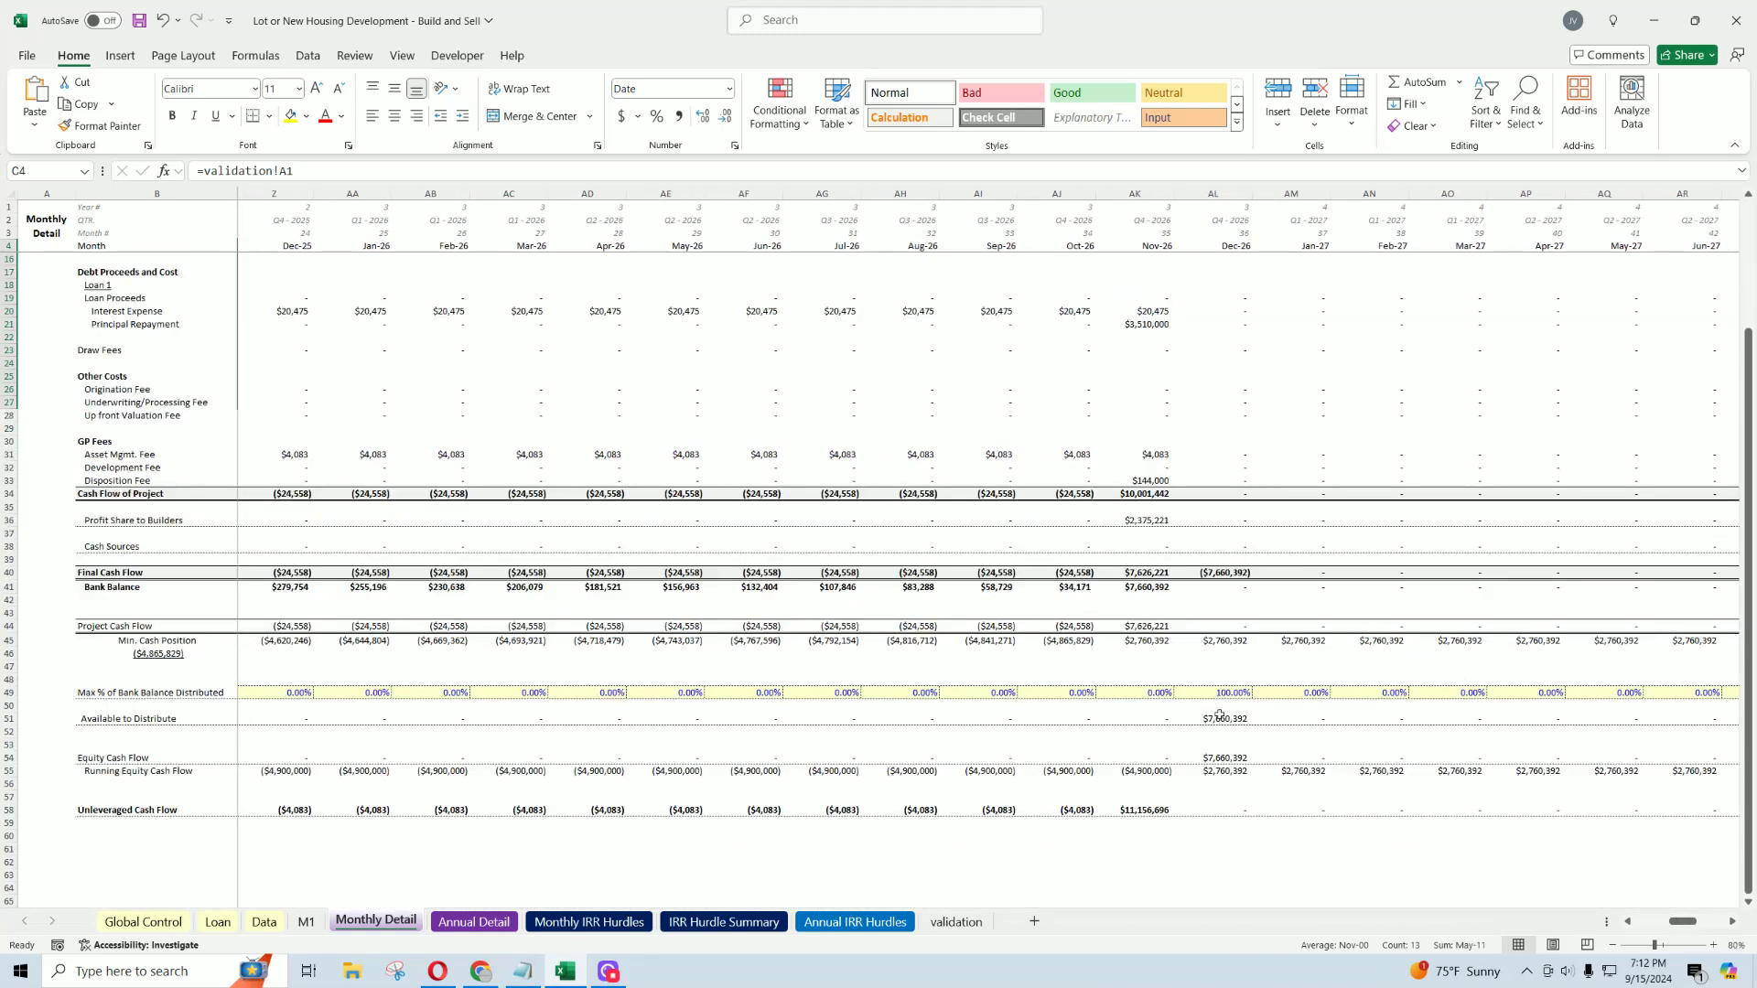
Step: Check how the December 2026 distribution percentage and the November bank balance feed Available to Distribute on Monthly Detail
click(1232, 692)
click(1228, 719)
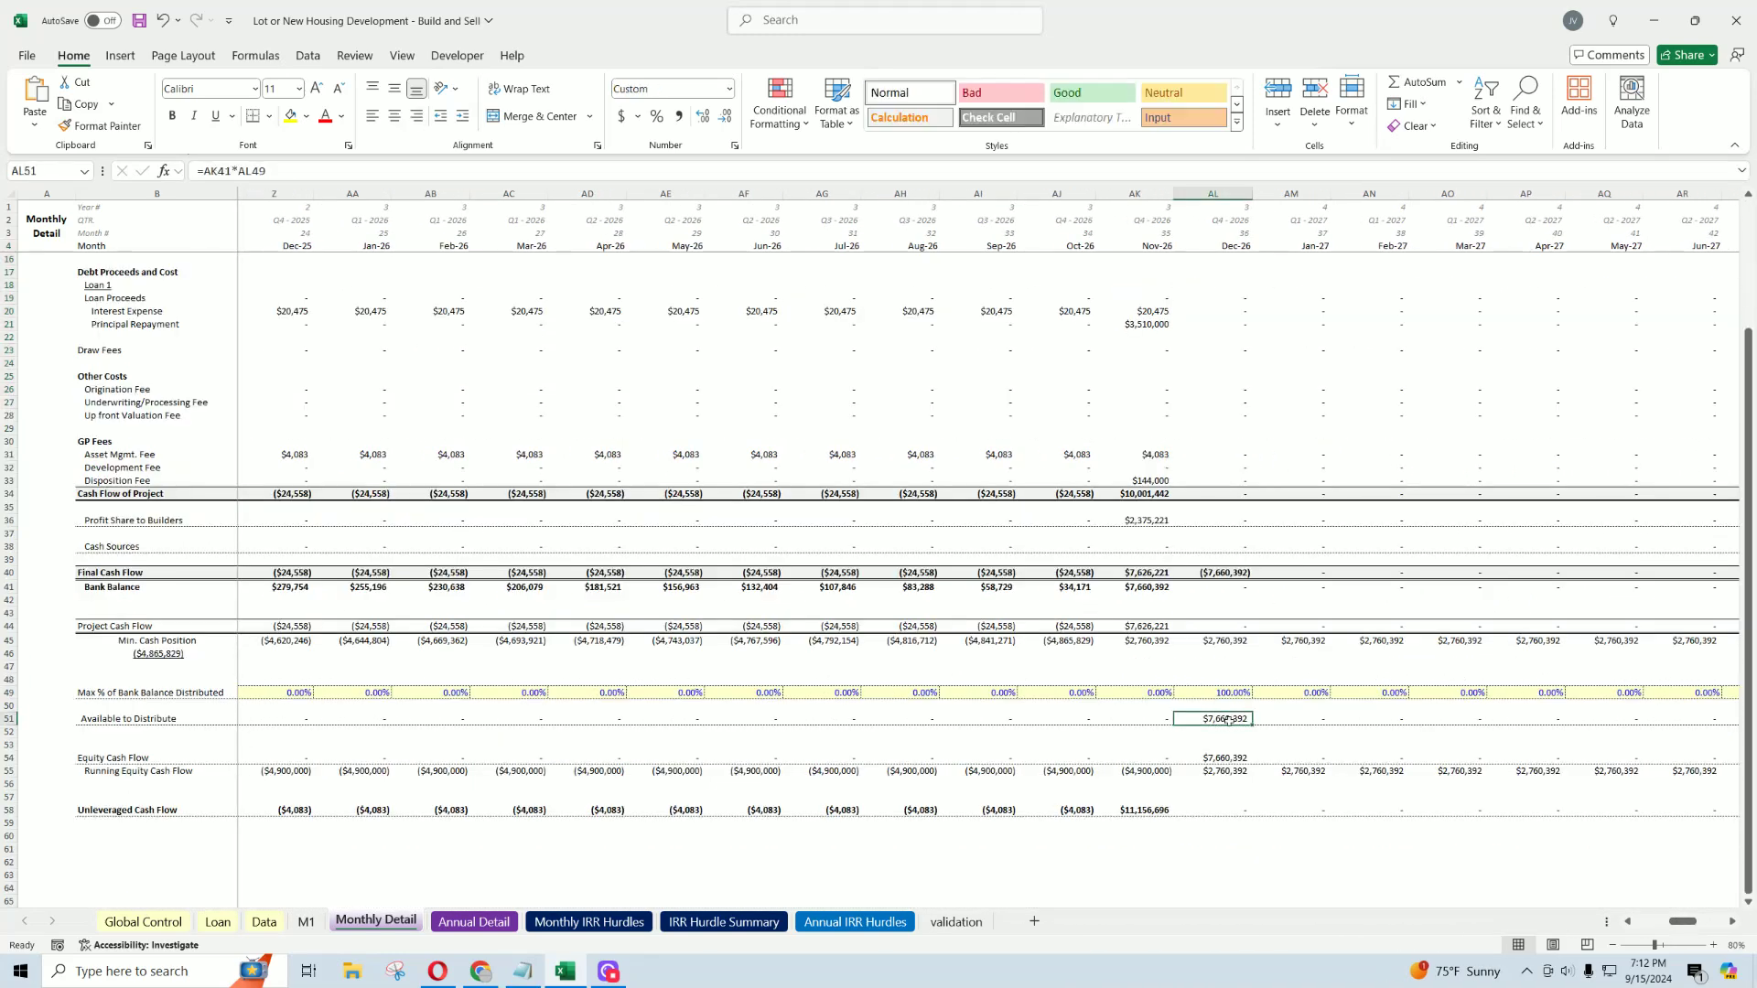
click(1159, 592)
click(1224, 588)
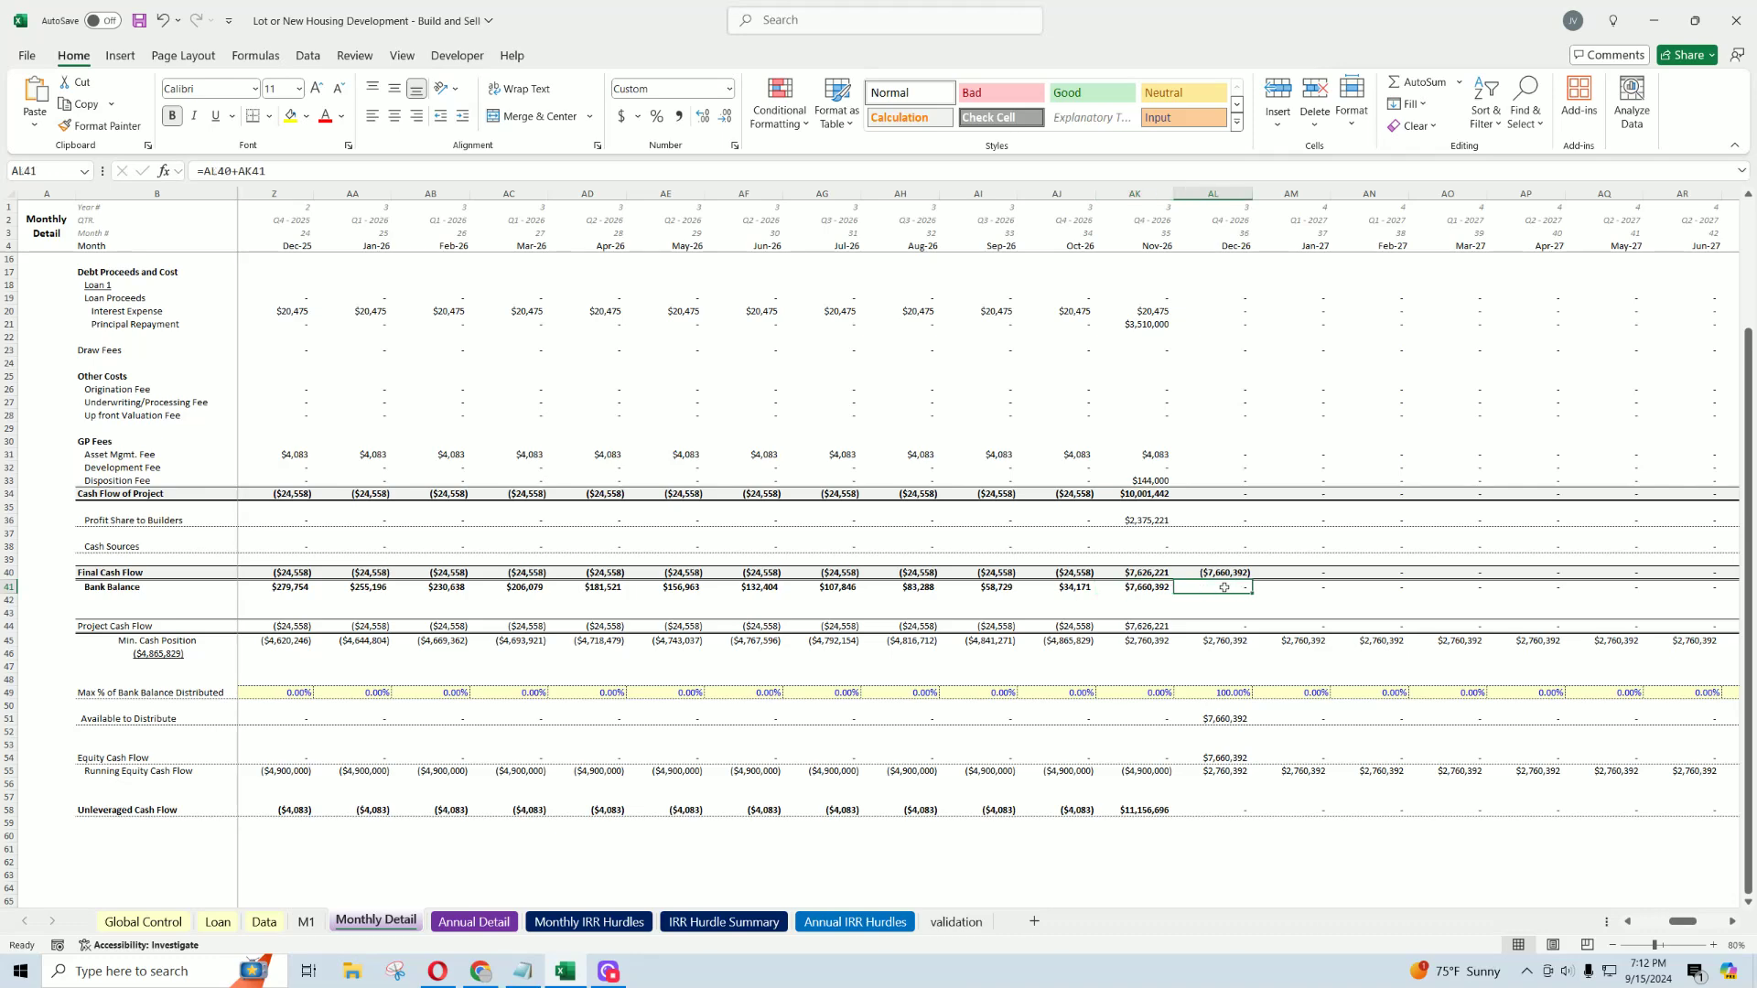
click(1222, 721)
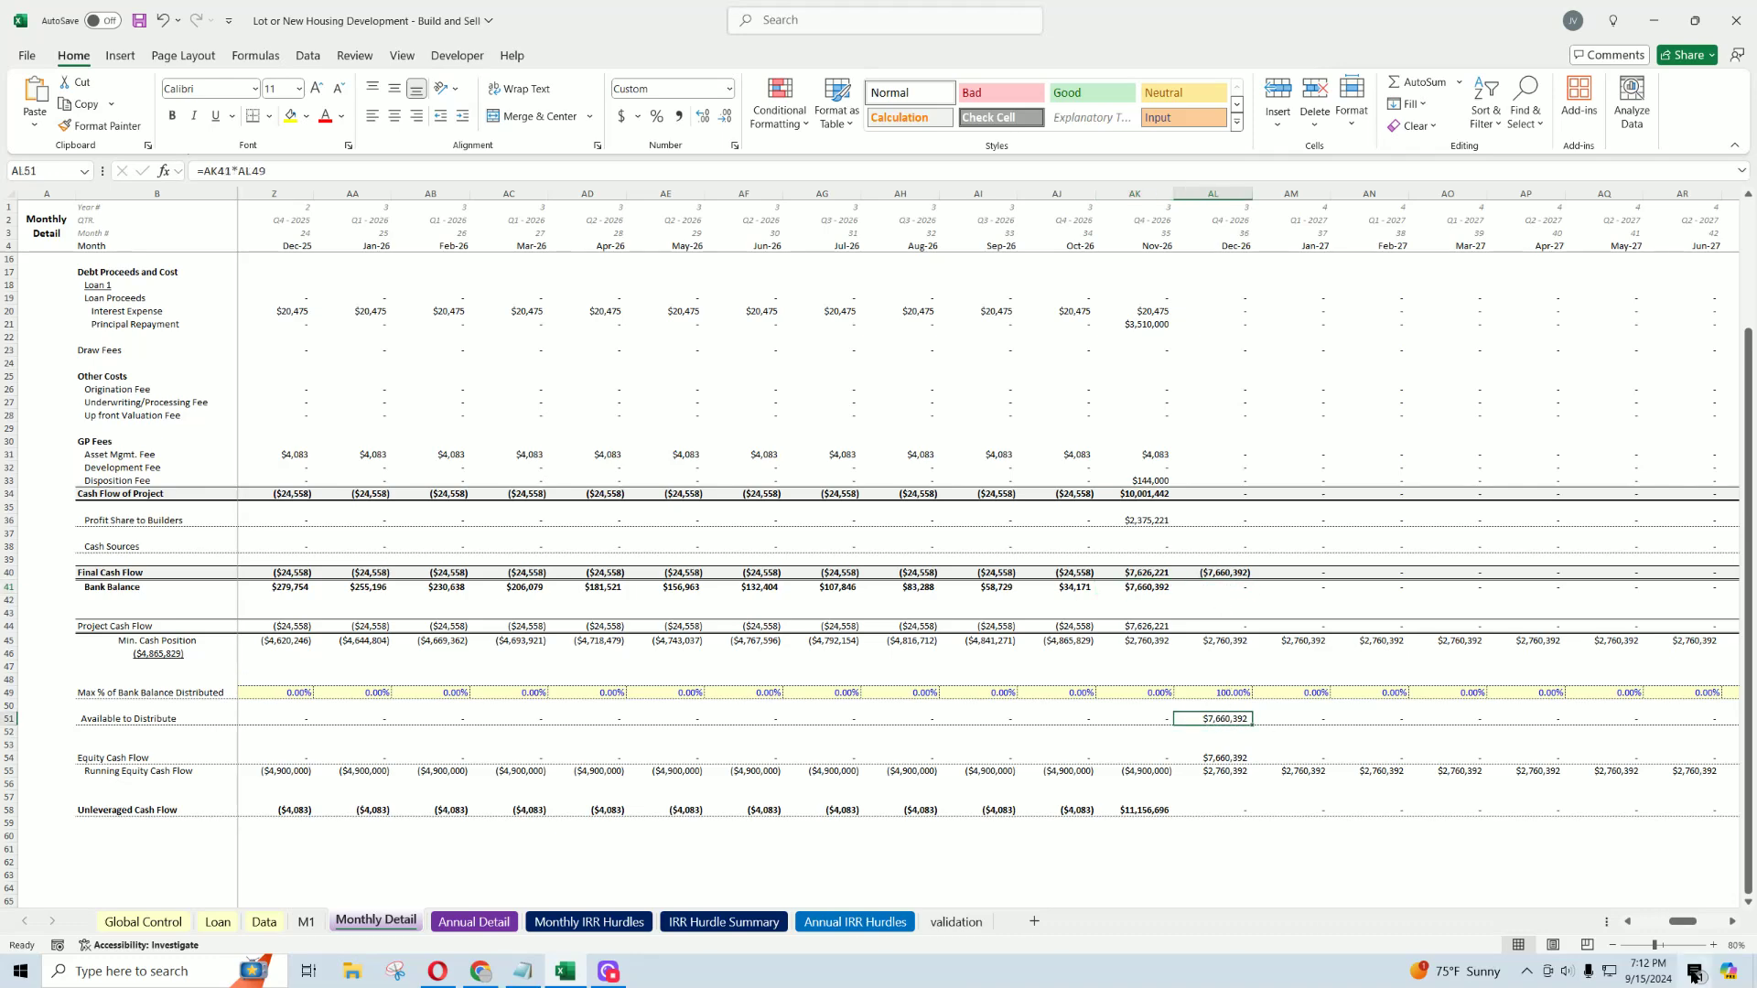
Step: Examine the Max % of Bank Balance Distributed row on Monthly Detail for the first quarter of 2024
drag(1681, 922, 1647, 922)
scroll(375, 819, up, 4)
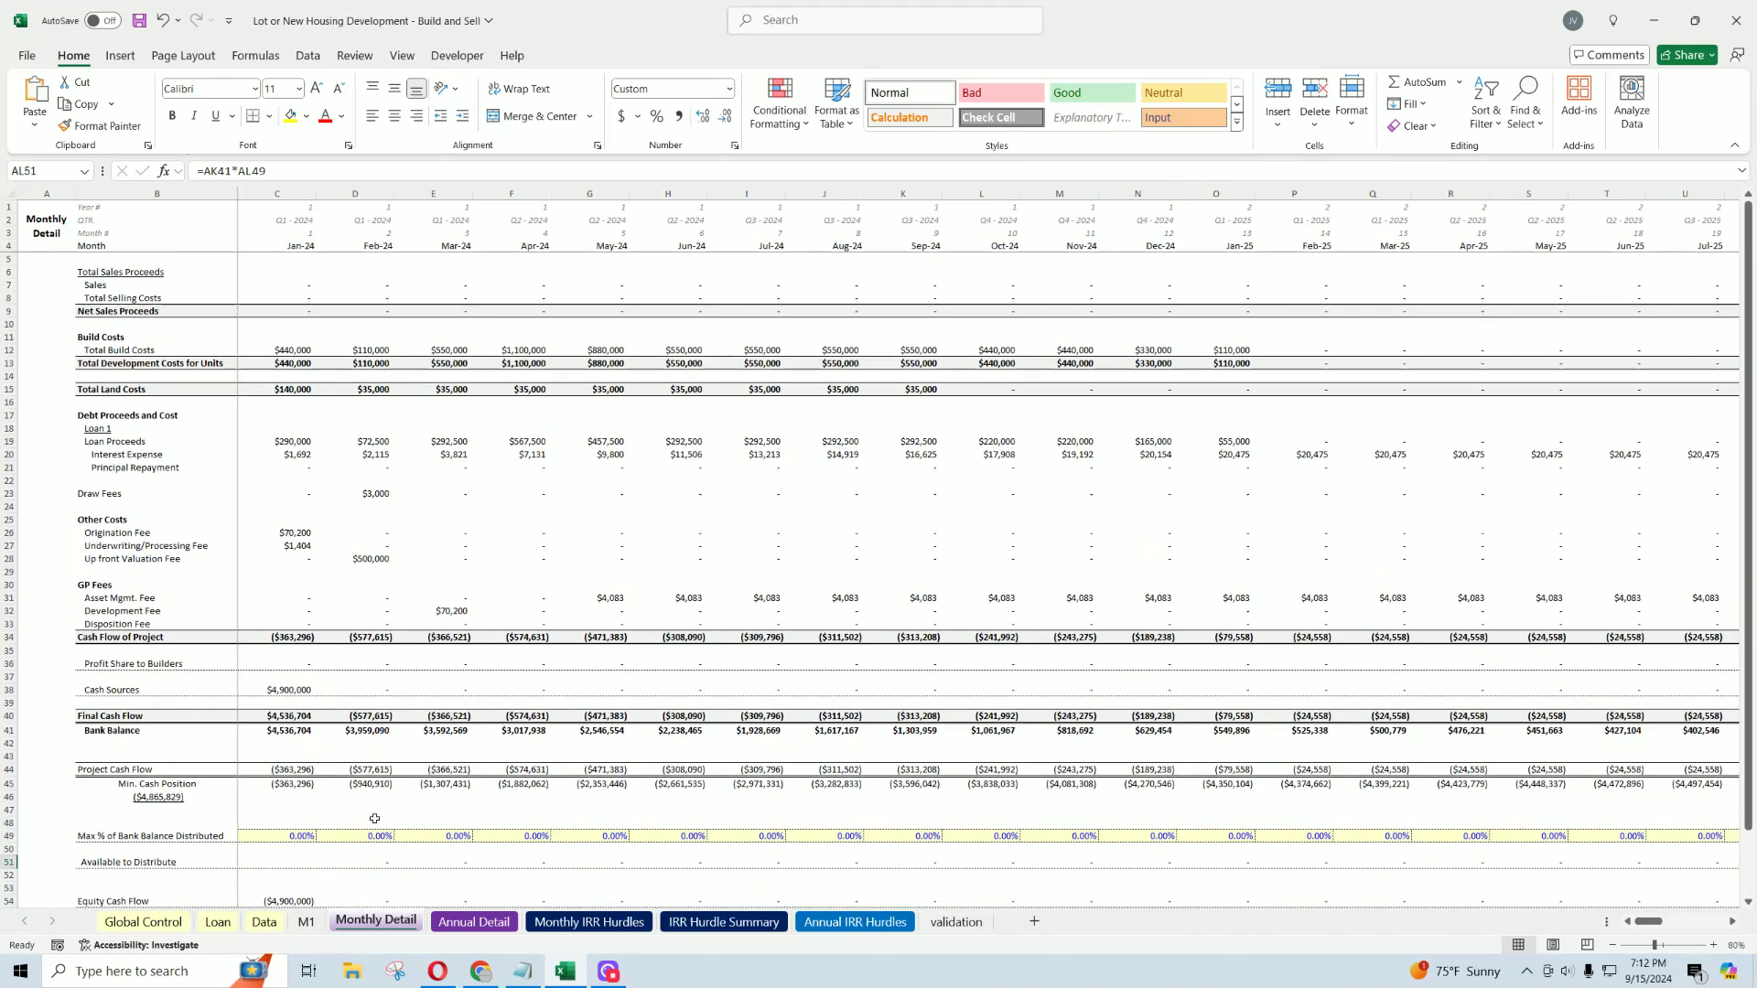
drag(275, 835, 433, 835)
Step: Review the monthly Borrow Amount inputs on the Loan sheet from January 2024 onward
click(220, 923)
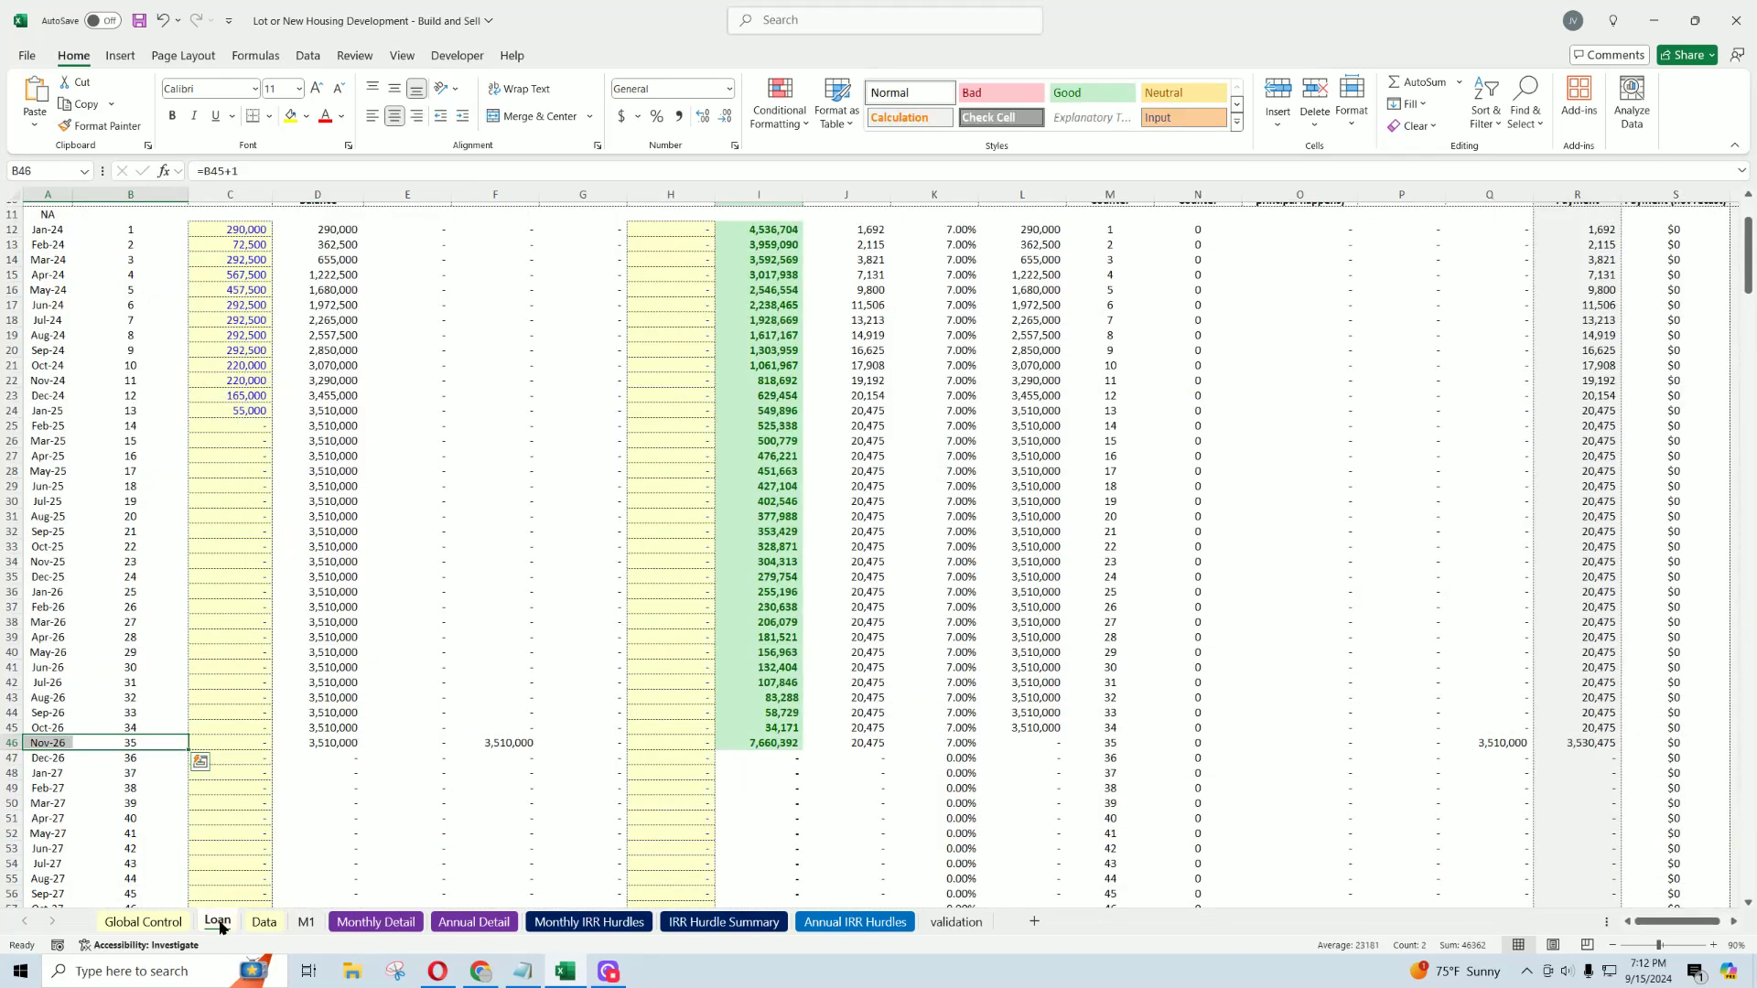
click(337, 621)
scroll(337, 622, up, 4)
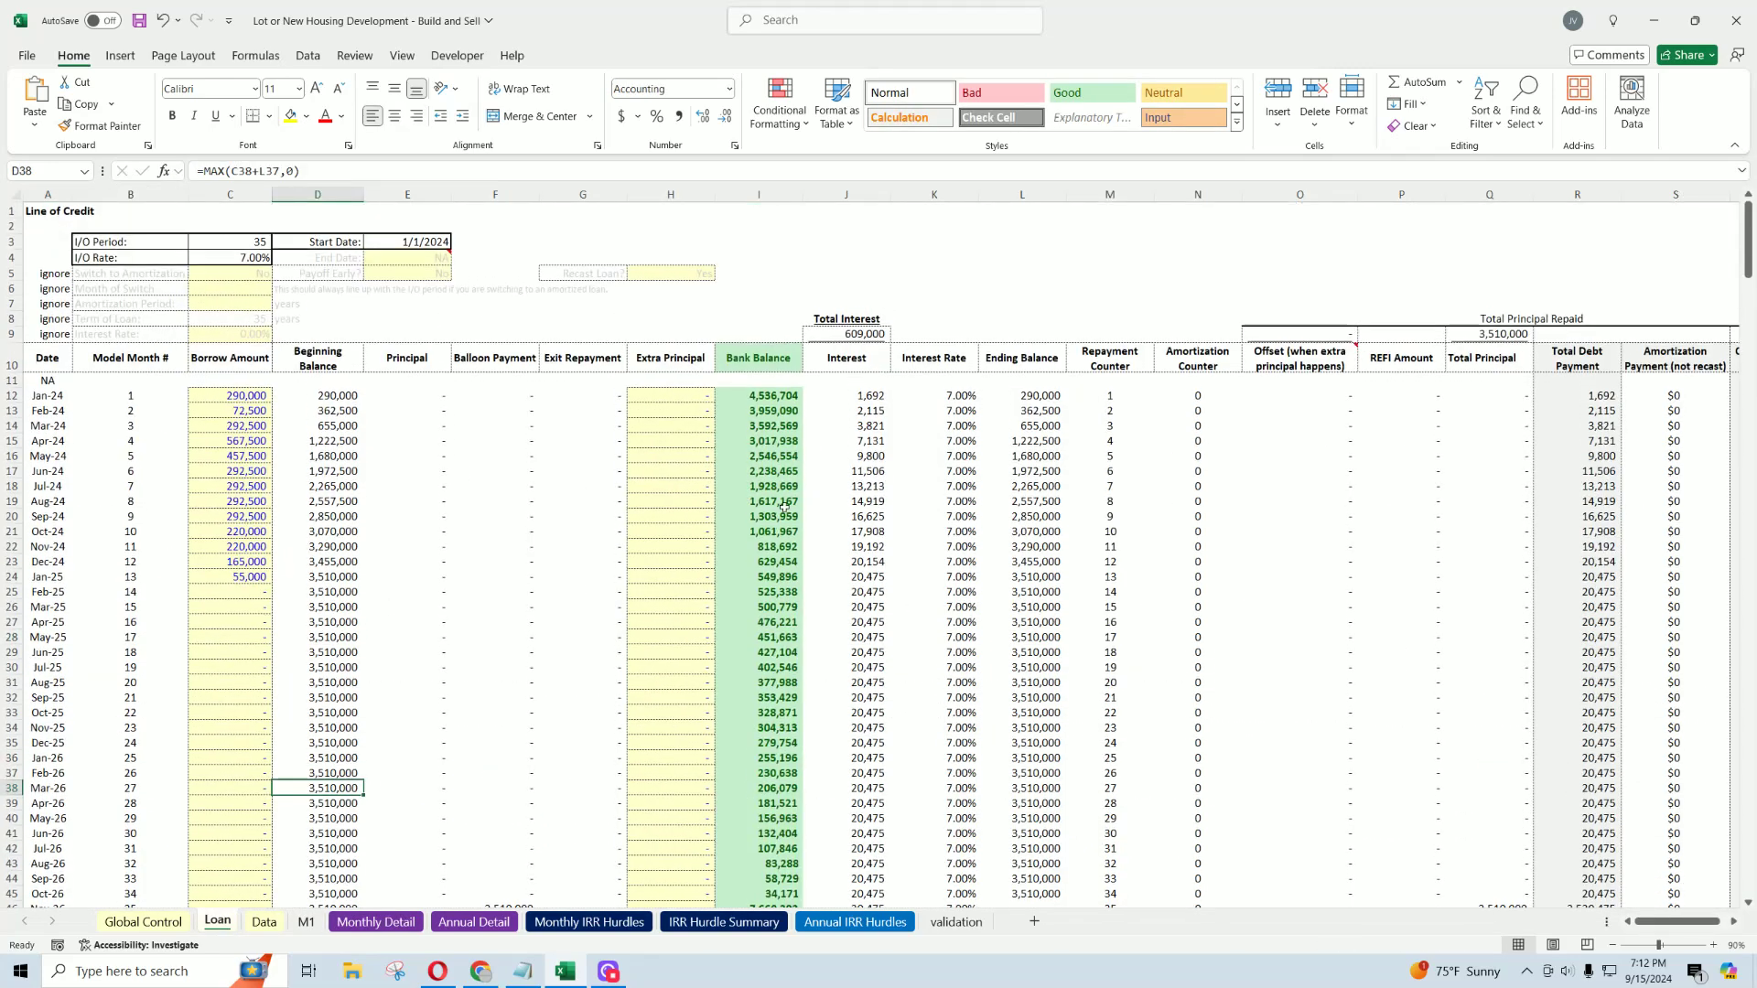
drag(230, 396, 235, 658)
Step: Check the Extra Principal inputs for several 2024 and 2025 months and the November 2026 Balloon Payment formula on the Loan sheet
click(671, 471)
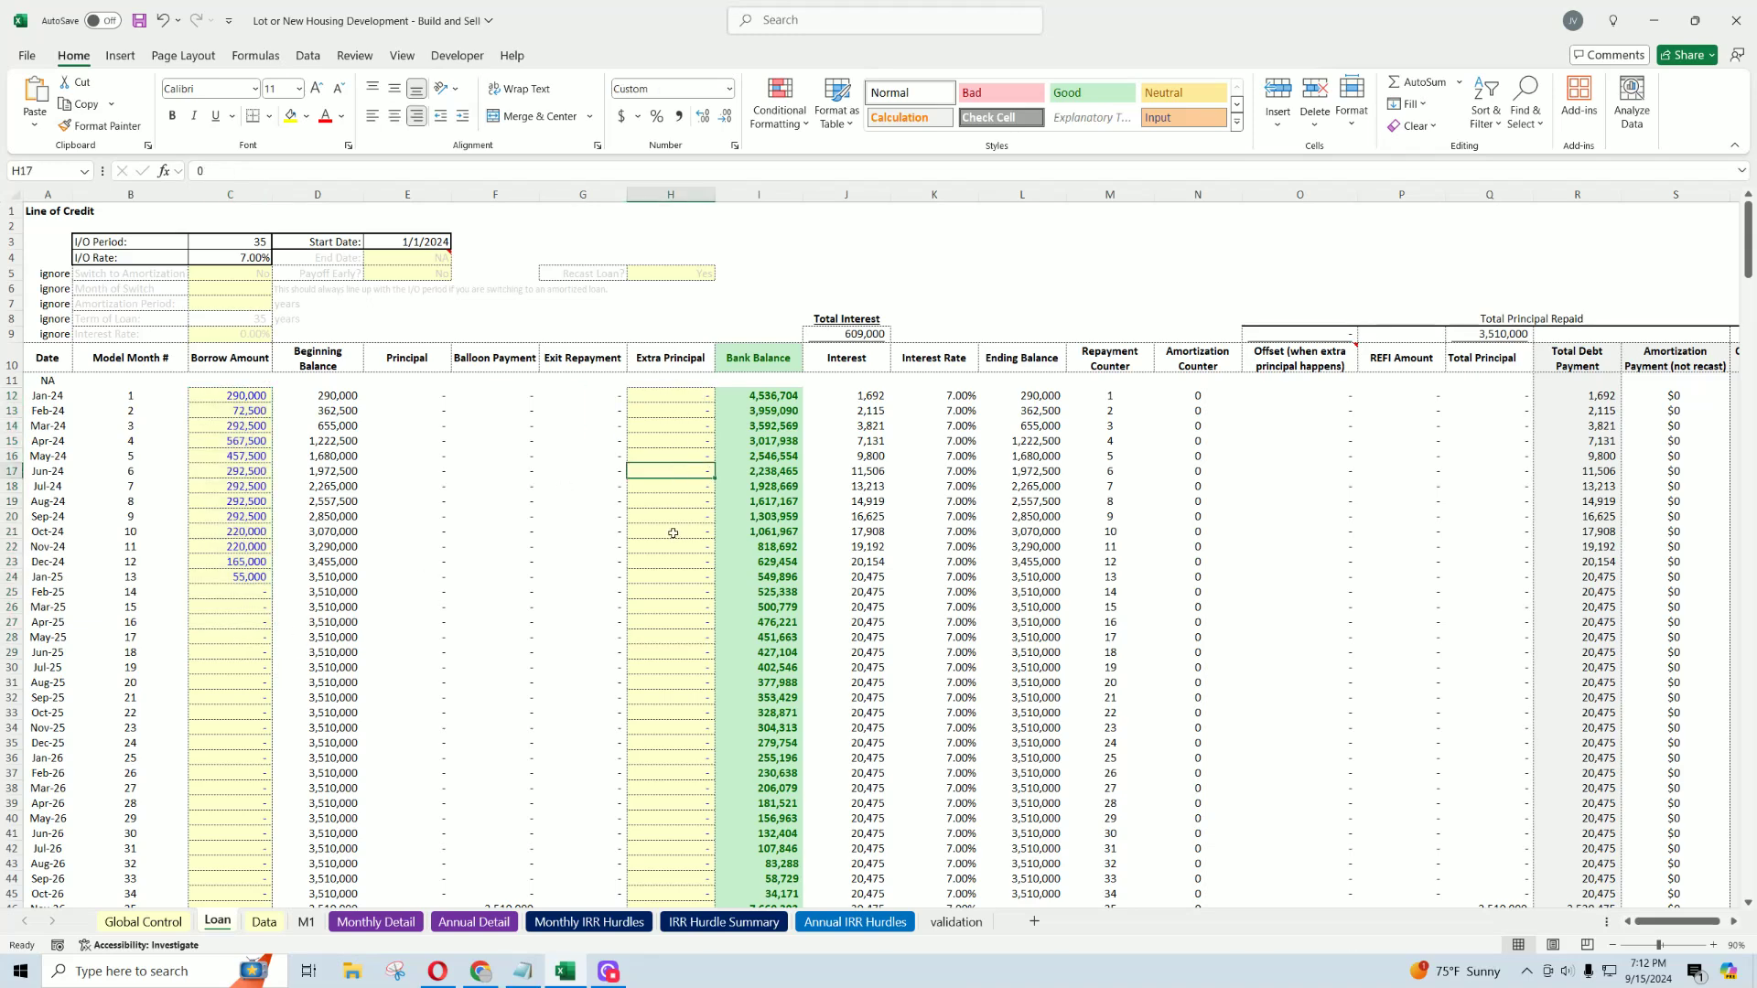
scroll(672, 498, down, 4)
click(669, 486)
click(678, 426)
click(672, 351)
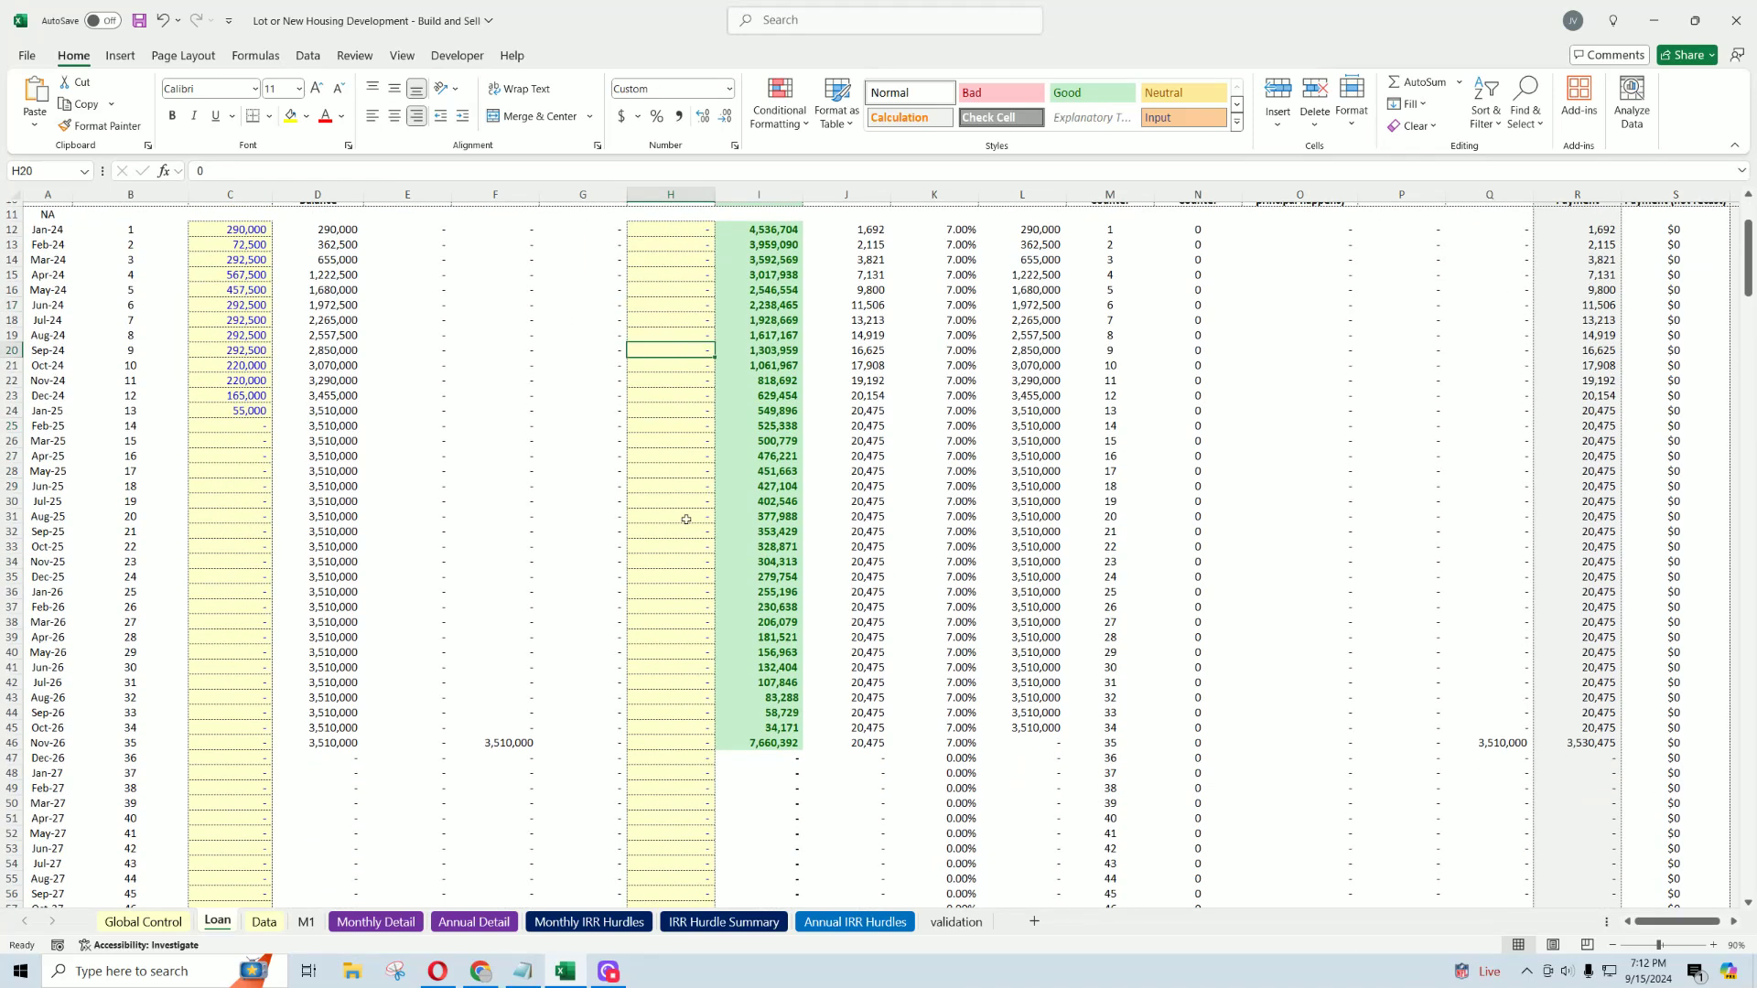
click(529, 748)
scroll(529, 748, up, 4)
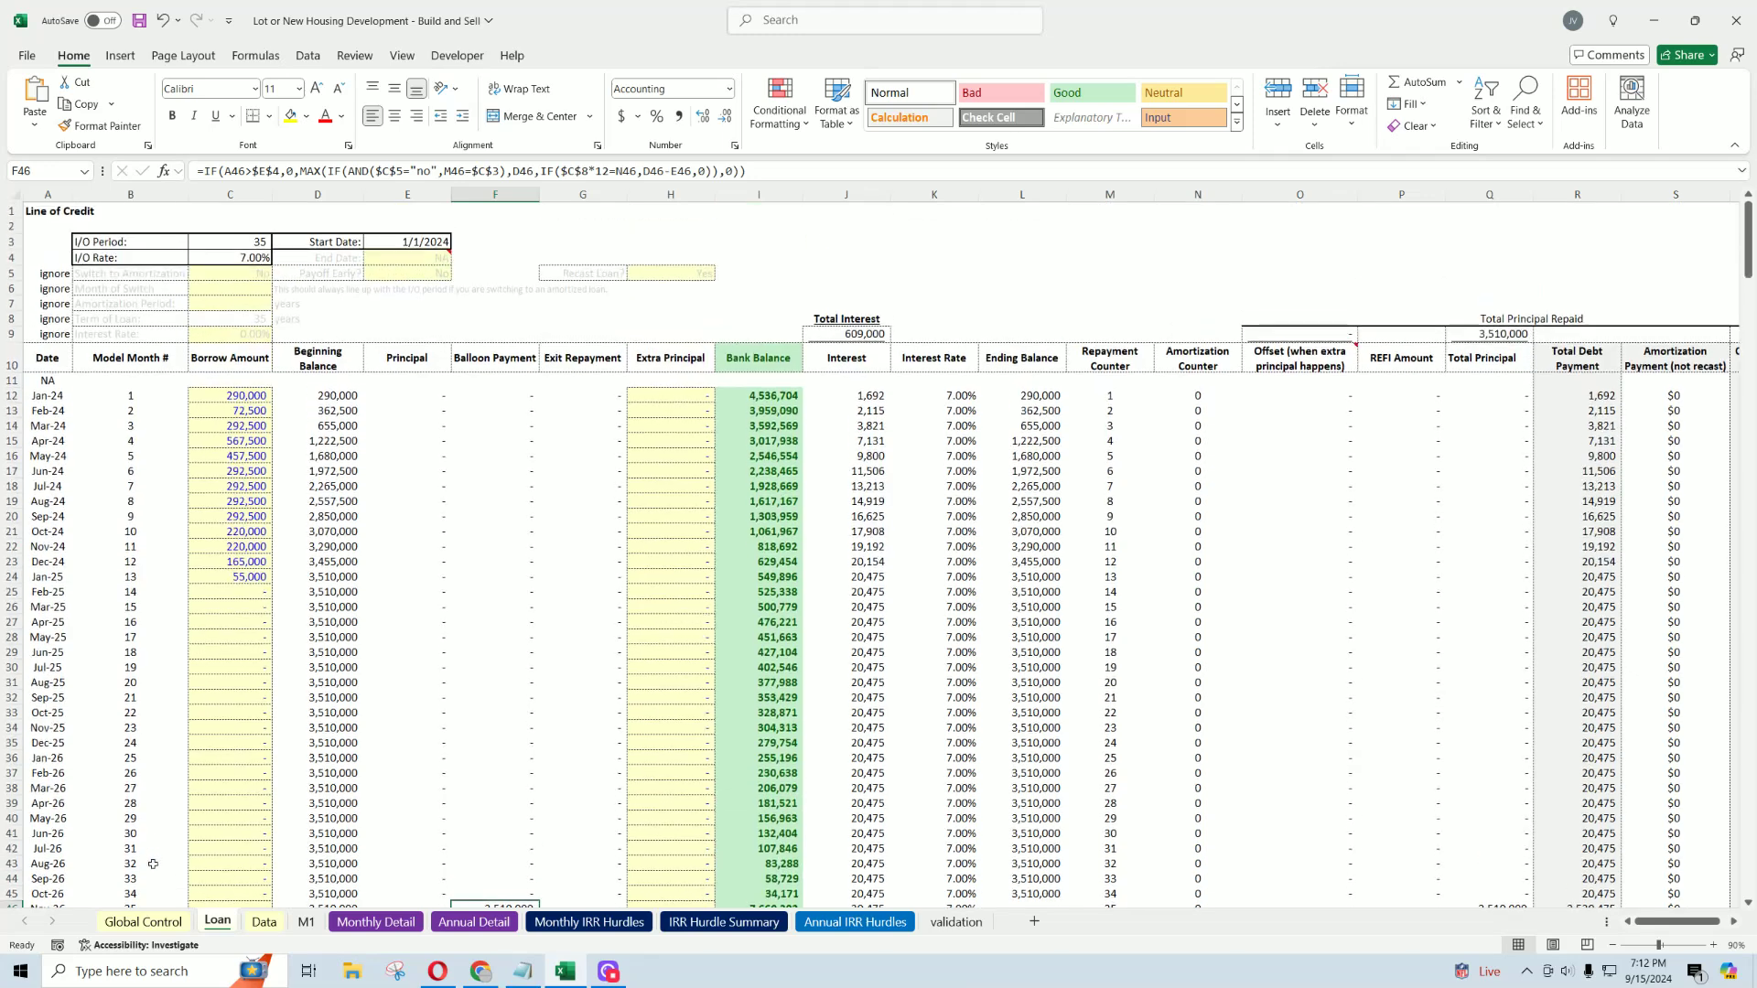
Step: Review the Loan 1 term, rate, origination and underwriting fees, and the month those fees hit on Global Control
click(147, 920)
drag(386, 373, 330, 405)
drag(164, 421, 366, 436)
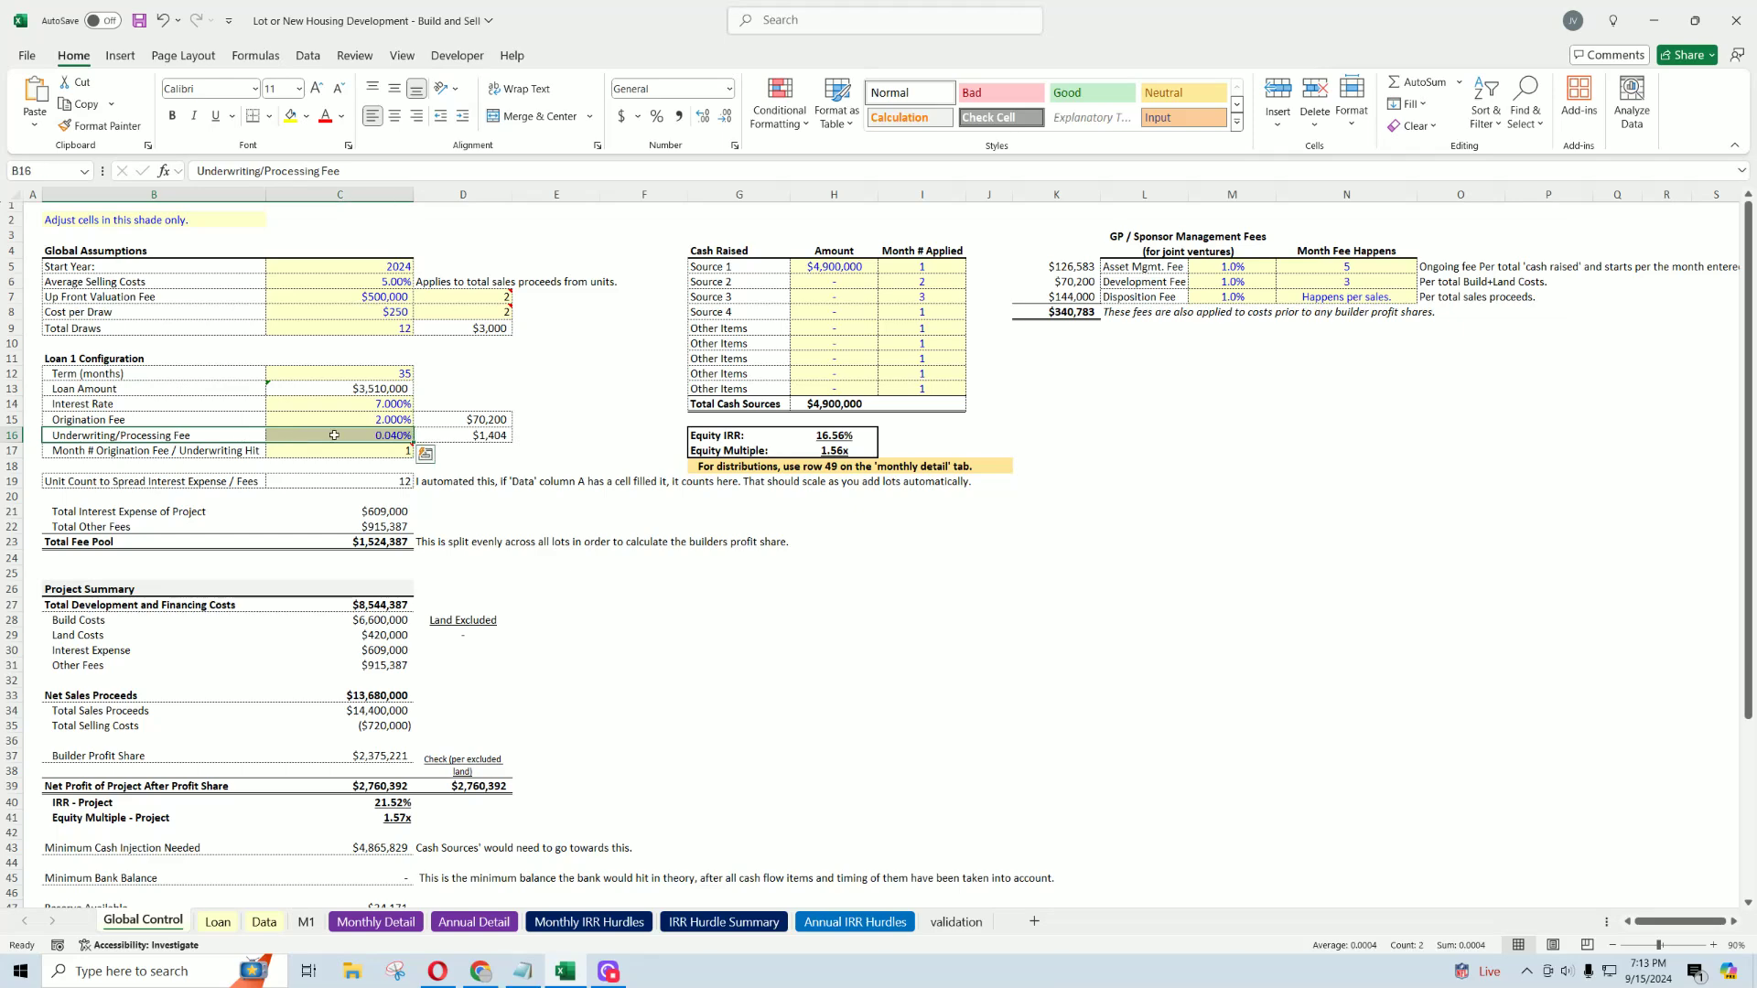
drag(152, 452, 384, 452)
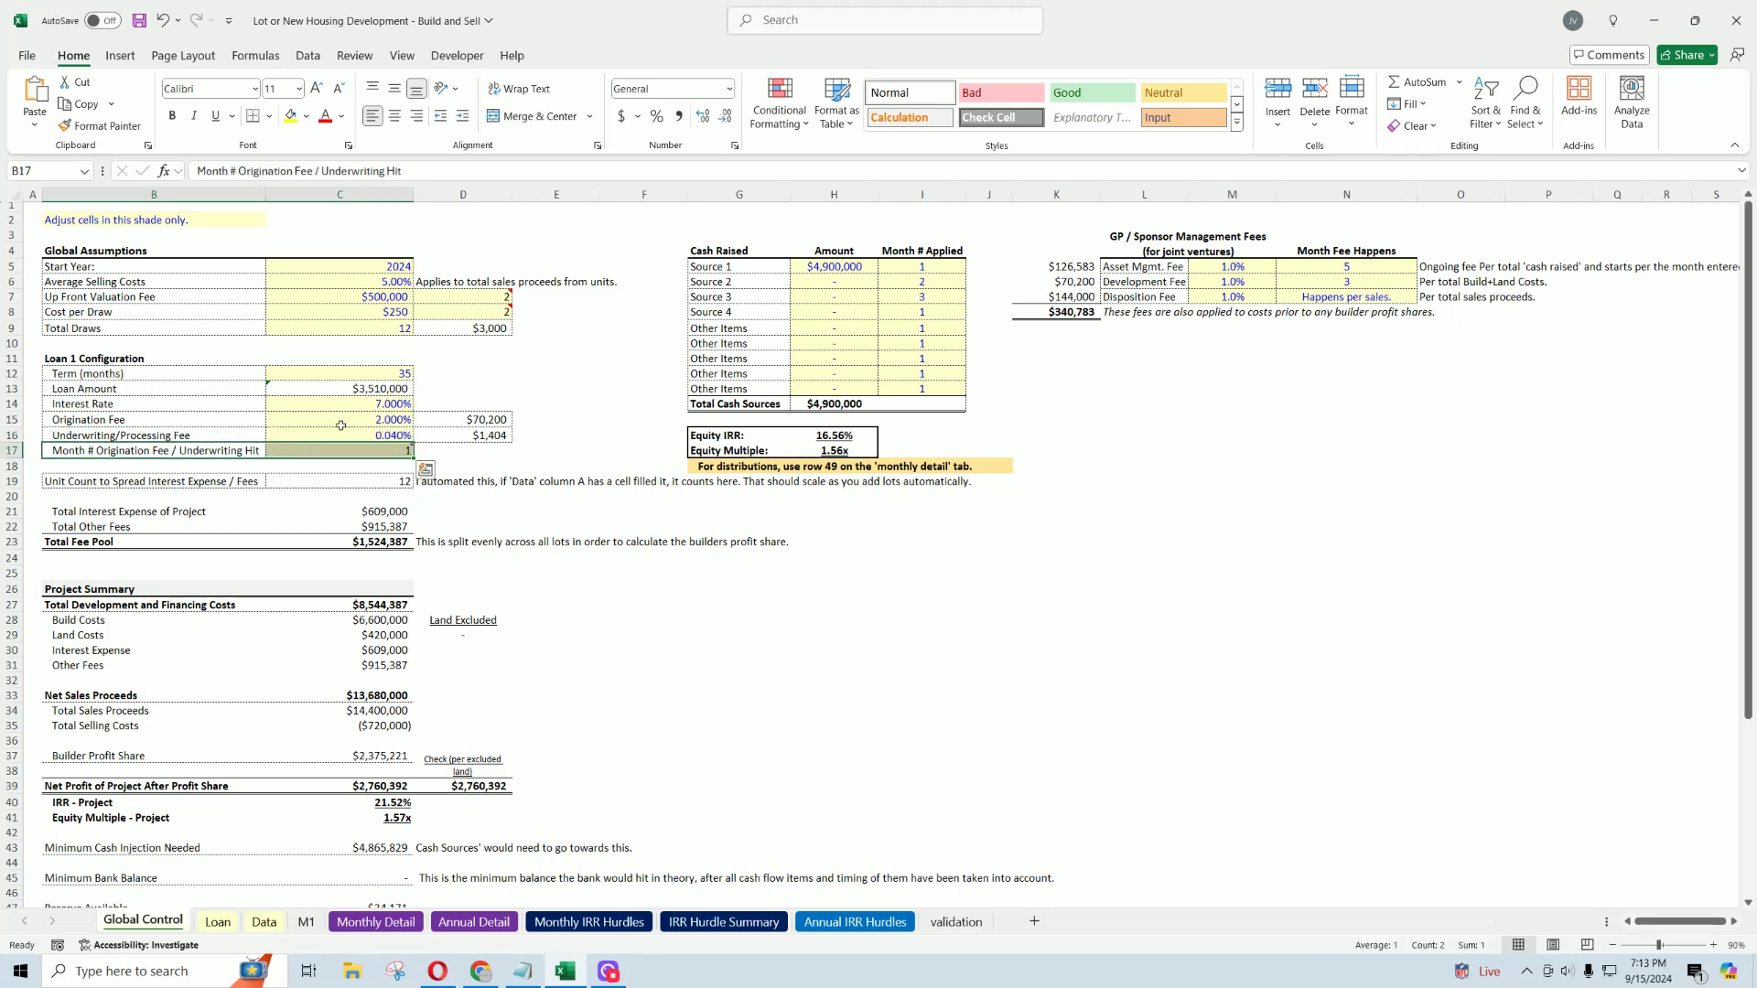
click(366, 436)
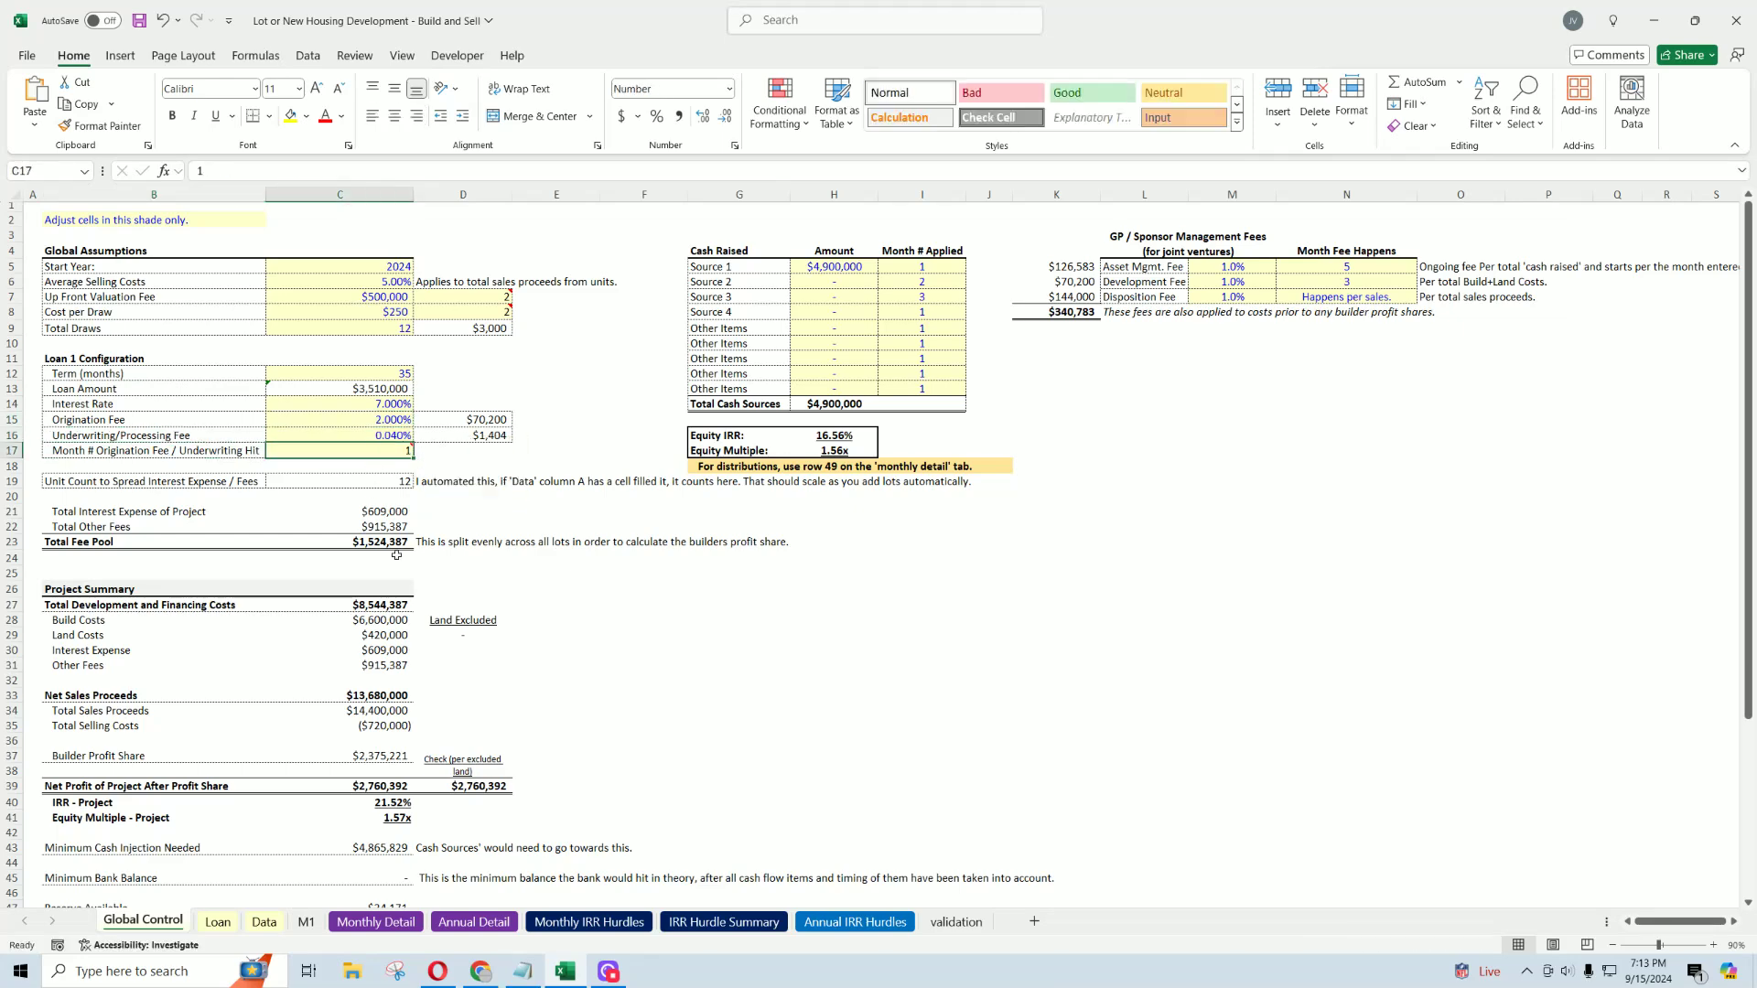
Step: Trace the January 2024 Origination and Underwriting/Processing Fees on Monthly Detail back to their fee month on Global Control
click(375, 922)
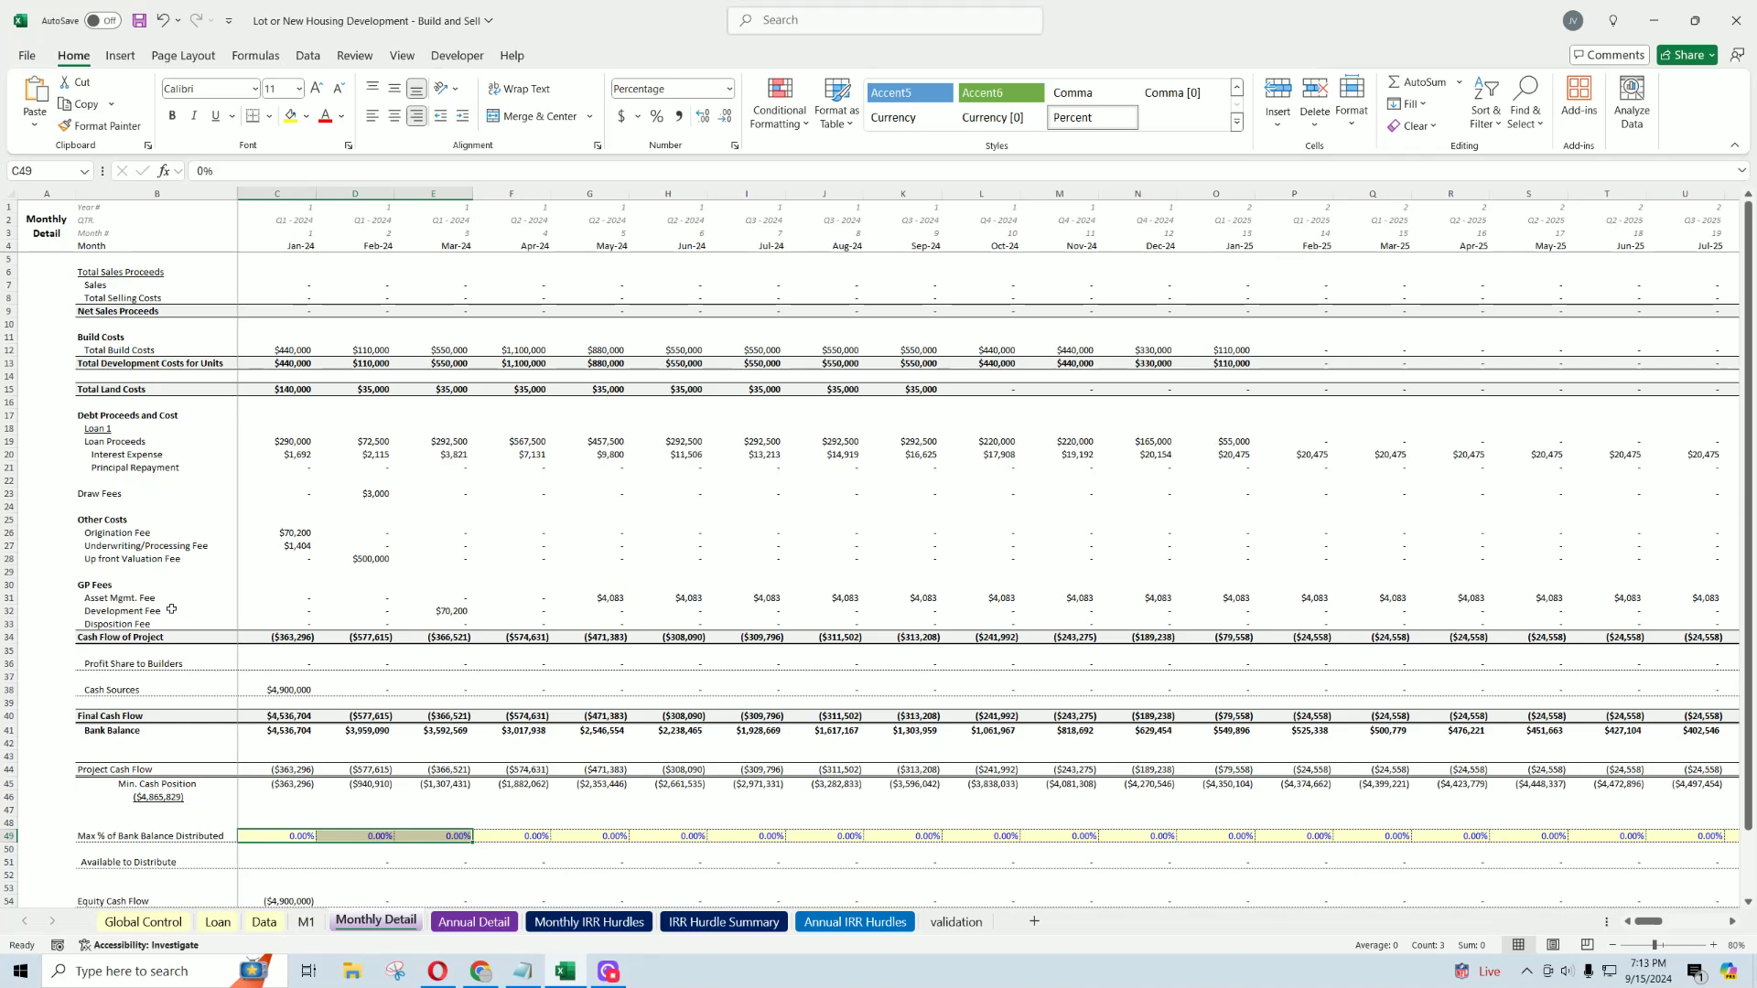
click(289, 533)
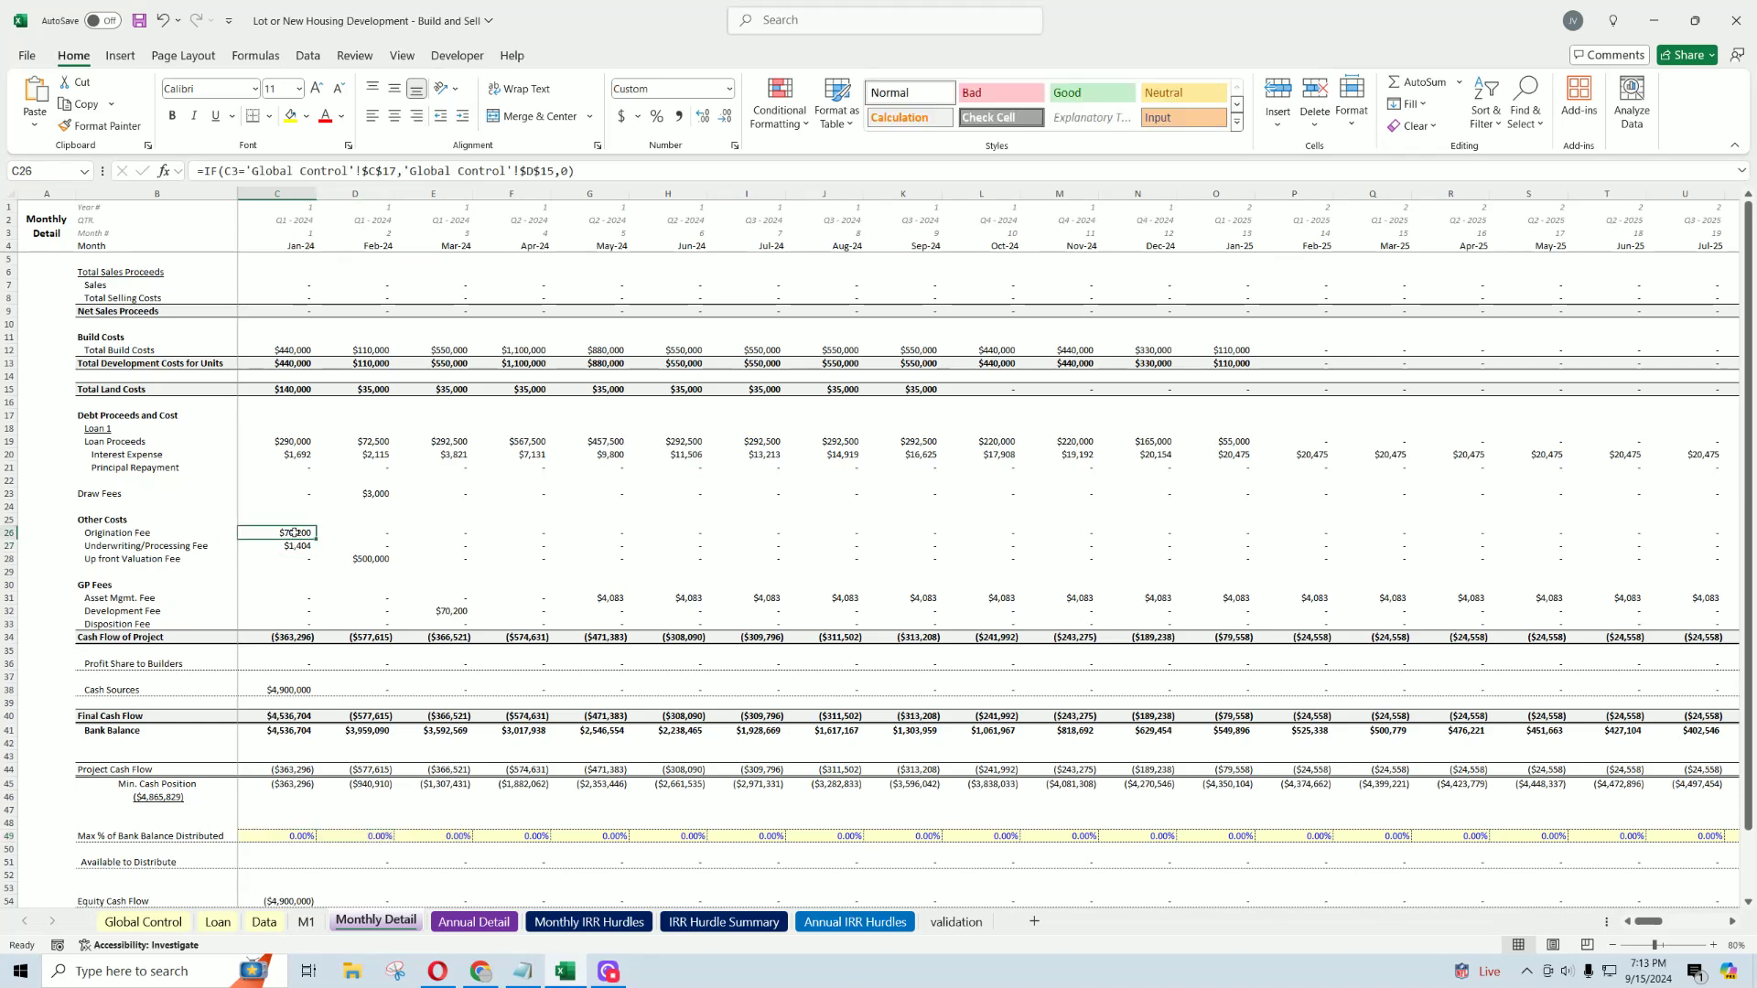
shift+click(294, 546)
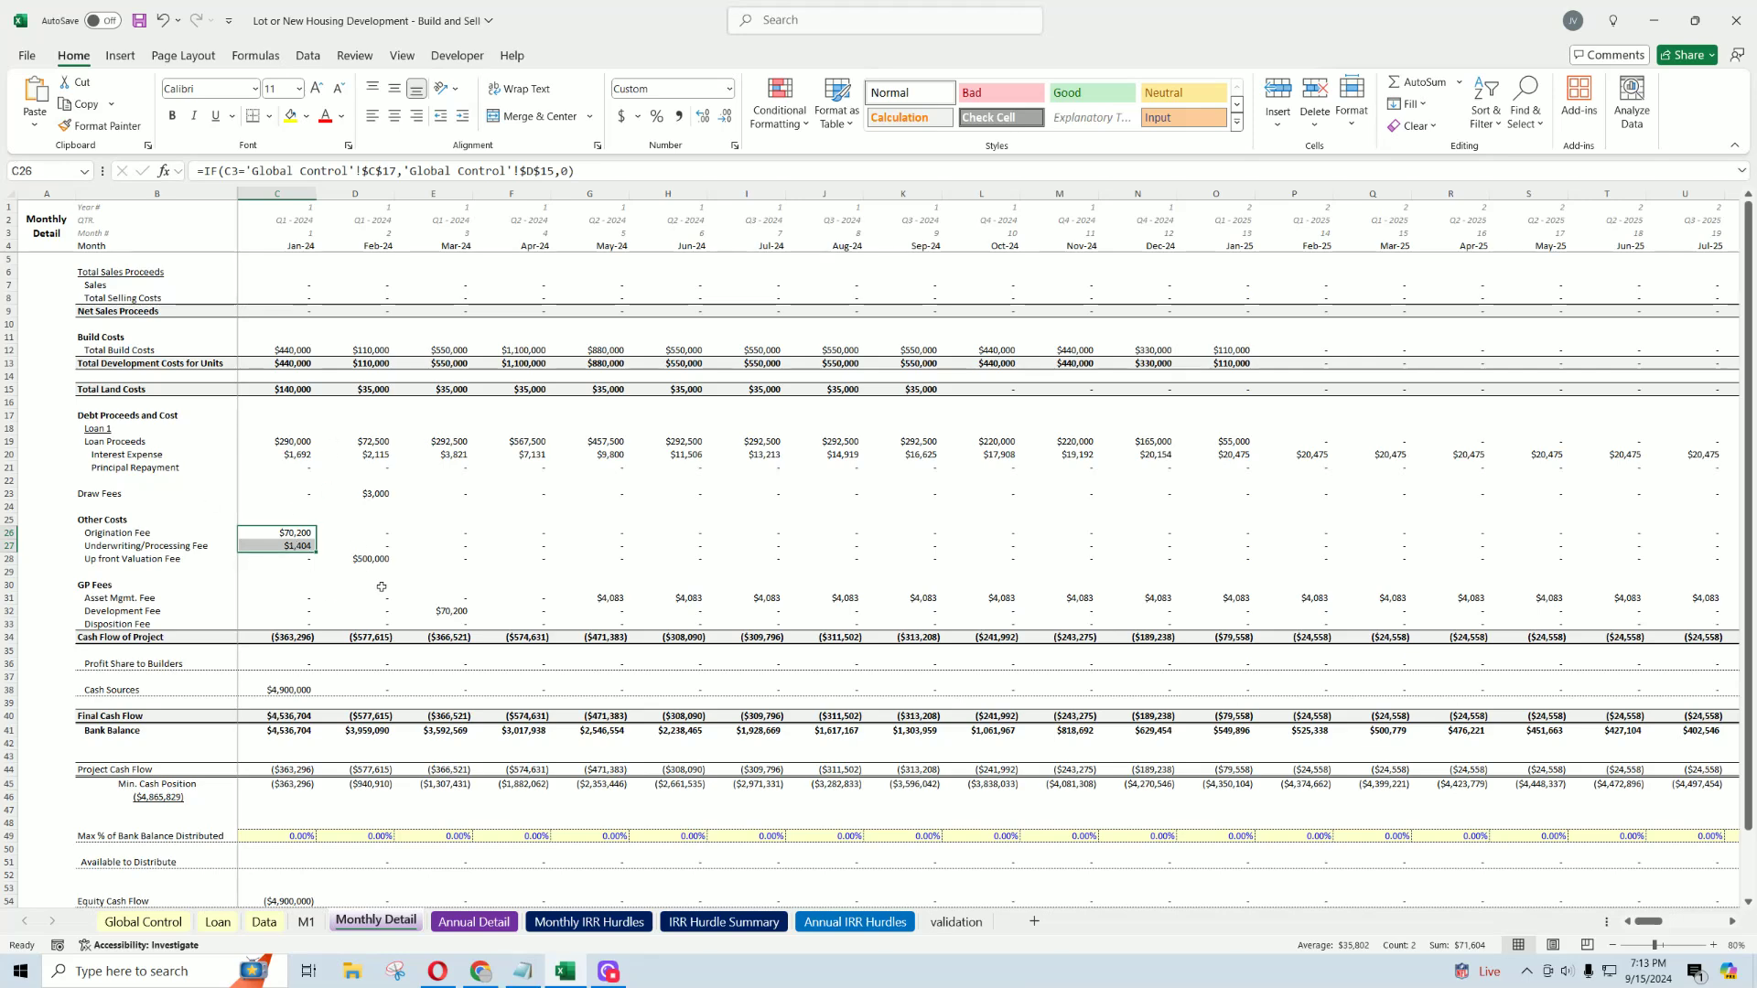
key(ctrl+bracketleft)
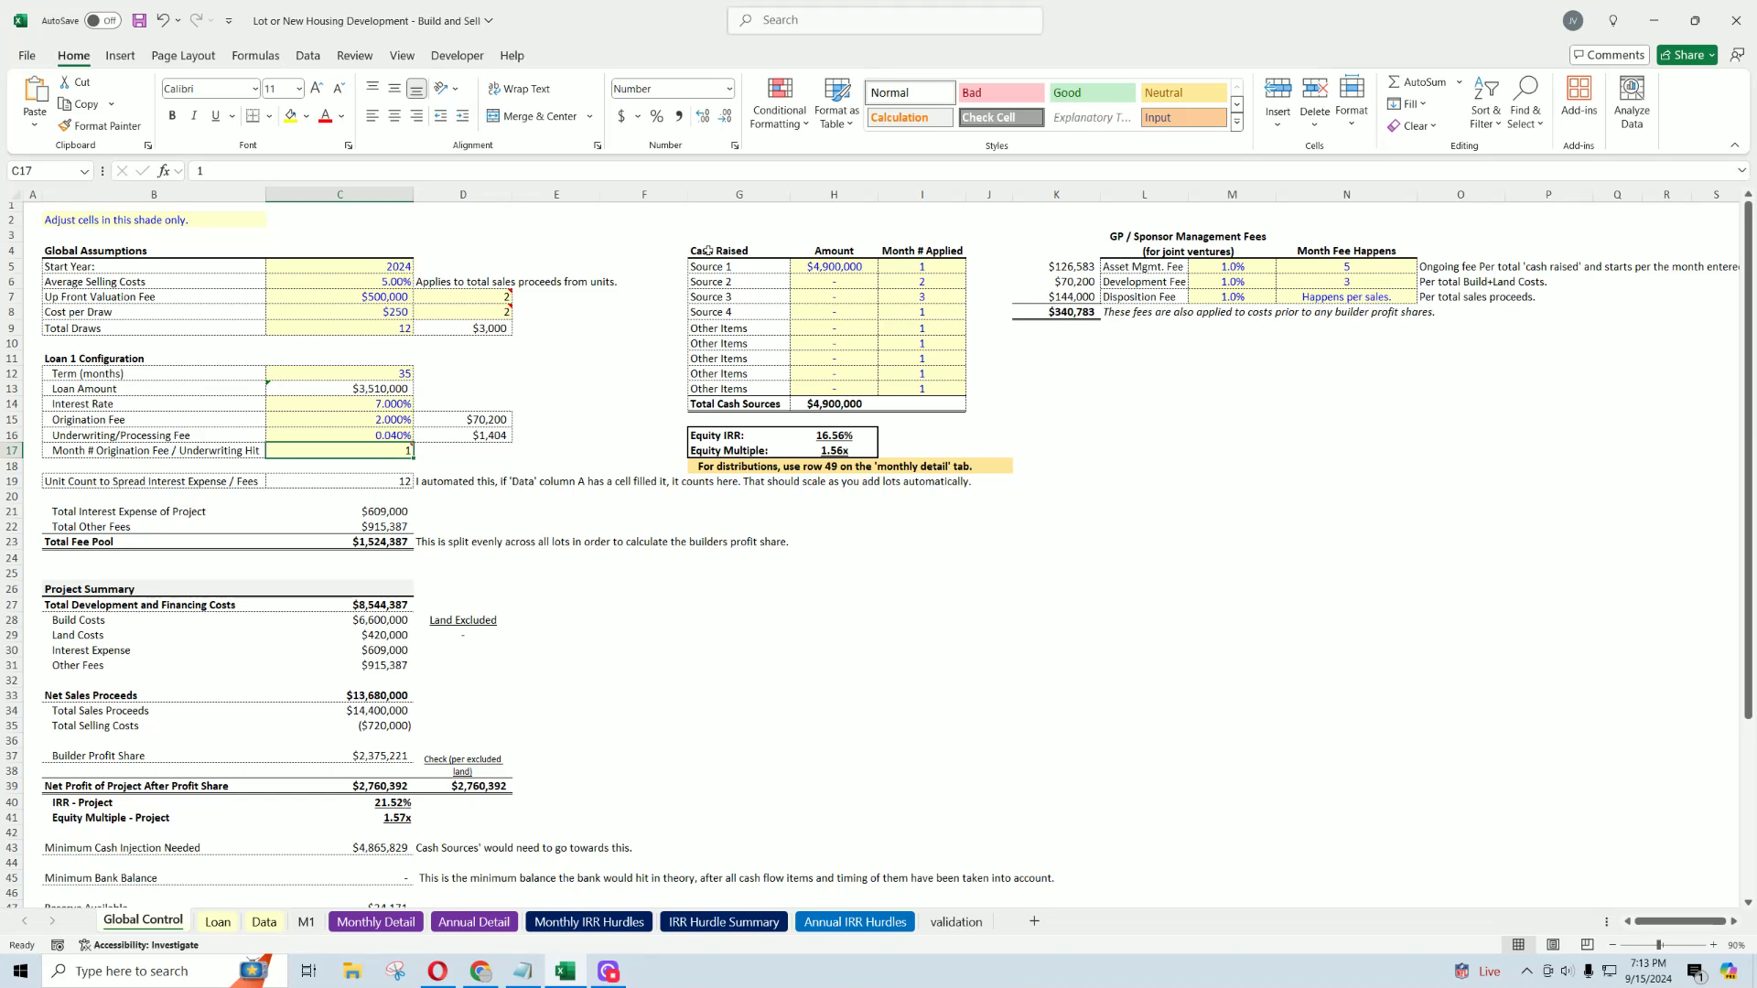
Step: Review the Cash Raised table on Global Control and set the Source 1 amount to 0
drag(707, 251, 922, 389)
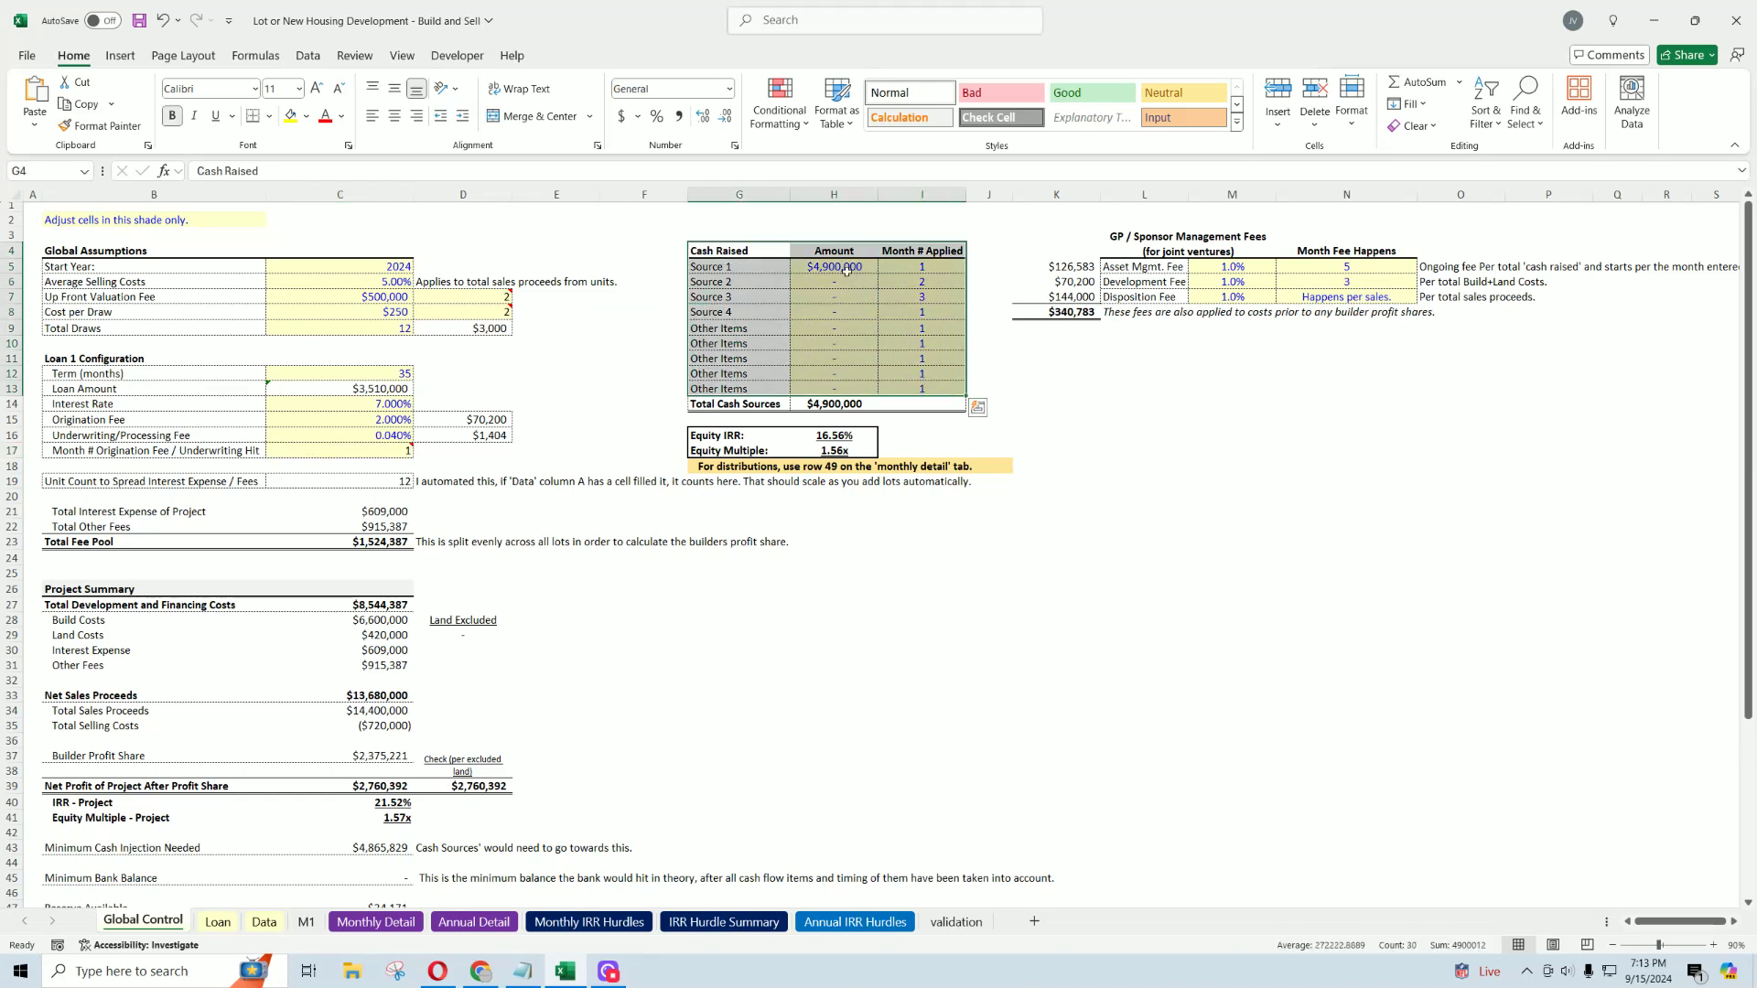
click(846, 271)
click(839, 281)
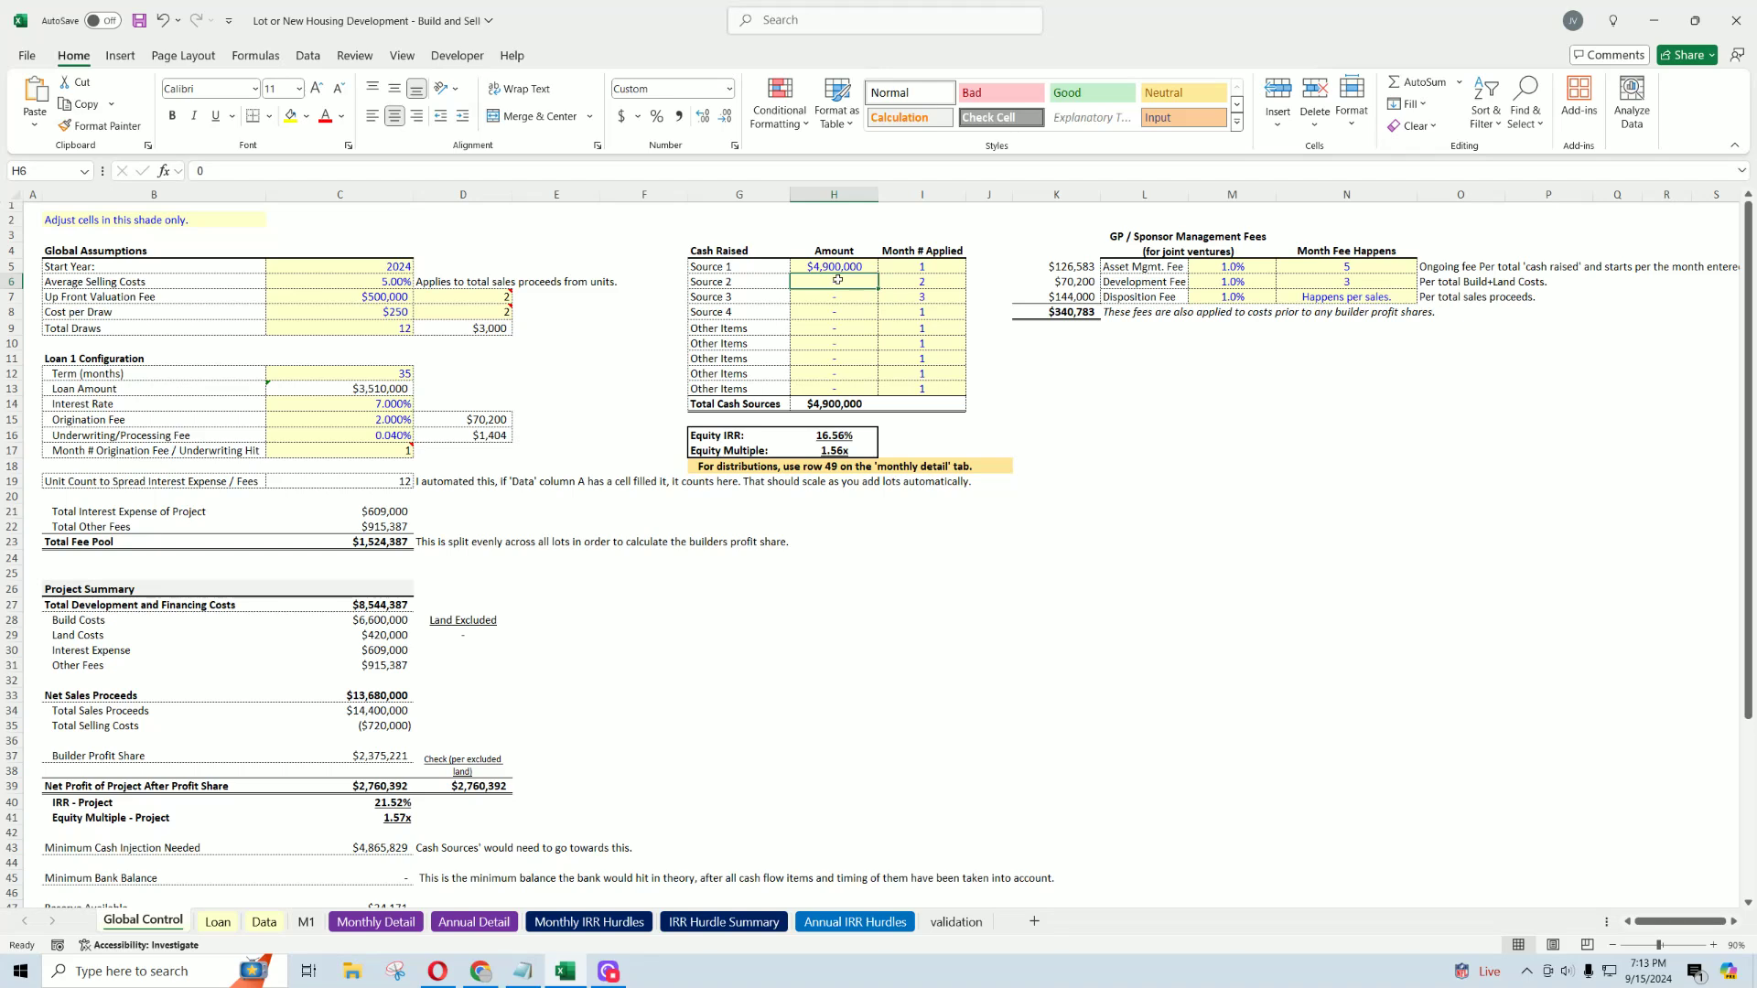
click(839, 267)
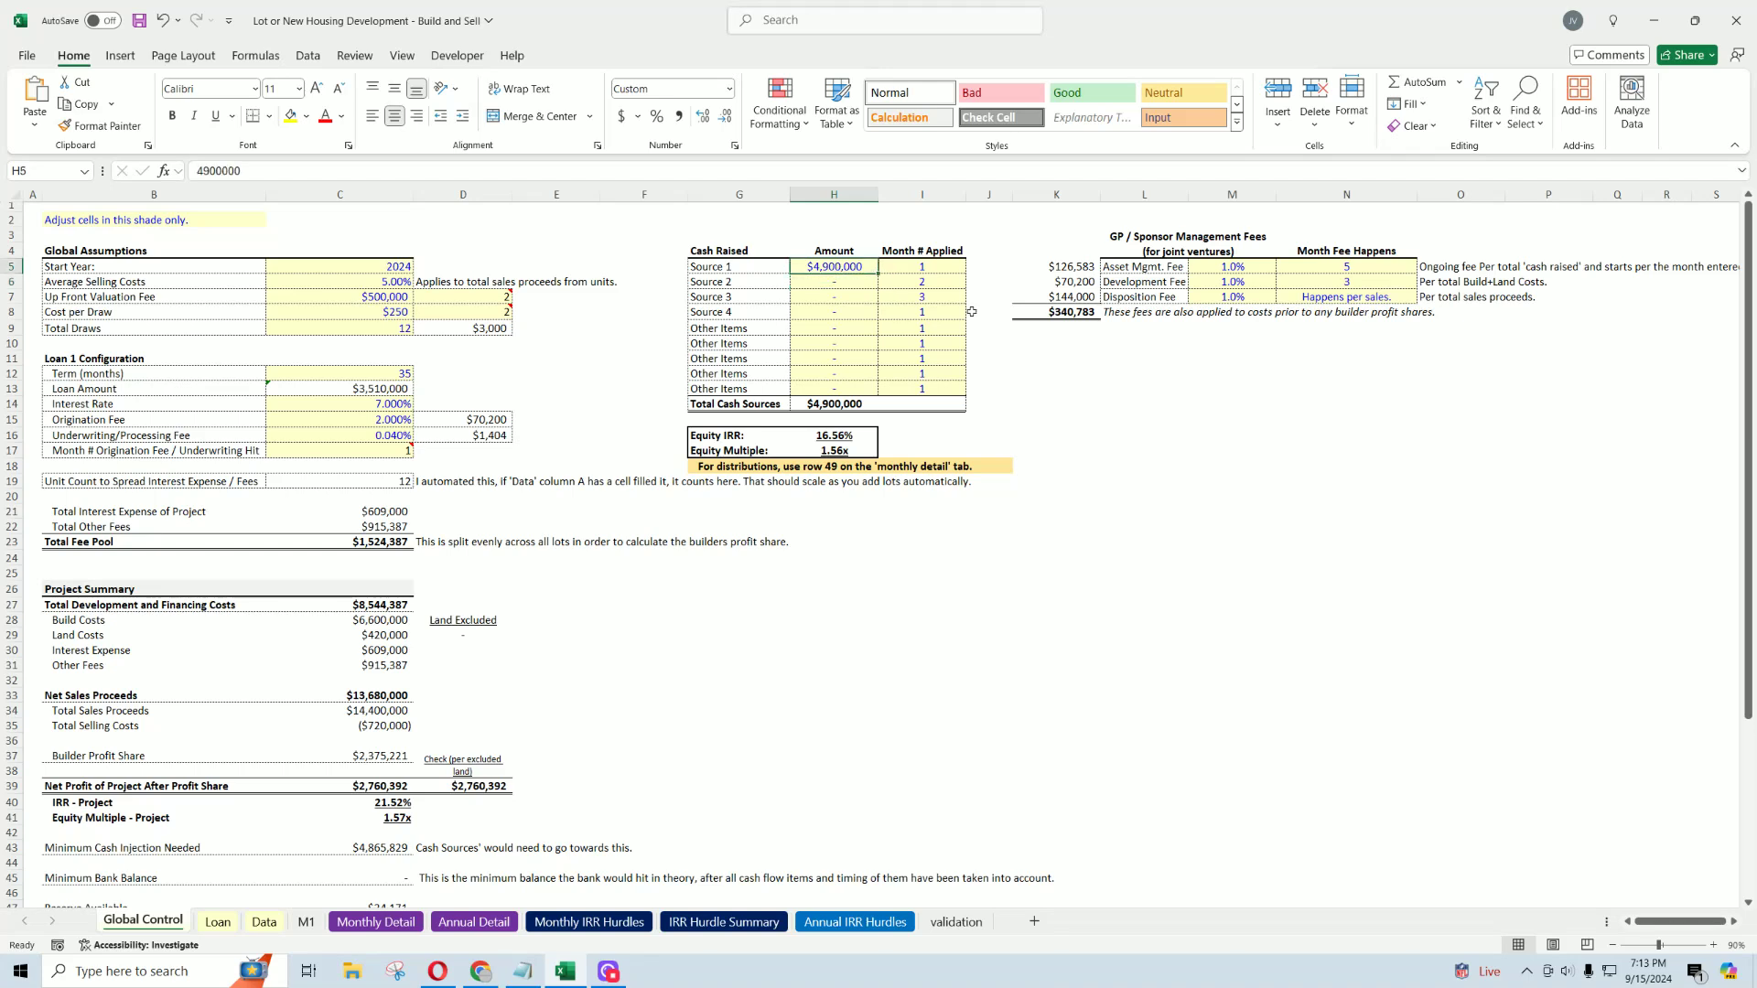
text(0)
key(Return)
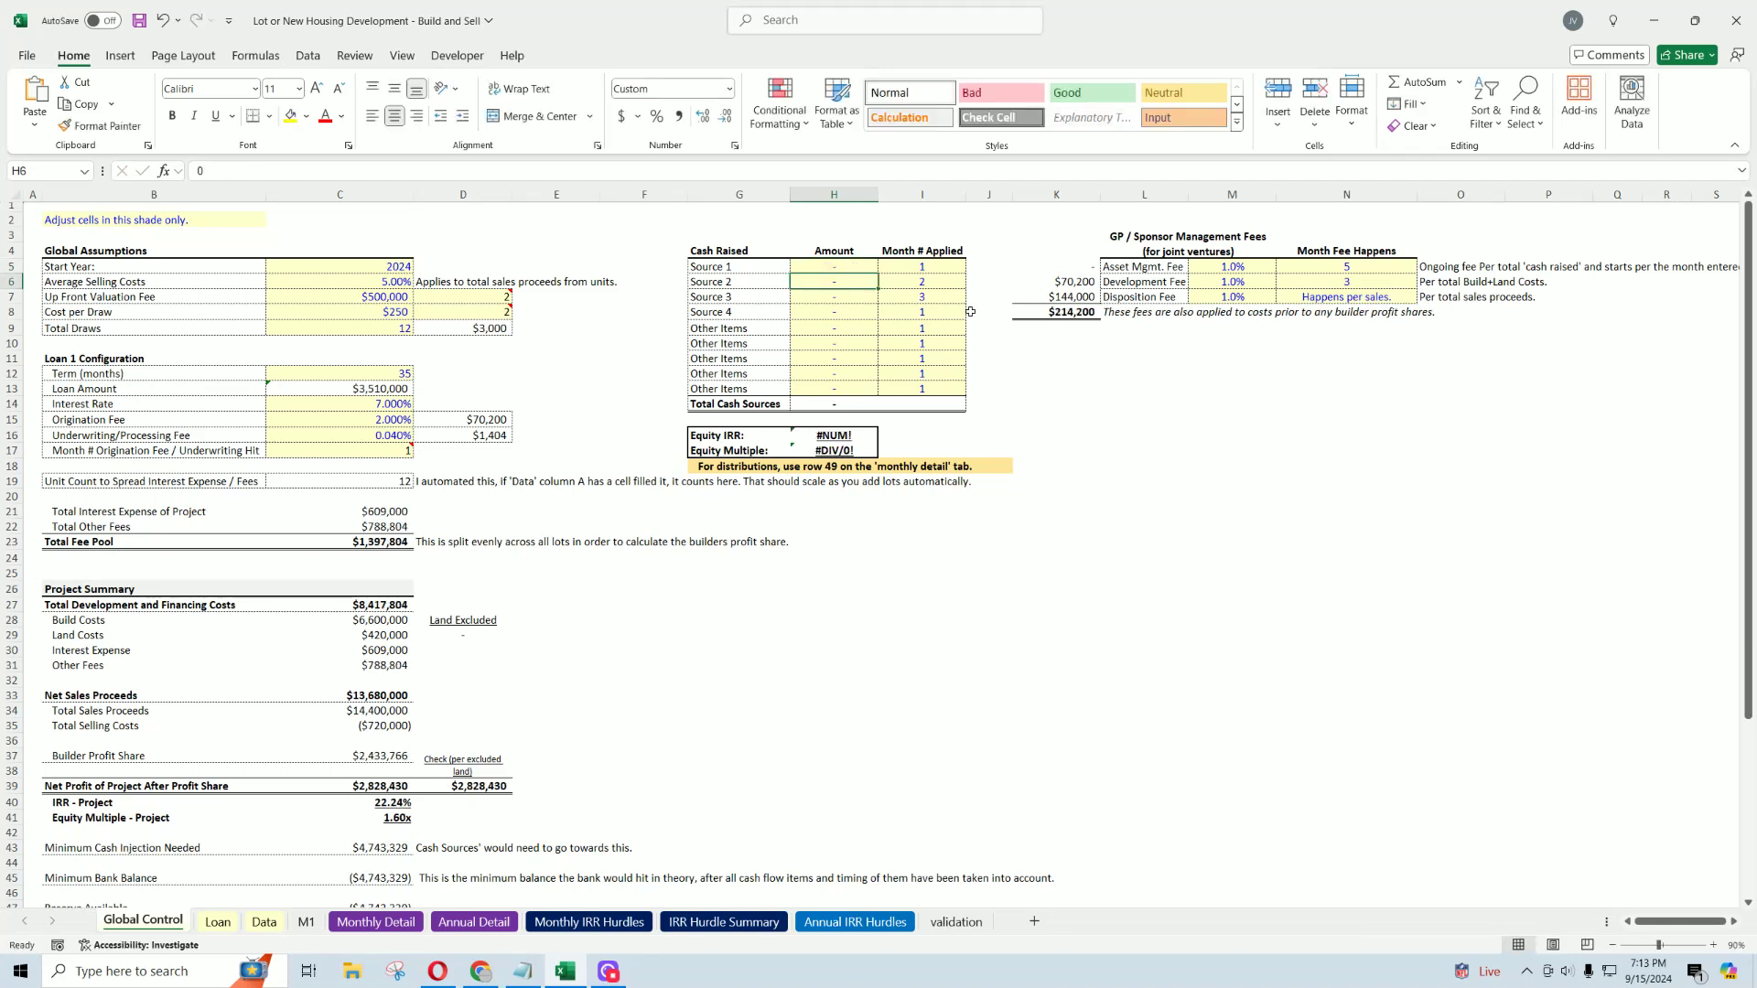
Step: Examine the Bank Balance row on Monthly Detail month by month from January 2024 through January 2025
click(376, 923)
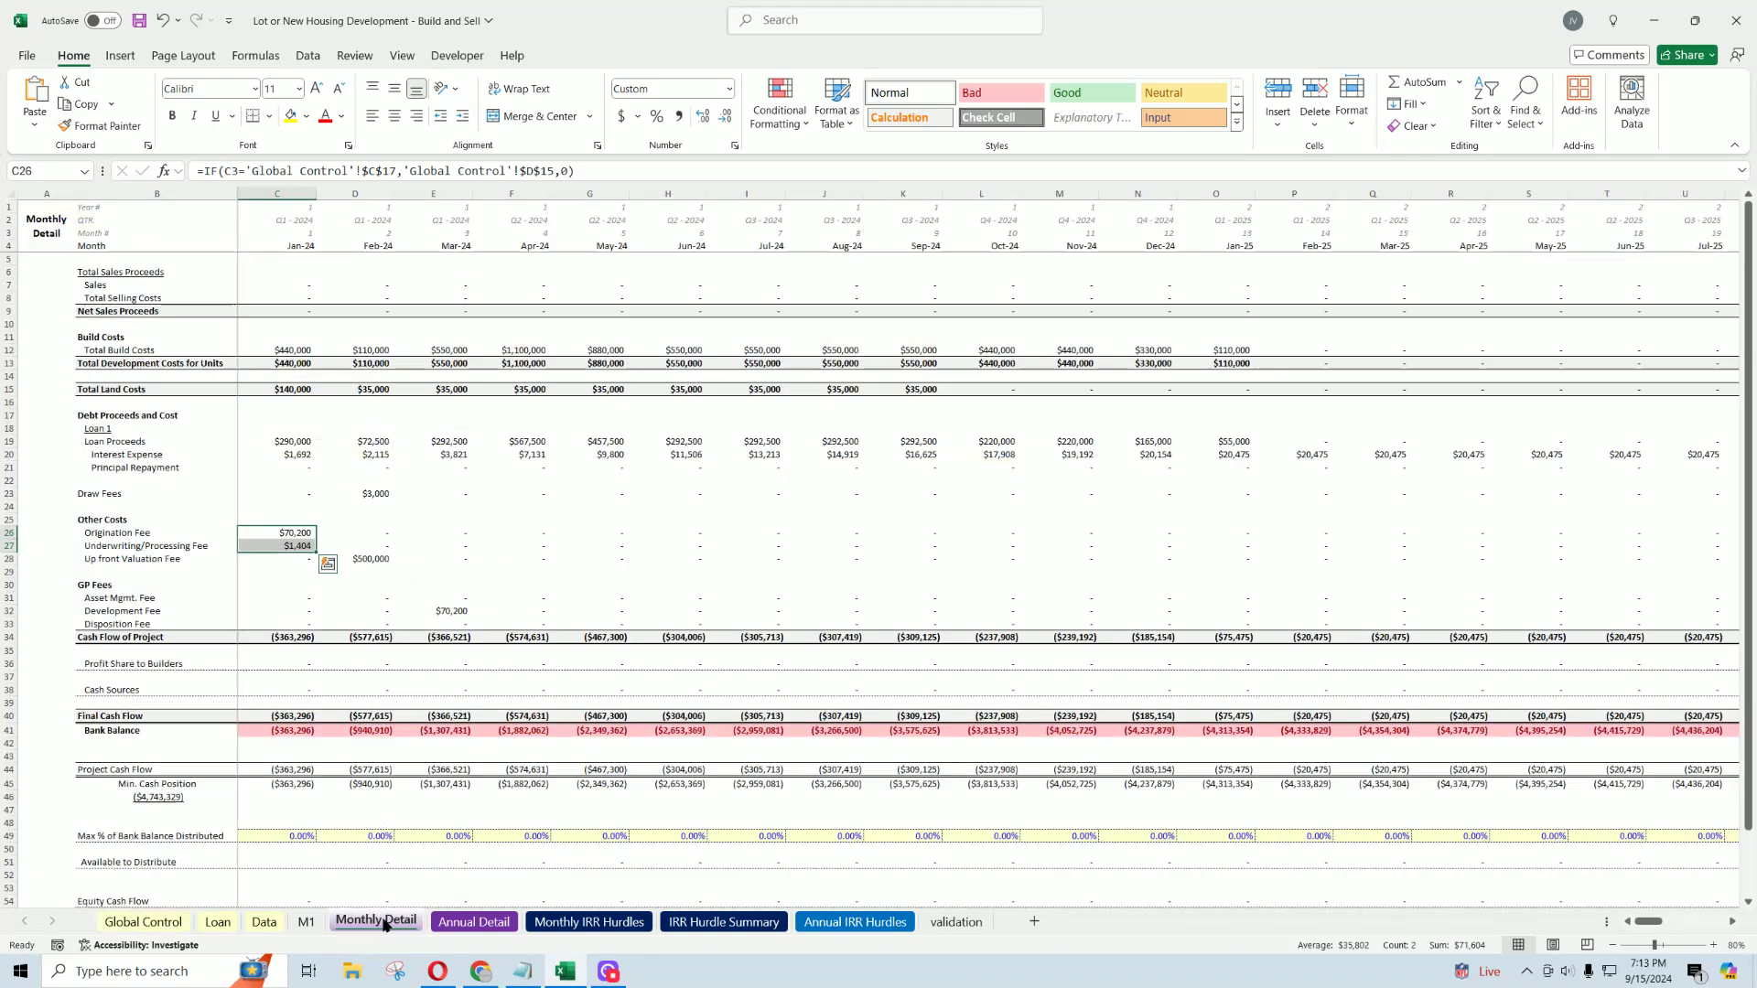
click(10, 731)
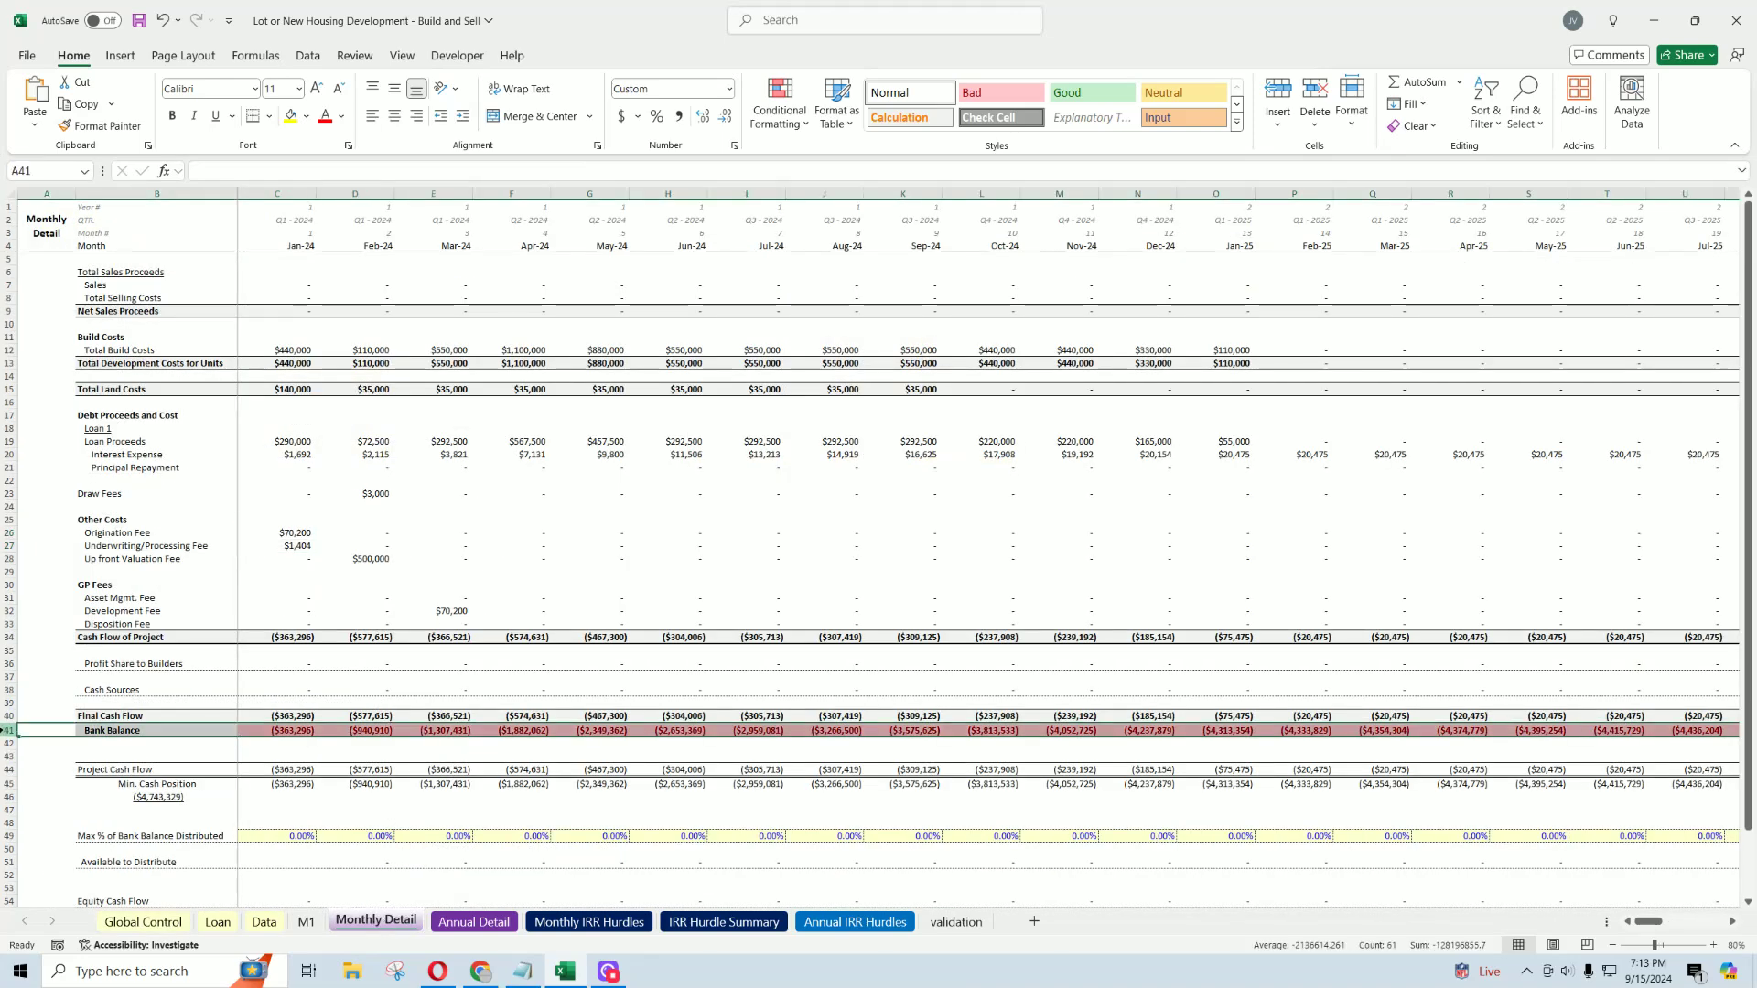
drag(293, 737, 989, 730)
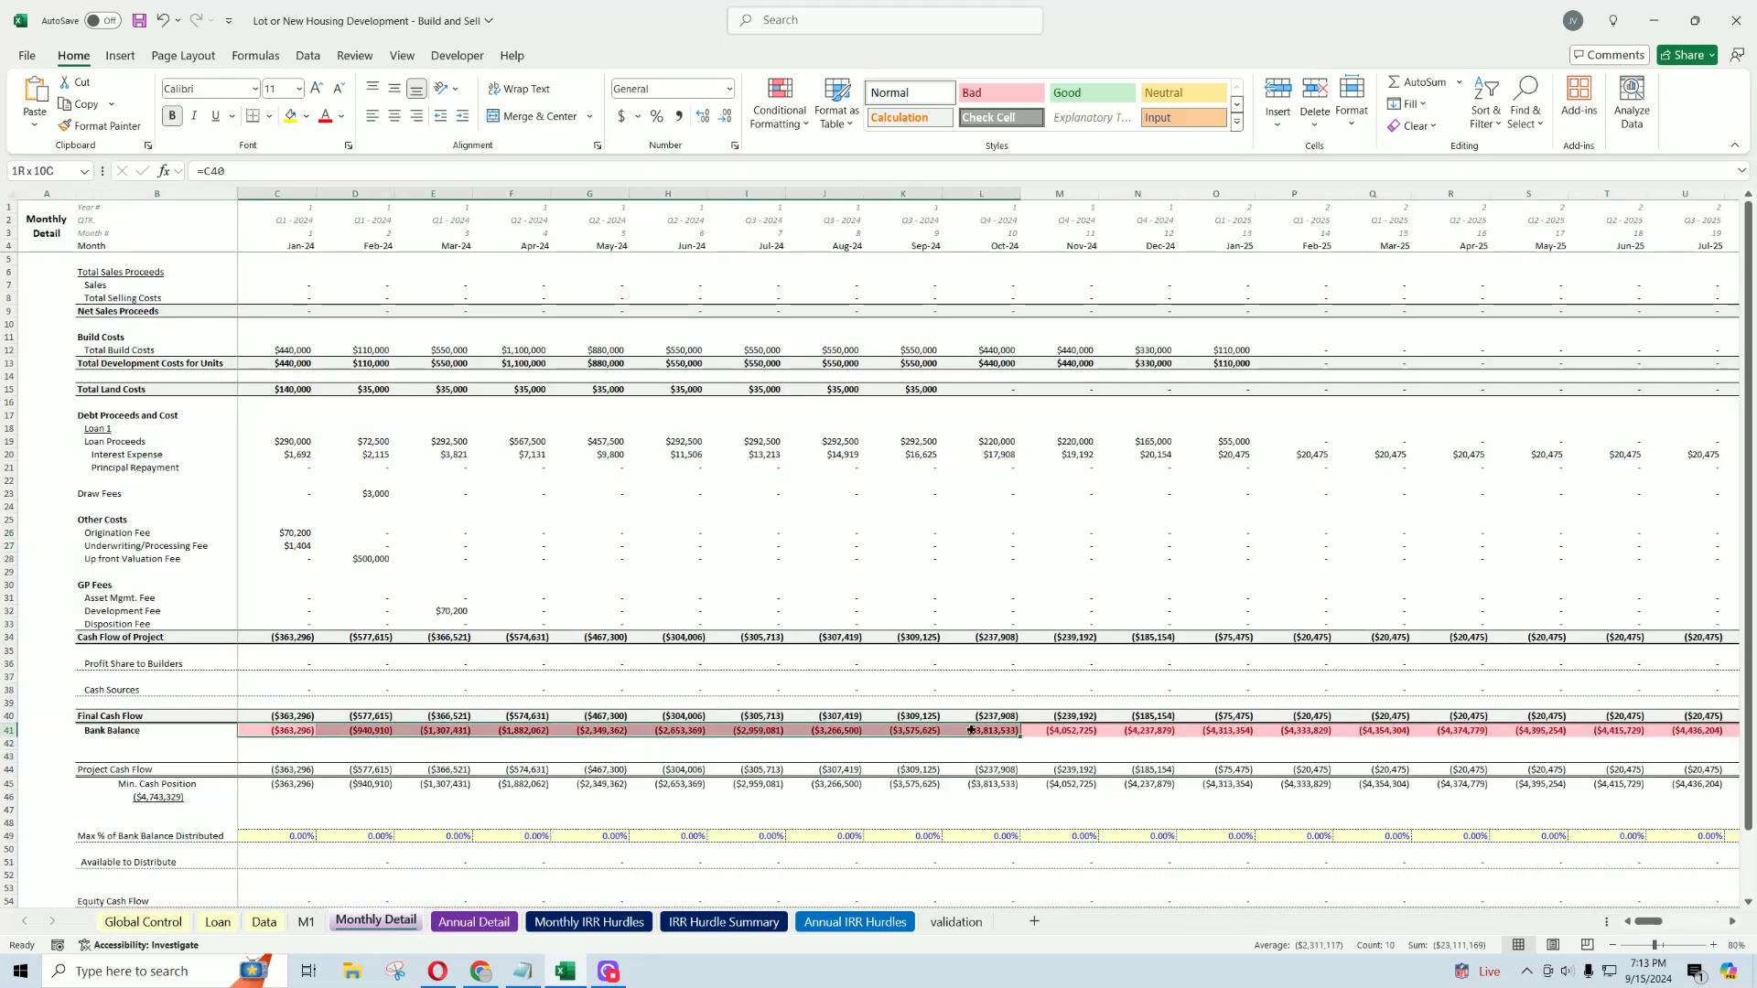
click(1002, 732)
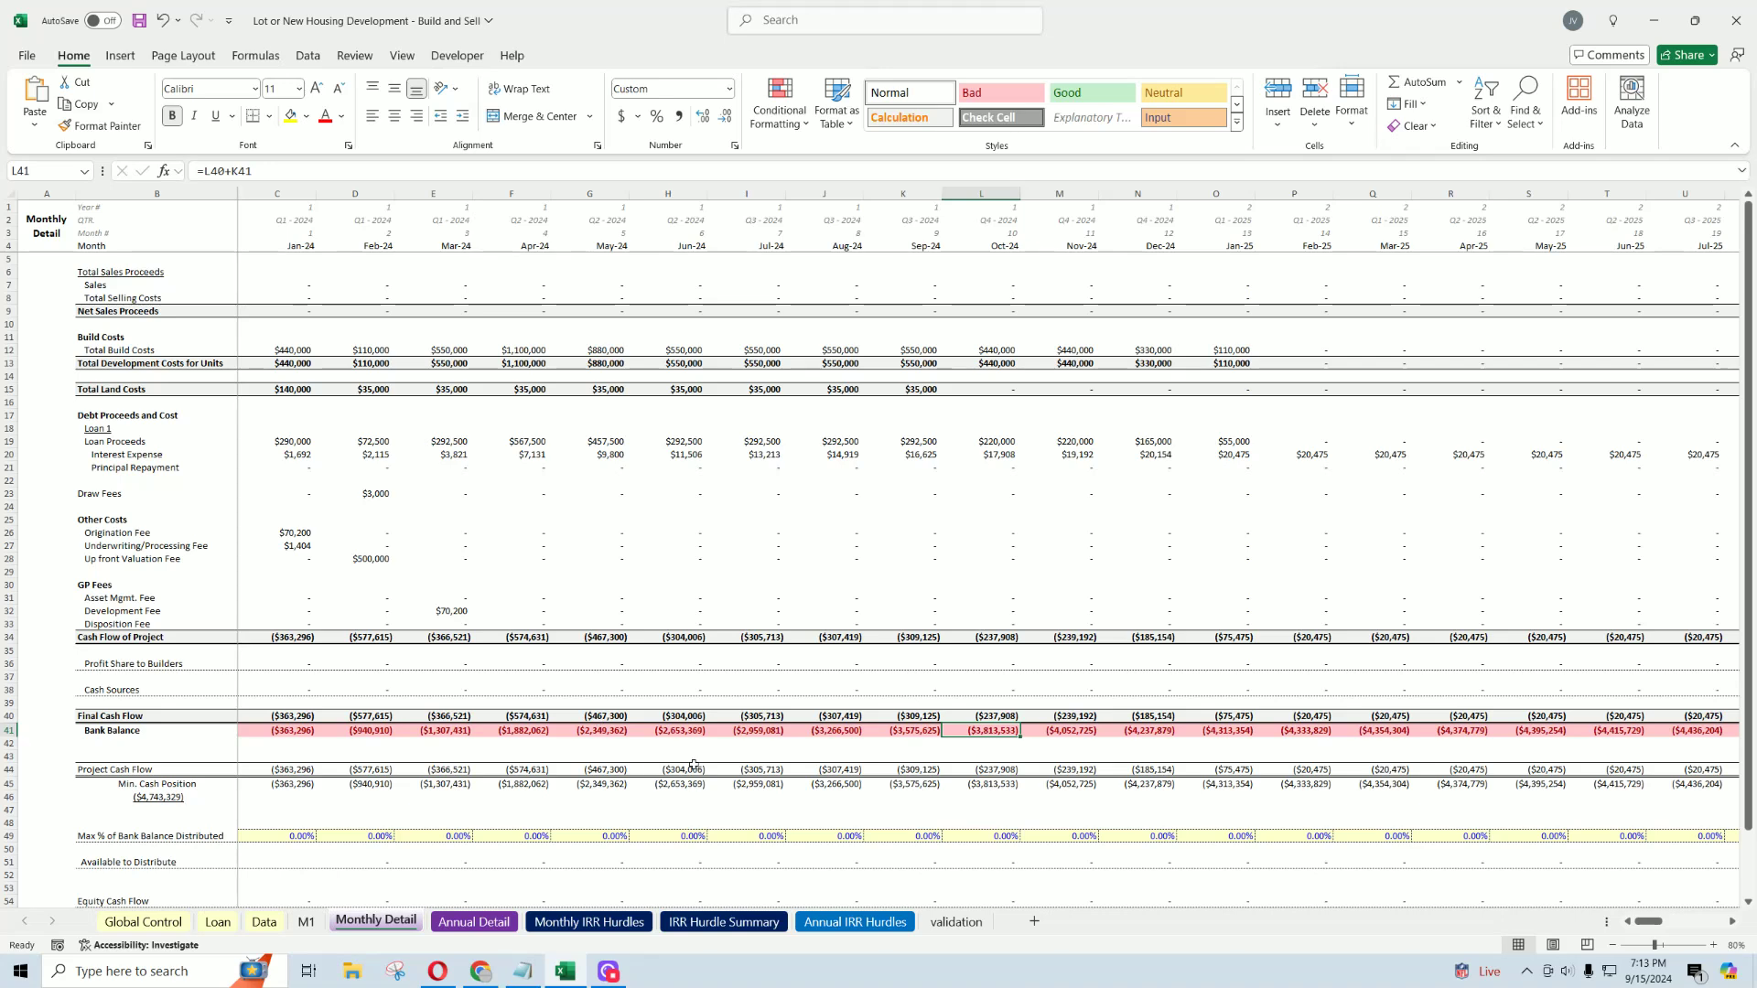
click(601, 730)
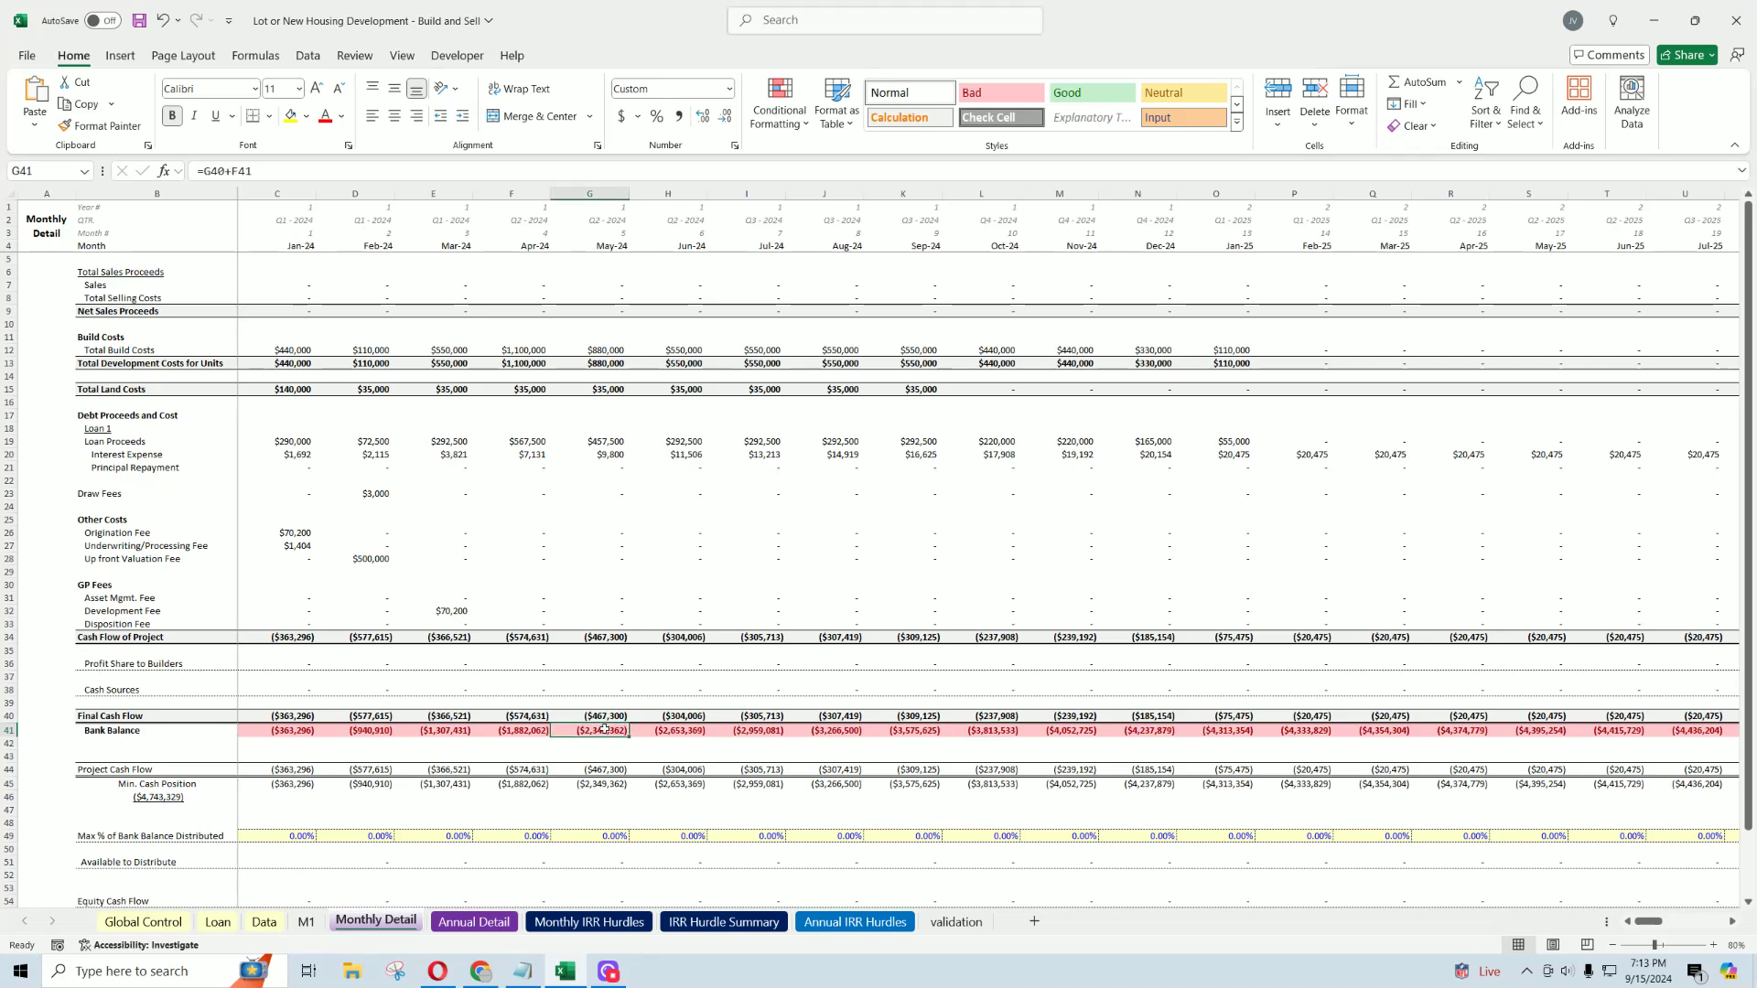
click(768, 732)
click(828, 732)
click(906, 731)
click(984, 731)
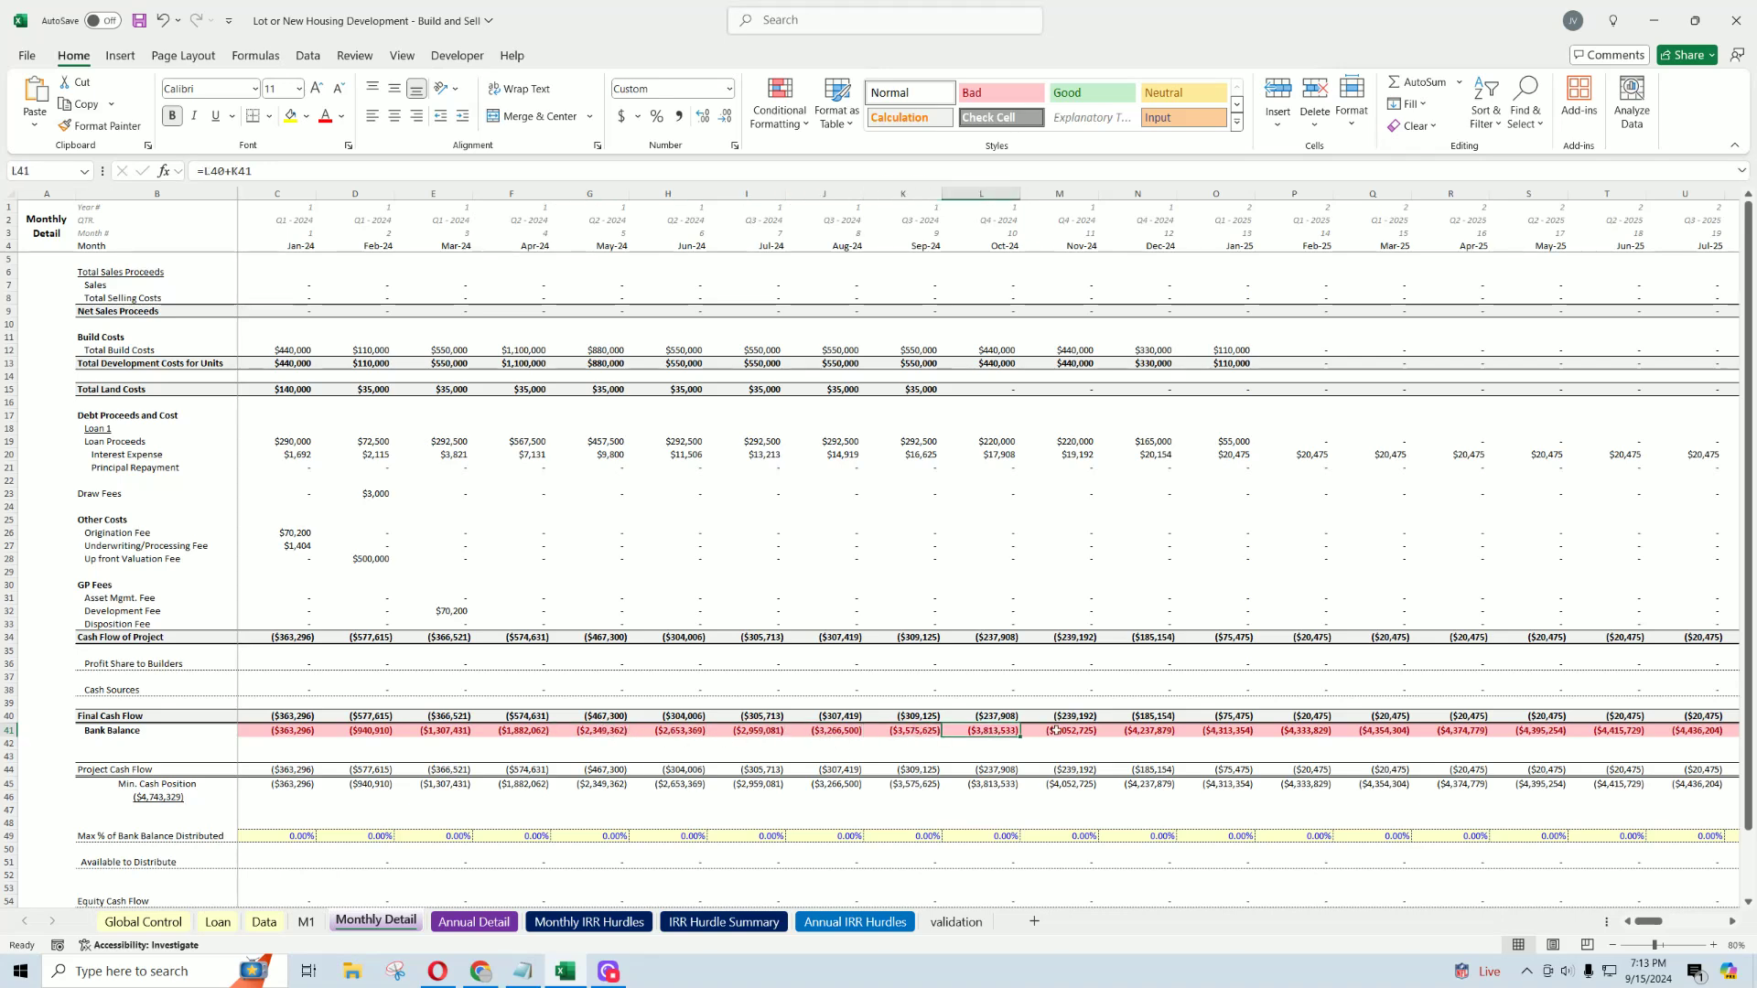
click(1062, 731)
click(1125, 733)
click(1226, 732)
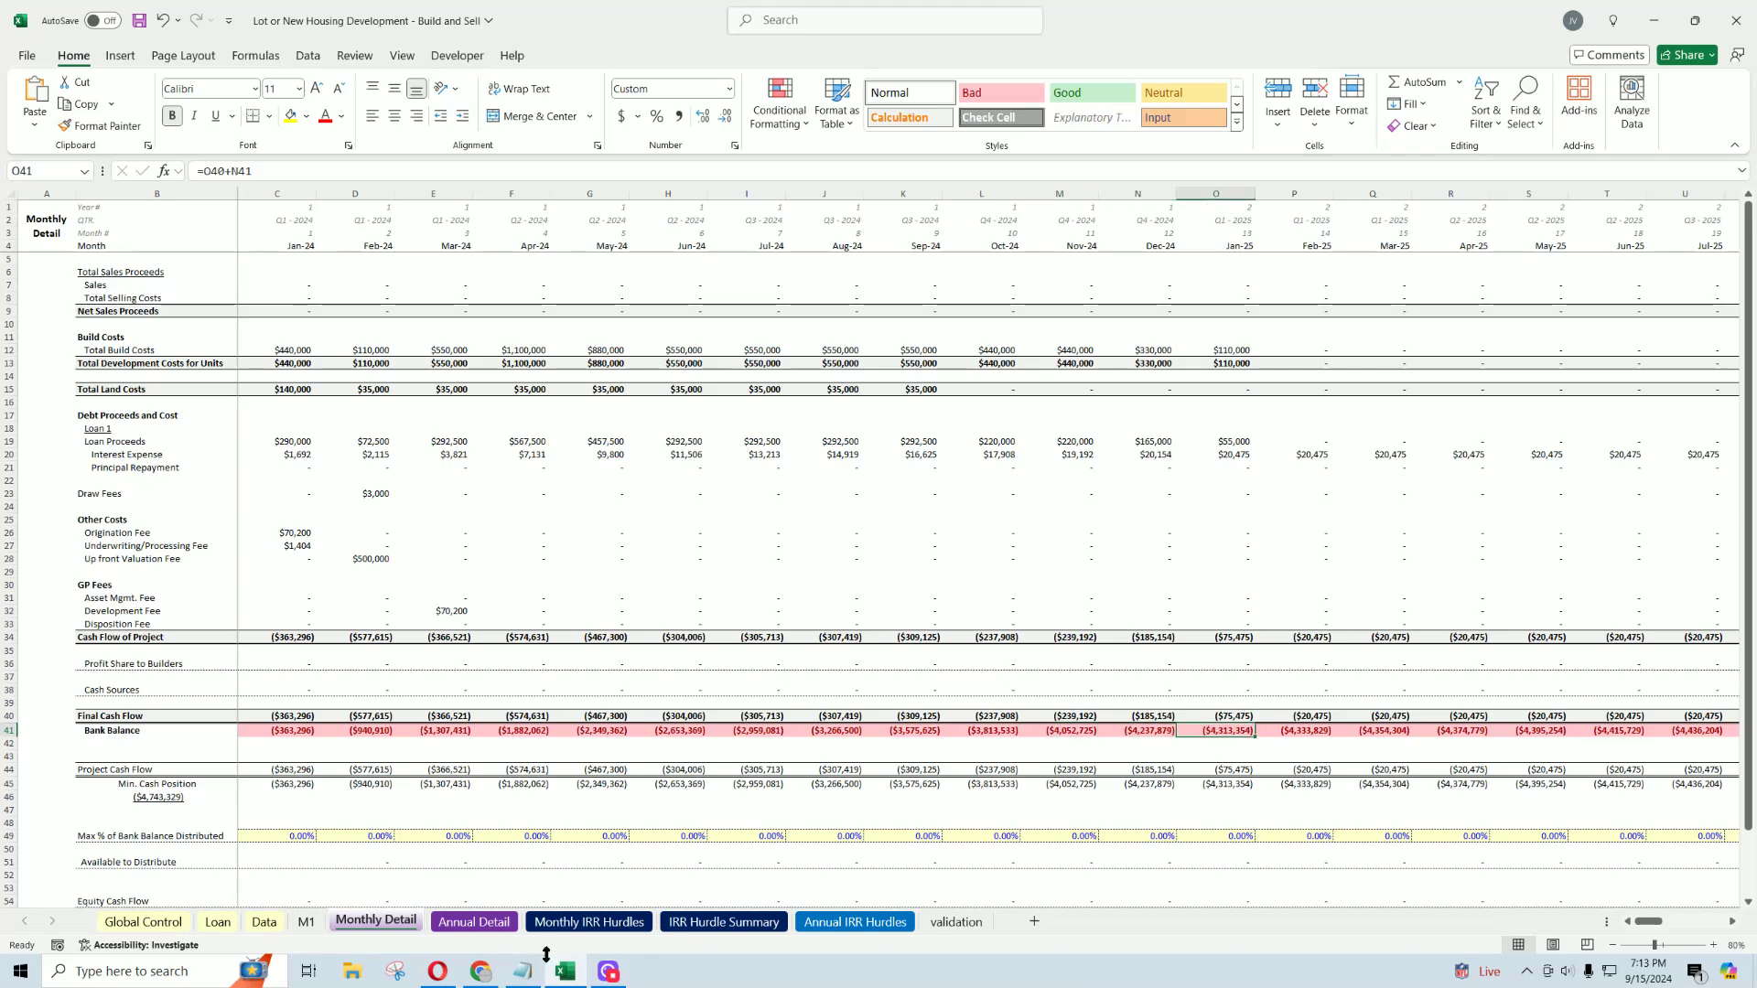
Step: Check the 2024 Borrow Amount inputs on the Loan sheet and return to Monthly Detail
click(220, 922)
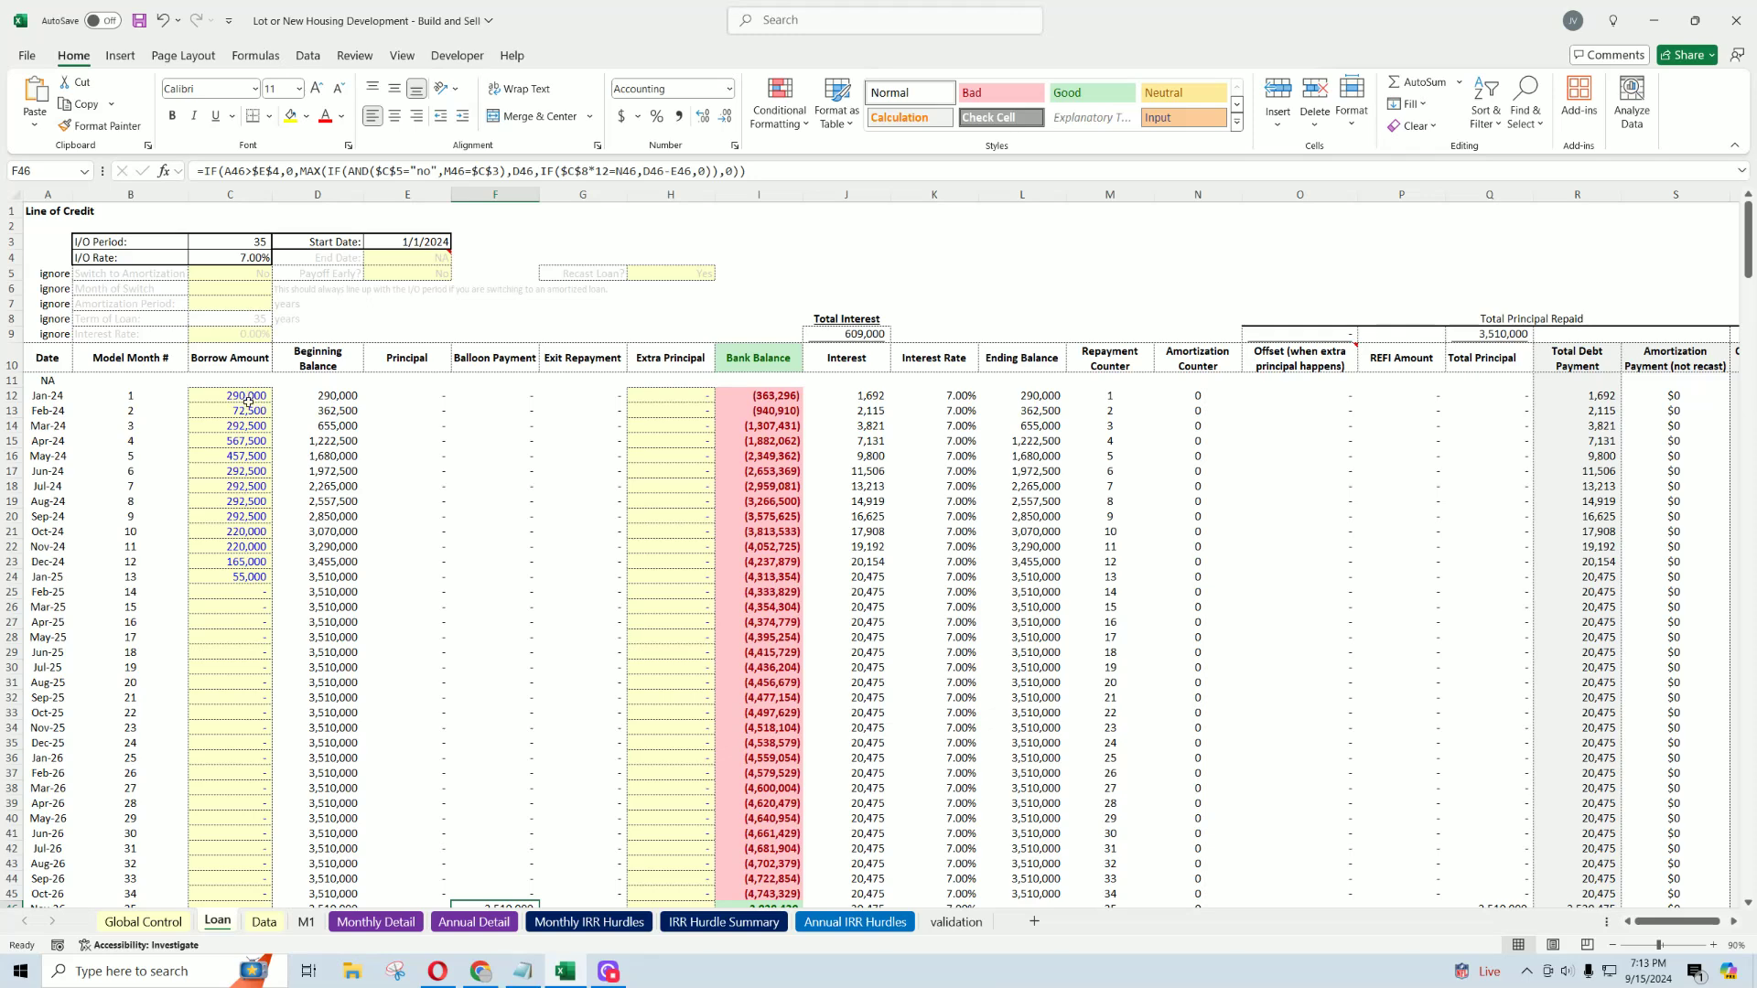
drag(248, 403, 248, 549)
click(375, 923)
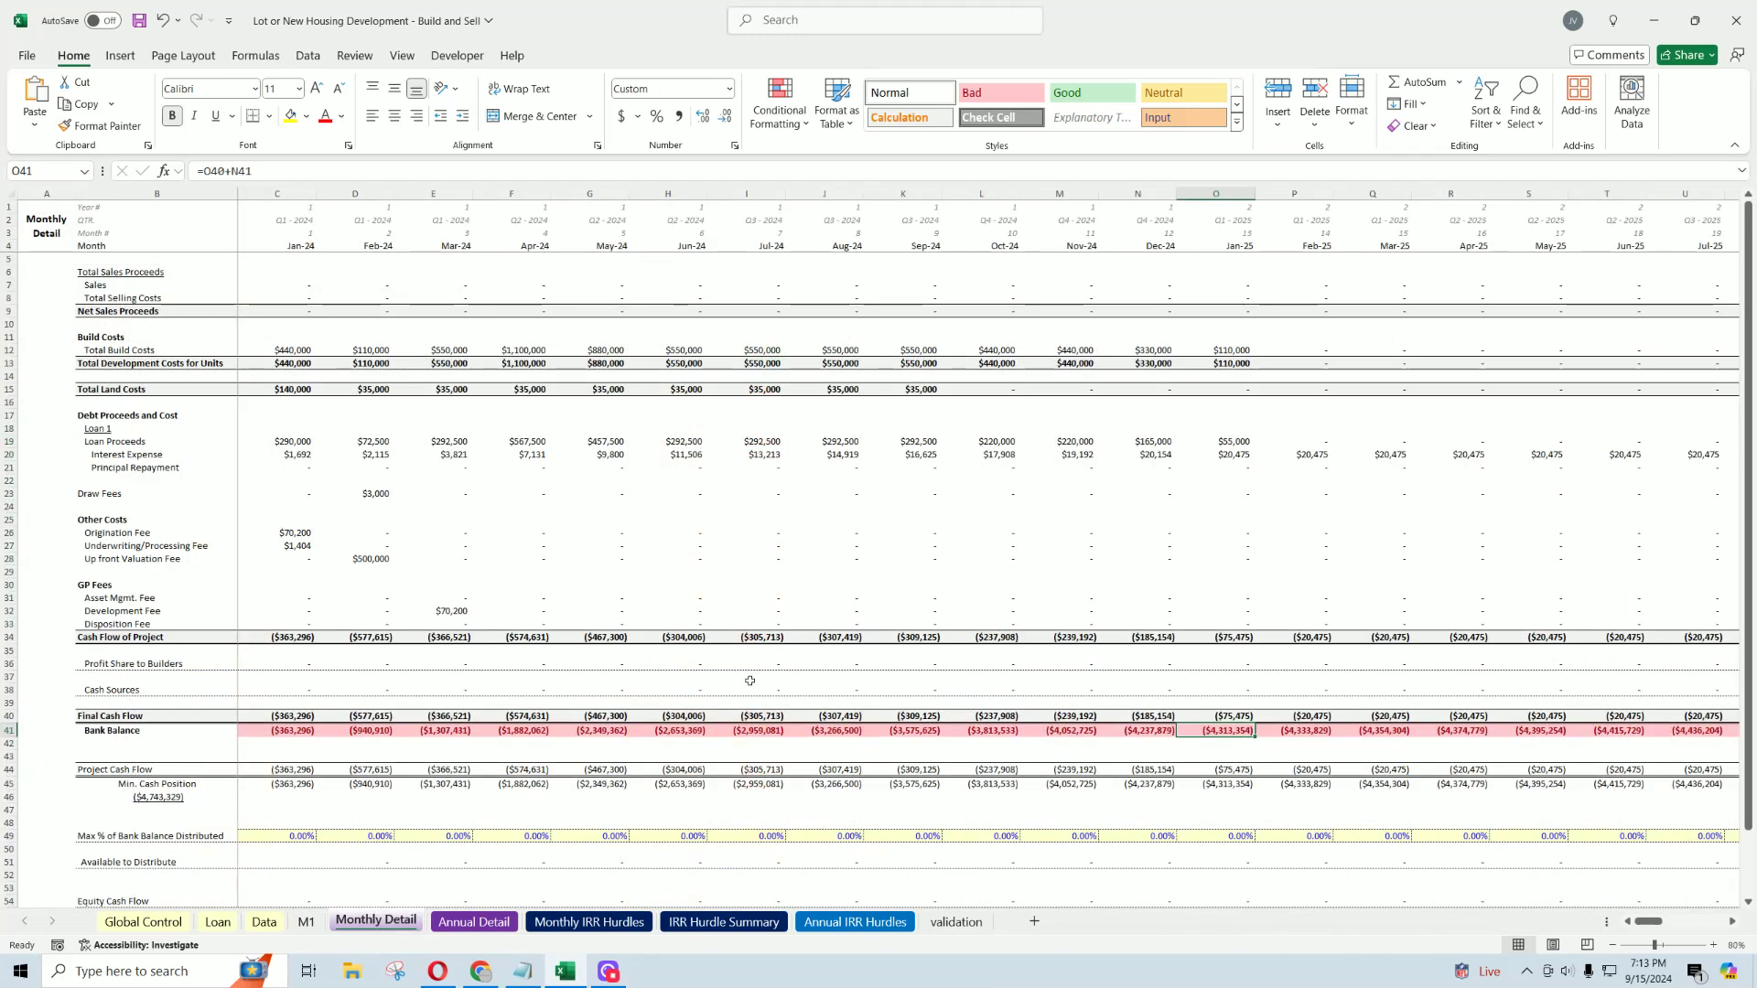
Step: Follow the Bank Balance row on Monthly Detail from 2024 out to August 2027 and back to its row label
click(700, 732)
key(Left)
key(Left)
key(Left)
key(Left)
key(Left)
key(Left)
key(Left)
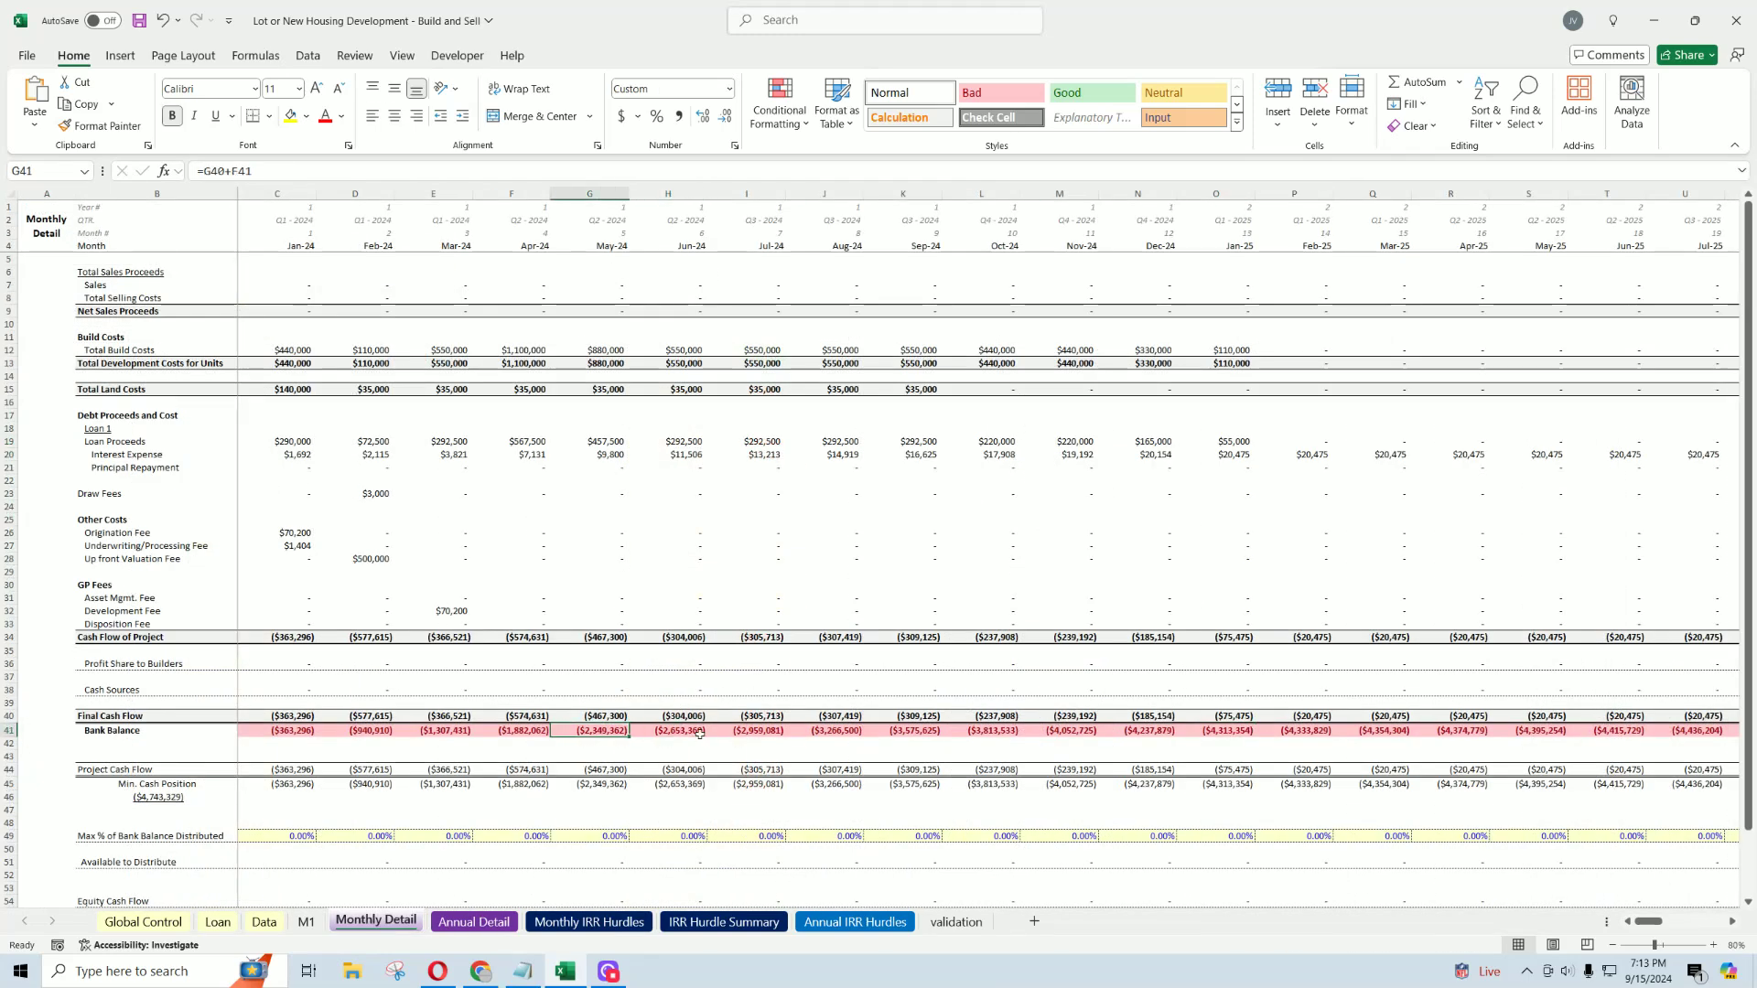
key(Right)
key(Right)
key(Right)
key(Right)
key(Right)
key(Right)
key(Right)
key(Right)
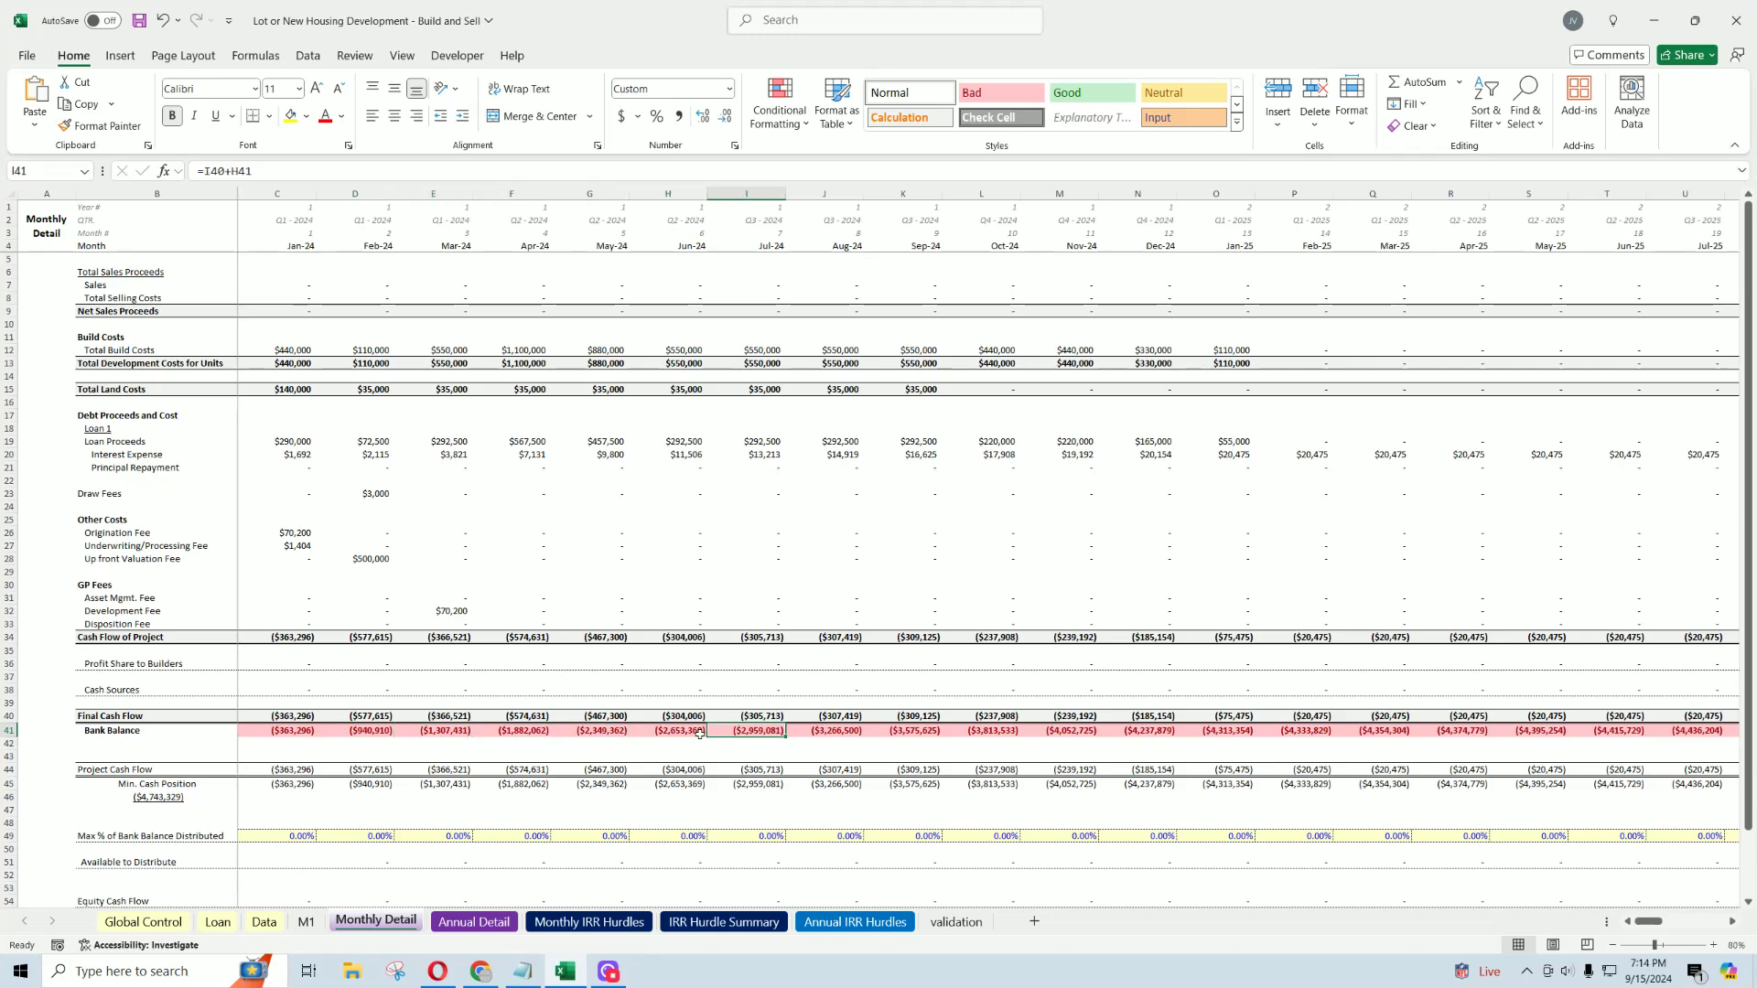
key(Right)
key(Right)
key(Right)
key(Right)
key(Right)
key(Right)
key(Right)
key(Right)
key(Right)
key(Right)
key(Right)
key(Right)
key(Right)
key(Right)
key(Right)
key(Right)
key(Right)
key(Right)
key(Right)
key(Right)
key(Right)
key(Right)
key(Right)
key(Right)
key(Right)
key(Right)
key(Right)
key(Right)
key(Right)
key(Right)
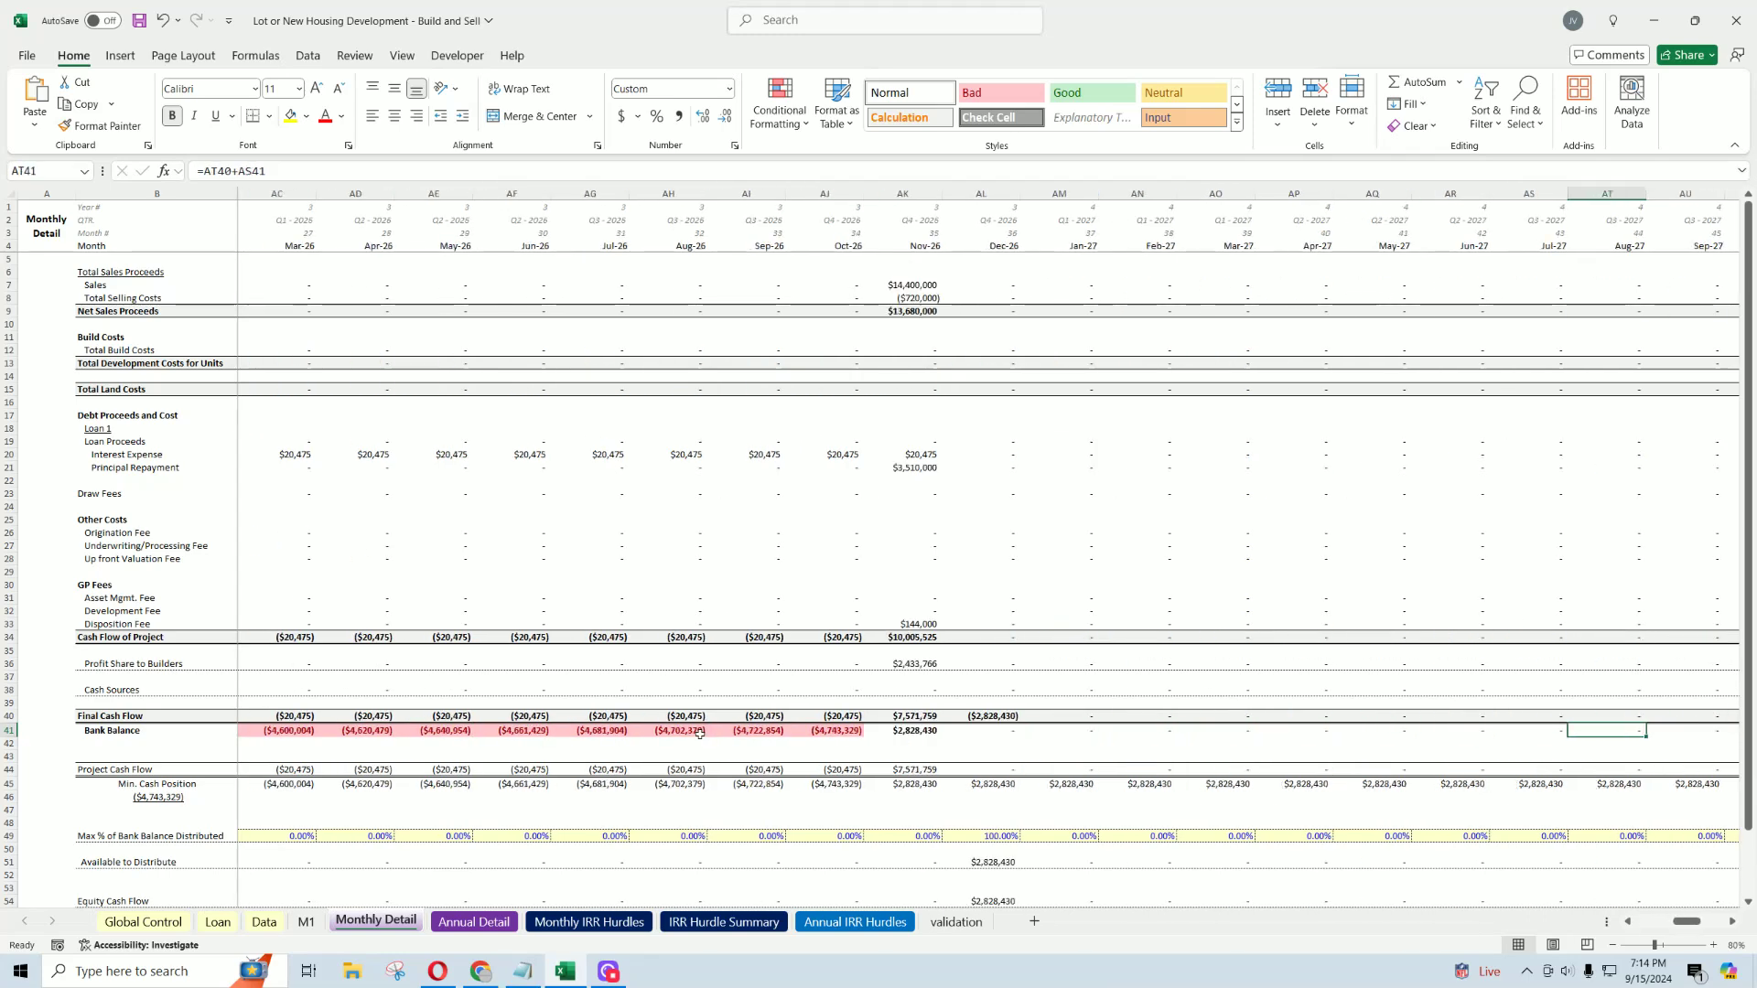
key(Left)
key(Left)
key(Left)
key(Left)
key(Left)
key(Left)
key(Left)
key(Left)
key(Left)
key(Left)
key(Left)
key(Left)
key(Left)
key(Left)
key(Left)
key(Left)
key(Left)
key(Left)
key(Left)
key(Left)
key(Left)
key(Left)
key(Left)
key(Left)
key(Left)
key(Left)
key(Left)
key(Left)
key(Left)
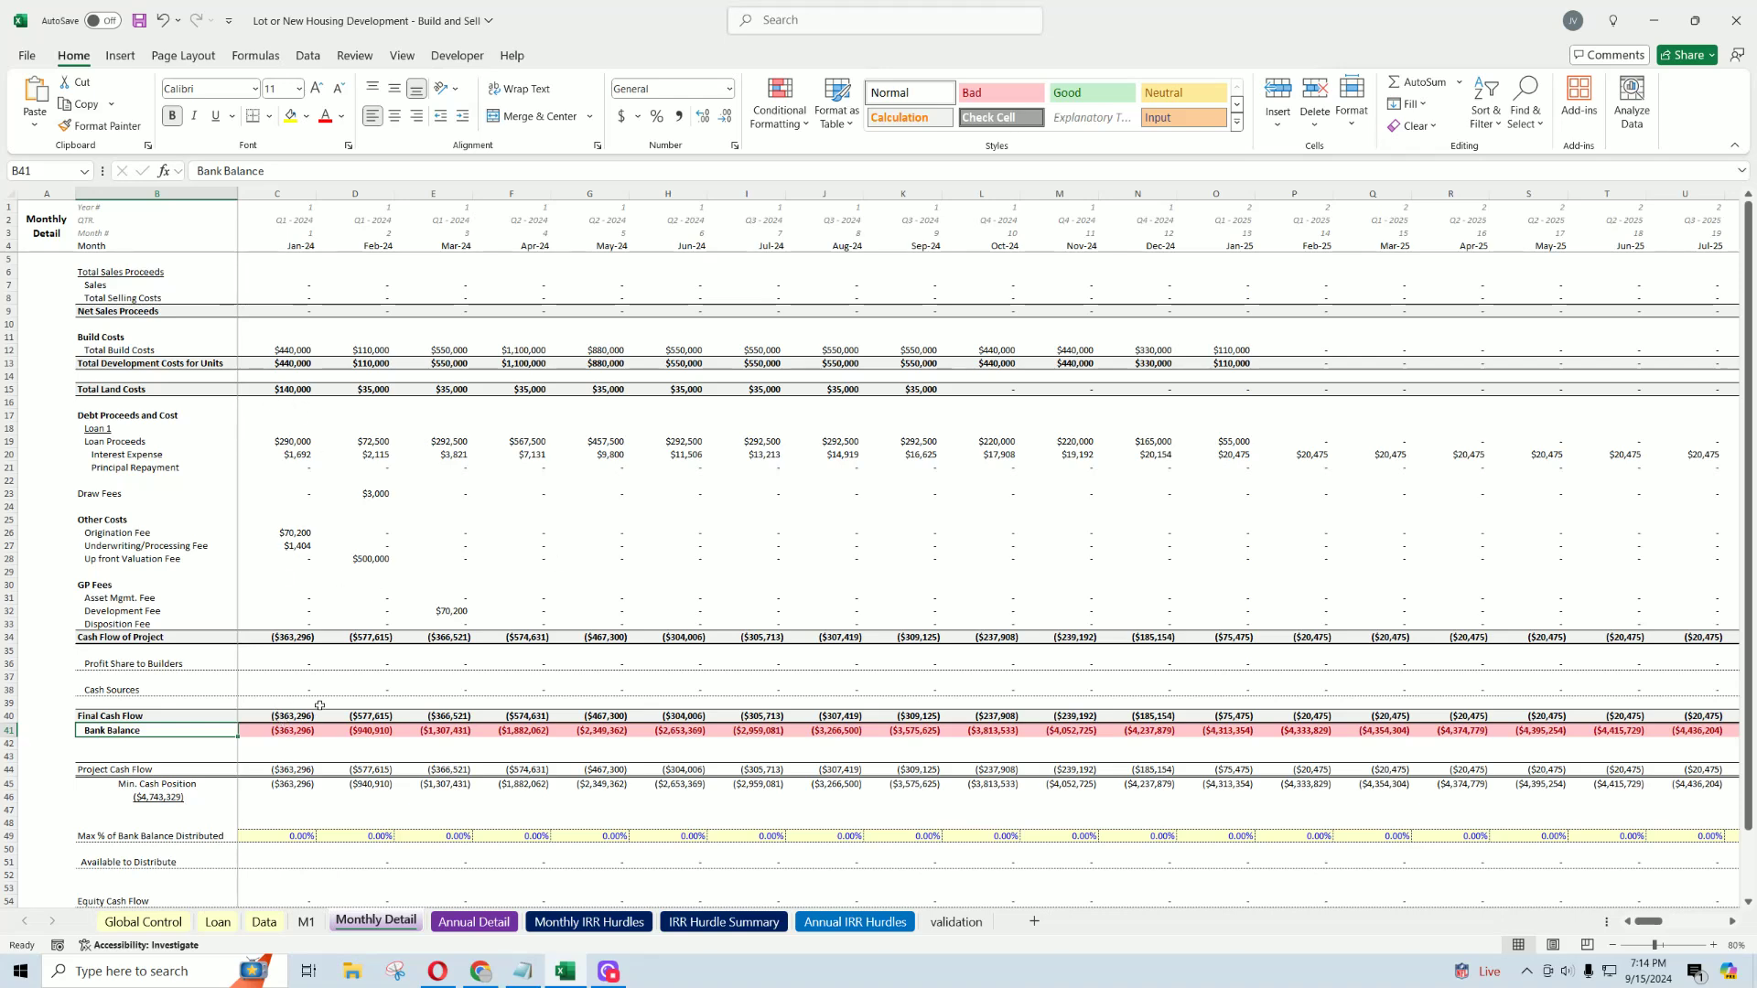
Step: Inspect the early 2024 bank balances and the February 2024 Bank Balance, Profit Share to Builders and Available to Distribute formulas
drag(293, 731, 523, 732)
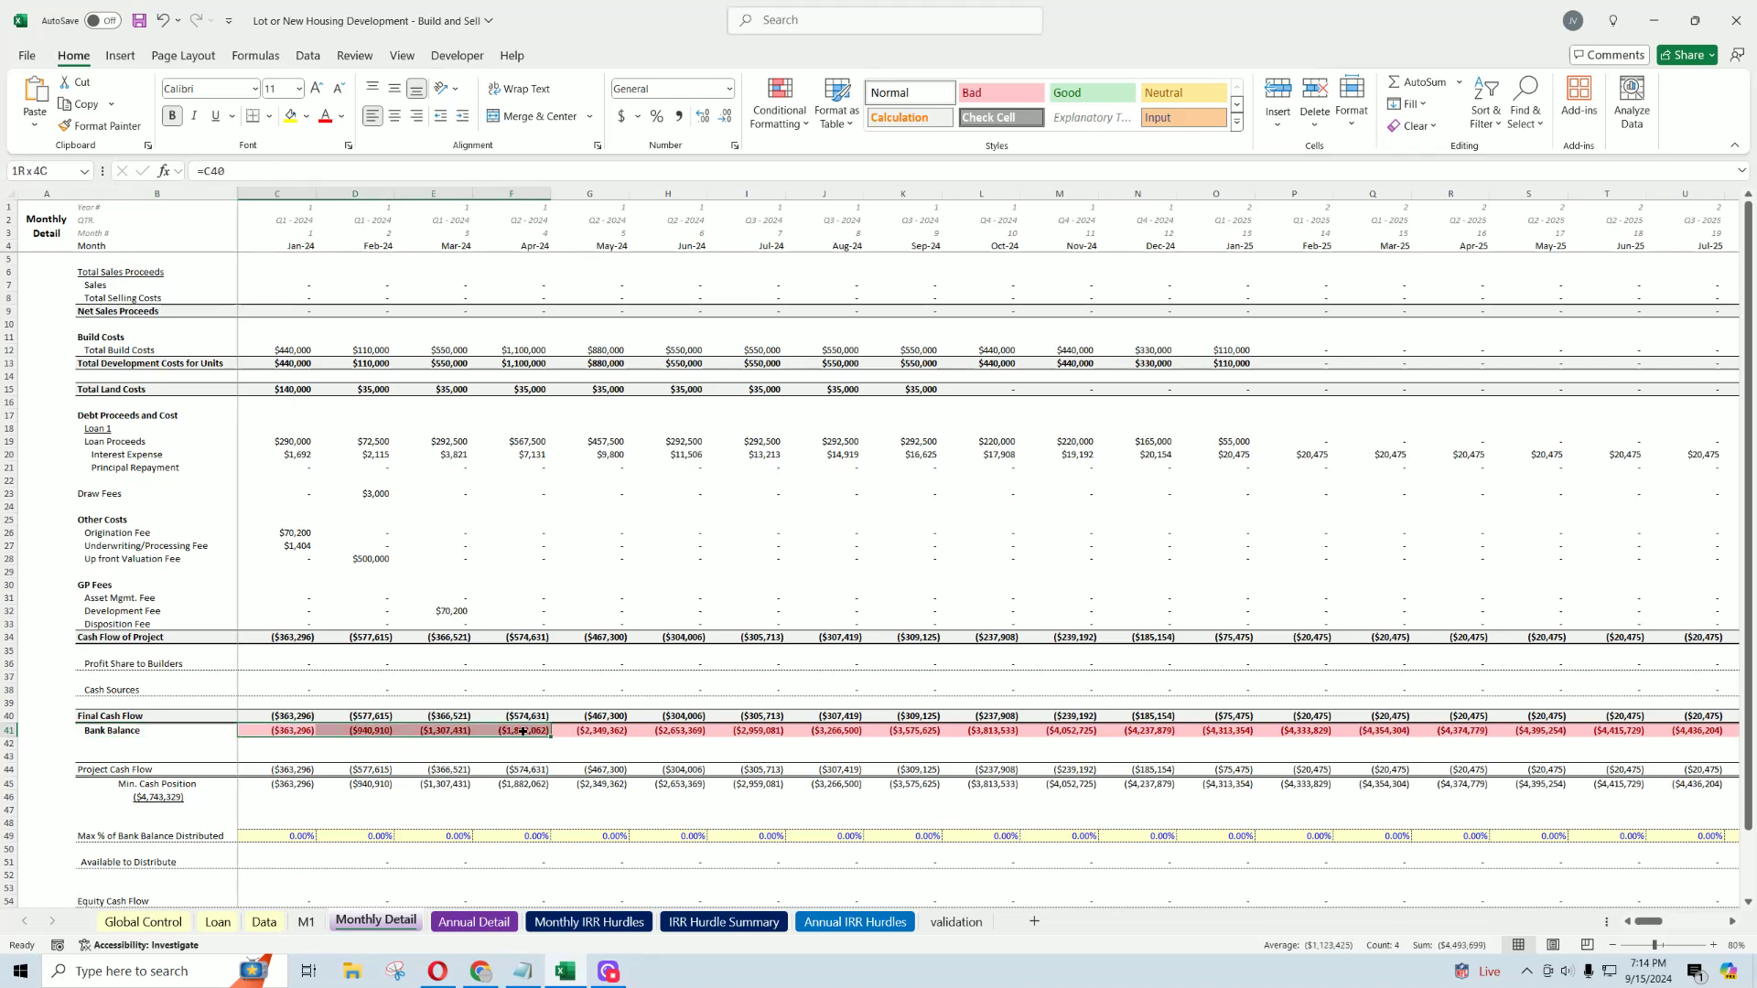
click(377, 732)
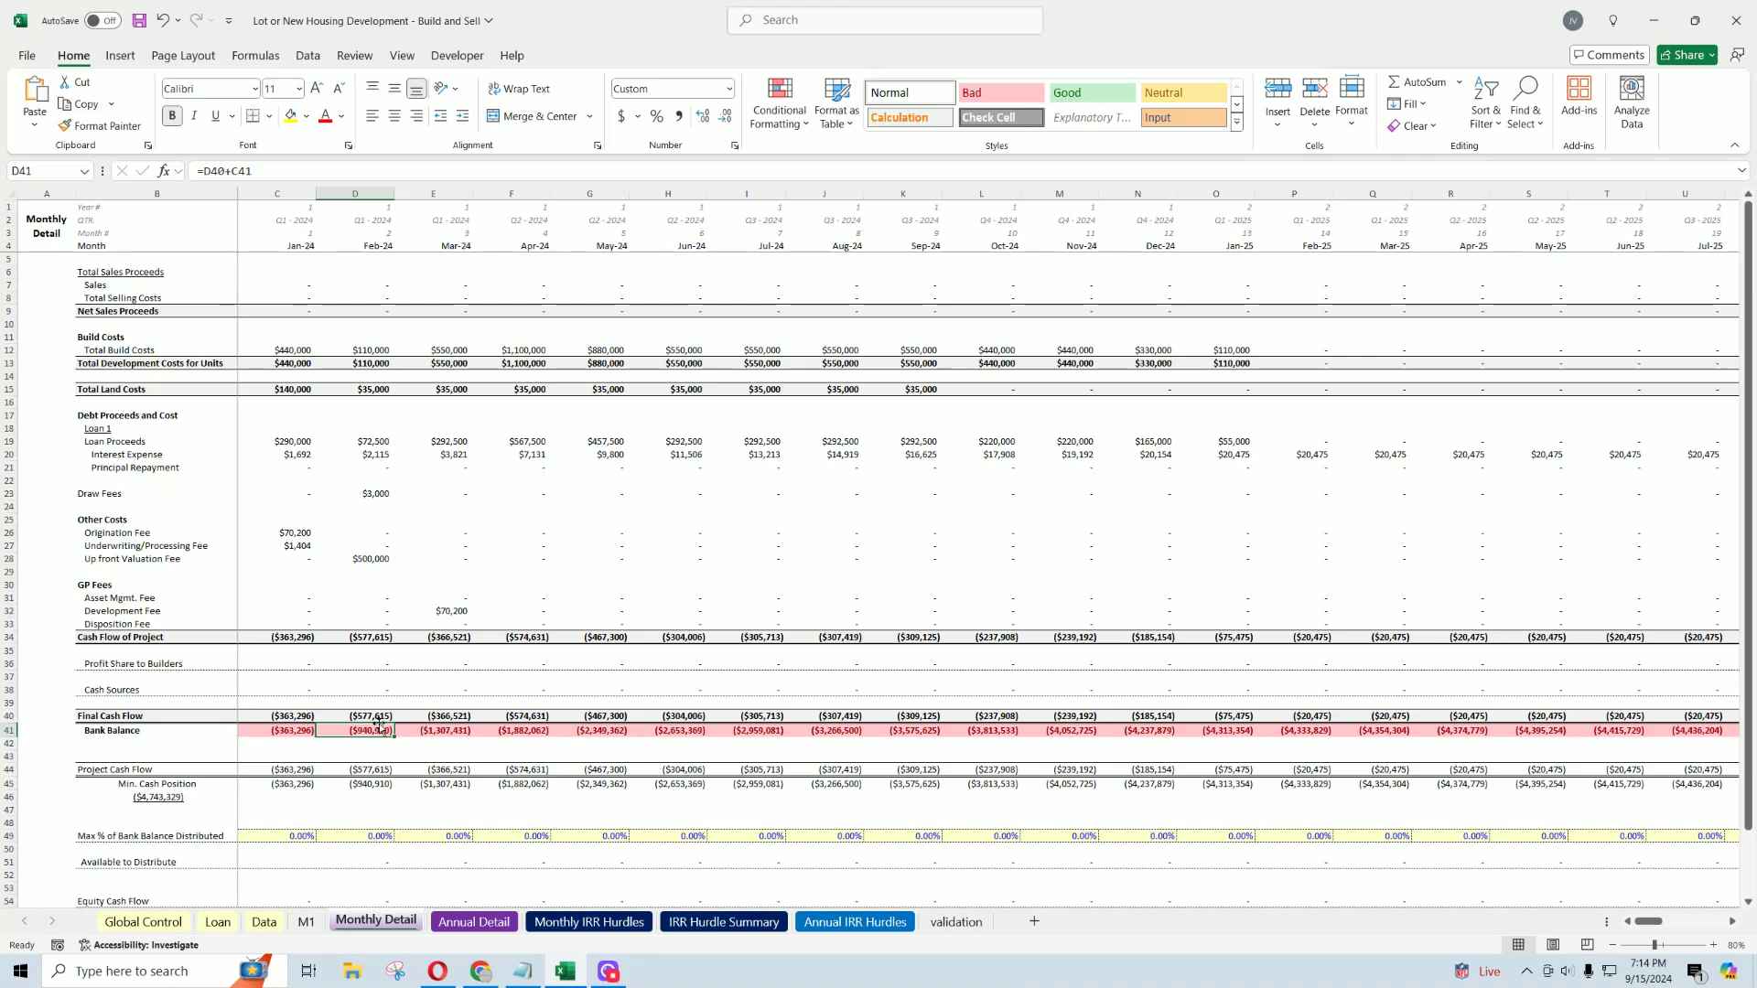
click(363, 667)
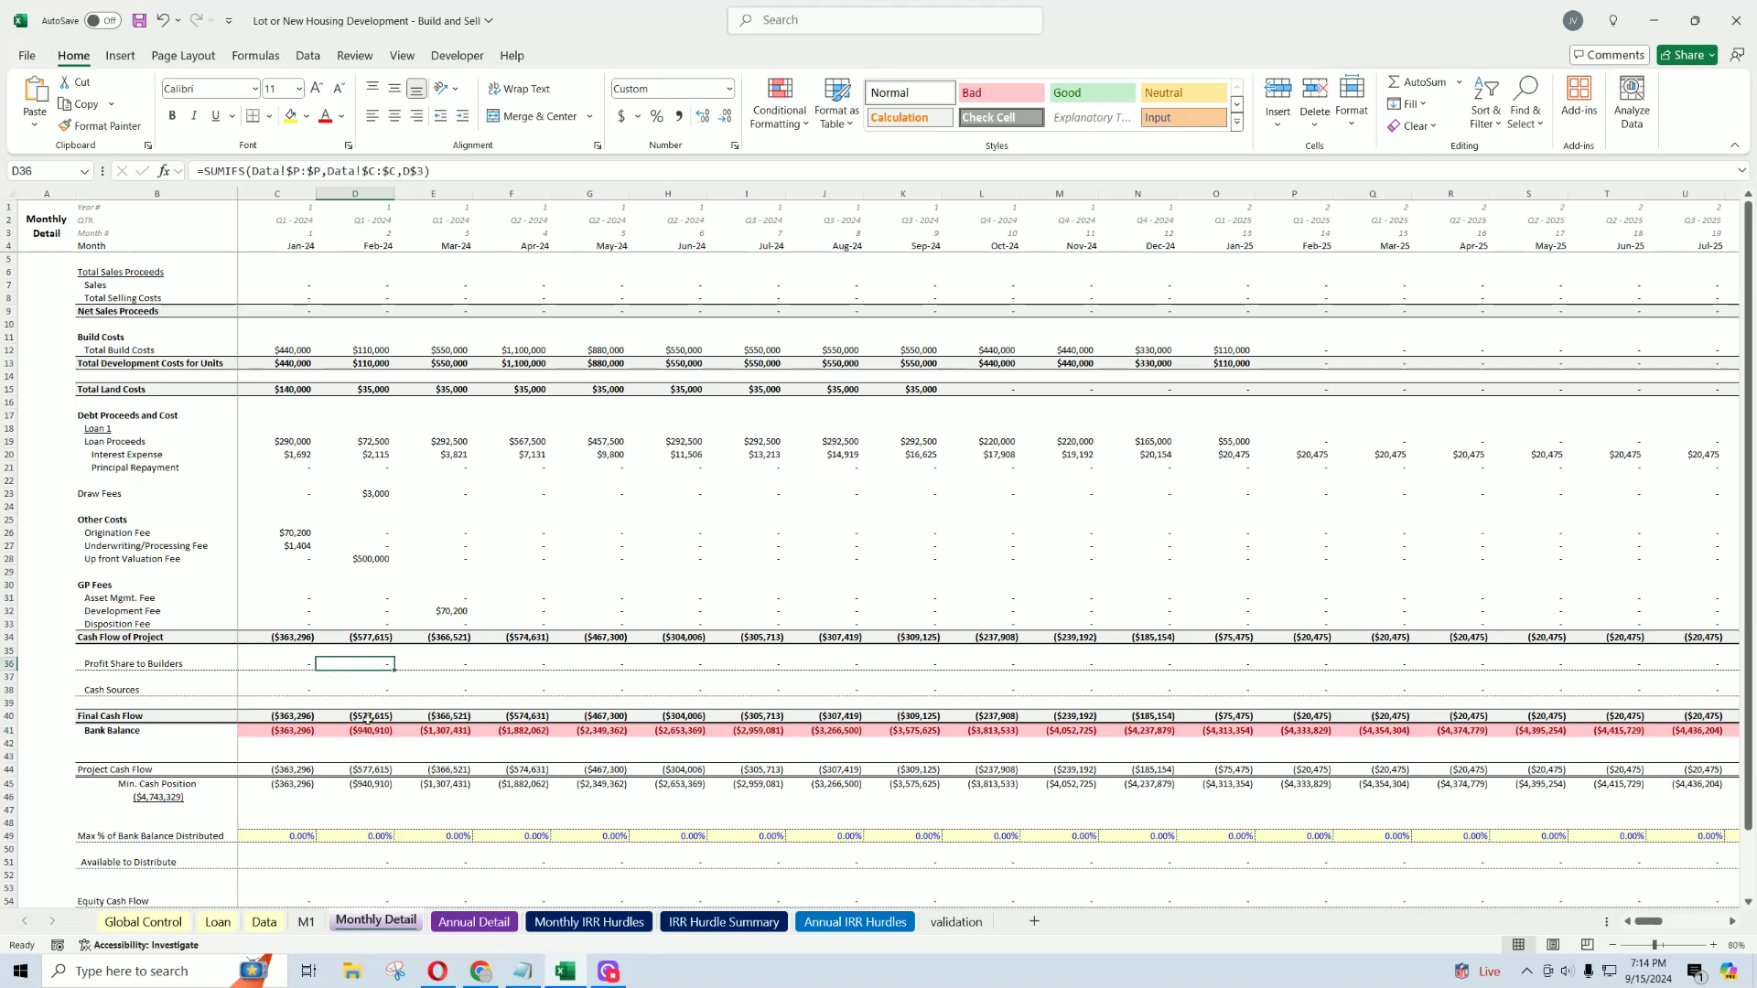
click(367, 857)
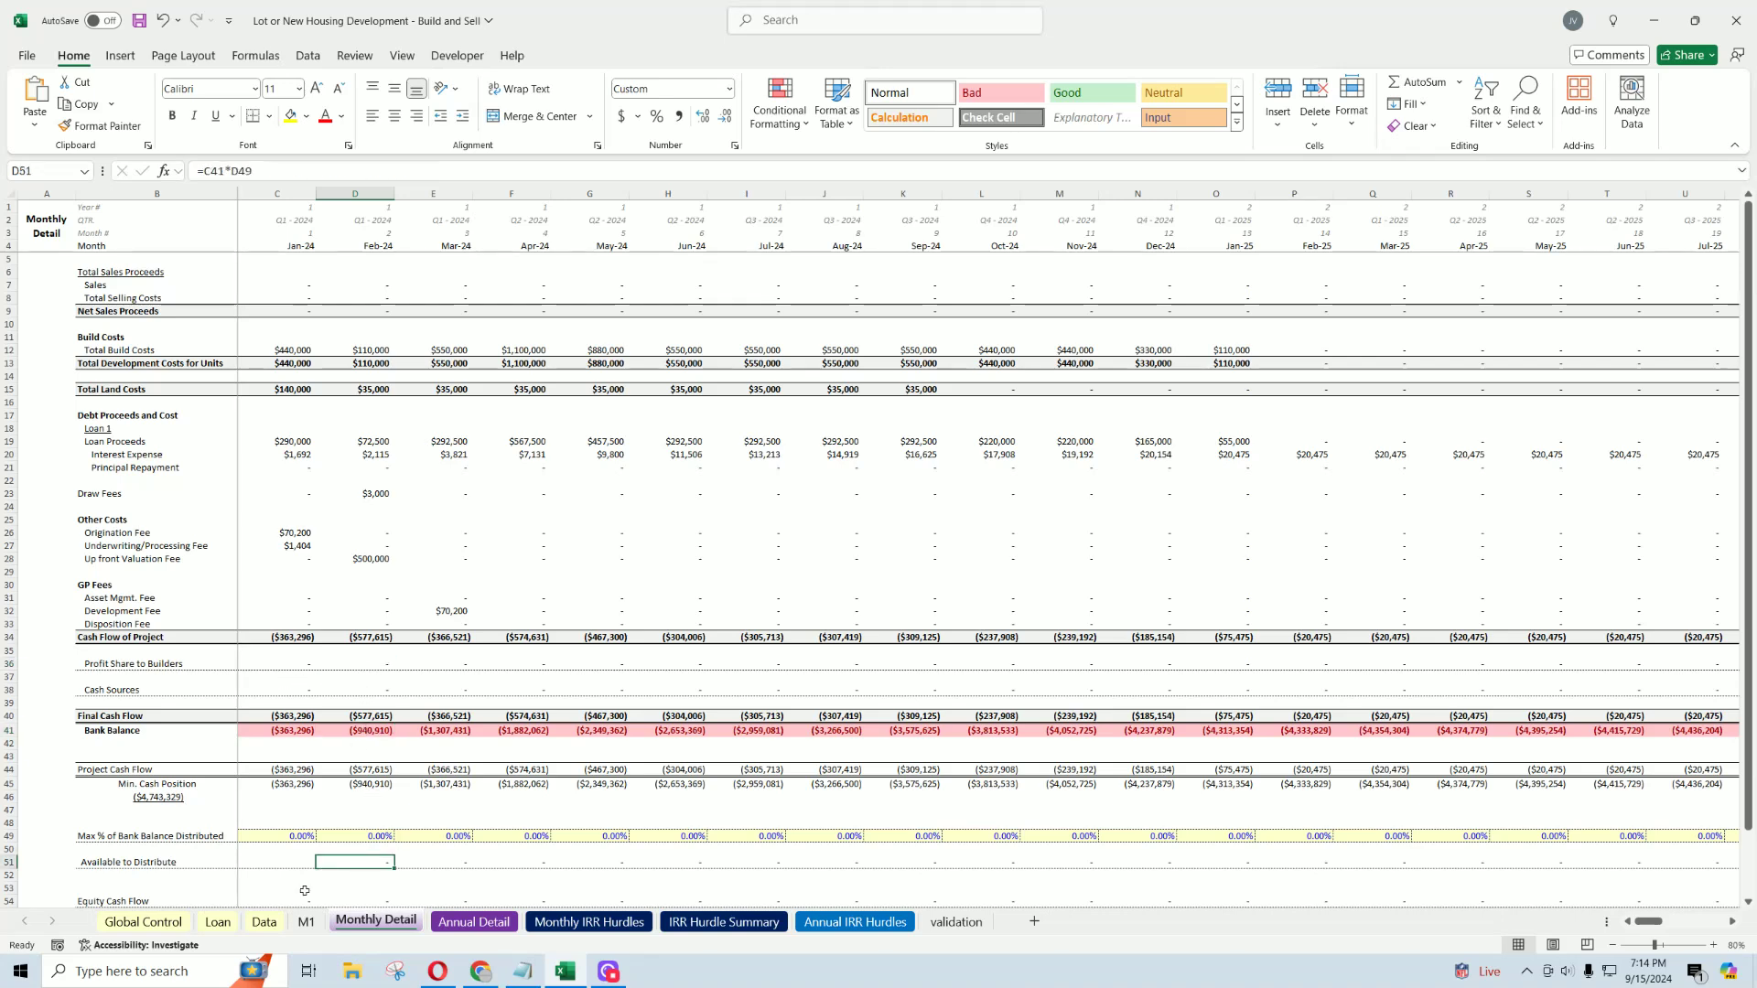
Step: Undo the last change to the Source 1 cash raised amount on Global Control
click(163, 21)
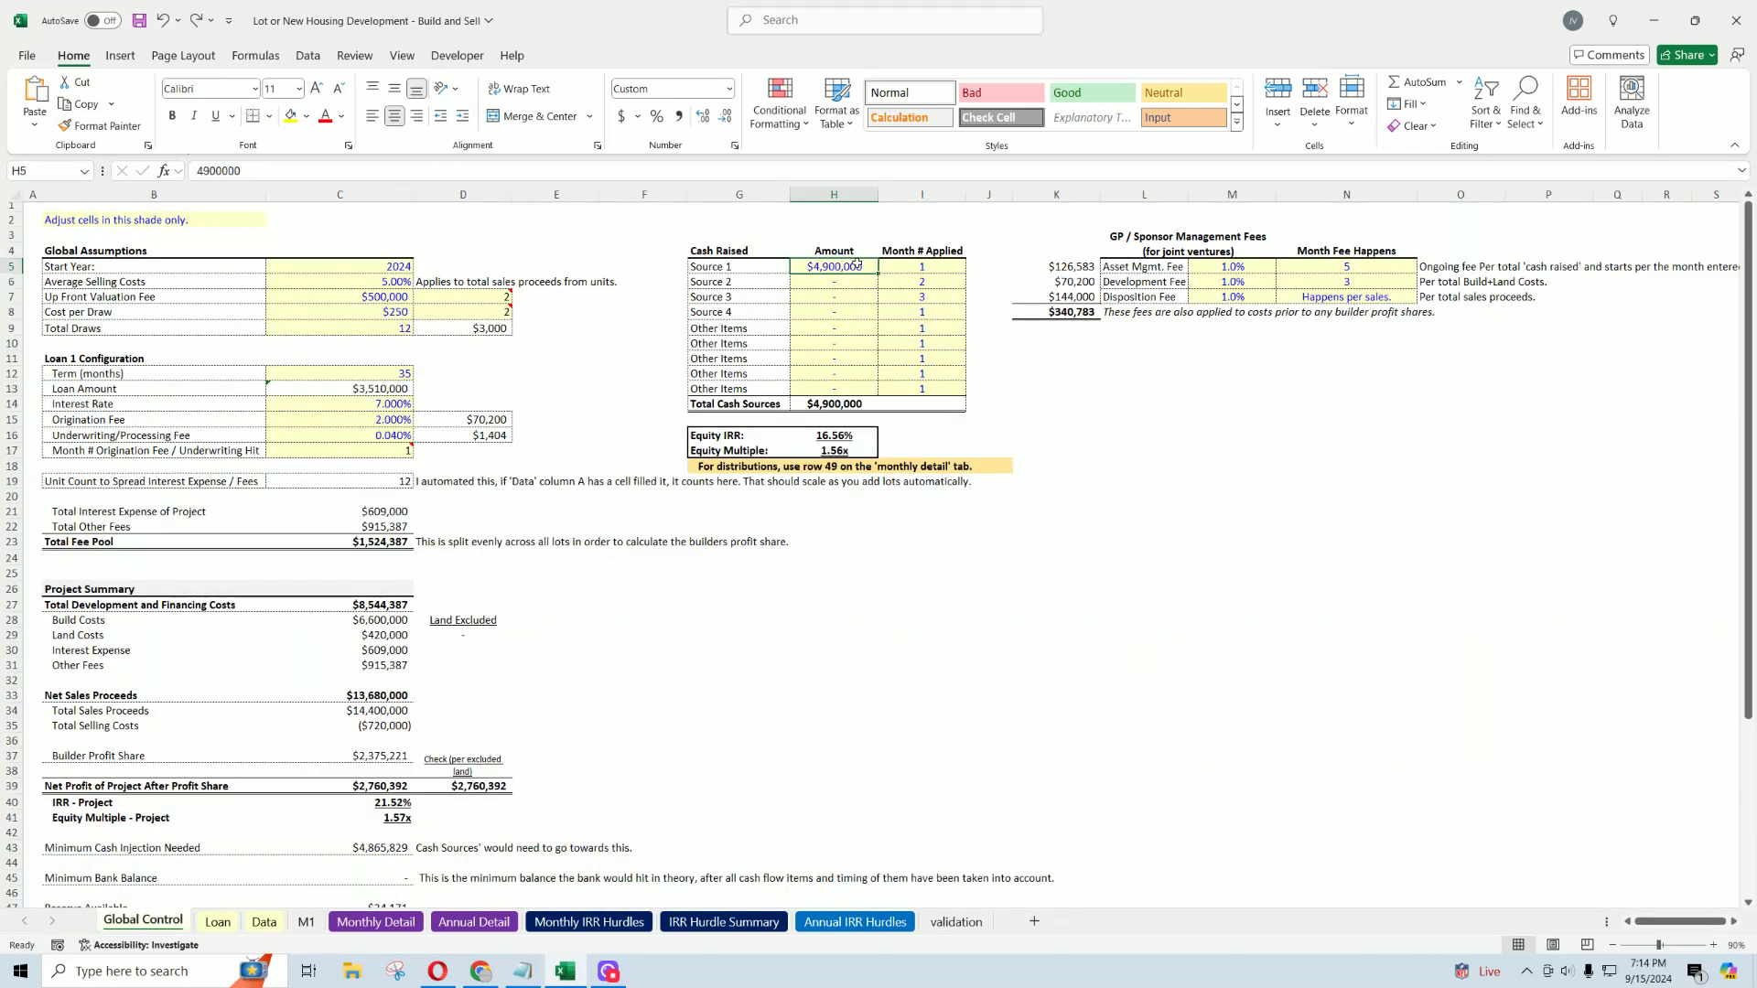
Step: Follow the Max % of Bank Balance Distributed row on Monthly Detail from April 2024 out to December 2026
click(376, 922)
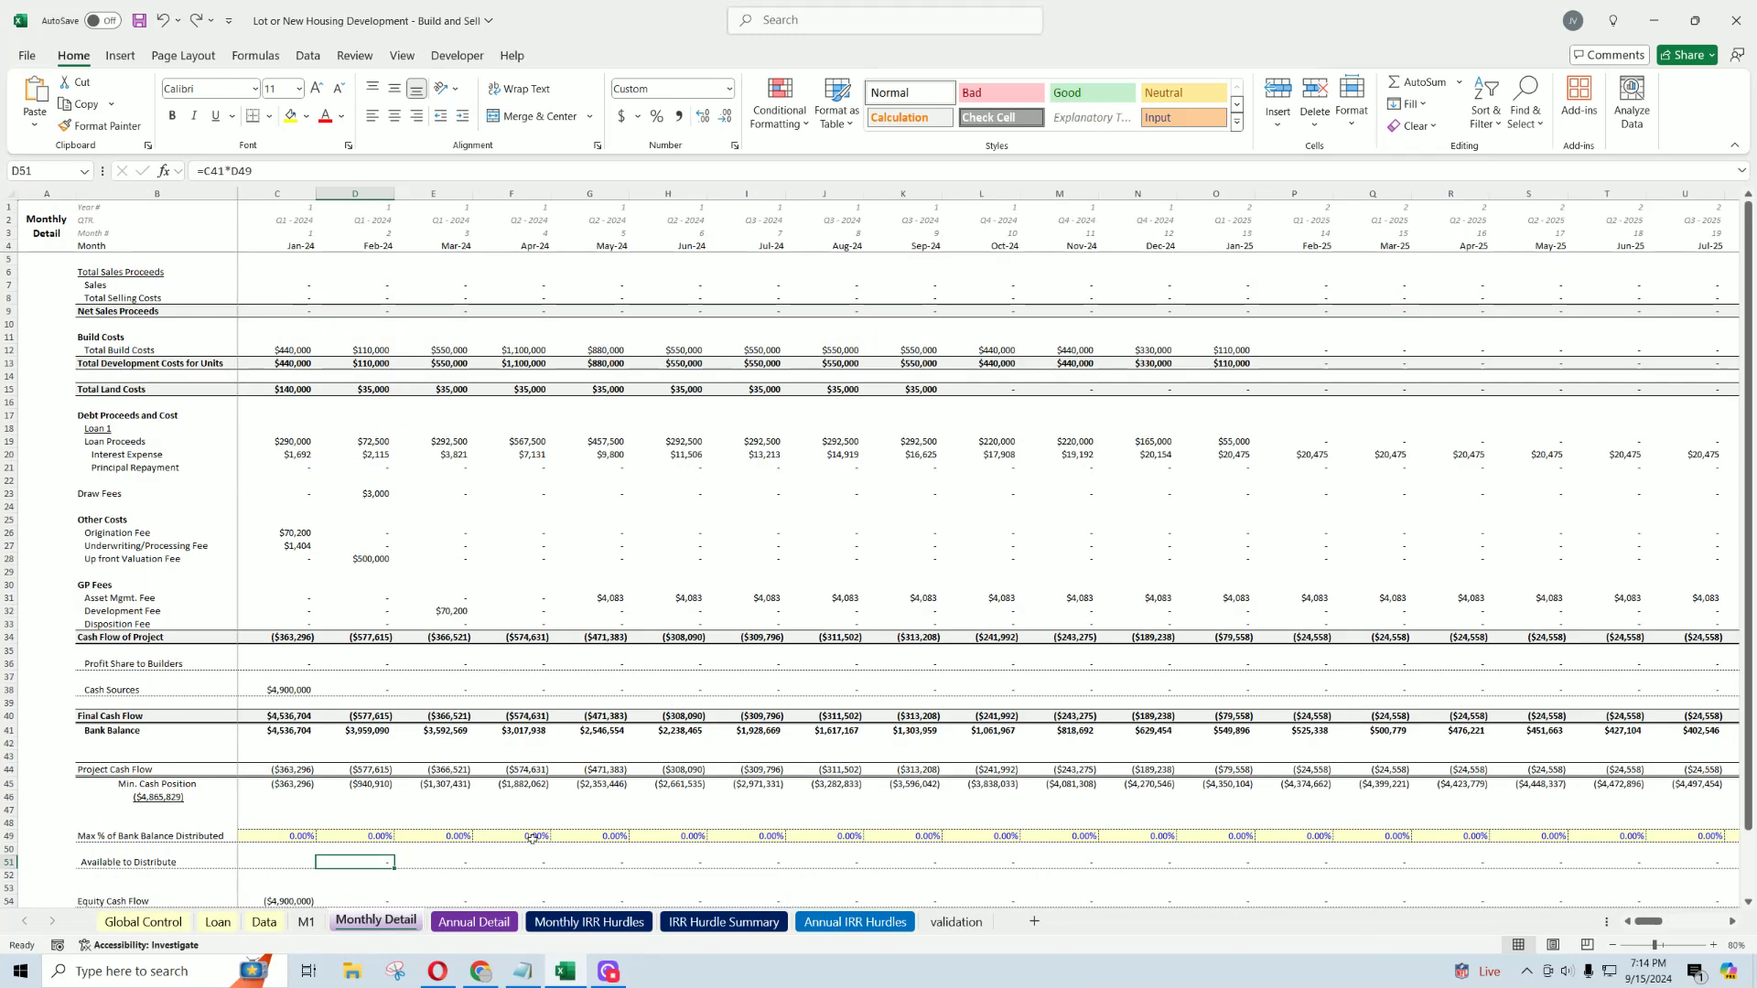
click(531, 835)
key(Right)
key(Right)
key(Right)
key(Right)
key(Right)
key(Right)
key(Right)
key(Right)
key(Right)
key(Right)
key(Right)
key(Right)
key(Right)
key(Right)
key(Right)
key(Right)
key(Right)
key(Right)
key(Right)
key(Right)
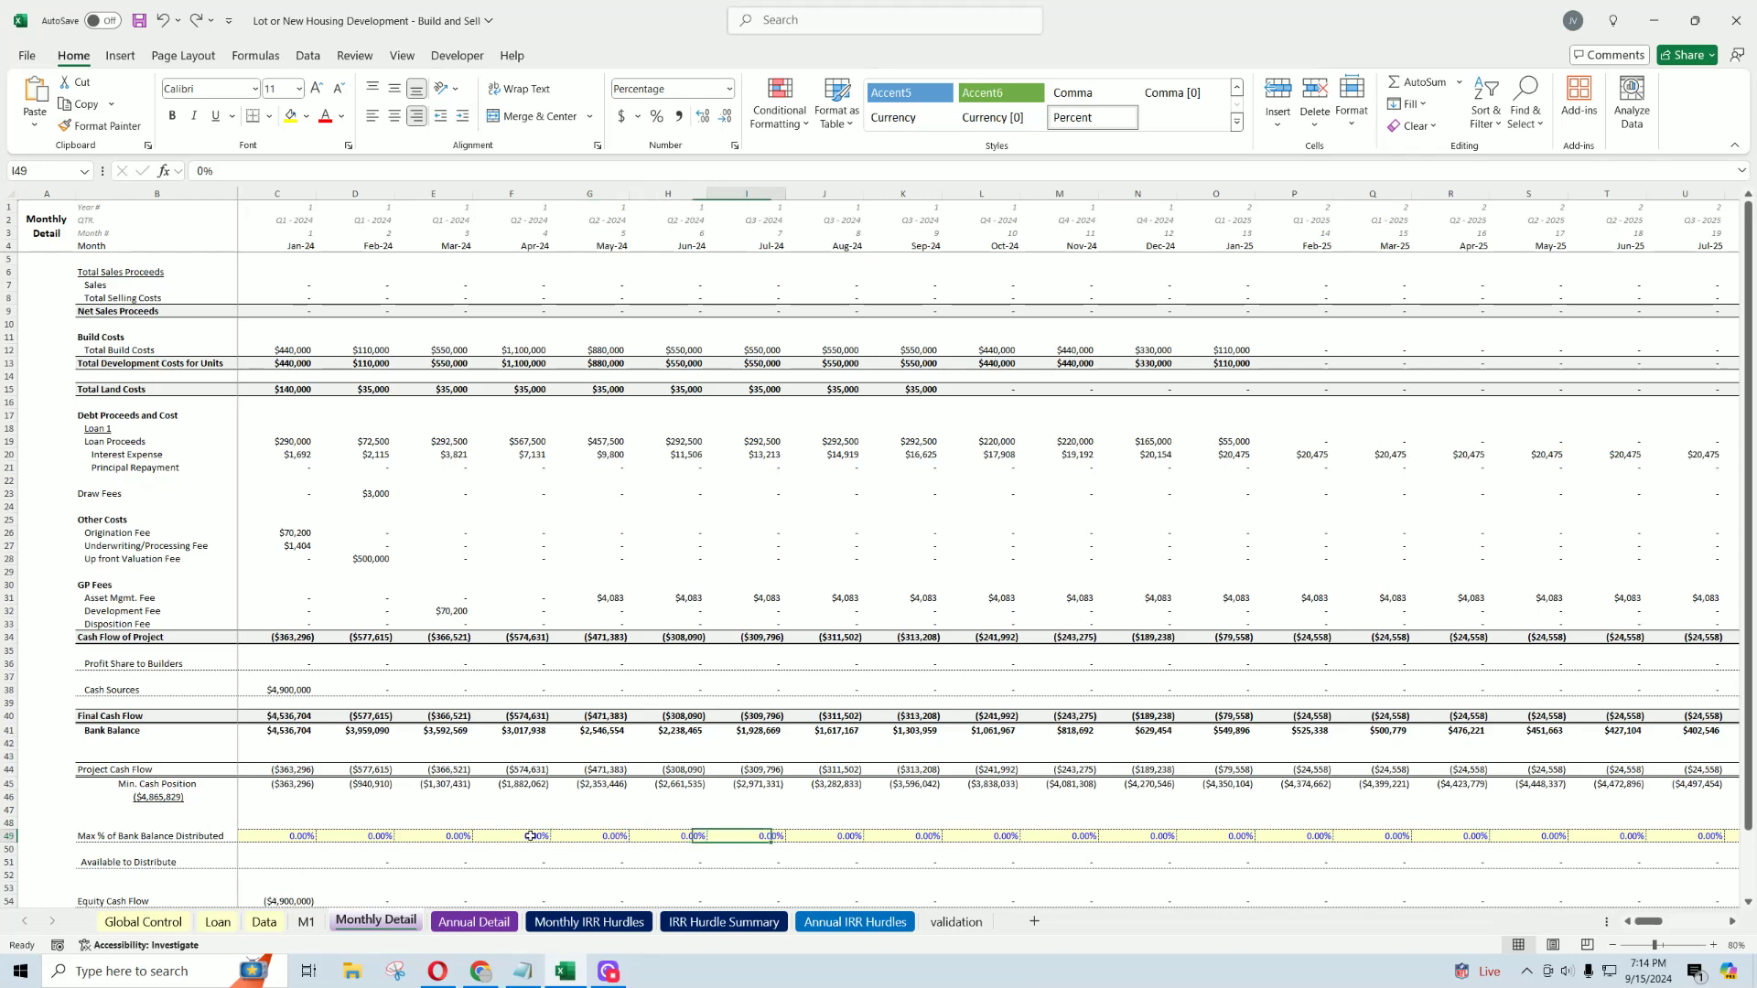
key(Left)
key(Left)
key(Left)
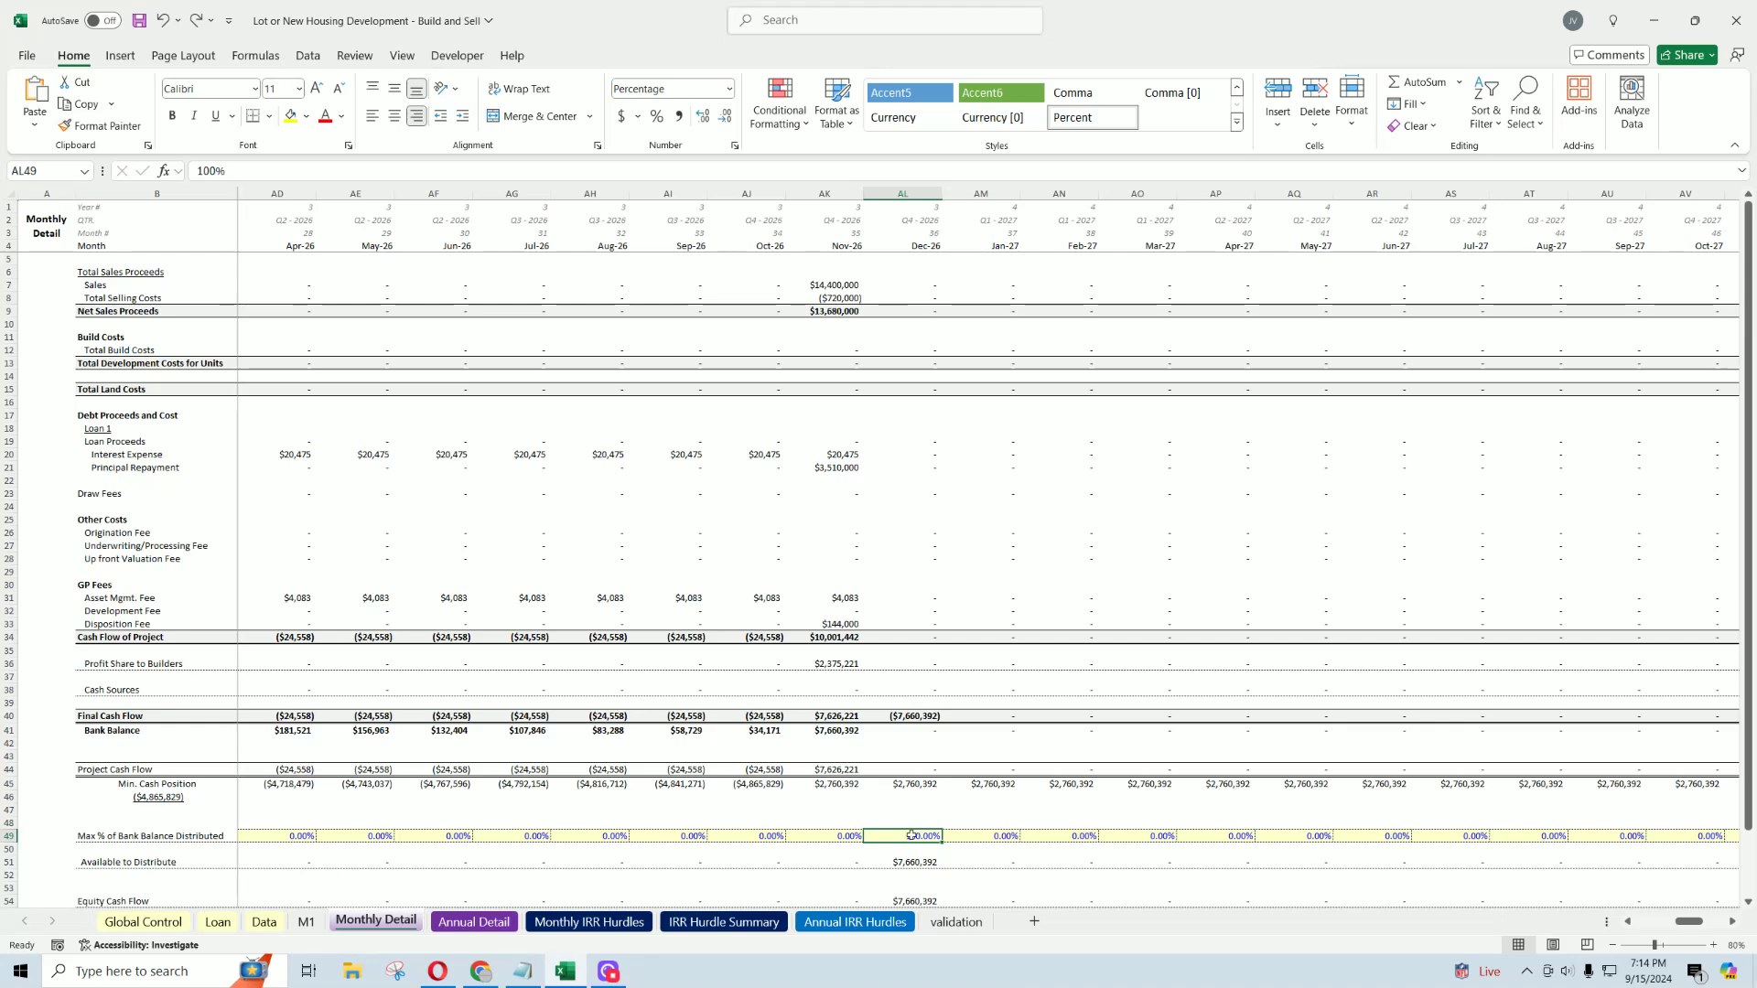
Step: Check the November 2026 Bank Balance and set the December 2026 Max % of Bank Balance Distributed to 0%
click(834, 729)
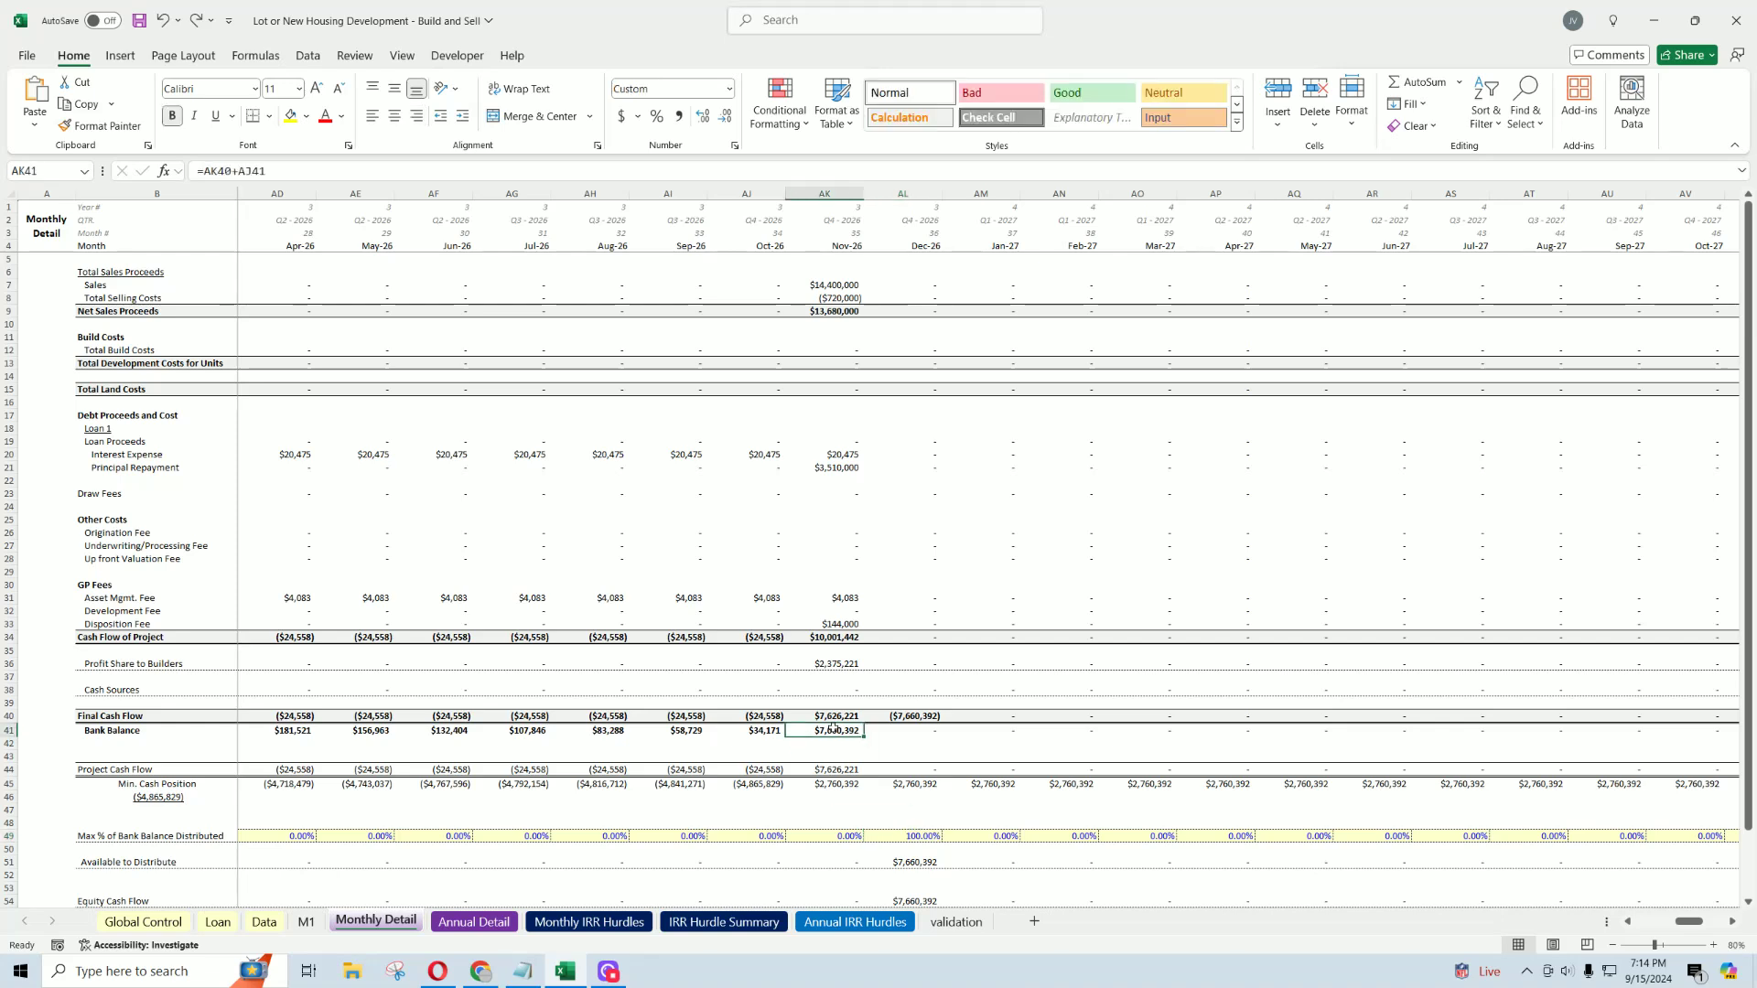
click(916, 838)
text(0)
key(Return)
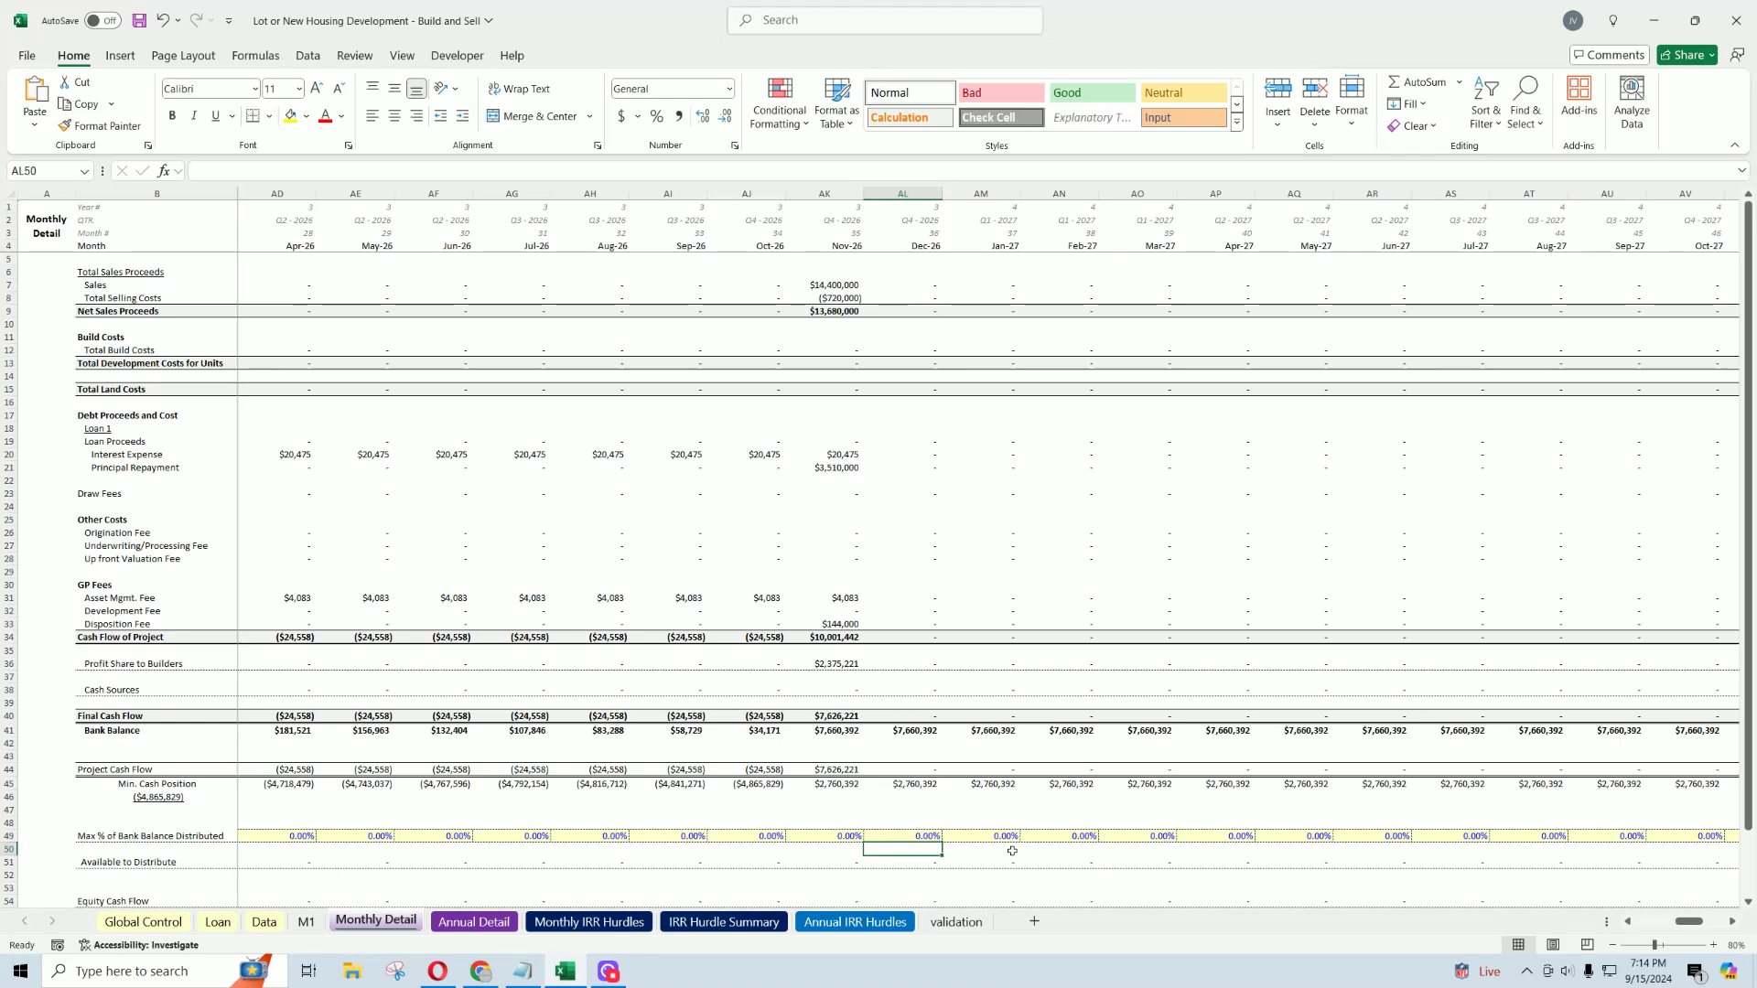
Step: Compare the November 2026 Bank Balance and its formula with the October 2026 one
key(Left)
key(Up)
key(Up)
key(Up)
key(Up)
key(Up)
key(Up)
key(Up)
key(Up)
key(Up)
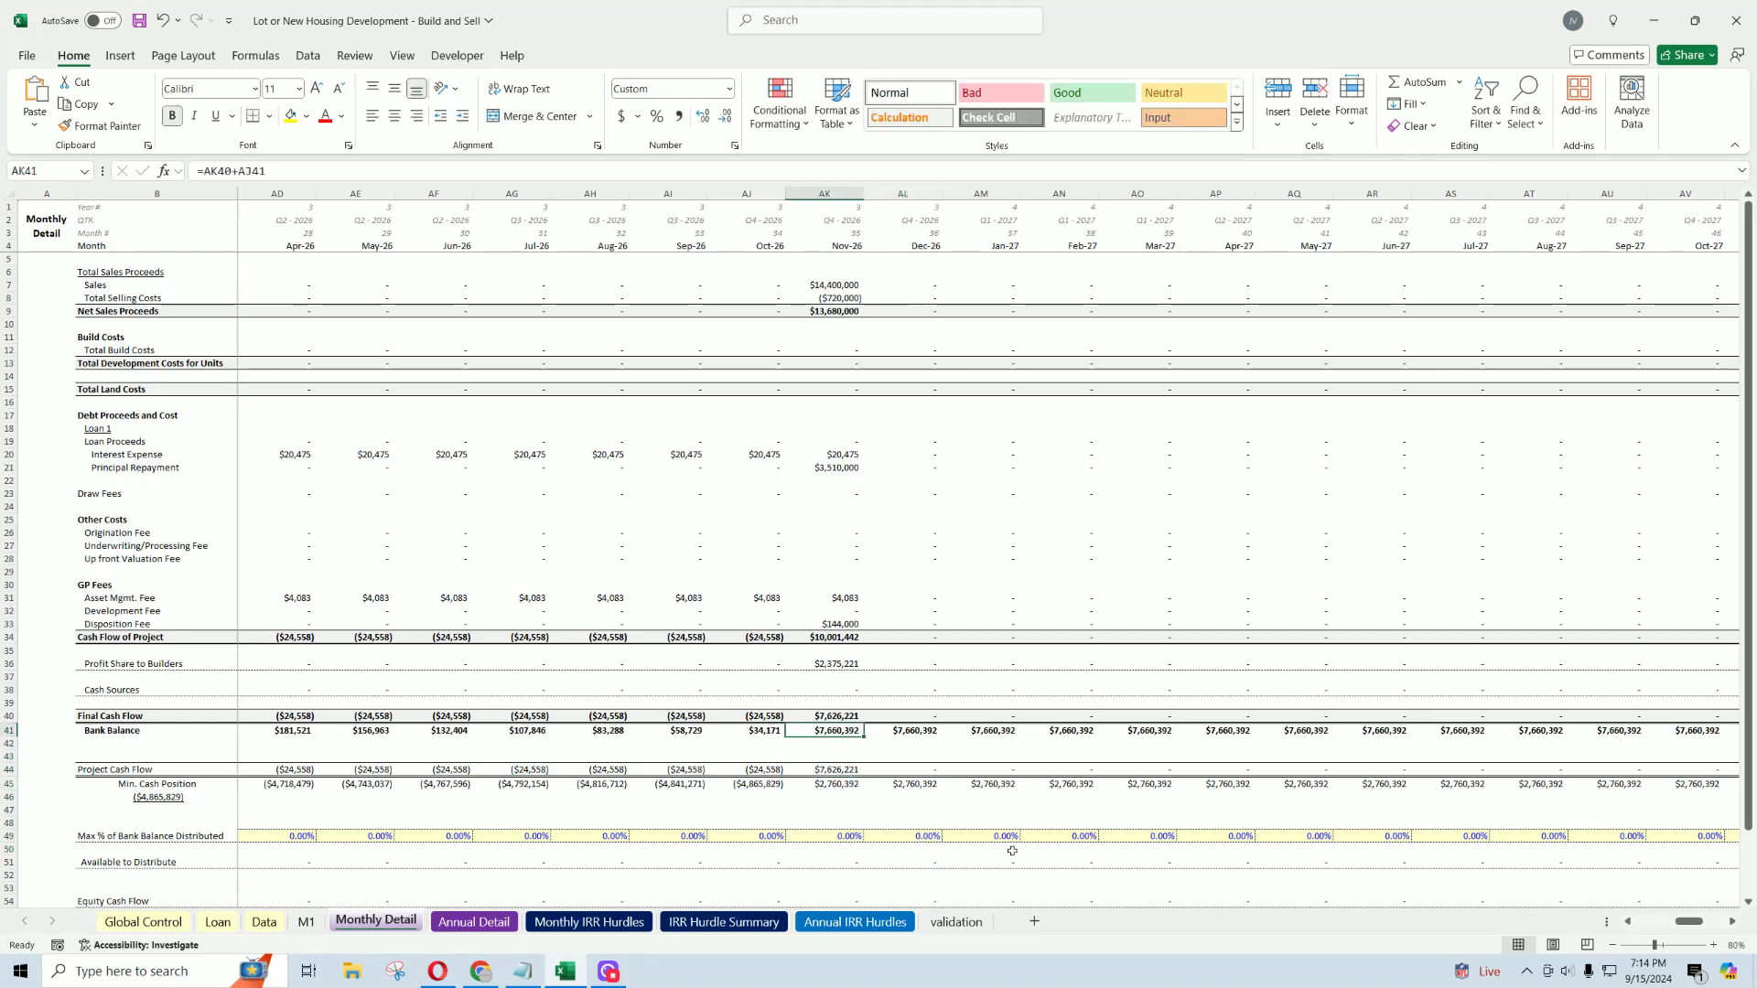
key(Left)
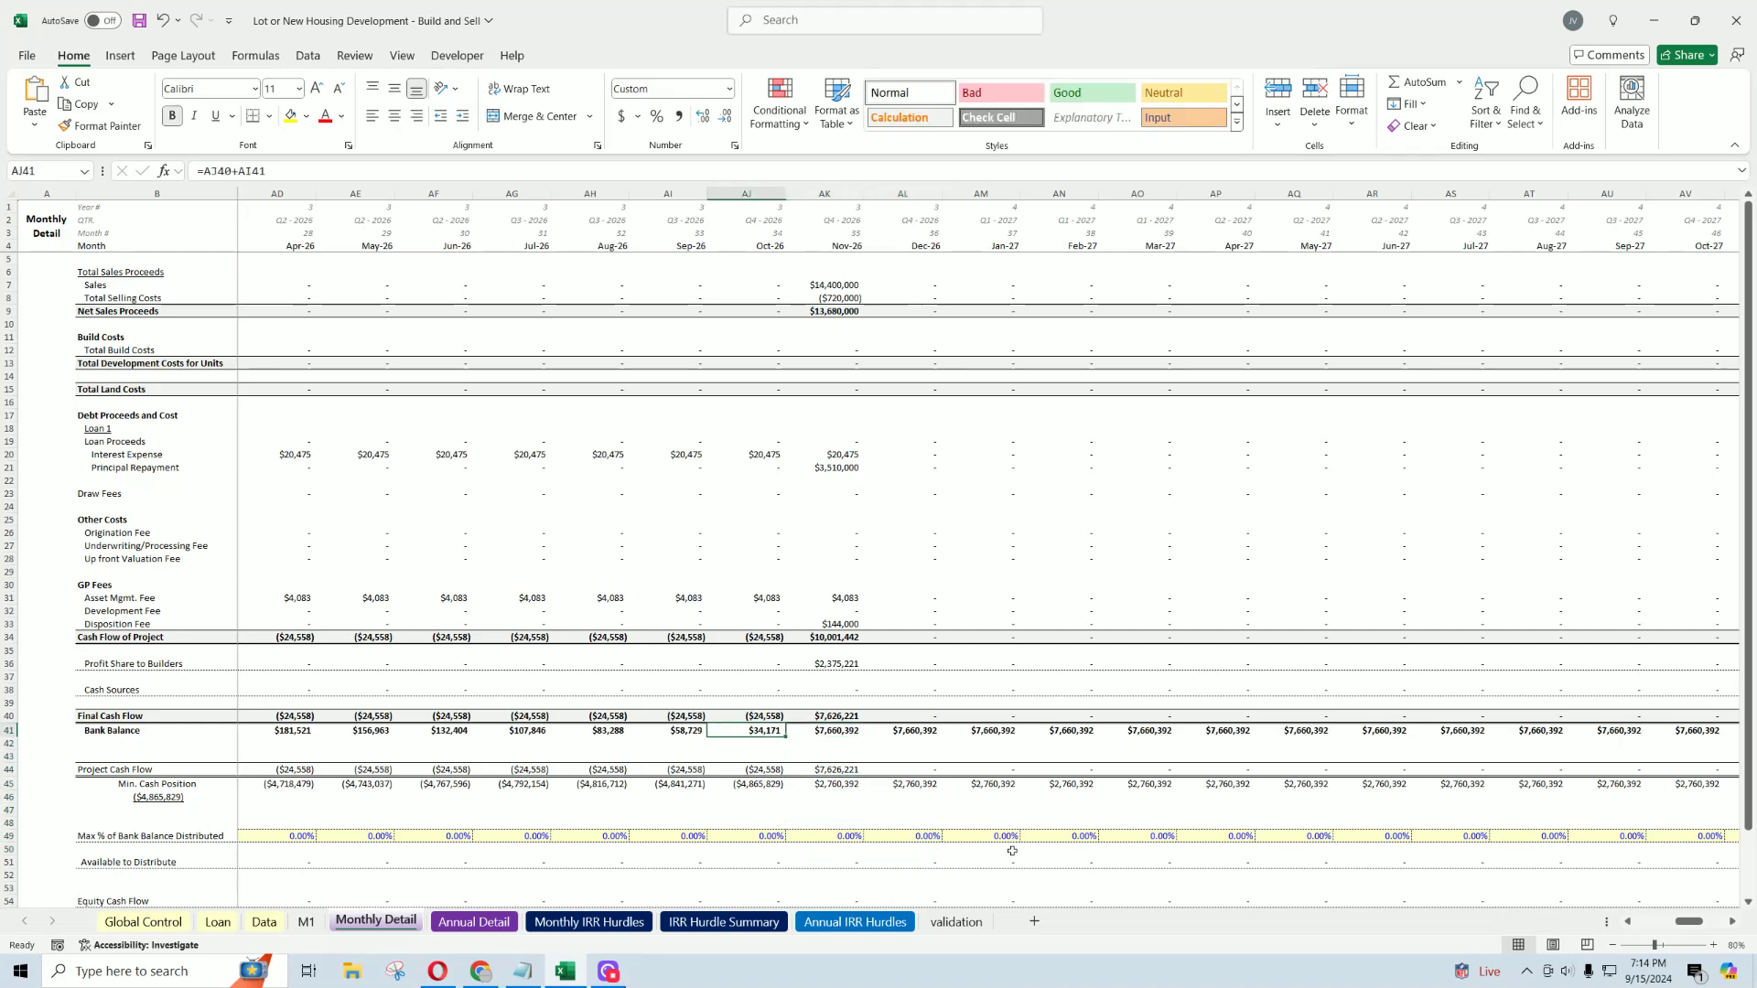
key(Right)
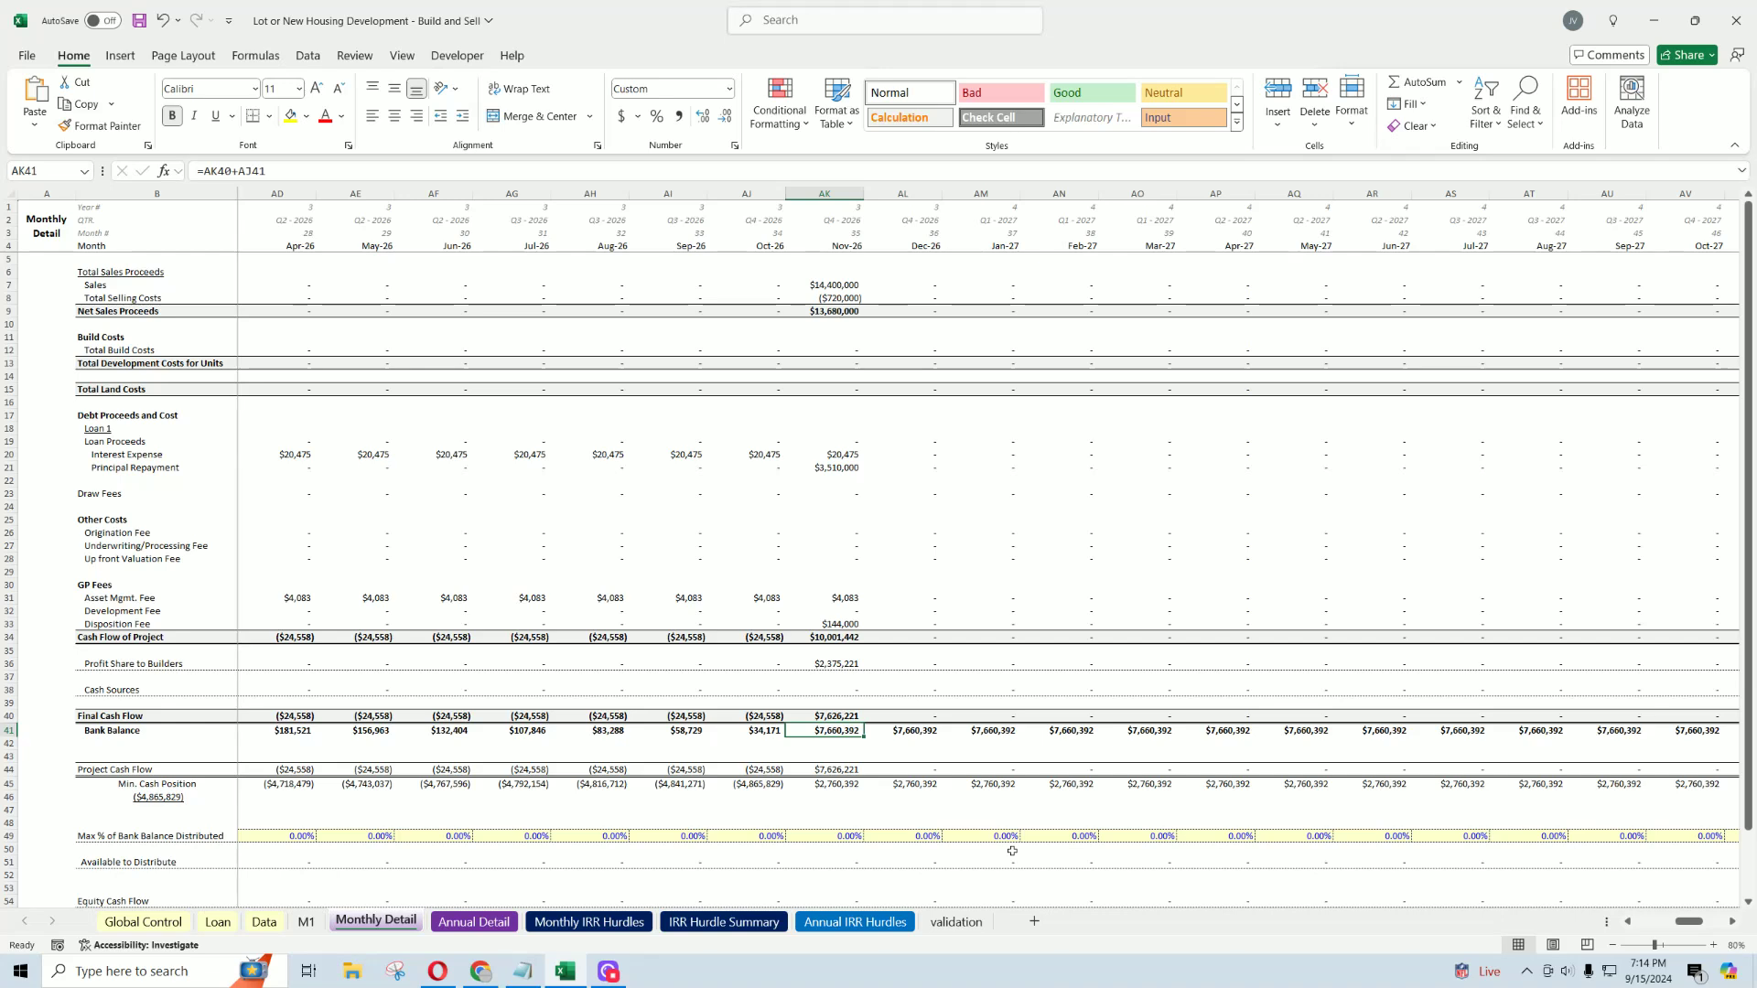
Step: Set the December 2026 Max % of Bank Balance Distributed to 100%
key(Down)
key(Down)
key(Down)
key(Down)
key(Down)
key(Down)
key(Down)
key(Down)
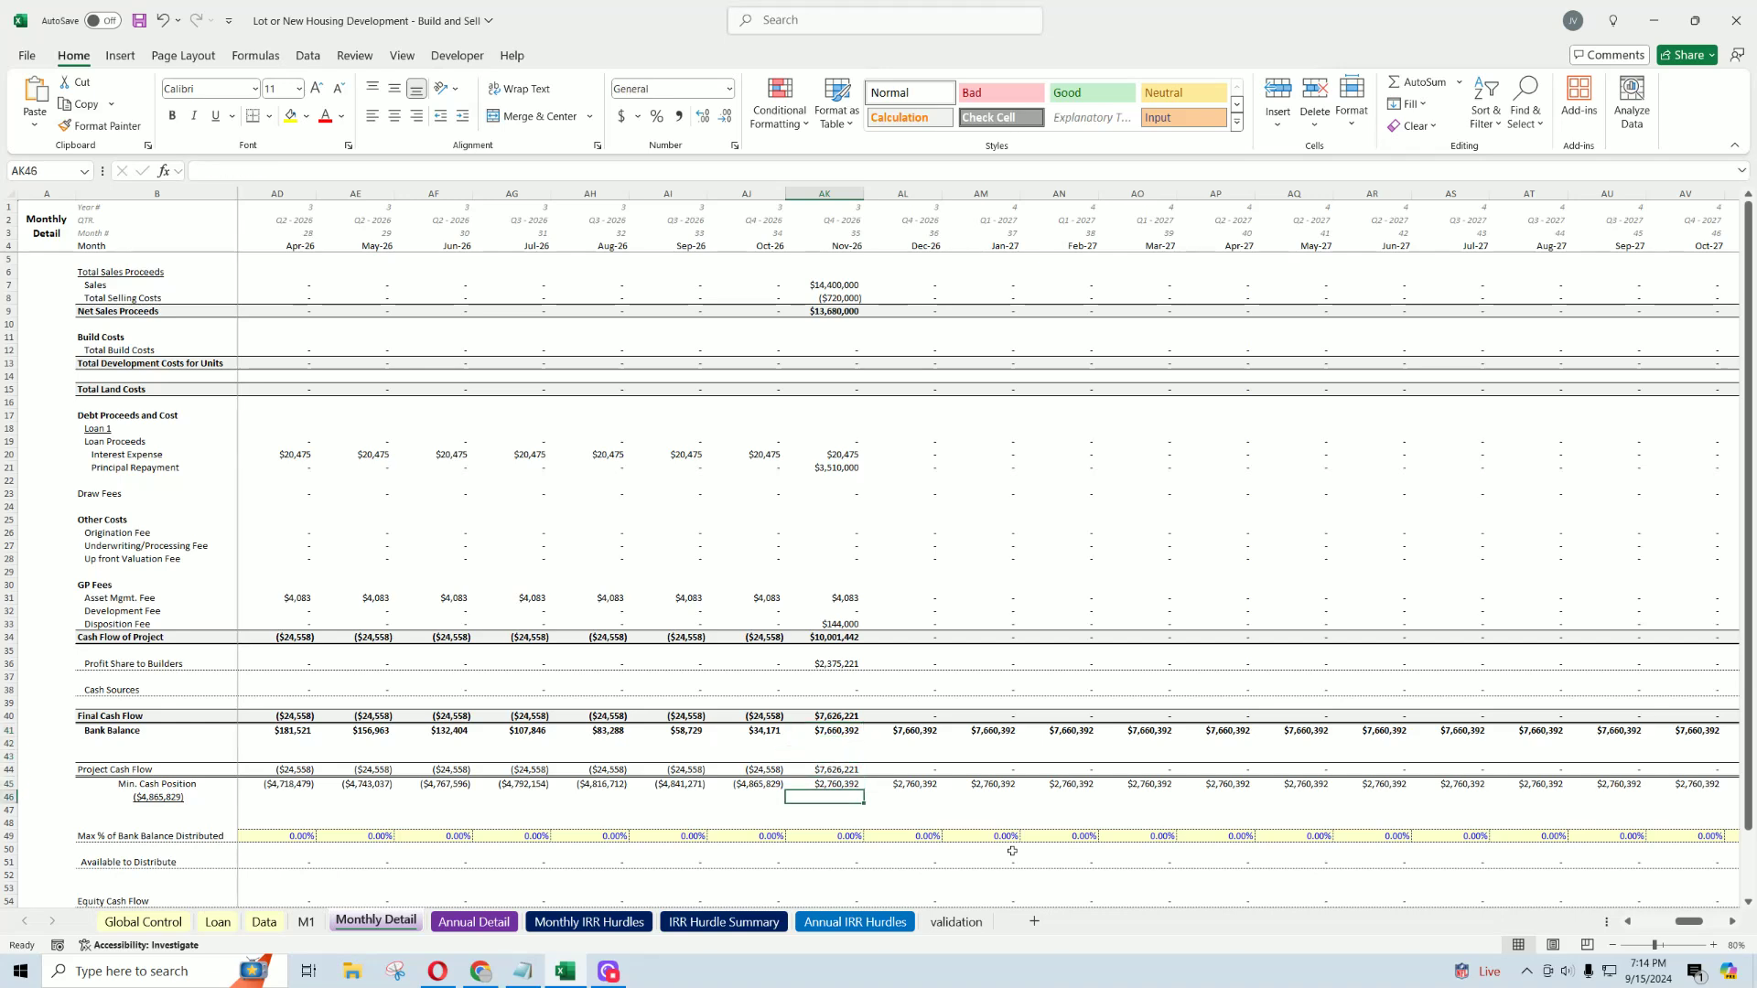
key(Right)
text(100)
key(Return)
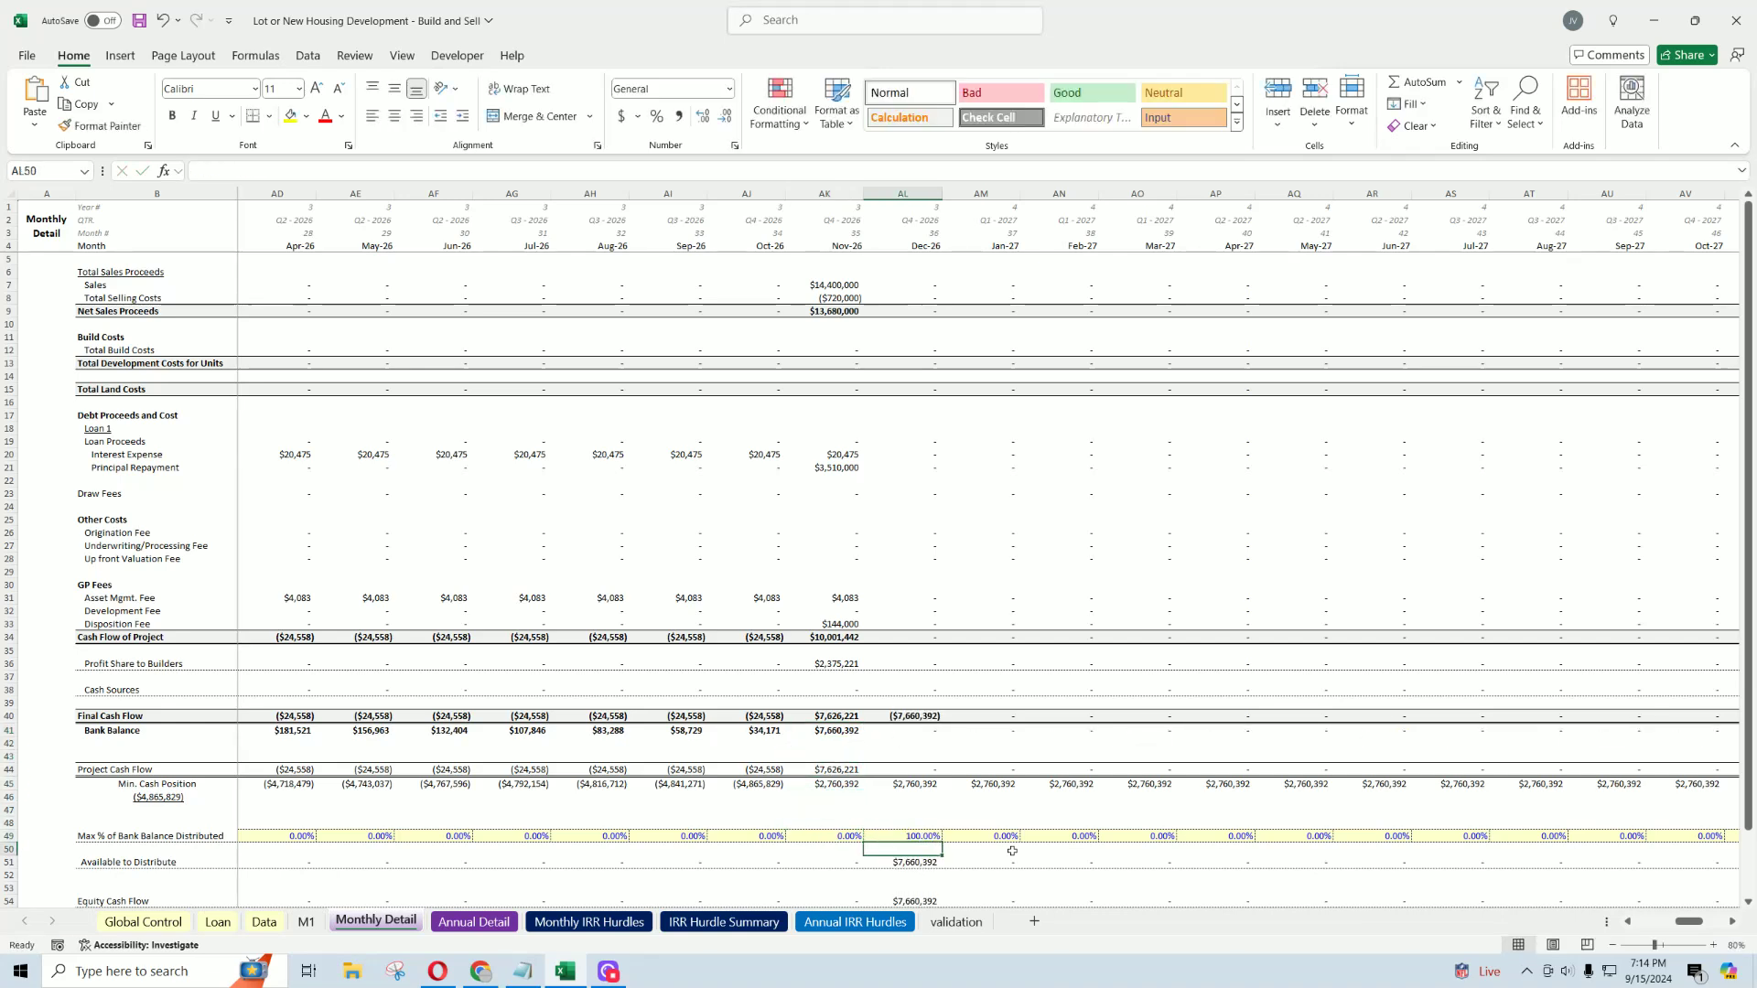
Step: Check the December 2026 Available to Distribute formula and undo the last change to that month's distribution percentage
scroll(1012, 851, down, 4)
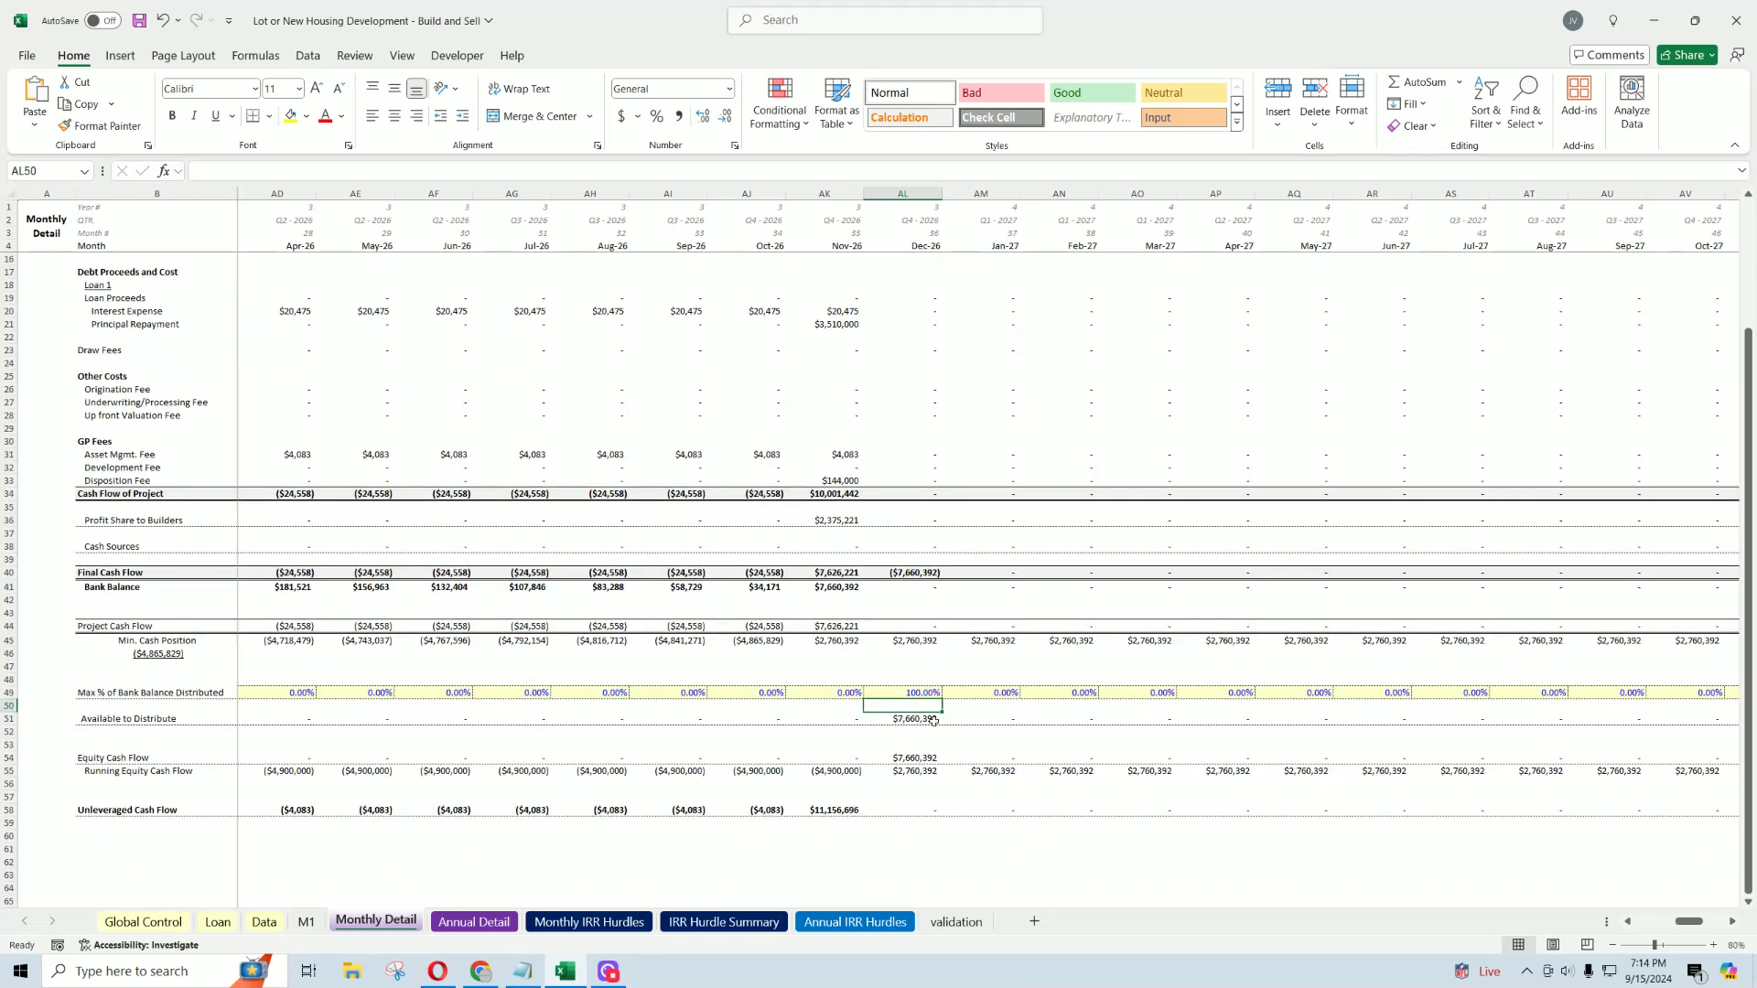
click(923, 718)
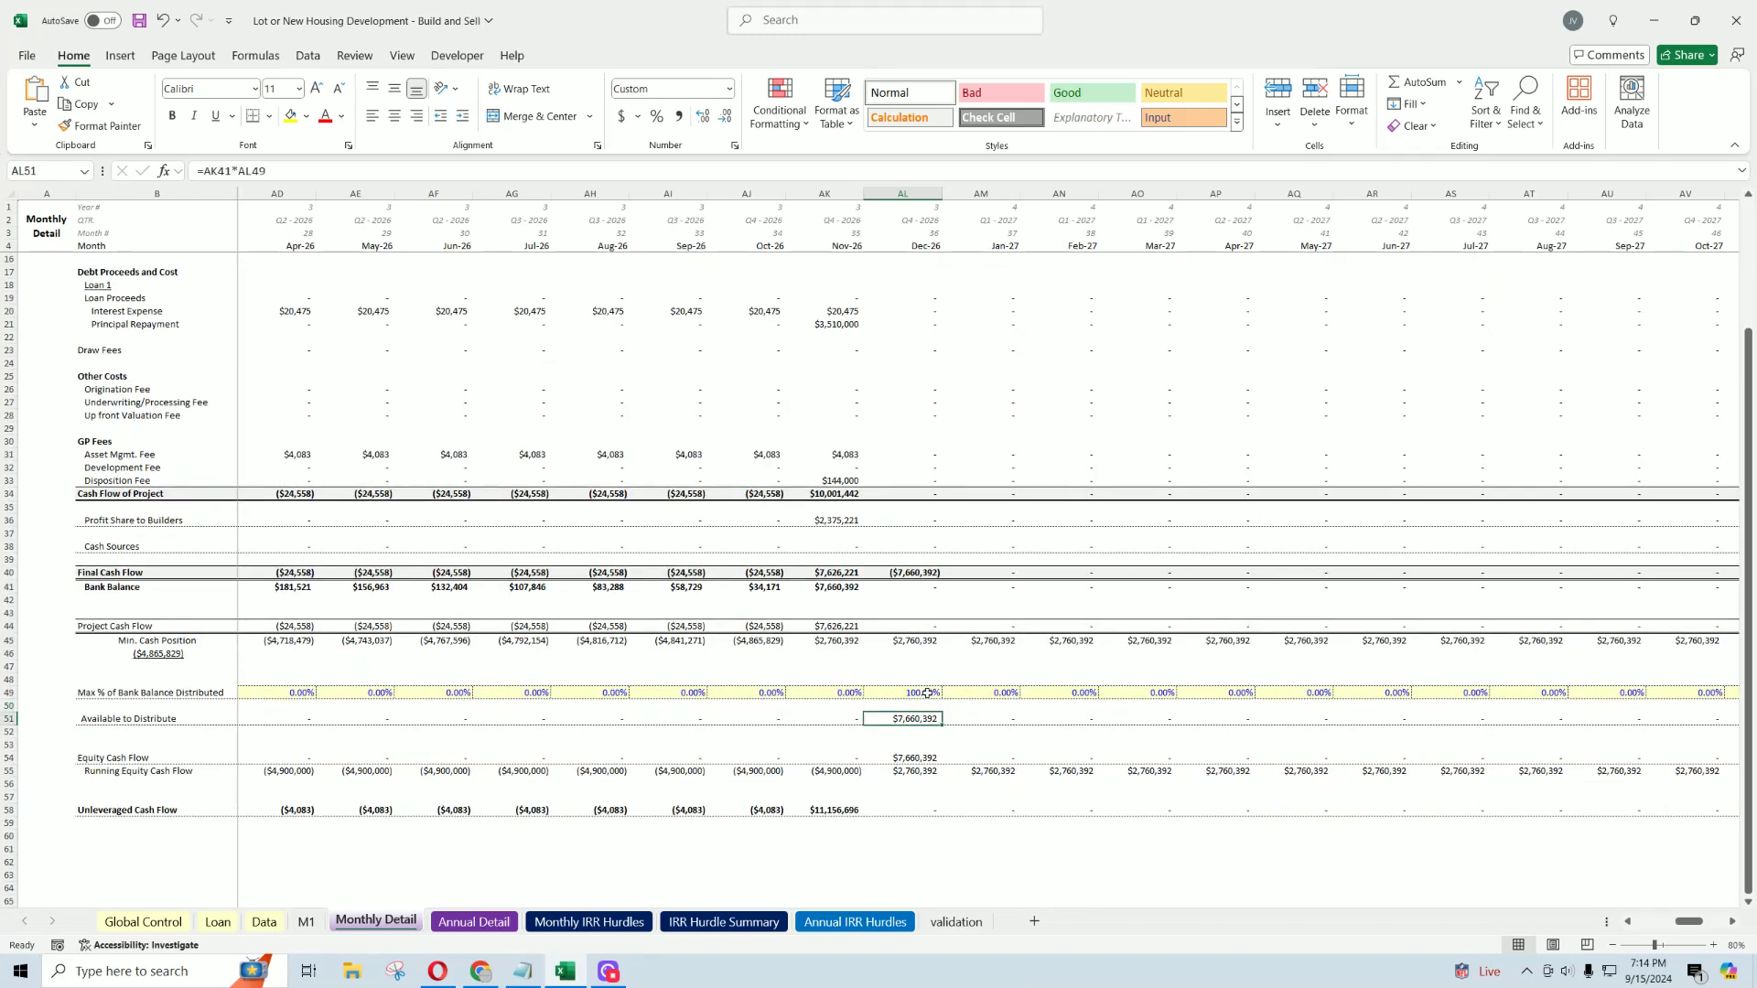
click(927, 693)
key(ctrl+z)
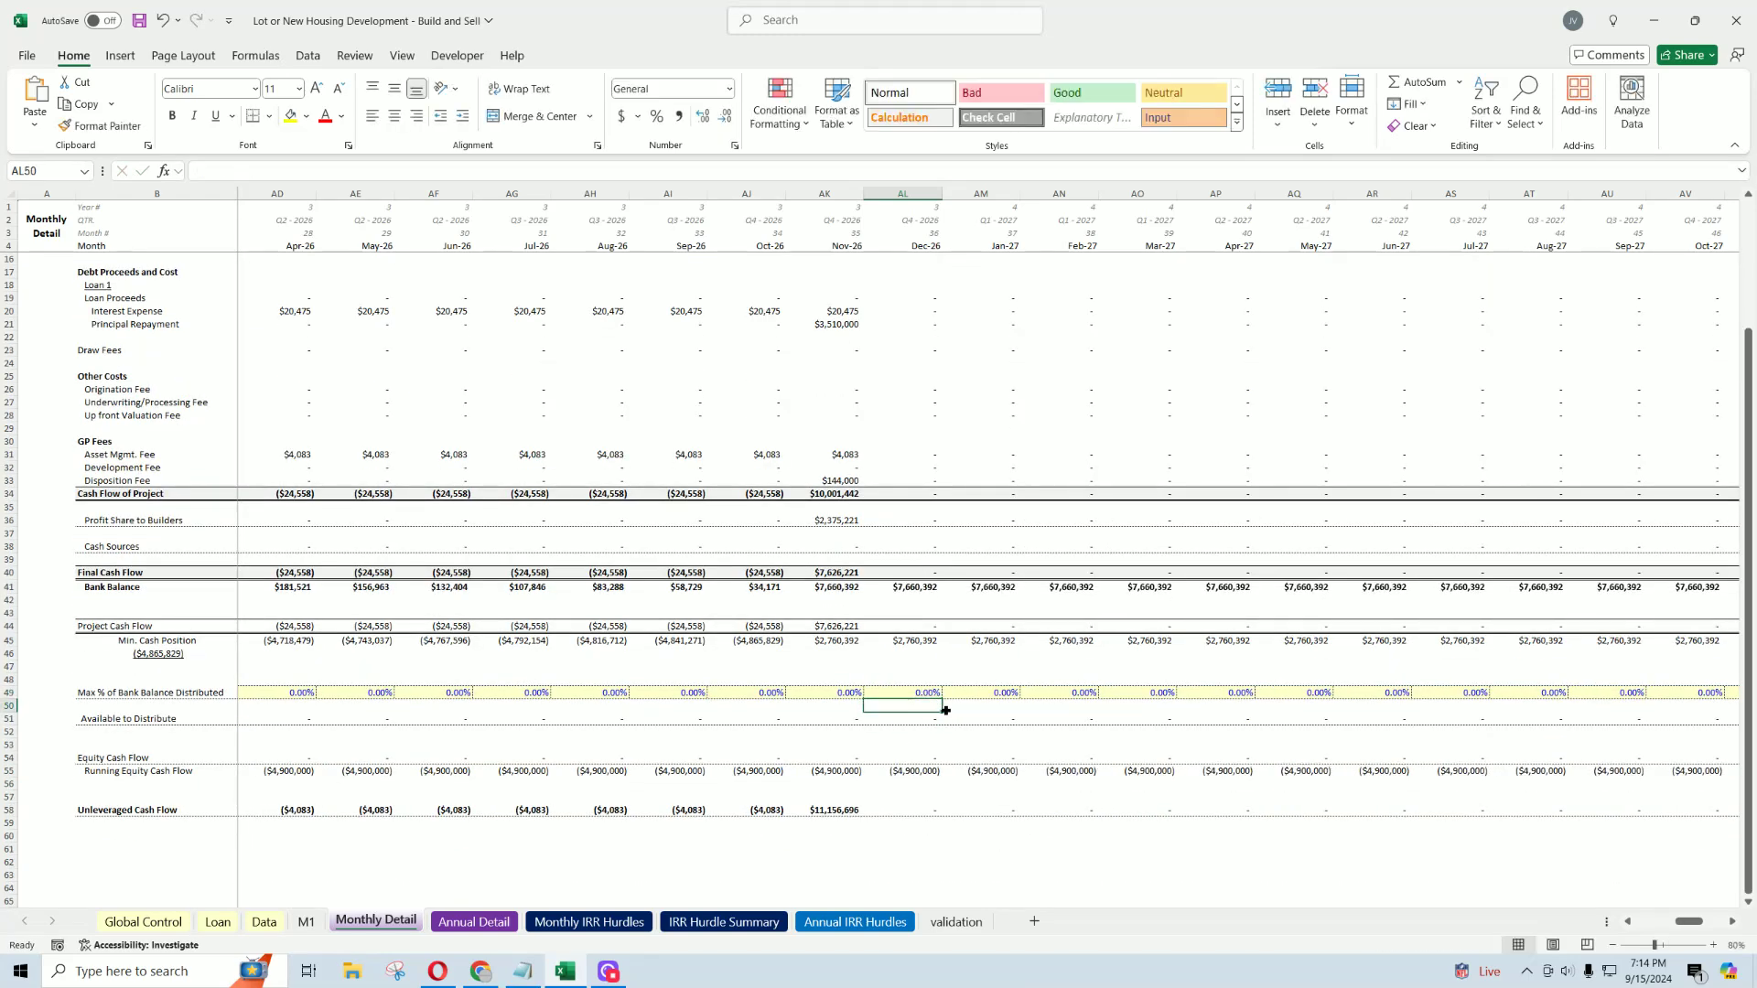
Step: Set the November 2026 Max % of Bank Balance Distributed to 10%
key(Left)
key(Left)
key(Right)
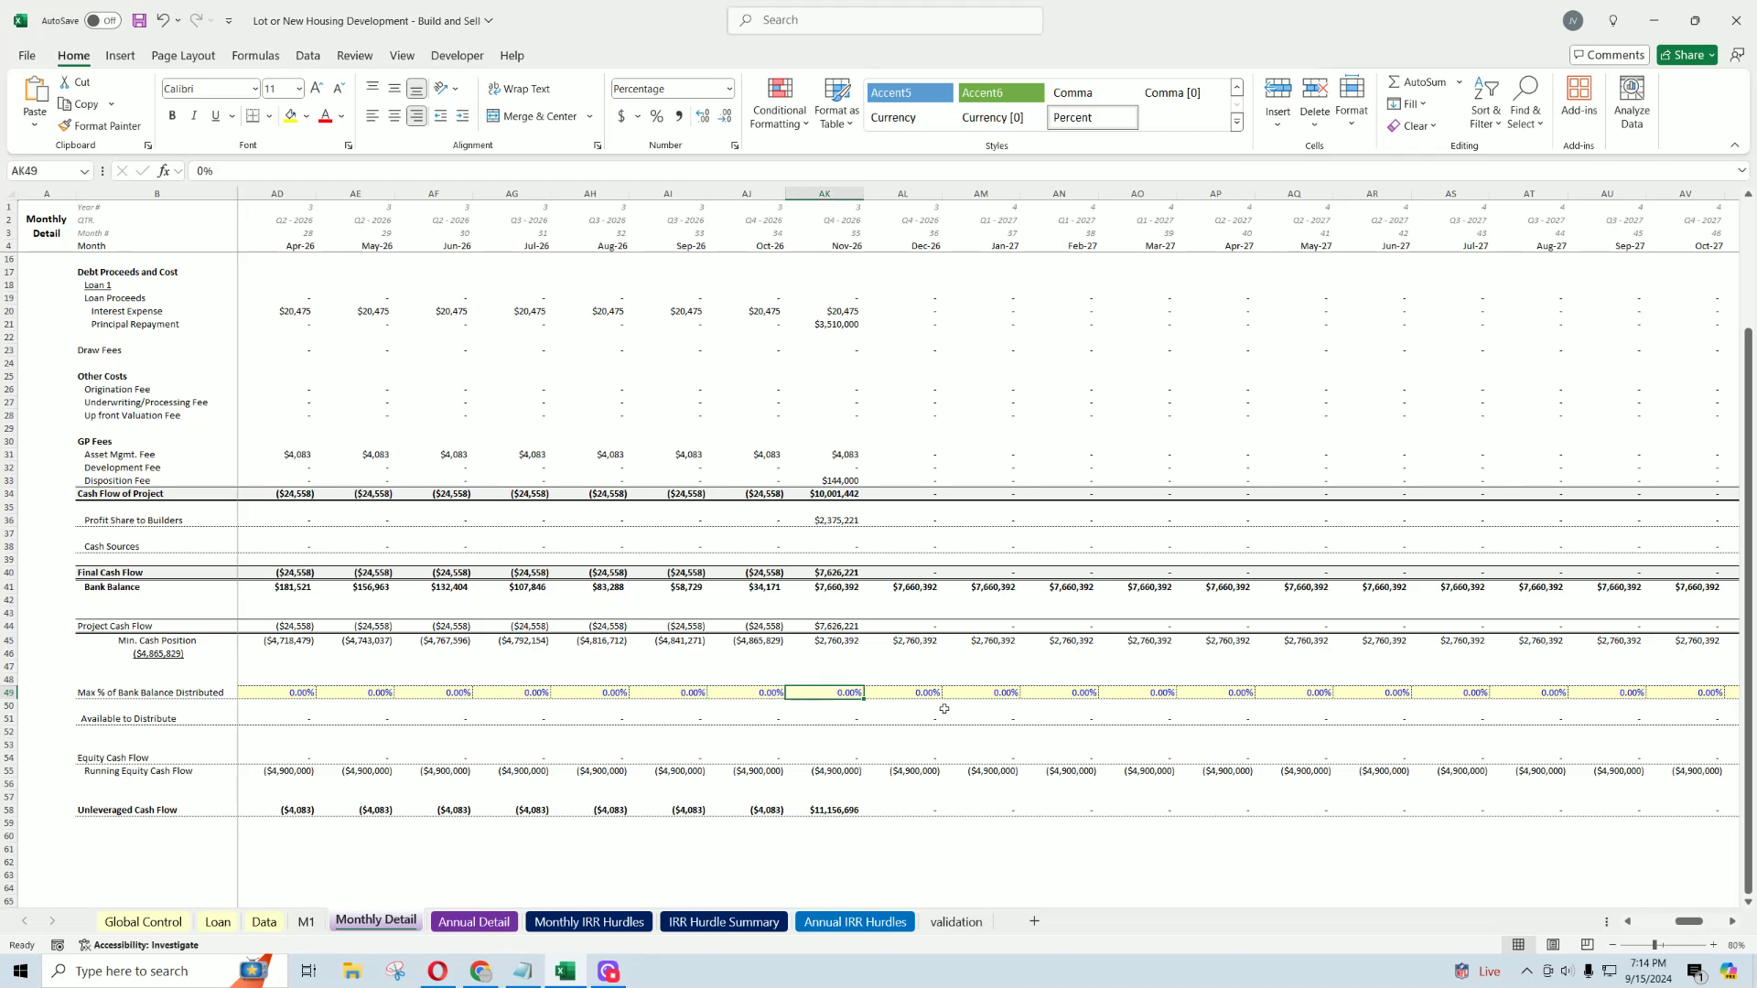
key(Left)
key(Left)
key(Left)
key(Right)
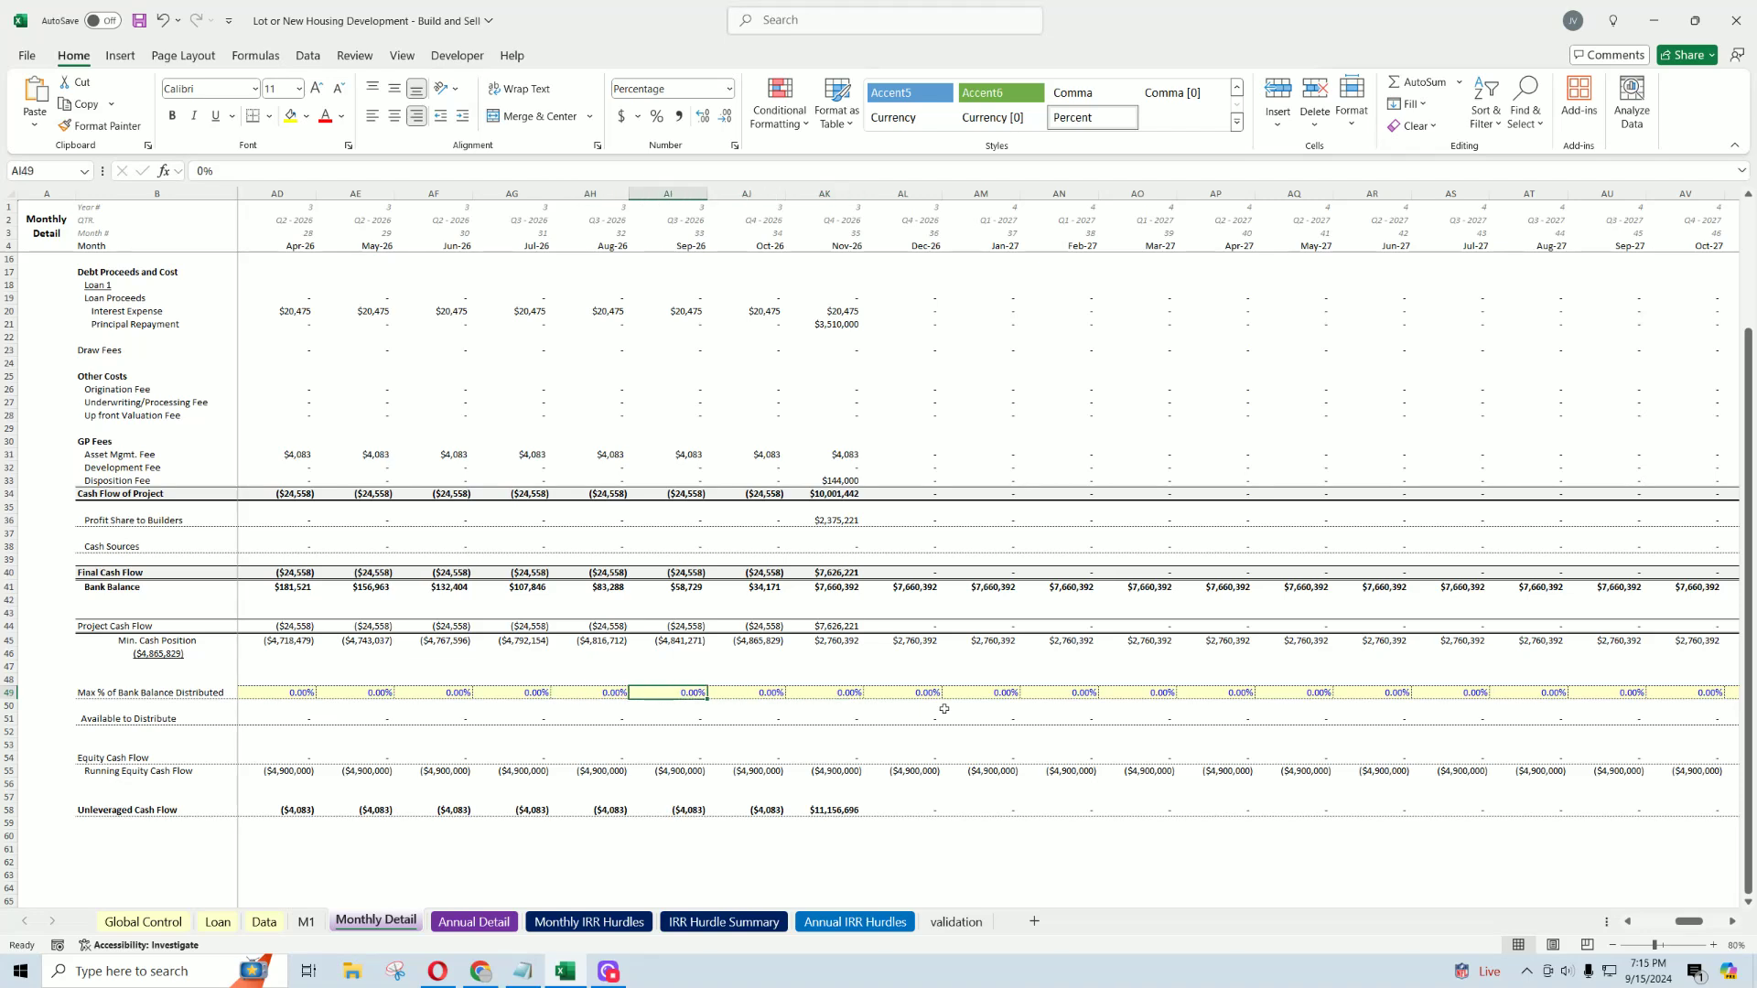
key(Right)
key(Right)
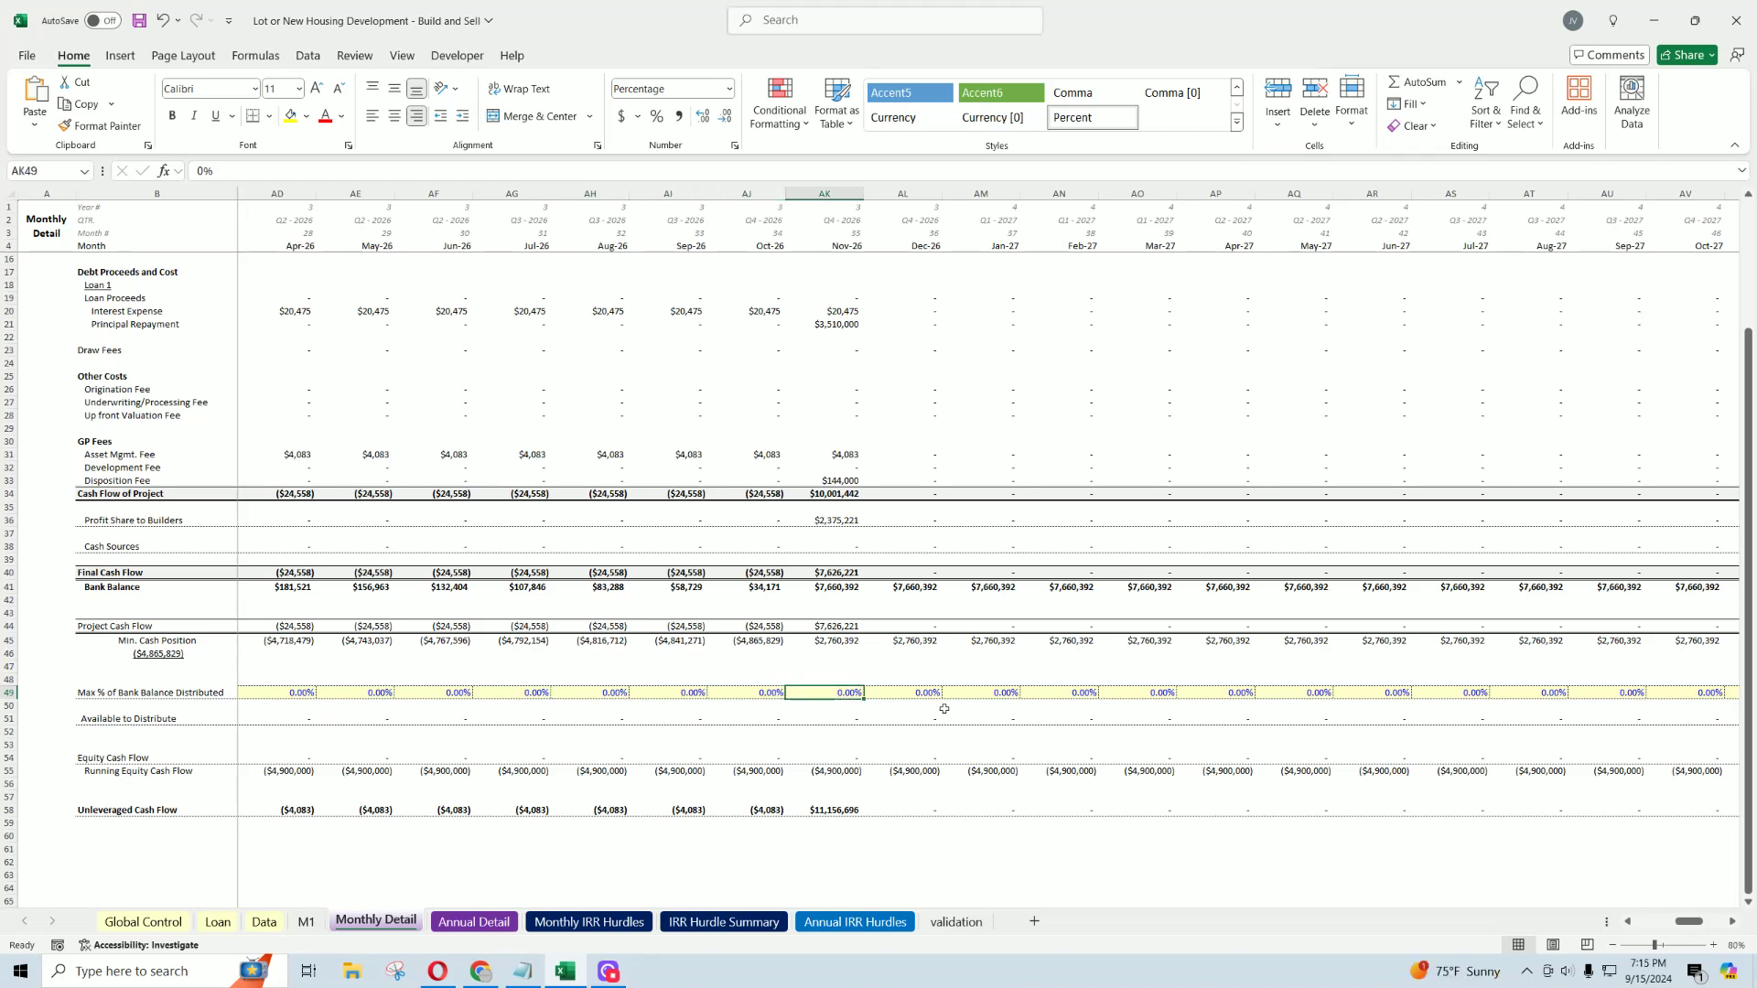
text(10)
key(Return)
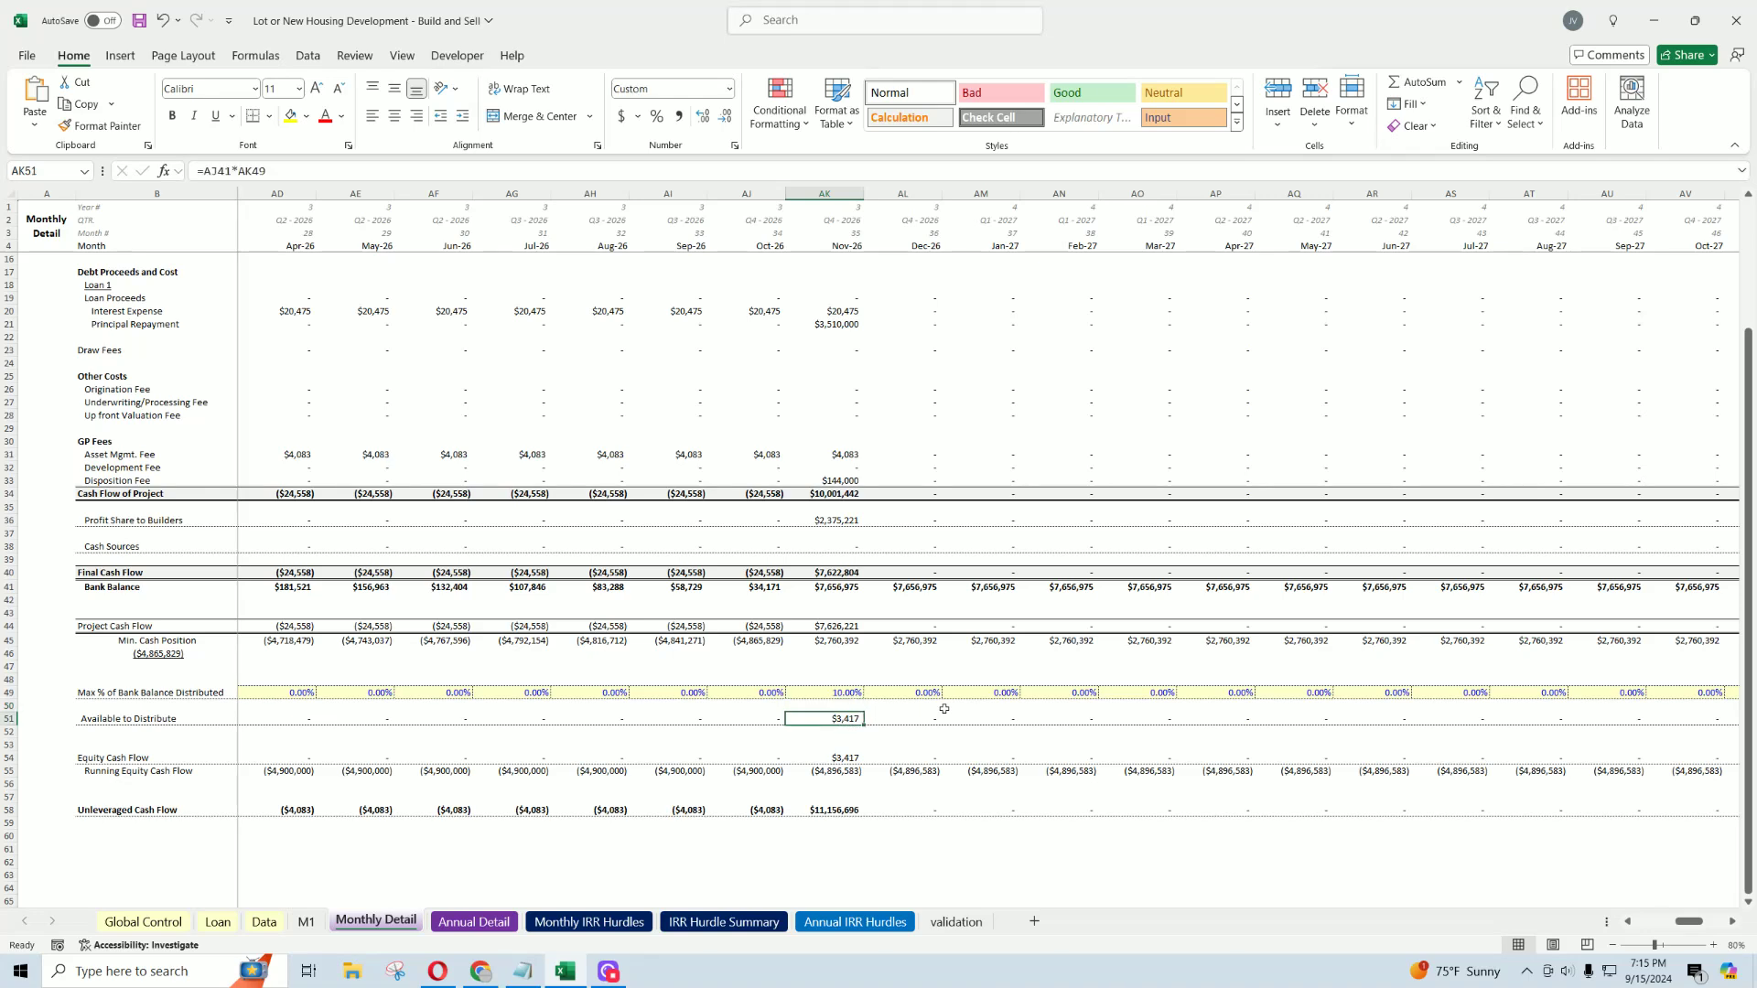
Step: Trace the November 2026 Available to Distribute amount back to the October 2026 Bank Balance
key(Up)
key(Up)
key(Up)
key(Up)
key(Up)
key(Up)
key(Up)
key(Up)
key(Up)
key(Left)
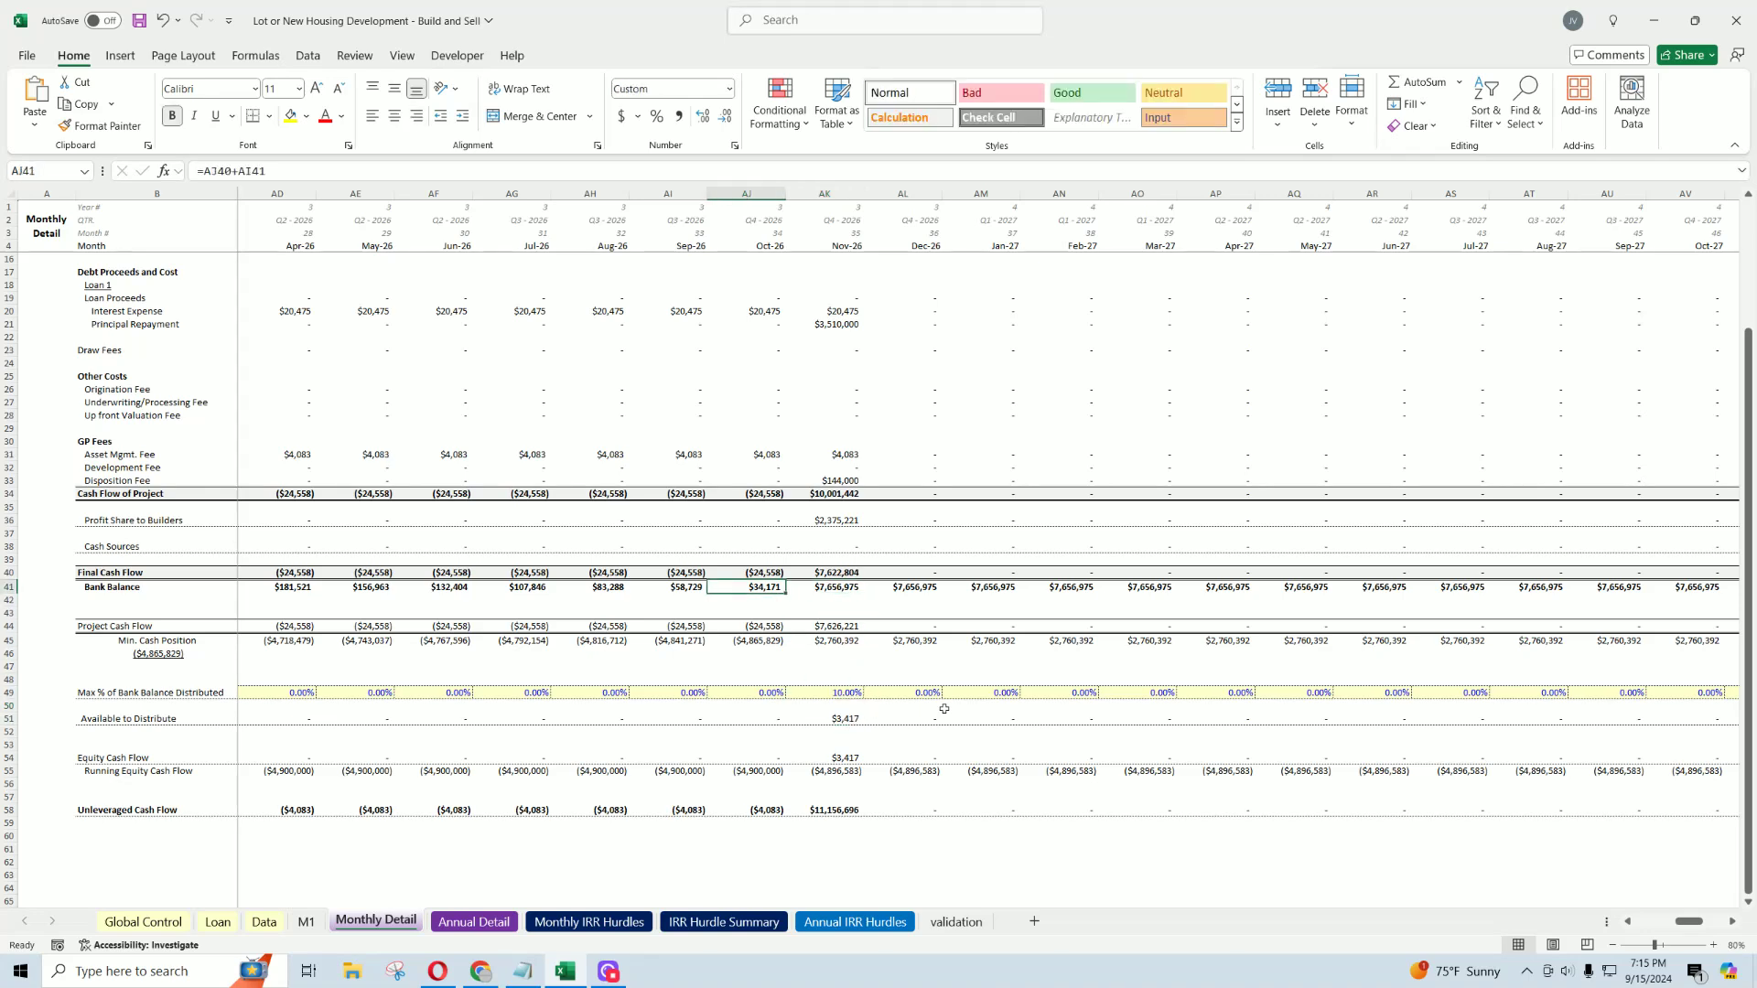
Step: Enter 100% as the Max % of Bank Balance Distributed for December 2026
key(Right)
key(Down)
key(Down)
key(Down)
key(Down)
key(Down)
key(Down)
key(Down)
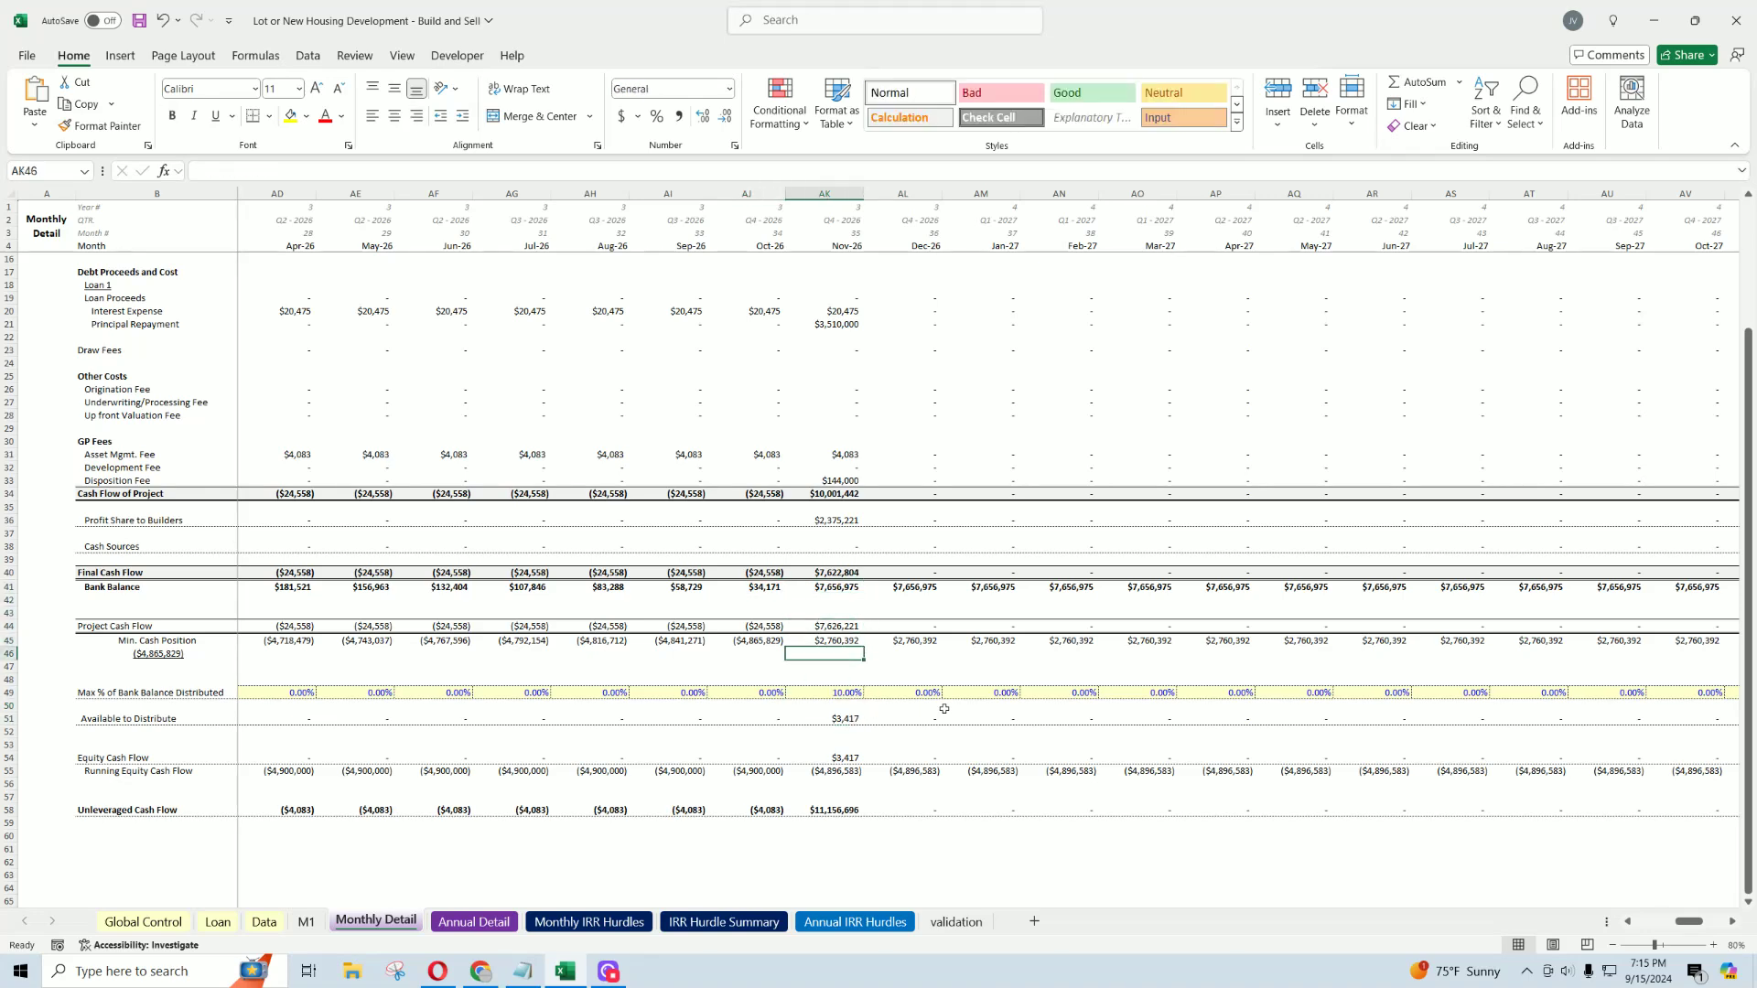
key(Down)
key(Right)
text(100)
key(Return)
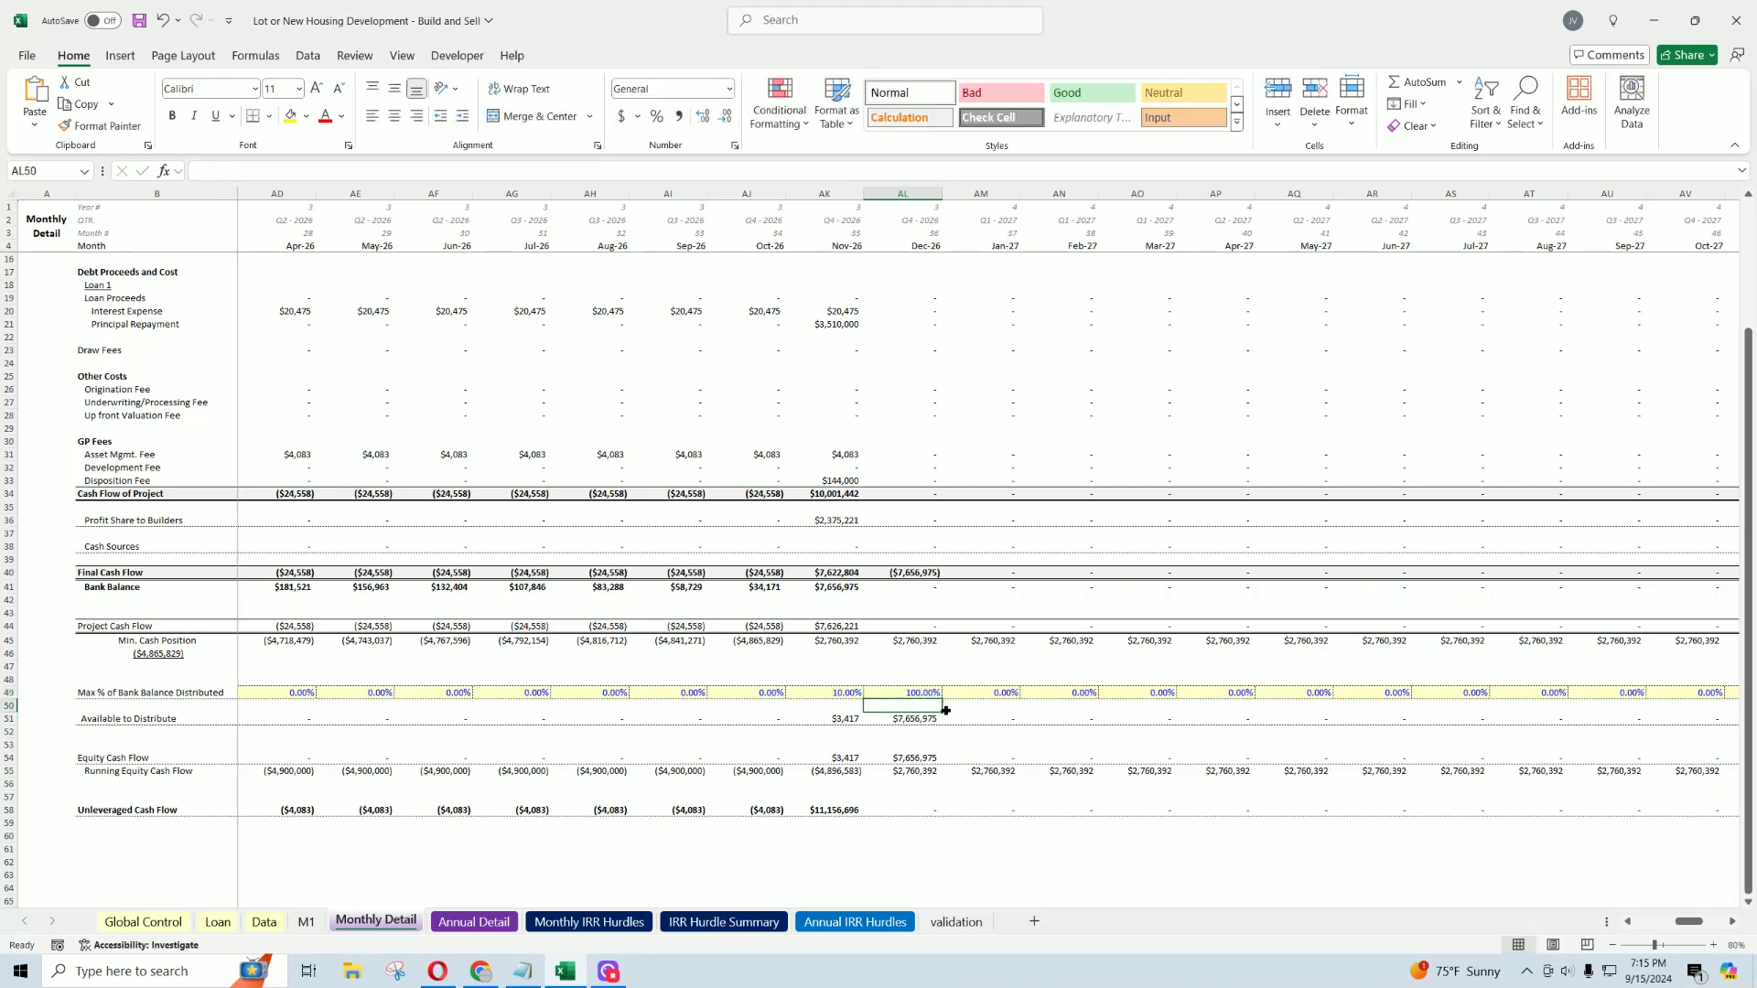
Step: Set the November 2026 Max % of Bank Balance Distributed to 0%
key(Up)
key(Down)
key(Down)
key(Up)
key(Up)
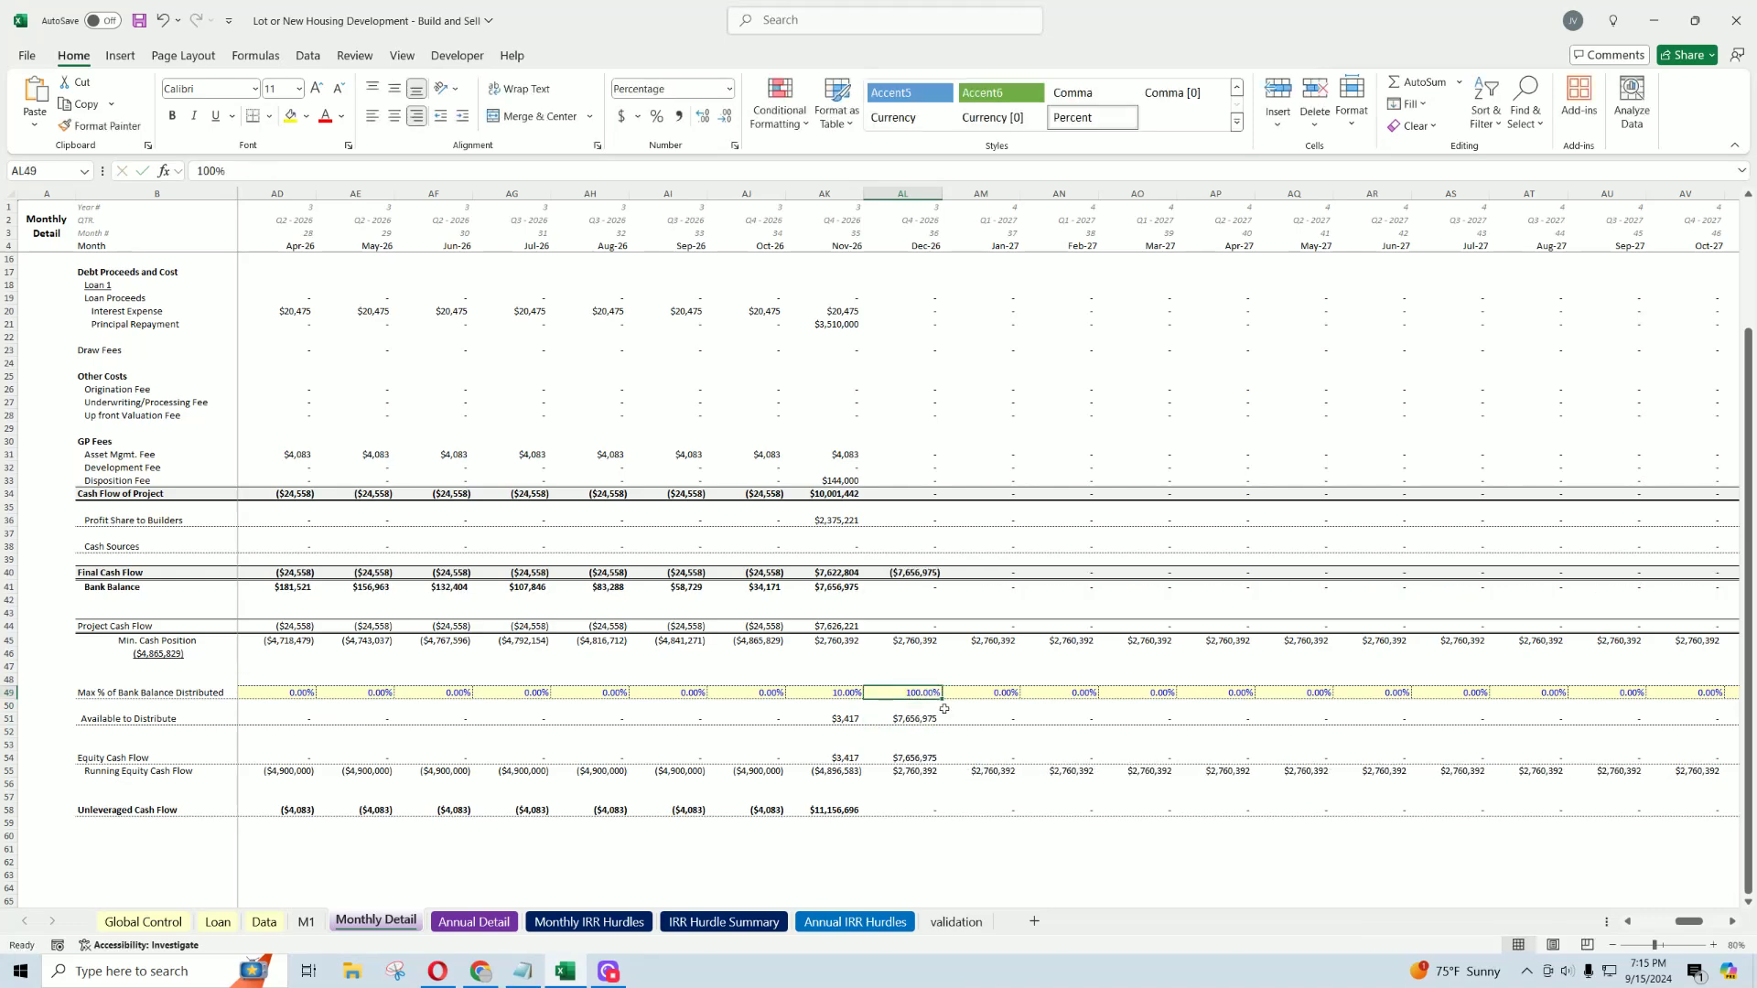
key(Left)
text(0)
key(Return)
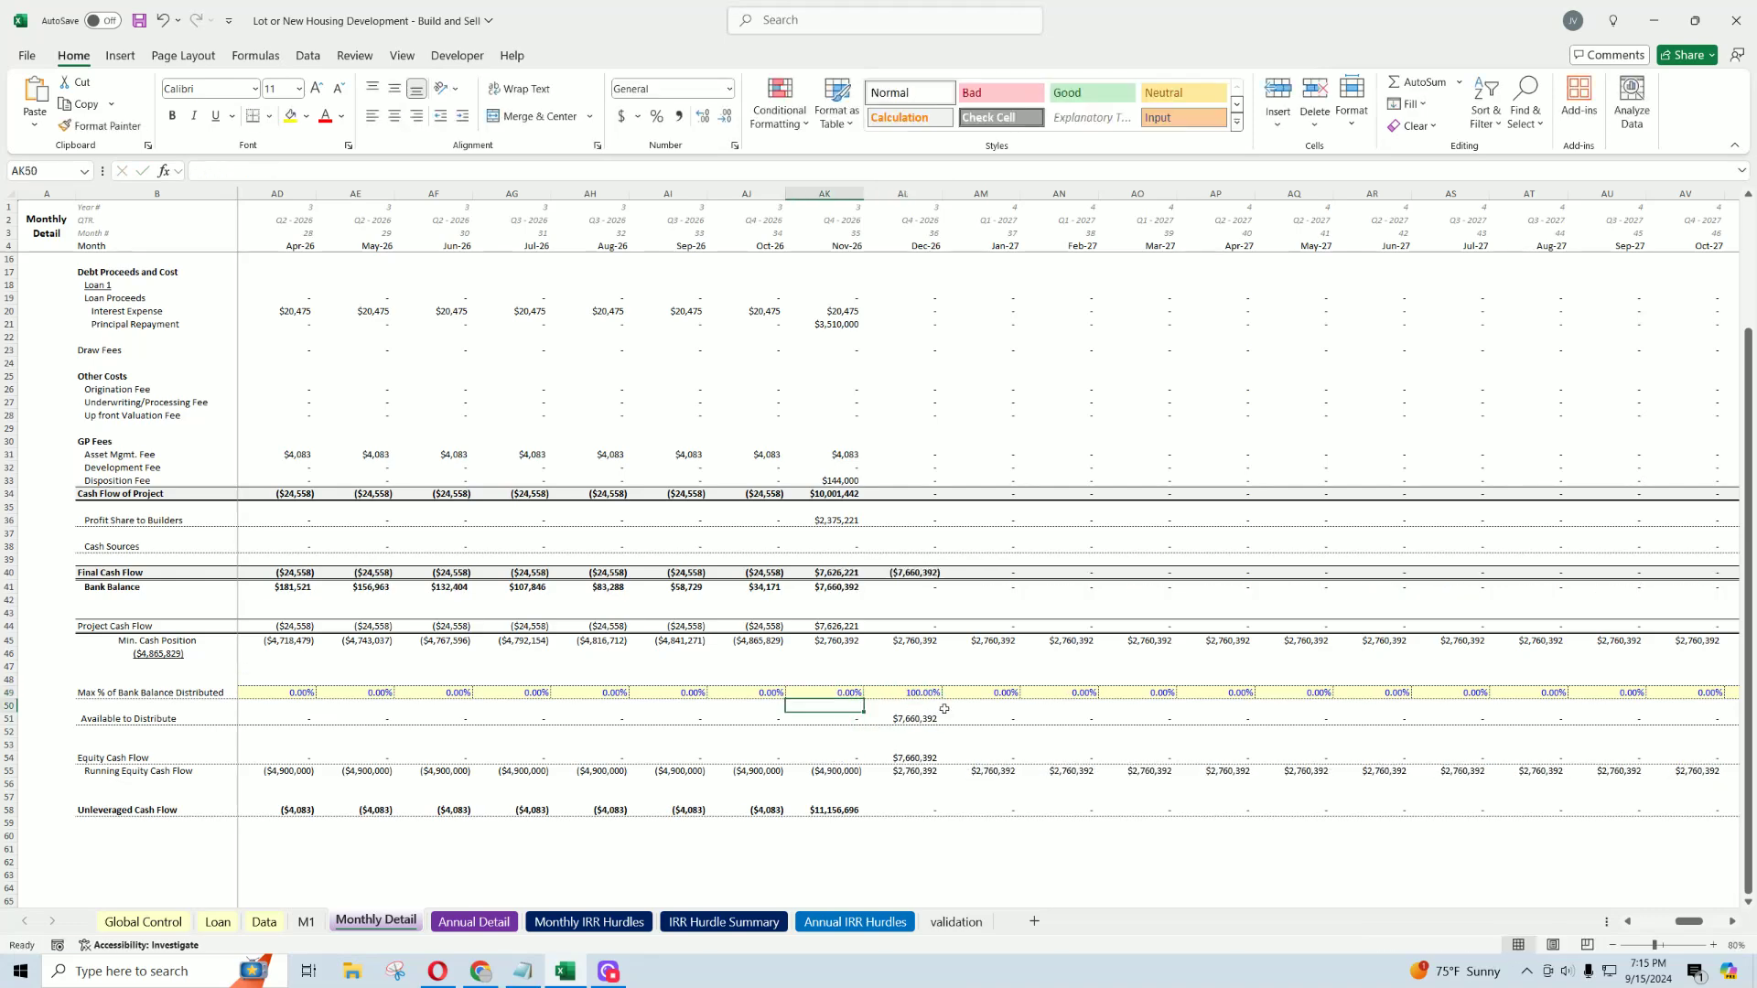
Step: Examine the Sales row across mid to late 2026, ending on the November 2026 sales figure
scroll(534, 358, up, 4)
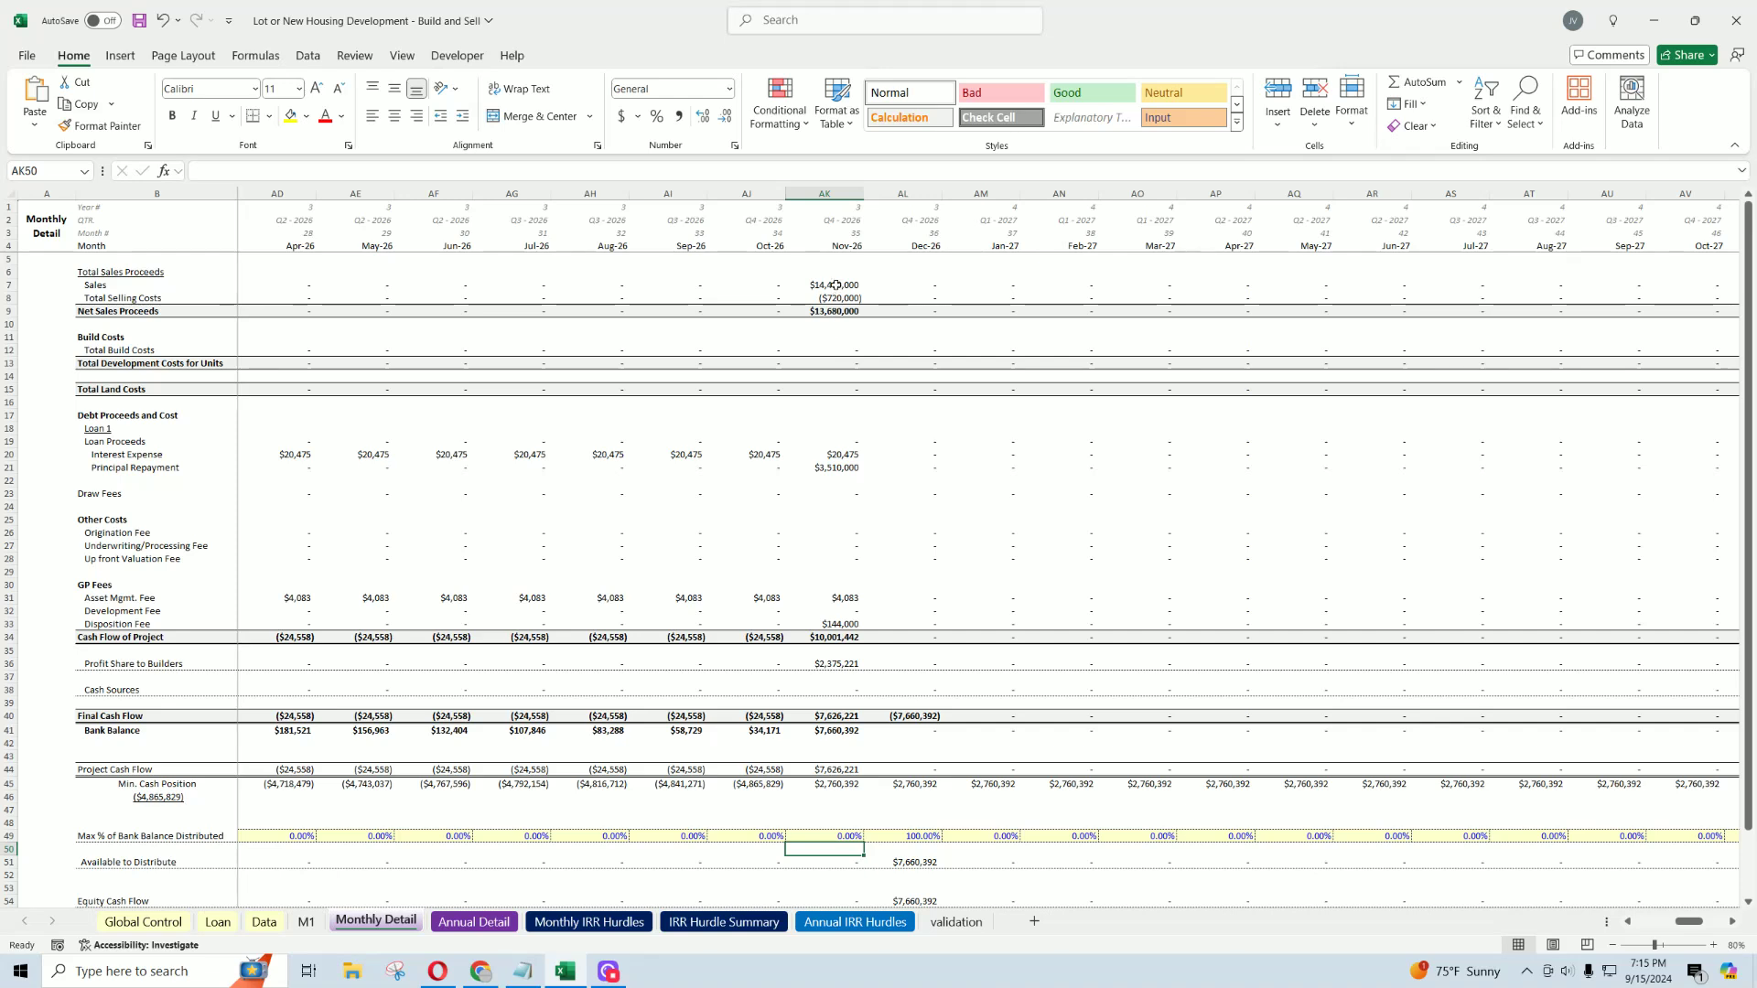
click(810, 285)
drag(863, 291, 513, 285)
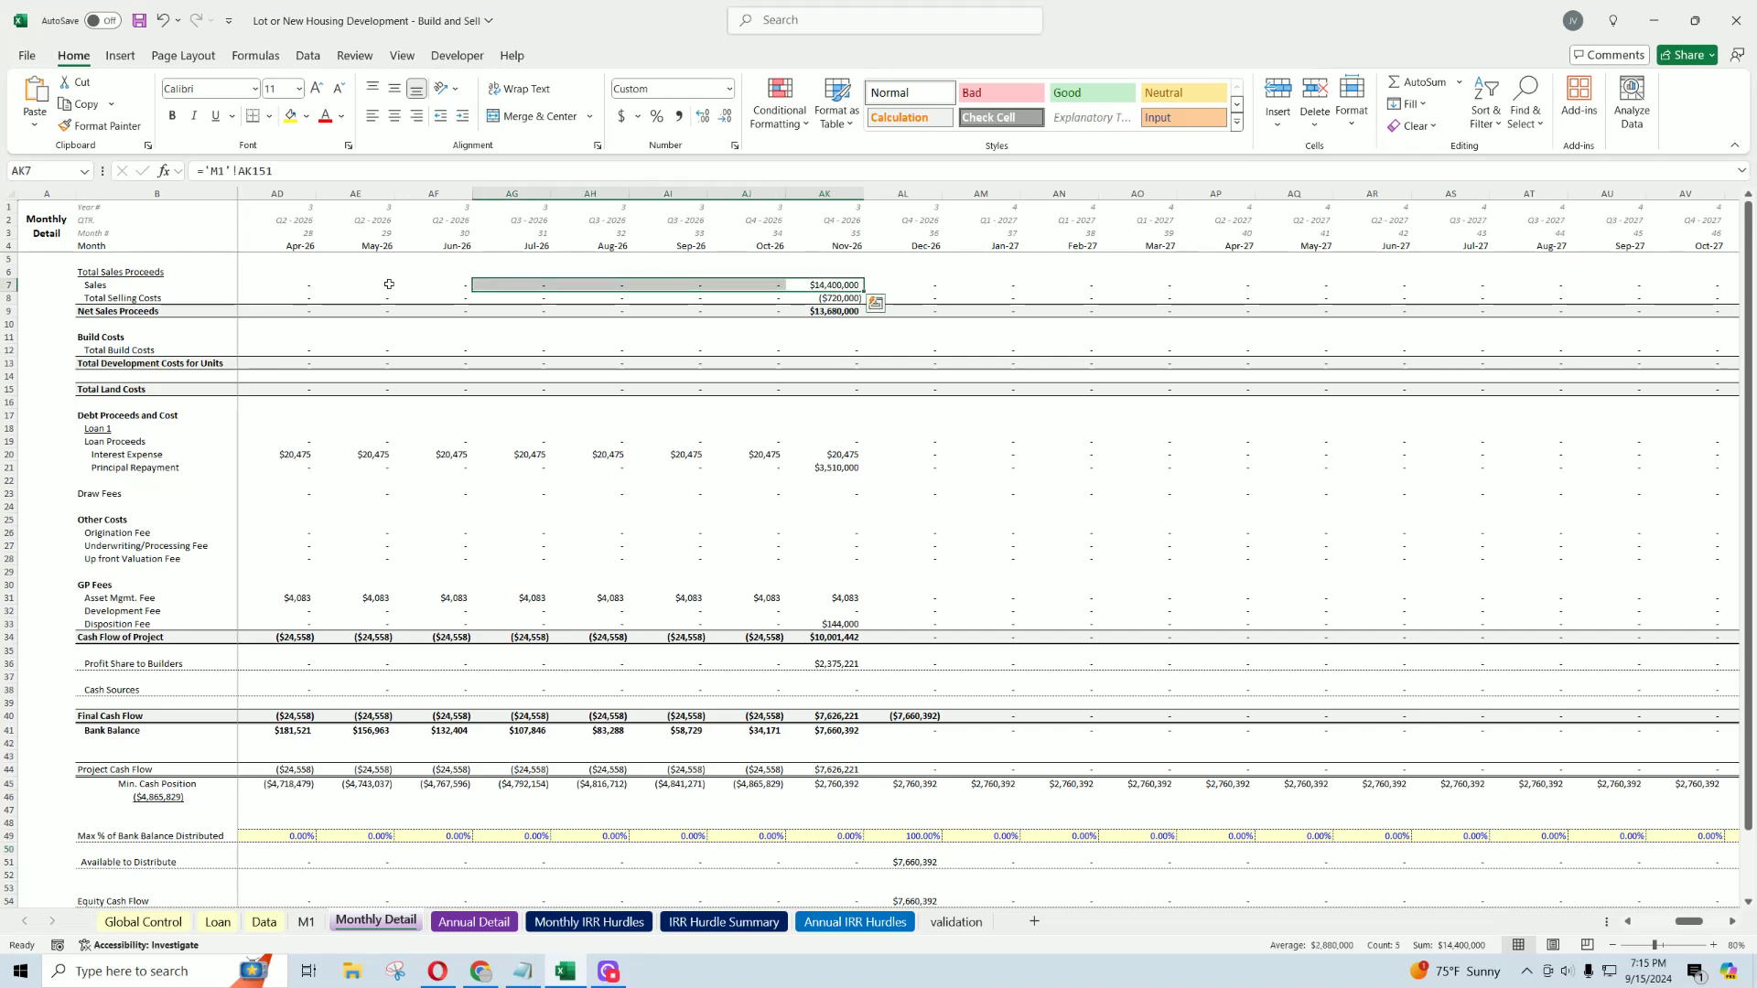
drag(385, 284, 778, 284)
click(828, 285)
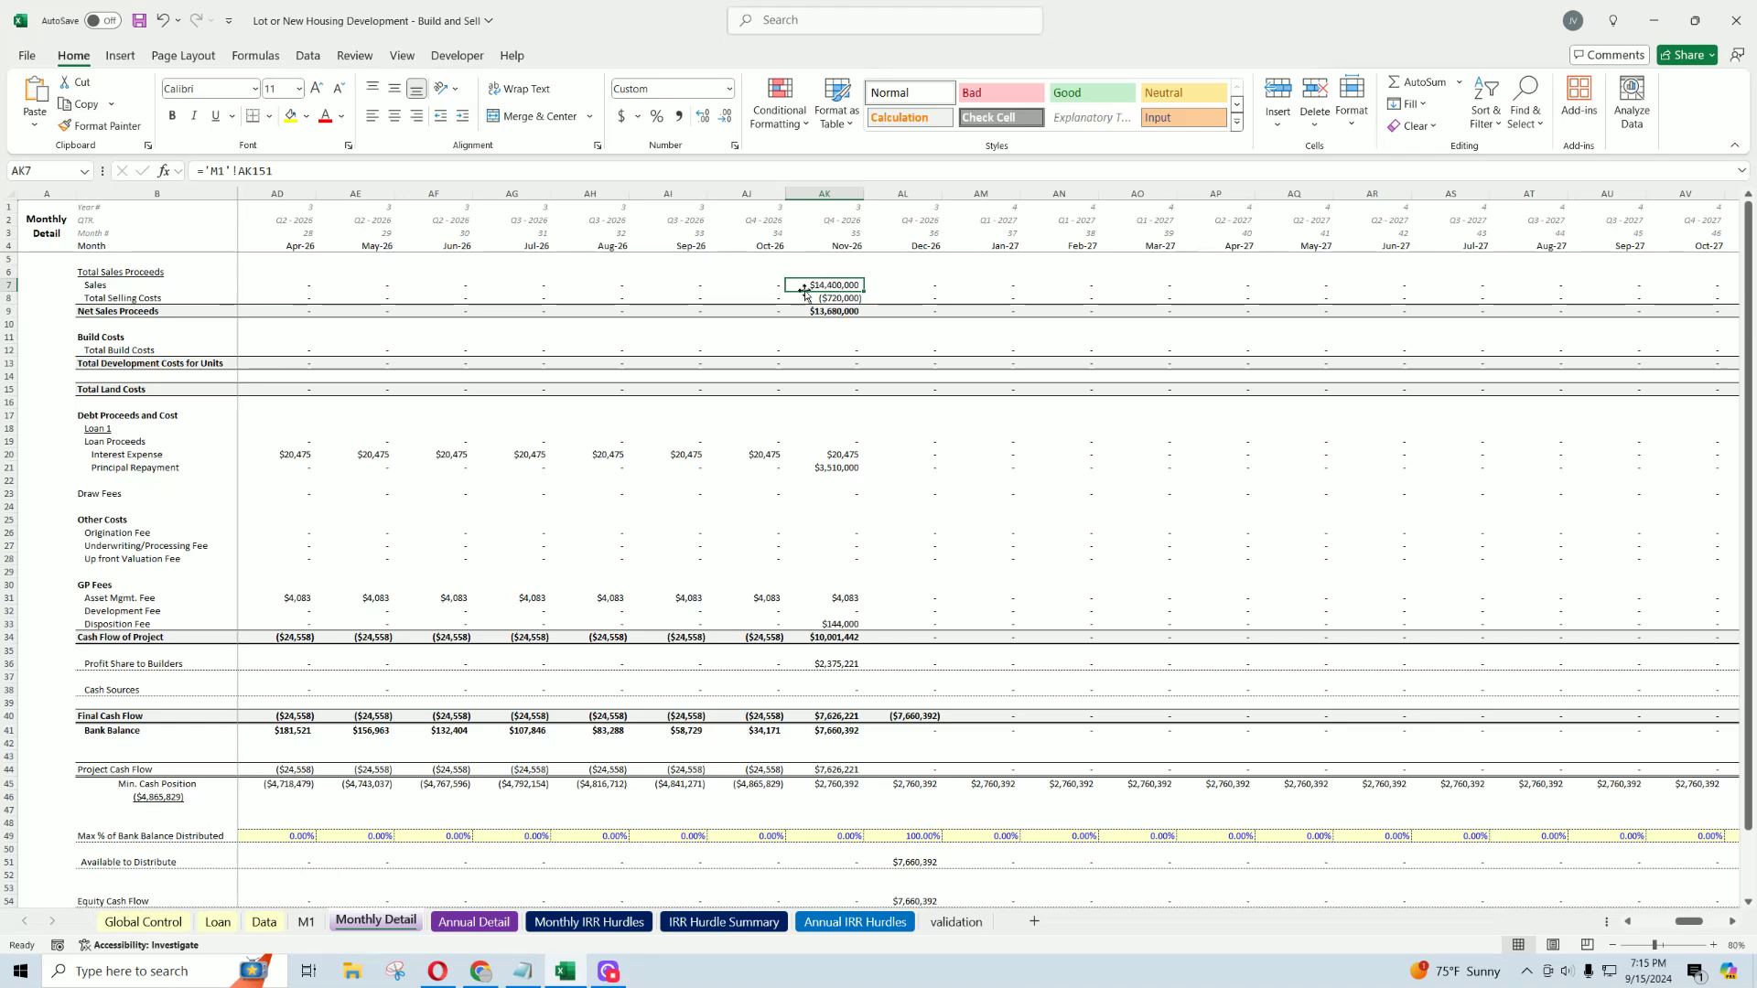
Step: Review the Max % of Bank Balance Distributed inputs from April to September 2026 and for December 2026
click(529, 835)
click(450, 839)
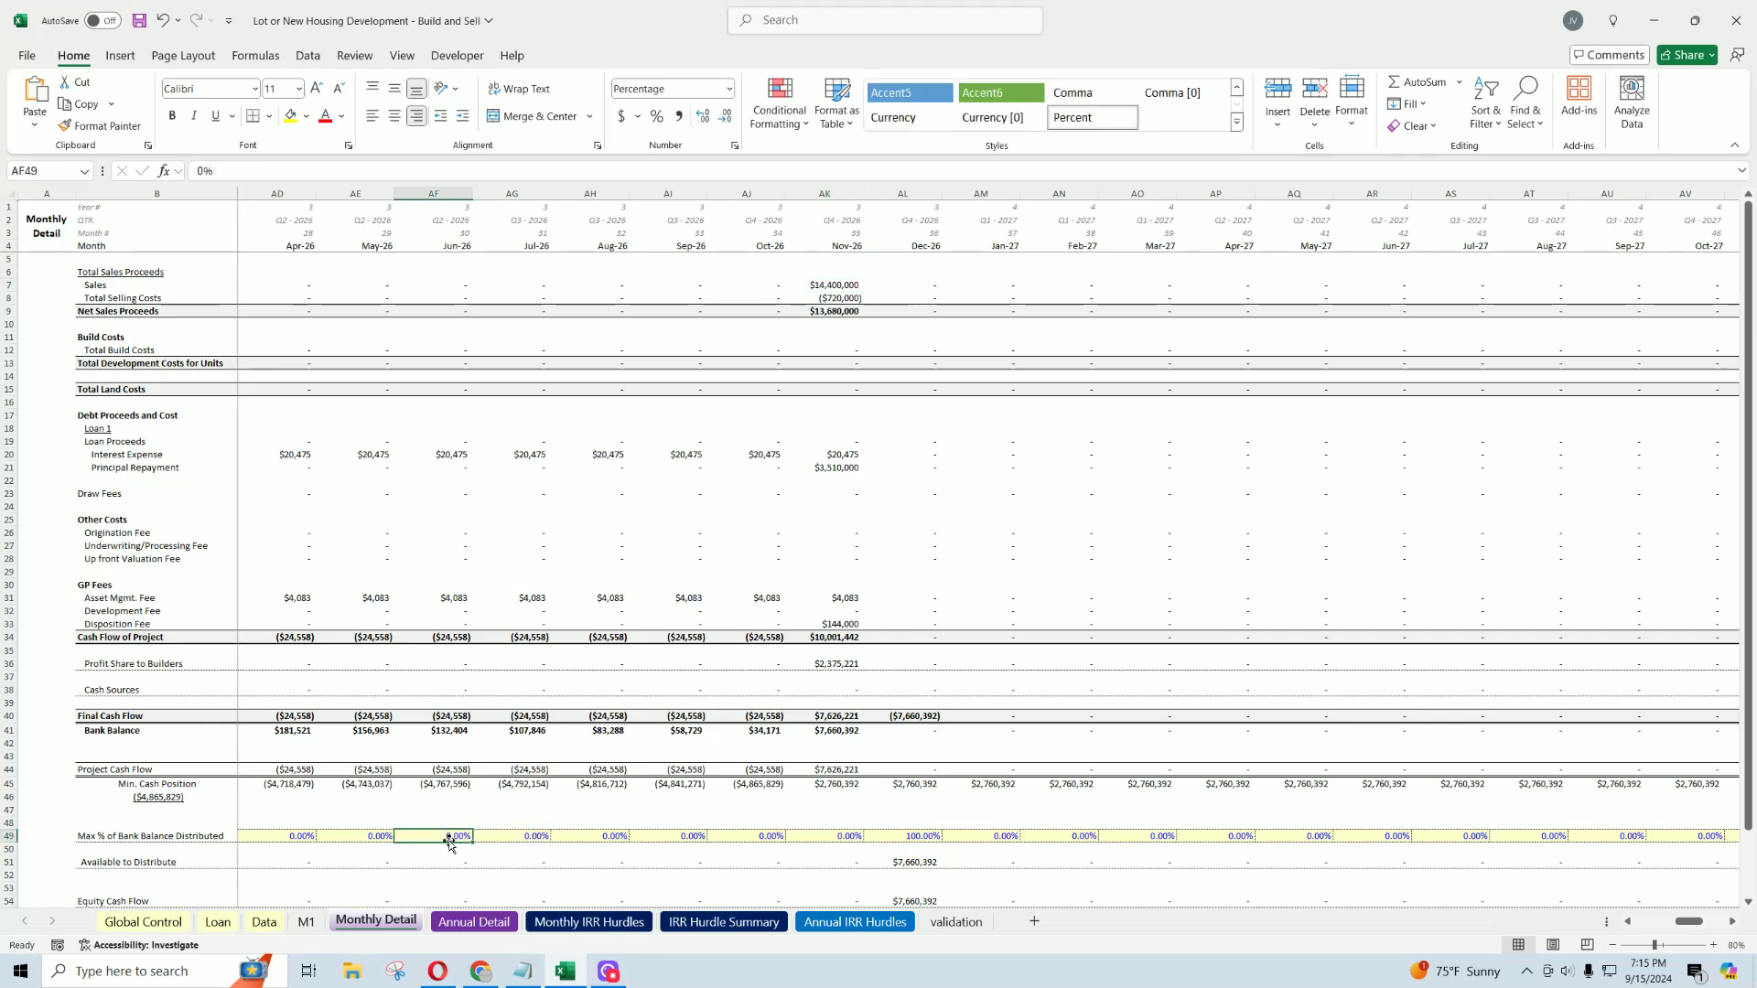
click(505, 837)
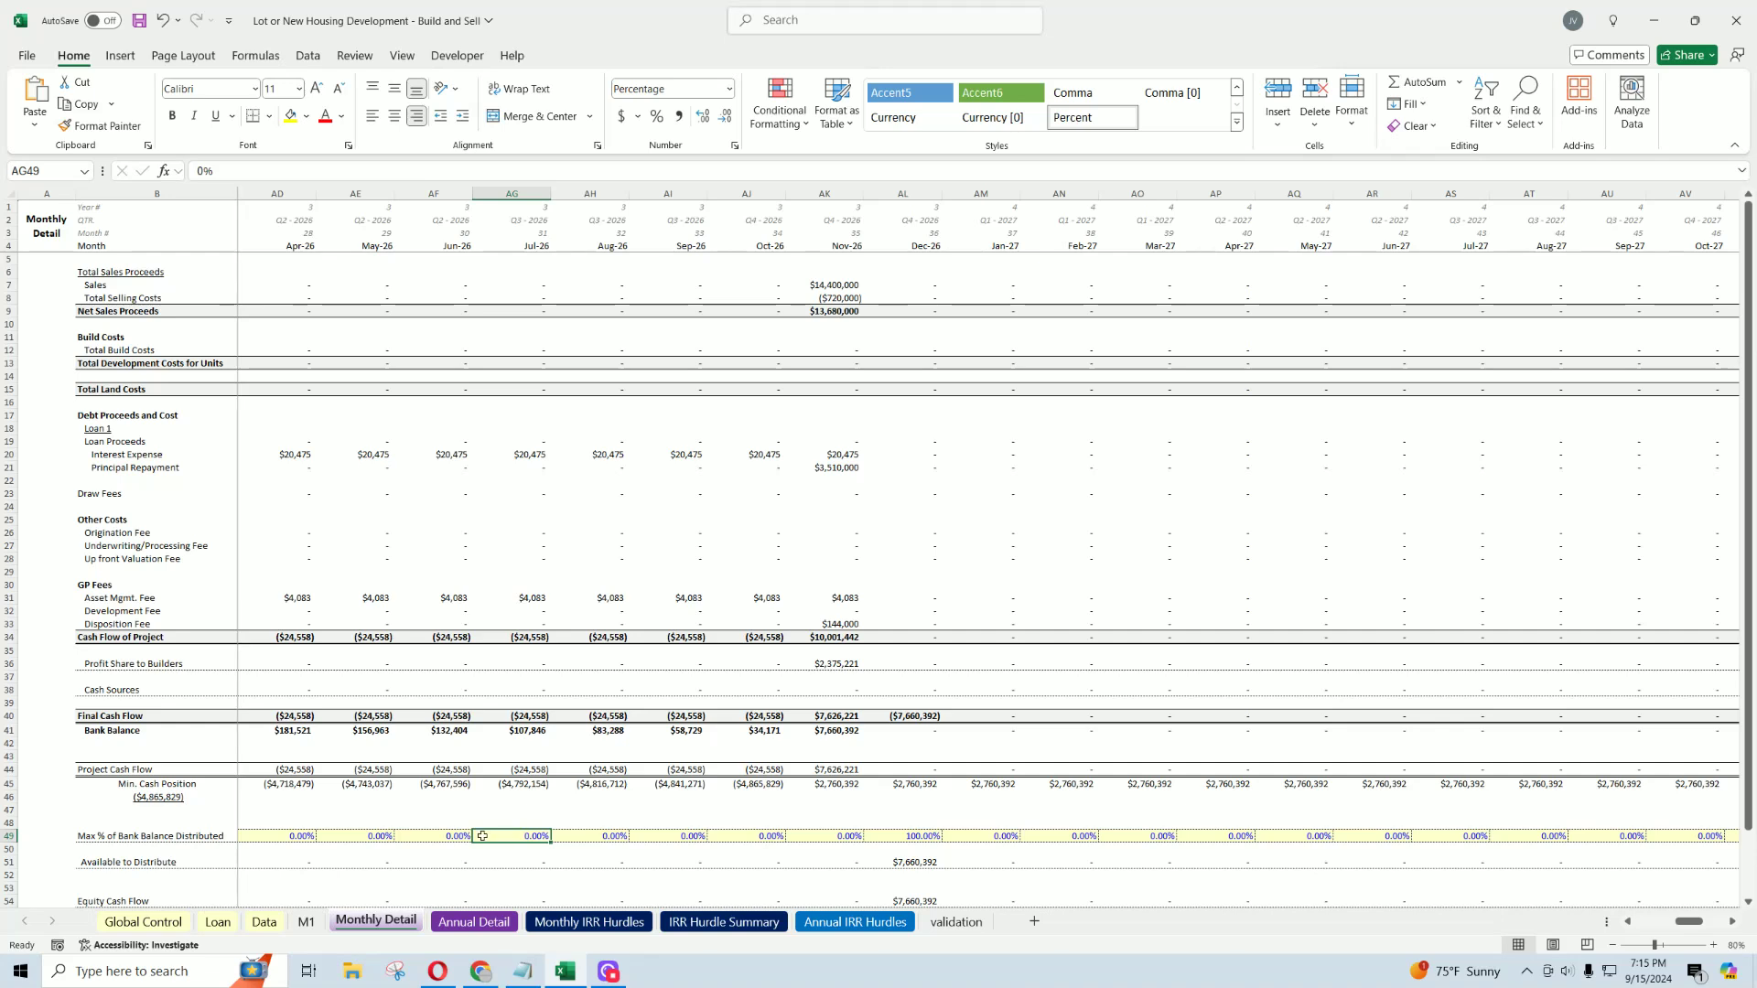
click(447, 839)
click(513, 837)
drag(303, 838, 647, 836)
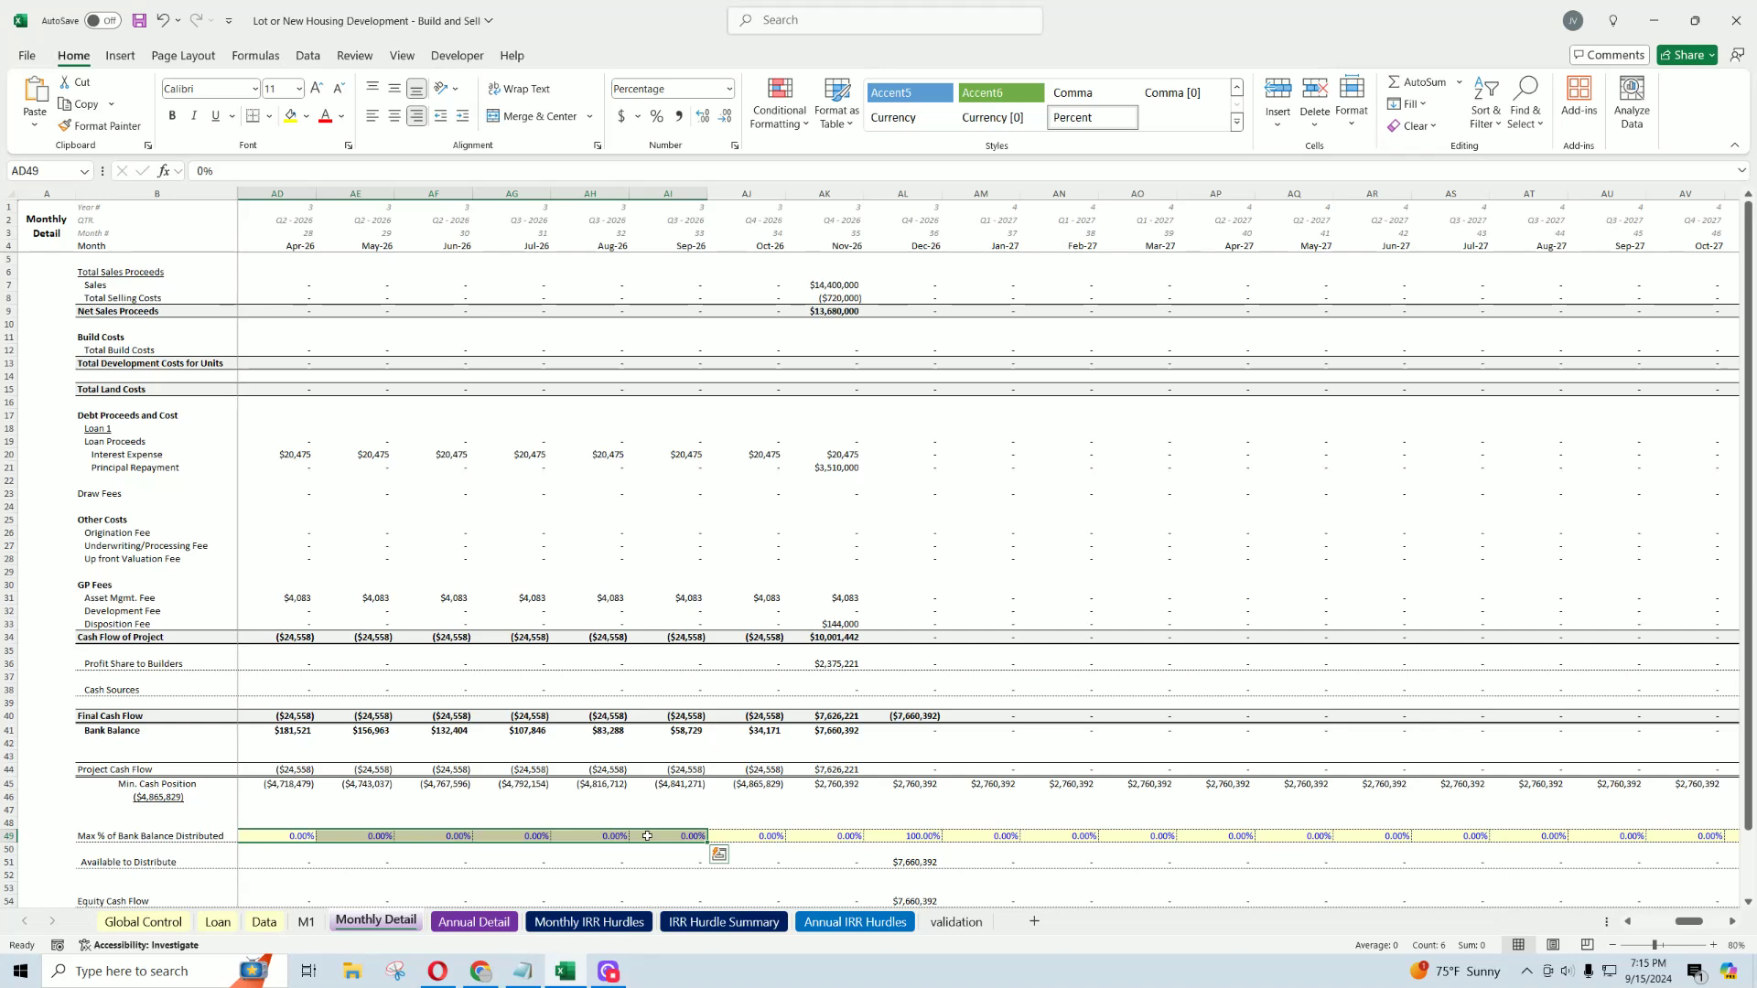
click(903, 838)
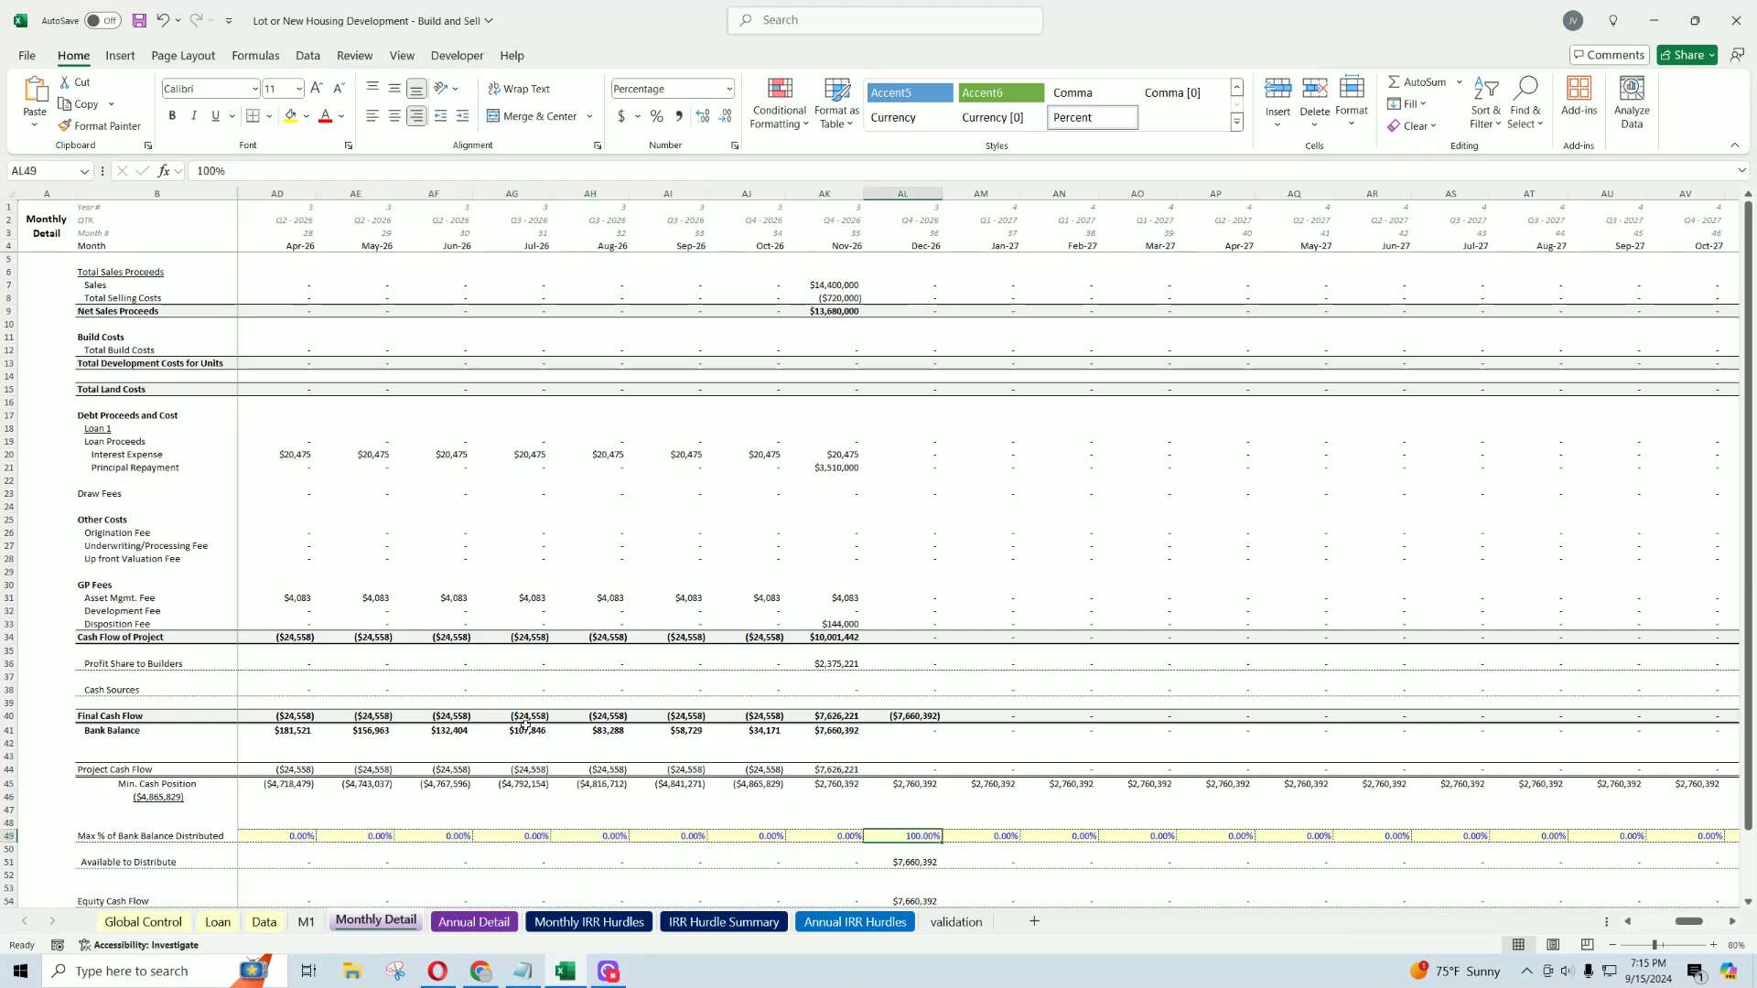
Step: Select the Final Cash Flow and Bank Balance rows in turn from June to November 2026 to examine them
click(455, 719)
key(shift+Right)
key(shift+Right)
key(shift+Right)
key(shift+Right)
key(shift+Right)
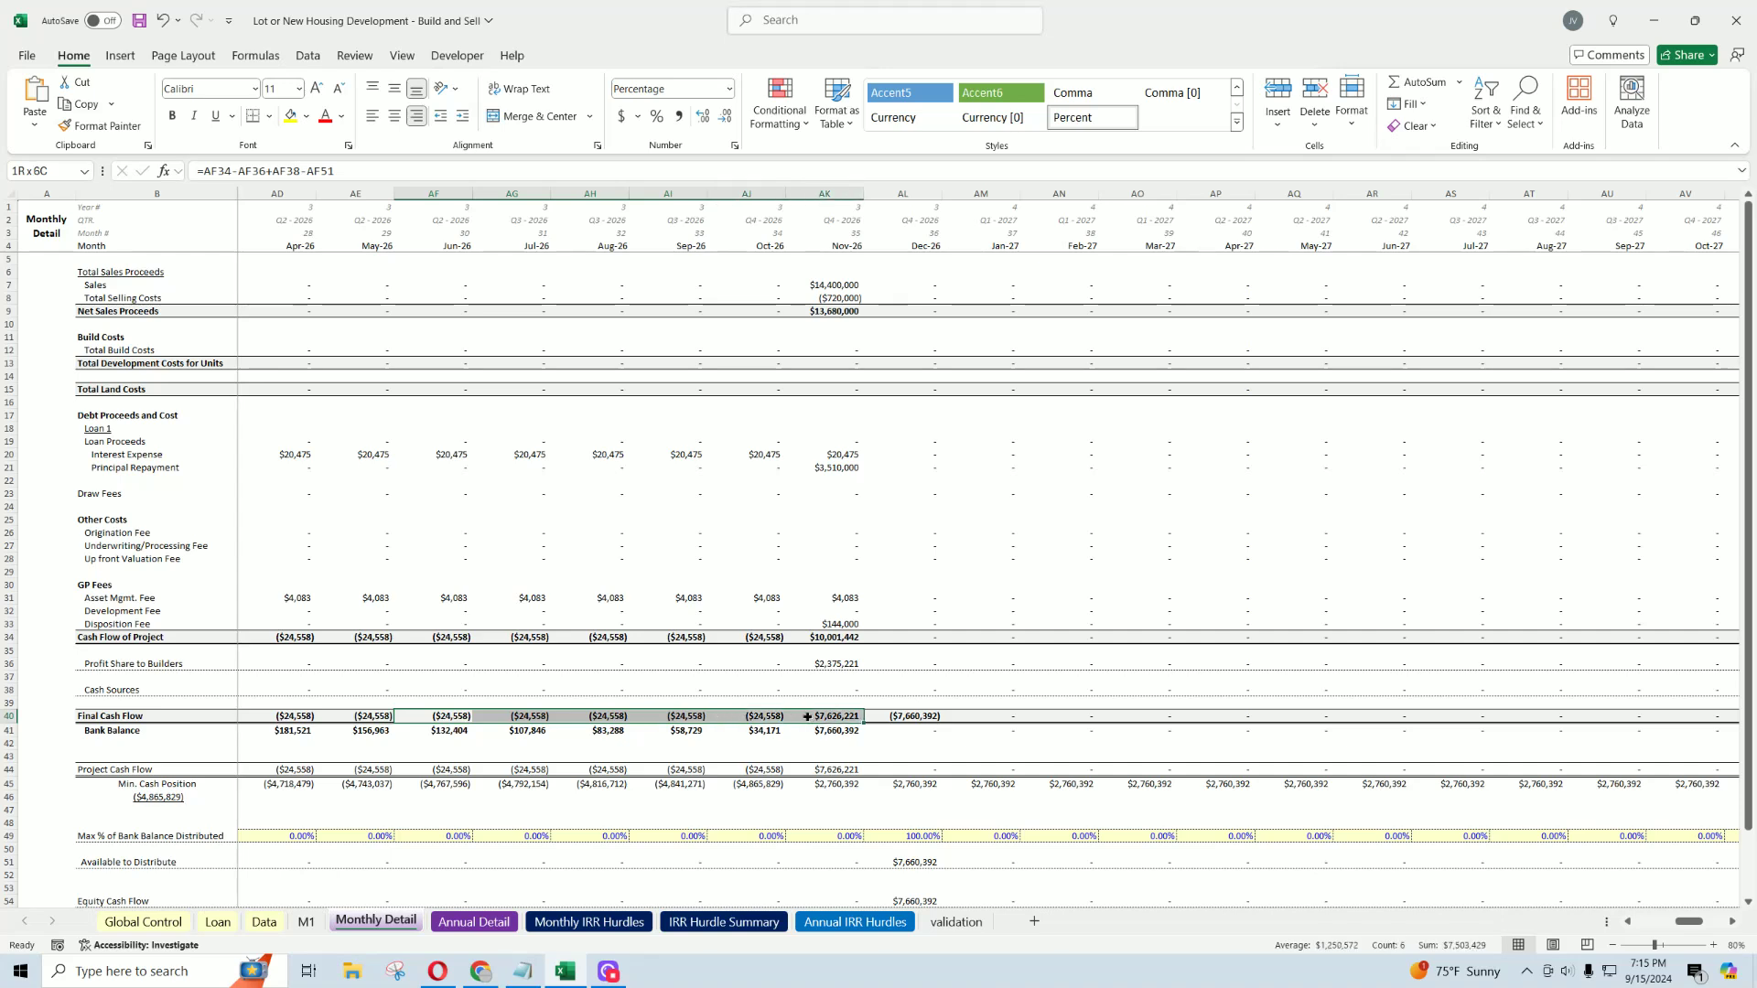
click(441, 732)
key(shift+Right)
key(shift+Right)
key(shift+Right)
key(shift+Right)
key(shift+Right)
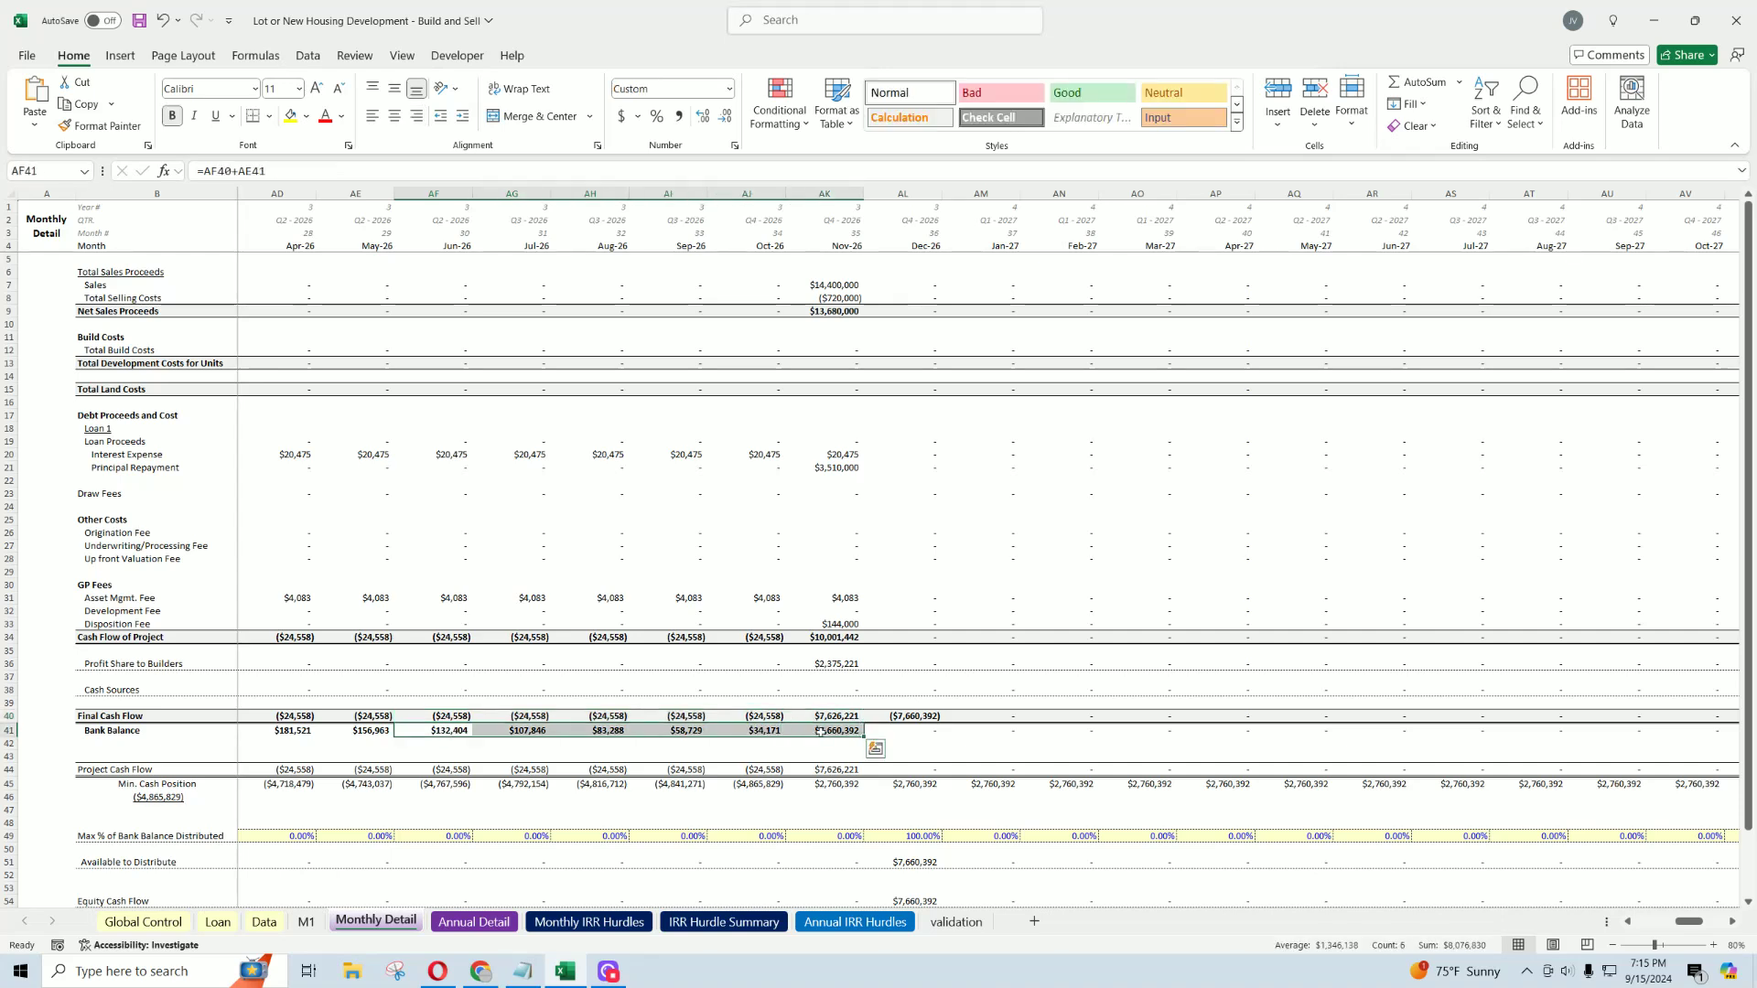
Step: Review the late 2026 distribution percentages and those from January to December 2024 in the Max % row
drag(904, 830, 618, 832)
click(619, 832)
click(916, 833)
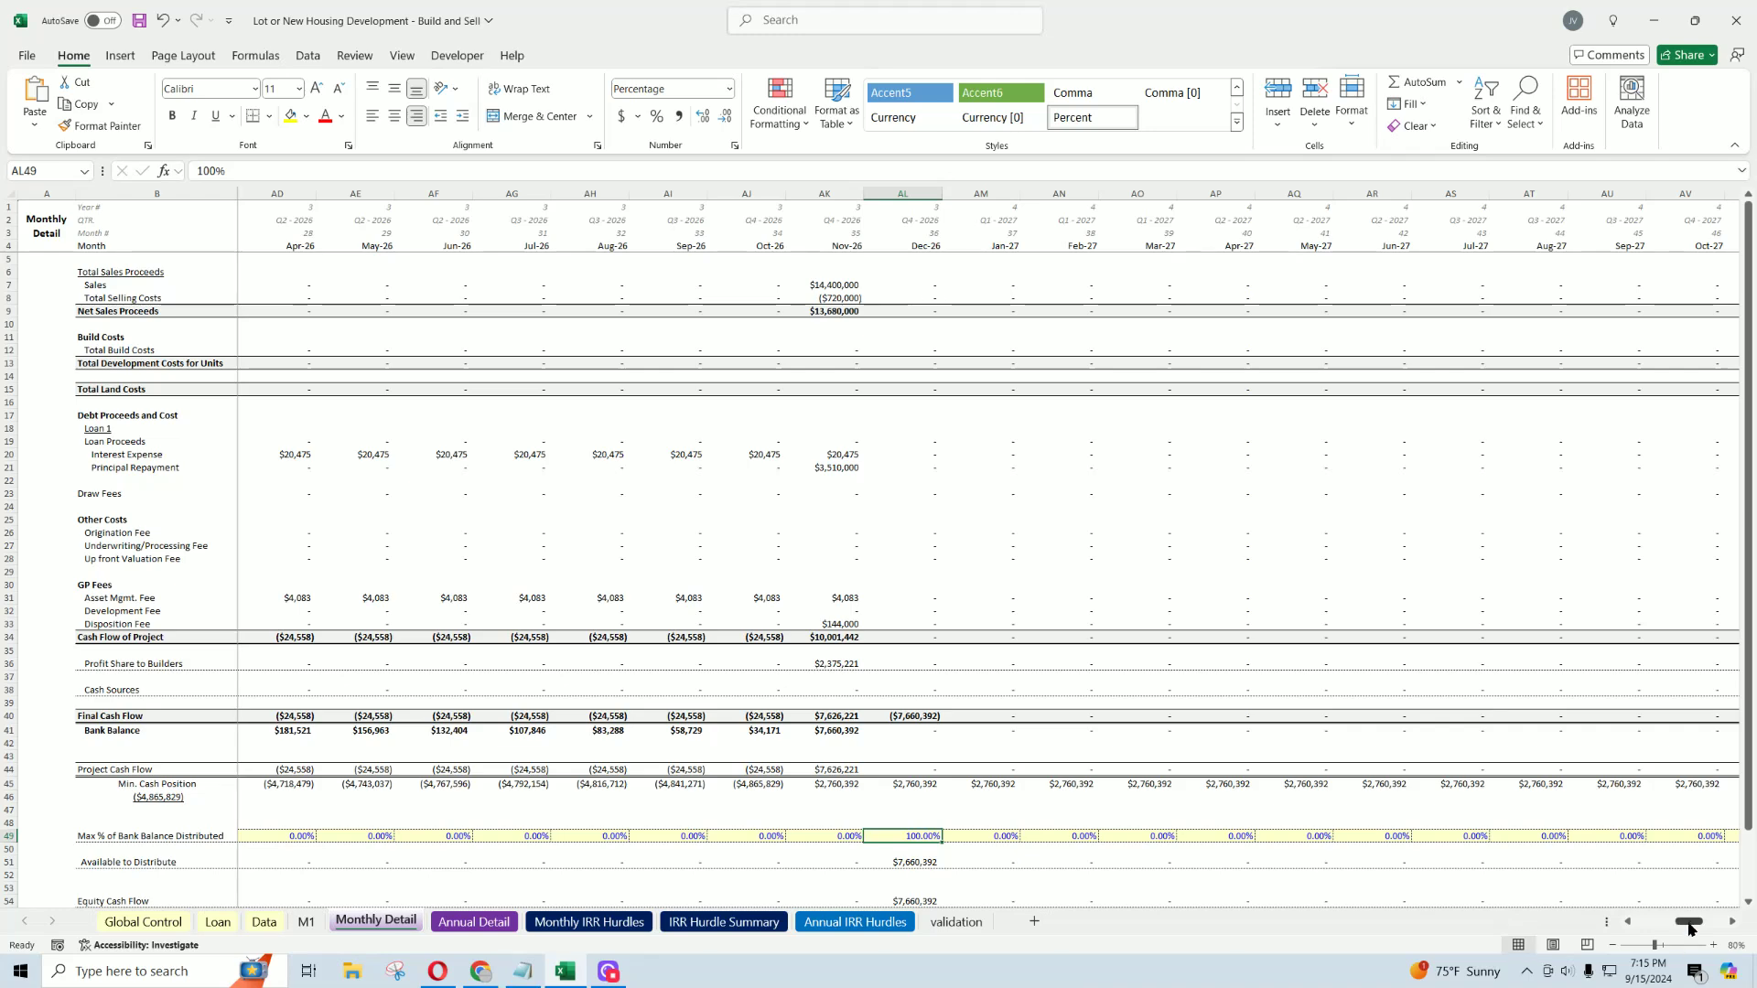
drag(1689, 922, 1648, 921)
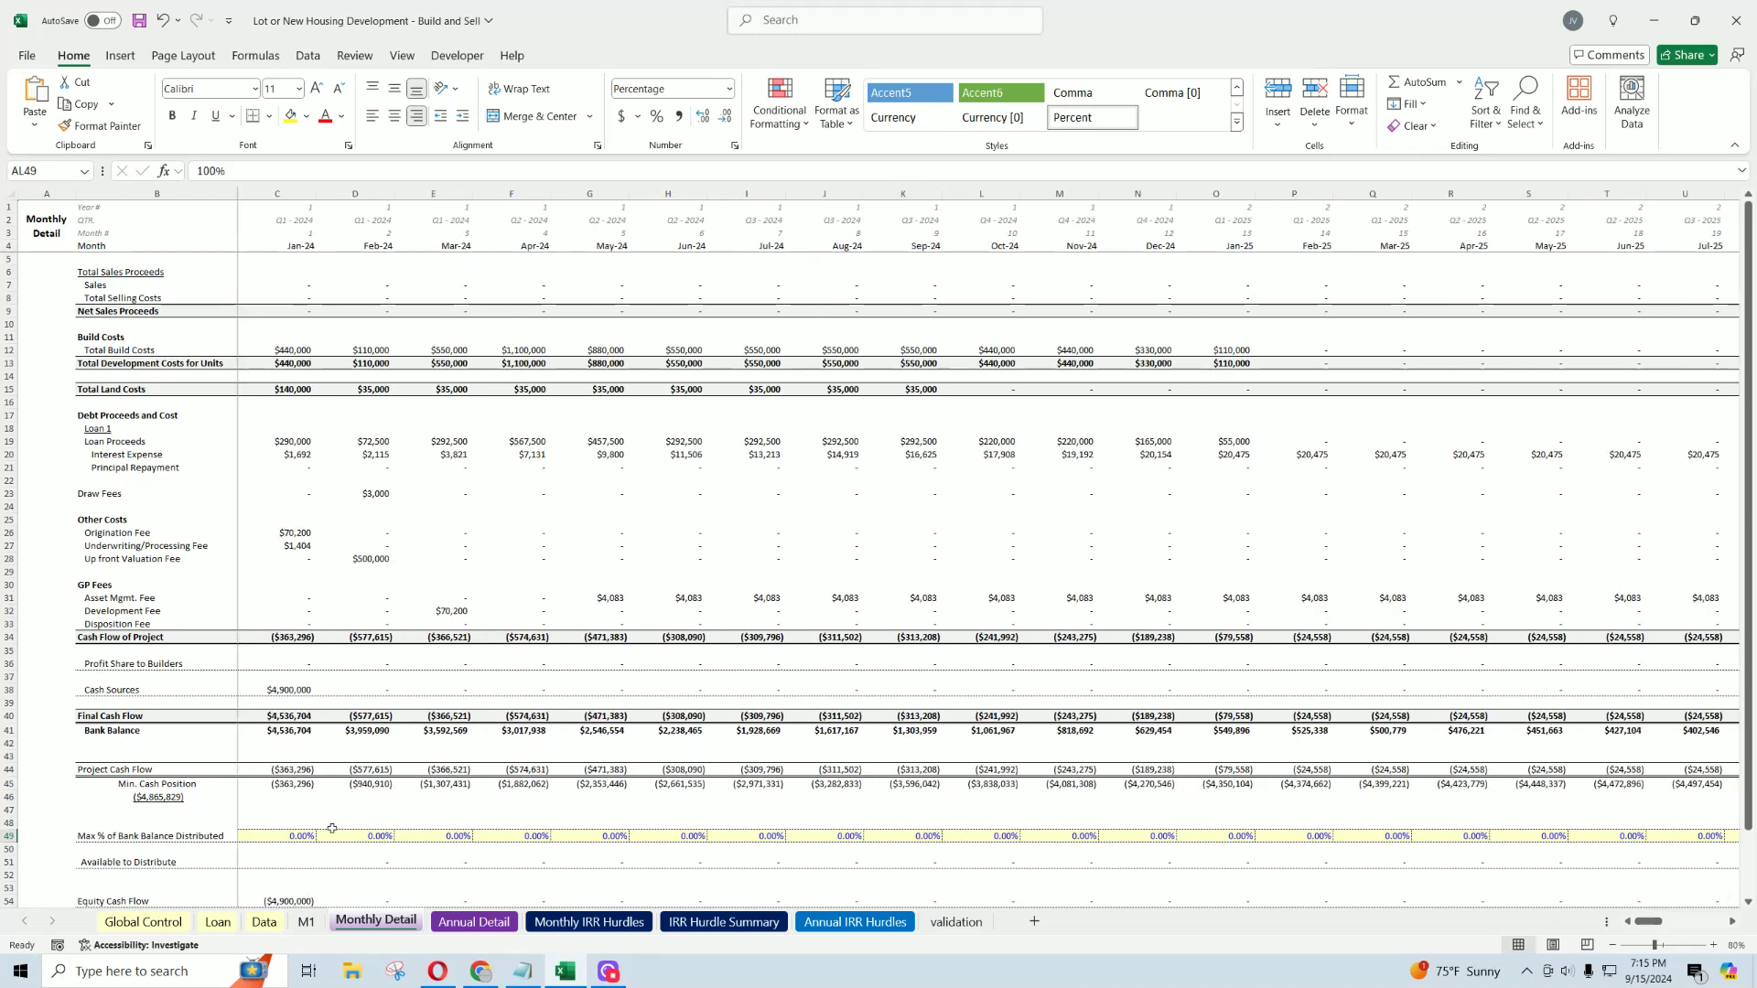
drag(295, 835, 1122, 837)
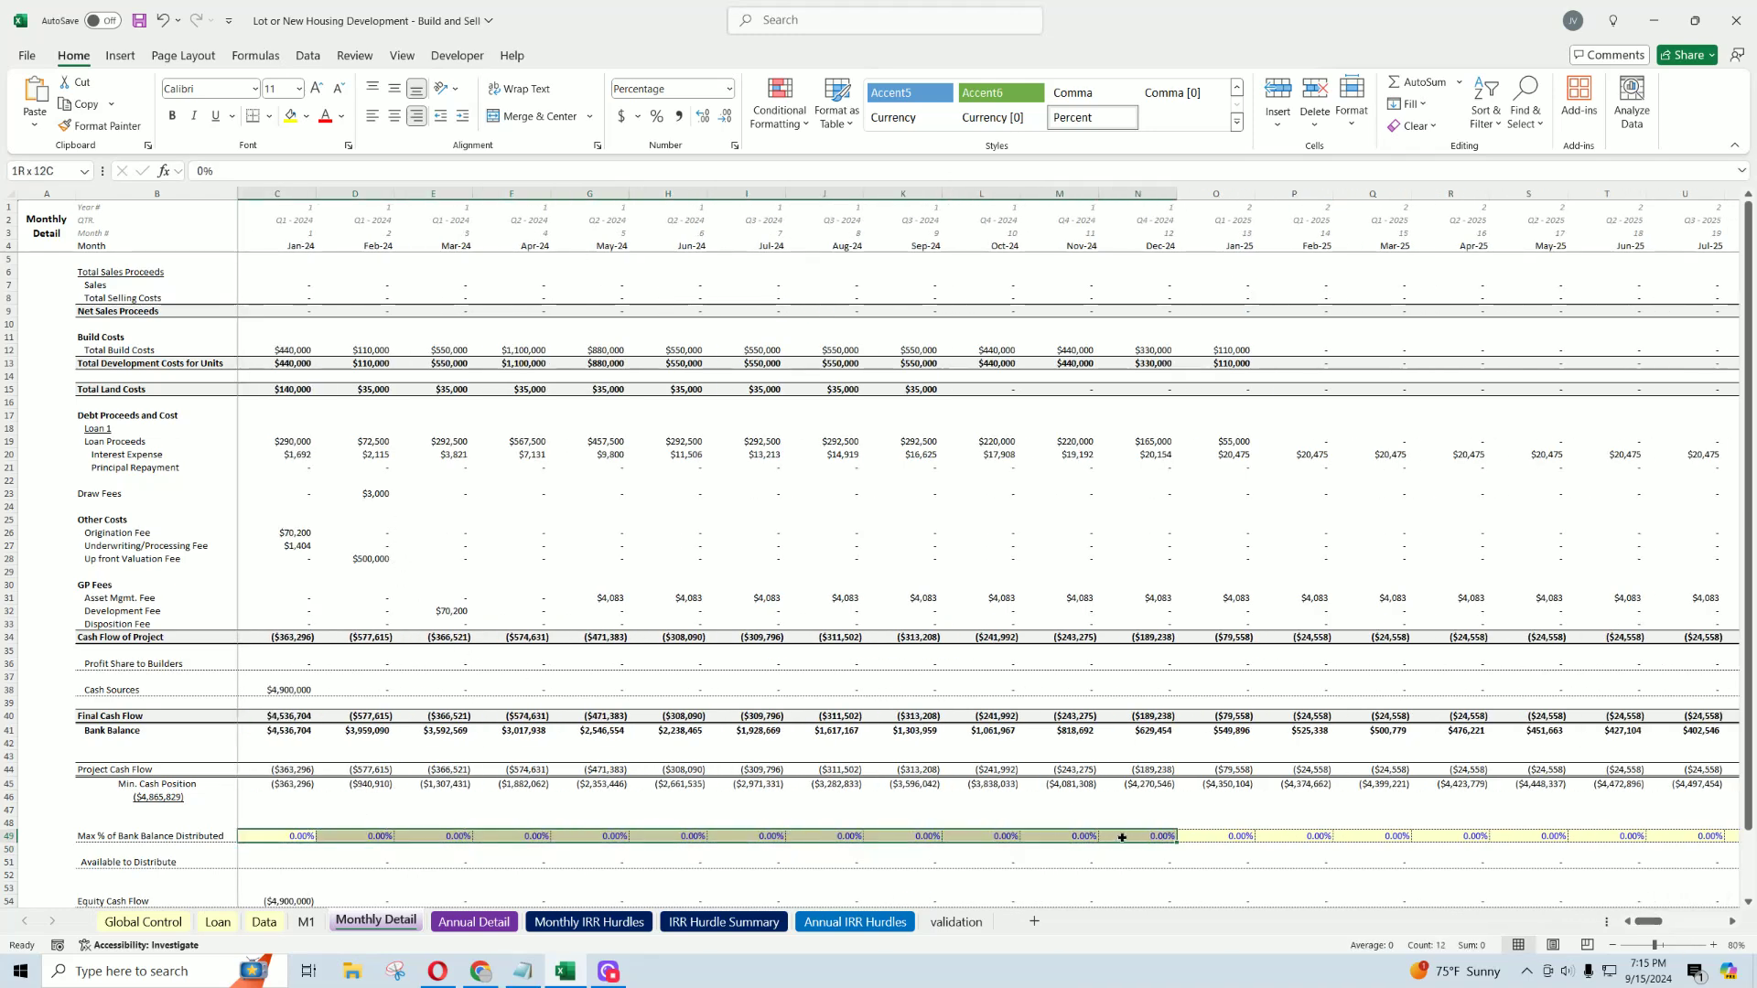
click(1125, 837)
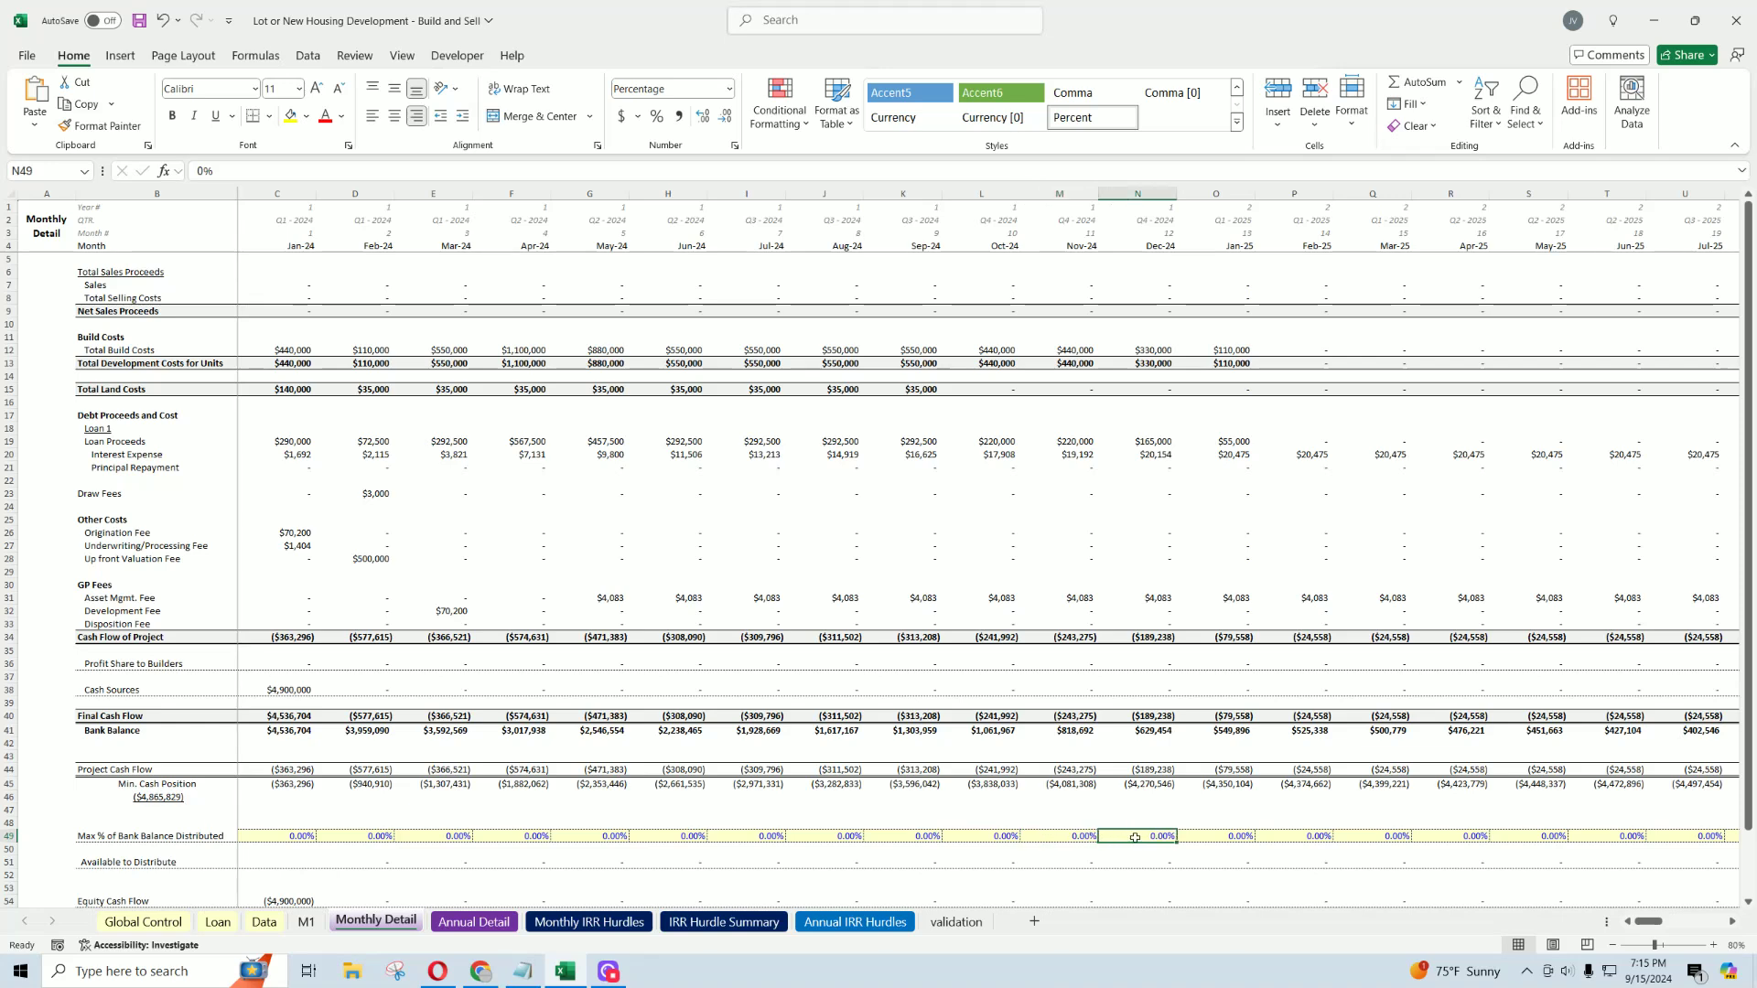
Step: Save the workbook and review the Max % of Bank Balance Distributed inputs from August 2024 to January 2025
click(1216, 837)
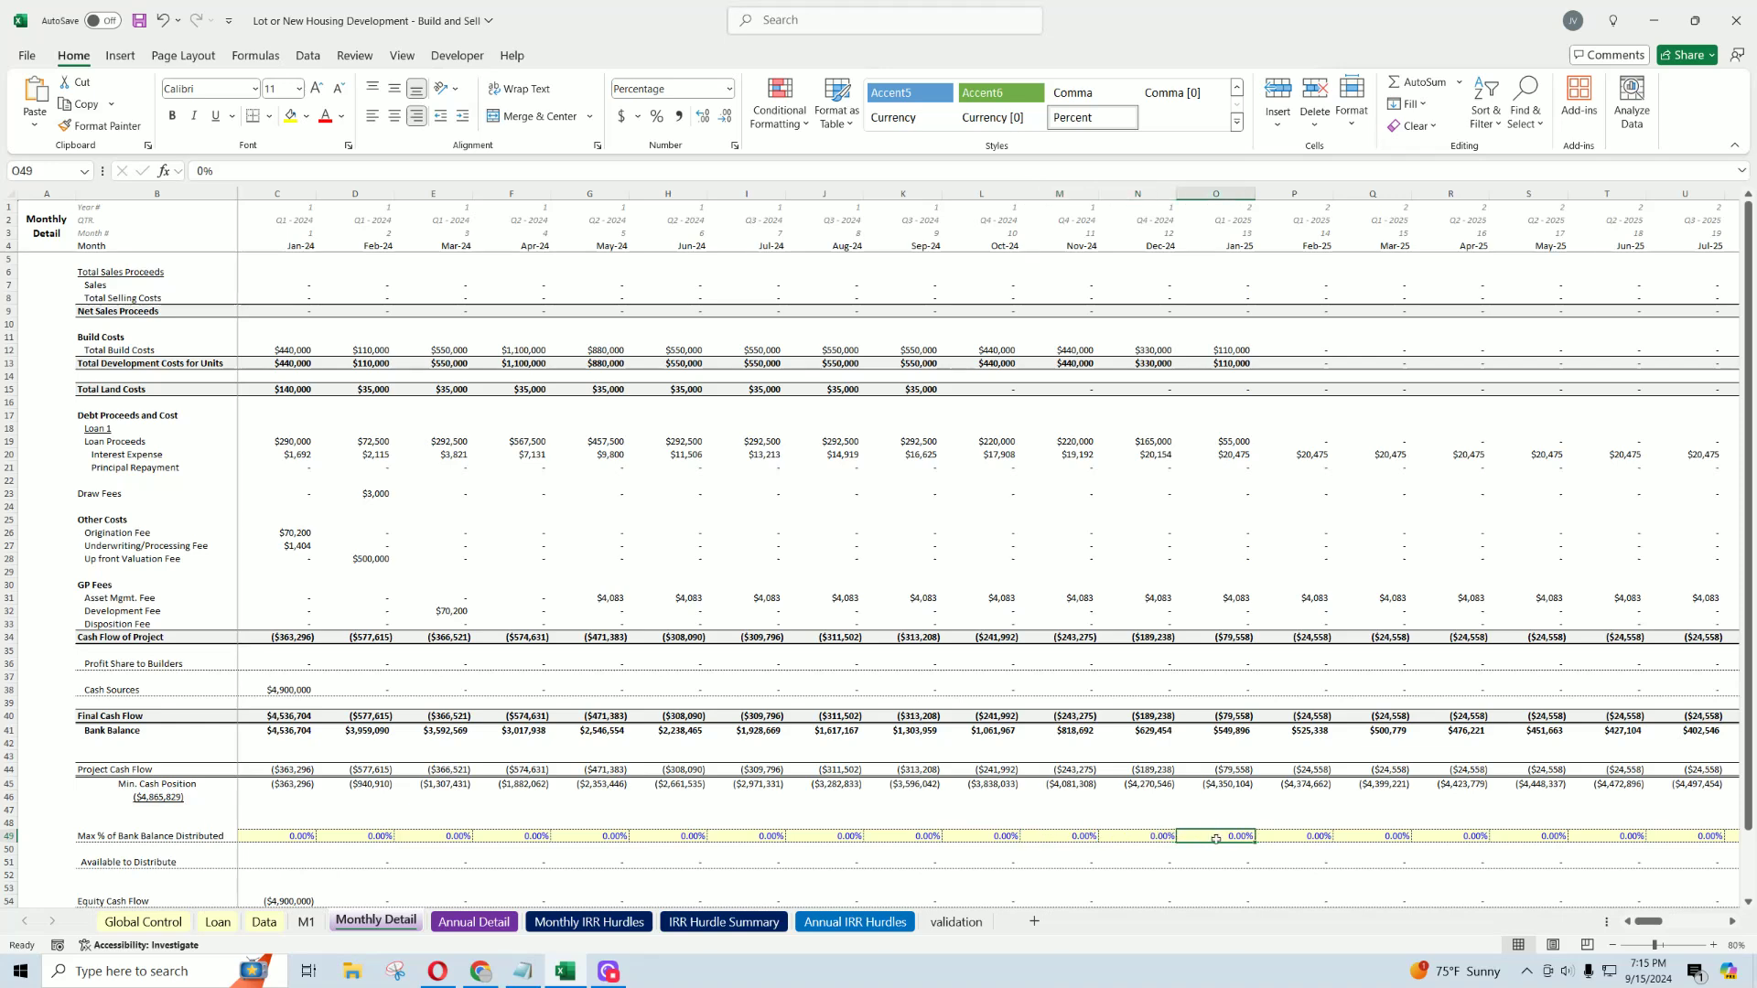
click(139, 18)
click(828, 835)
click(911, 835)
click(1001, 837)
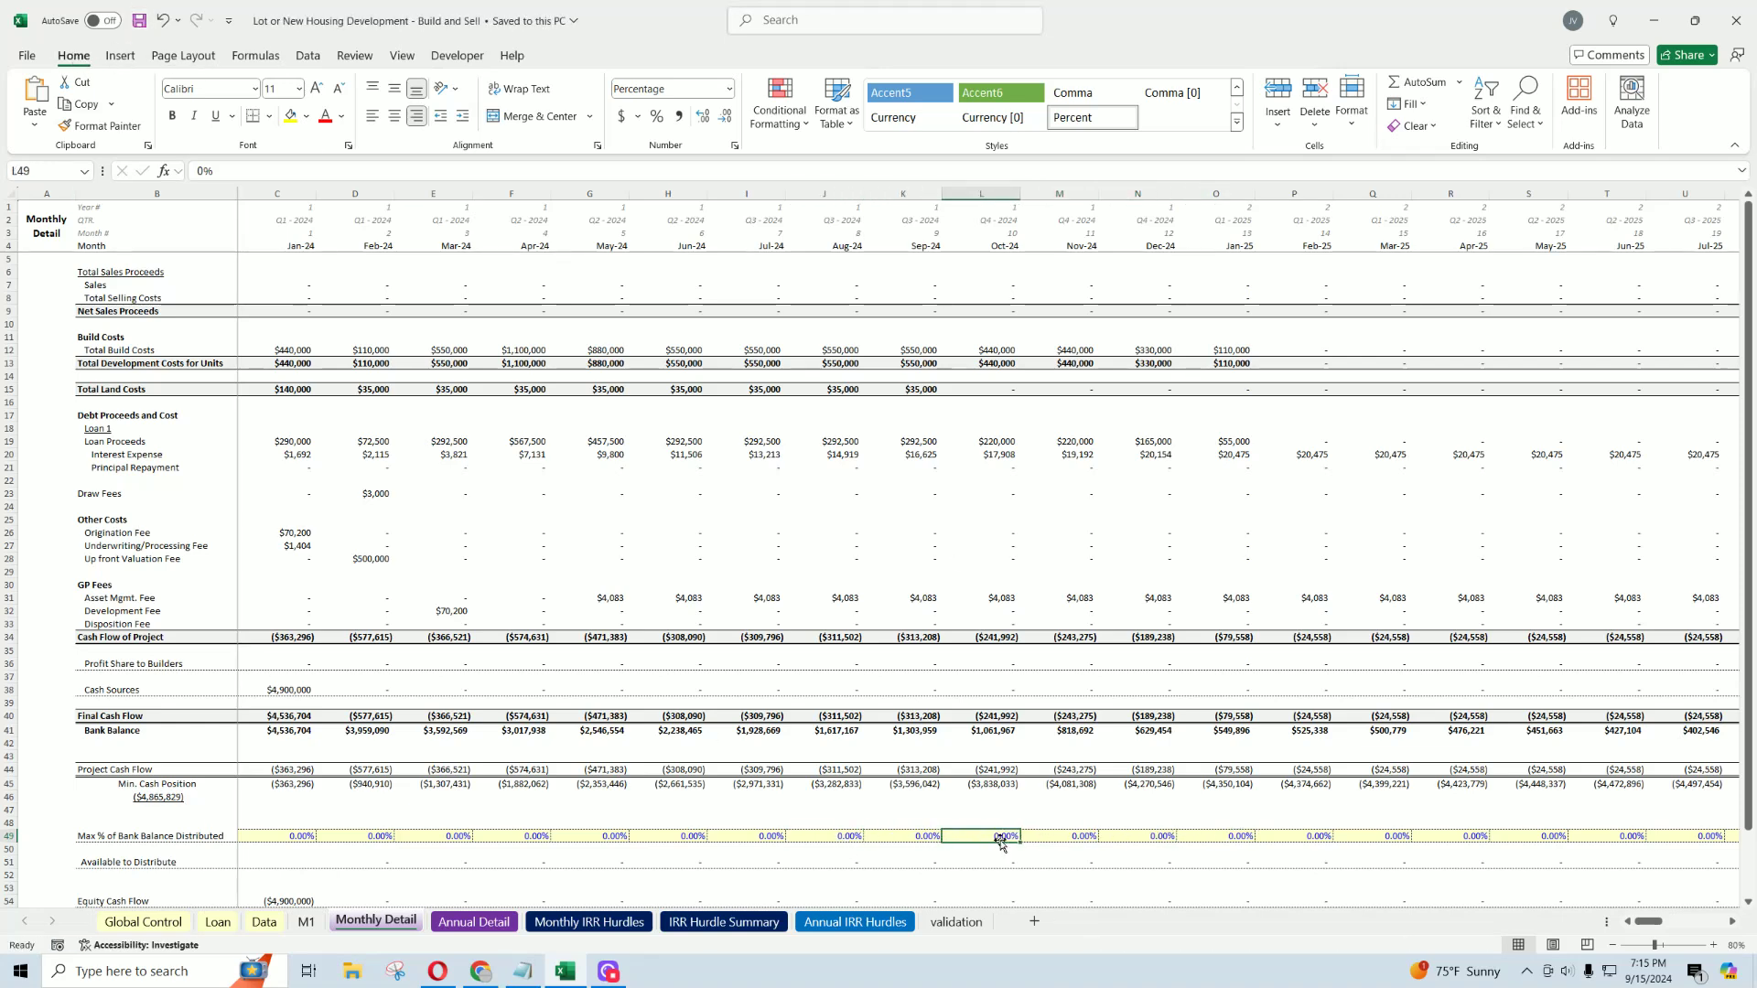
click(1062, 837)
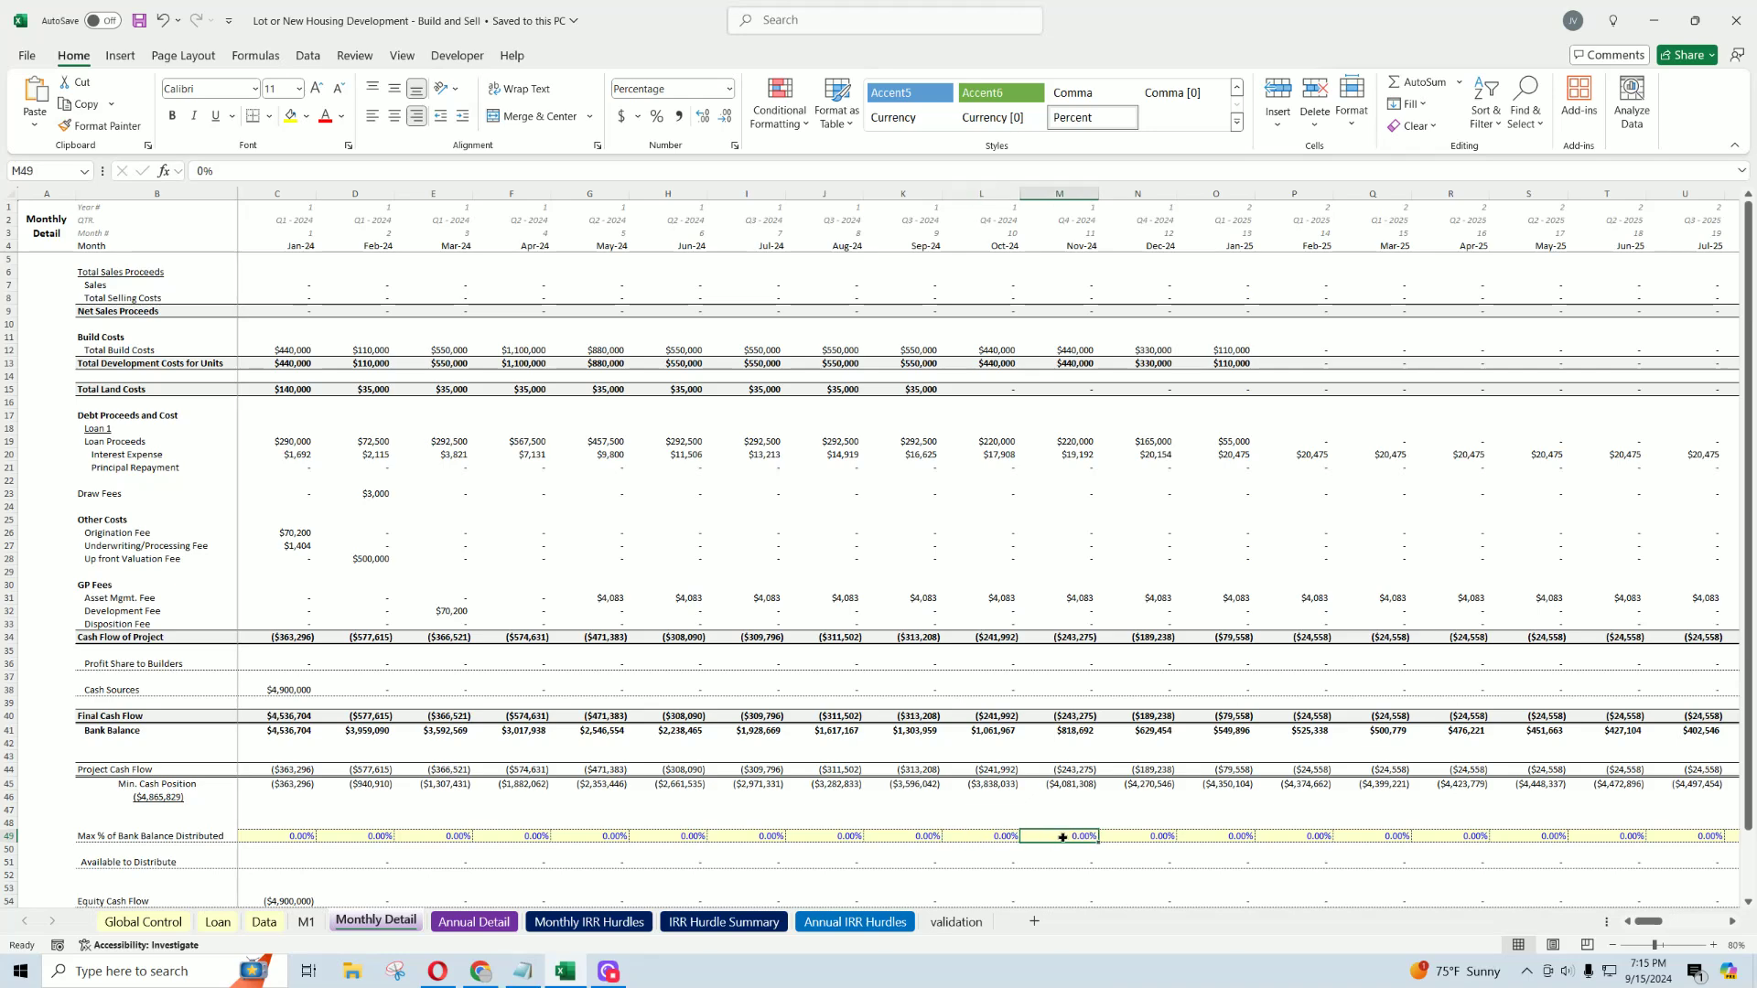
click(1139, 836)
click(1217, 836)
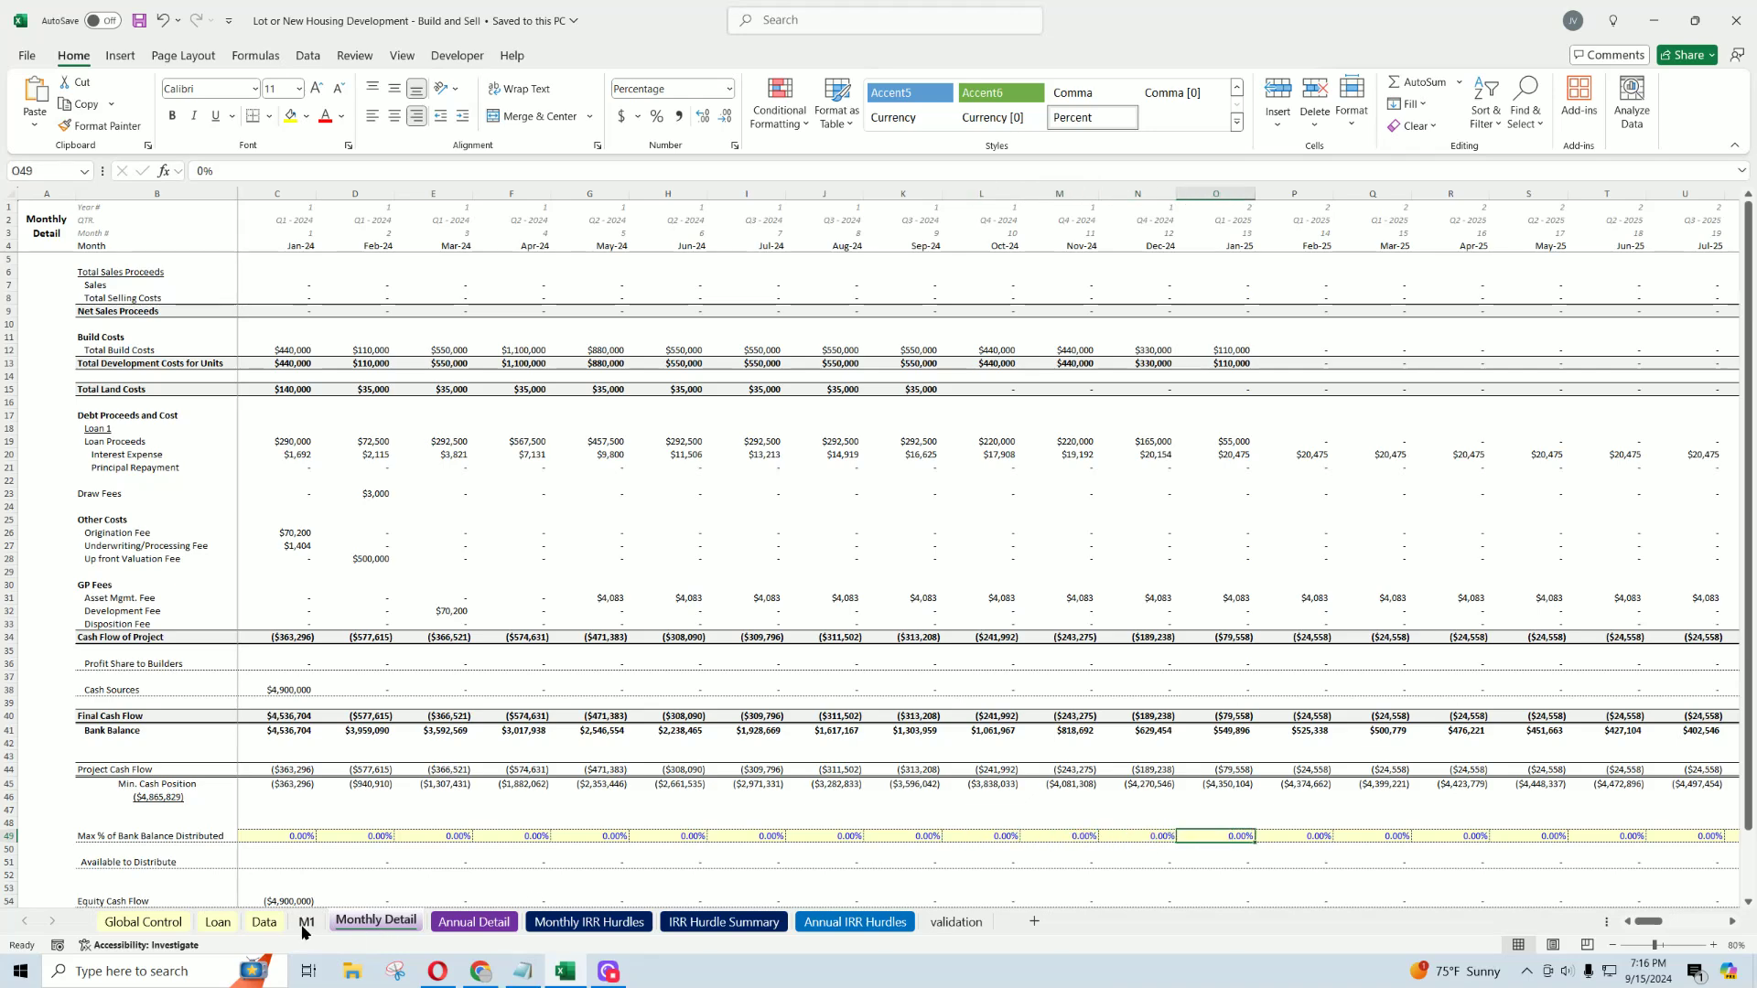
Step: Examine the Equity Cash Flow, Available to Distribute and Cash Sources rows for the early months of 2024
scroll(315, 759, down, 7)
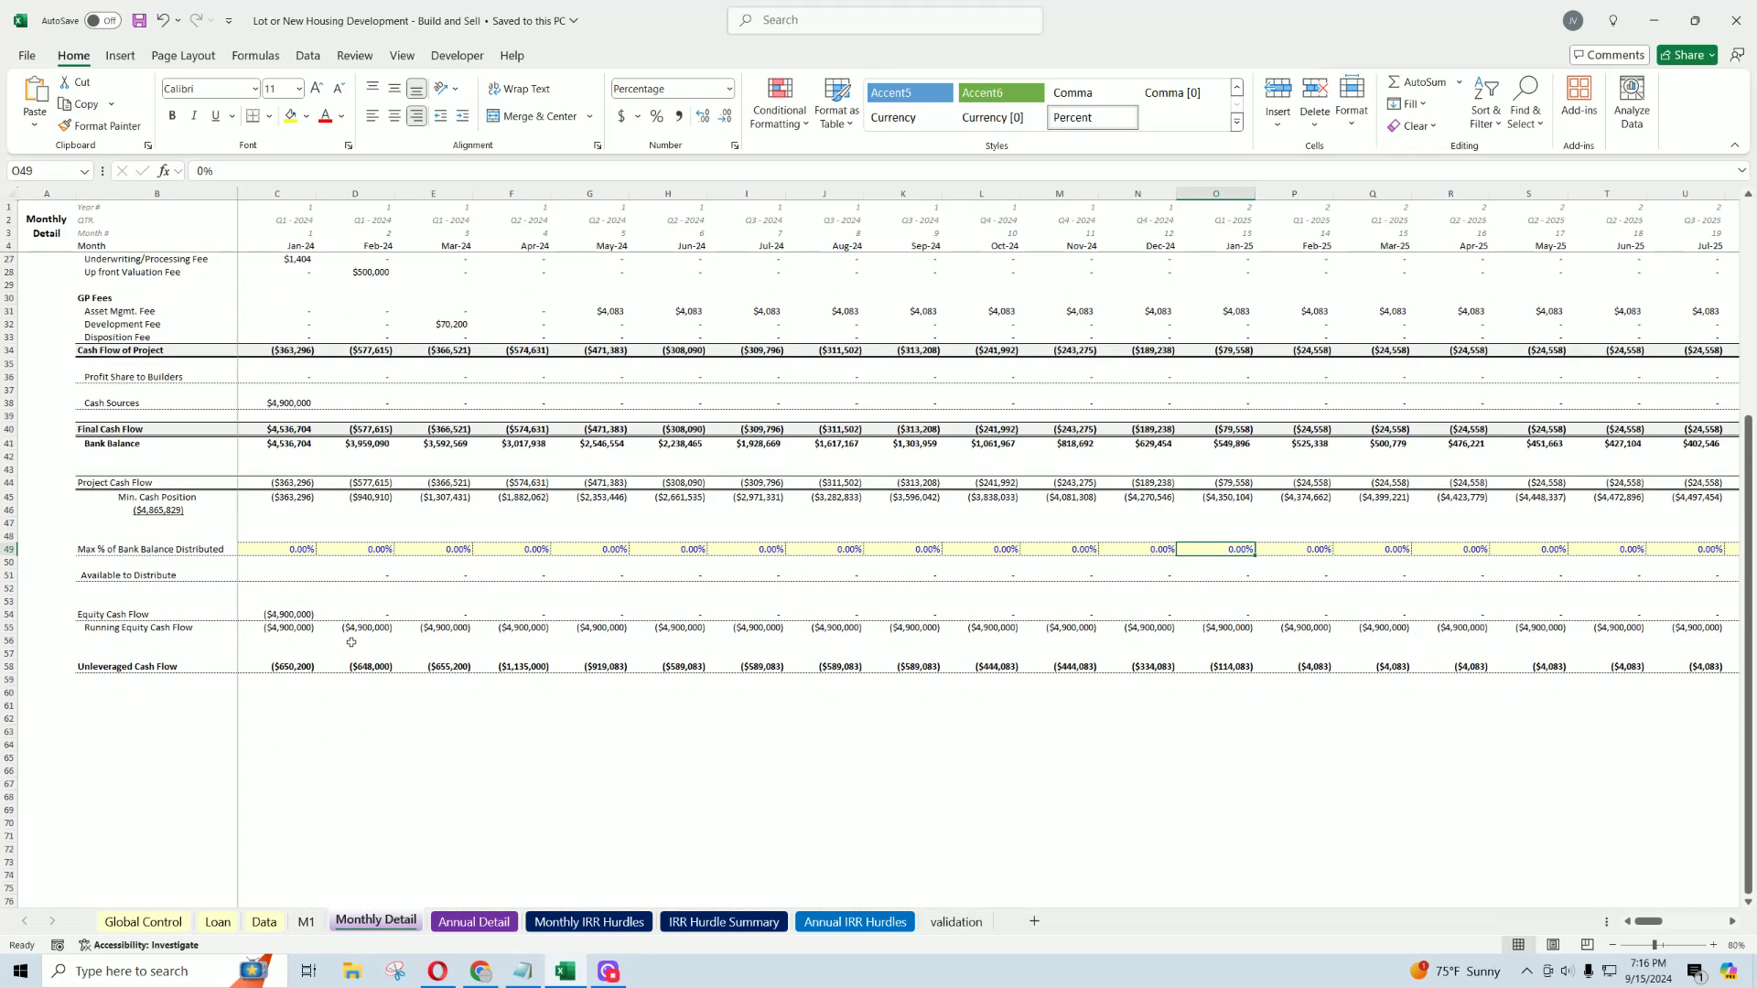
click(9, 614)
click(376, 613)
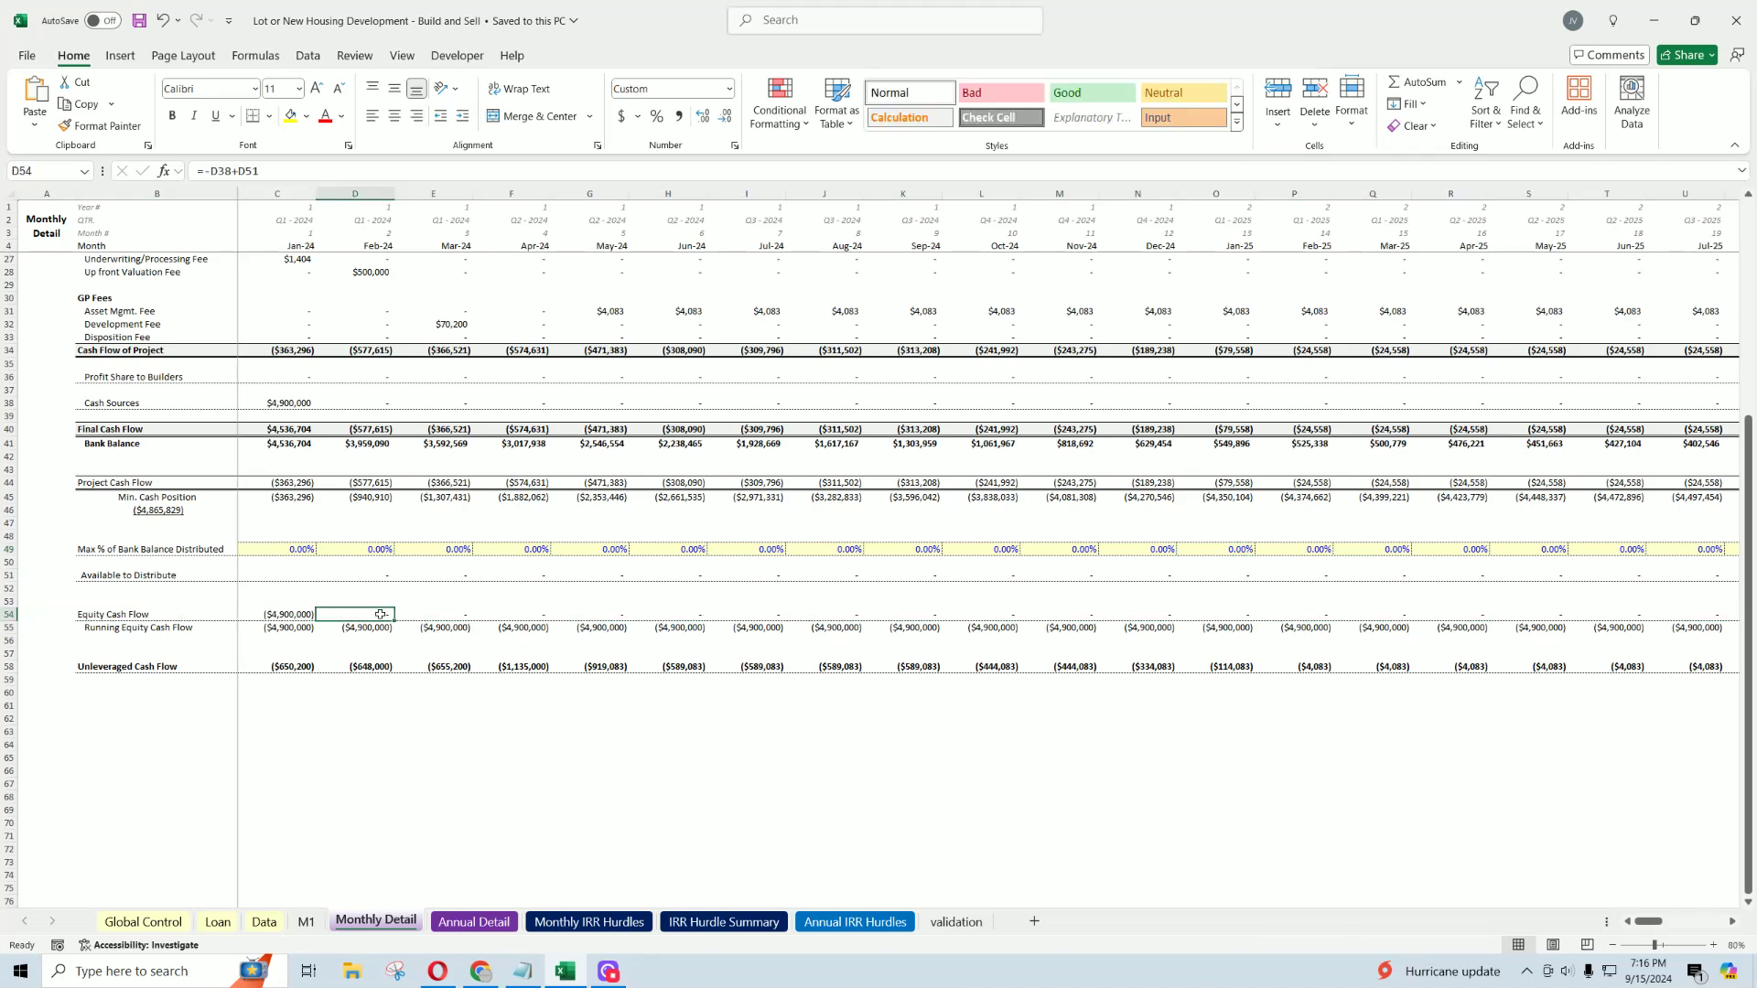
drag(374, 574, 535, 576)
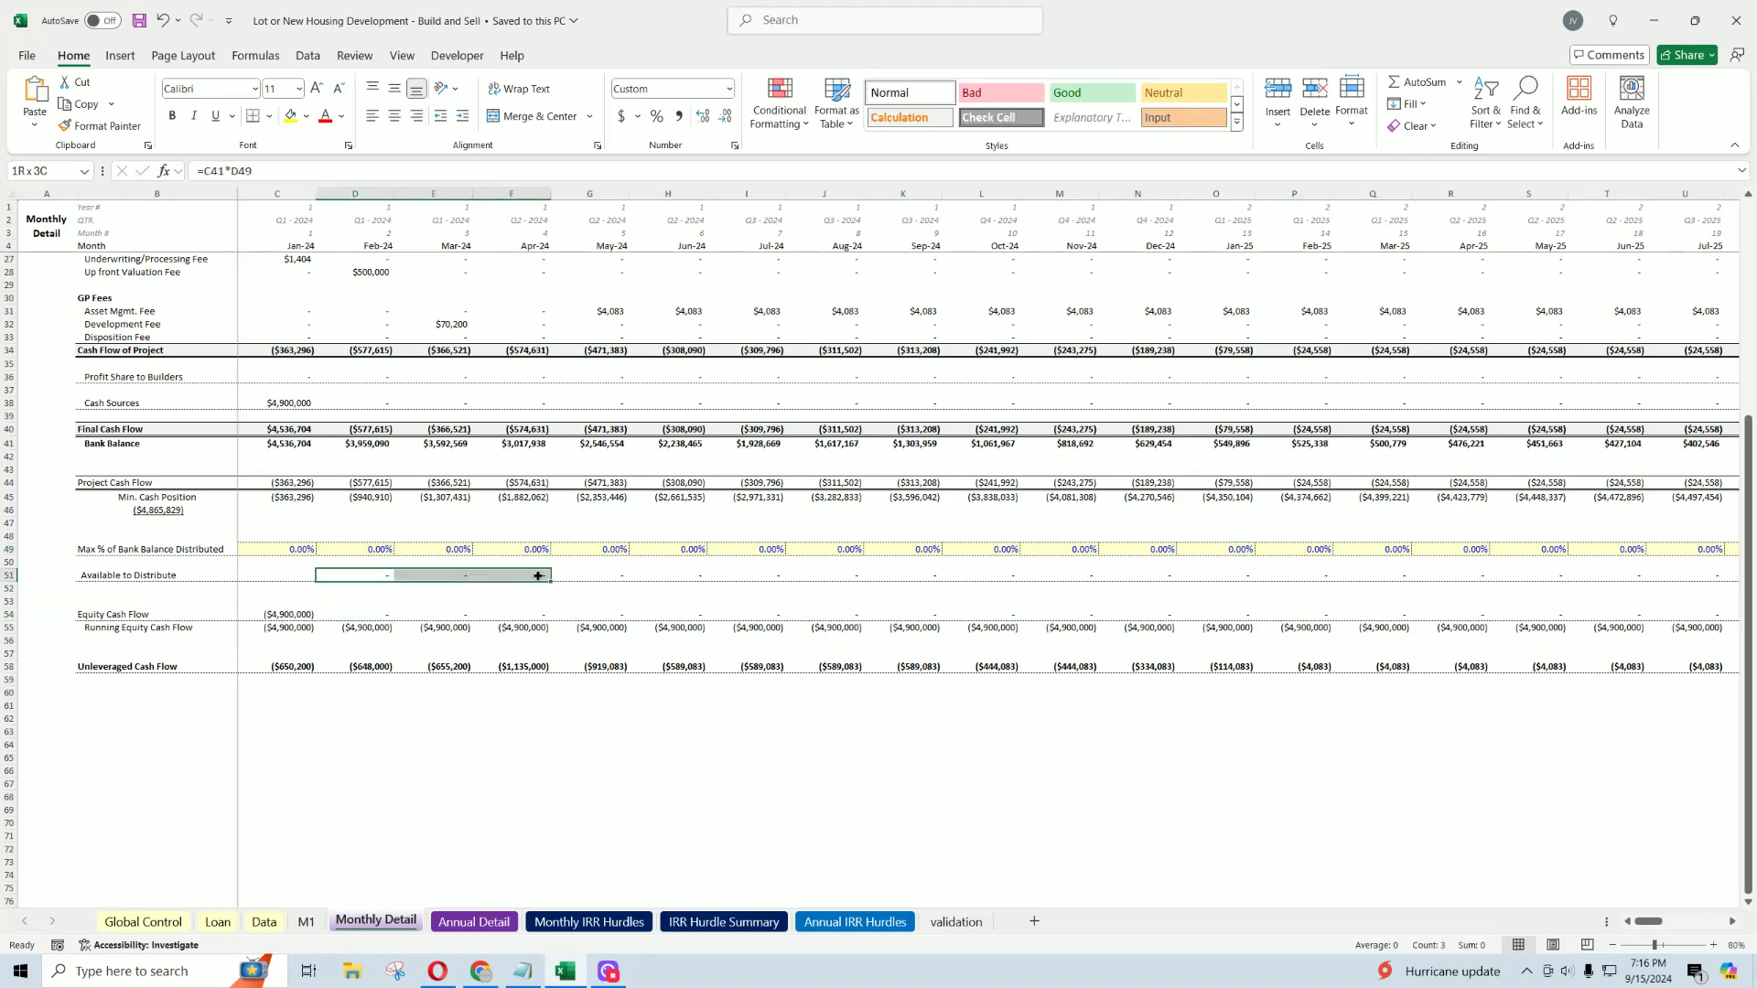
drag(382, 403, 626, 404)
Step: Trace the January 2024 Cash Sources figure to the Cash Raised amounts and months on the Global Control sheet
click(280, 402)
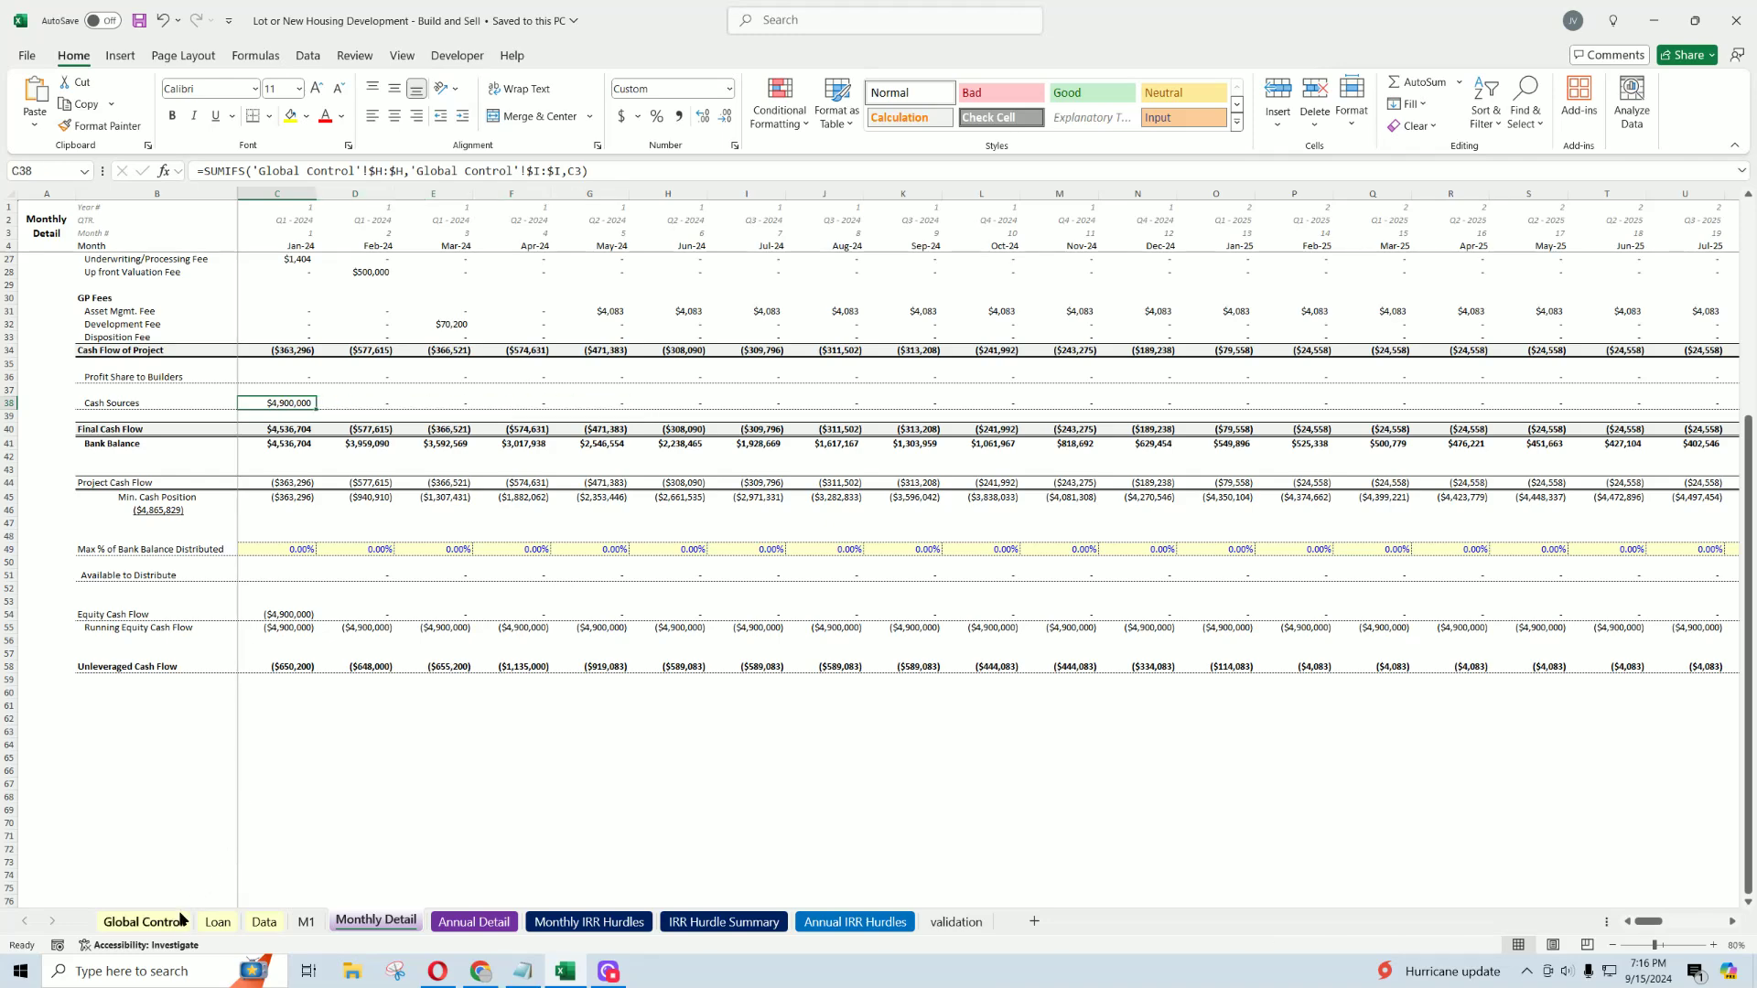
click(142, 921)
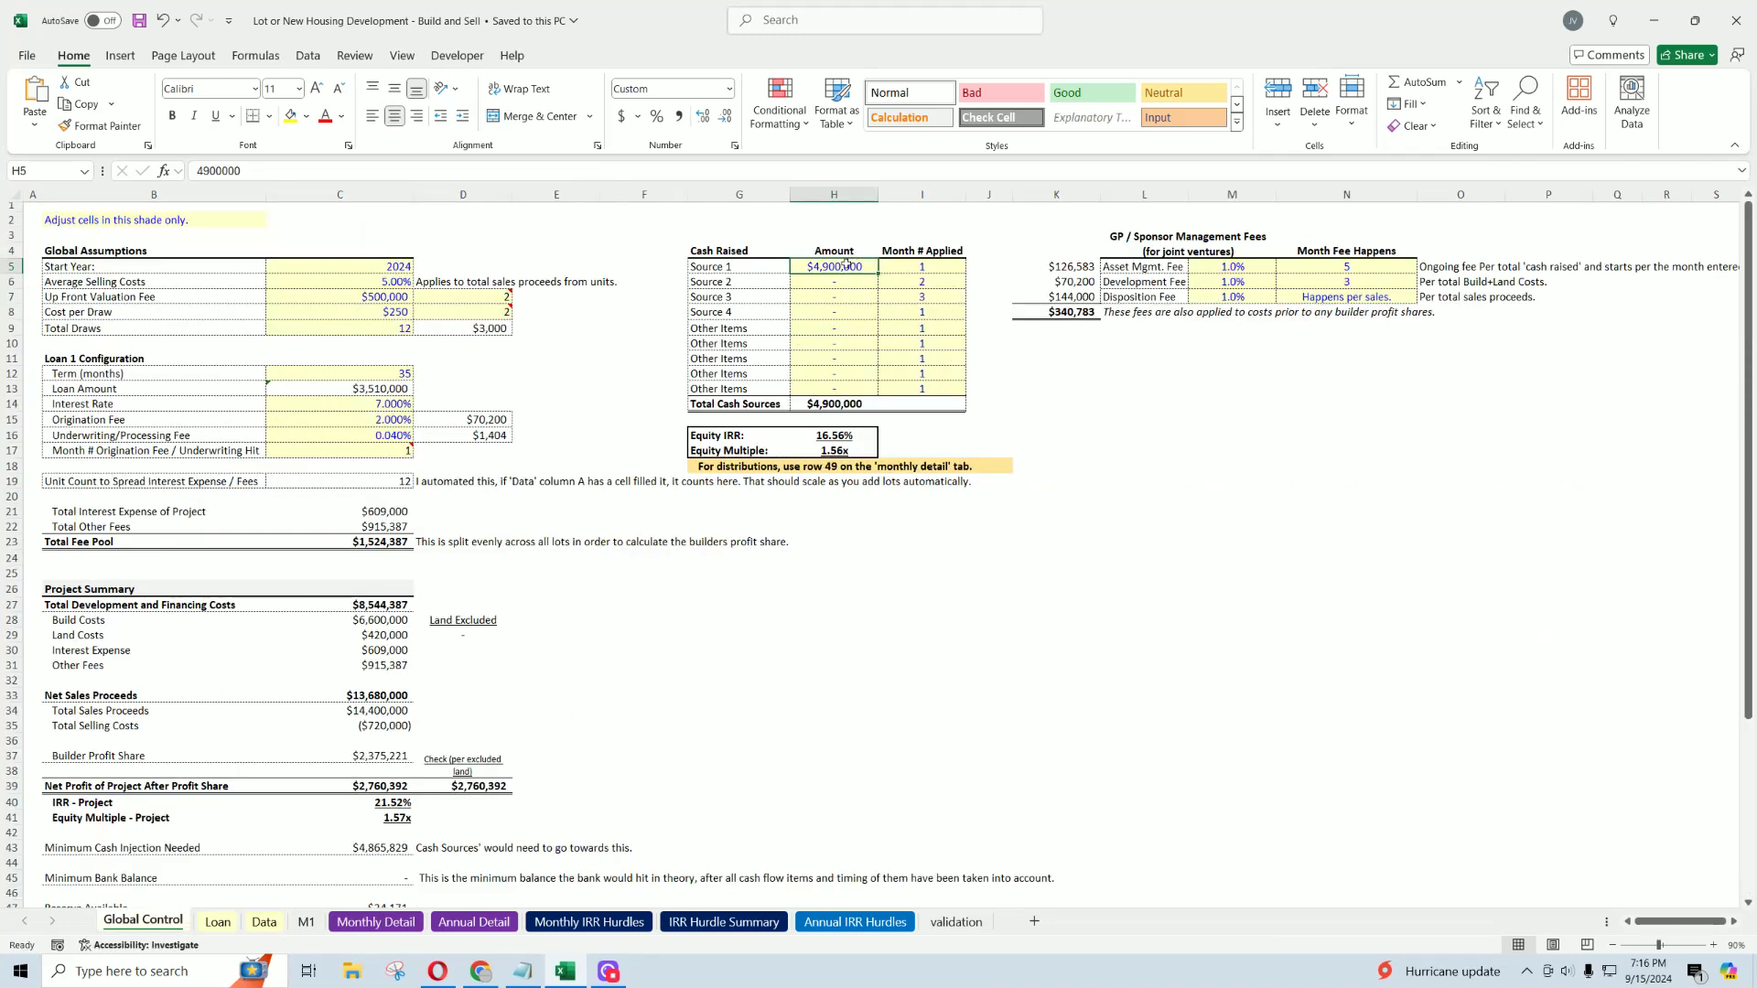
drag(875, 268, 898, 385)
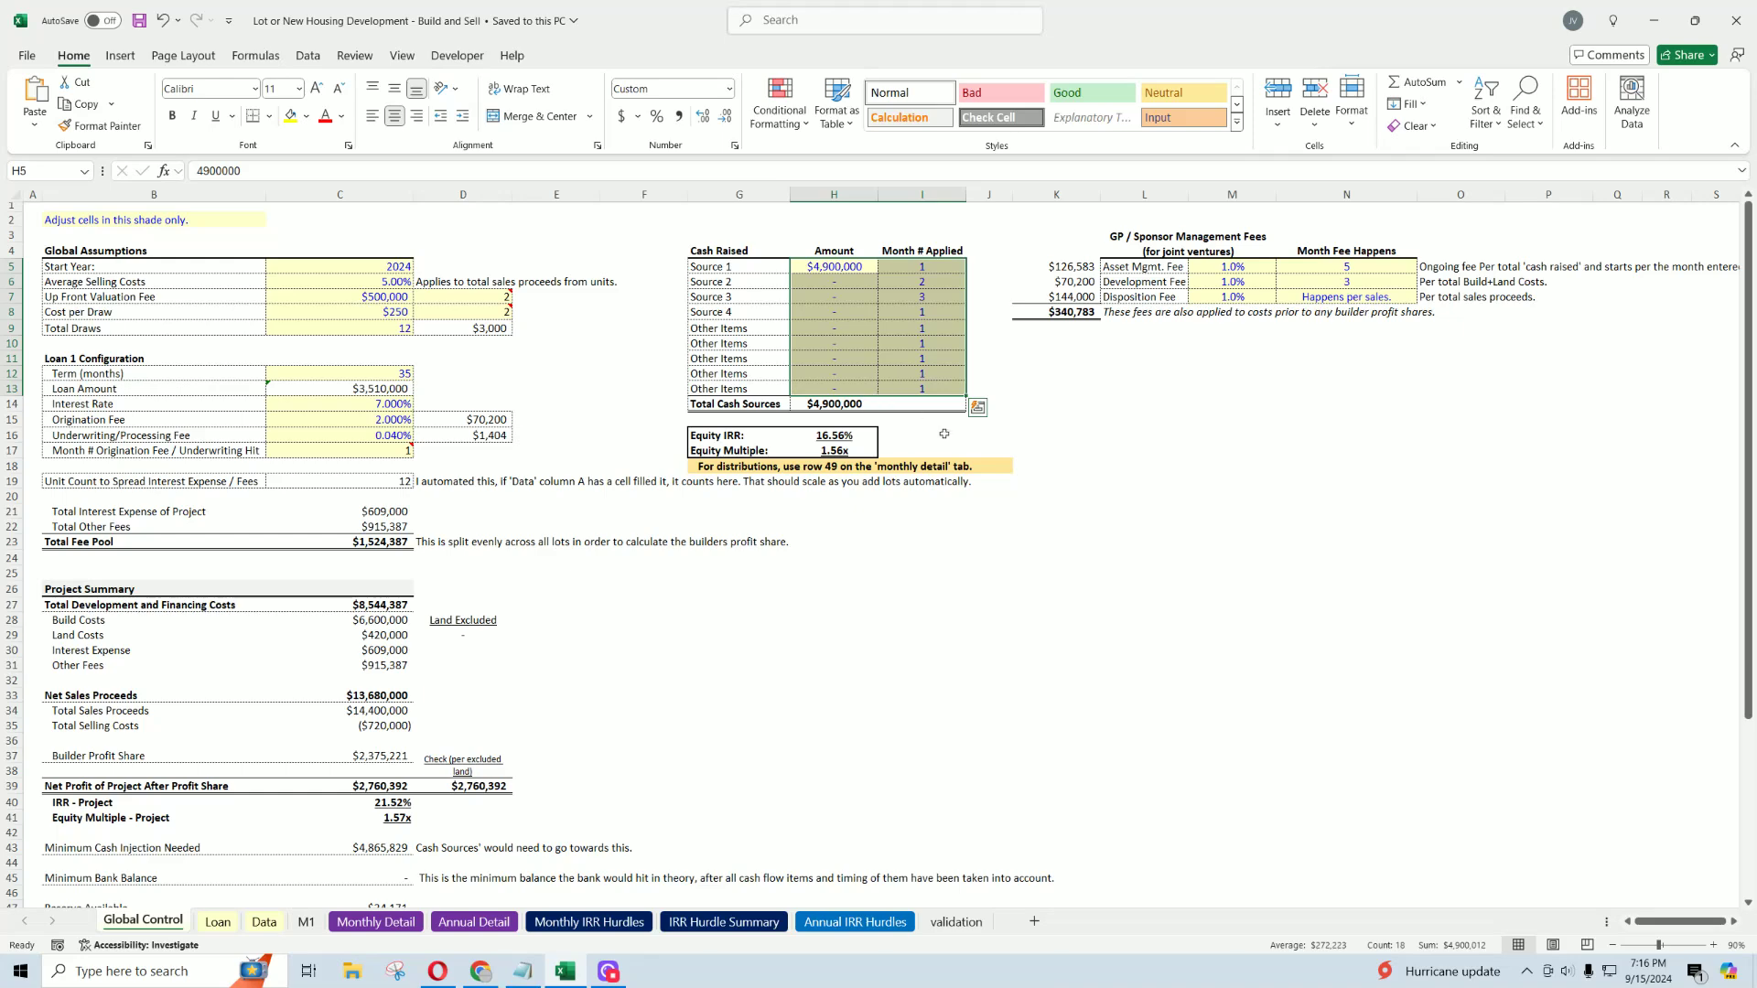
Step: Compare the 2024 Available to Distribute, Bank Balance and Cash Sources rows on Monthly Detail, and save the workbook
click(367, 924)
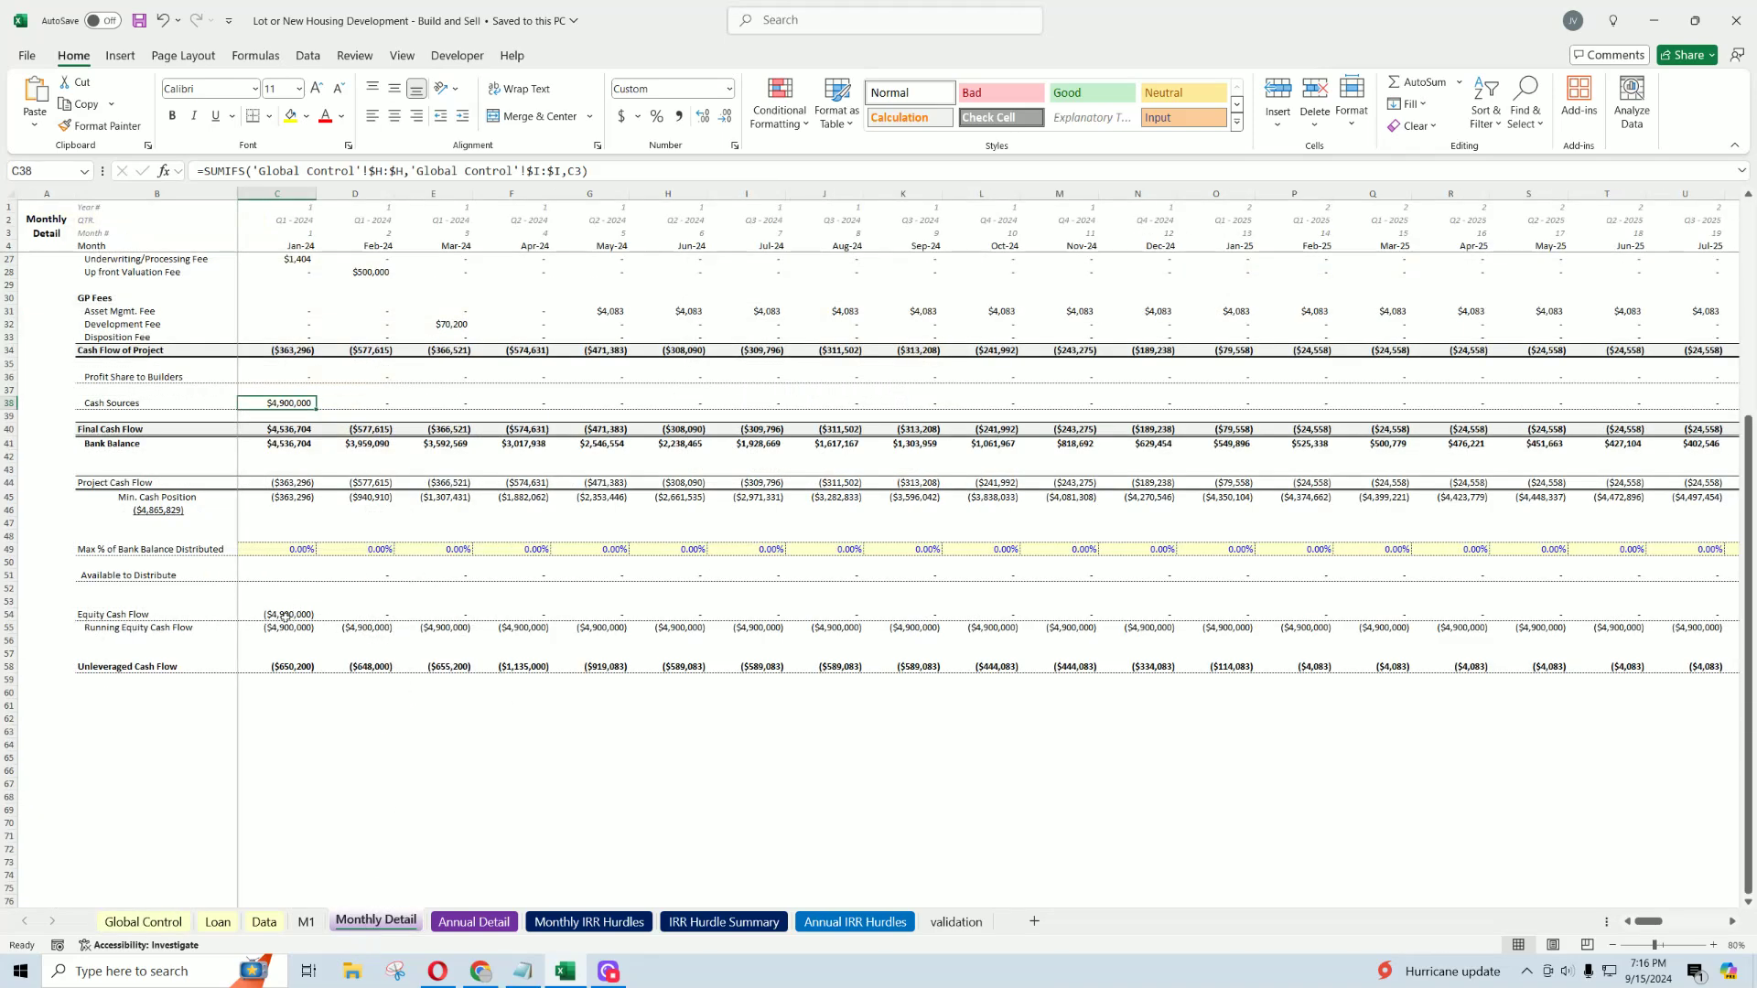
drag(296, 582, 927, 578)
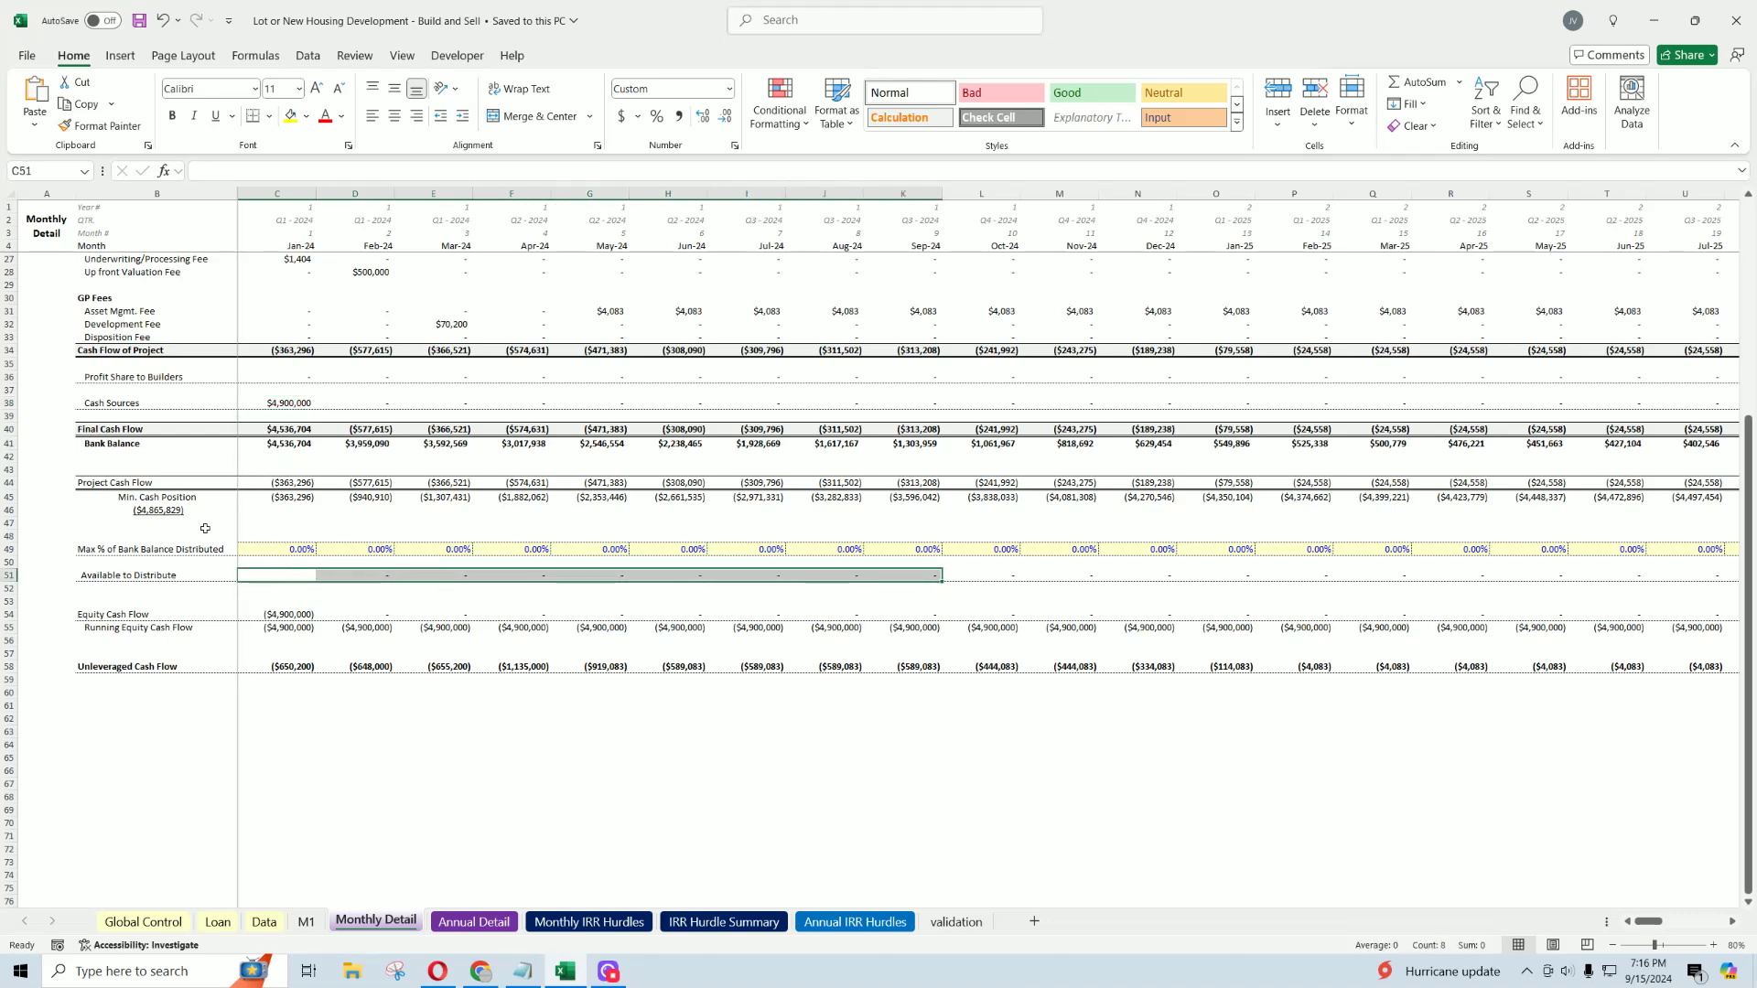
drag(125, 443, 774, 448)
click(290, 403)
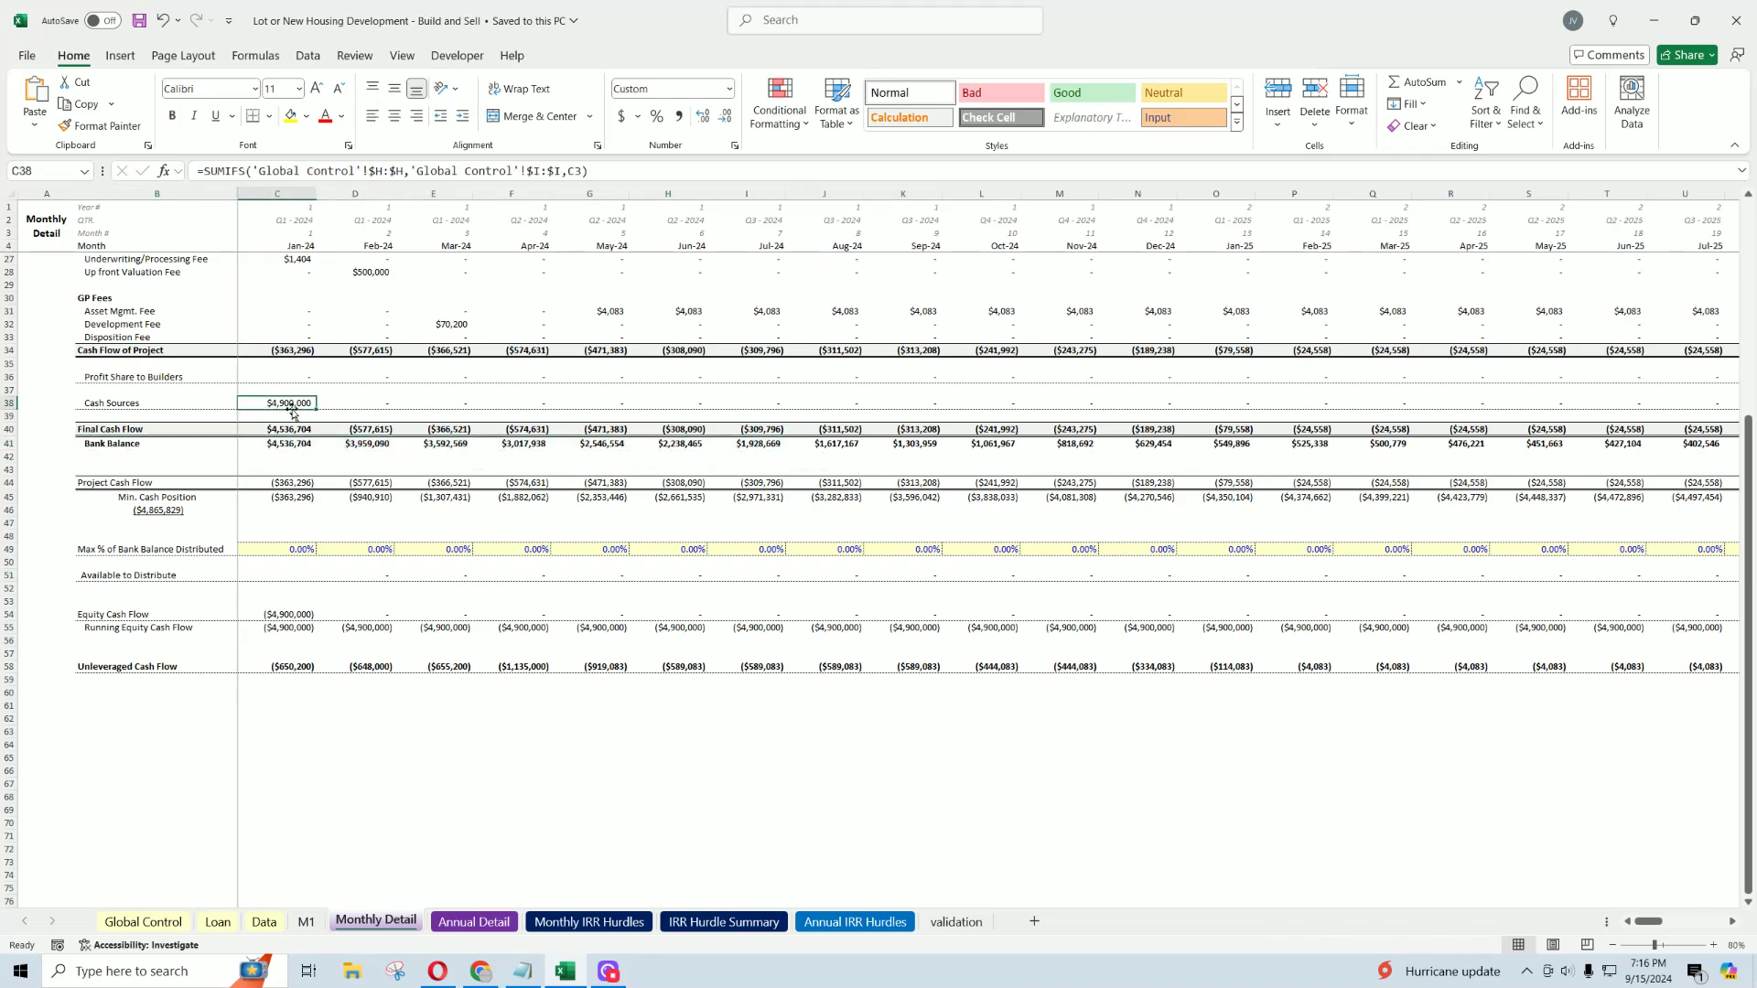
drag(432, 443, 646, 447)
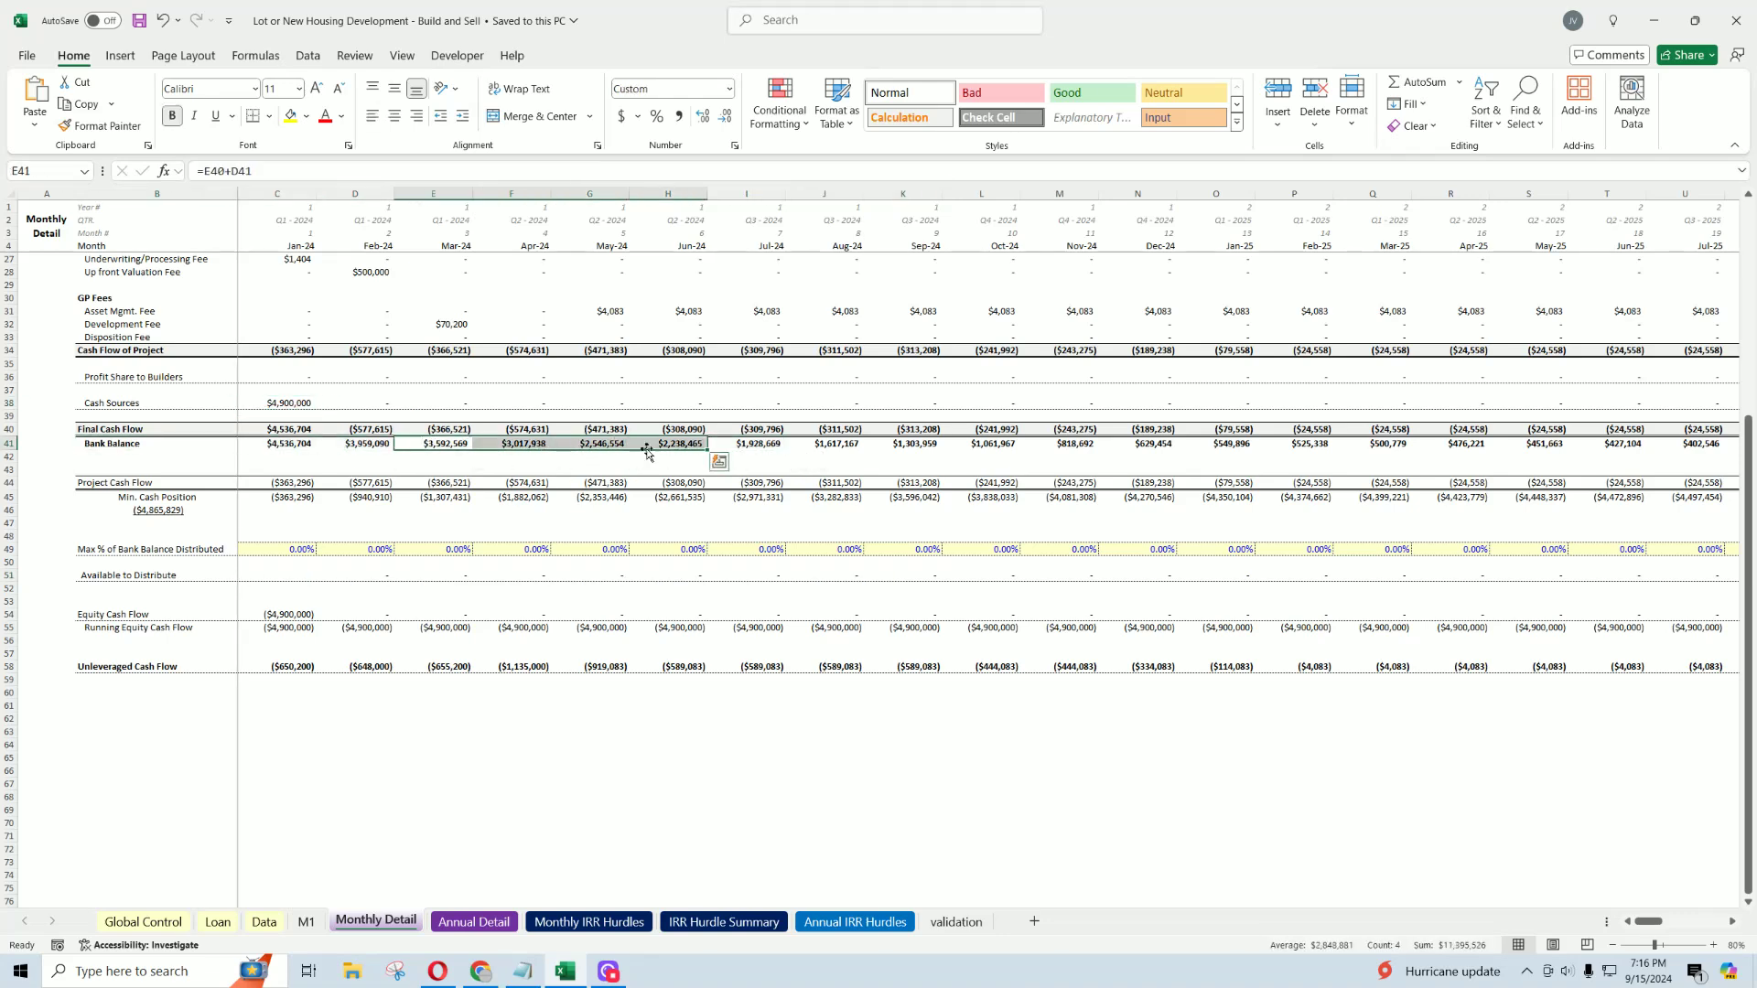
click(696, 575)
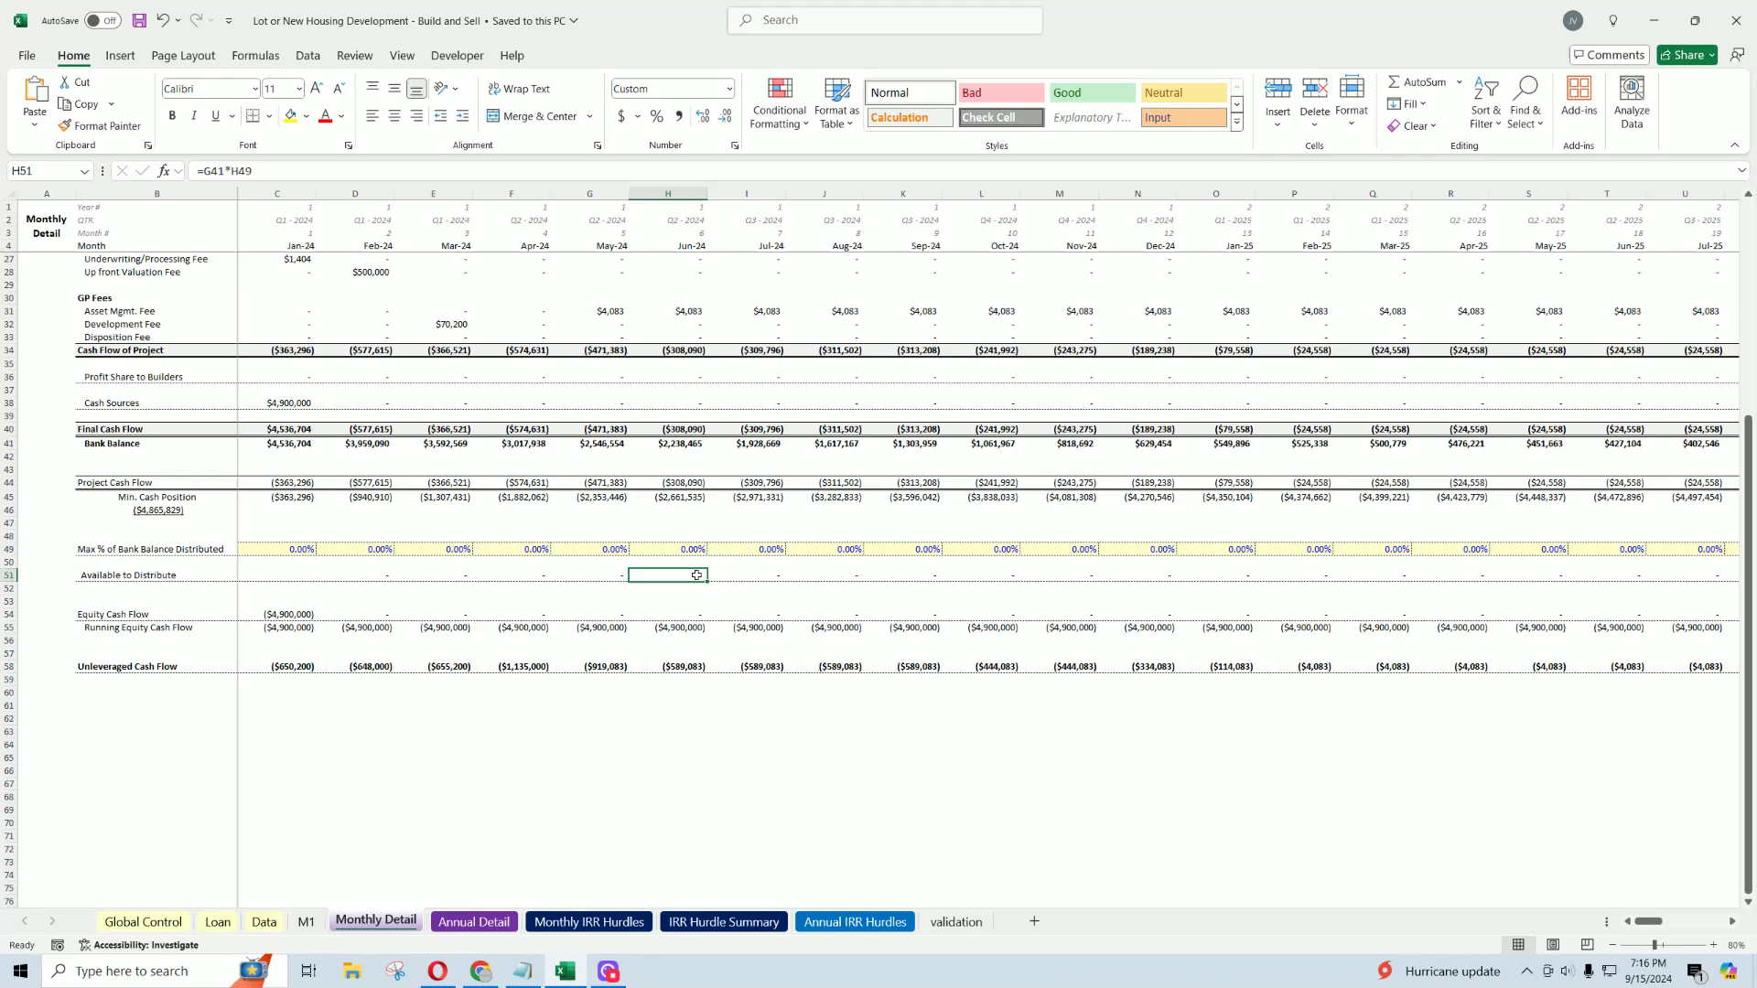
click(686, 448)
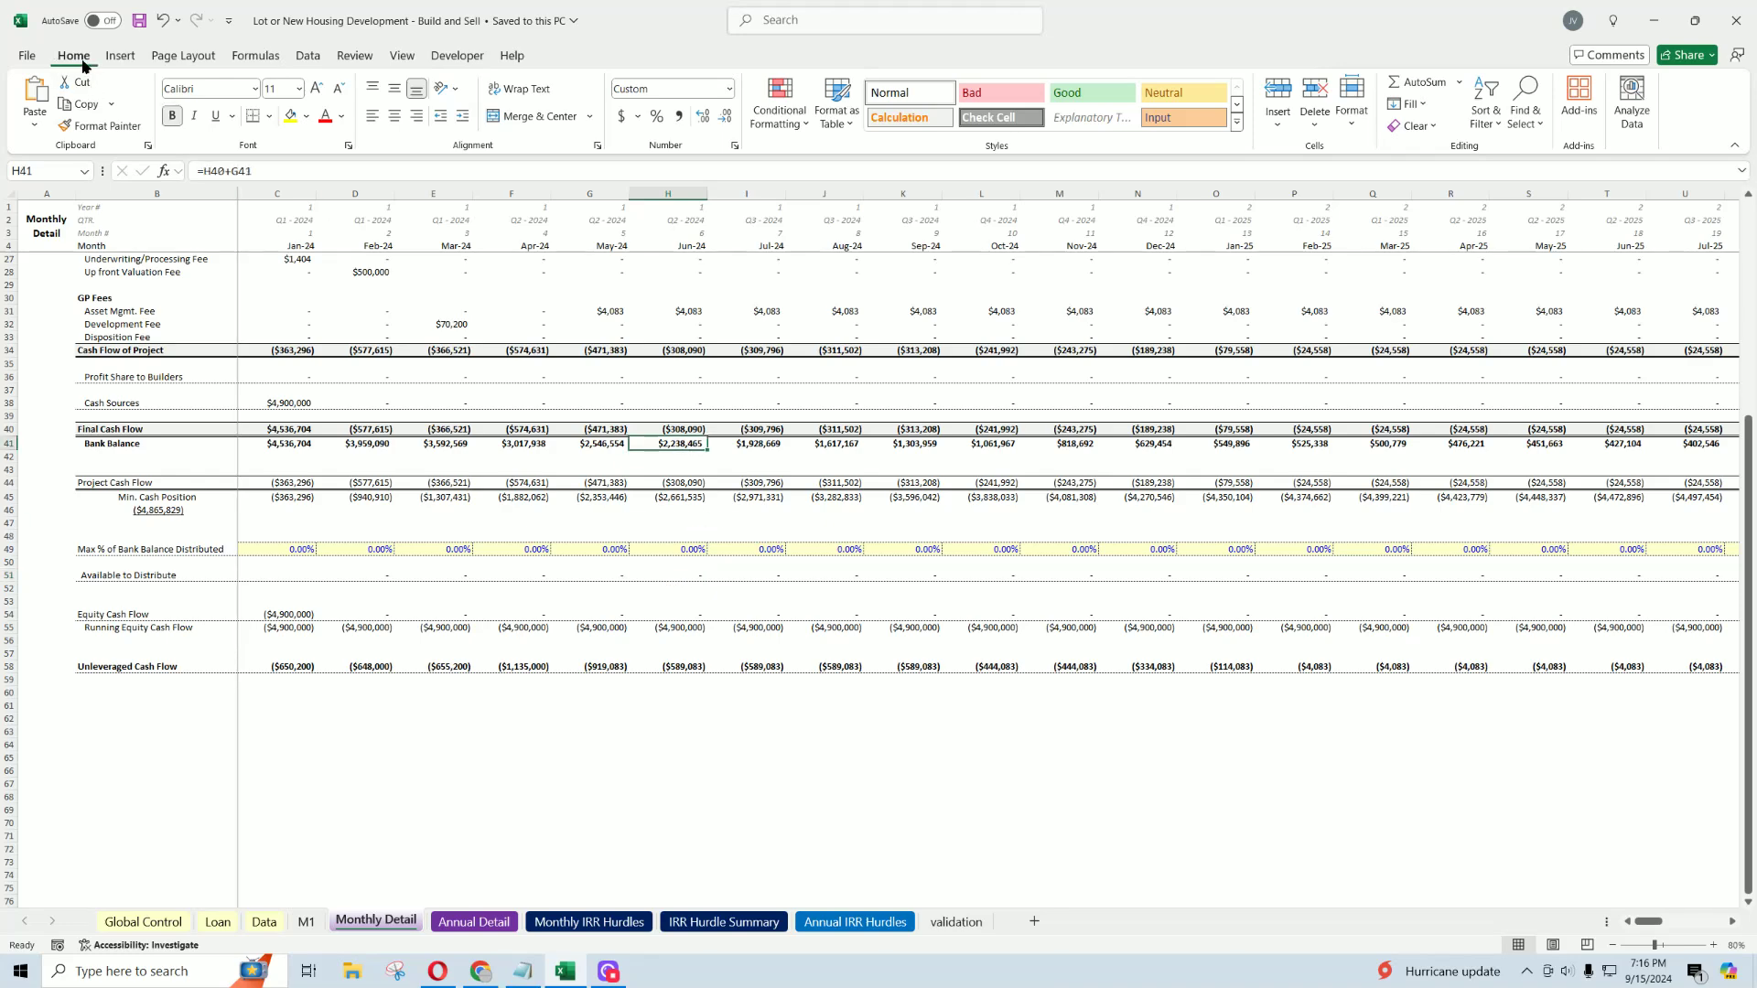
click(139, 20)
Step: Review the GP / Sponsor Management Fees, Cash Raised table, Equity IRR and Equity Multiple on the Global Control sheet
scroll(302, 540, up, 7)
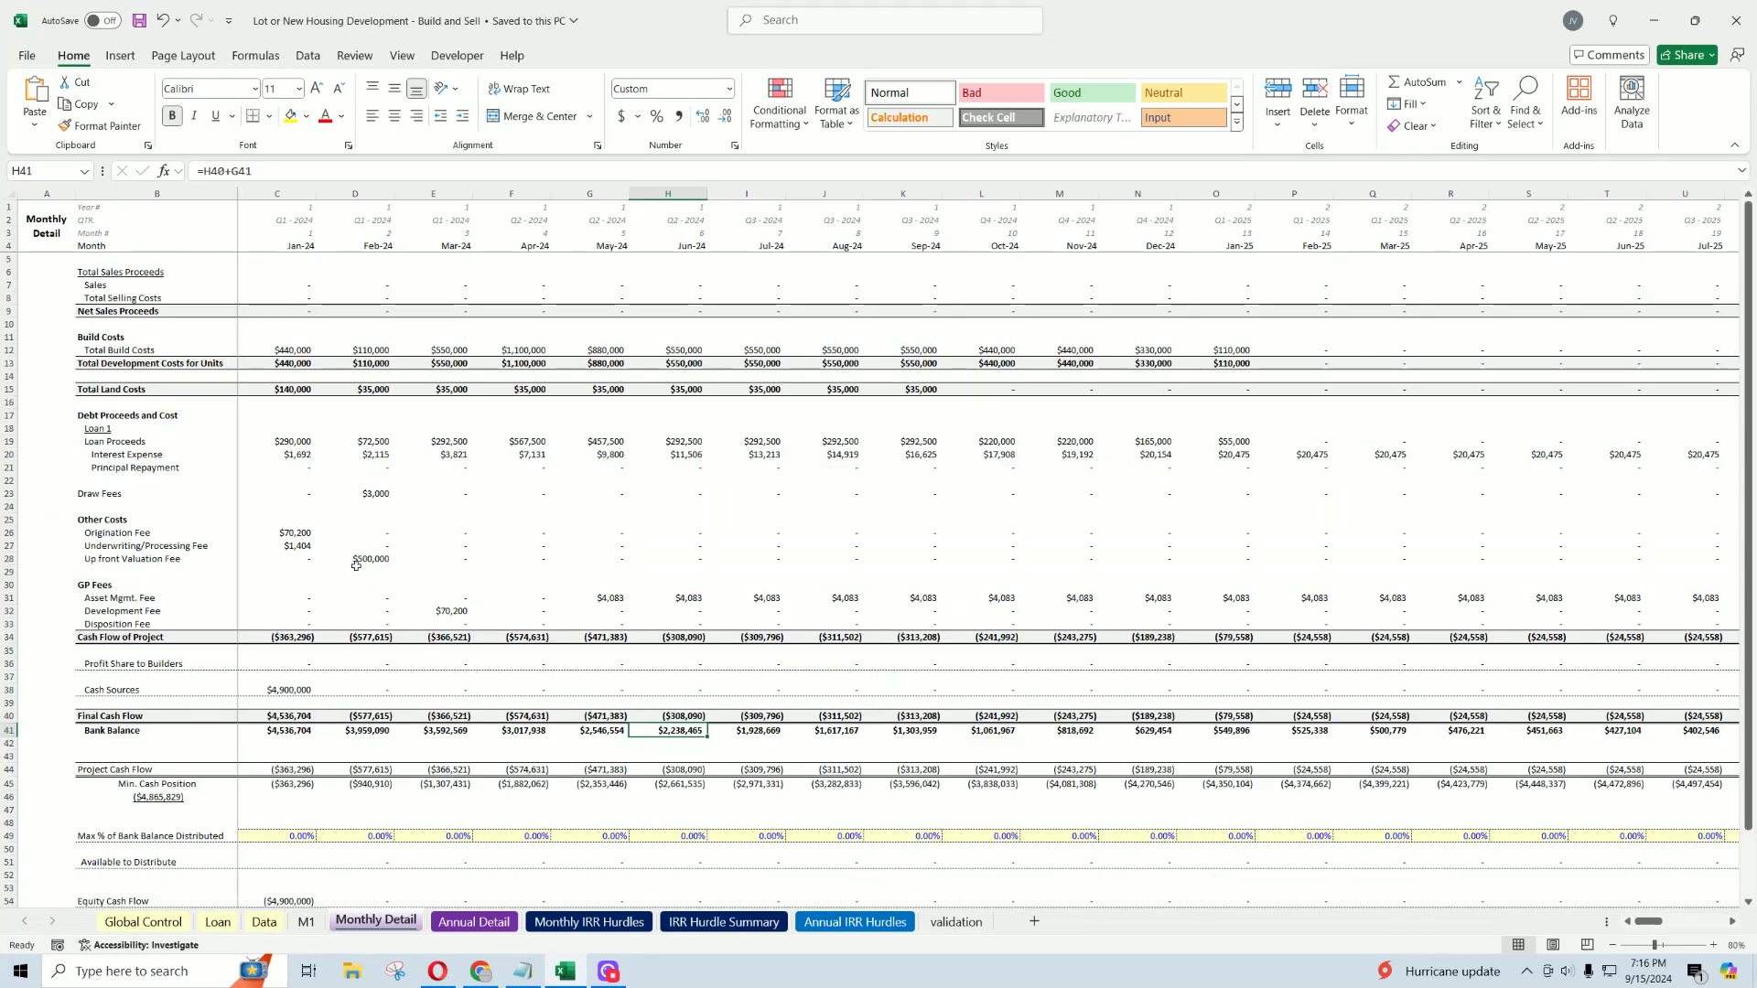
click(217, 921)
click(143, 921)
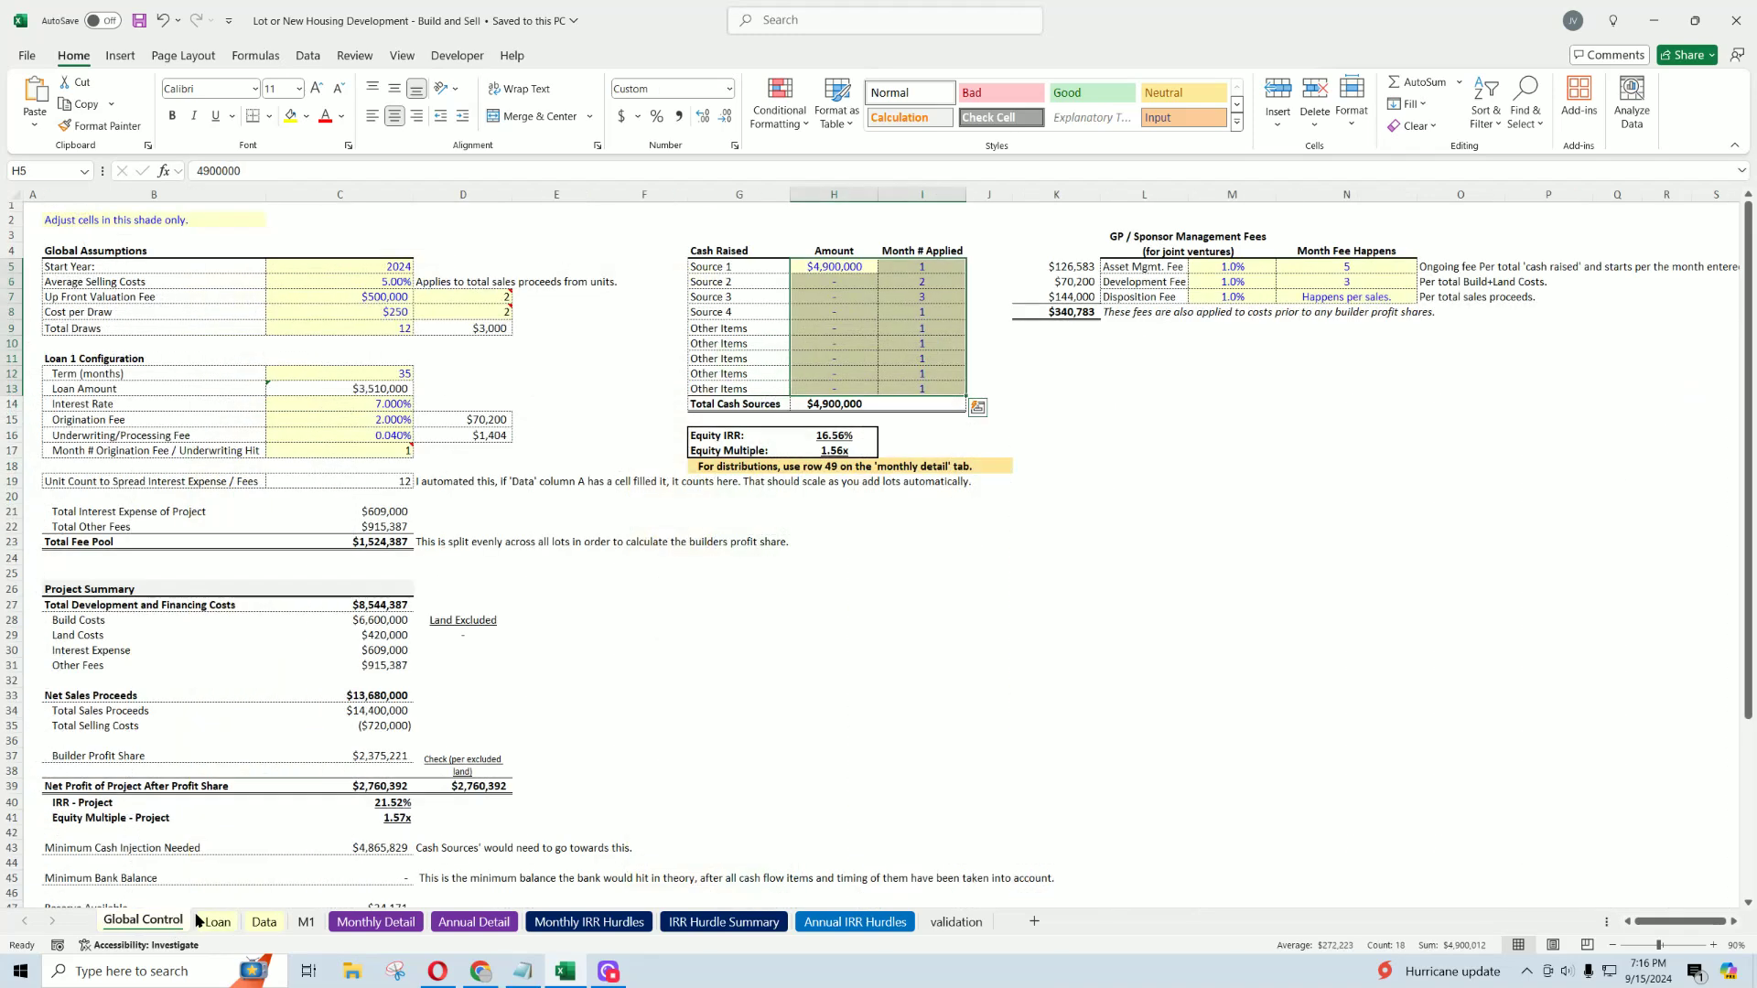
click(843, 265)
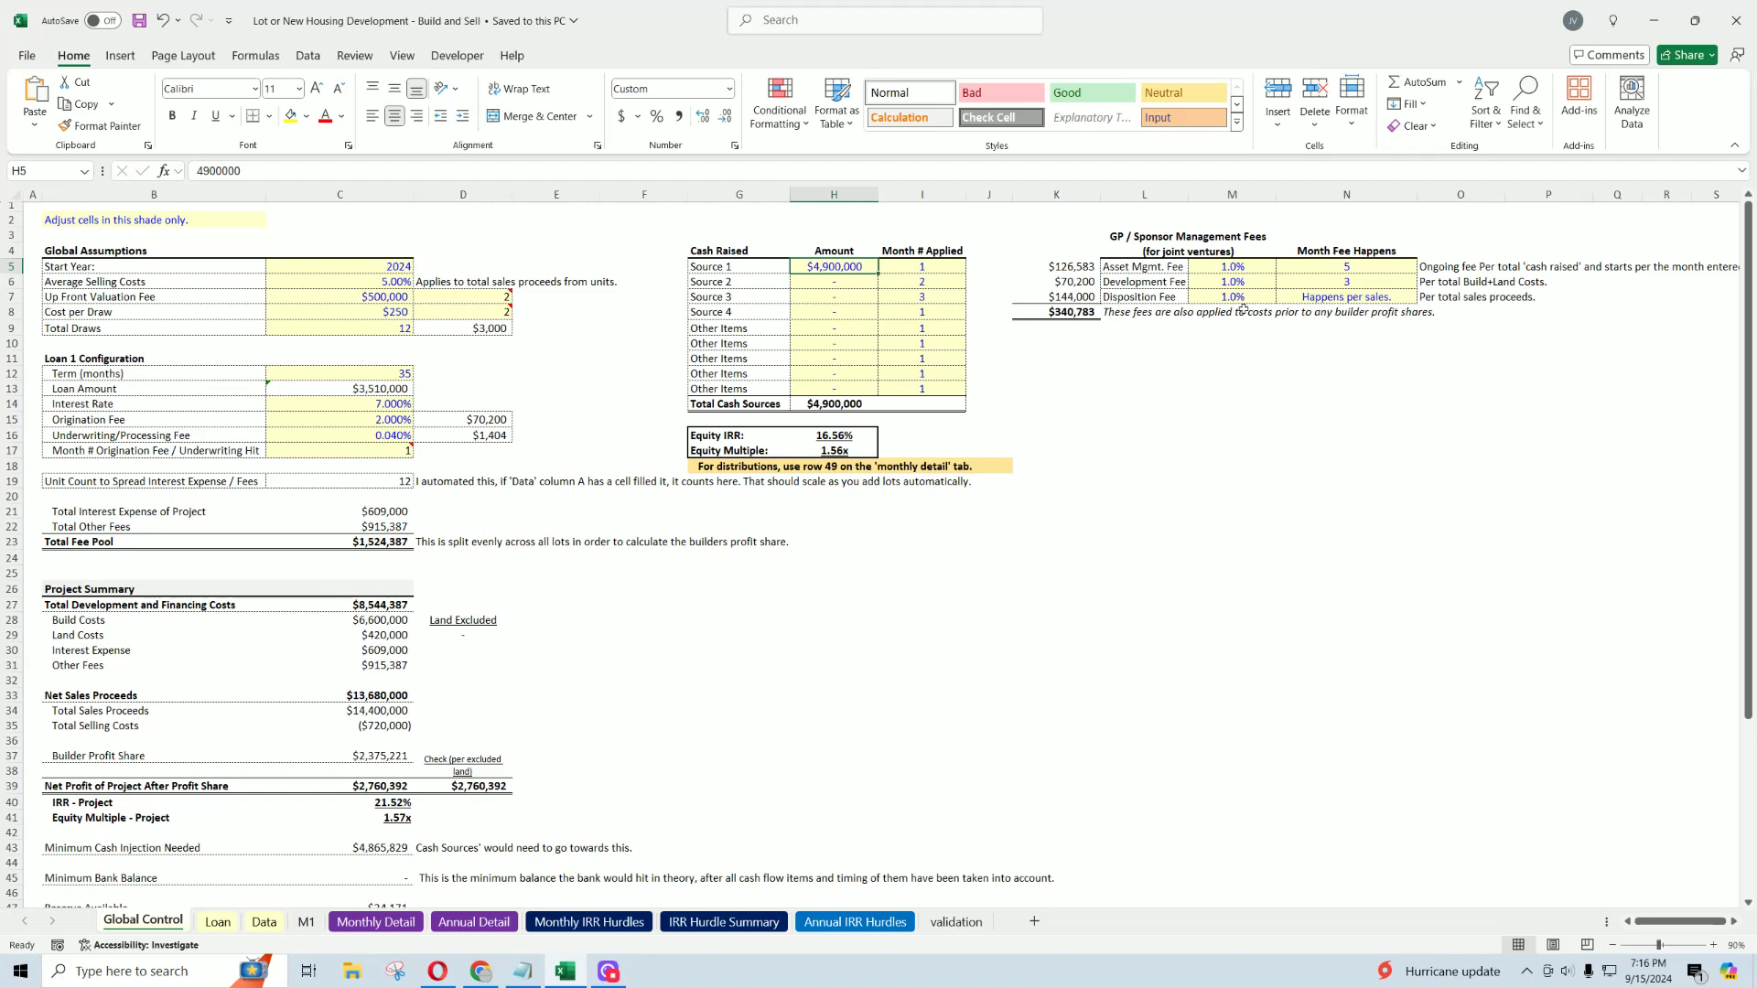
drag(1098, 244, 1409, 299)
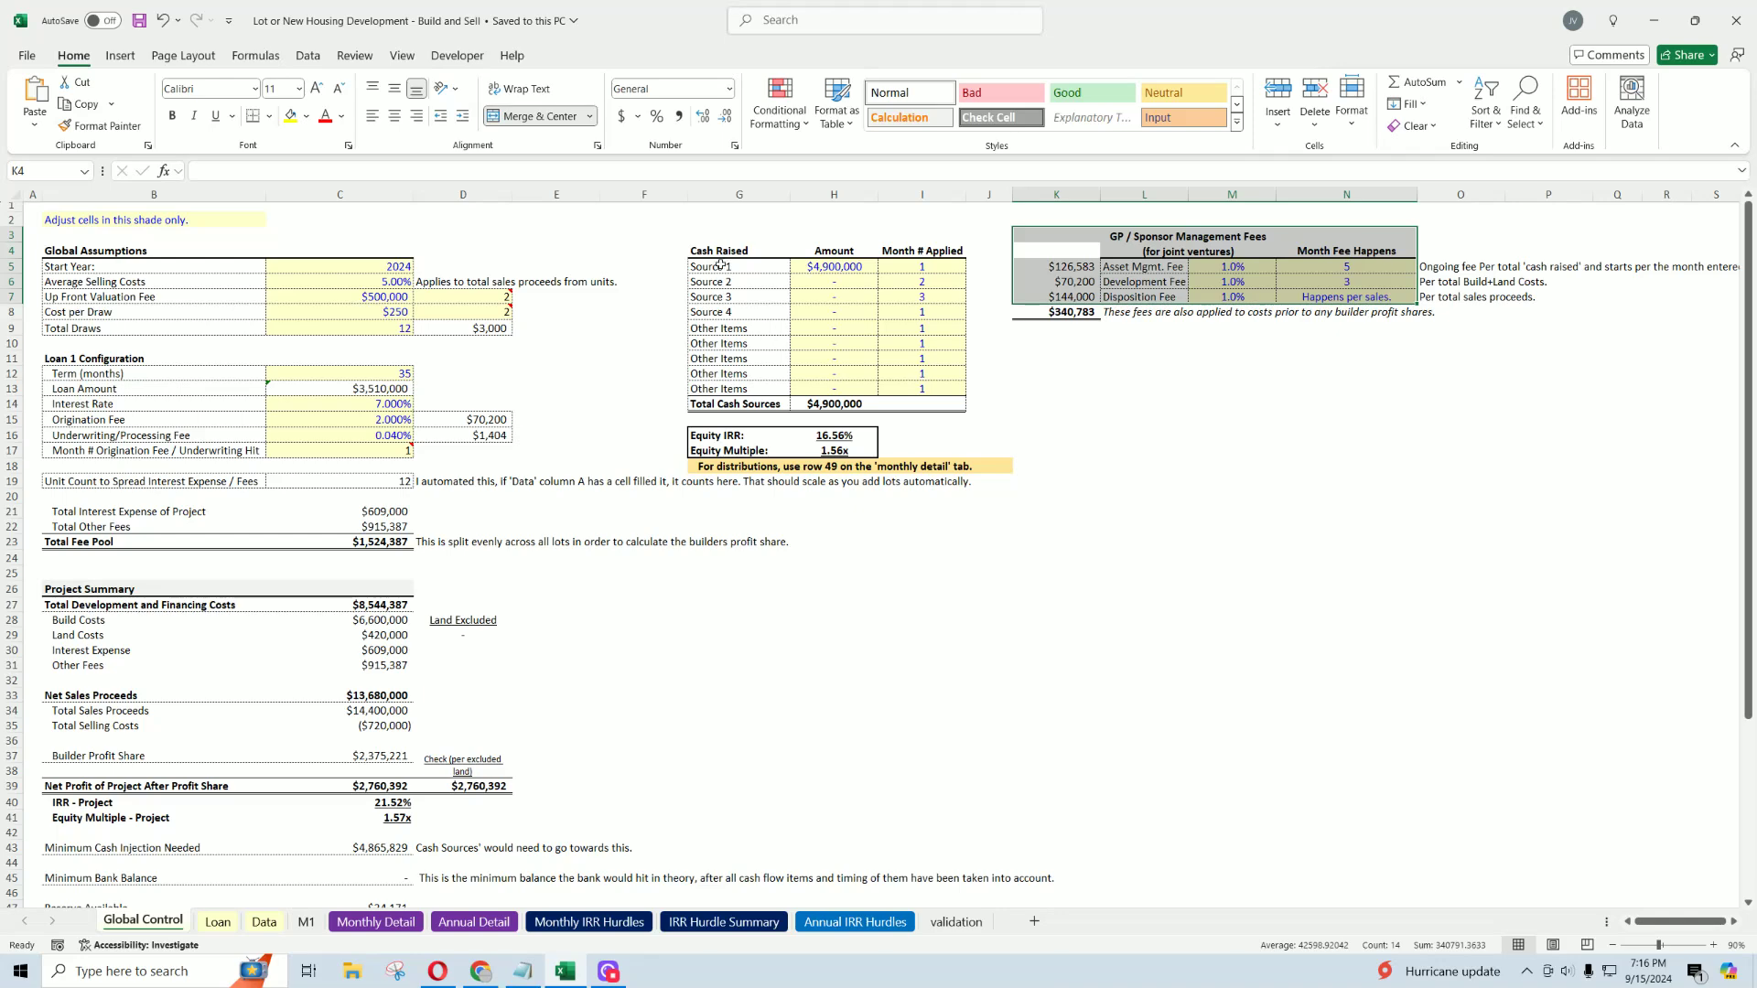
drag(720, 253, 915, 406)
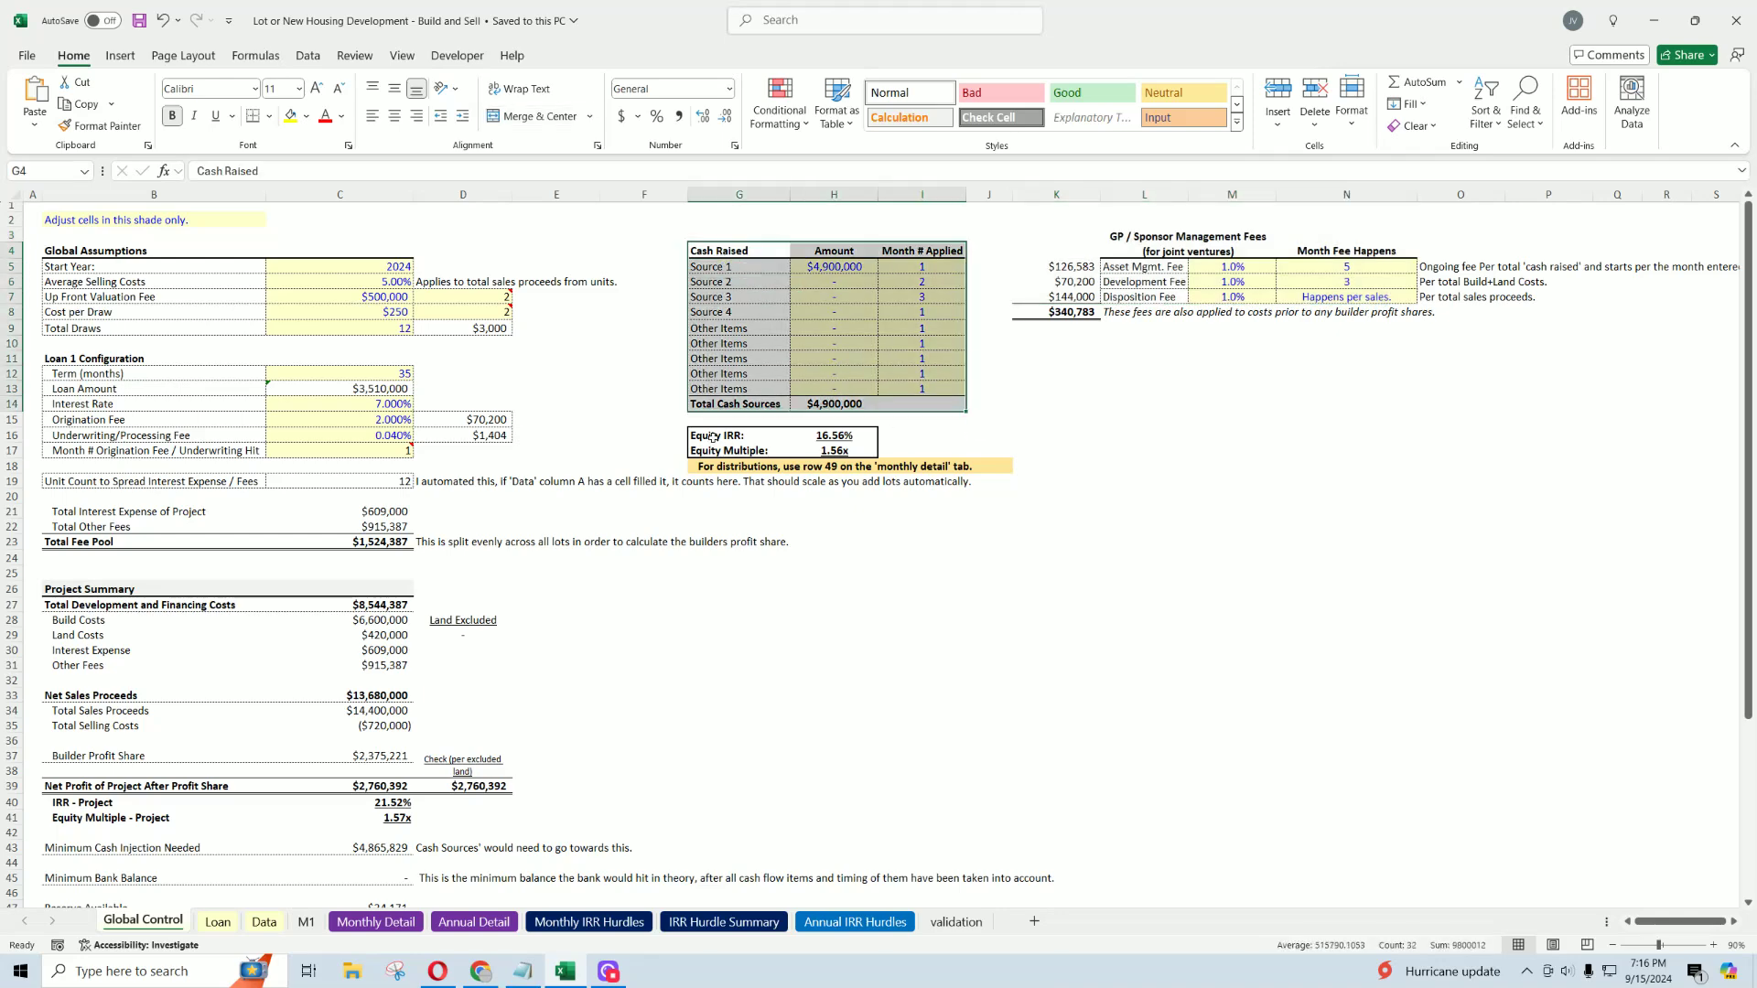
drag(715, 436, 829, 450)
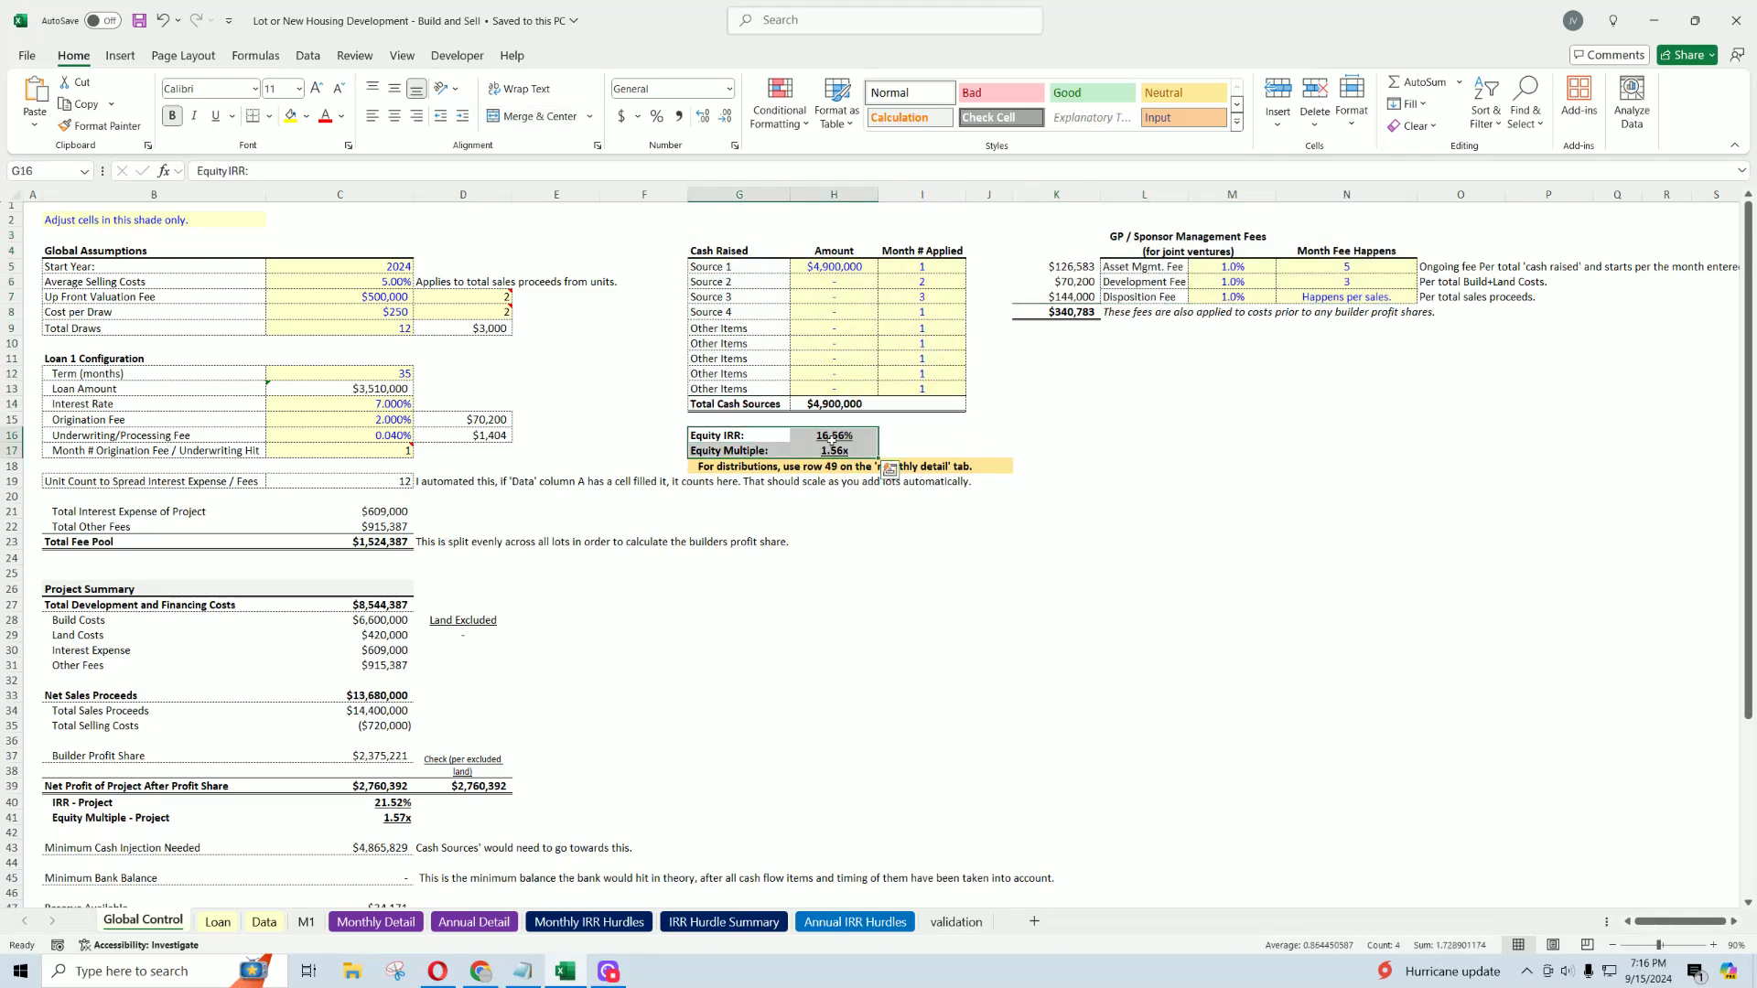
Step: Check the Equity IRR formula against the Monthly Detail equity cash flow, and inspect the Equity Multiple, Total Cash Sources and Source 1 cells
click(376, 921)
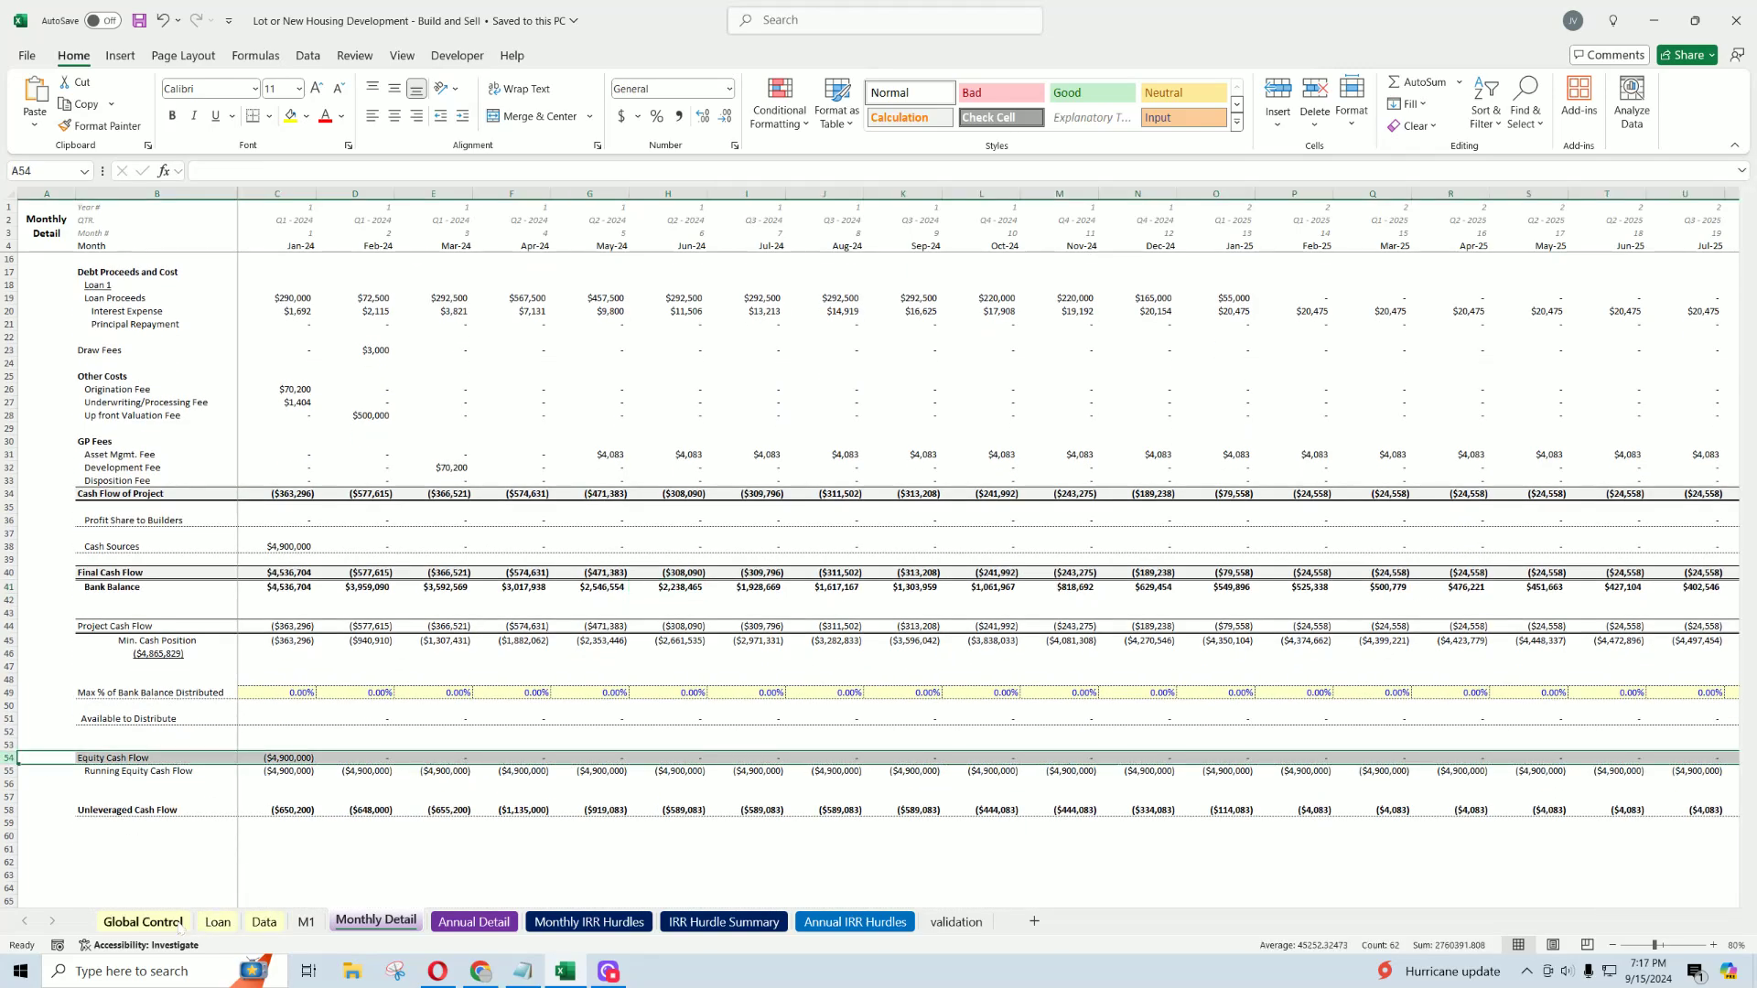
click(145, 922)
click(835, 437)
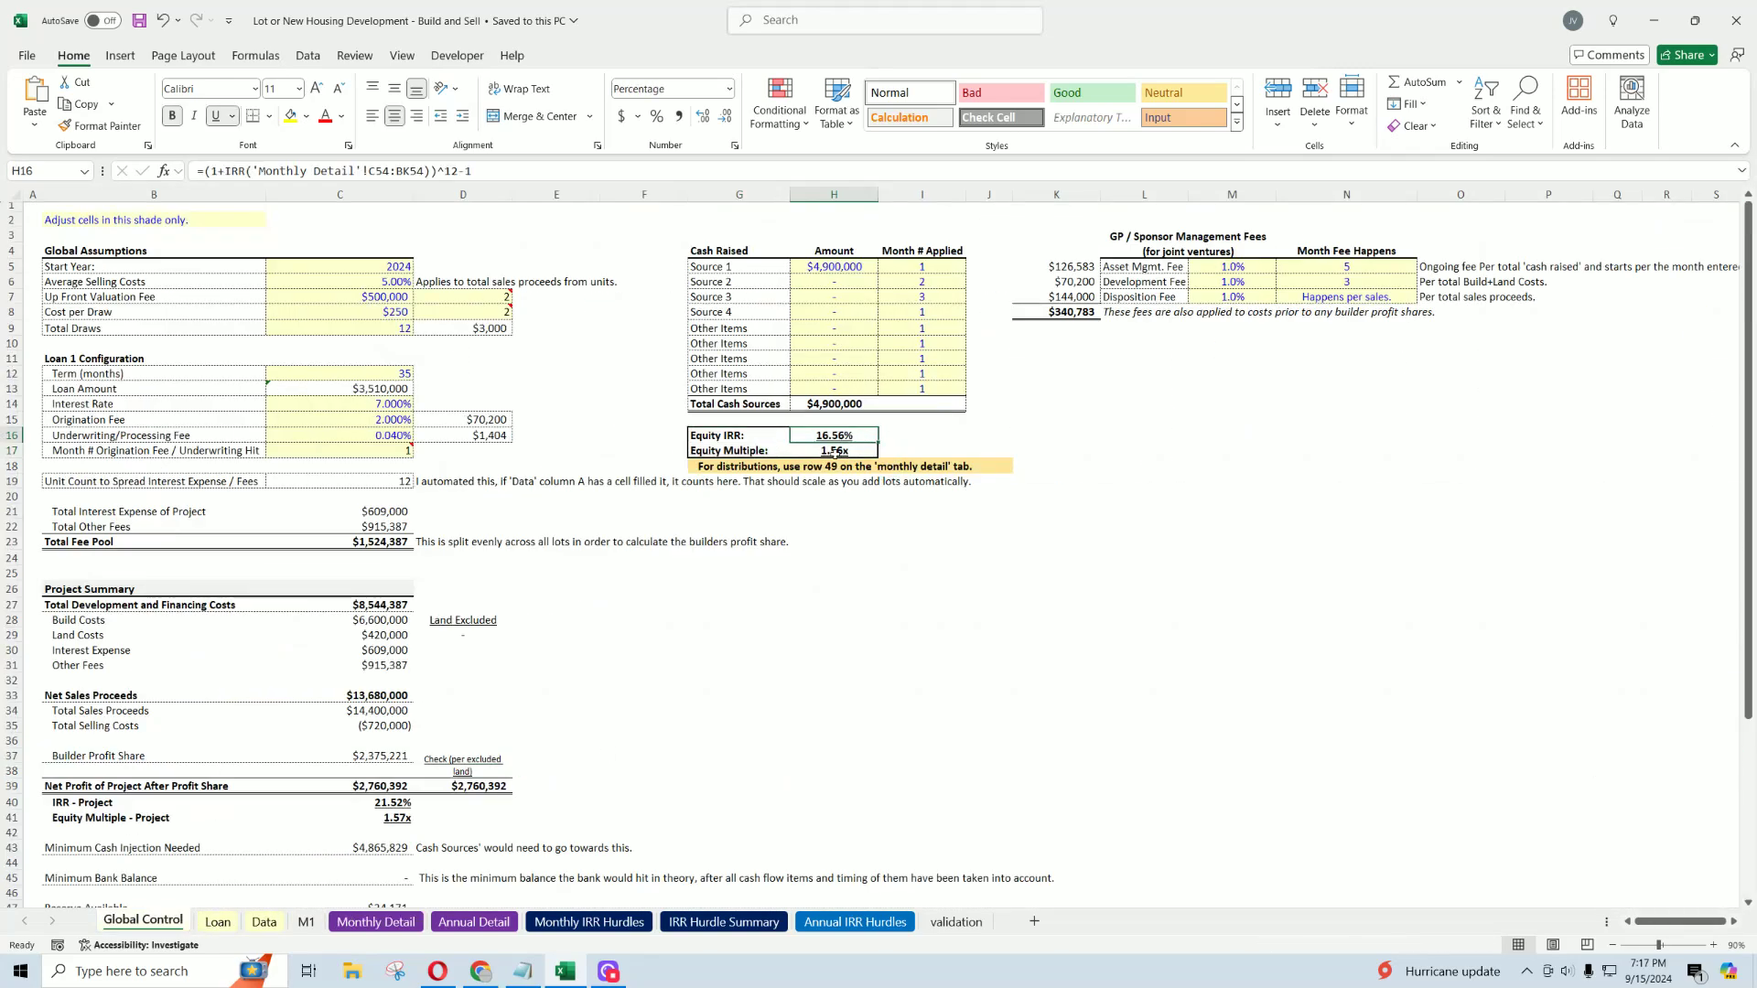
click(835, 451)
click(826, 400)
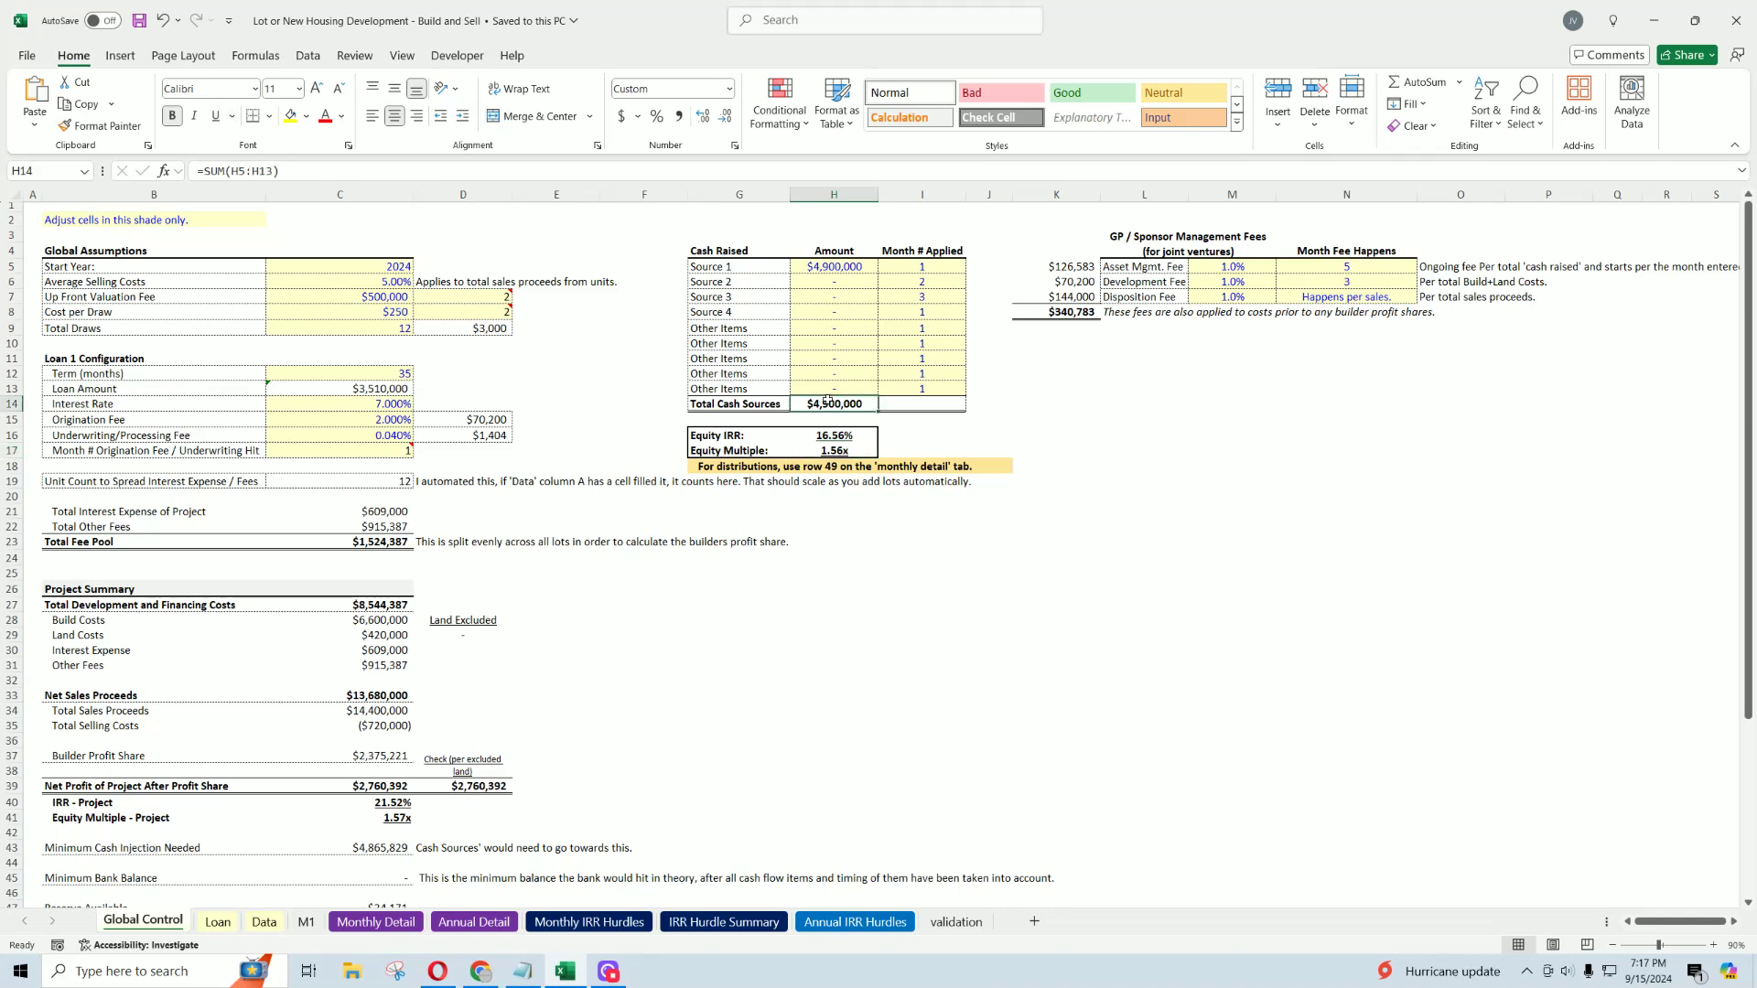
click(839, 266)
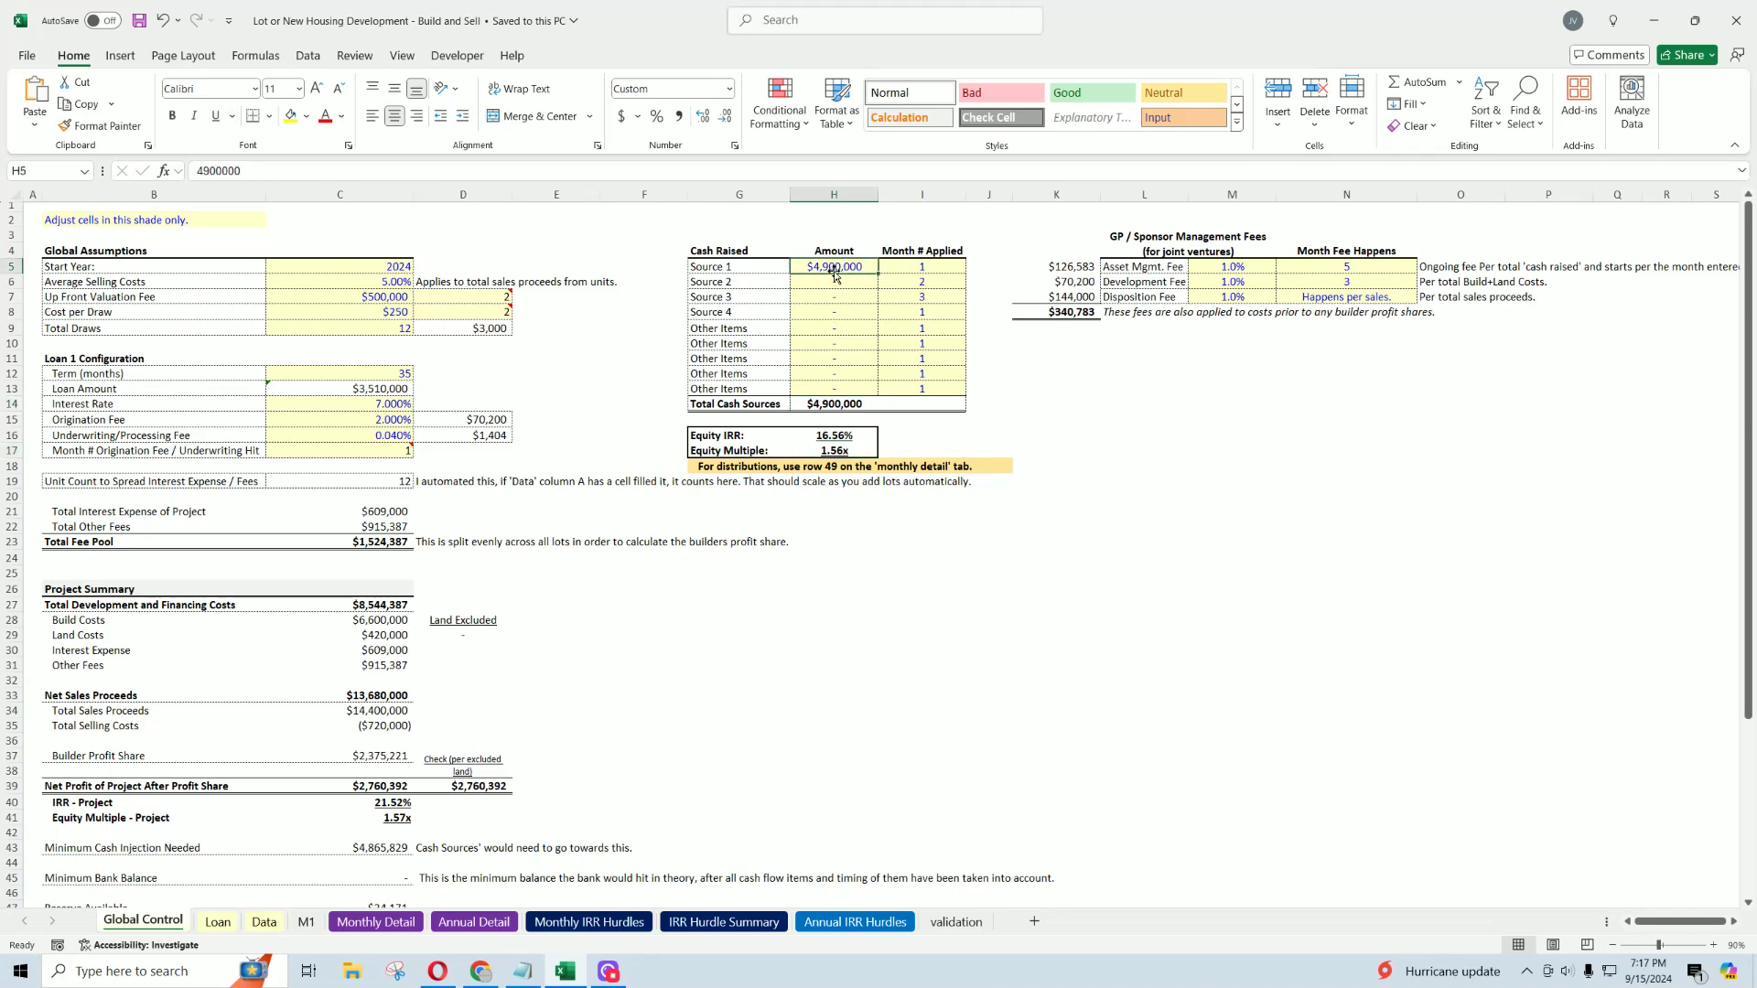
Step: Compare Minimum Cash Injection Needed with the Source 1 amount and inspect the Reserve Available formula
scroll(384, 753, down, 4)
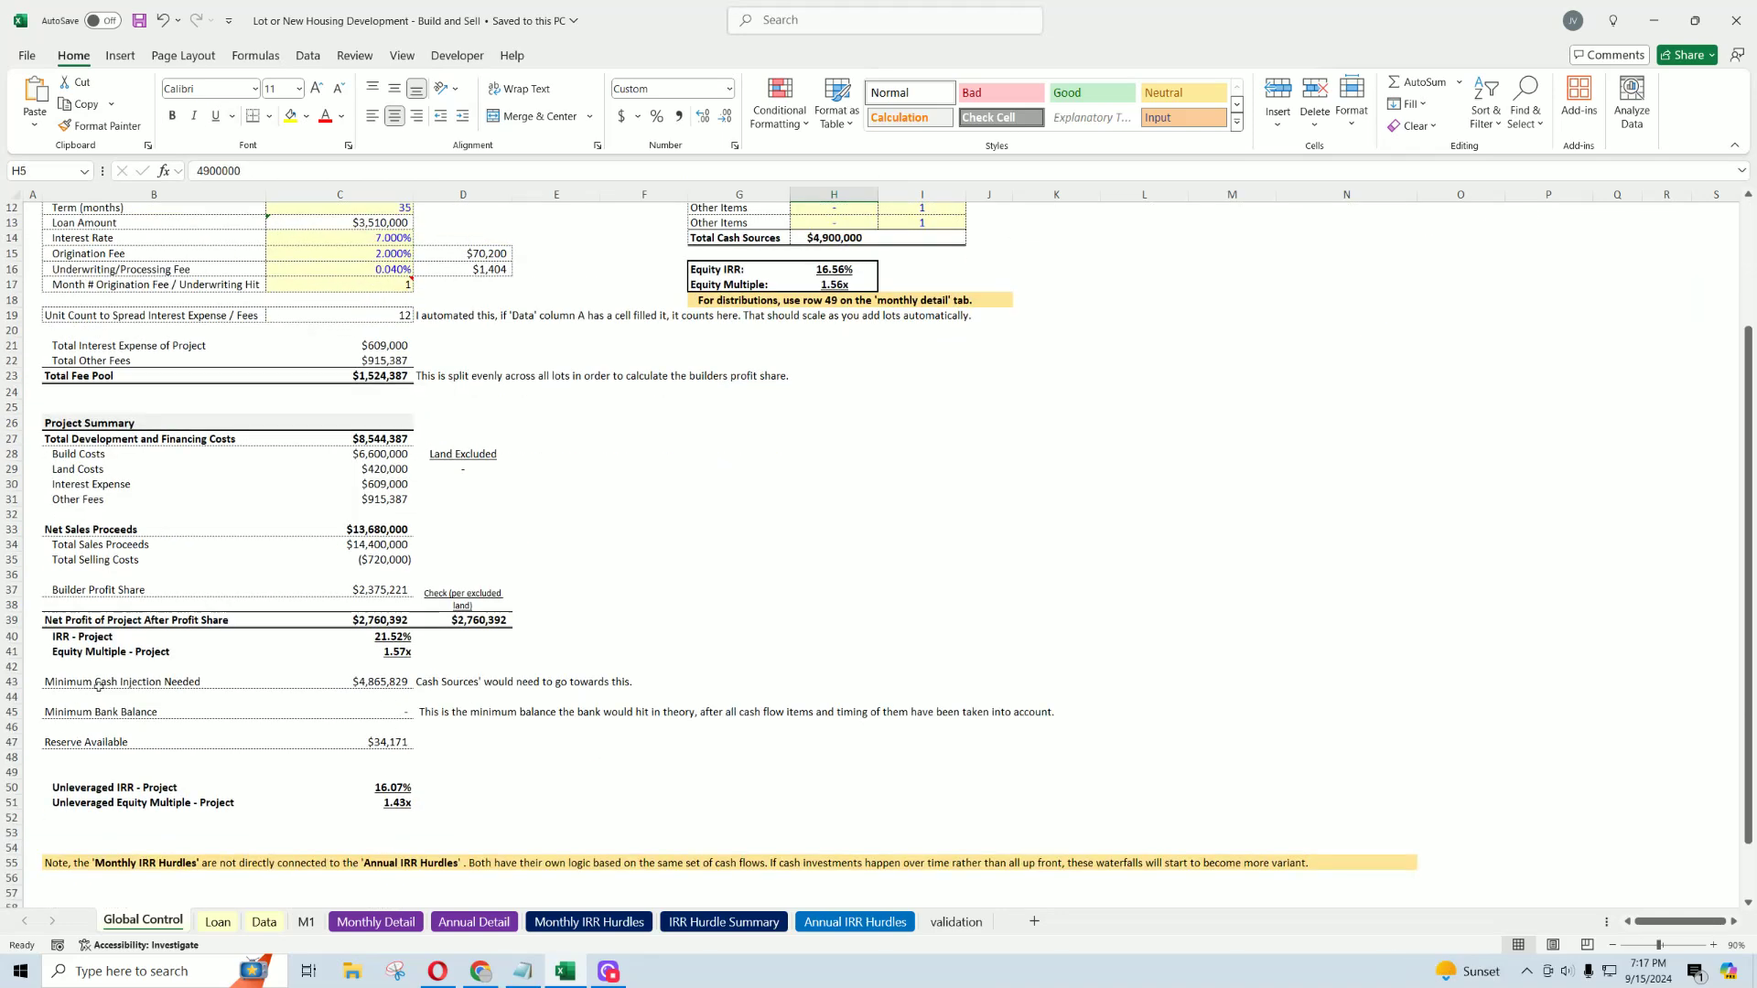
drag(98, 684, 421, 683)
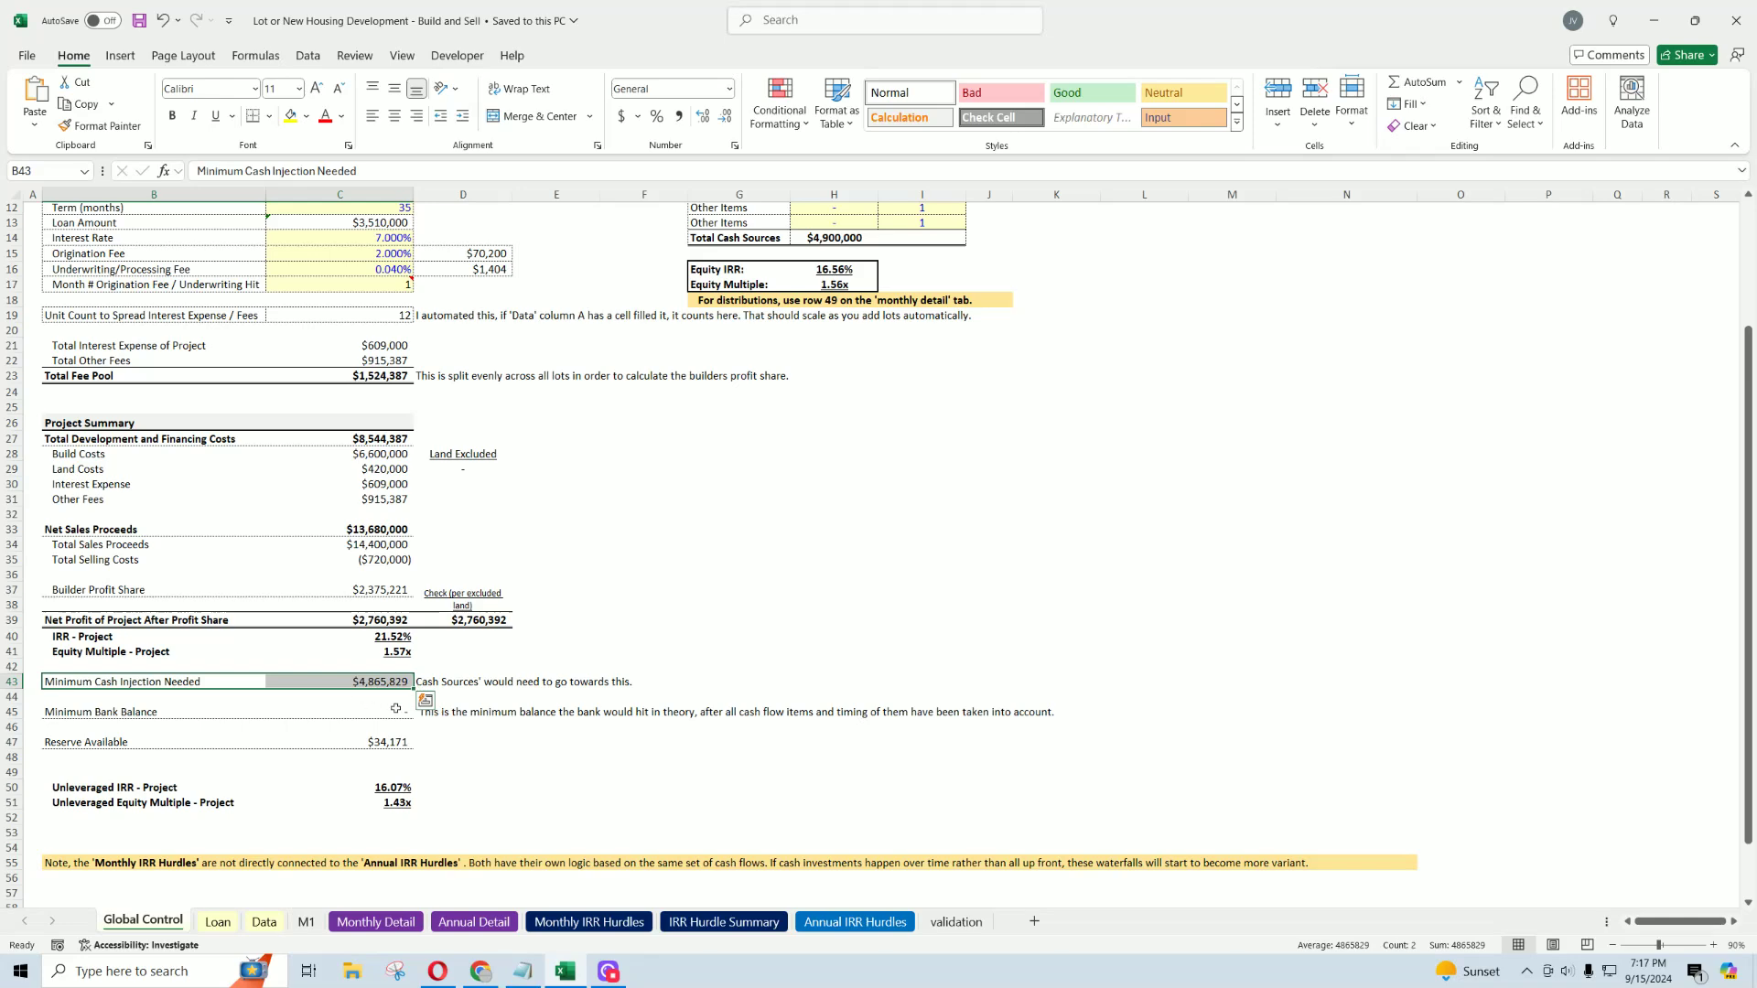
scroll(854, 371, up, 4)
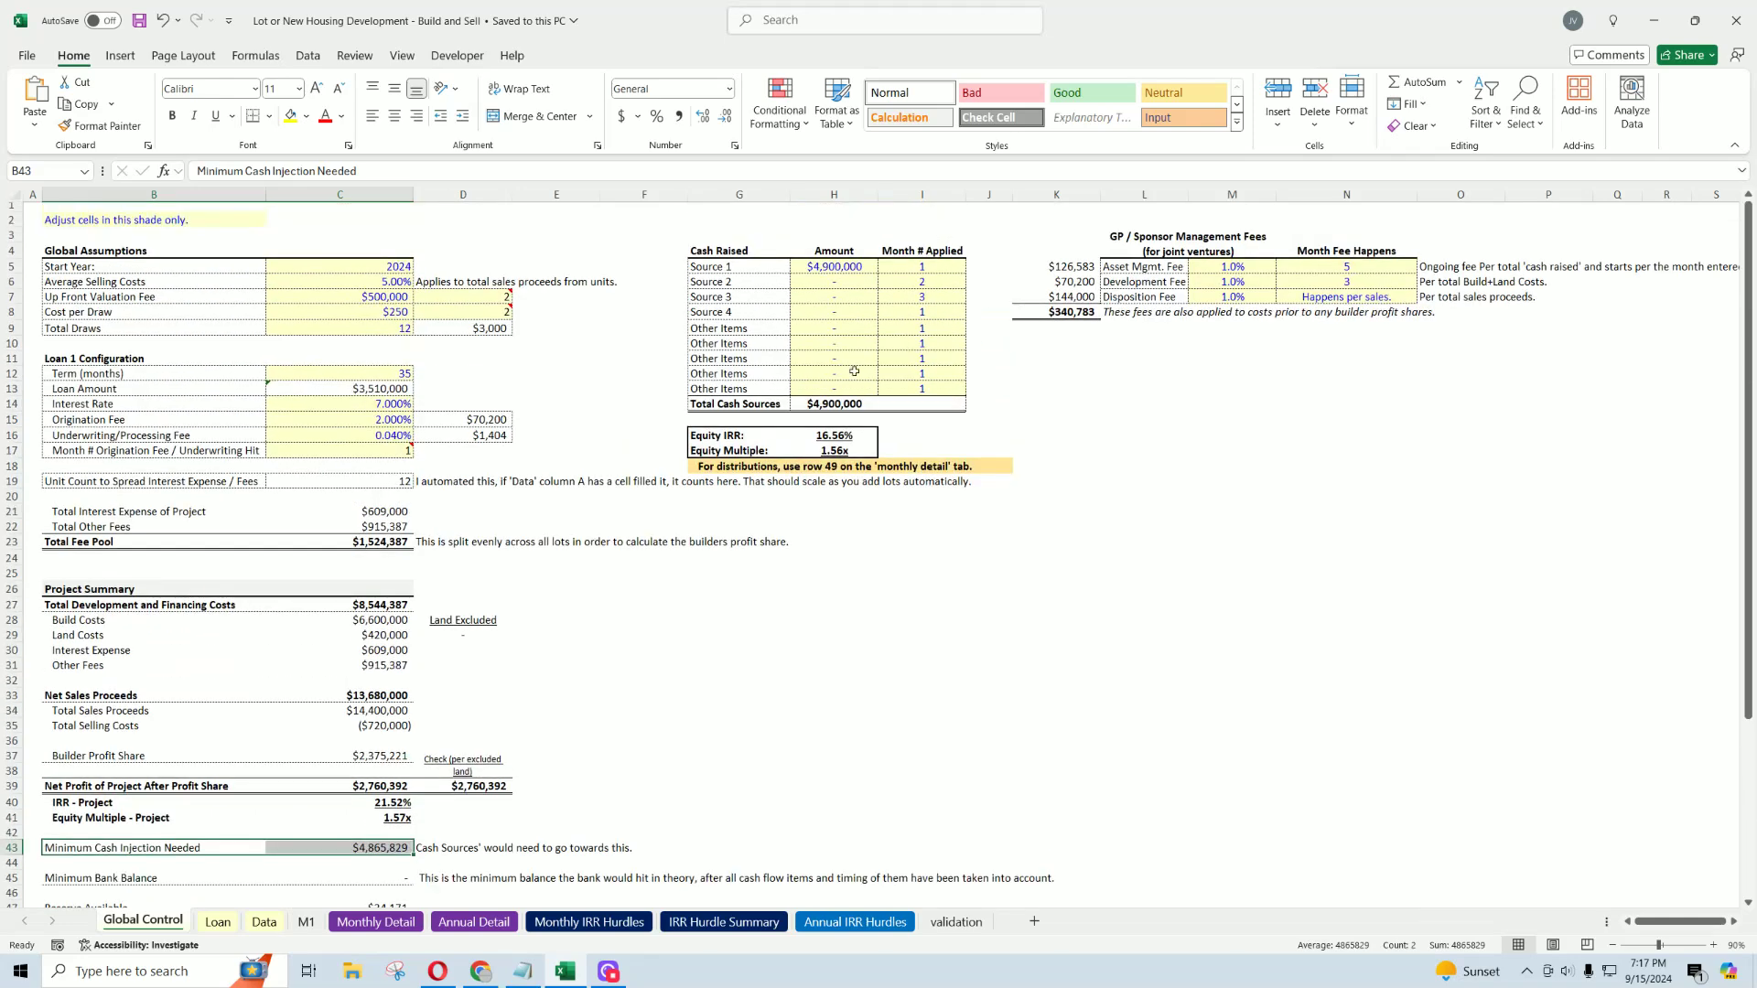
click(834, 267)
scroll(554, 642, down, 4)
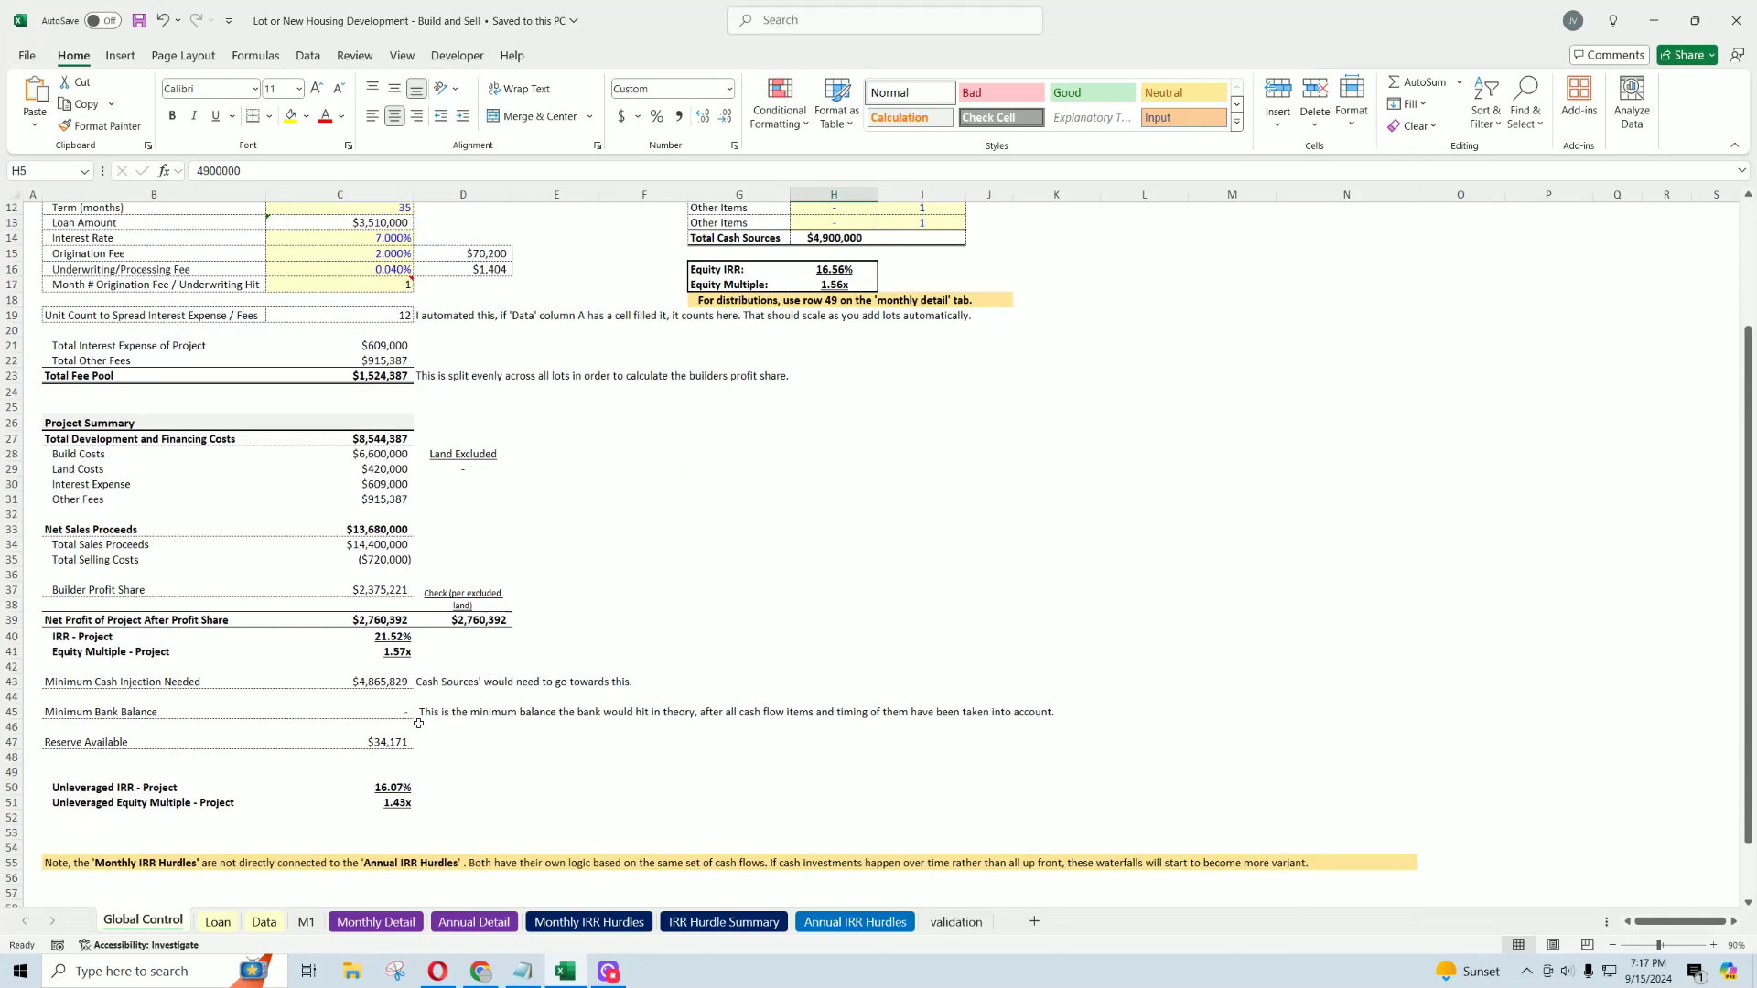
click(393, 741)
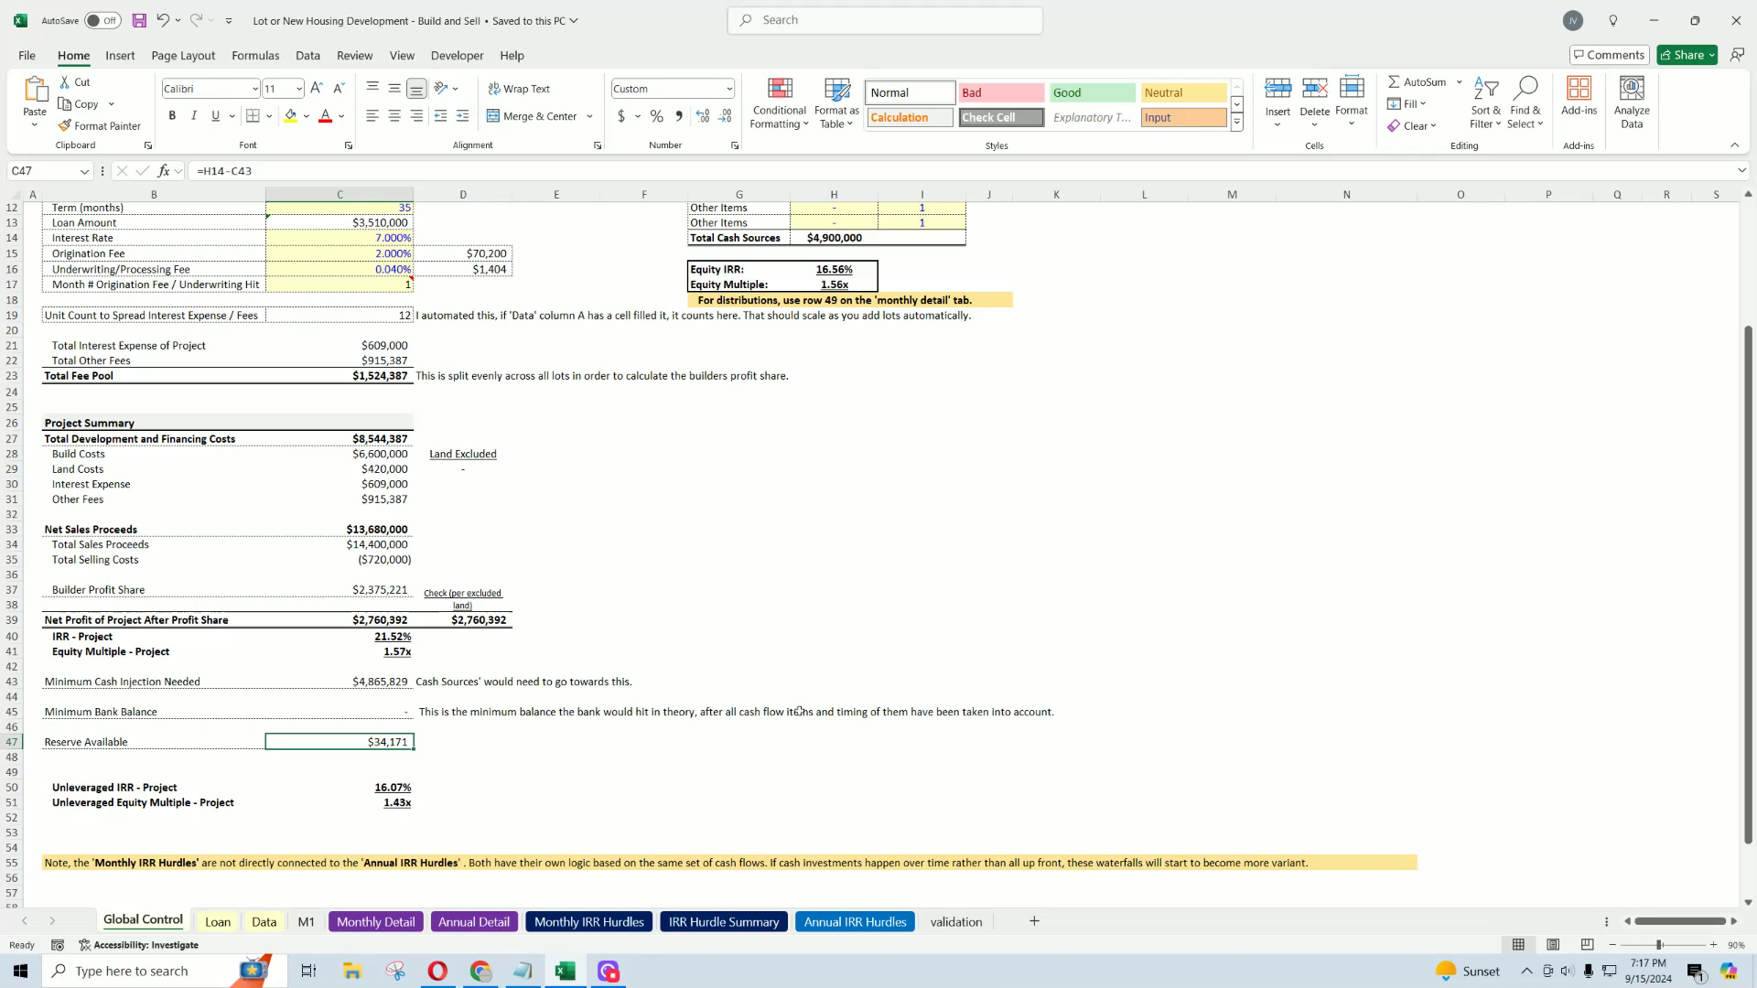
Step: In blank cell H30, calculate the Source 1 amount minus Minimum Cash Injection Needed with =H5-C43
scroll(799, 711, up, 4)
click(828, 650)
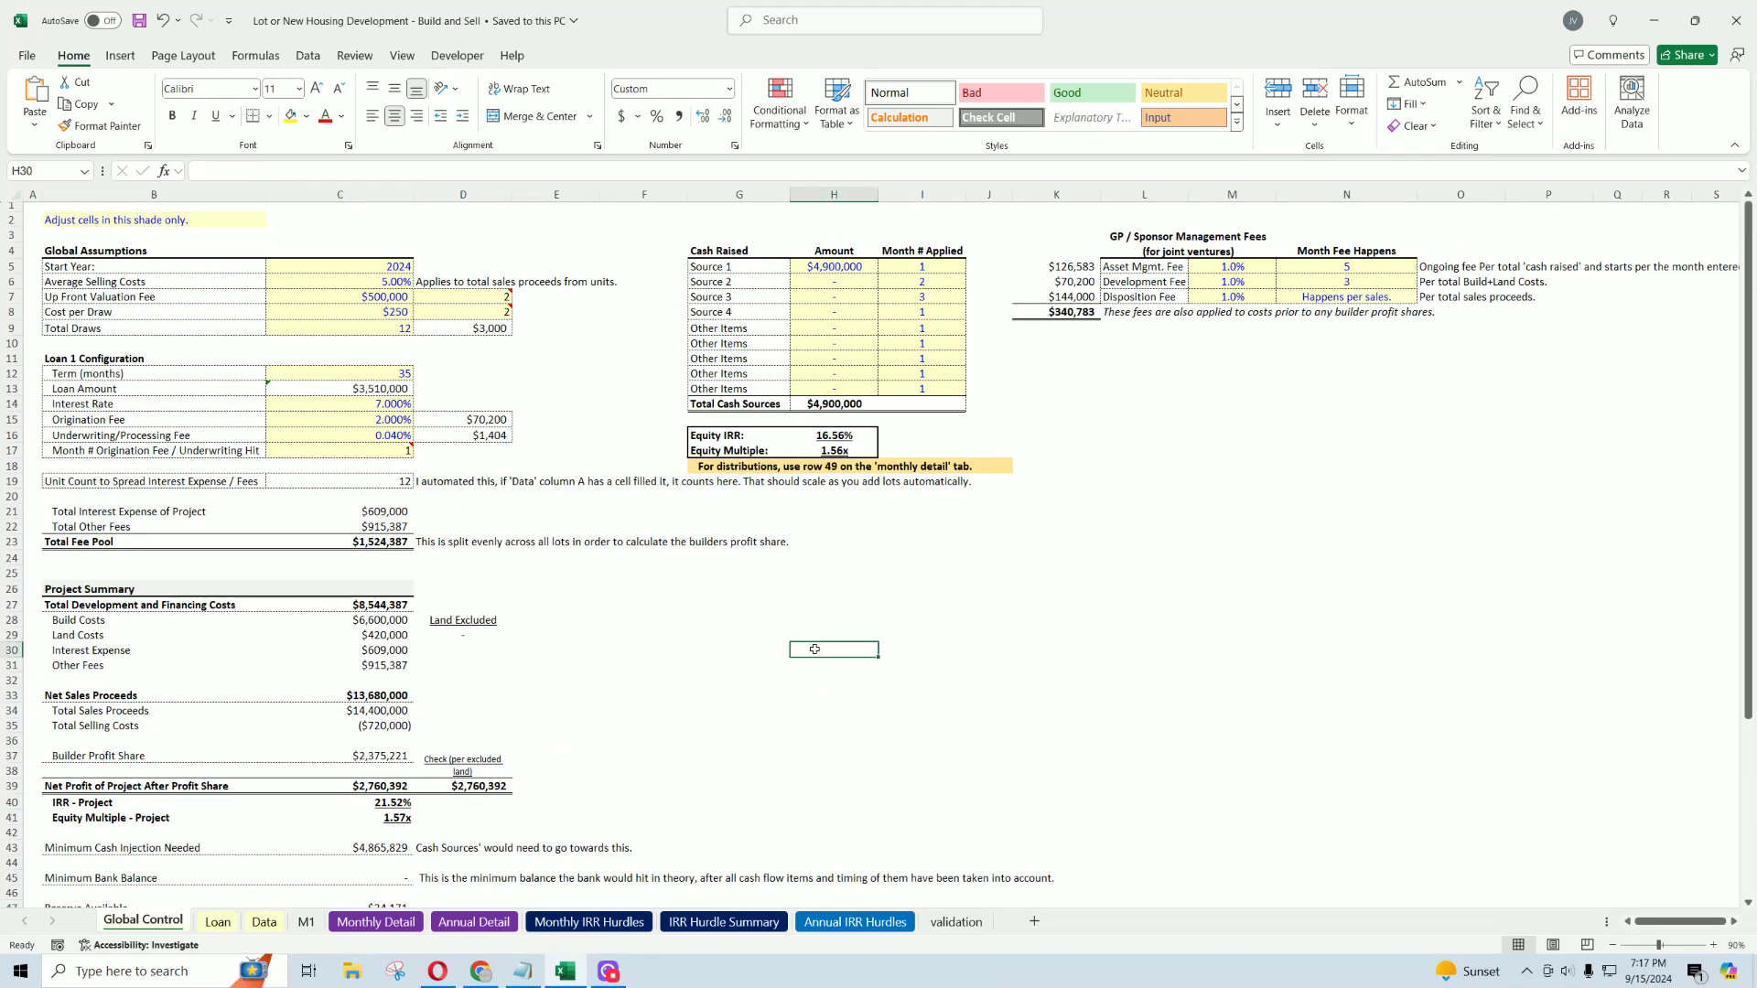
text(=)
click(844, 266)
text(-)
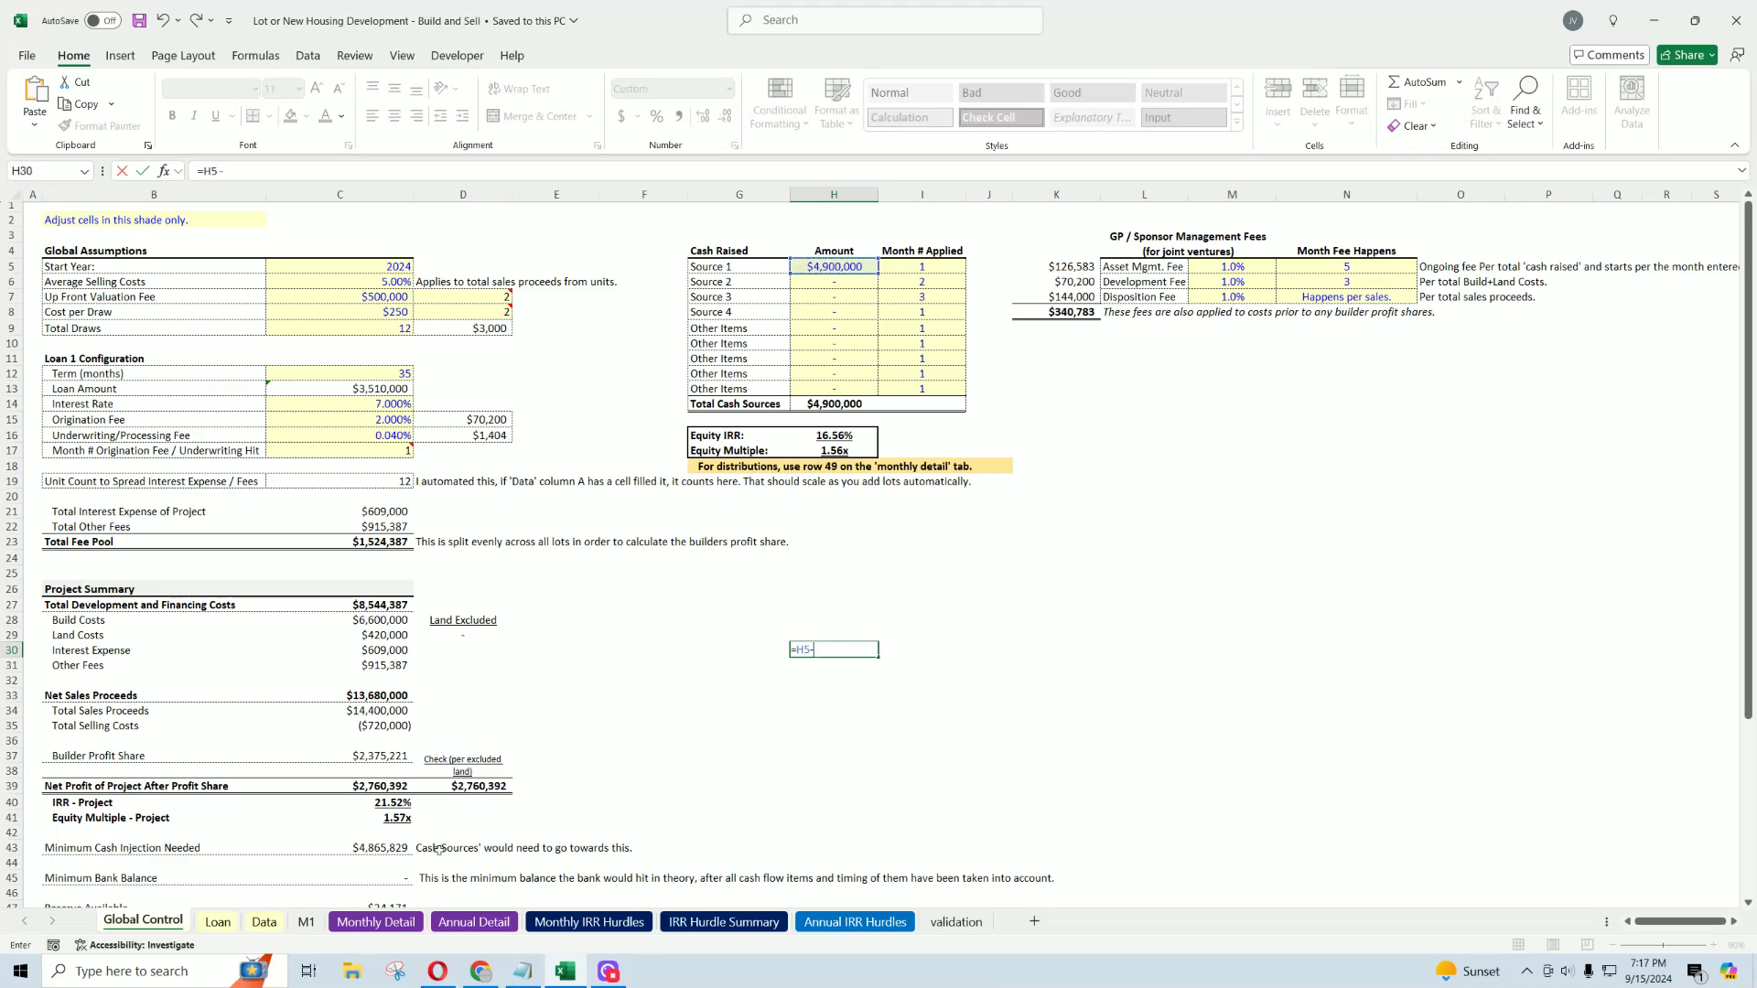
click(406, 845)
key(Return)
Step: Compare the check in H30 with Reserve Available and remove the check formula
scroll(830, 741, down, 4)
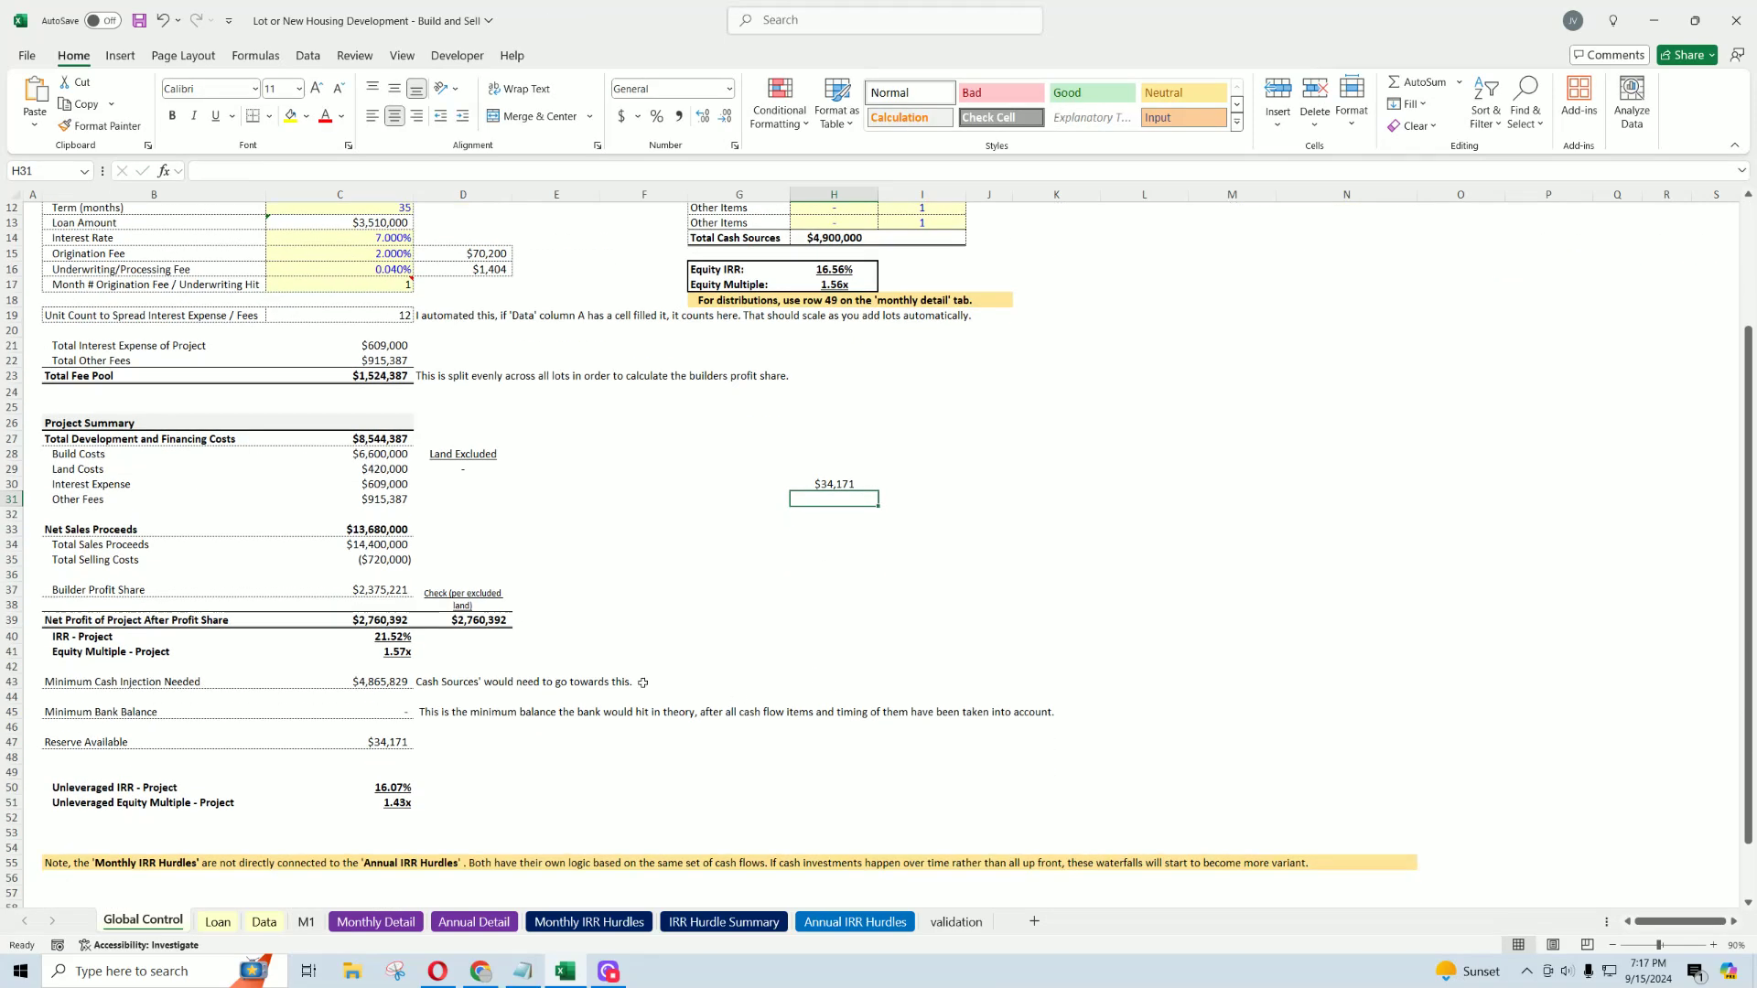
click(354, 739)
double_click(835, 485)
key(Escape)
scroll(840, 485, up, 4)
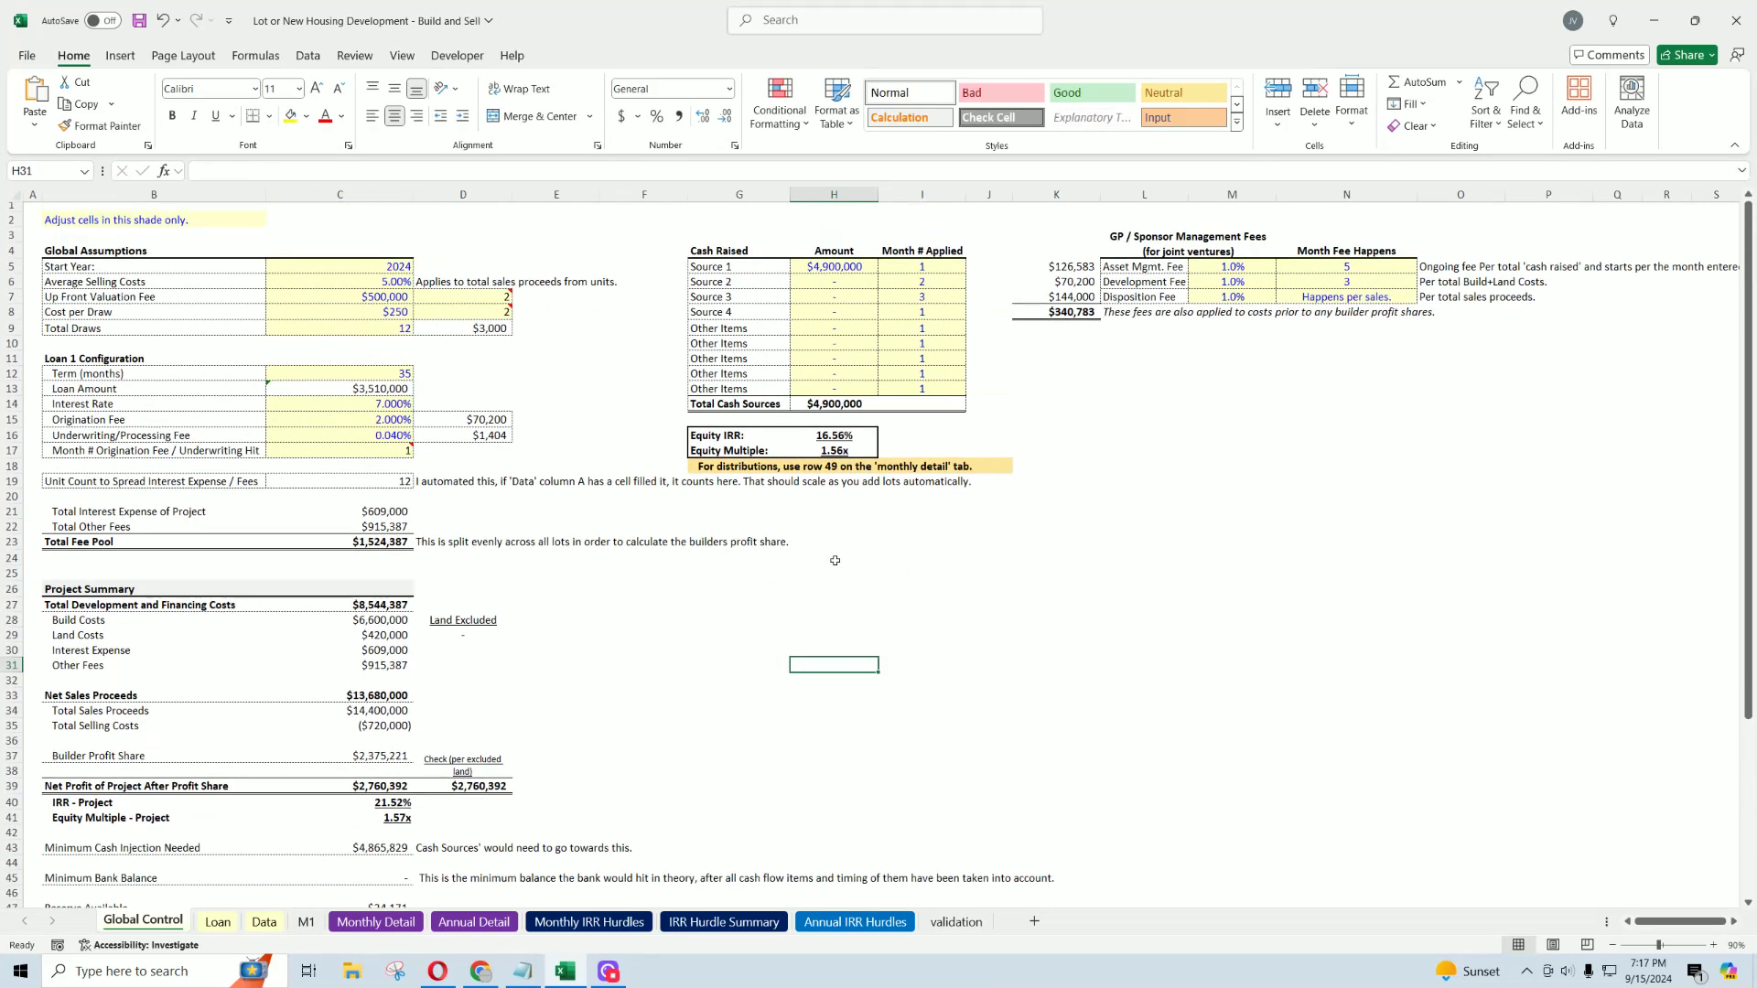
Step: Set the Source 1 cash raised amount to 0 and inspect the Minimum Cash Injection Needed cell
click(840, 265)
text(0)
key(ctrl+Return)
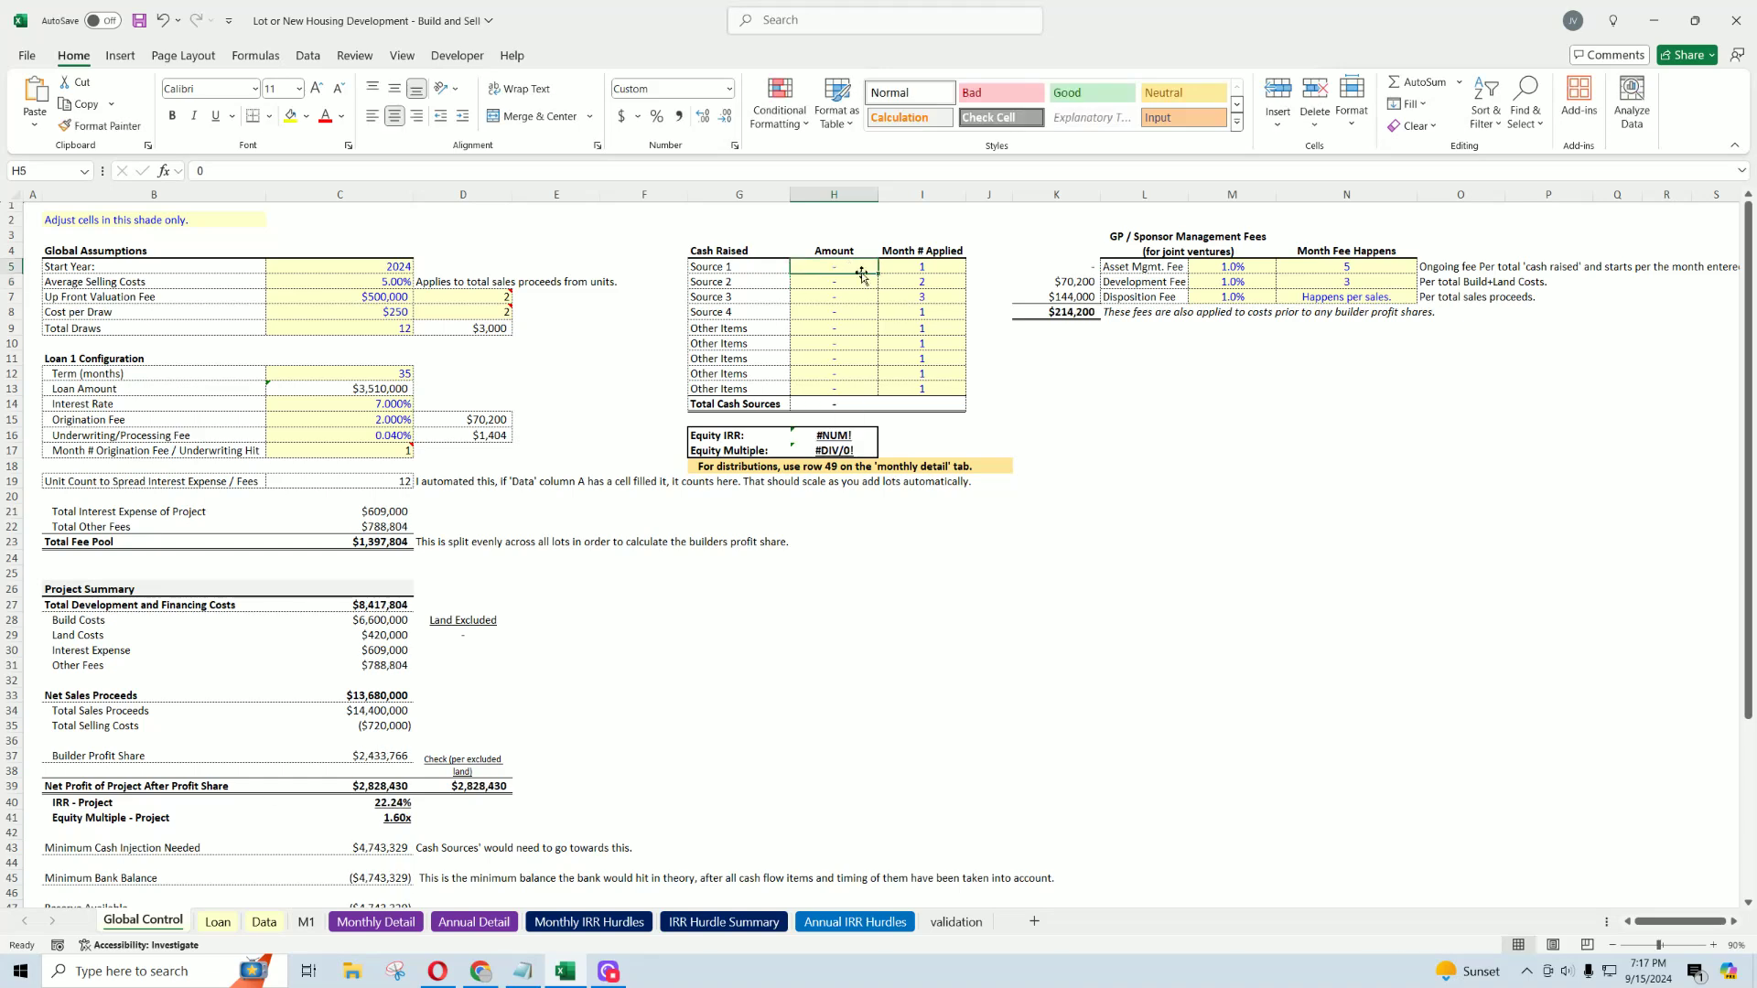
click(397, 848)
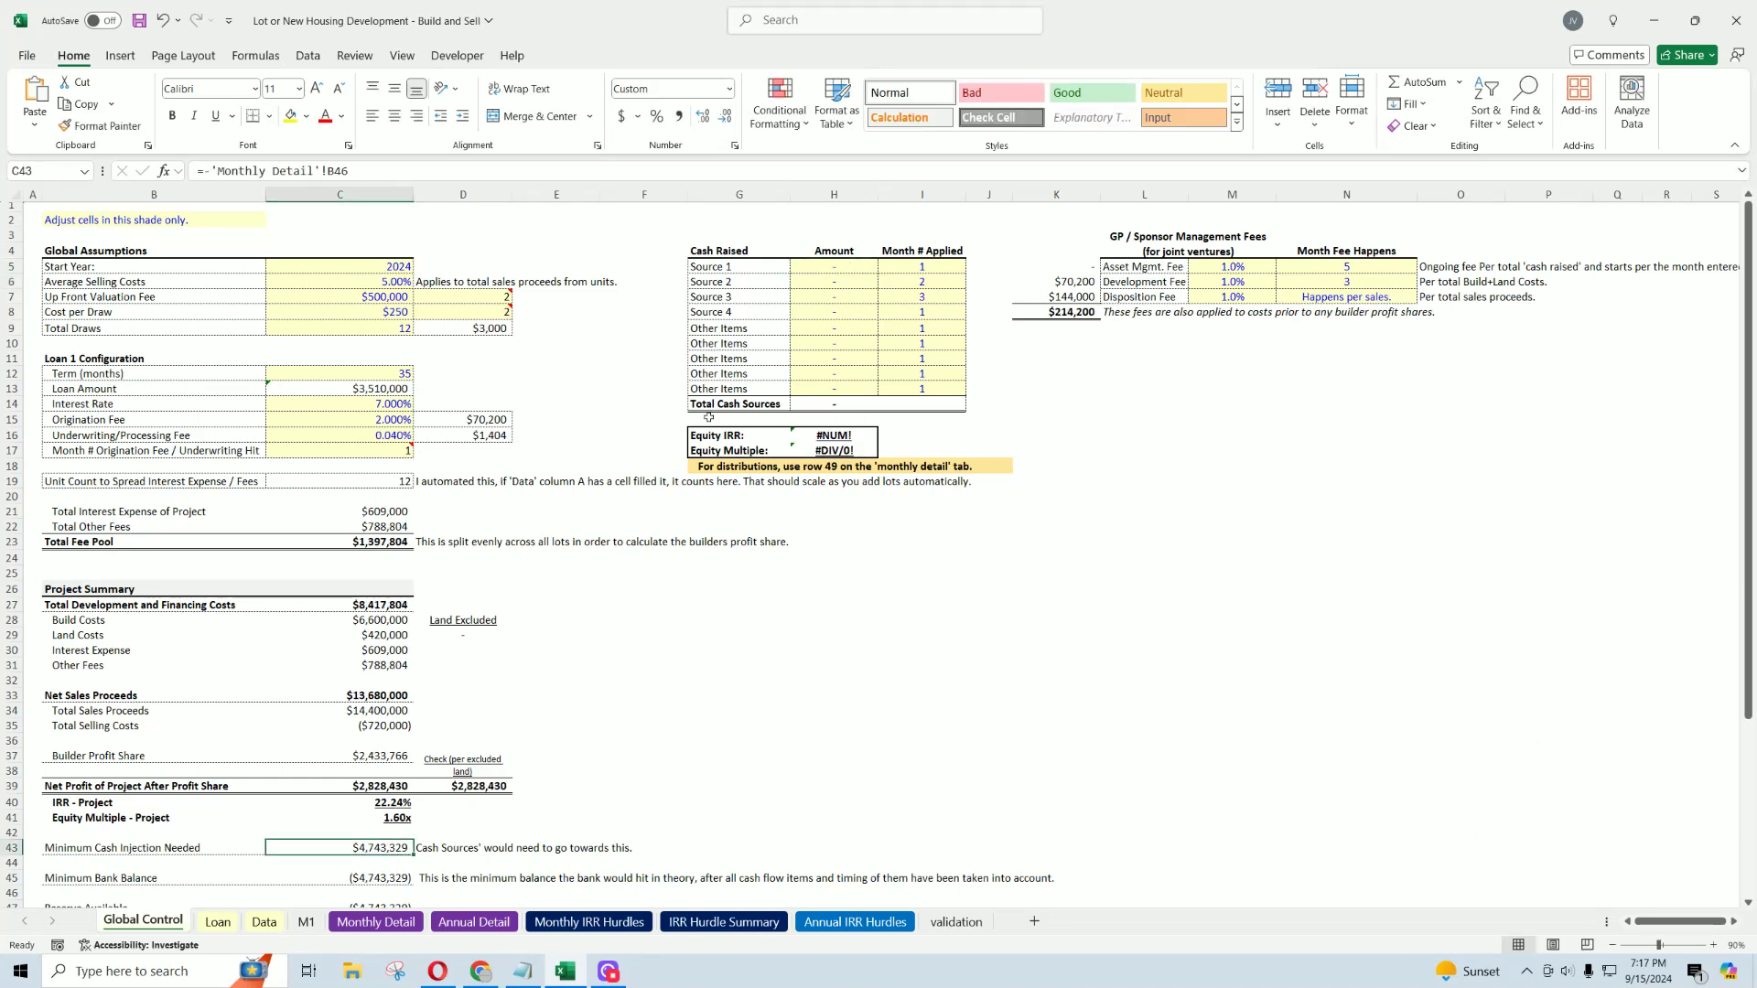
Step: Set the Source 1 amount under Cash Raised to 4743329, matching the minimum cash injection needed
click(828, 268)
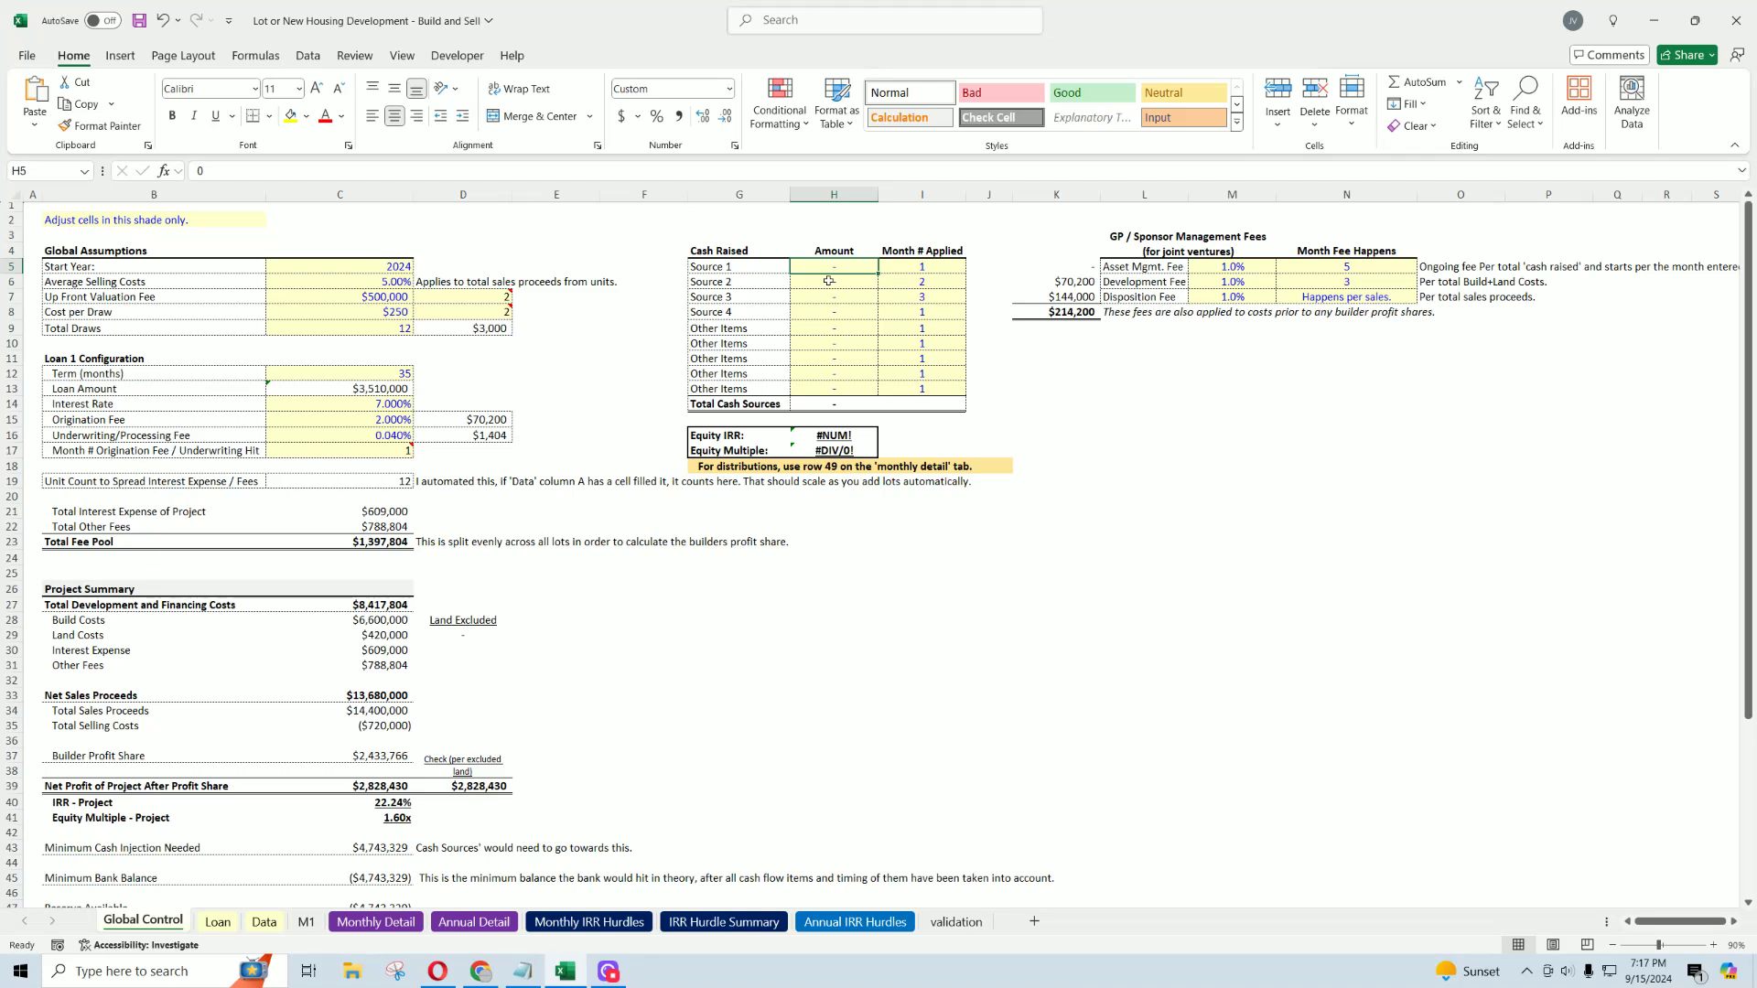
text(4743329)
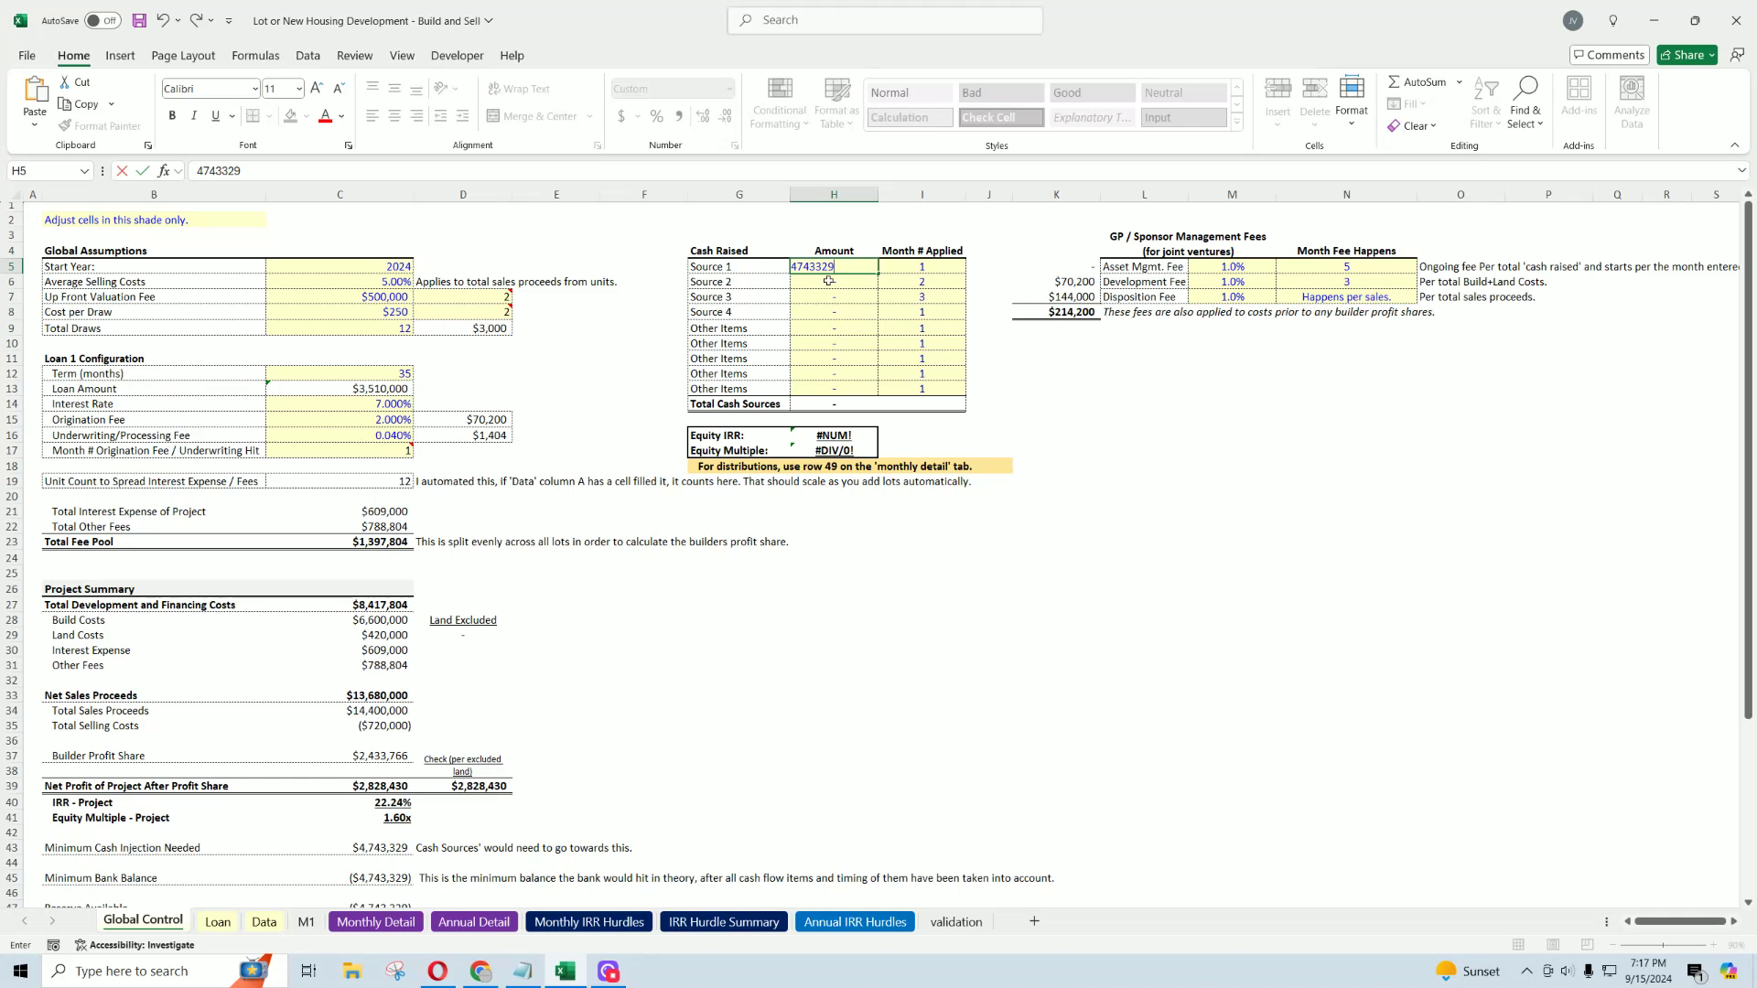
key(Return)
key(Up)
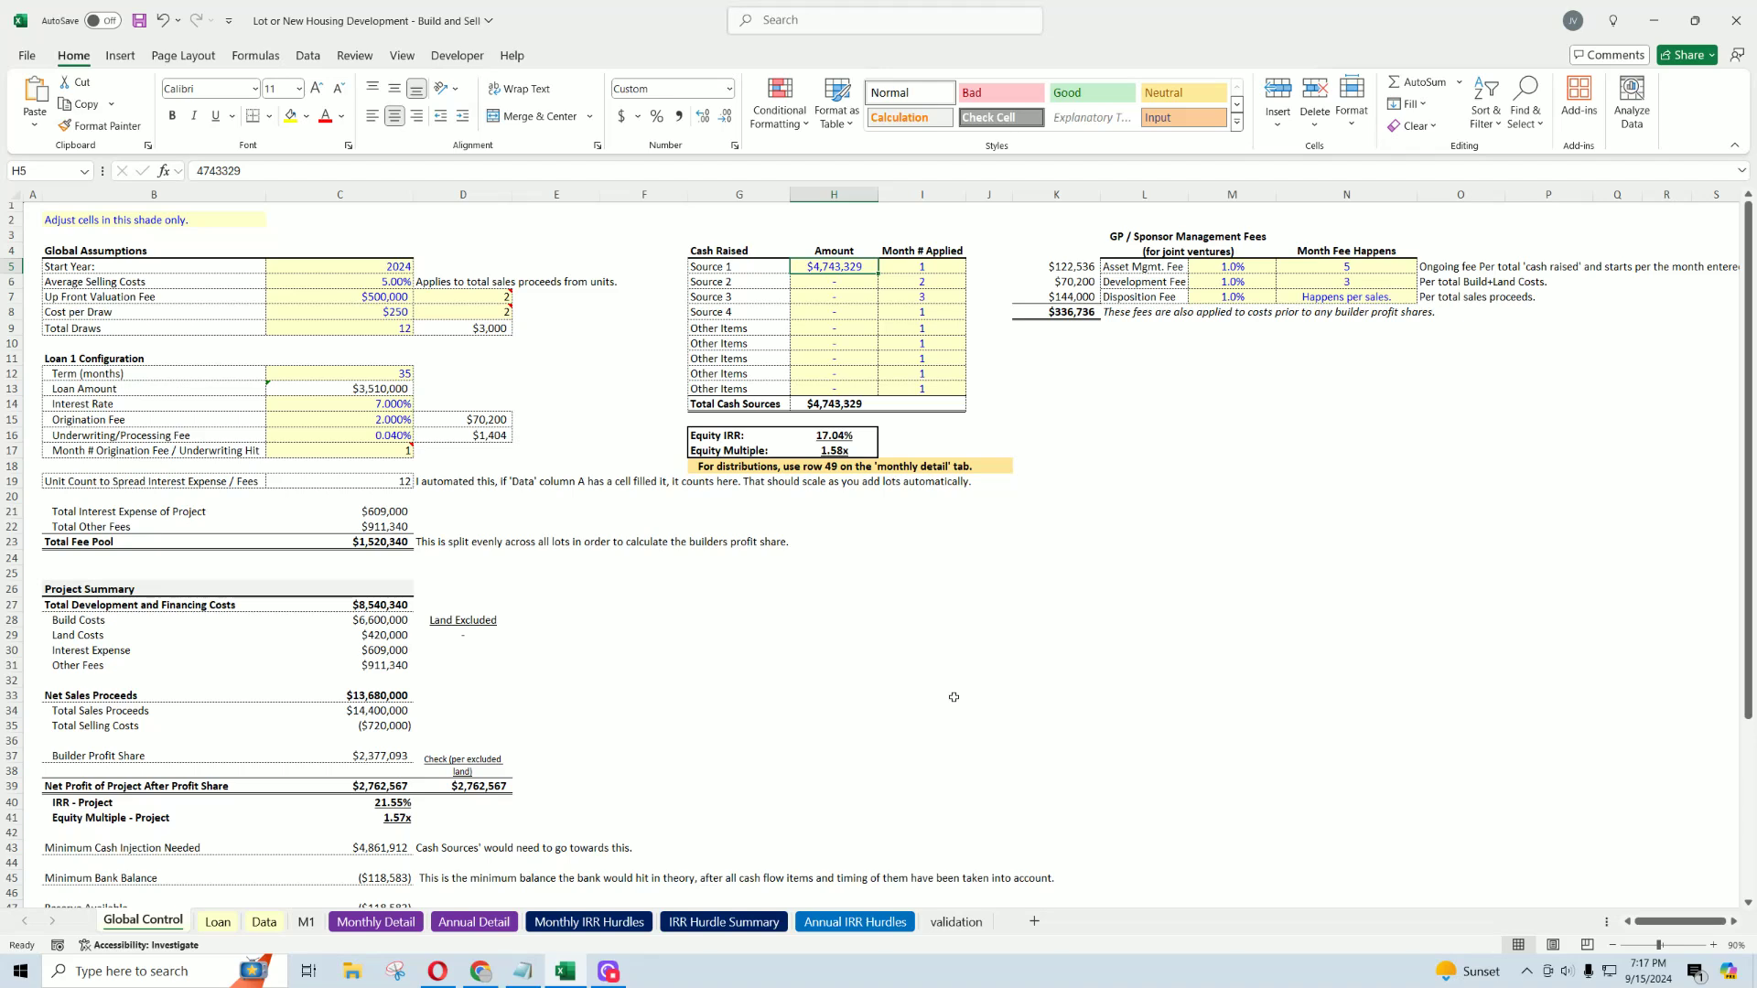
Step: Update the Source 1 amount to 4861912 and again to 4864877, following the recalculated minimum cash injection
text(4,861,9)
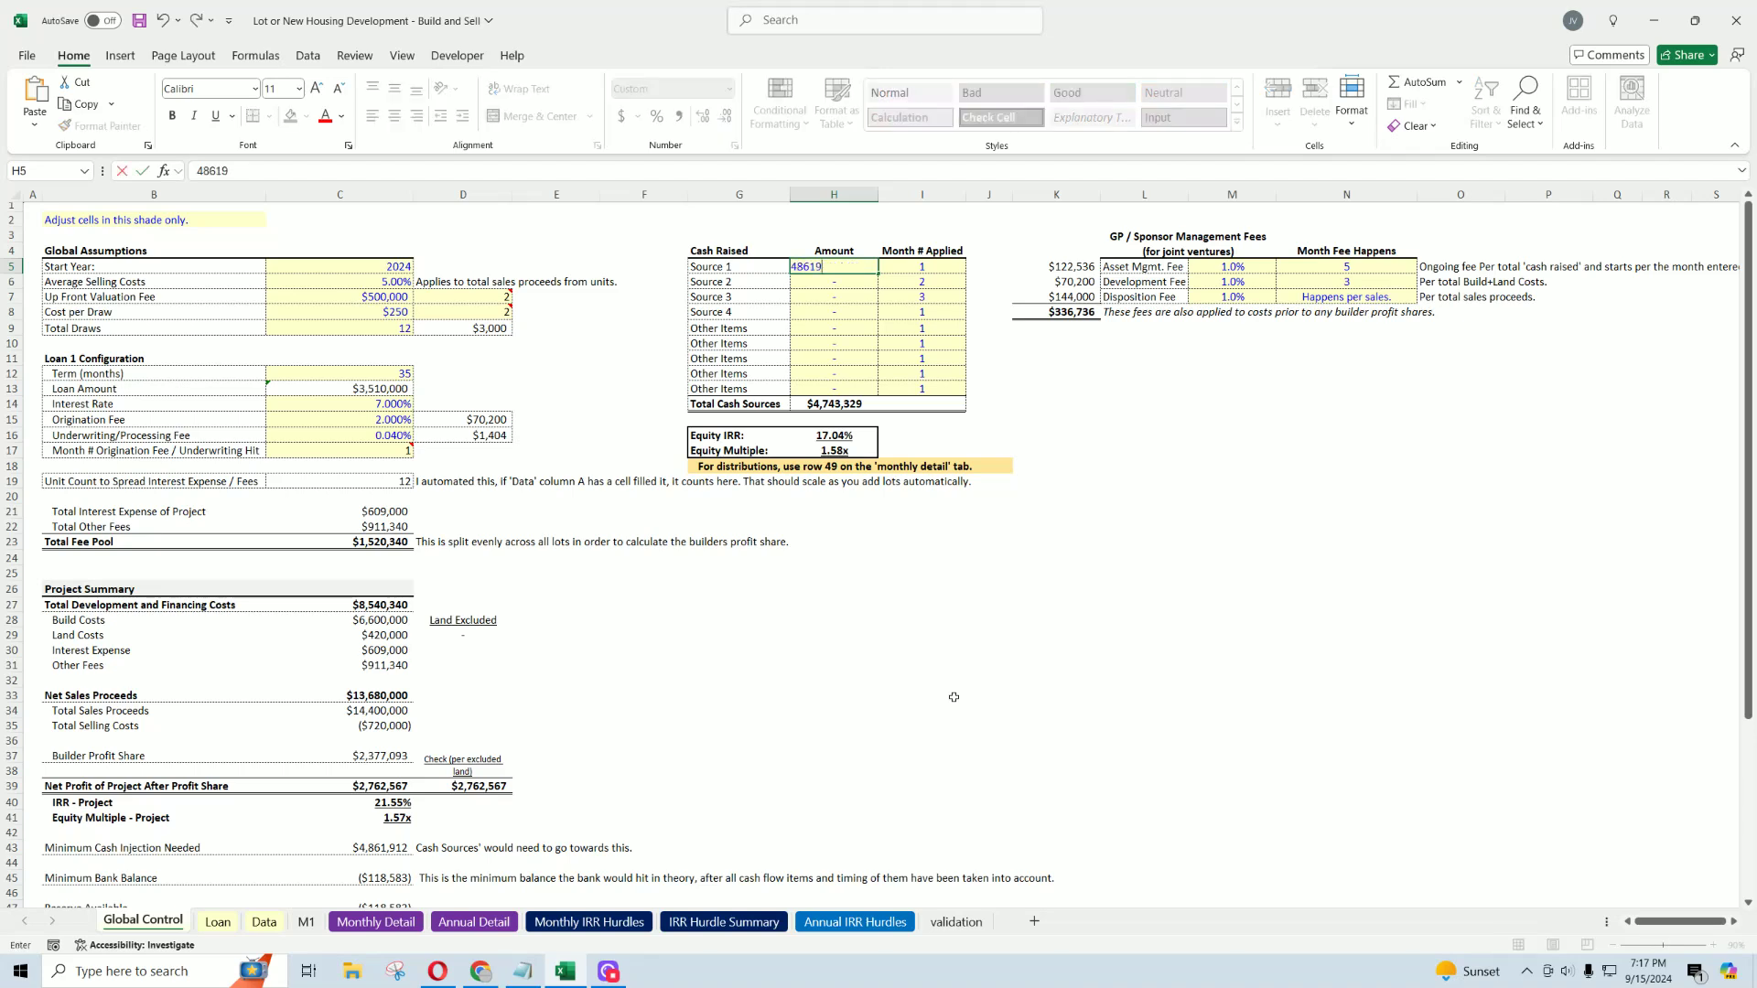
text(12)
key(Return)
key(Up)
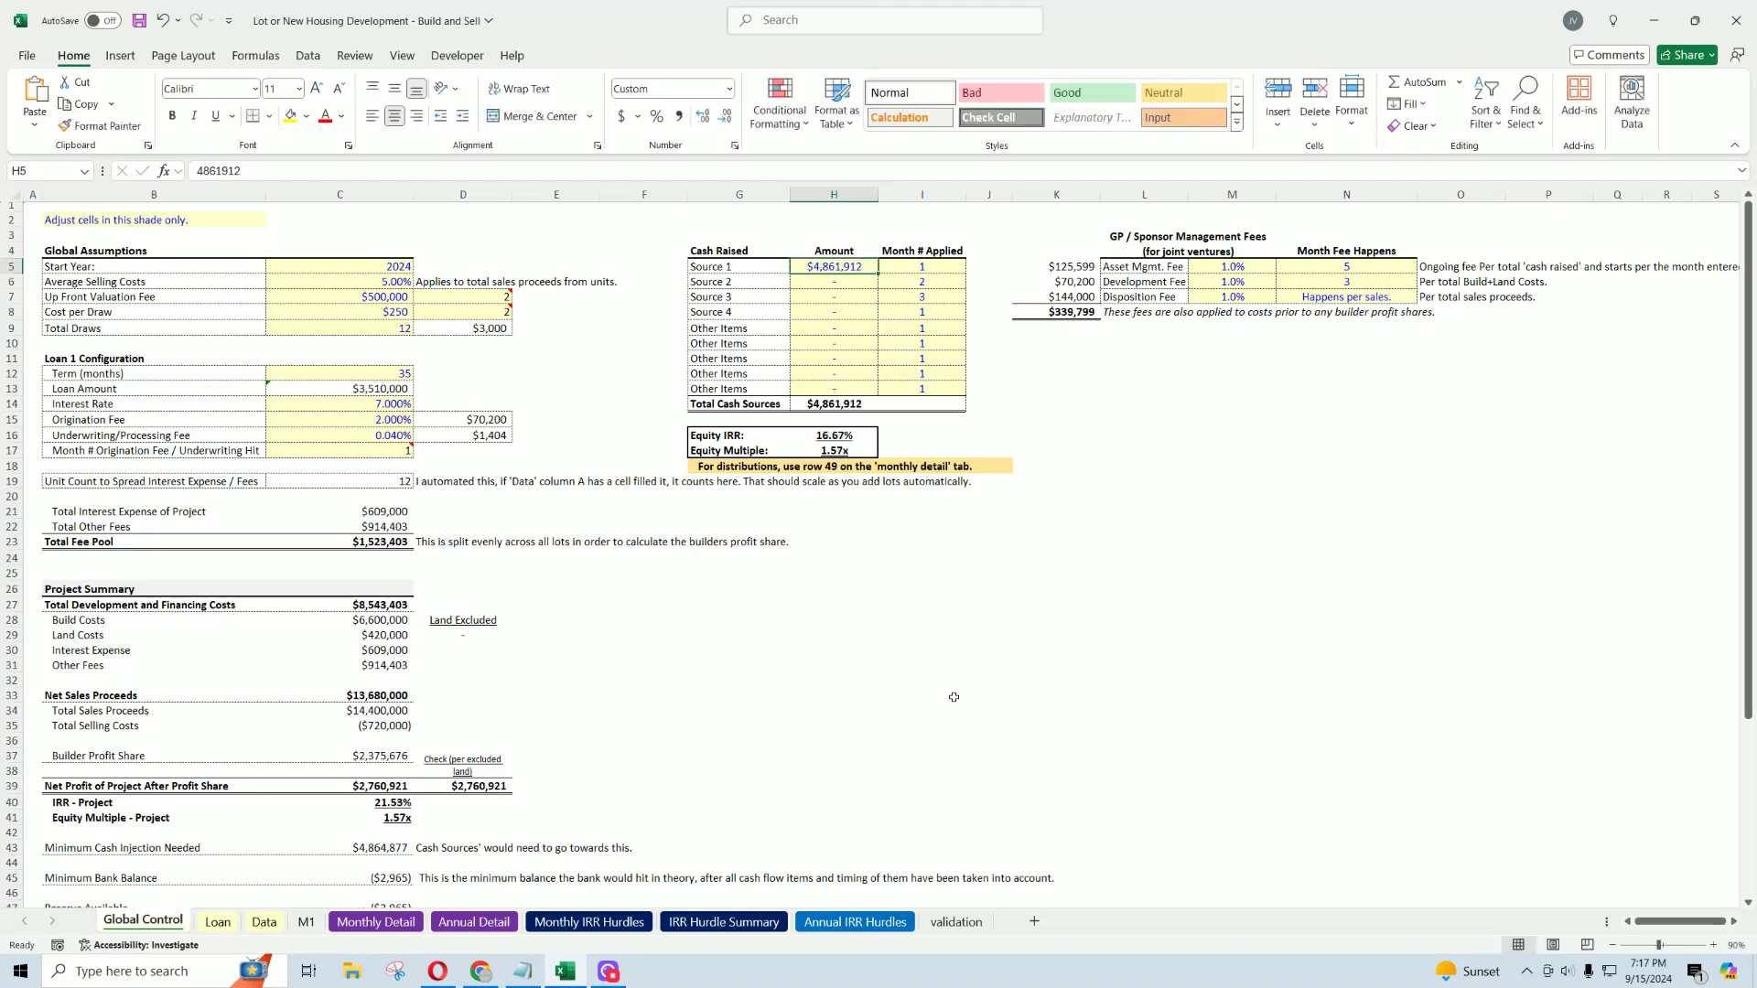
text(4864877)
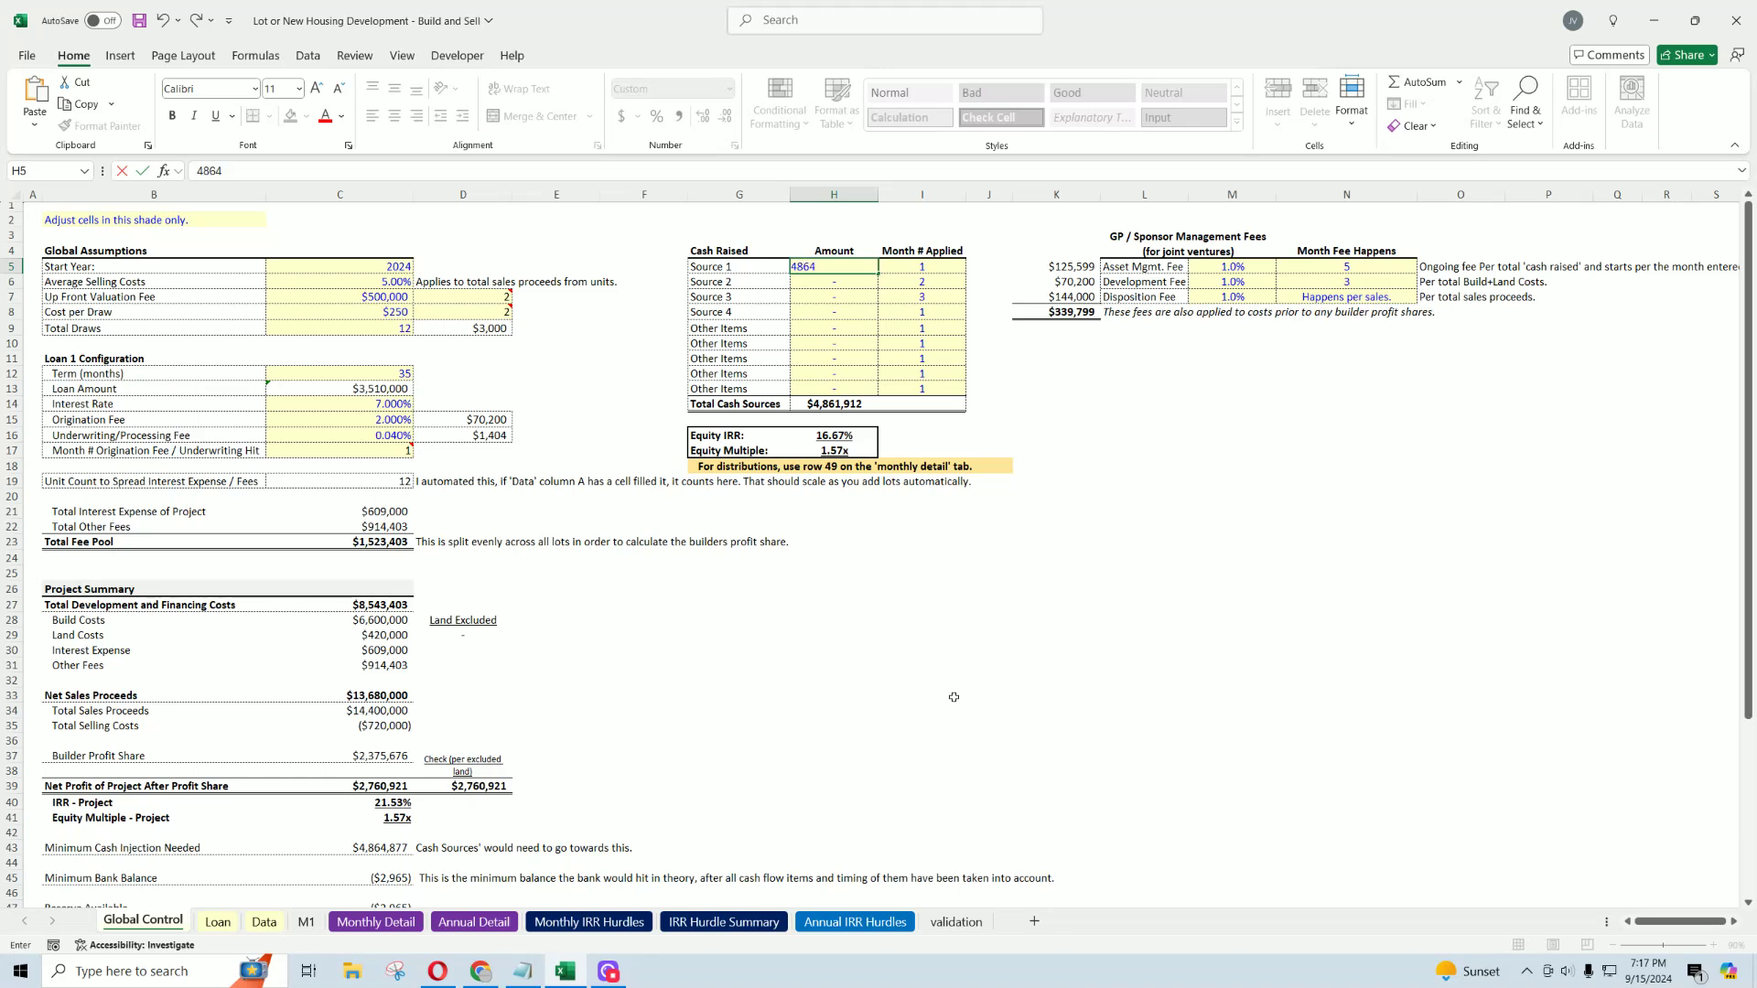
key(Return)
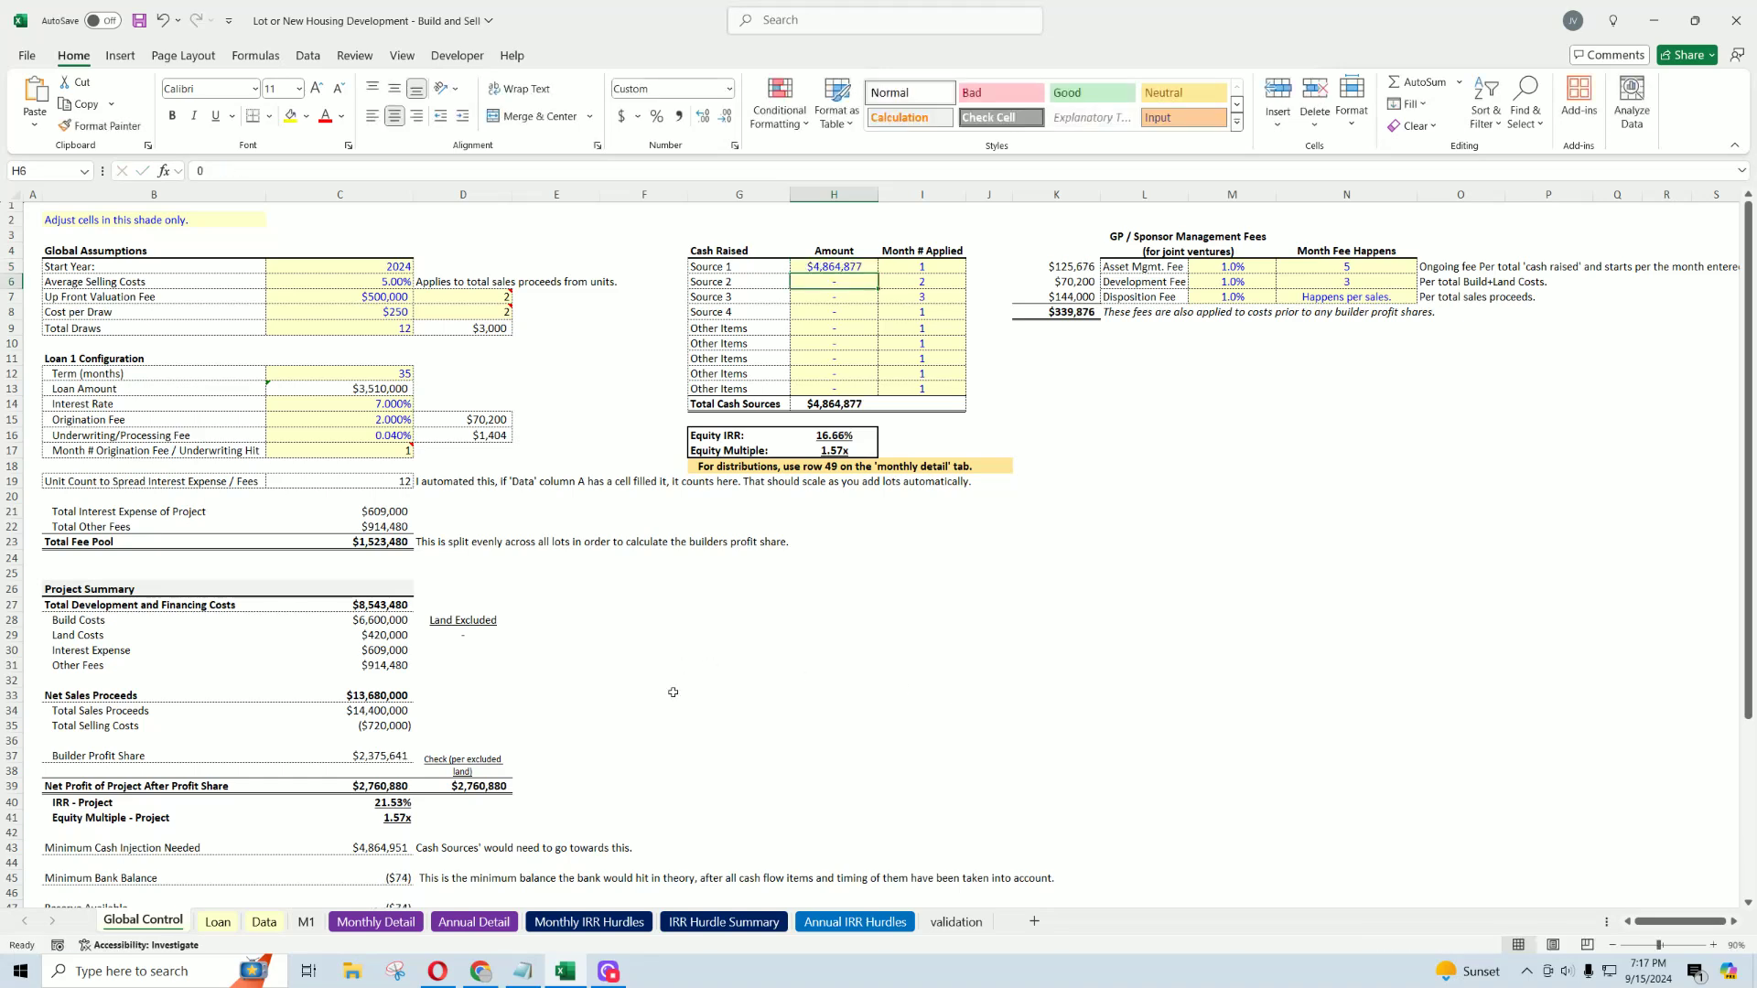
Step: Compare the minimum bank balance with the Source 1 amount and the asset management fee rate on Global Control
click(400, 876)
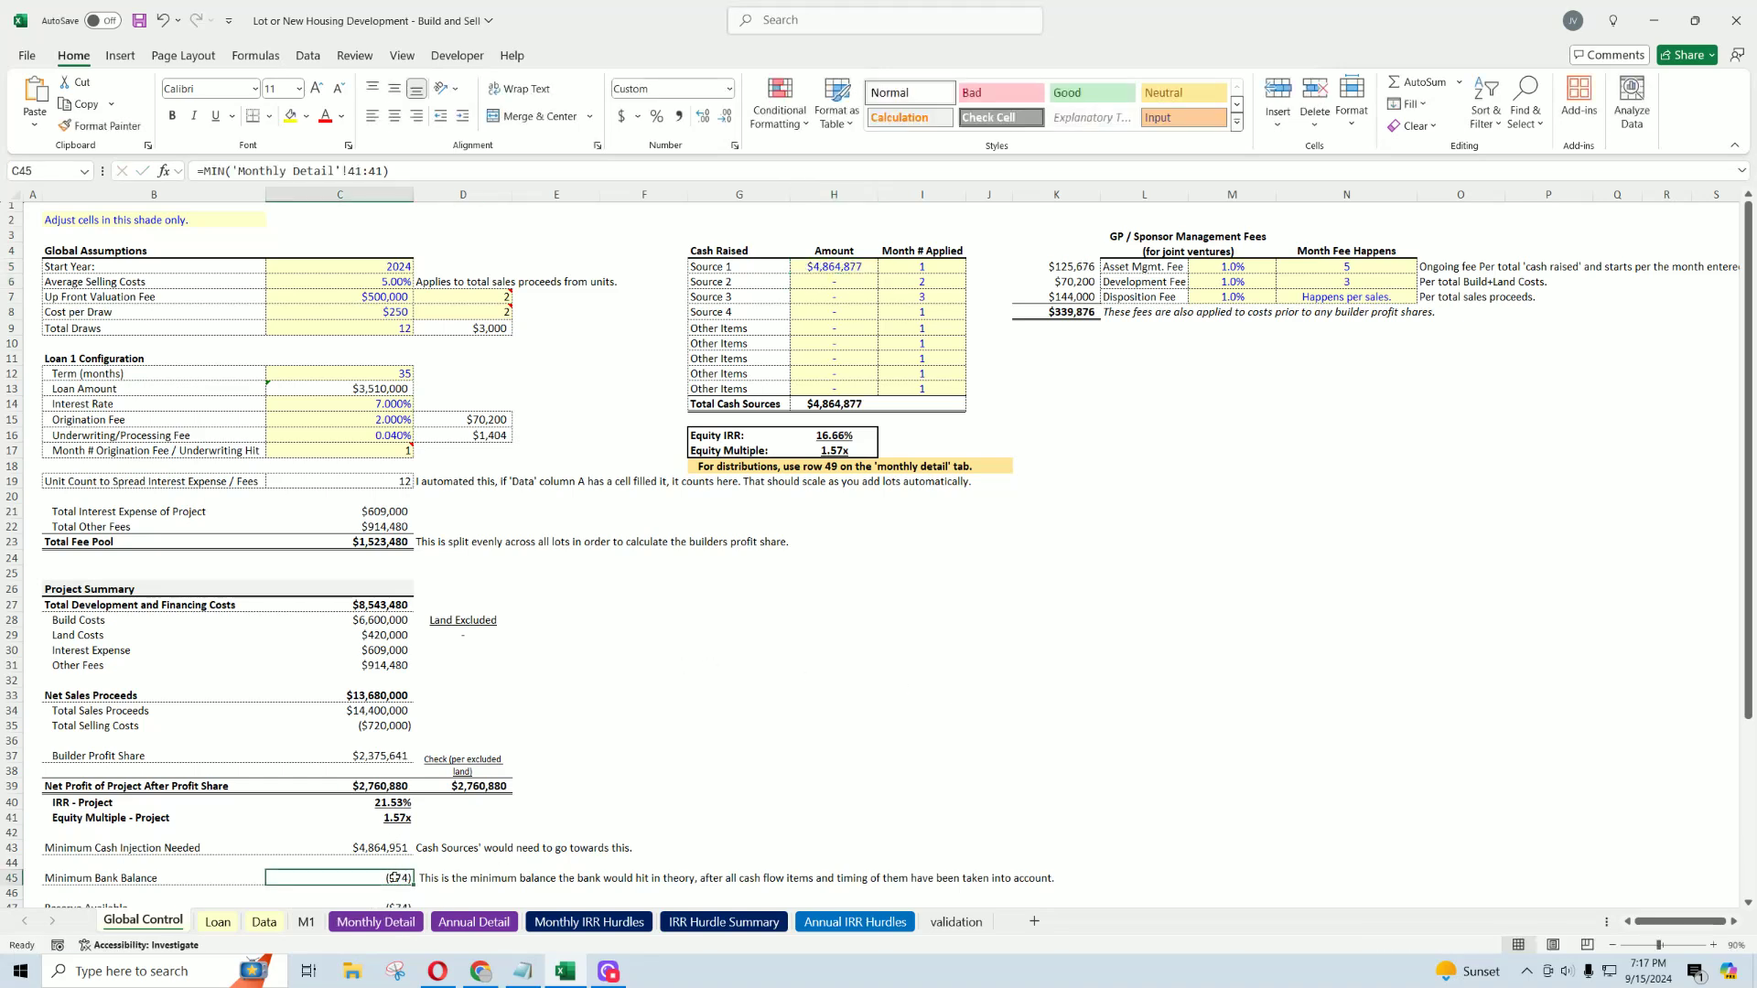
click(1257, 268)
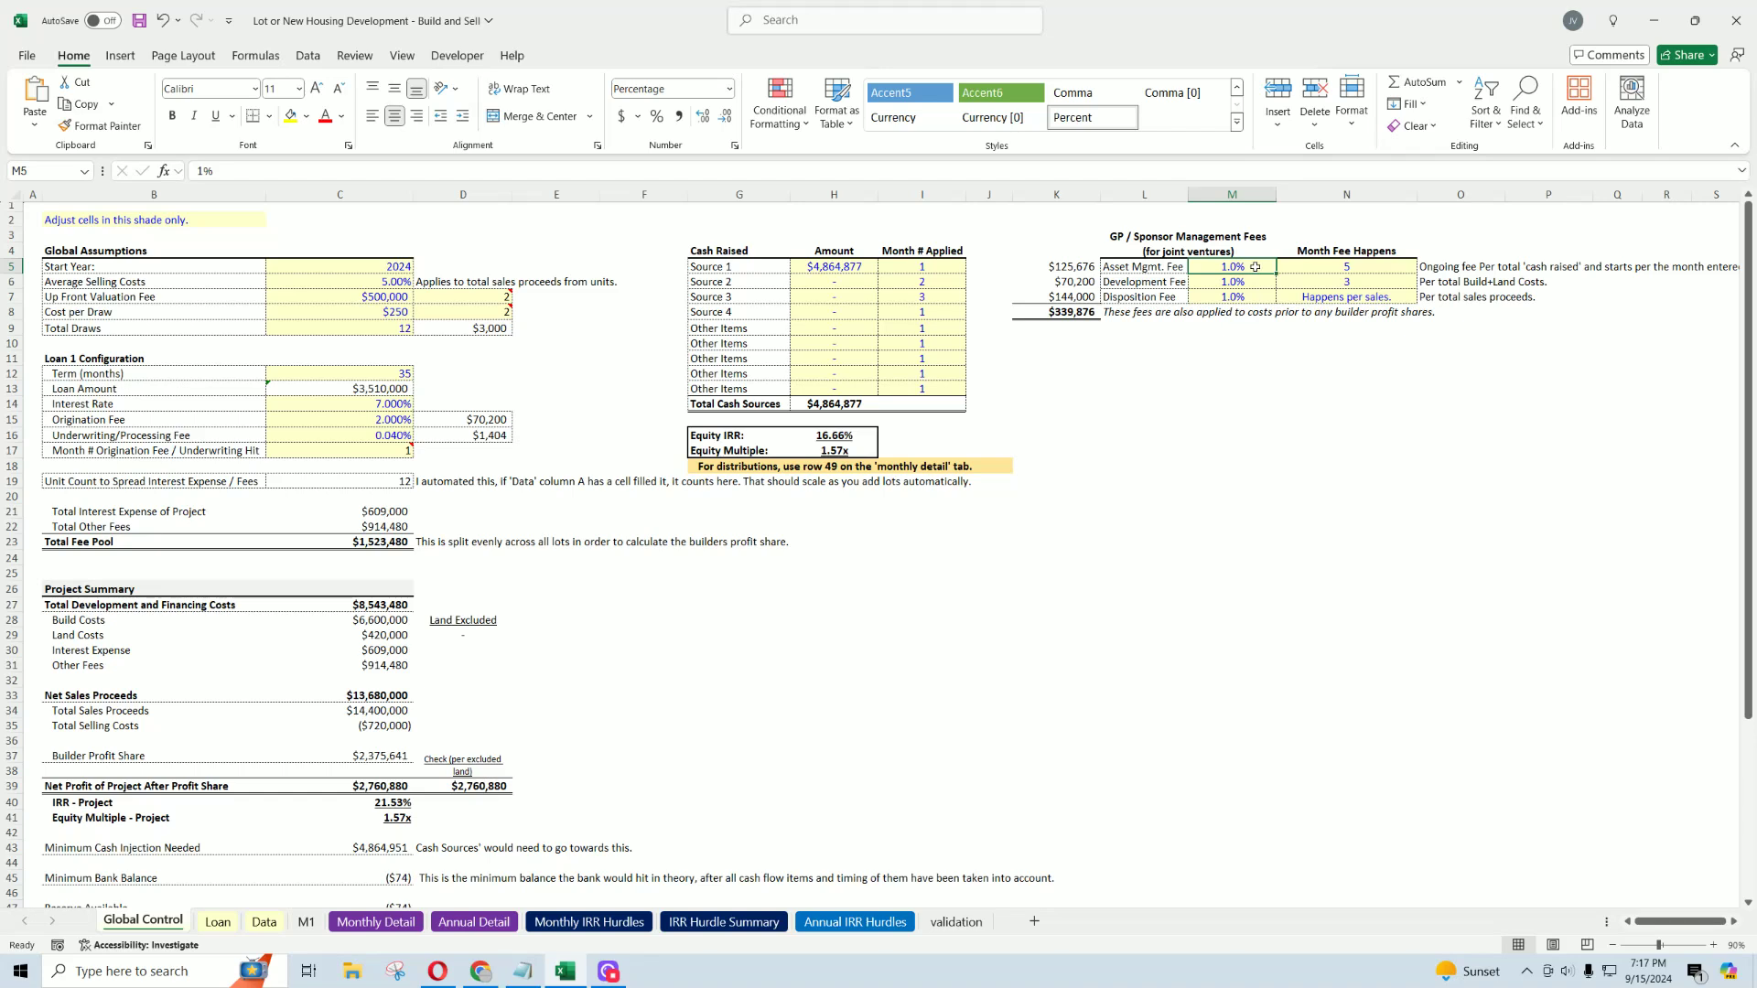
click(854, 267)
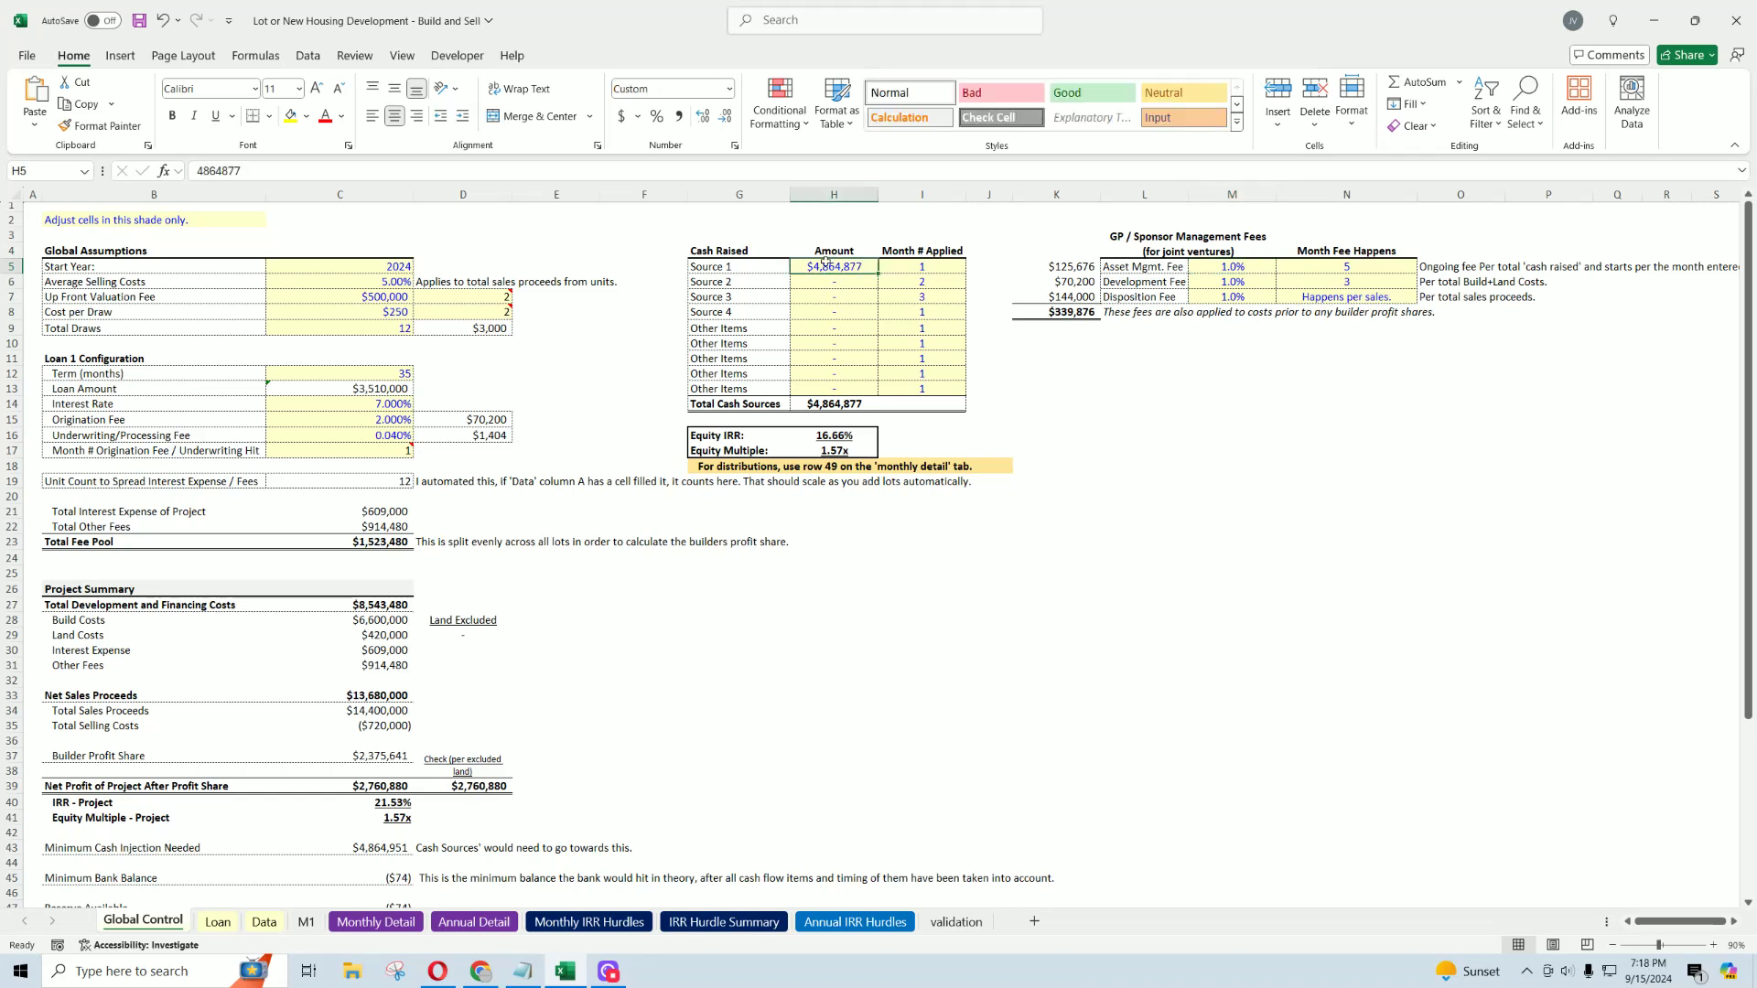
click(408, 878)
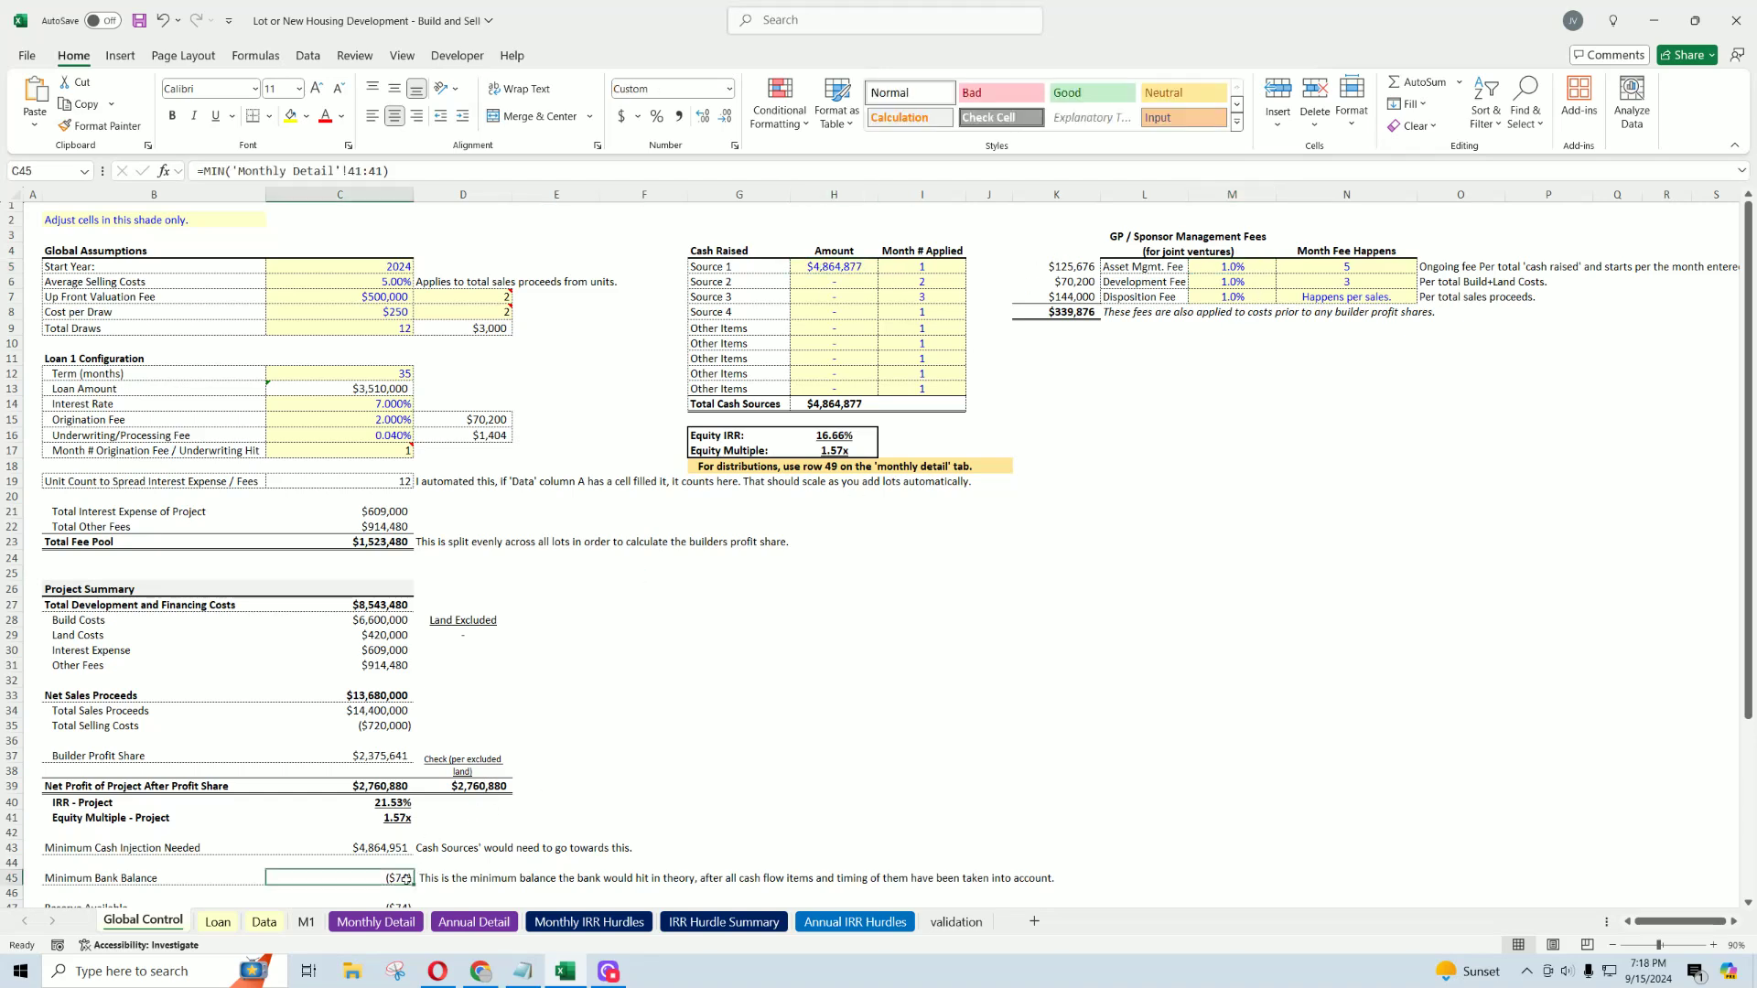
click(863, 272)
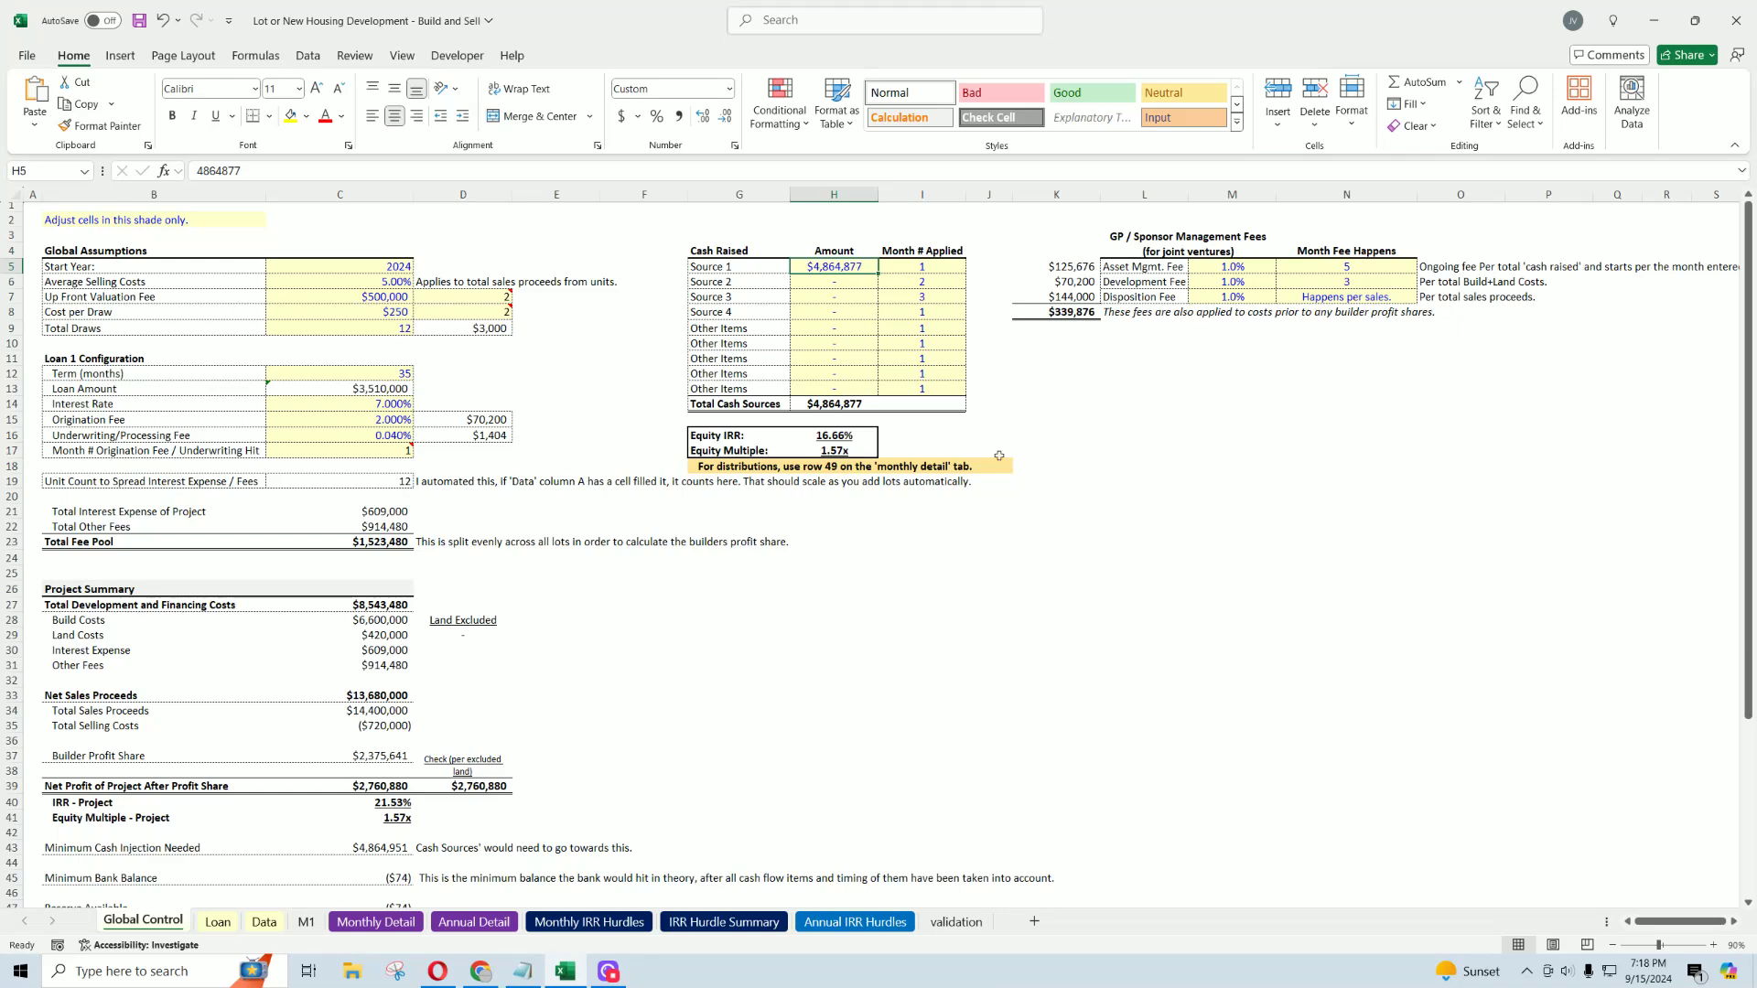
scroll(1217, 599, down, 1)
scroll(1217, 599, down, 3)
scroll(1217, 599, up, 4)
Step: Reset the Source 1 amount under Cash Raised to 0, and set it to 5000000
text(0)
key(ctrl+Return)
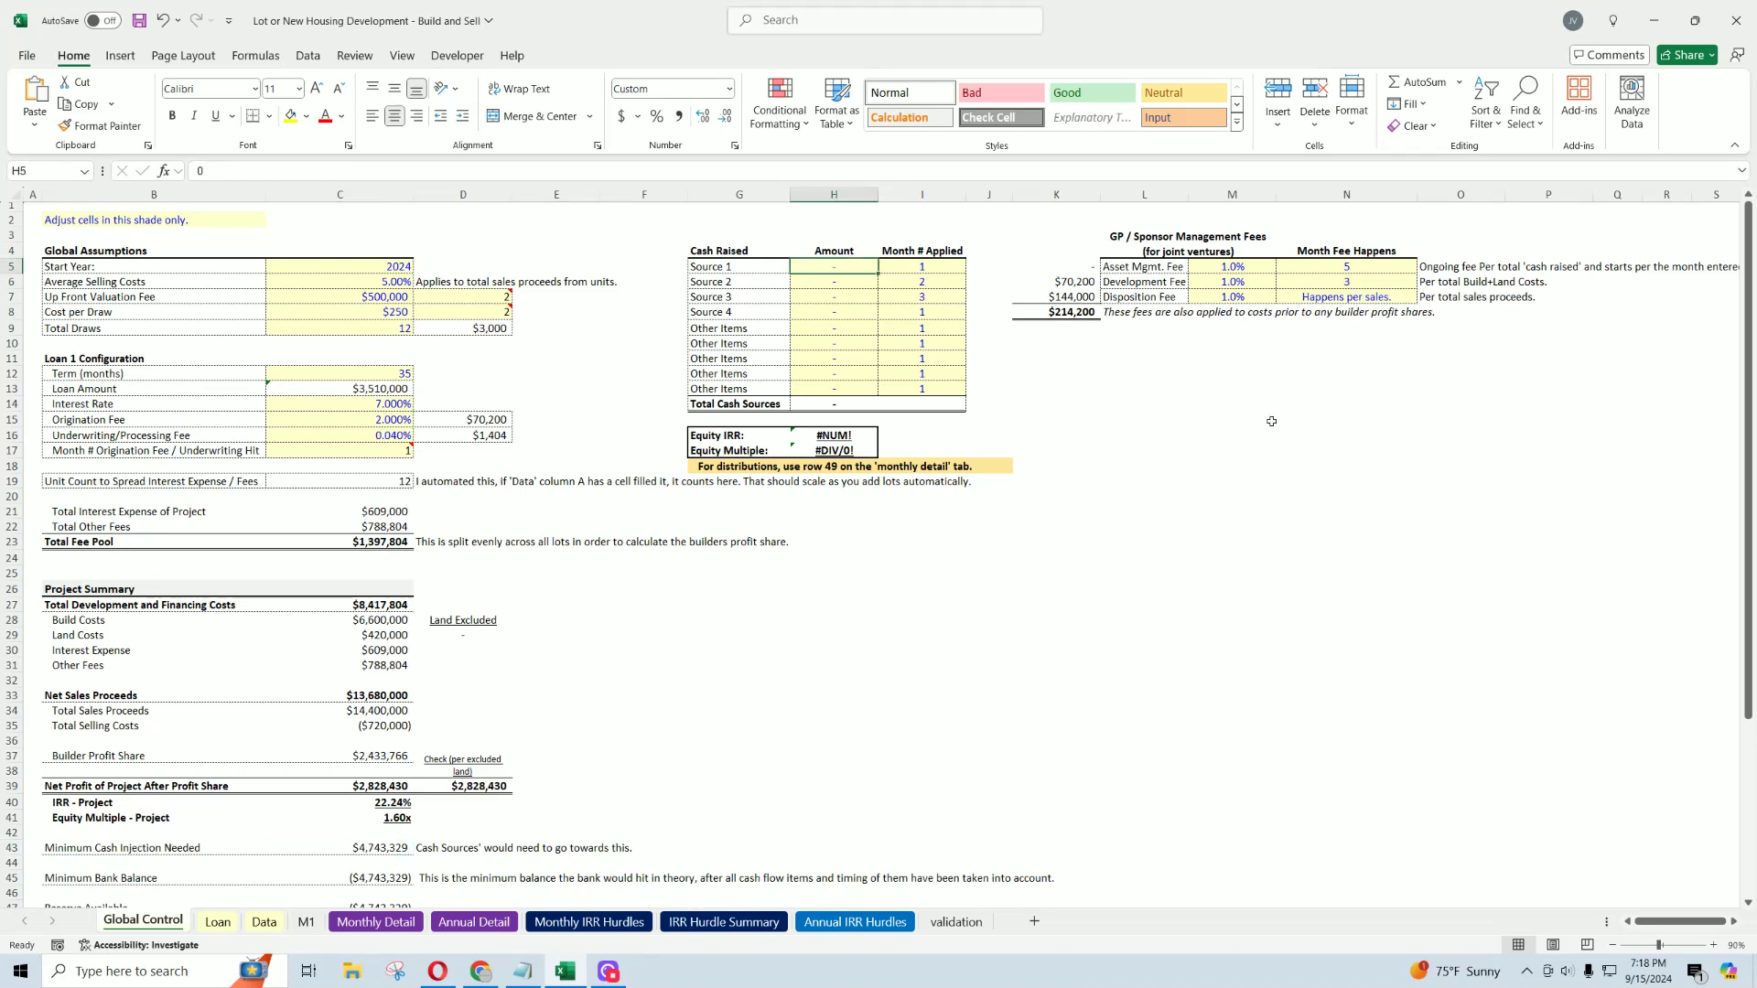
text(5,000,)
text(00000)
key(Return)
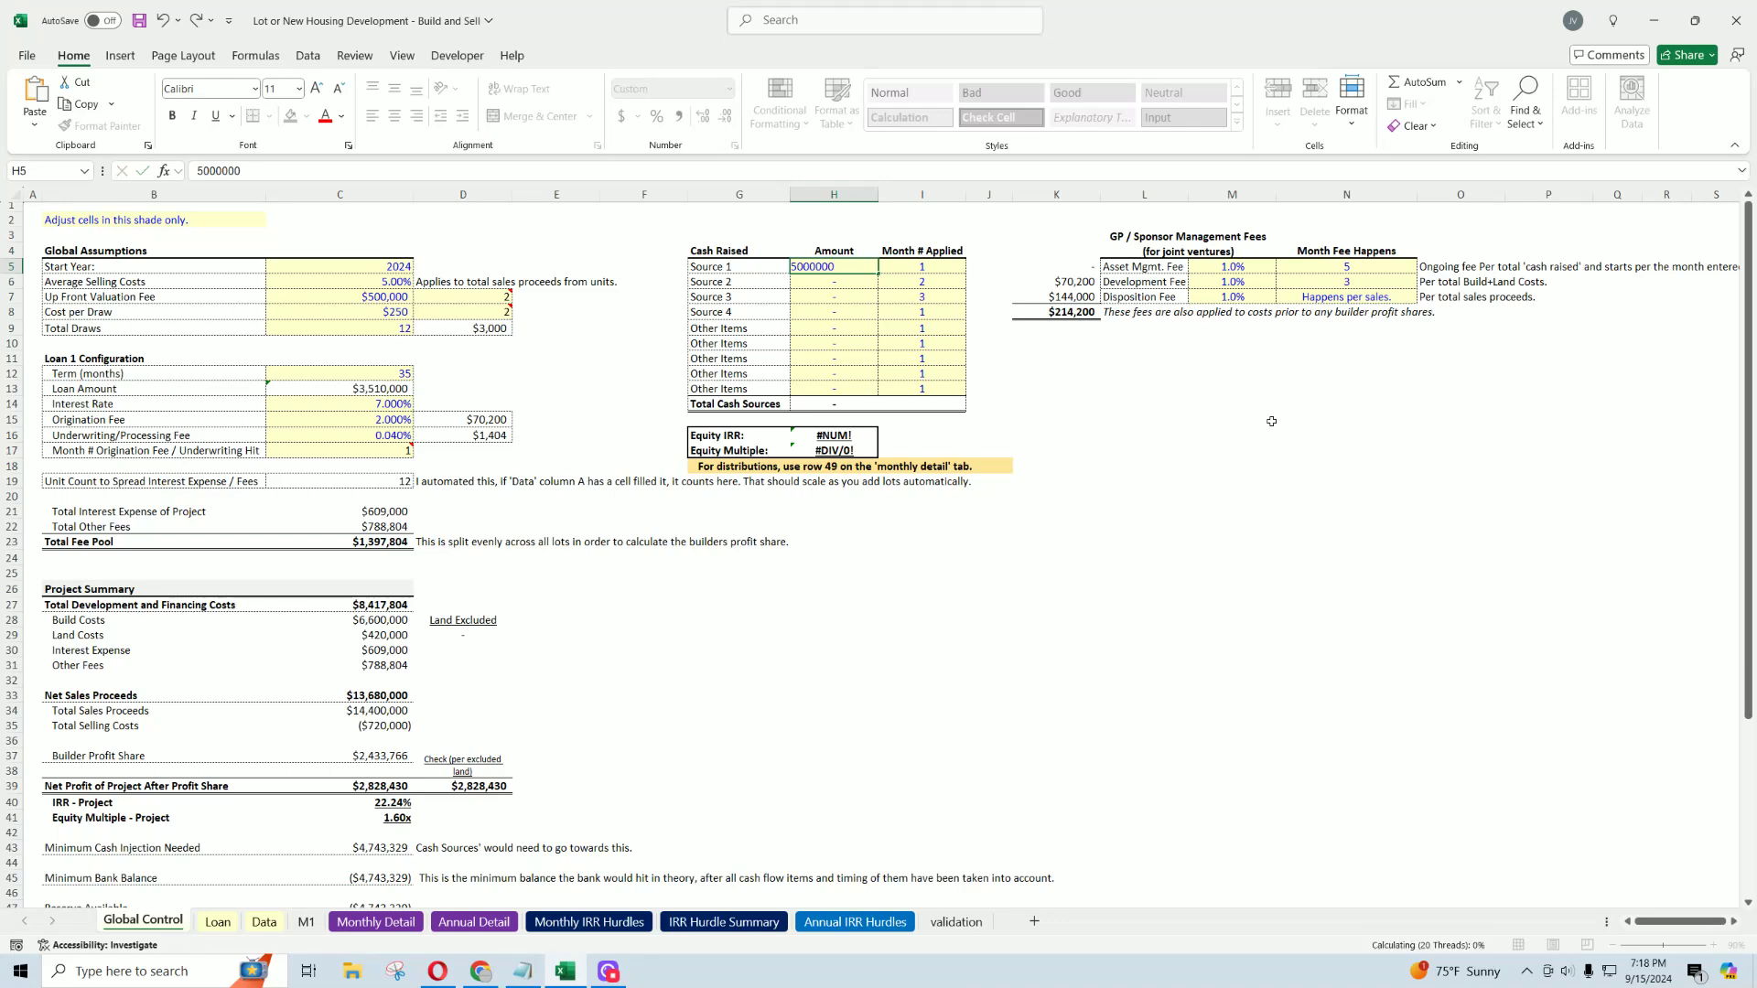
Step: Examine the reserve available and the minimum bank balance below the project summary
scroll(640, 595, down, 4)
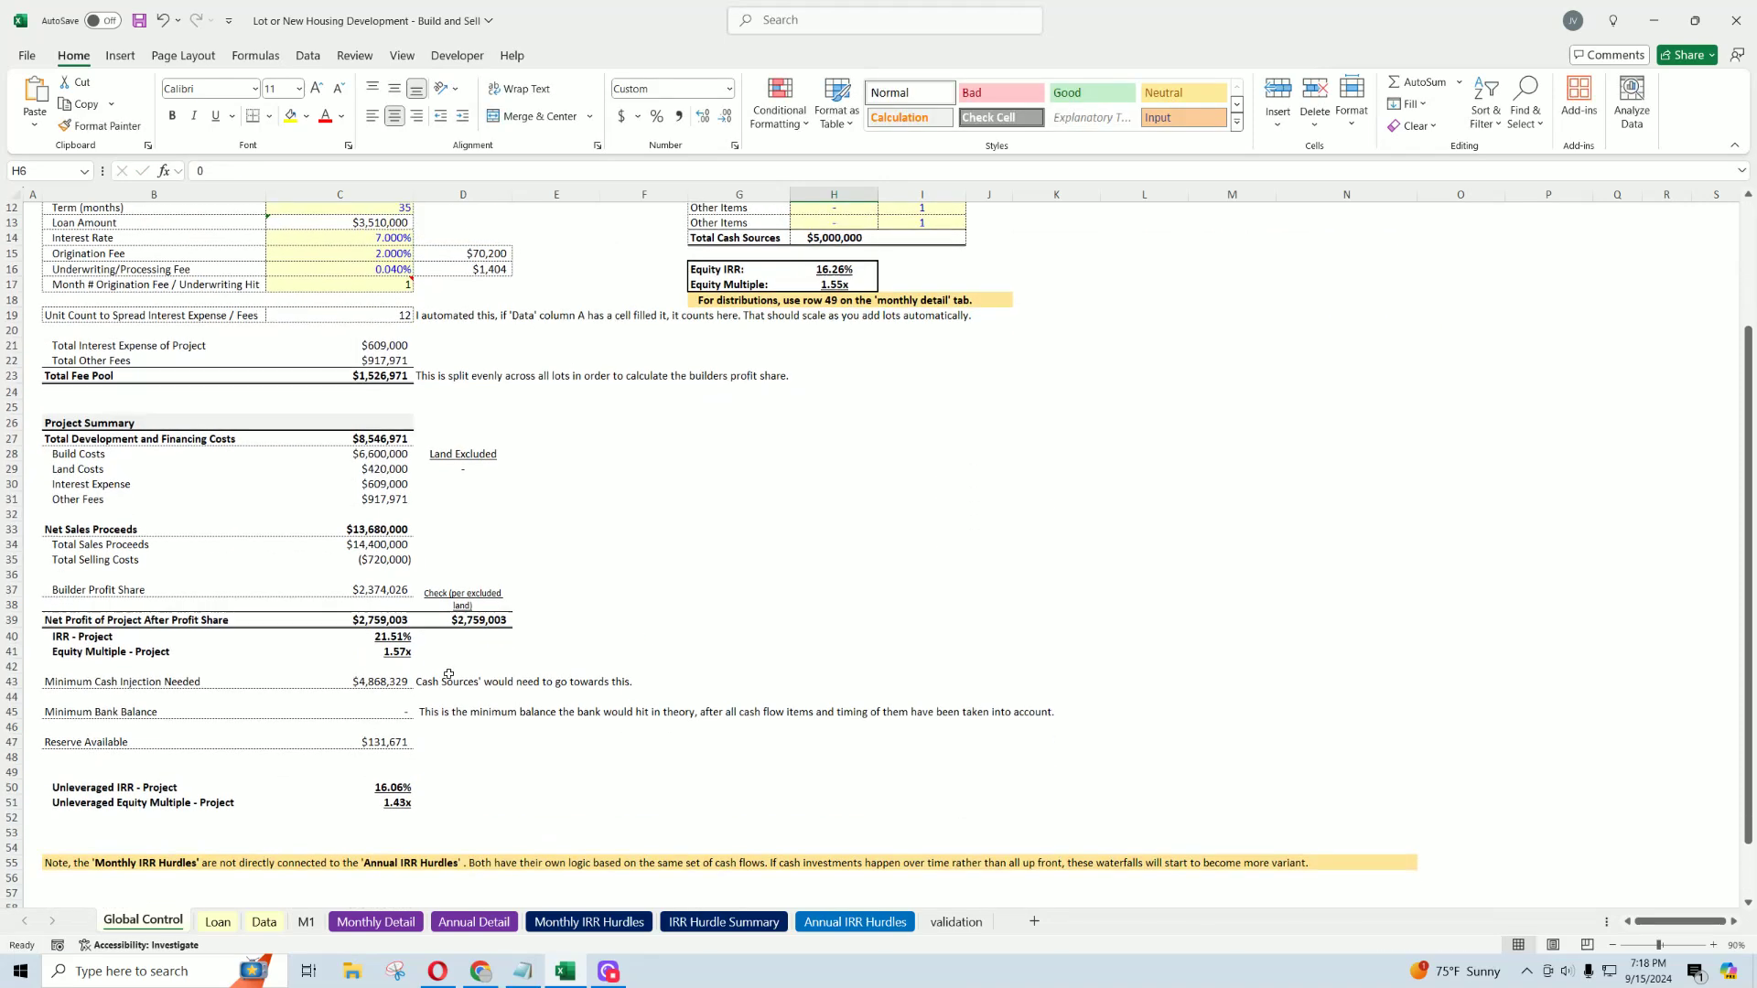
click(393, 740)
drag(399, 711, 152, 722)
click(387, 712)
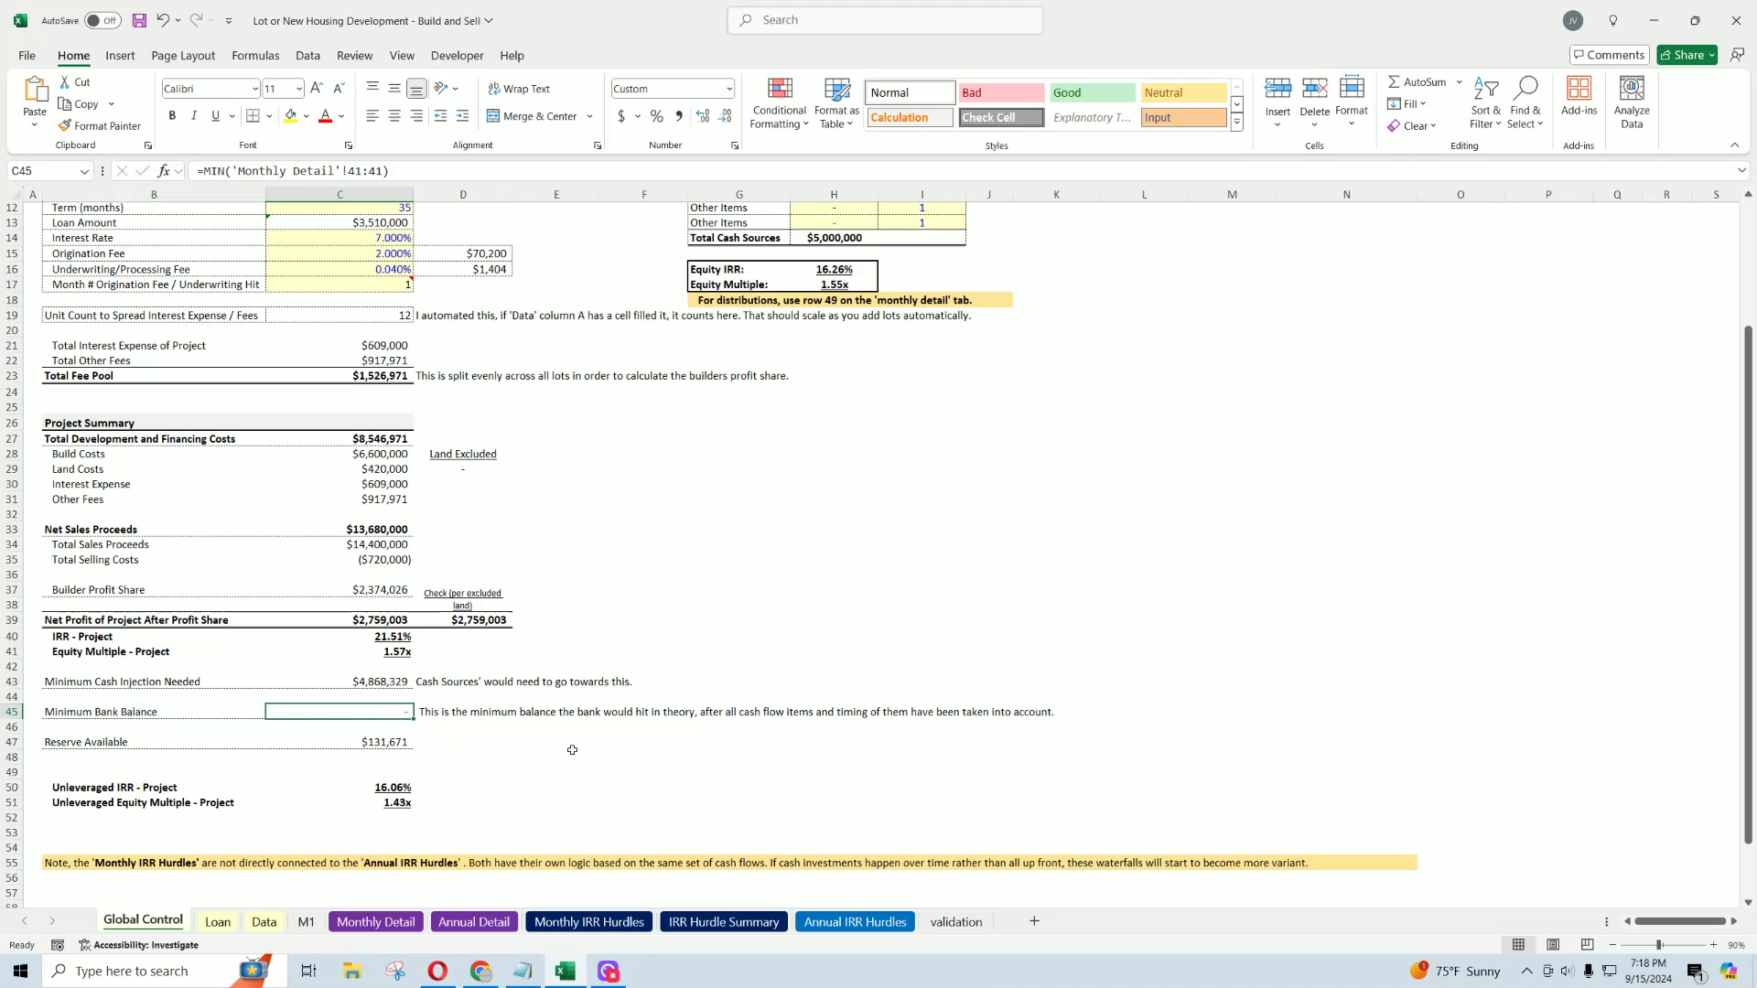
Step: Review the Monthly Detail cash flows out to the loan repayment and final distribution, and return to Global Control's minimum bank balance
click(421, 922)
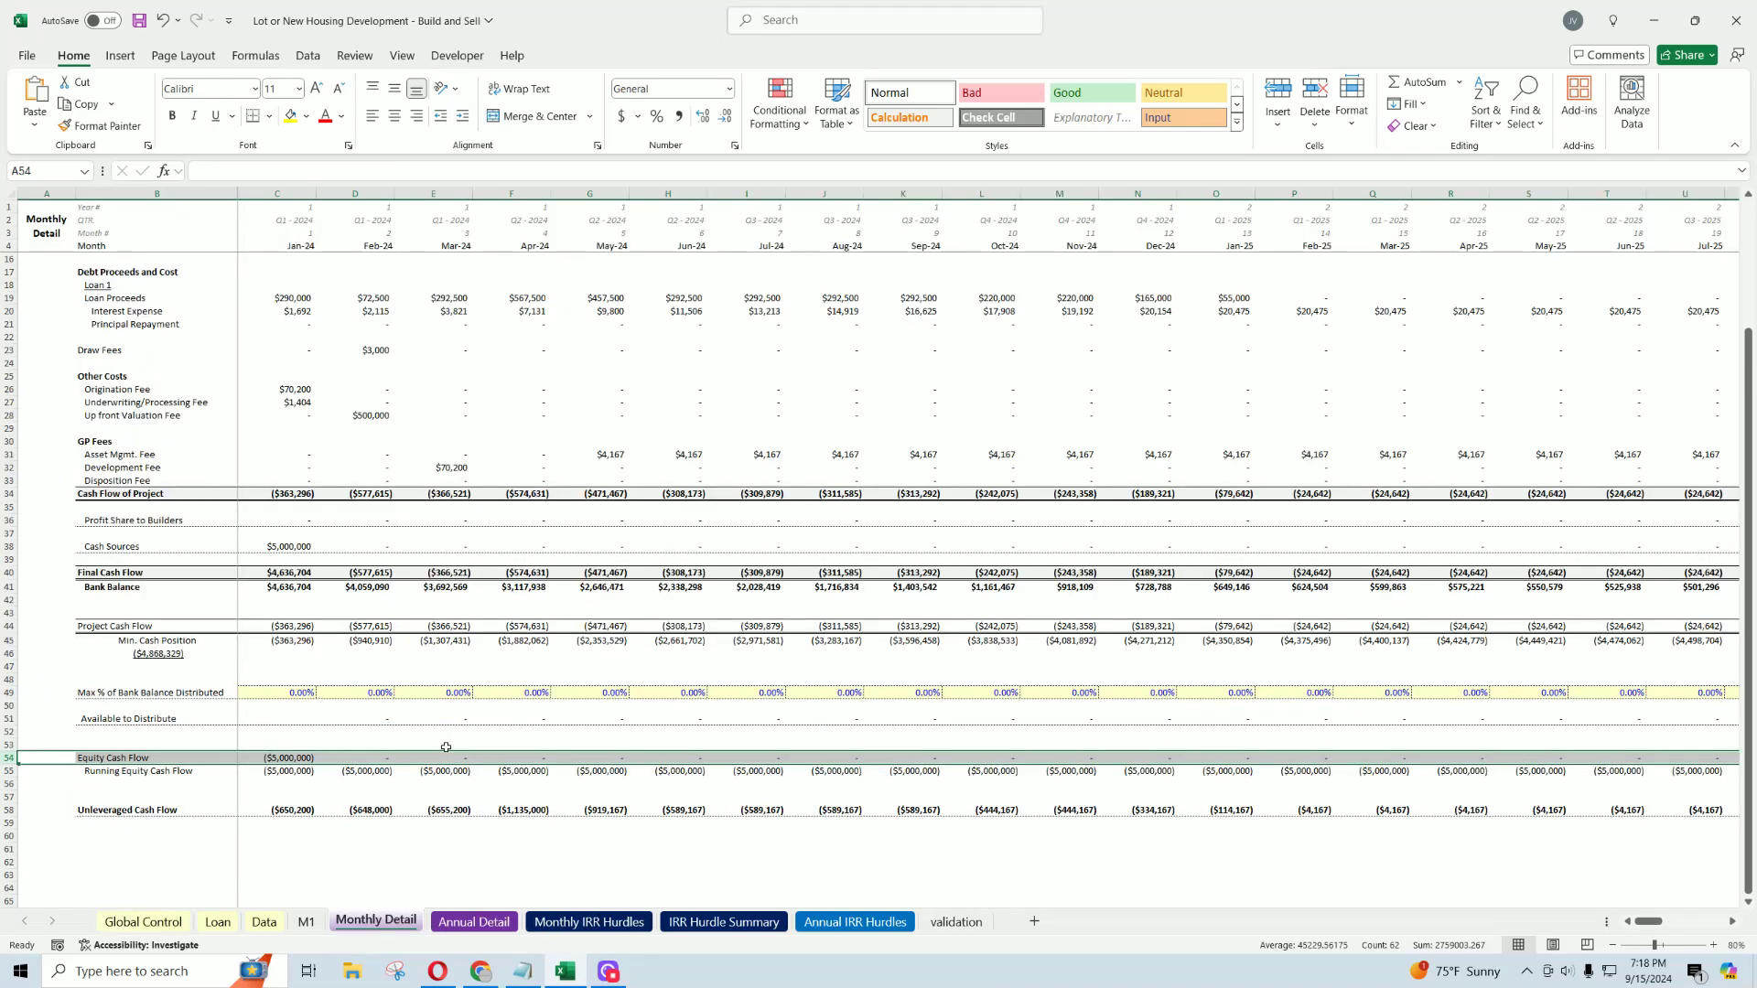
drag(1649, 922, 1679, 925)
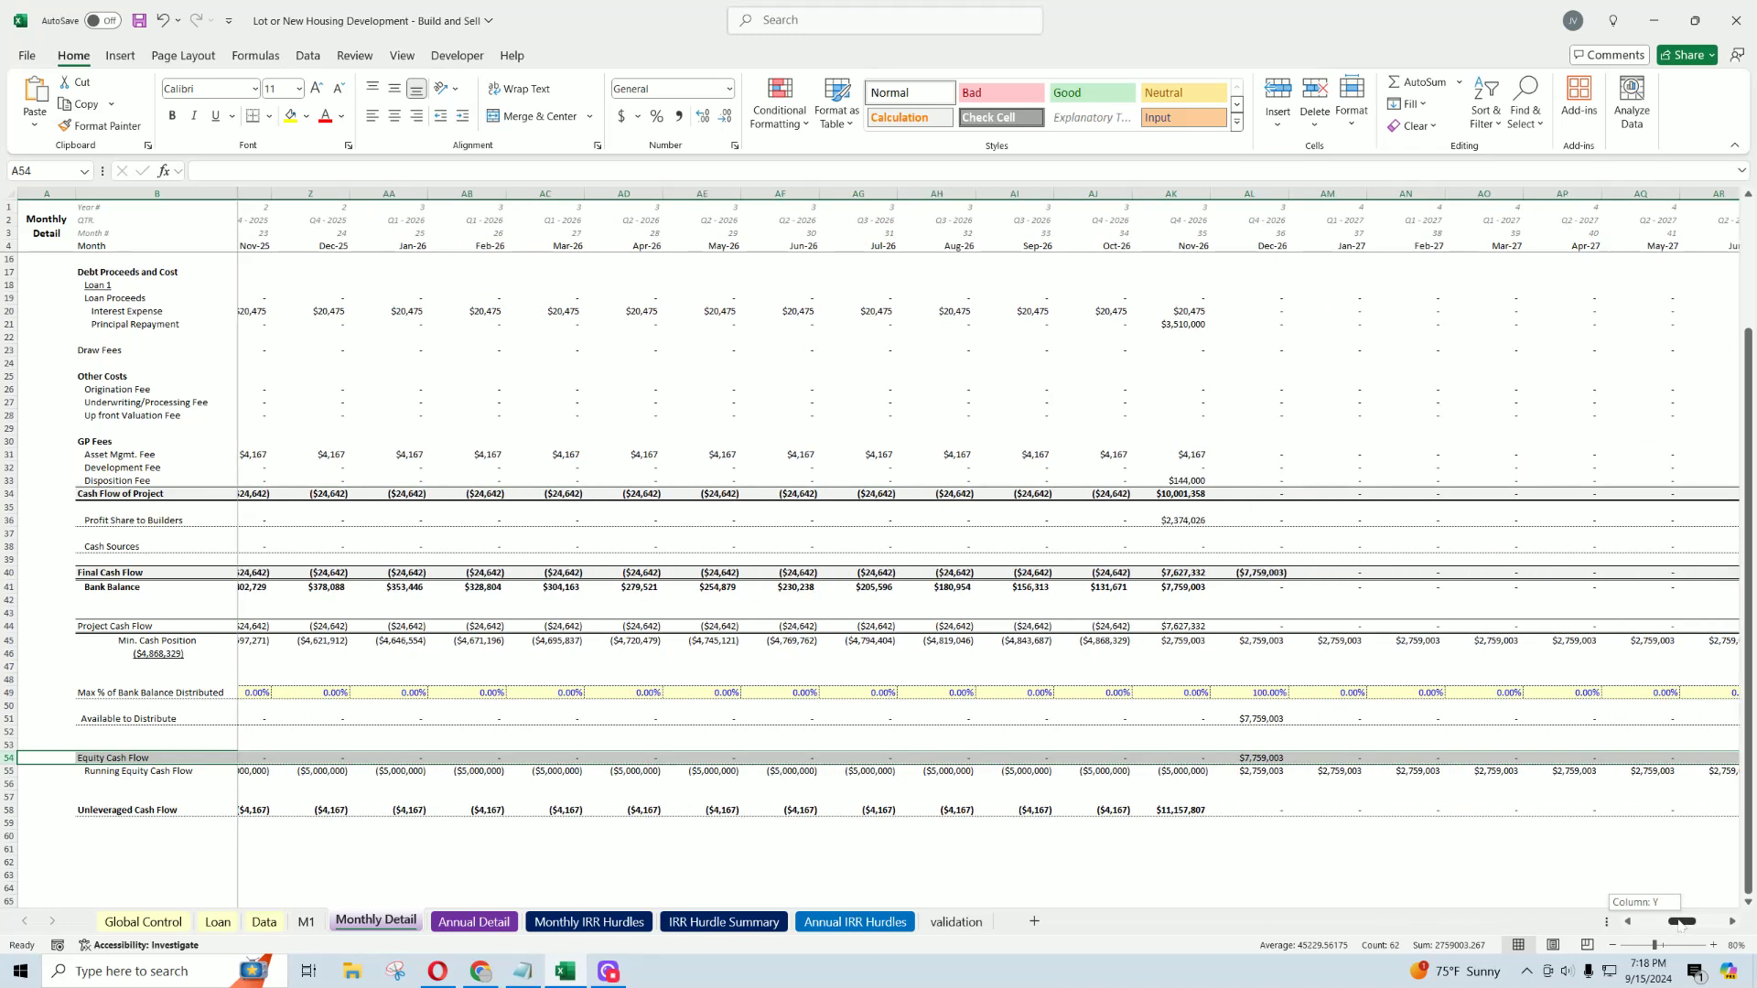
drag(1679, 925, 1647, 923)
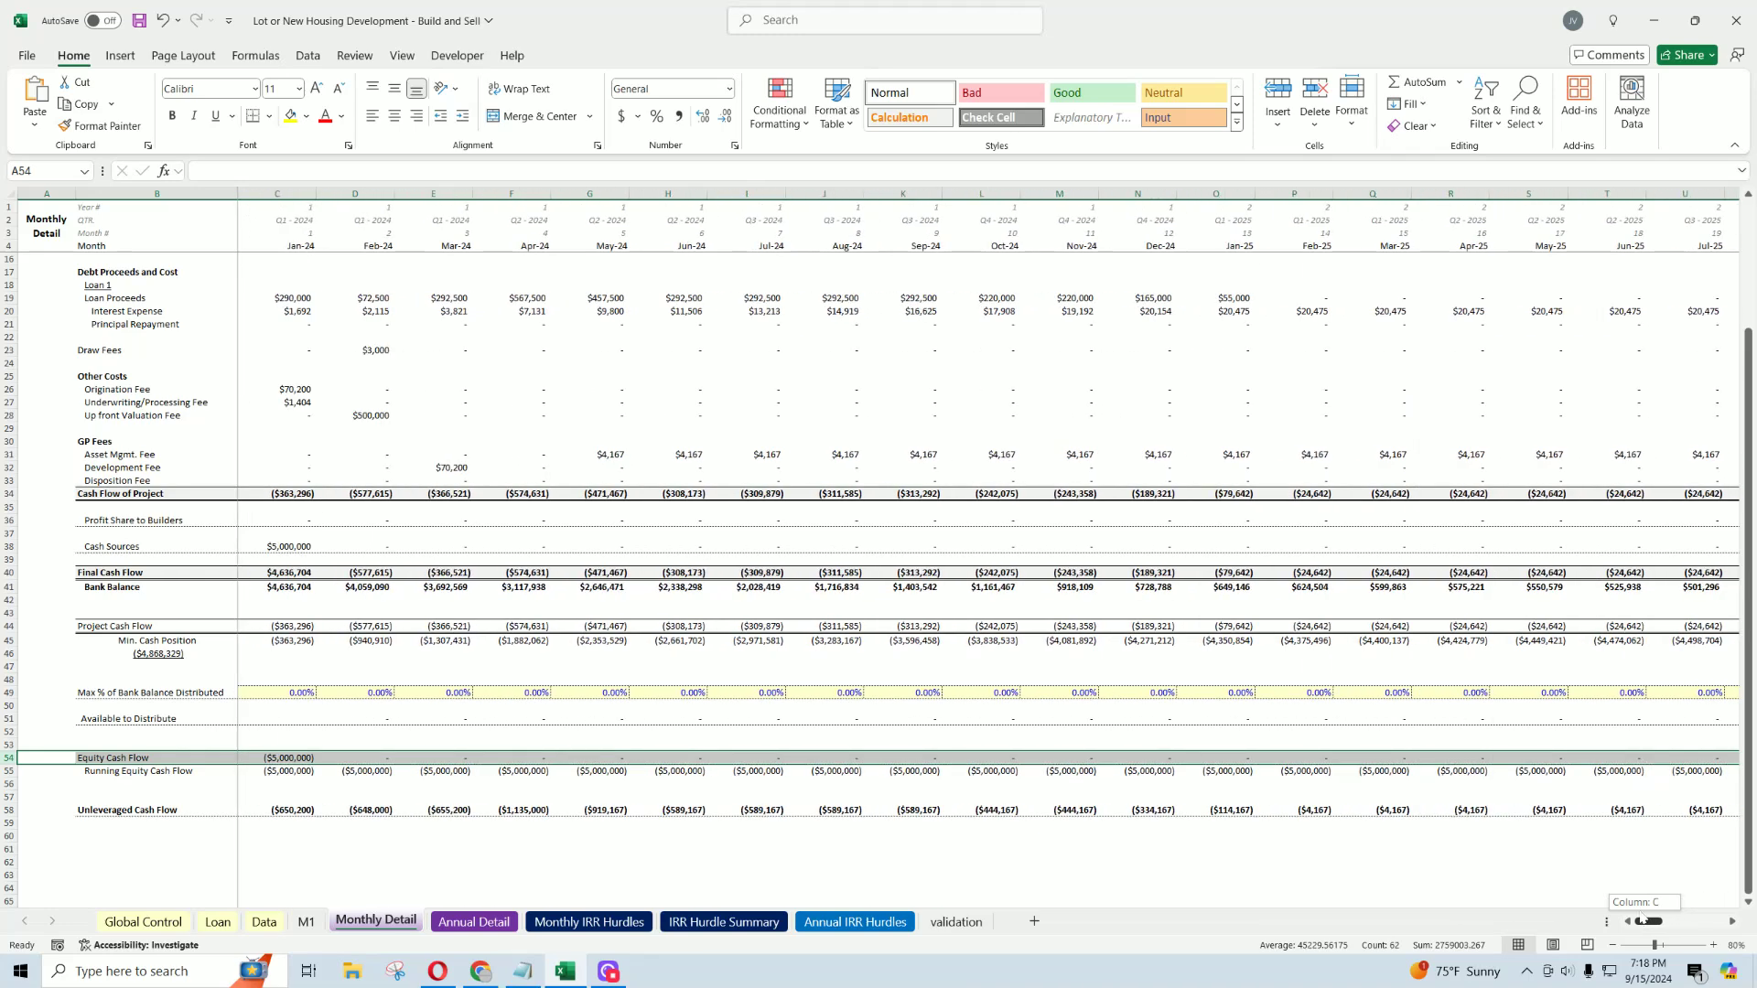
click(179, 922)
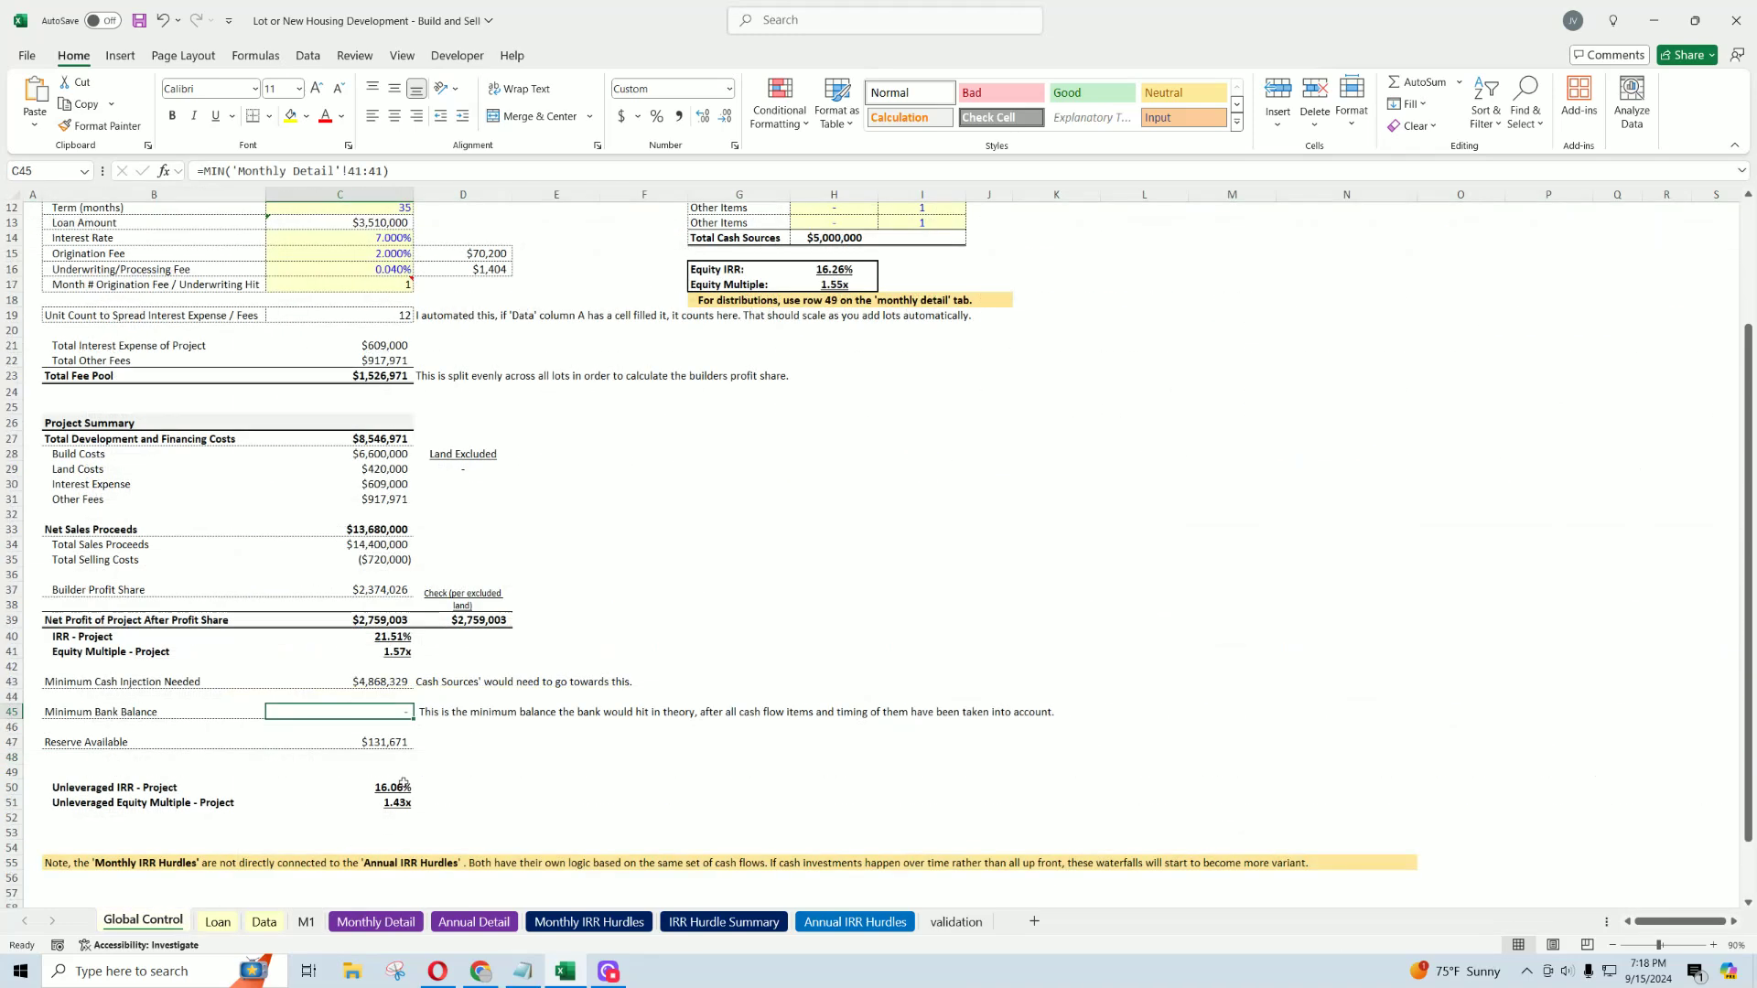
drag(99, 713, 366, 714)
click(393, 714)
Step: Inspect the Bank Balance row on the Monthly Detail sheet, starting from Jan-24
click(375, 922)
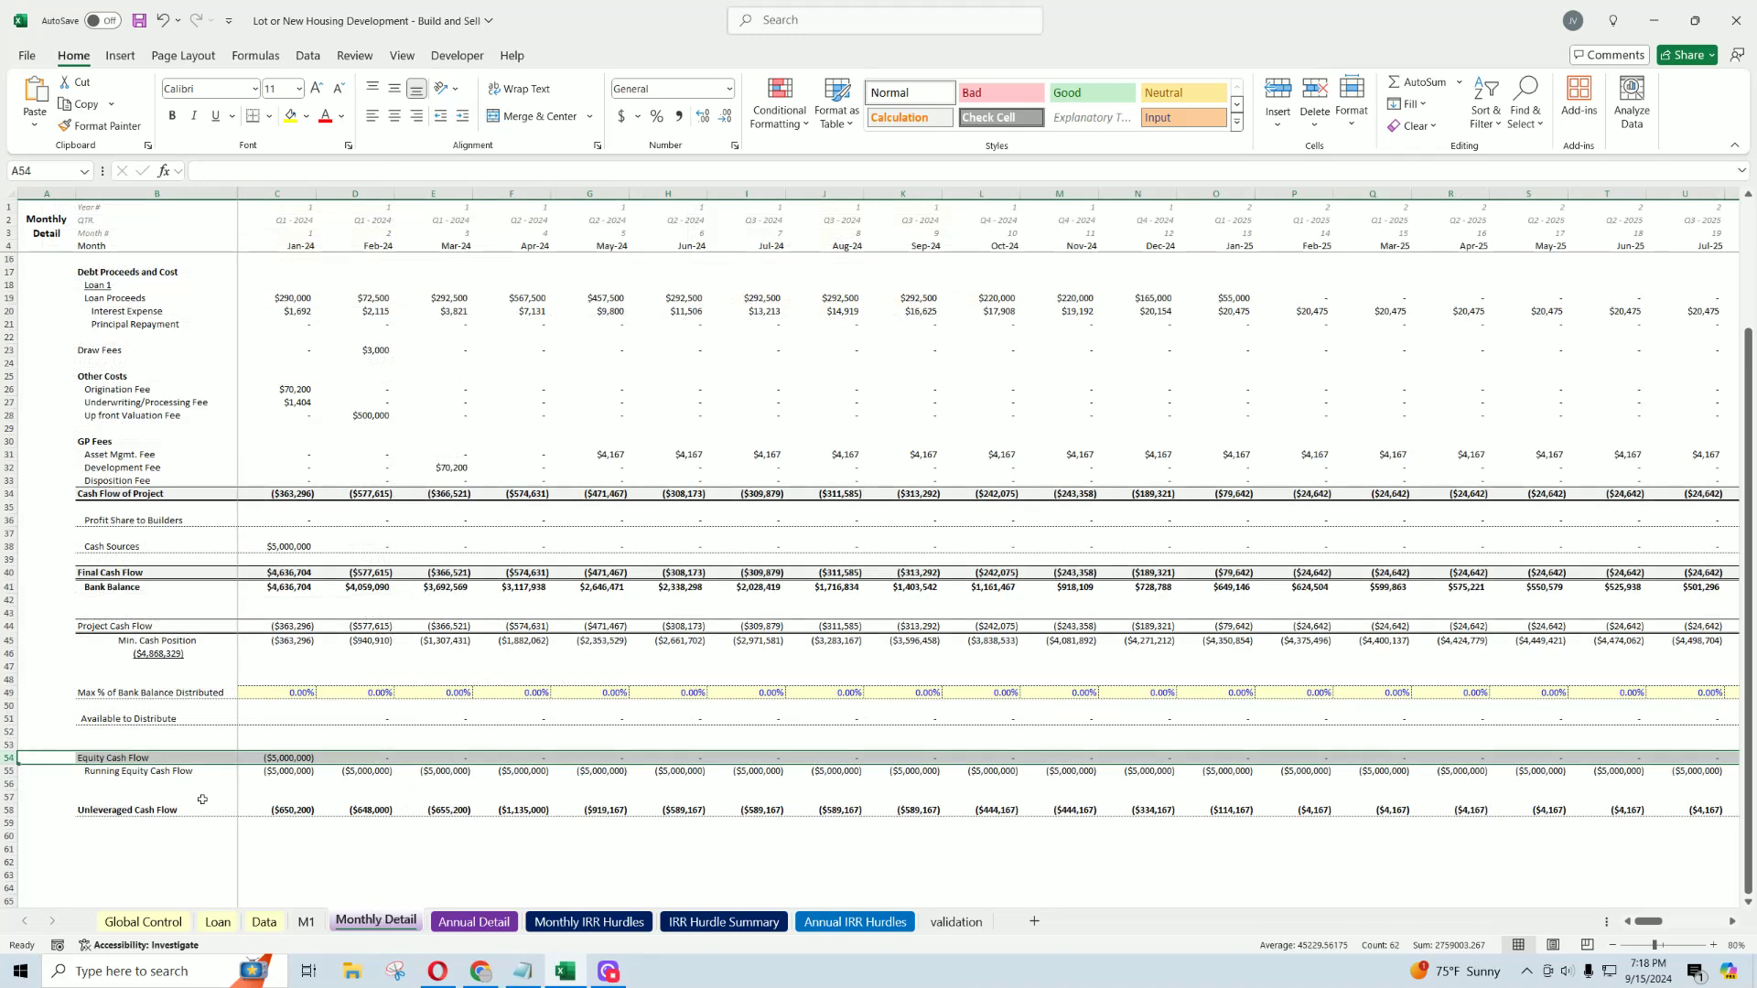
click(276, 589)
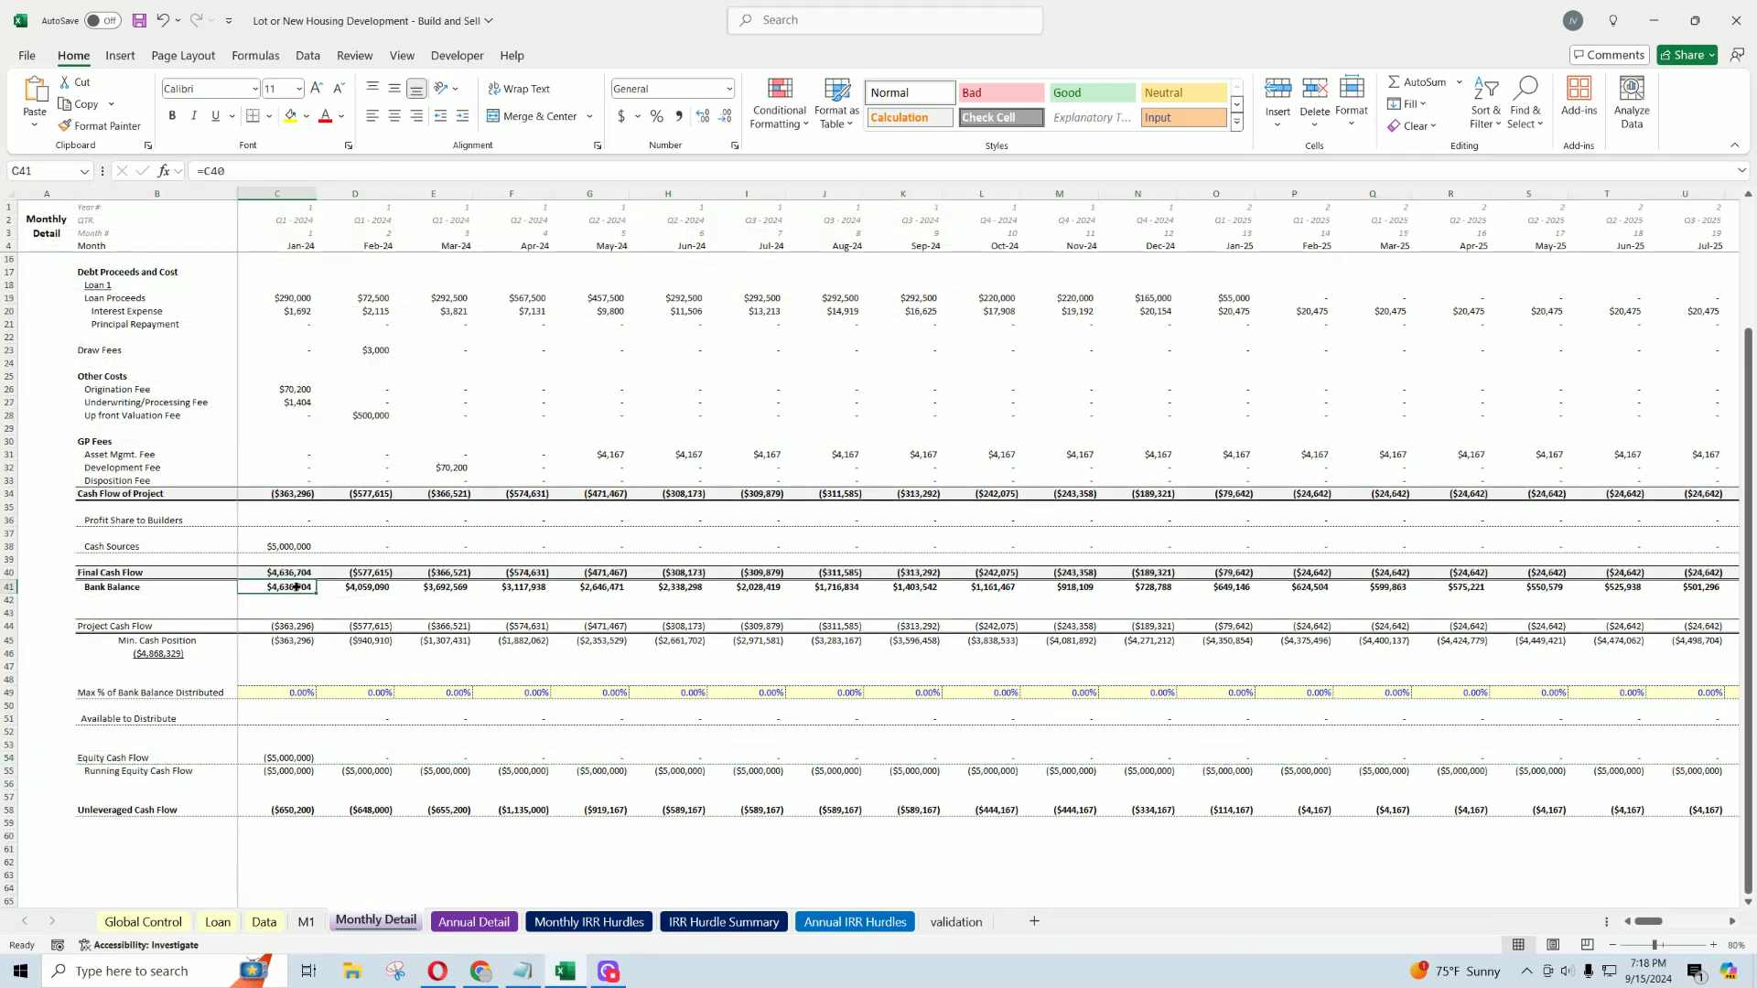
mouse_move(1647, 922)
mouse_down()
mouse_move(1687, 924)
mouse_move(1647, 924)
mouse_up()
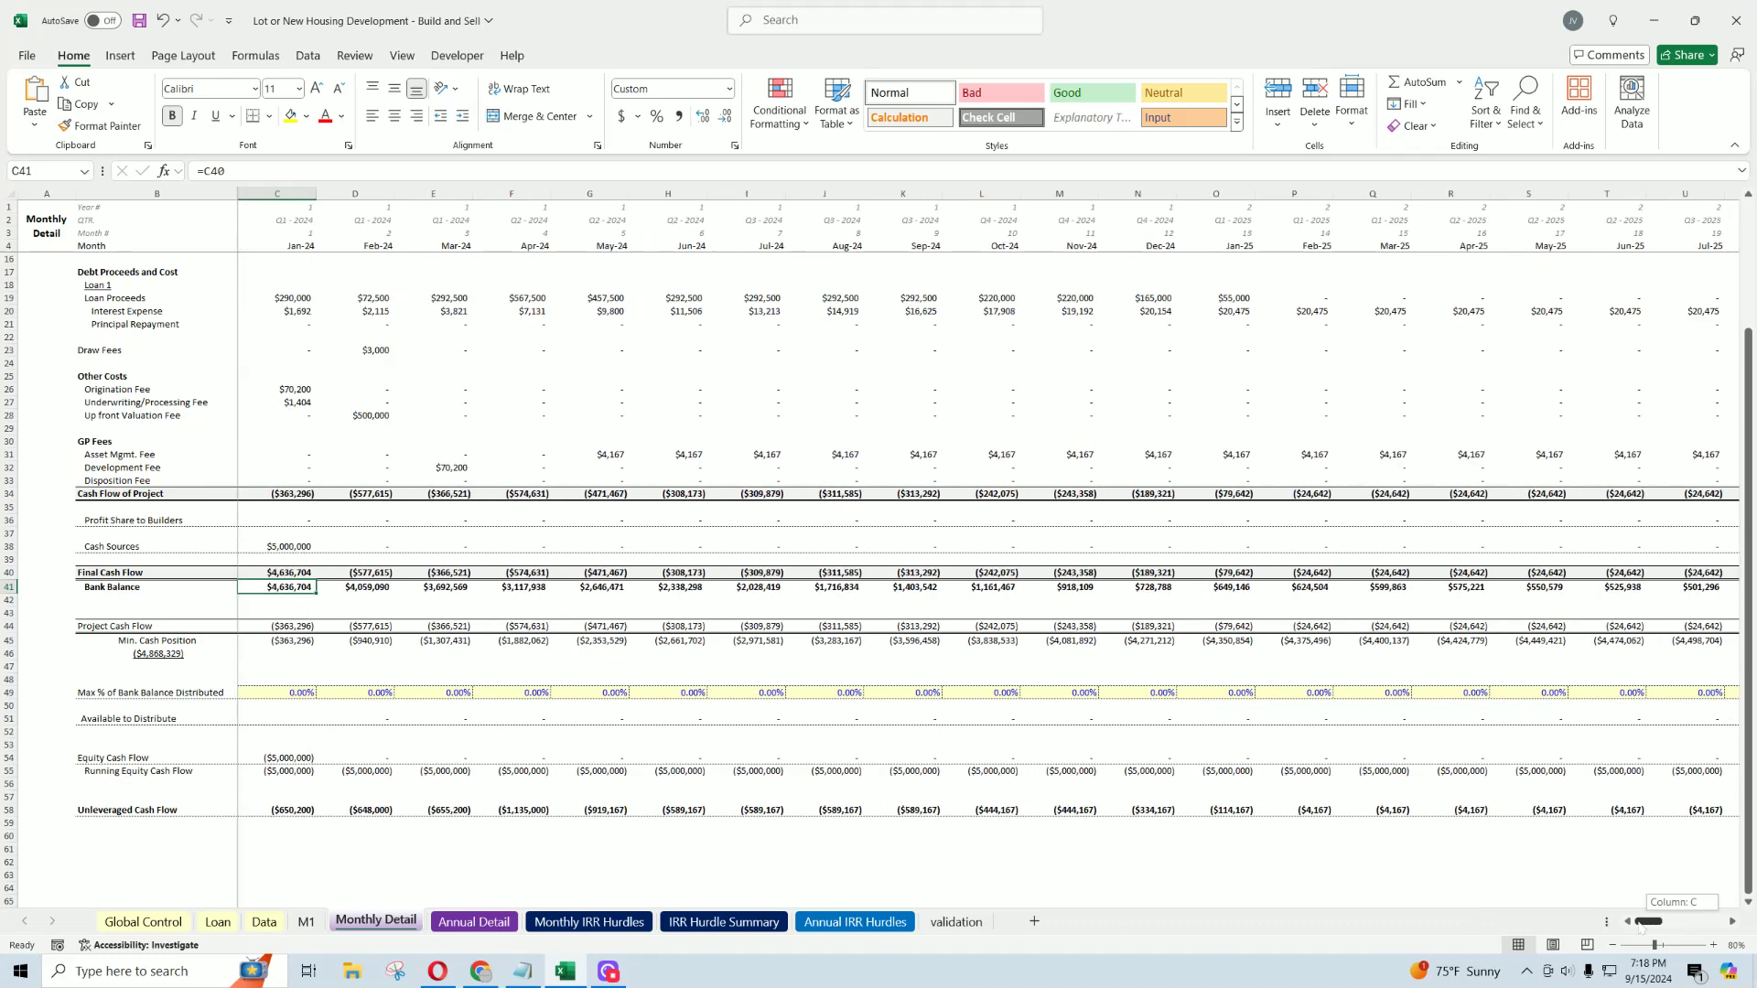
Step: On Global Control, examine the reserve available and the project's unleveraged IRR and equity multiple
click(162, 926)
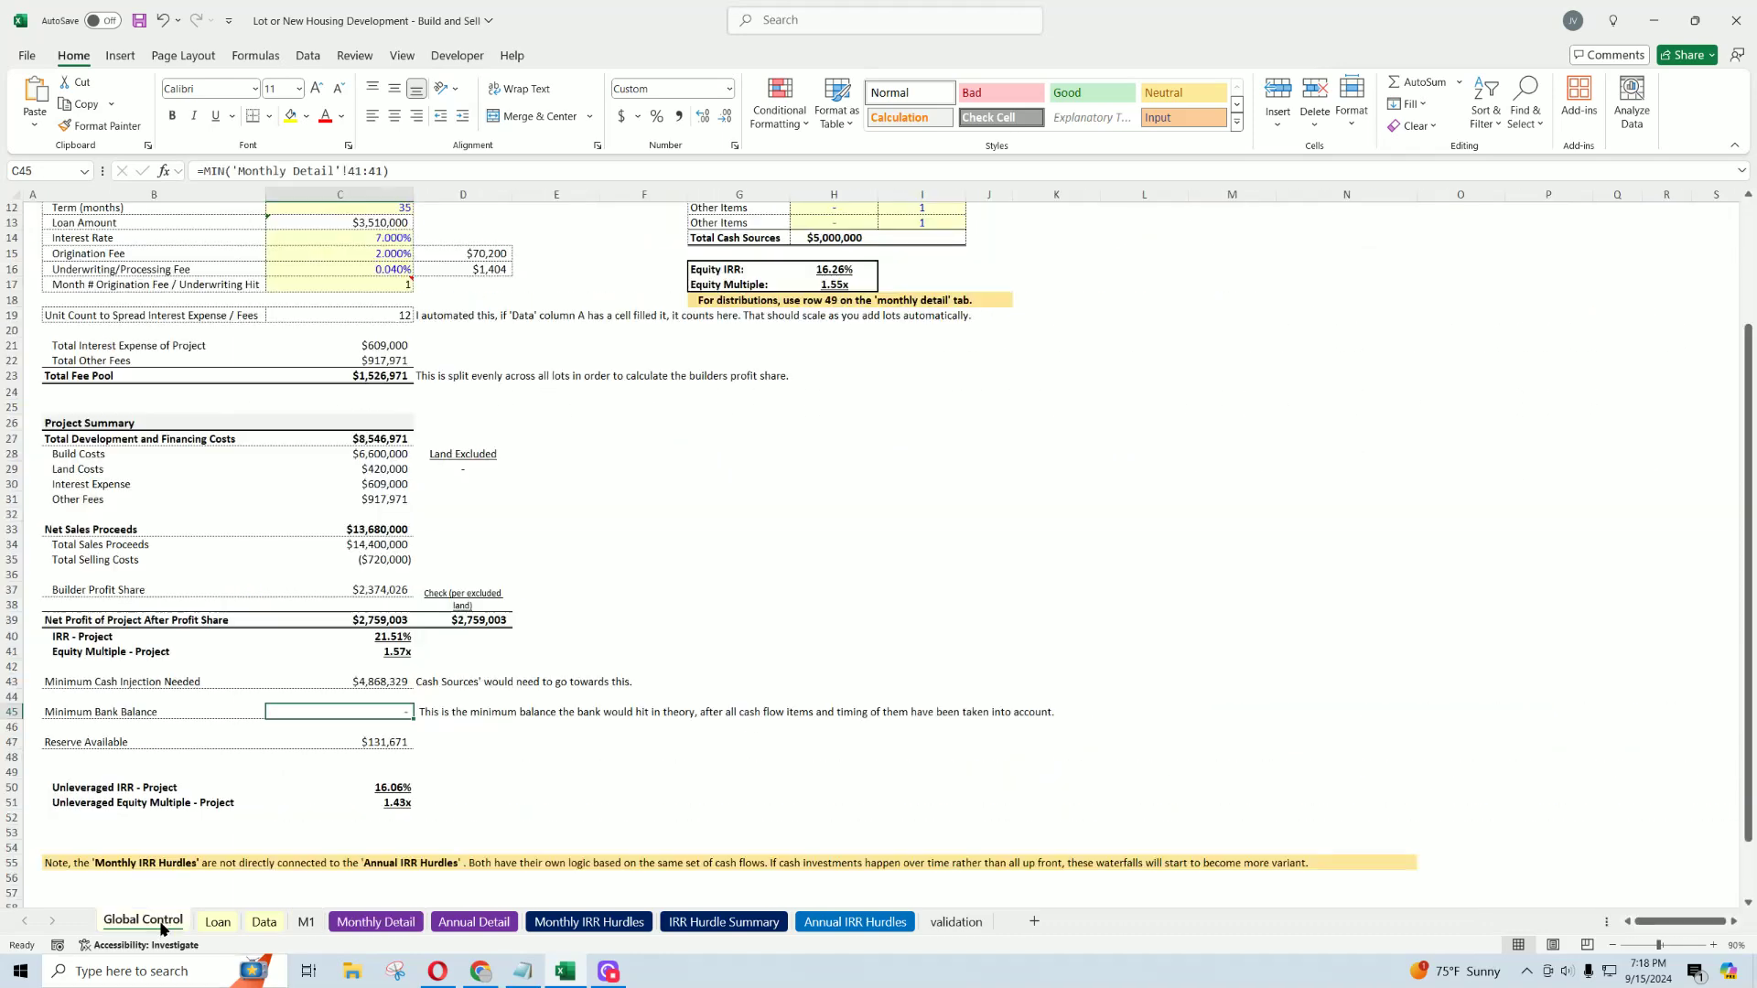
click(389, 746)
drag(77, 792, 370, 799)
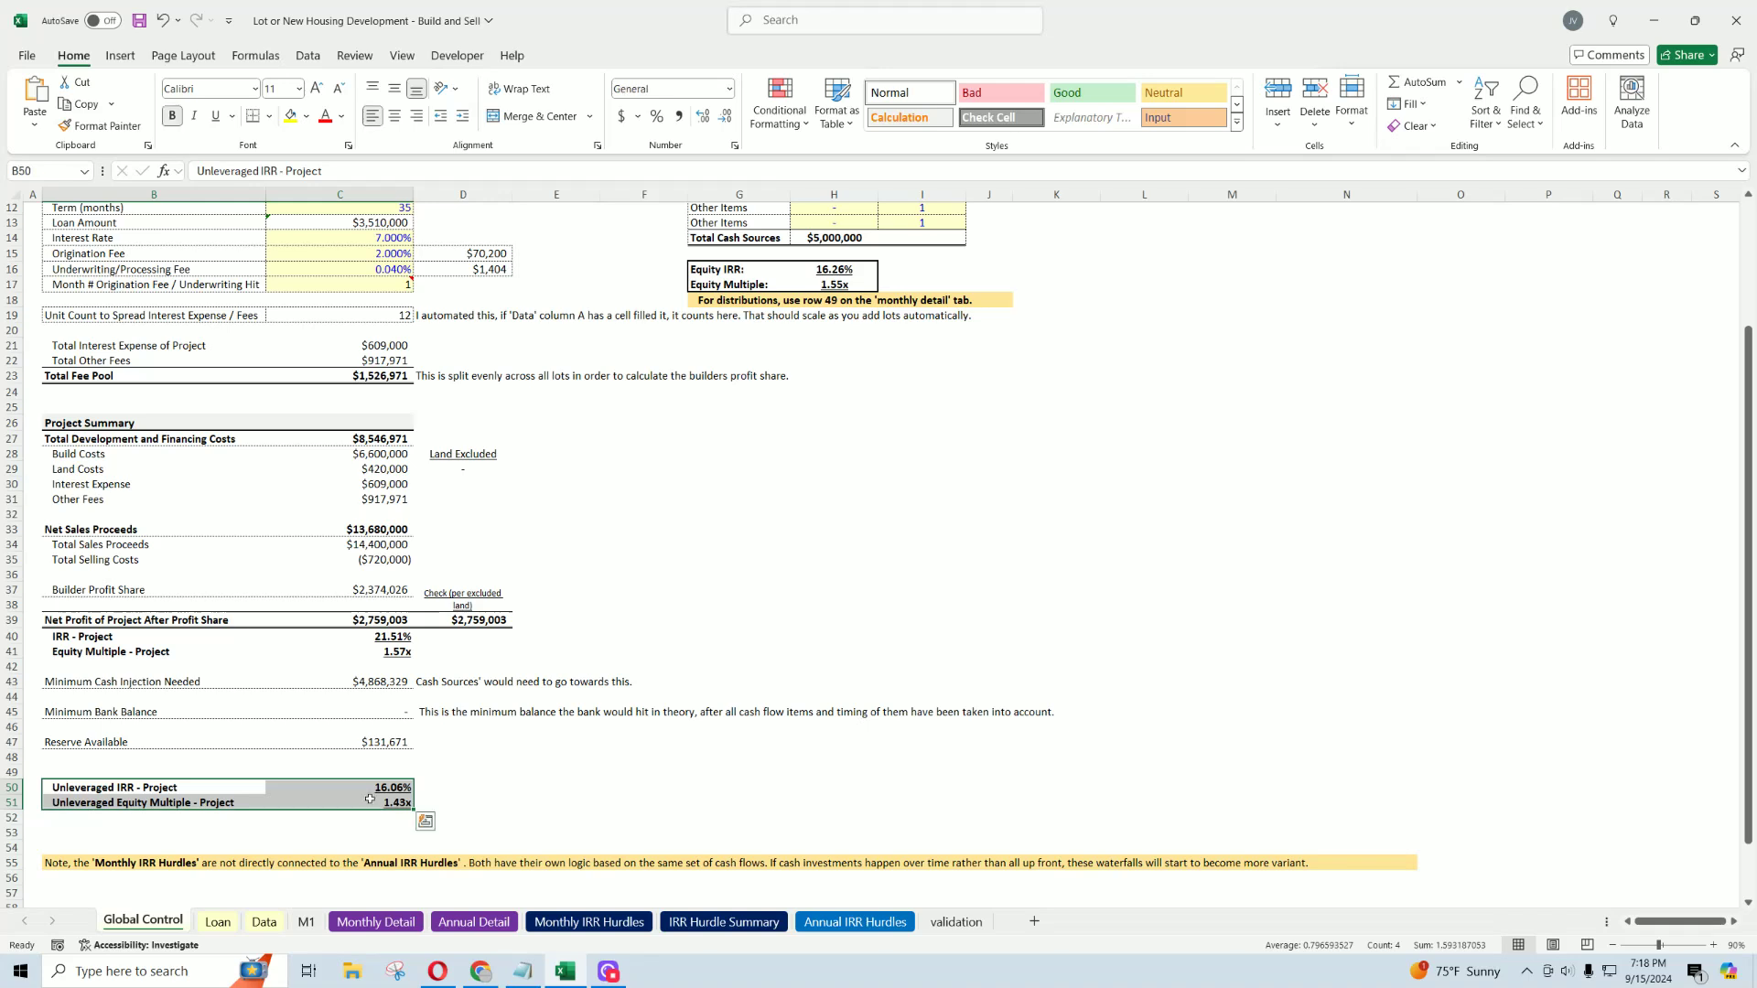
click(392, 787)
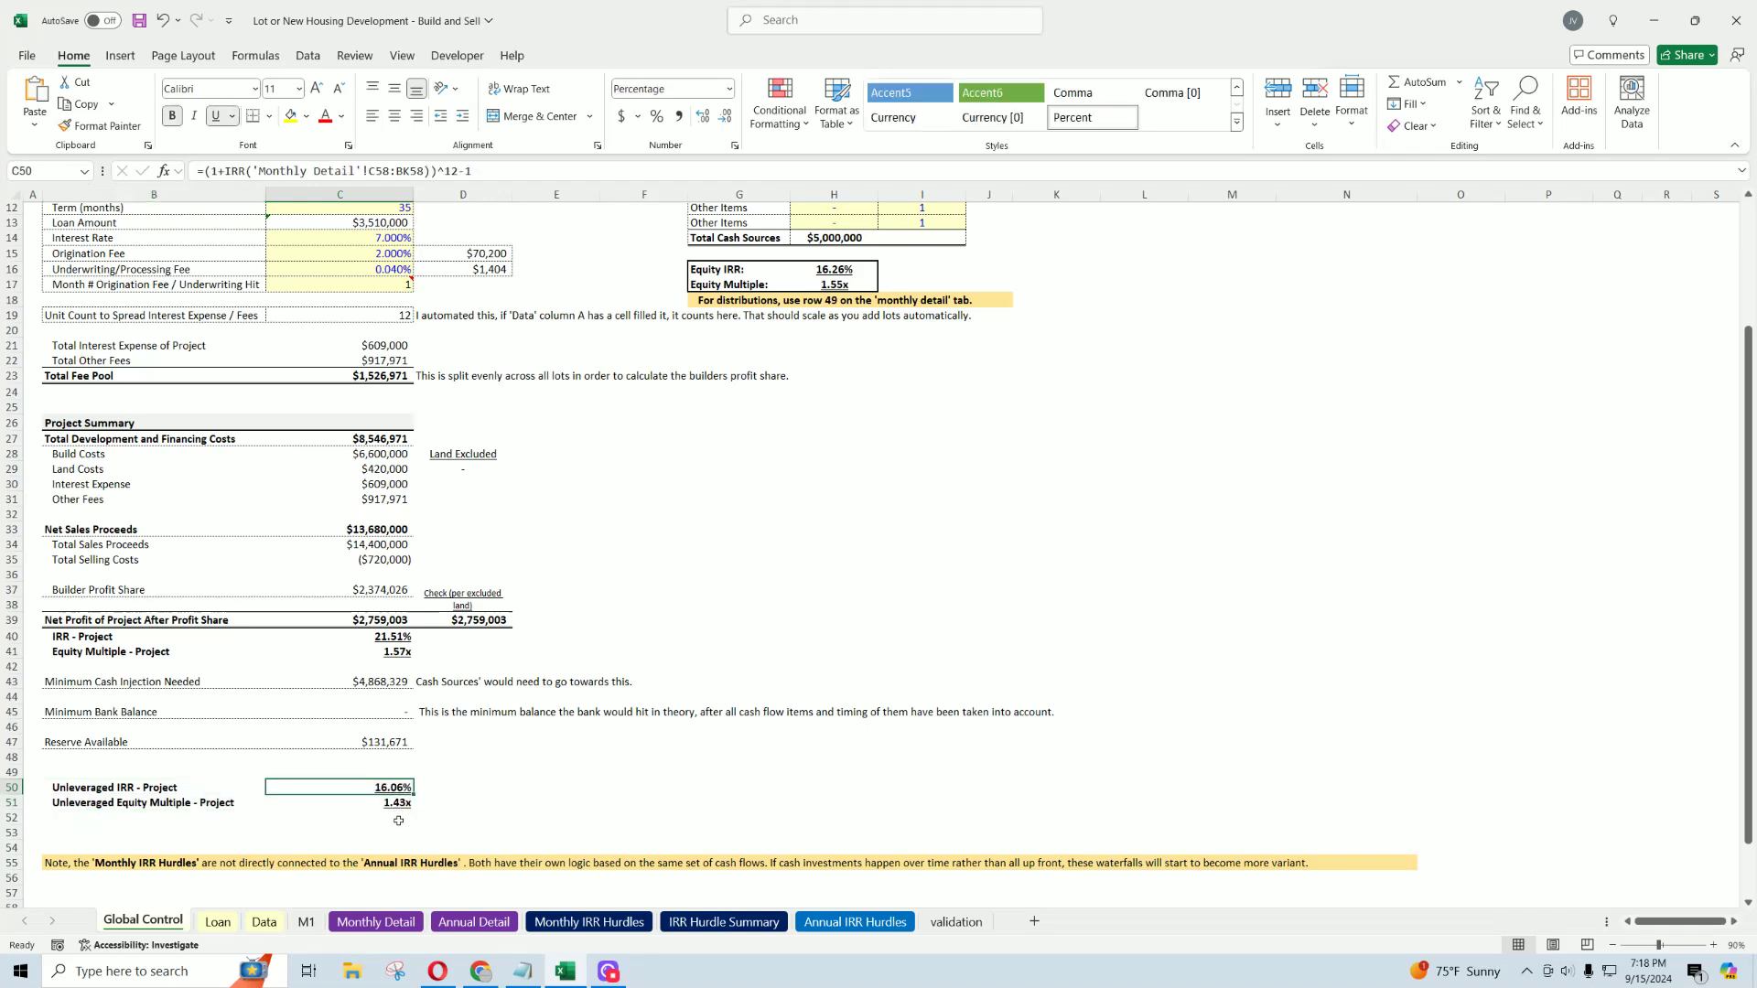
click(395, 805)
click(848, 784)
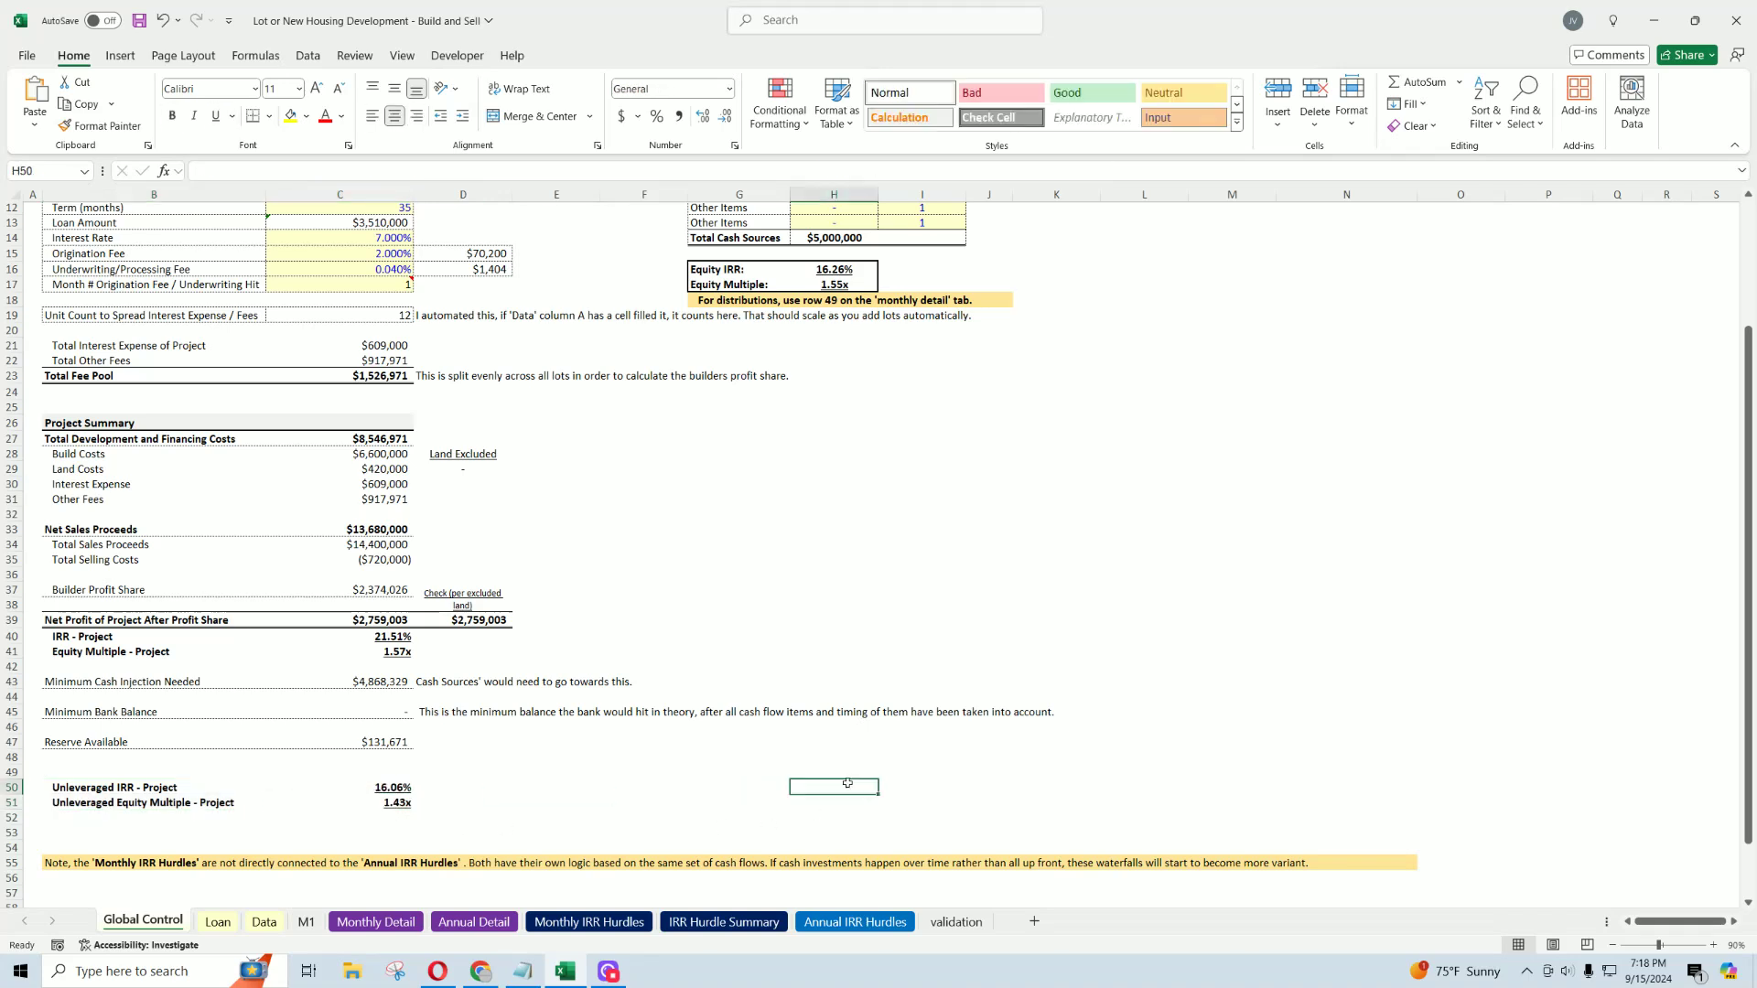
Step: Examine the Unleveraged Cash Flow row on the Monthly Detail sheet and return to Global Control
click(364, 927)
drag(145, 817, 599, 810)
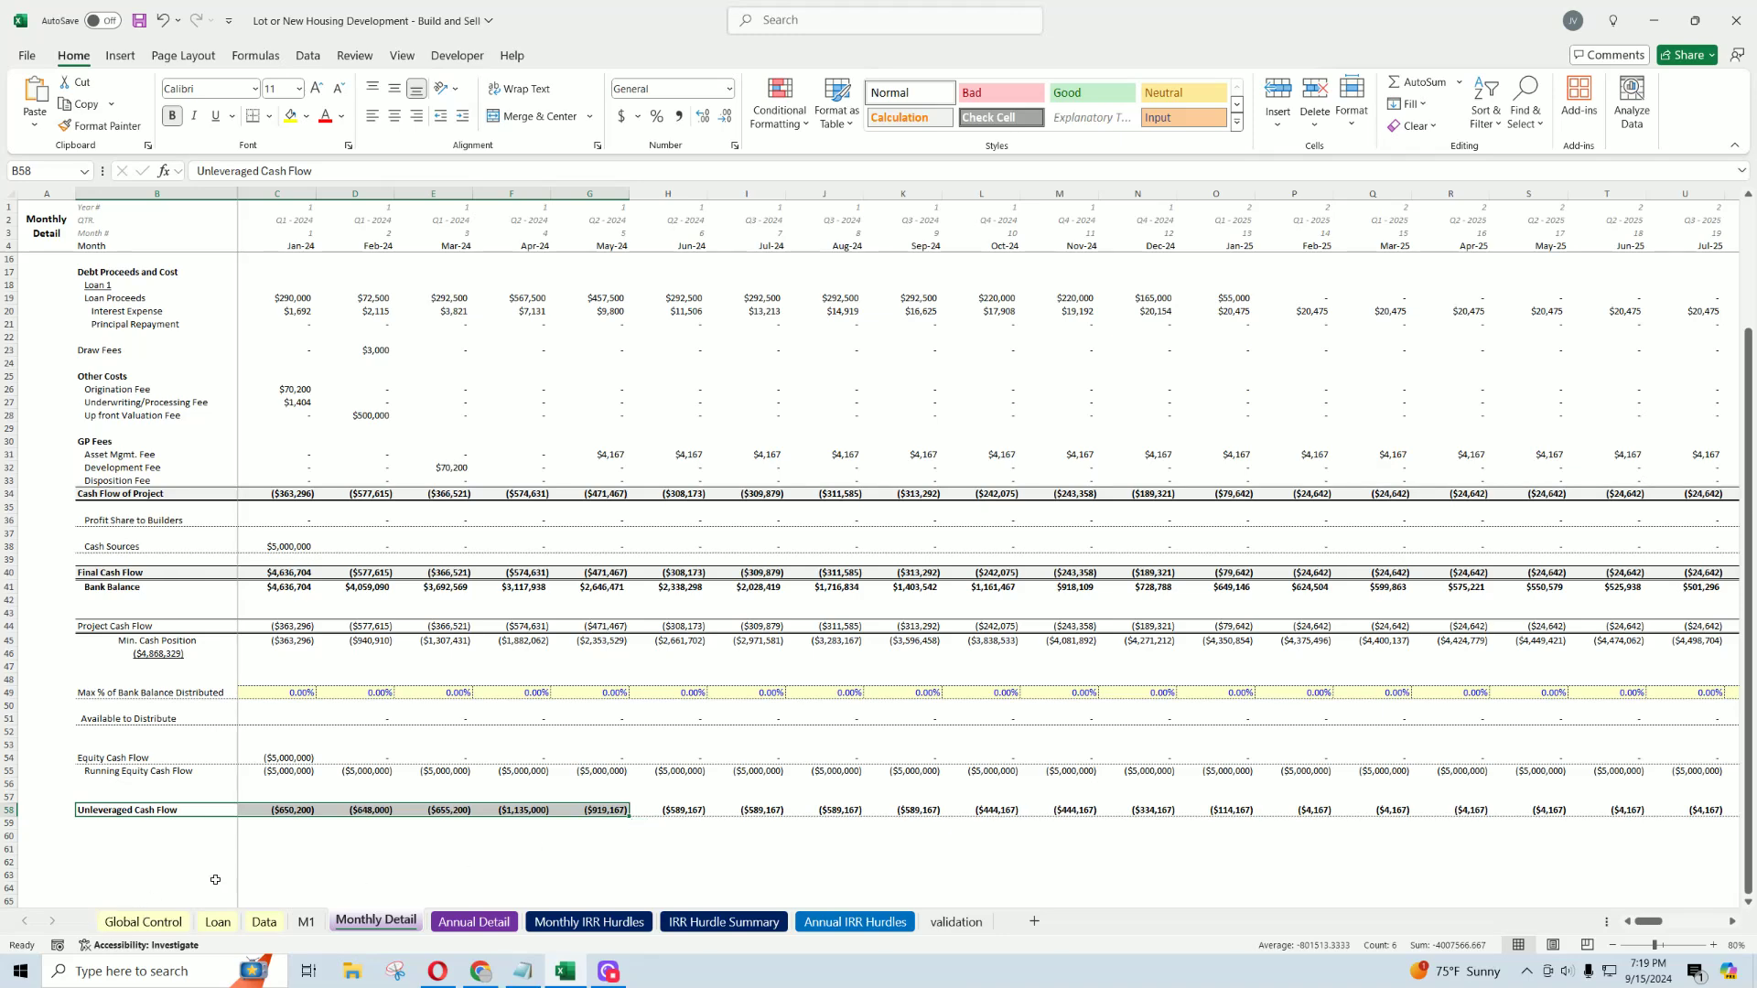
click(143, 922)
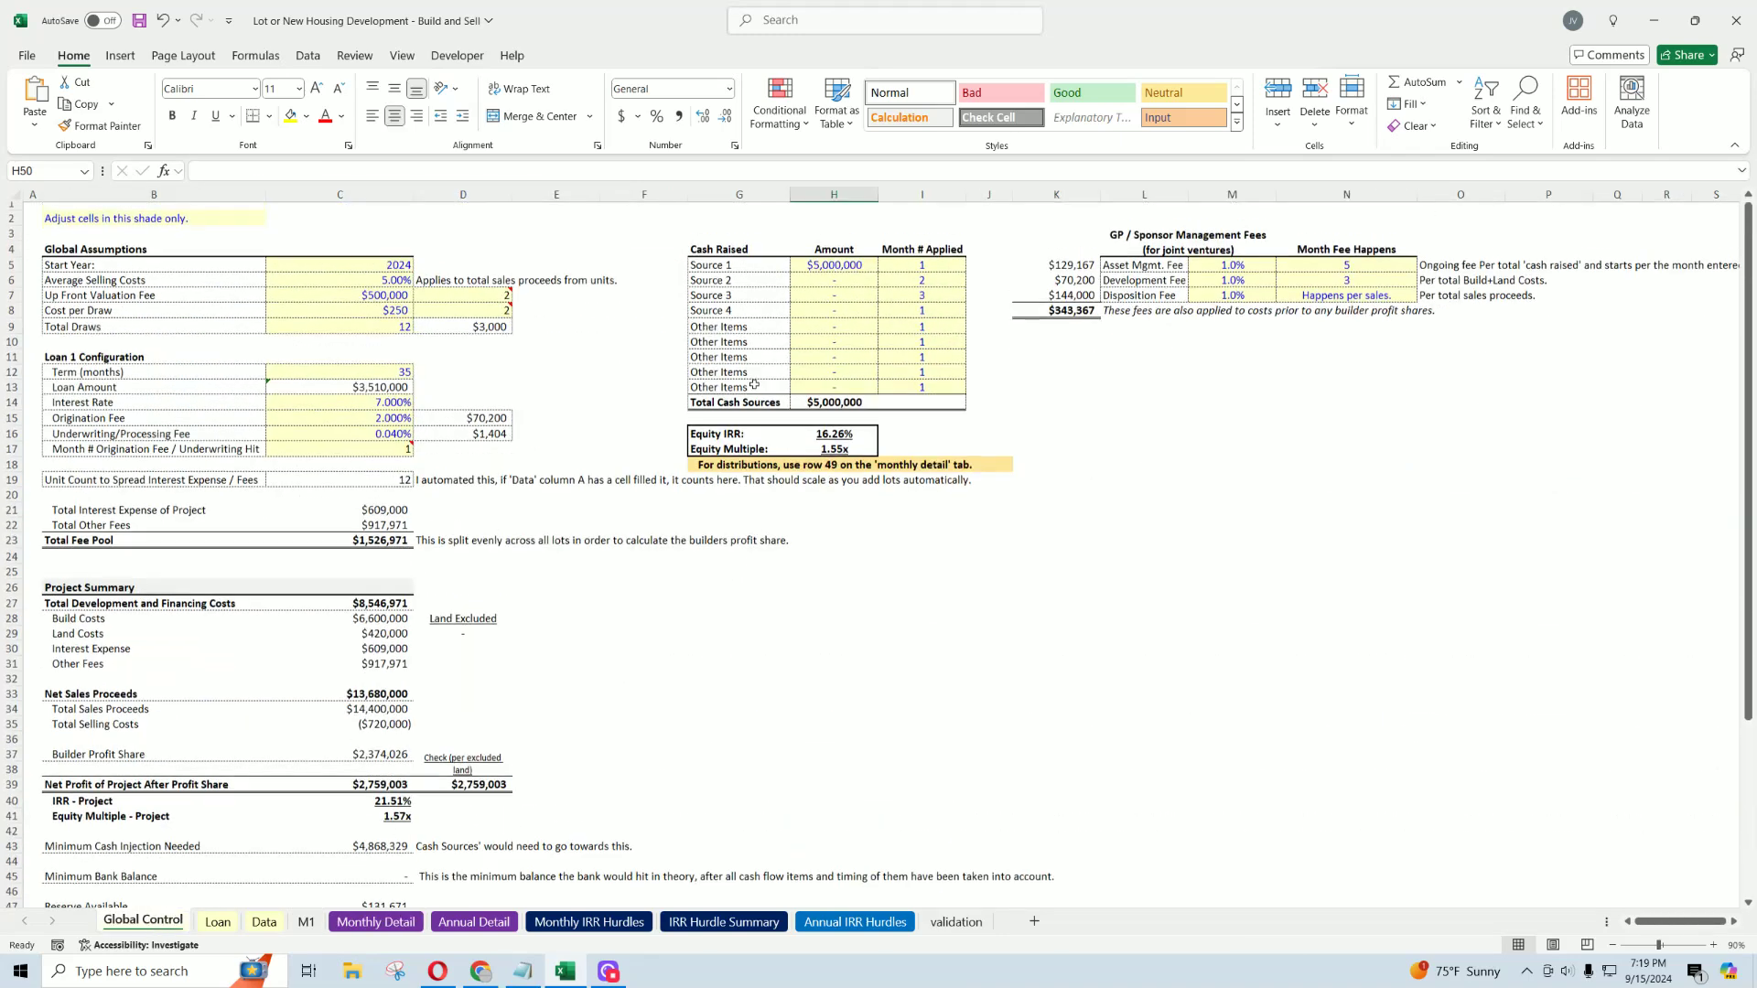
Step: Check the Equity IRR on Global Control and go up to the Source 1 amount under Cash Raised
scroll(756, 518, up, 4)
click(770, 438)
key(Right)
key(Up)
key(Up)
key(Up)
key(Up)
key(Up)
key(Up)
key(Up)
key(Up)
key(Up)
key(Up)
key(Up)
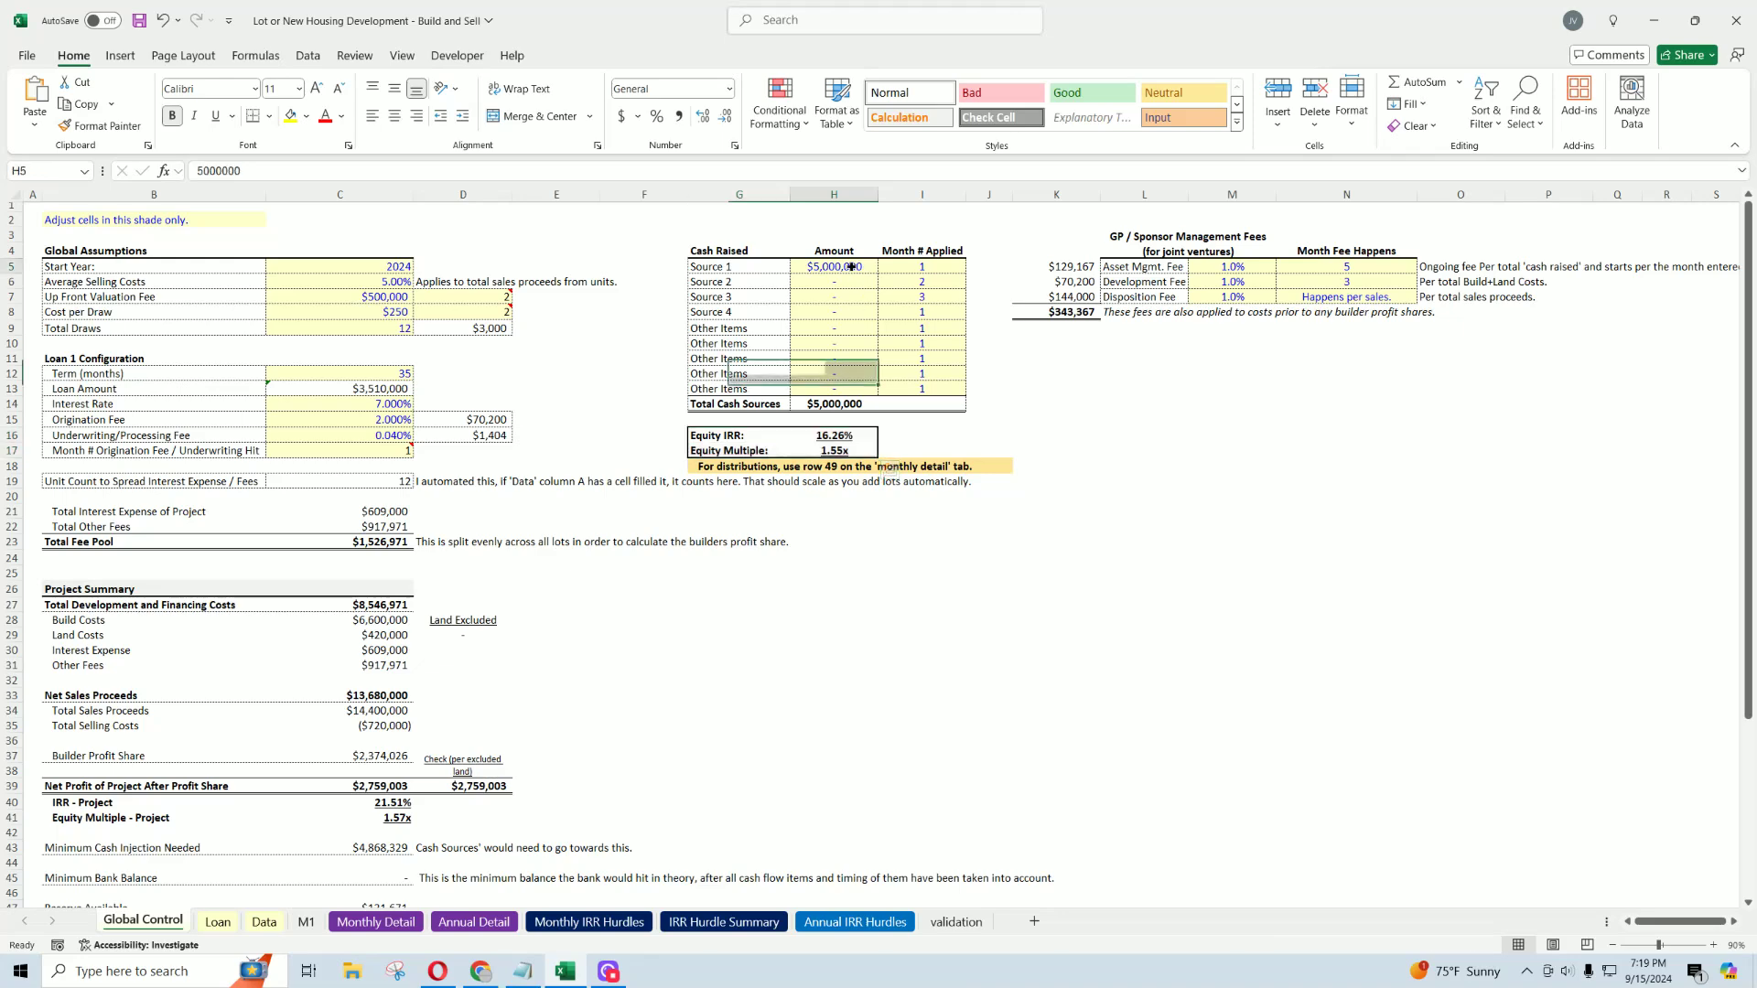
Step: Examine the minimum cash injection needed and the formula behind the unleveraged project IRR
scroll(424, 743, down, 4)
drag(380, 682, 156, 681)
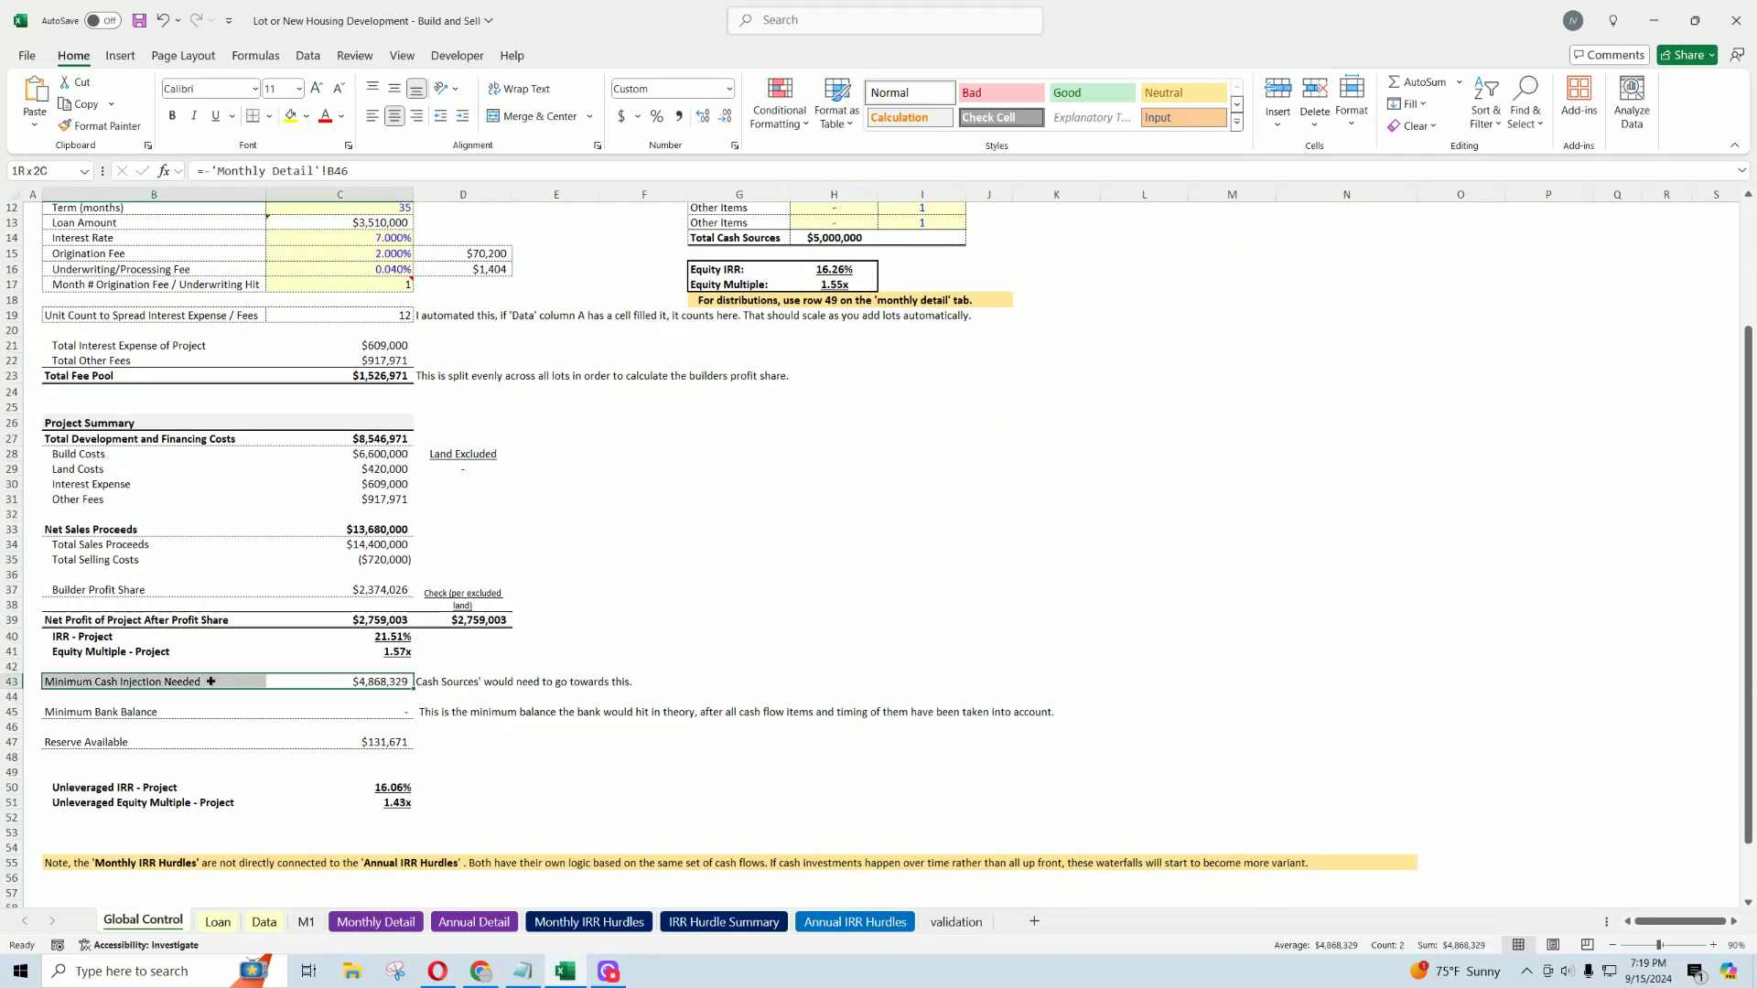
click(394, 791)
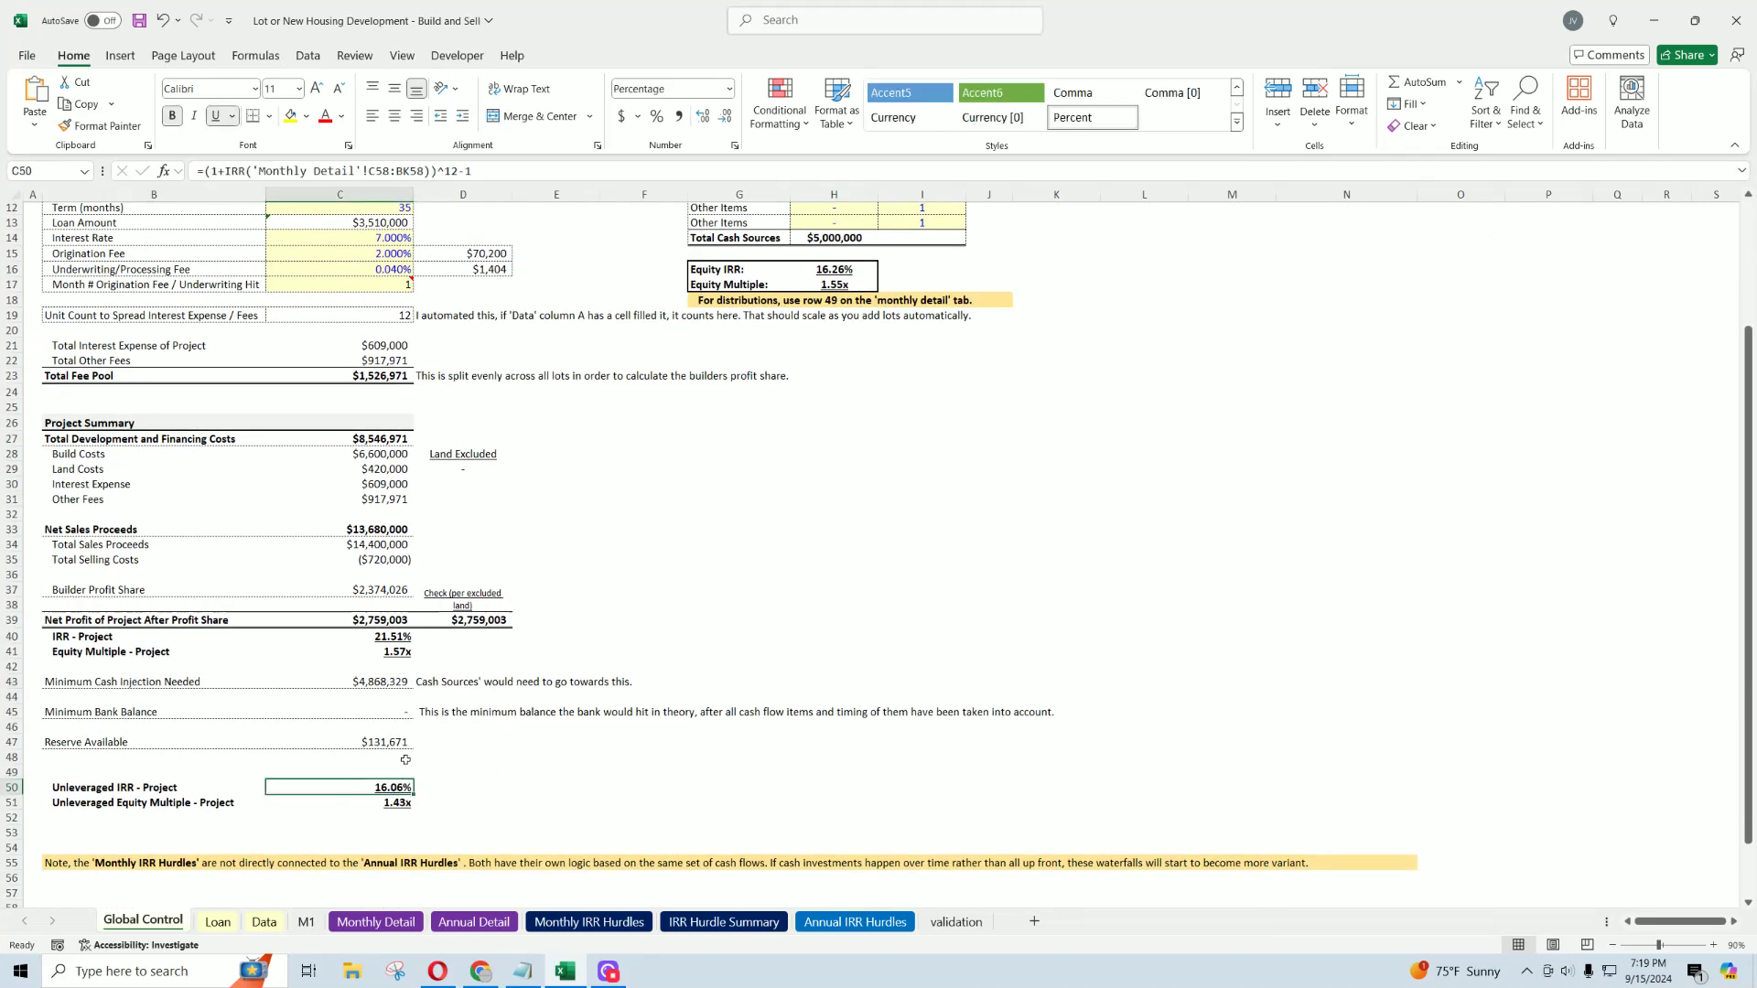
Step: Inspect the Final Cash Flow row on Monthly Detail month by month from Feb-24 through Jun-24
click(377, 920)
click(379, 573)
click(432, 573)
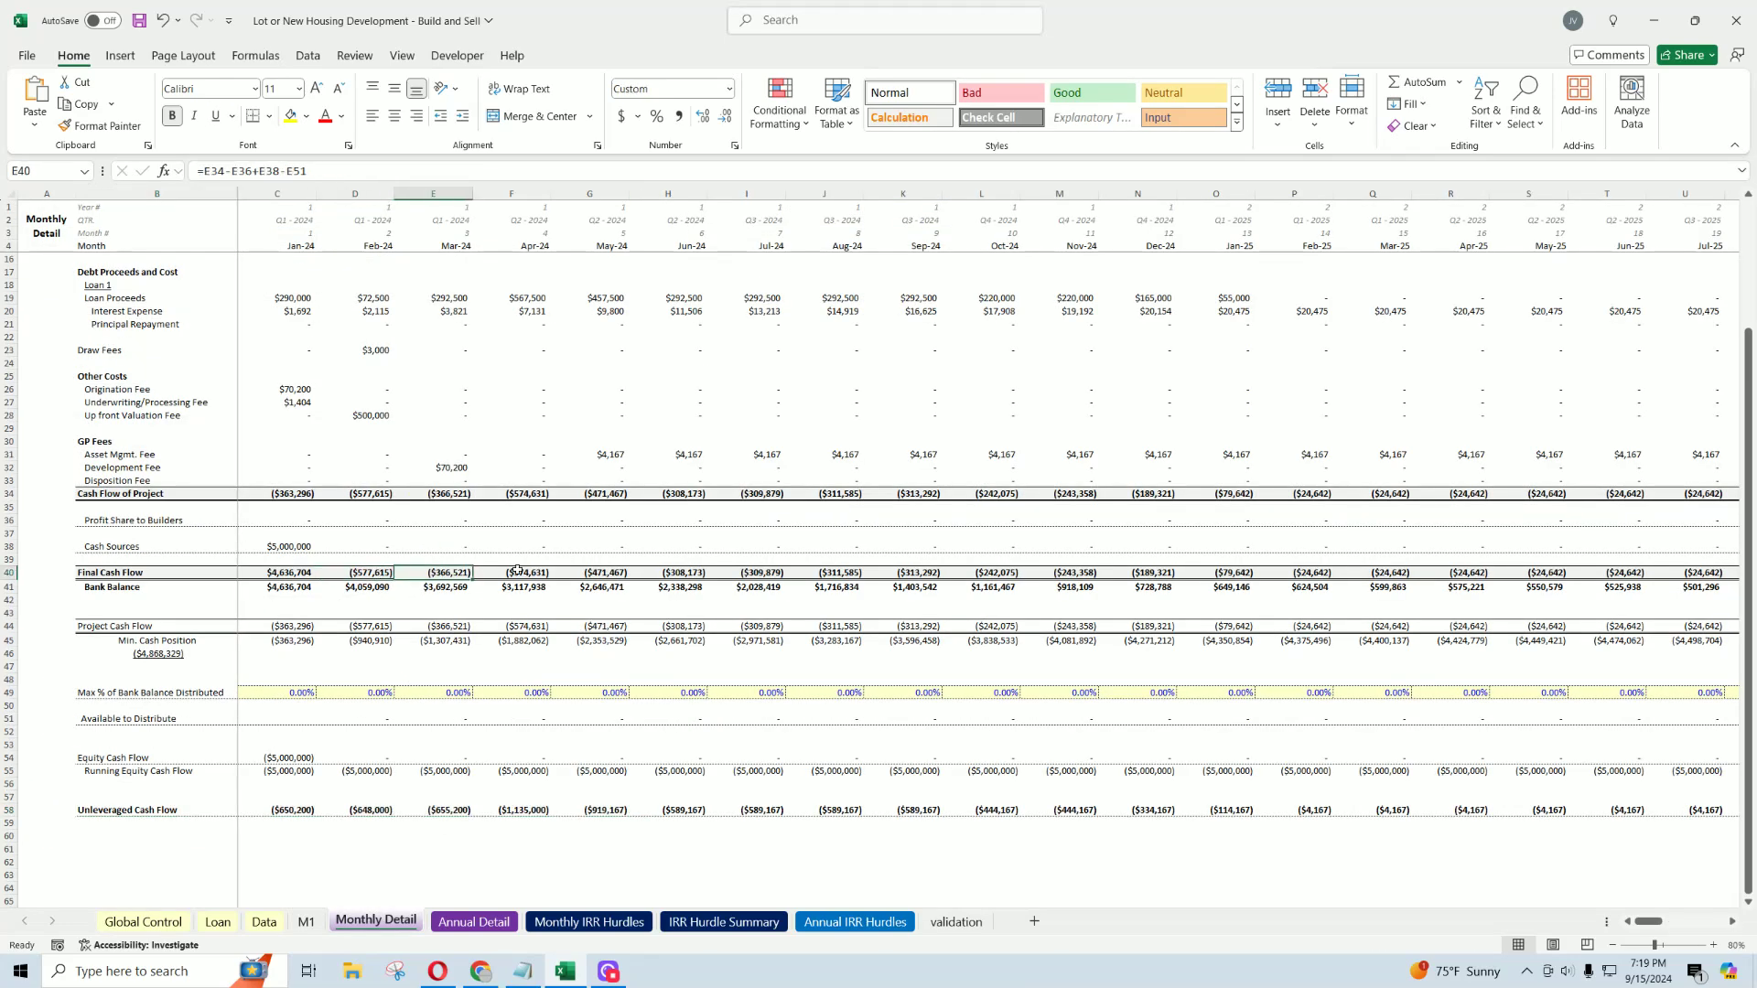
click(380, 573)
click(432, 572)
click(510, 572)
click(589, 573)
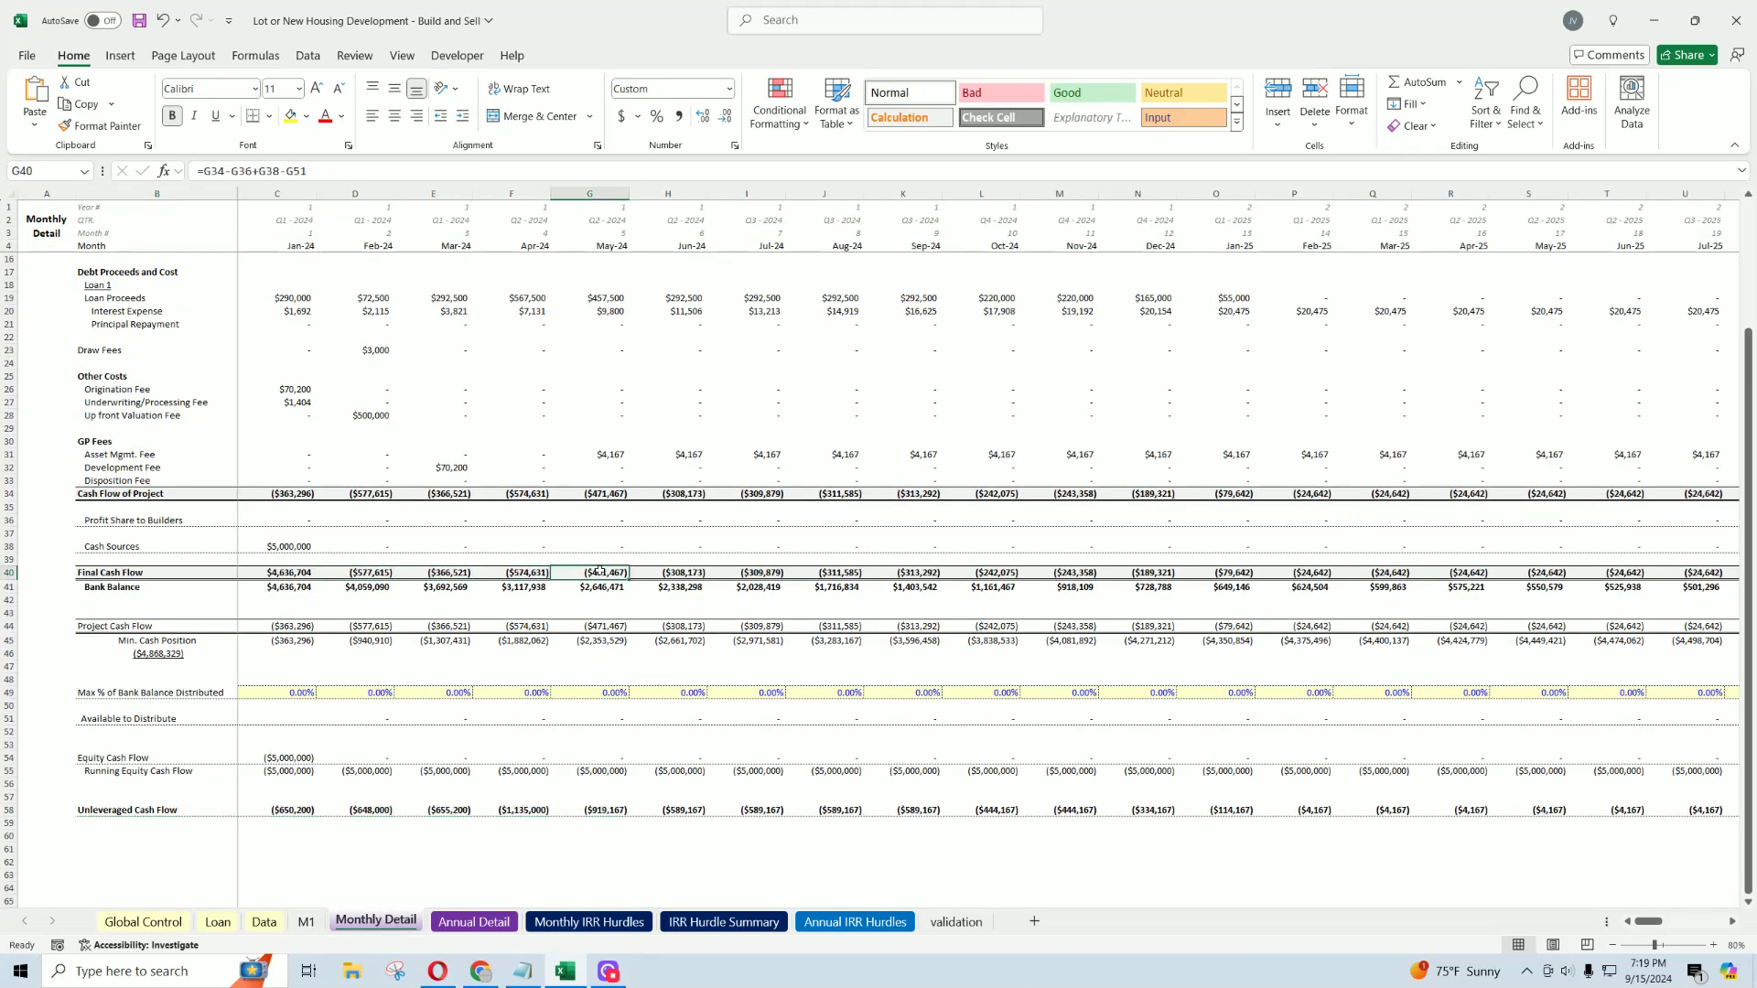
click(661, 572)
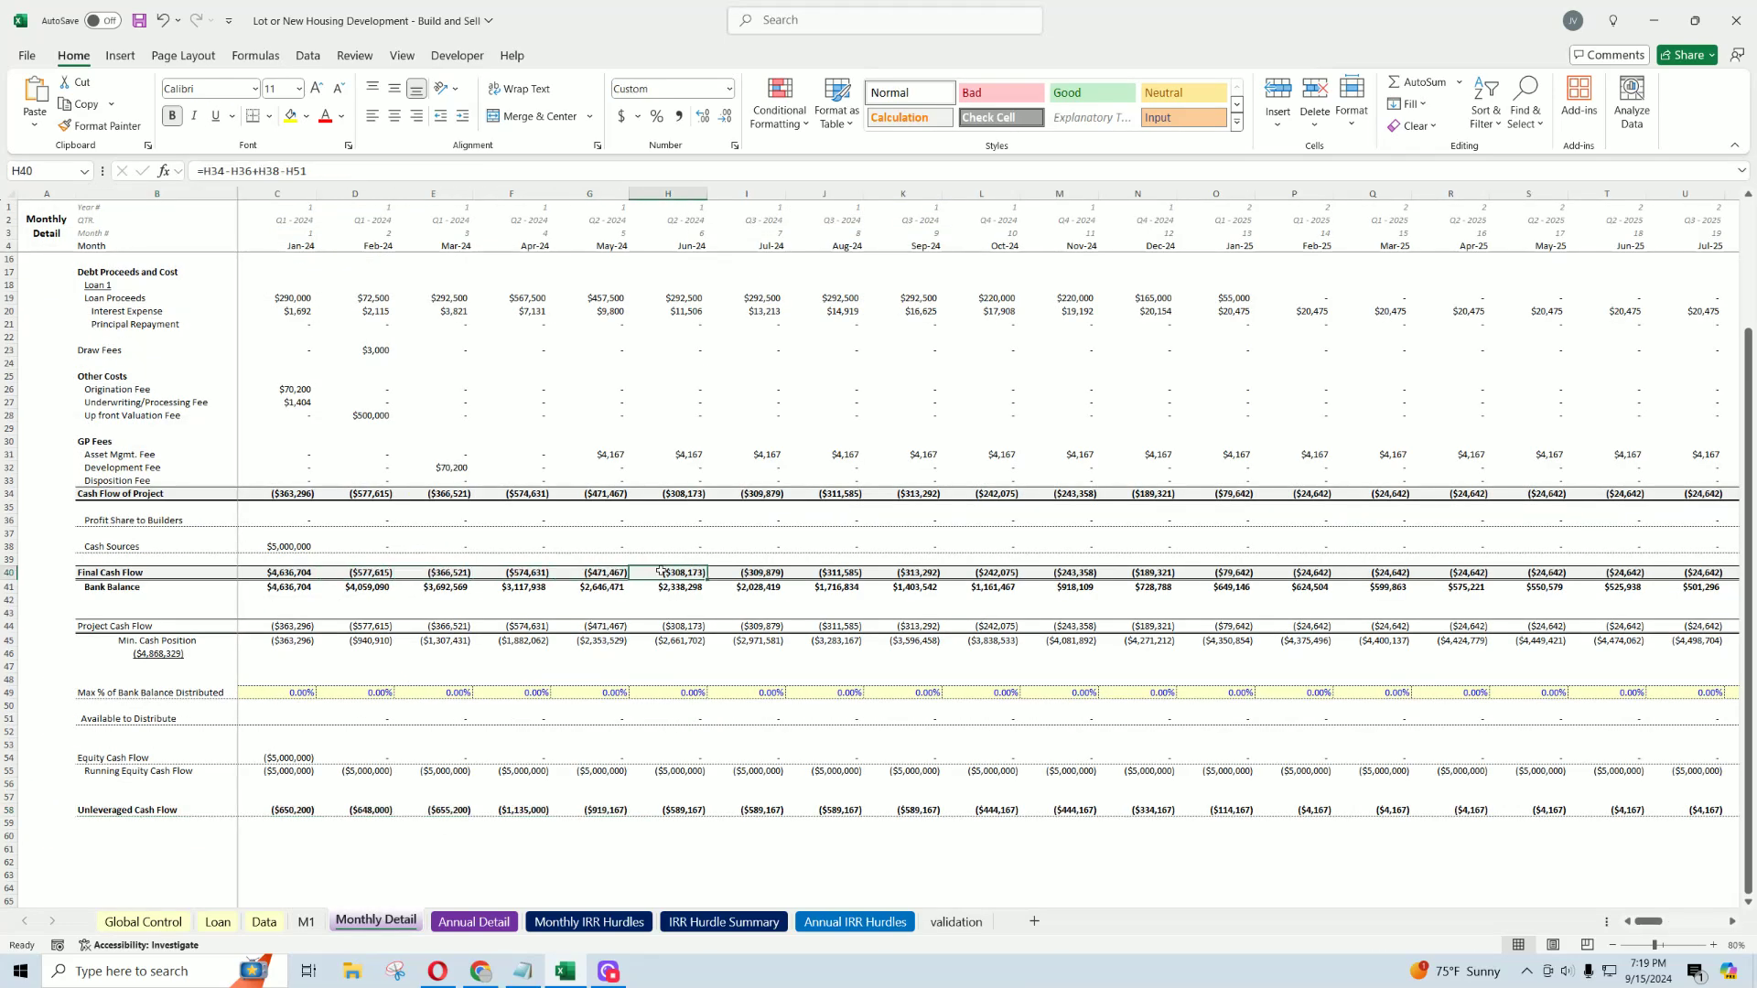
Step: Check the Jan-24 Cash Sources on Monthly Detail, then the unleveraged and project equity multiple formulas on Global Control
click(295, 545)
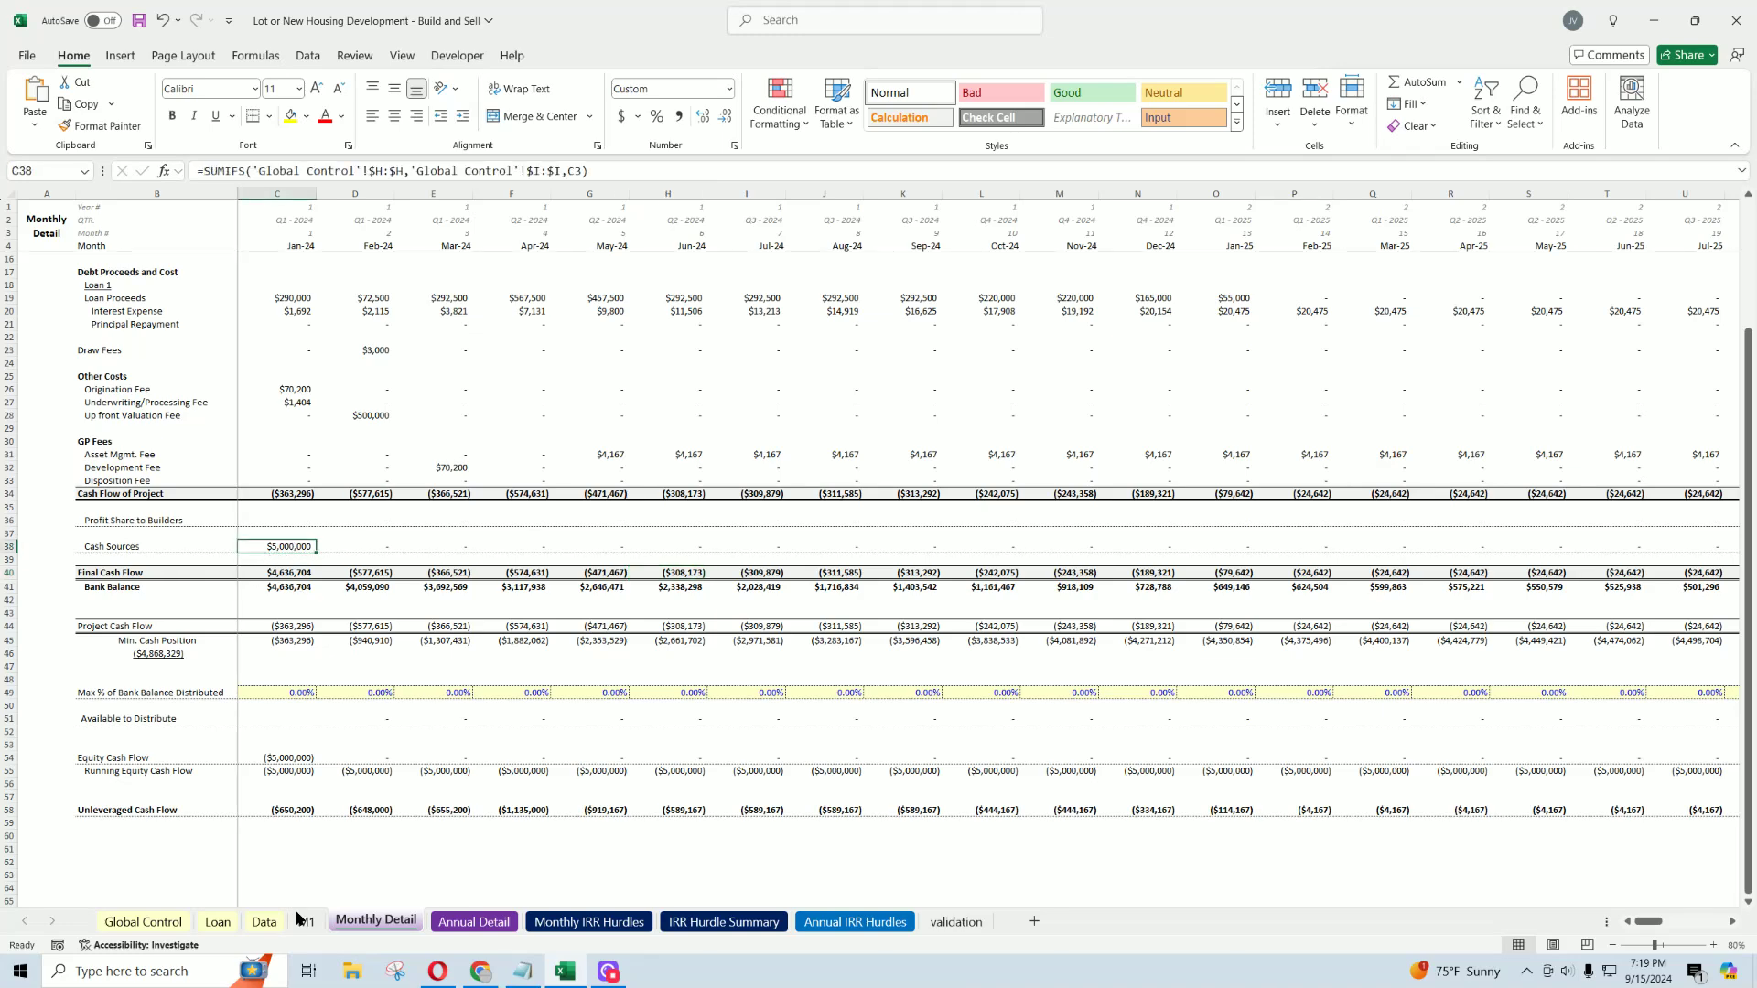
click(143, 921)
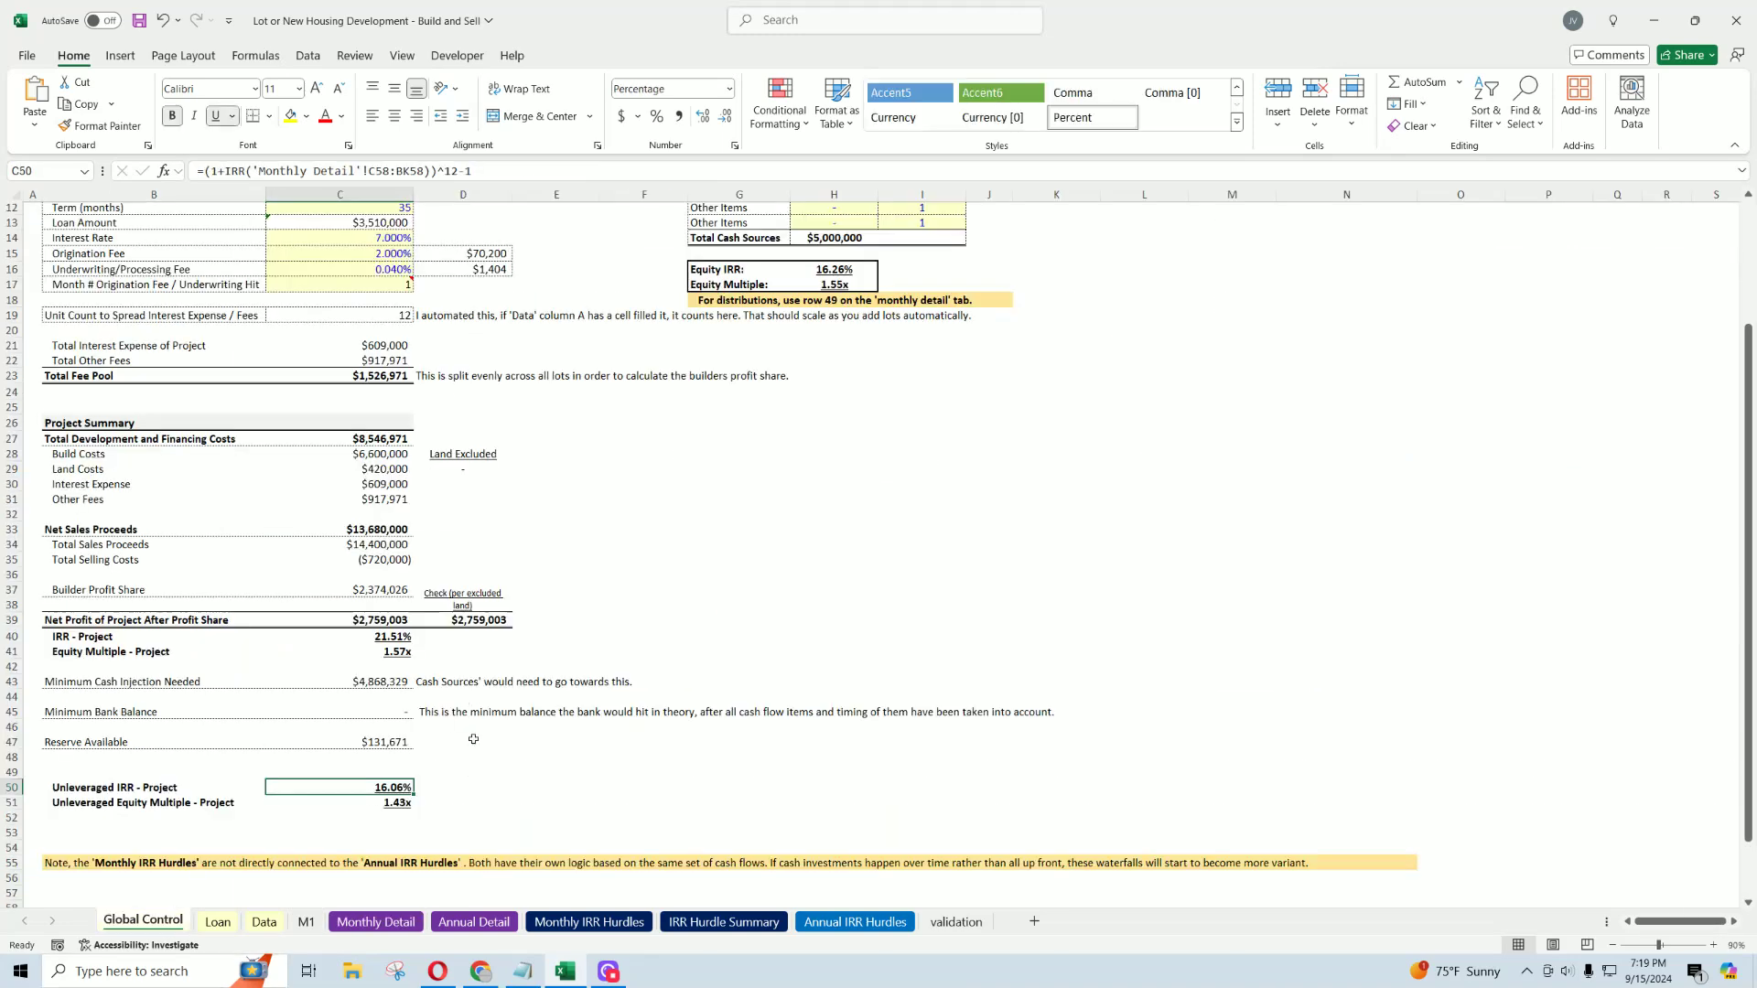
click(378, 804)
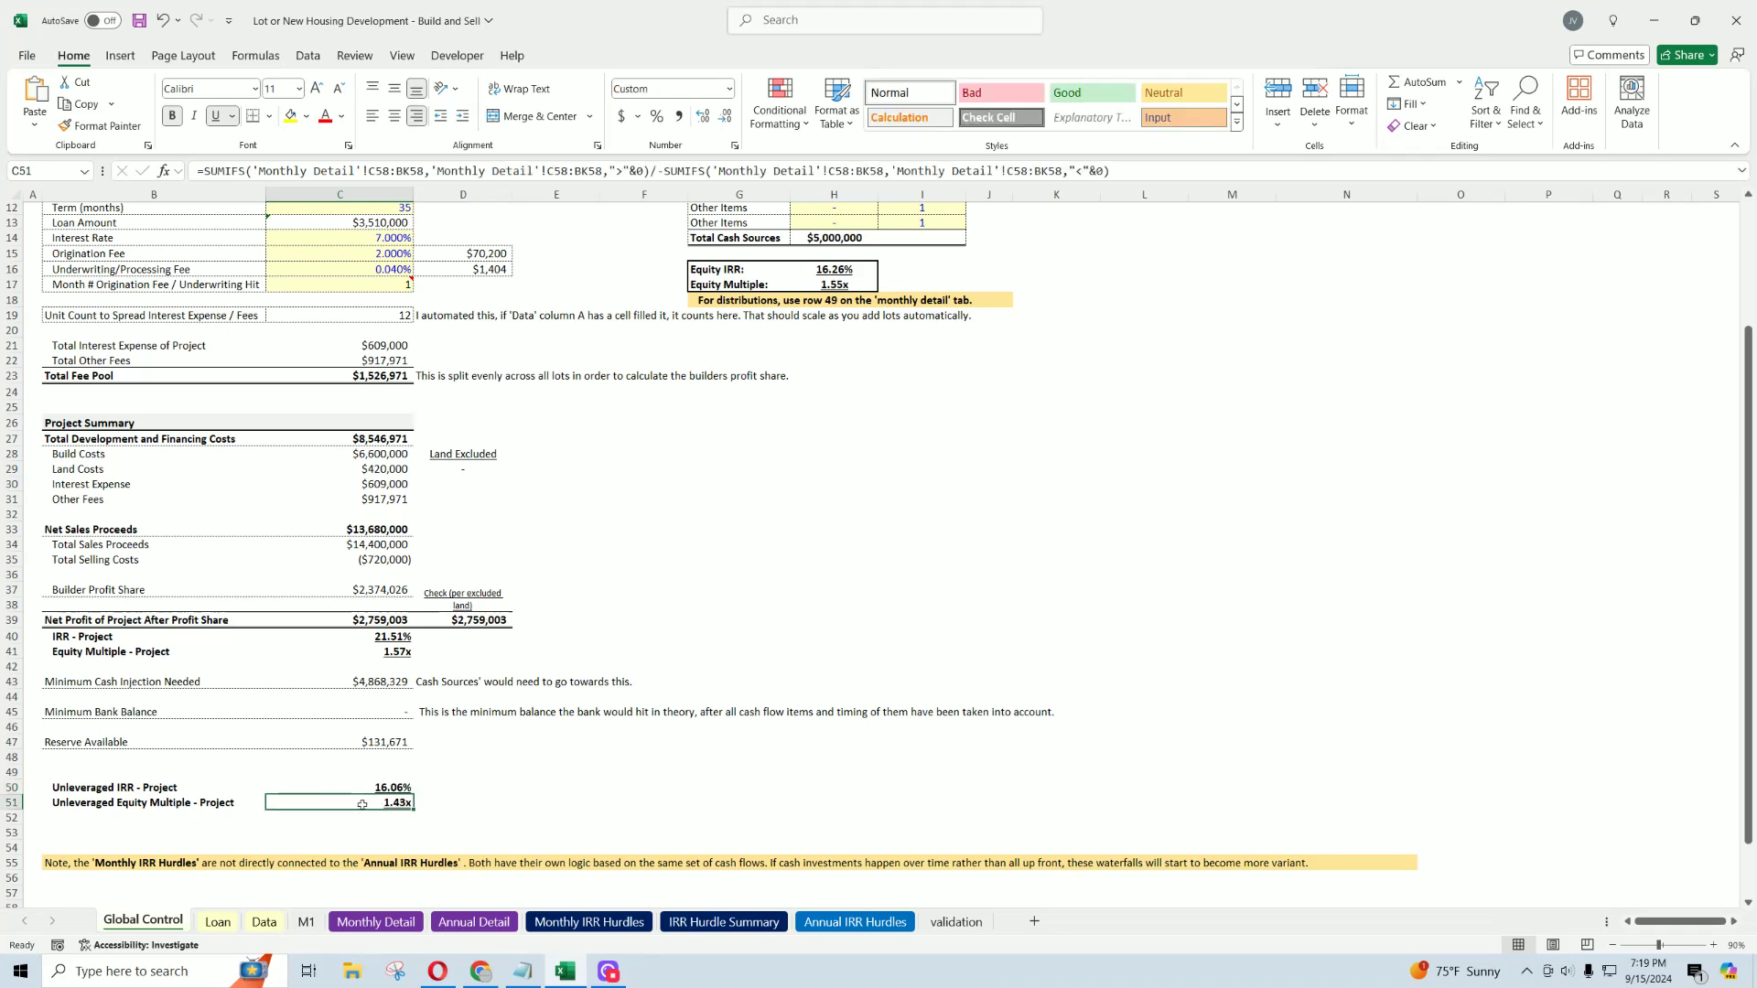
click(401, 653)
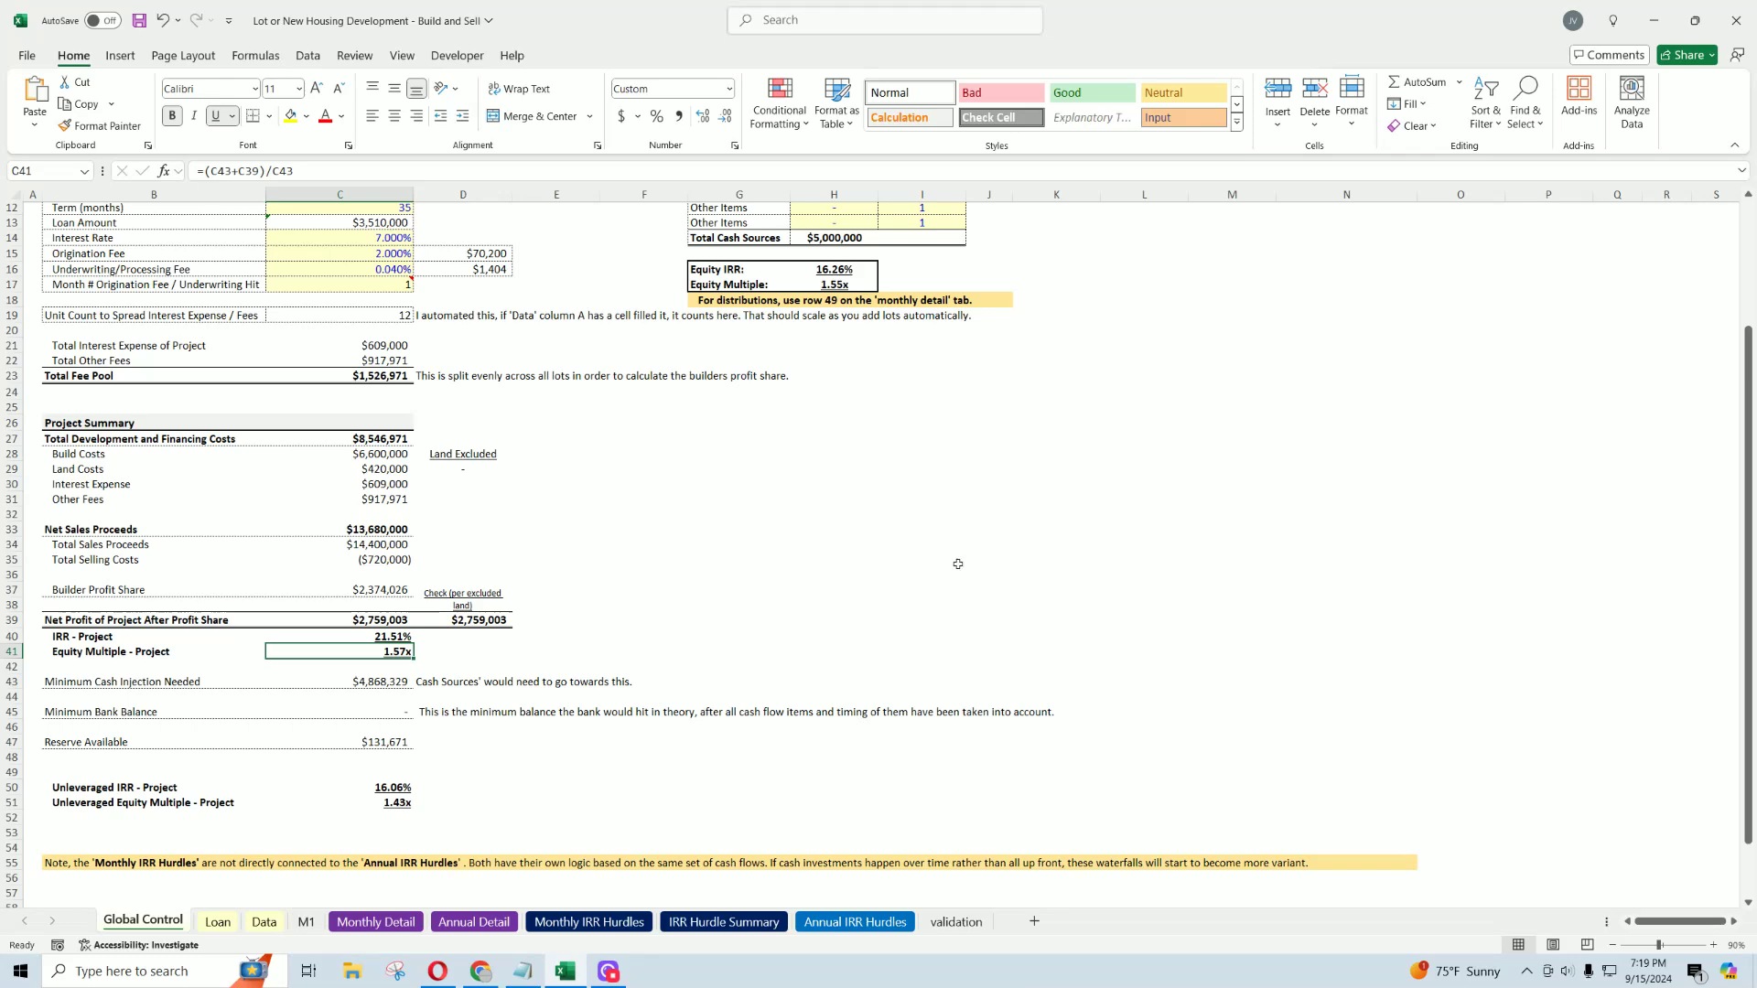
Step: Set the Asset Mgmt. Fee percentage under GP / Sponsor Management Fees to 0%
scroll(957, 564, up, 4)
click(1233, 266)
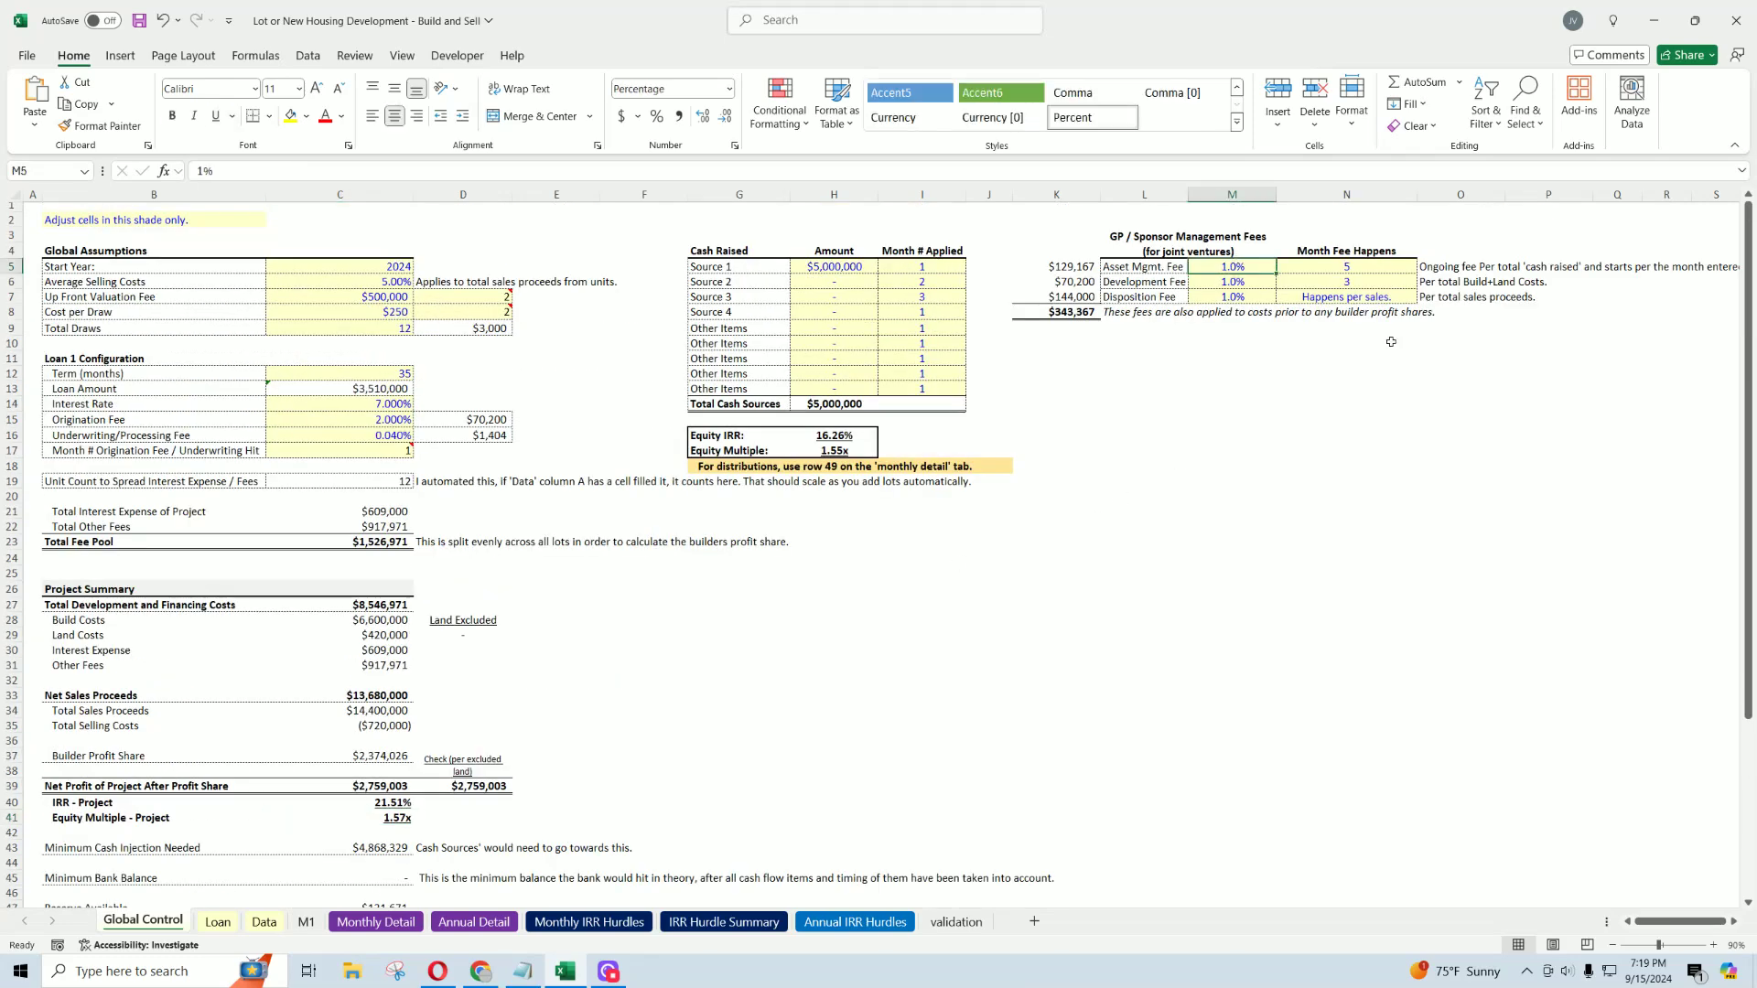
text(0)
key(Return)
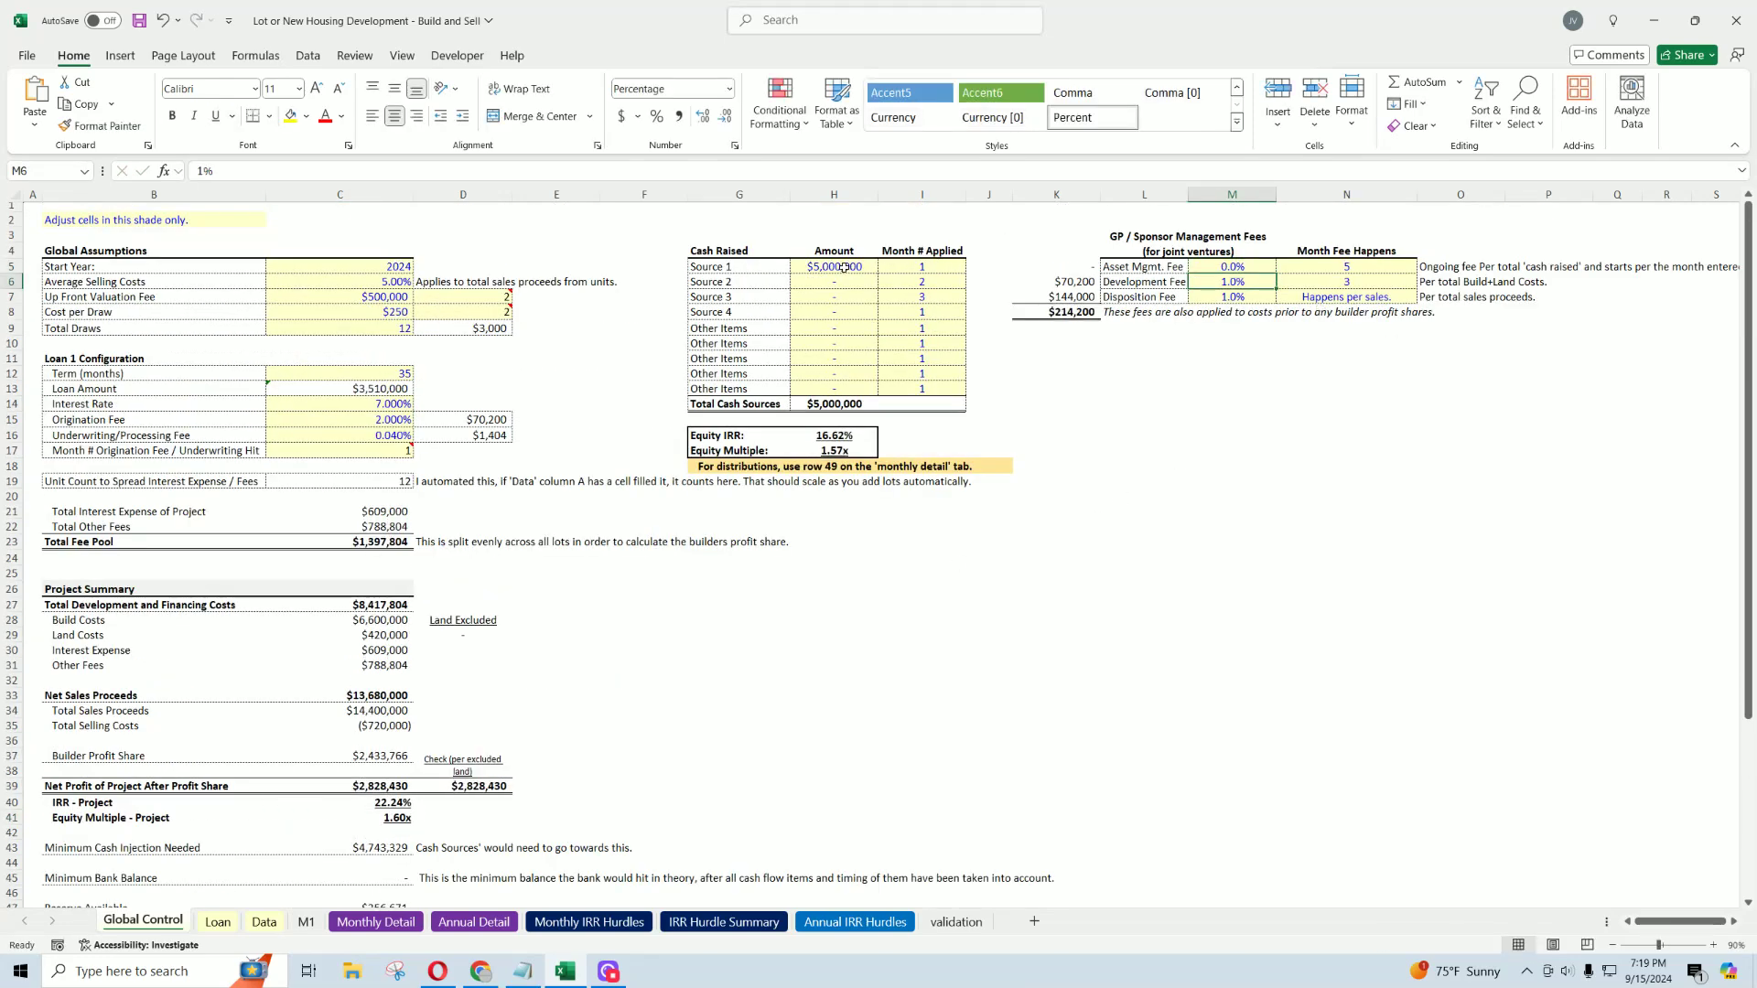
Step: Copy the Minimum Cash Injection Needed and paste it as the plain value 4743329 into the Source 1 amount
click(403, 850)
right_click(404, 849)
click(430, 348)
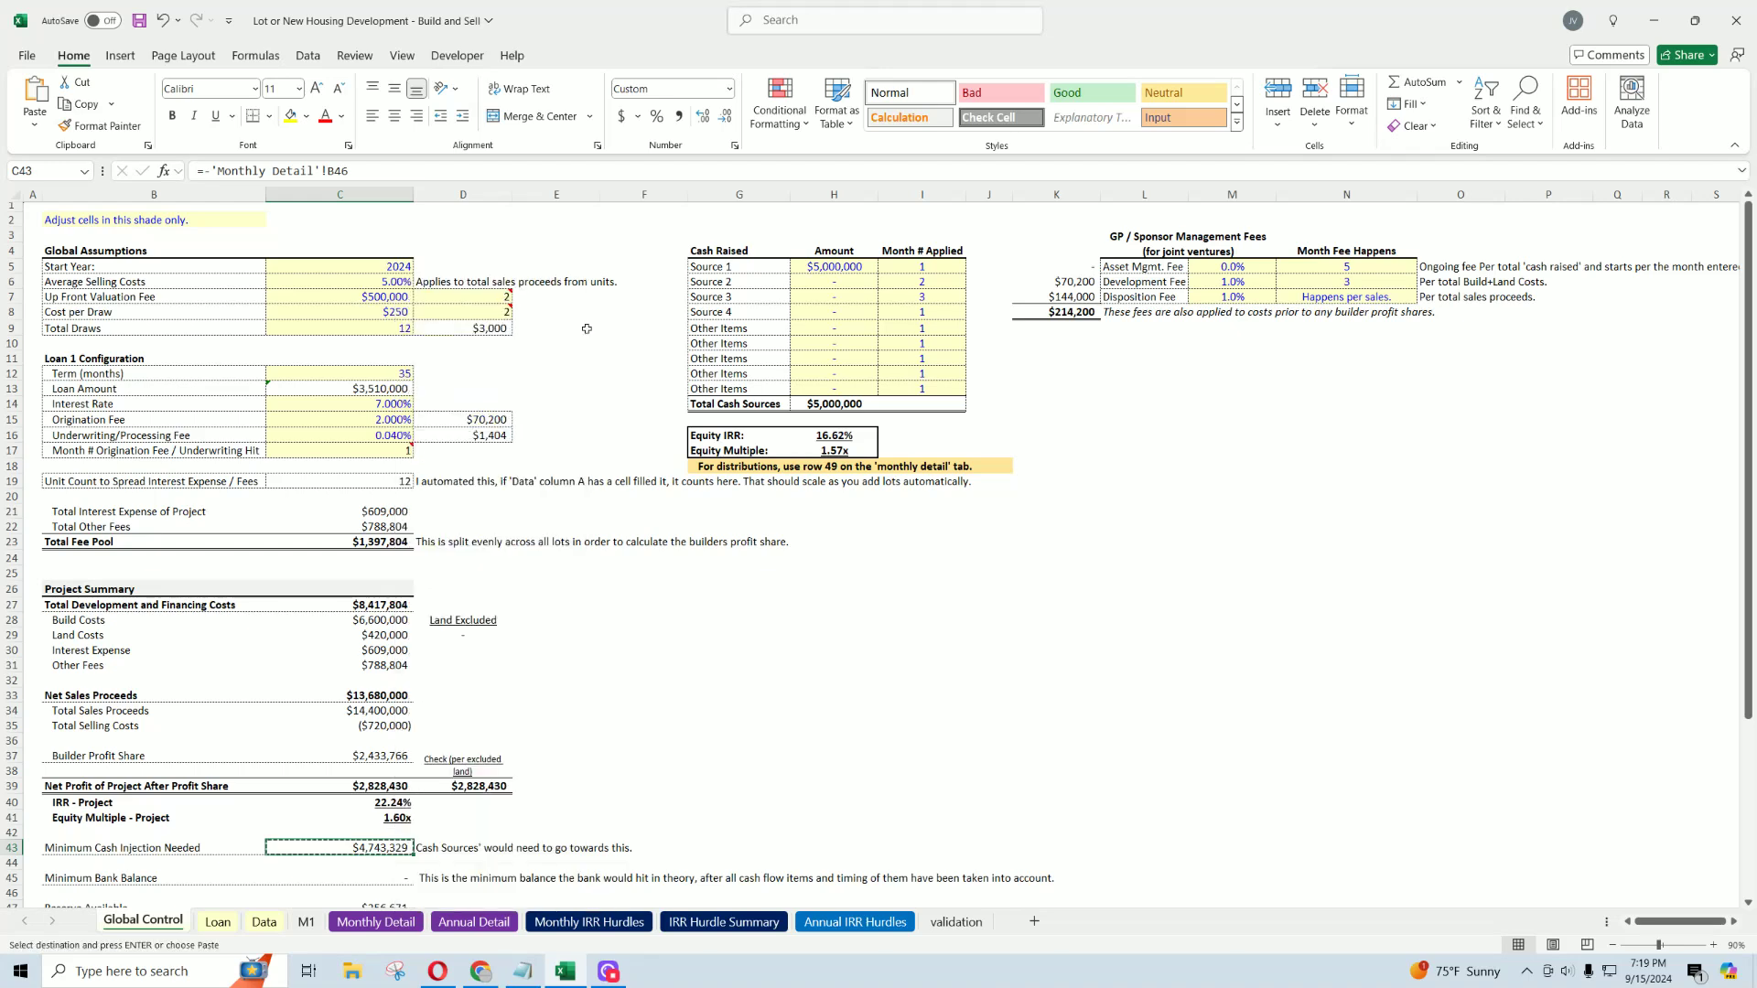
right_click(849, 266)
click(920, 384)
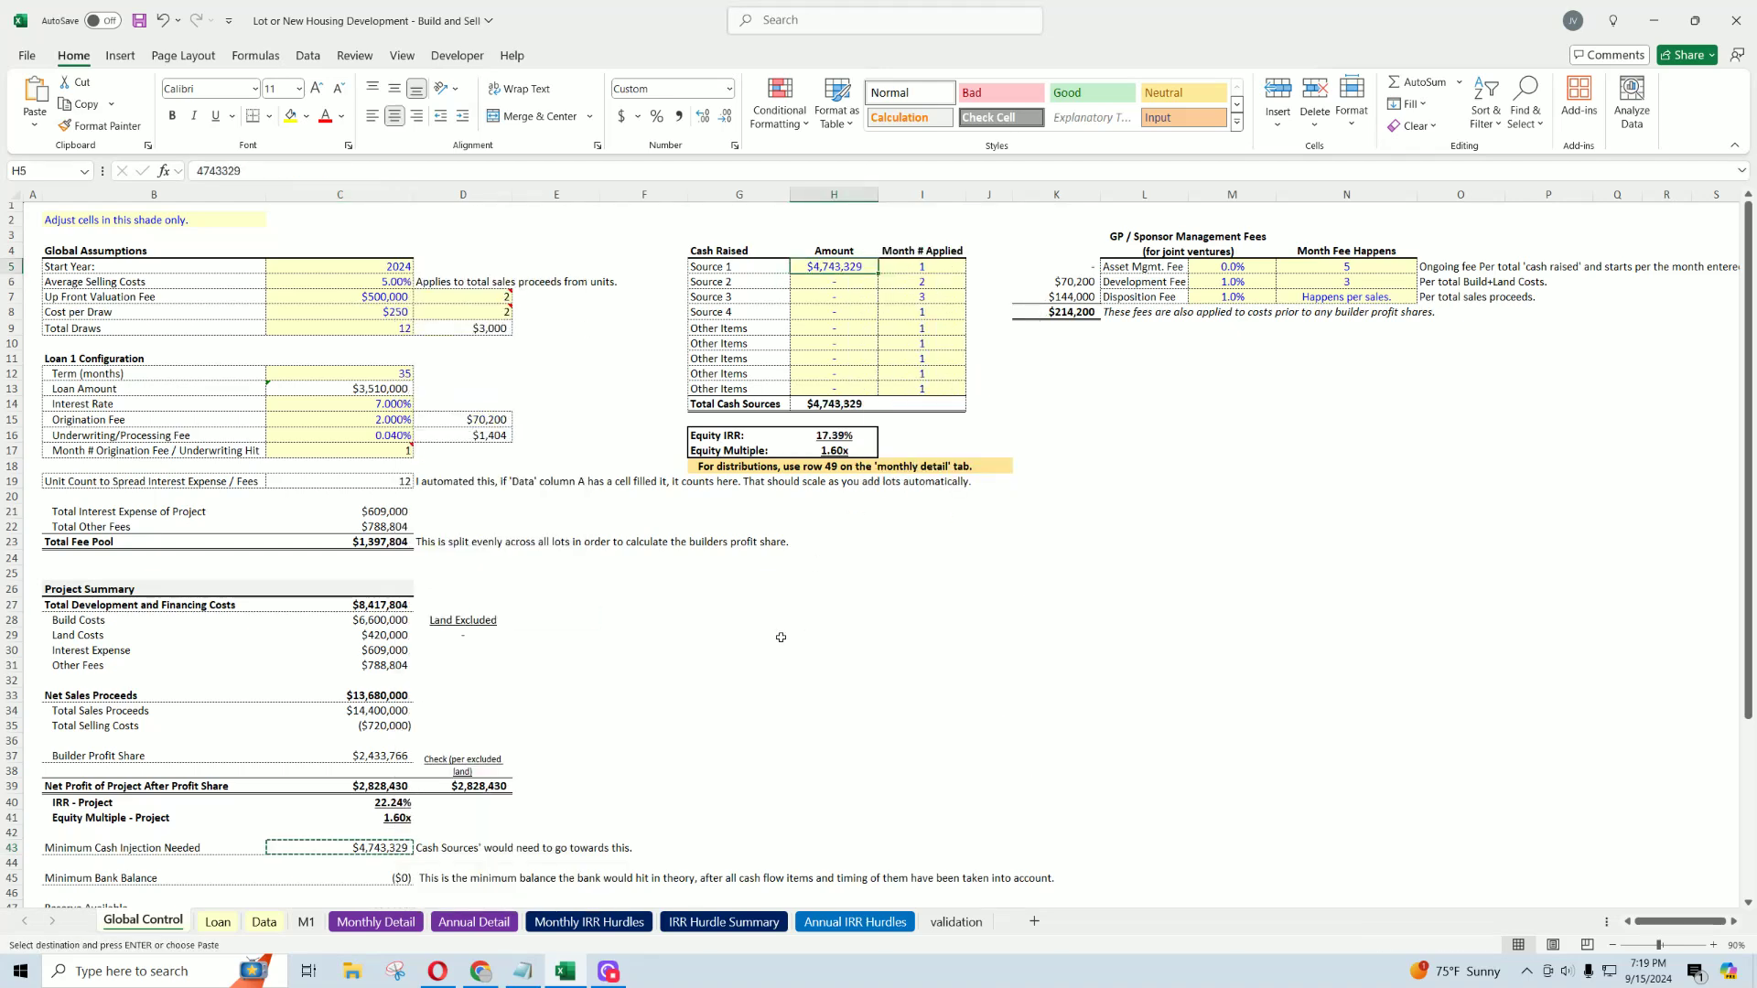
Step: Compare the Equity Multiple and Equity IRR under Cash Raised with the project-level equity multiple and IRR
click(834, 452)
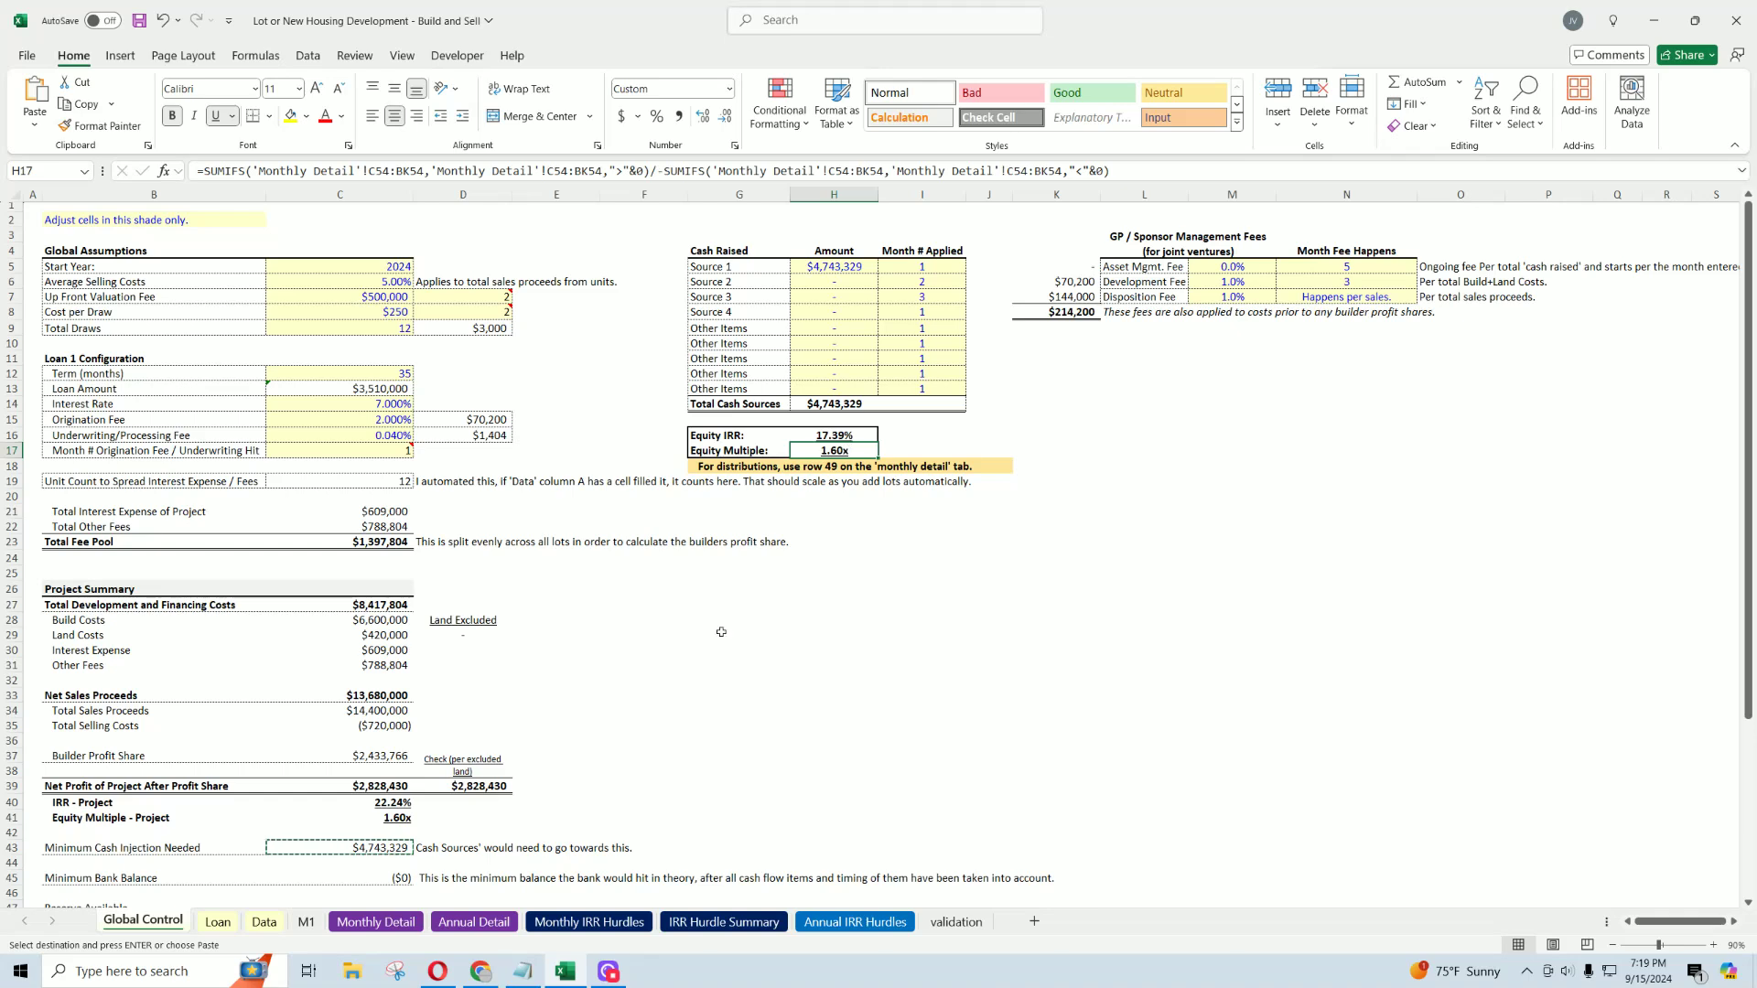
drag(401, 819, 146, 817)
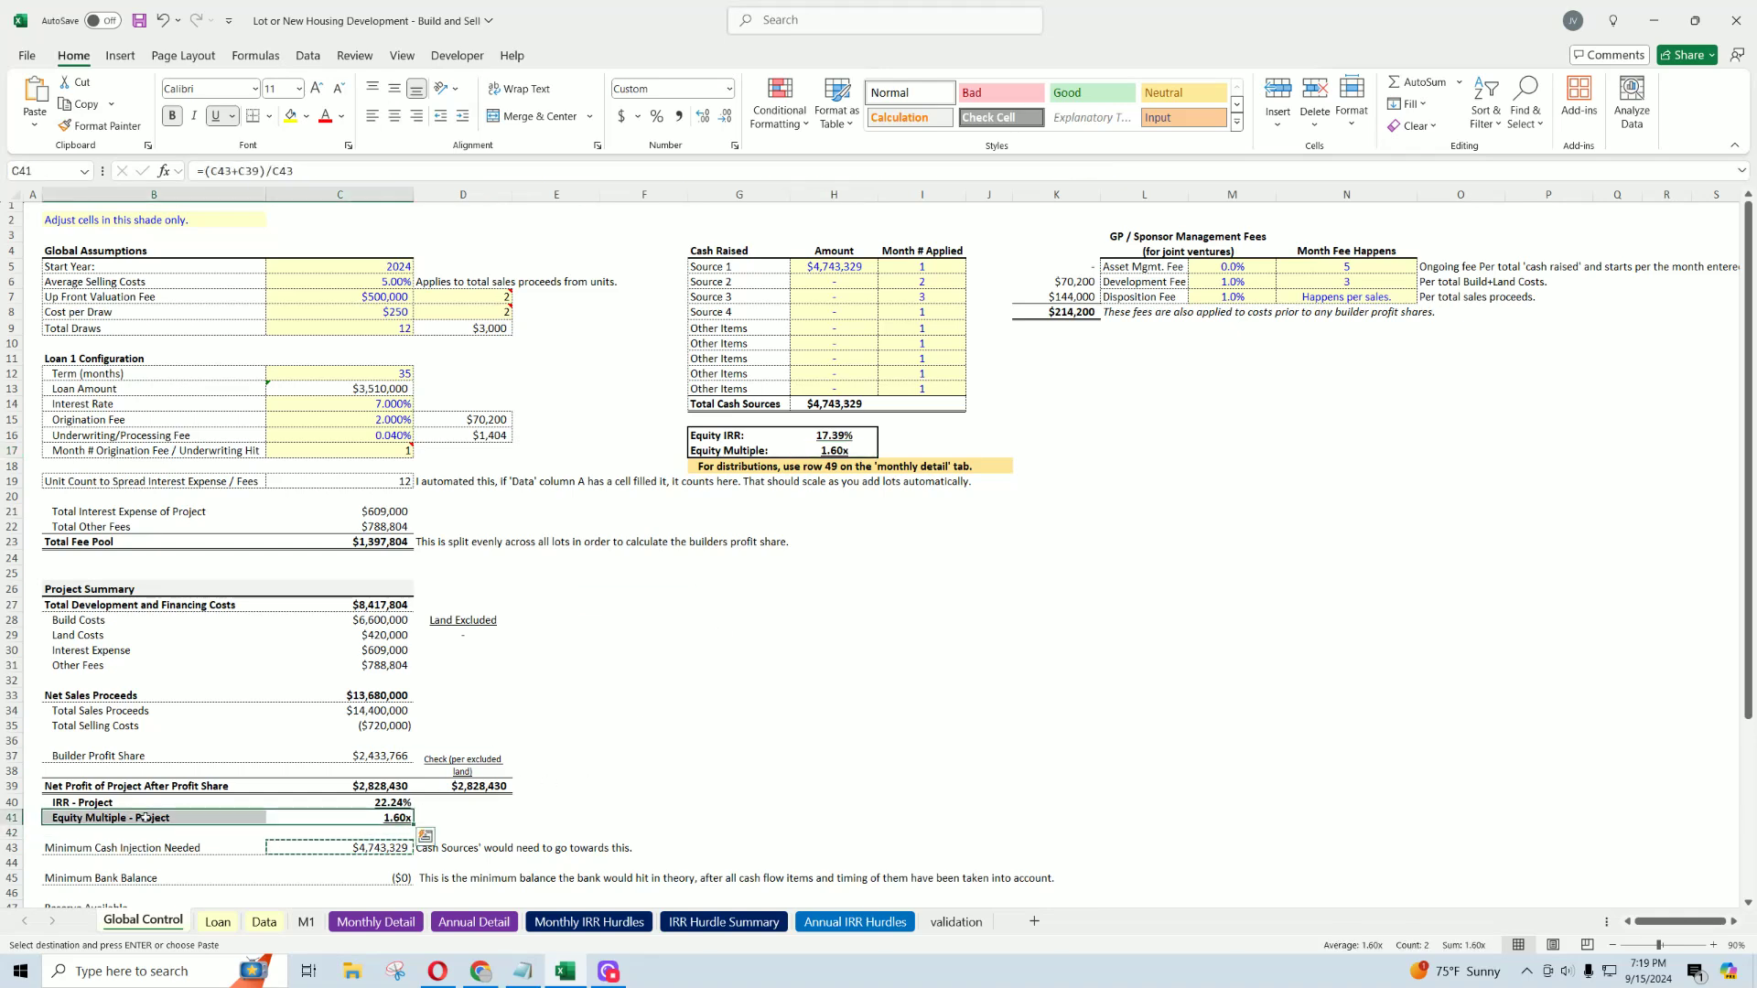
click(383, 819)
click(847, 436)
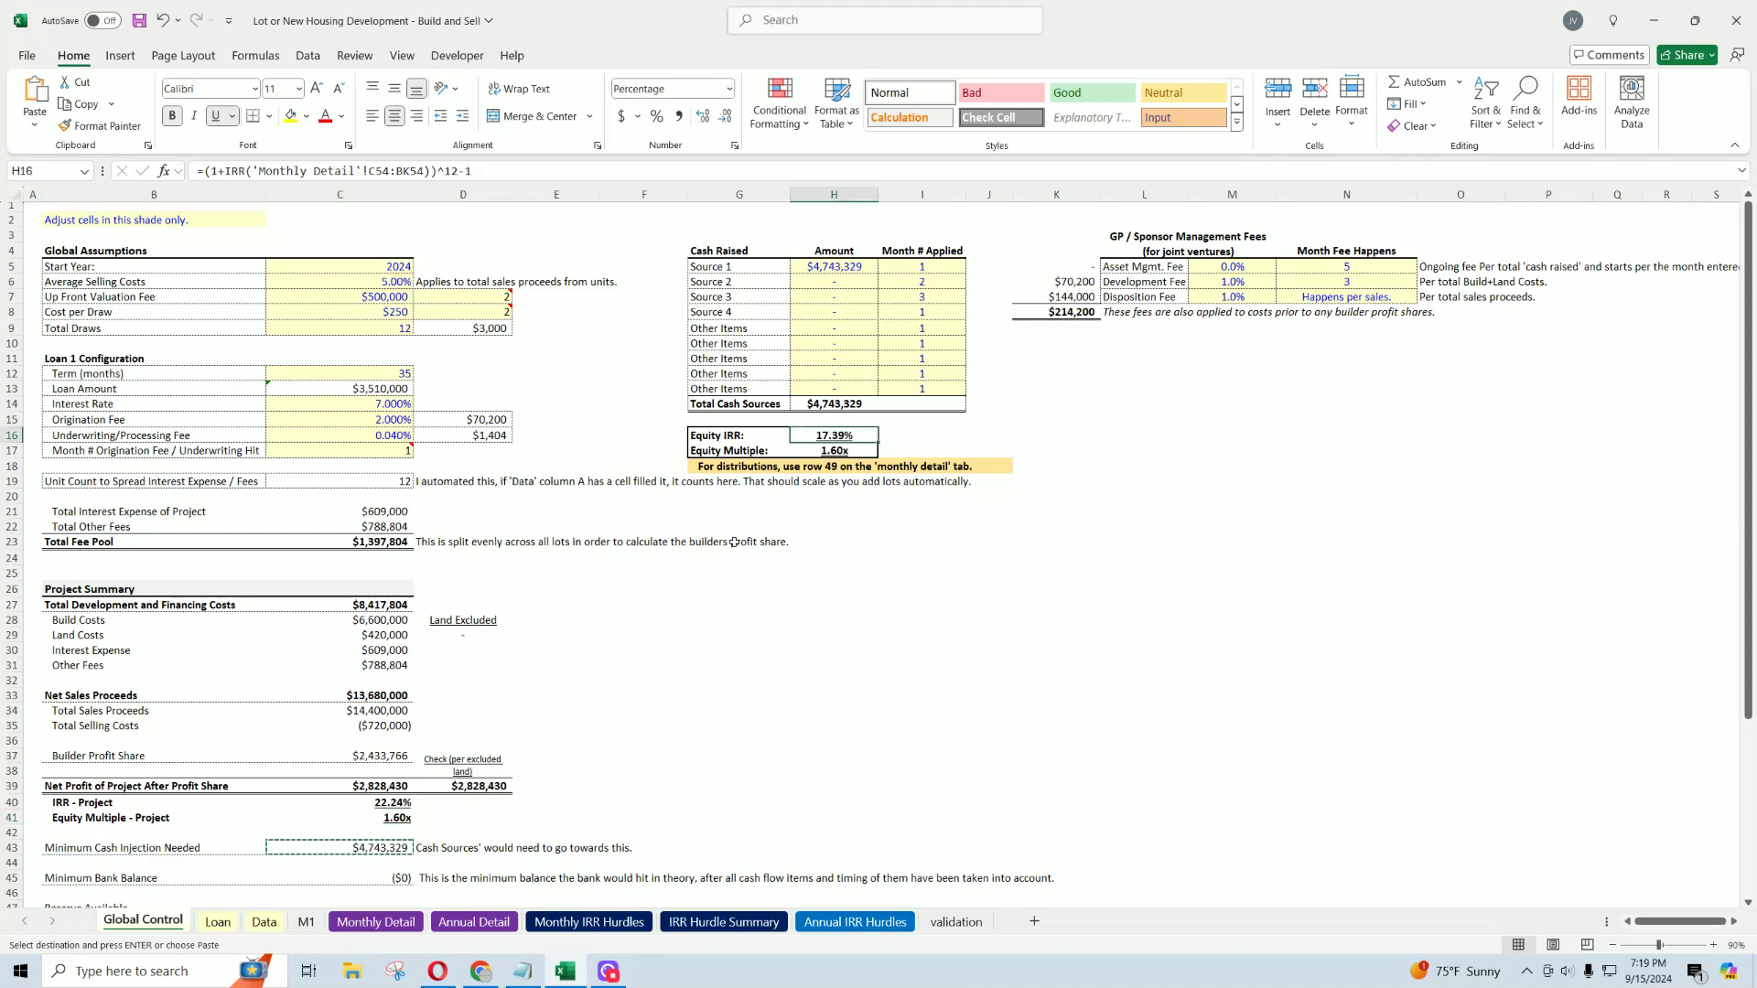
click(386, 802)
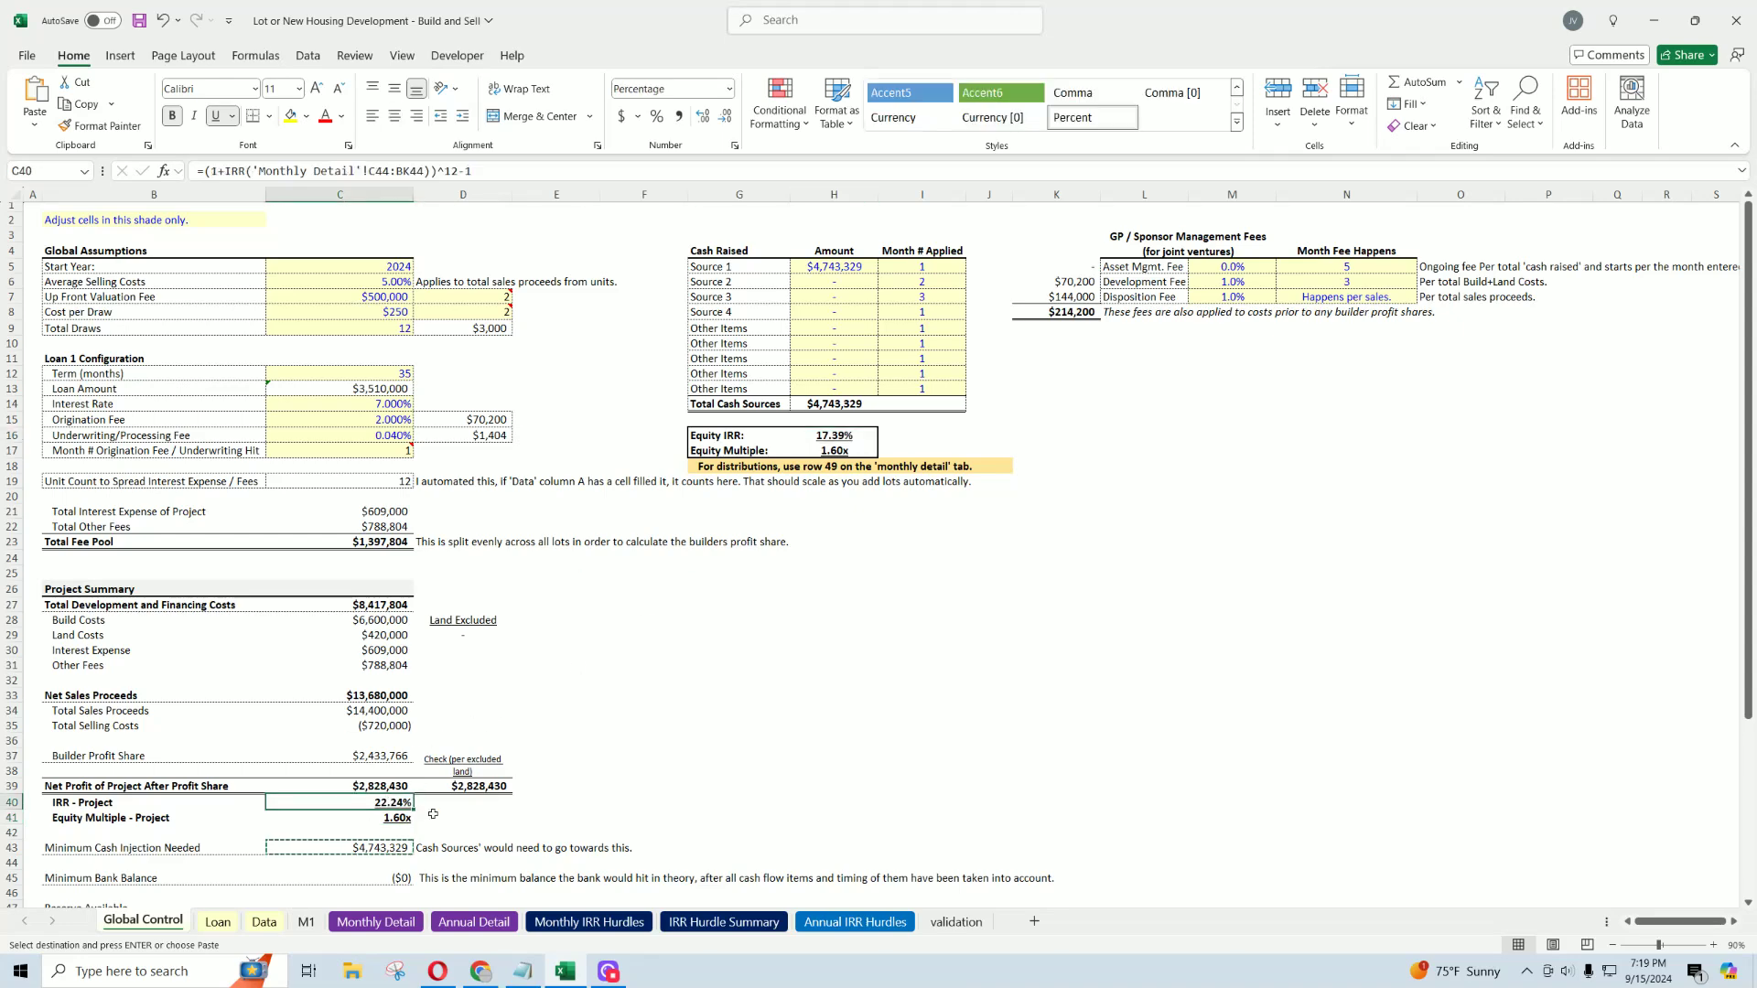
Step: Inspect the Final Cash Flow row on Monthly Detail from Mar-24 through Sep-24 and the Jan-24 Cash Sources formula
click(375, 921)
click(434, 573)
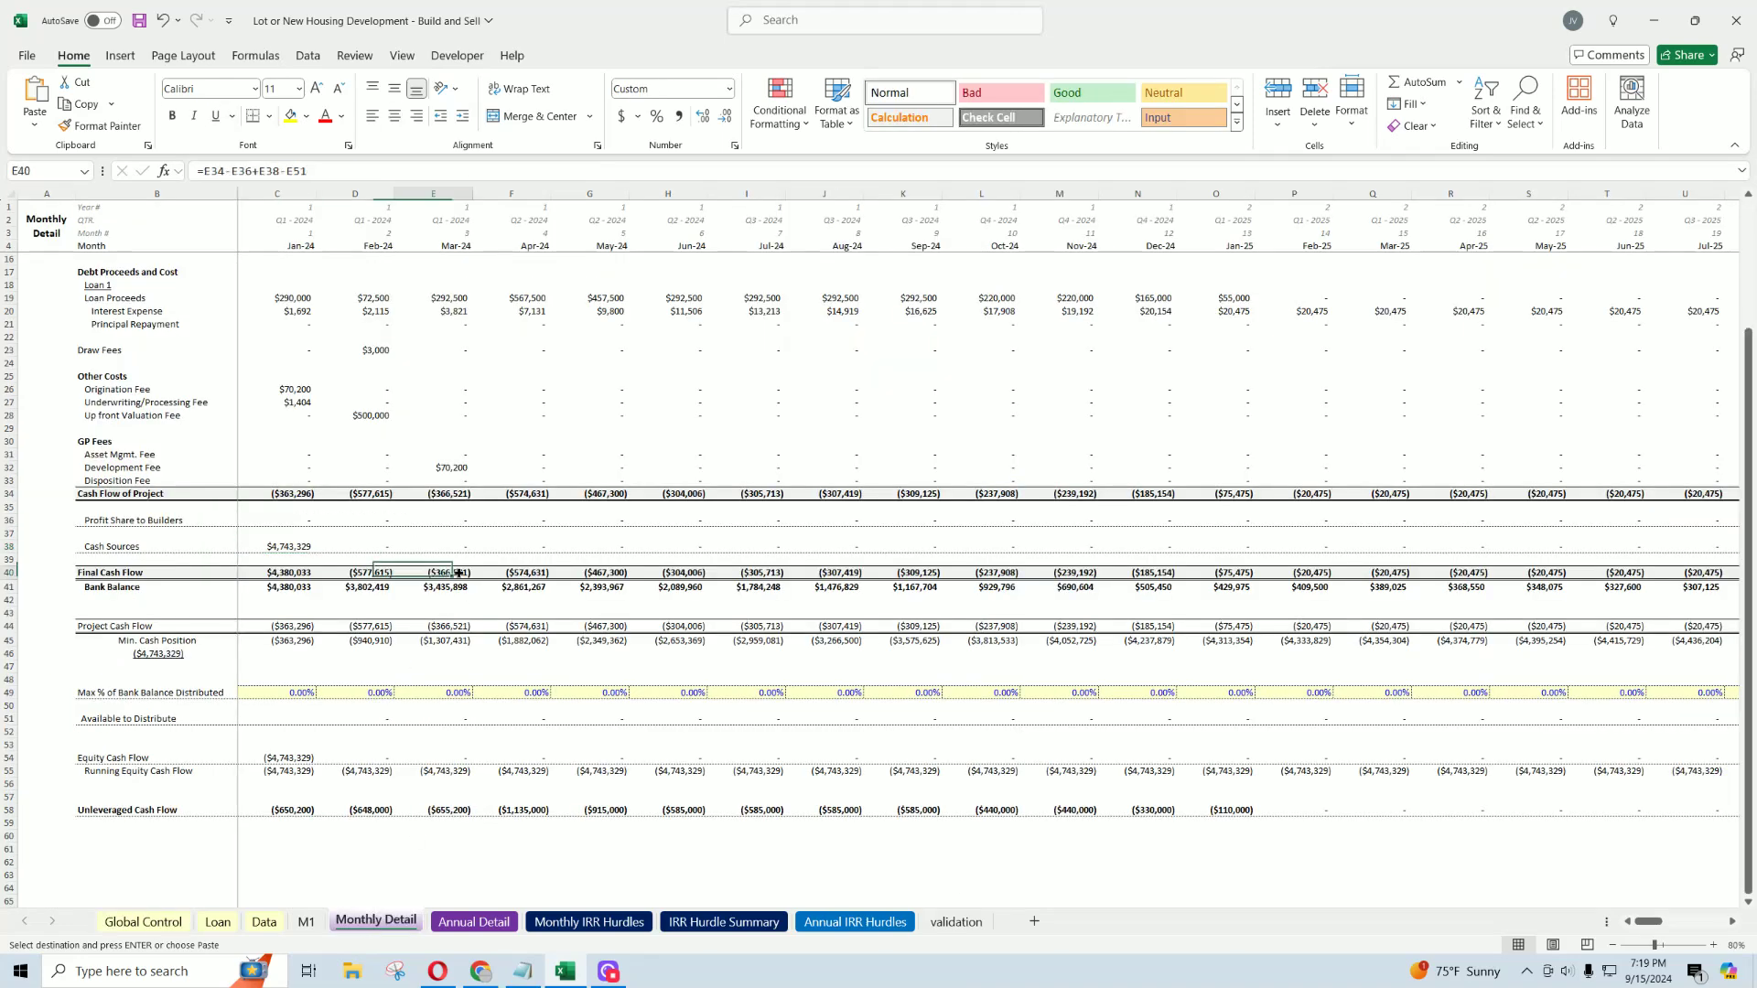
click(546, 573)
click(595, 573)
click(677, 573)
click(745, 572)
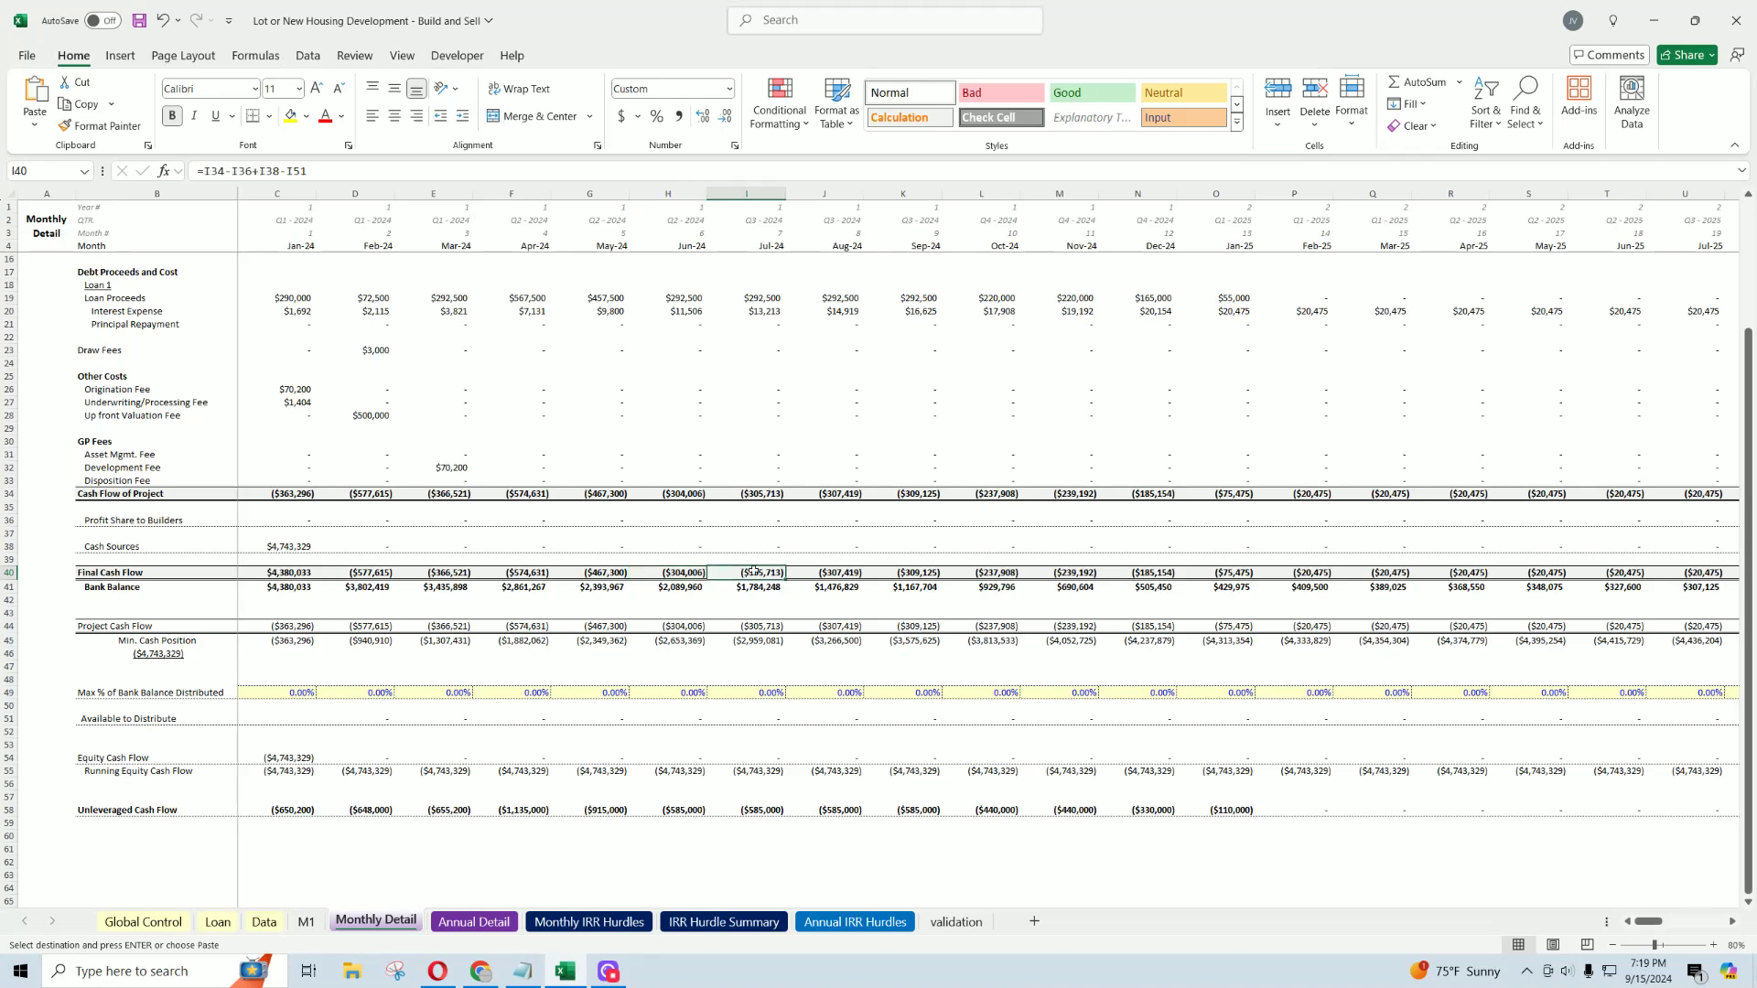
click(854, 573)
click(908, 573)
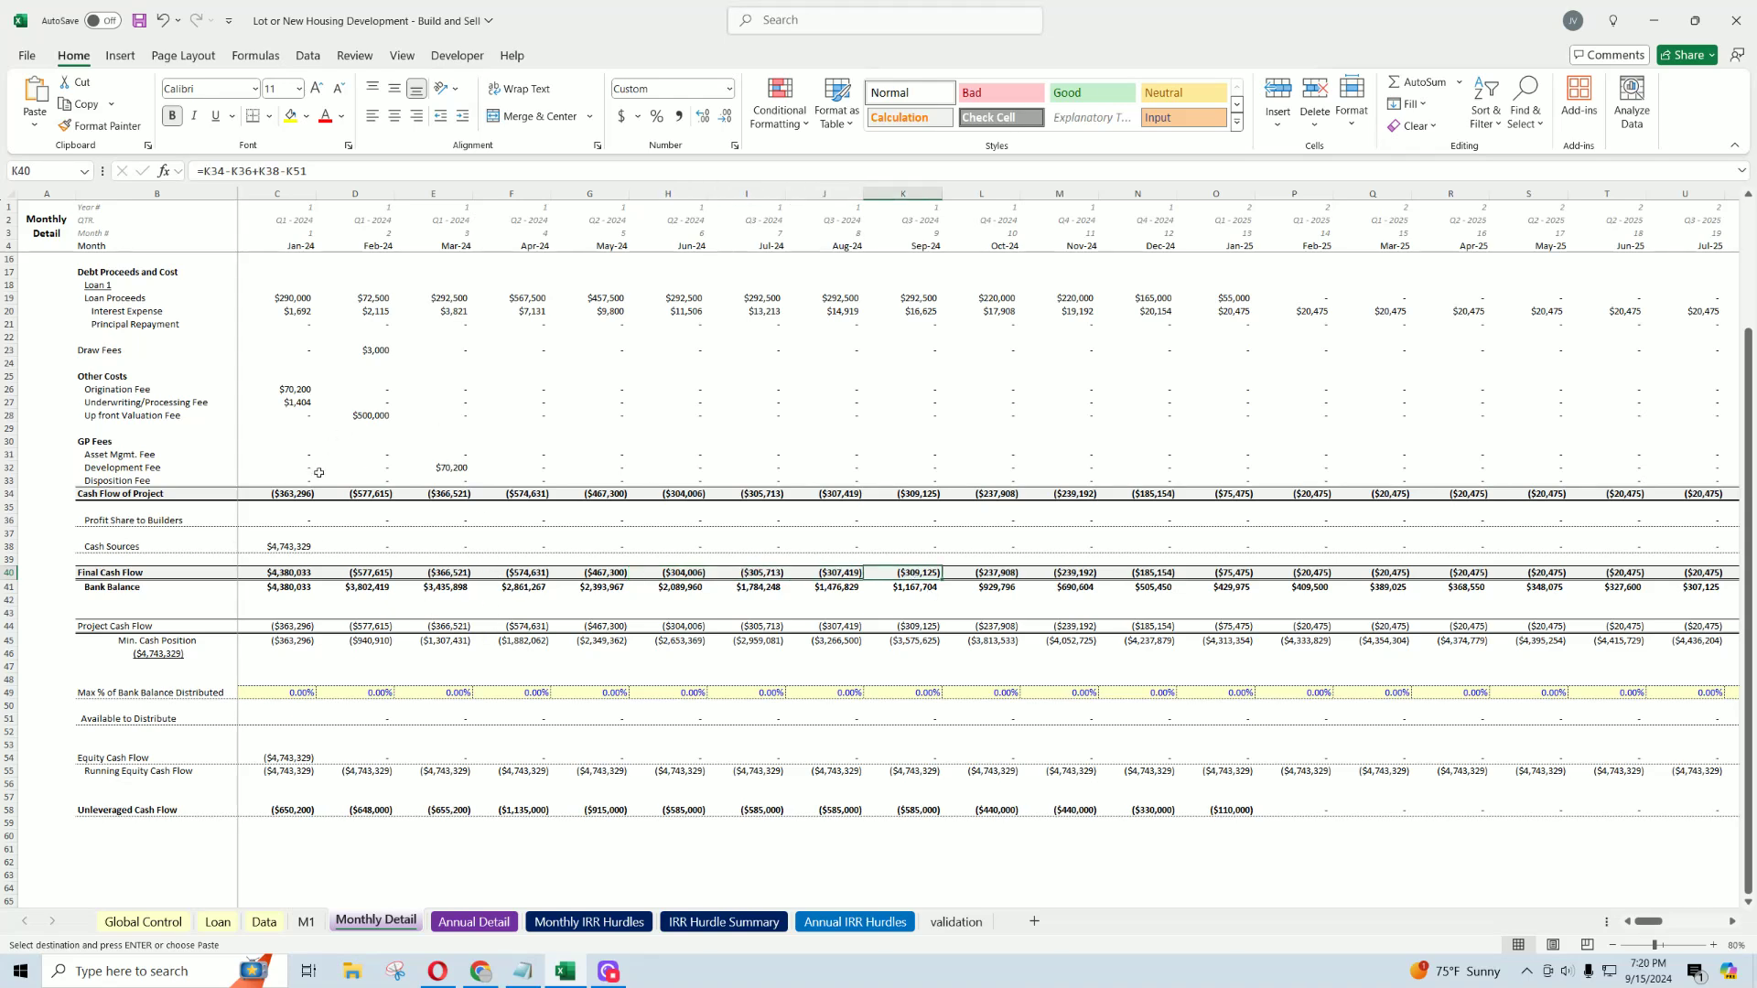
click(294, 546)
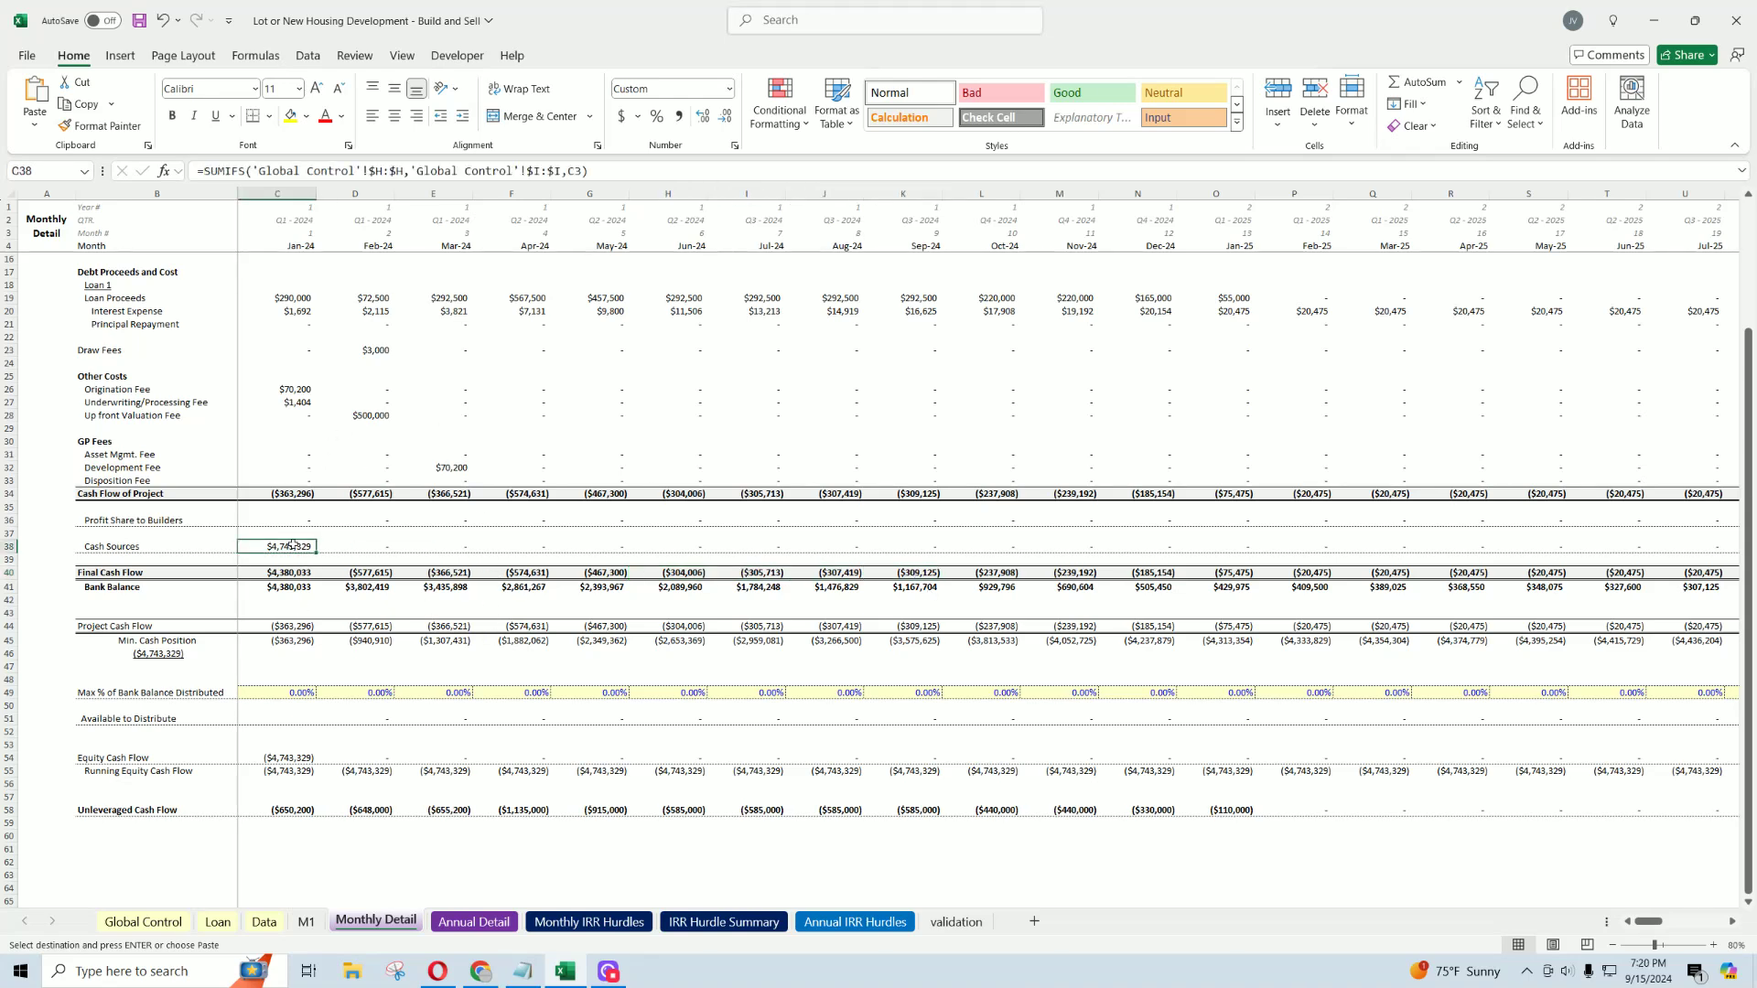
Step: Return to Global Control and compare both equity multiples, the Source 1 amount and the minimum cash injection needed
click(149, 922)
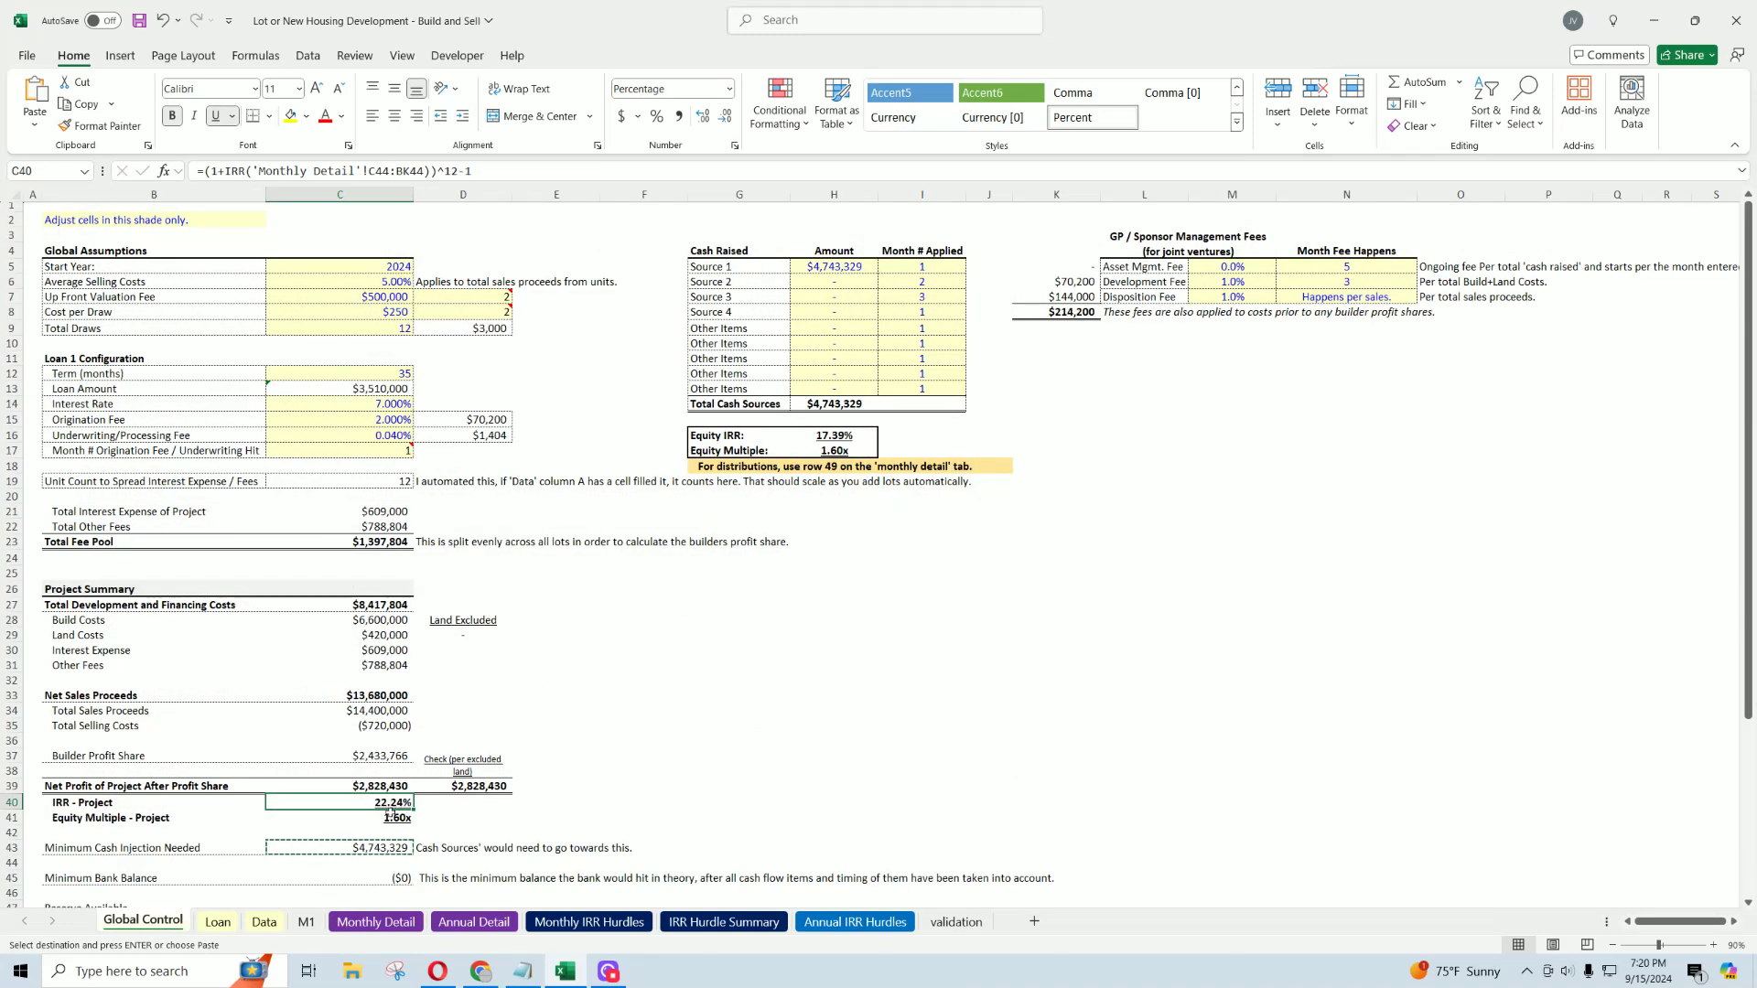
click(394, 817)
key(ctrl+bracketleft)
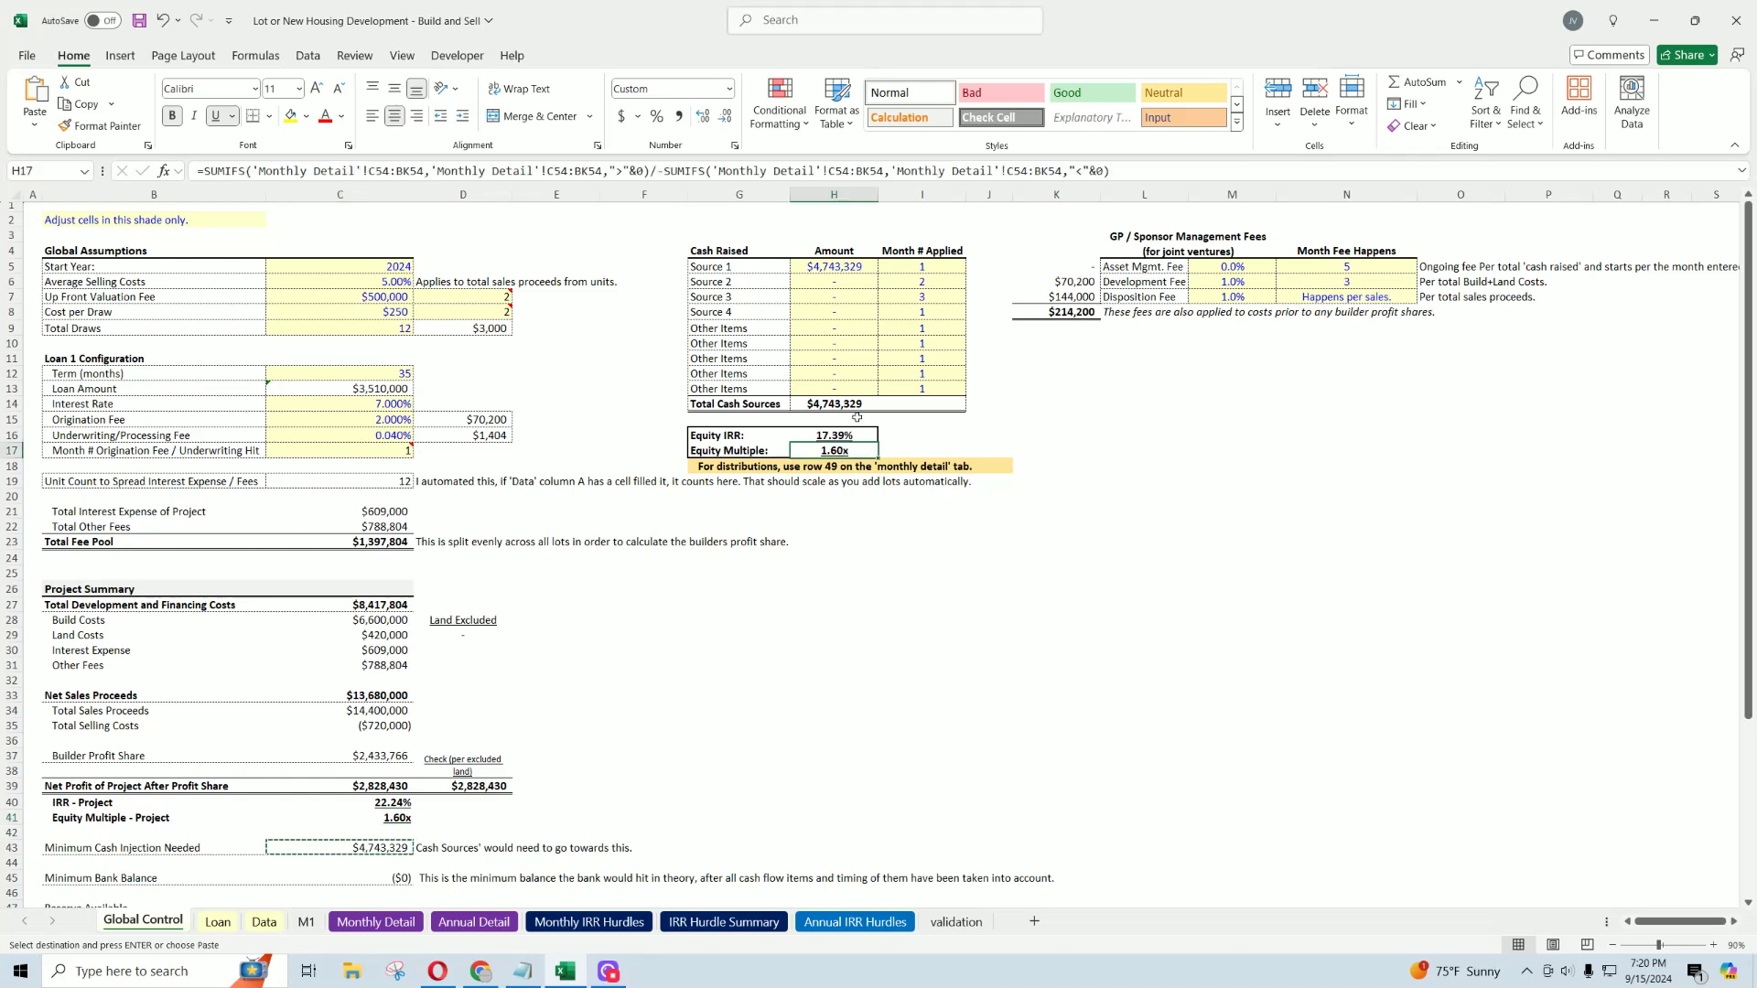
click(836, 271)
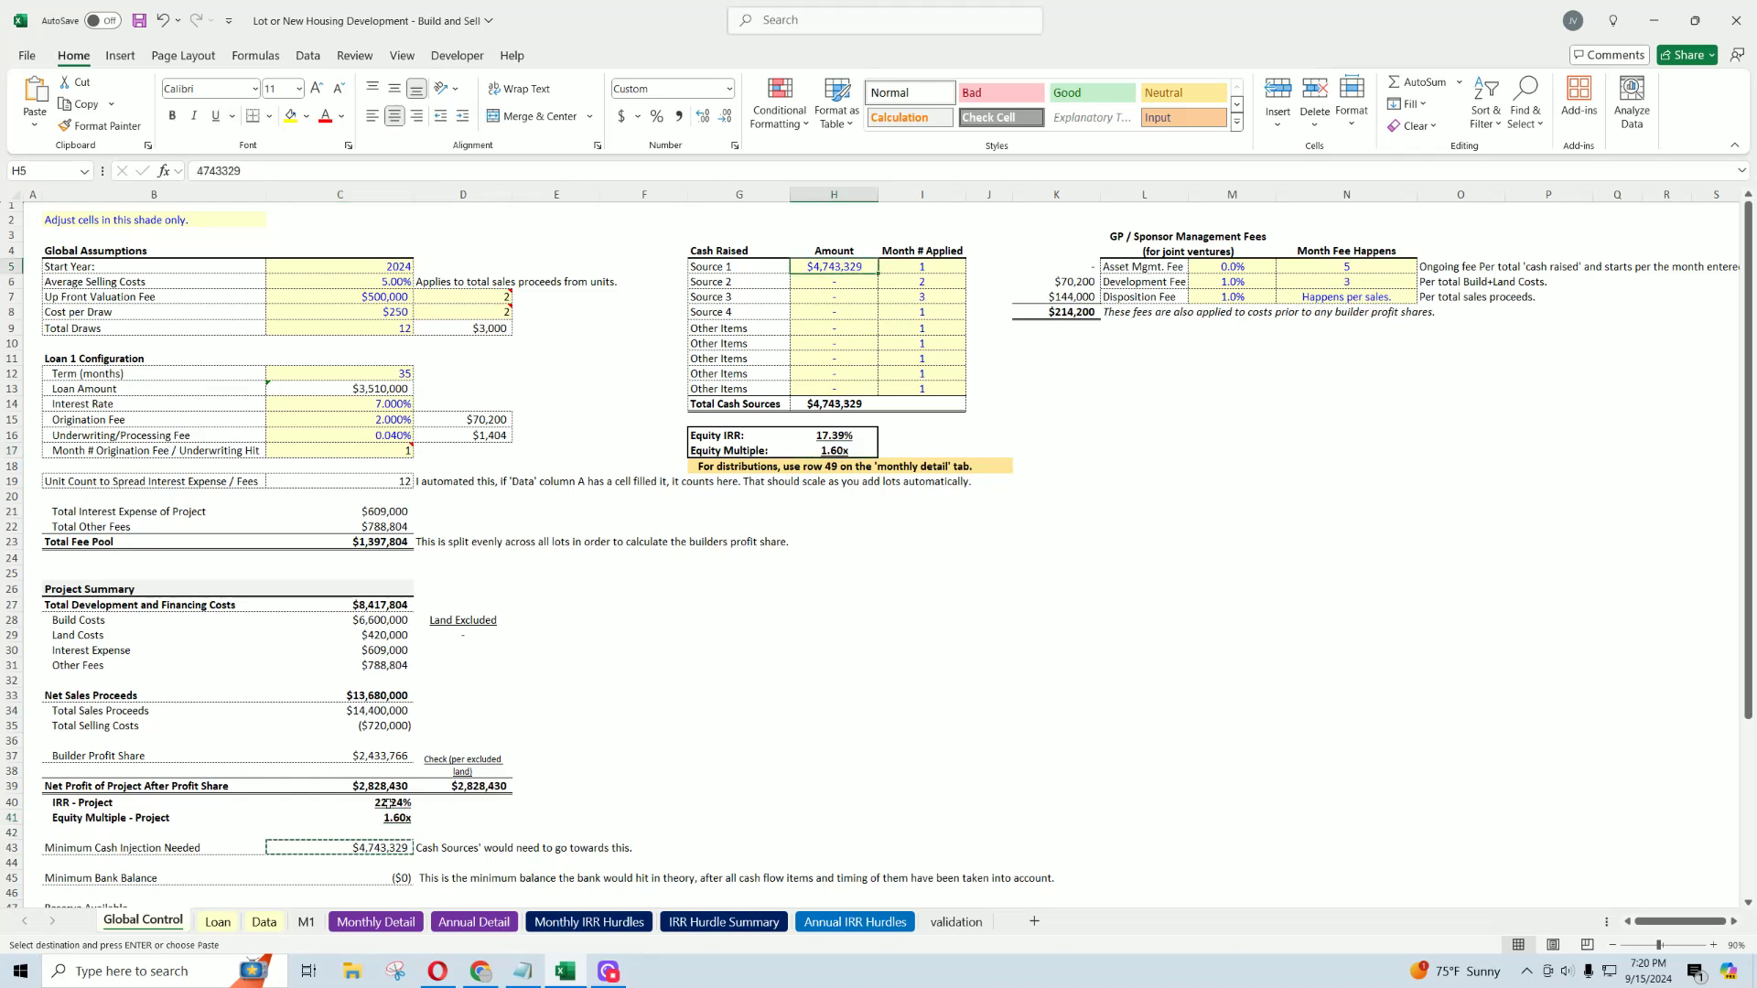
click(383, 847)
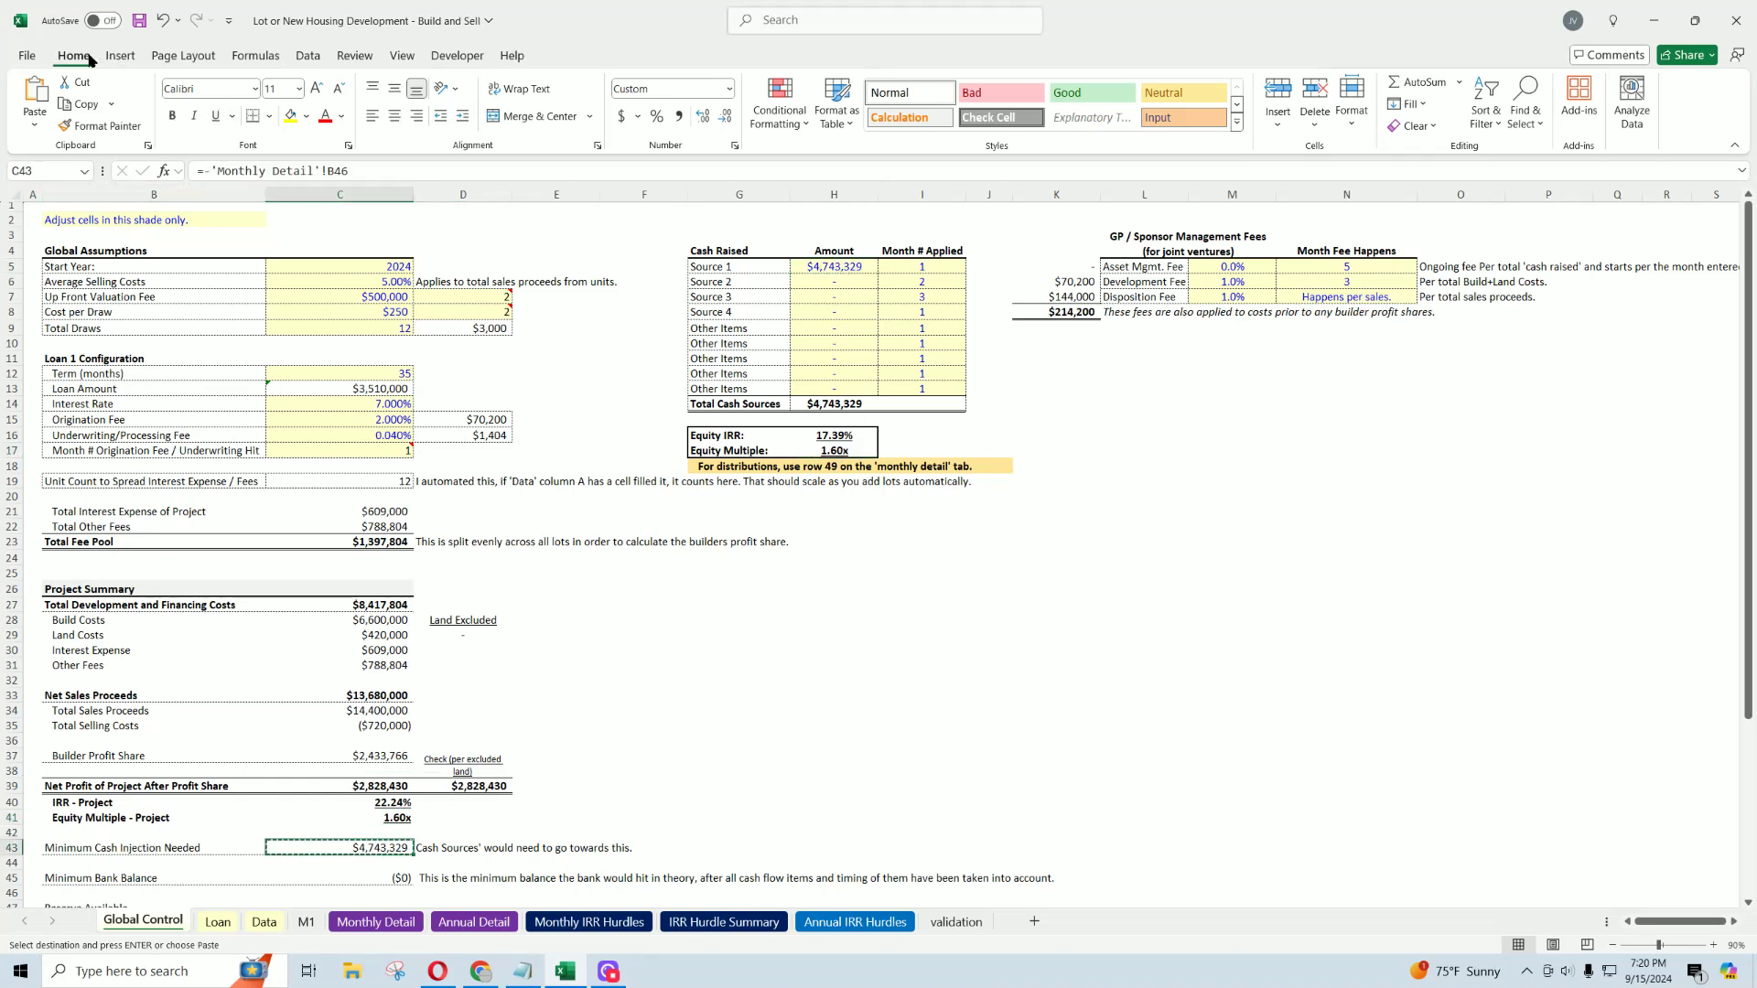
Step: Save the workbook
click(139, 20)
click(1144, 542)
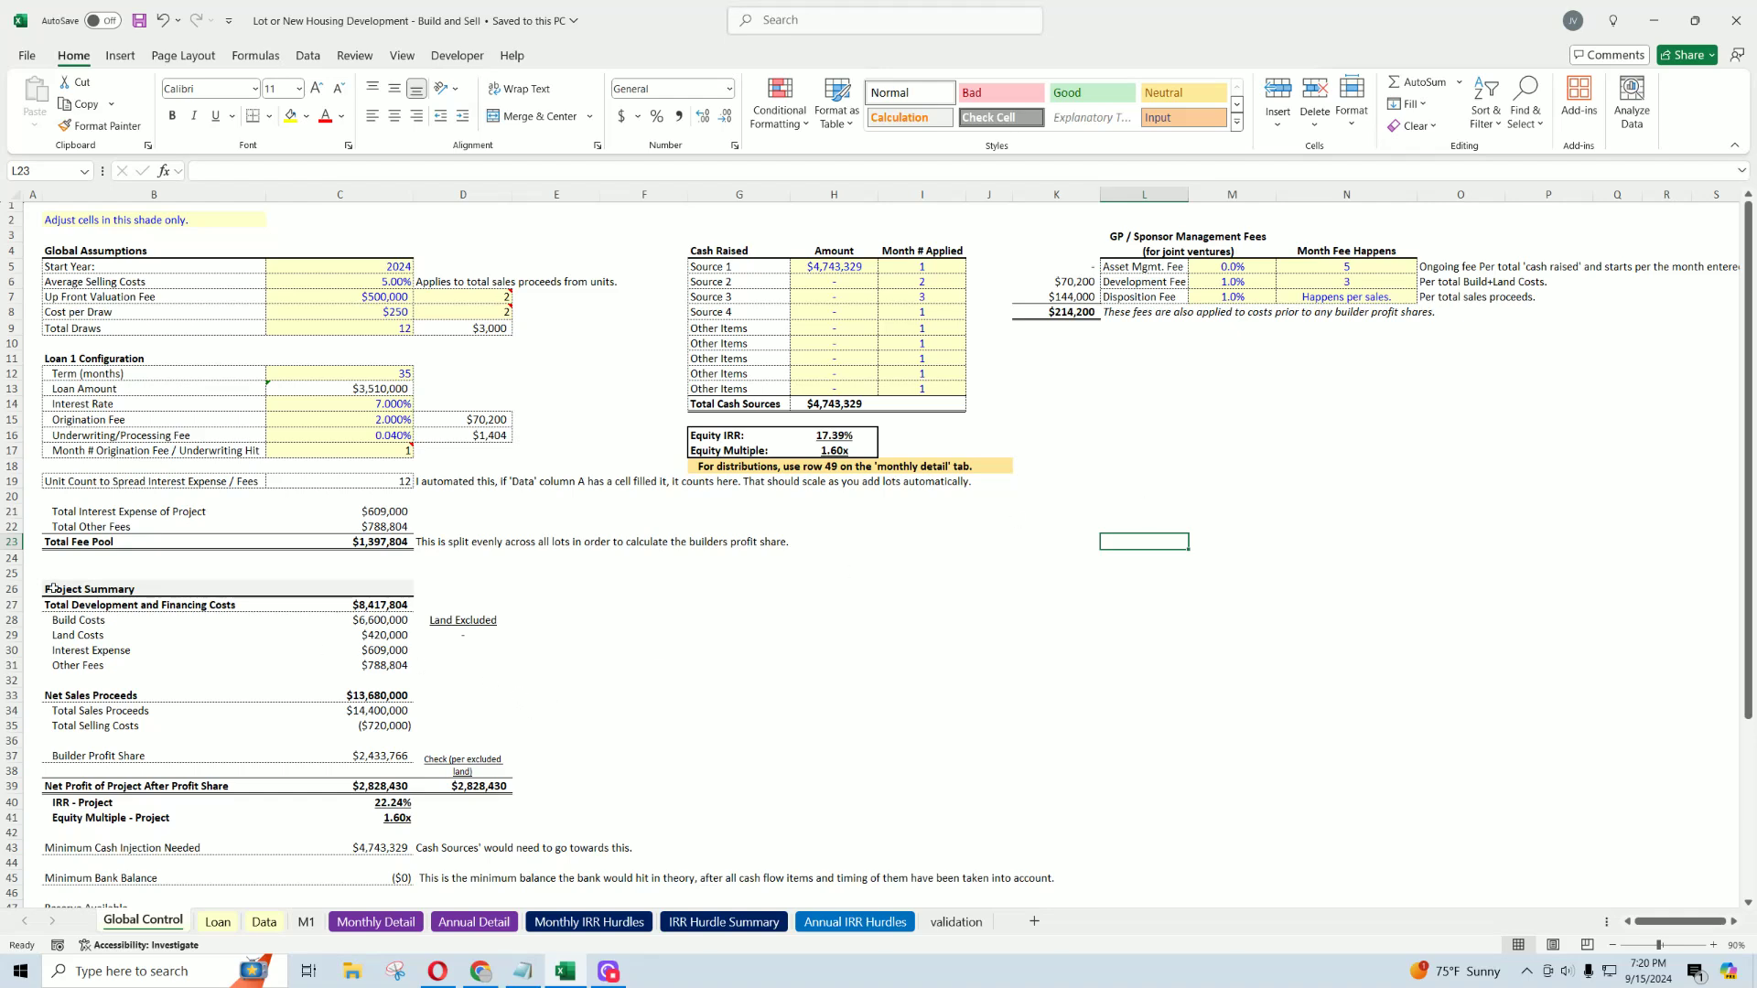
Step: Review the Project Summary from total development and financing costs through sales proceeds, selling costs and net profit after profit share
drag(52, 588, 275, 607)
click(133, 605)
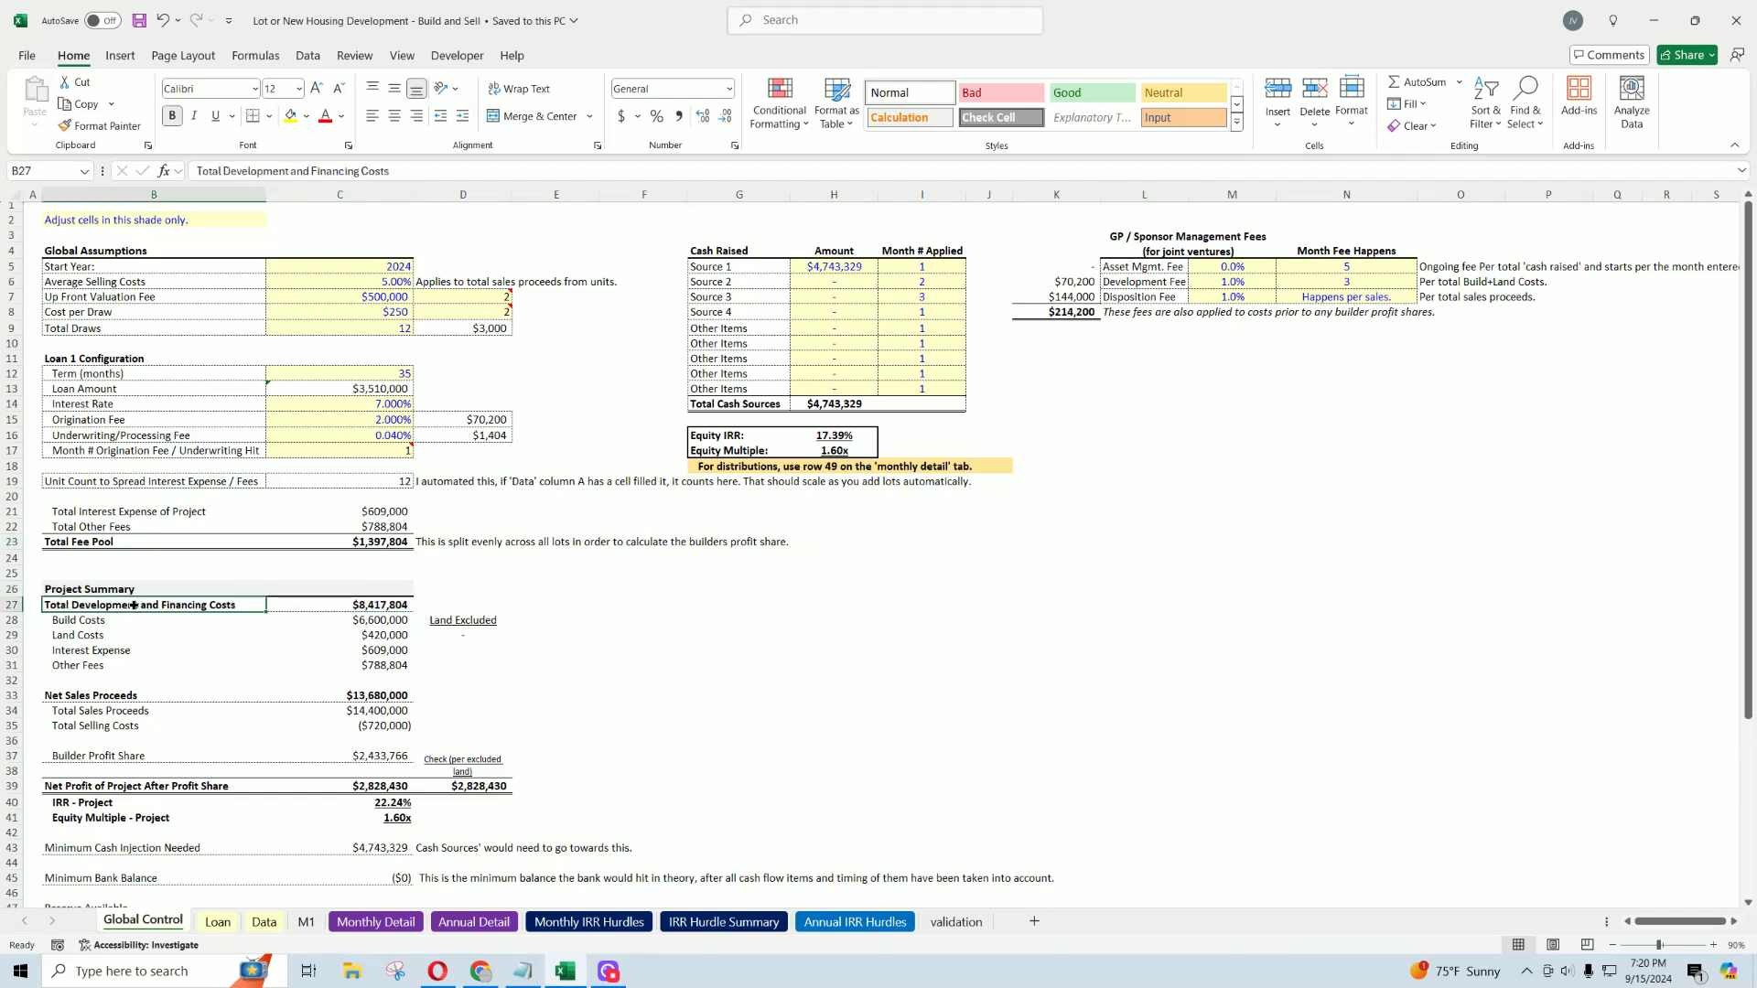
drag(133, 605, 373, 605)
drag(105, 620, 128, 711)
click(124, 711)
click(114, 728)
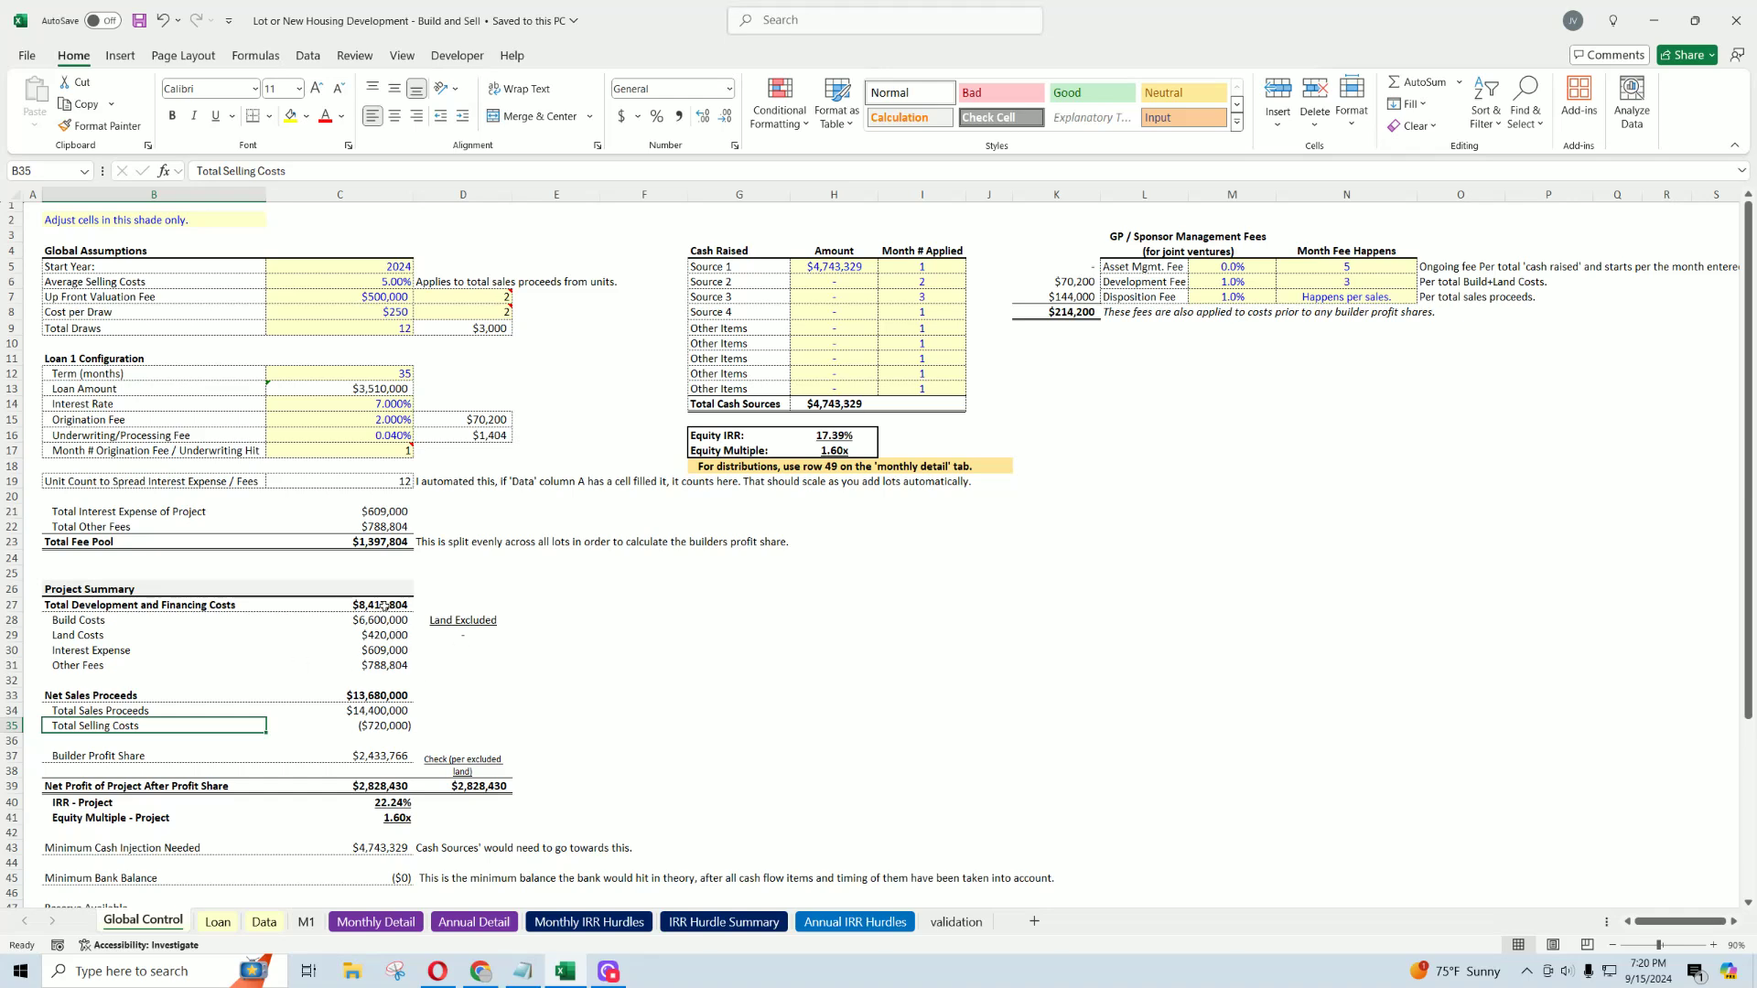
click(172, 785)
click(373, 787)
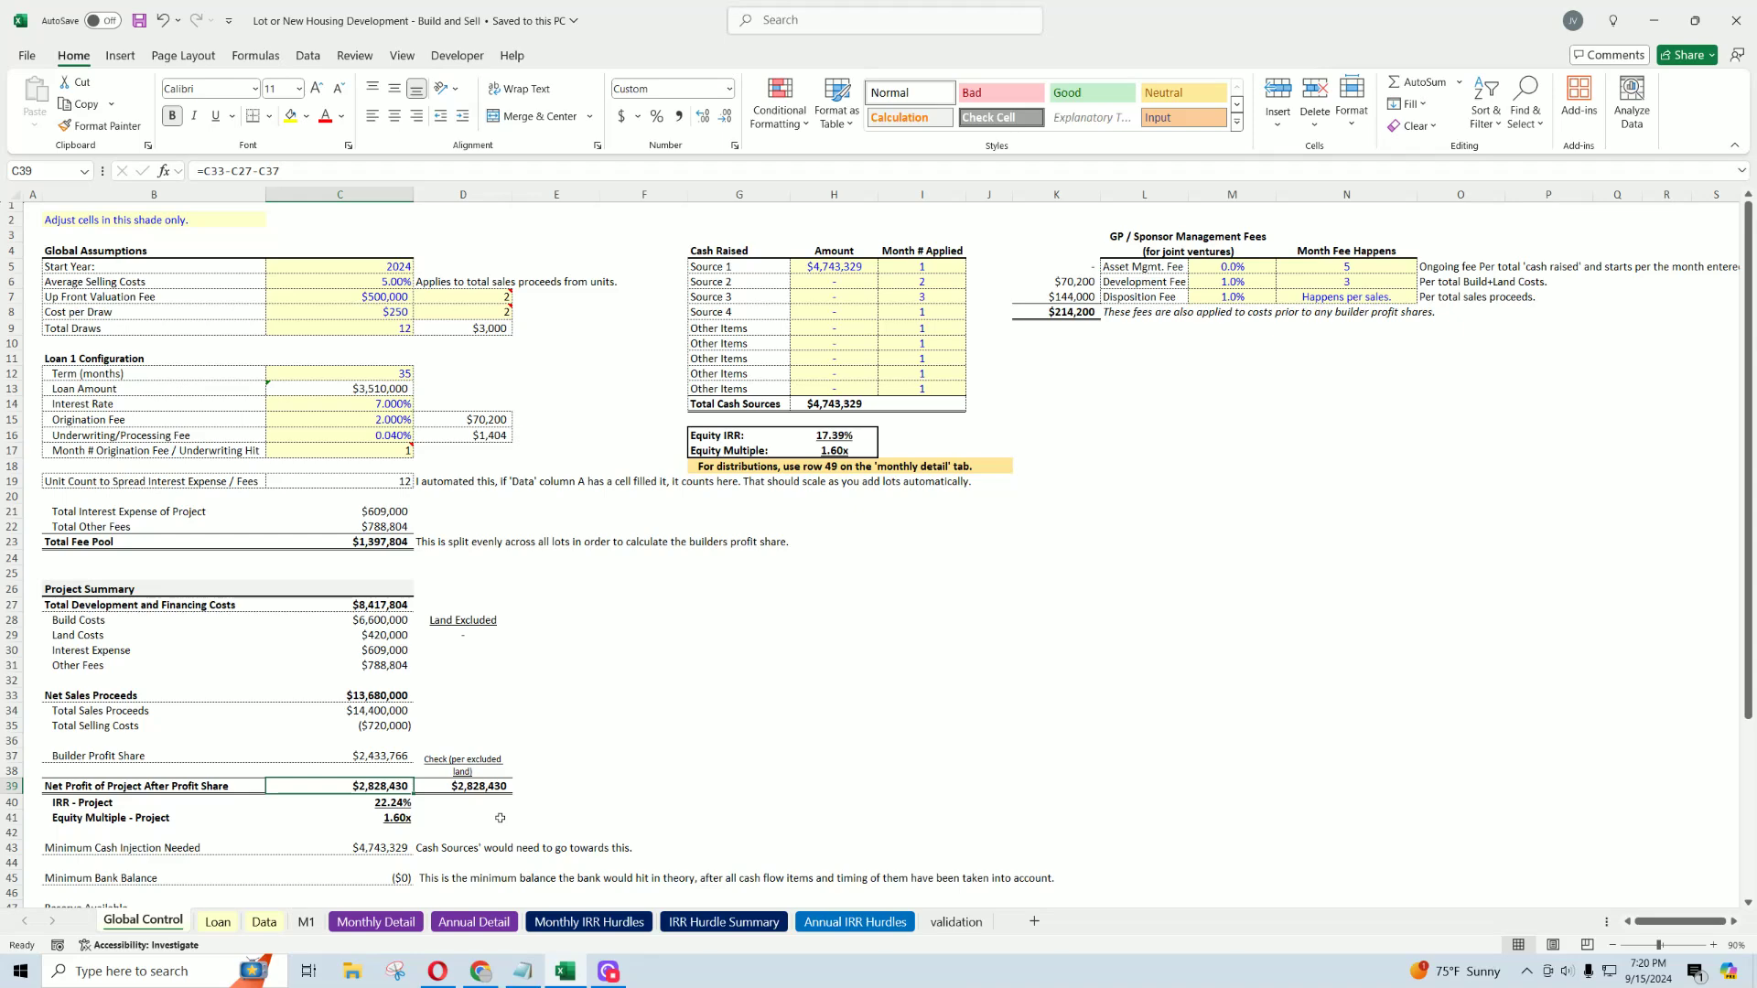
Step: Examine the running project cash flow total for FY 2027 on the Annual Detail sheet
click(476, 920)
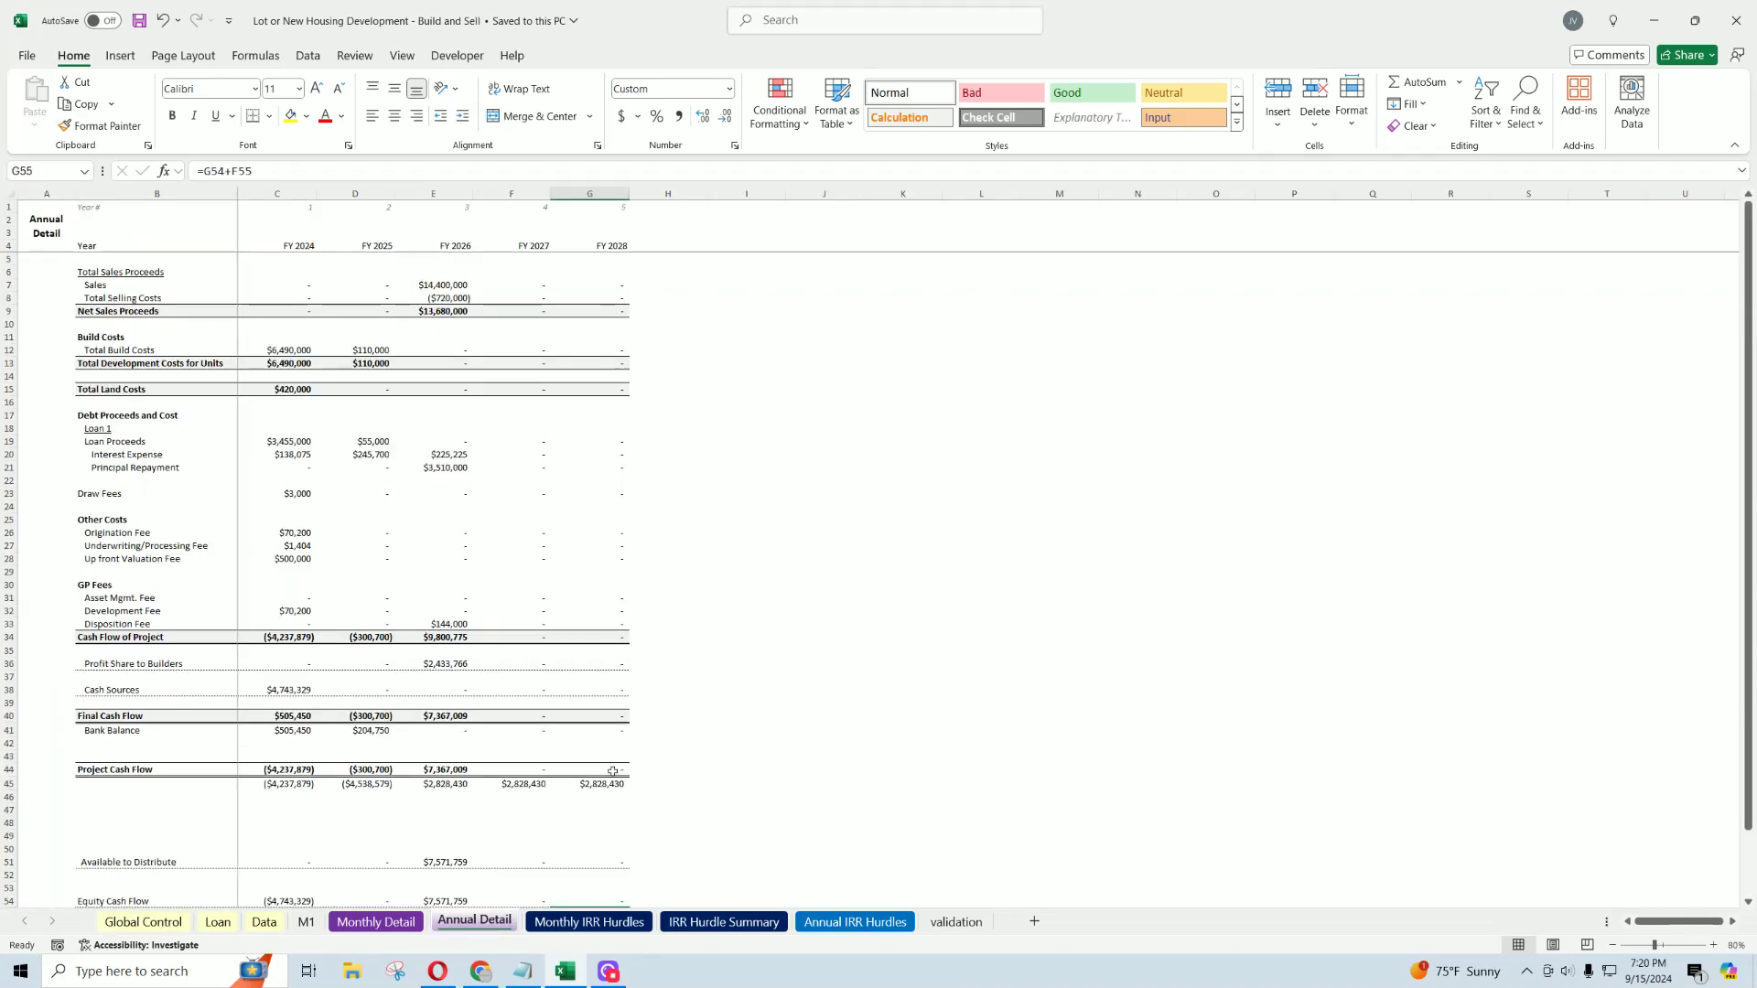
click(518, 811)
key(Up)
key(Up)
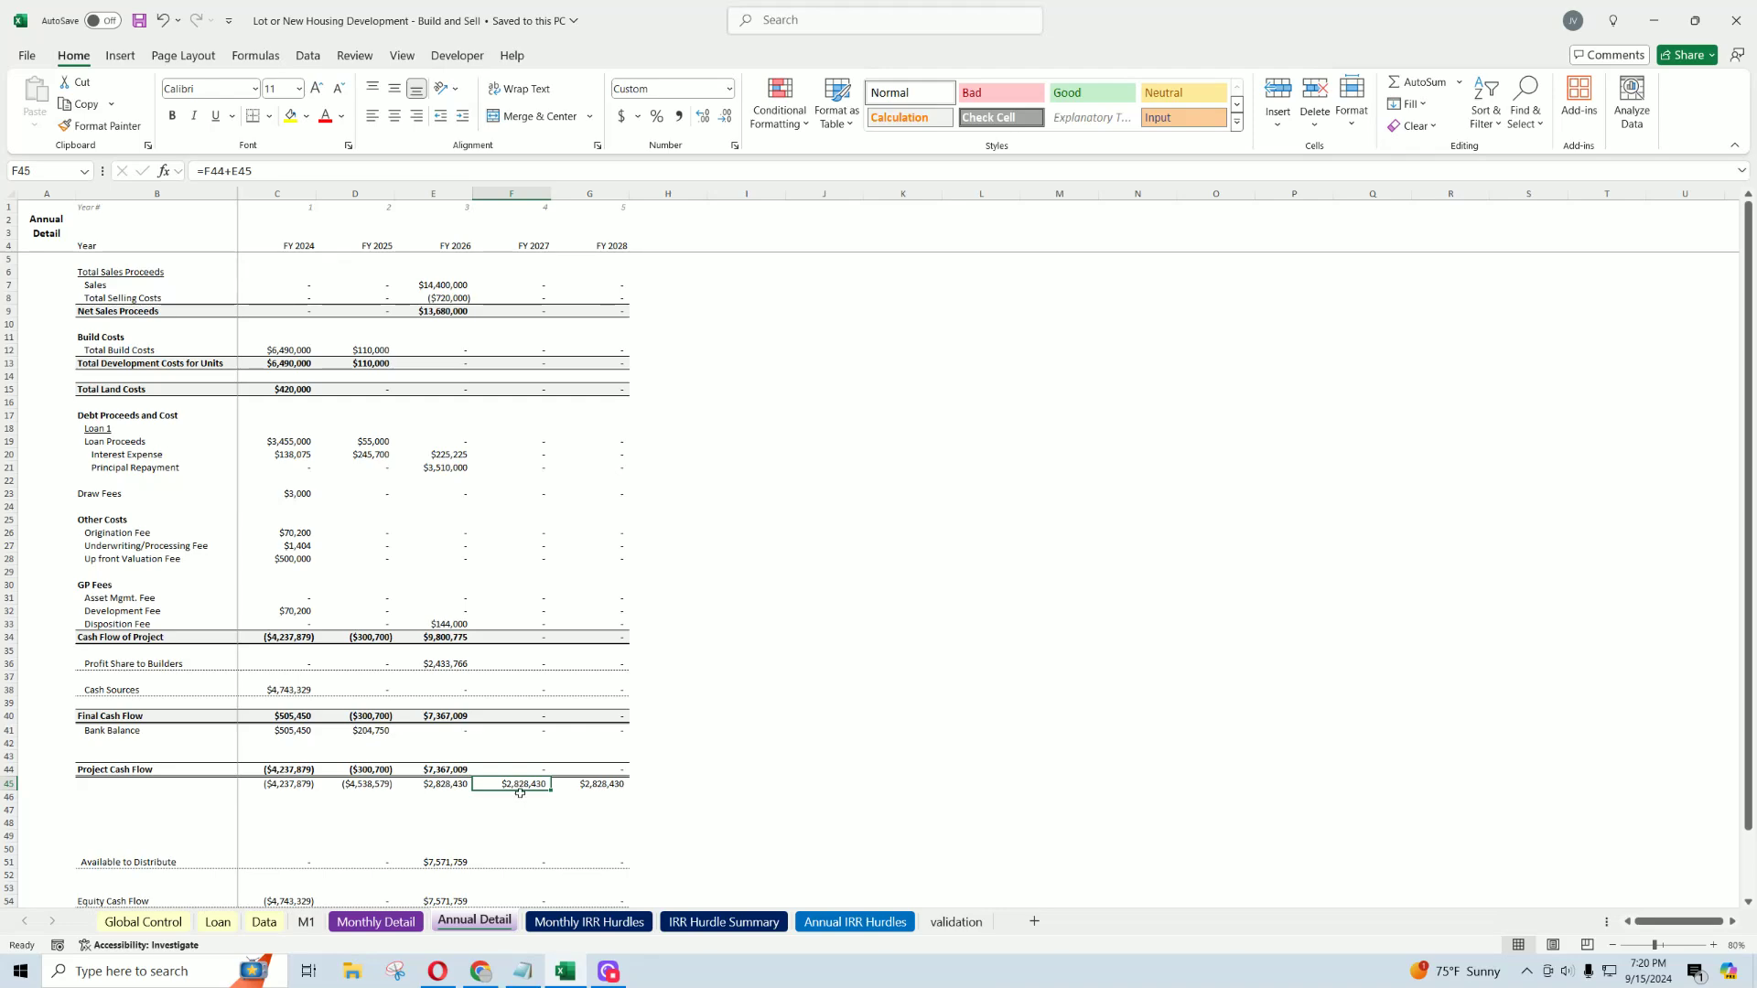
Step: Check the Total Cash Flows total on the Monthly IRR Hurdles and Annual IRR Hurdles sheets
click(589, 921)
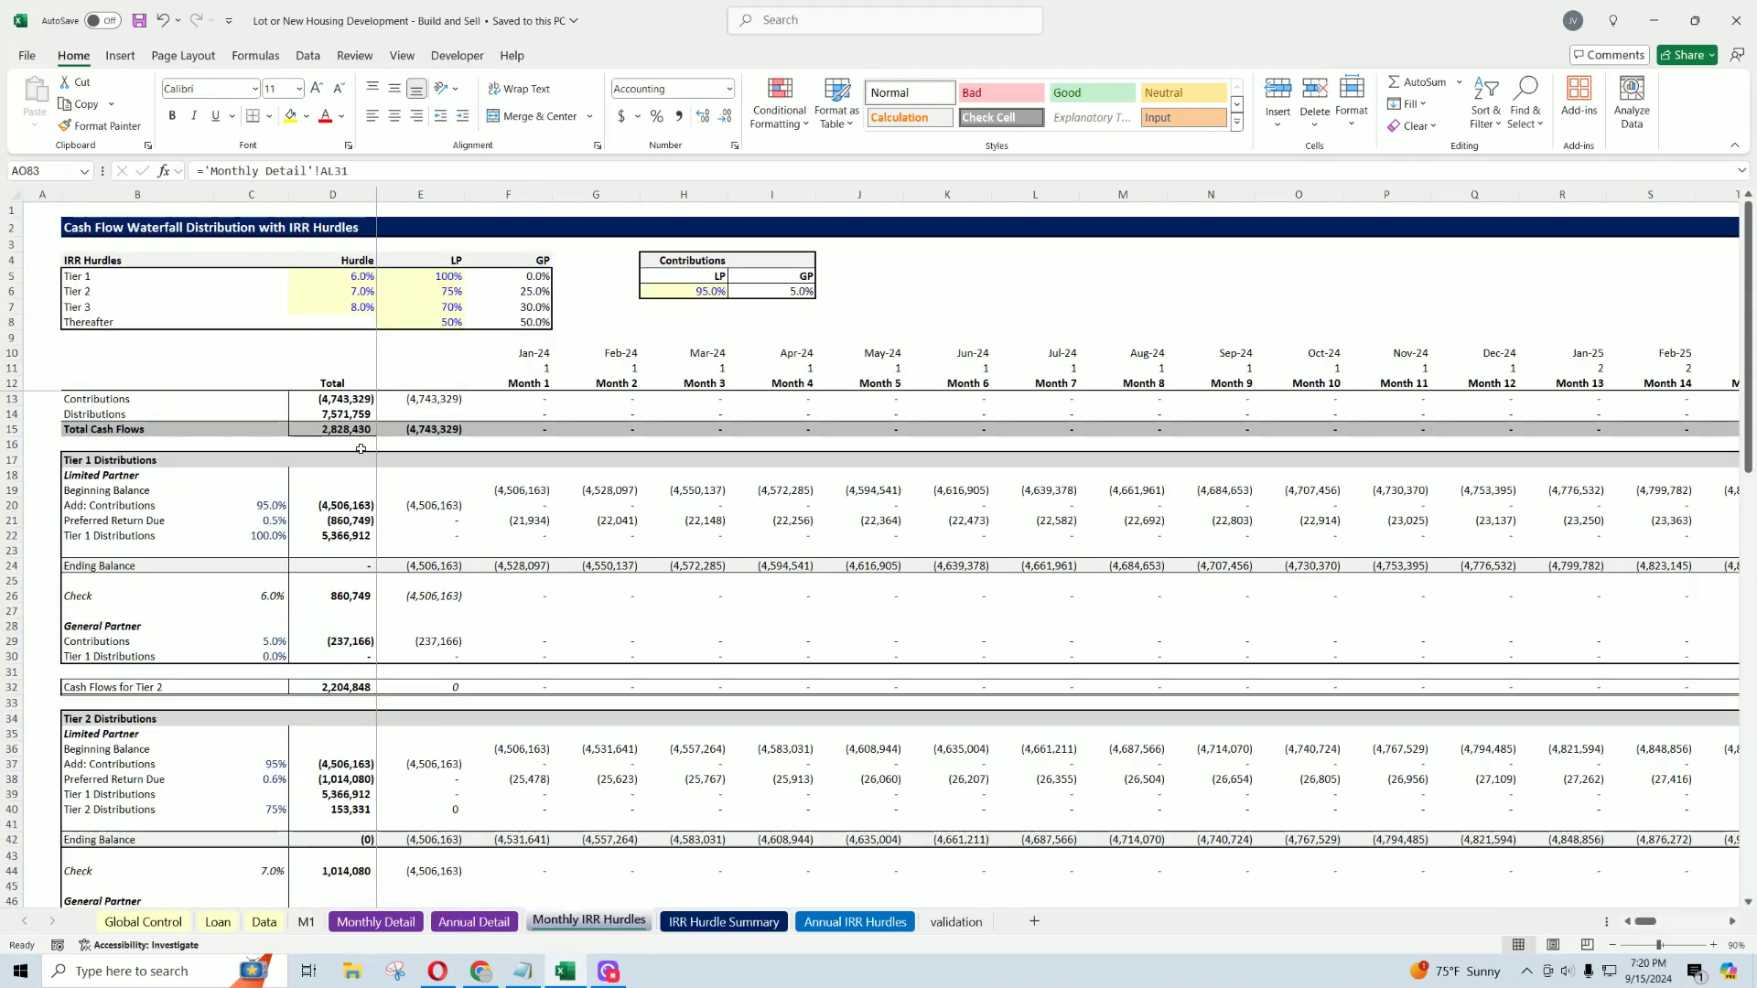
key(ctrl+Page_Down)
key(ctrl+Page_Down)
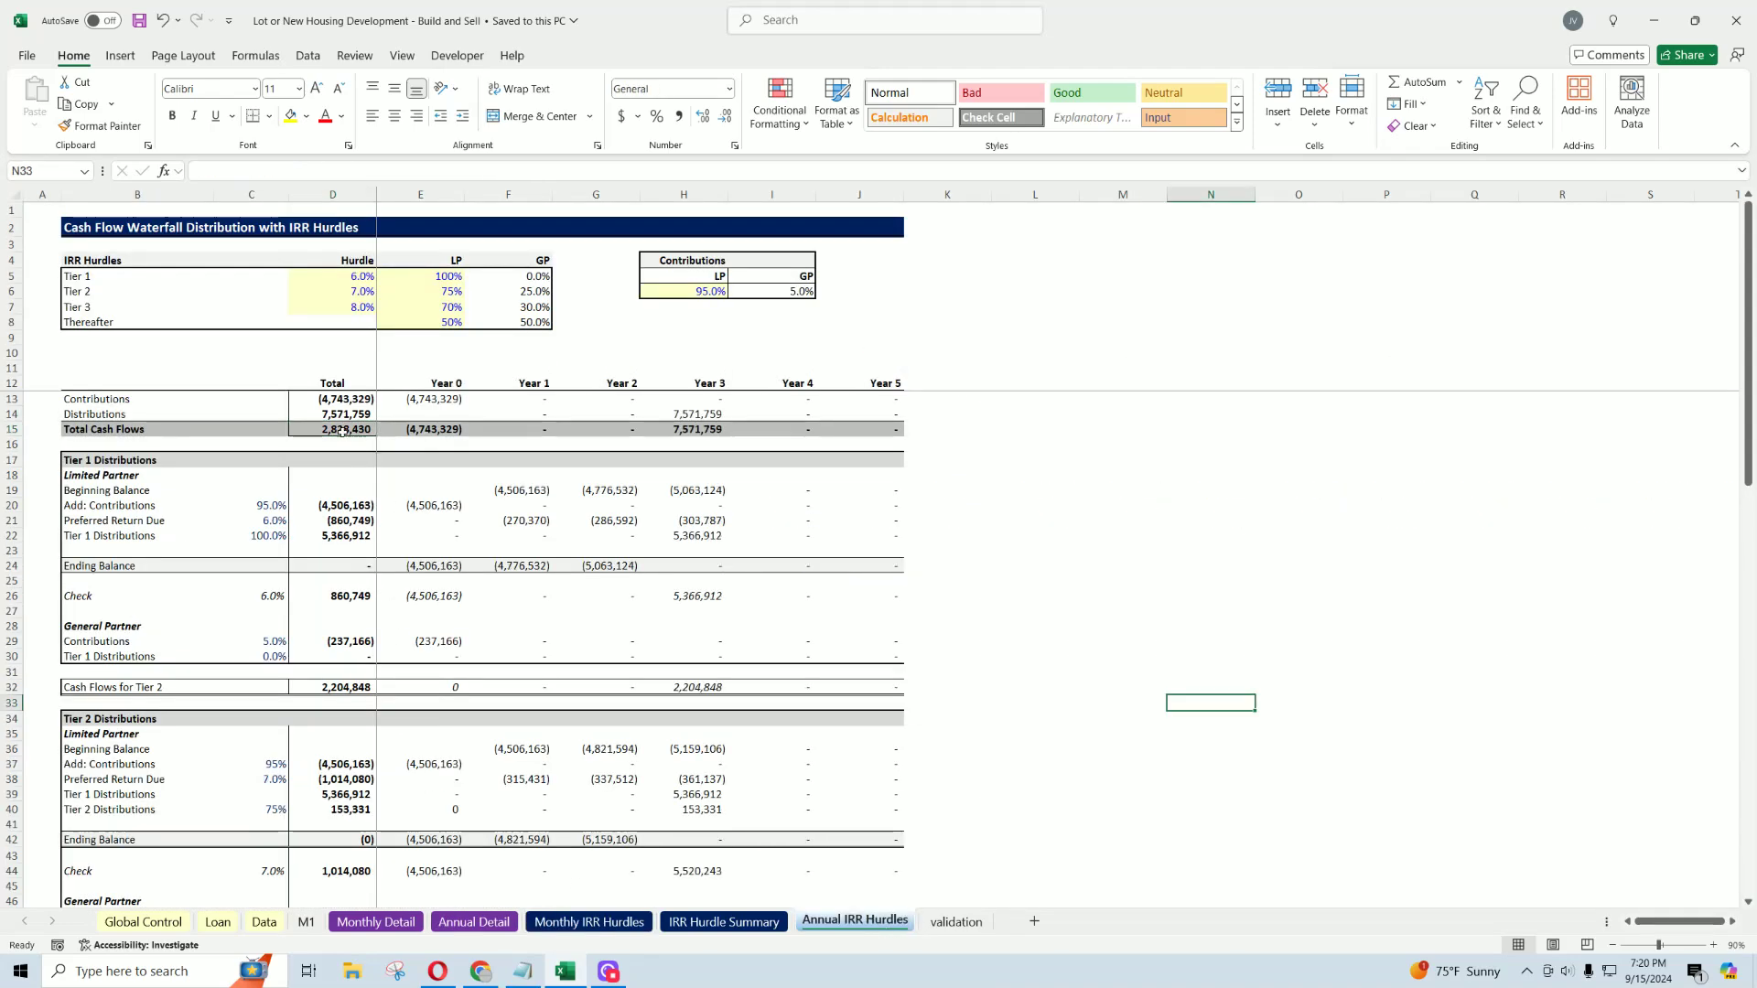
click(341, 430)
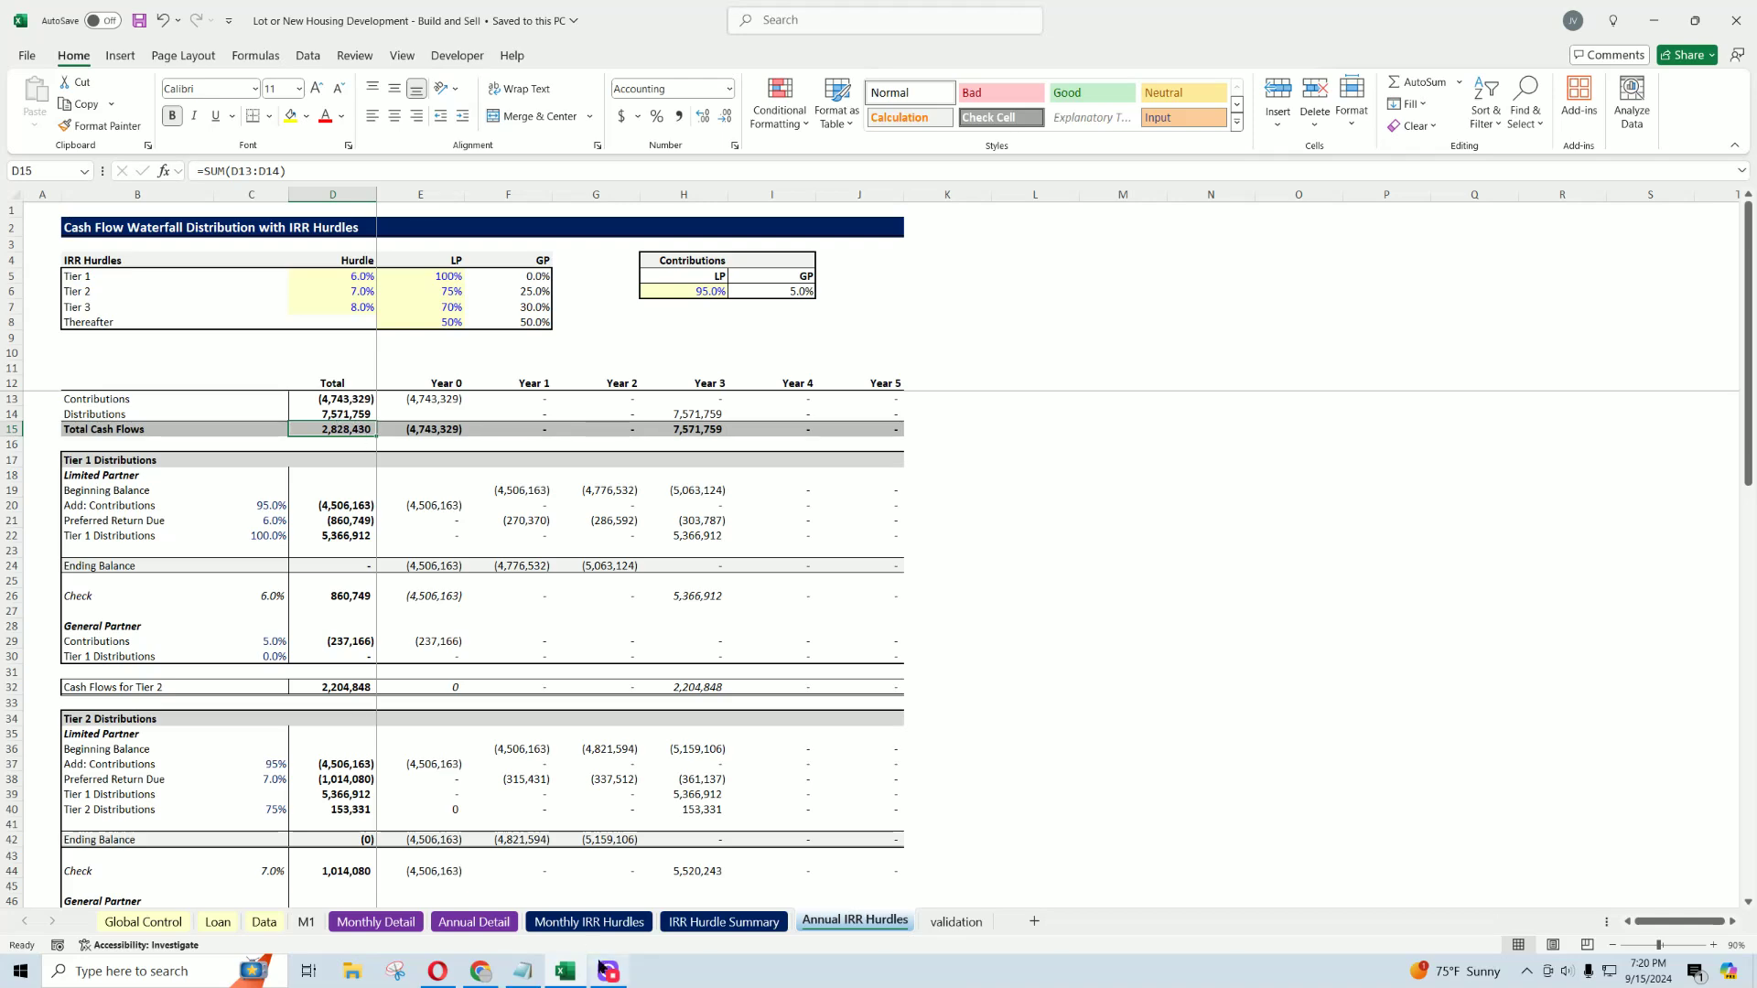
Step: Examine the Global Control formulas behind the net profit after profit share and the total development and financing costs
click(172, 922)
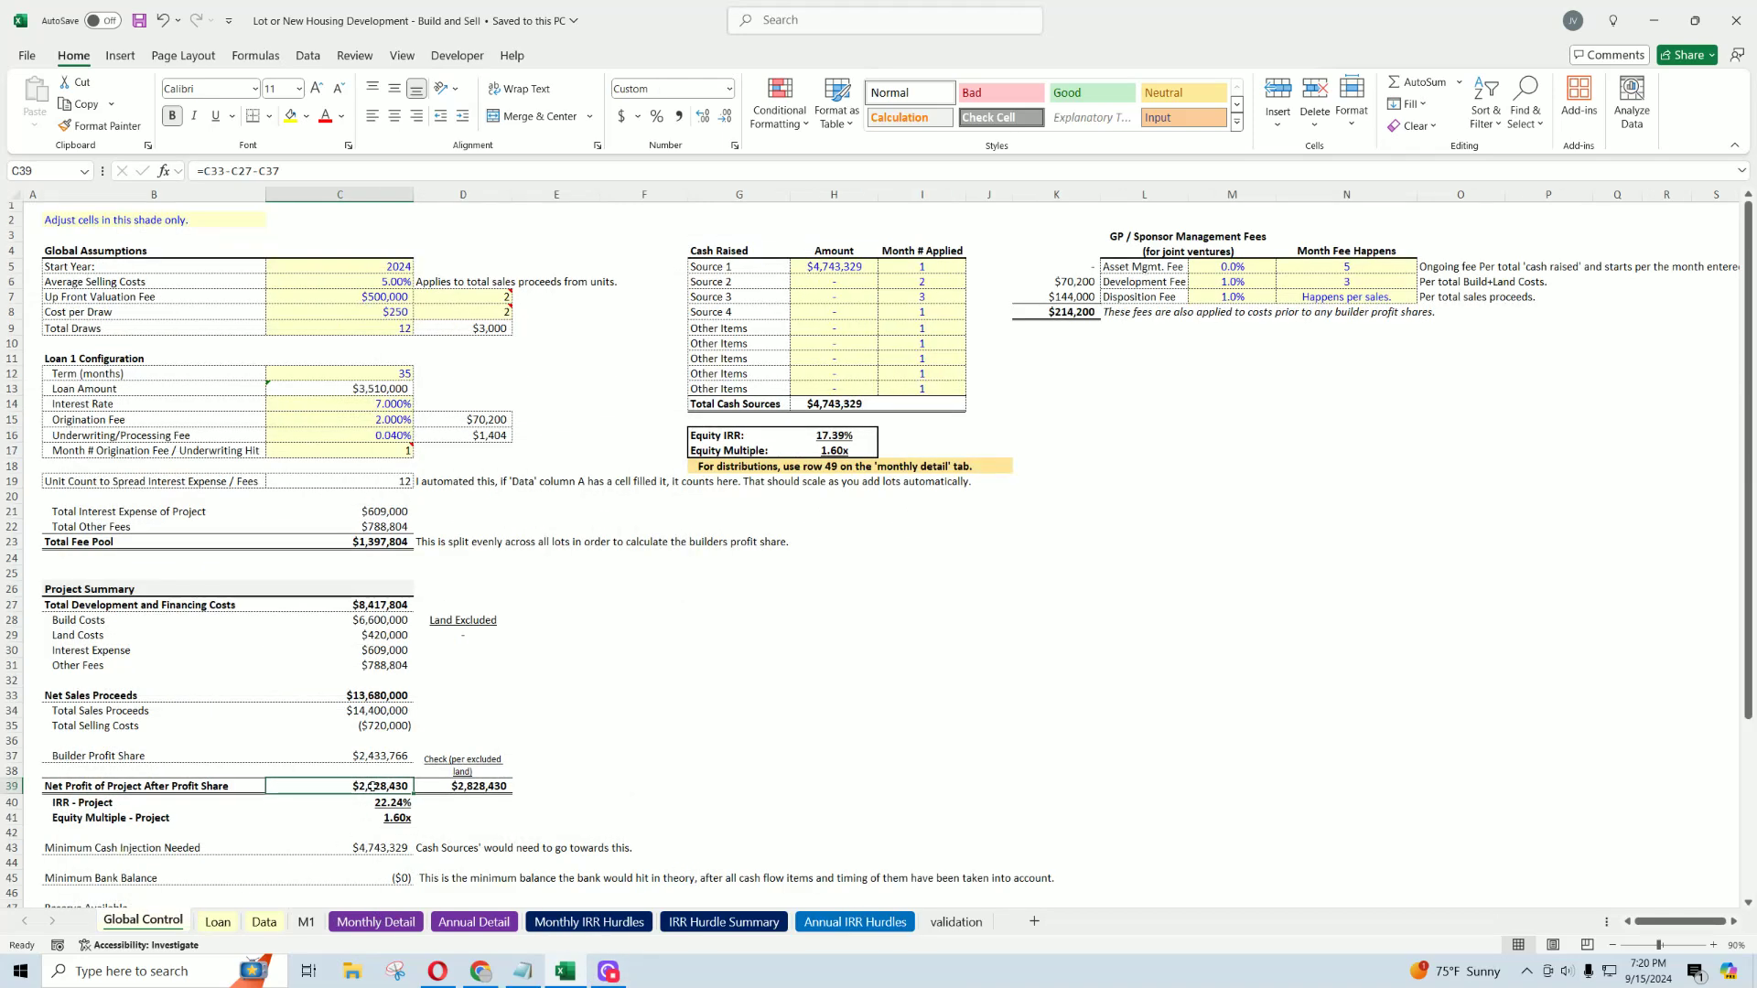
double_click(358, 788)
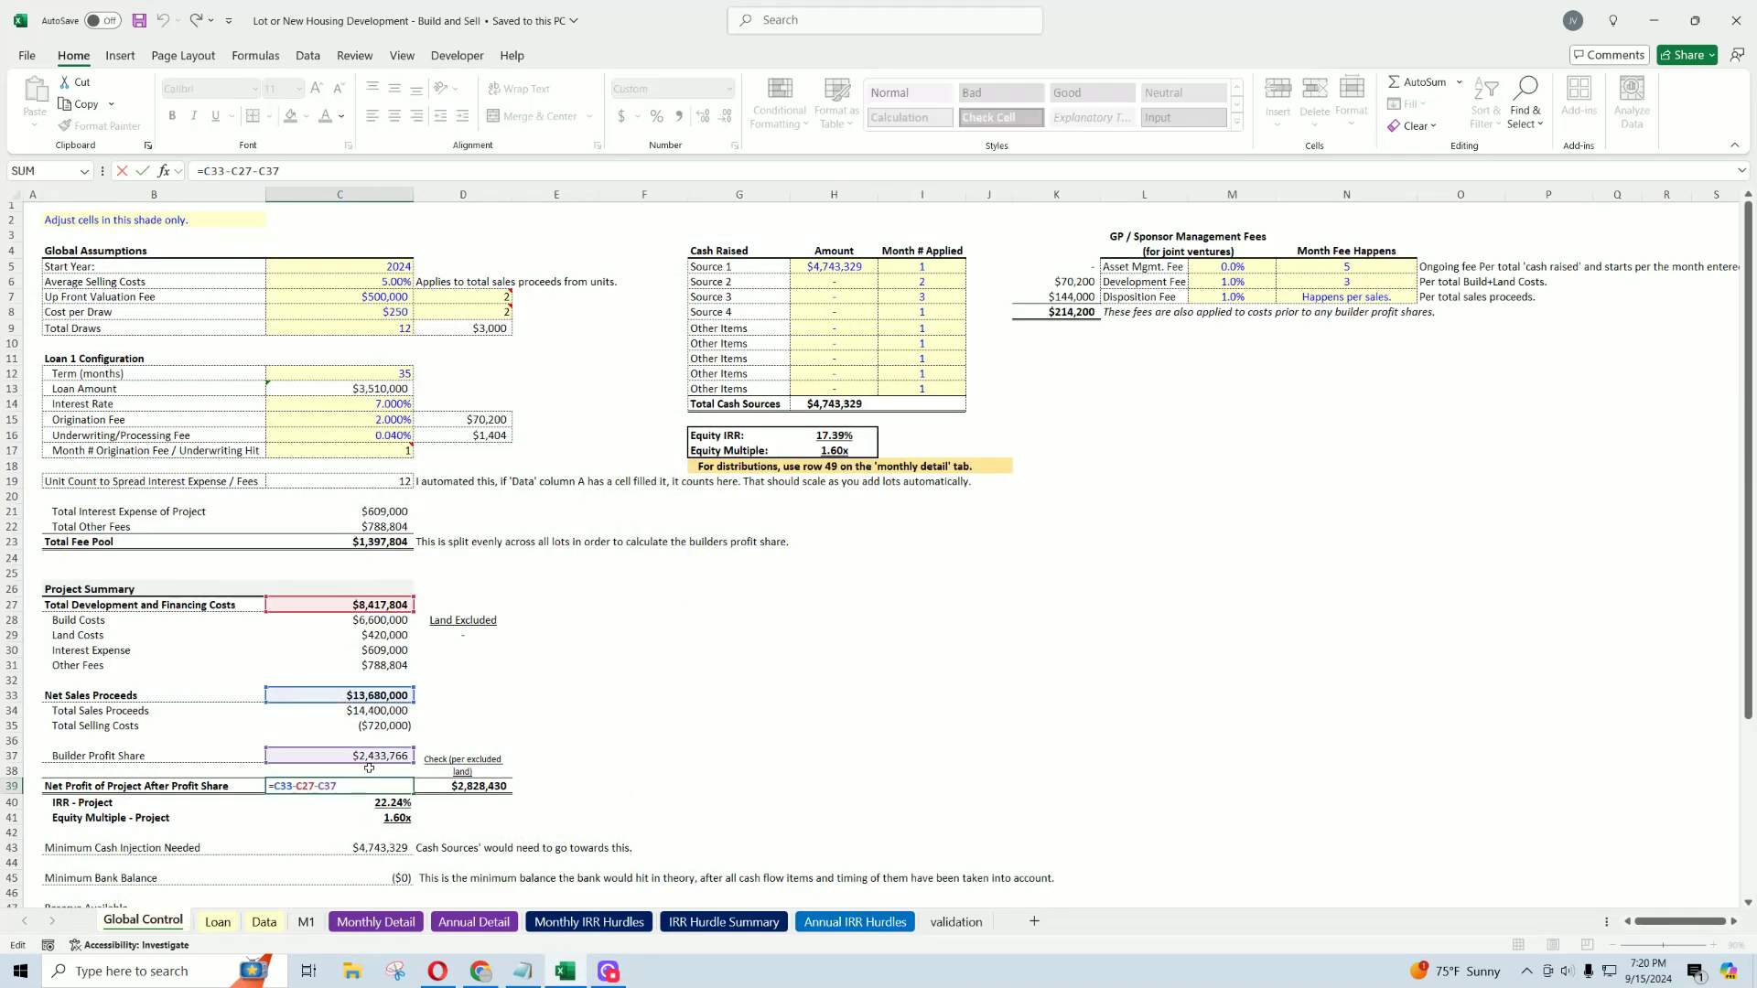
click(385, 604)
double_click(384, 607)
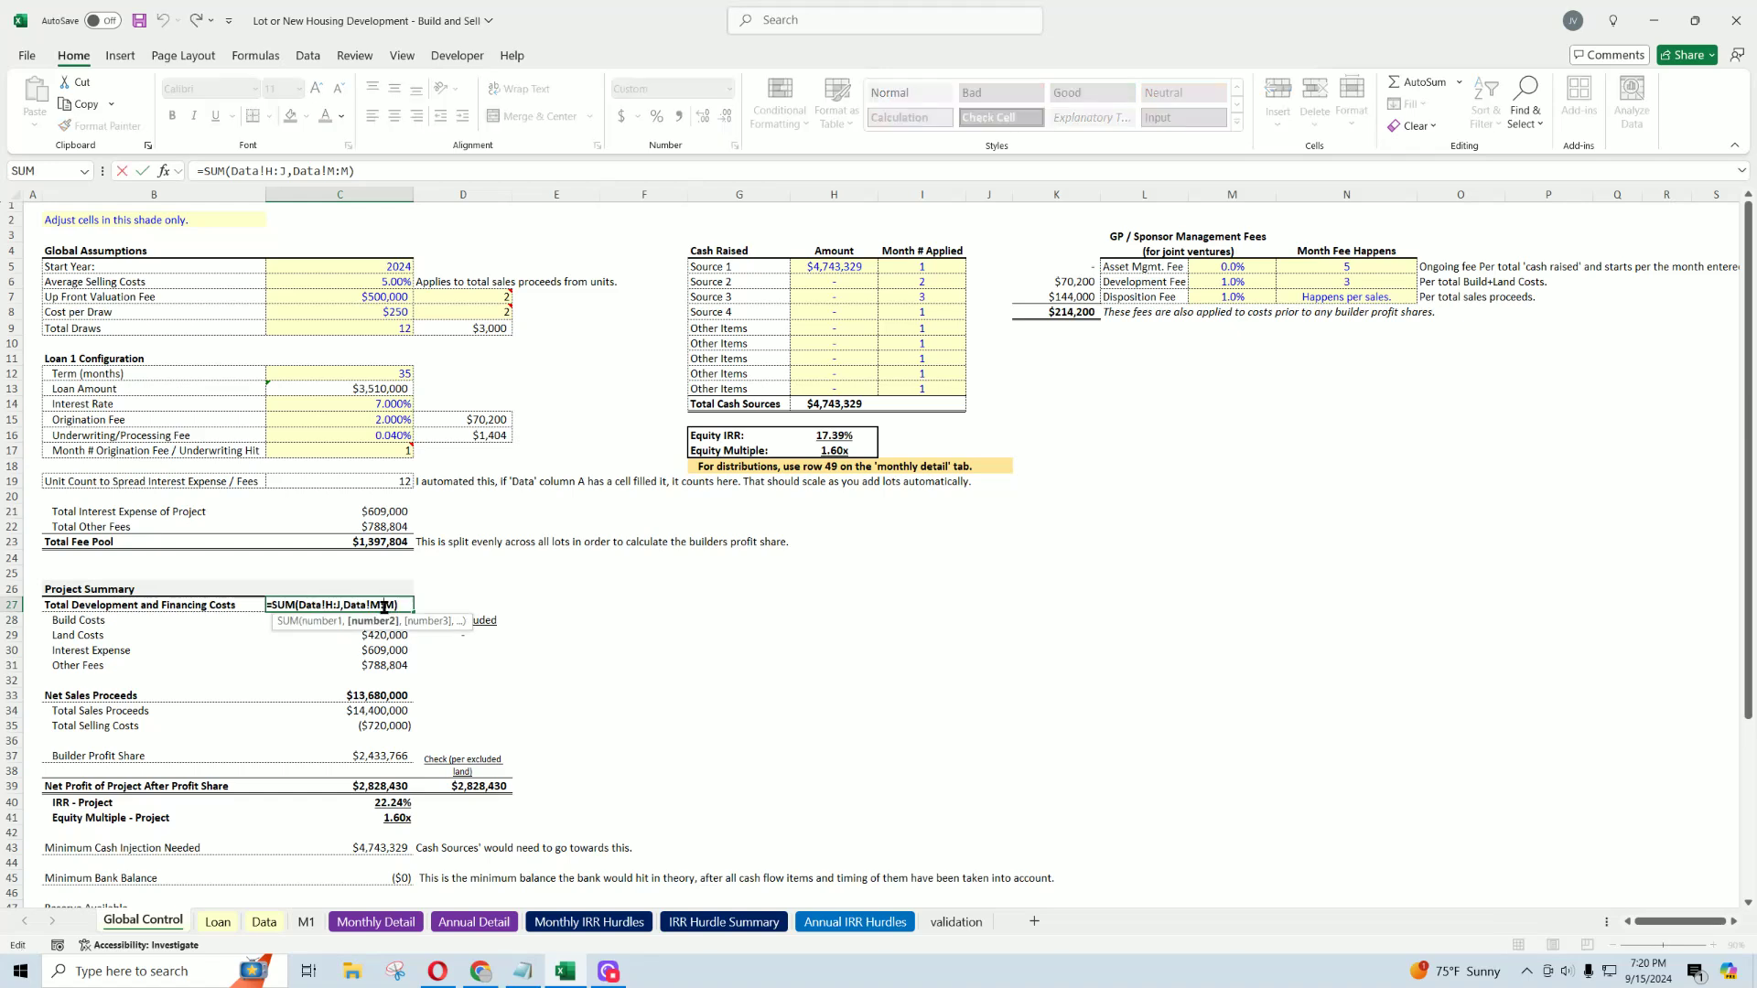
key(Escape)
Step: Review the cost components from Build Costs to Other Fees and trace the cells feeding the Other Fees formula
drag(384, 620, 383, 665)
double_click(383, 666)
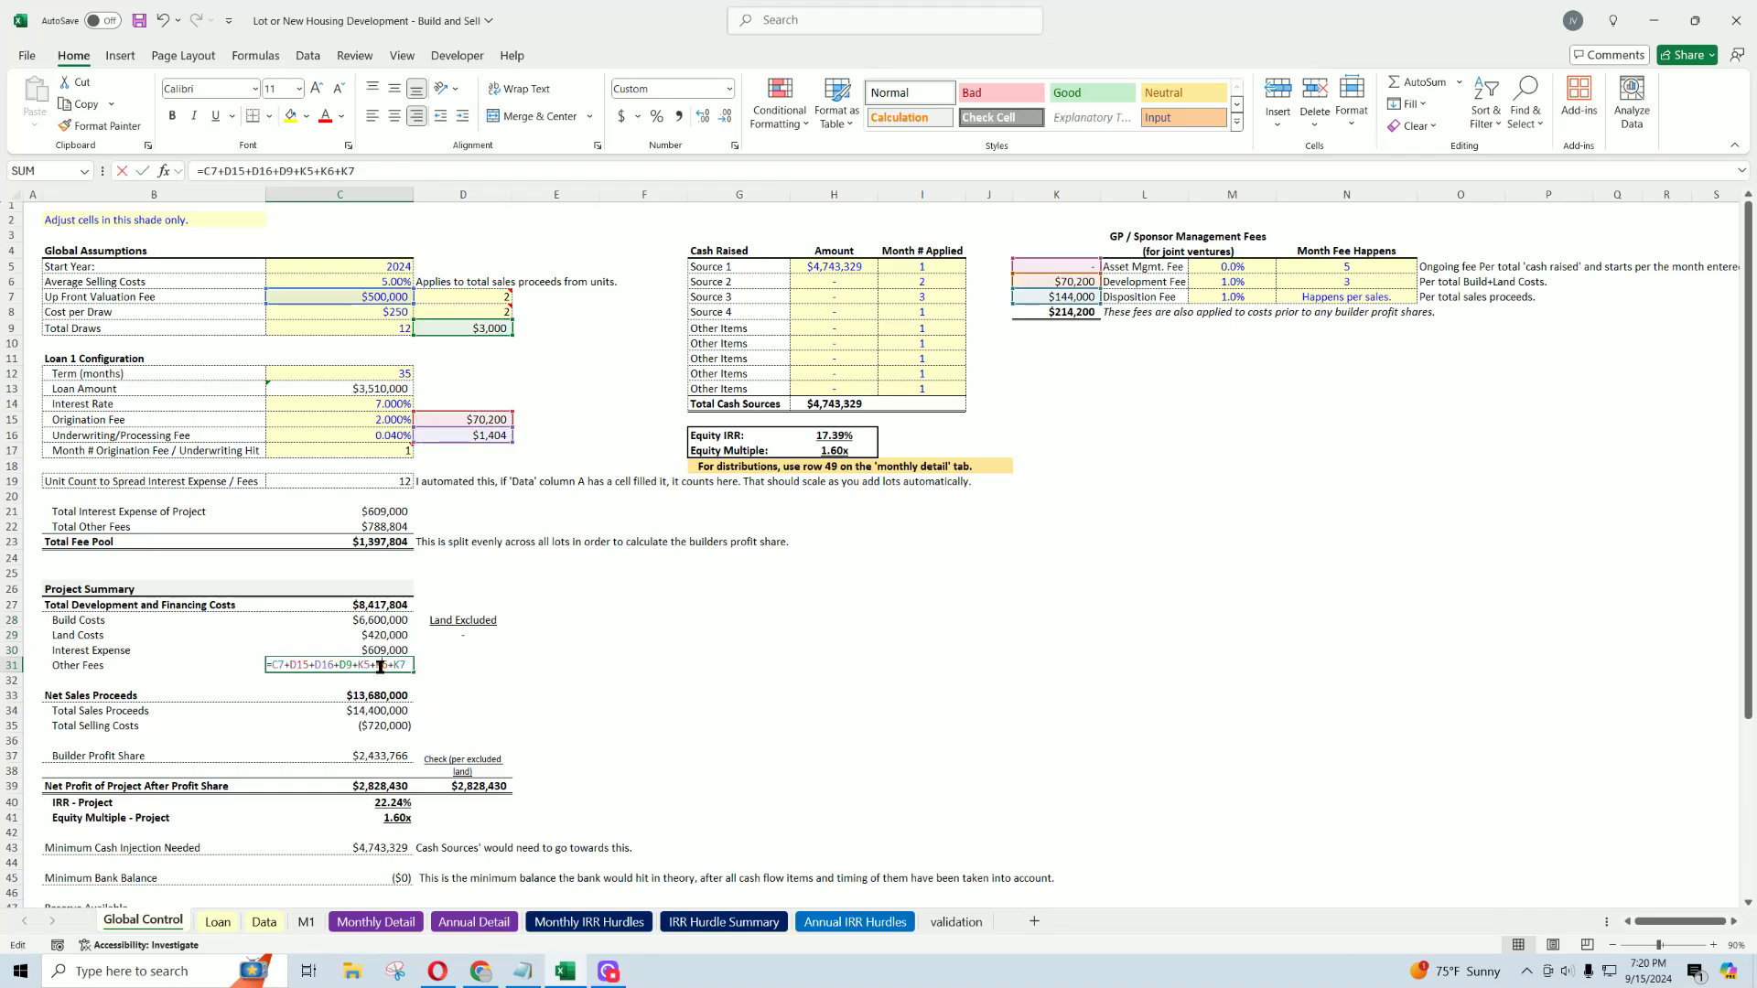
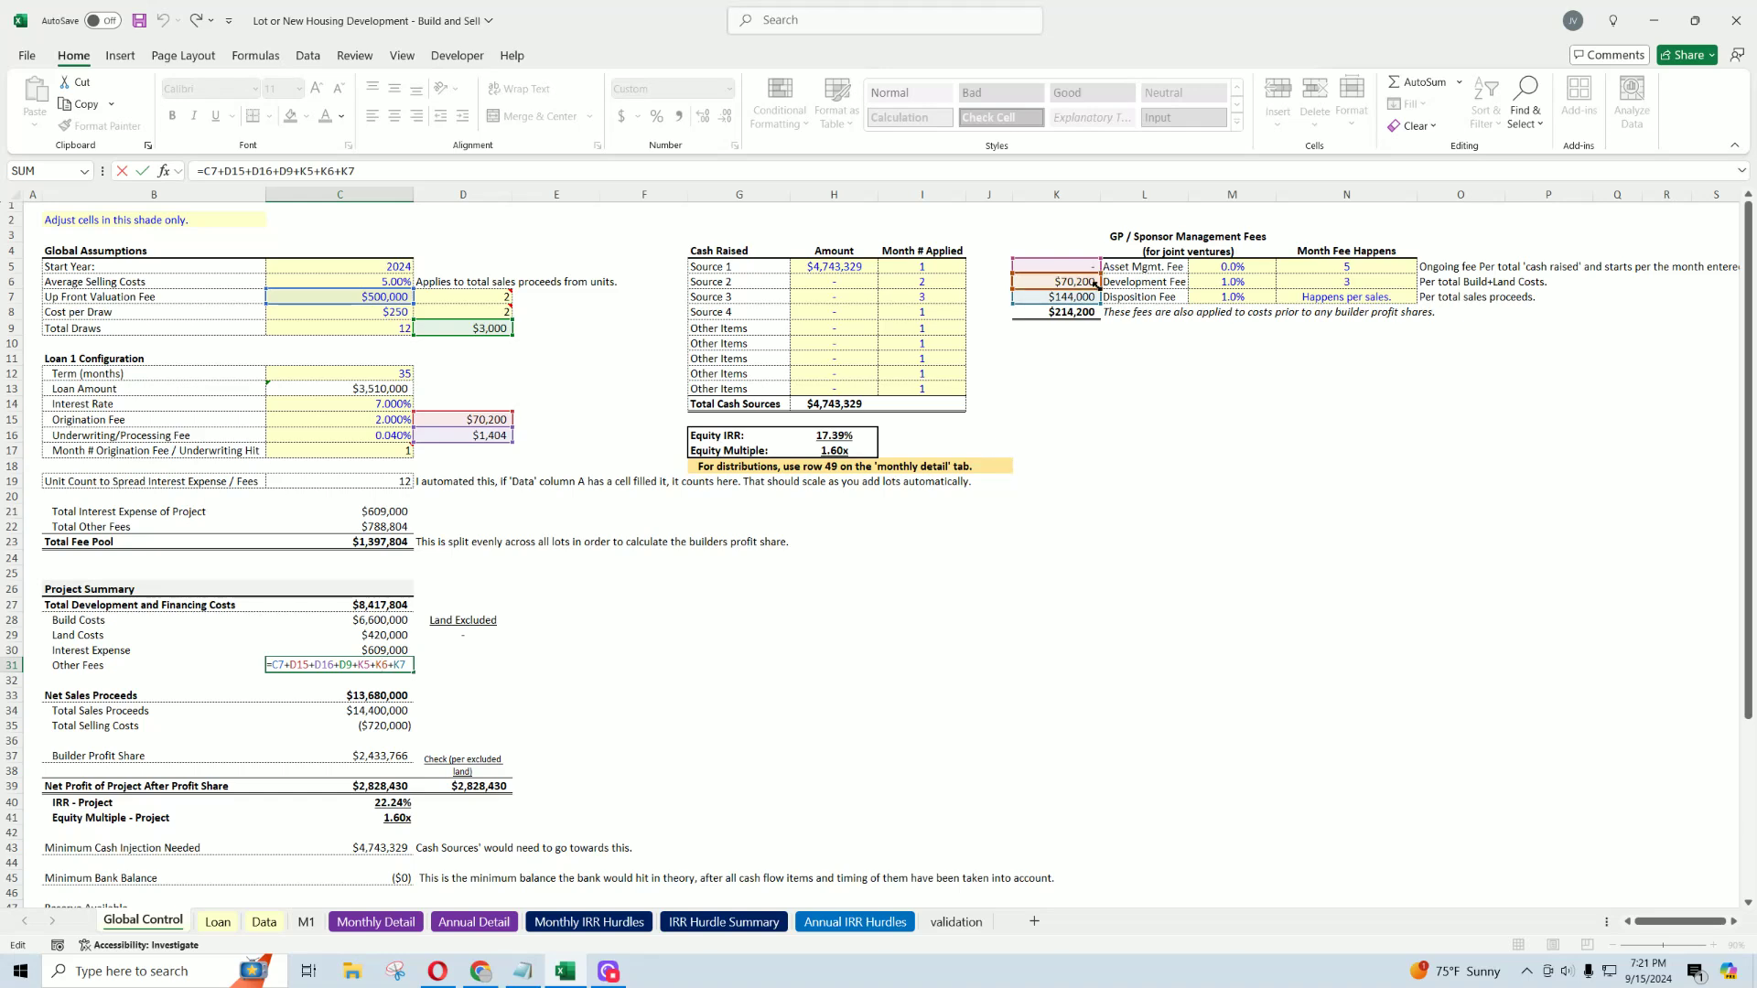
key(Return)
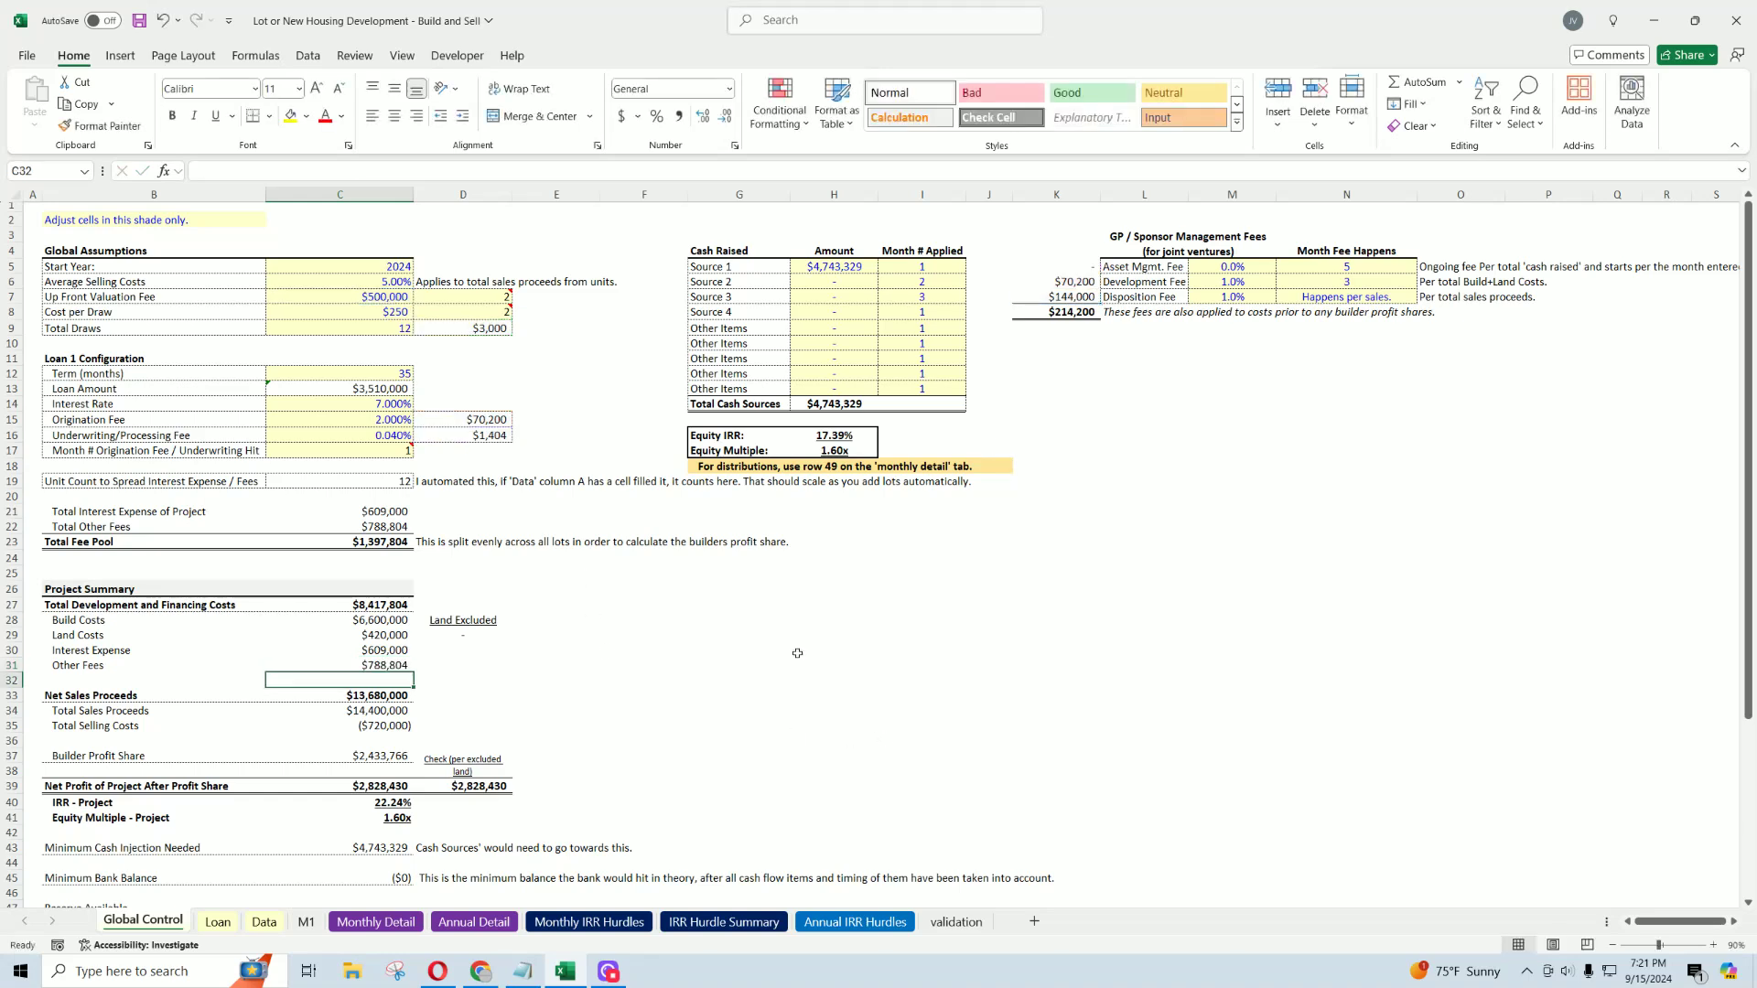
Step: Save the workbook
click(140, 20)
click(988, 650)
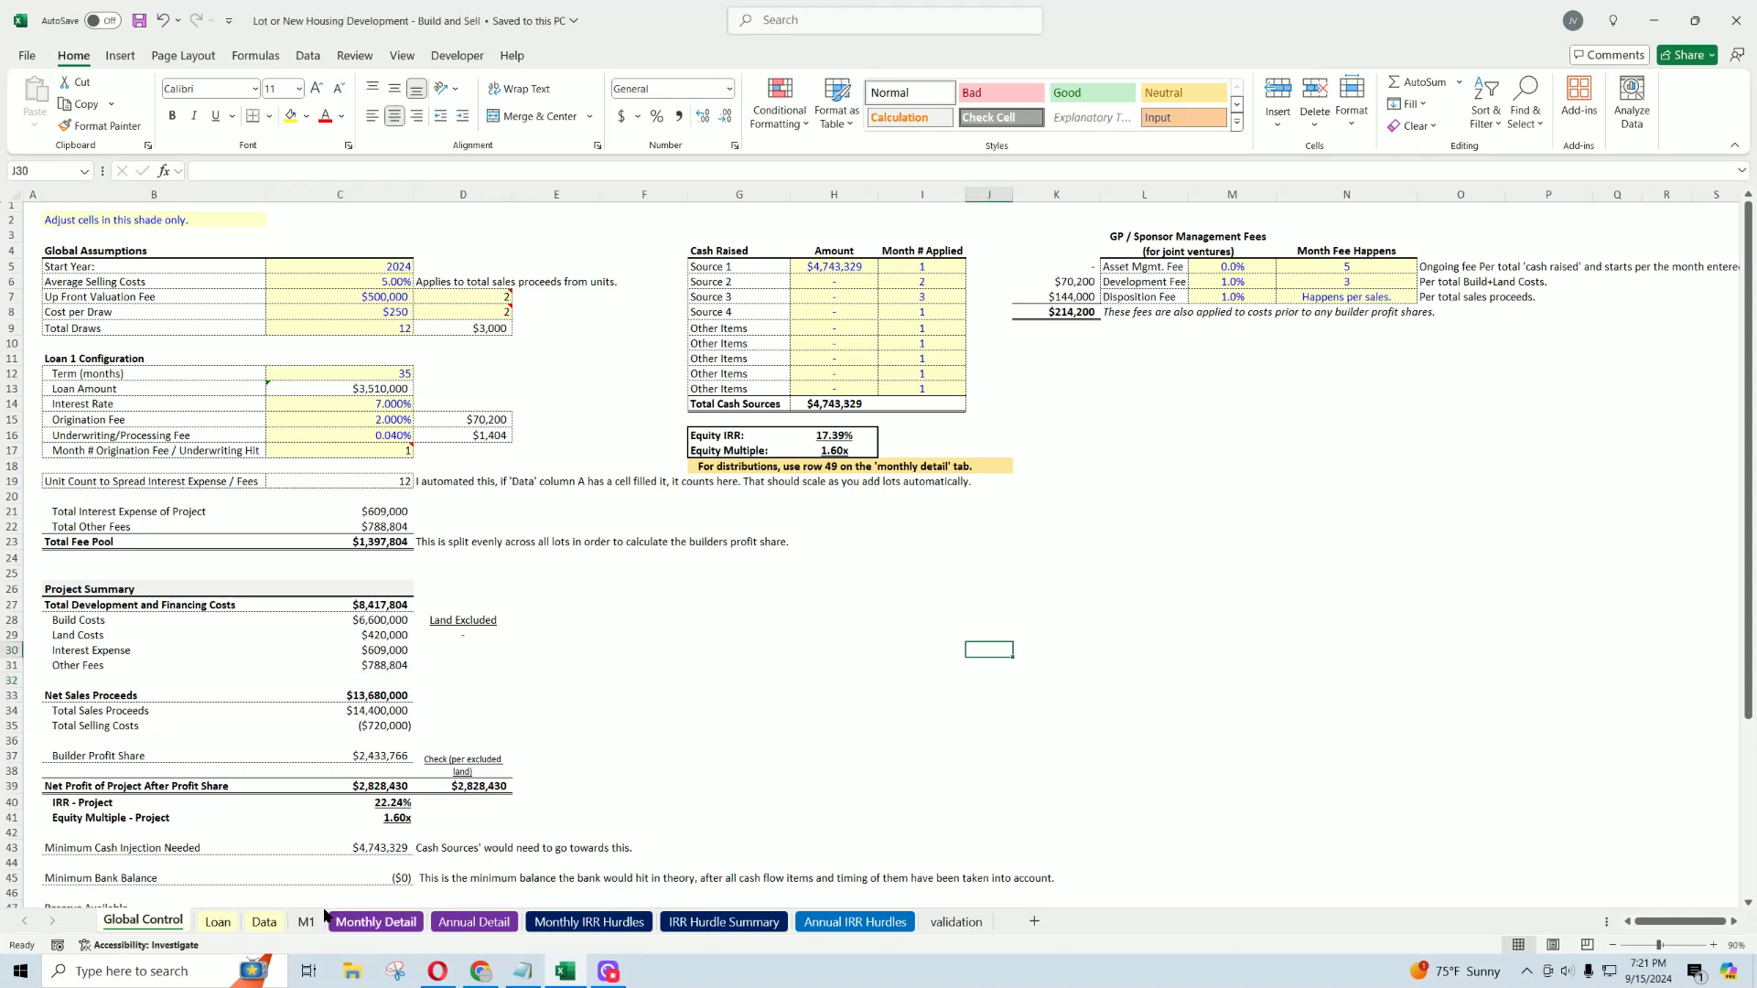
Step: Review the builder types assigned to the lots on the Data sheet
click(263, 921)
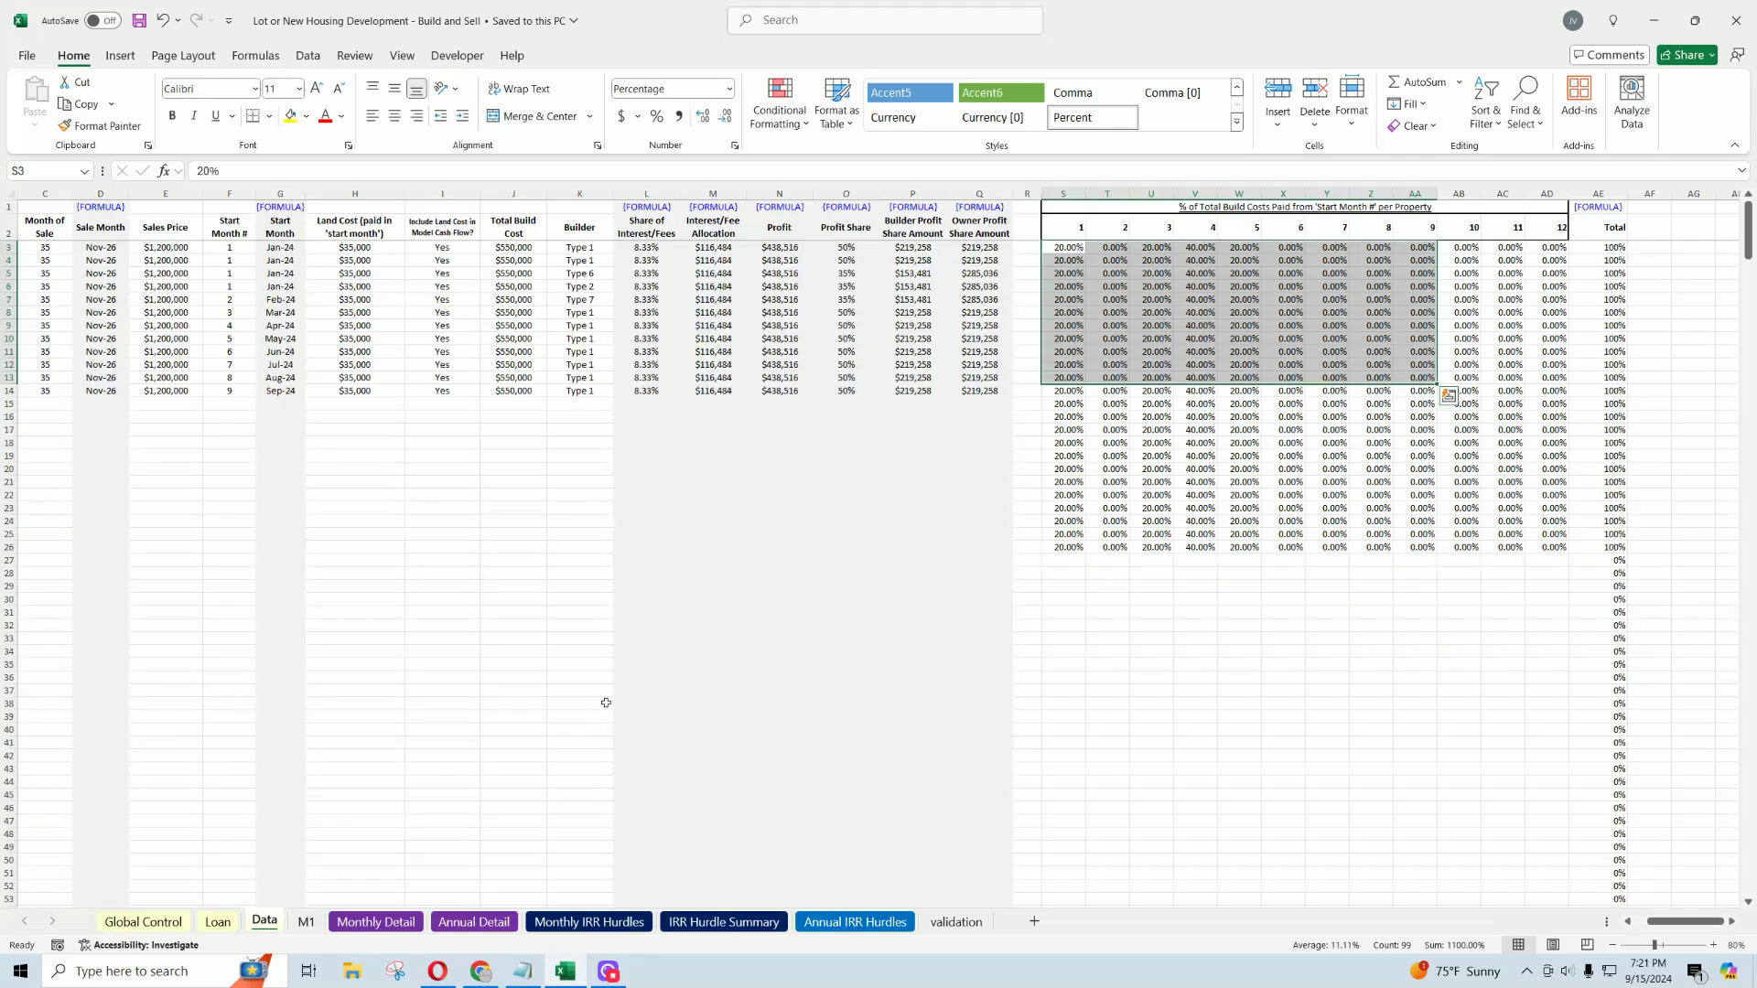
drag(1686, 921, 1673, 922)
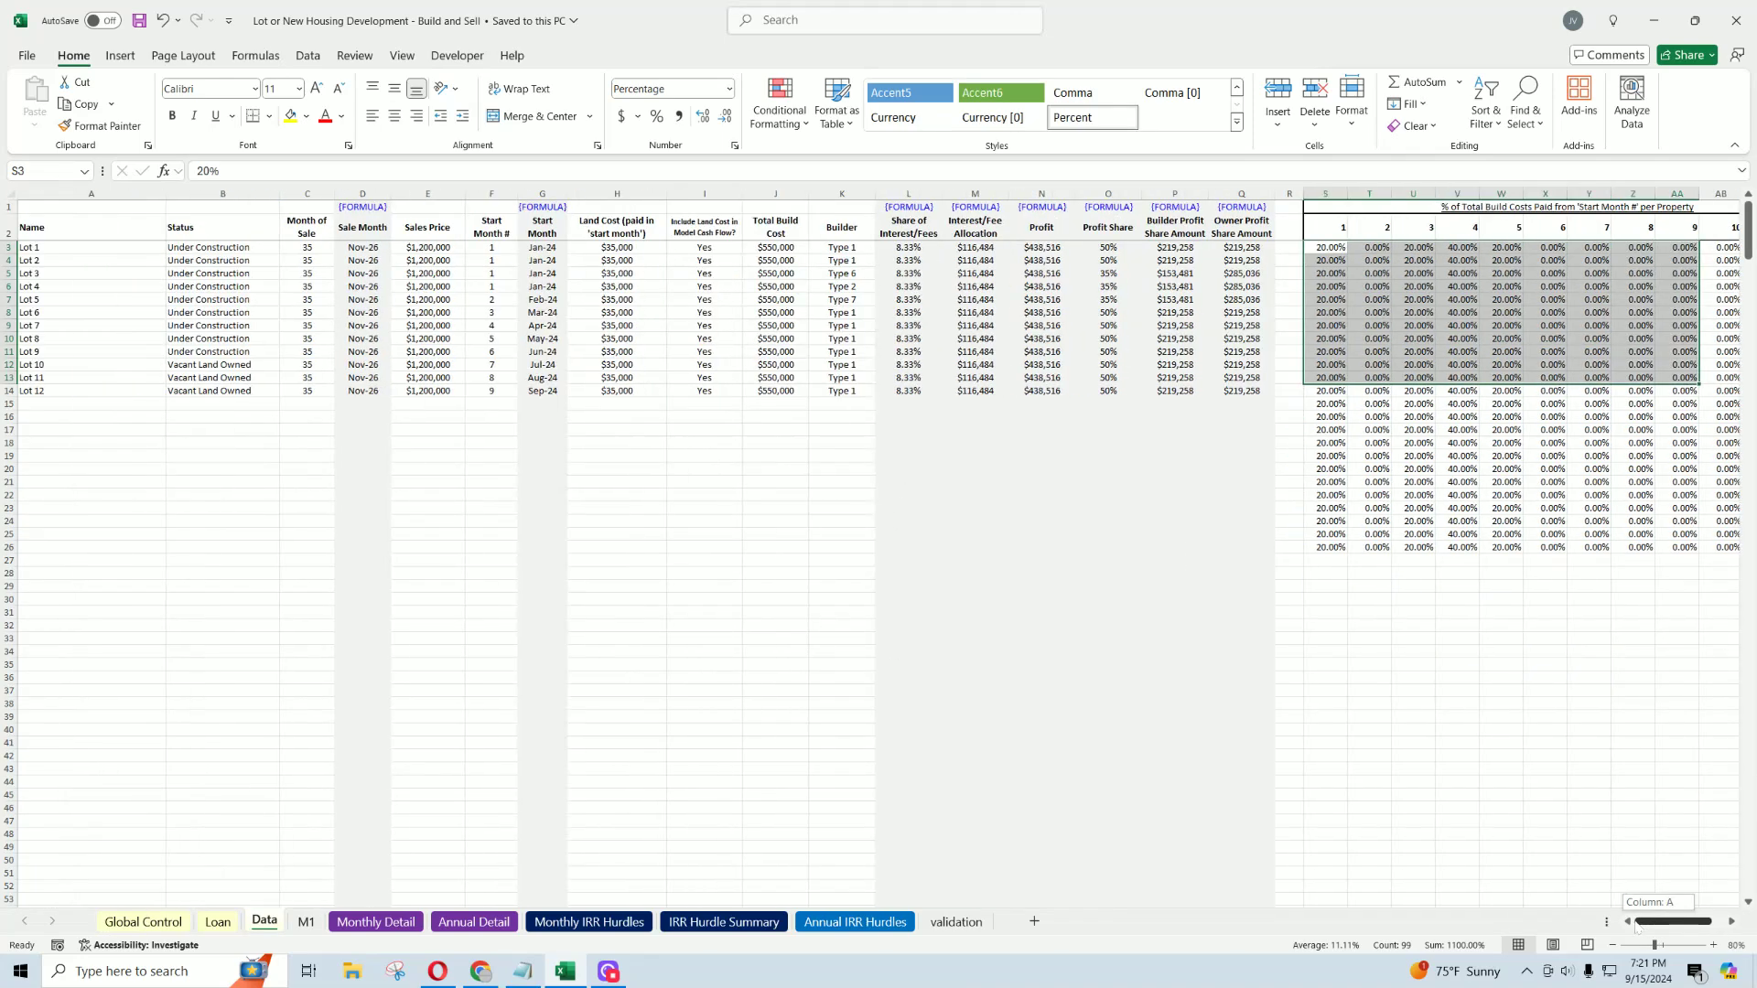
click(841, 247)
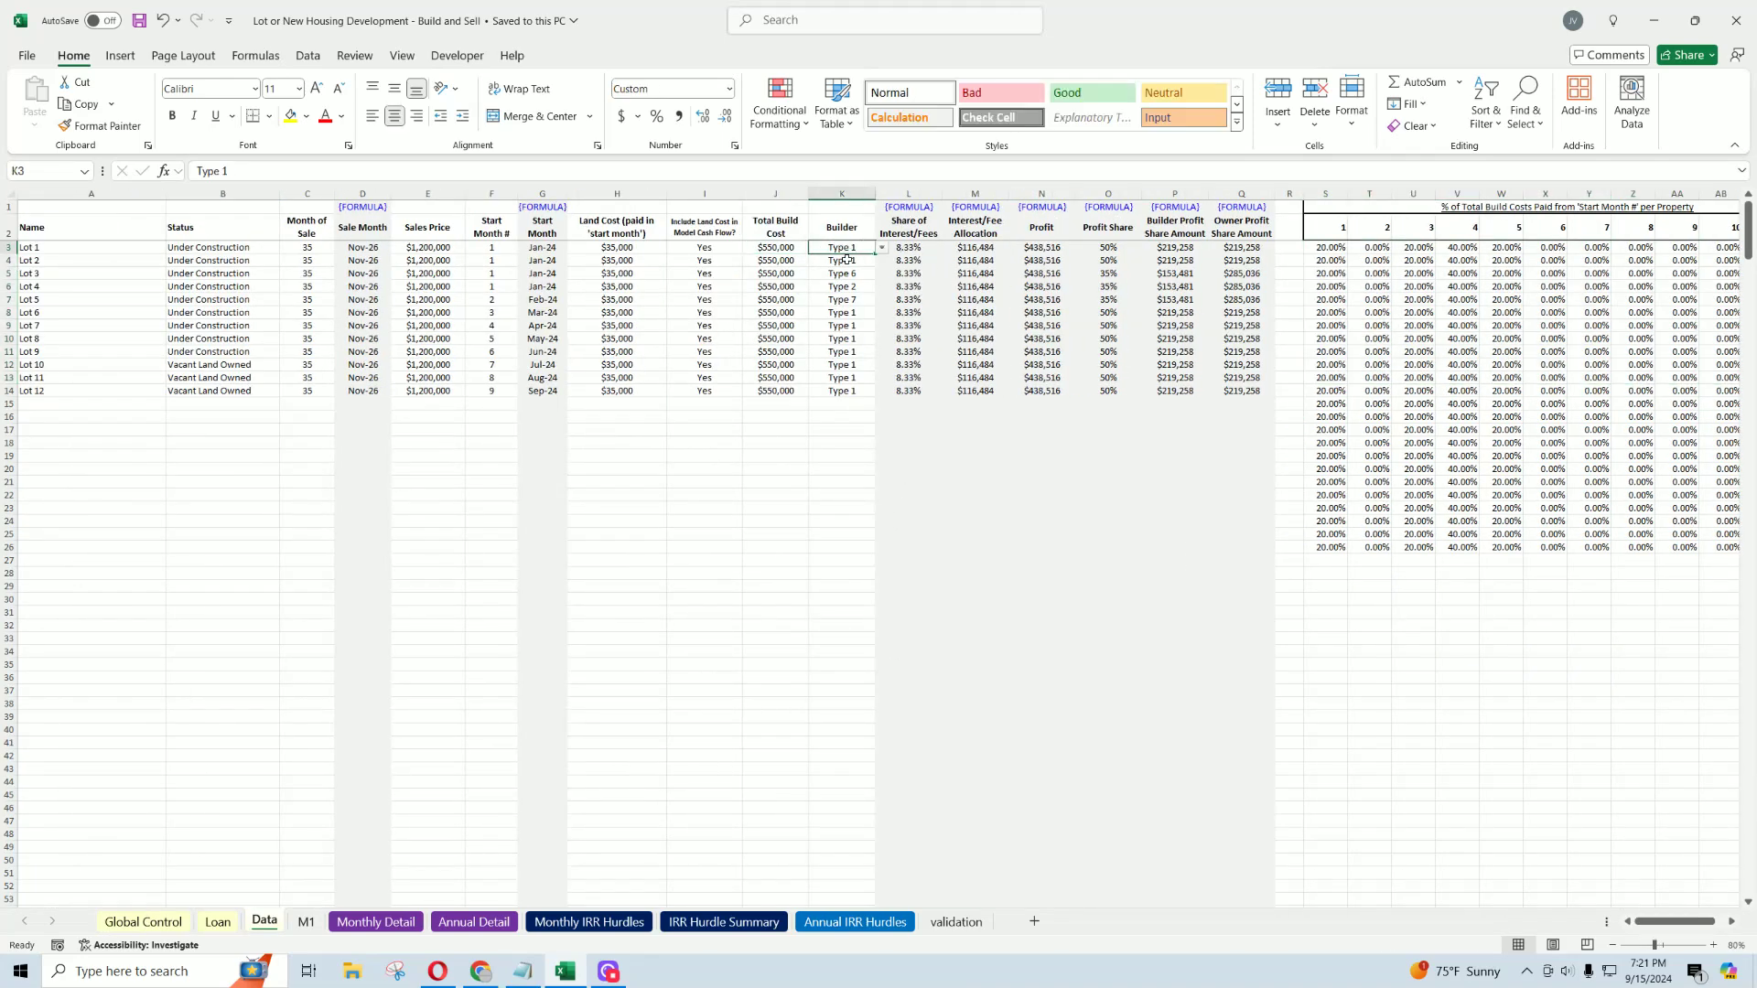
click(839, 352)
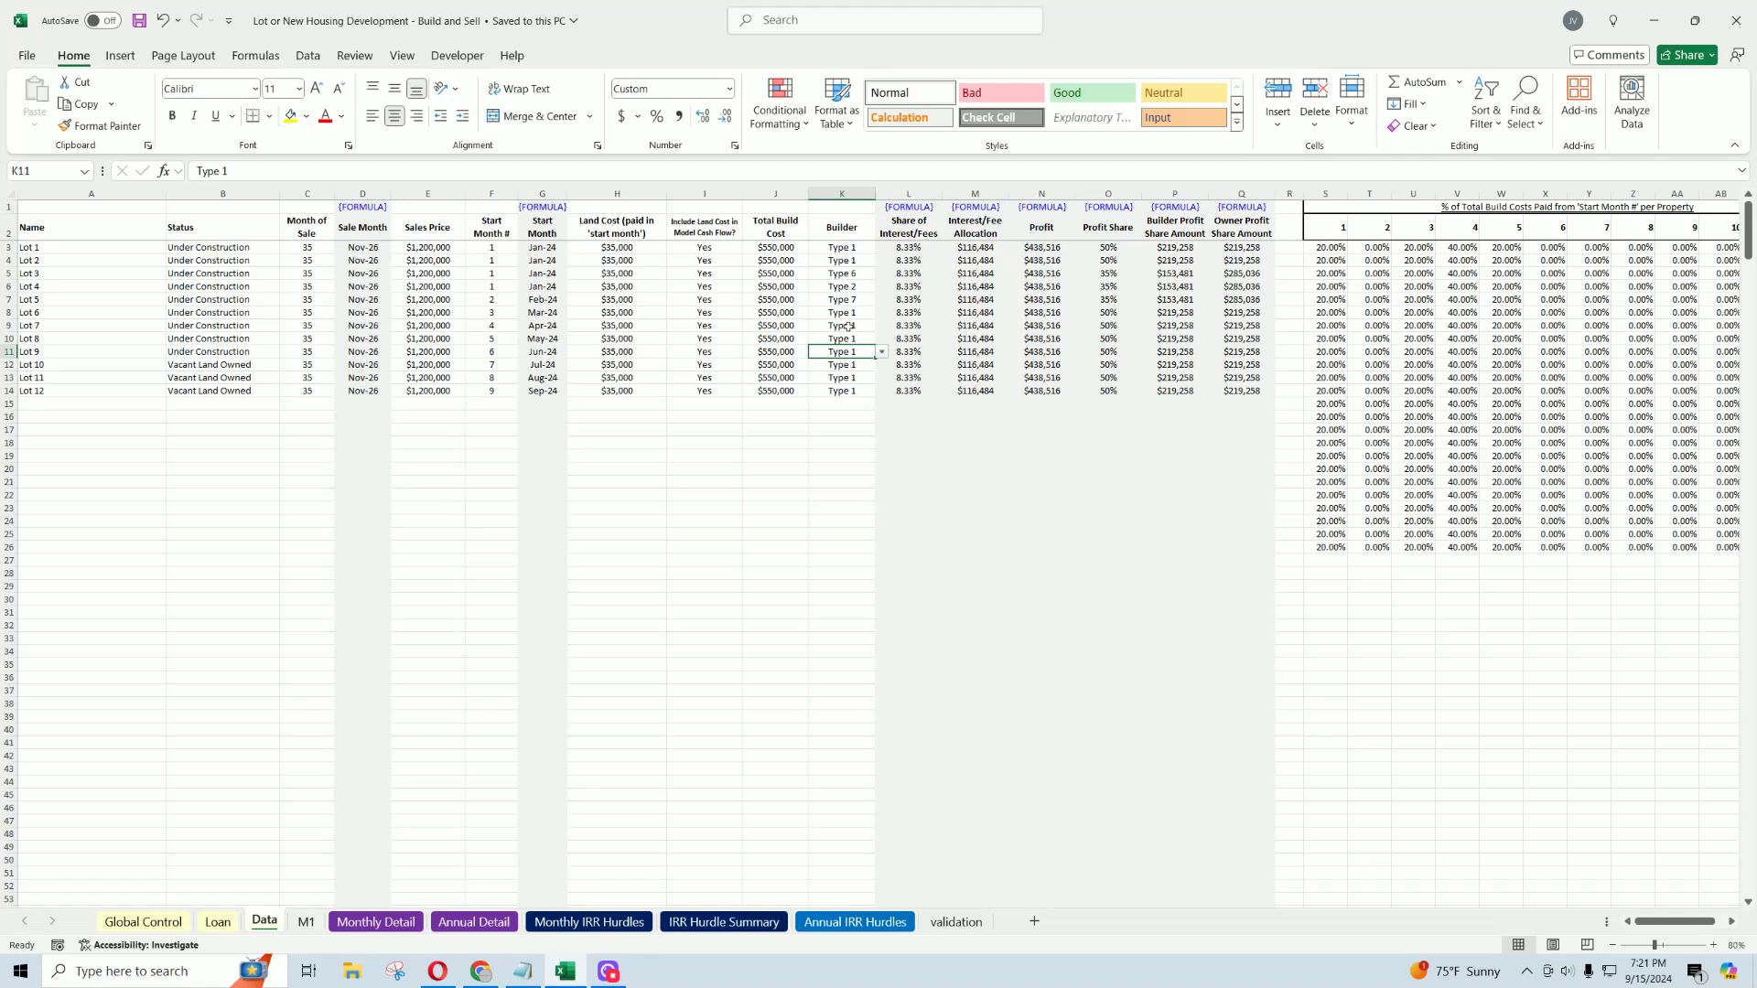
Step: Examine the Interest/Fee Allocation formulas lot by lot and total the allocation for Lots 1 to 12
click(980, 249)
key(Down)
key(Down)
key(Down)
key(Down)
key(Down)
key(Down)
key(Down)
key(Down)
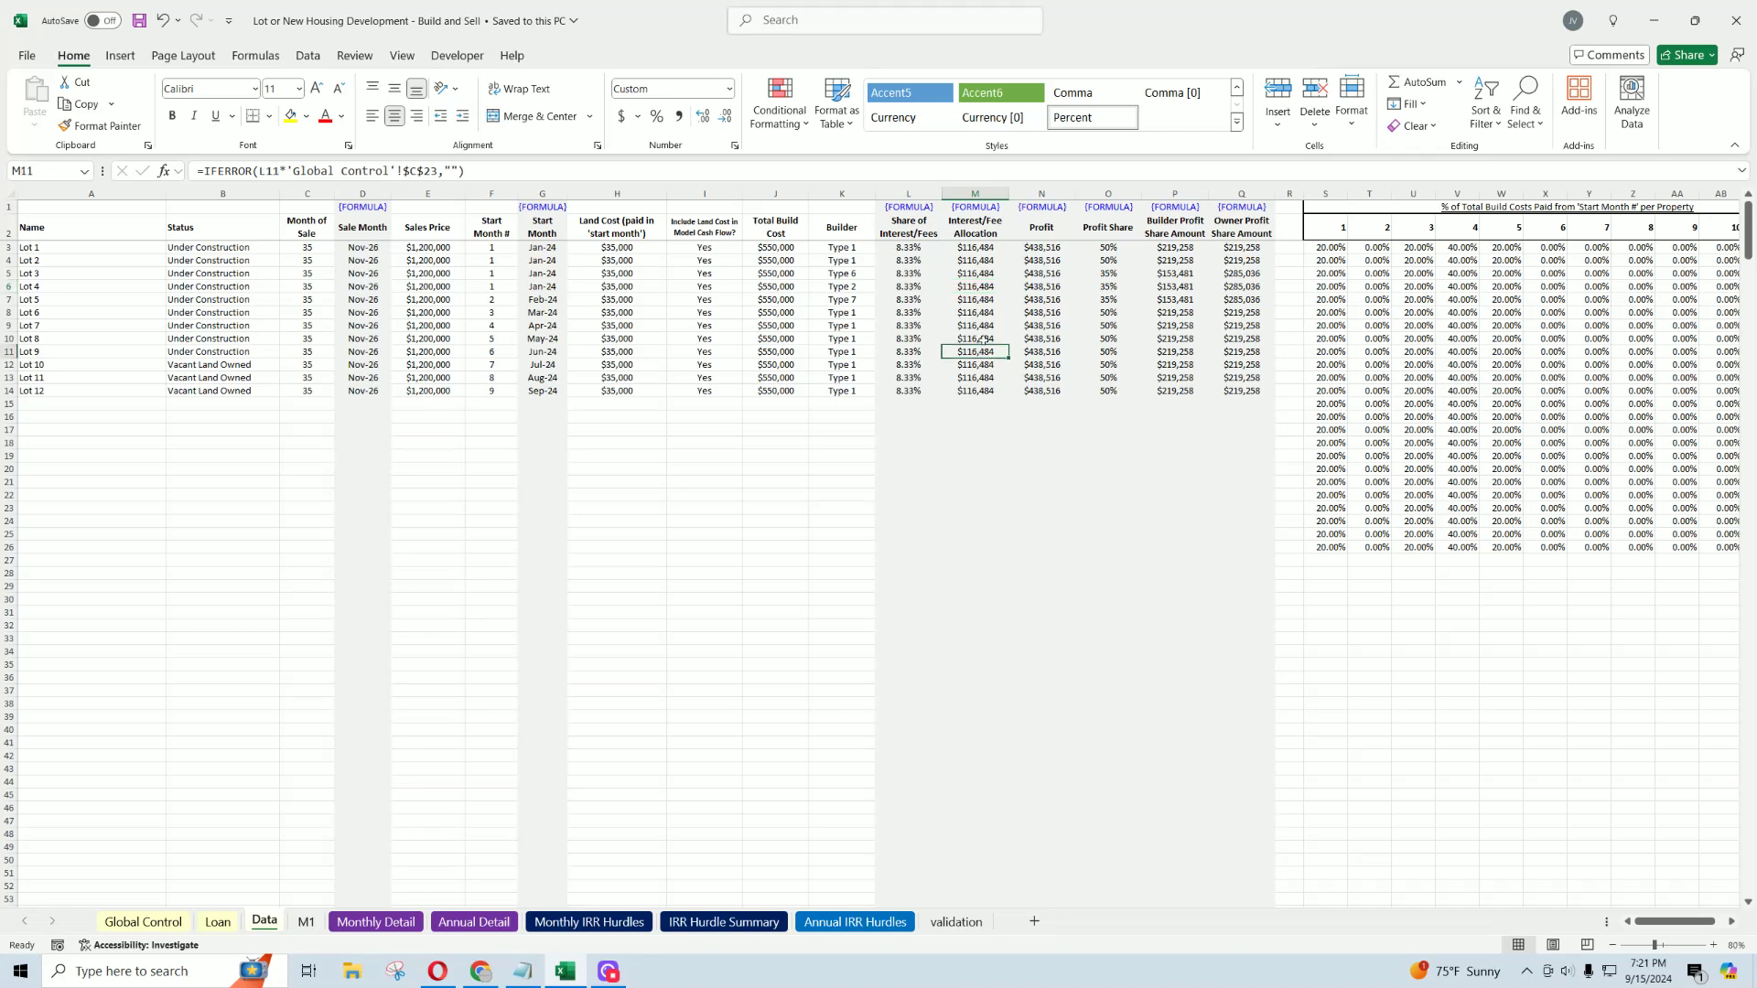
drag(977, 247, 983, 395)
Step: Inspect Lot 1's Profit formula and the Profit Share percentages looked up by builder type
click(1044, 248)
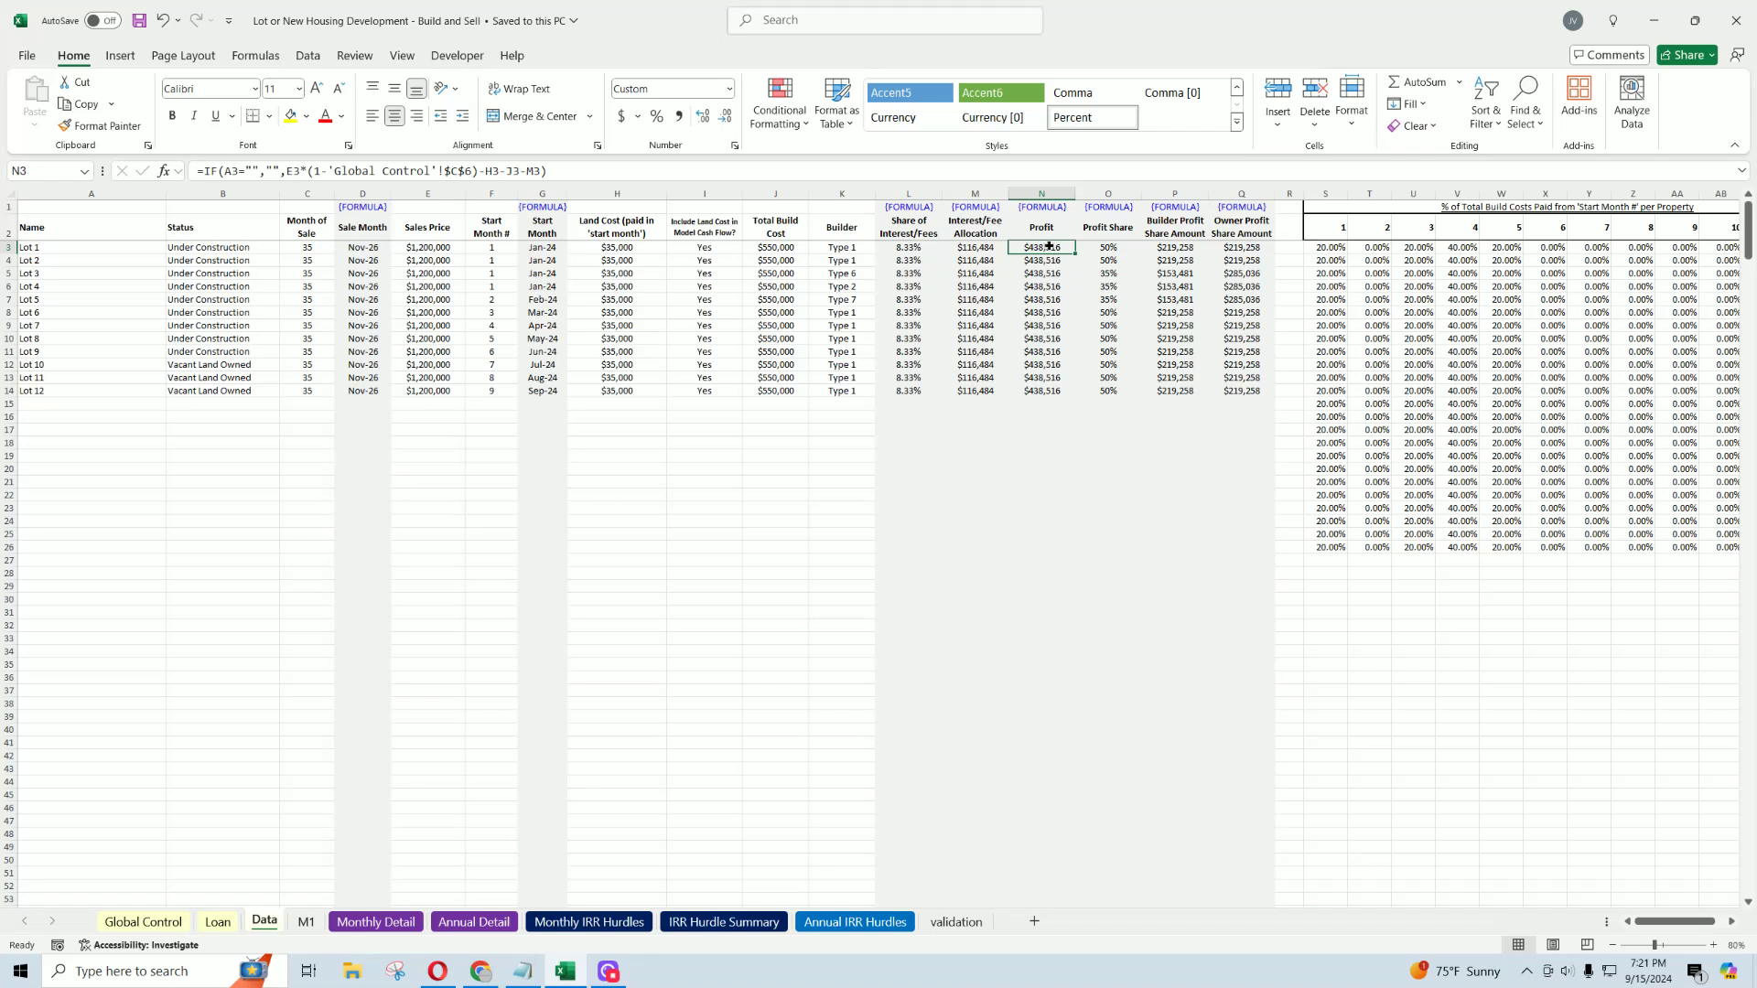
click(1111, 247)
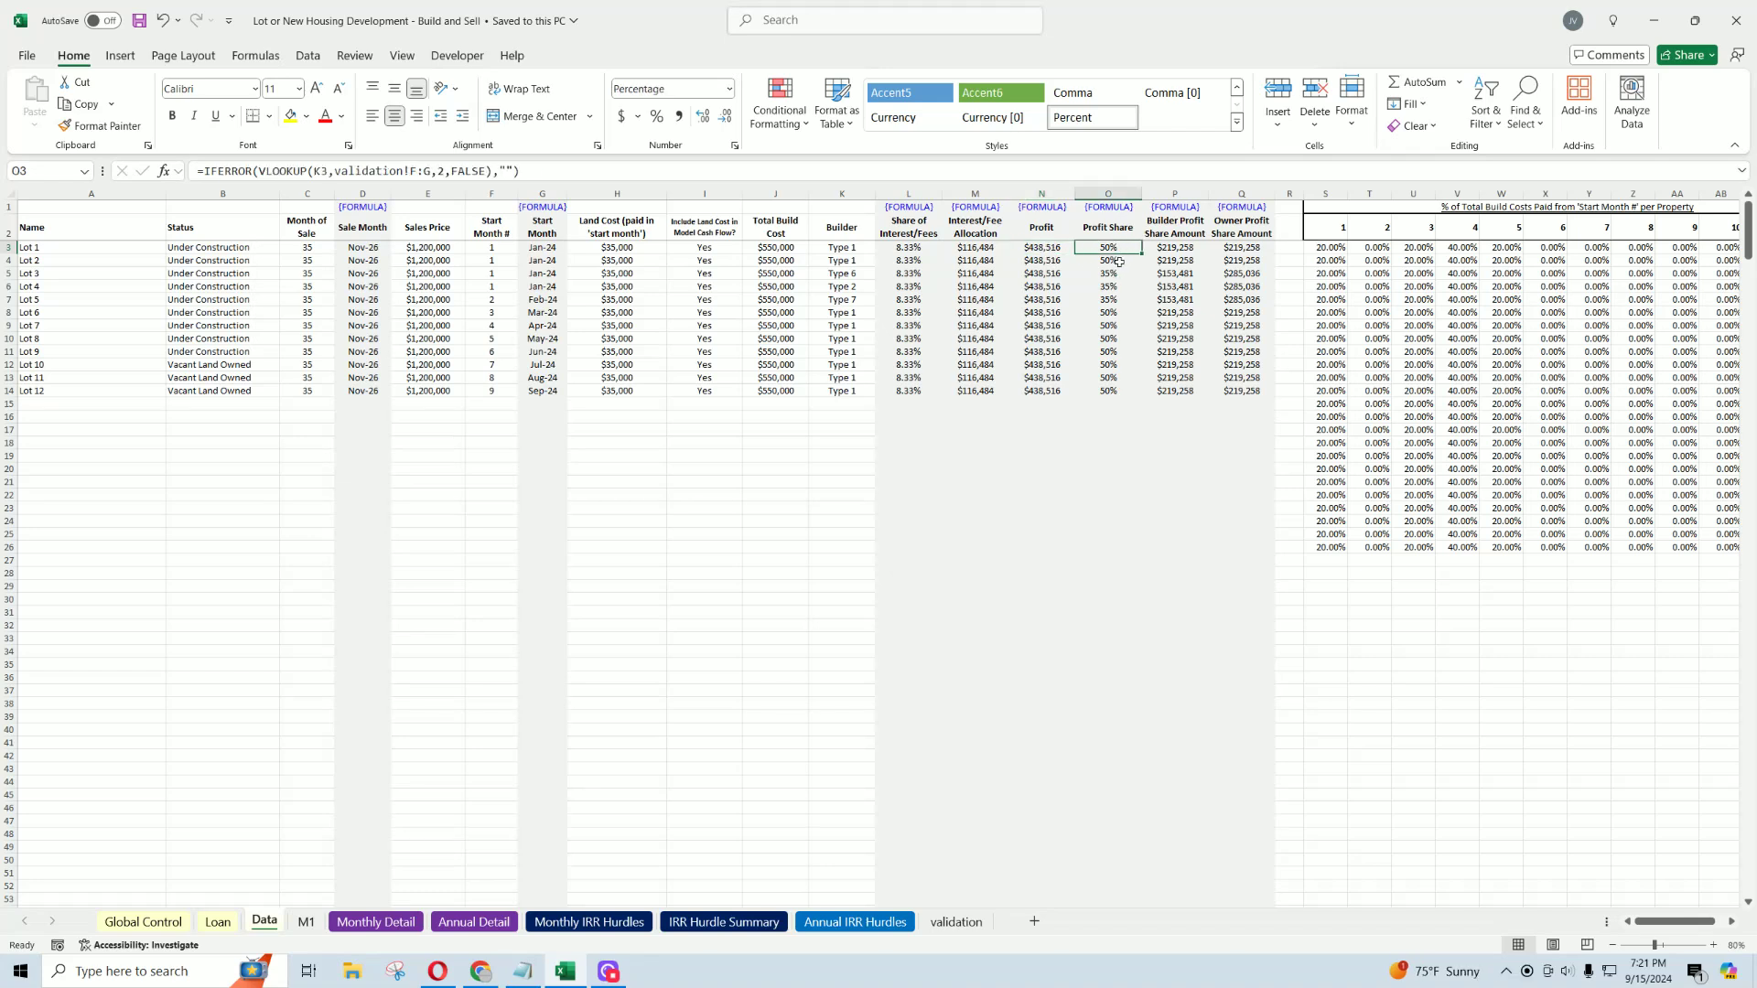
click(1116, 261)
click(1114, 301)
drag(1112, 248, 1112, 352)
Step: Examine the builder and owner profit share amount formulas and total the owner's amounts across all lots
click(1175, 248)
drag(1175, 248, 1181, 387)
click(1175, 248)
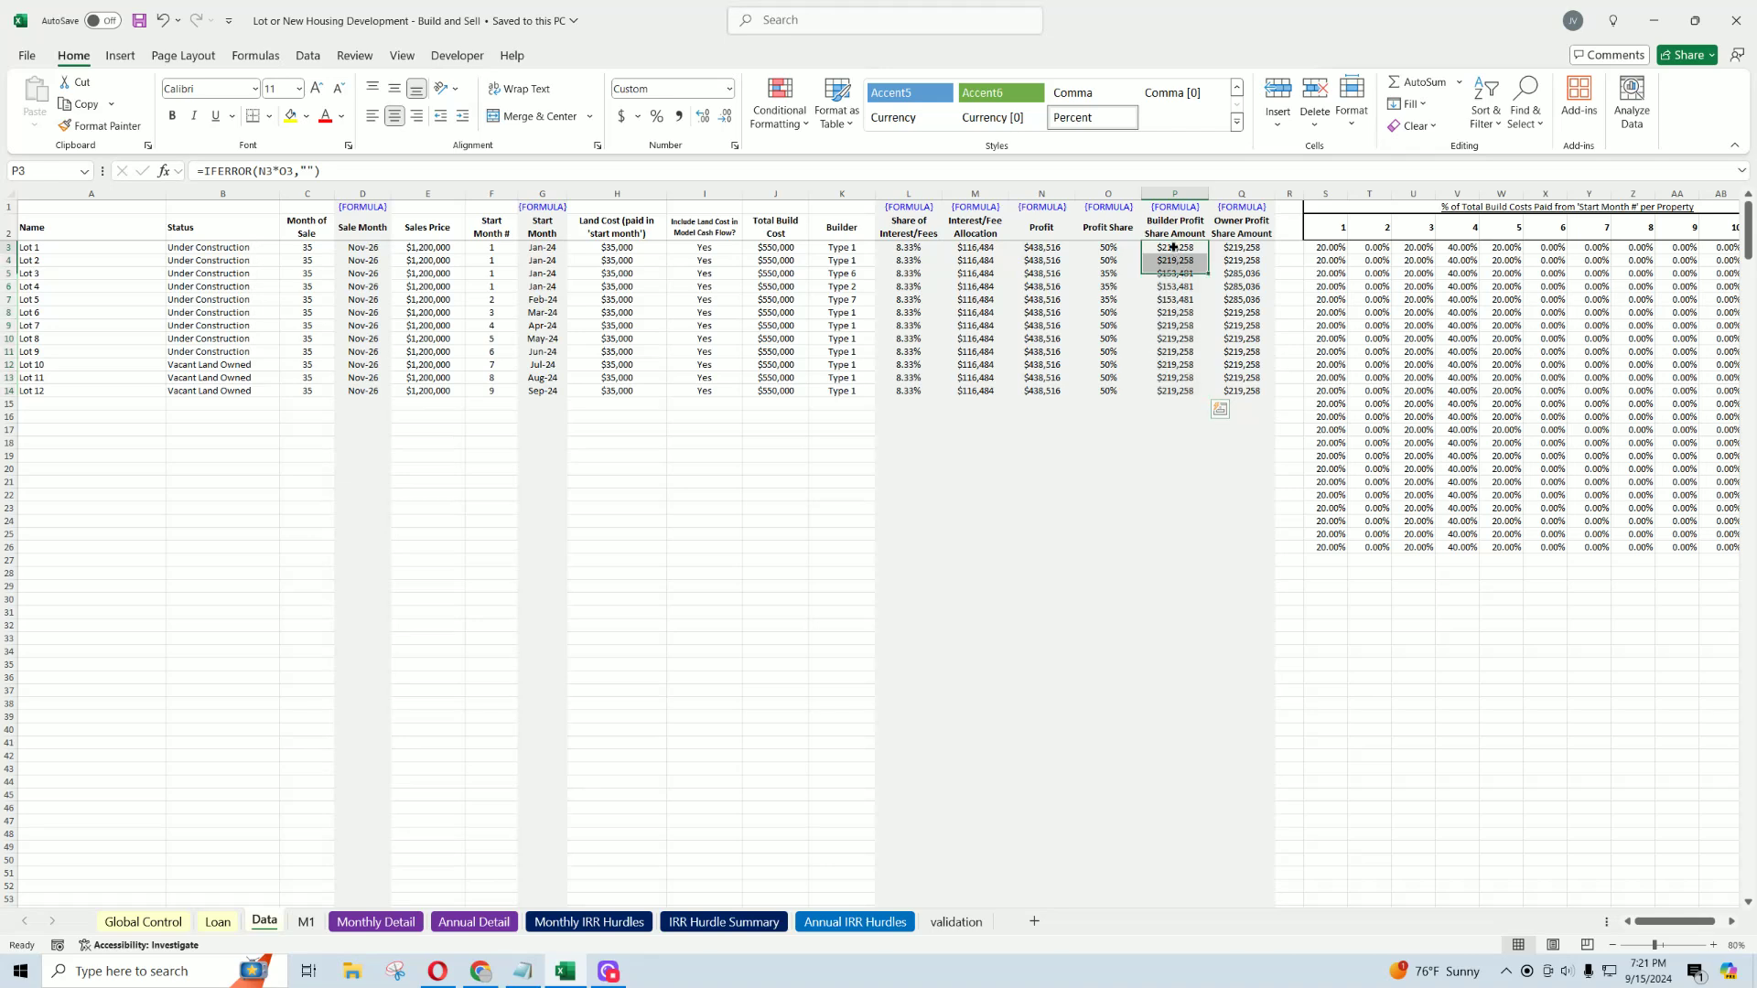
click(1246, 247)
drag(1246, 247, 1246, 391)
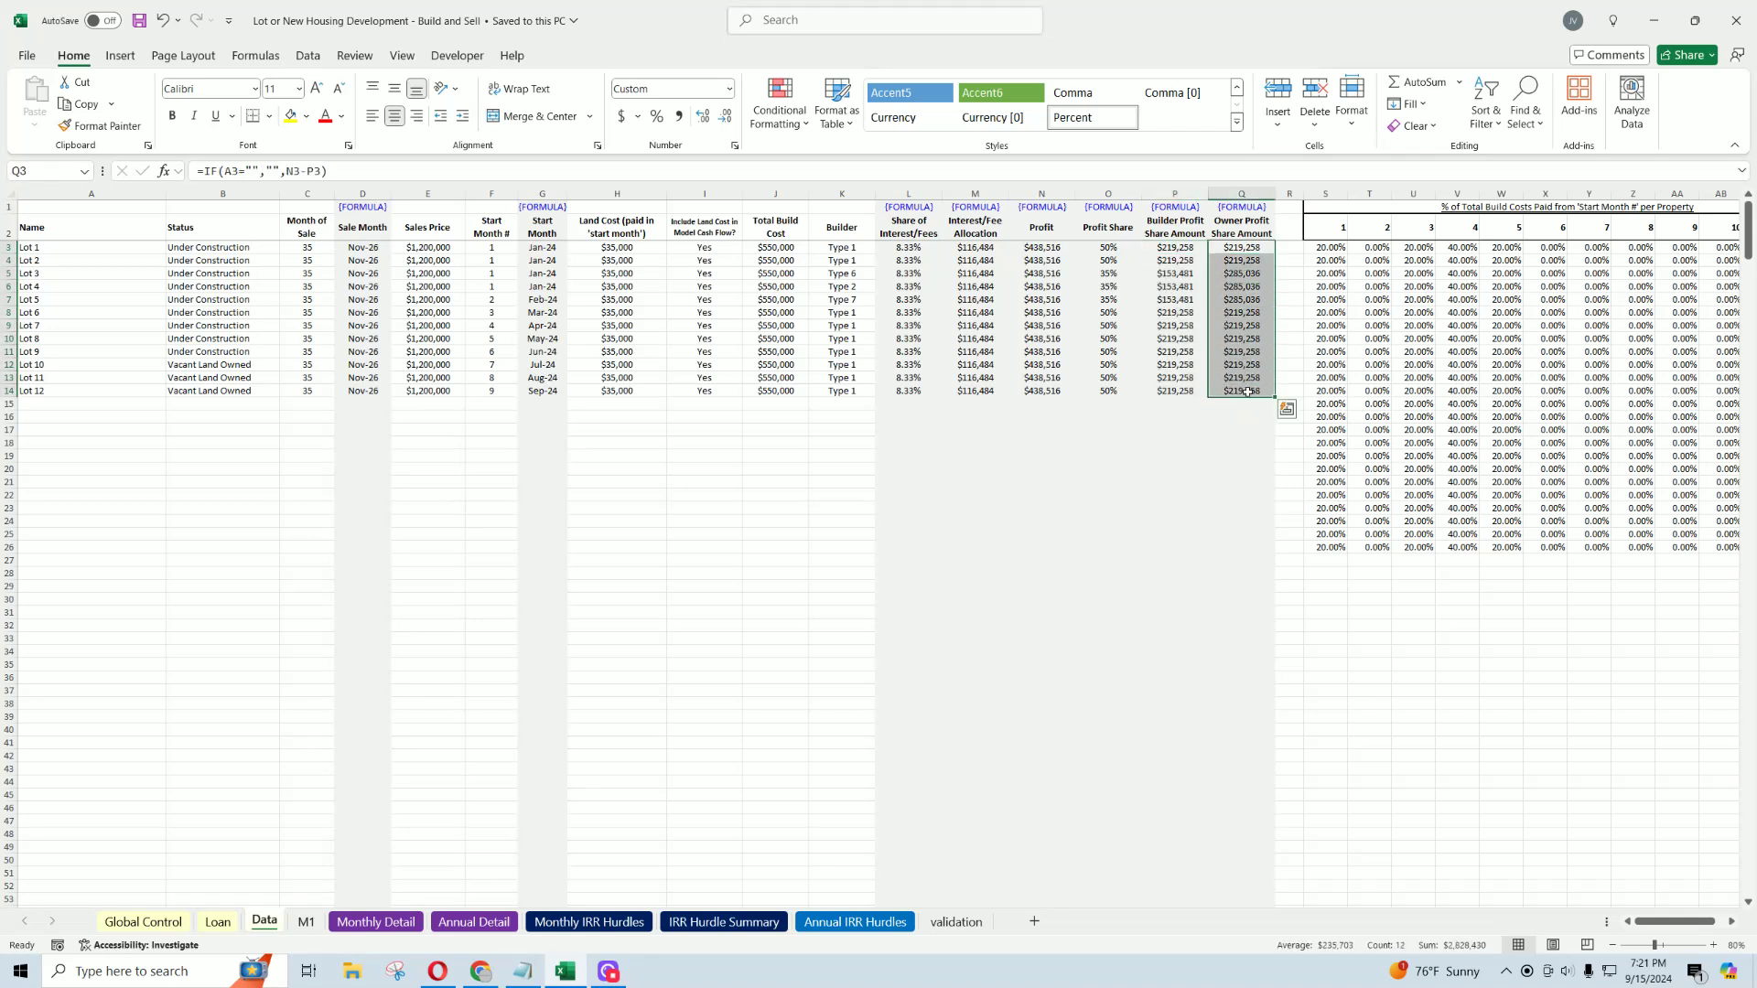
click(1245, 245)
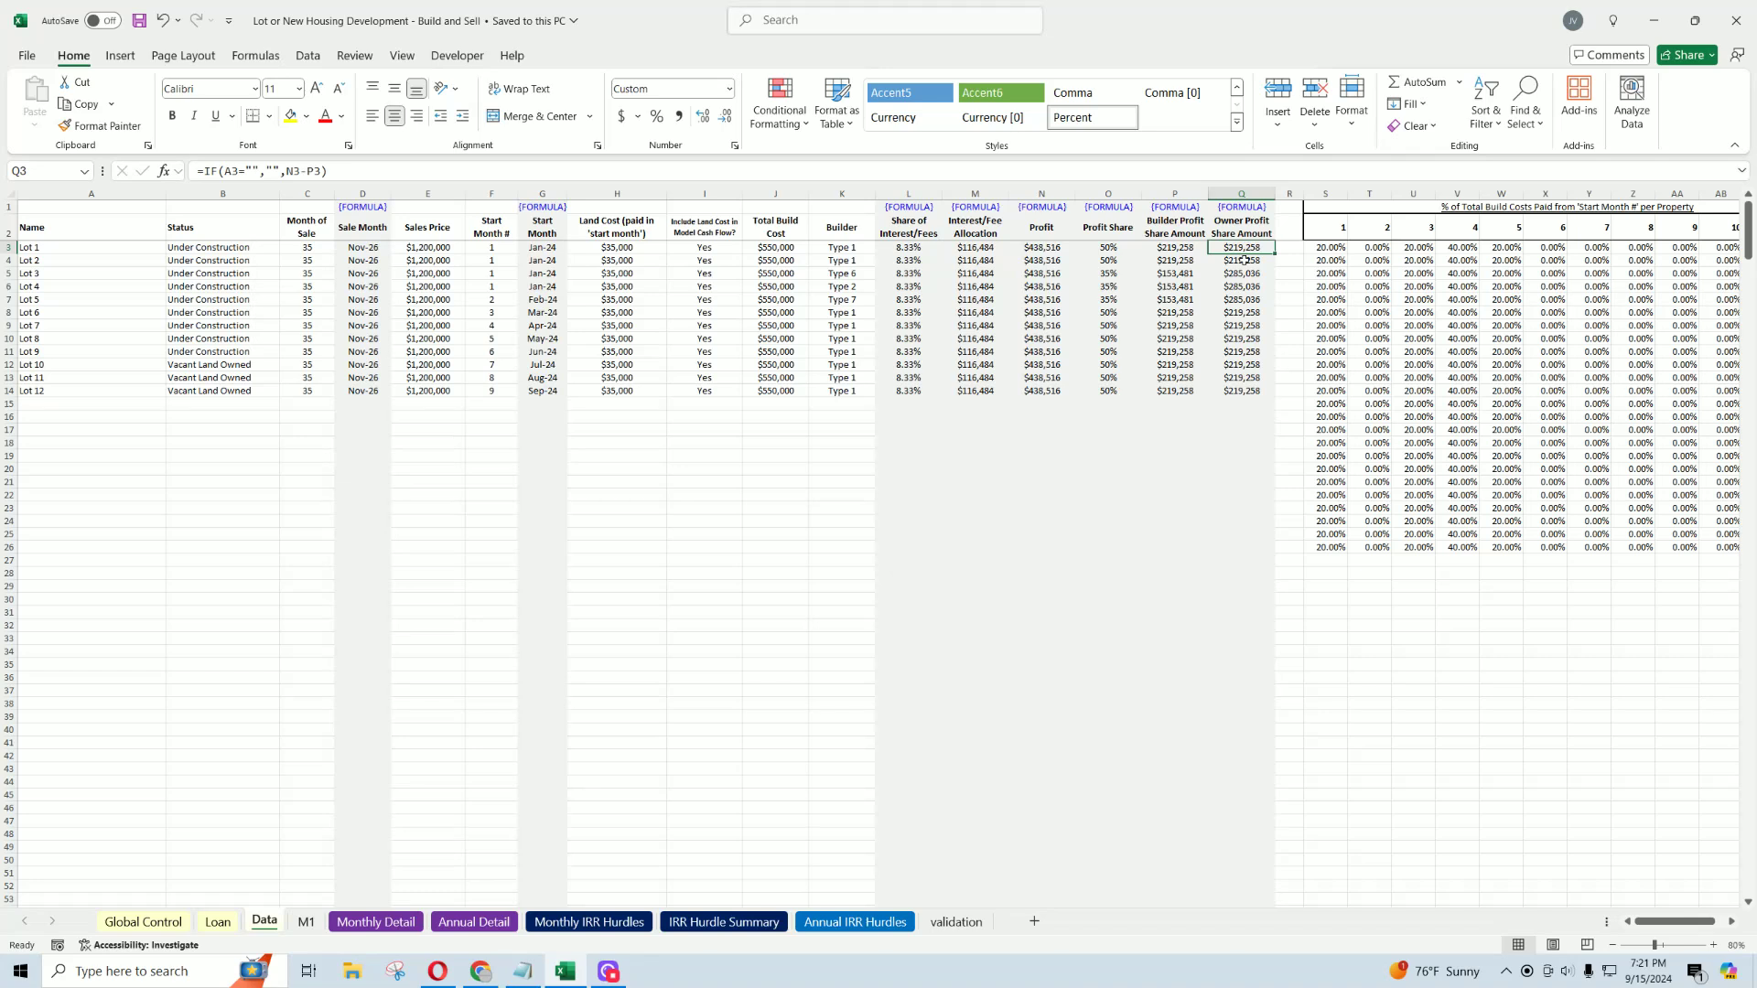
click(1190, 249)
drag(1216, 252, 1244, 390)
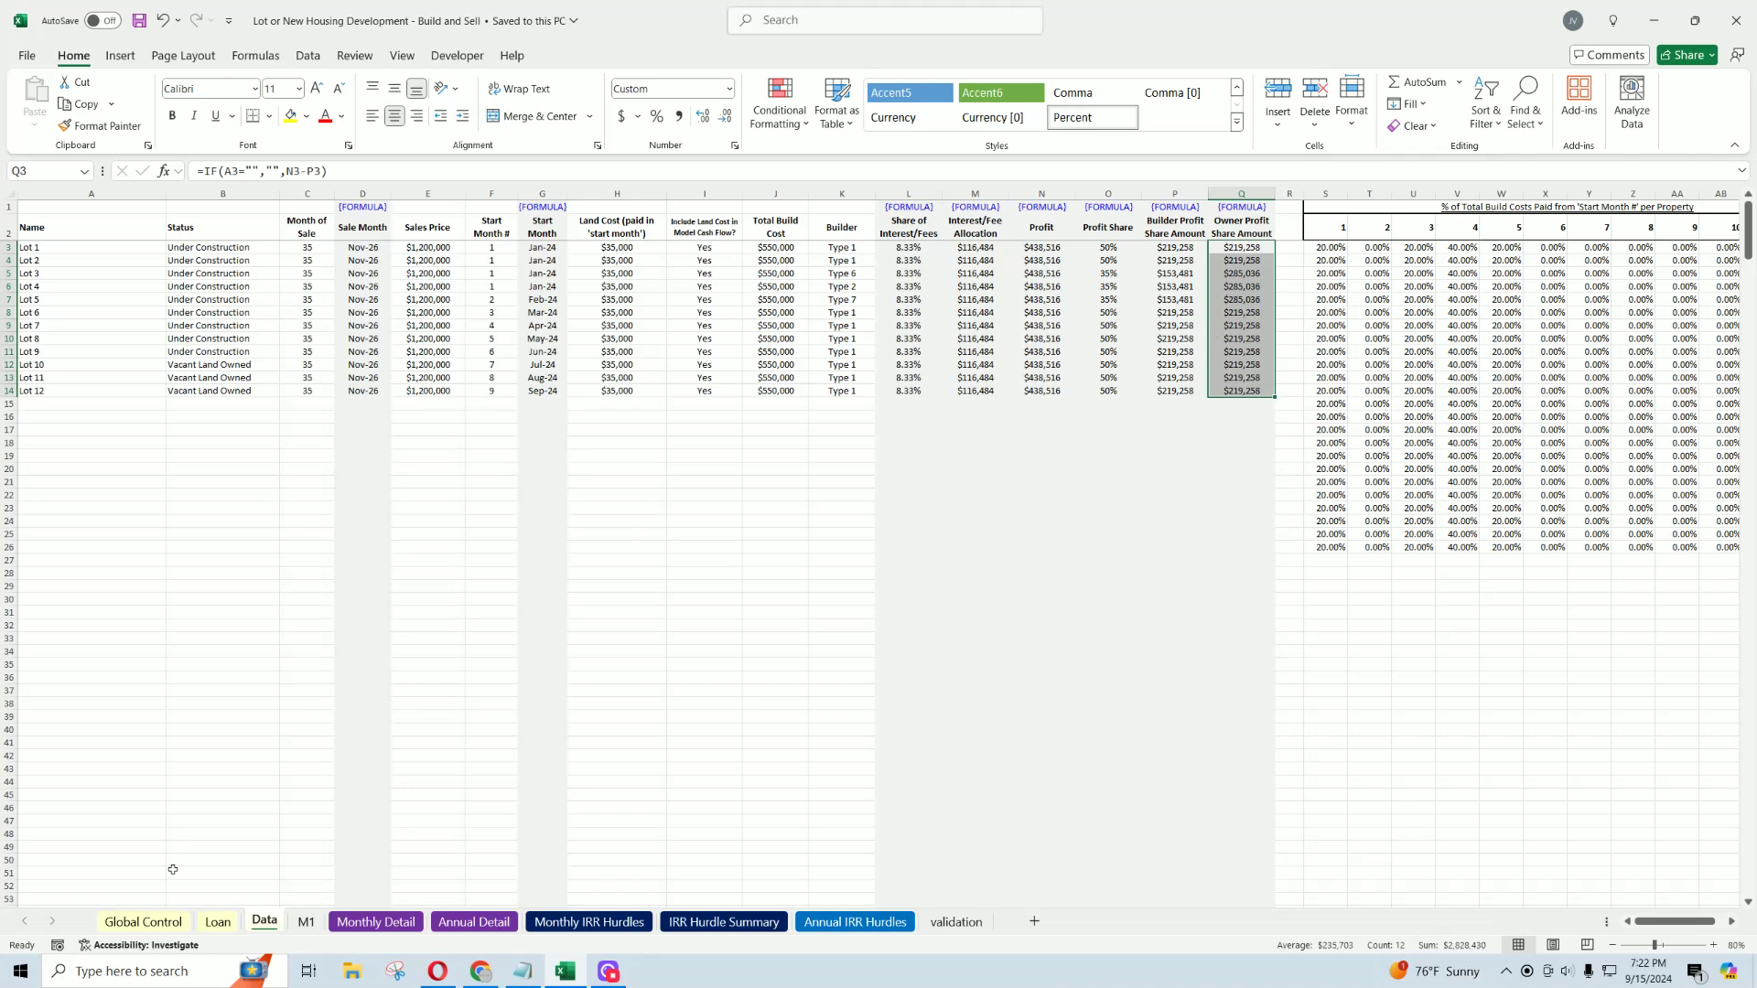
Step: Compare the net profit after profit share on Global Control with the Dec-26 running equity cash flow on Monthly Detail
click(146, 922)
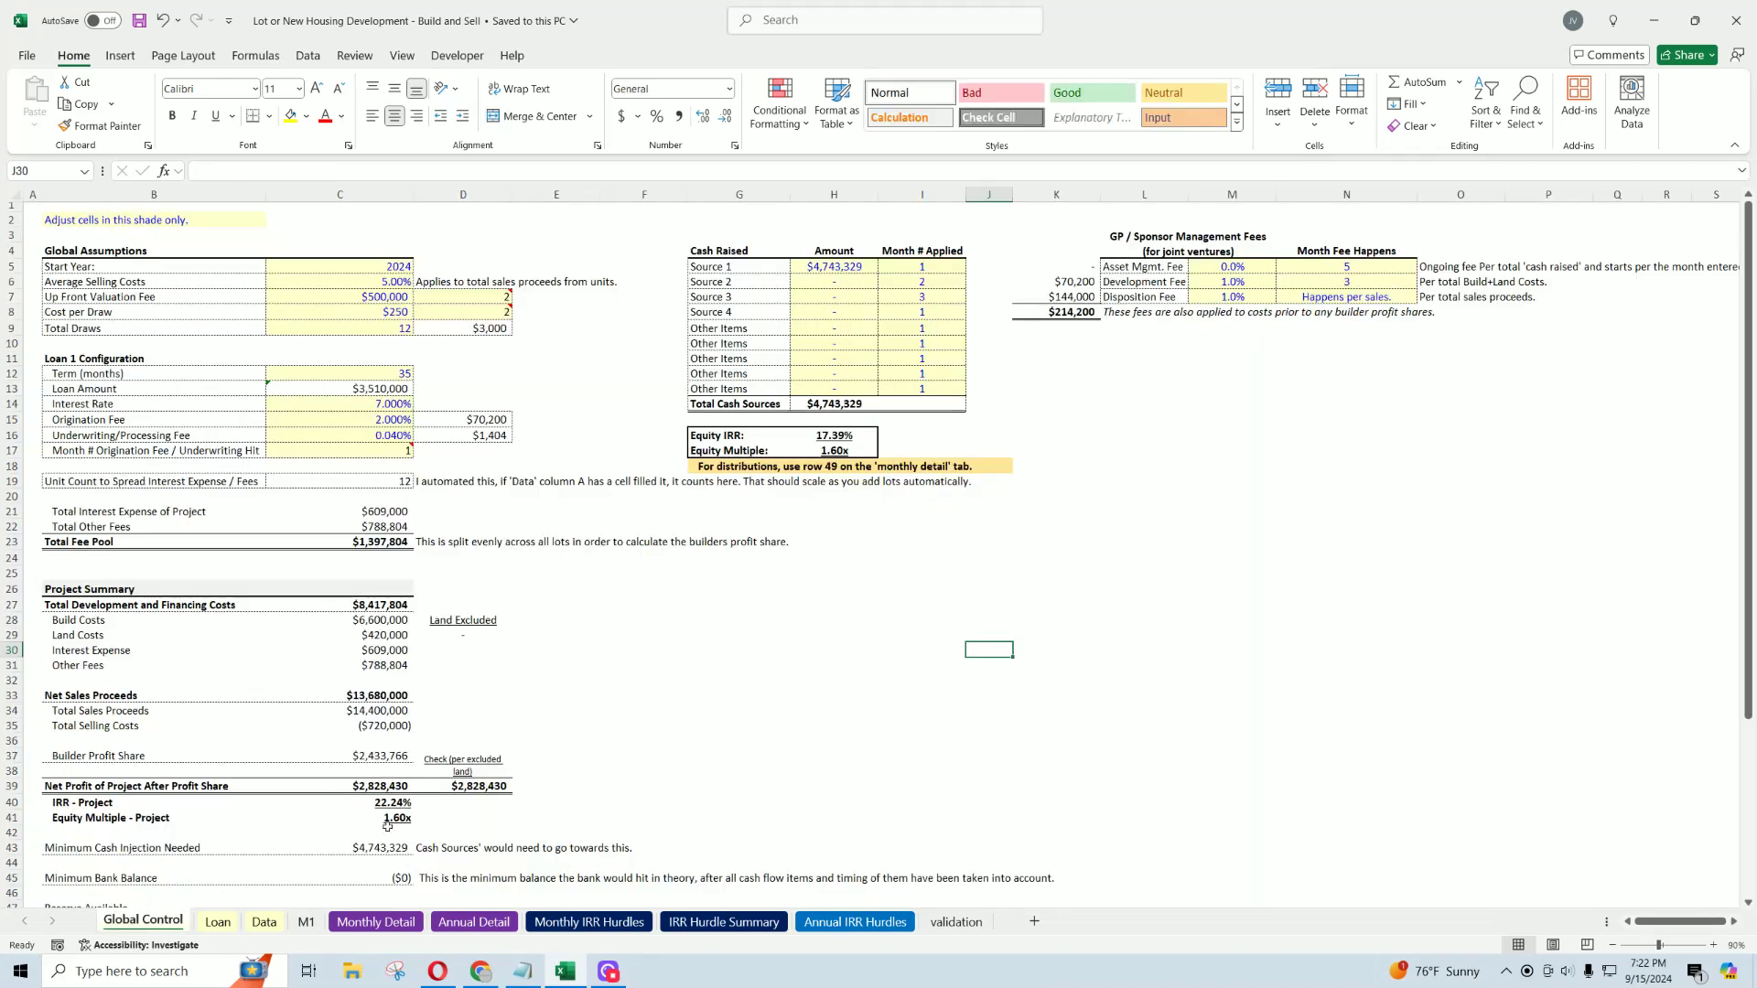
click(388, 785)
click(375, 922)
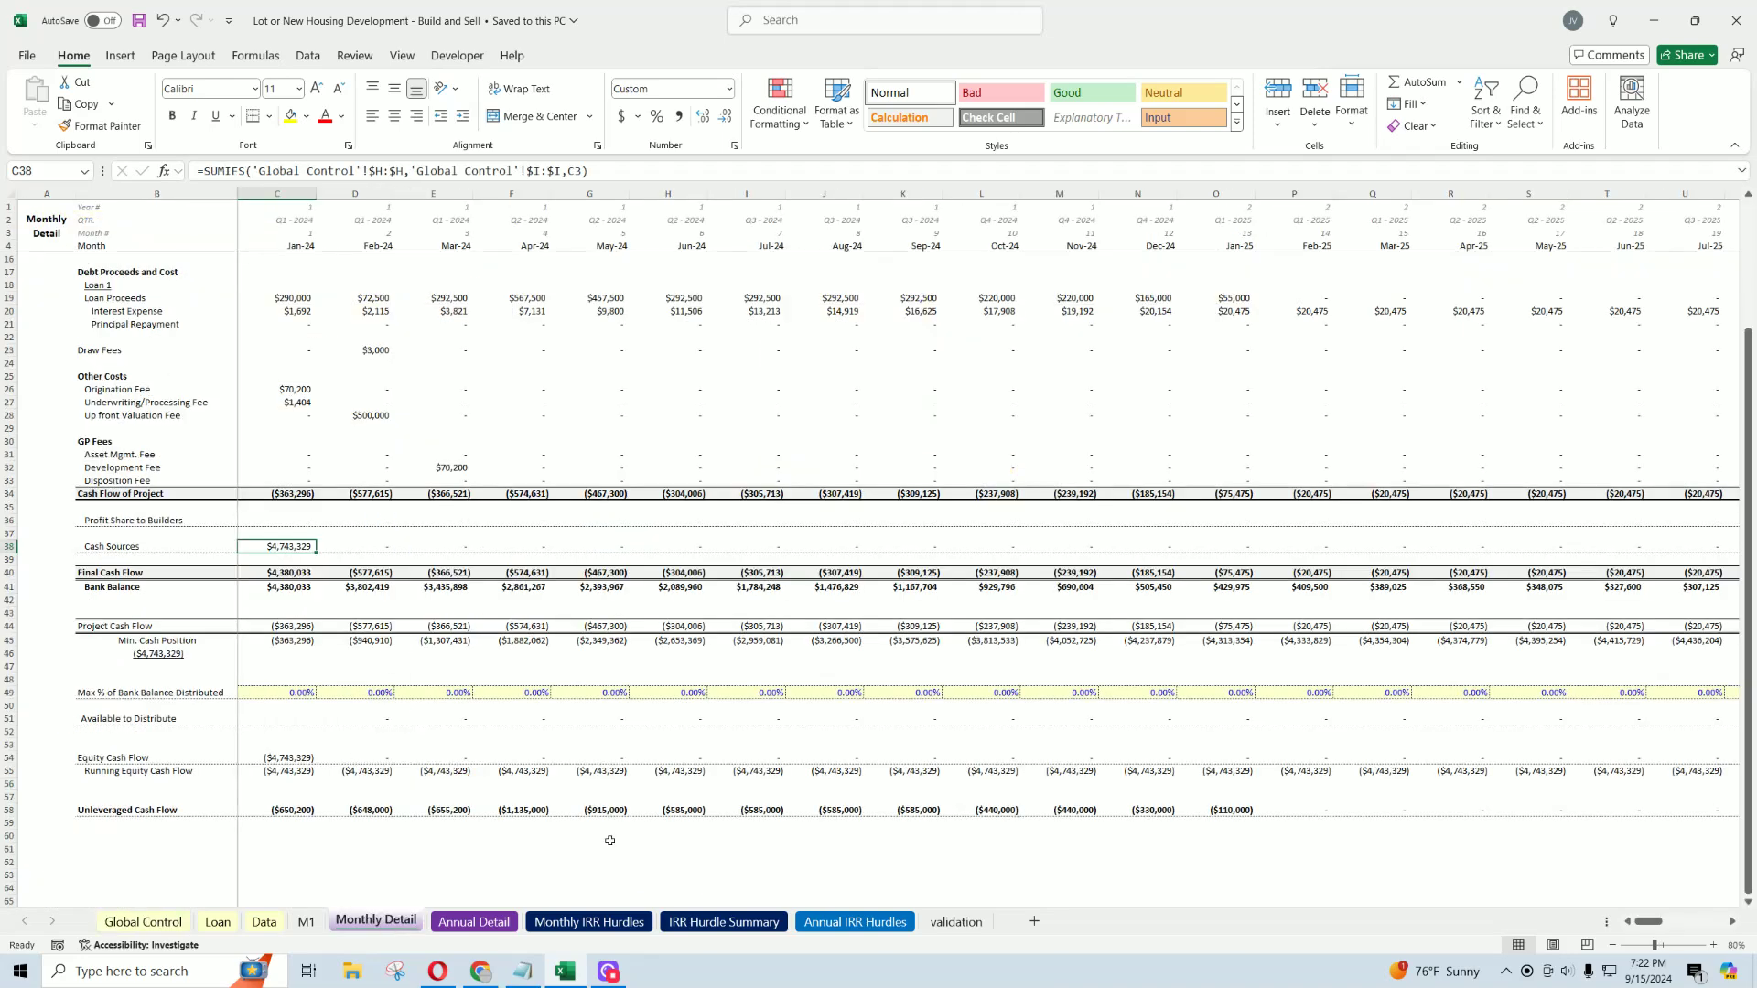
drag(1650, 923, 1686, 923)
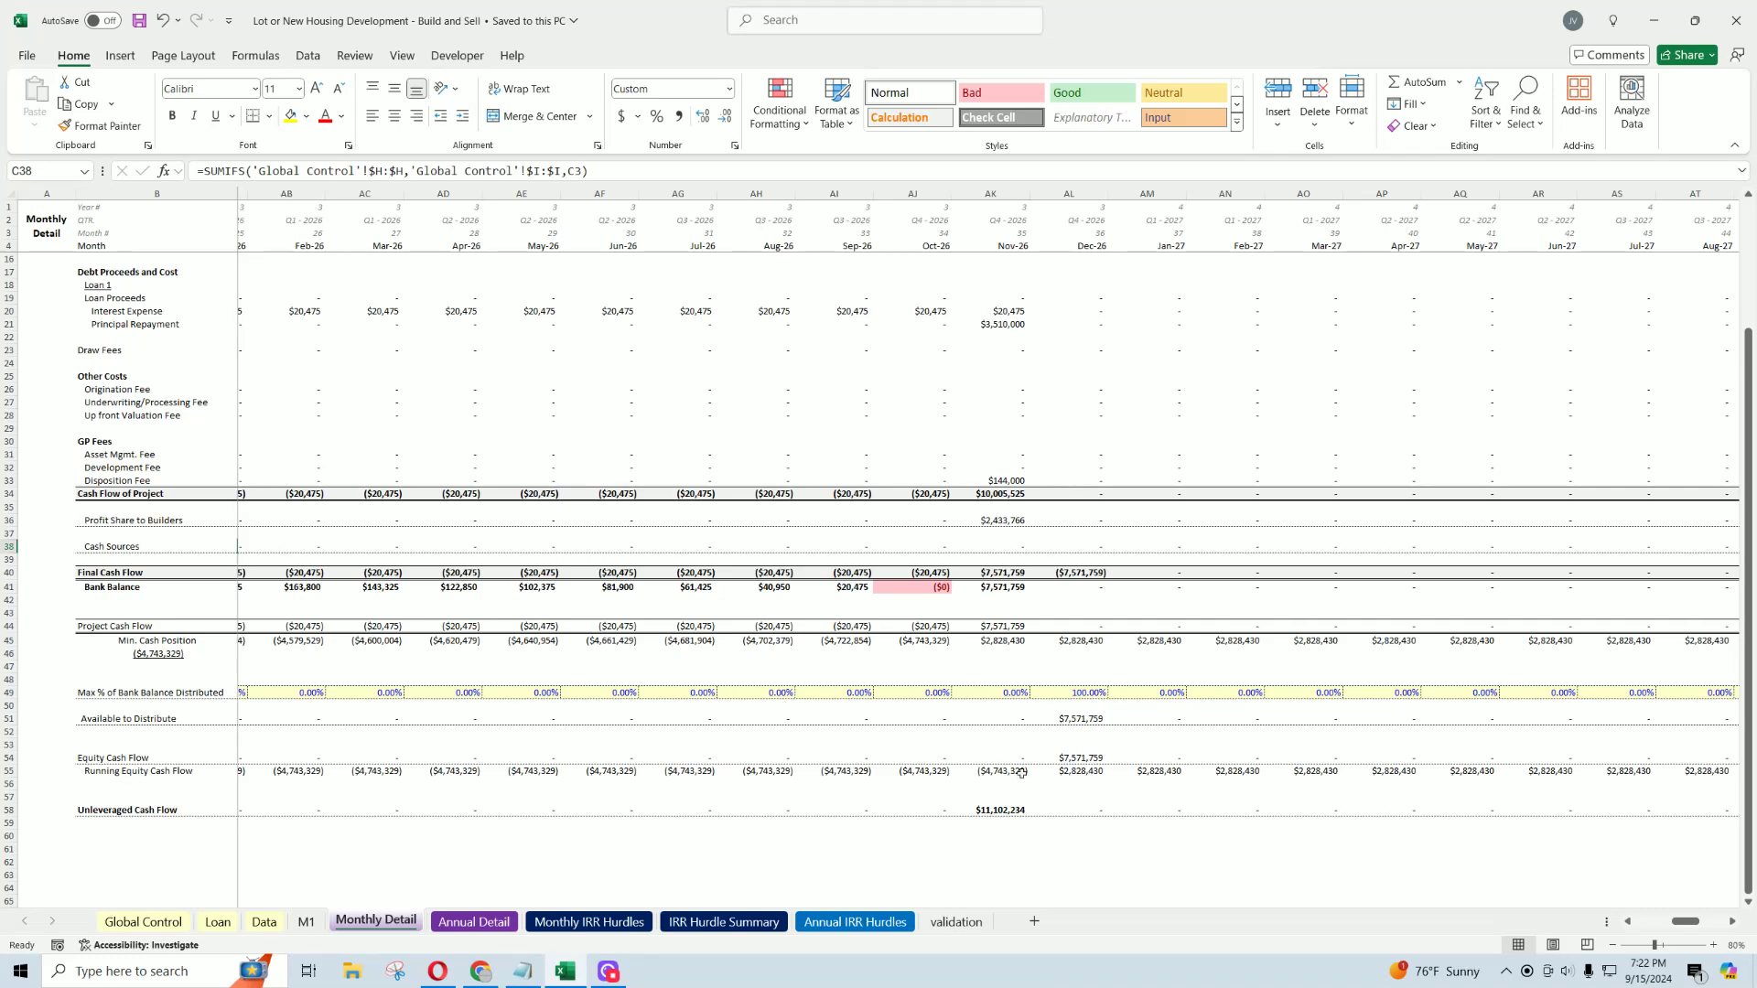
click(1076, 776)
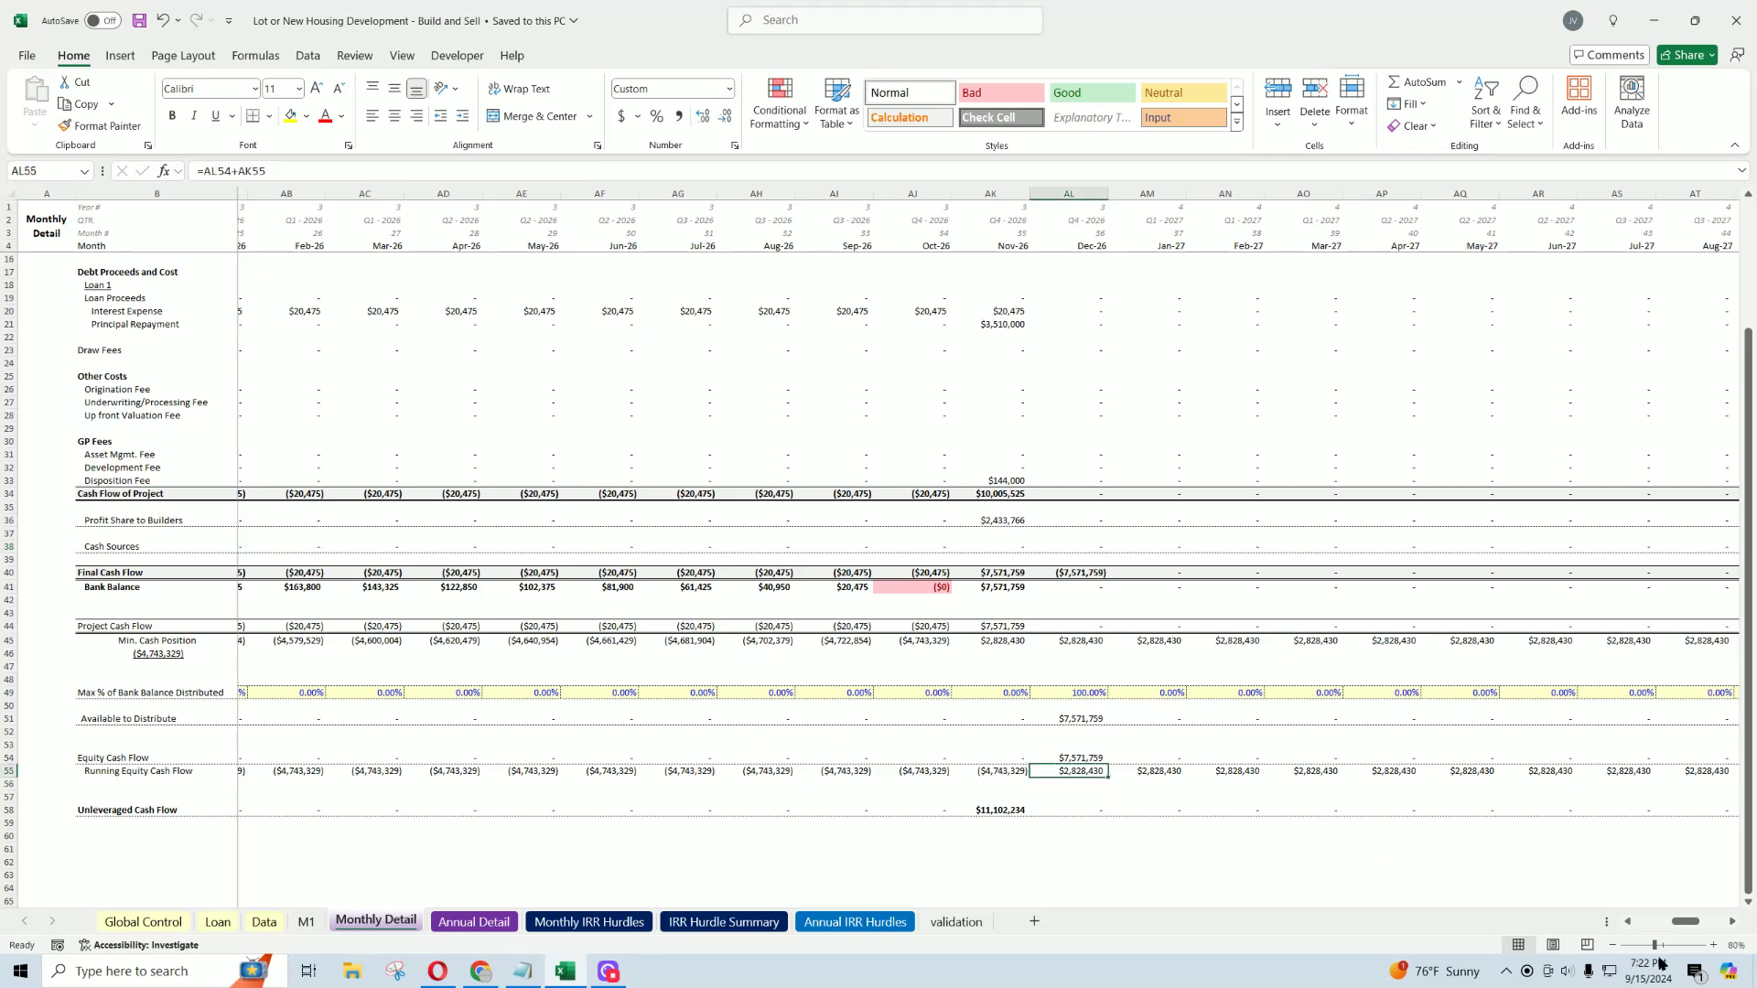
drag(1686, 923, 1647, 922)
scroll(510, 904, up, 5)
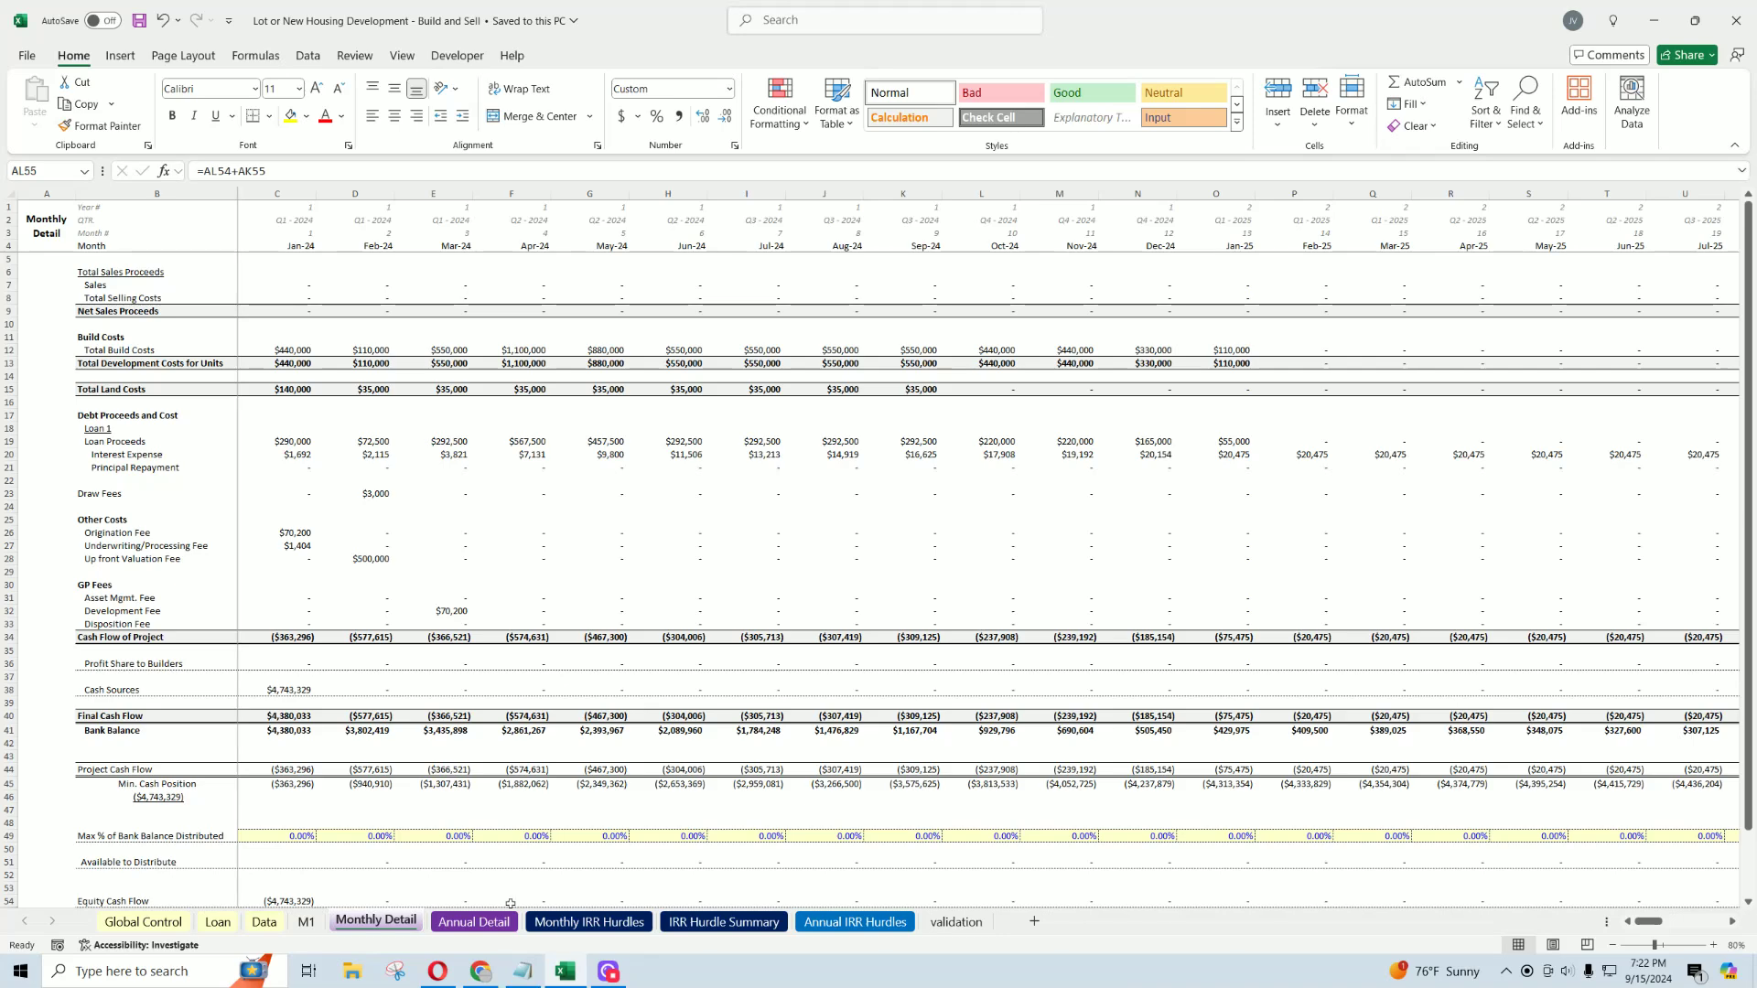
Step: Review the monthly borrow amount inputs on the Loan sheet, starting from Jan-24
click(143, 922)
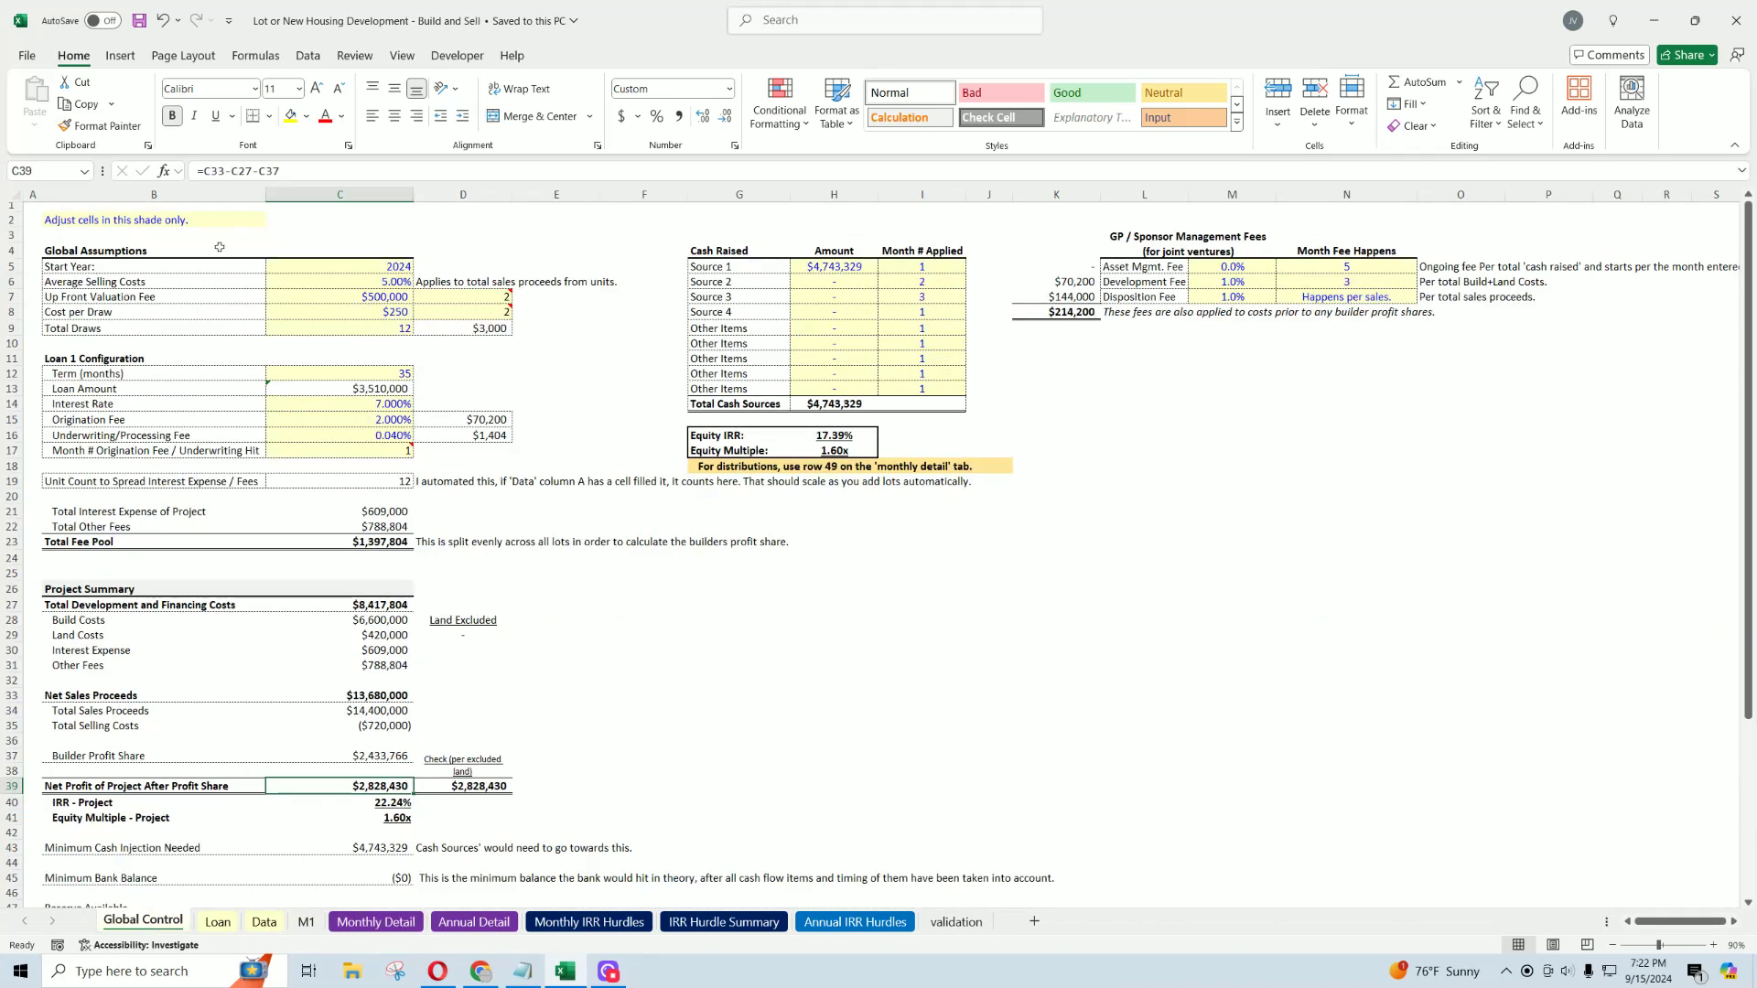
click(218, 921)
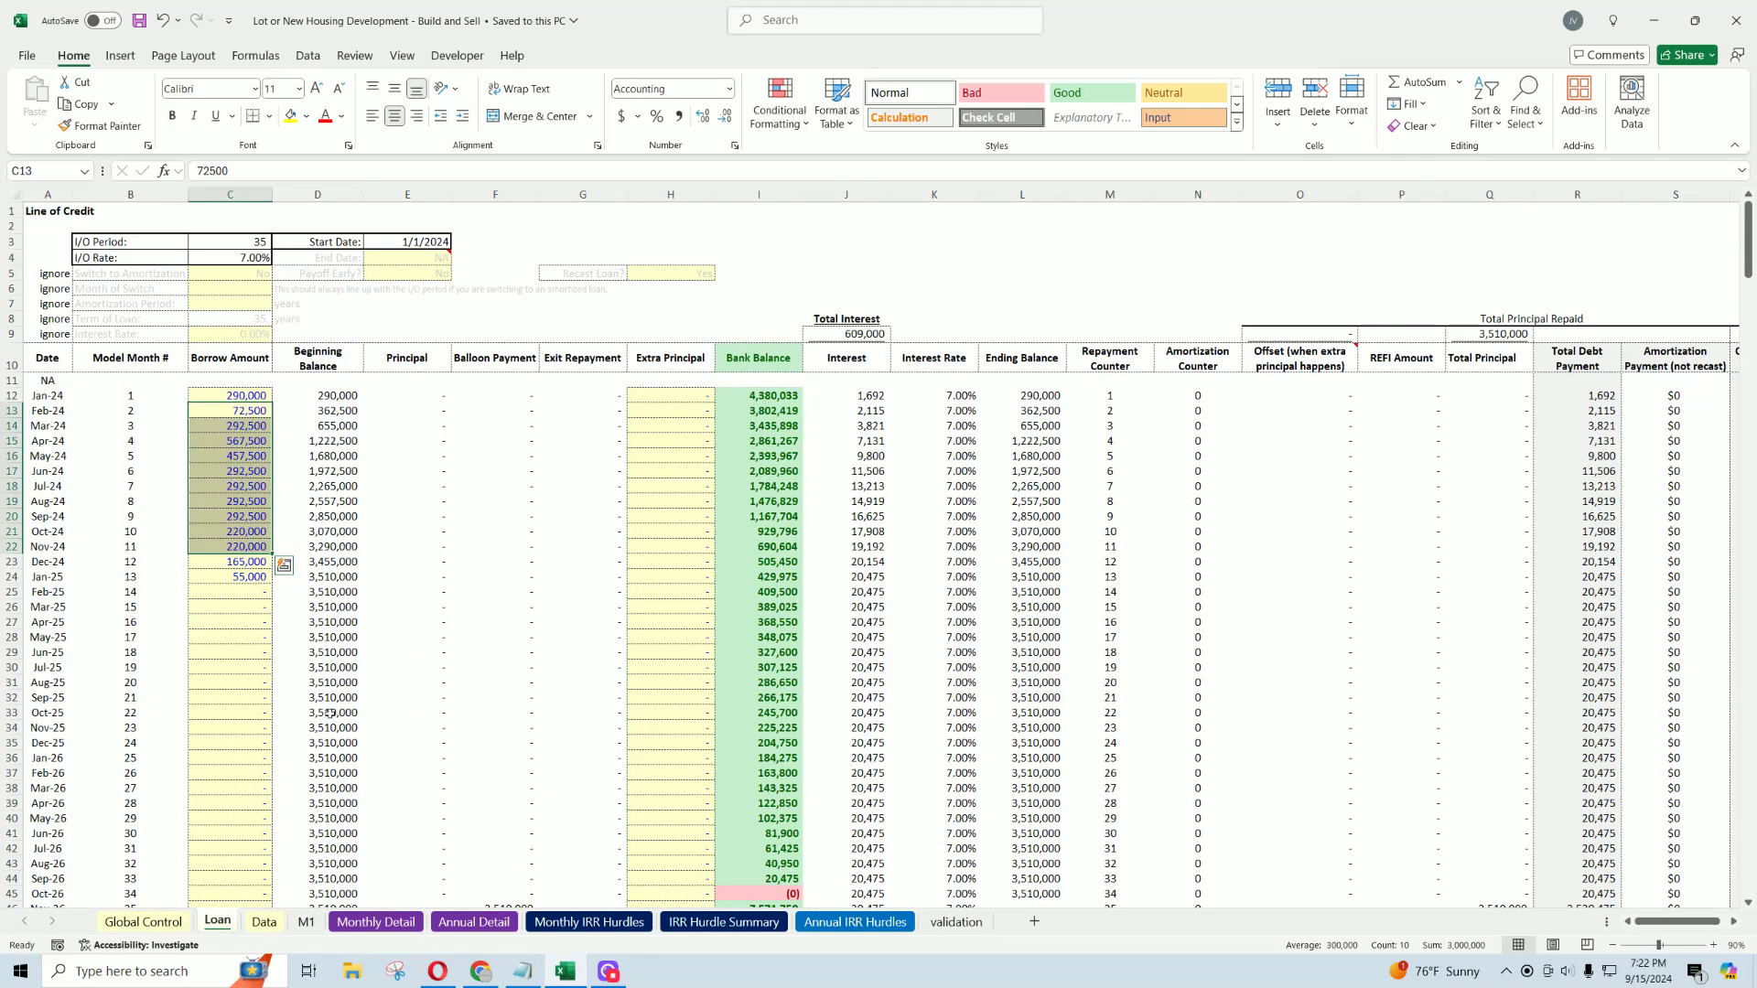
click(251, 396)
mouse_move(252, 396)
mouse_down()
mouse_move(247, 692)
mouse_move(284, 701)
mouse_move(243, 404)
mouse_up()
click(238, 441)
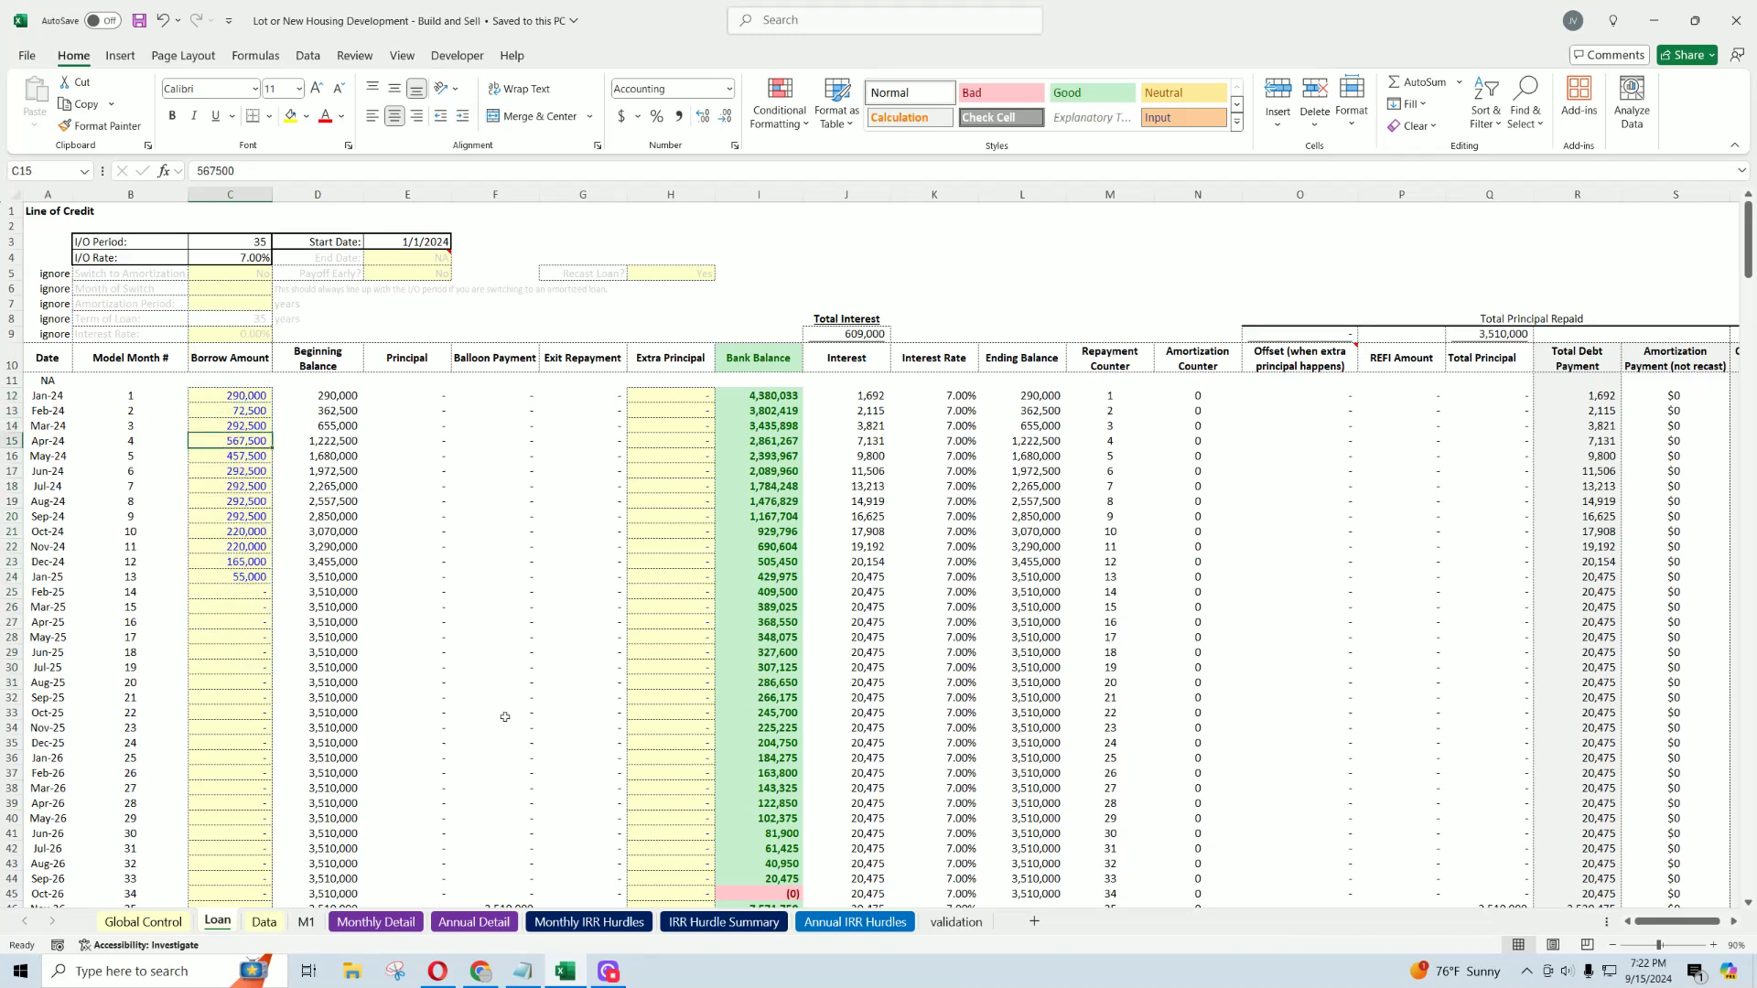
Step: Review the lot name and status input columns on the Data sheet
click(143, 922)
click(265, 922)
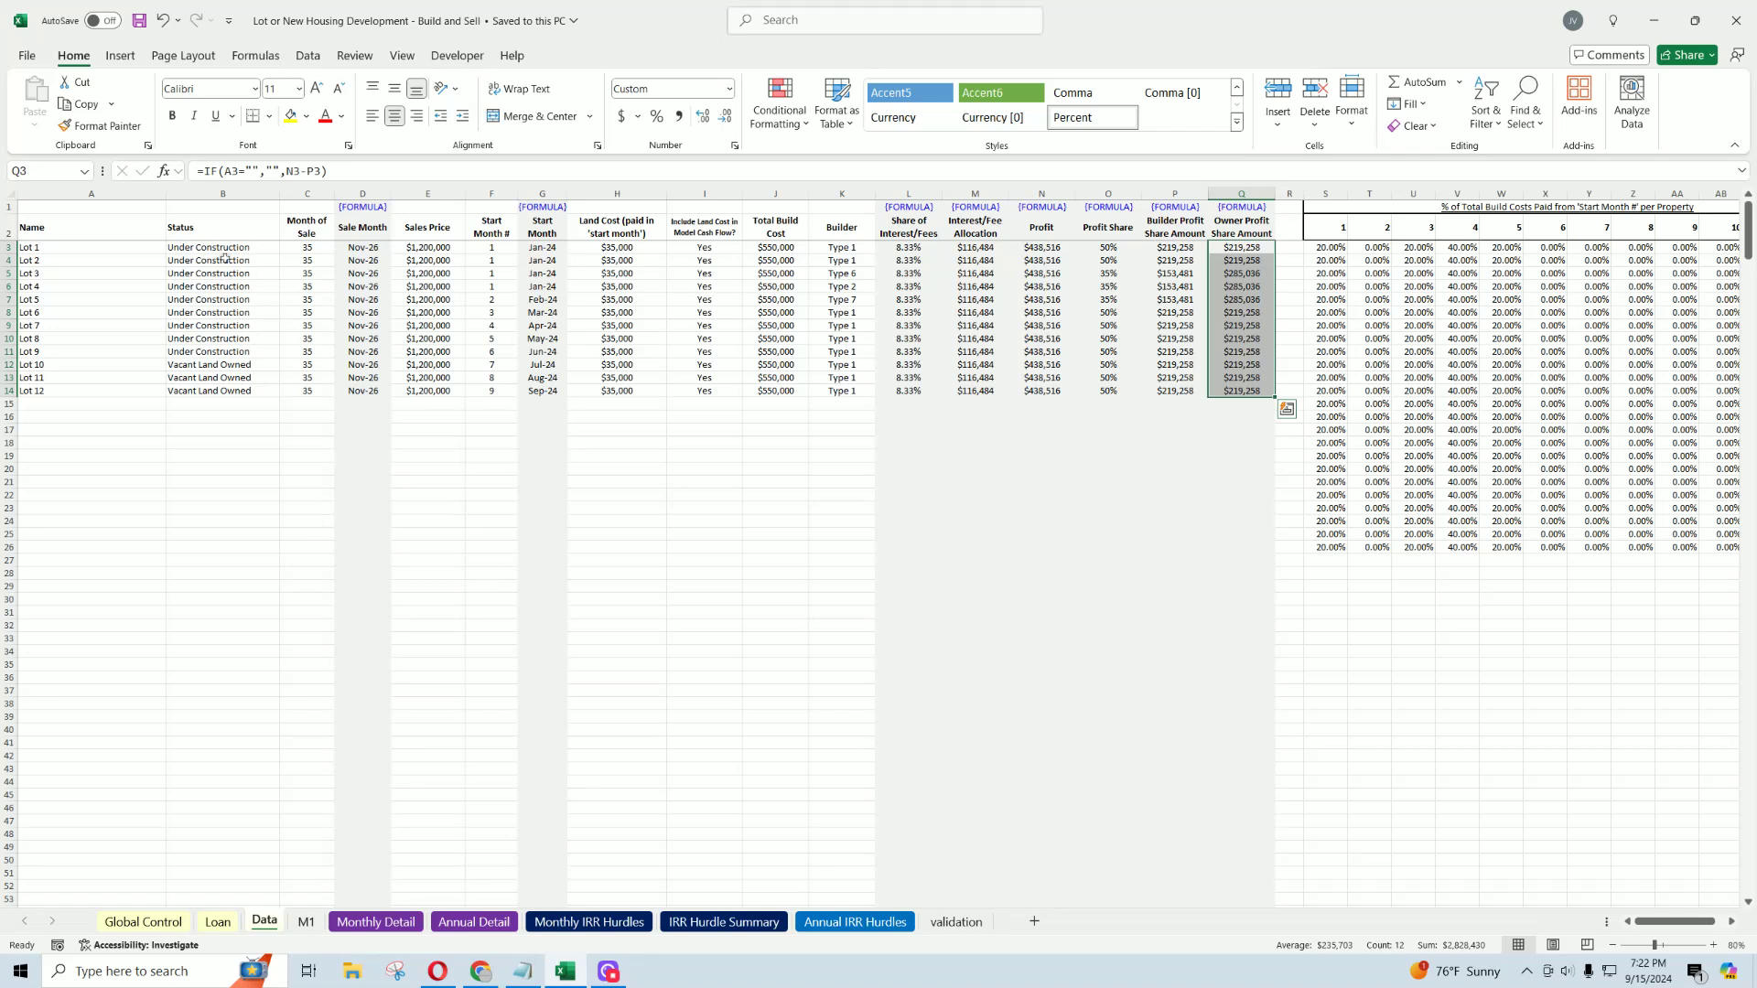
drag(225, 249, 227, 517)
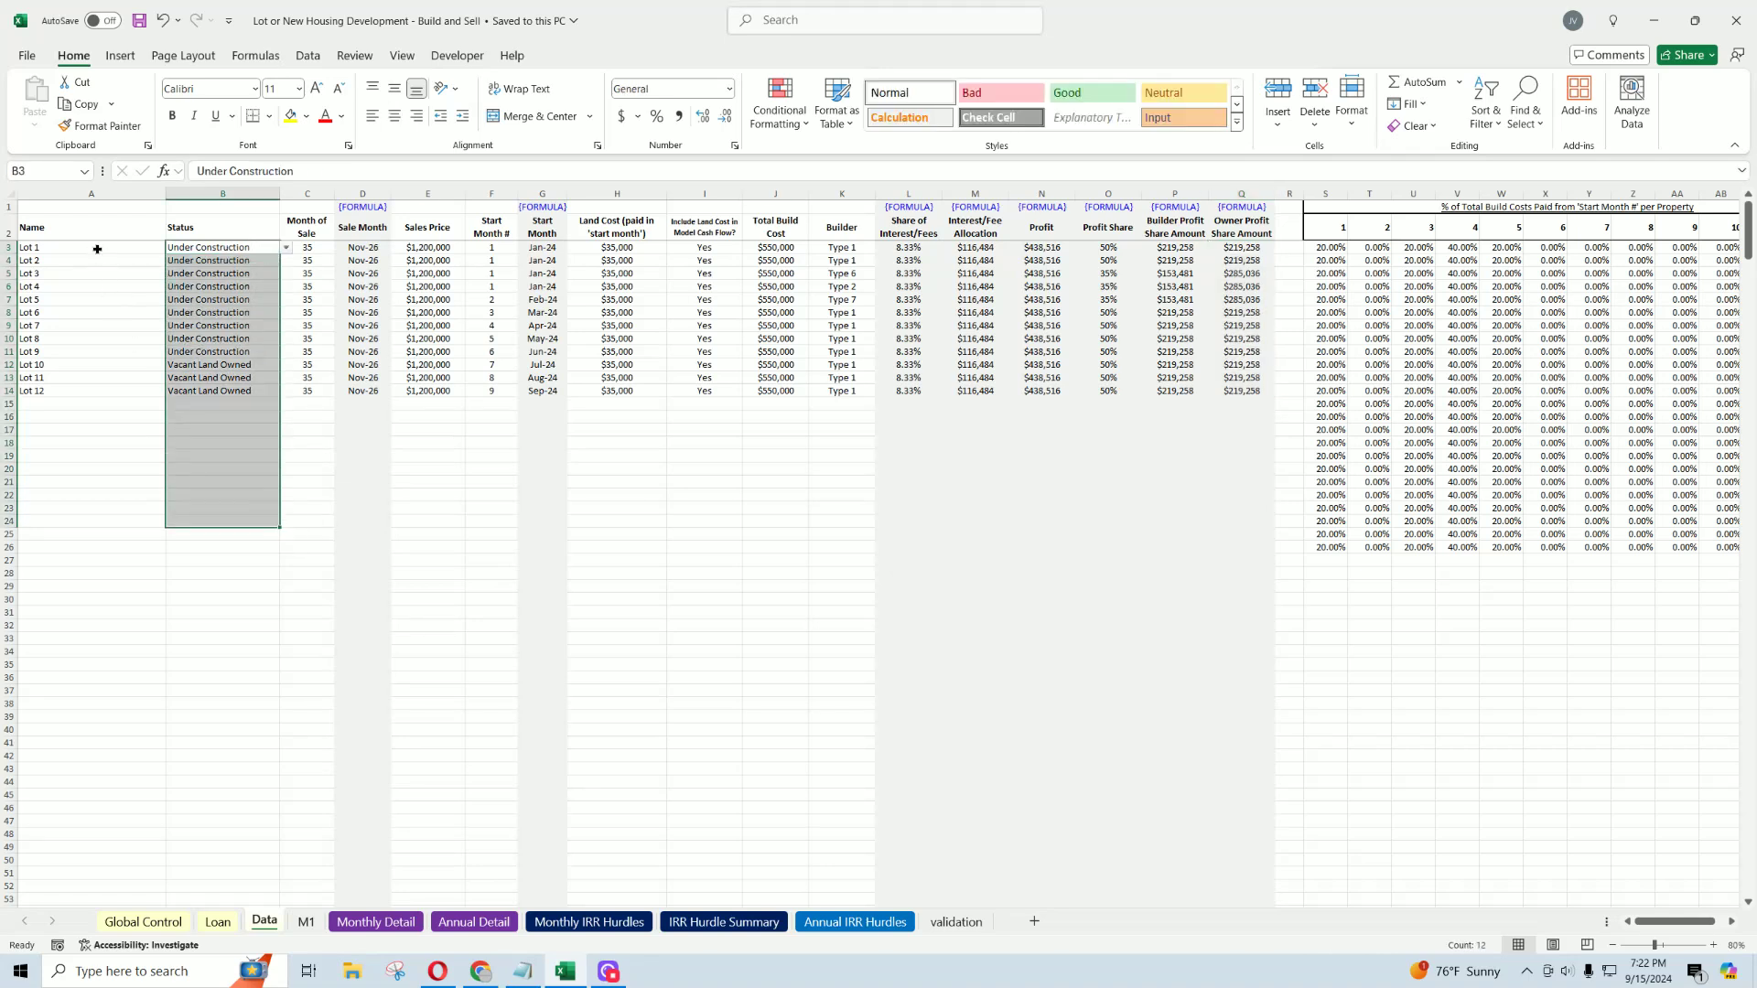
drag(97, 249, 88, 607)
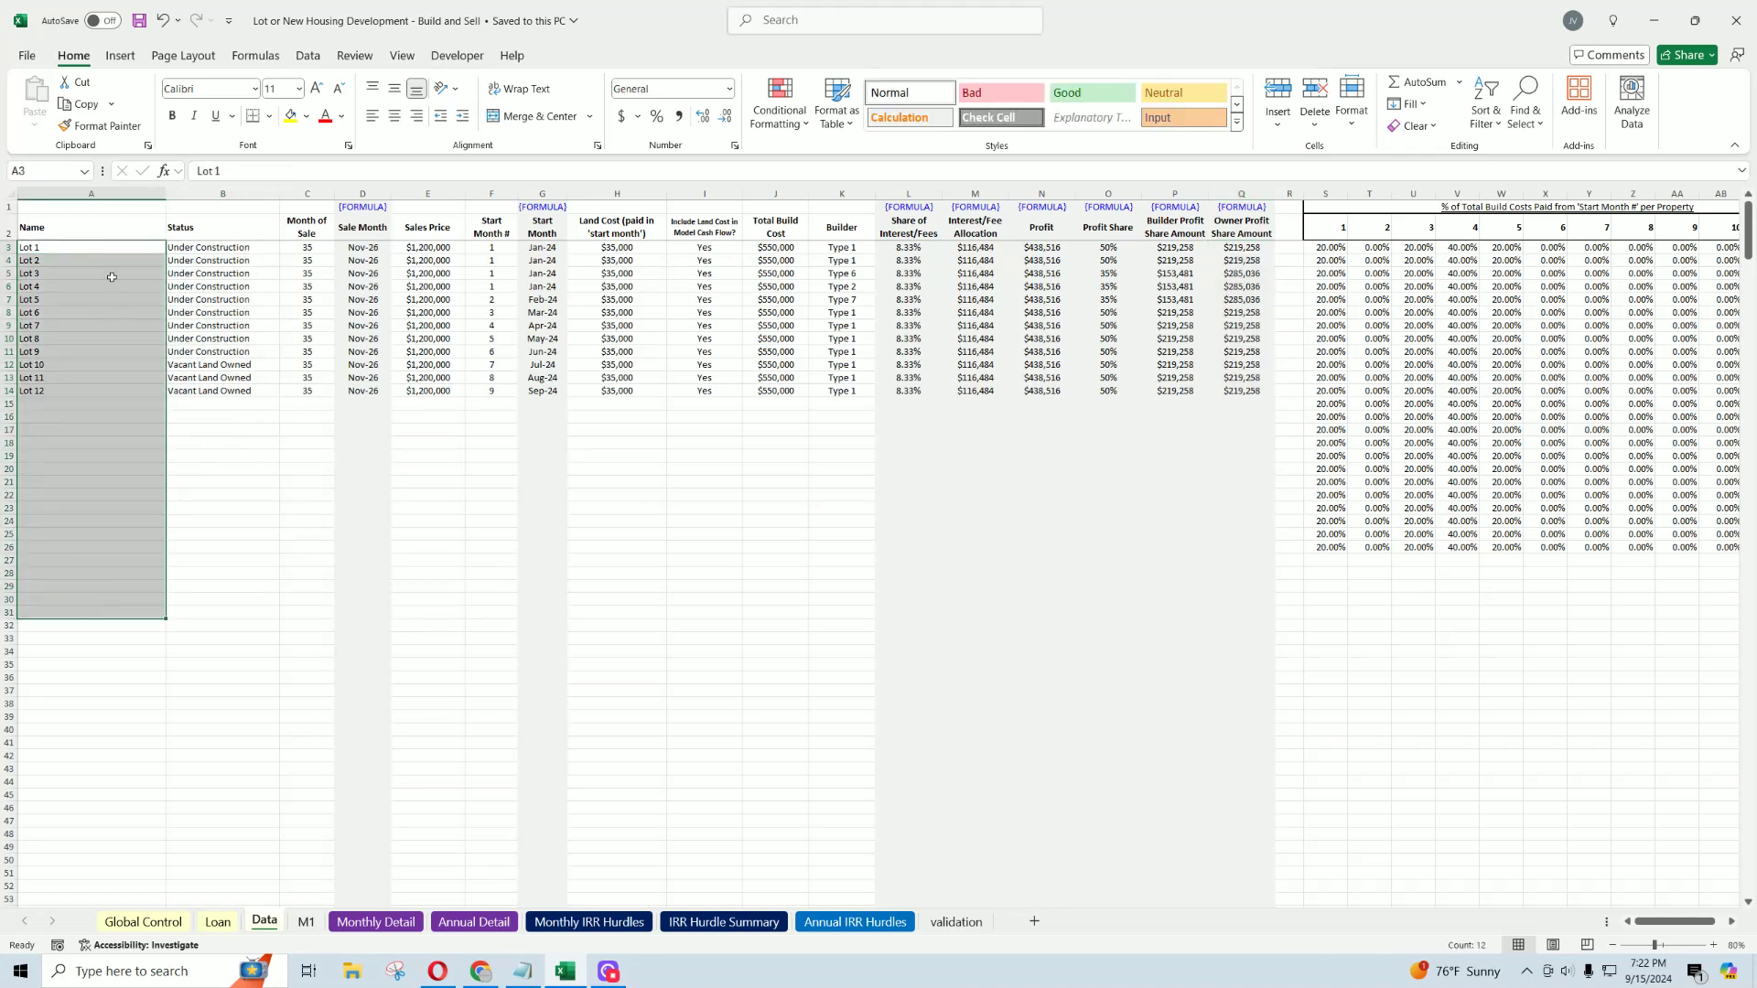
click(102, 249)
click(99, 272)
click(99, 364)
click(223, 297)
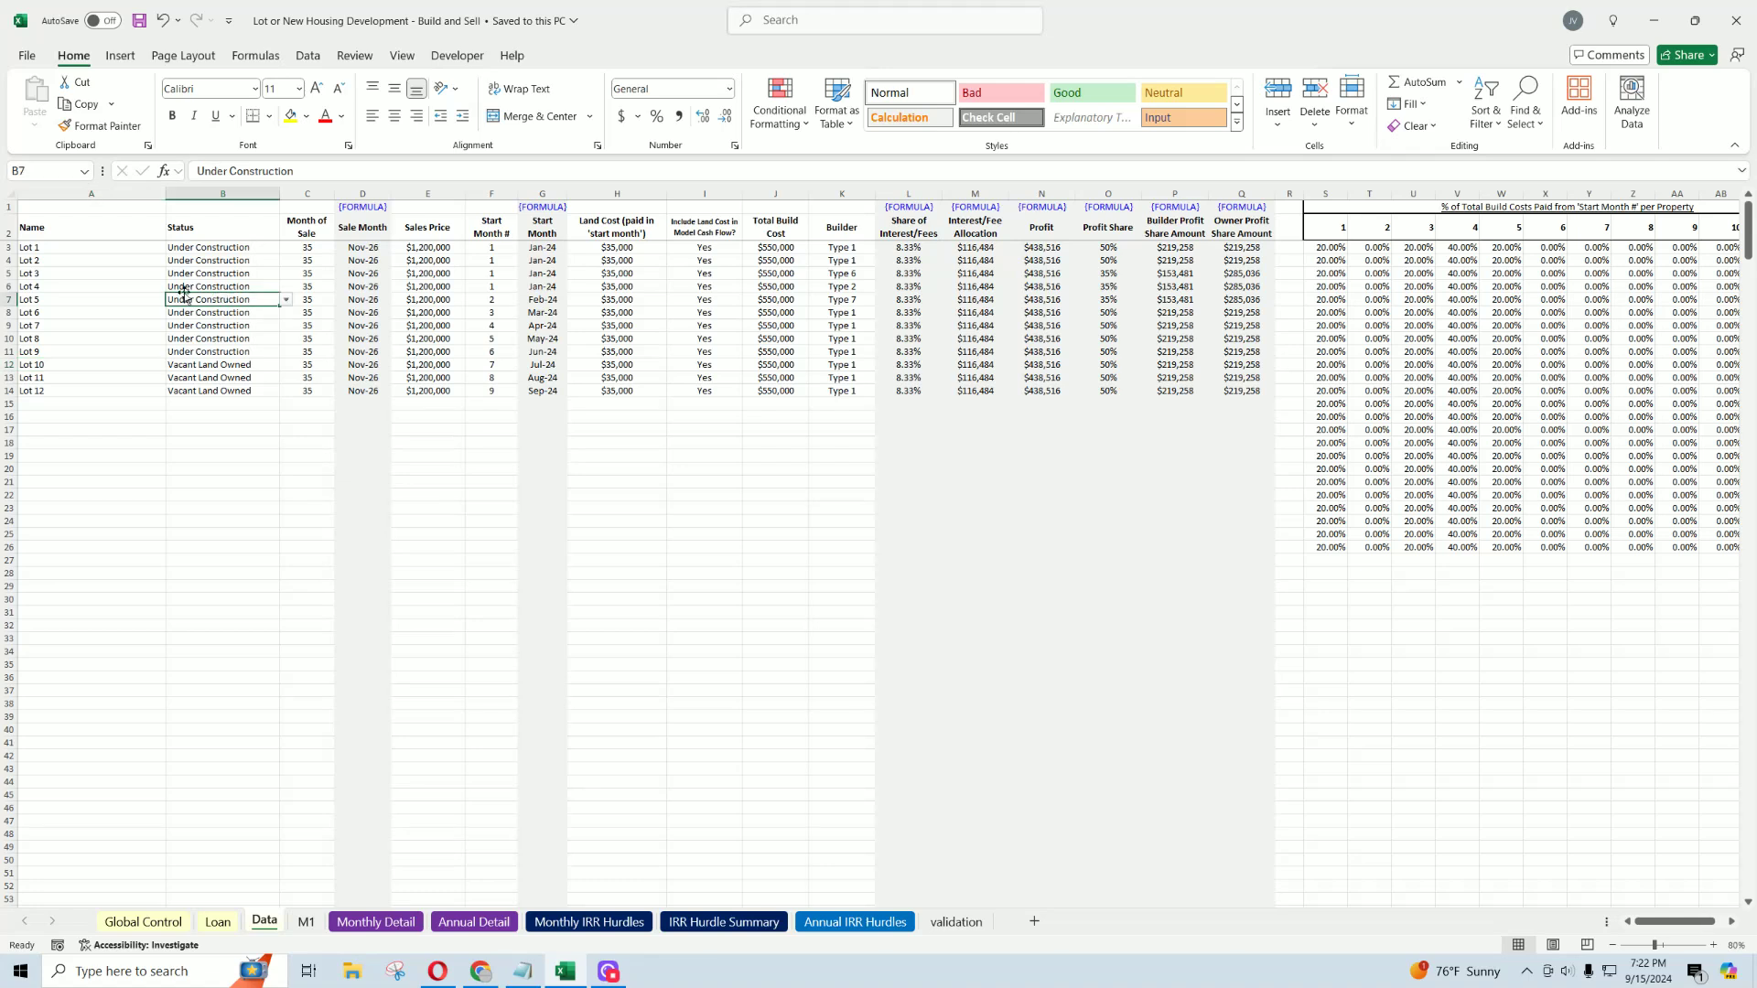
click(119, 260)
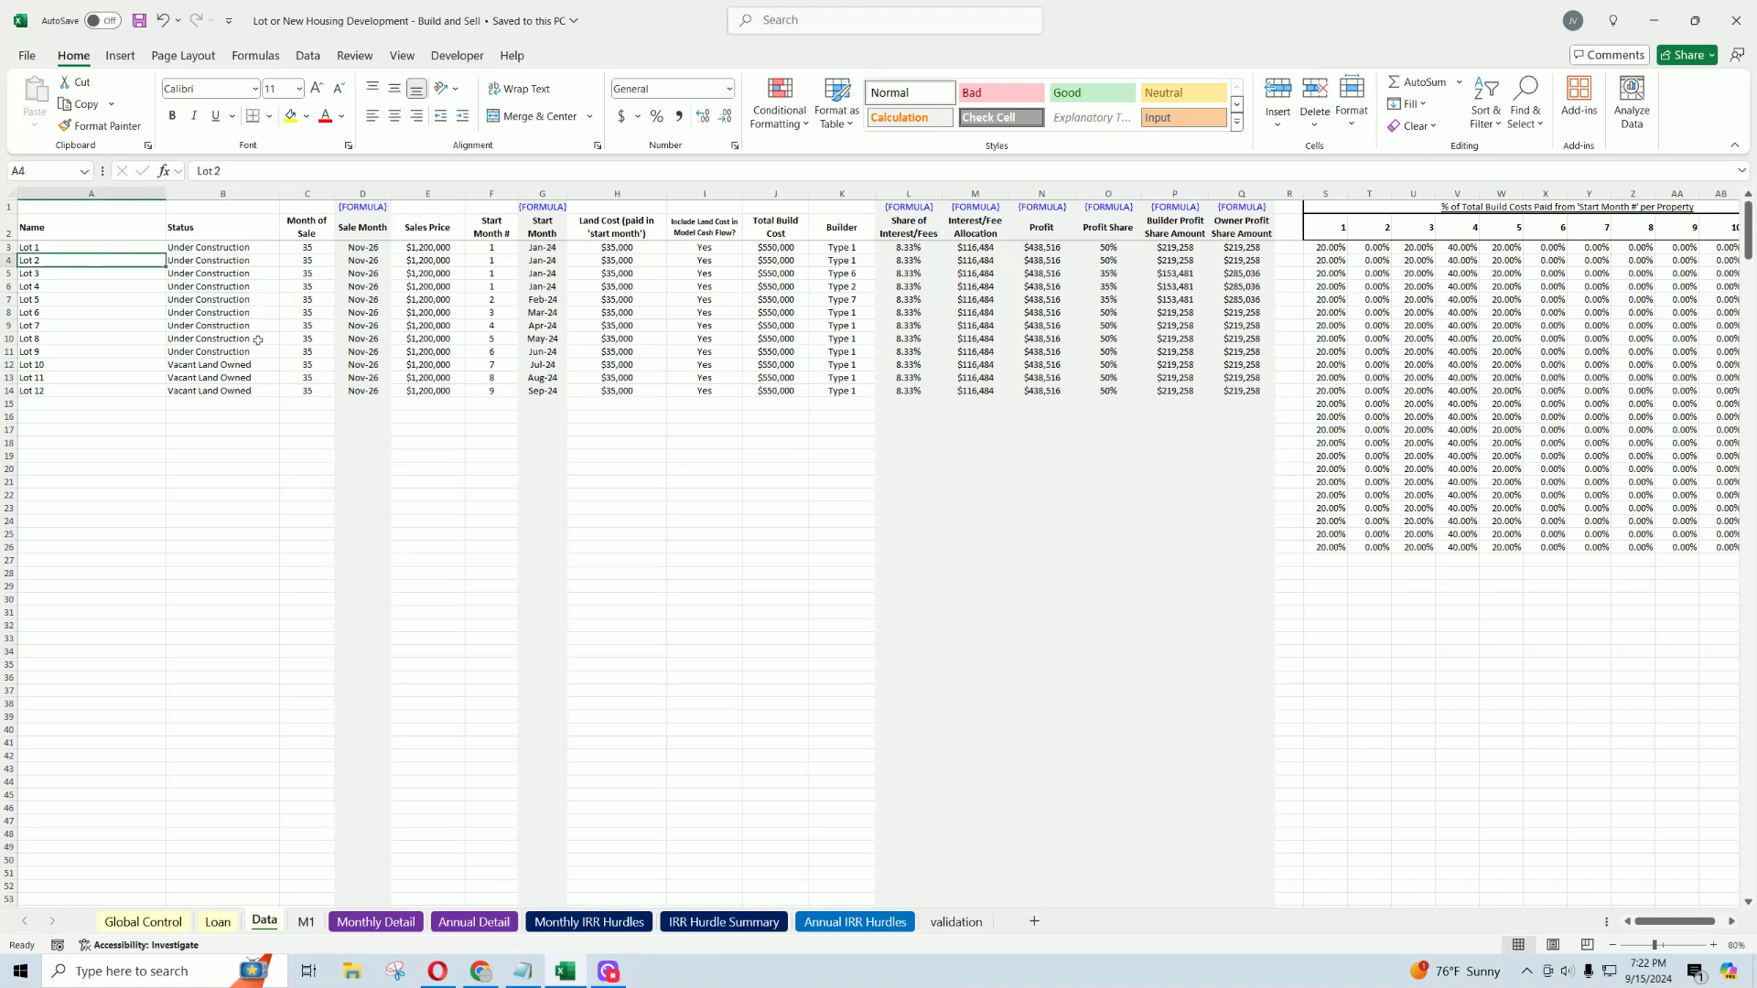
Step: Protect the Data sheet without a password, allowing only selection of locked and unlocked cells
right_click(266, 922)
click(329, 780)
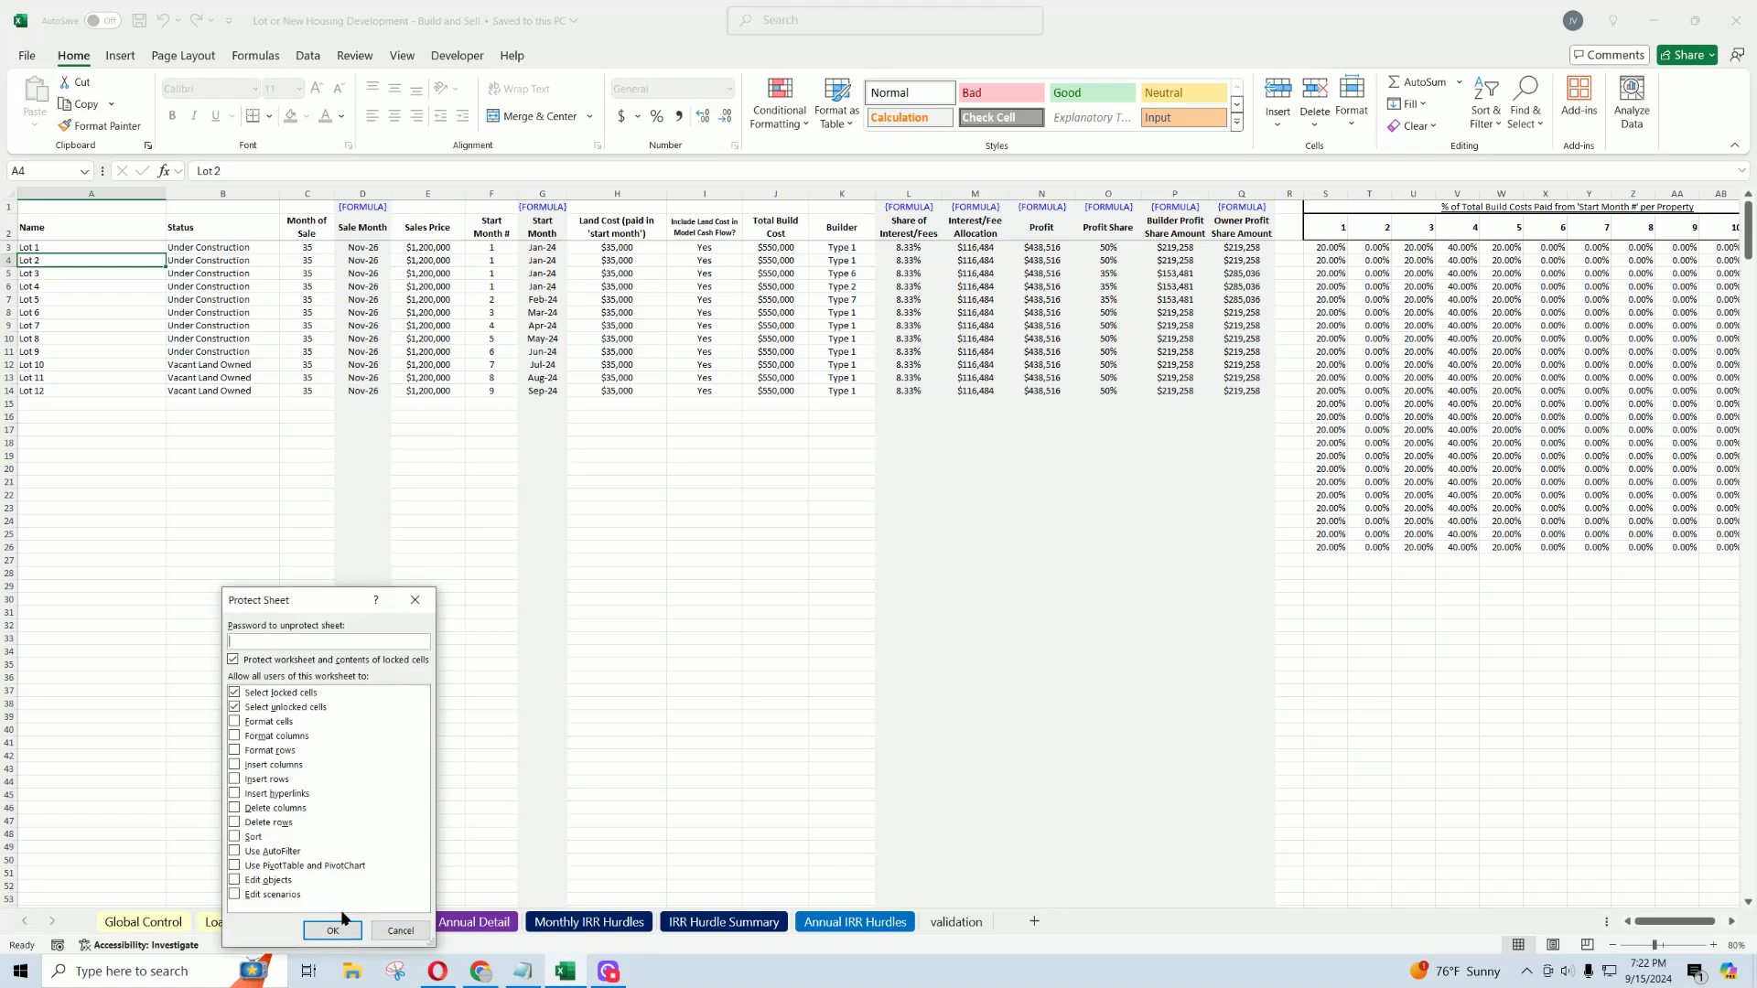
click(333, 931)
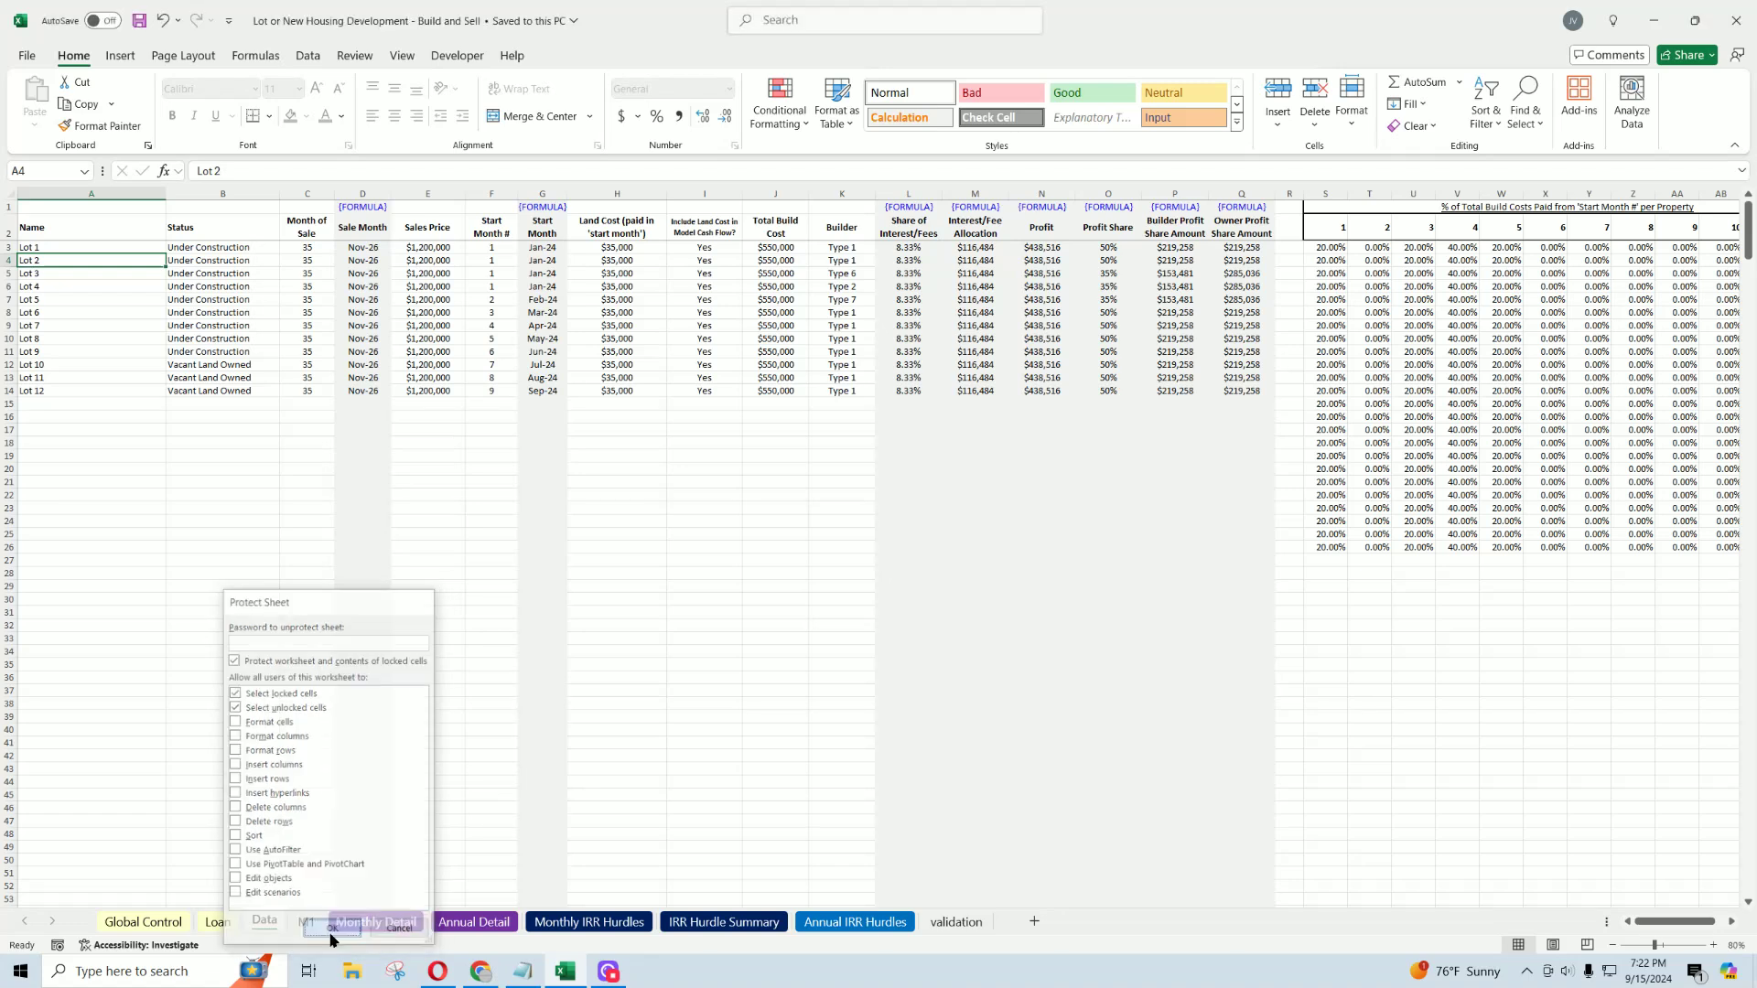
Step: Test the sheet protection by trying to edit Lot 7's Share of Interest/Fees, and inspect that column's formulas from Lot 8 to Lot 12
click(552, 378)
click(542, 338)
click(362, 312)
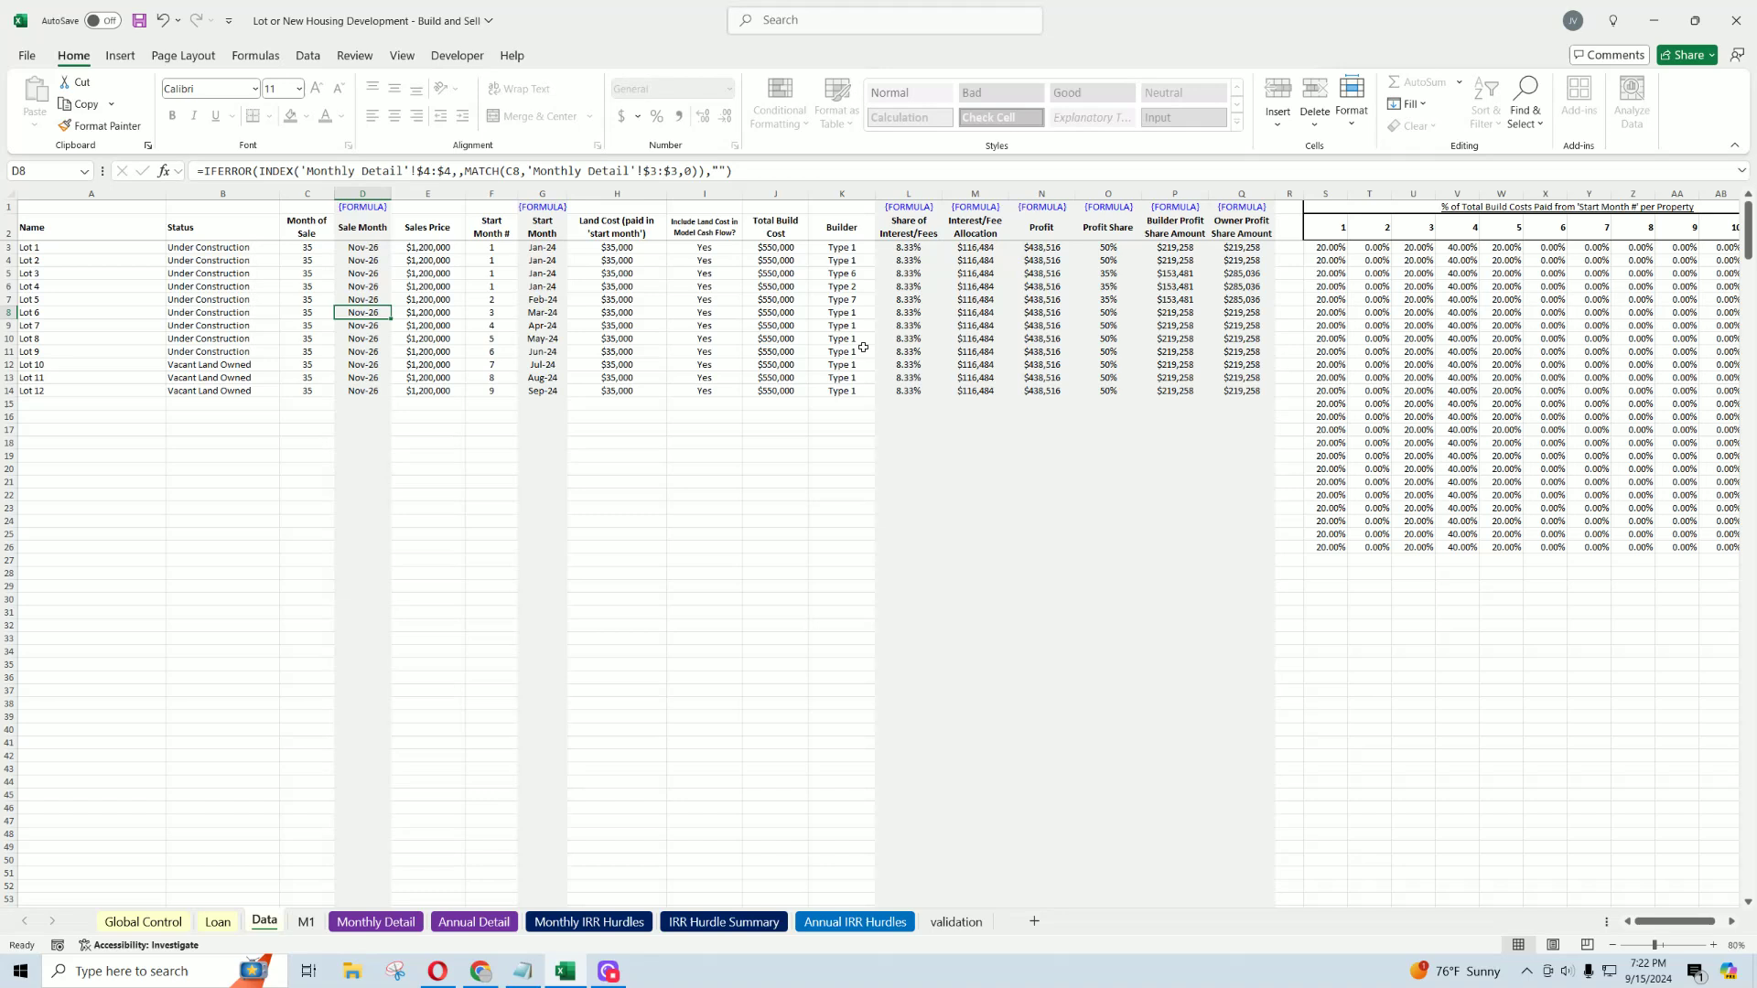
double_click(915, 328)
click(984, 540)
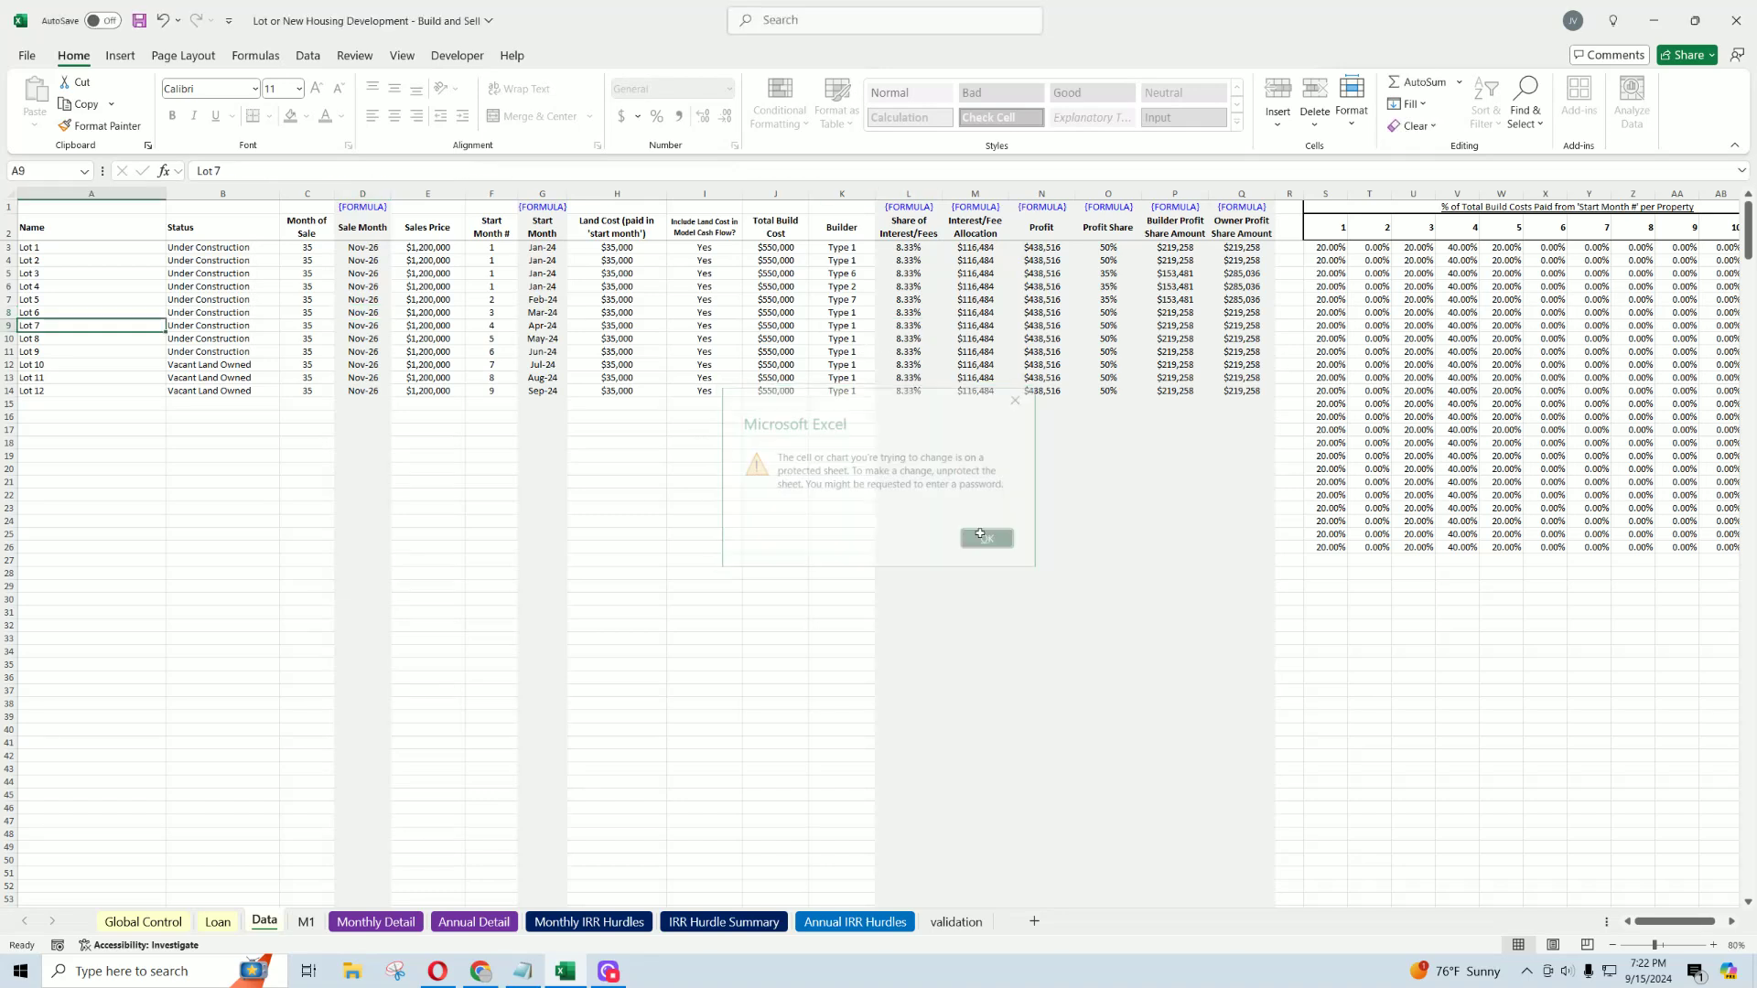
click(916, 340)
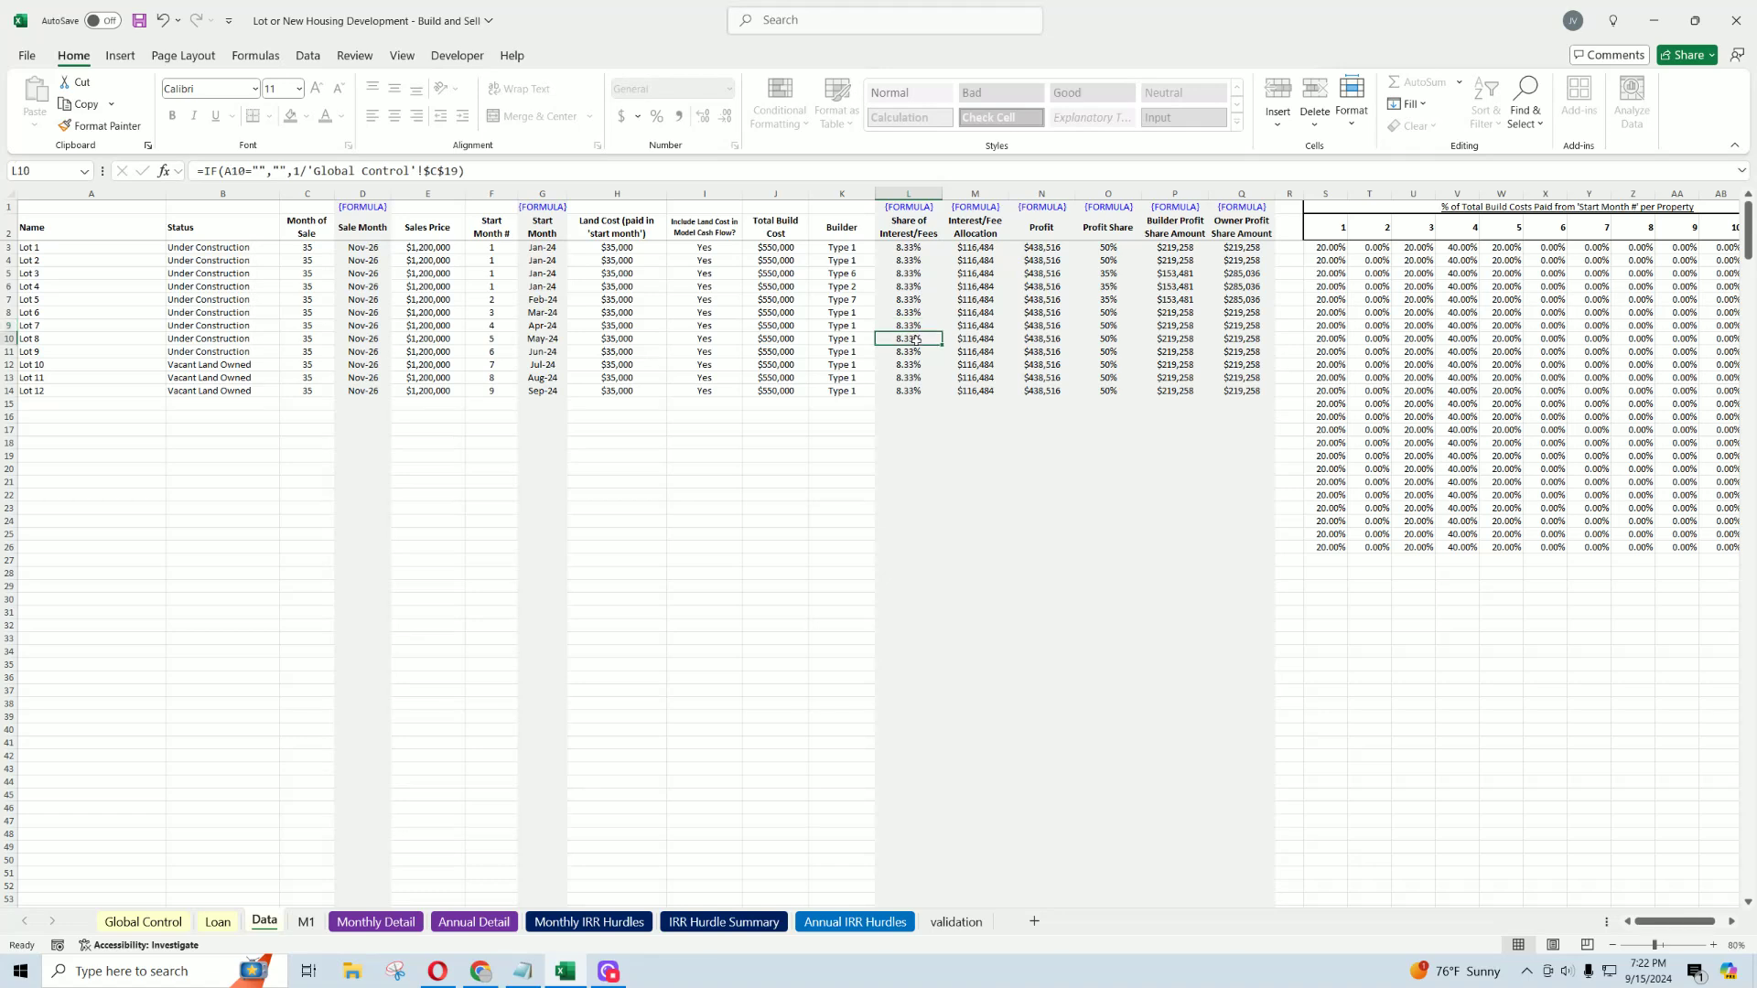
key(Down)
key(Down)
key(Down)
key(Down)
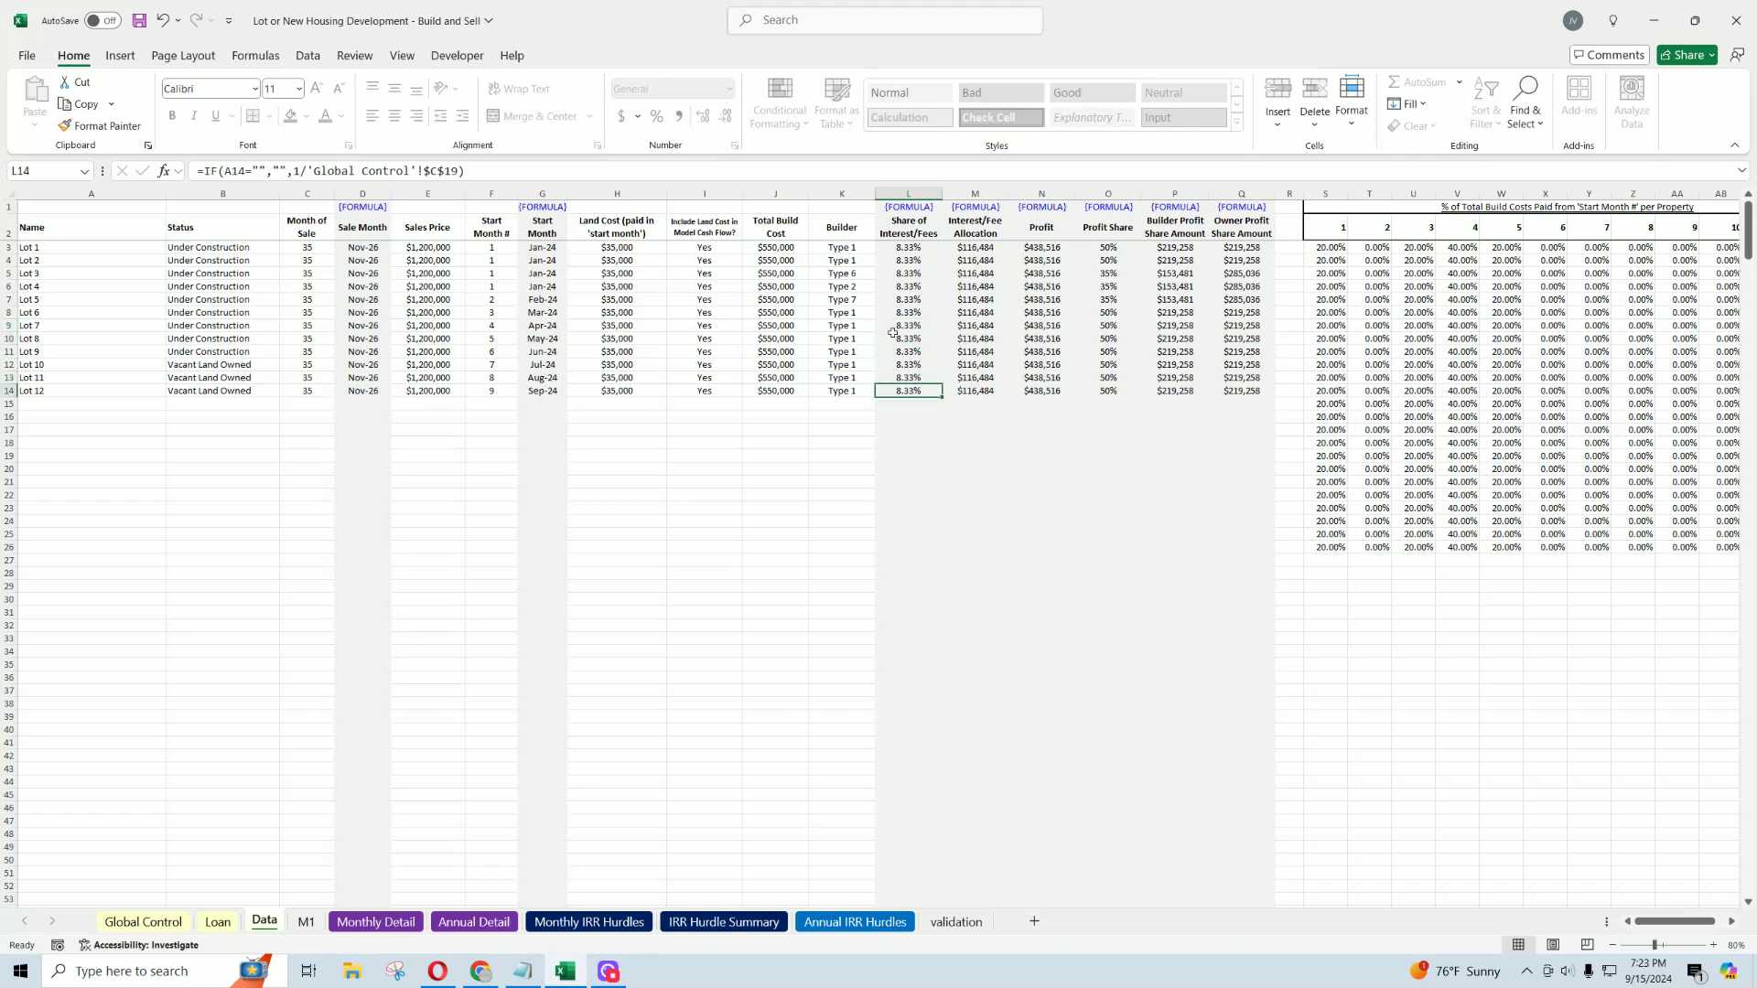
Step: Set Lot 2's builder to Type 3
click(857, 259)
click(881, 260)
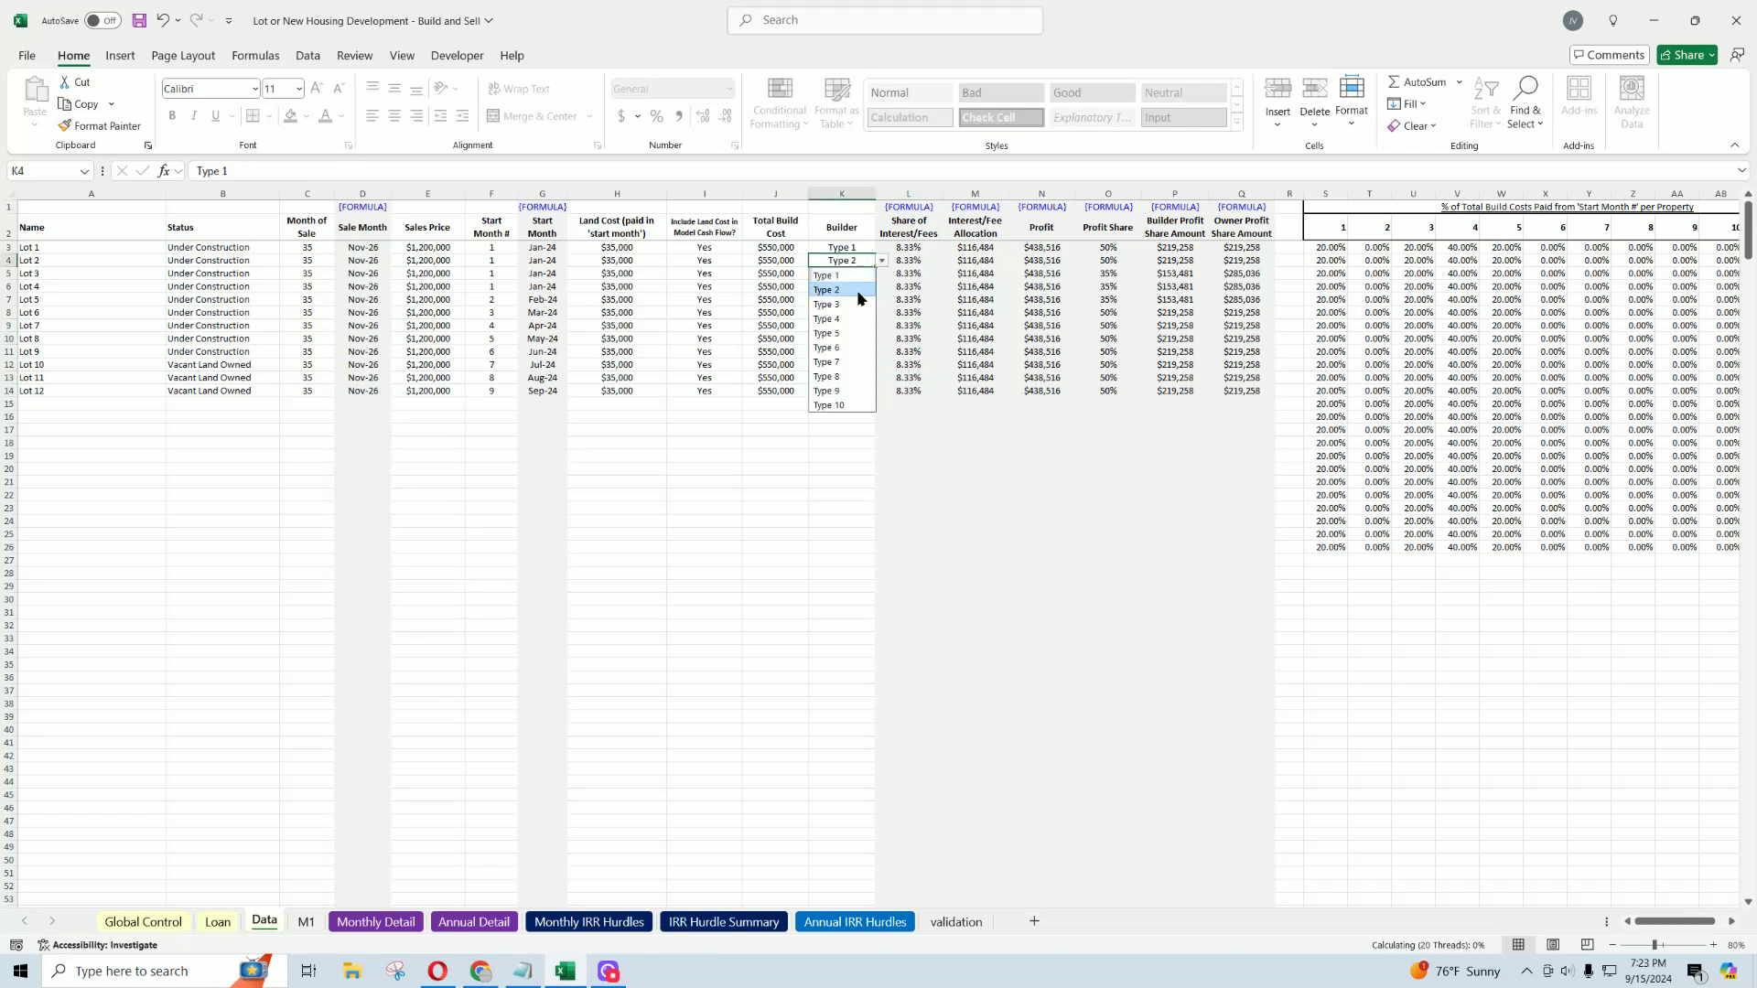
click(828, 289)
click(881, 260)
click(855, 308)
Step: Set Lot 4's Total Build Cost to 400000
click(781, 259)
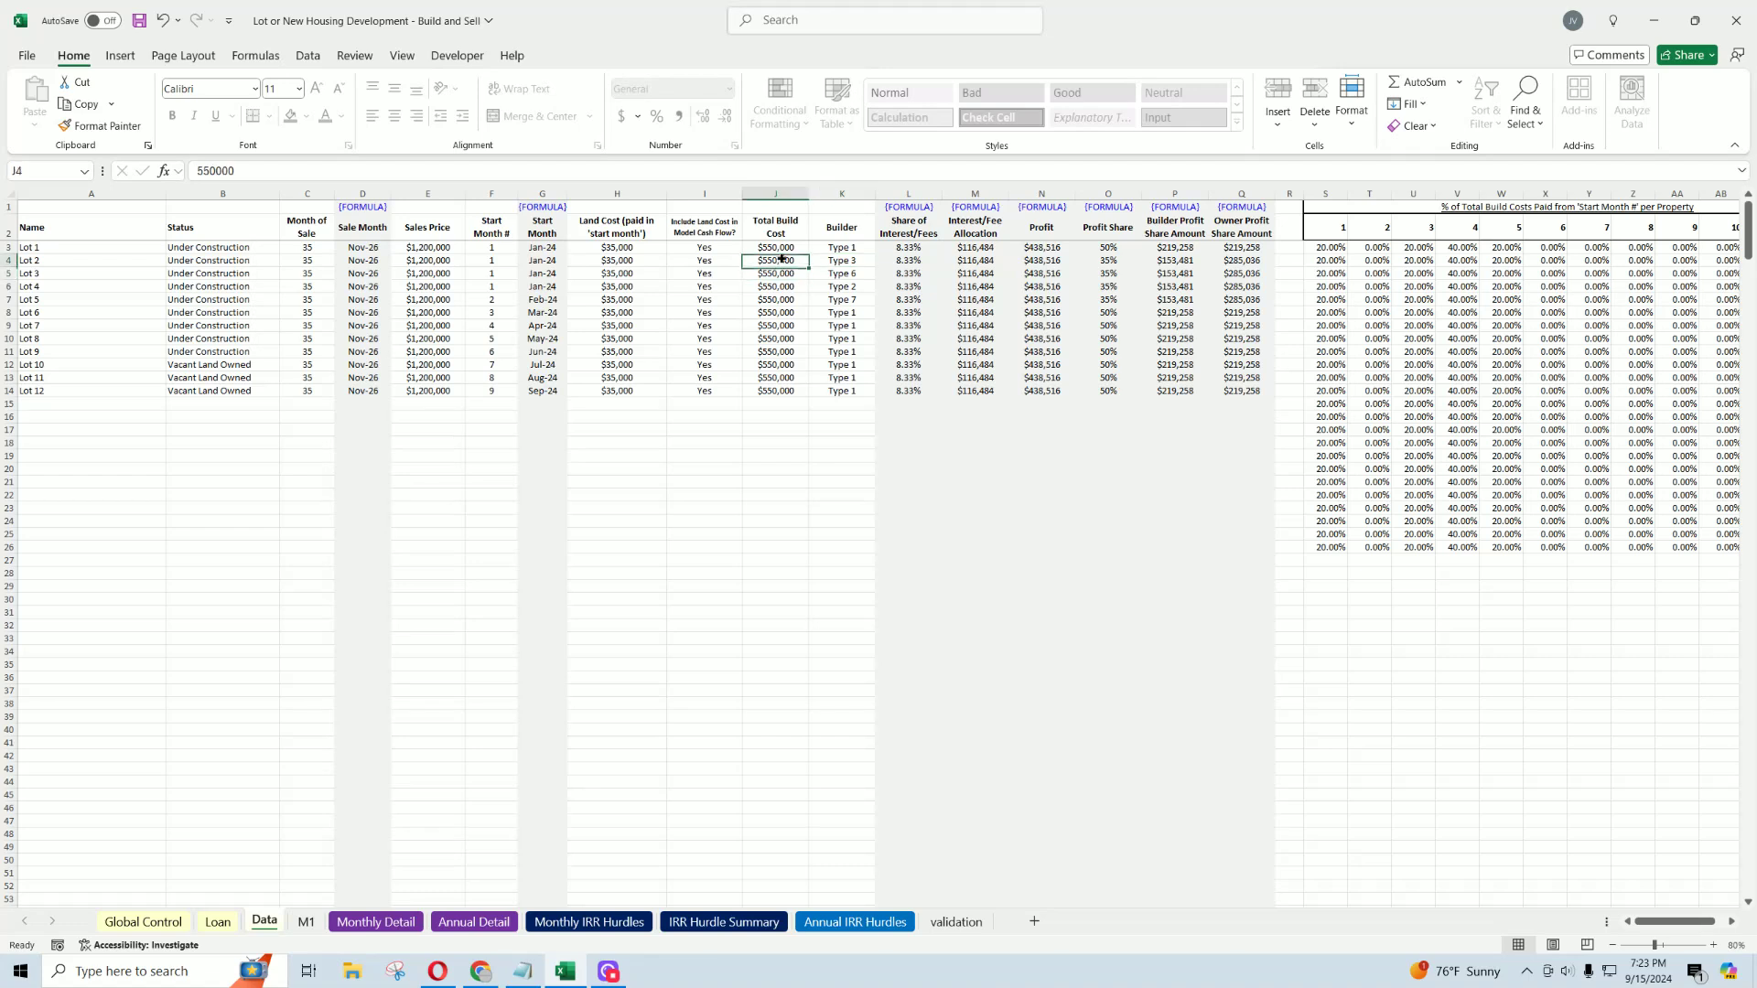
click(785, 275)
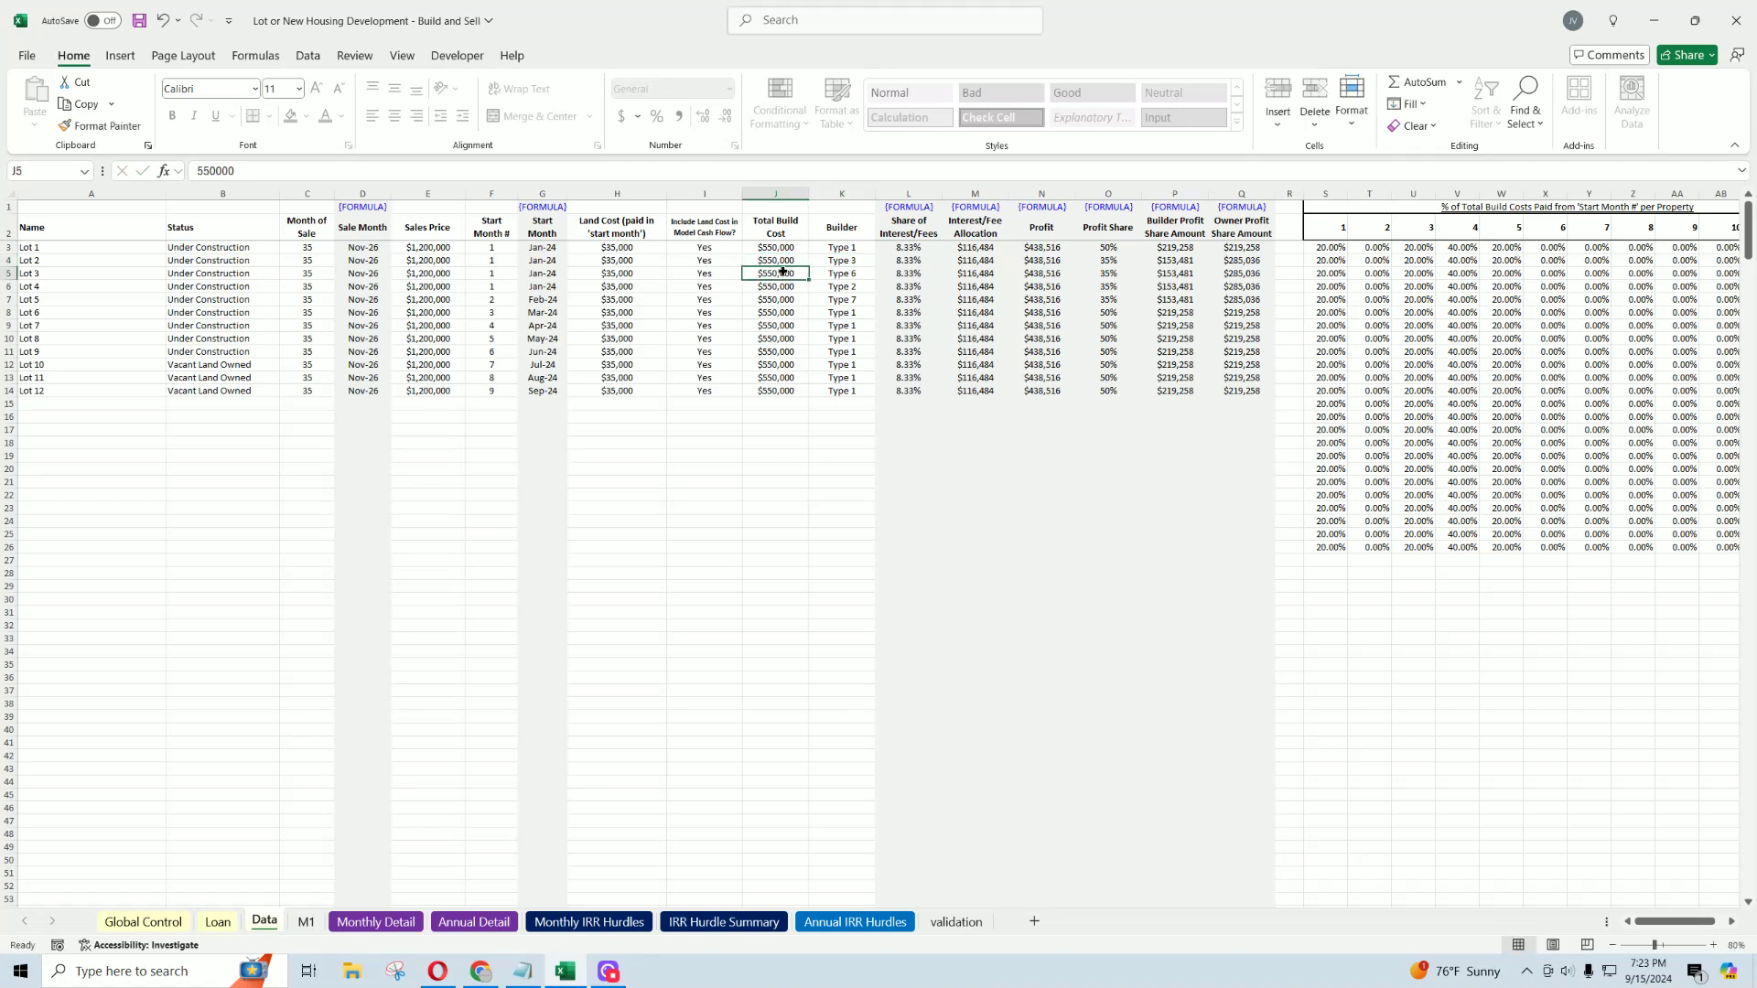
click(779, 287)
text(400000)
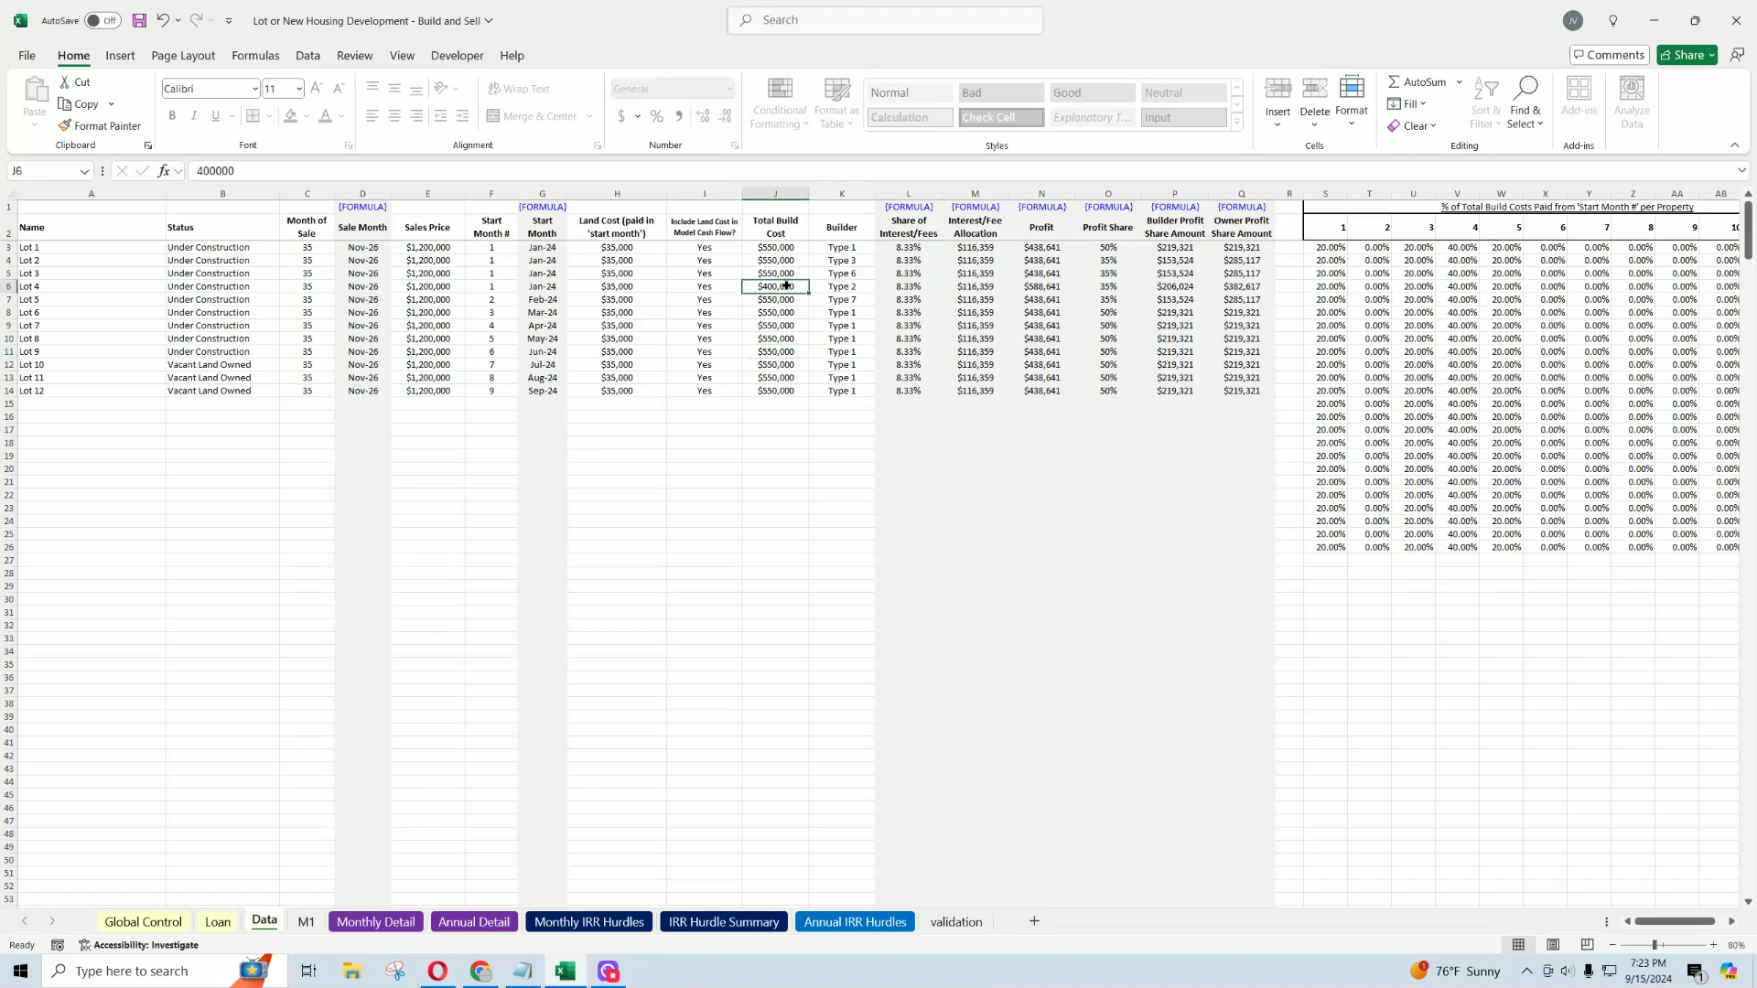
Step: Check Lot 4's land cost, start month and sales price inputs, and Lot 8's sales price, on the protected Data sheet
key(ctrl+Return)
click(700, 286)
click(610, 287)
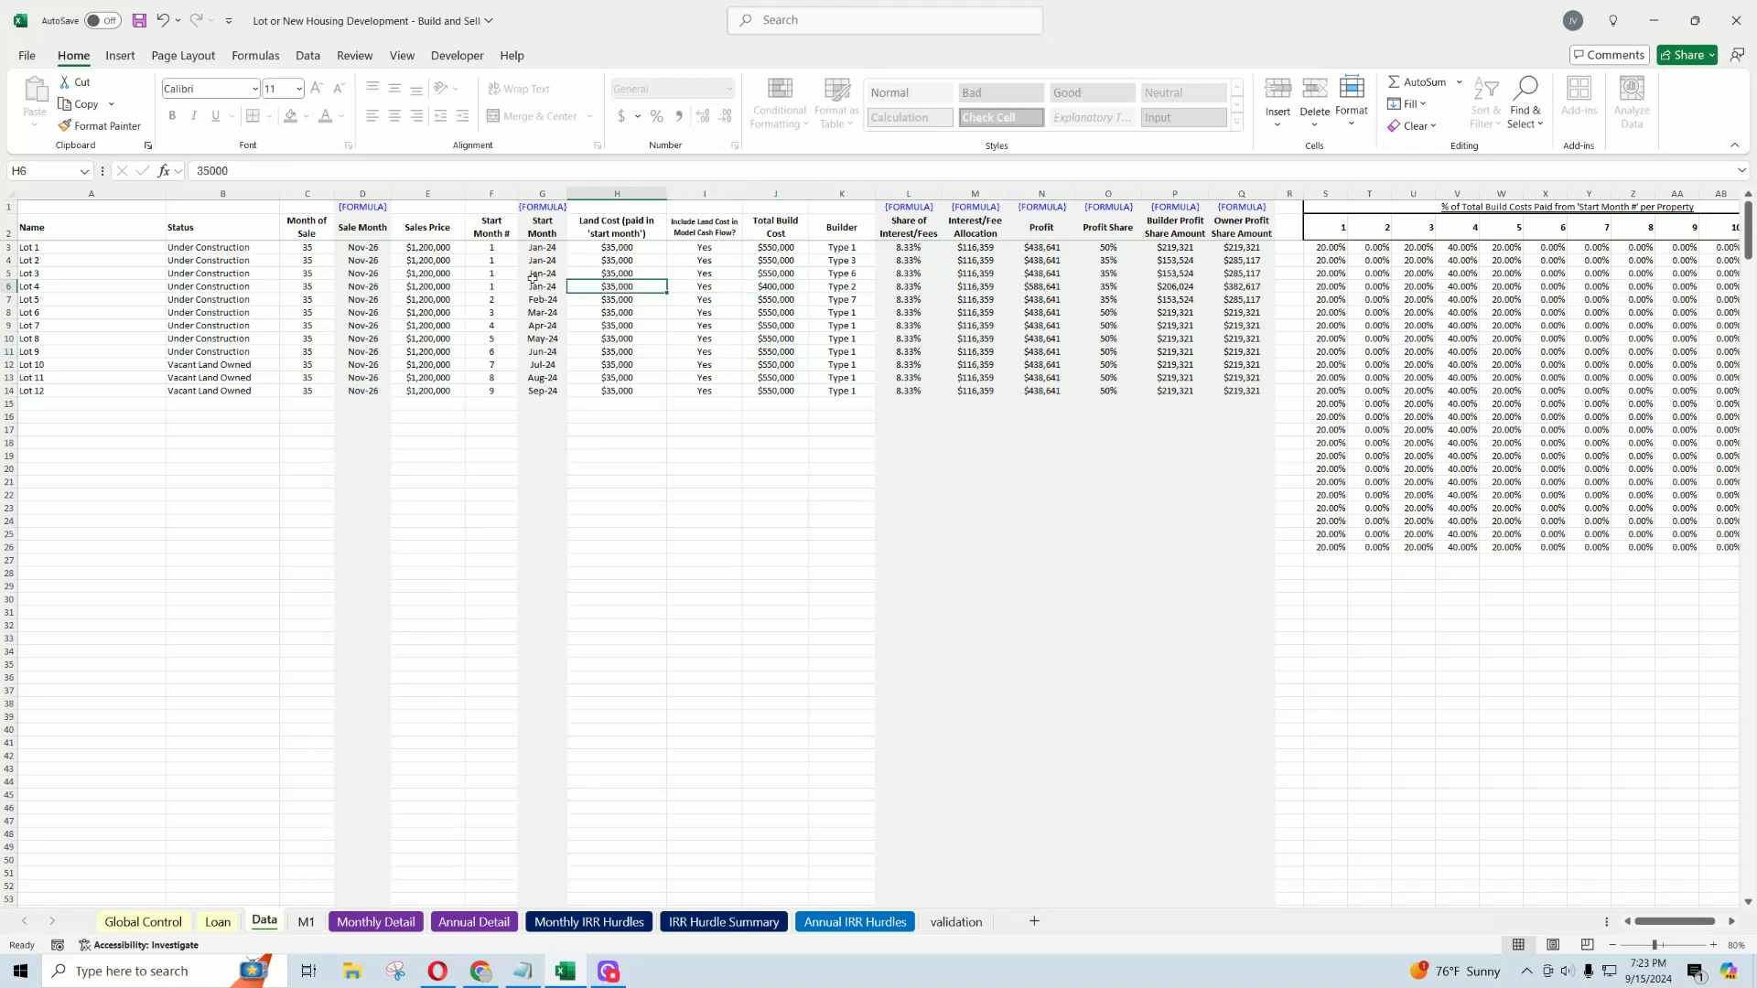
click(494, 286)
click(424, 286)
click(422, 338)
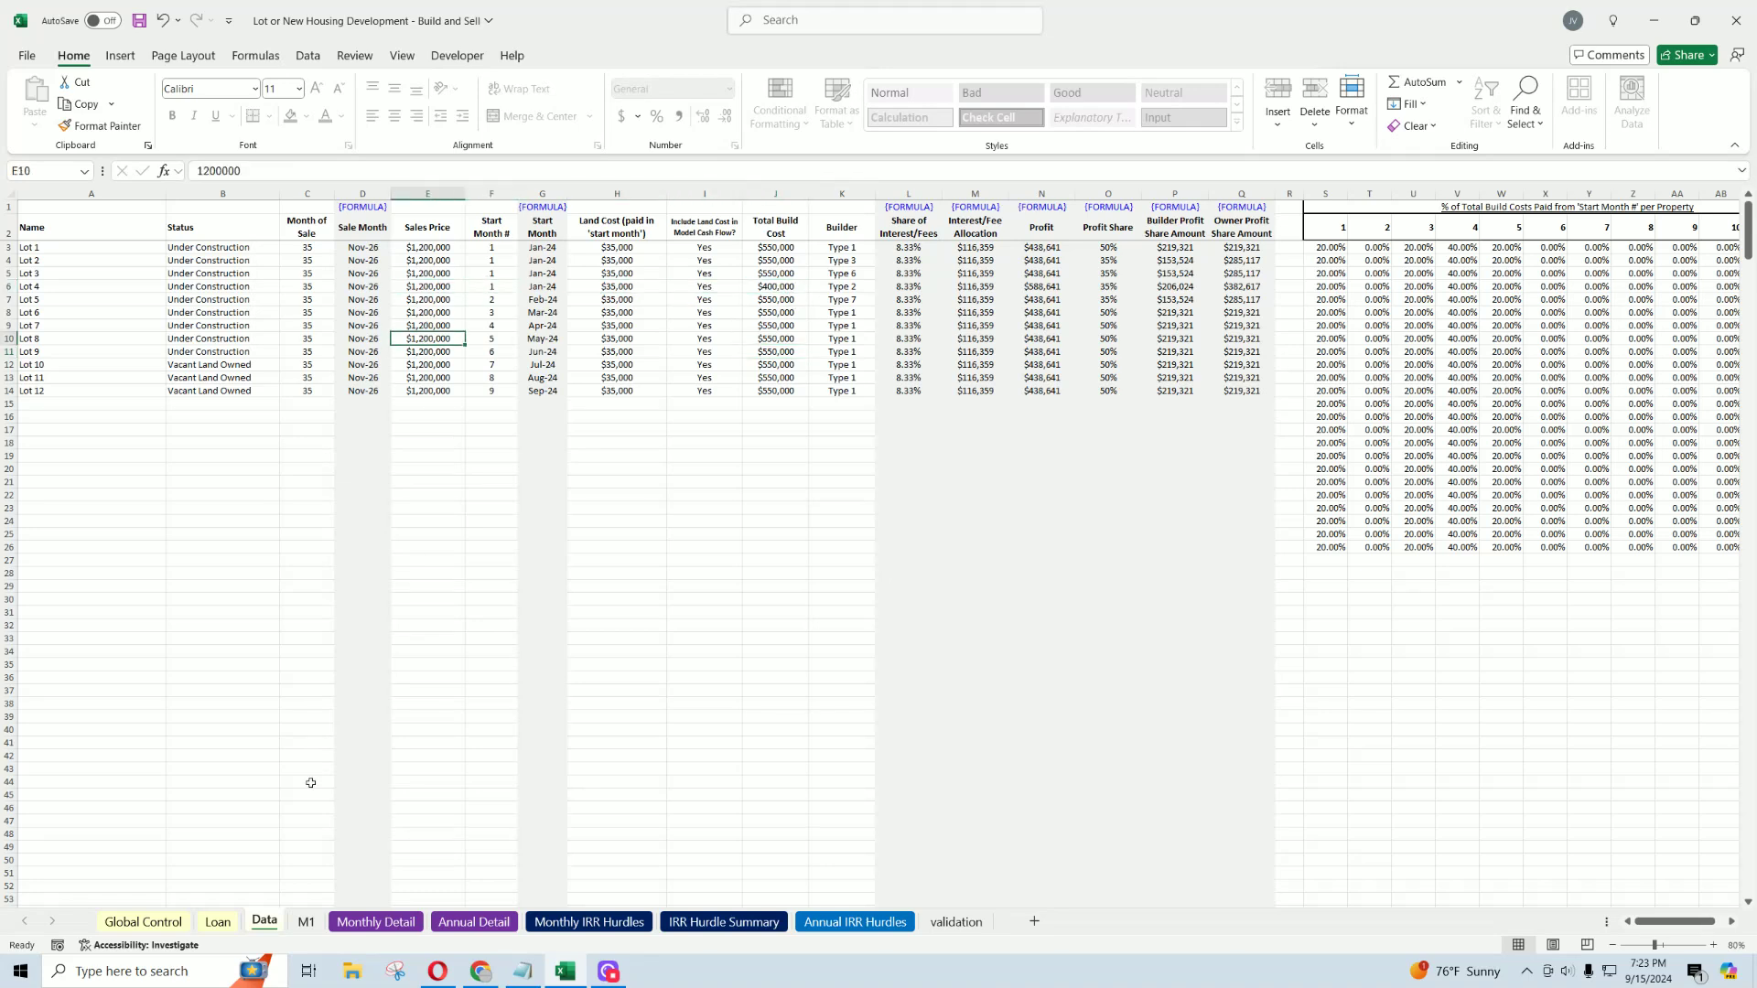
Step: Remove the protection from the Data sheet and save the workbook
right_click(273, 930)
click(325, 781)
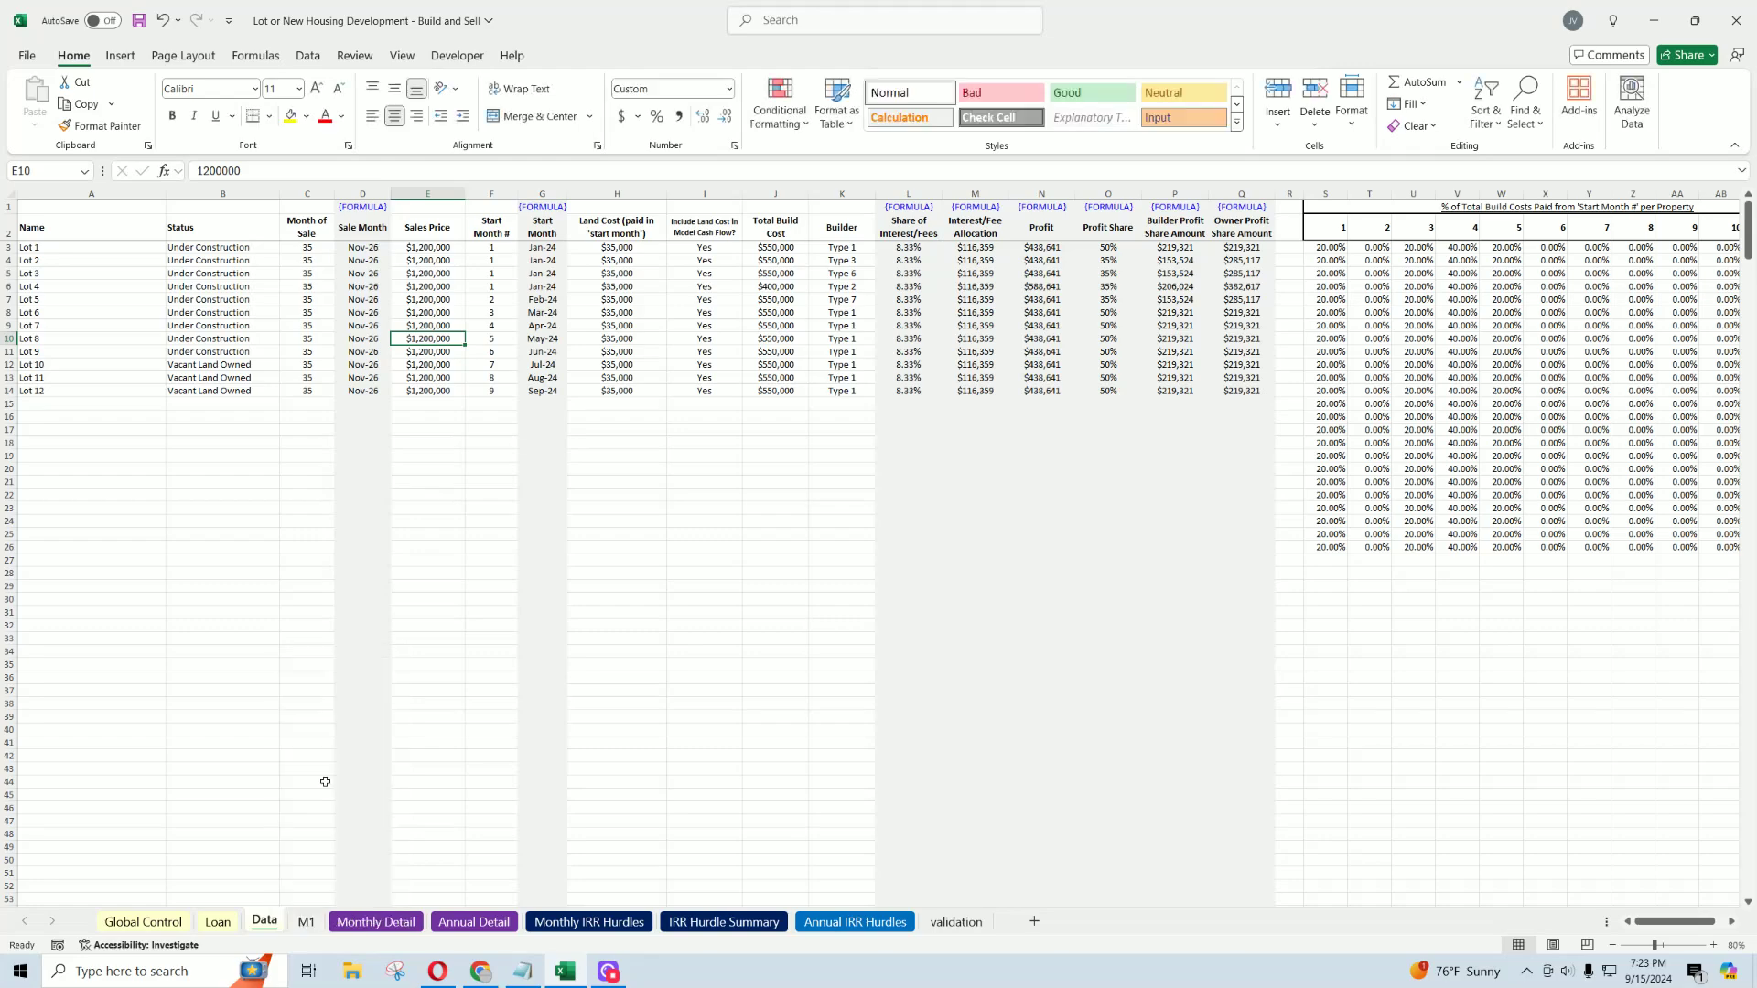
click(416, 534)
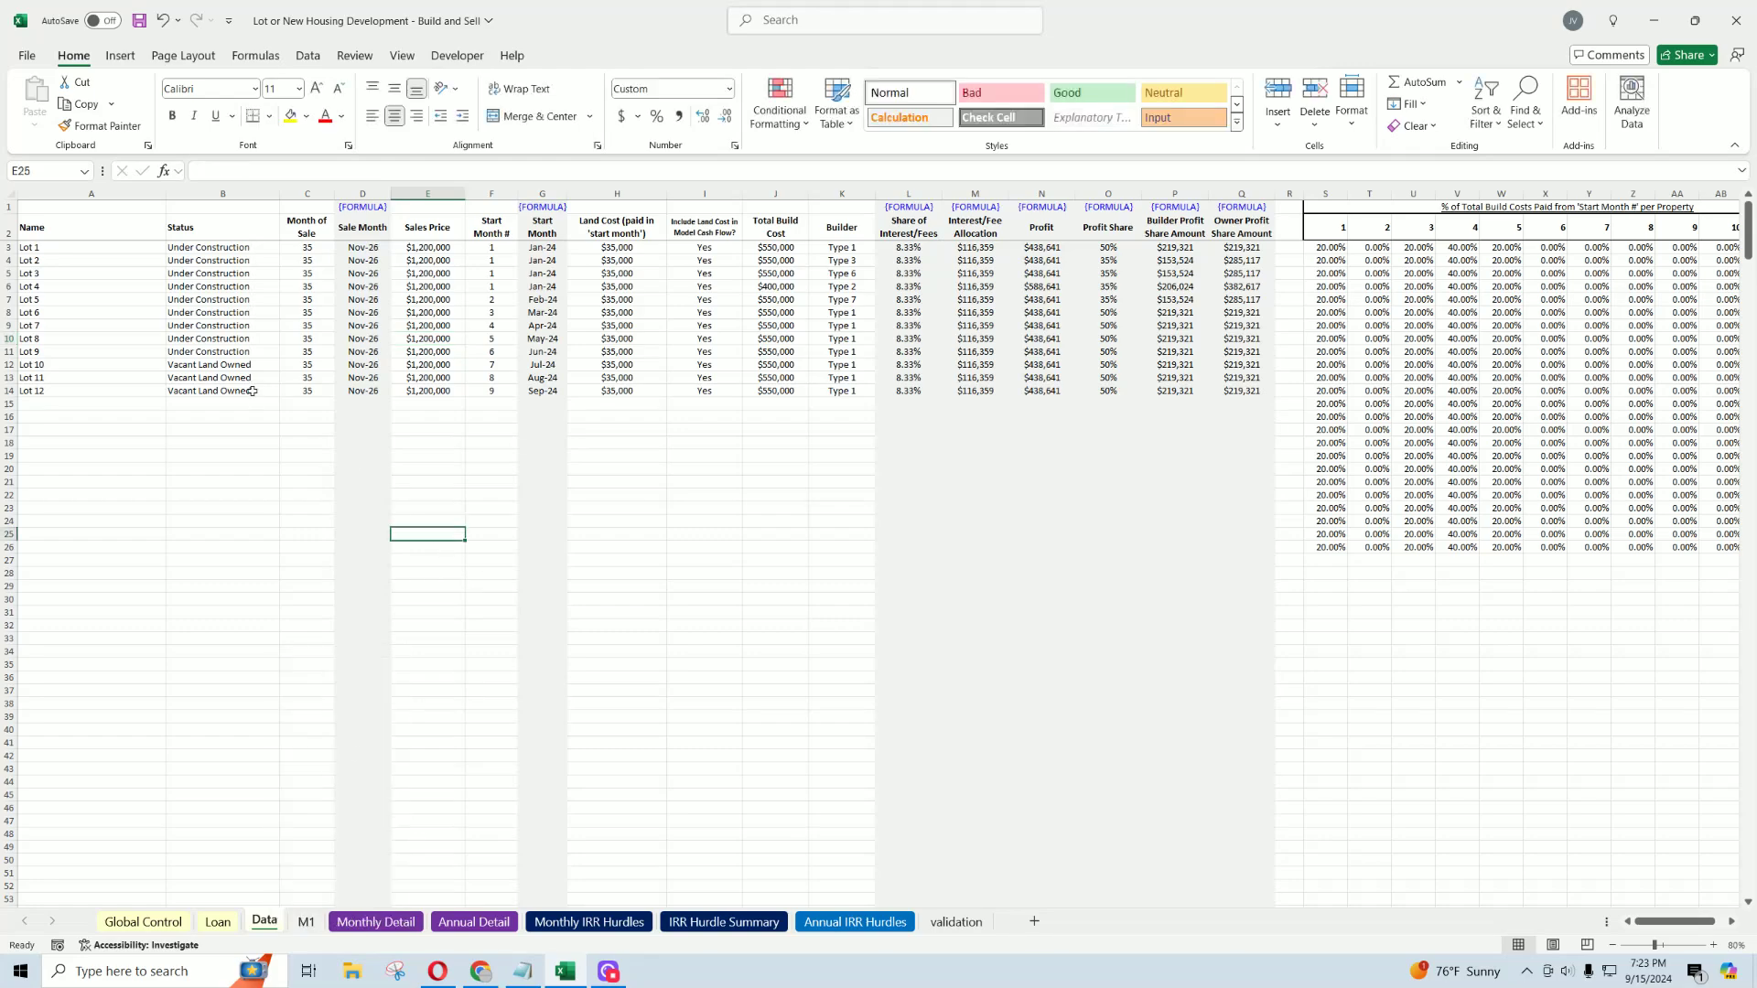
click(138, 20)
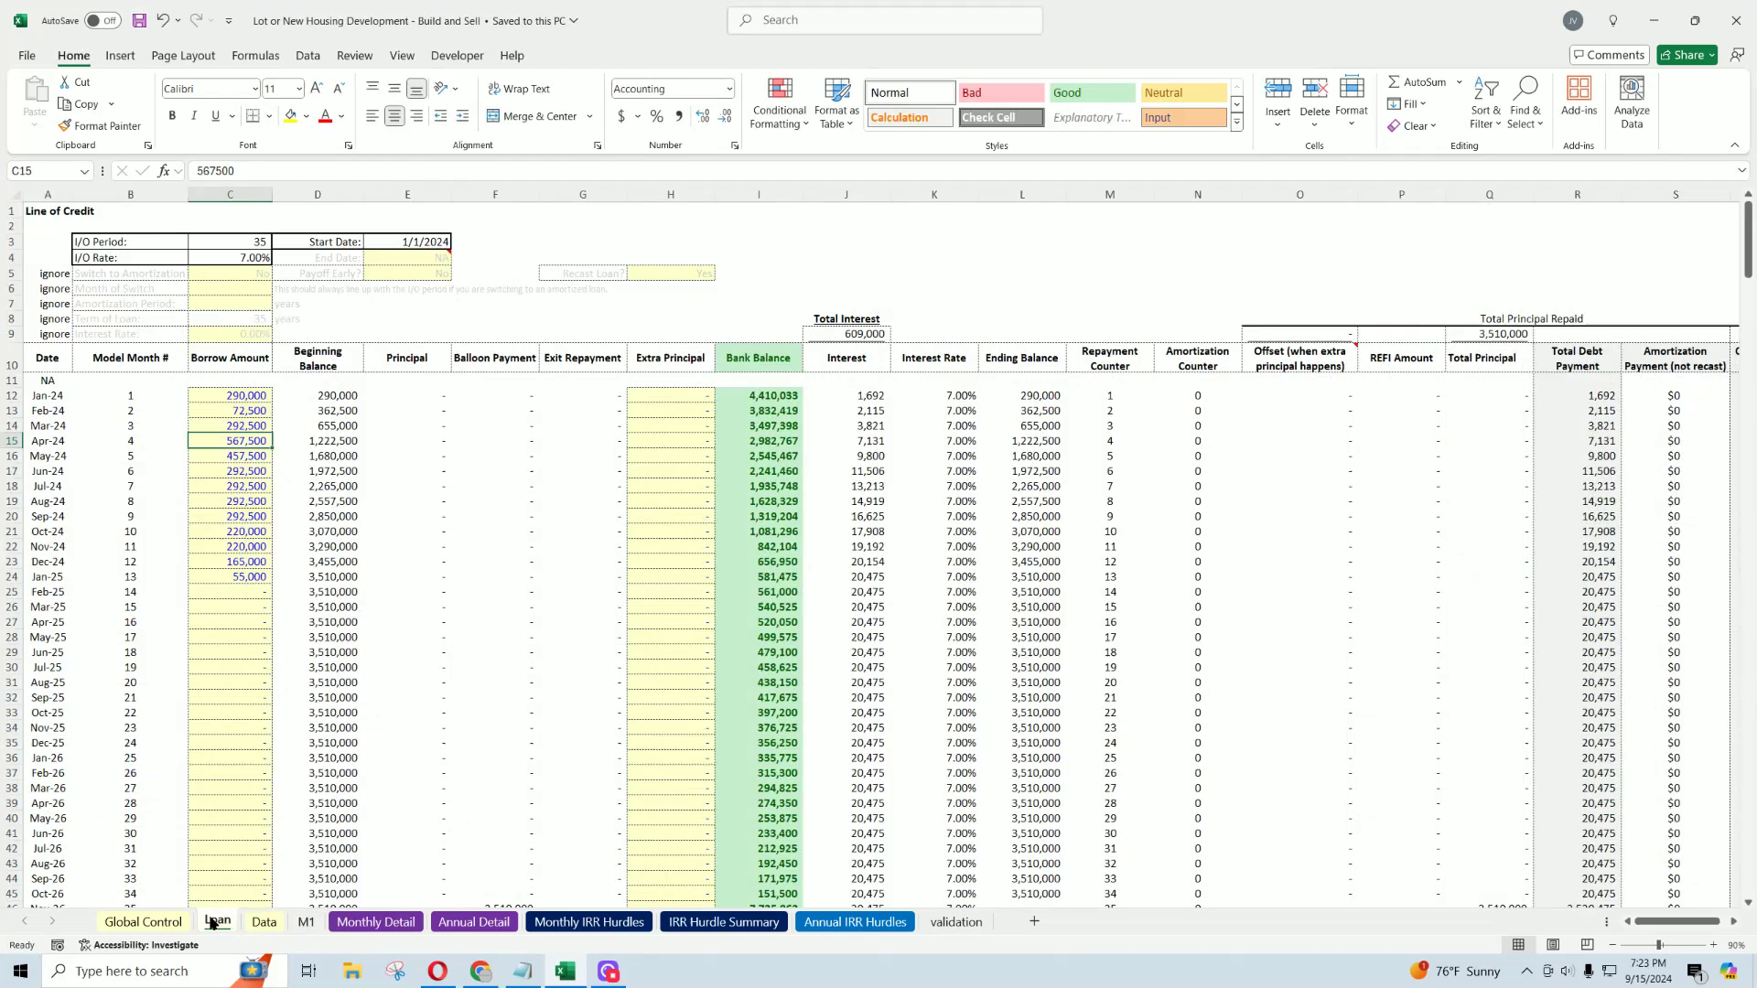
Step: Review the Loan sheet and the project summary and assumptions on the Global Control sheet
click(218, 921)
click(146, 922)
scroll(206, 716, down, 4)
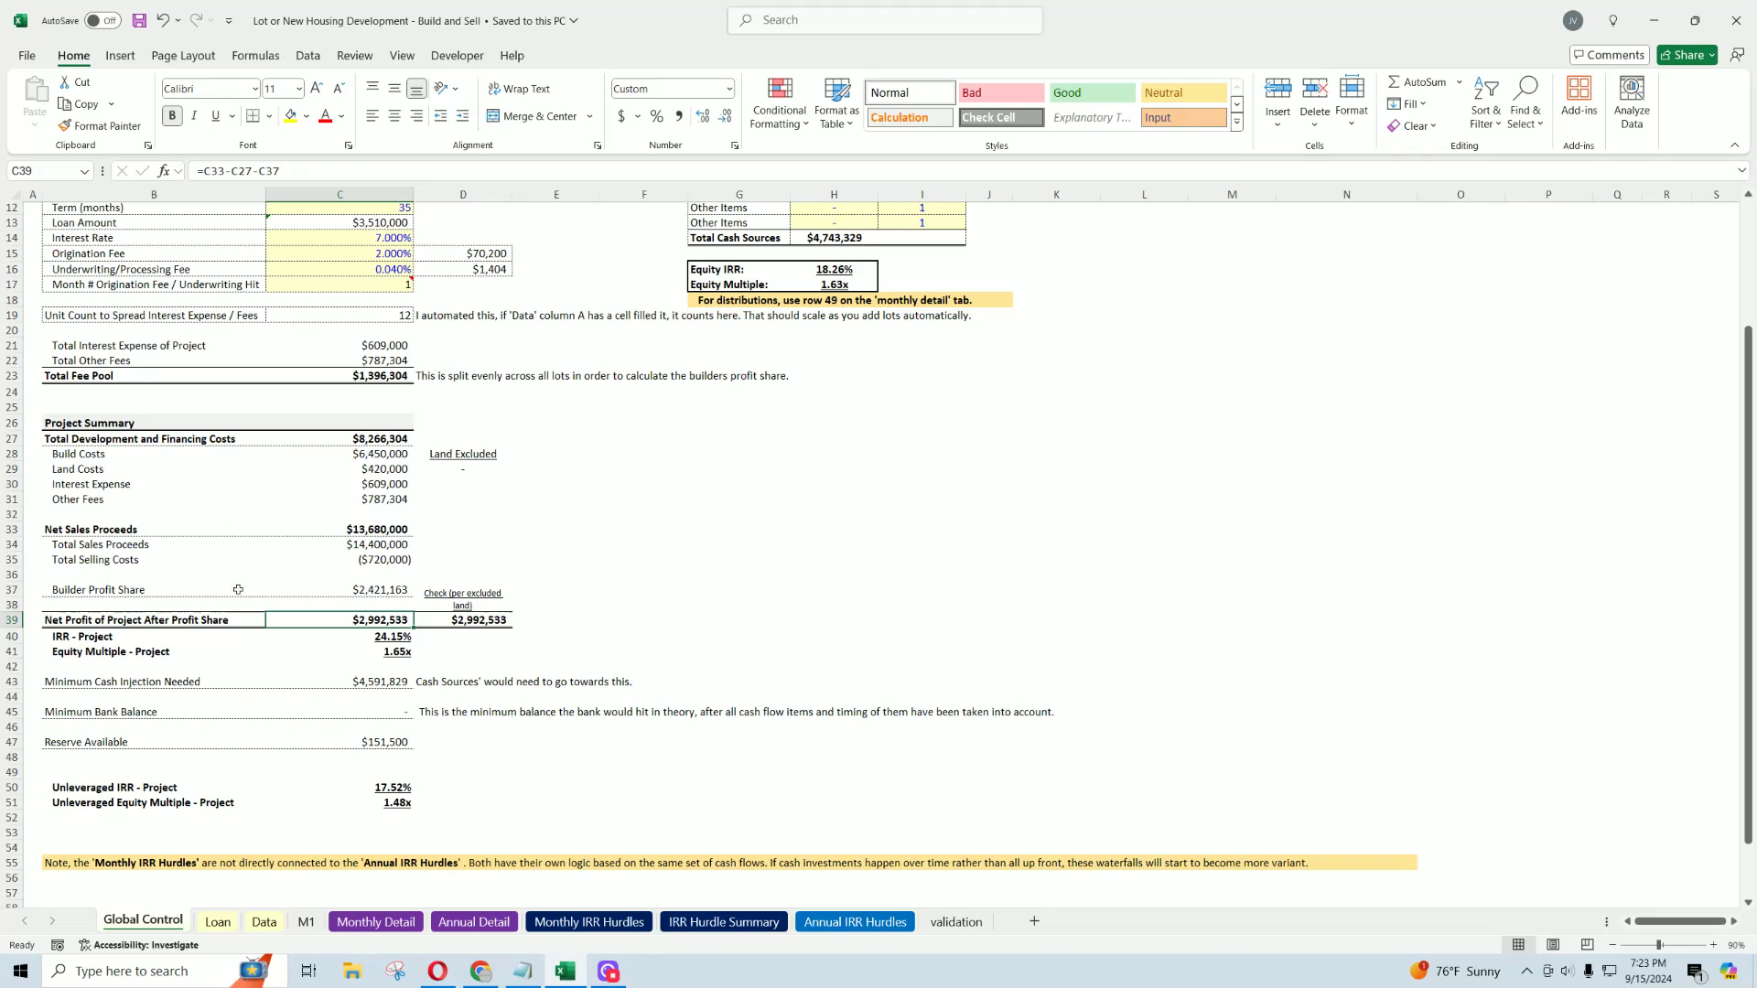
scroll(229, 586, down, 4)
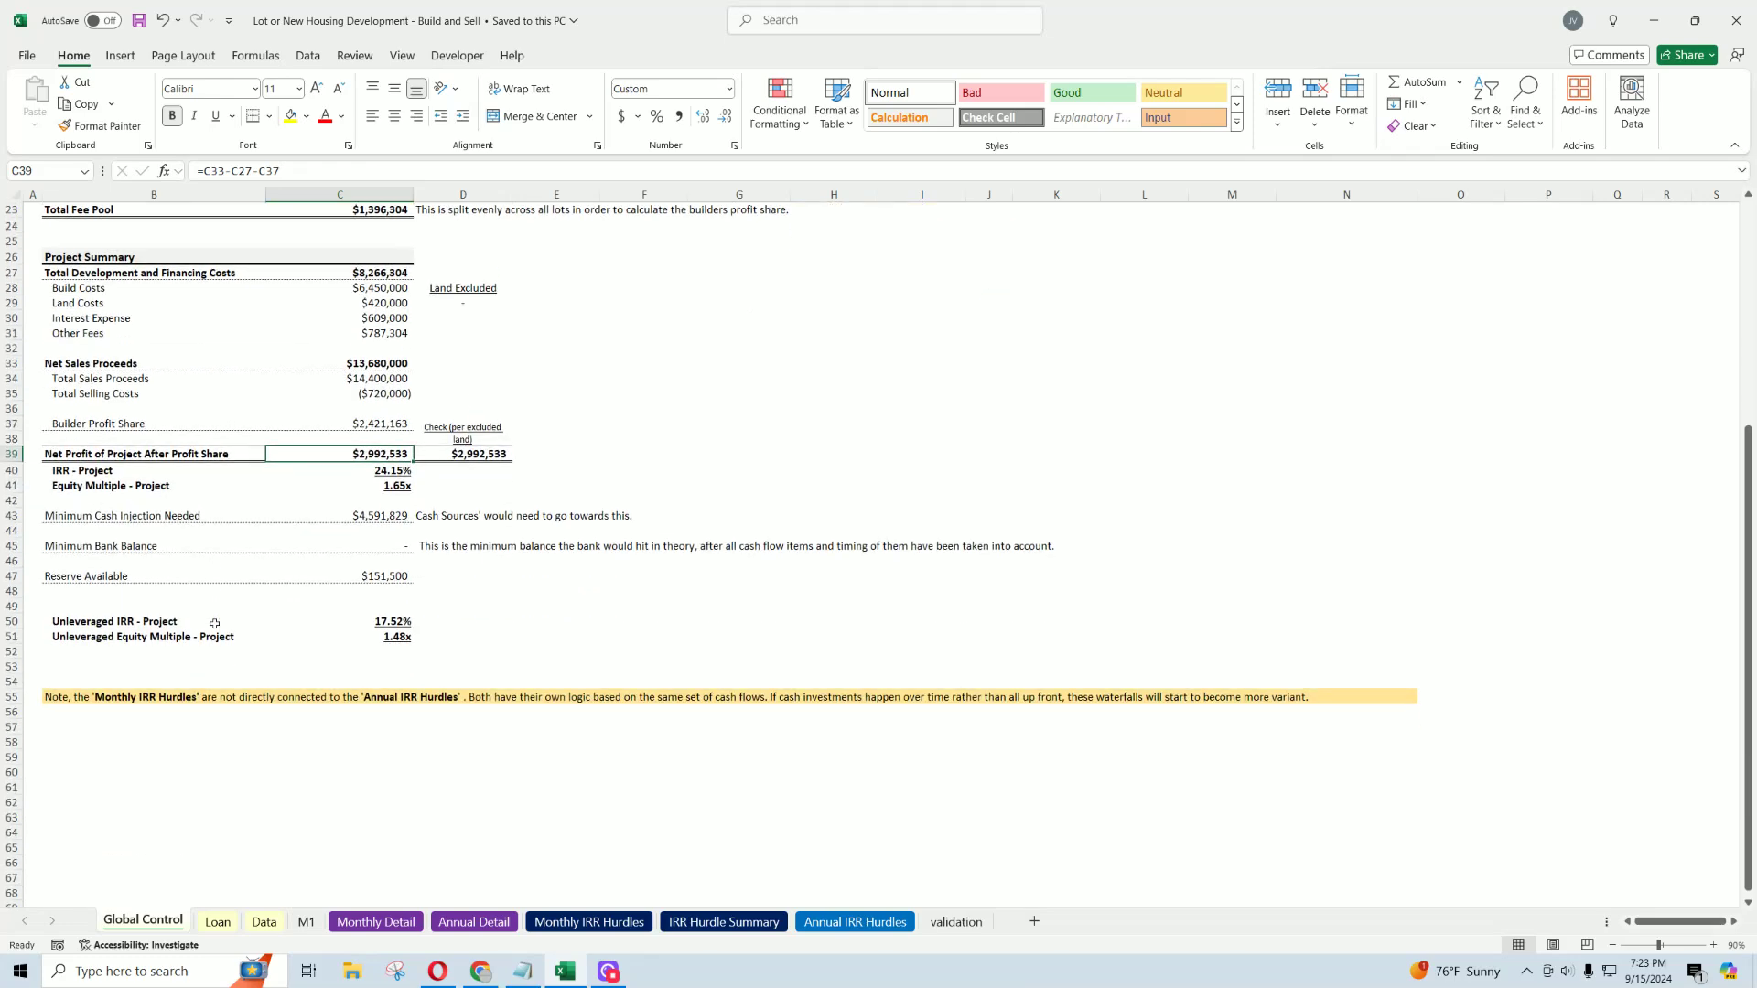
scroll(214, 623, up, 8)
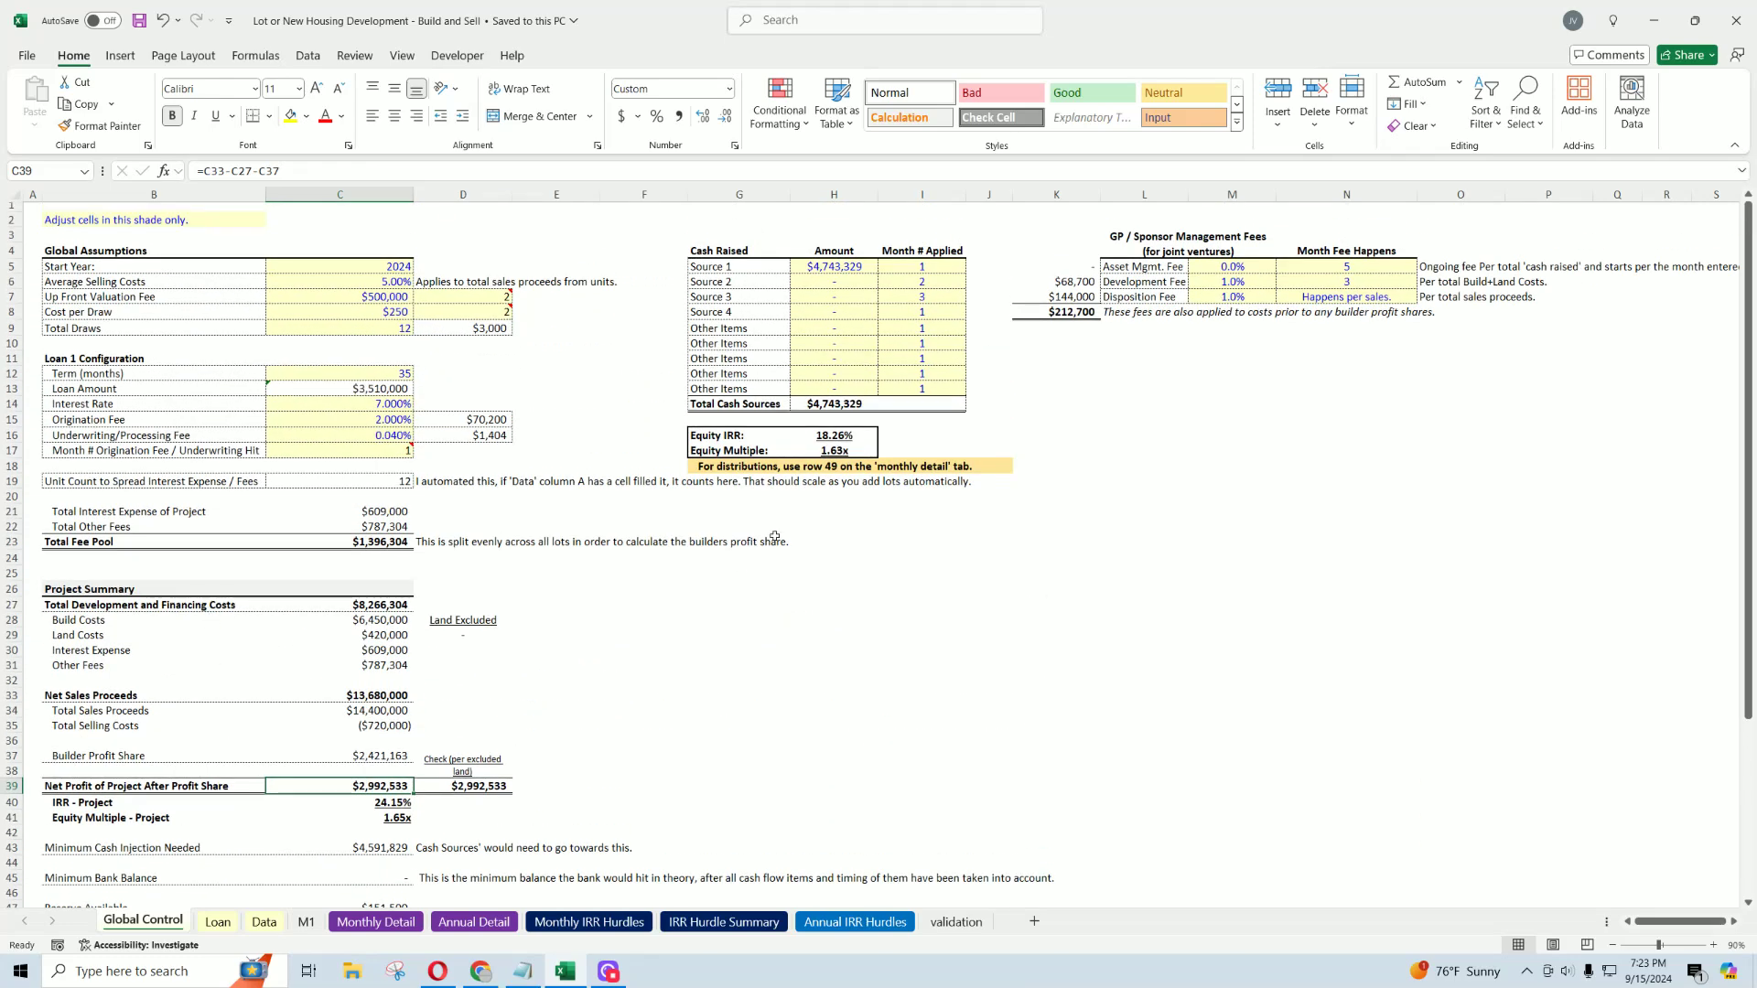
Step: Review the LP and GP tier splits and the contribution percentages on the Monthly IRR Hurdles sheet
click(589, 922)
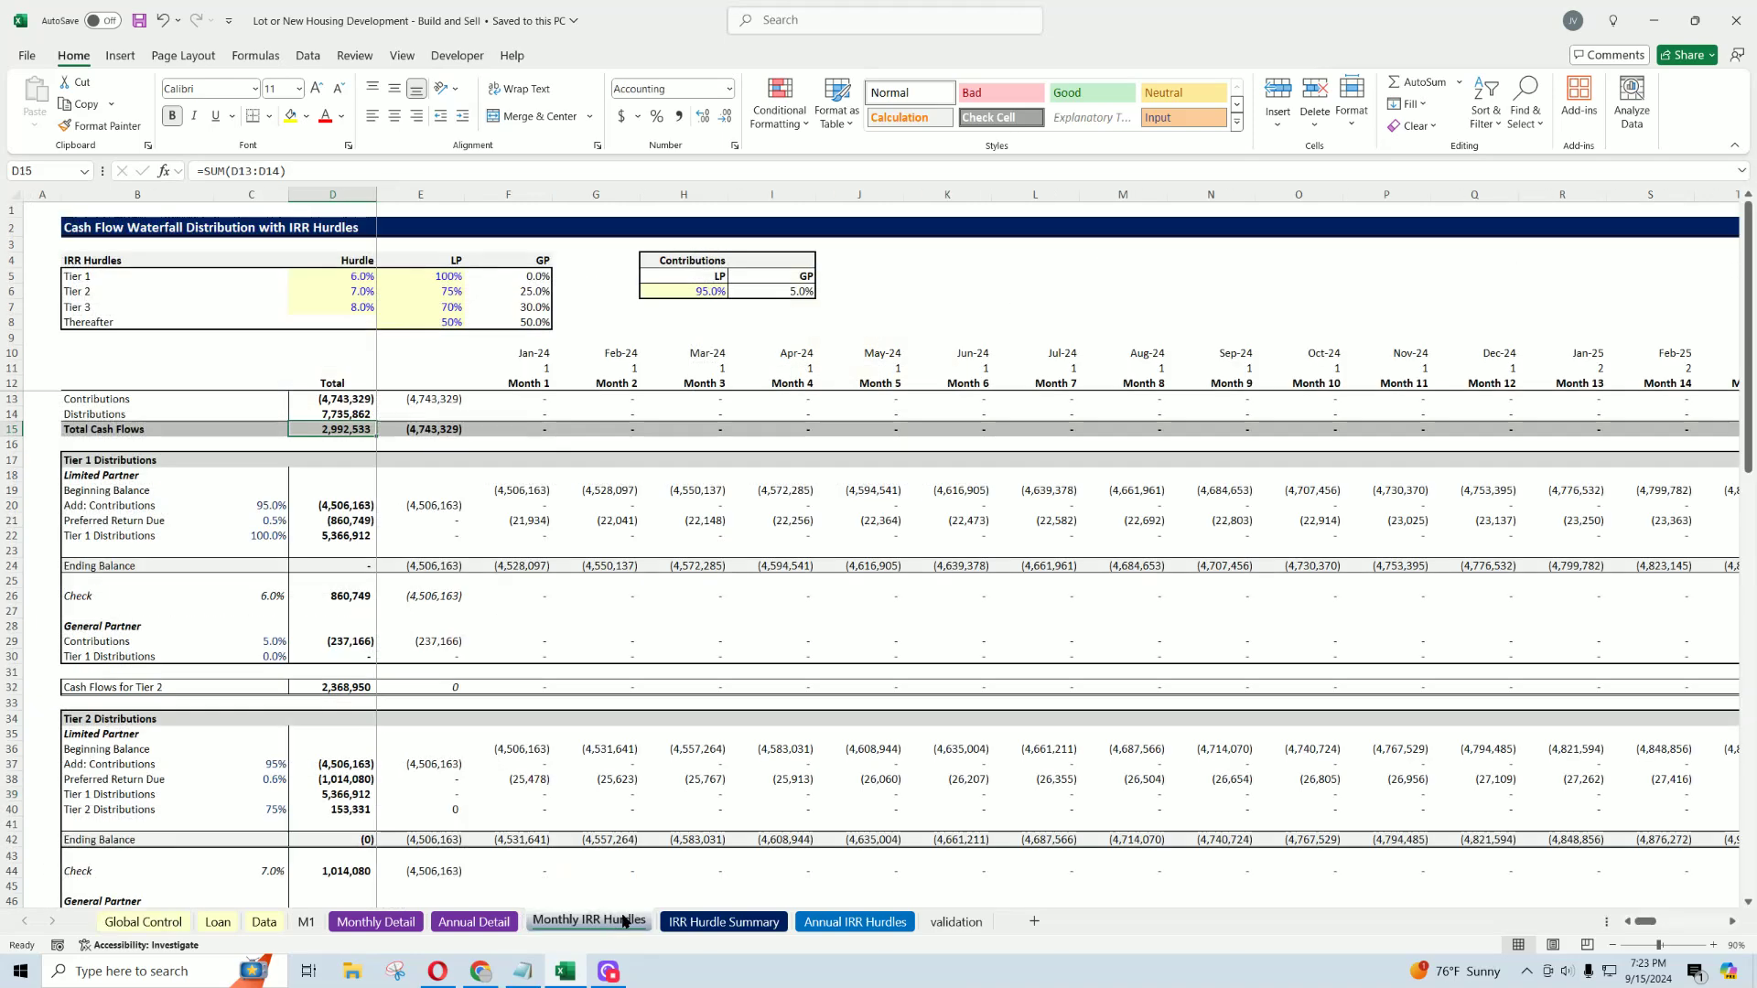
scroll(522, 448, down, 3)
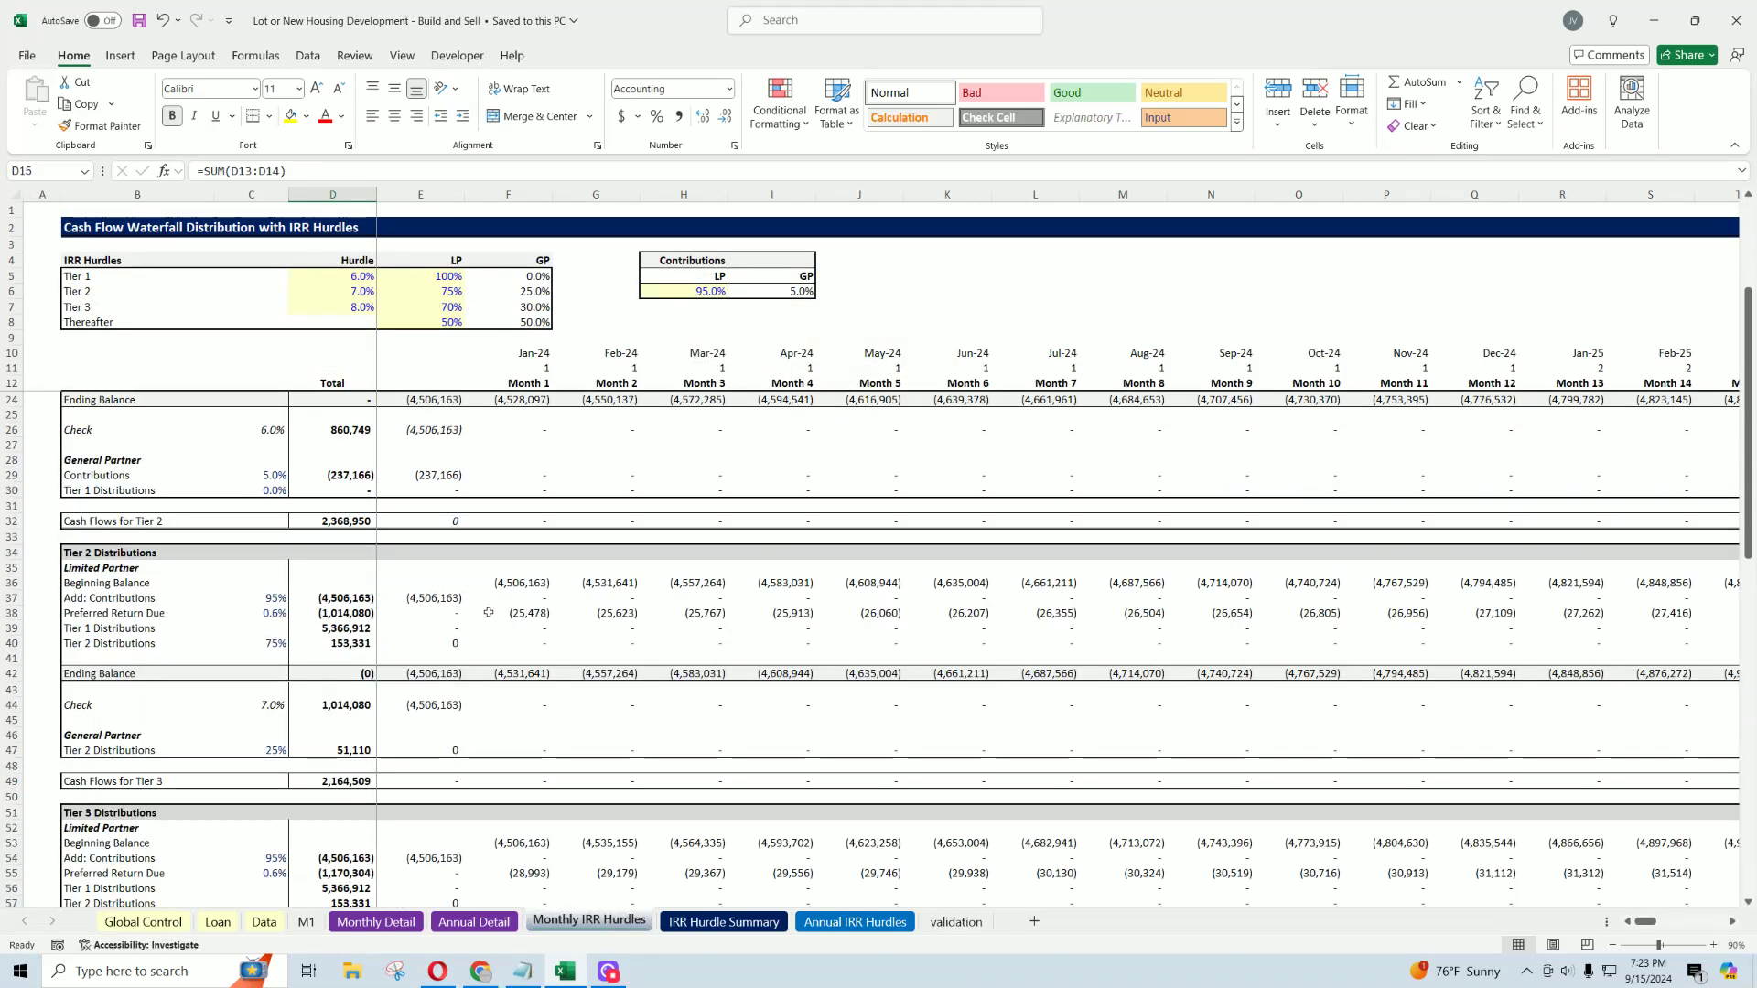
scroll(369, 289, up, 3)
drag(433, 279, 512, 322)
click(697, 291)
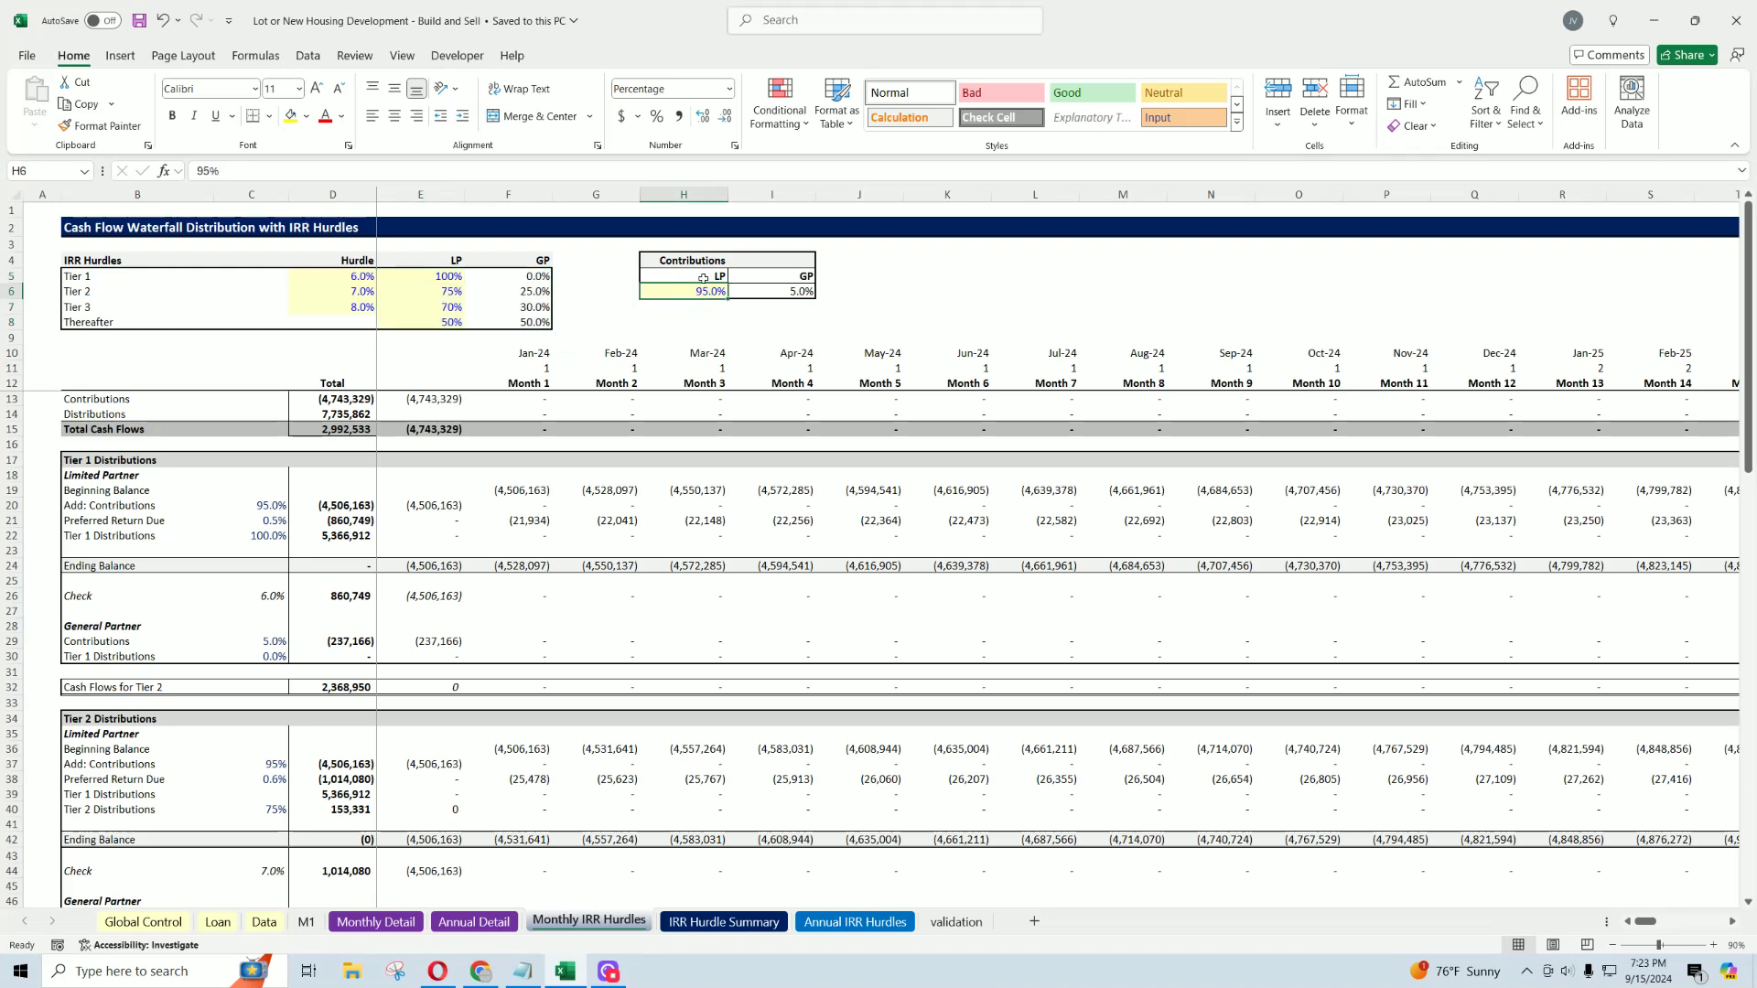
drag(701, 278, 771, 291)
click(770, 276)
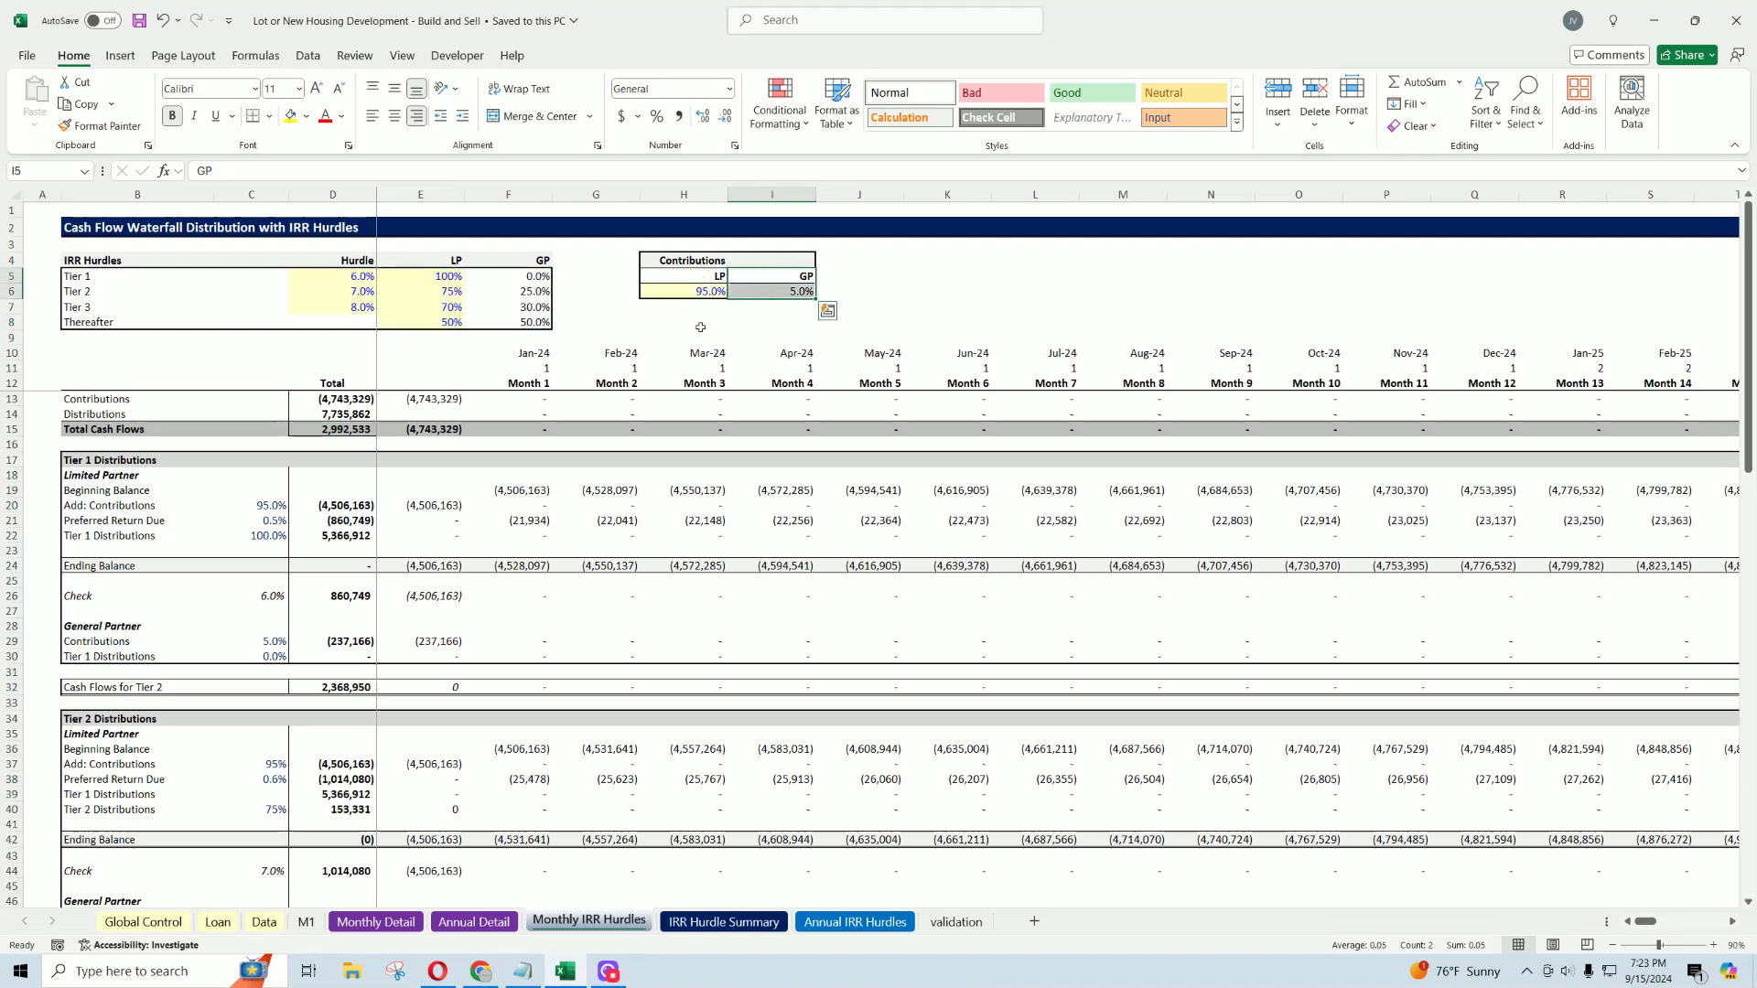
Step: Inspect the formulas for the initial total contribution and the Limited Partner and General Partner contributions in Tier 1
click(439, 399)
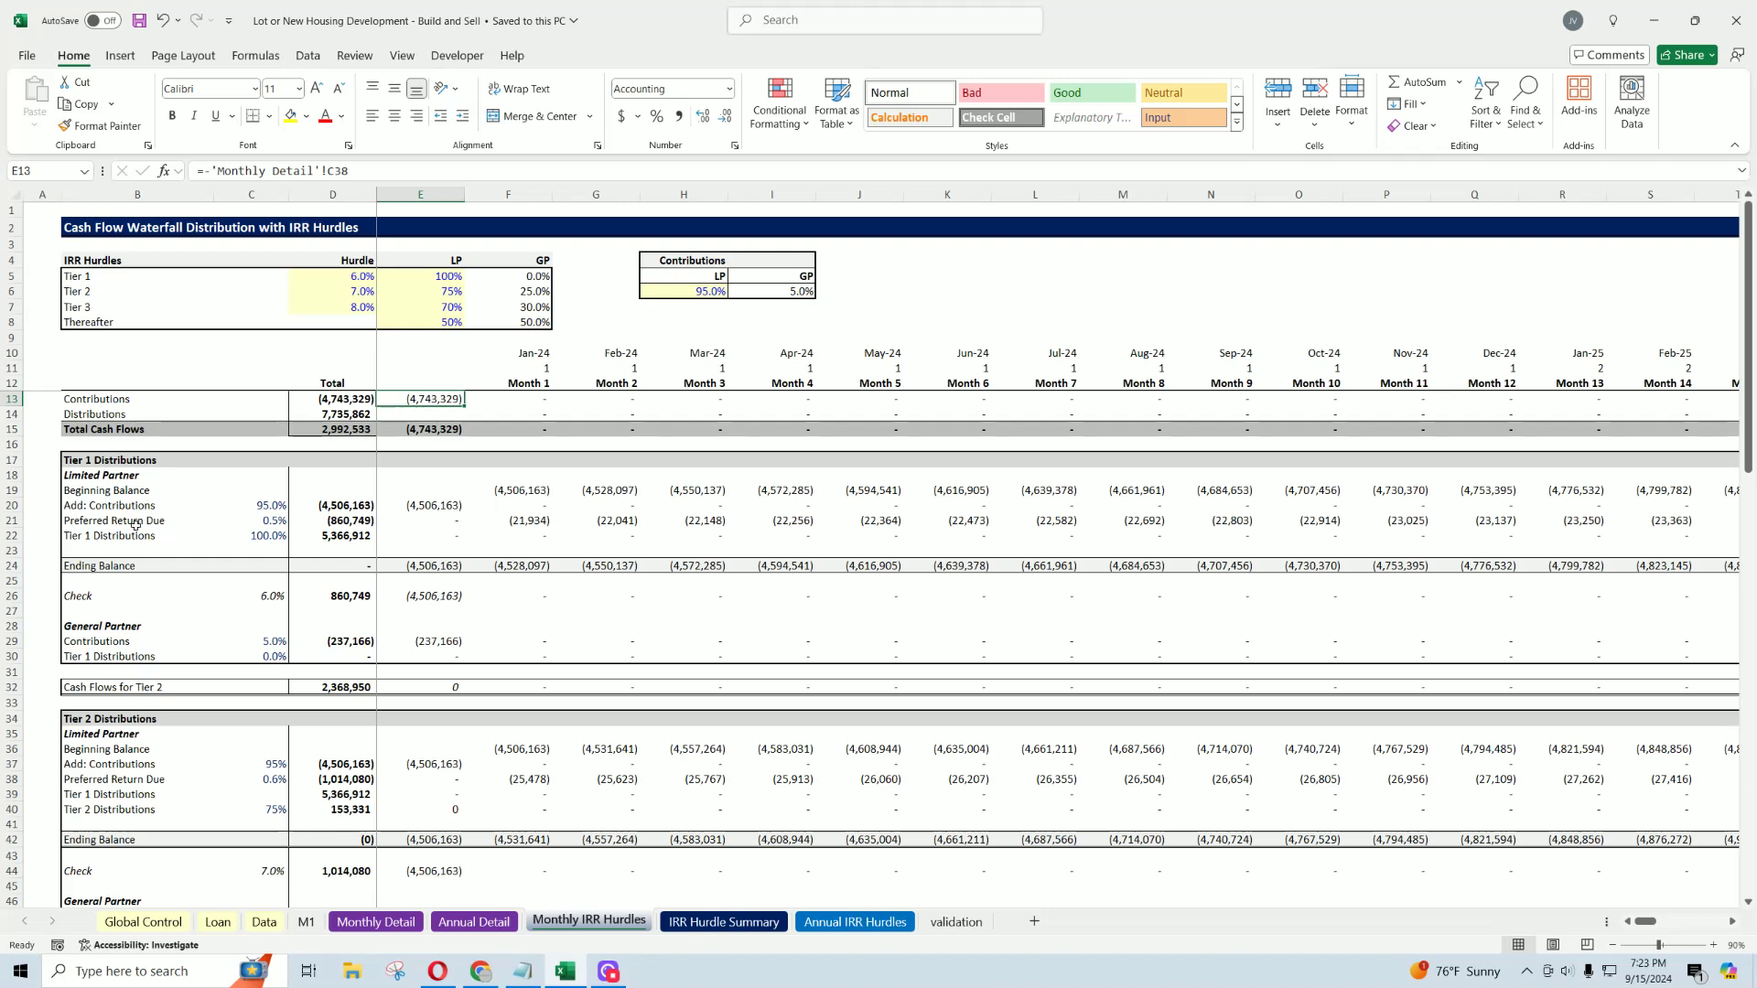
click(436, 506)
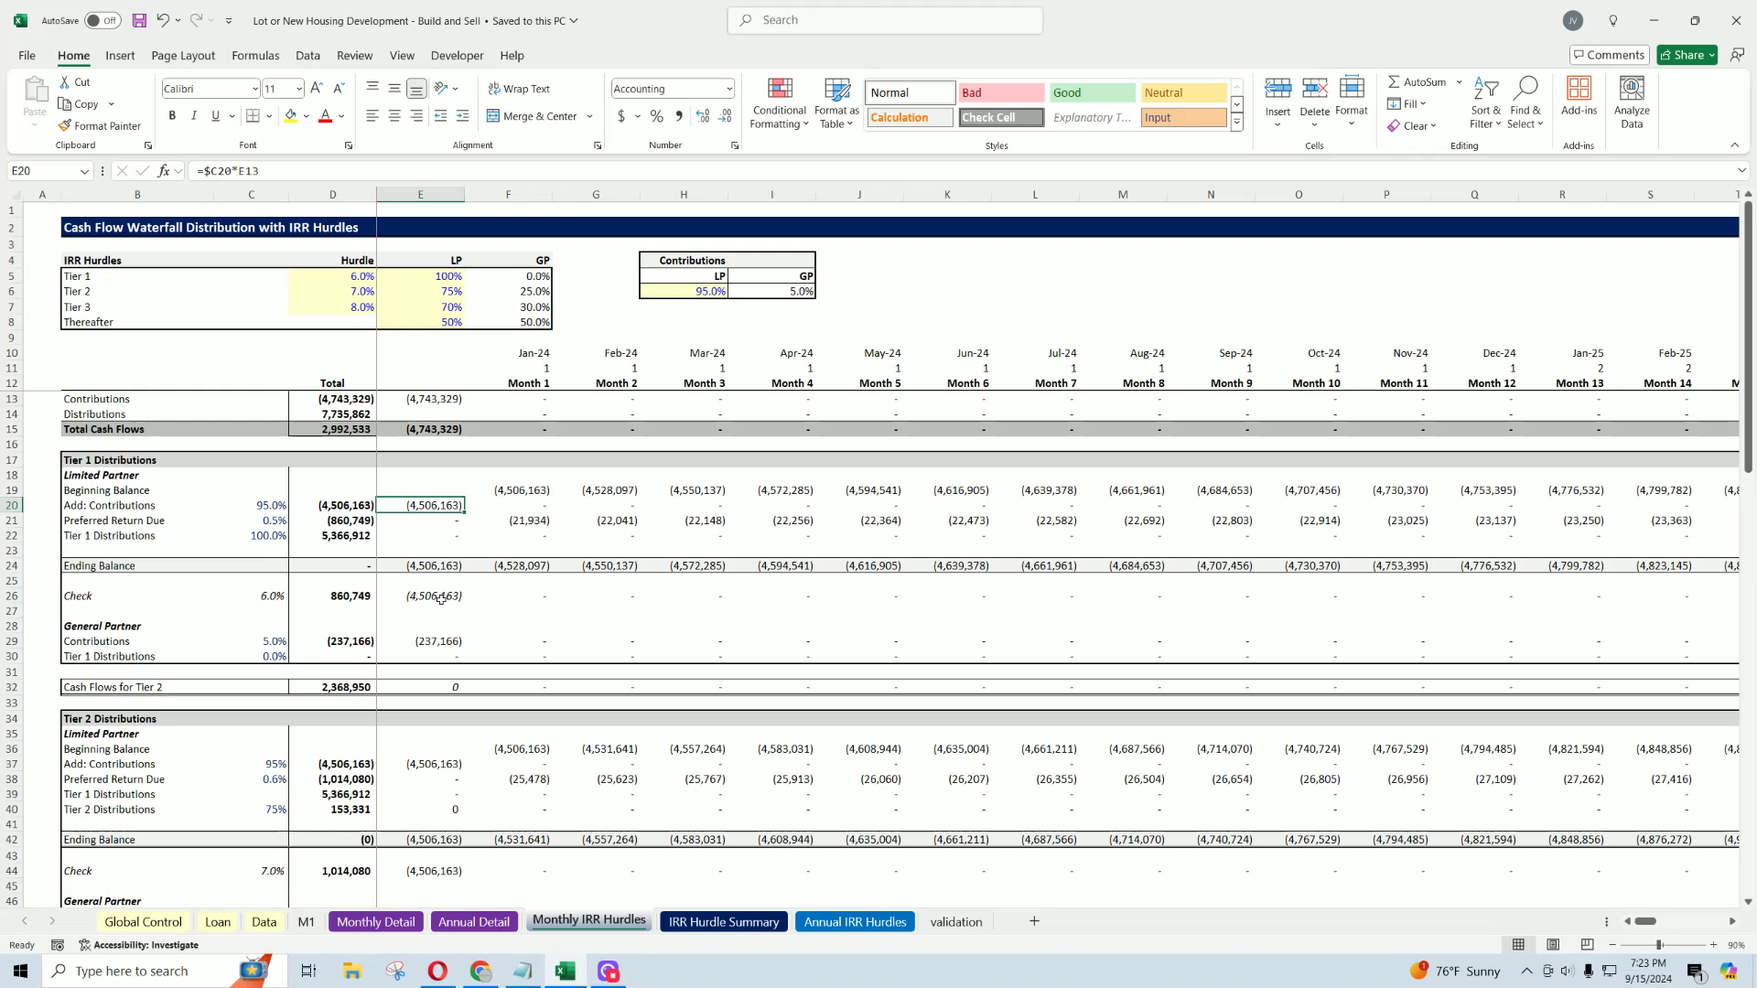
click(428, 641)
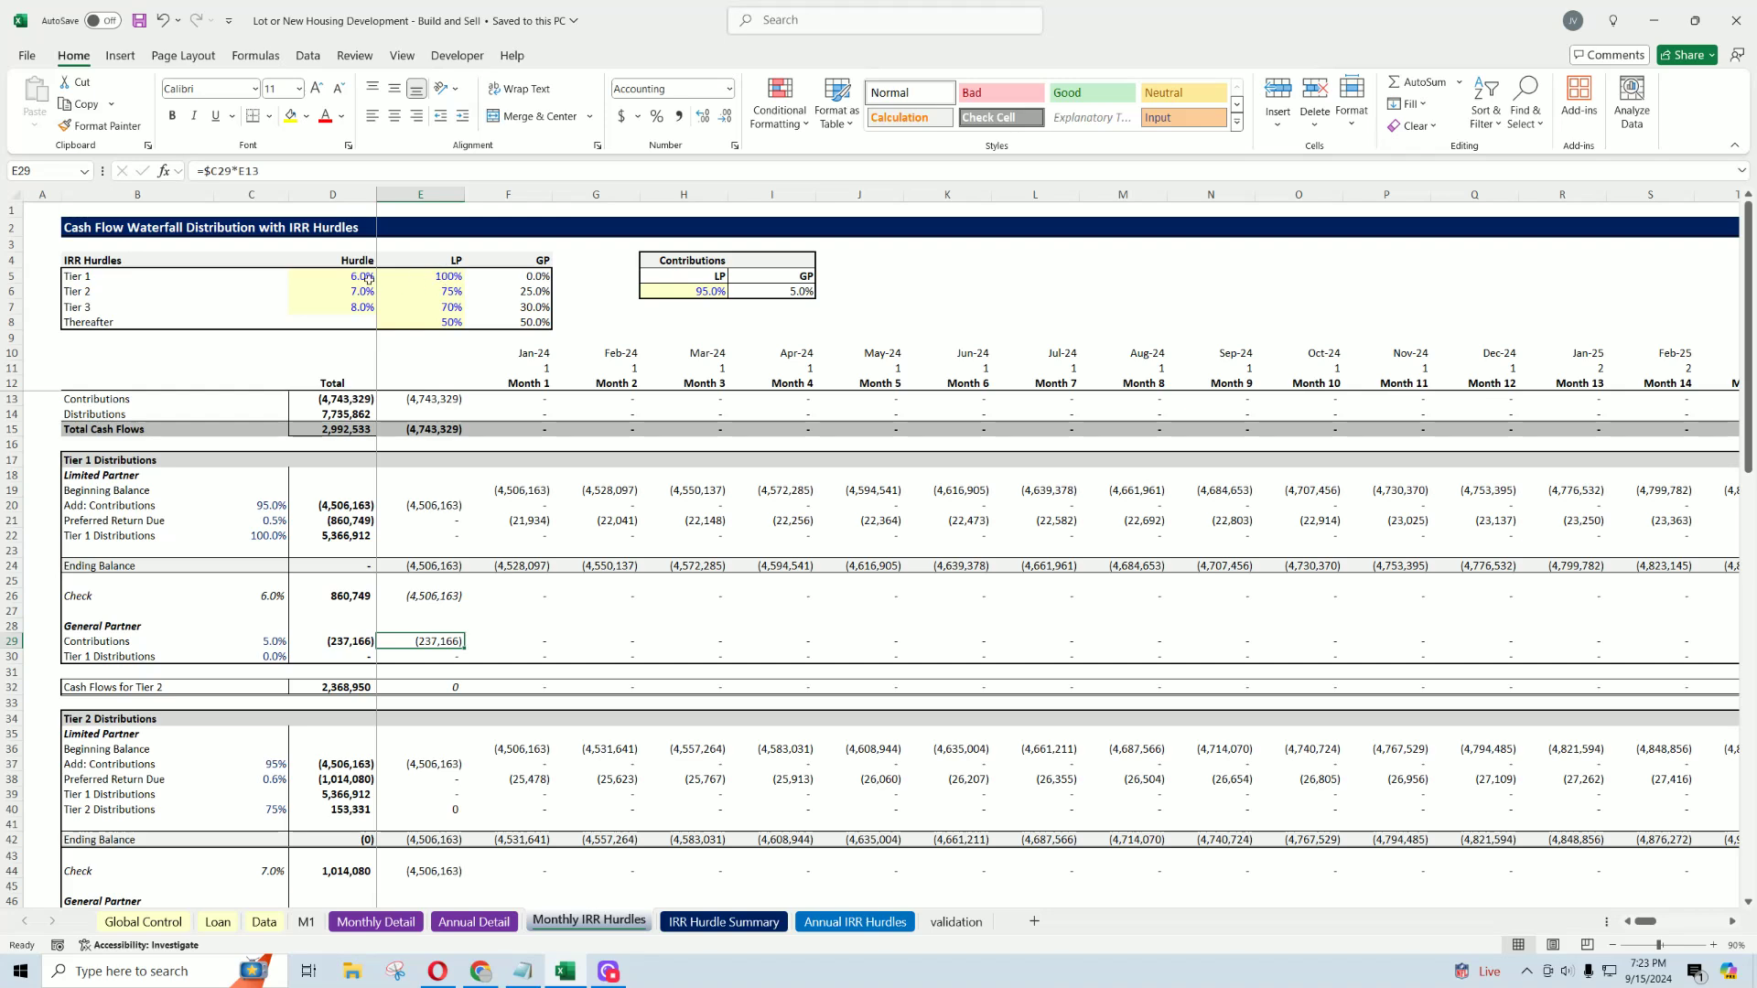
Step: Examine the Tier 1 hurdle rate with its LP and GP split, and the Sponsor (GP) Cash Flows section
click(433, 275)
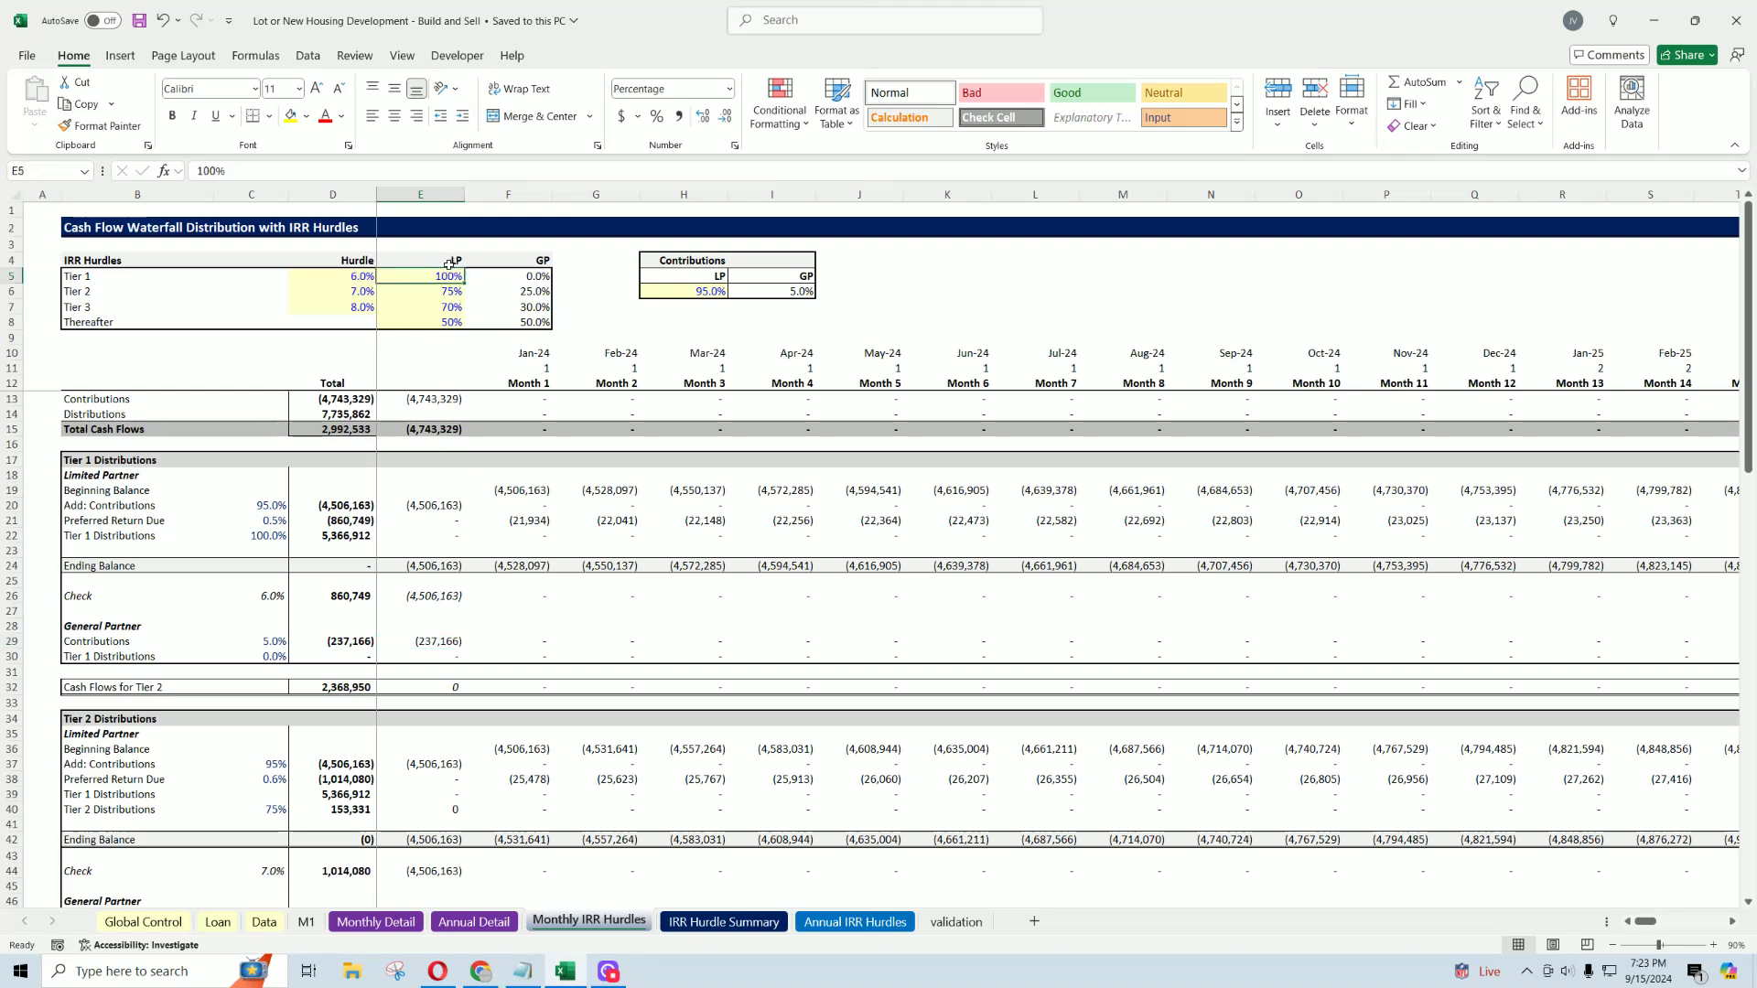
key(Right)
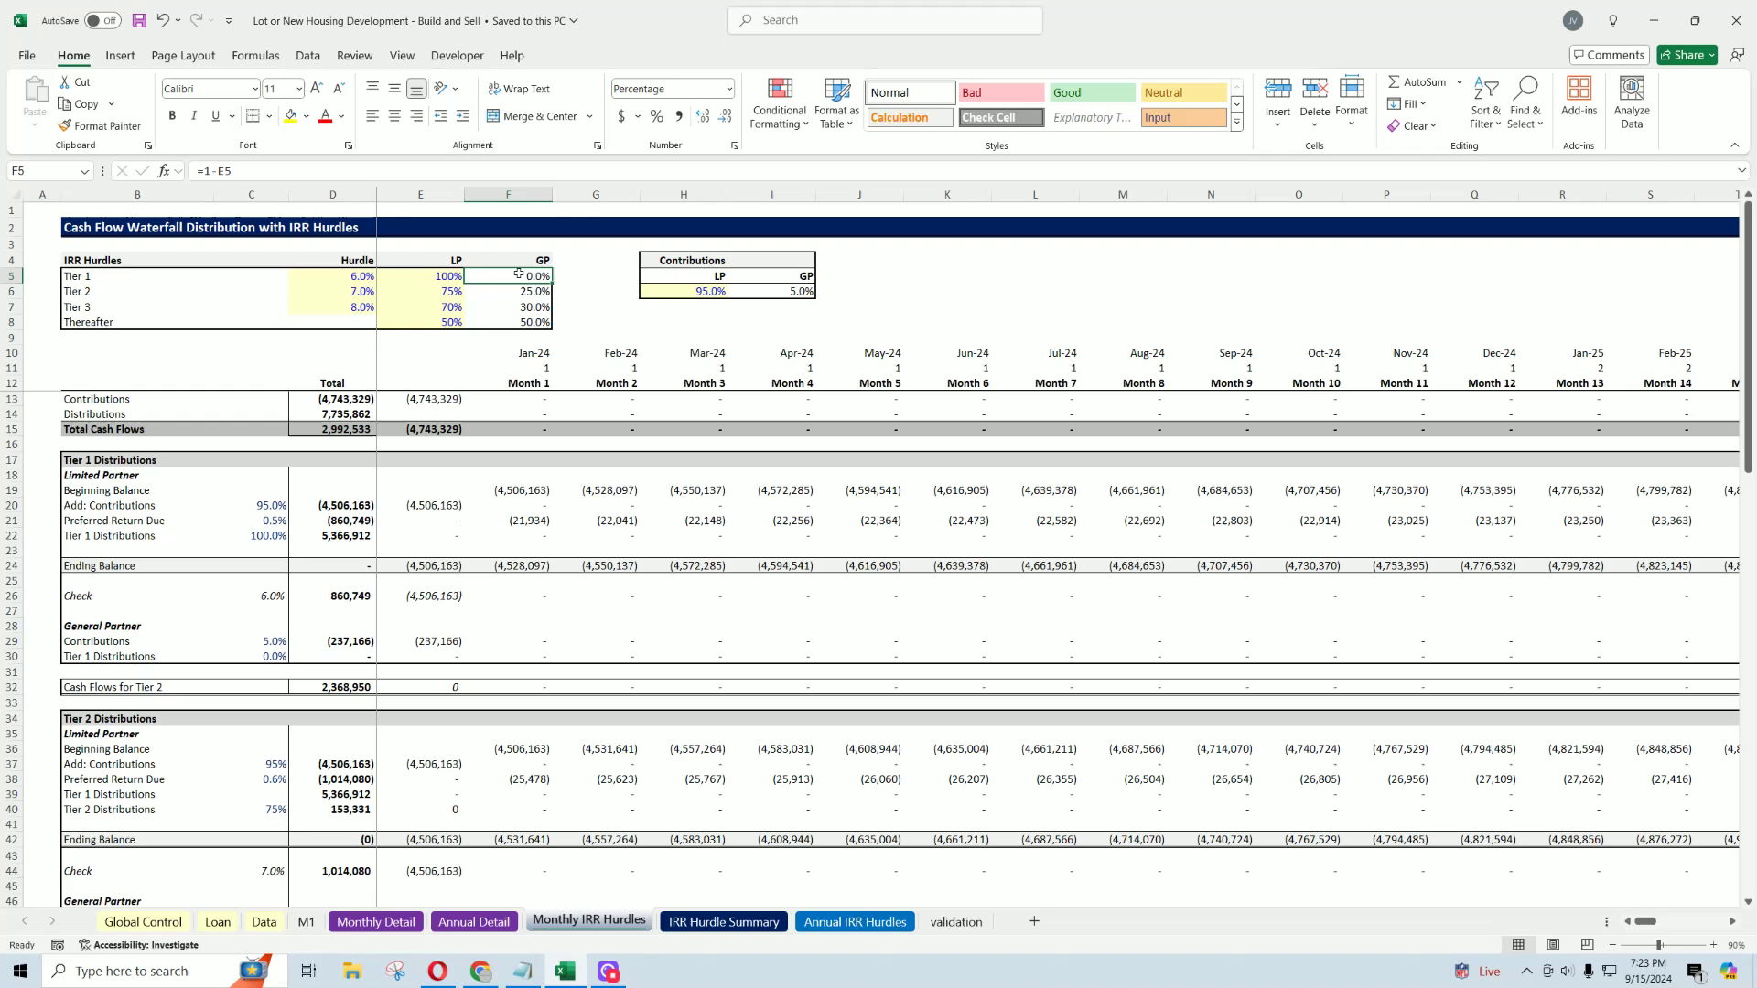
click(356, 278)
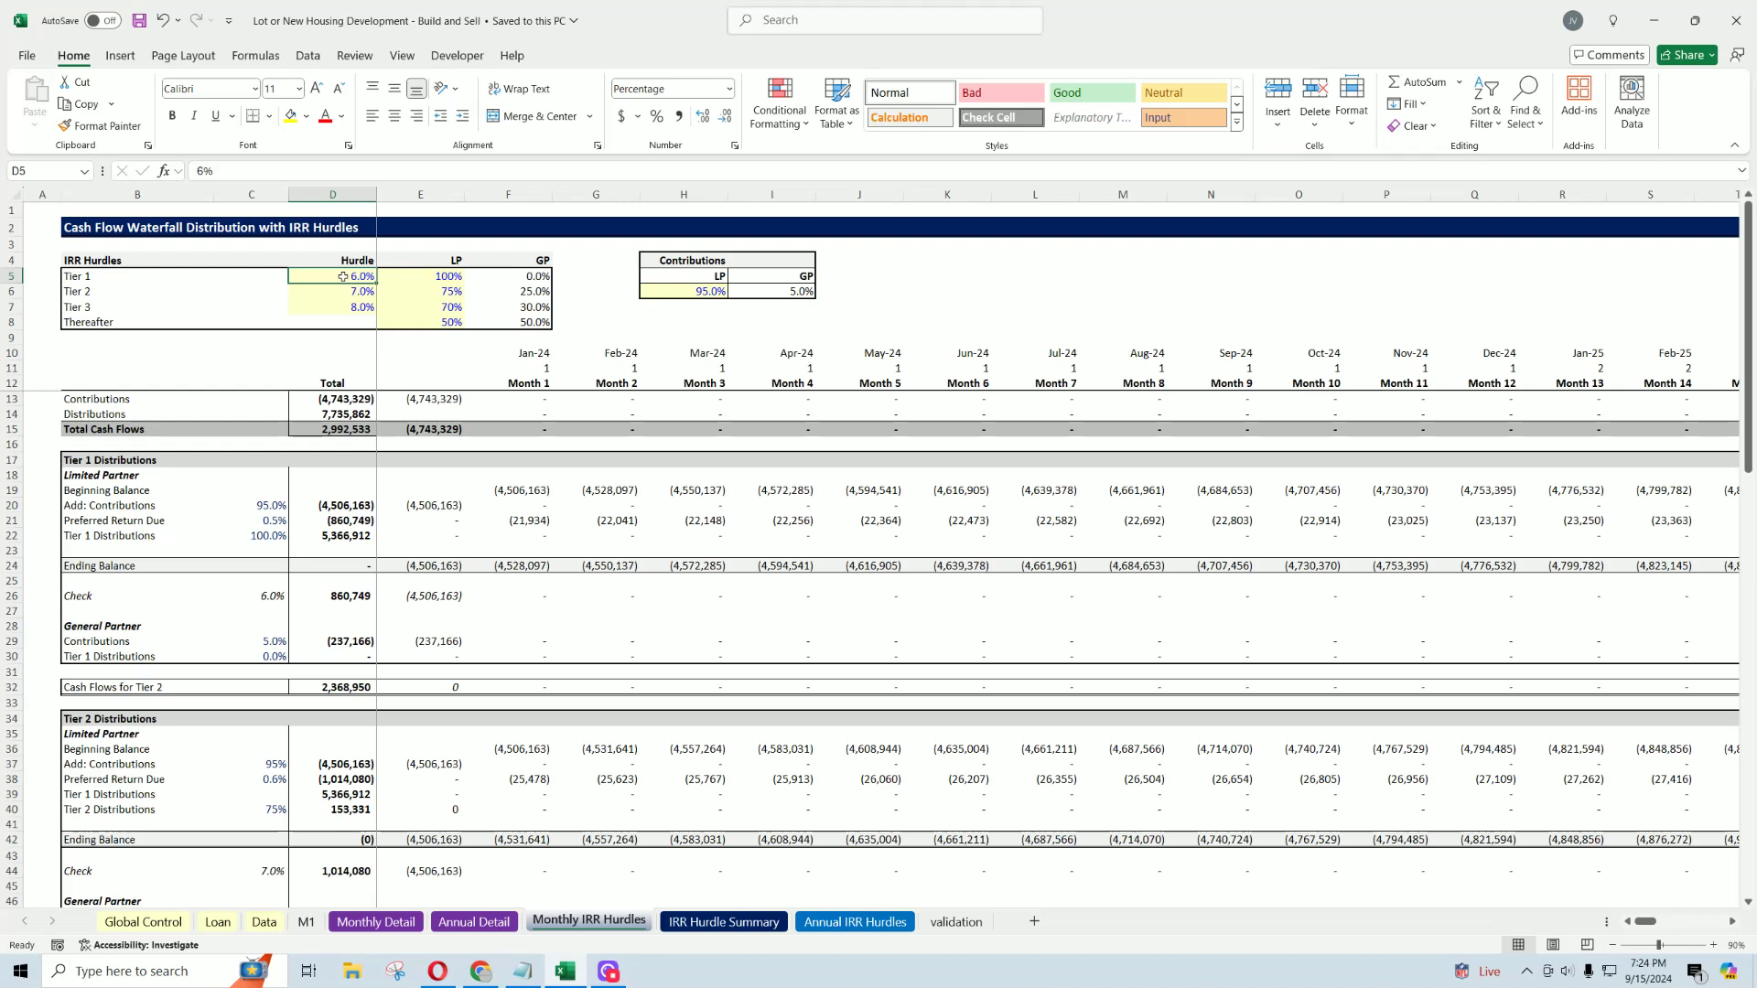
click(435, 283)
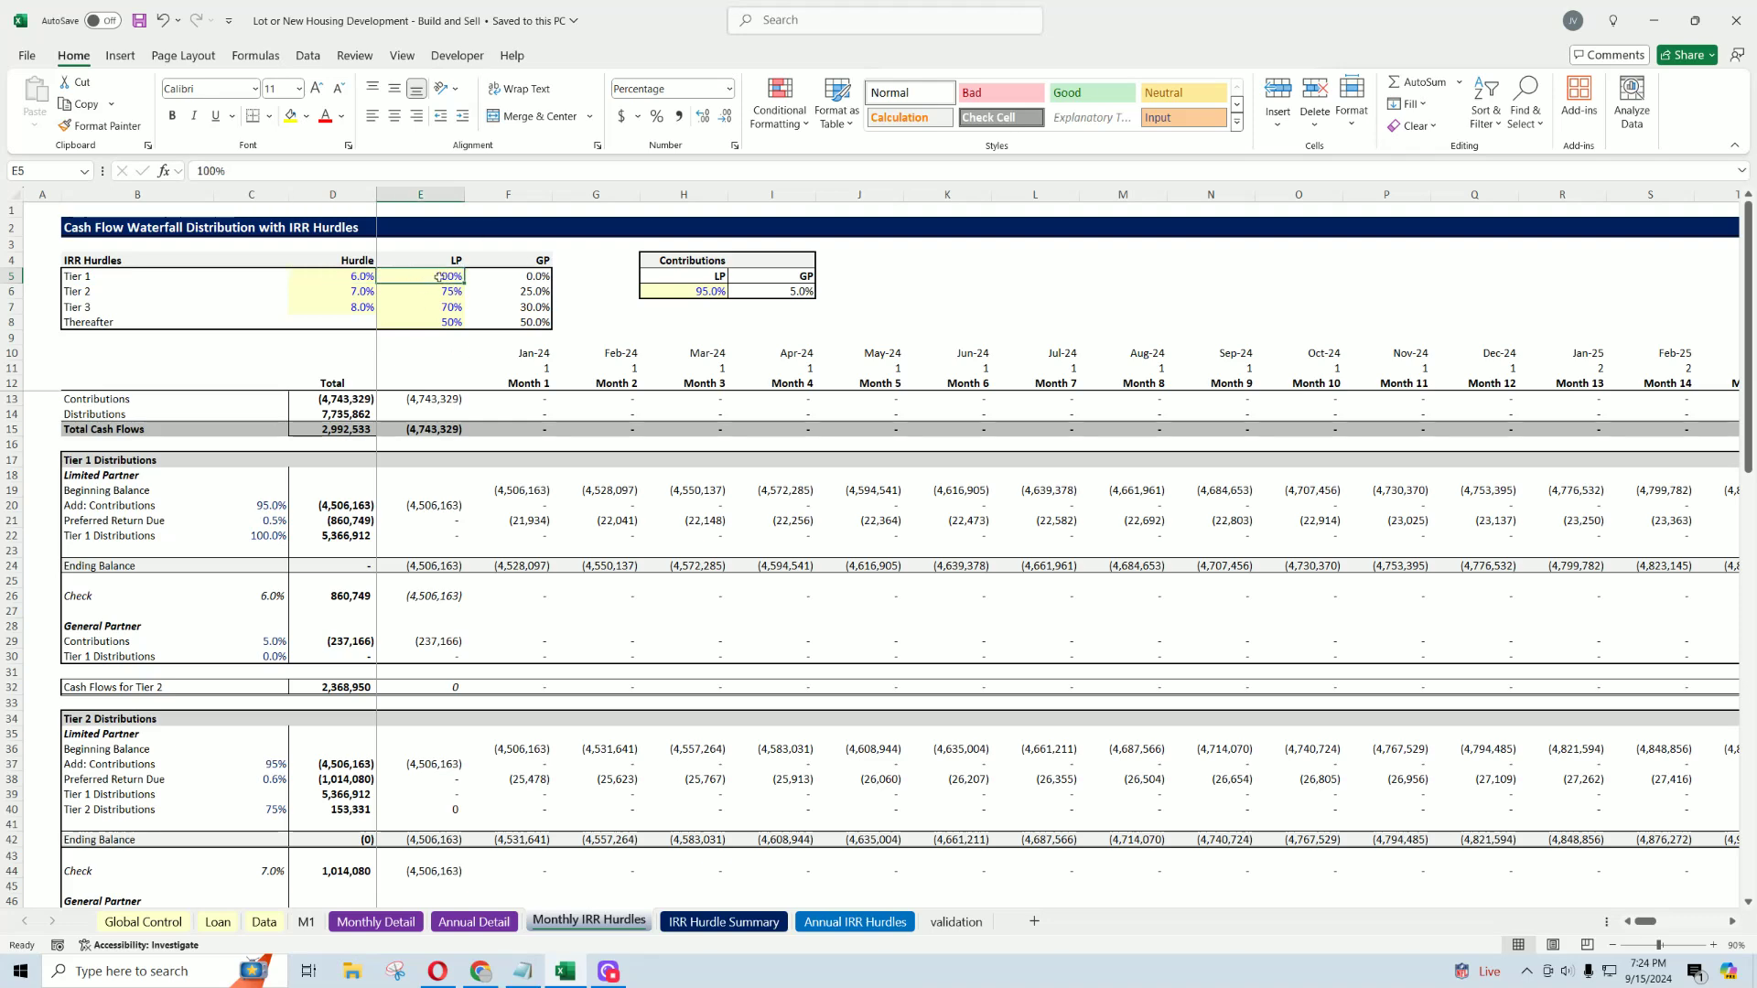
scroll(439, 276, down, 20)
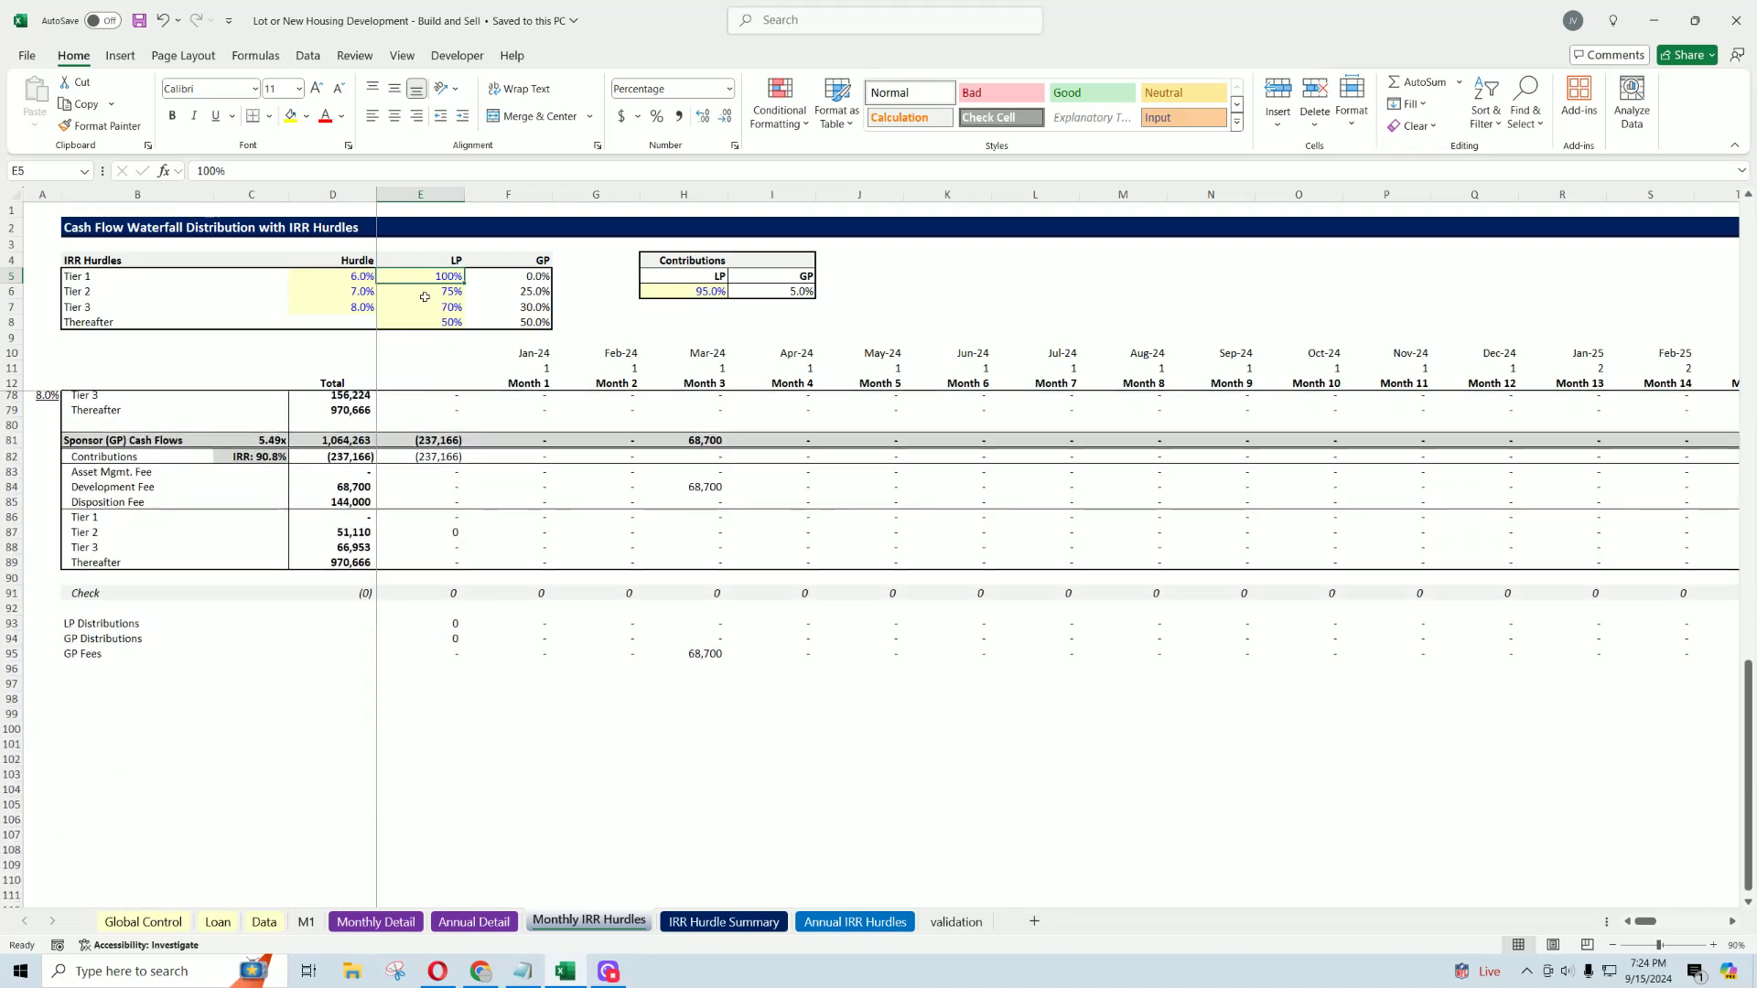
Step: Compare the hurdle rates and LP/GP splits of Tiers 1 to 3 and the Thereafter split
click(348, 276)
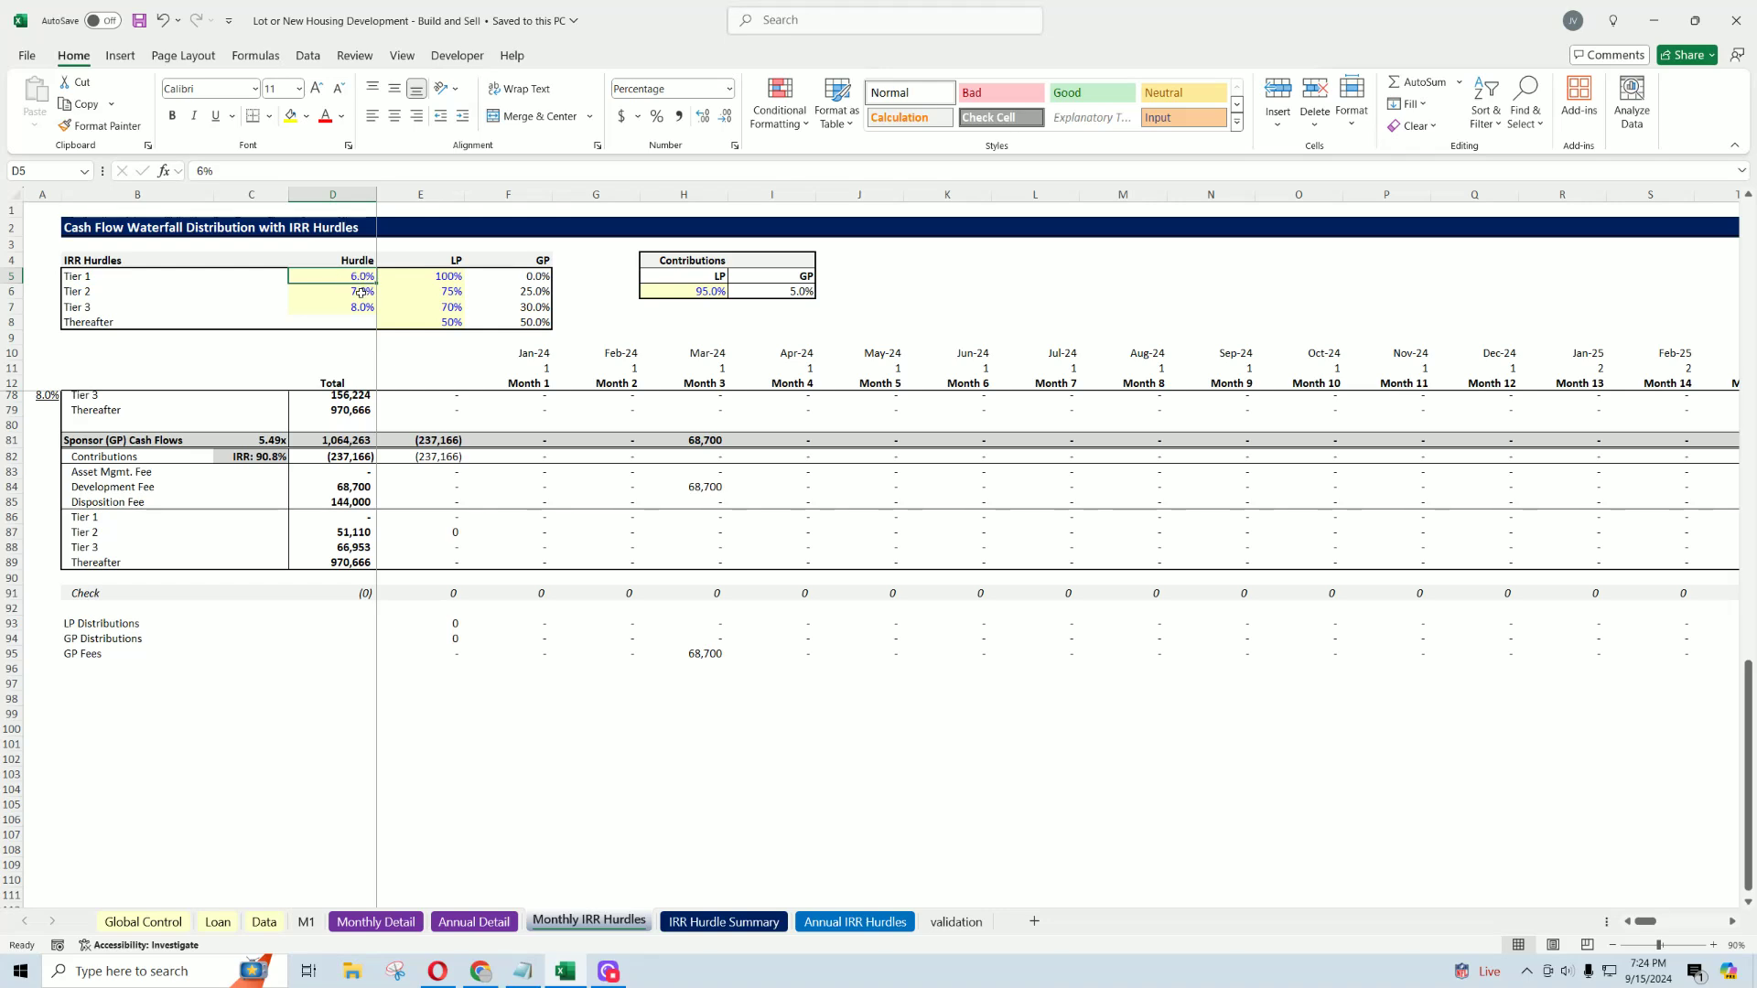
click(360, 292)
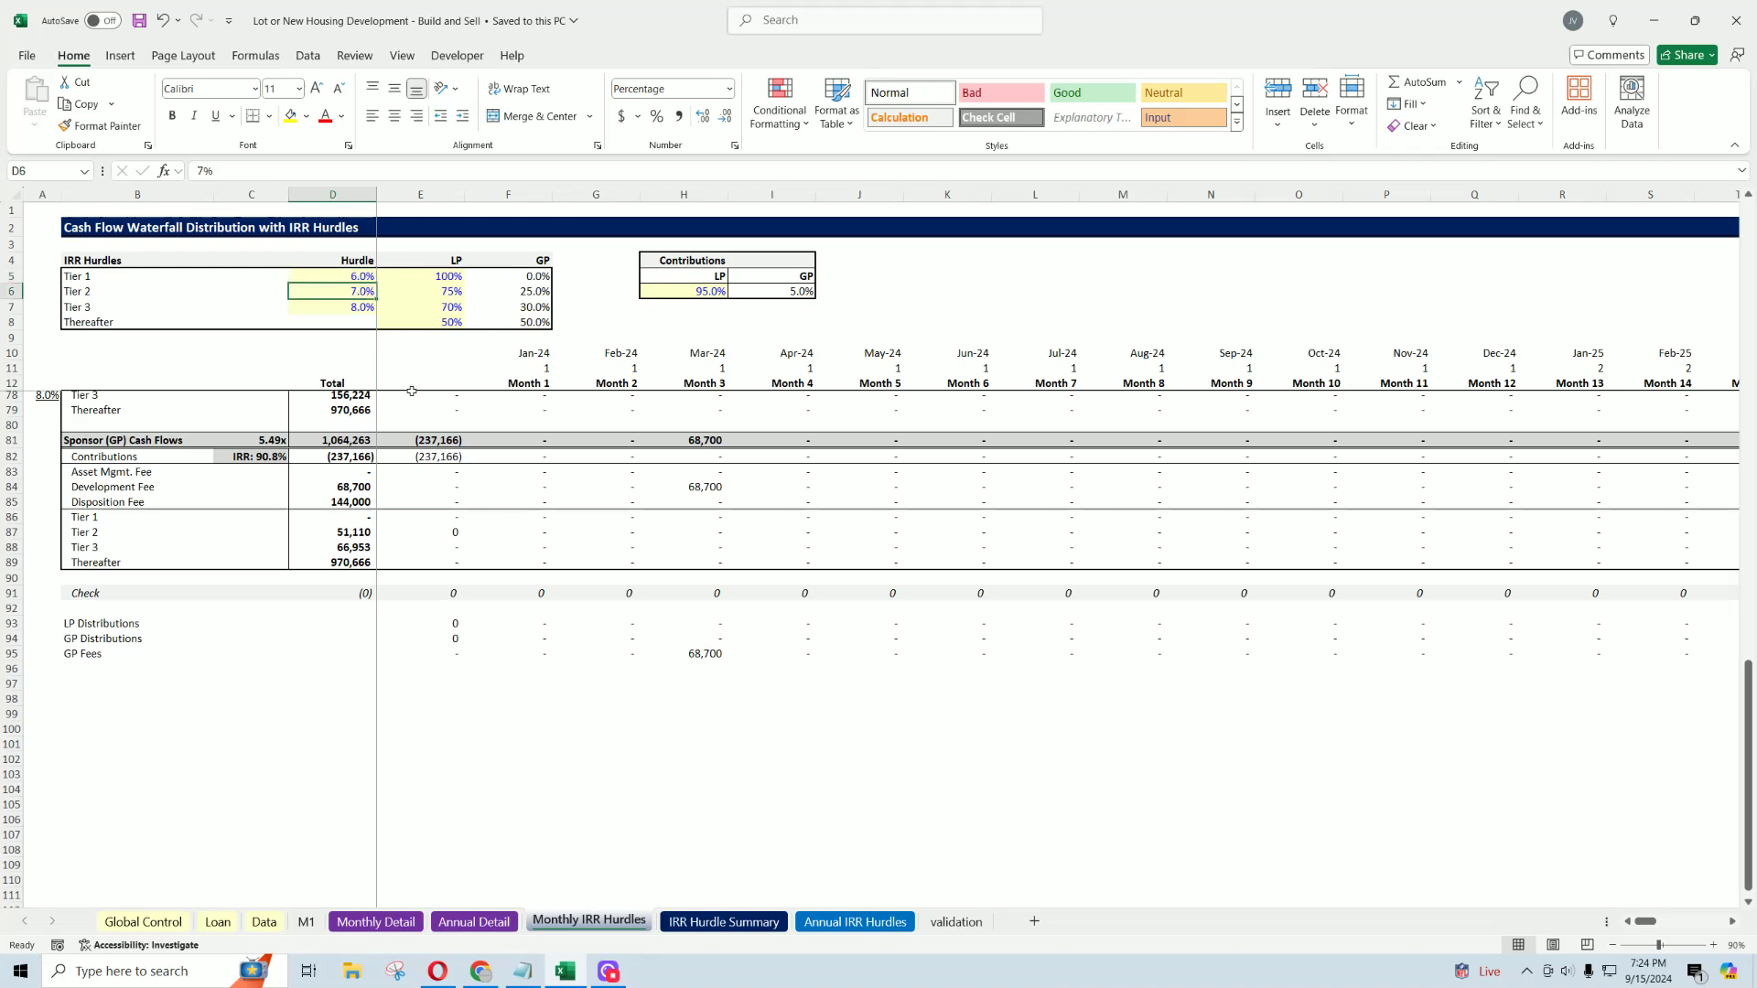
click(446, 293)
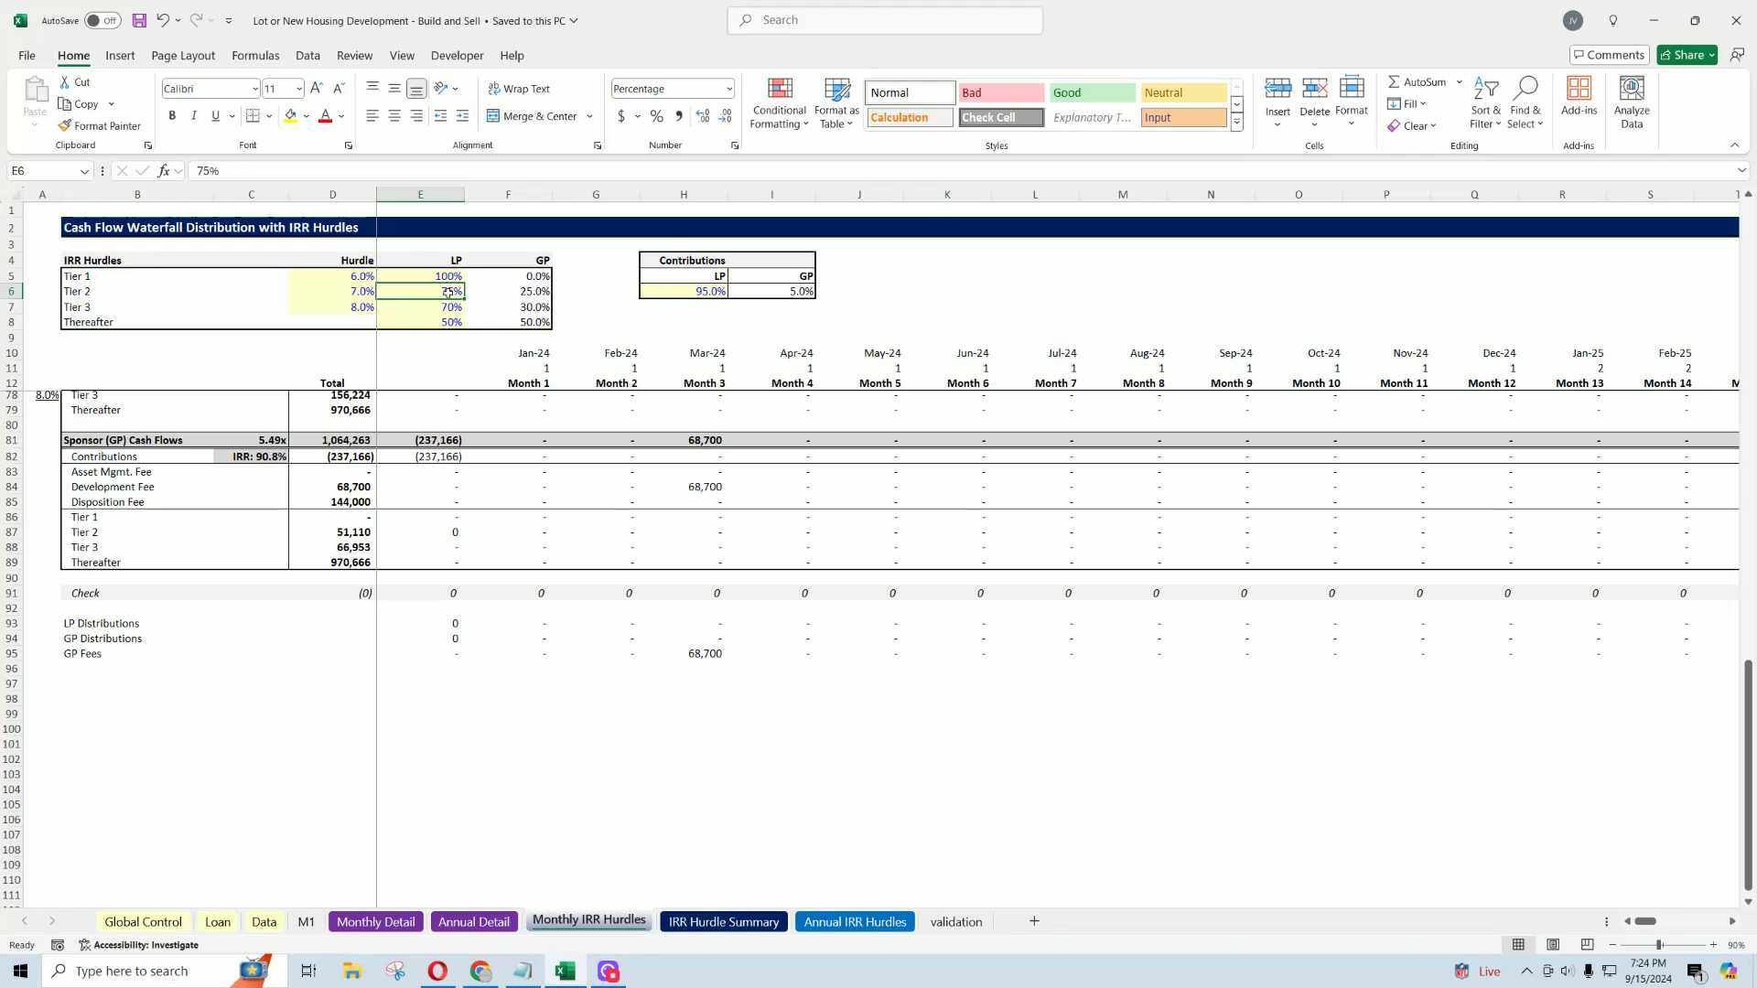
click(532, 286)
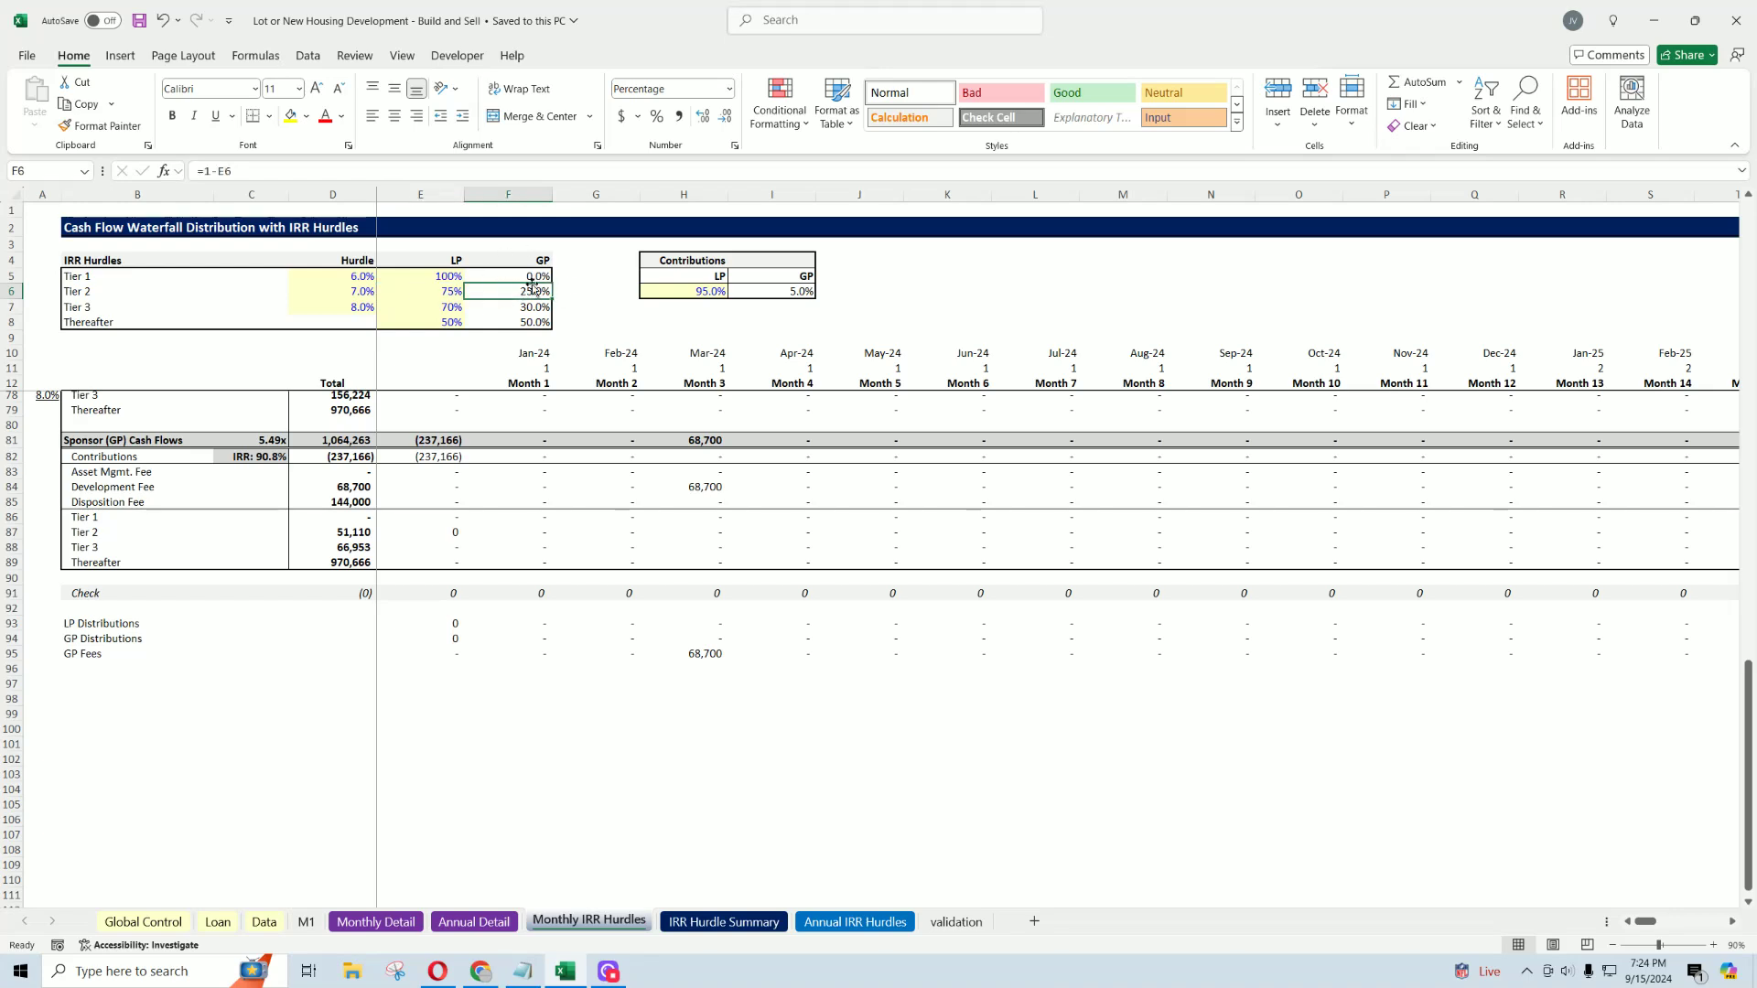
click(365, 306)
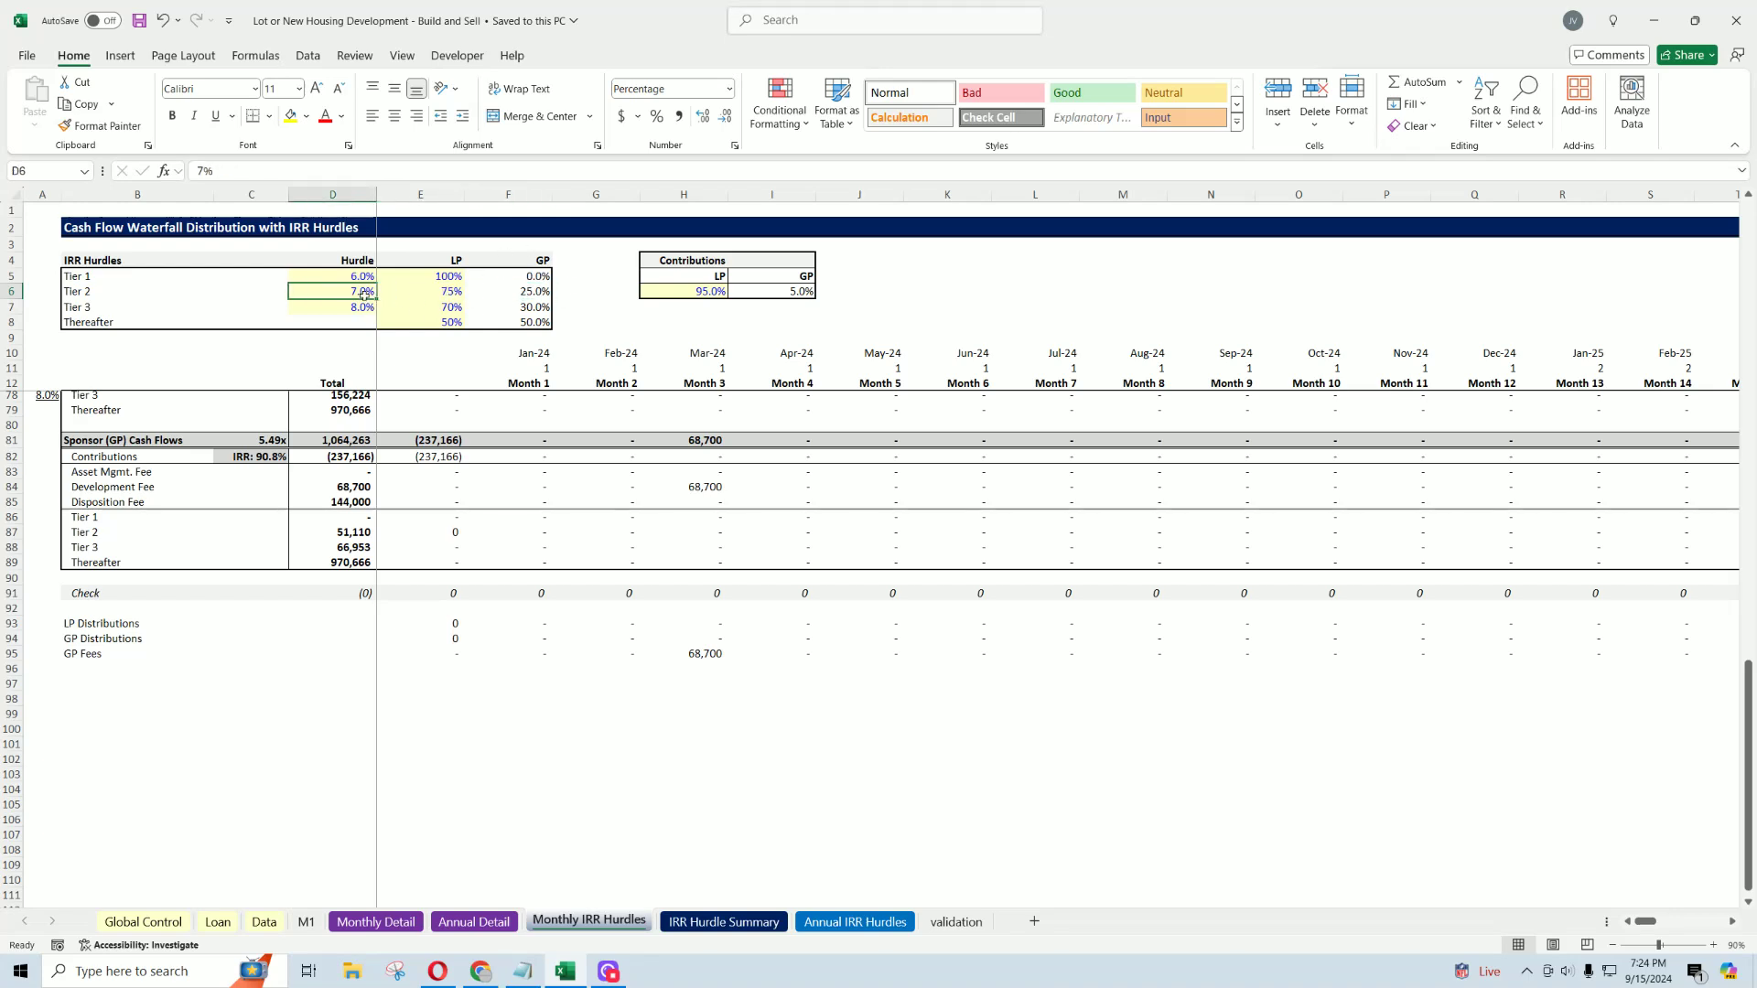
click(453, 308)
click(512, 307)
click(356, 309)
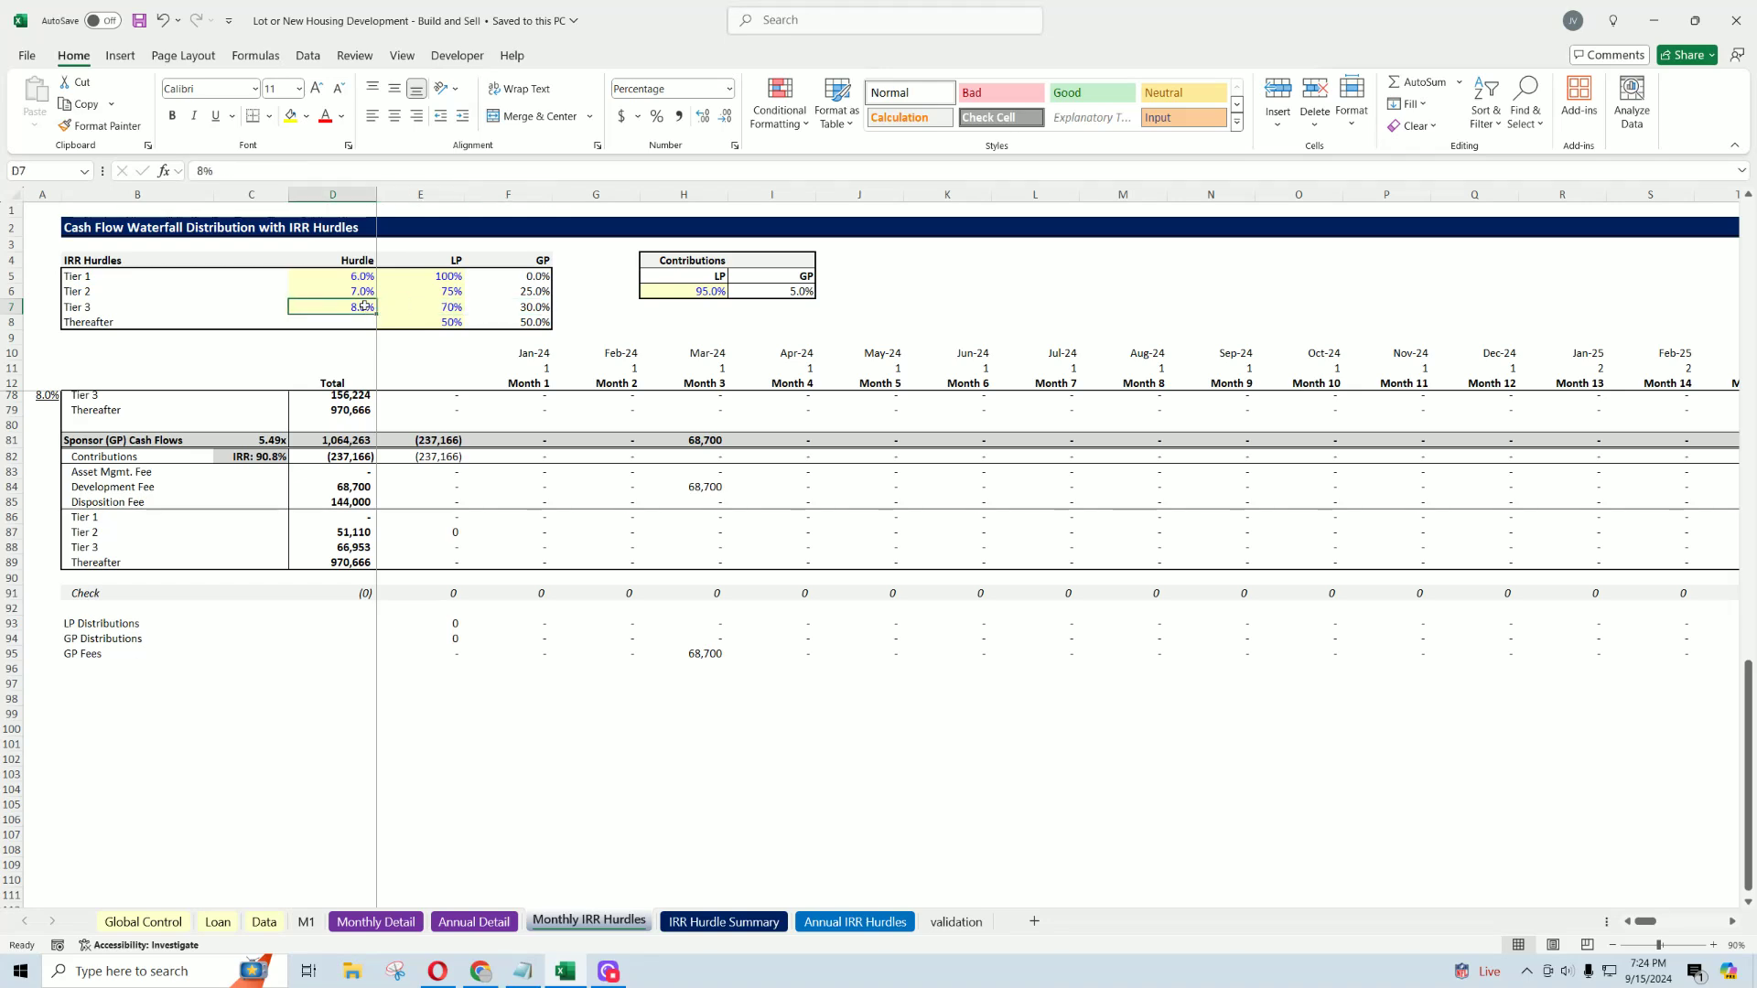
drag(437, 323, 502, 322)
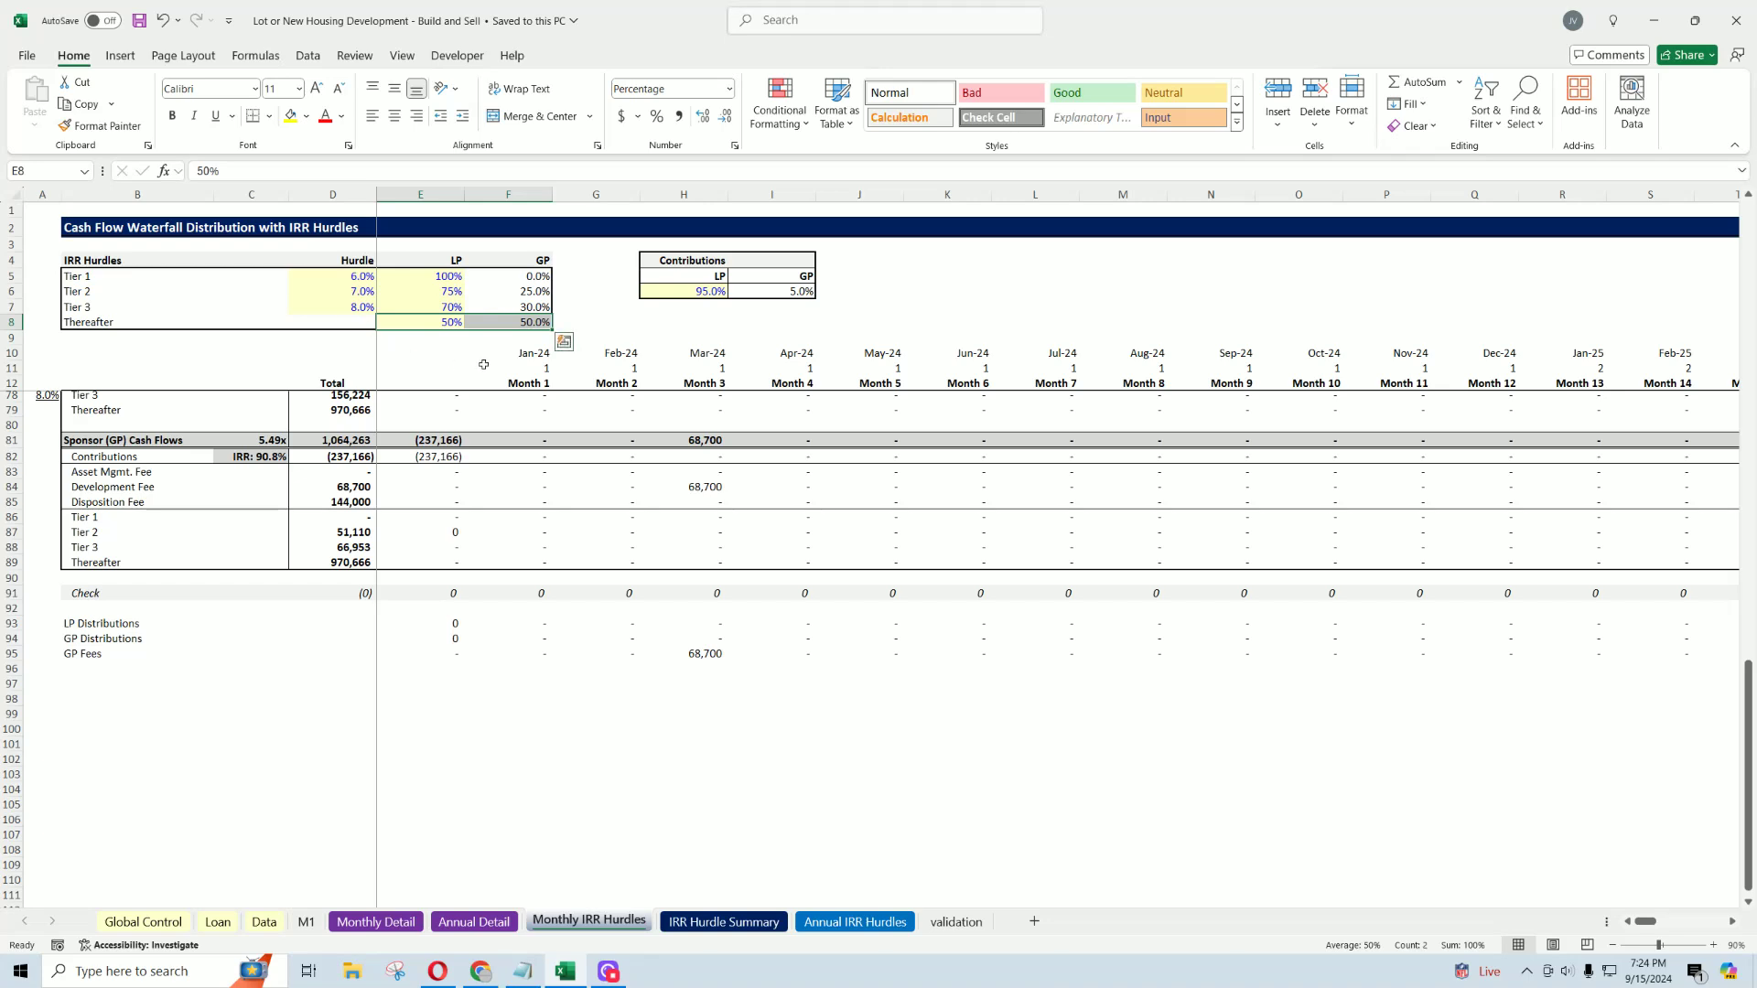
click(522, 322)
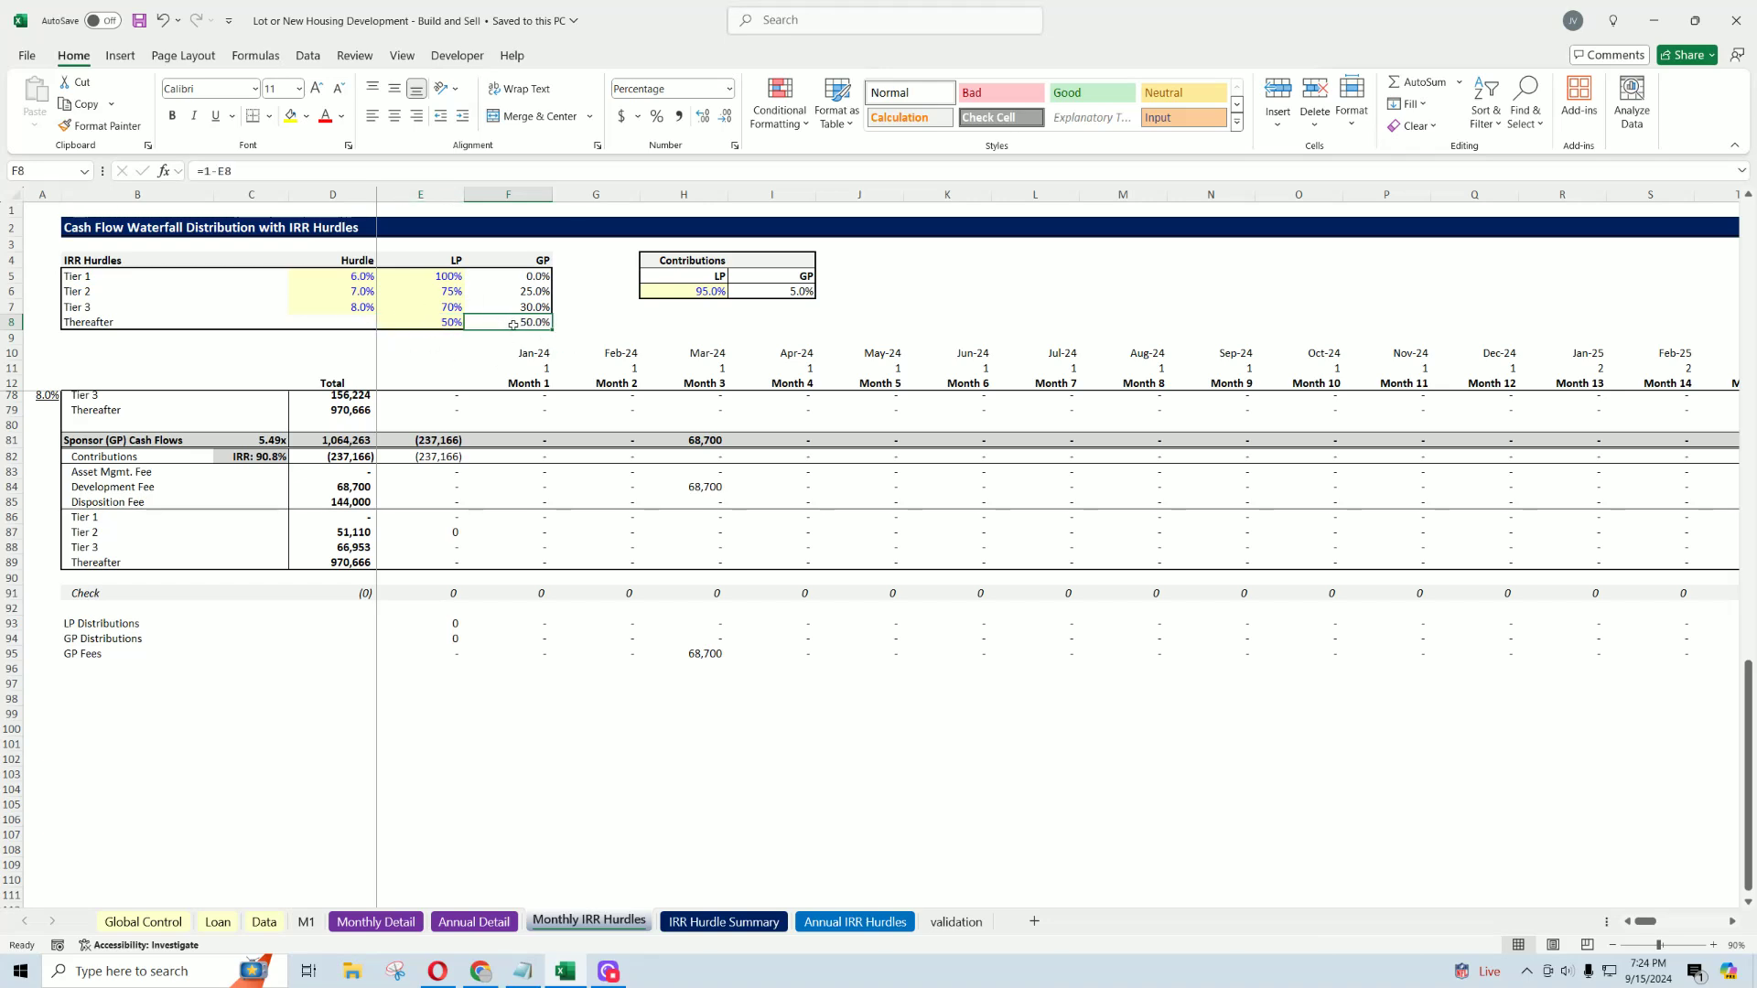
Step: Set the LP share of Tier 1 in the IRR Hurdles table to 95%
key(Left)
key(Up)
key(Up)
key(Up)
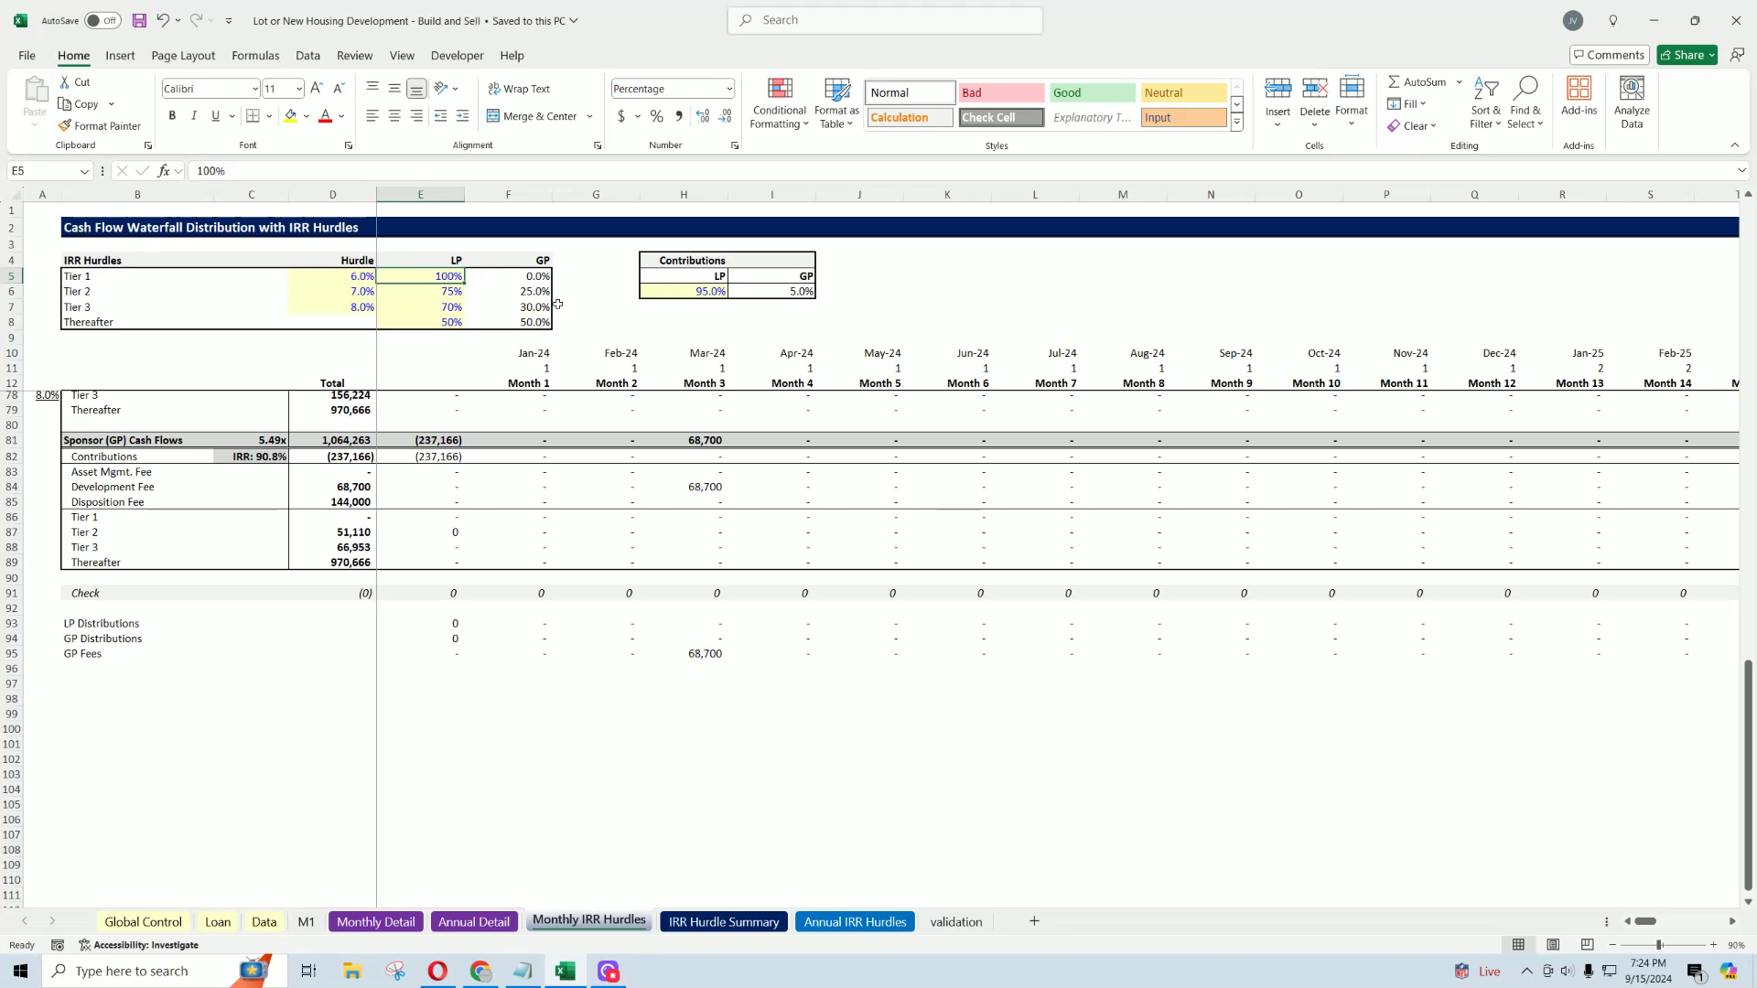
text(95)
key(Return)
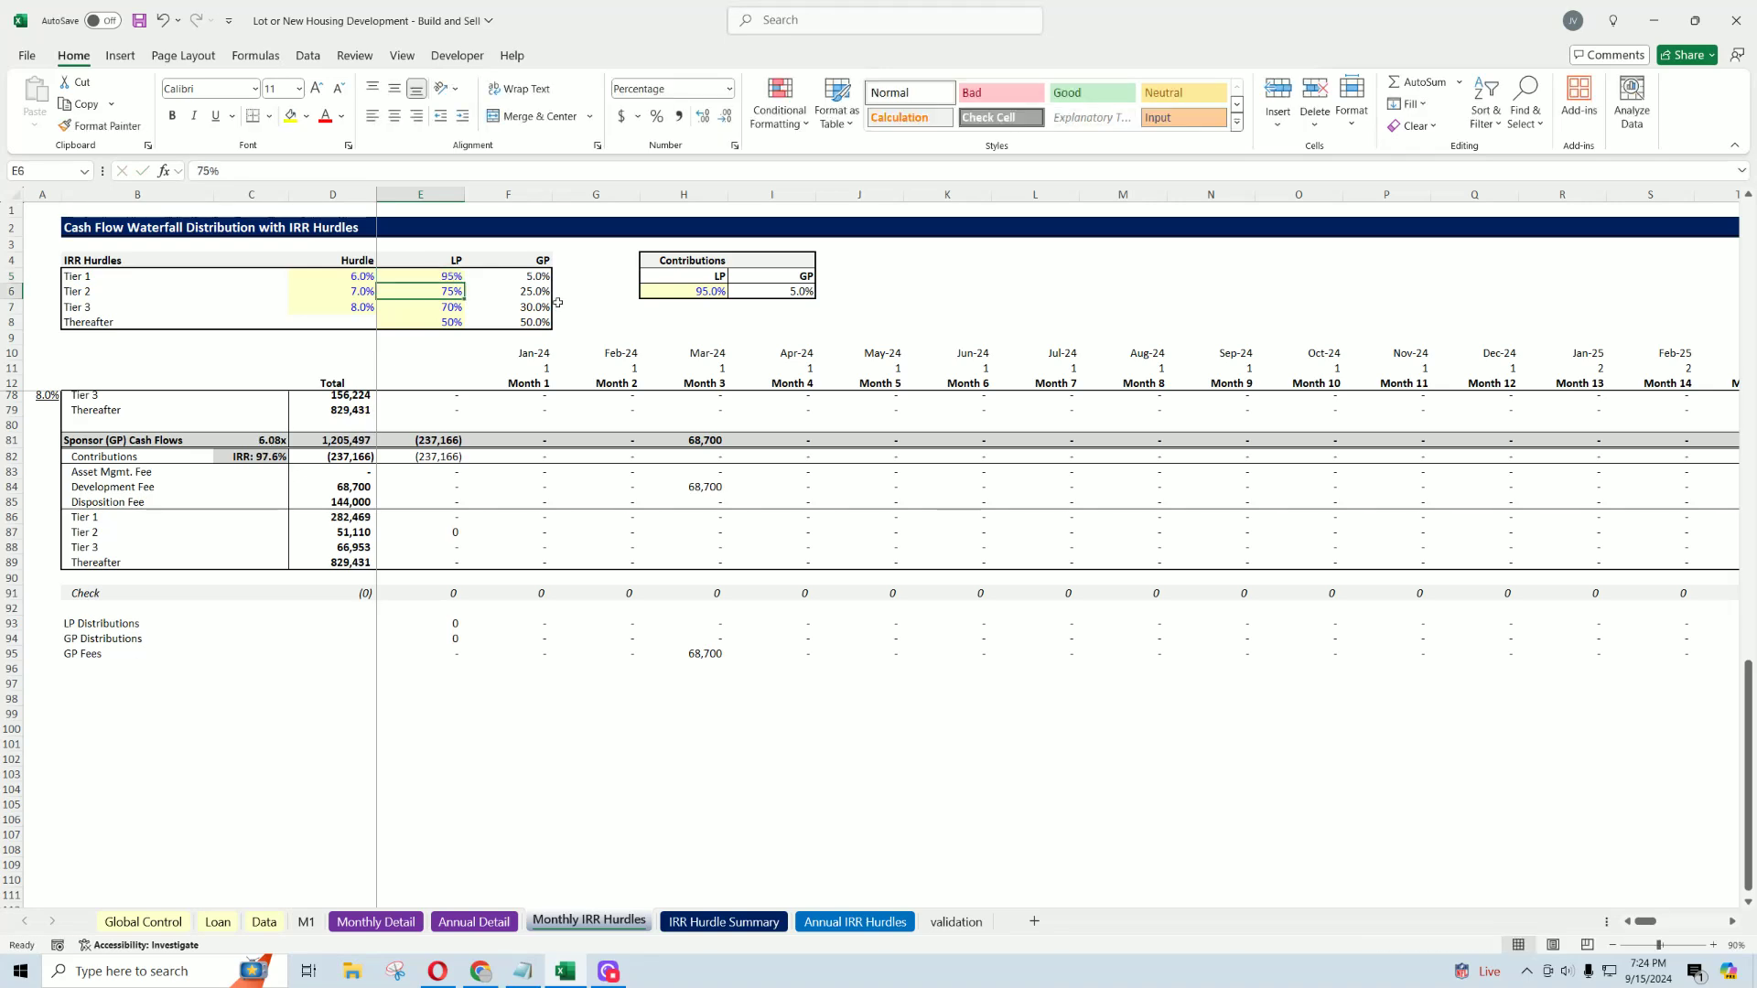
Step: Check the Tier 1 GP share, LP share and hurdle rate in the IRR Hurdles table
click(533, 280)
click(439, 278)
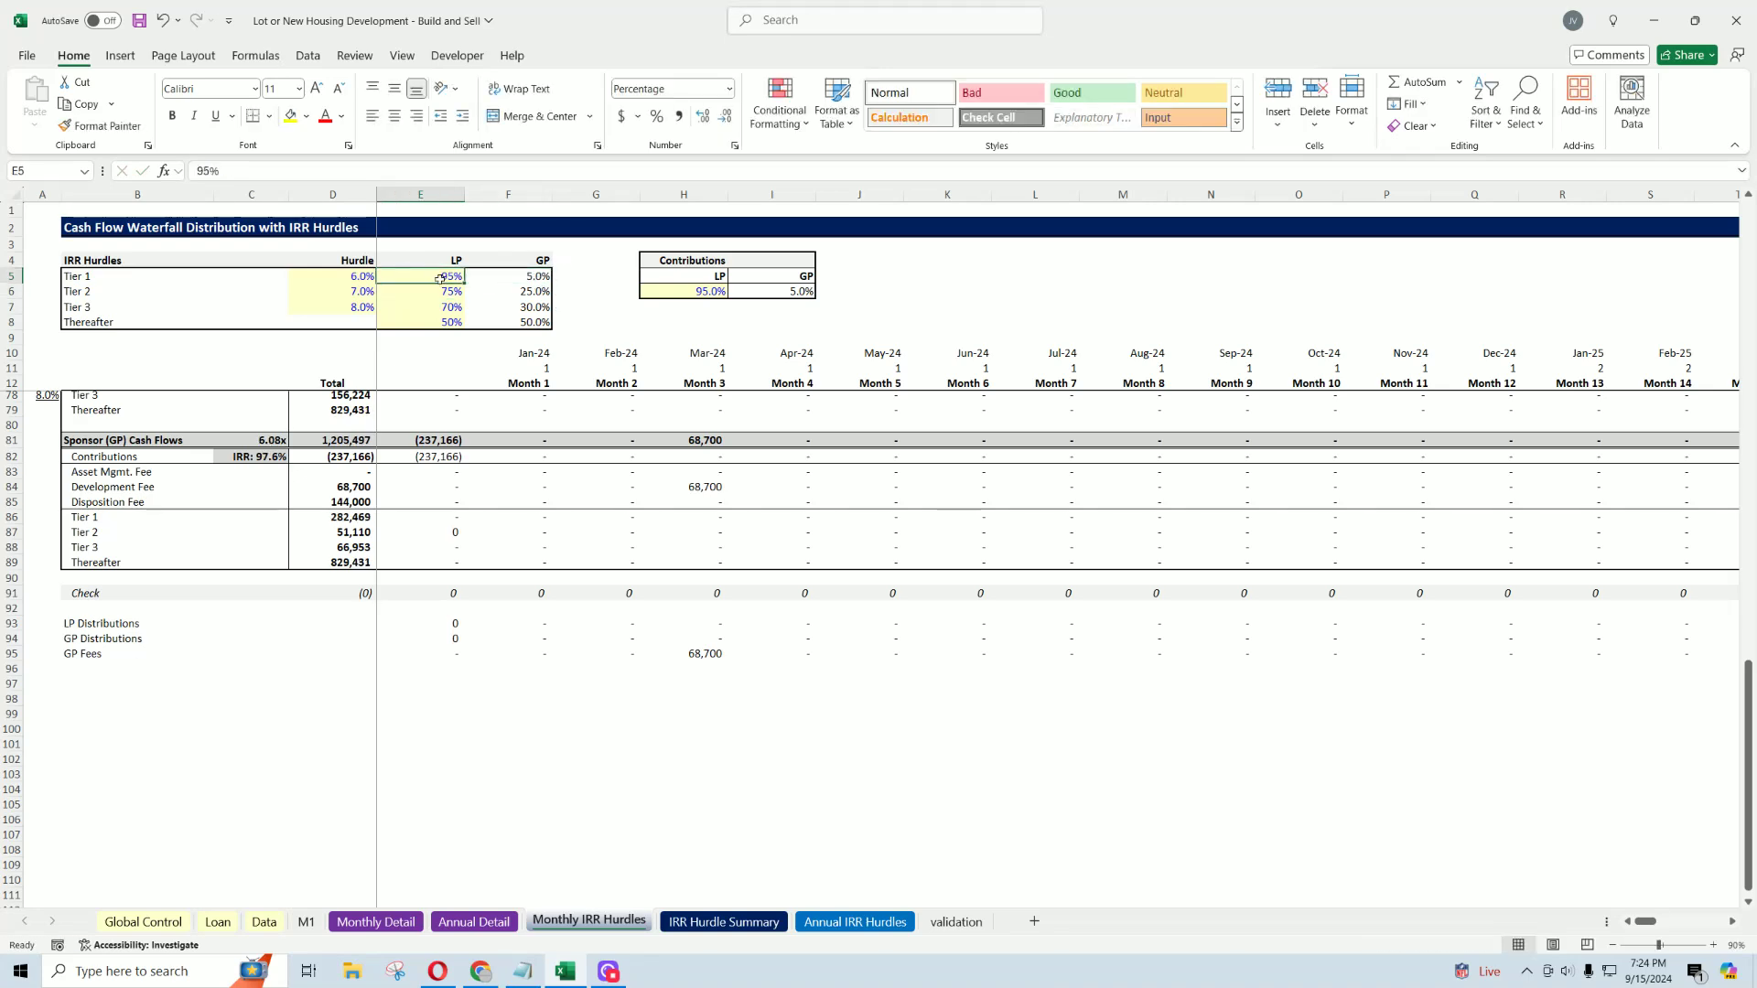
click(351, 272)
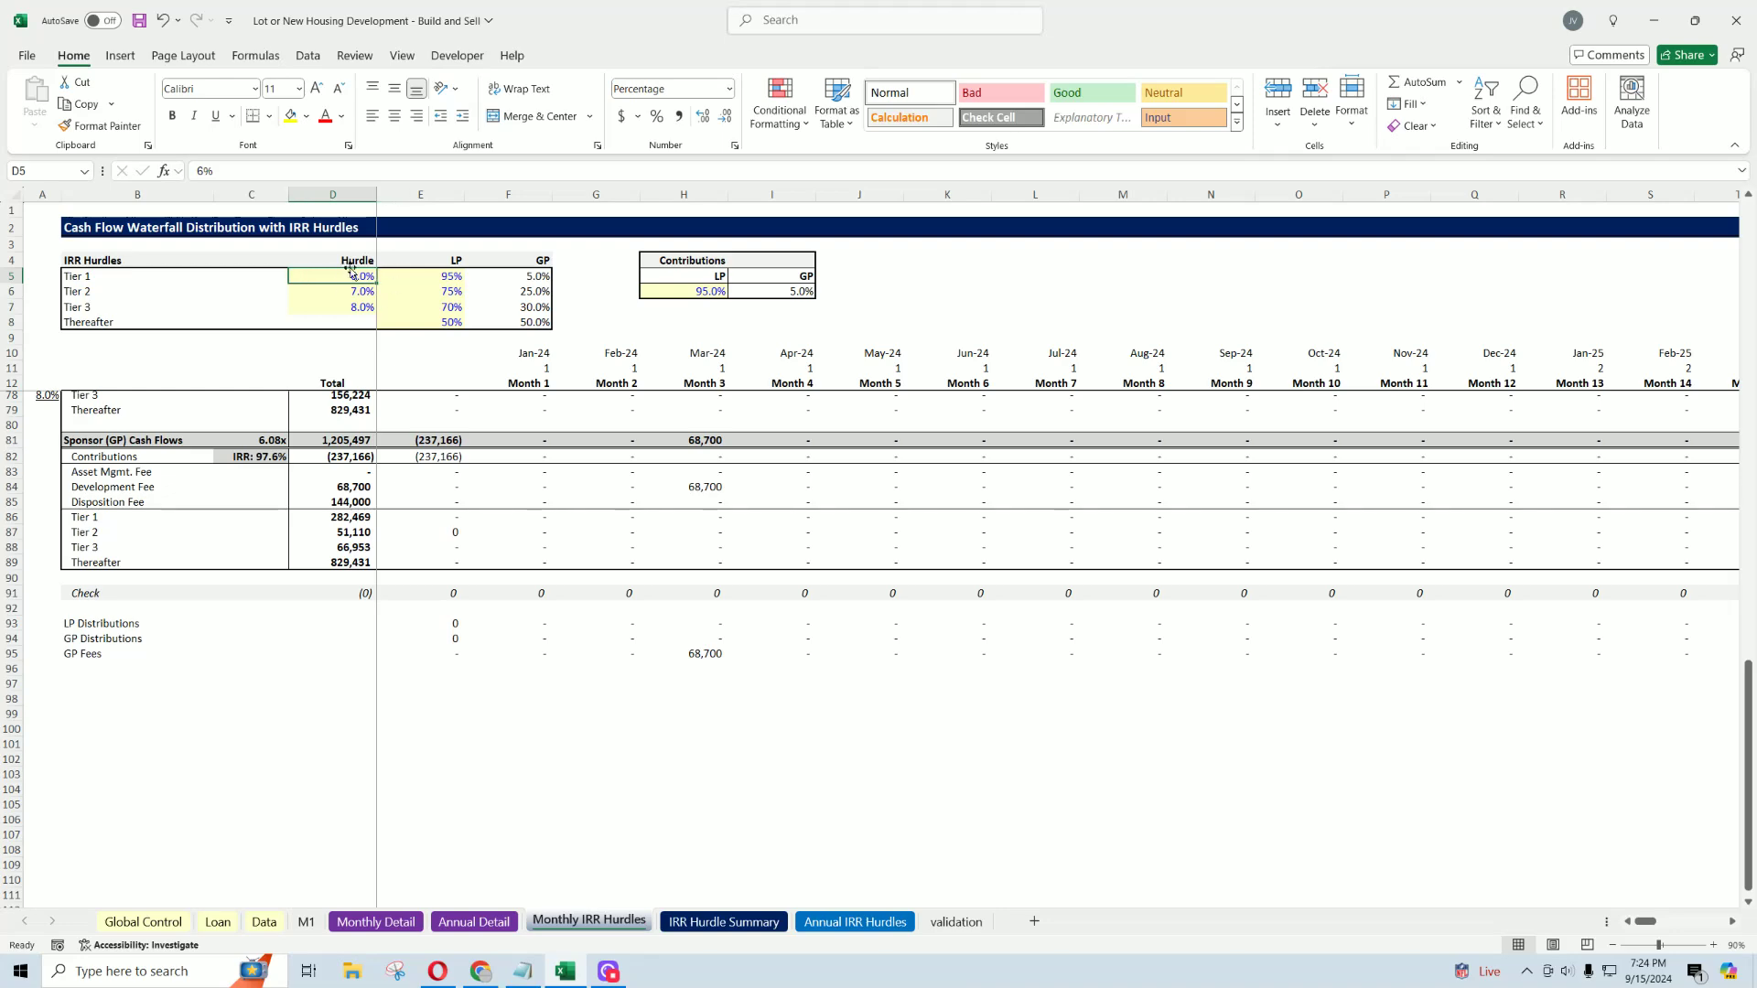
click(443, 278)
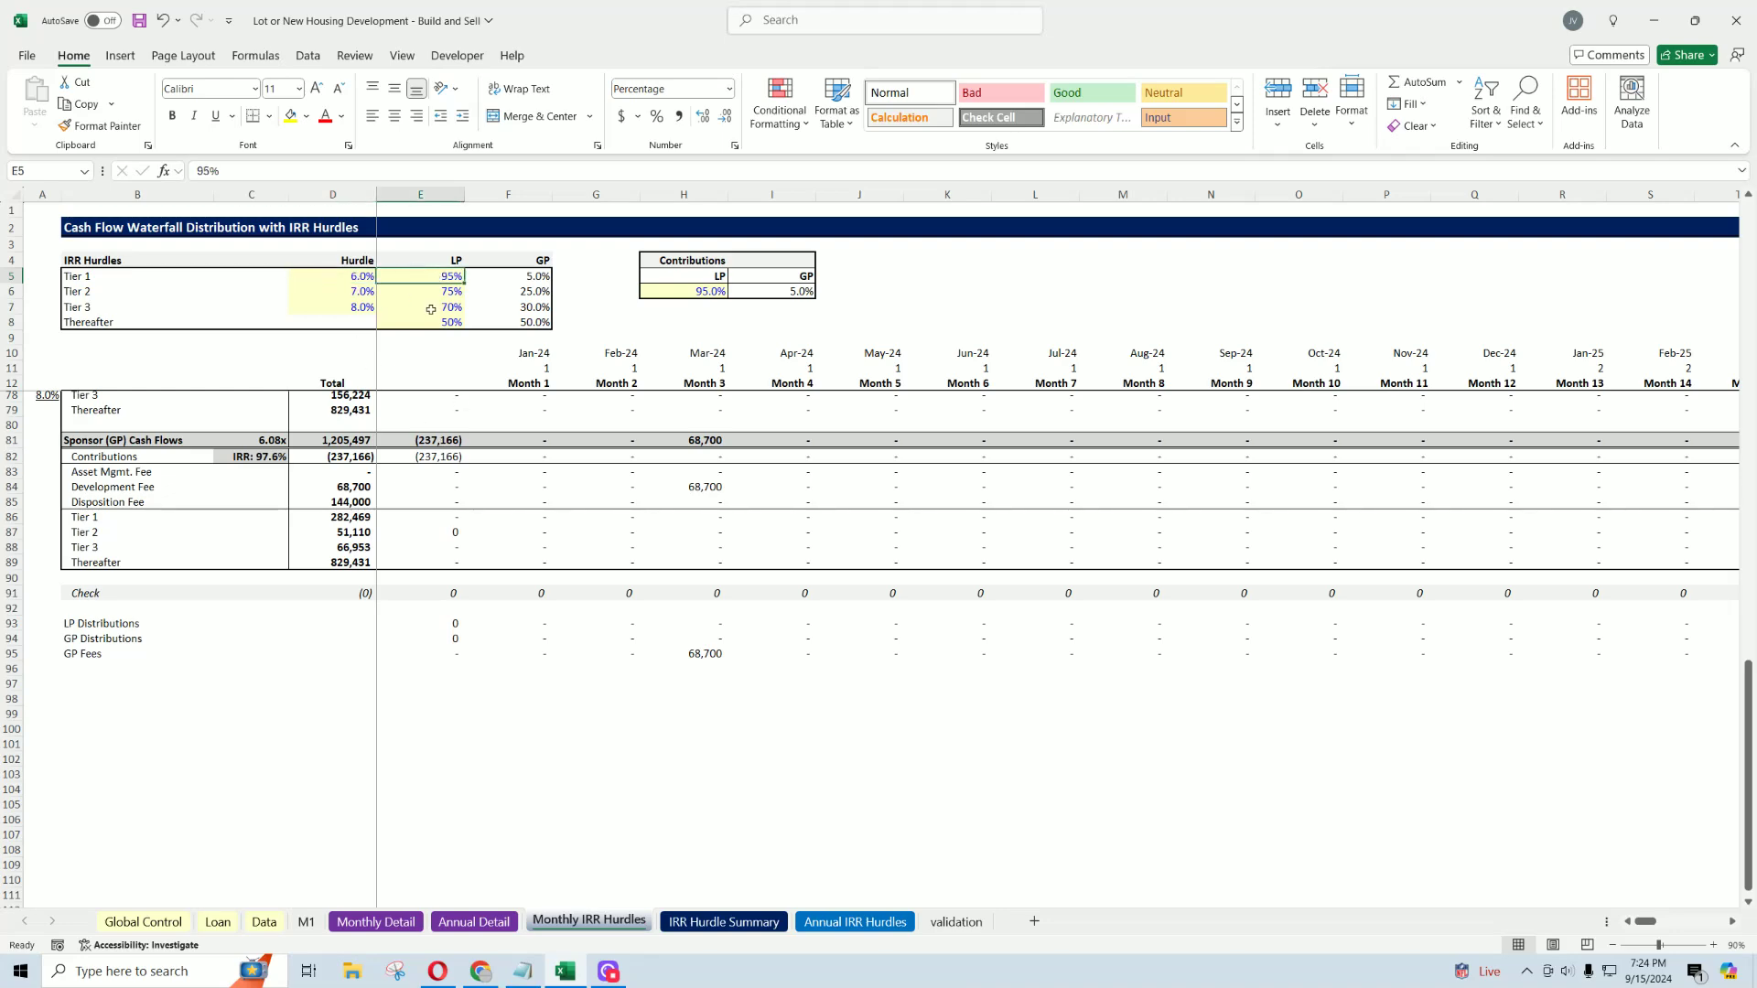
Step: Review the Tier 1, Tier 2 and Tier 3 Distributions sections and the Total Cash Flows - Common Equity section
scroll(517, 636, up, 10)
scroll(517, 632, up, 11)
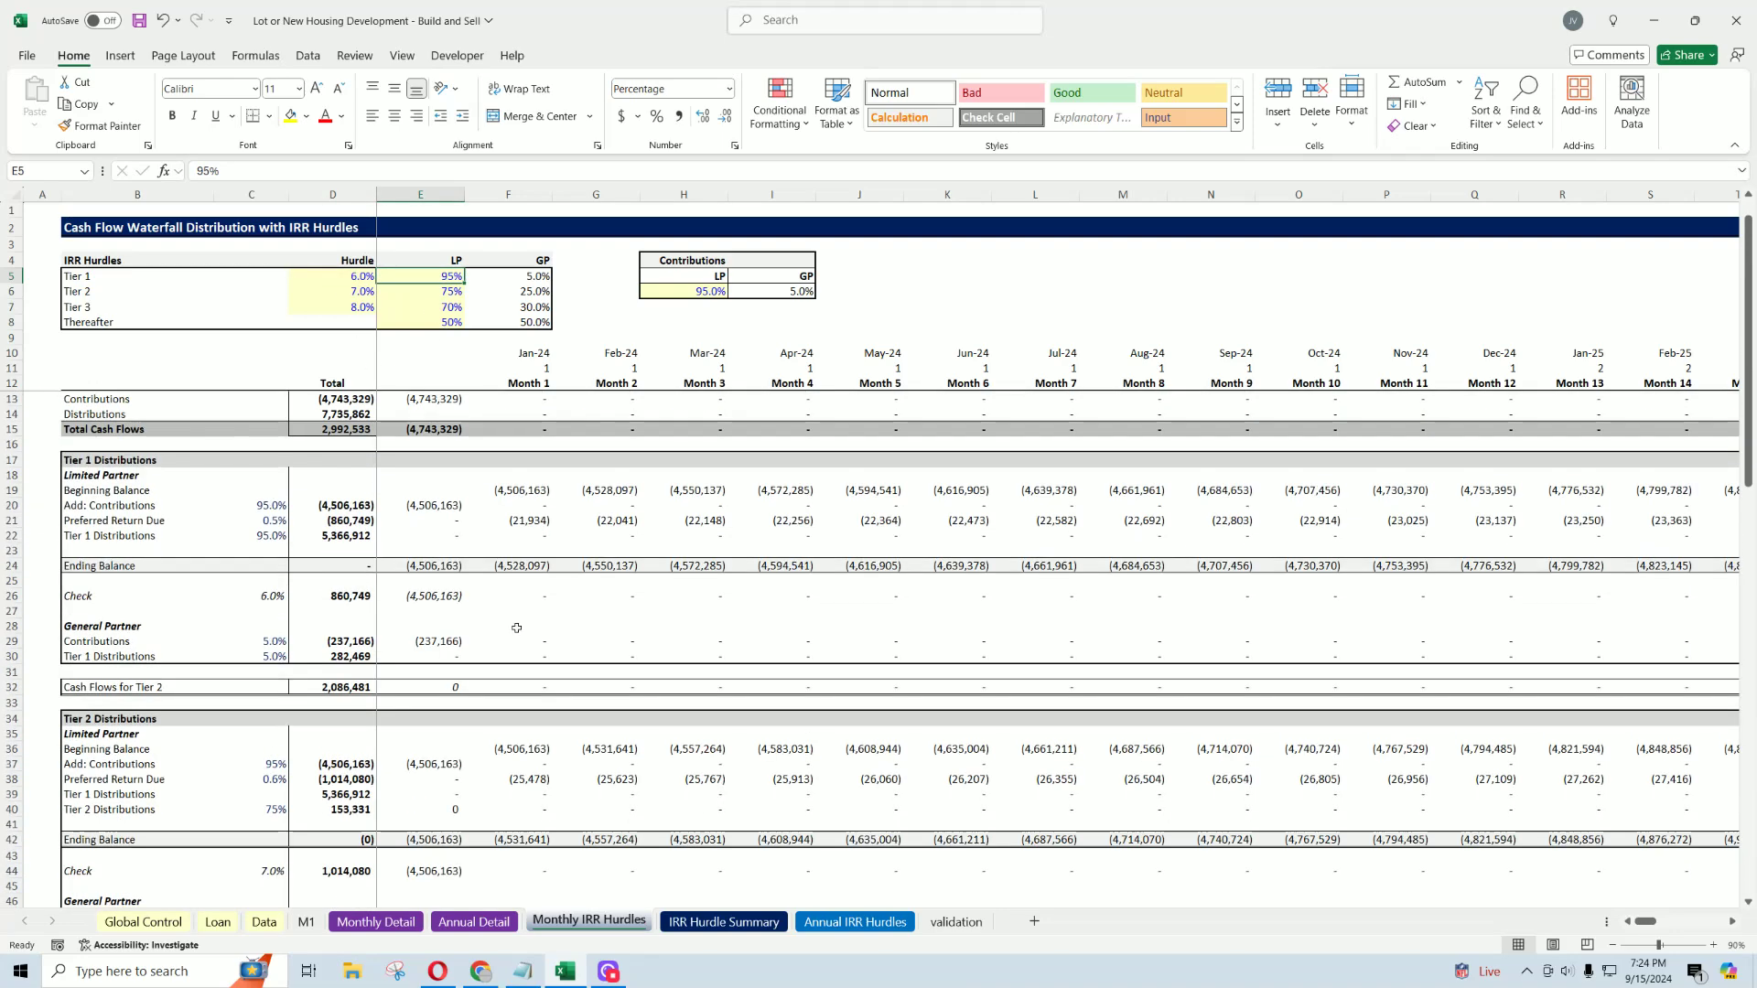
drag(89, 459, 293, 599)
scroll(293, 600, down, 4)
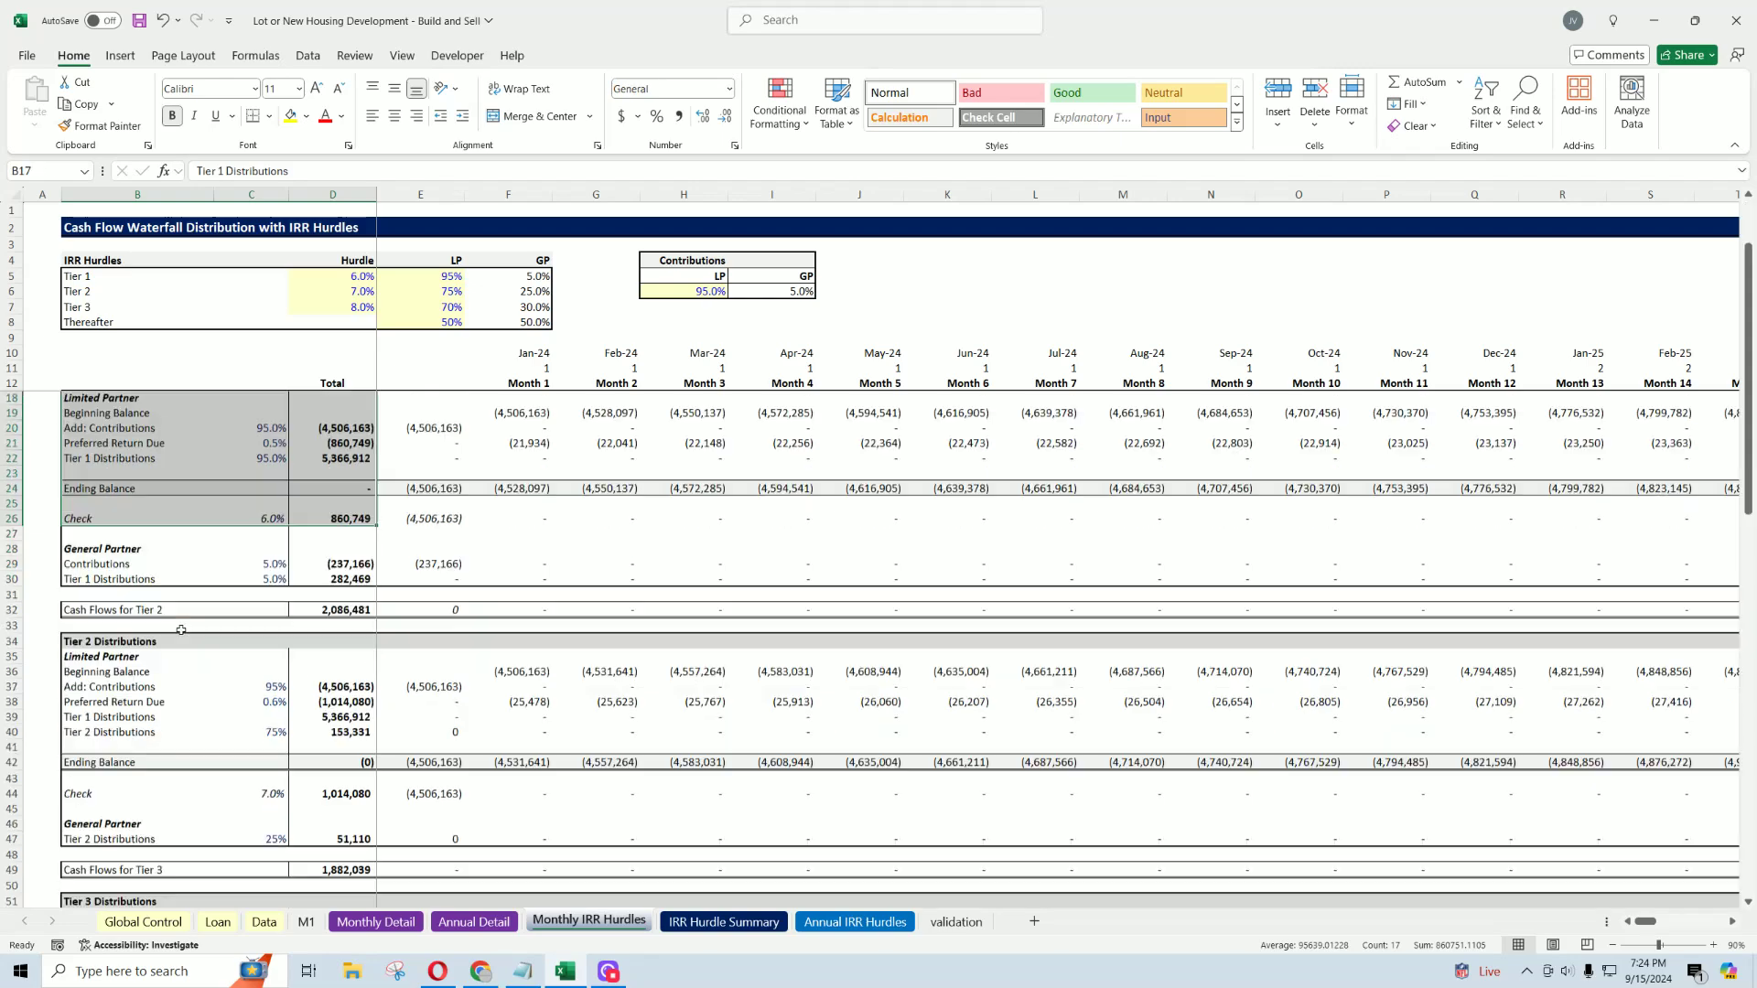
drag(92, 553, 296, 656)
scroll(296, 655, down, 7)
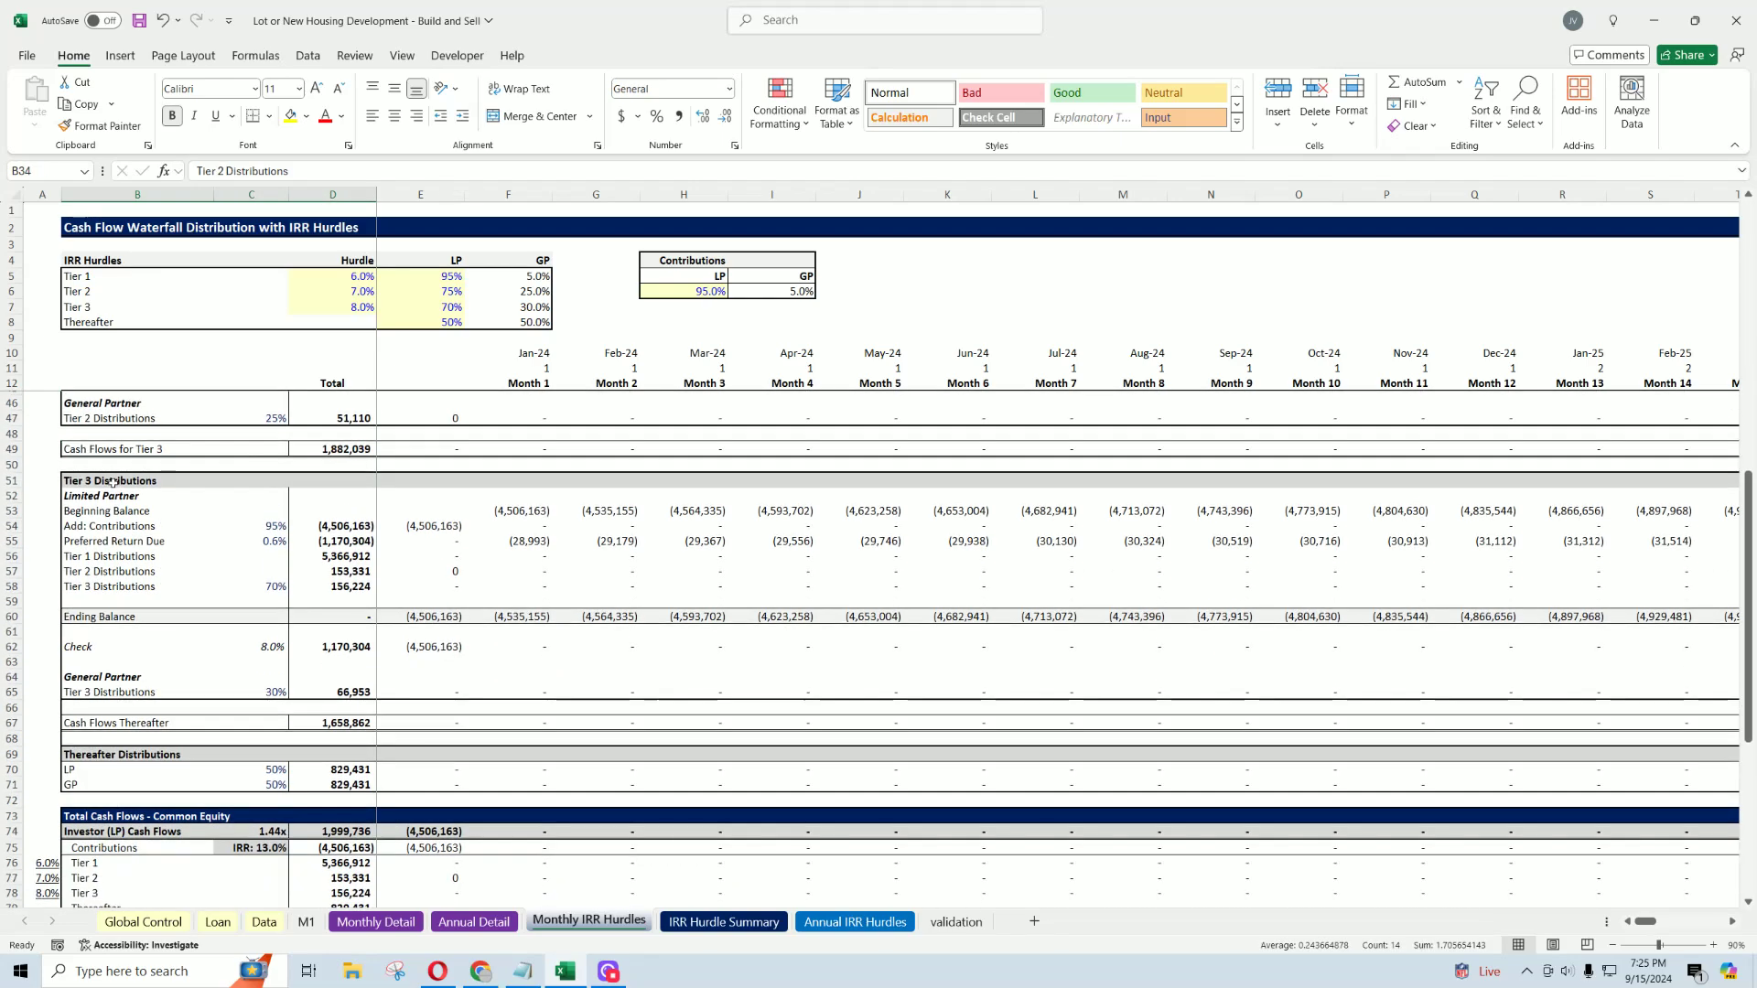
drag(92, 481, 453, 557)
scroll(494, 665, down, 7)
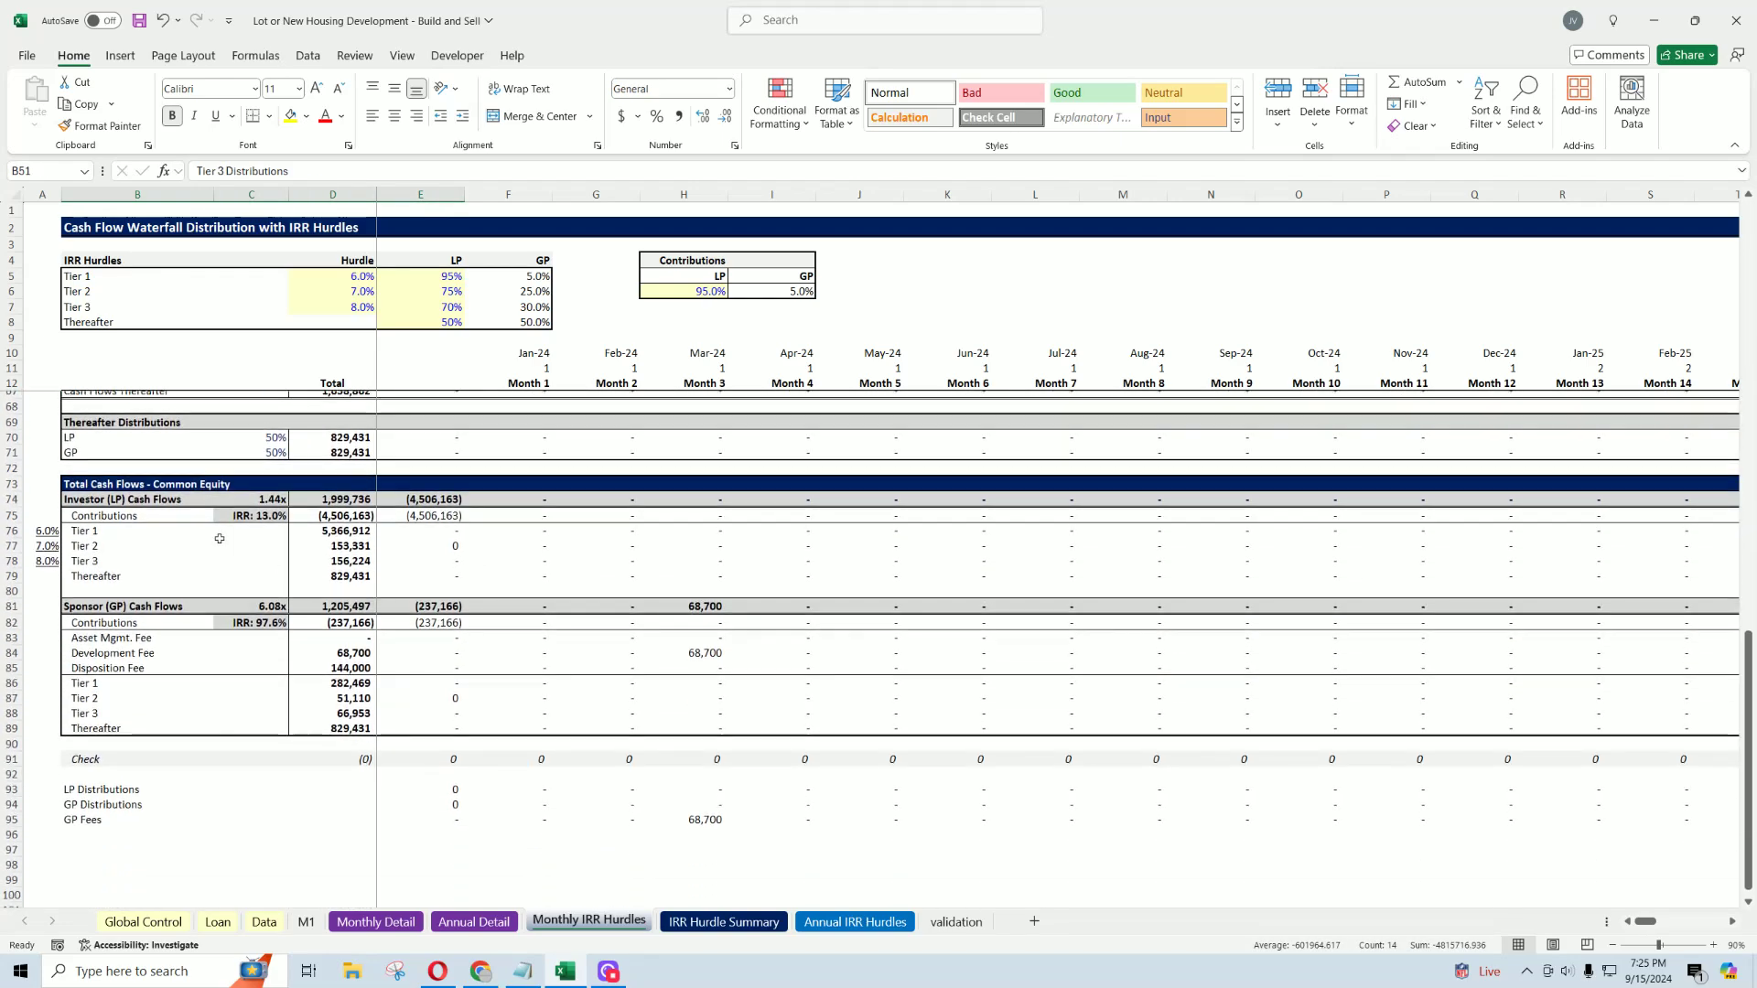
drag(118, 485, 897, 729)
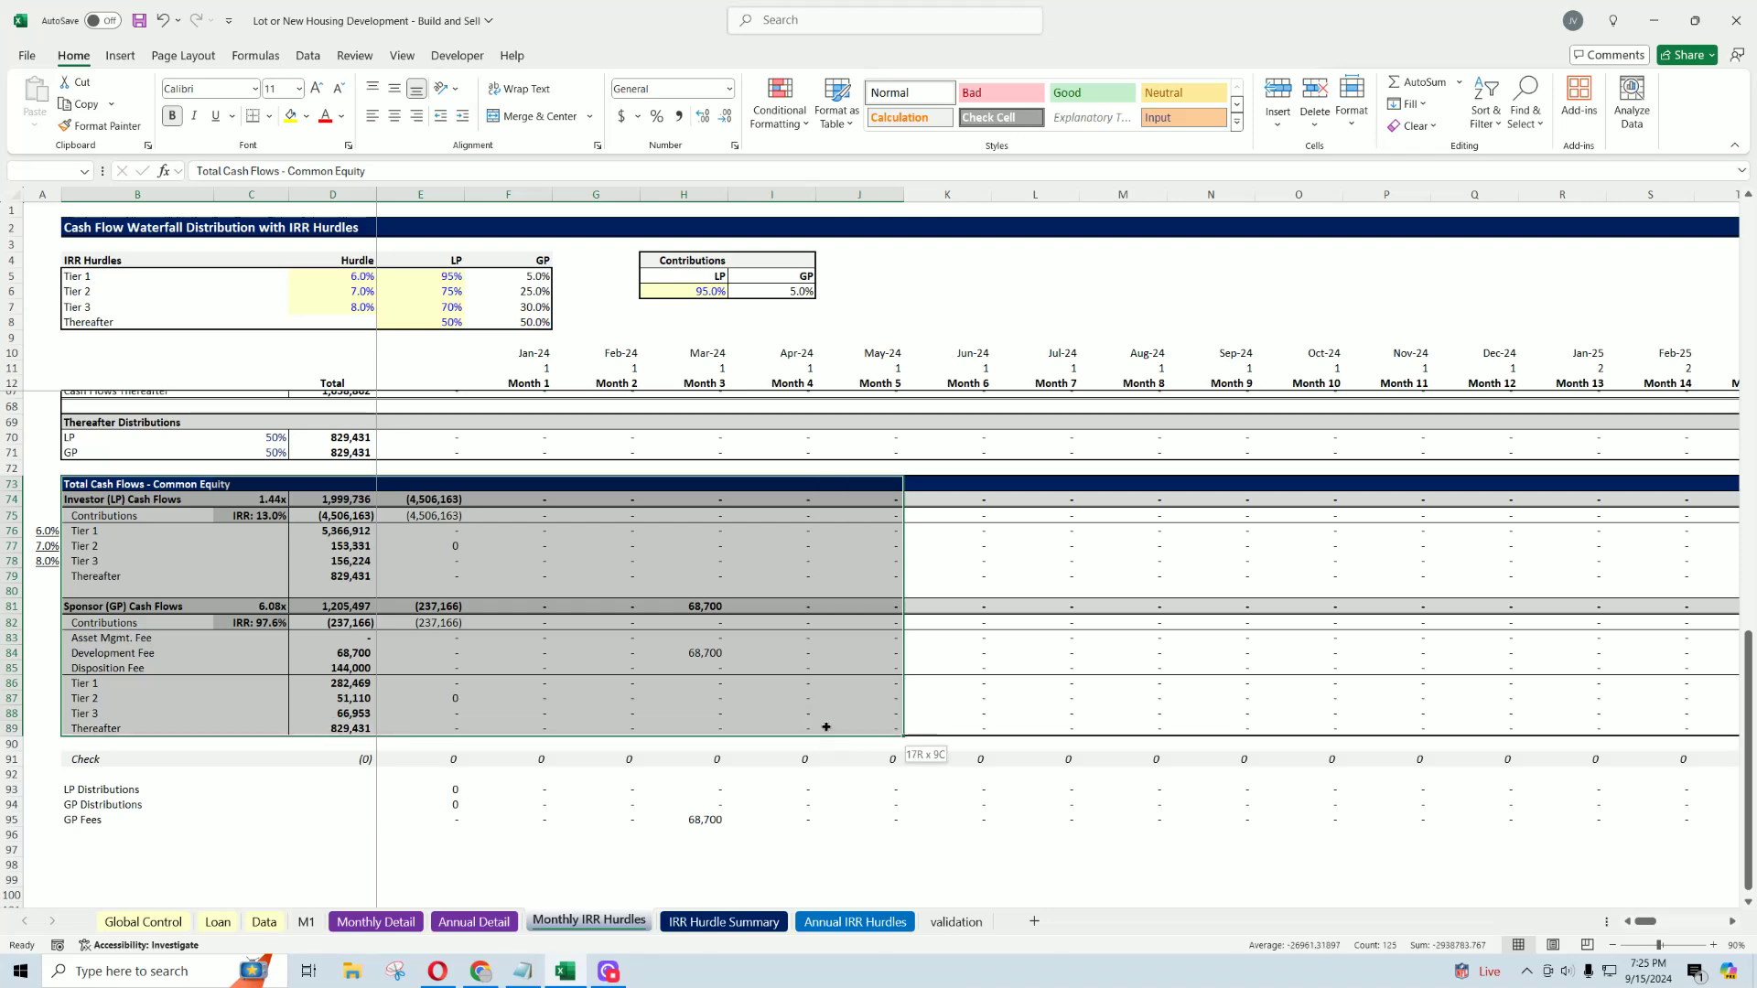
Step: Examine the Nov-26 disposition fee and the sponsor's Dec-26 distributions for Tiers 1 to 3 and Thereafter
drag(1645, 922, 1688, 923)
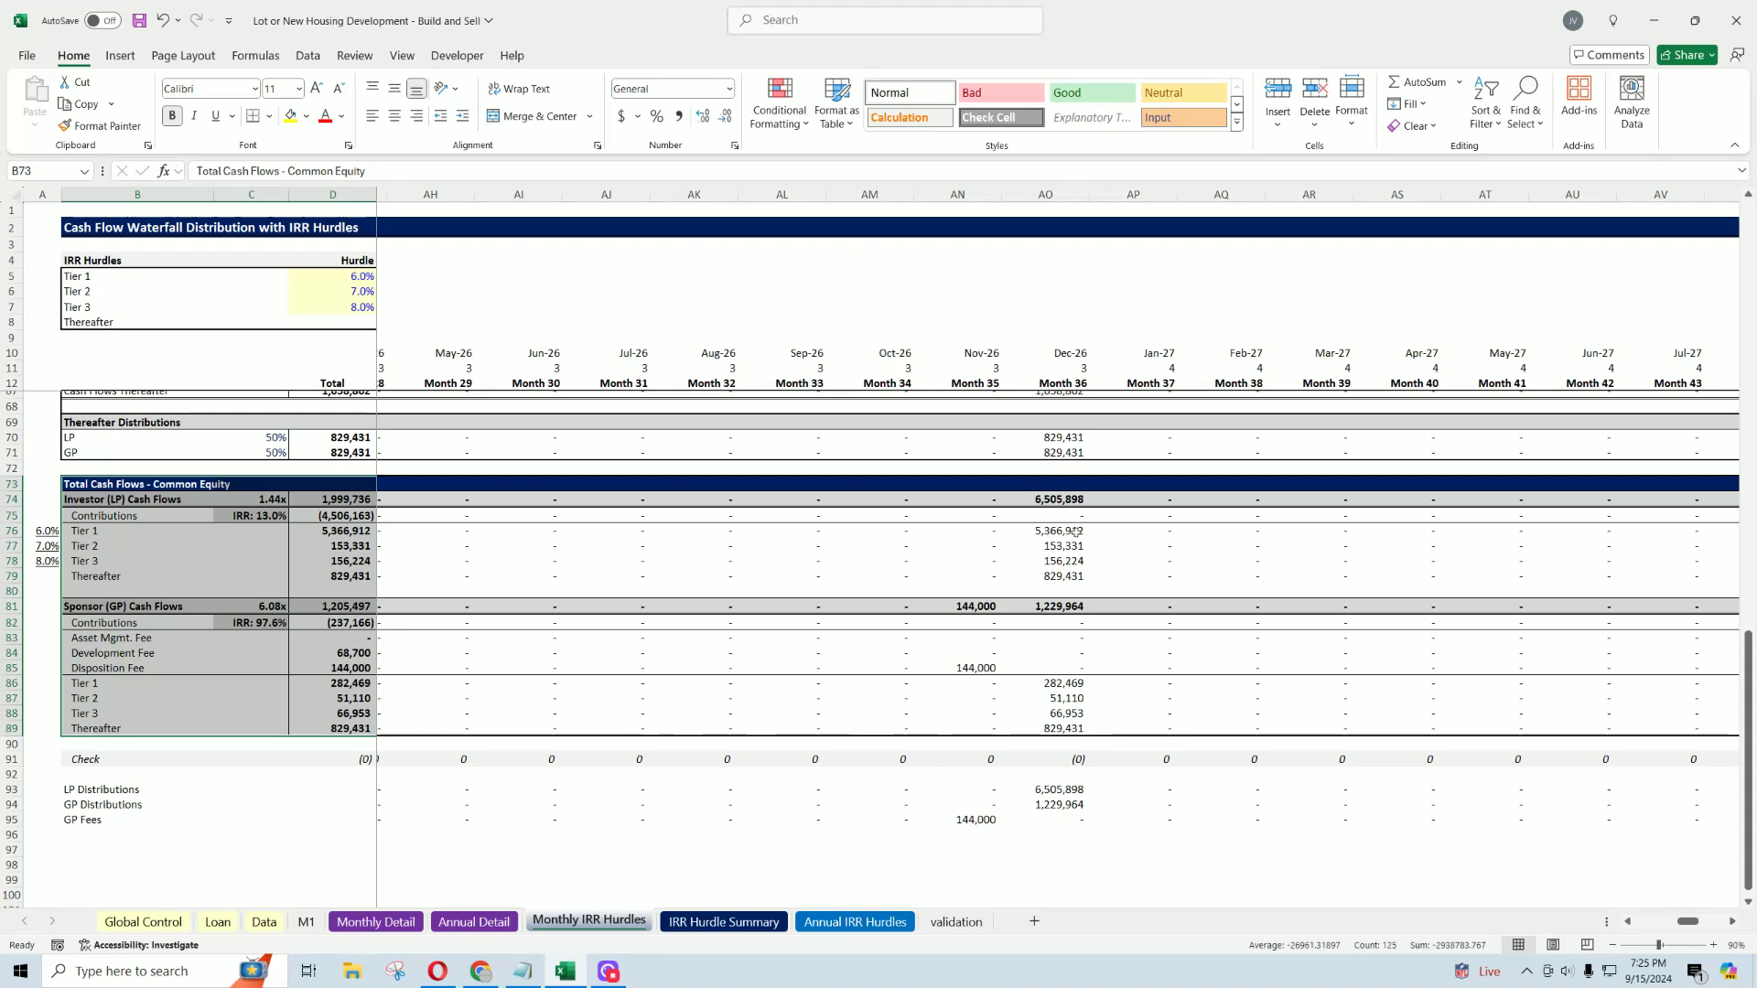
click(982, 670)
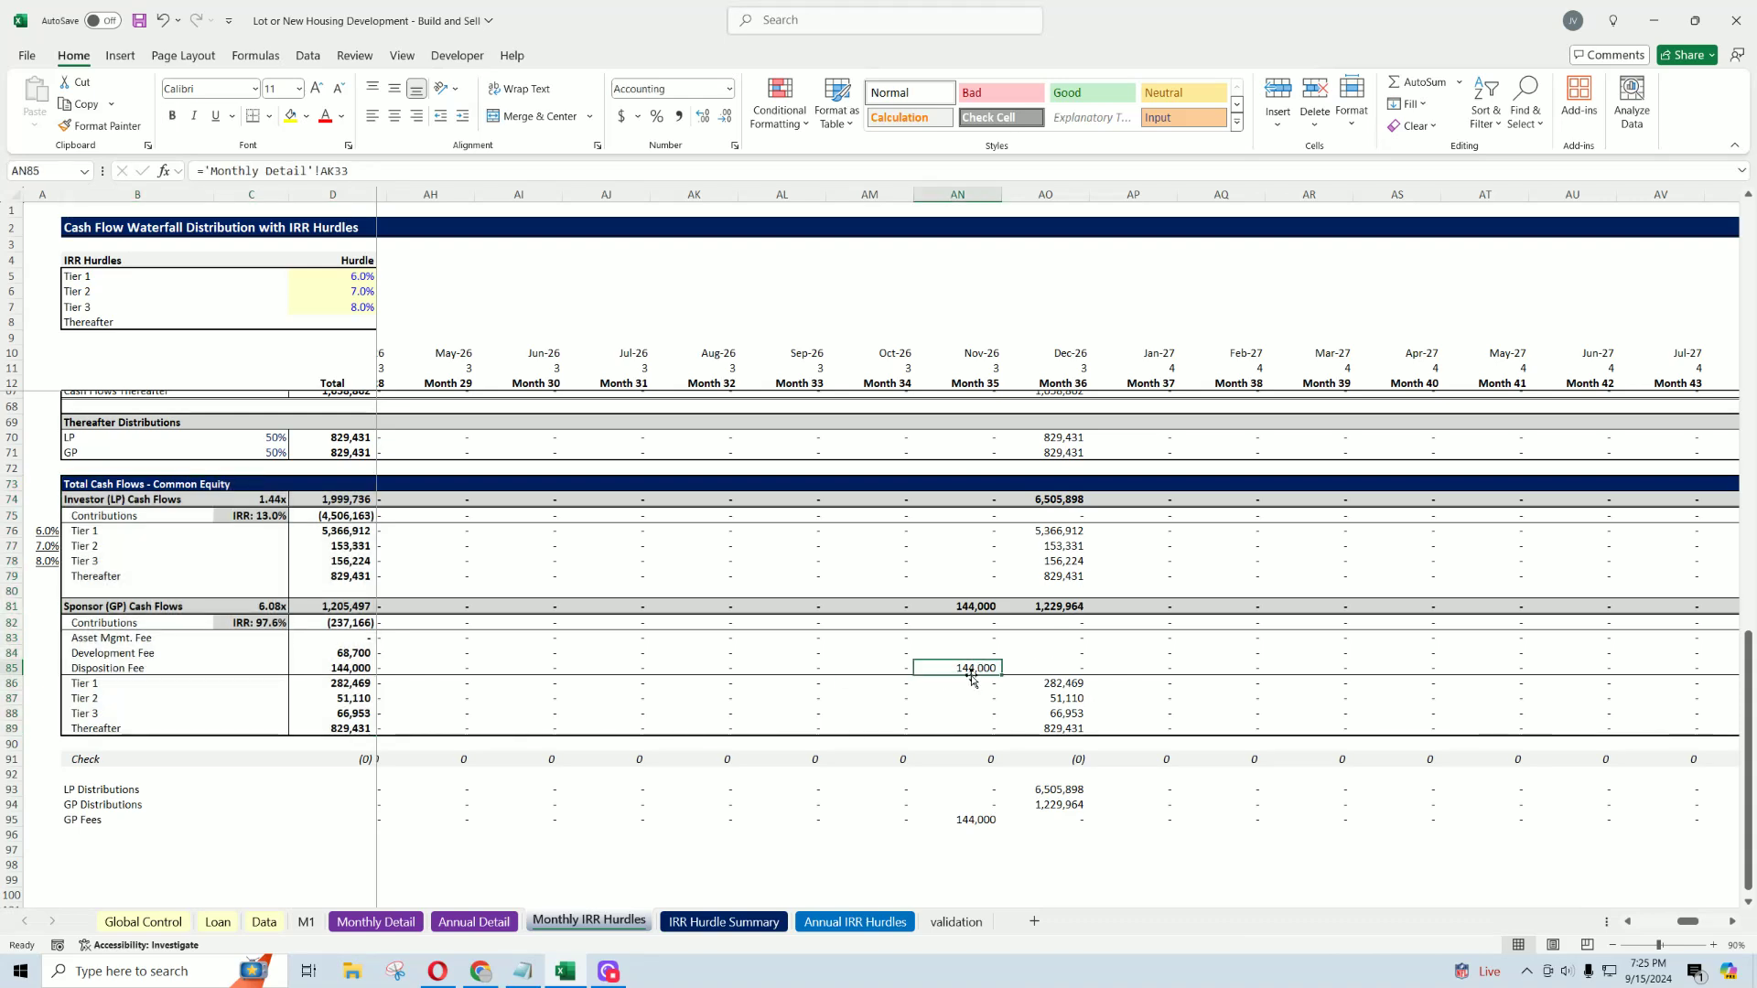
click(1062, 682)
key(Down)
key(Down)
key(Down)
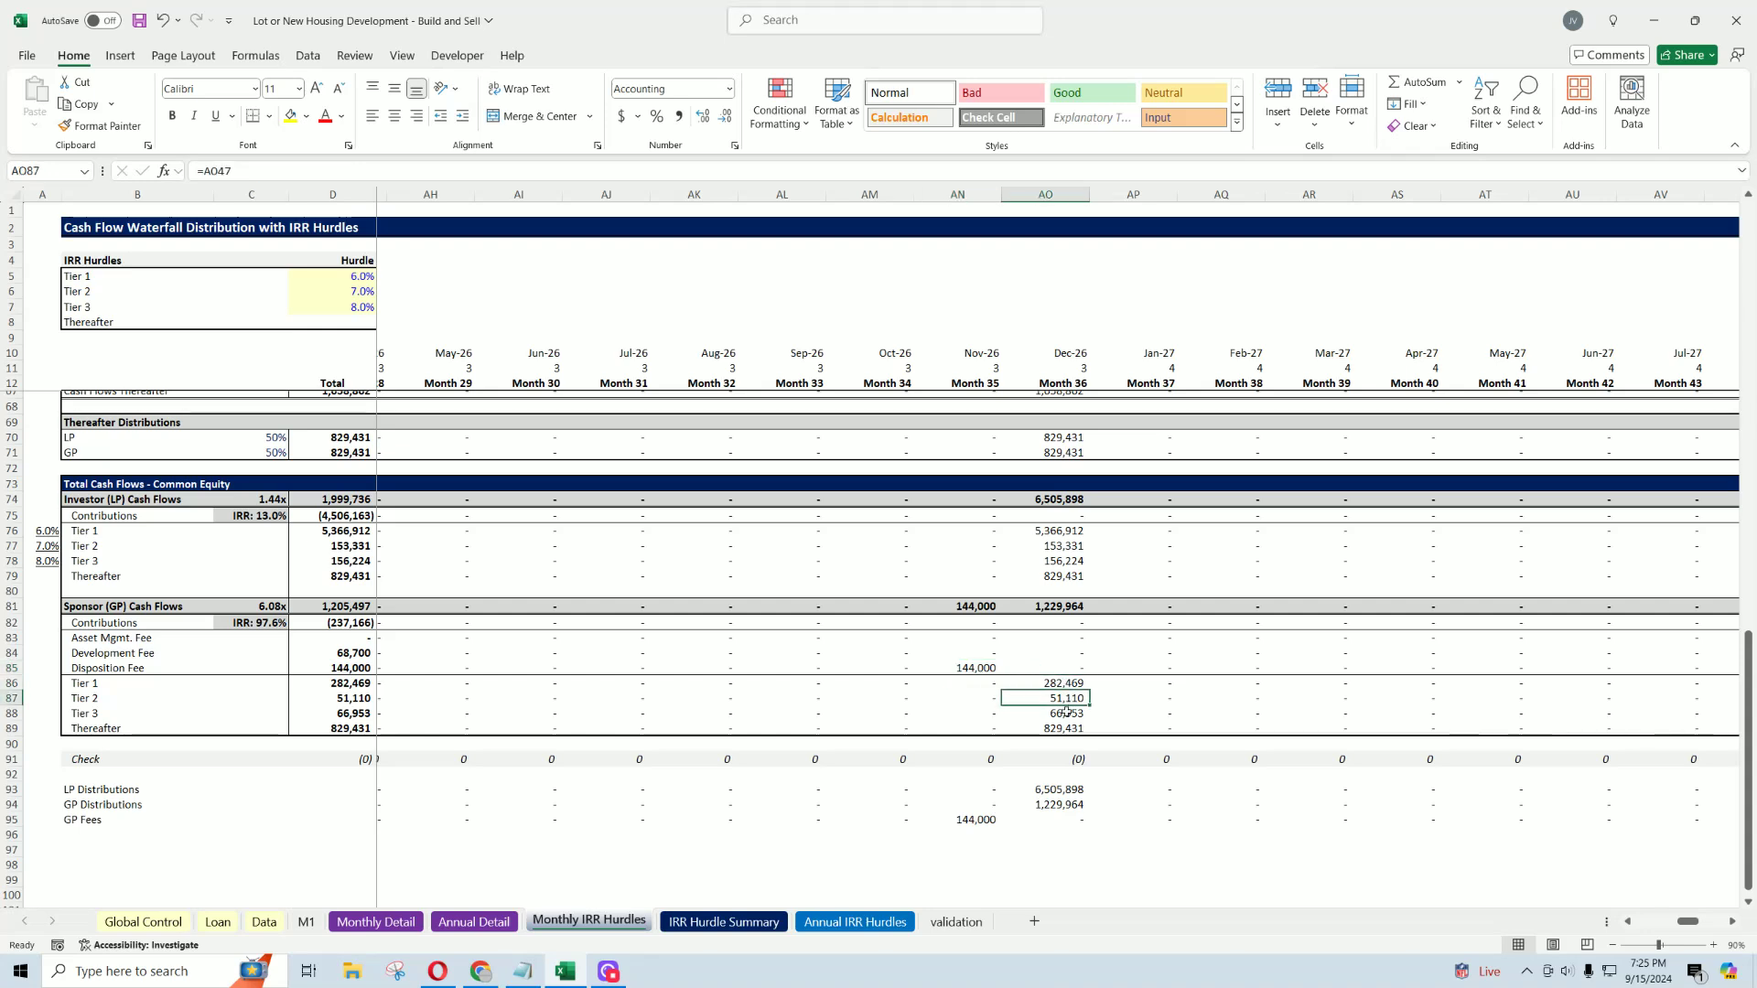
drag(1059, 685, 1060, 729)
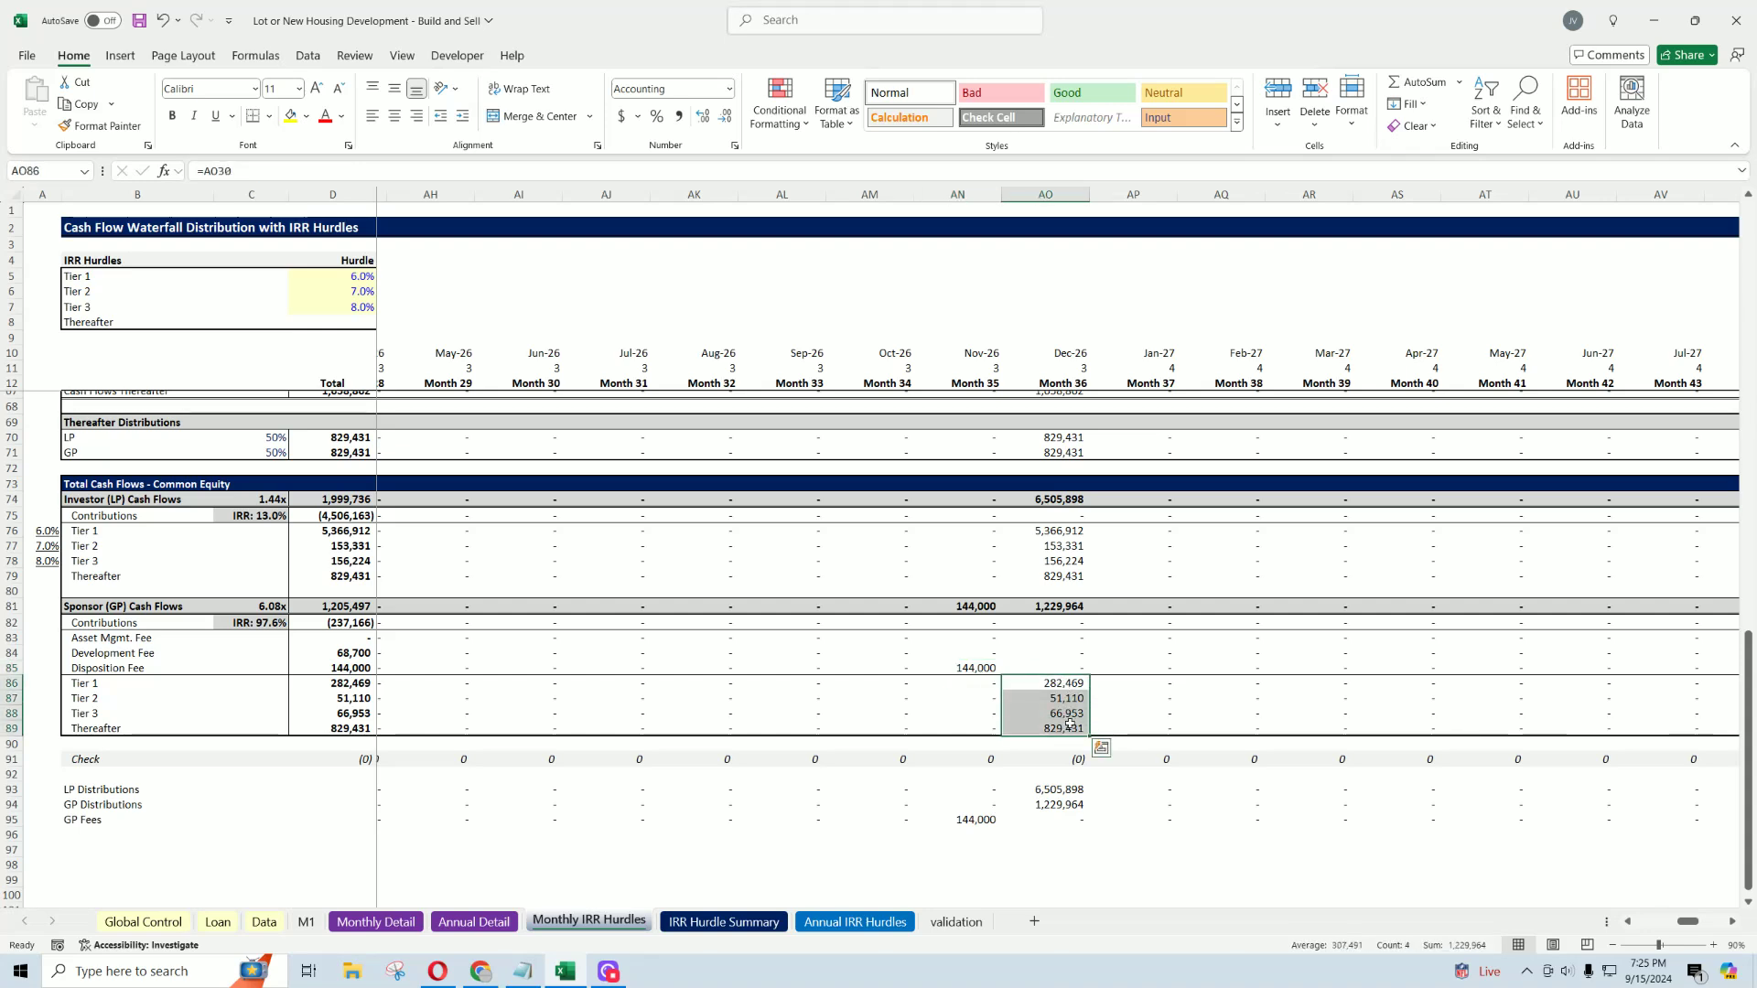
Step: Compare the Month 36 tier distributions of the investor (LP) with those of the sponsor (GP), from Tier 1 through Thereafter
click(1051, 530)
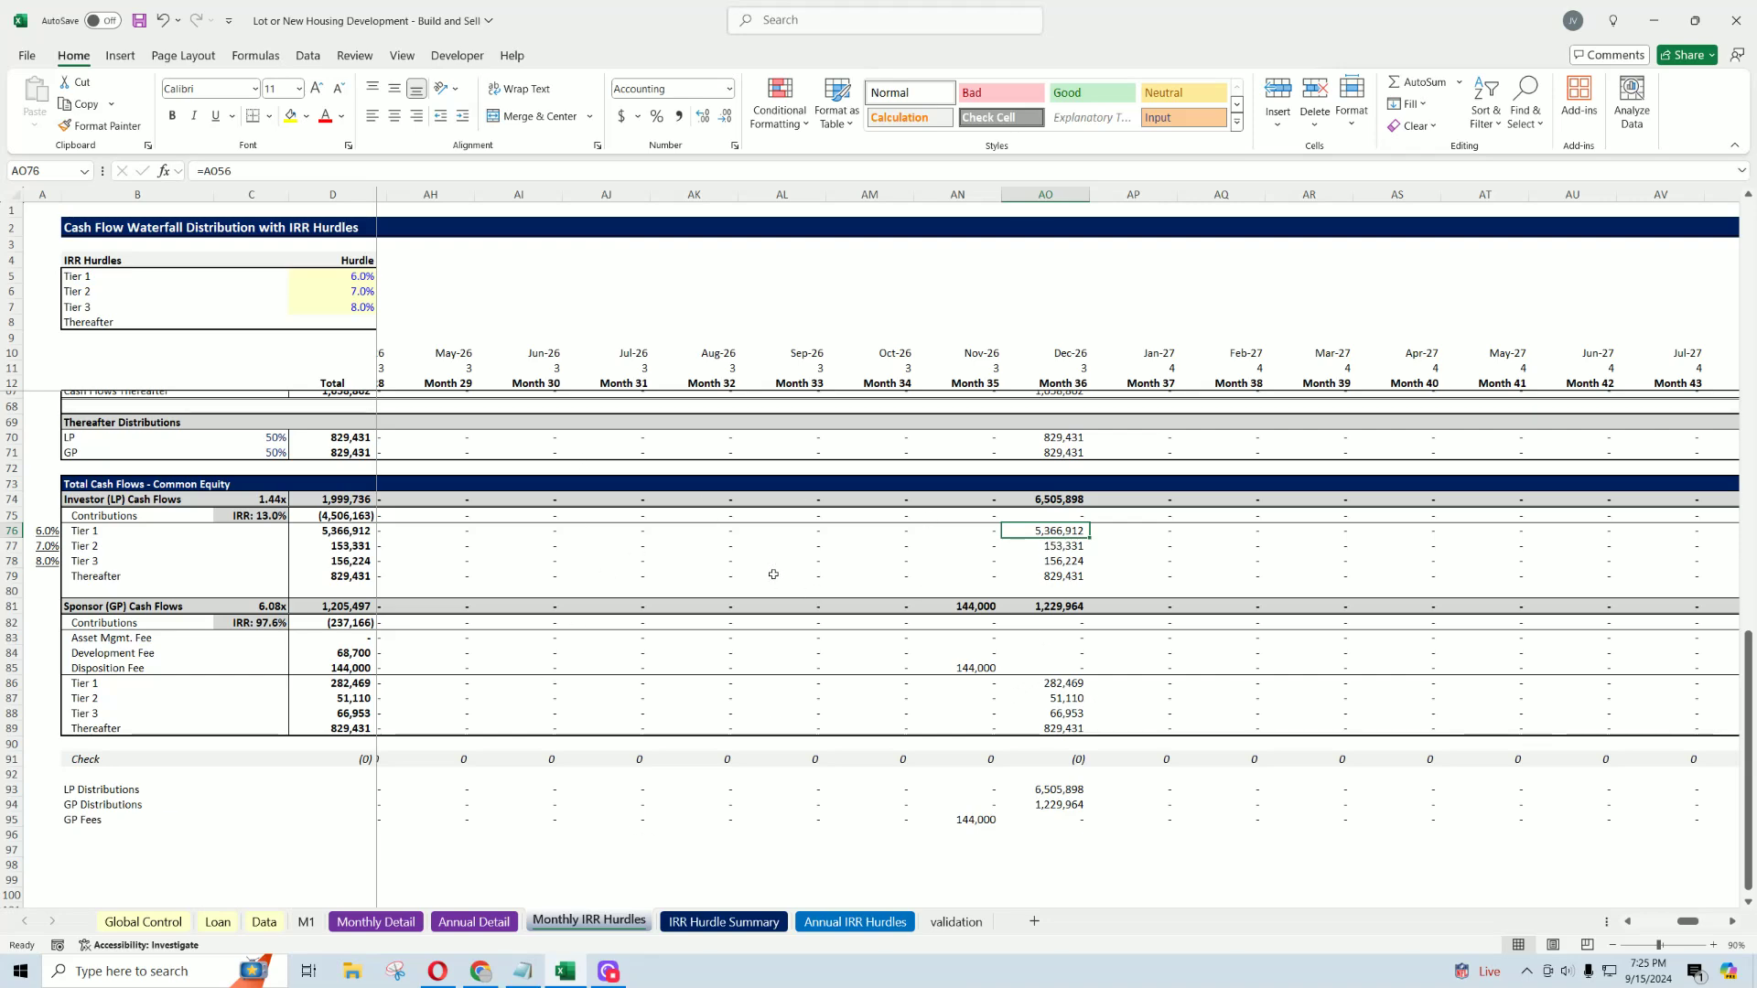
scroll(673, 596, up, 3)
scroll(673, 595, up, 15)
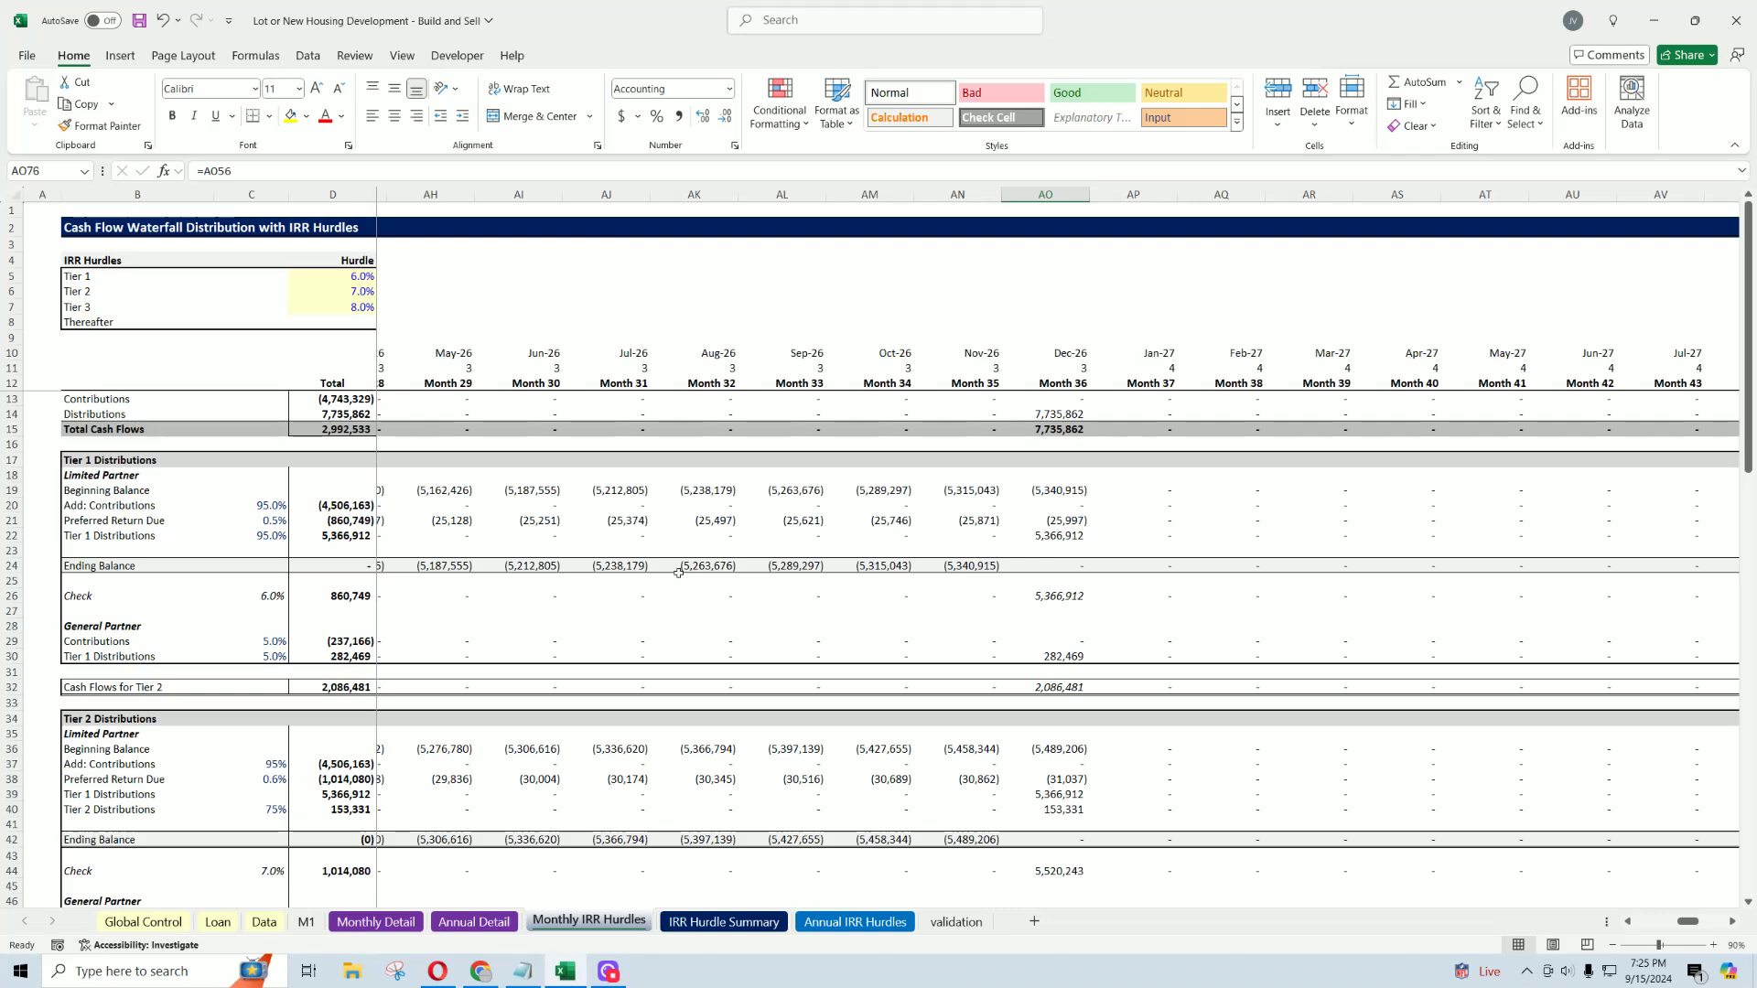
scroll(678, 572, down, 18)
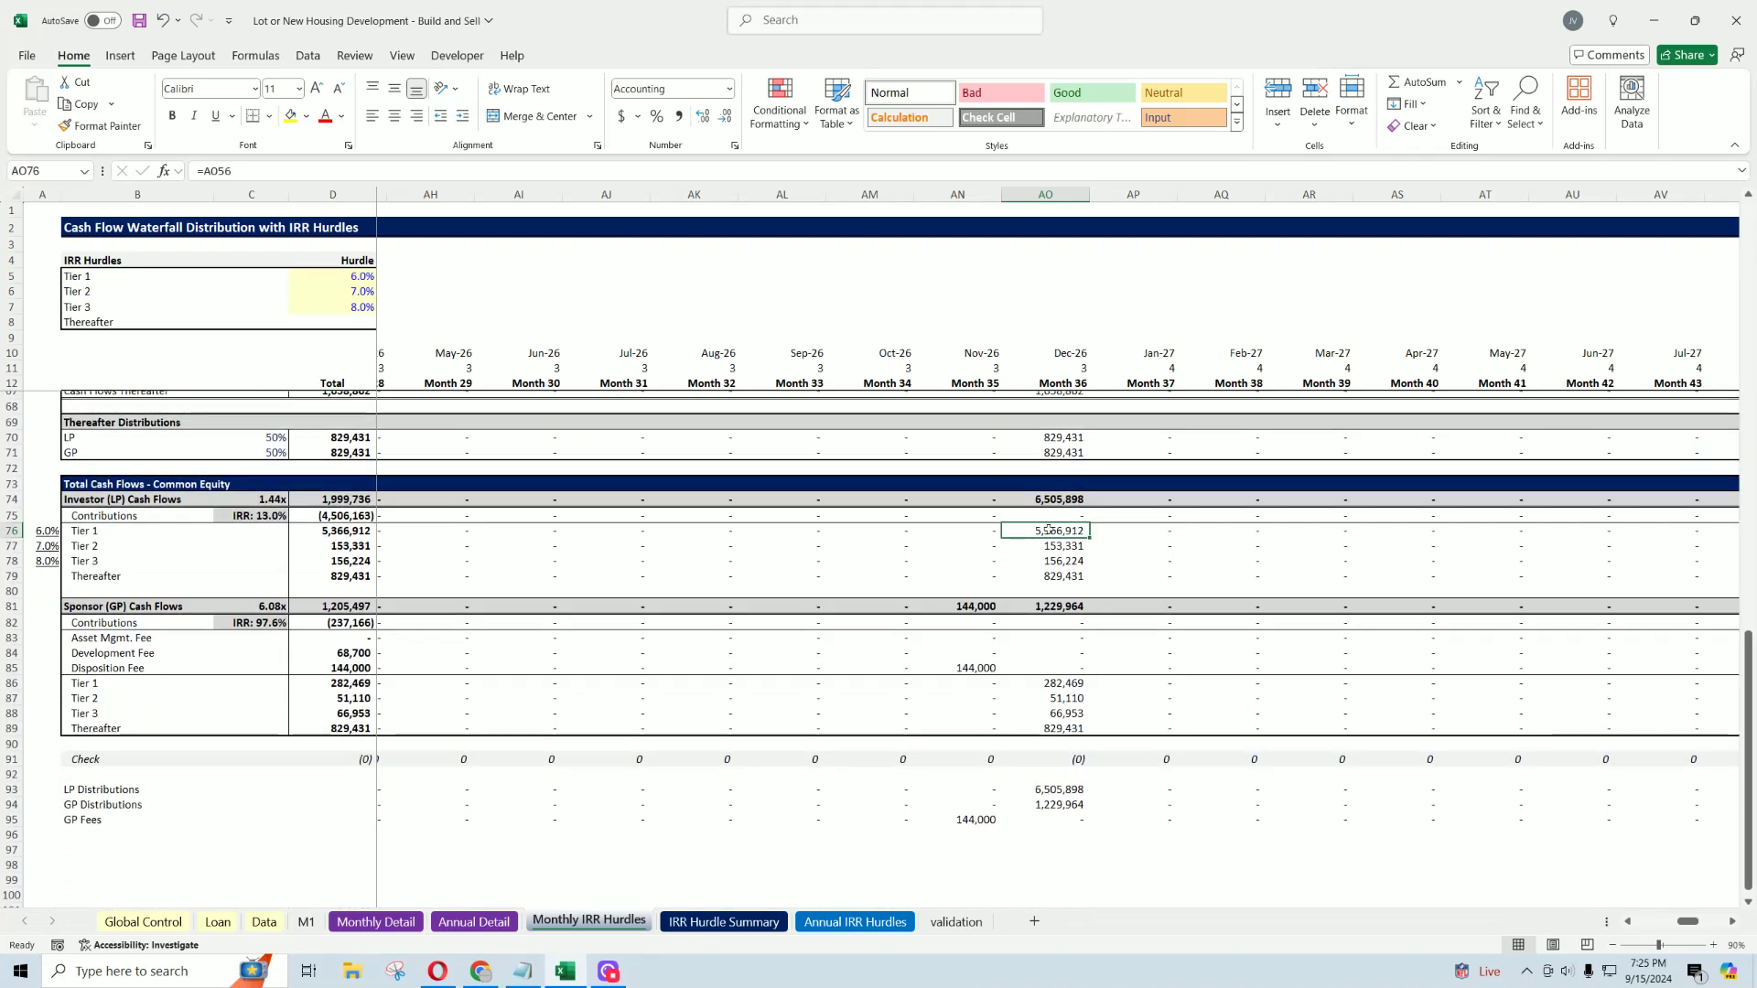
click(1059, 547)
click(1058, 564)
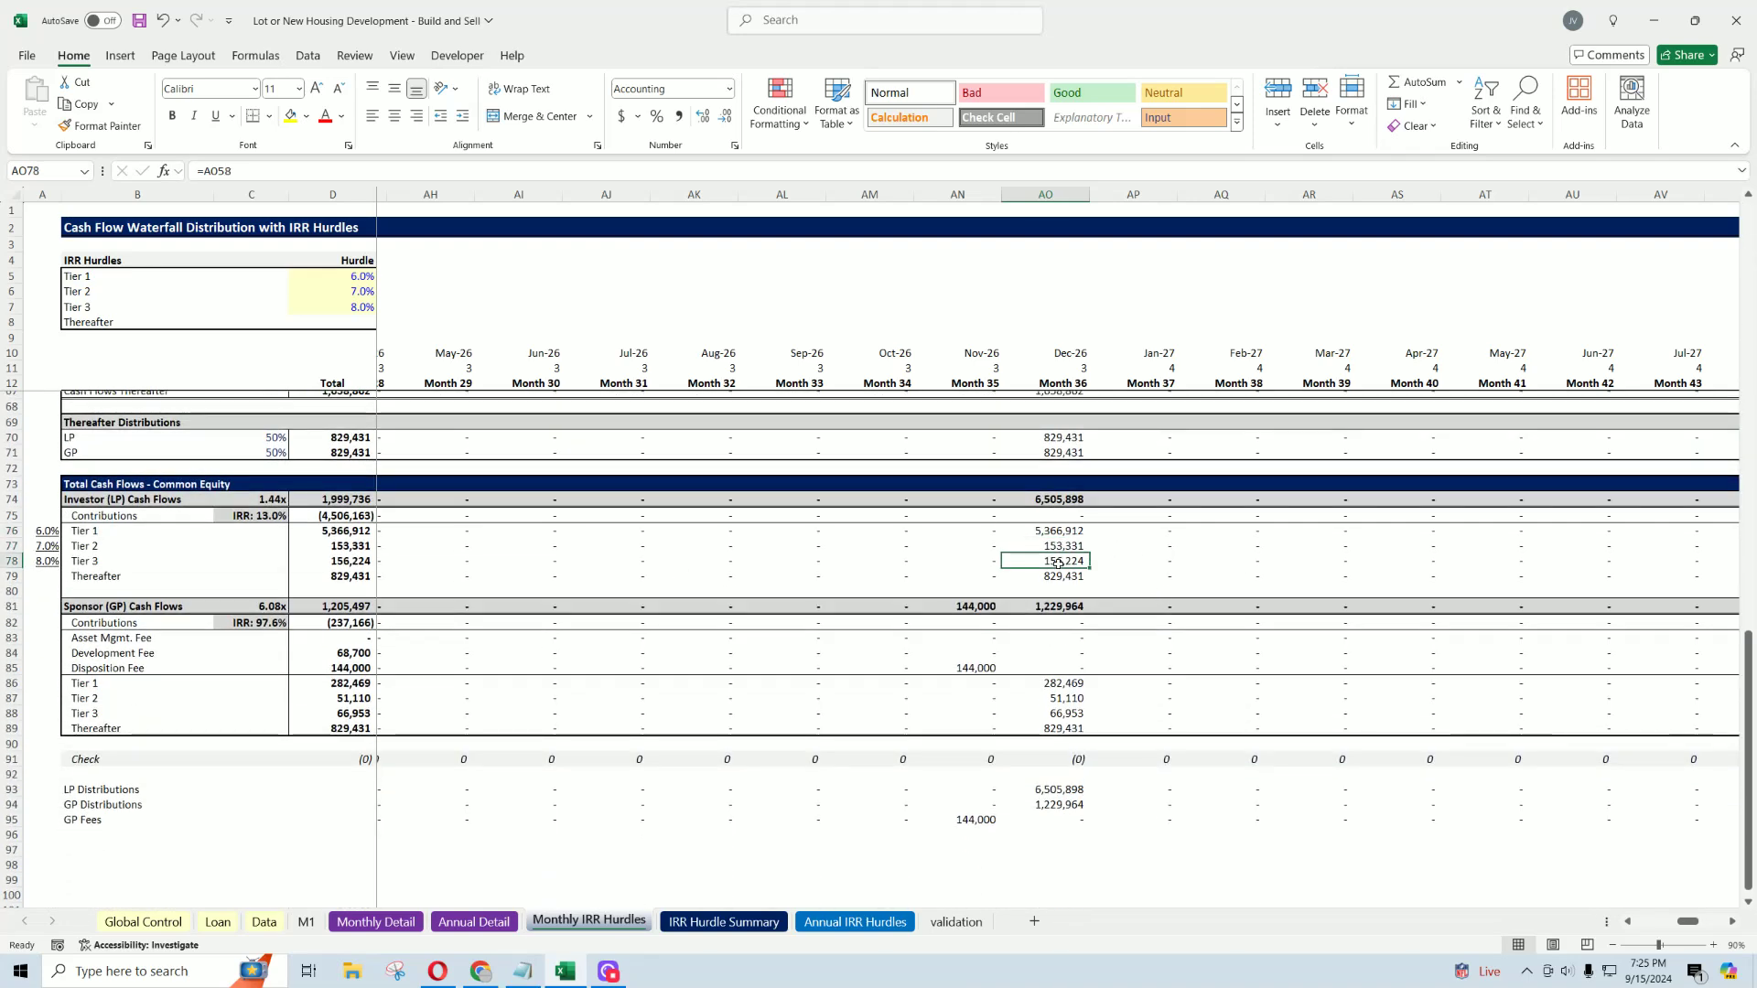
click(1061, 684)
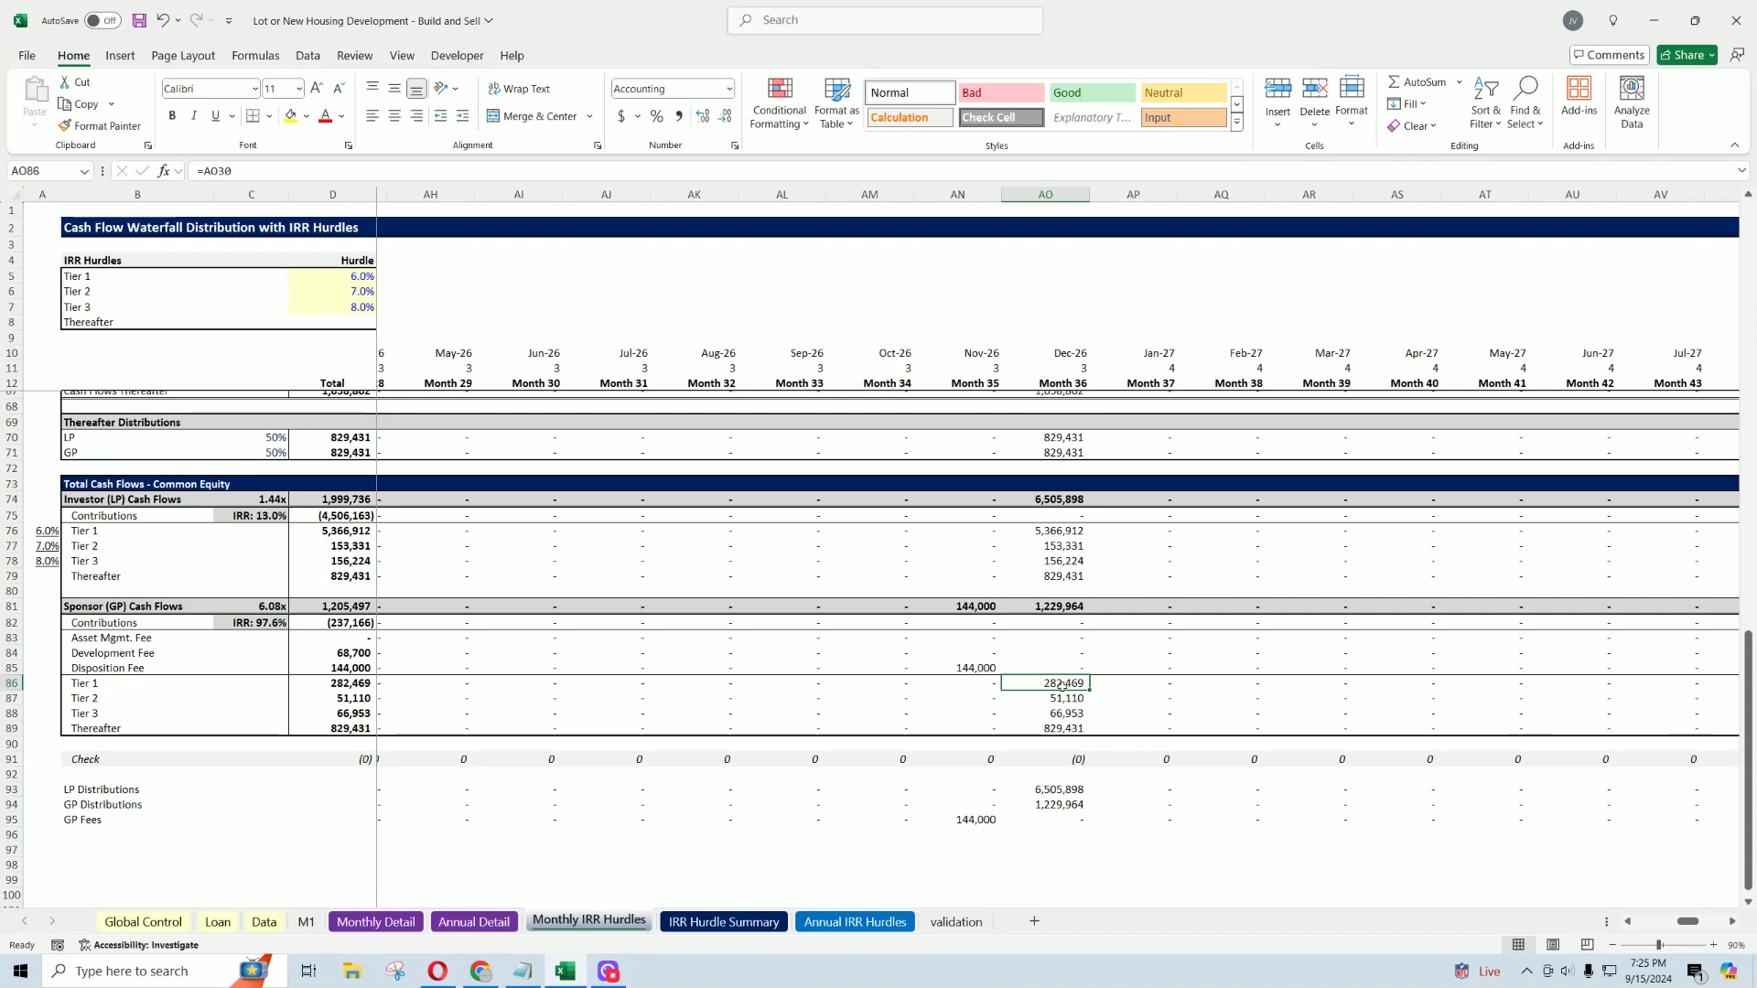
click(1064, 699)
click(1069, 715)
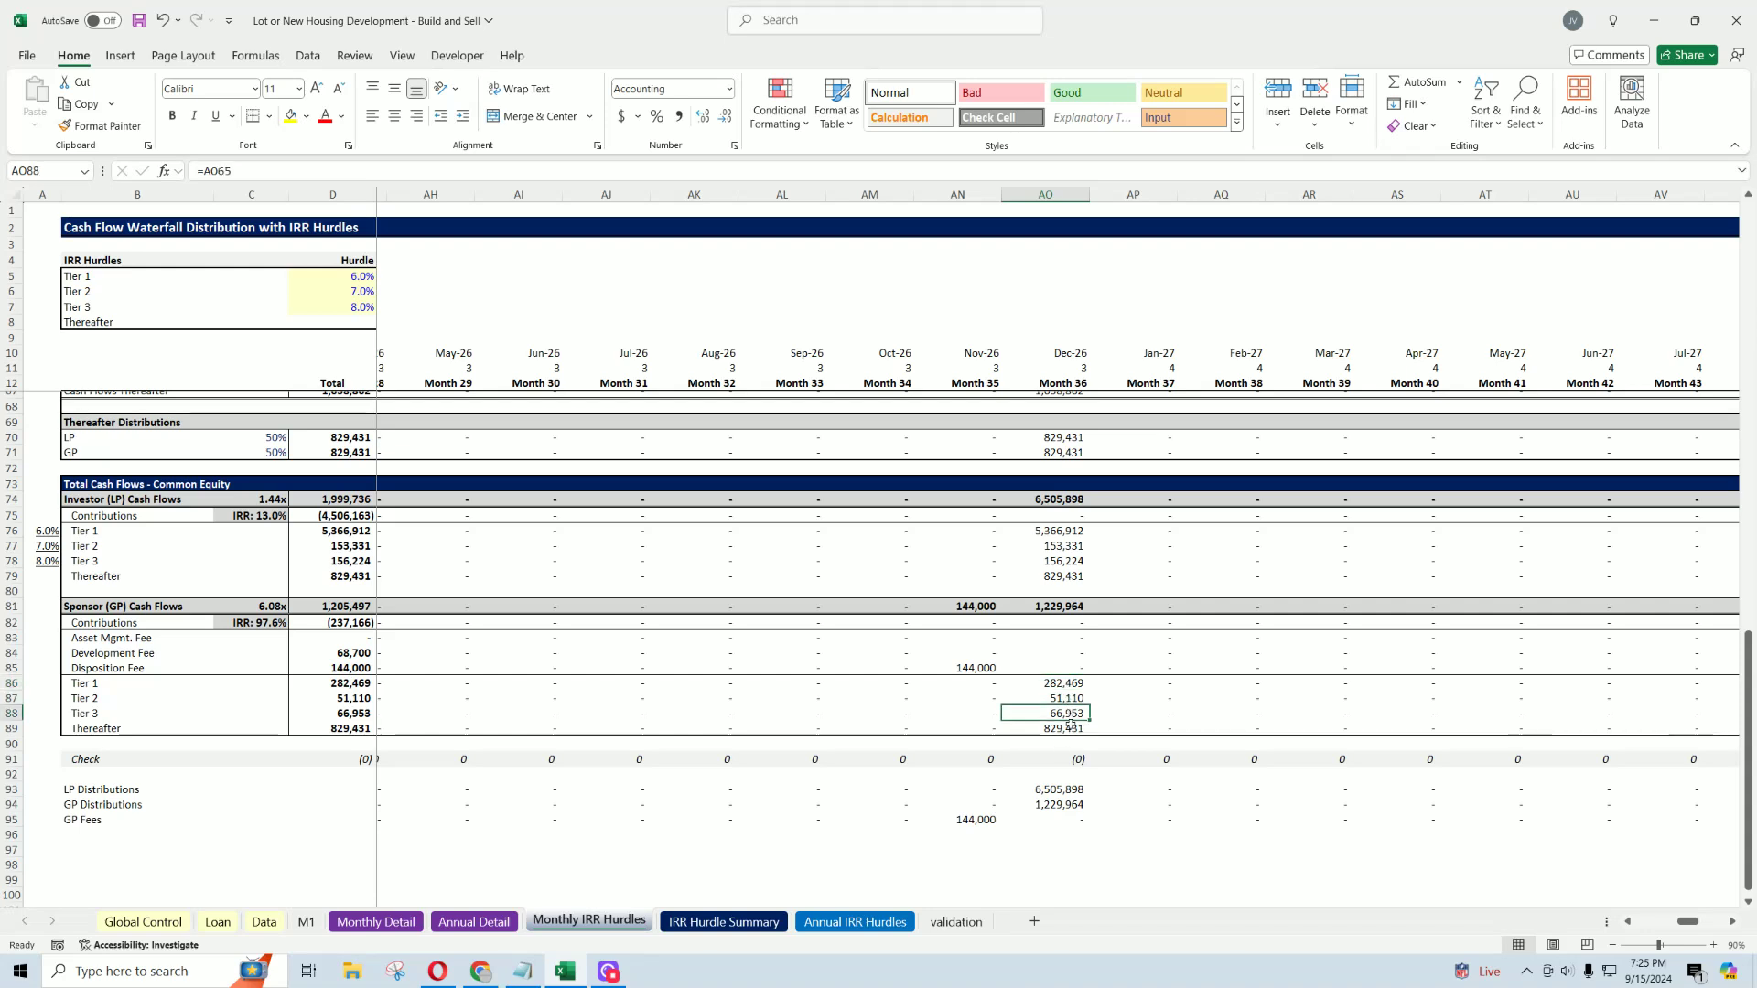
click(1070, 729)
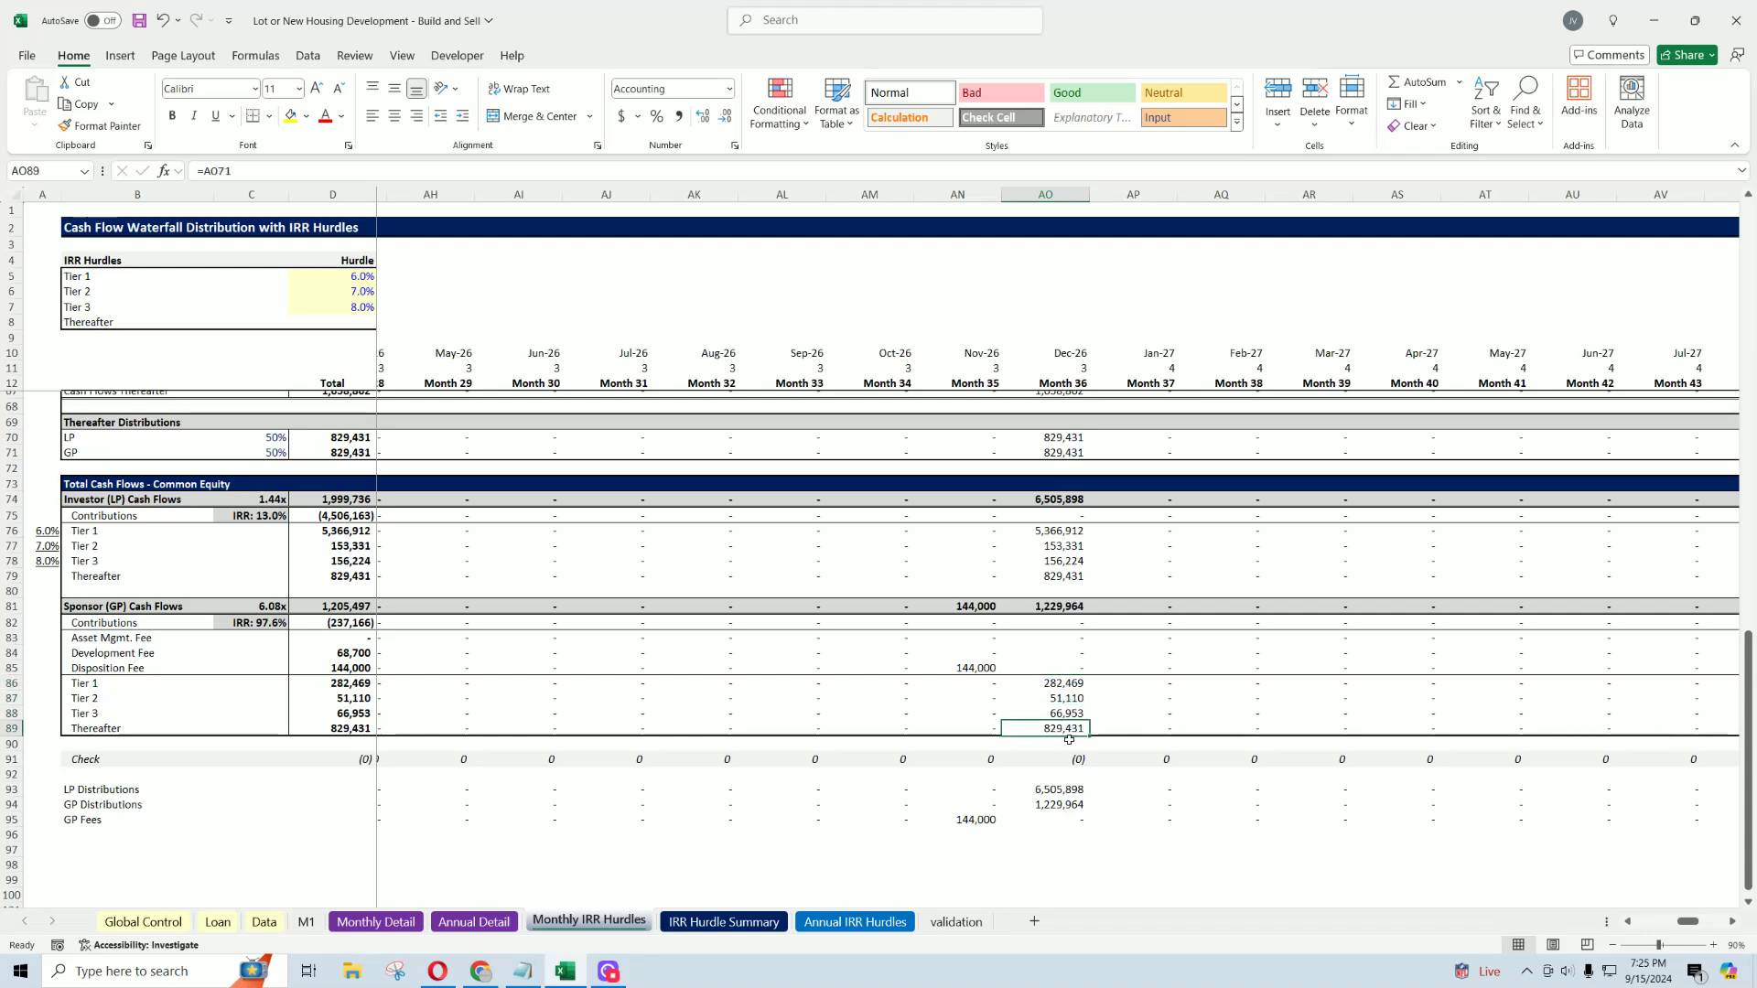
Step: Compare the LP's IRR with the hurdle rates, and check the equity multiples and IRRs of both LP and GP
click(262, 518)
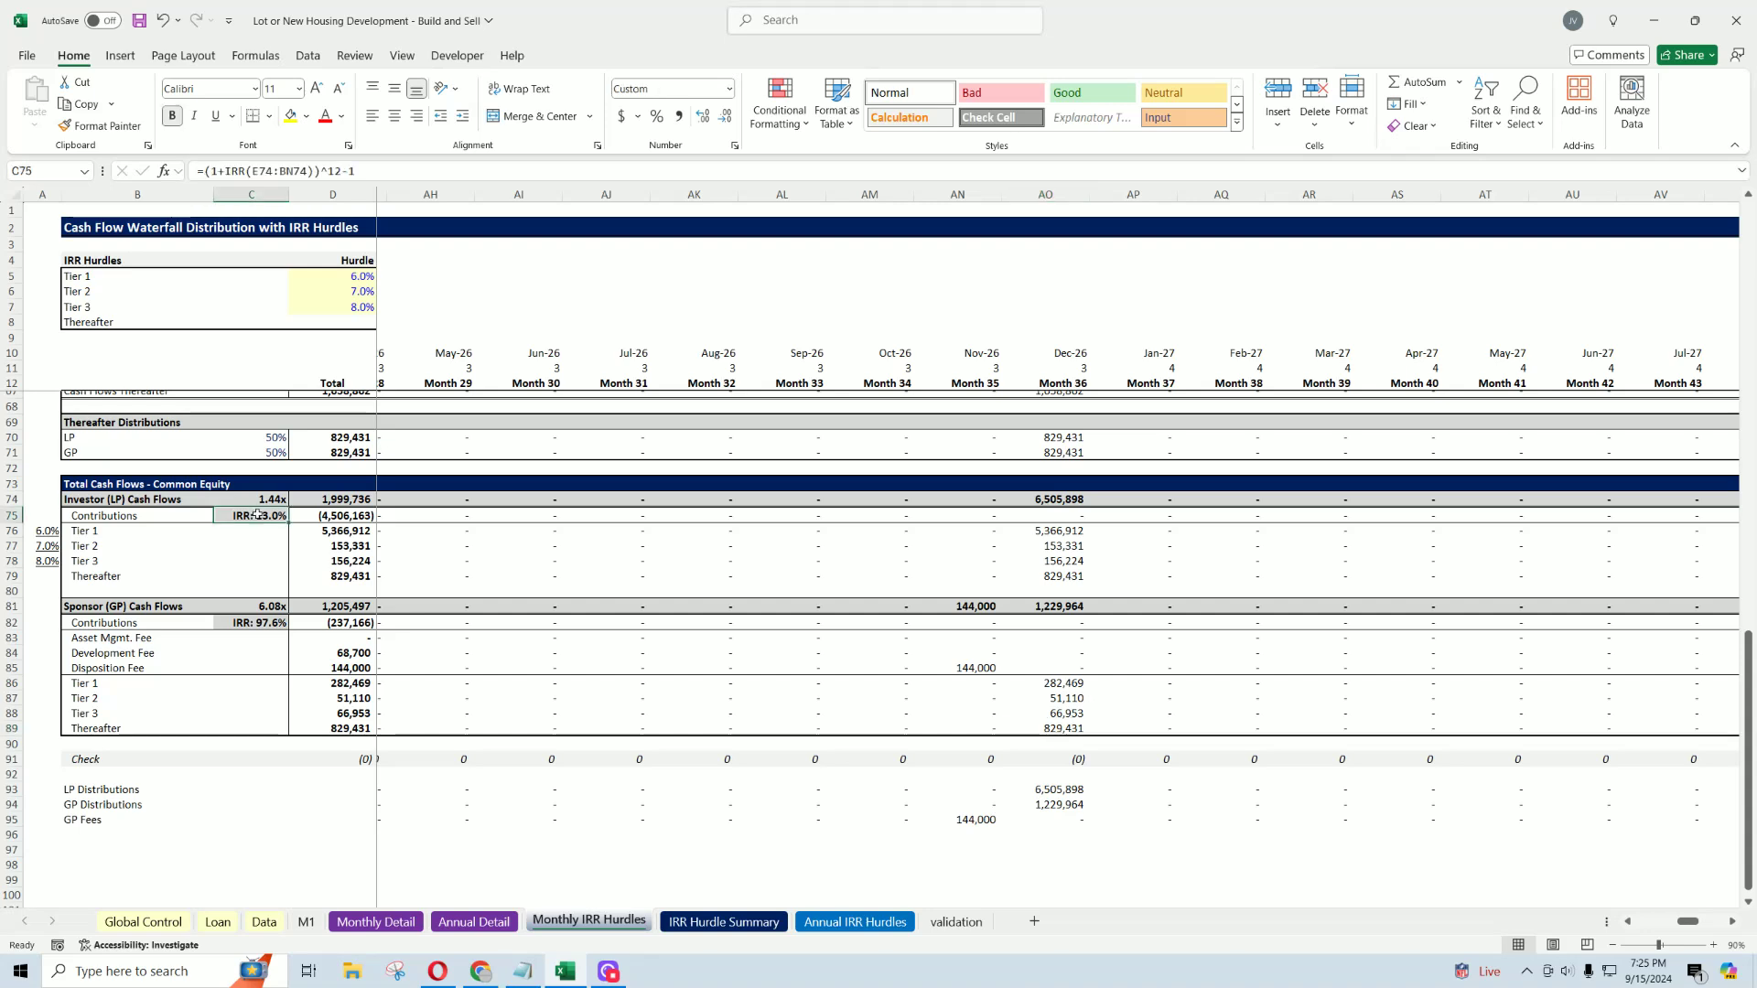
drag(349, 275, 349, 308)
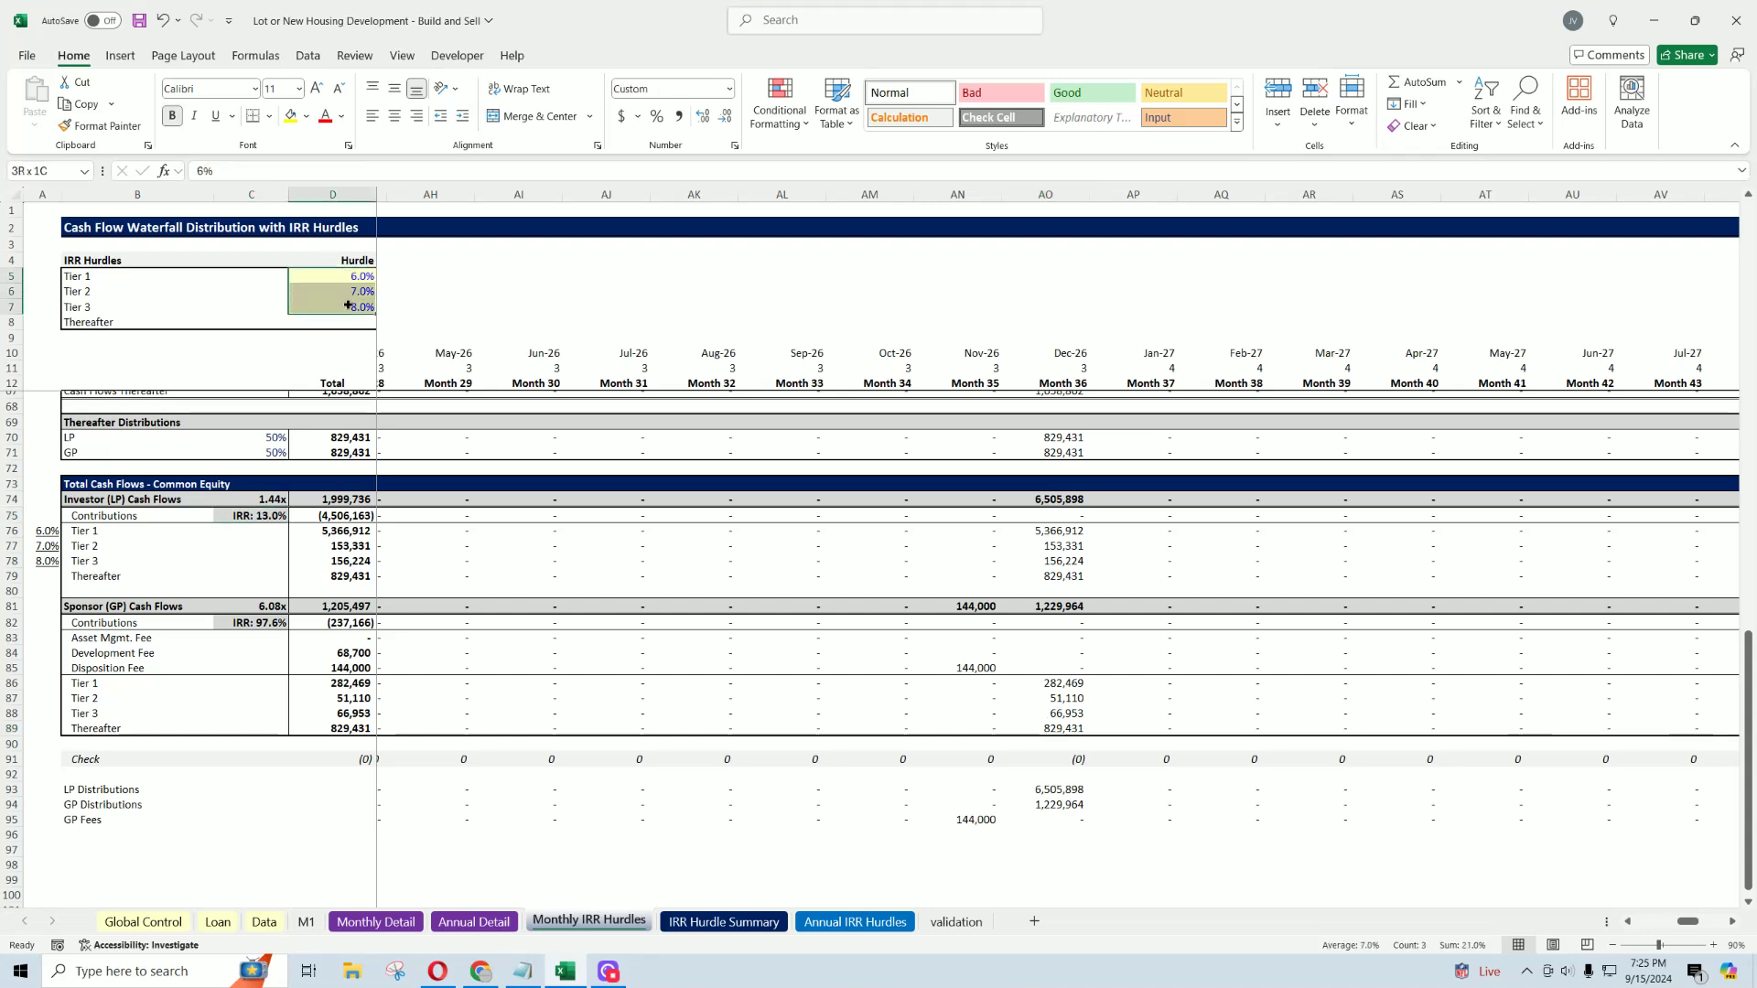
drag(77, 322, 347, 322)
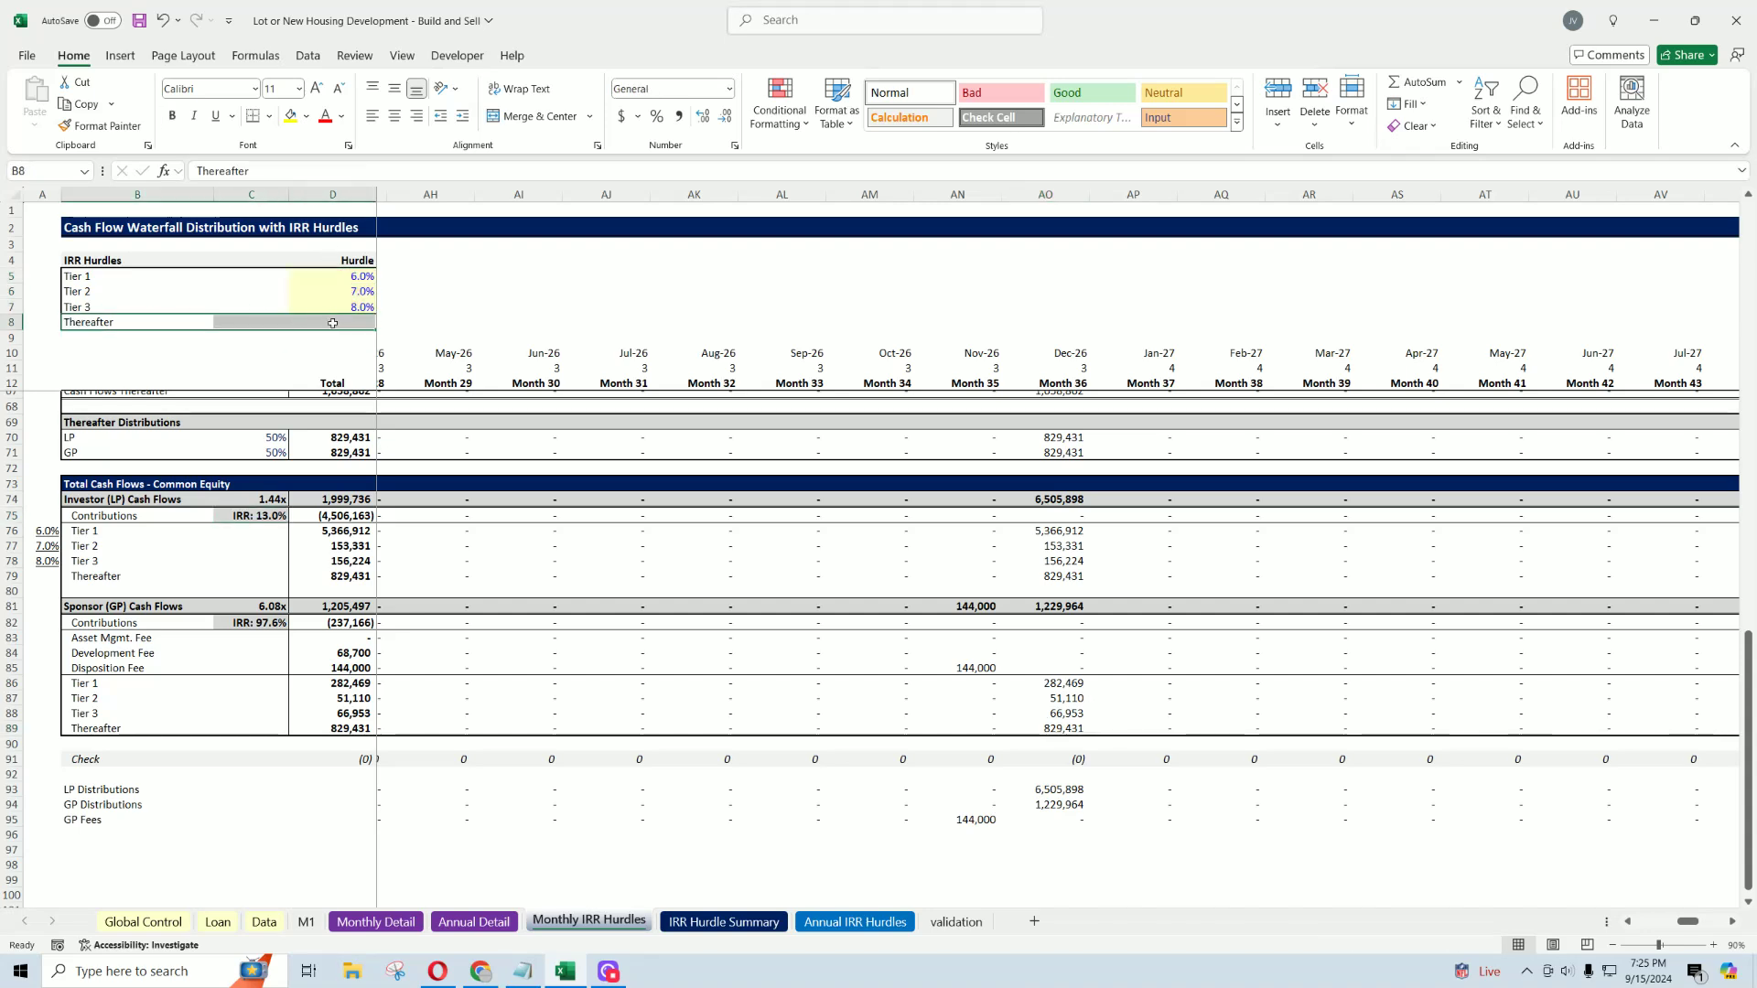
click(265, 515)
click(272, 497)
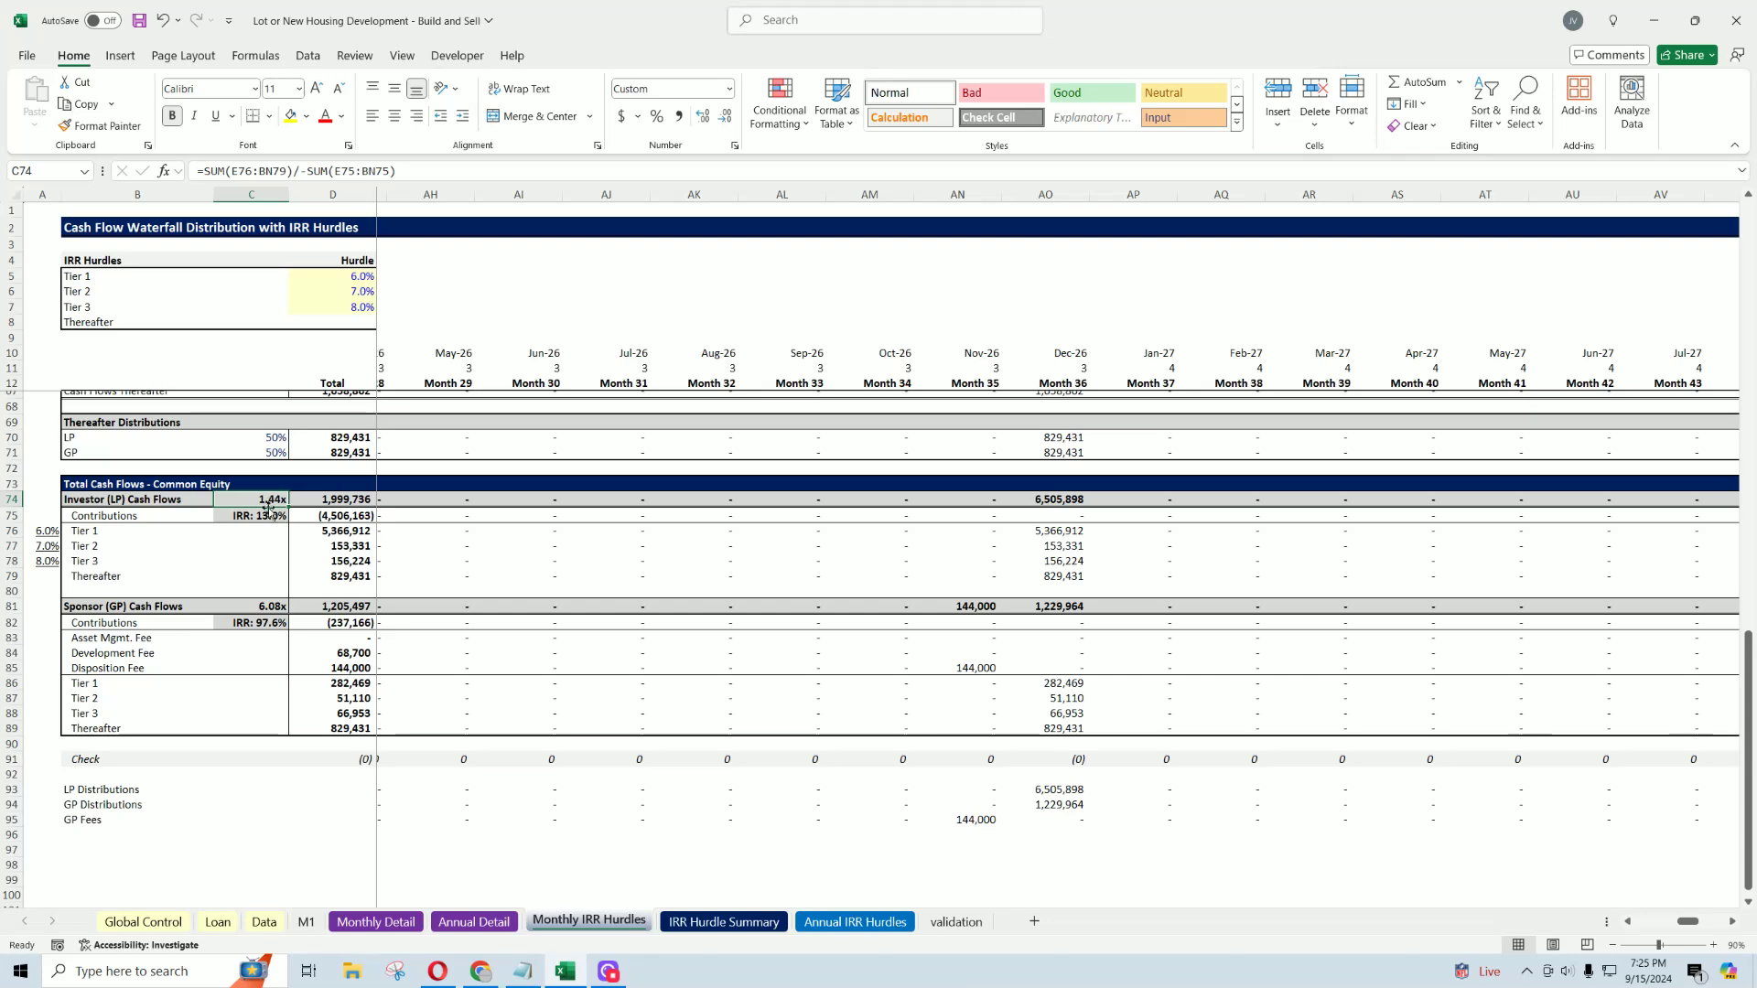
click(264, 515)
click(258, 608)
click(258, 625)
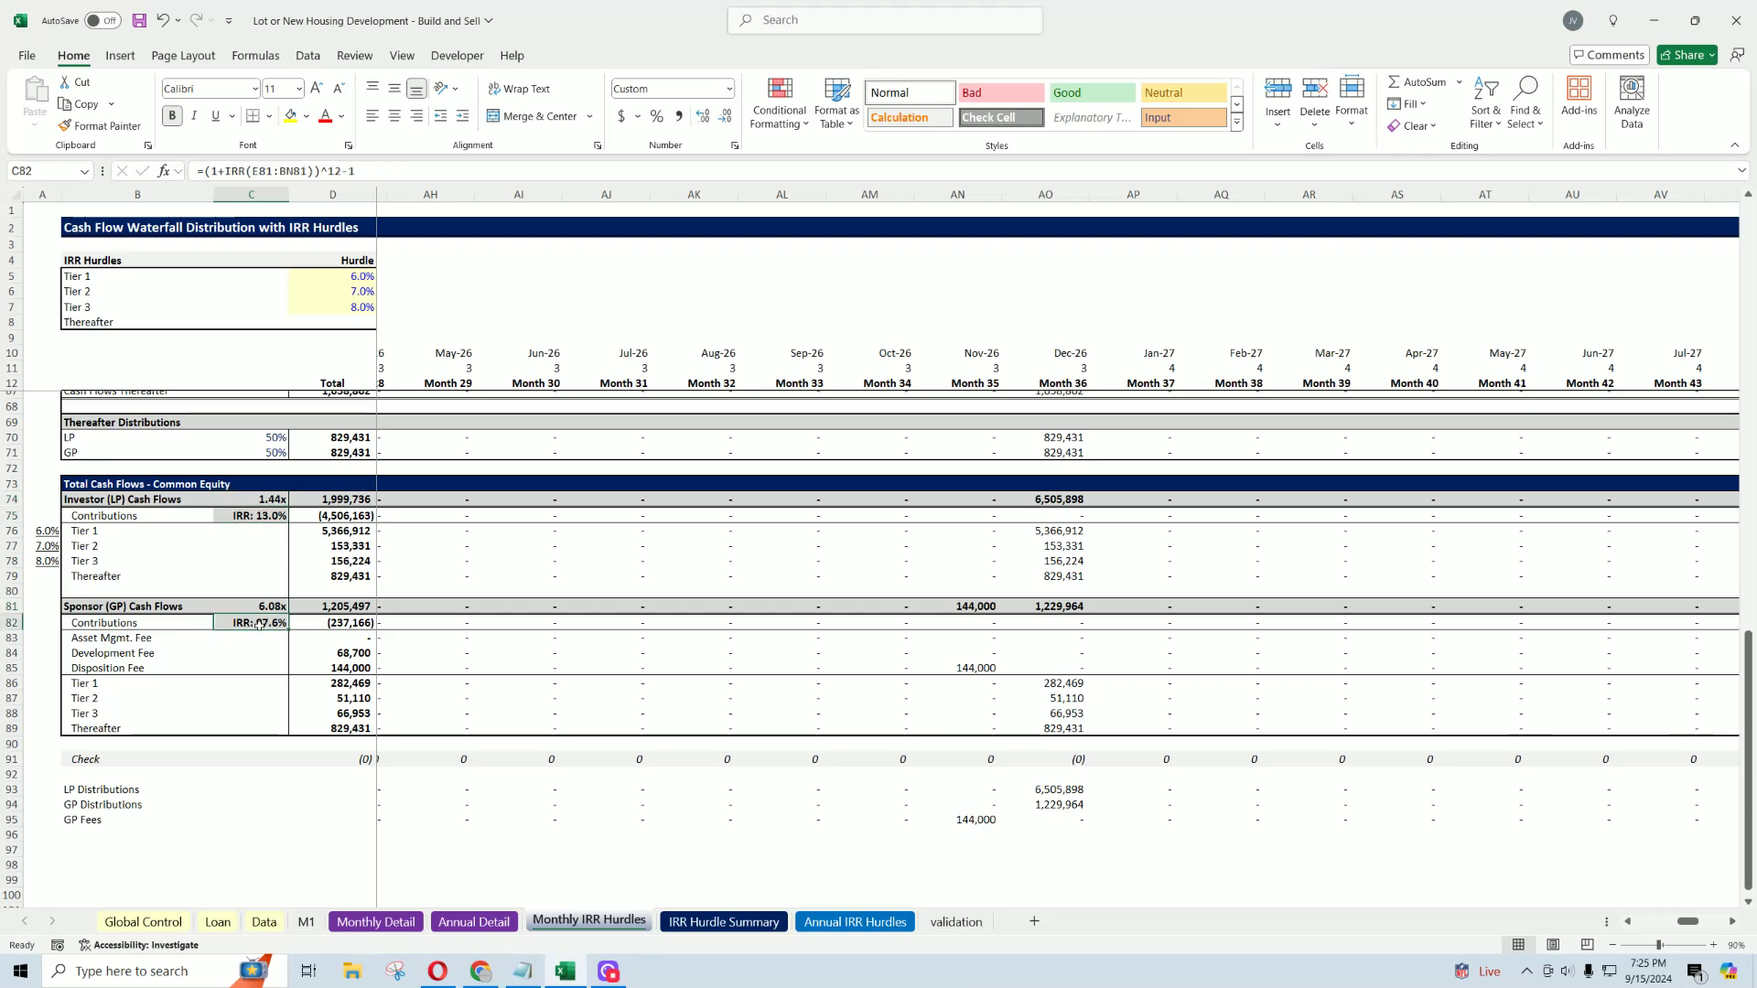
drag(1689, 921, 1599, 921)
scroll(418, 625, up, 18)
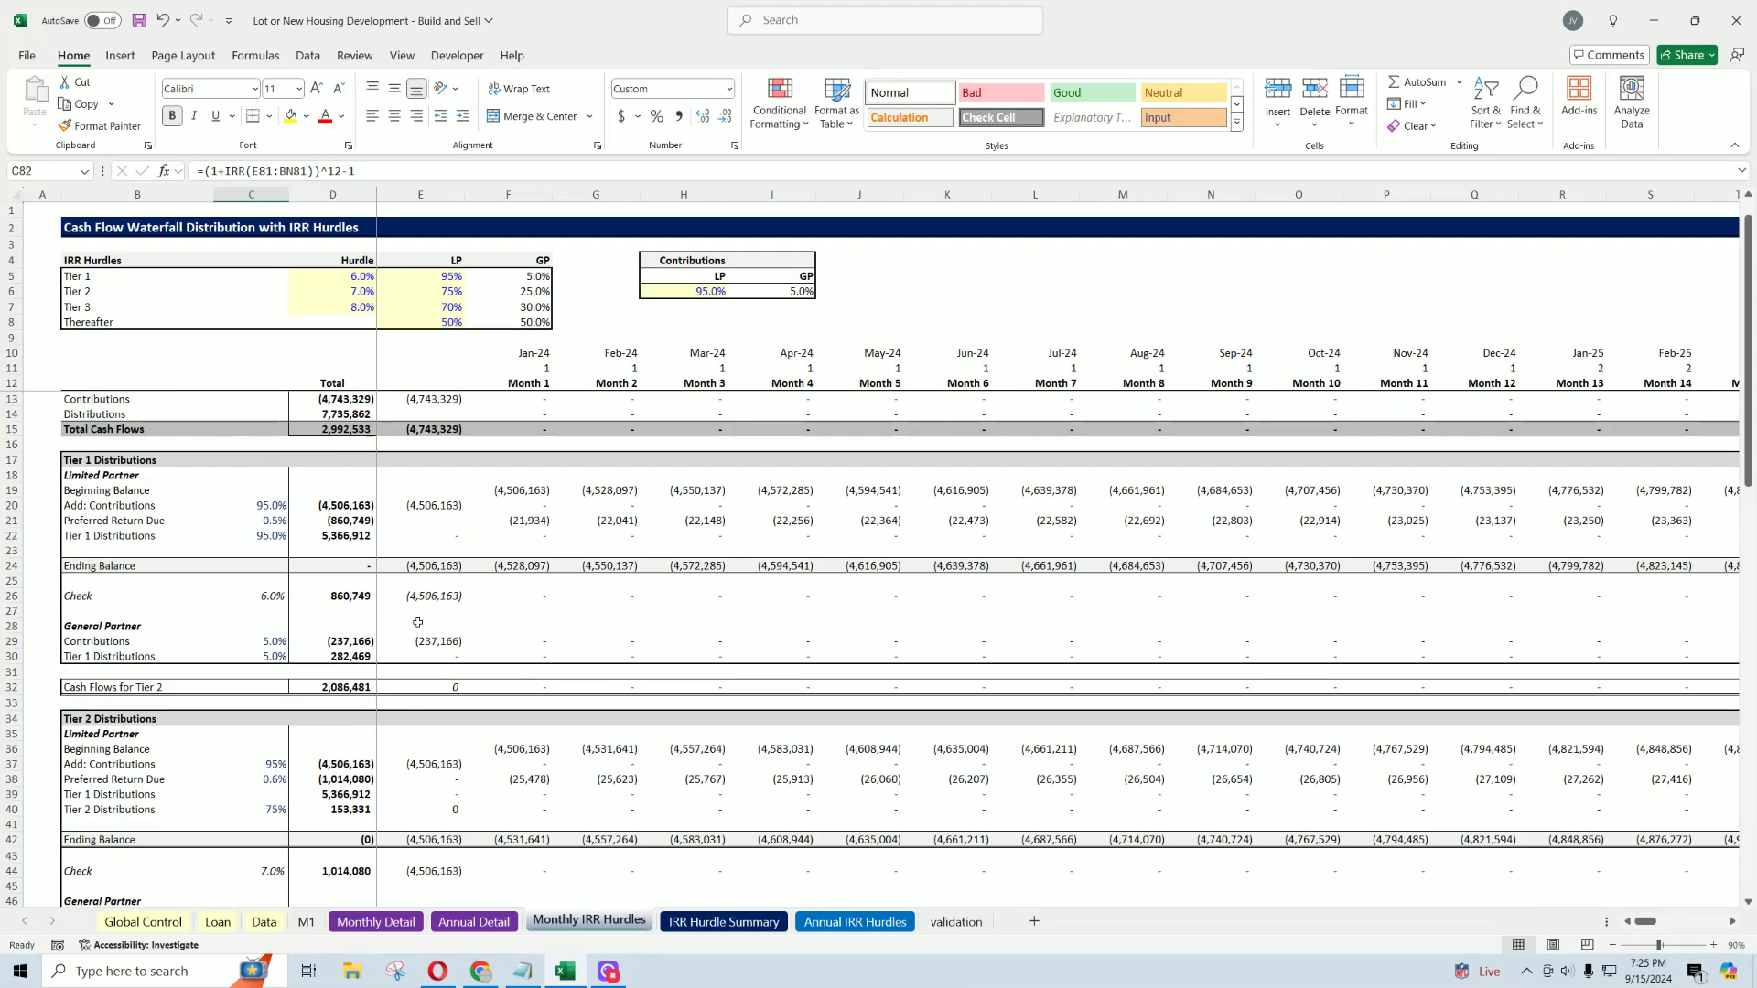
Step: Review the IRR Hurdle Summary sheet and the Total Cash Flows section of the Annual IRR Hurdles sheet
click(733, 924)
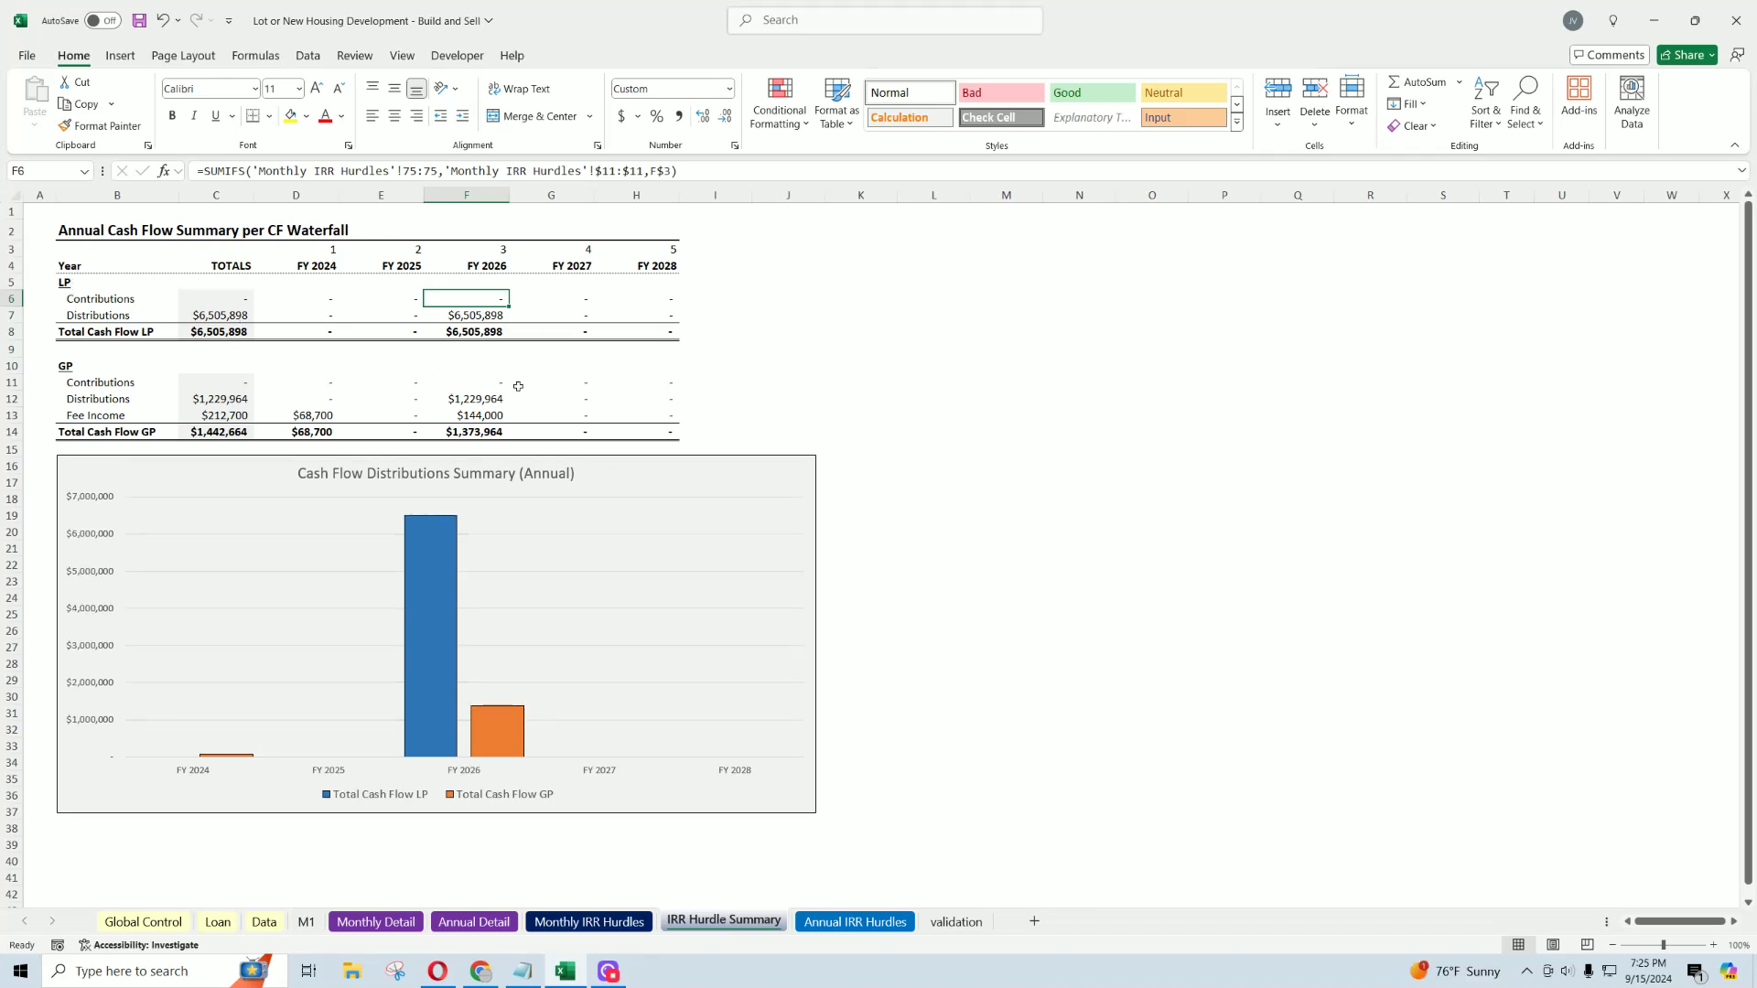
click(853, 922)
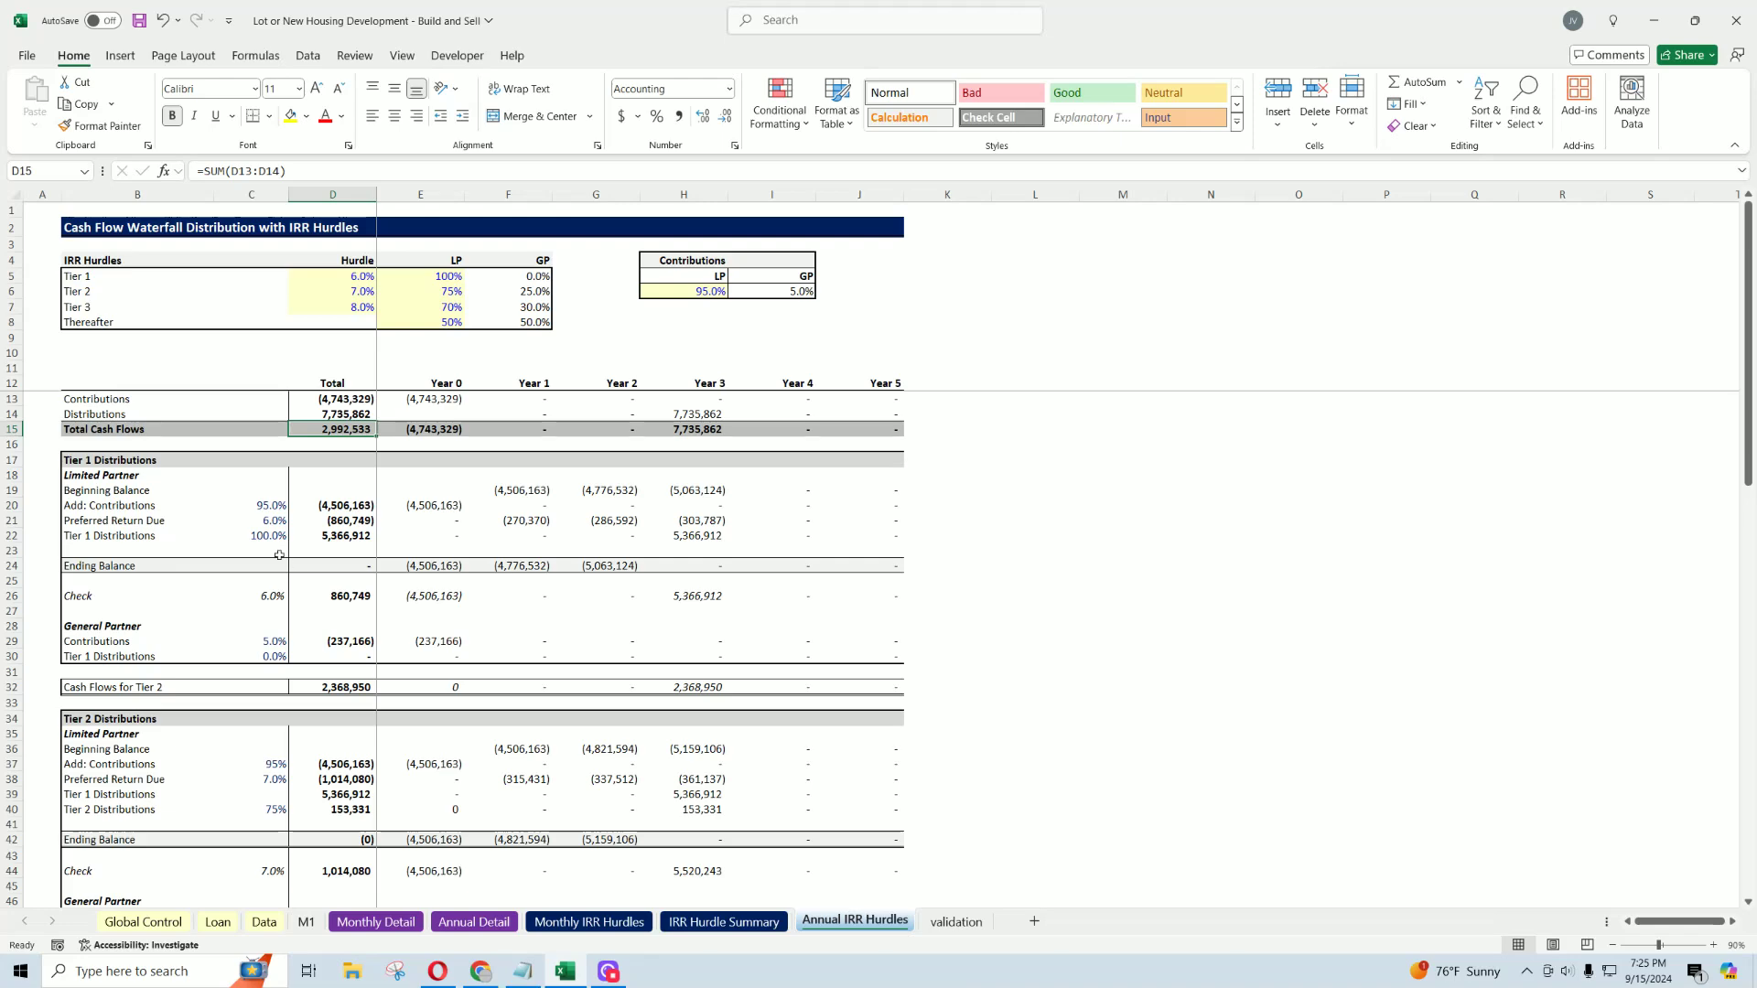
scroll(230, 526, down, 18)
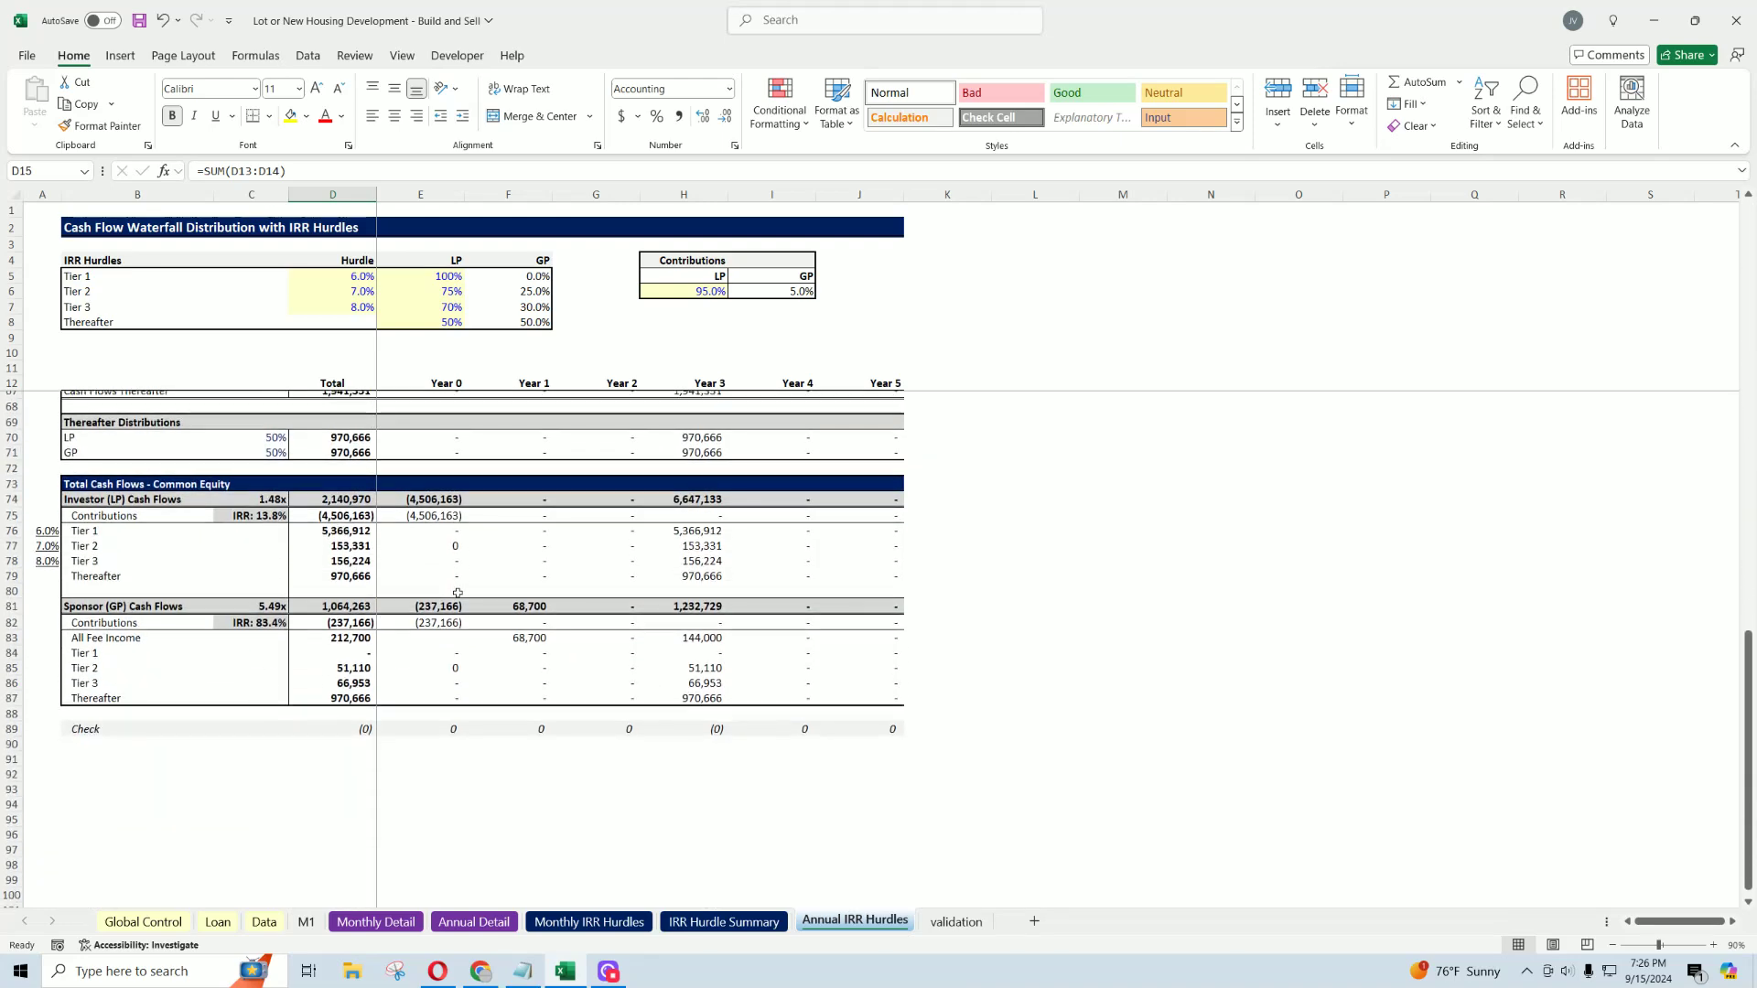
Step: Review the early months of the Monthly Detail sheet down to the equity and unleveraged cash flow rows
key(ctrl+Page_Up)
key(ctrl+Page_Up)
key(ctrl+Page_Up)
key(ctrl+Page_Up)
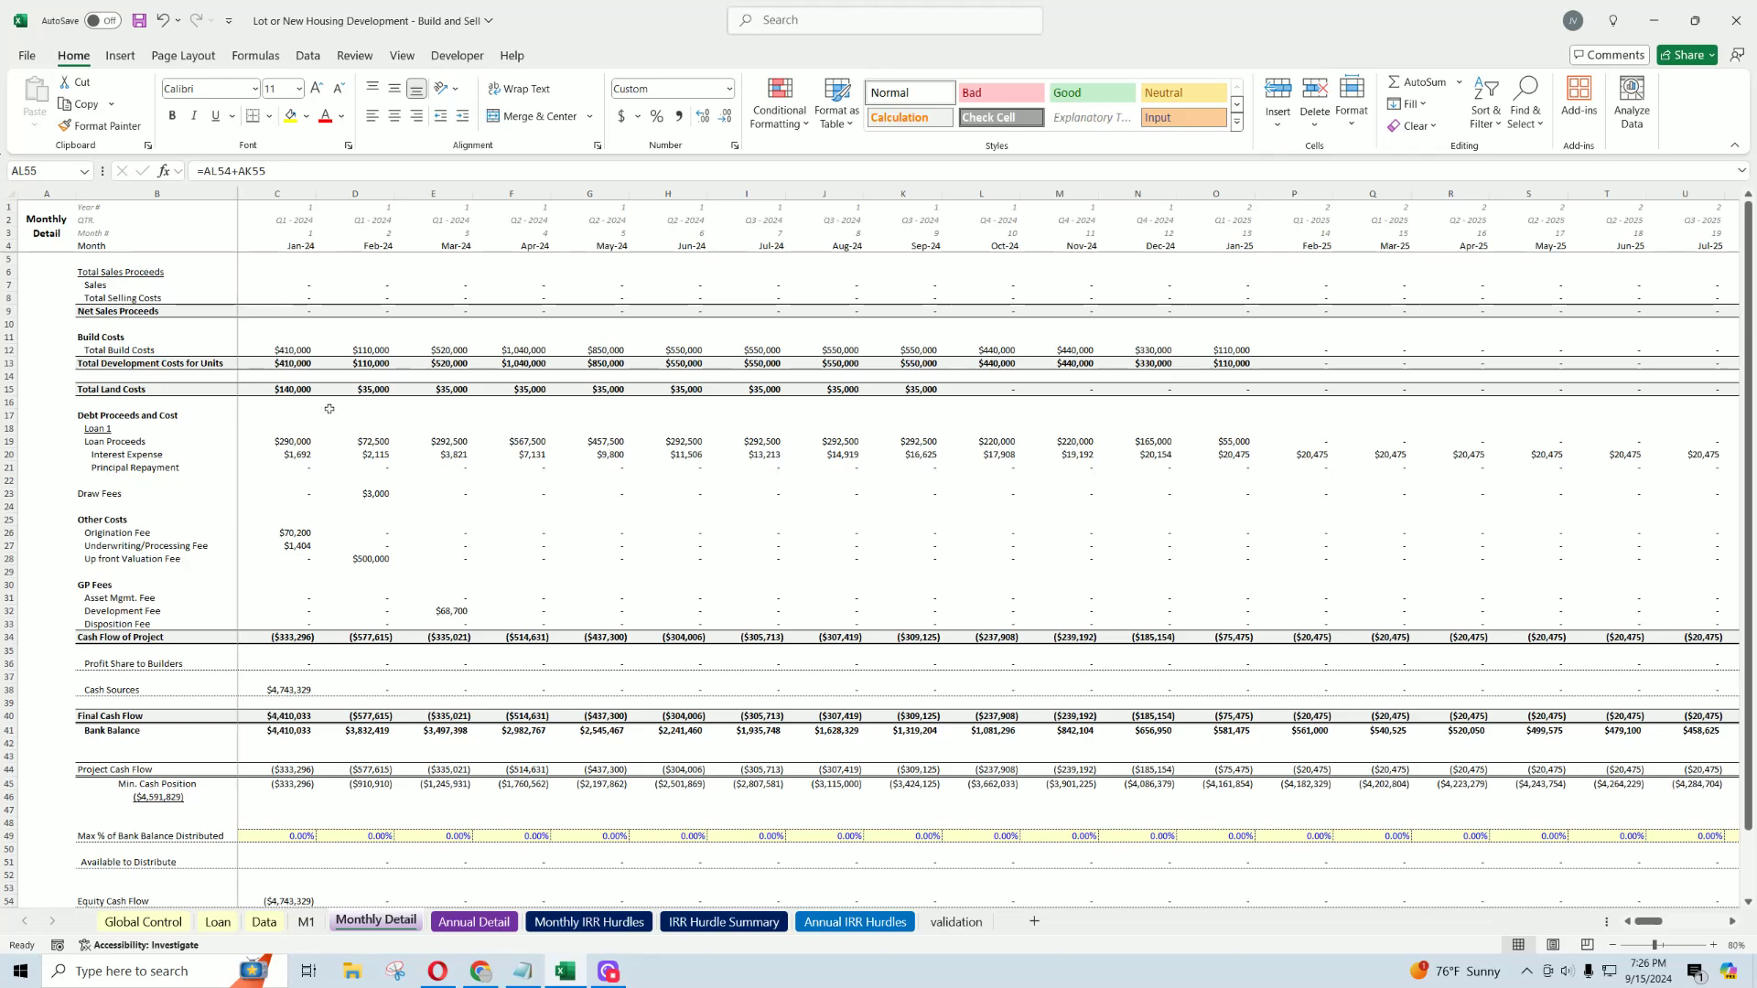
scroll(323, 470, down, 3)
scroll(323, 470, down, 4)
click(590, 922)
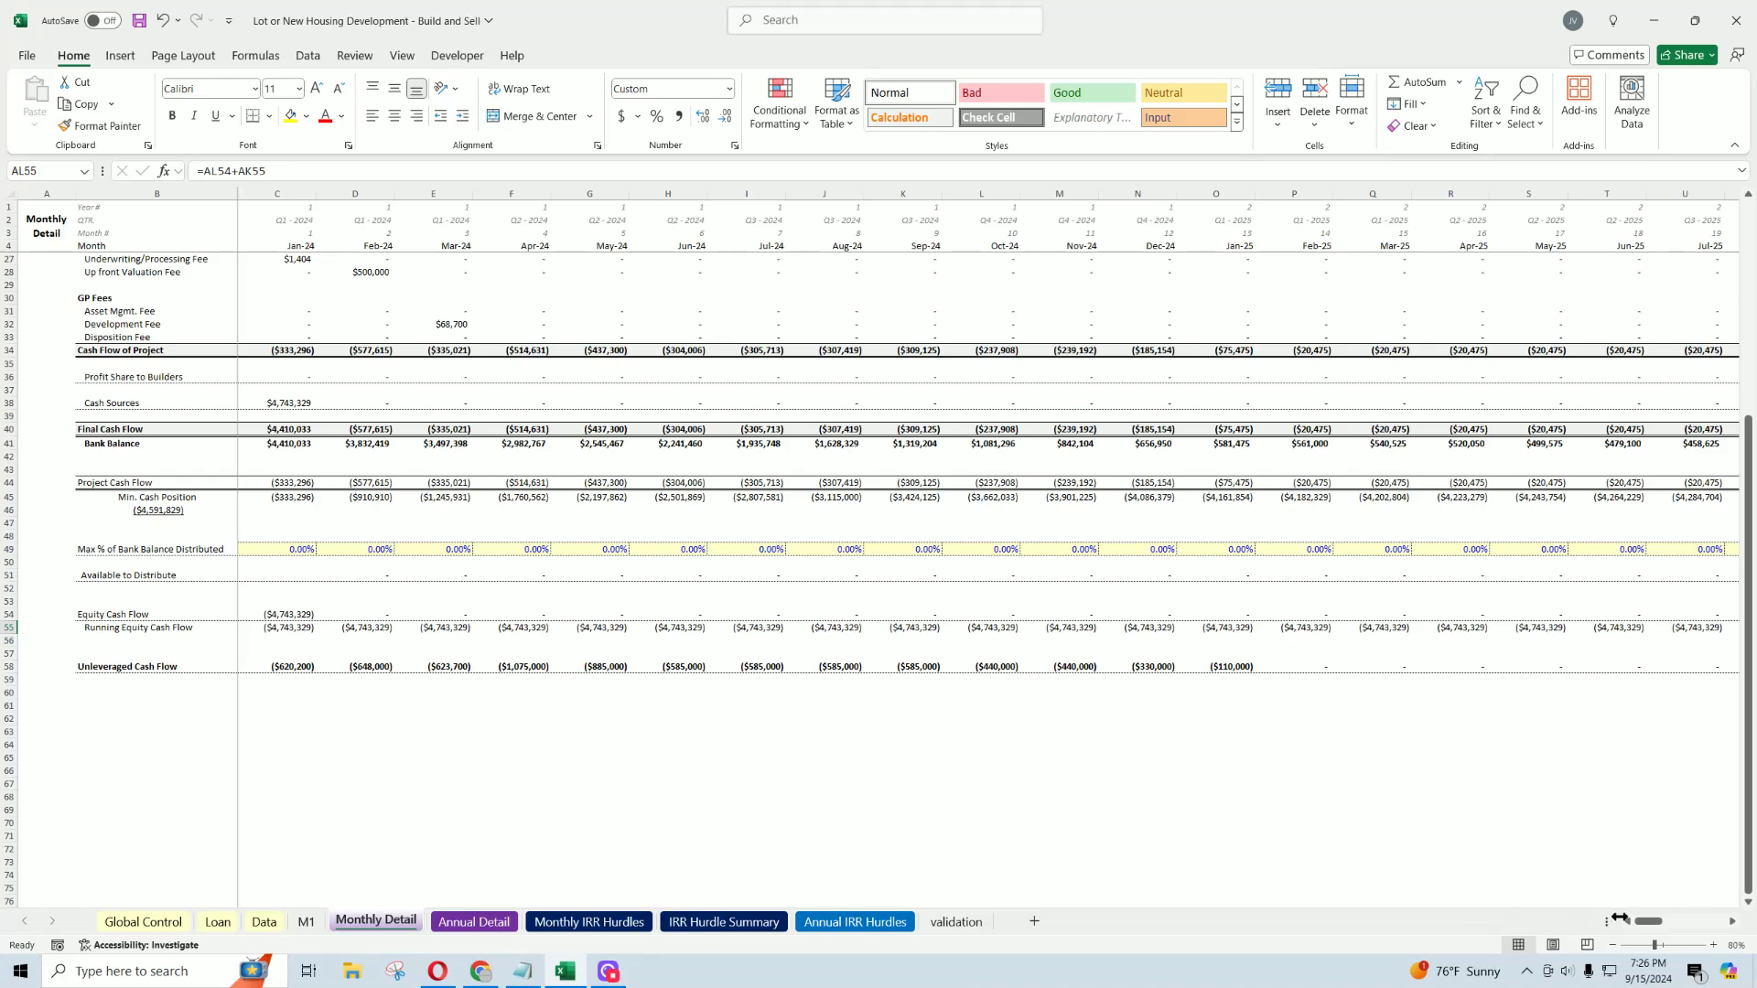
Step: Inspect the Nov-26 project cash flows and the Dec-26 Final Cash Flow and distribution rows in Monthly Detail
drag(1648, 930, 1682, 930)
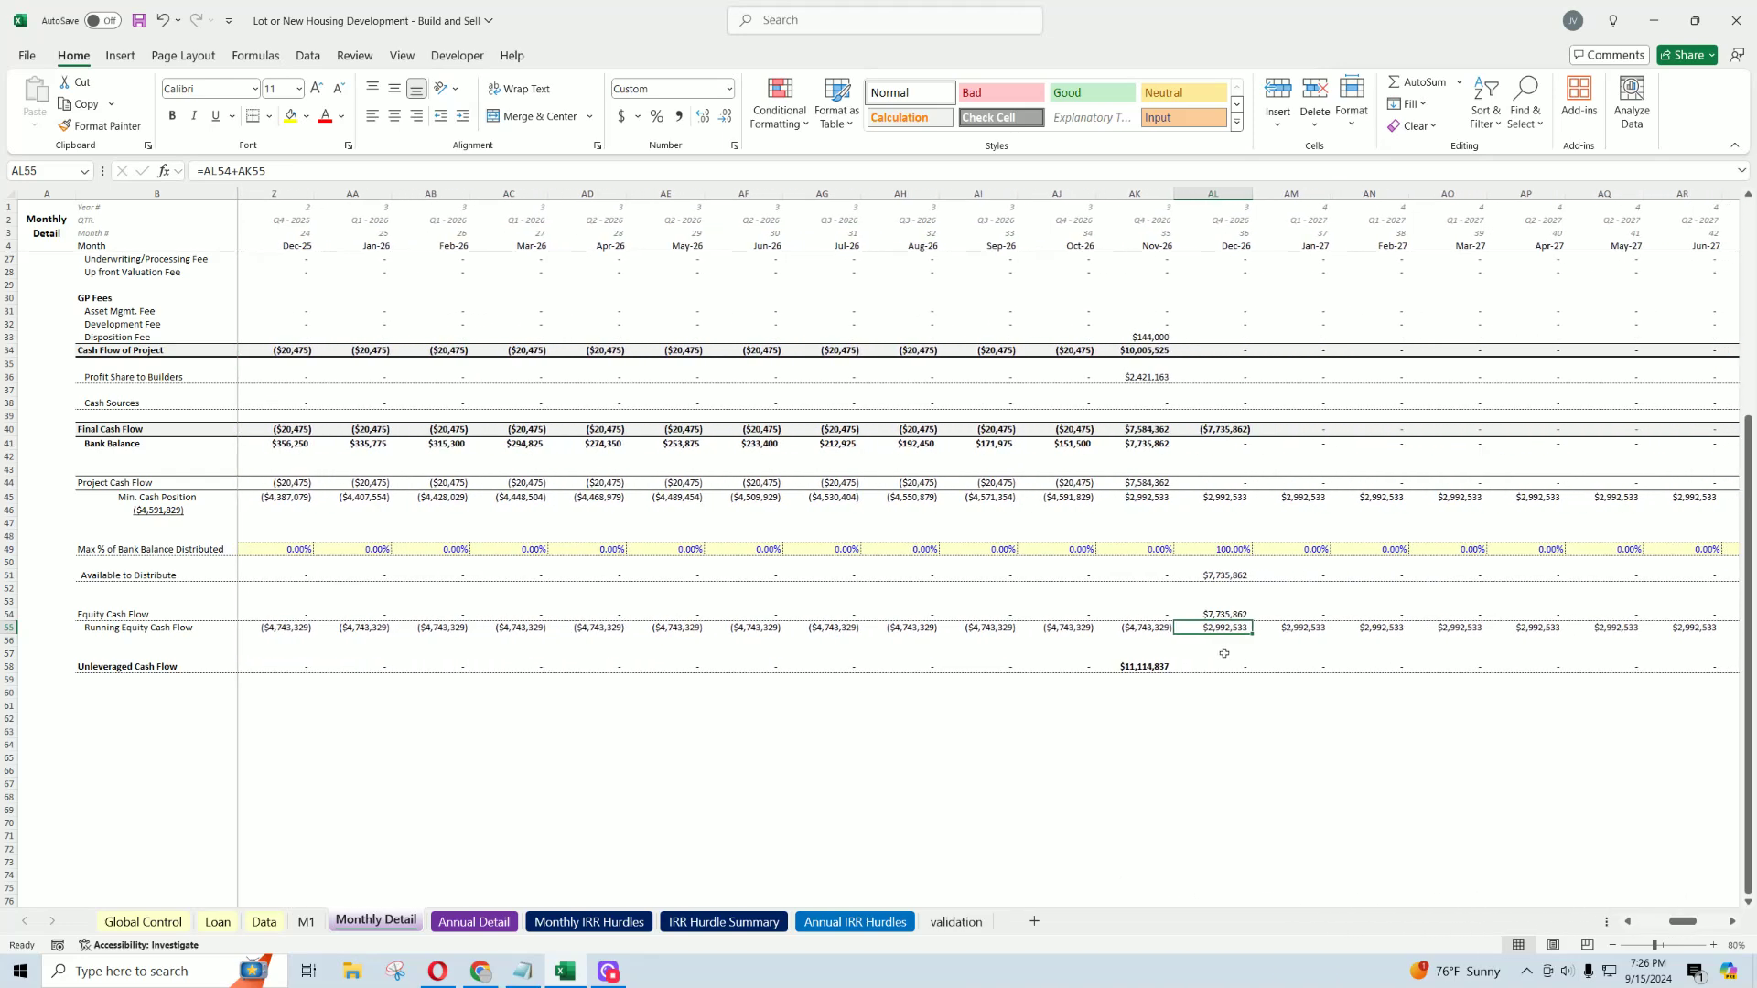
scroll(1233, 477, up, 7)
drag(1150, 283, 1149, 730)
click(1223, 714)
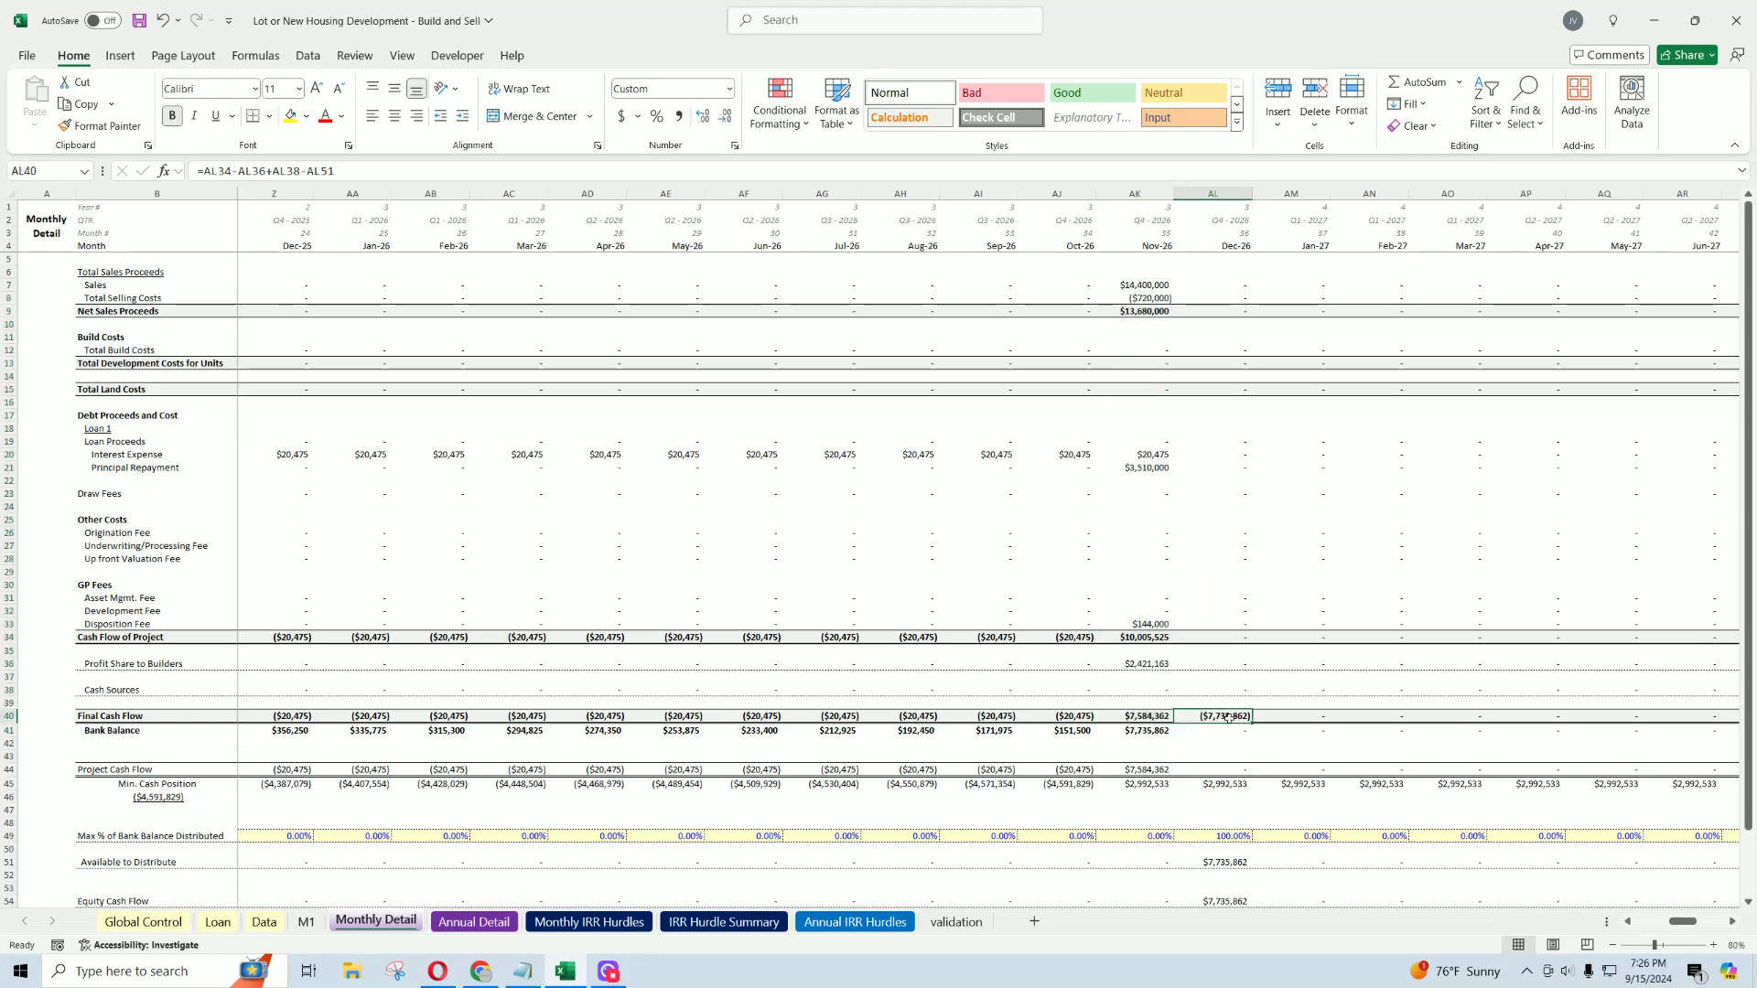
scroll(1175, 583, down, 7)
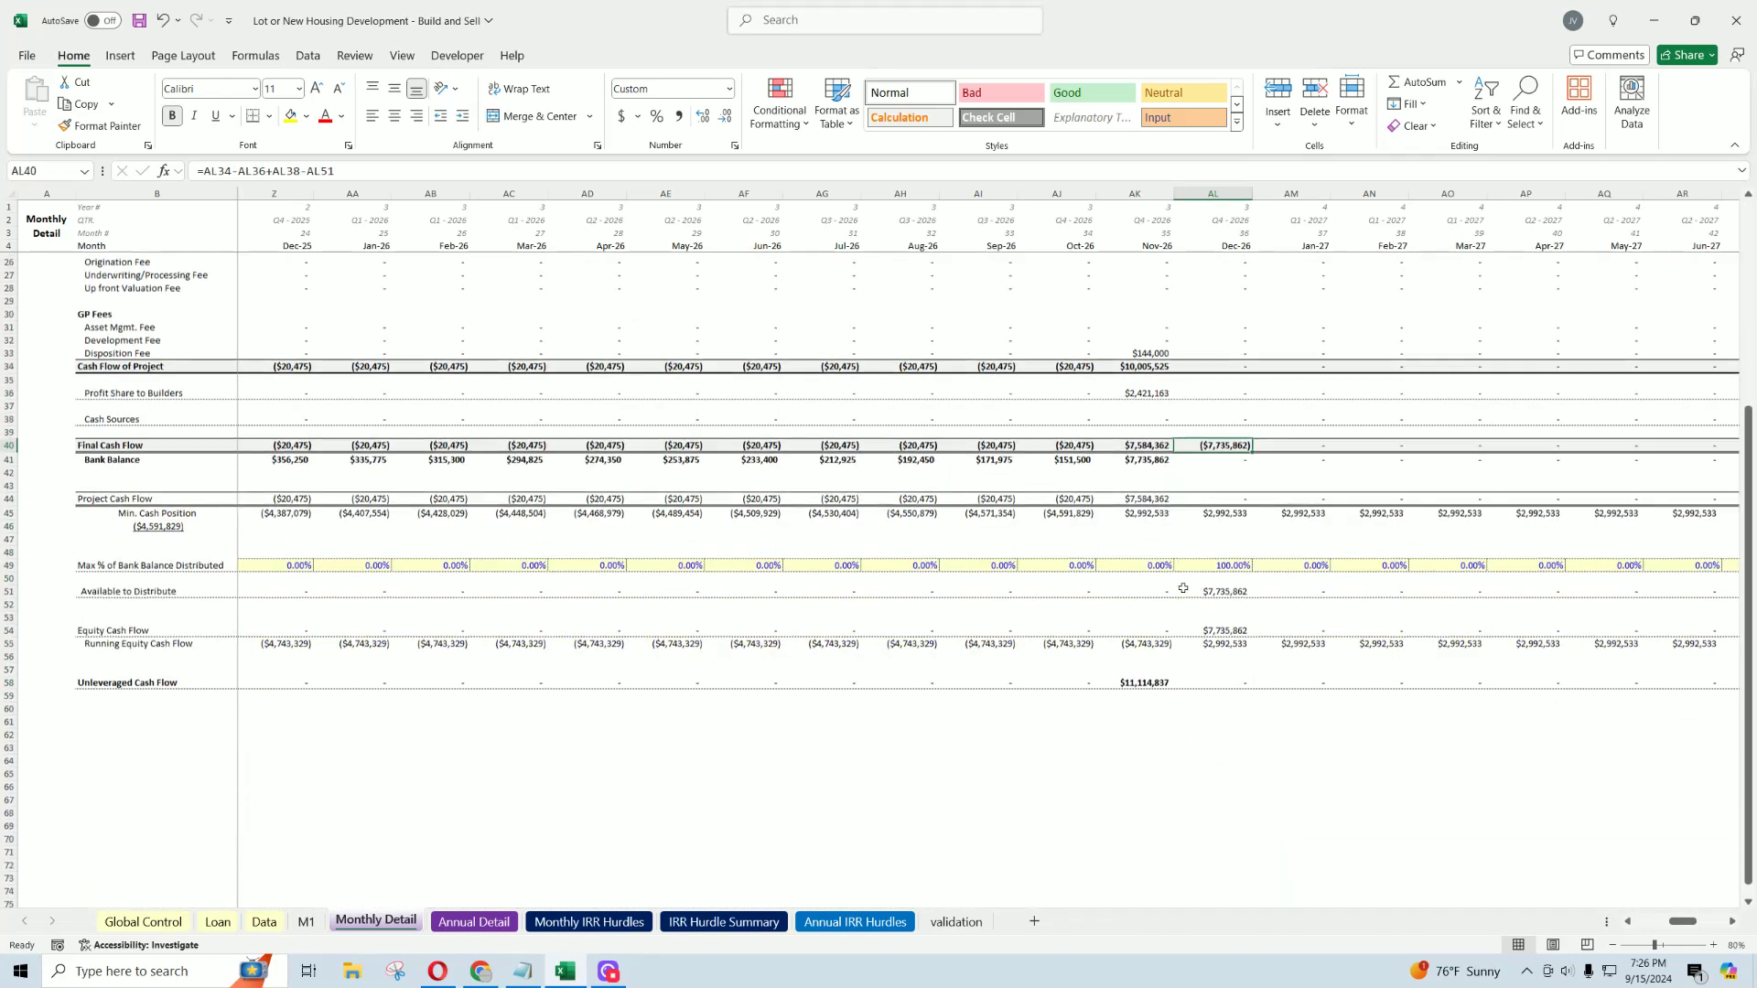
scroll(1187, 585, up, 7)
drag(1684, 922, 1645, 921)
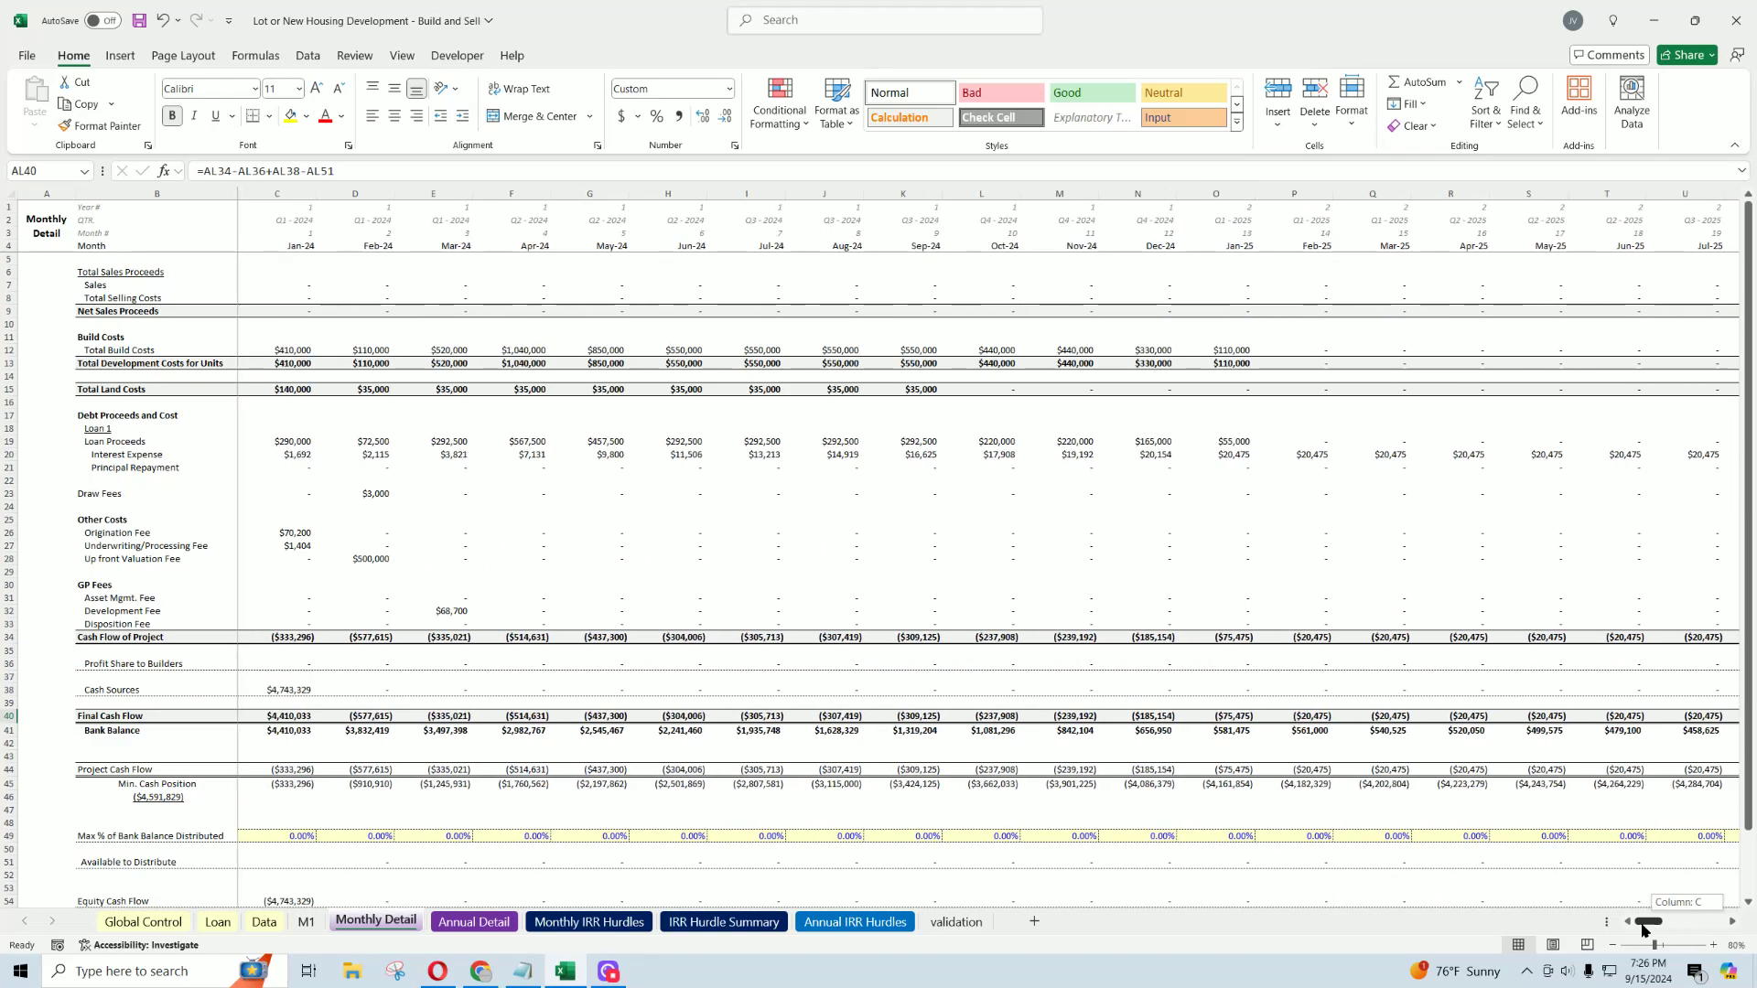
Step: Check the sponsor's and investor's IRRs and the investor's equity multiple on the Annual IRR Hurdles sheet
click(832, 922)
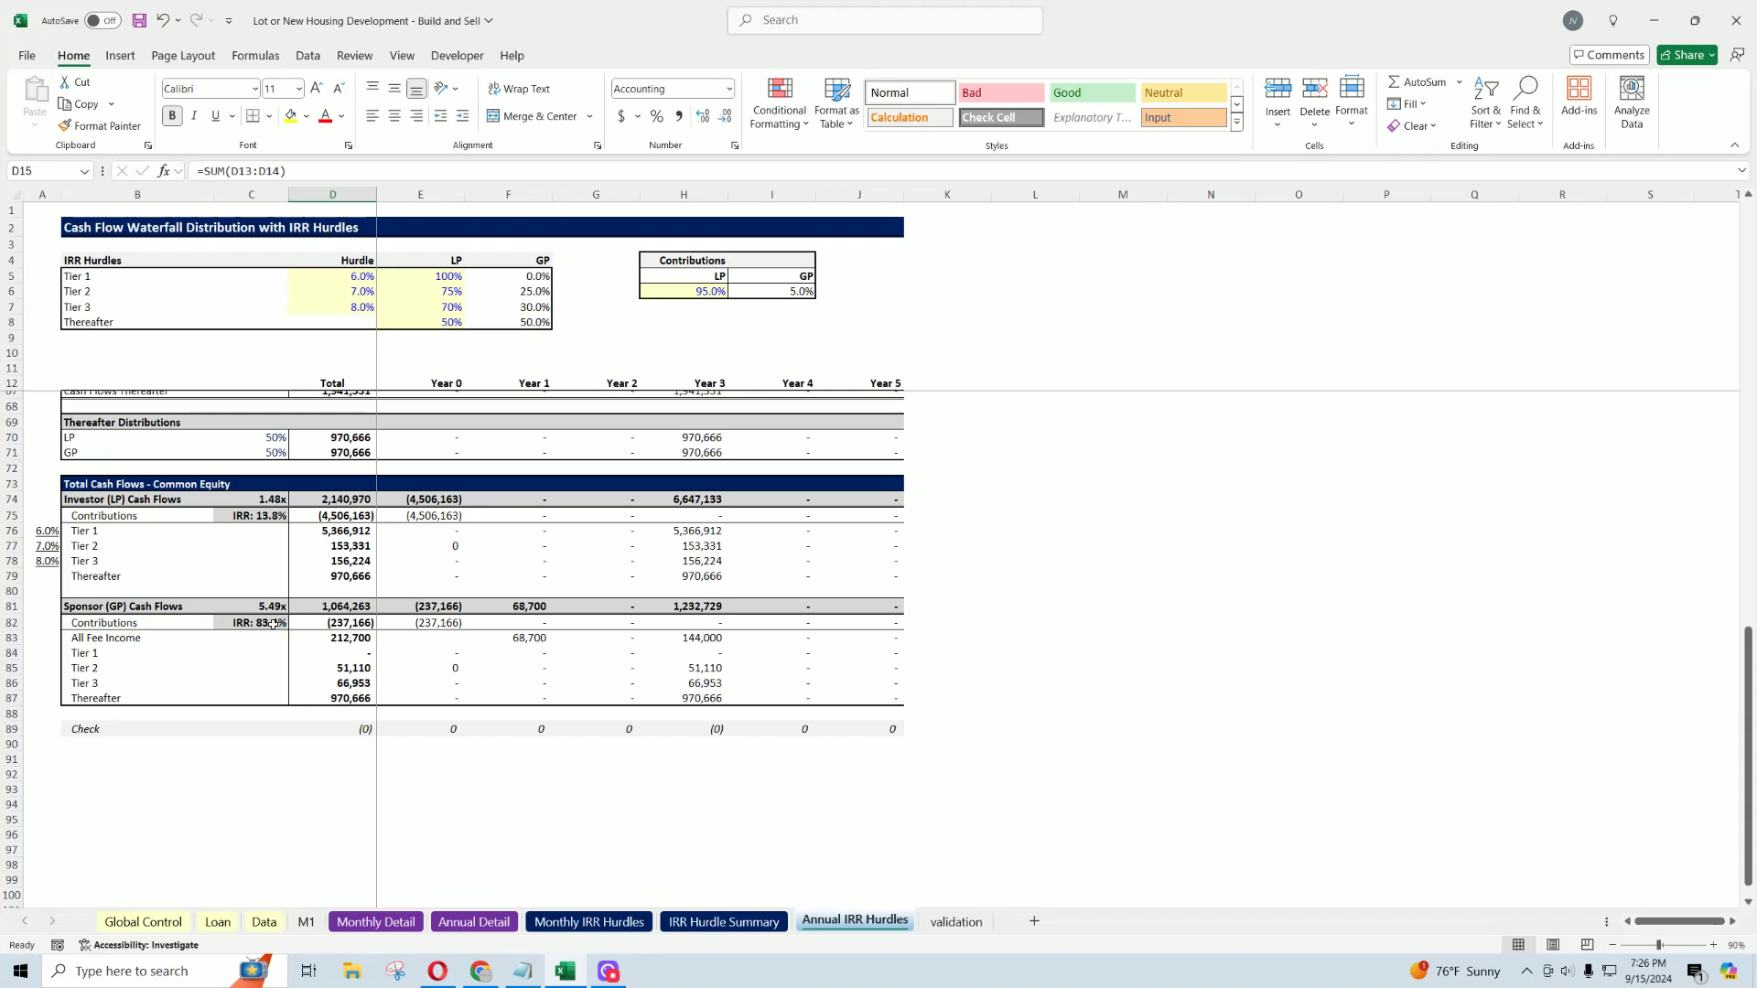
click(272, 618)
click(271, 502)
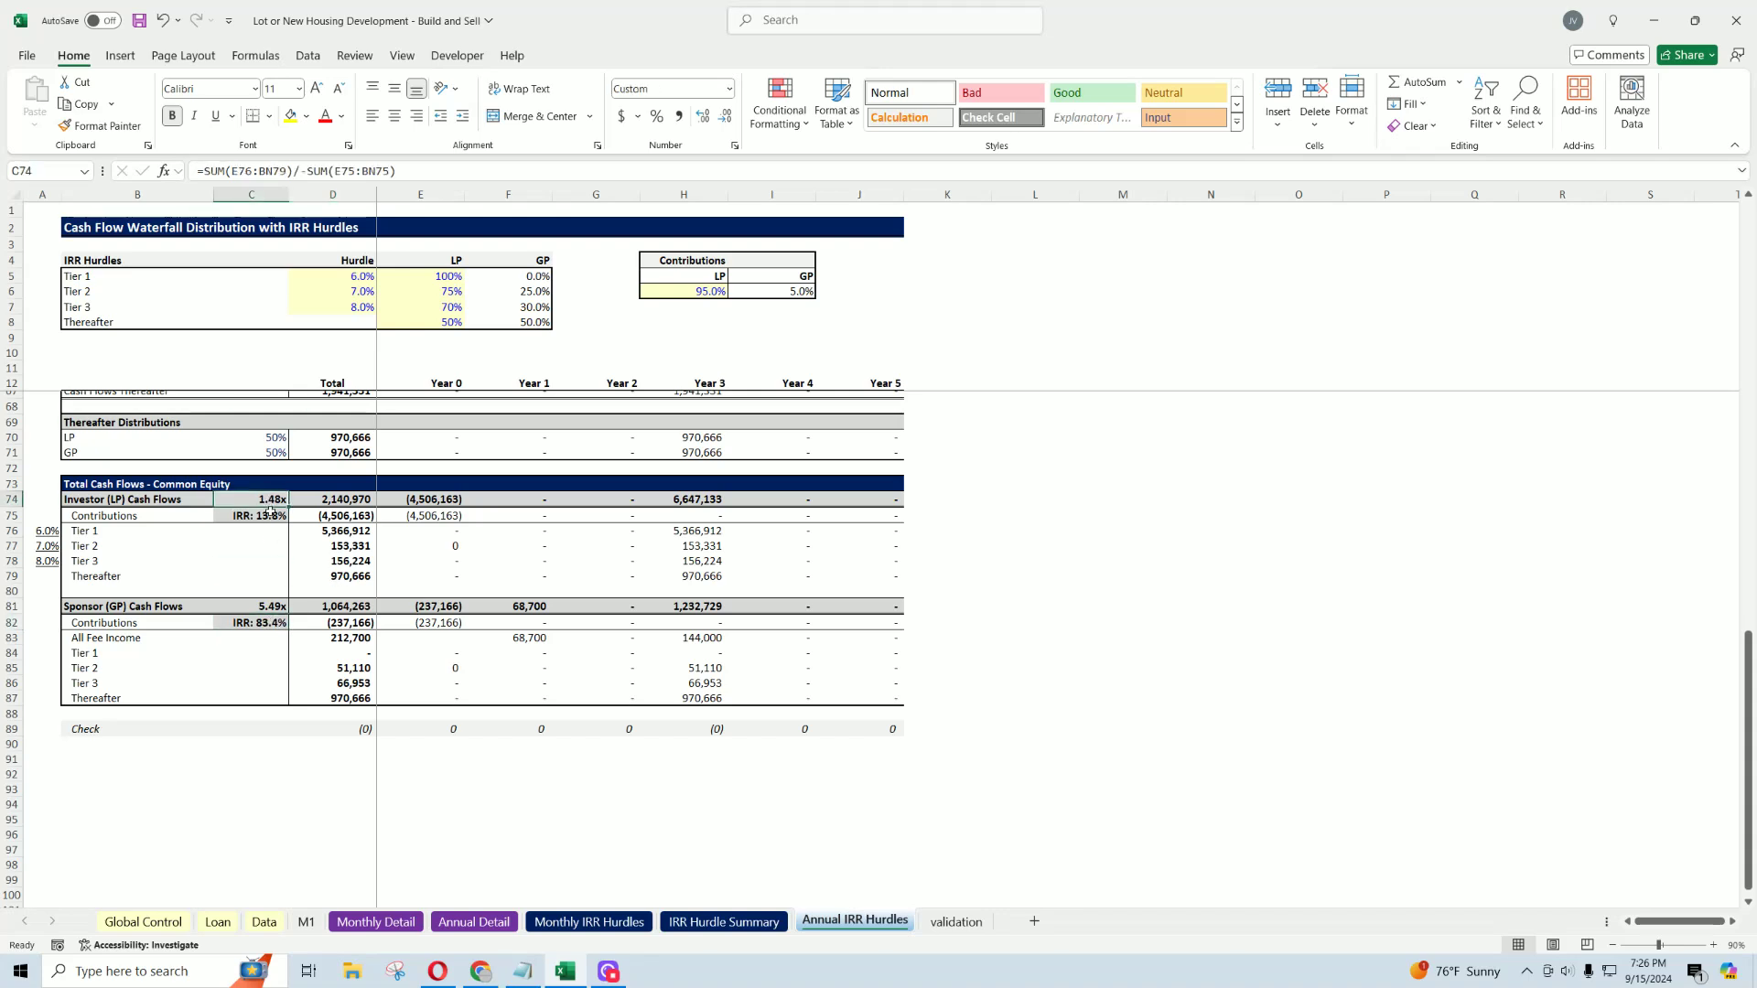
click(272, 515)
click(273, 506)
click(272, 516)
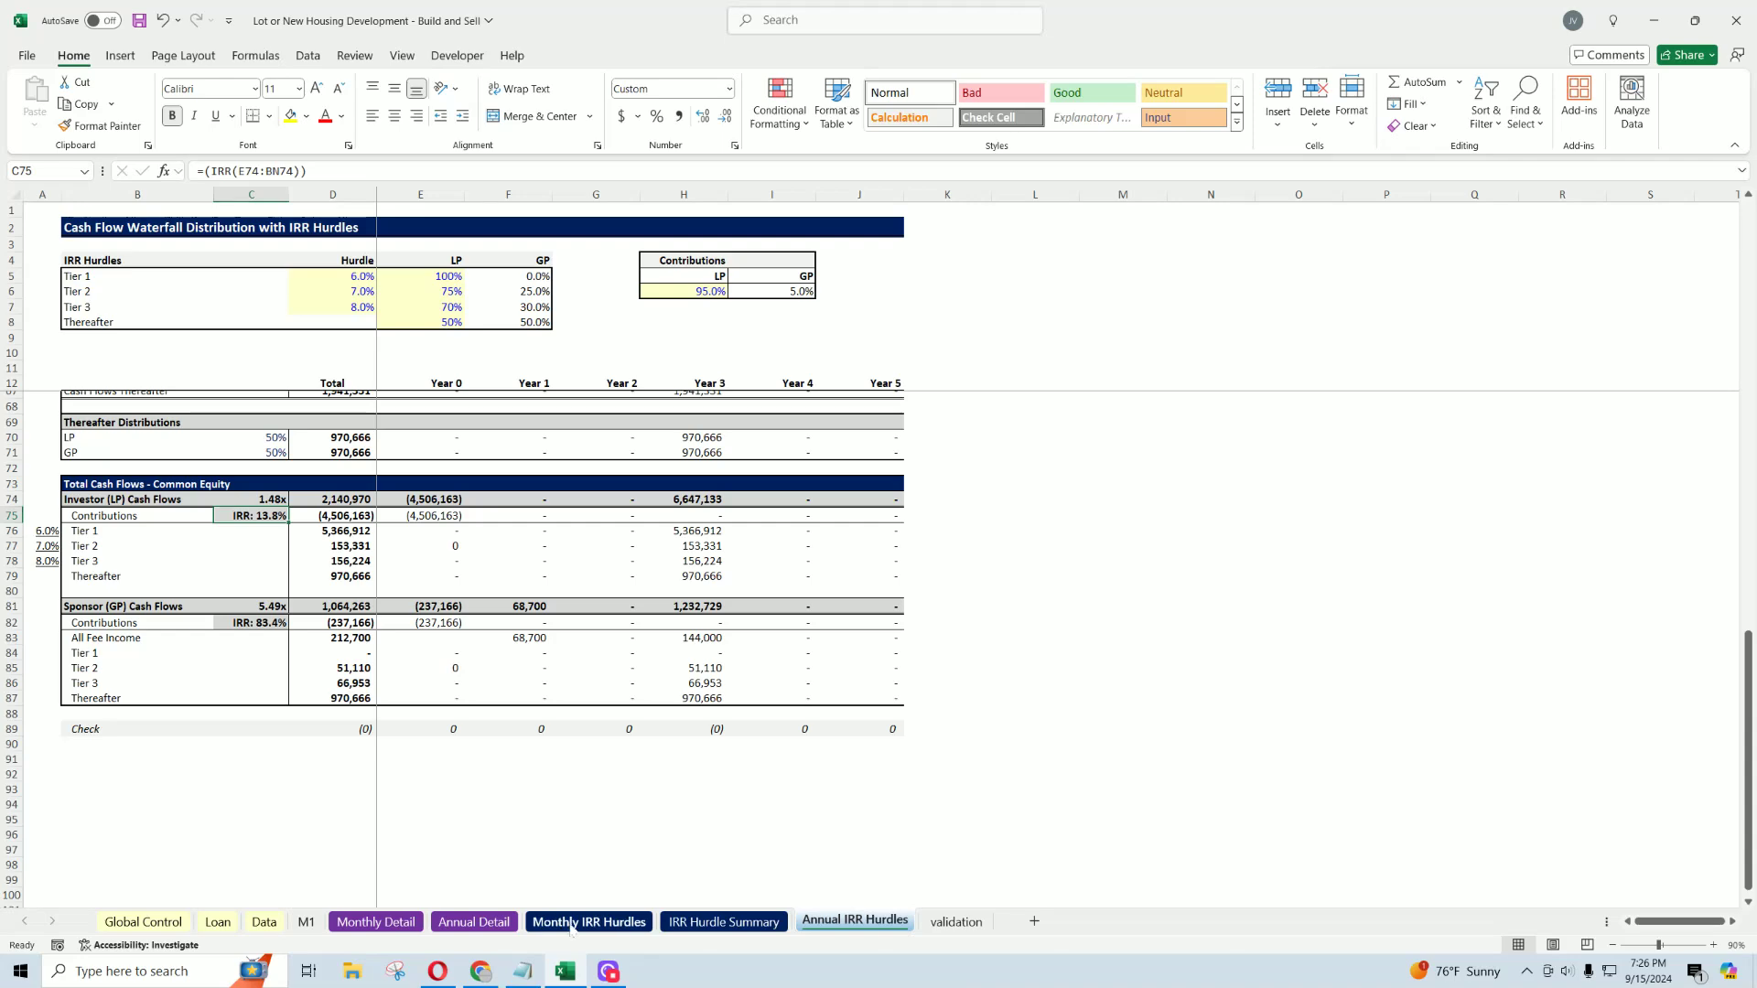
Step: View the LP and GP returns in the Total Cash Flows section of the Monthly IRR Hurdles sheet
click(588, 922)
scroll(334, 664, down, 6)
scroll(334, 663, down, 2)
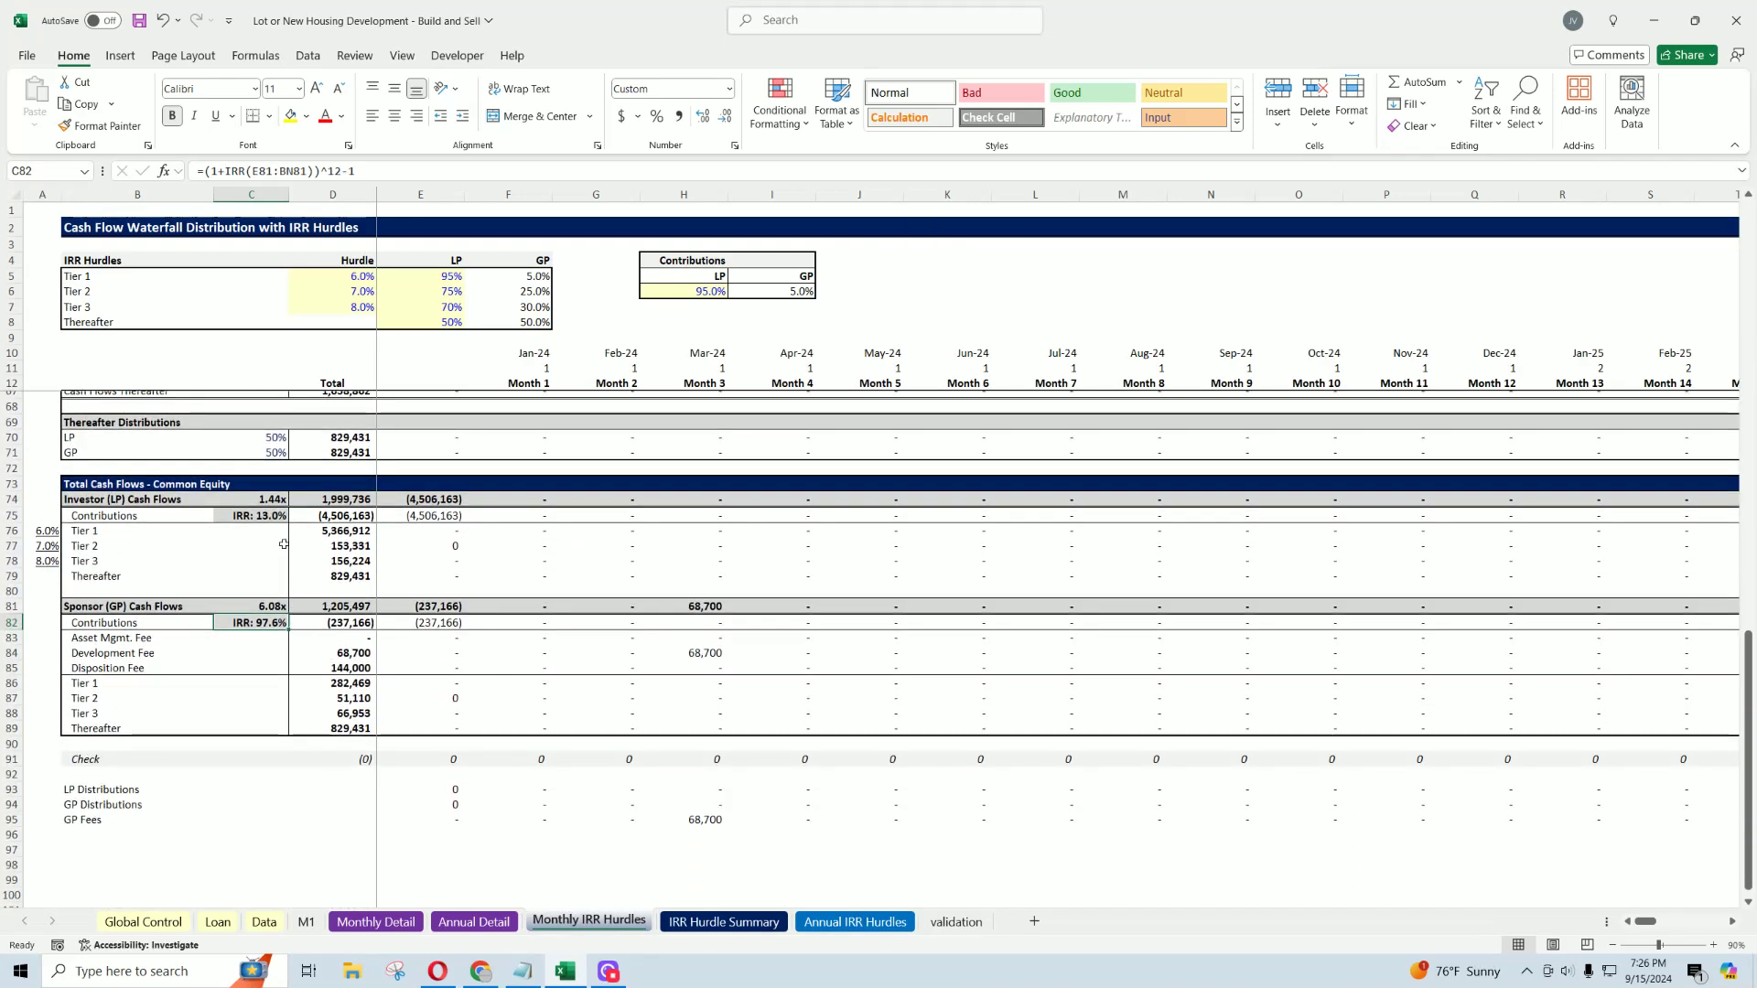
Step: Set the Tier 1 LP share to 95% on the Annual IRR Hurdles sheet
click(856, 923)
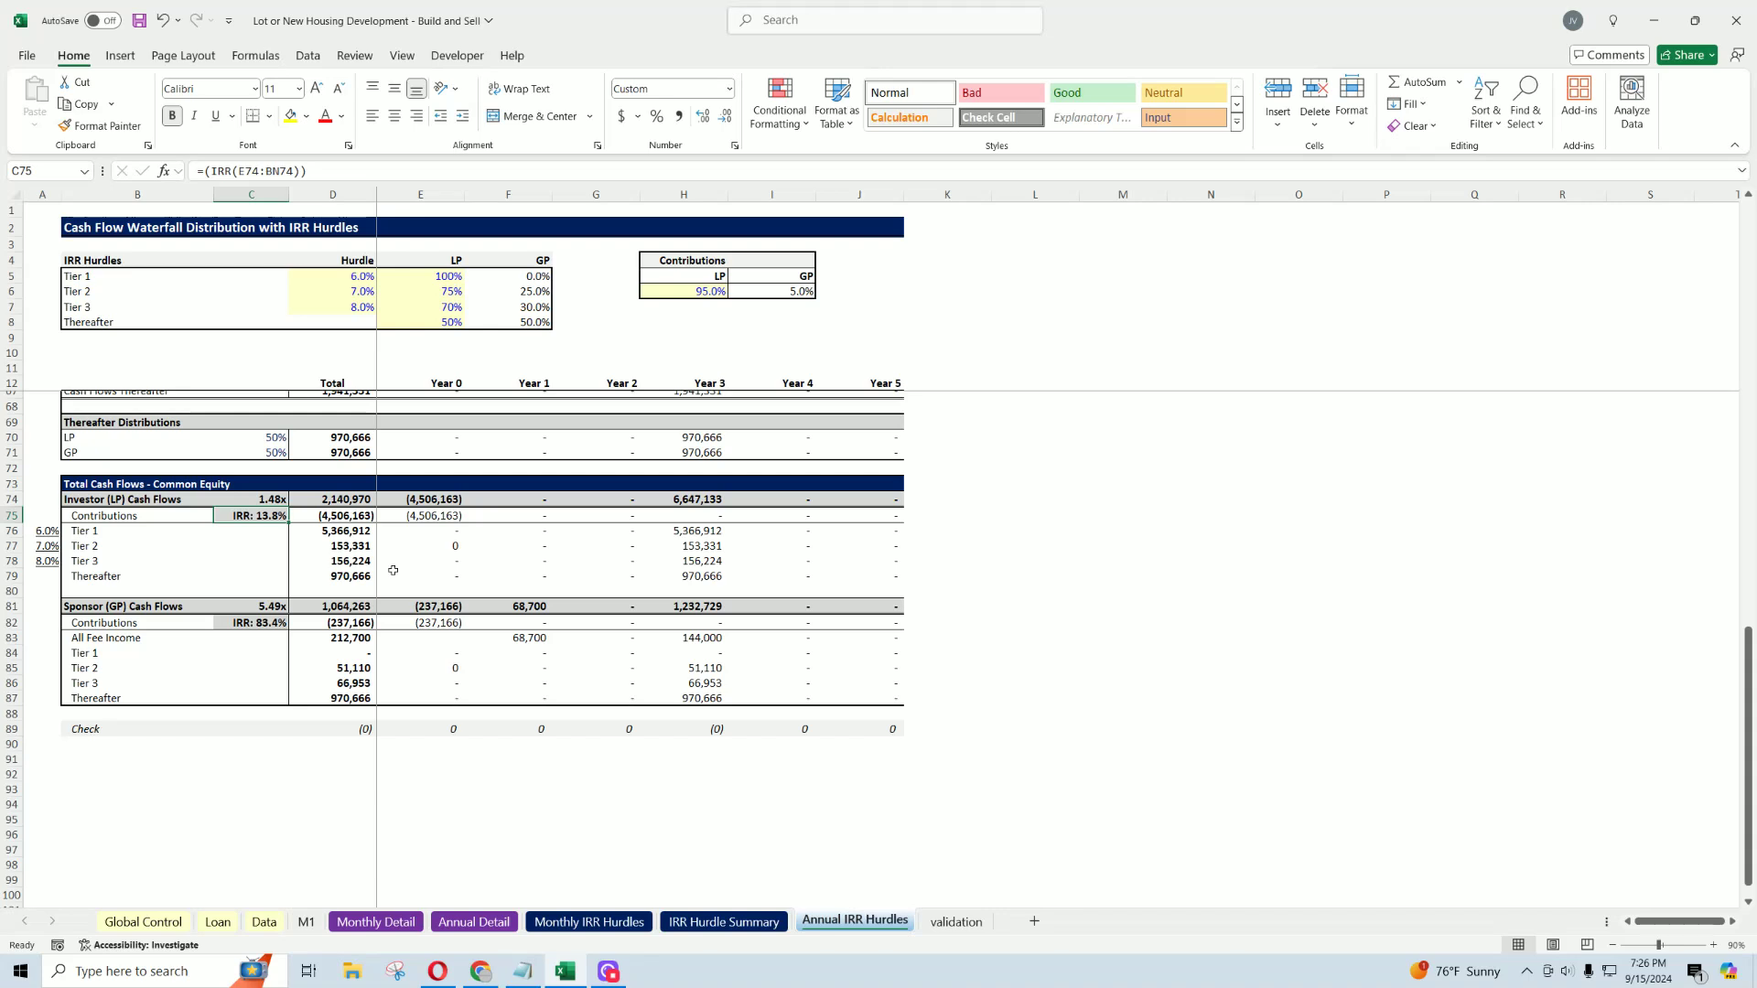
key(ctrl+Page_Up)
key(ctrl+Page_Up)
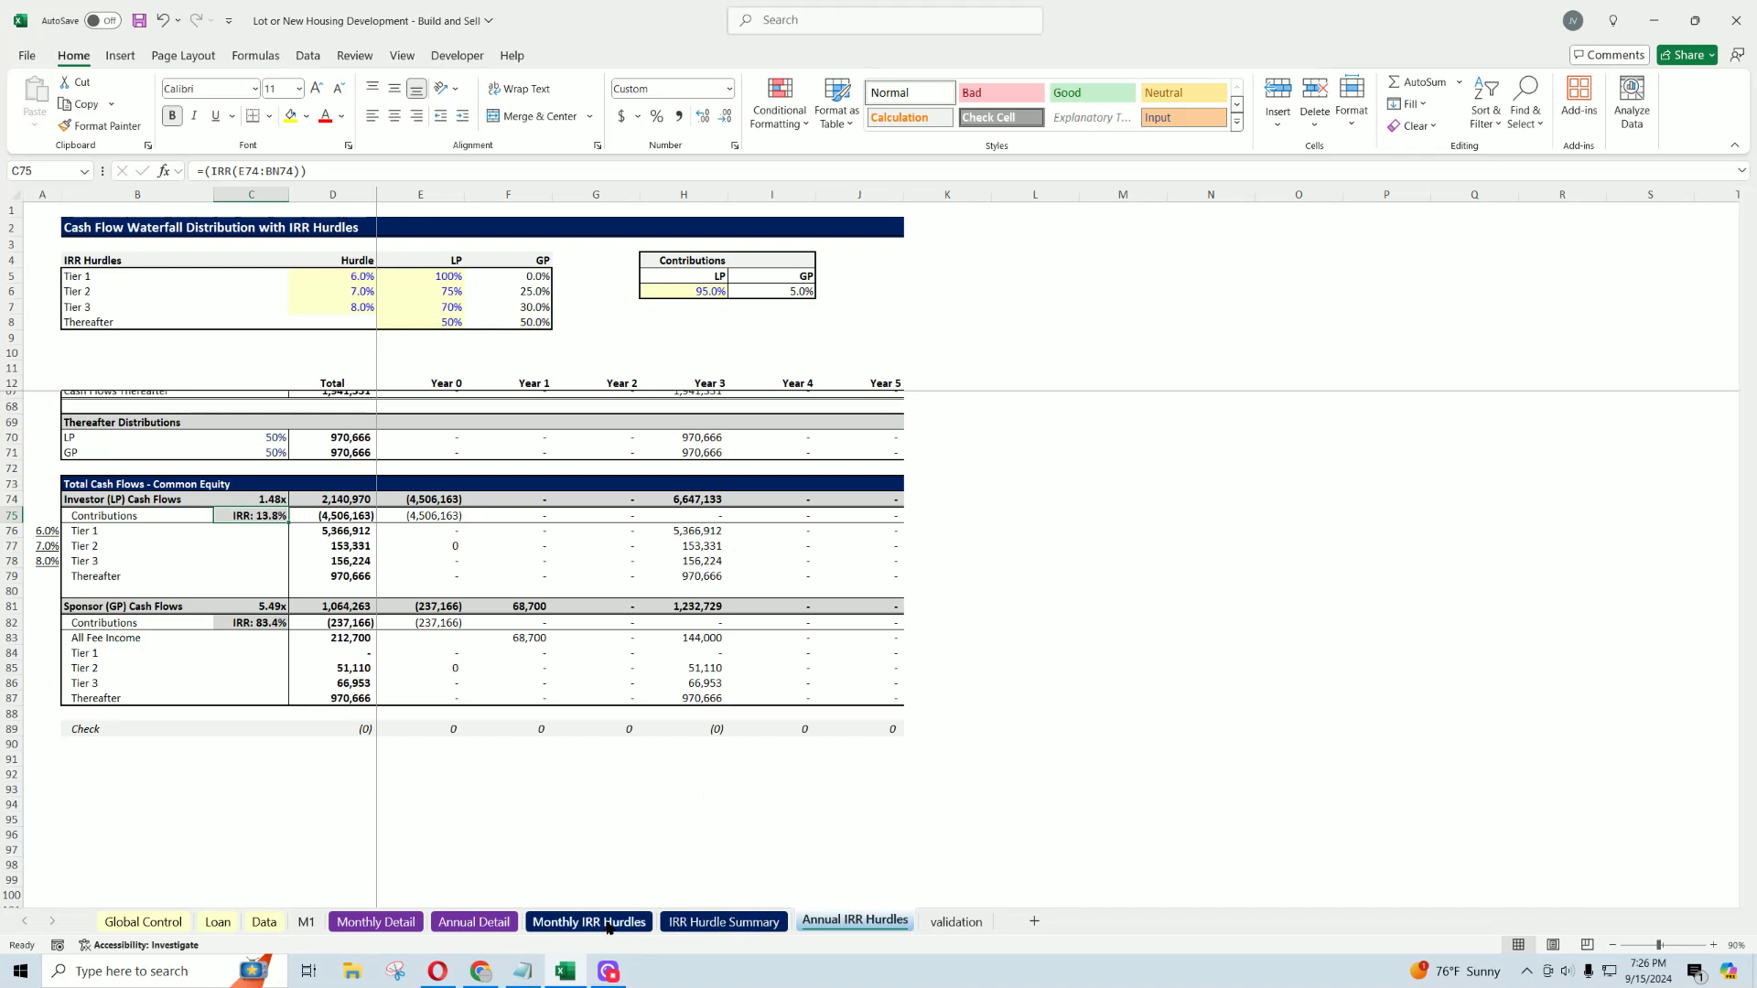
click(887, 923)
click(444, 277)
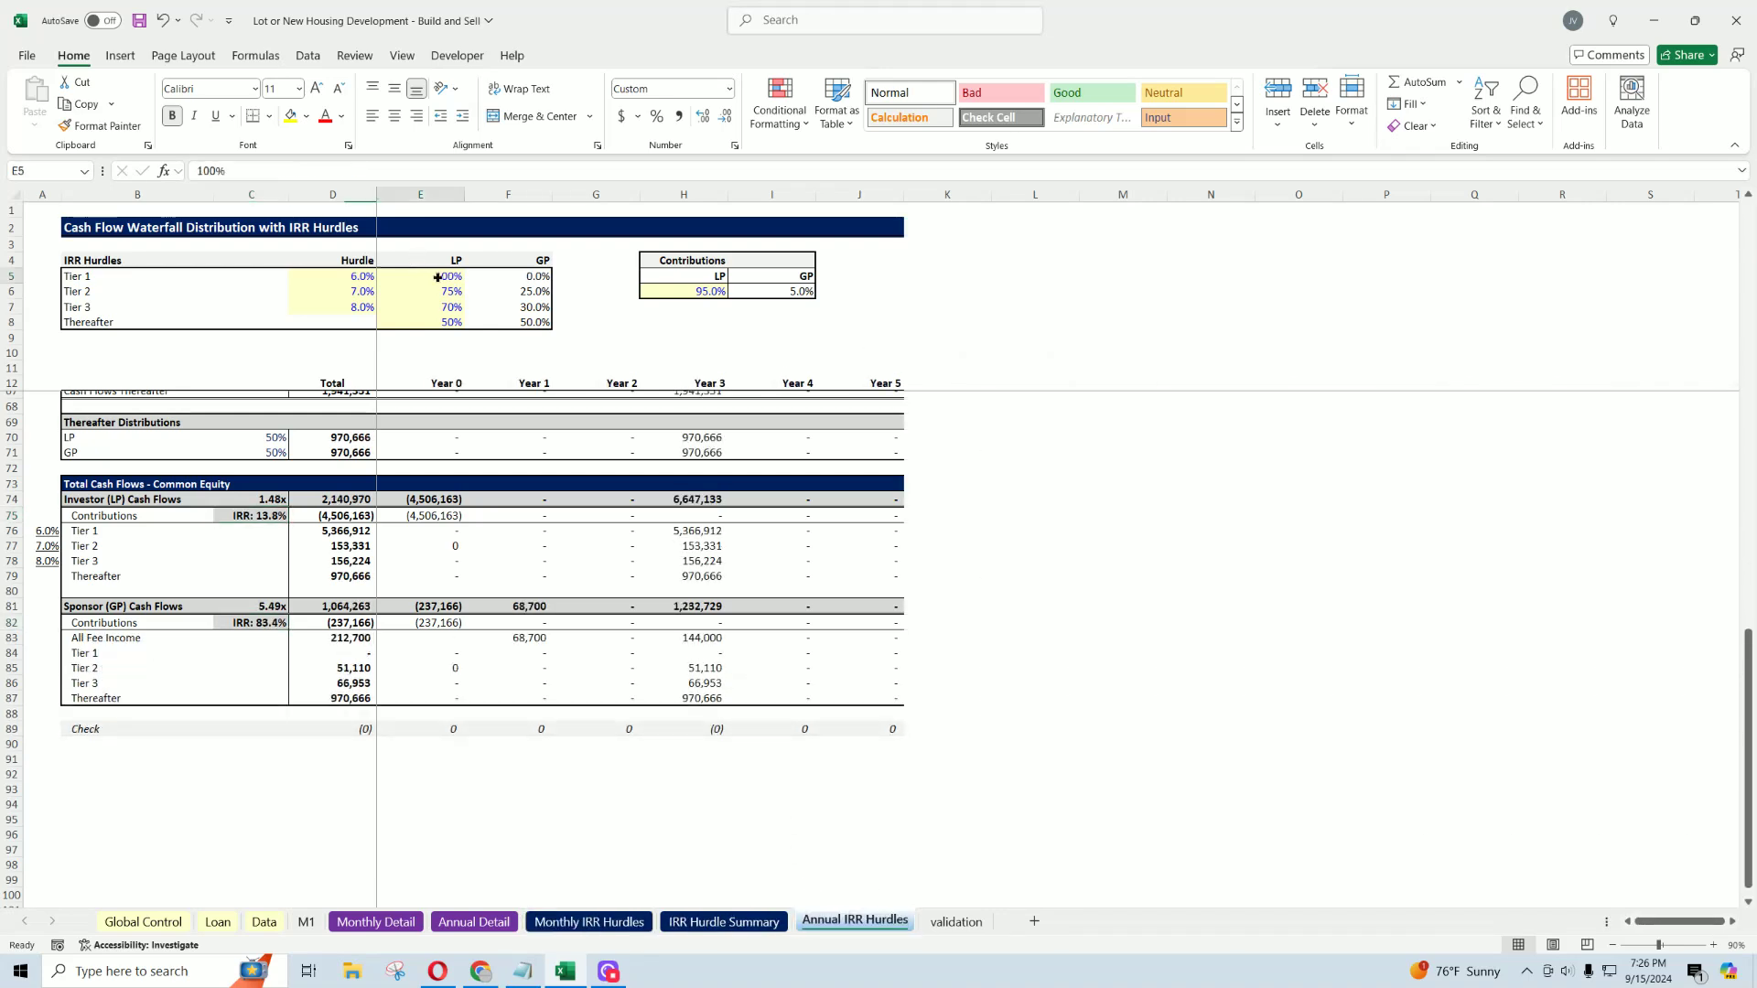
text(95)
key(Return)
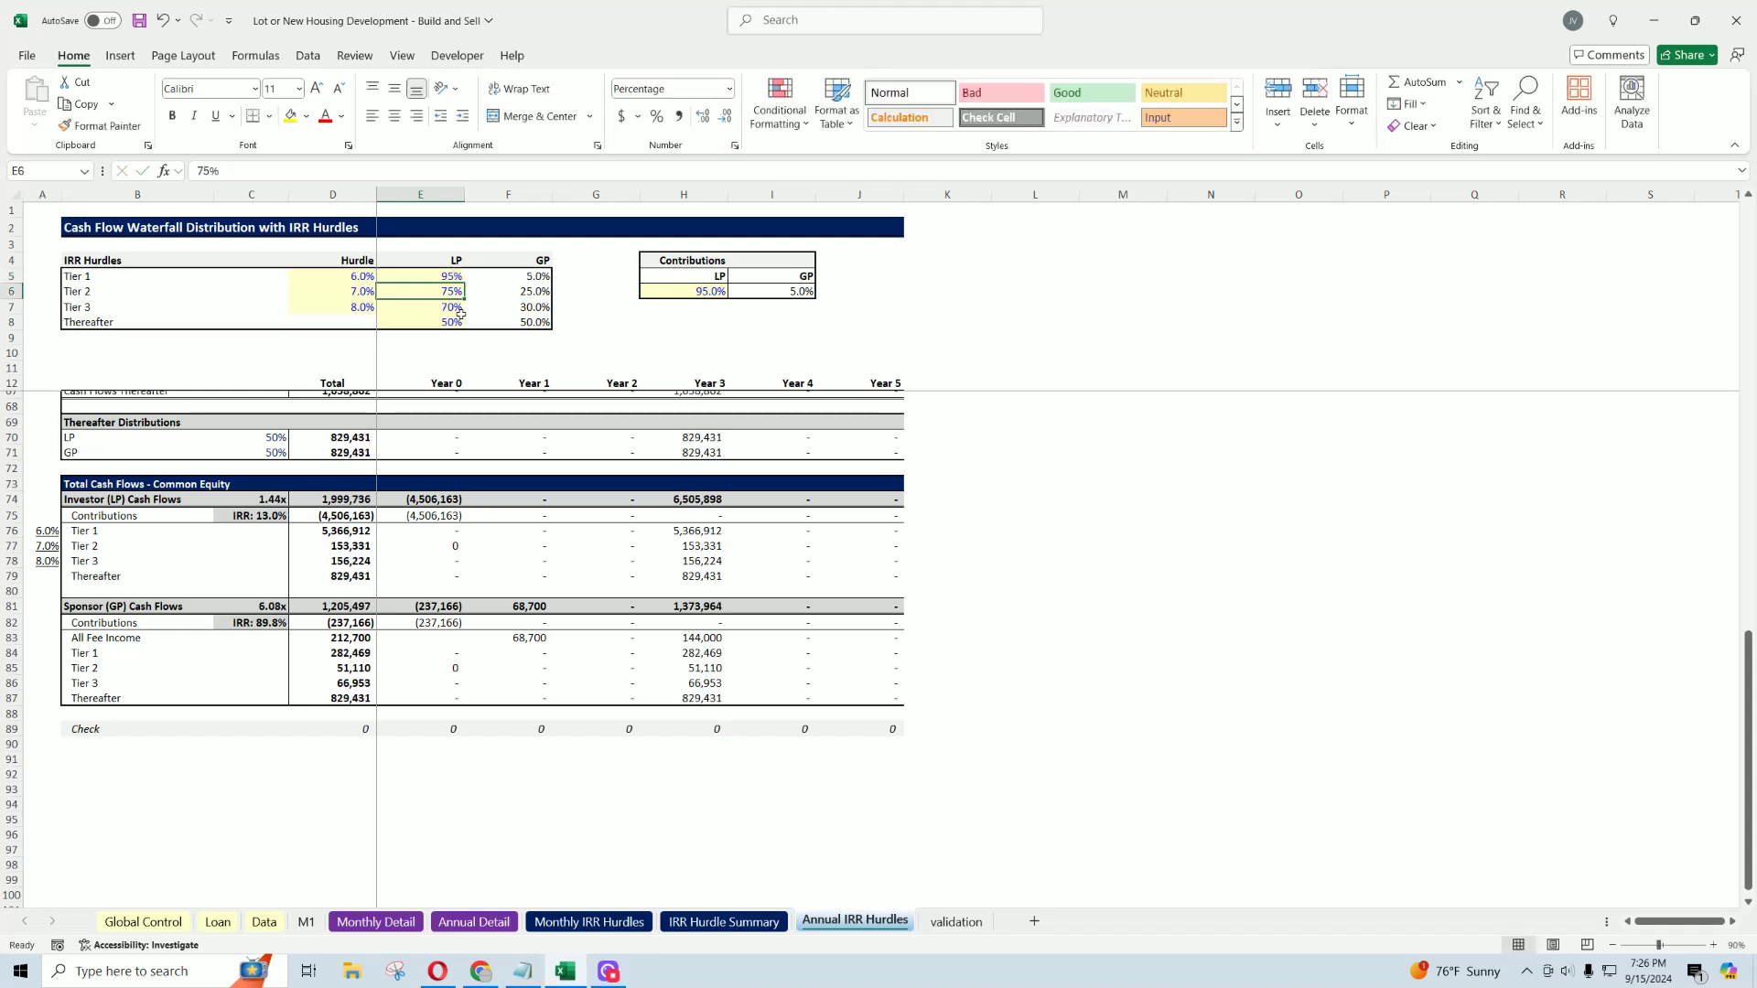
Step: Compare the investor's and sponsor's IRRs and equity multiples between the Annual and Monthly IRR Hurdles sheets
click(272, 500)
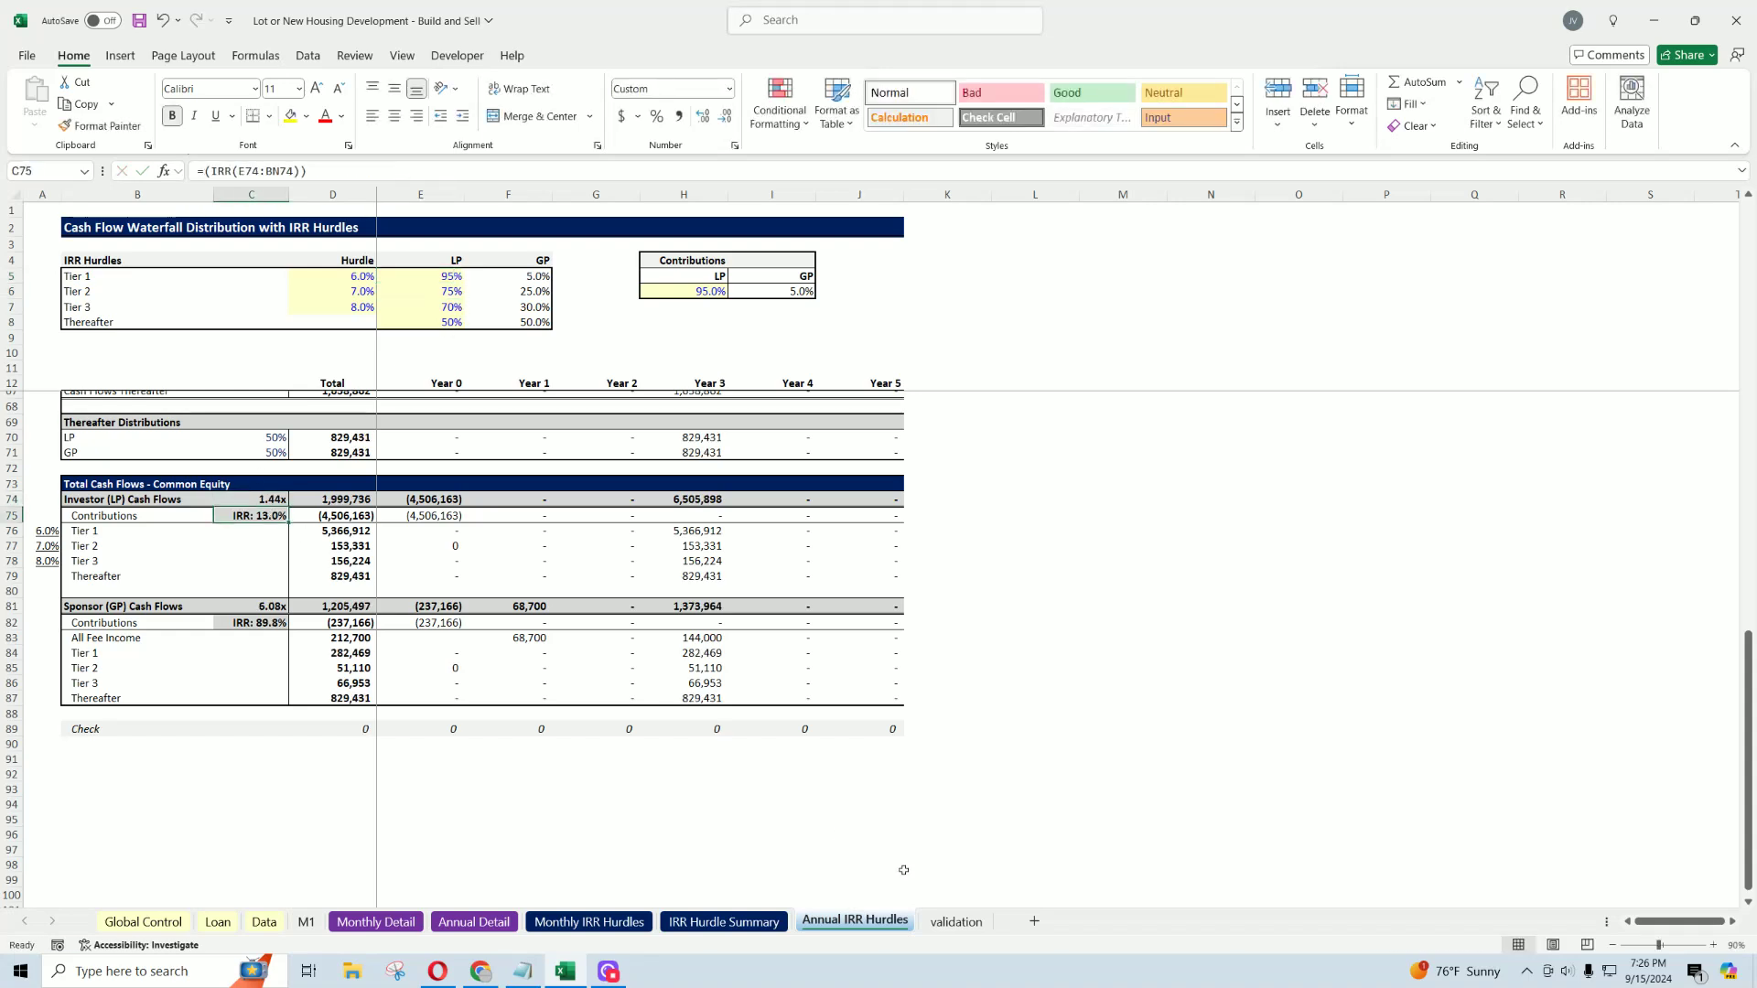
key(ctrl+Page_Up)
key(ctrl+Page_Up)
click(277, 500)
click(274, 515)
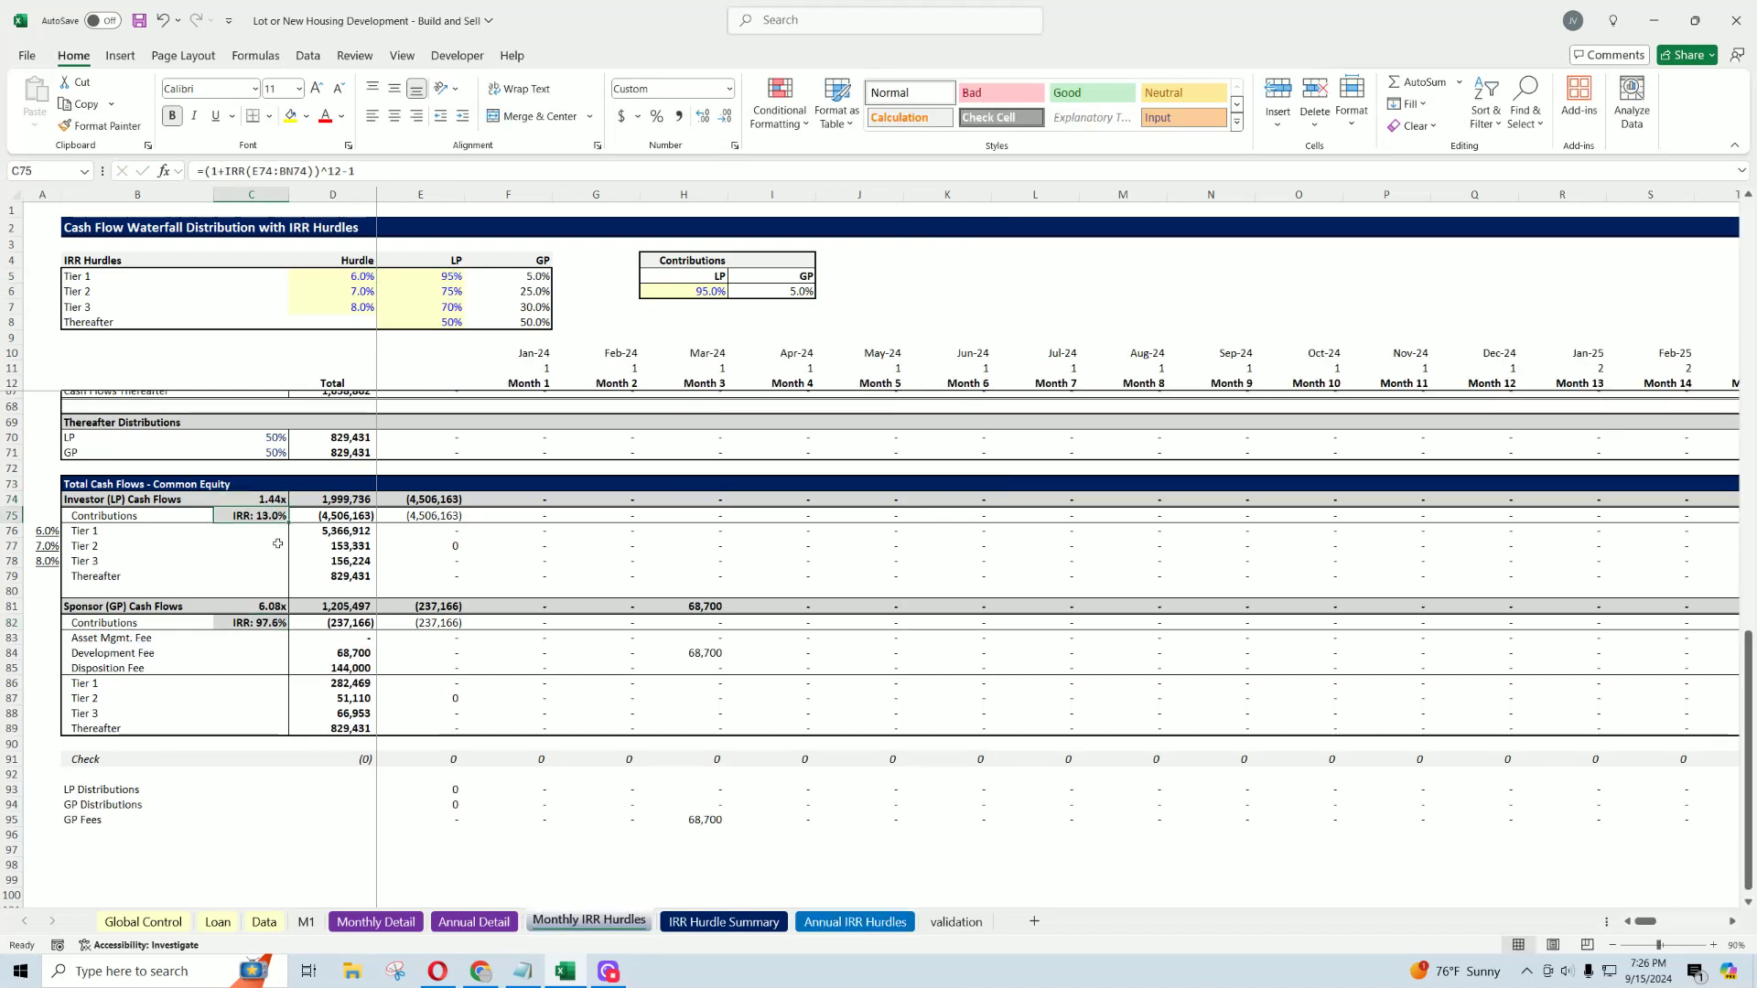
click(280, 608)
click(856, 923)
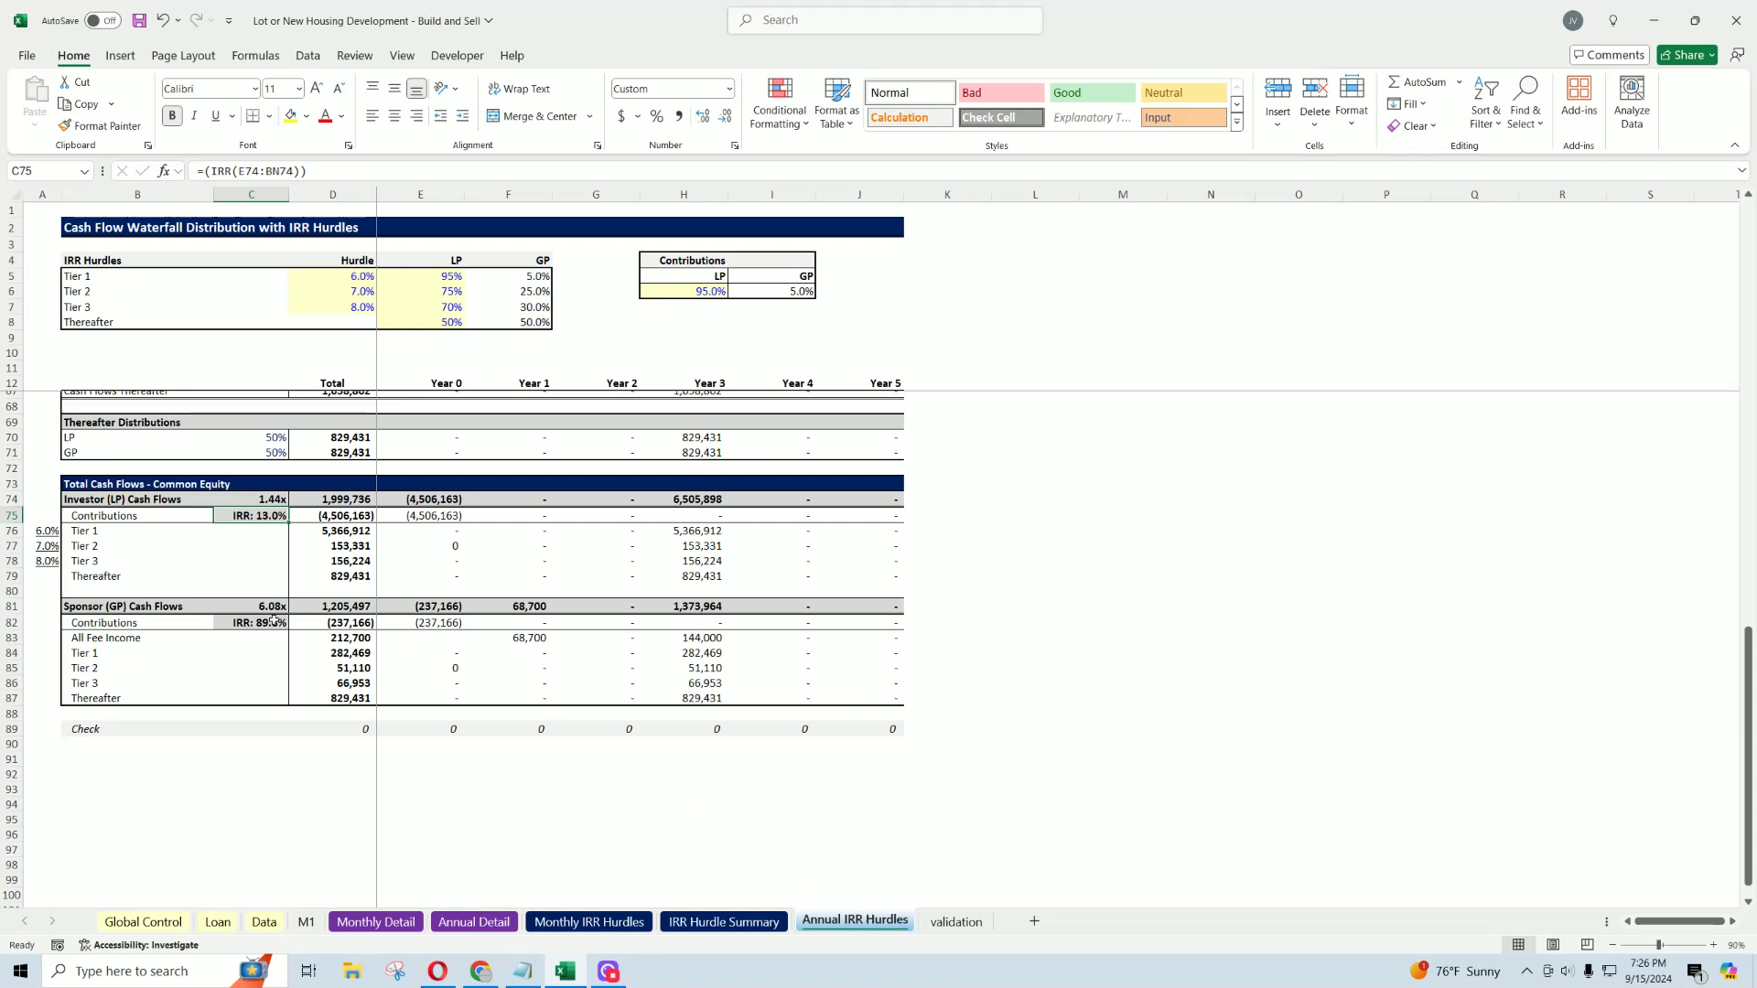
click(265, 626)
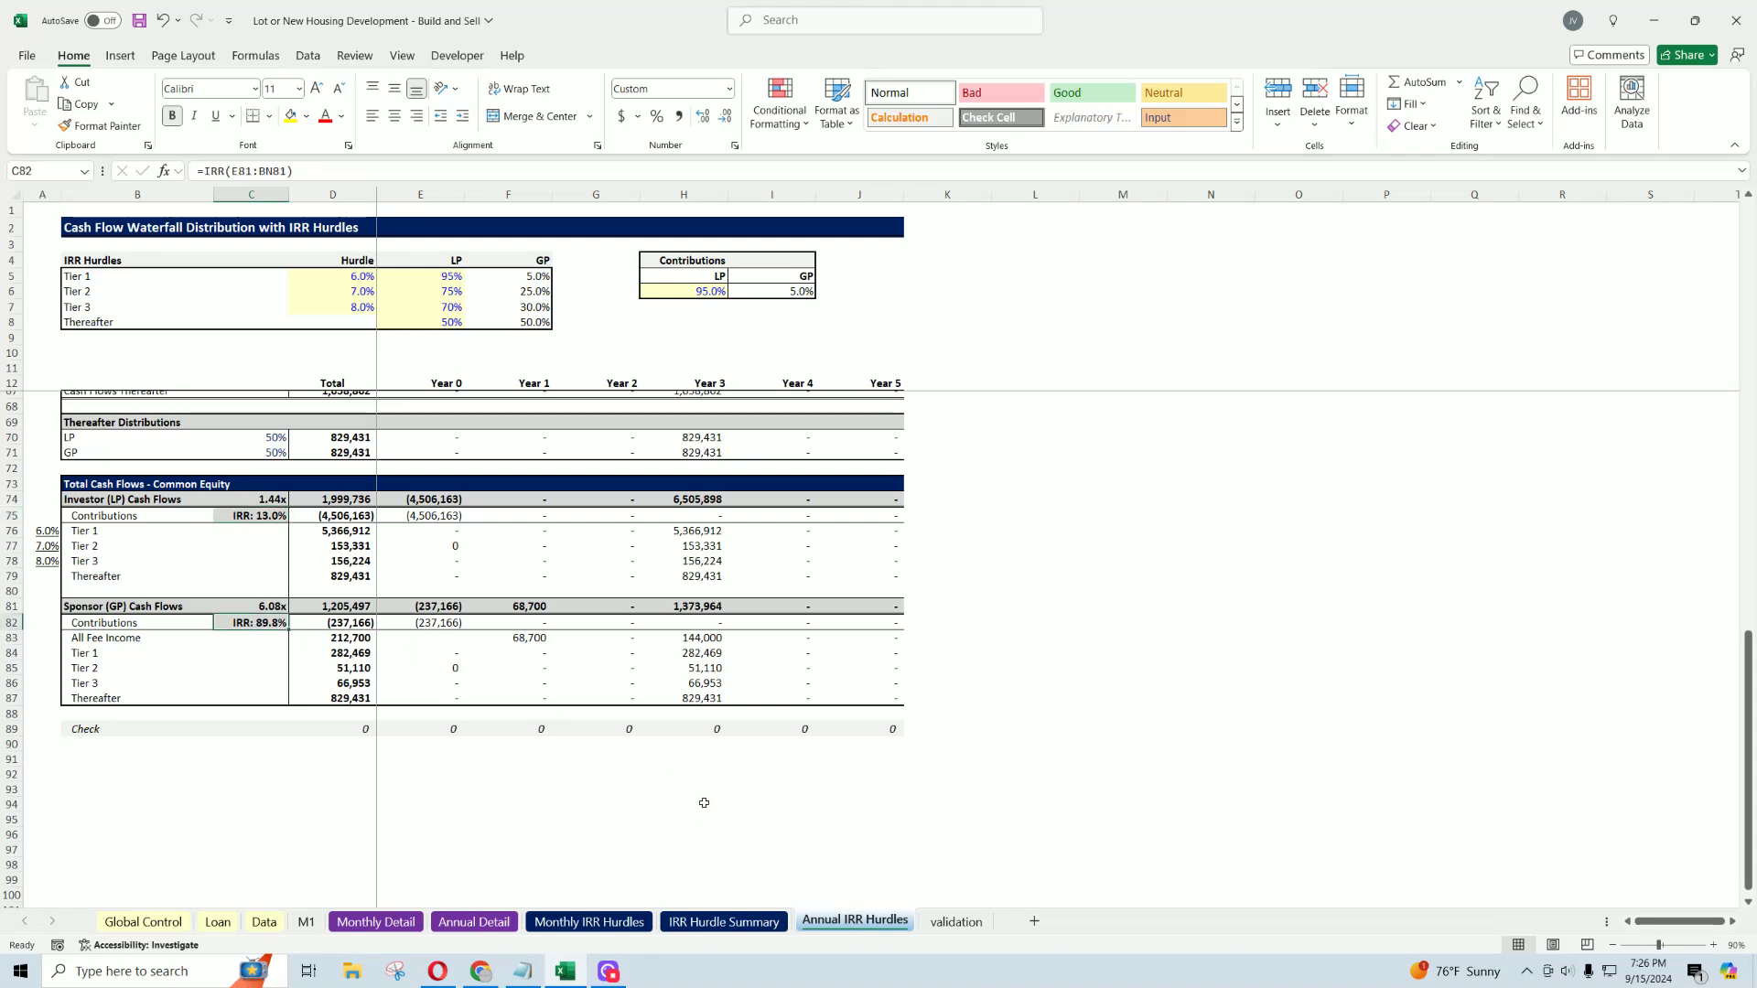
click(590, 921)
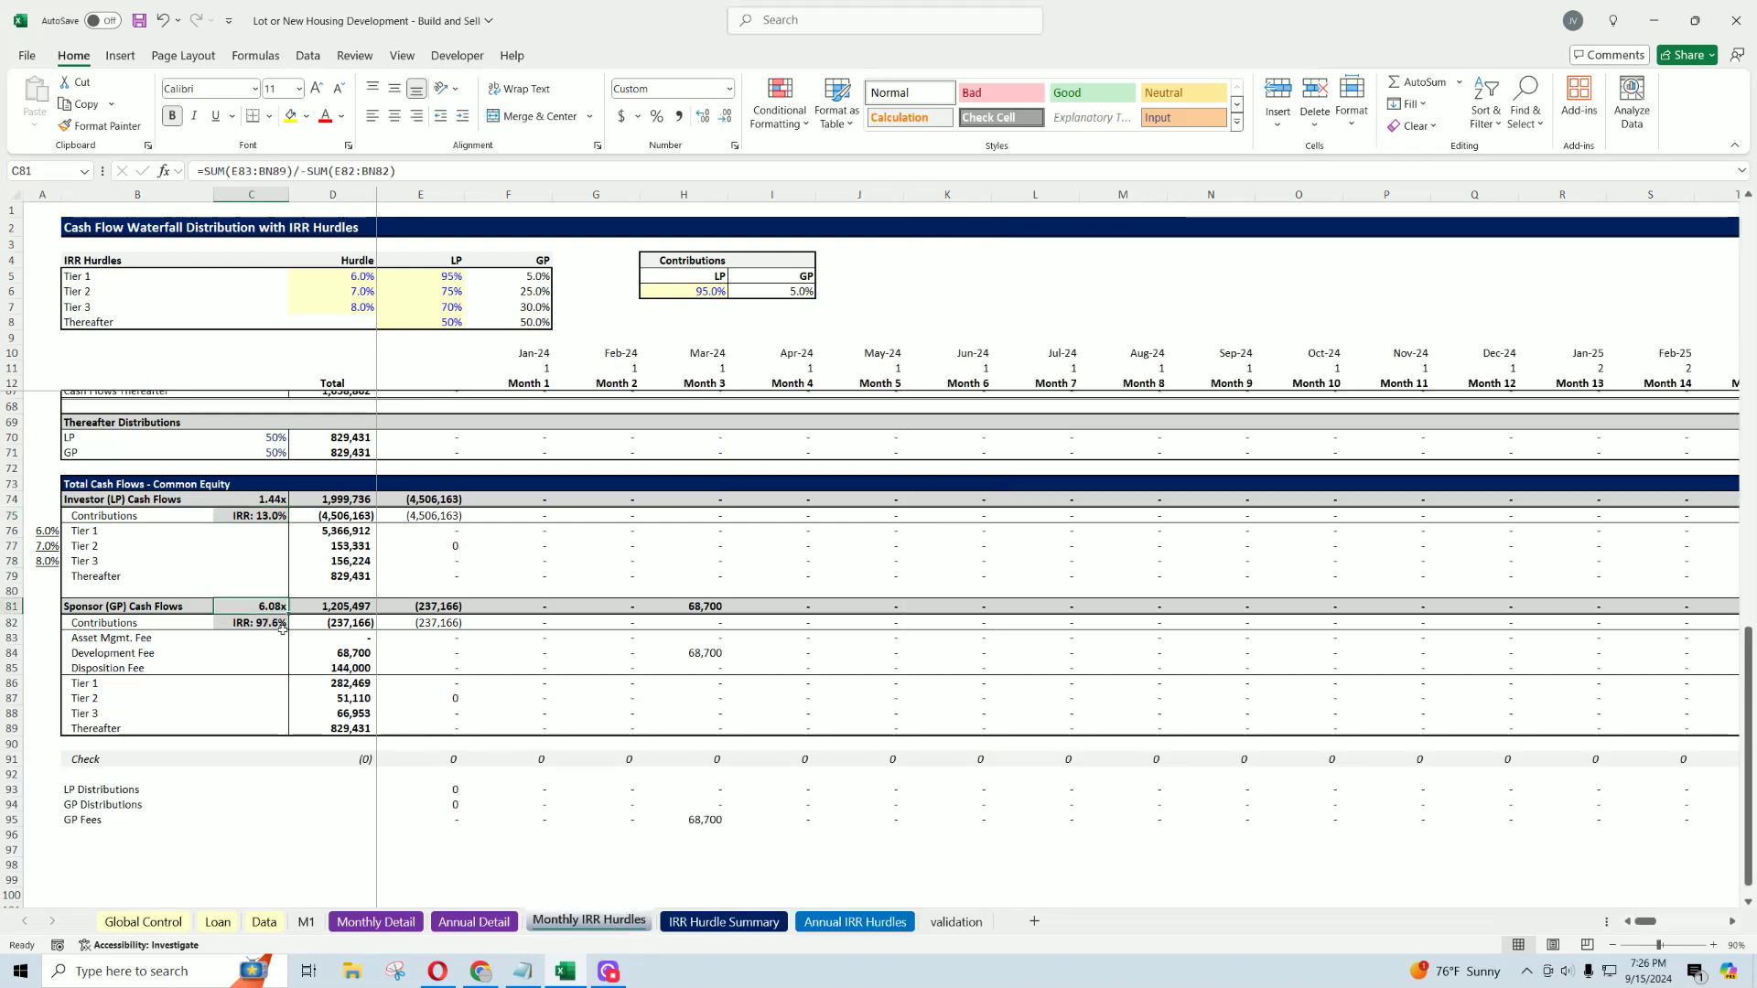
click(265, 622)
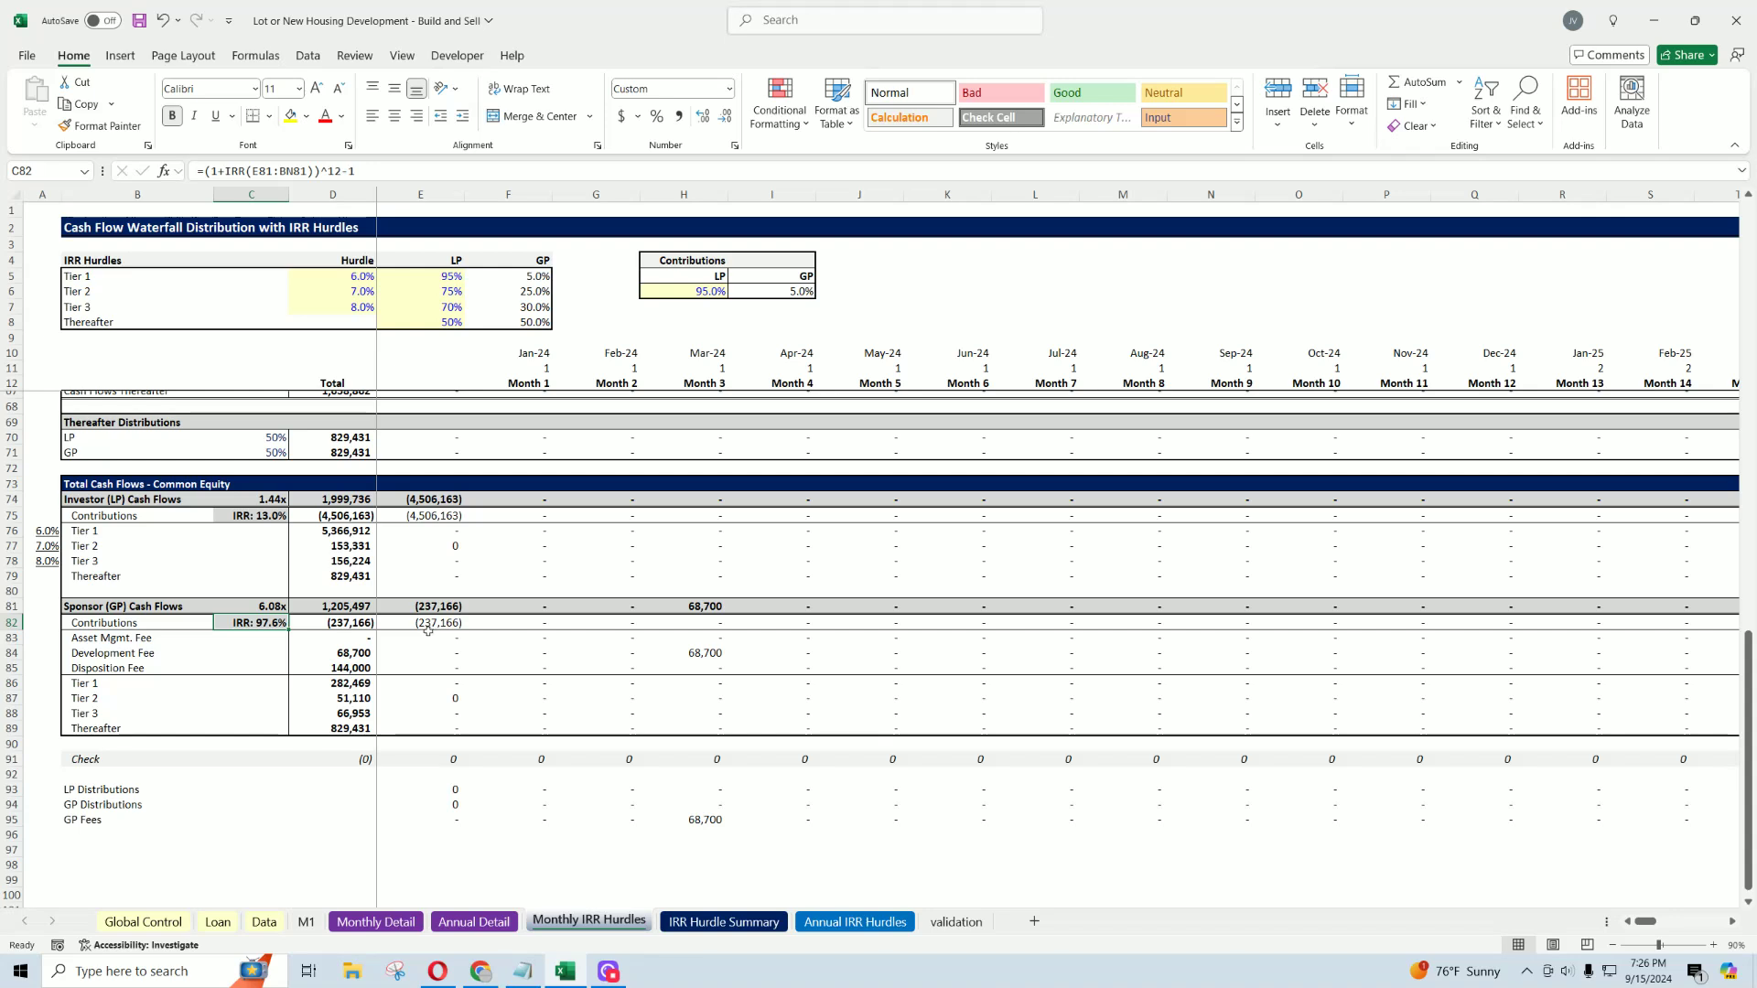
Step: Compare the total LP and GP cash flows on the Monthly IRR Hurdles sheet with those on the Annual IRR Hurdles sheet
click(356, 608)
click(338, 502)
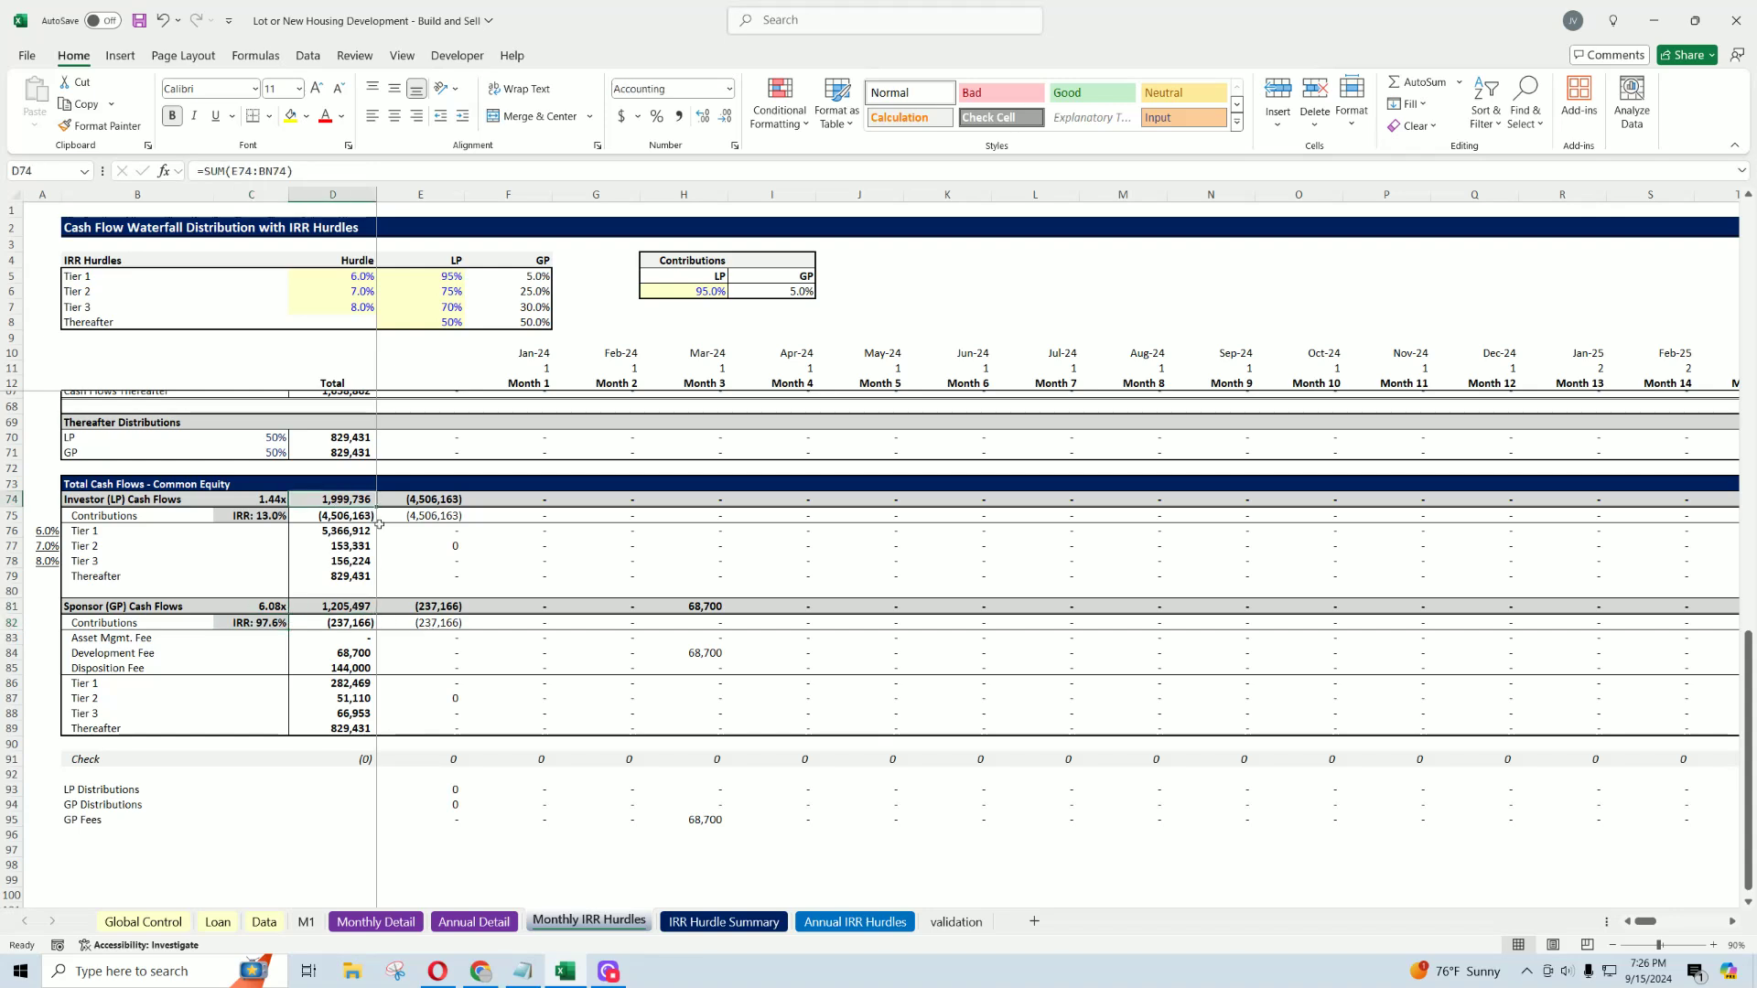
click(343, 606)
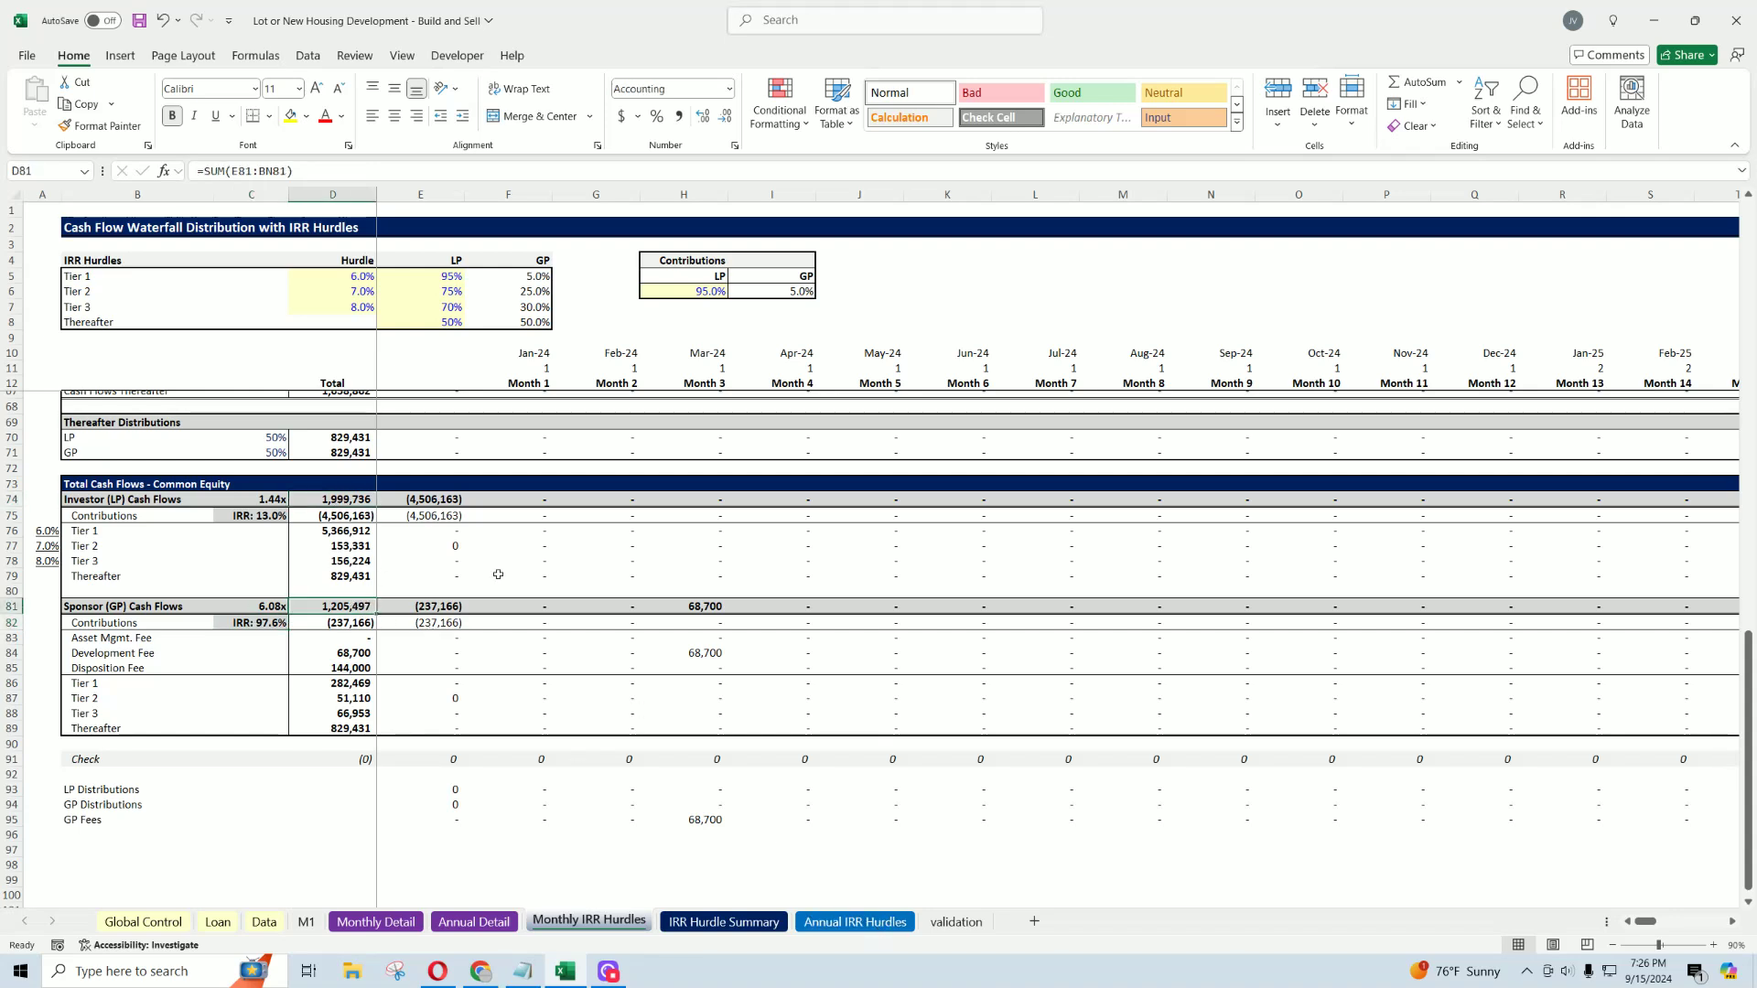
click(855, 922)
click(345, 497)
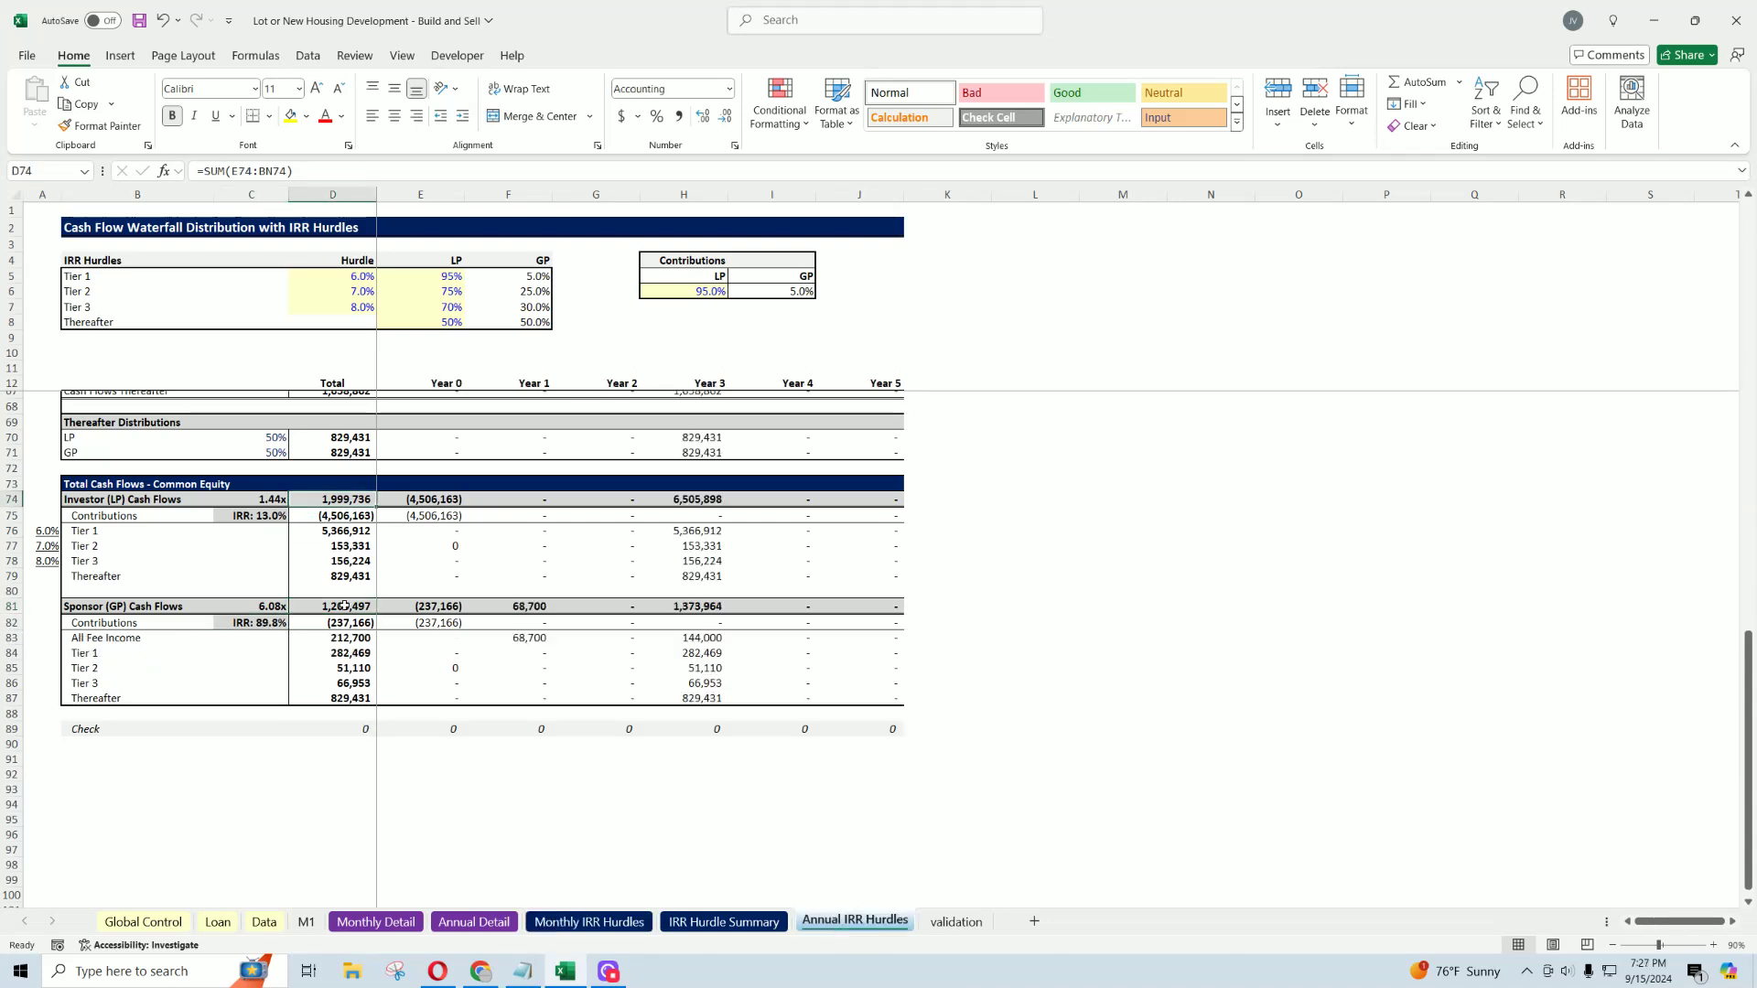
click(344, 606)
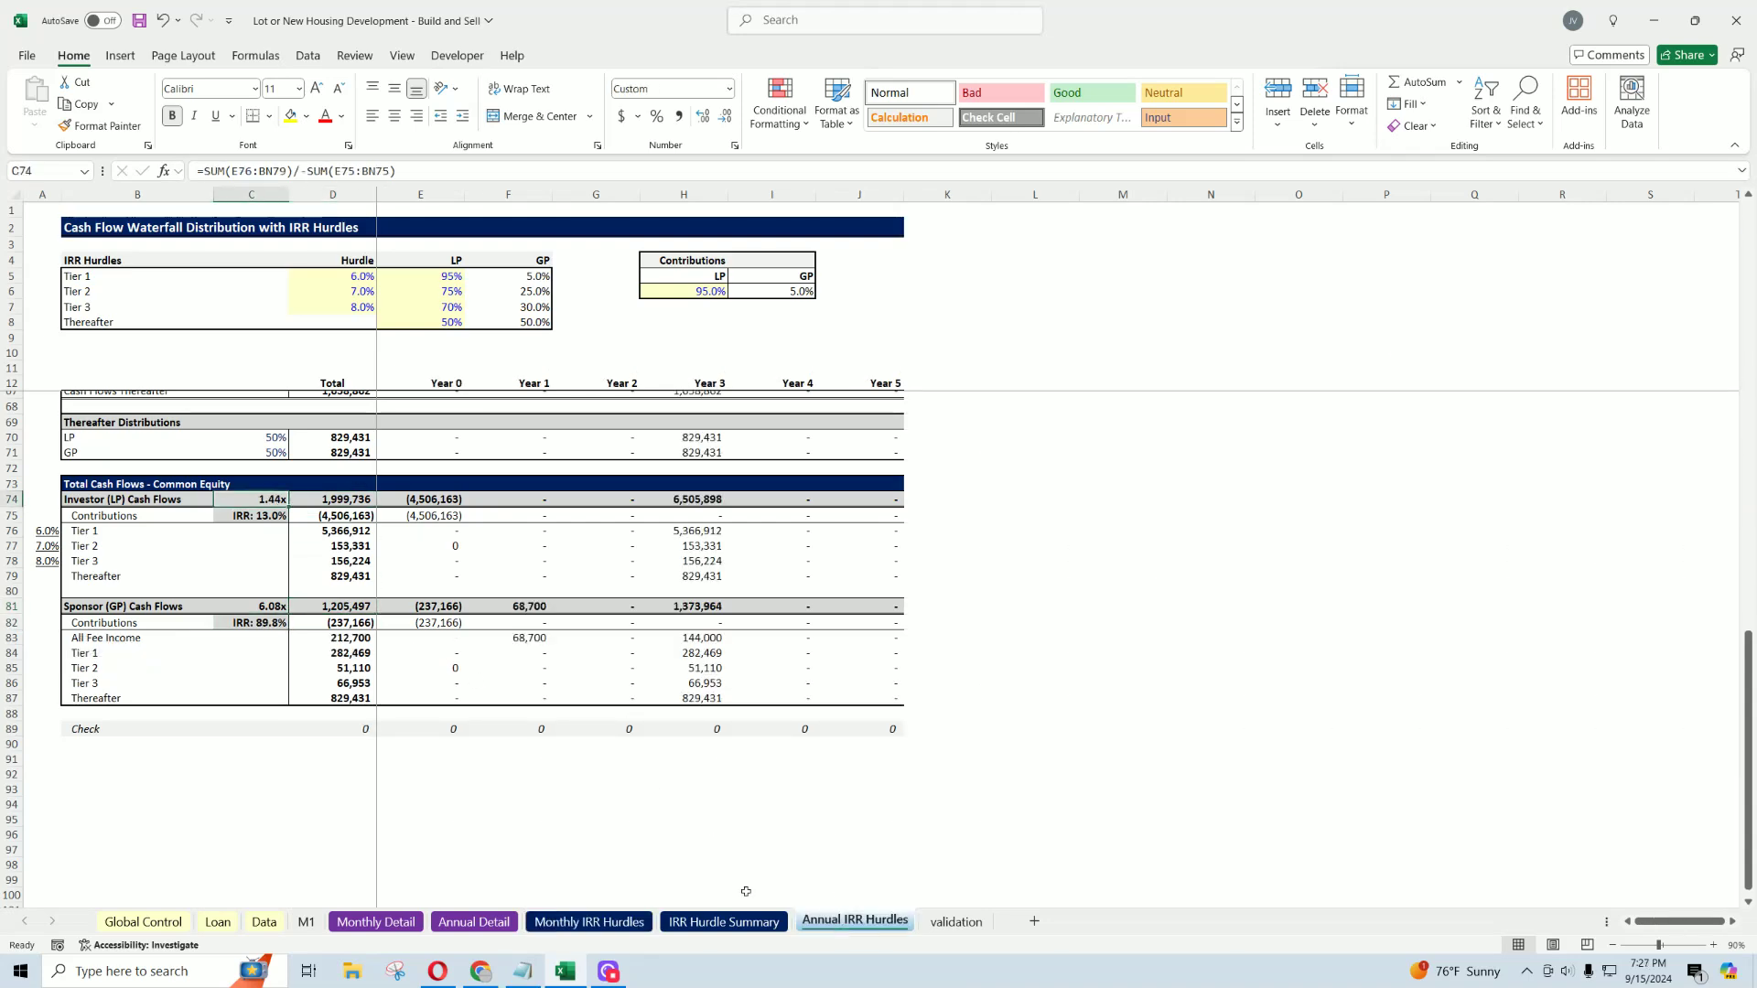
Step: Inspect the Month 1 to Month 3 cells of the Contributions row on the Monthly IRR Hurdles sheet
click(589, 922)
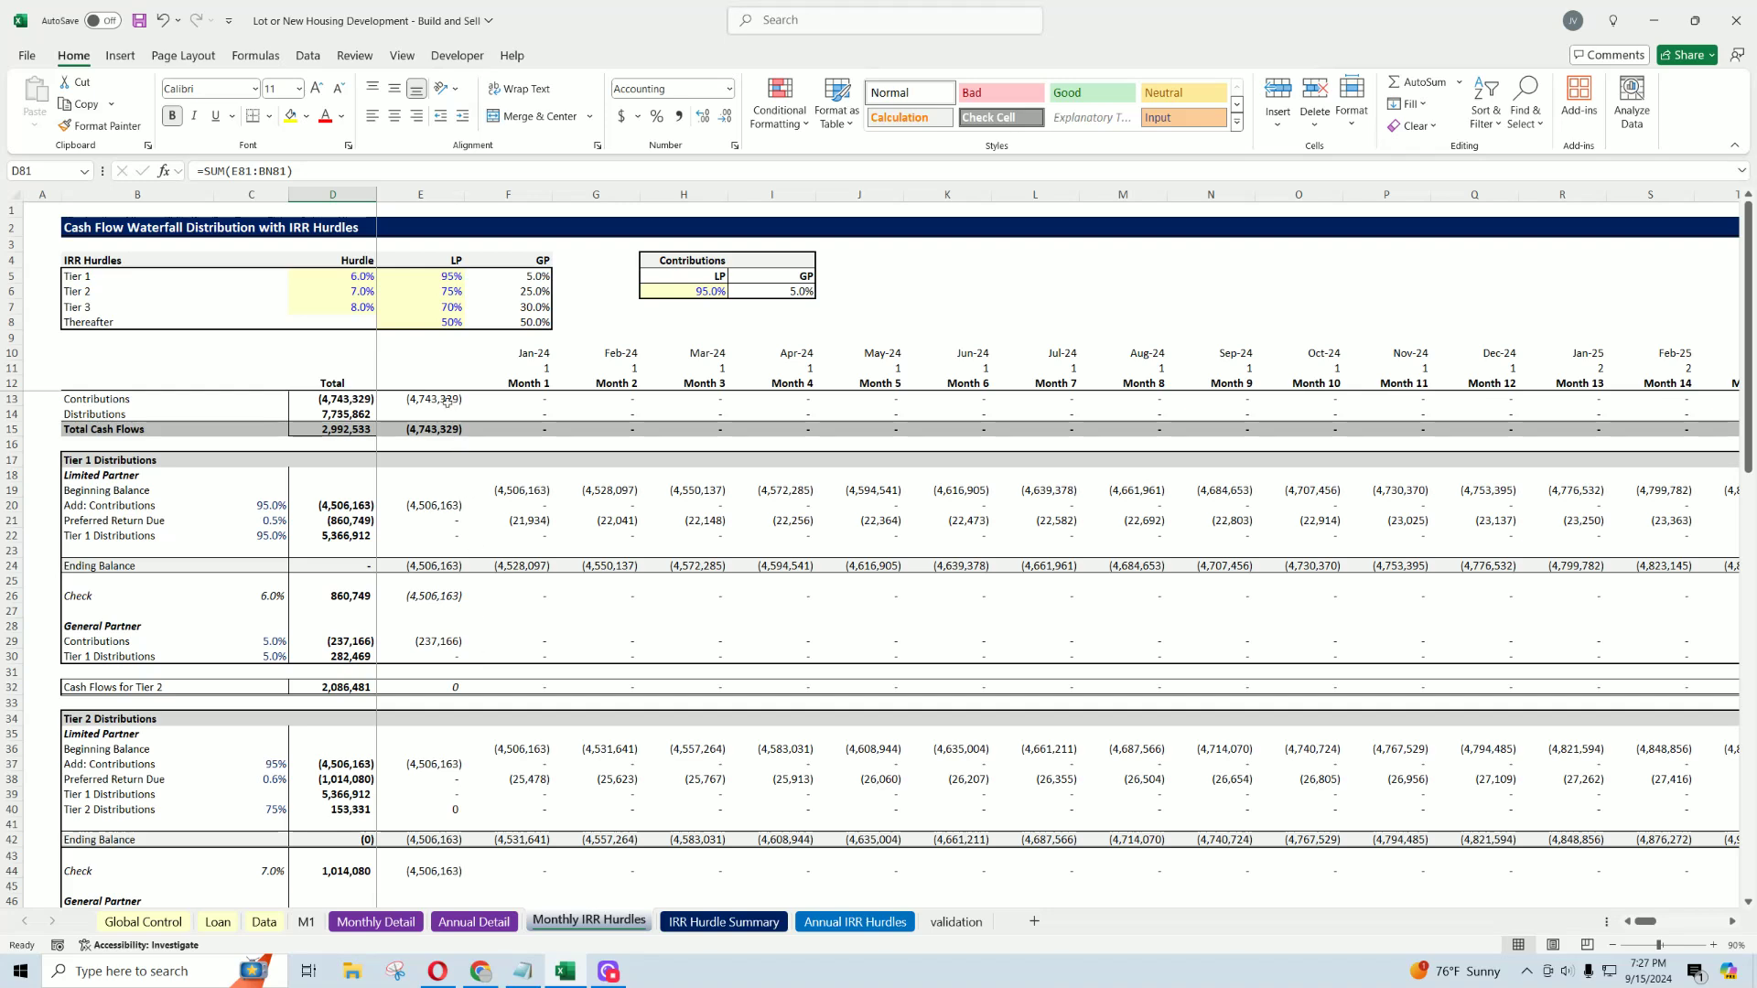
click(509, 401)
click(595, 400)
click(686, 401)
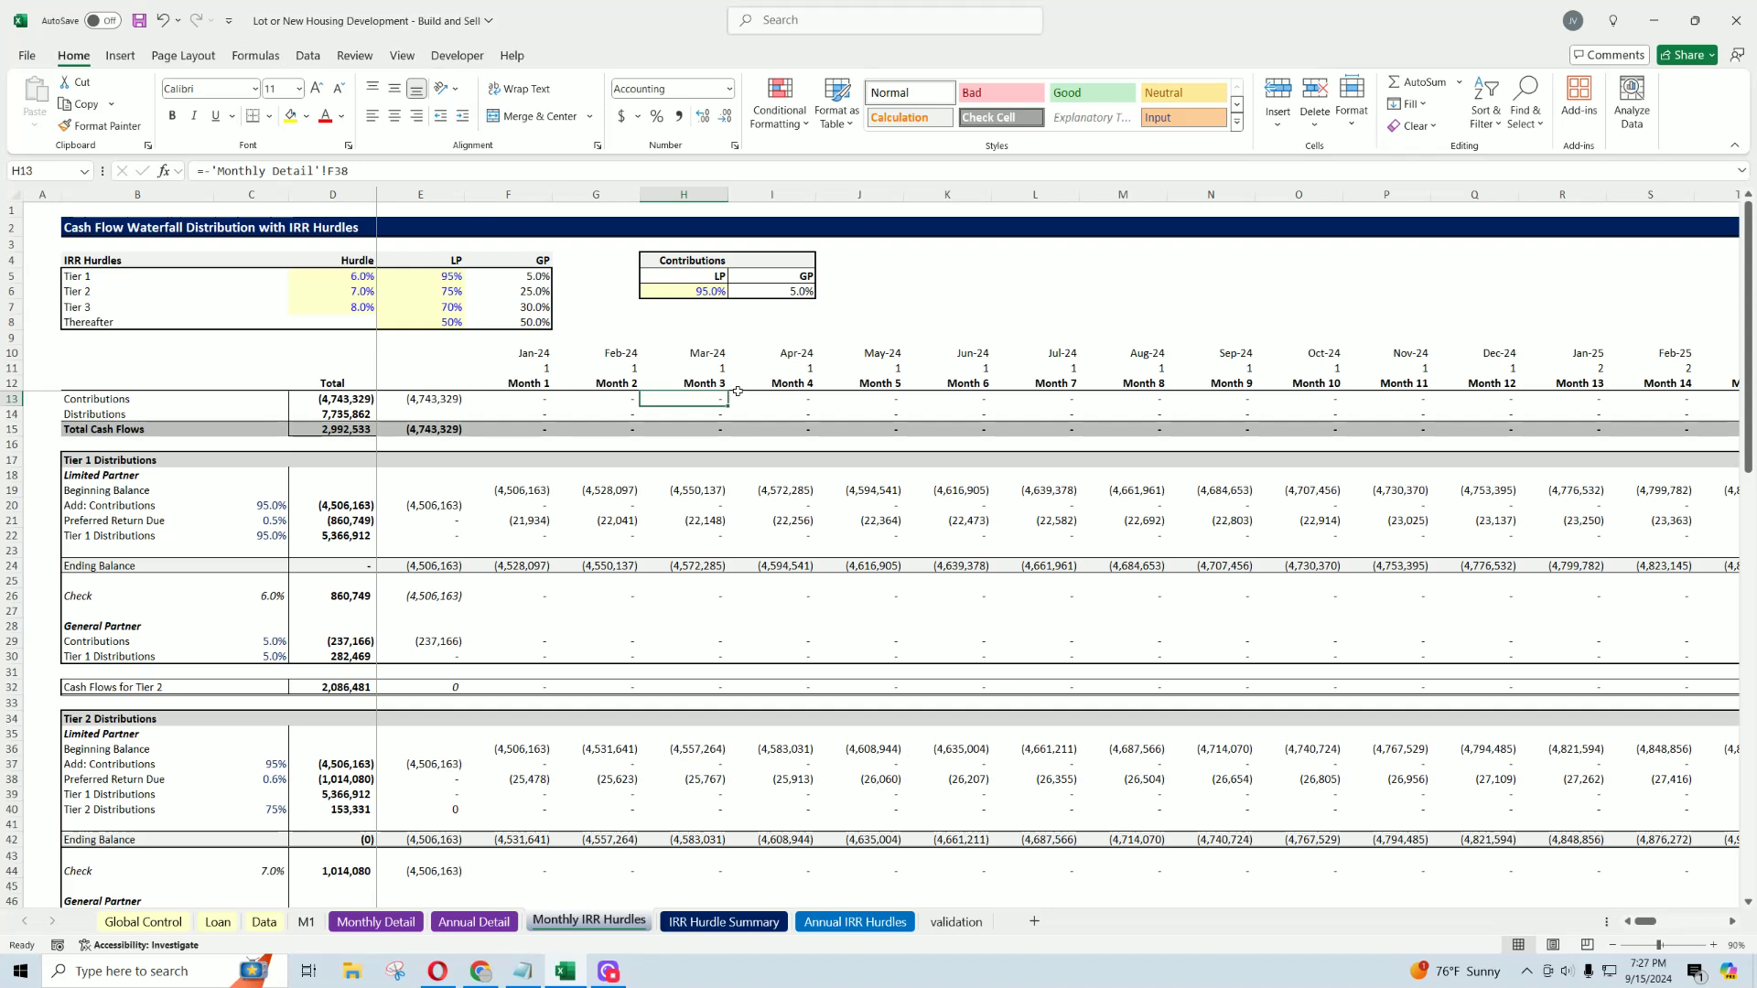
Step: Review the Tier 1 to Tier 3 distribution sections across the years on the Annual IRR Hurdles sheet
click(856, 922)
scroll(723, 764, up, 15)
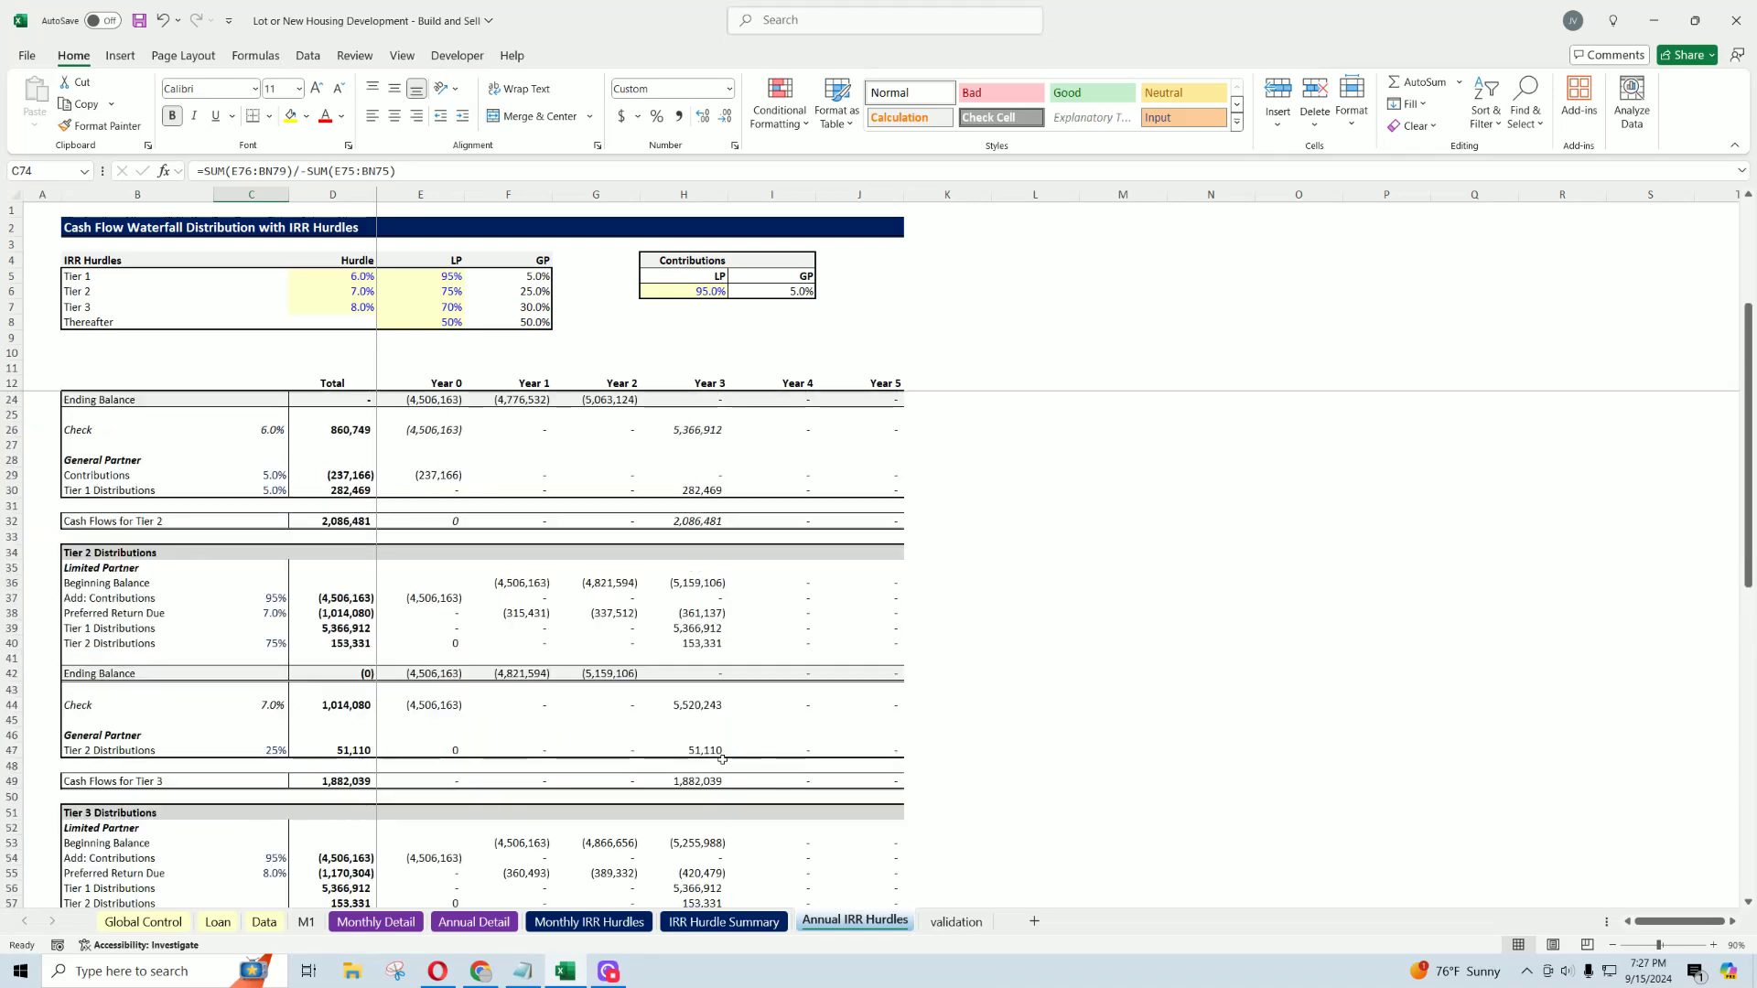
scroll(663, 594, down, 20)
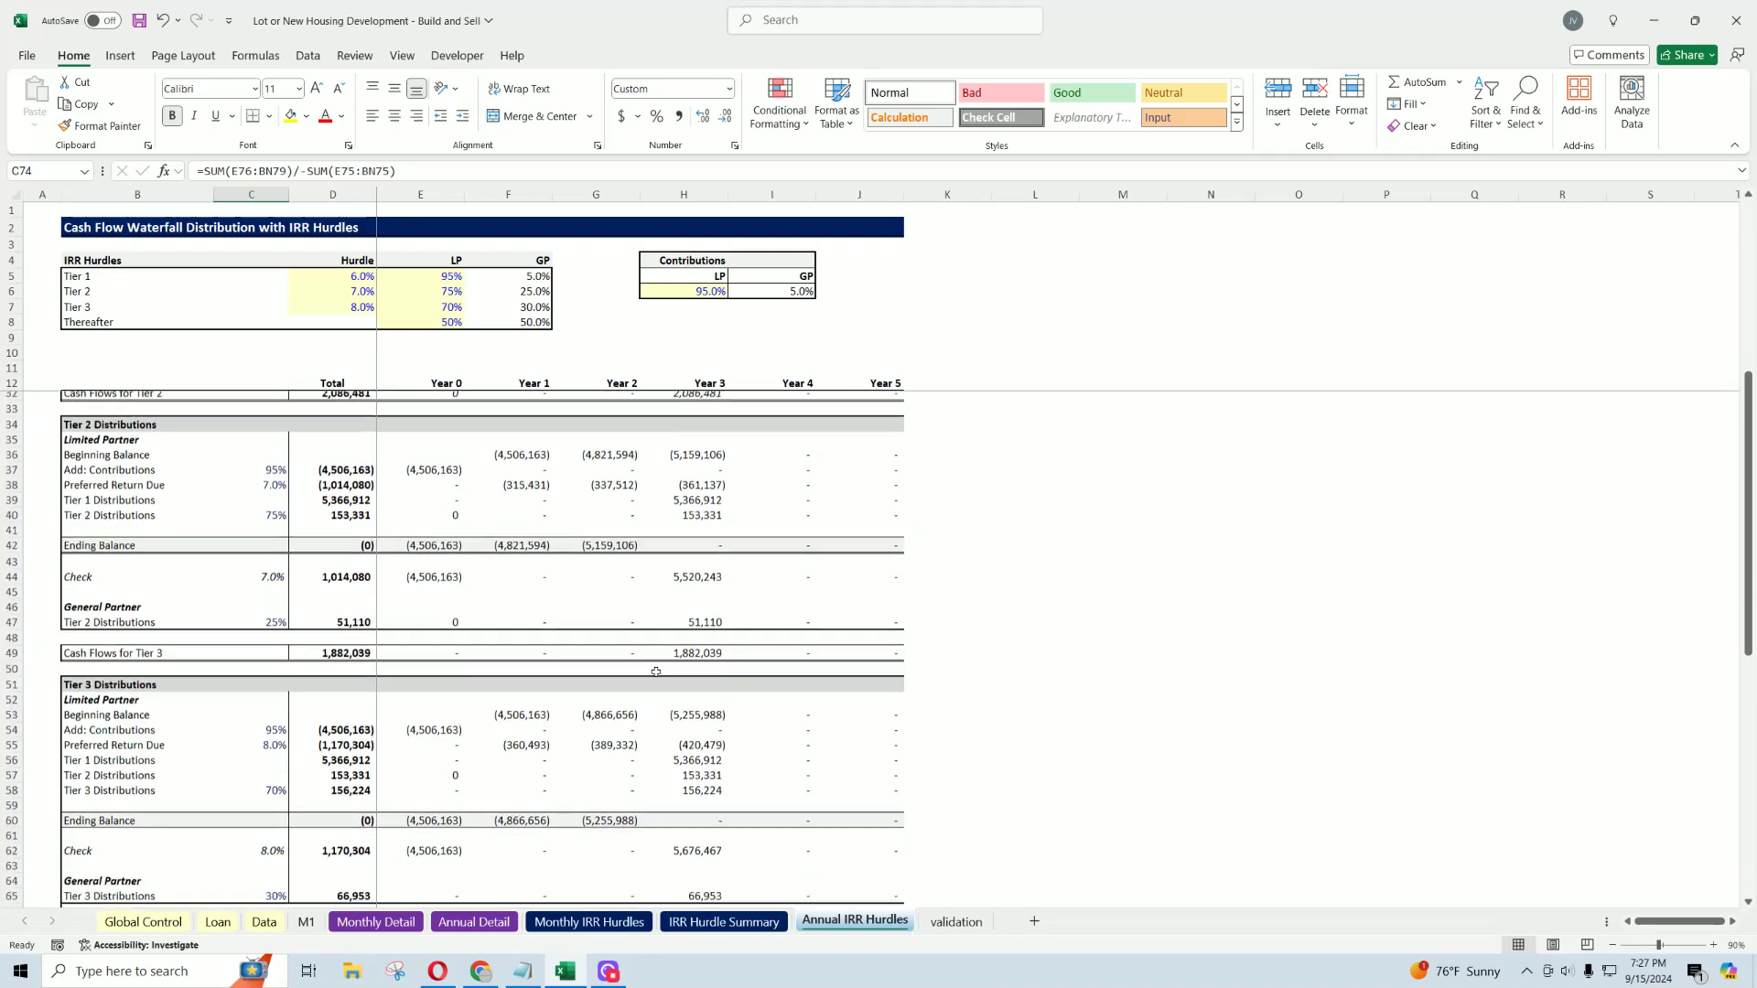
scroll(657, 673, up, 9)
scroll(657, 673, up, 15)
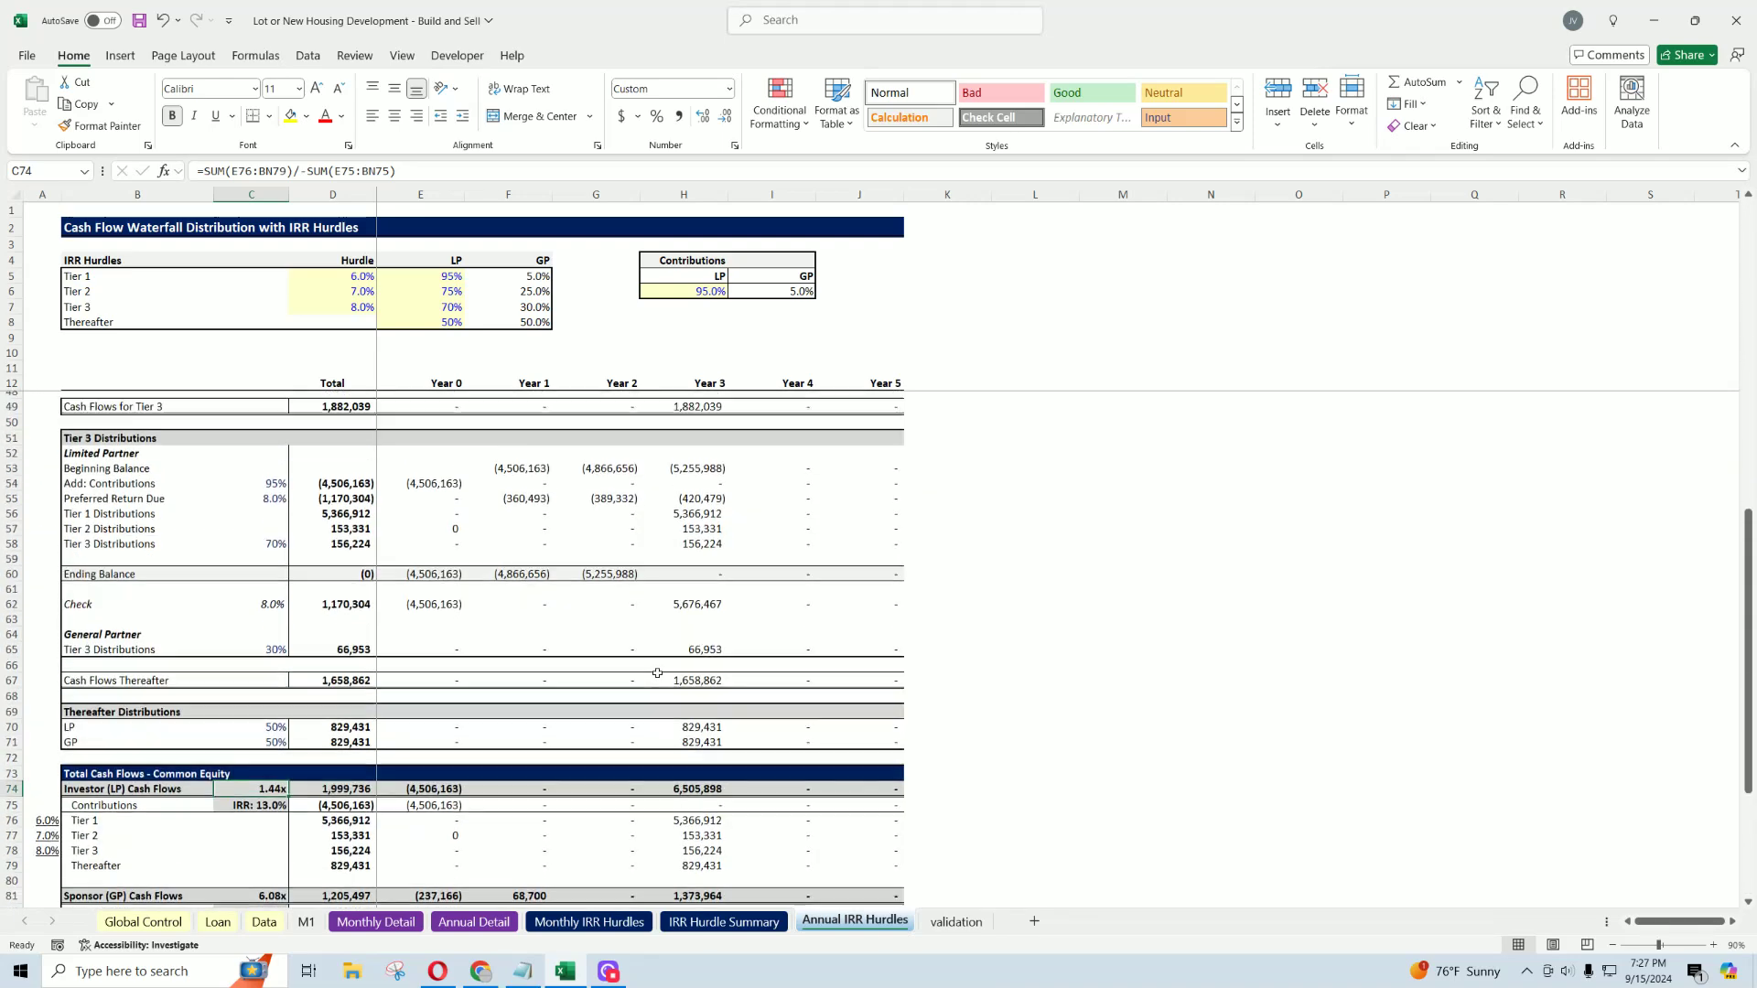
Step: Return to the Monthly IRR Hurdles sheet and save the workbook
click(589, 921)
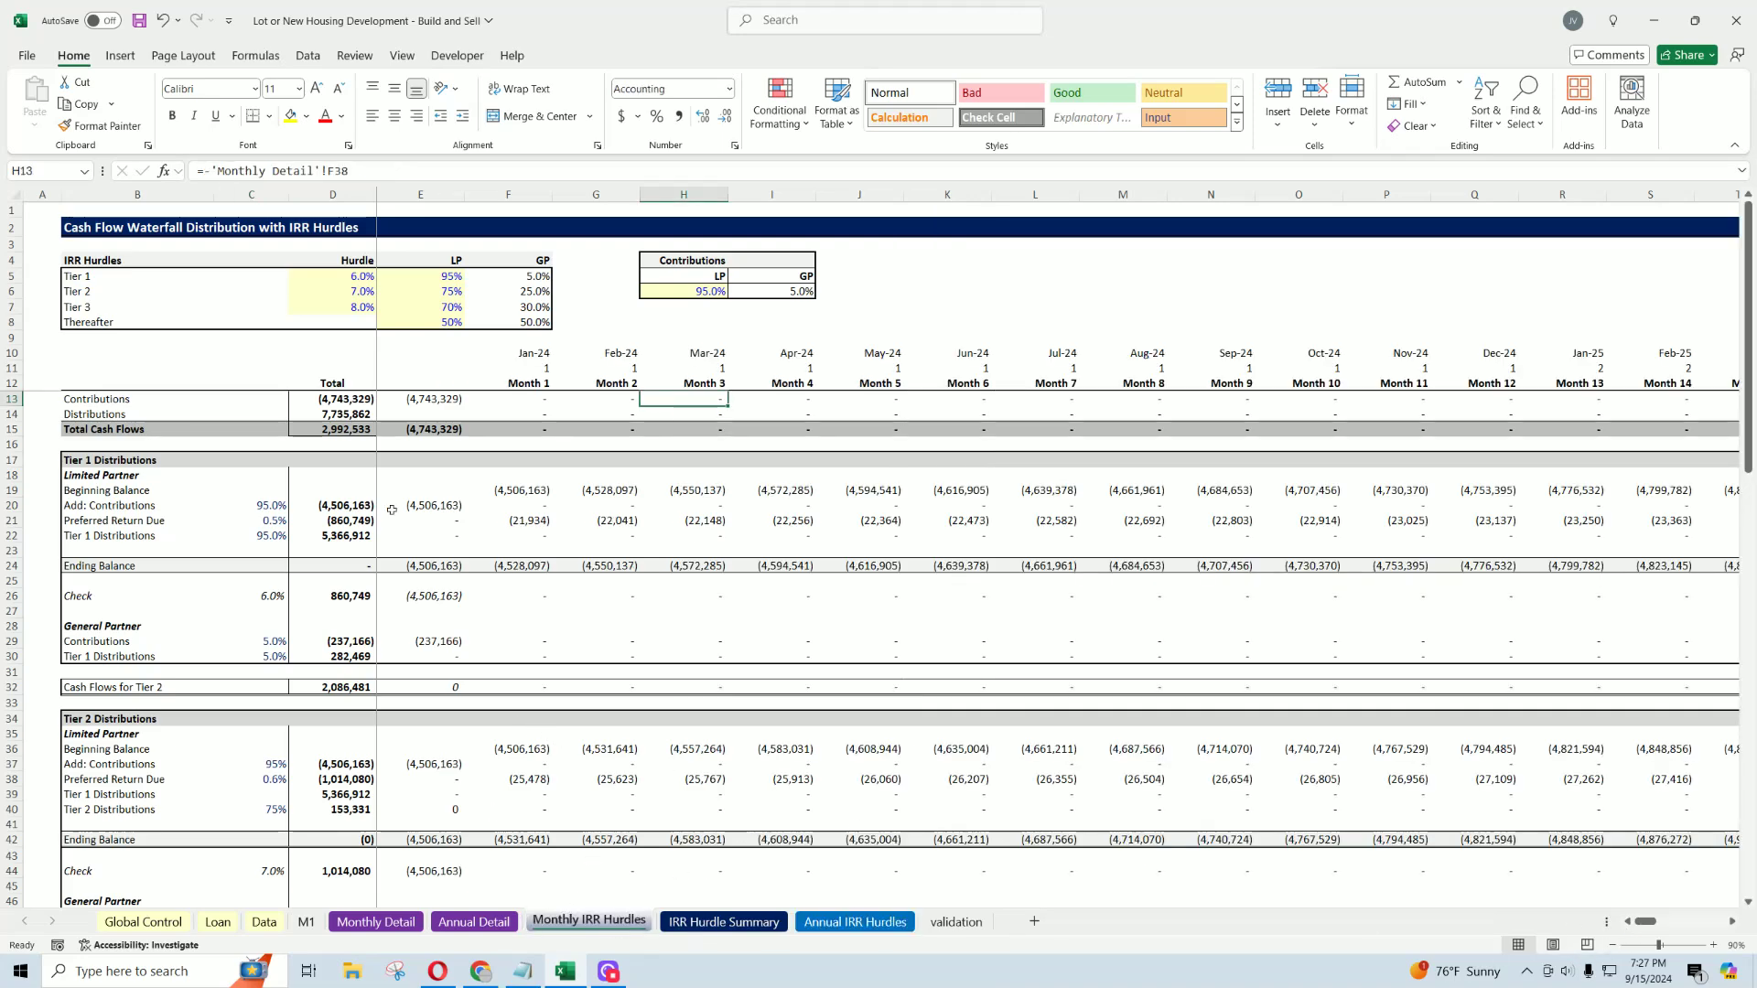
click(140, 21)
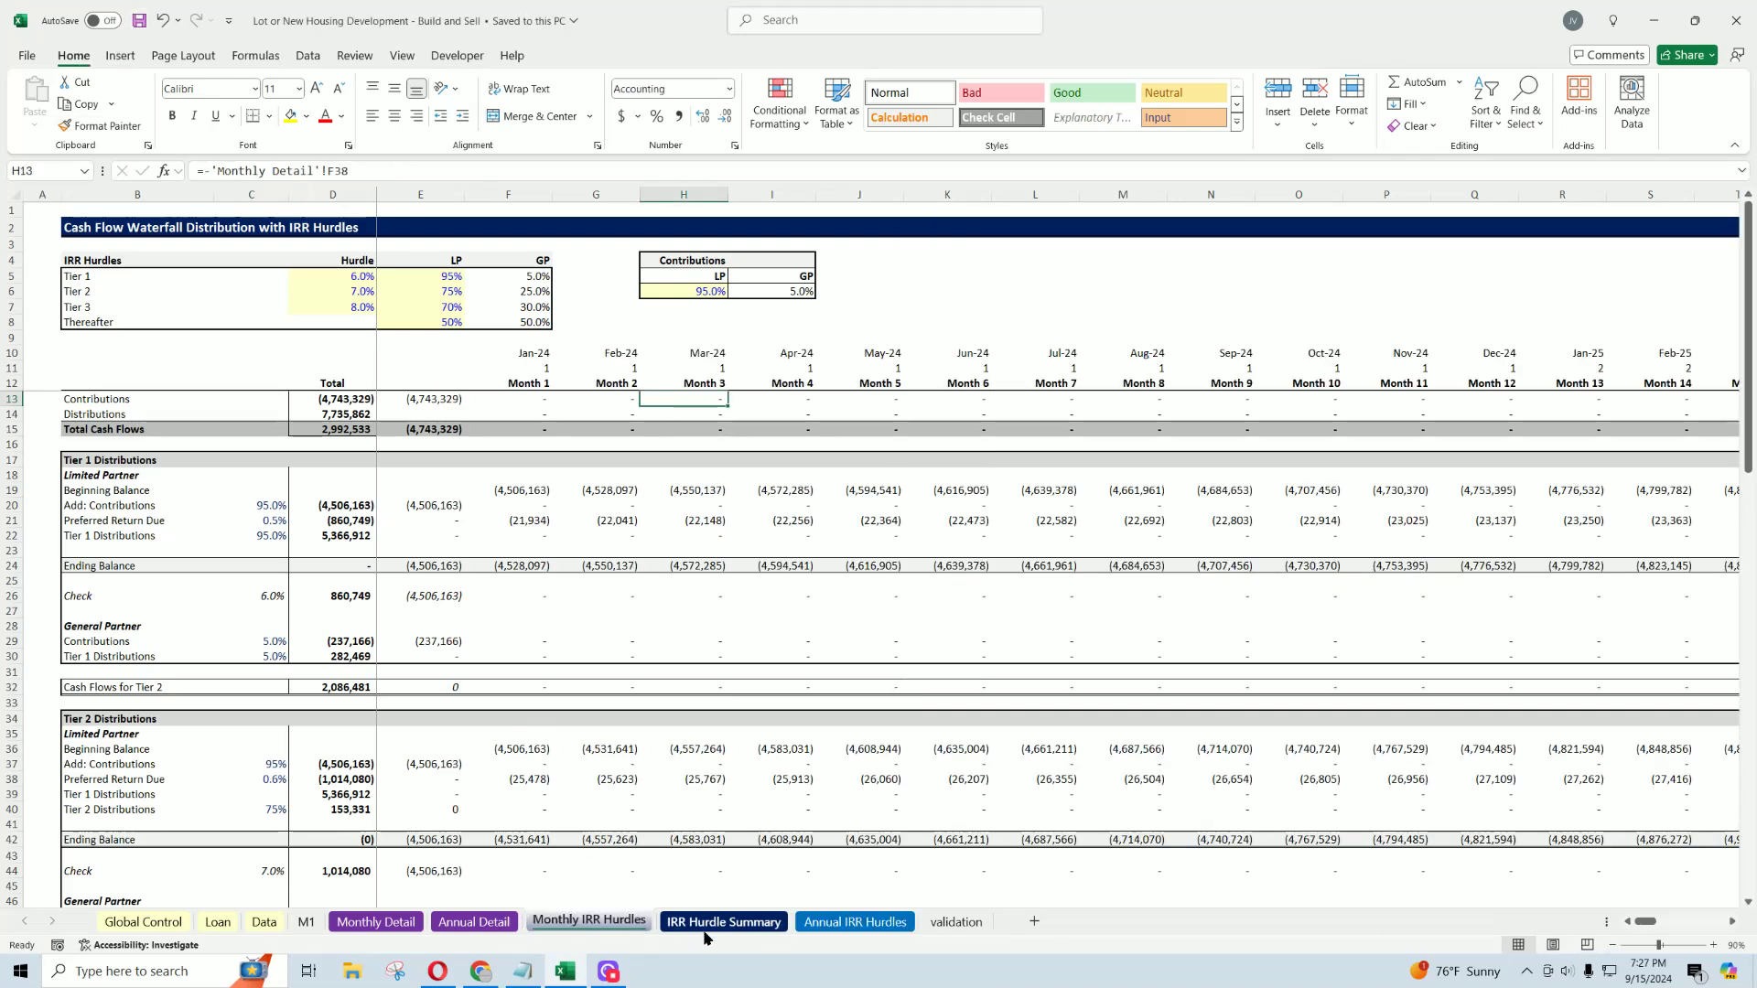
Step: Look over the Monthly Detail cash flows and the Status column of the lots on the Data sheet
click(467, 923)
key(ctrl+Page_Up)
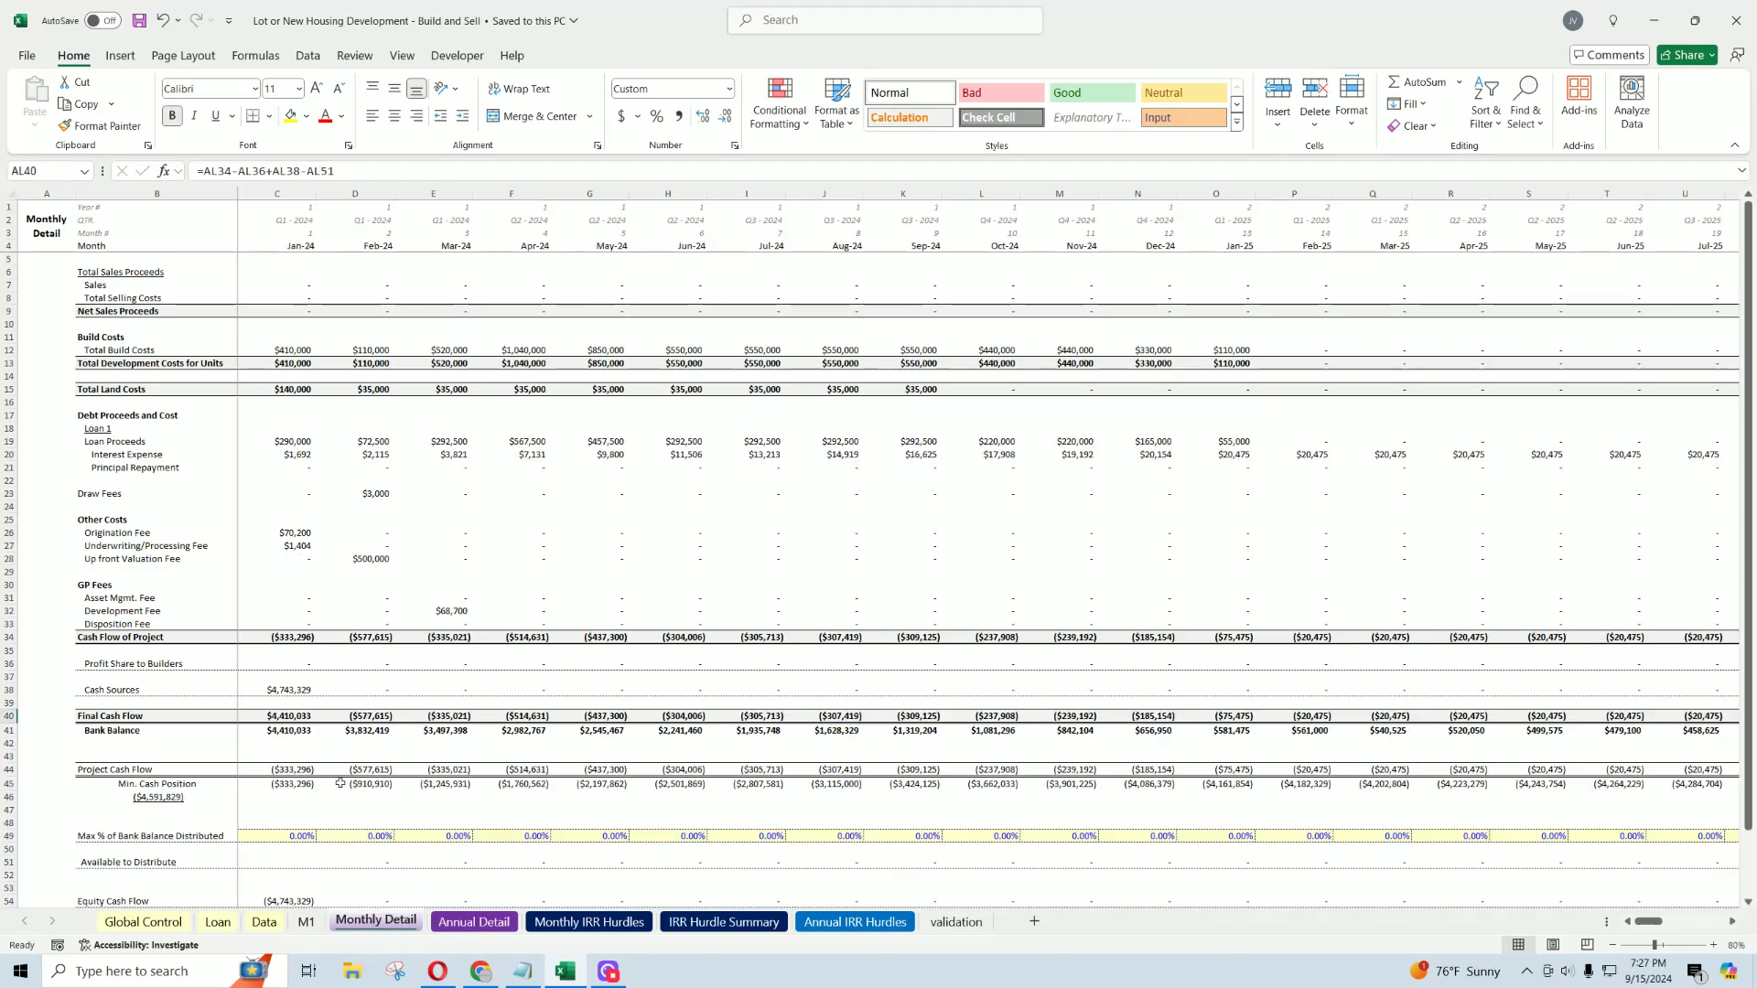
scroll(340, 786, down, 1)
scroll(320, 824, up, 1)
click(264, 922)
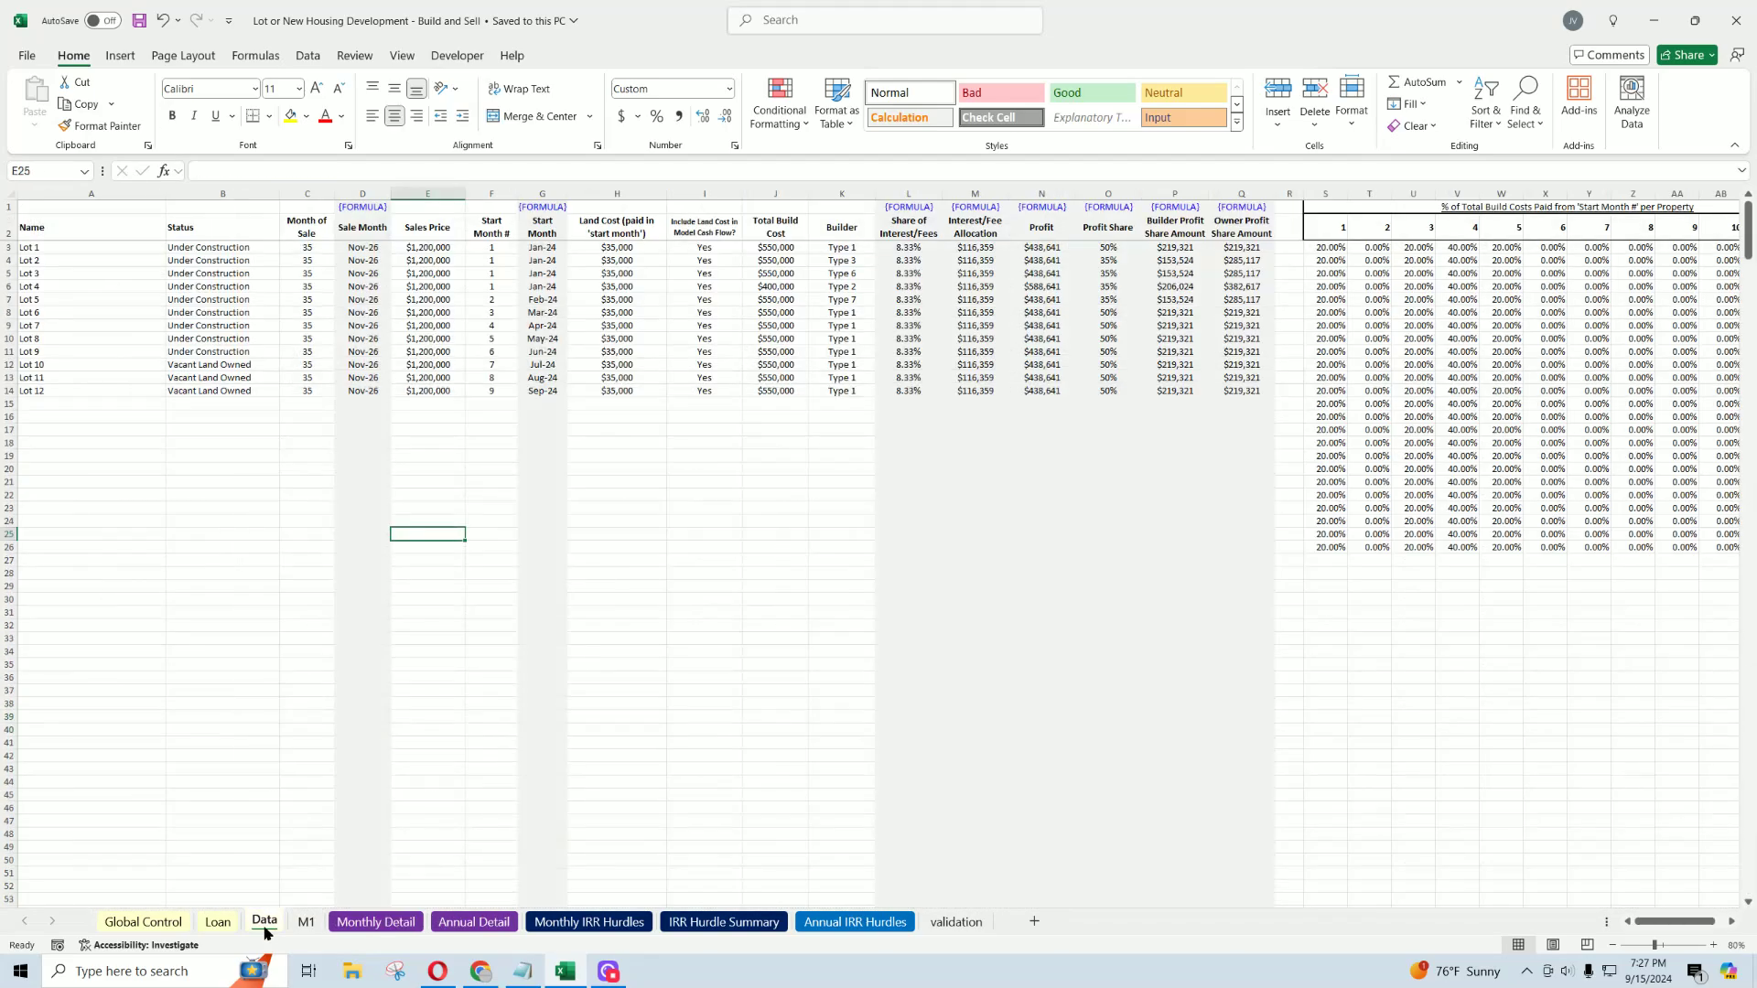
drag(223, 247, 183, 482)
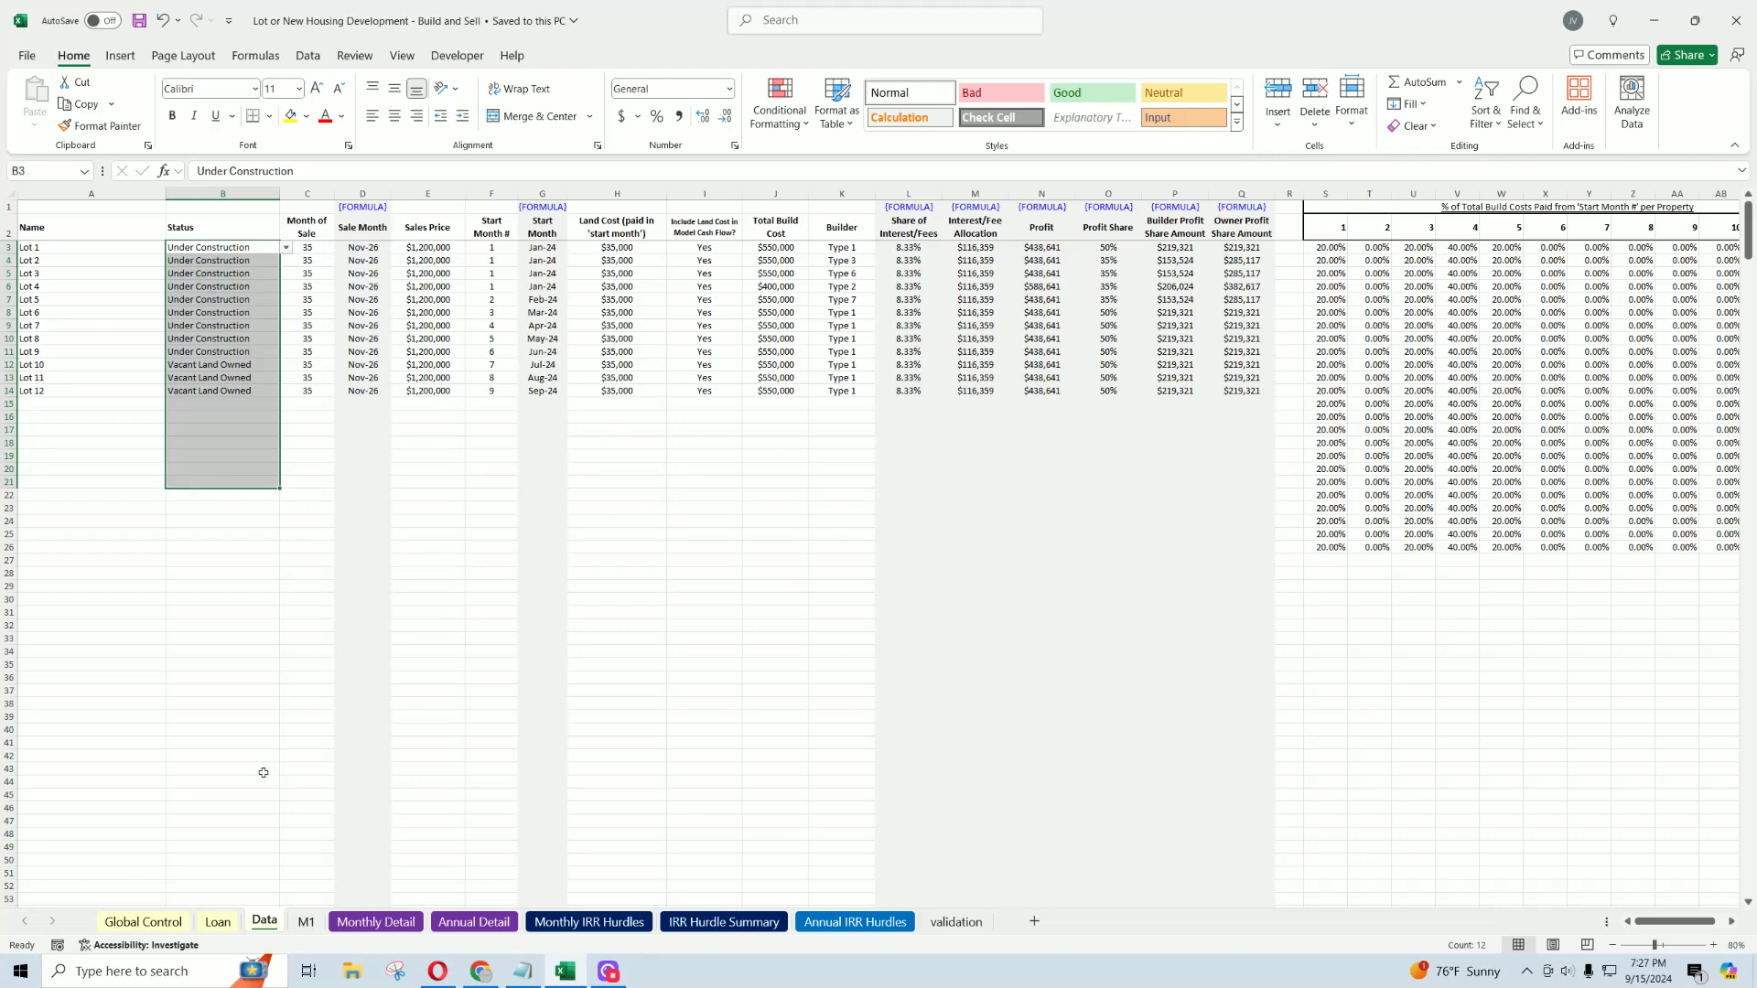
Step: Look through the monthly schedule on the Loan sheet and view the assumptions and project summary on Global Control
click(218, 921)
scroll(361, 772, down, 10)
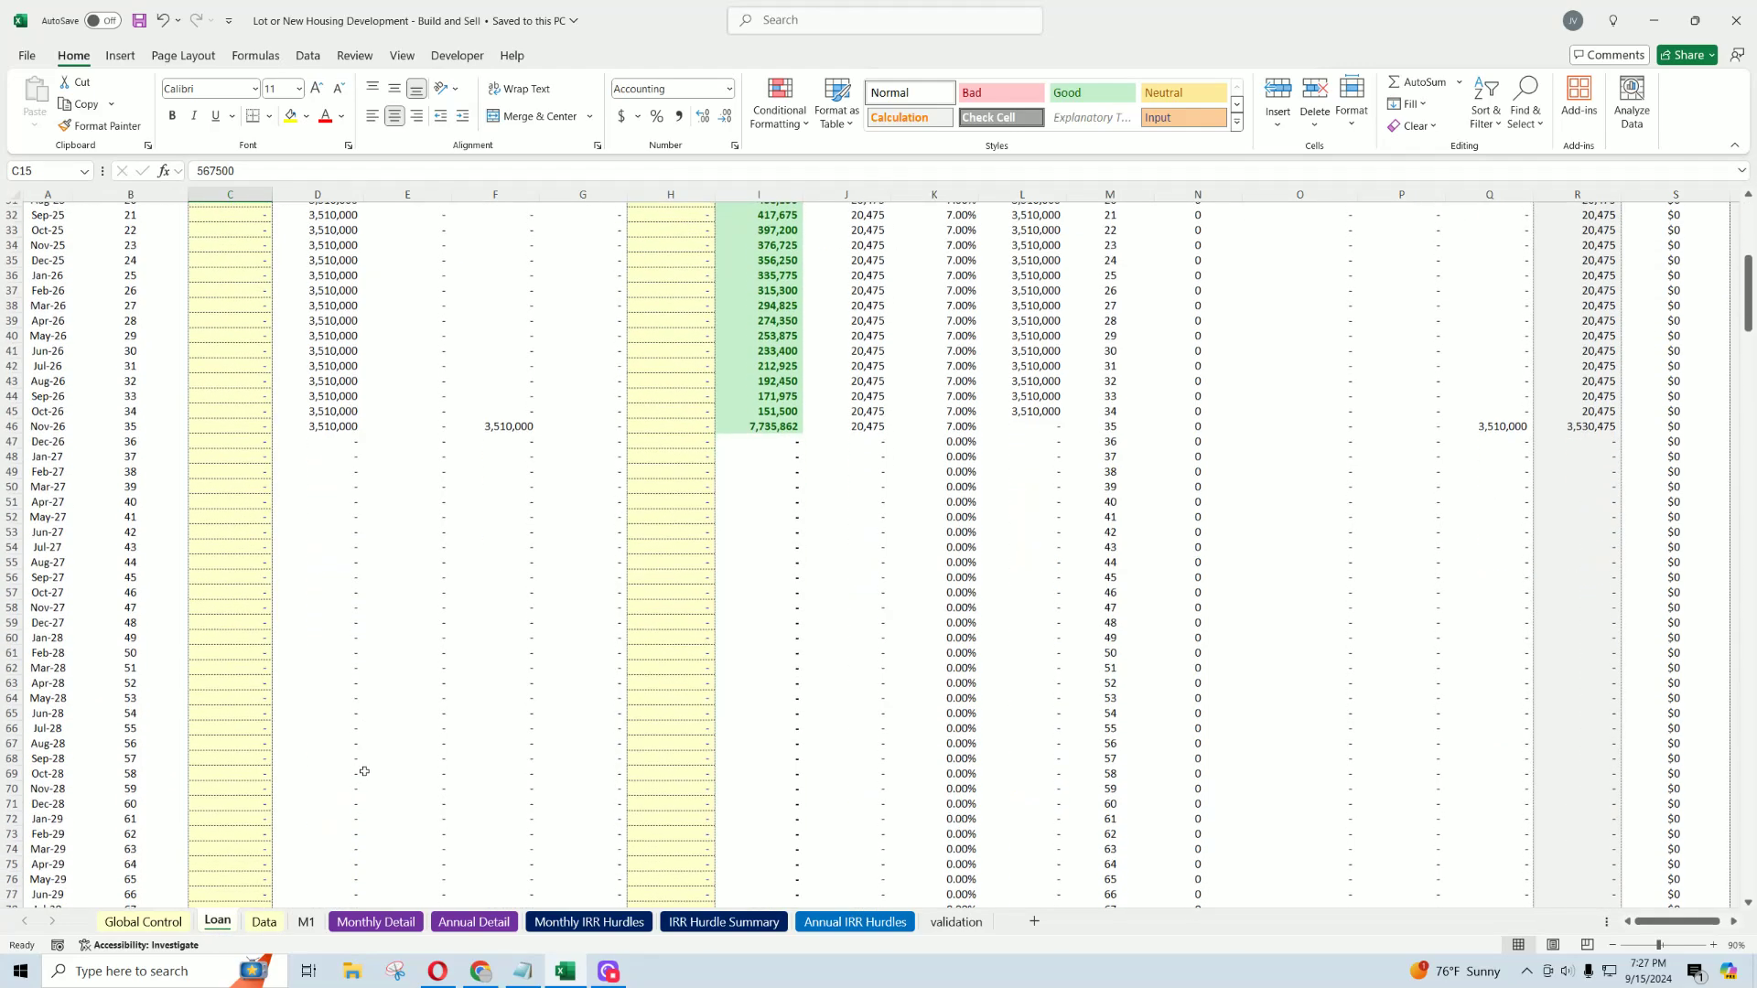
scroll(365, 767, up, 10)
click(144, 922)
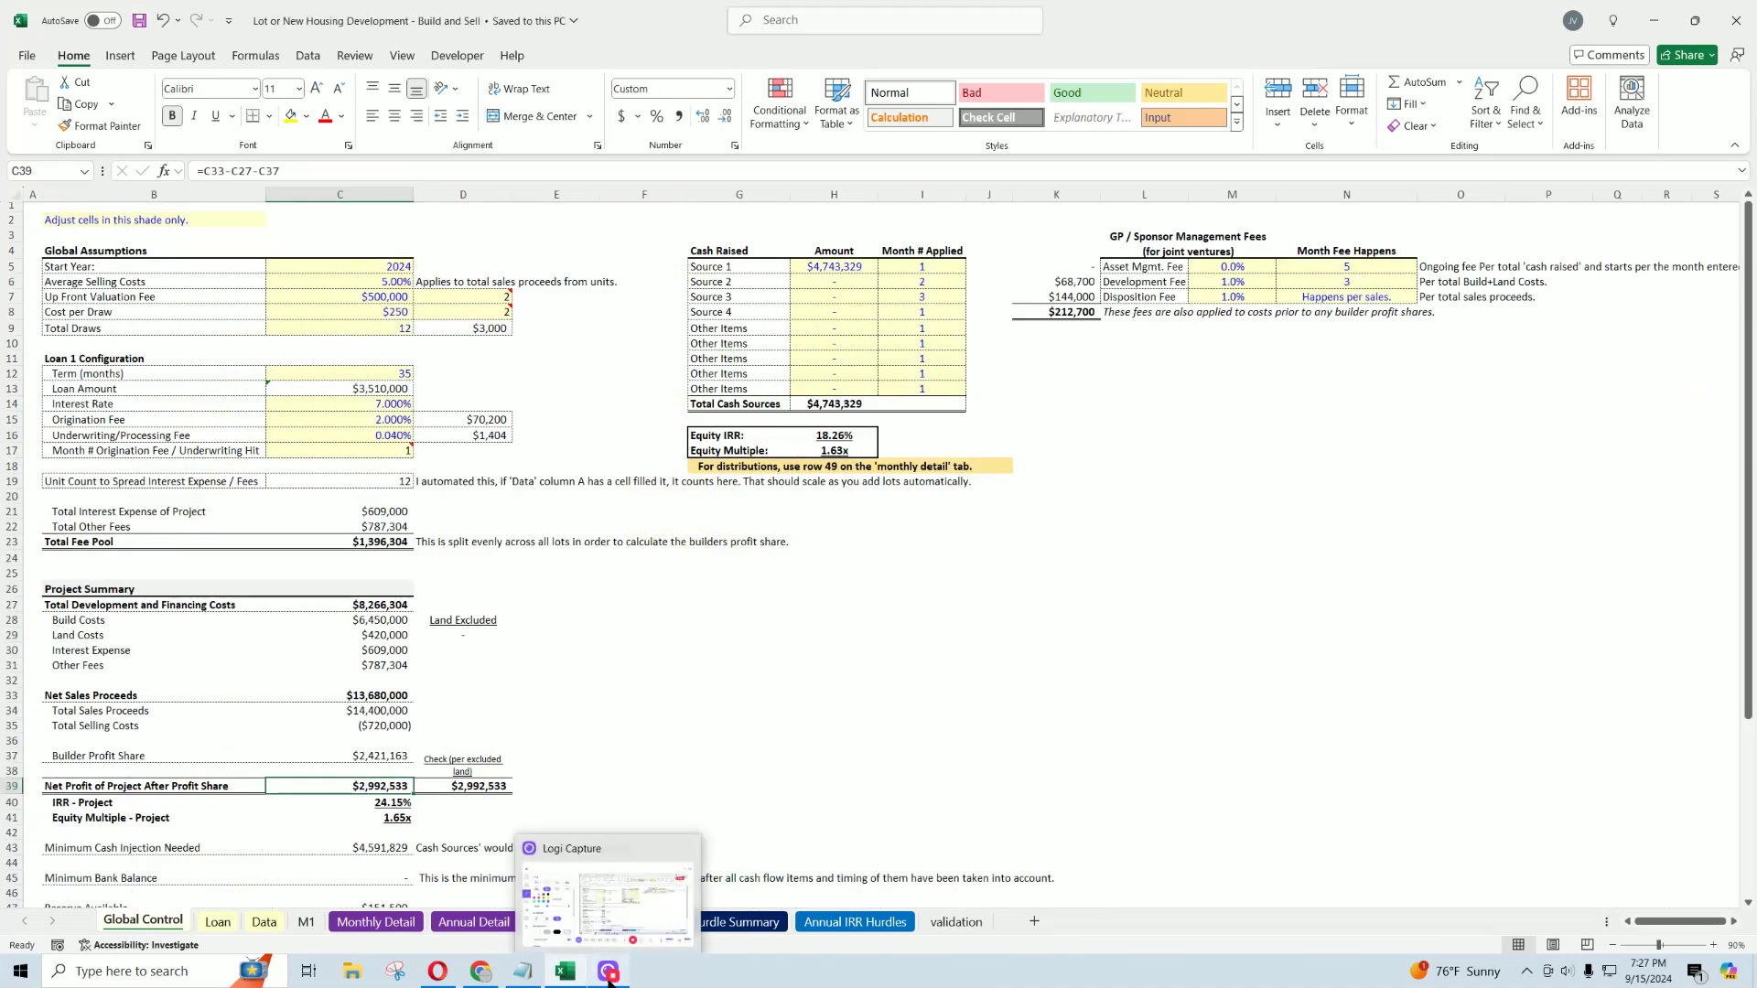
Step: Switch to the Opera browser and open the Real Estate template category on the SmartHelping site
click(446, 973)
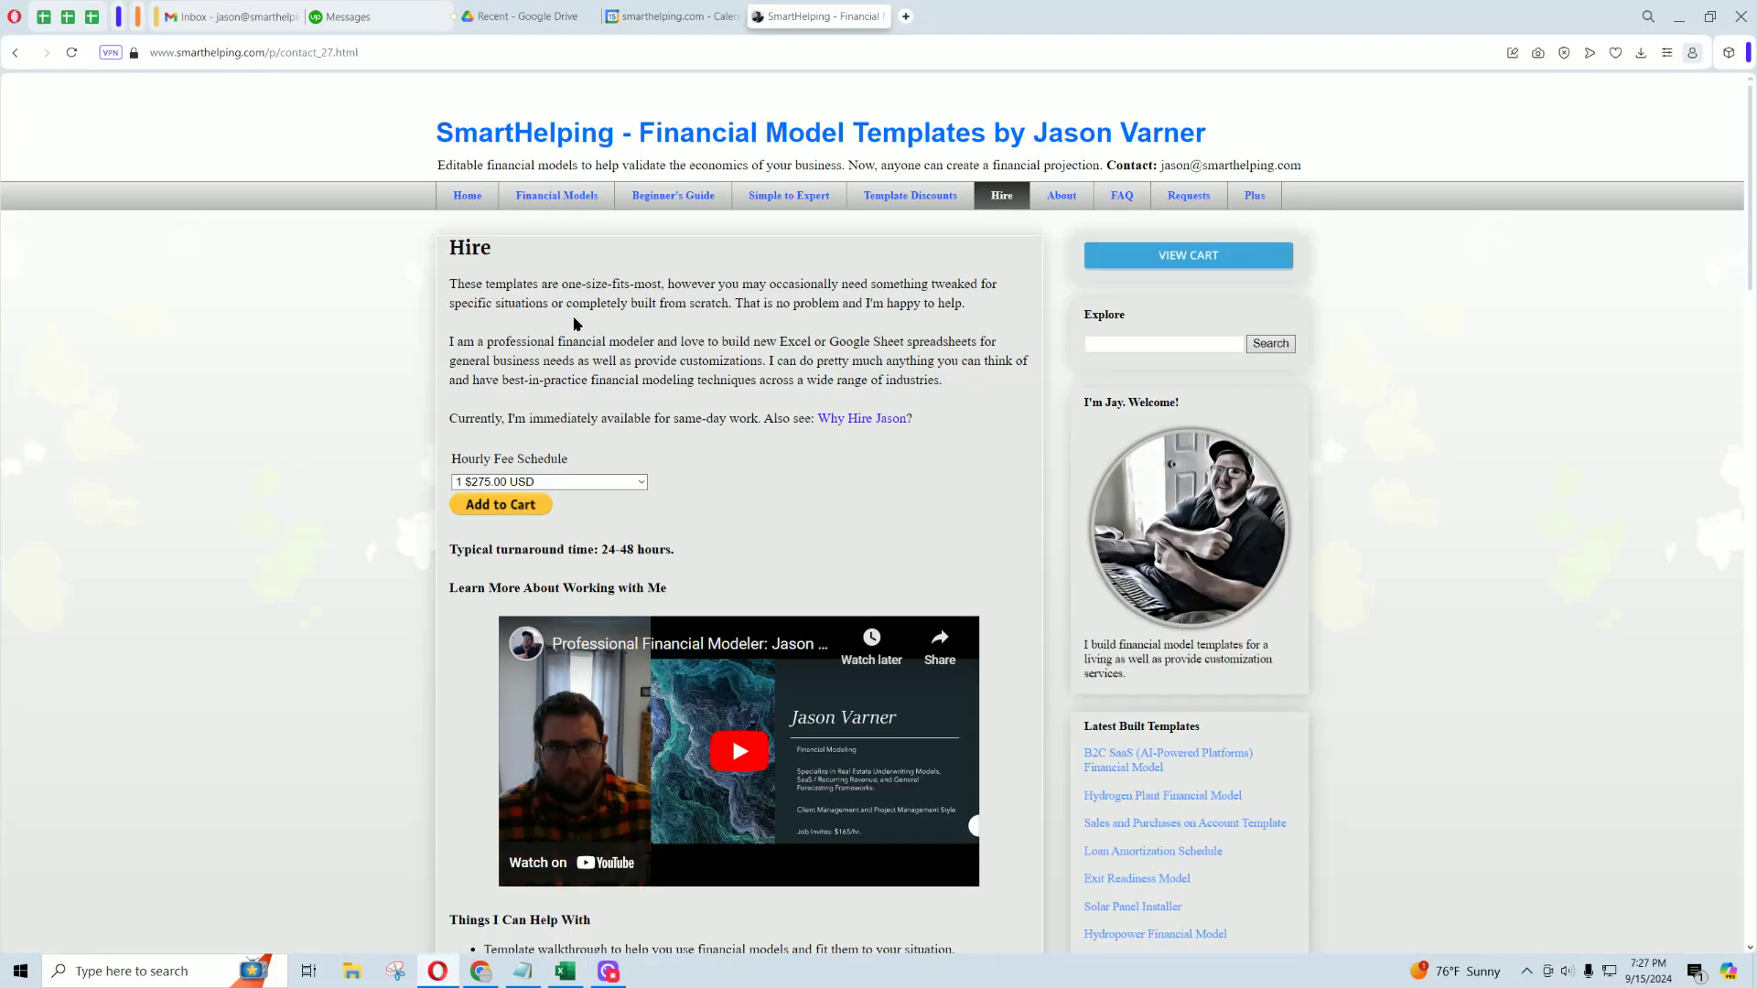
click(475, 194)
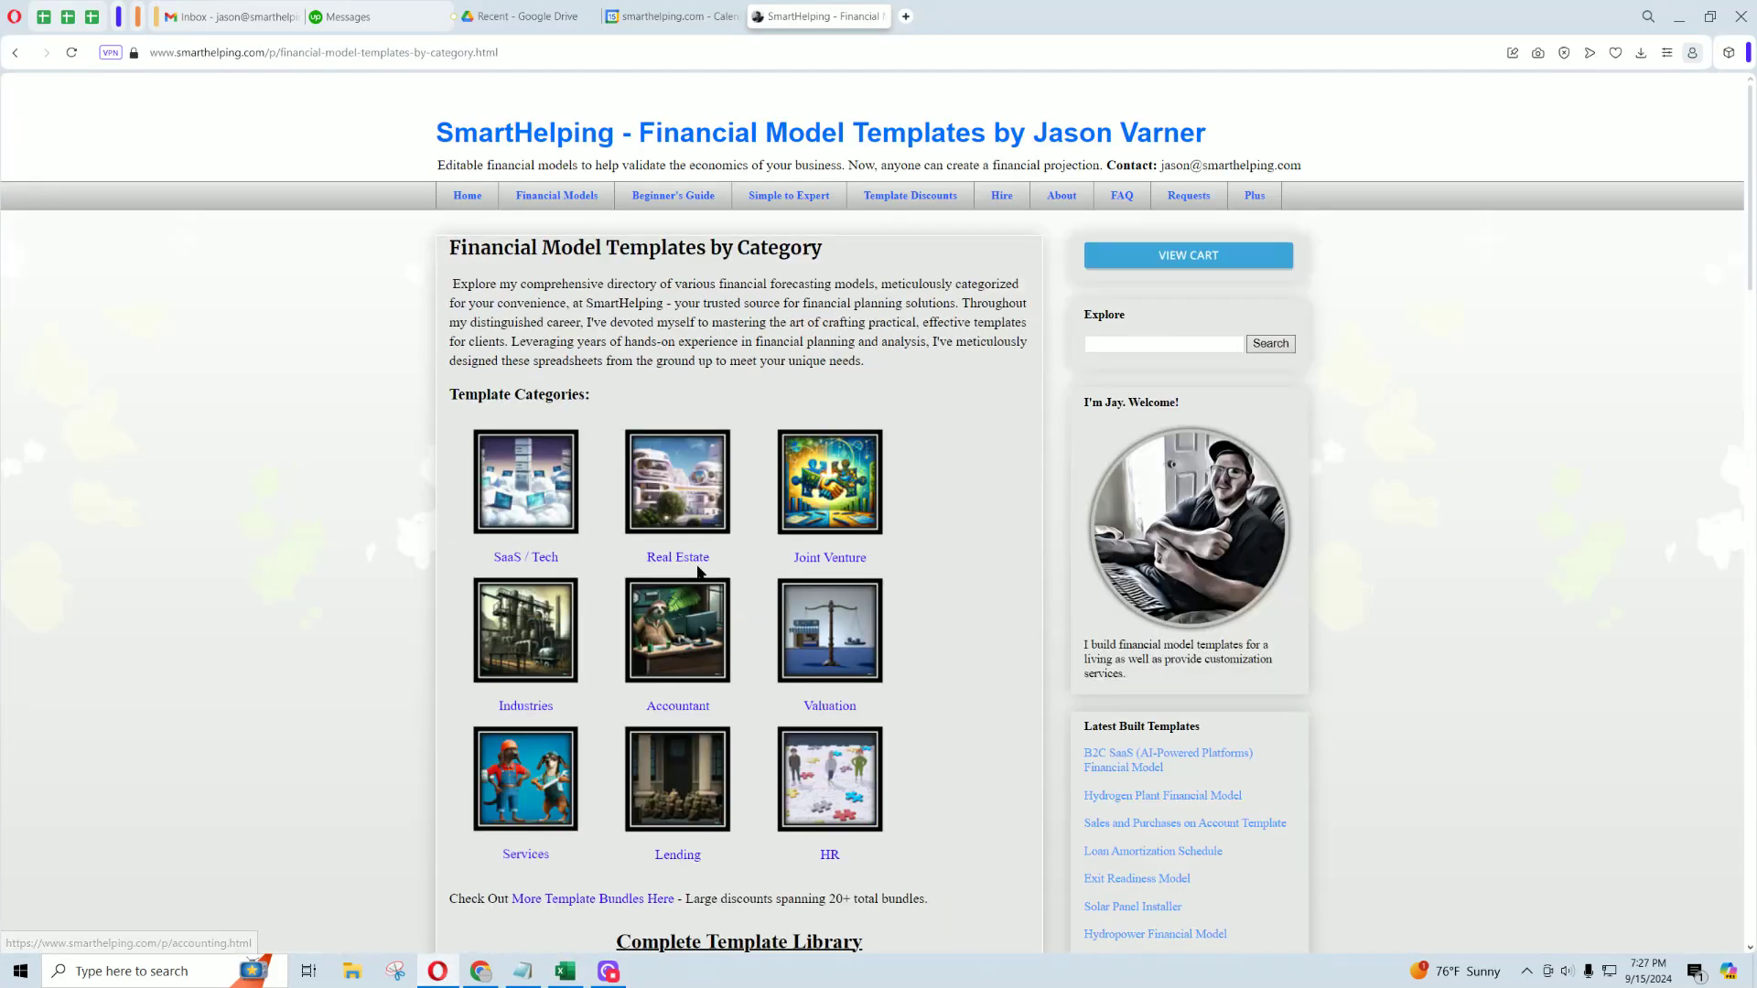
click(669, 504)
Step: Look over the Real Estate Financial Models page and highlight the bundle's price
scroll(669, 504, down, 7)
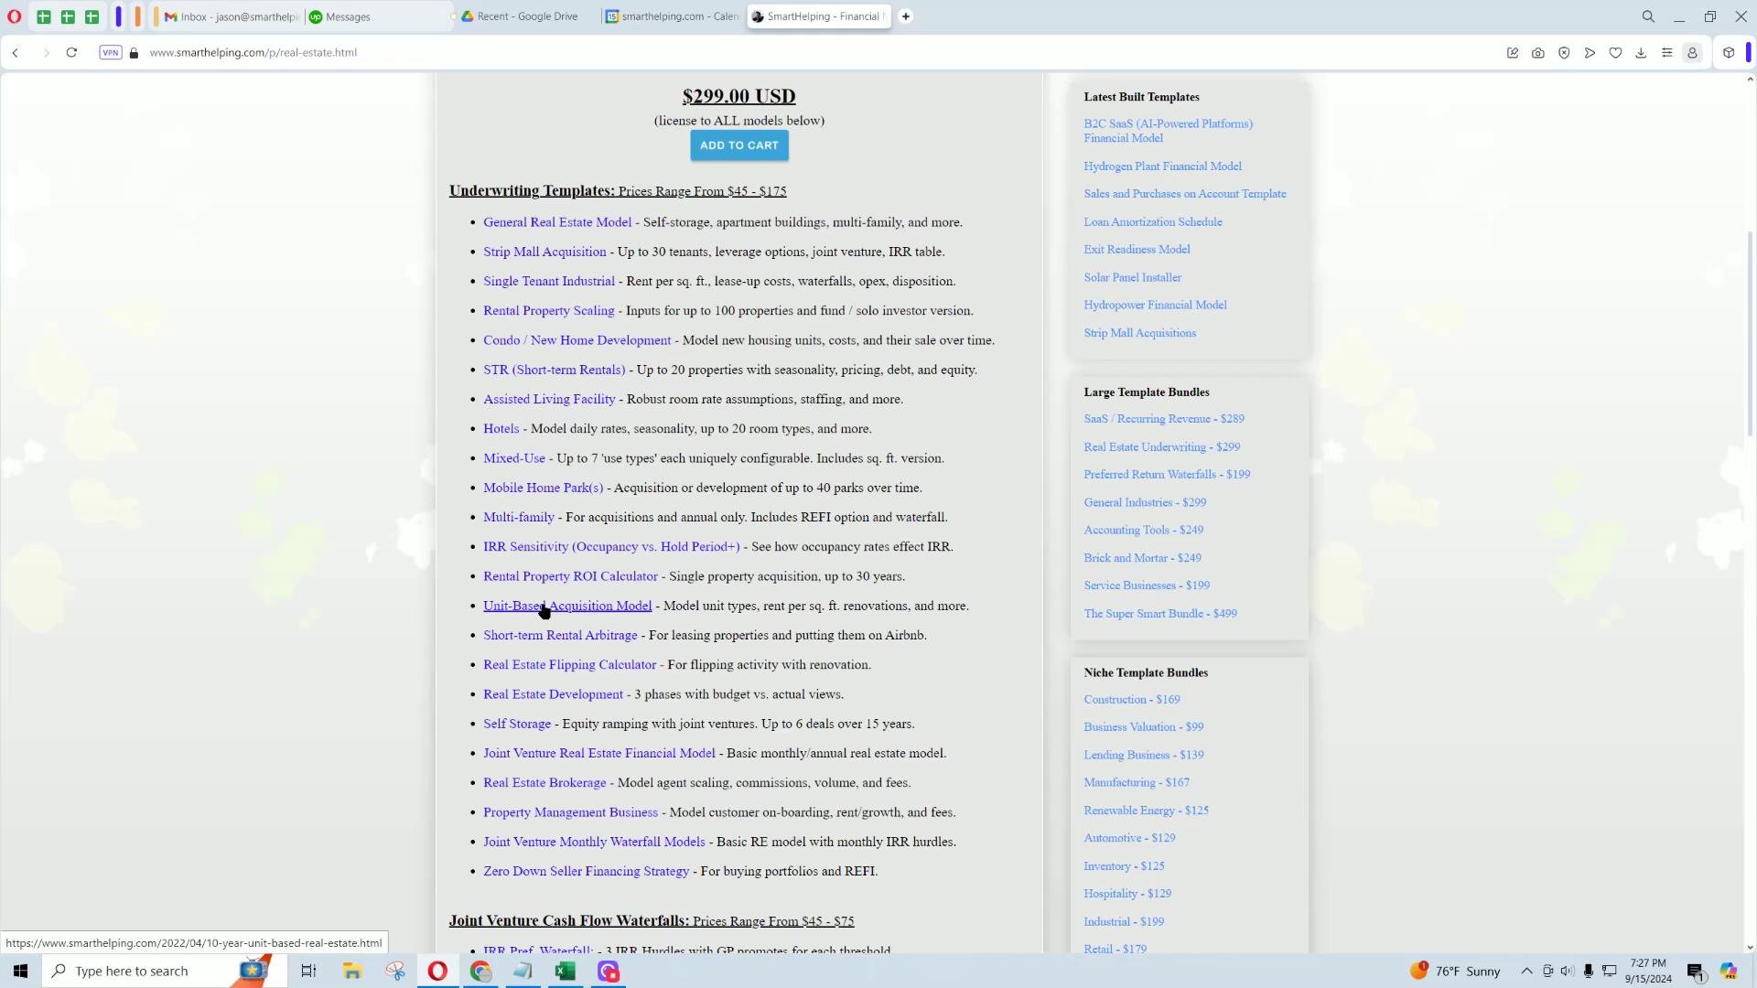
scroll(860, 535, up, 3)
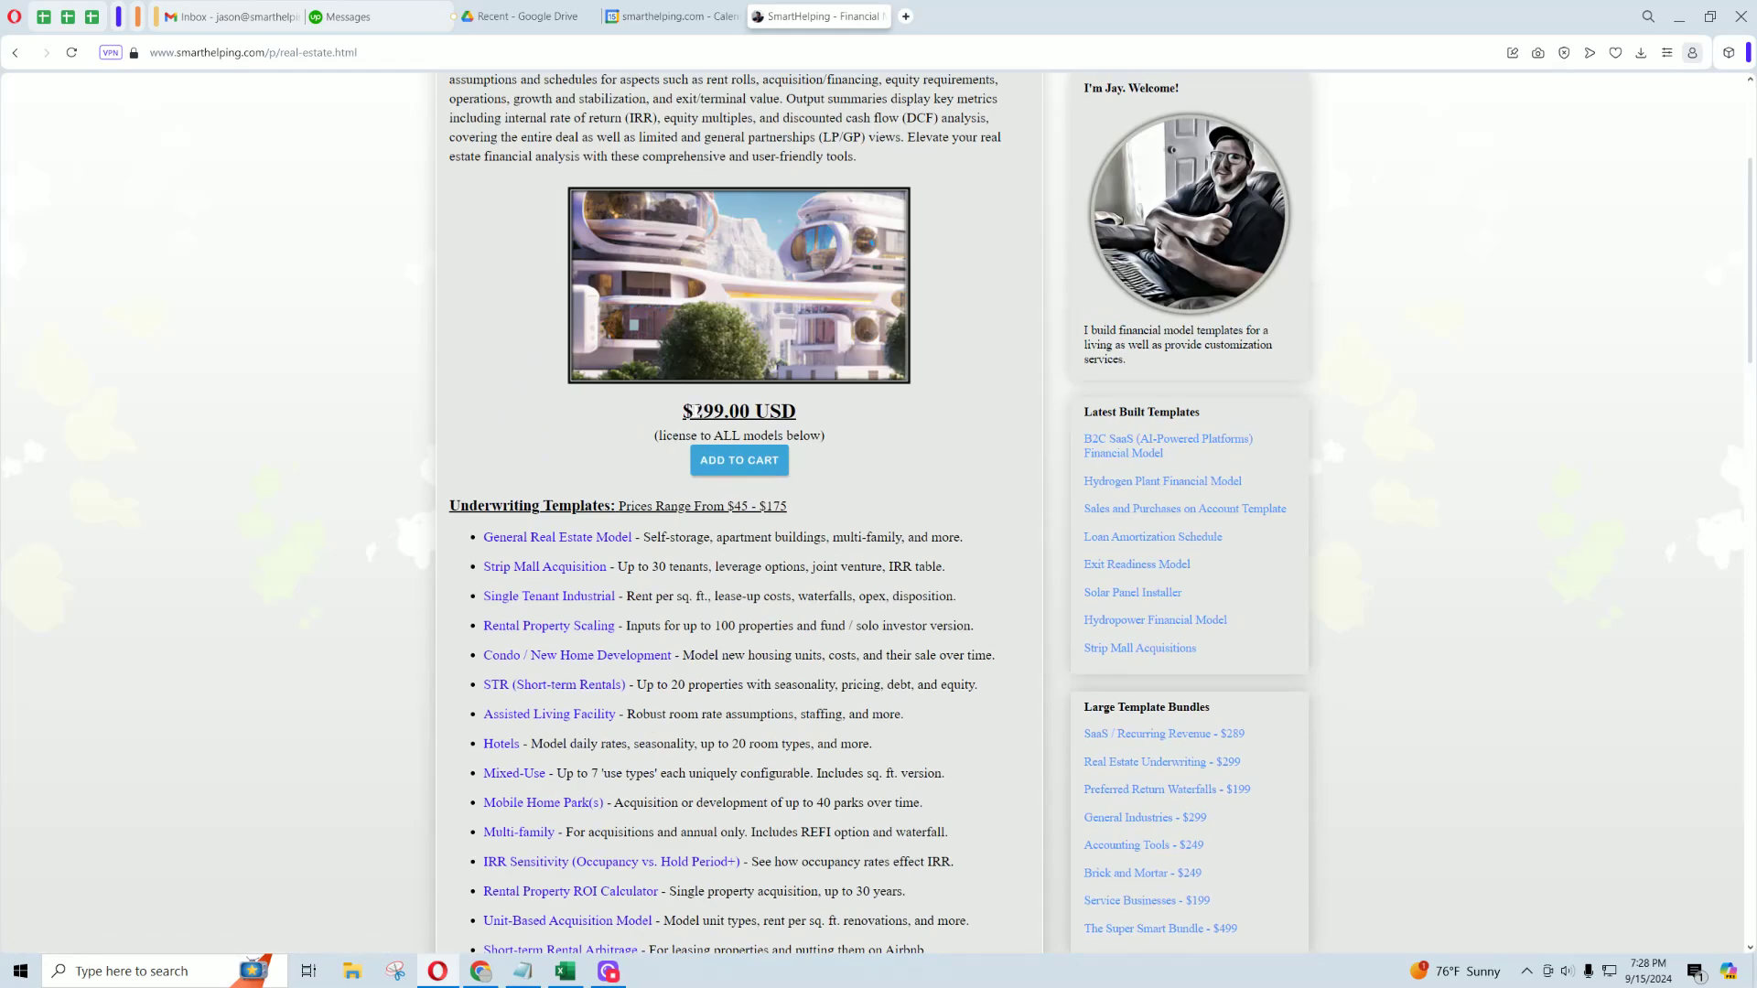
drag(696, 411, 793, 411)
click(743, 408)
Step: Review the underwriting, joint venture waterfall and other real estate templates included in the bundle, highlighting the waterfall list
scroll(561, 540, down, 3)
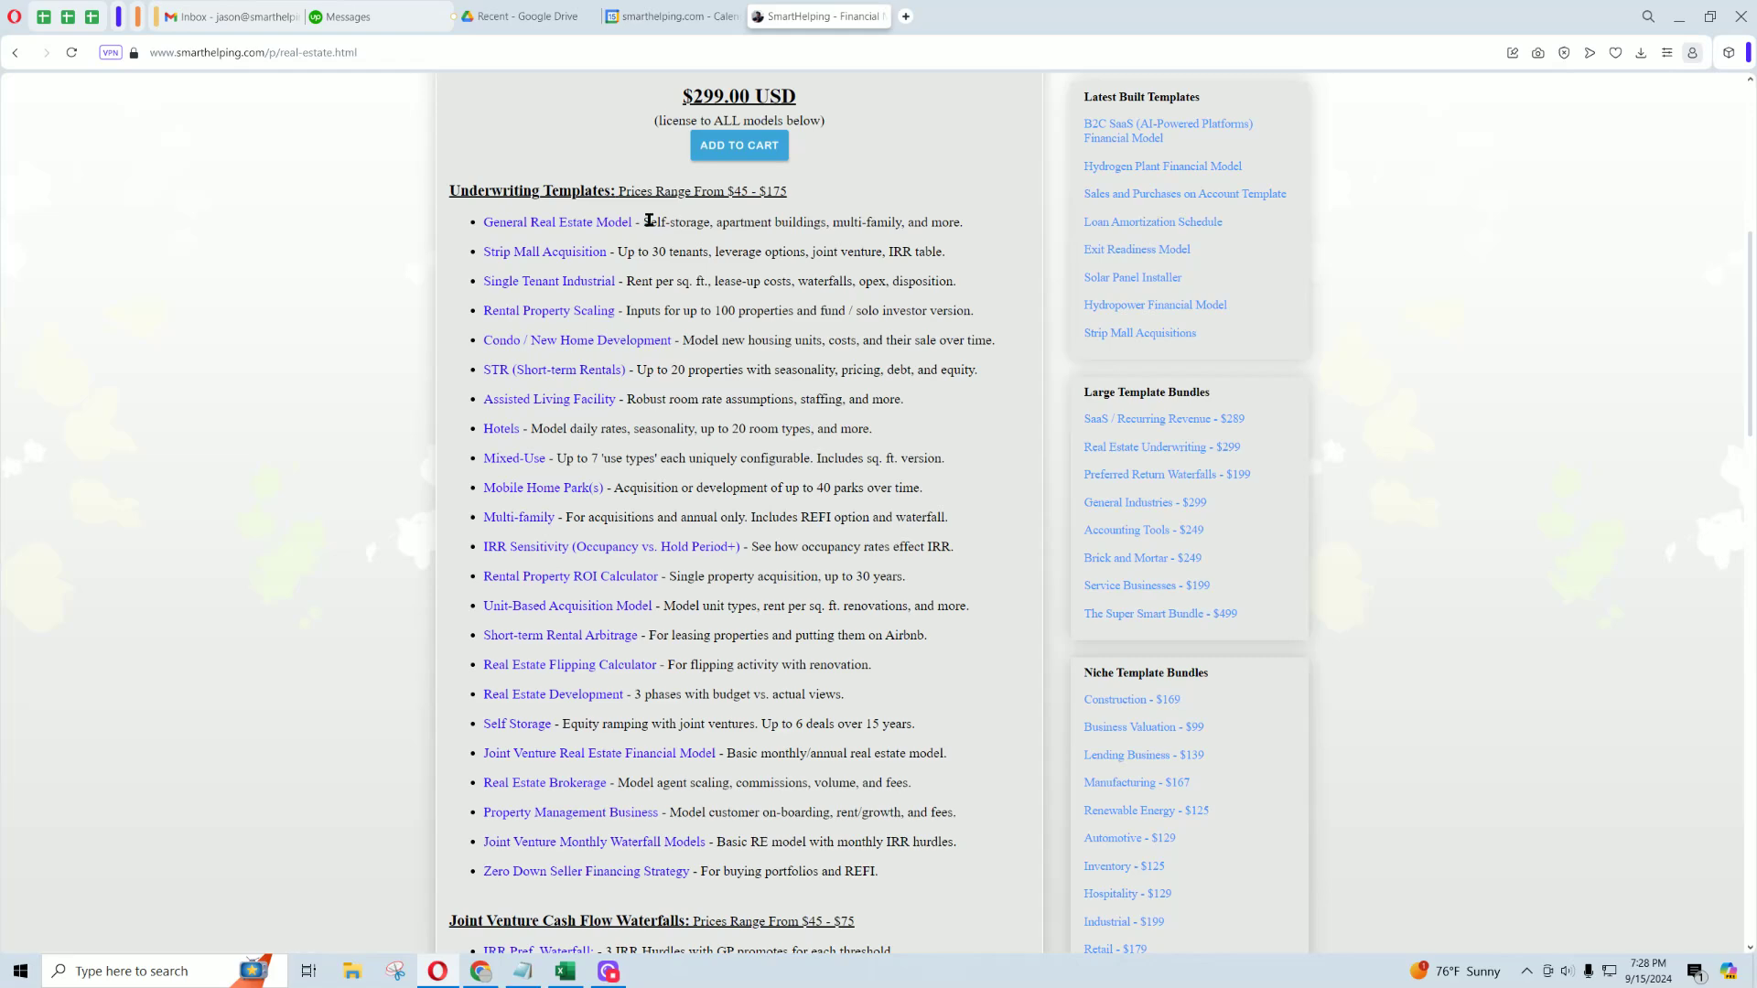
drag(645, 222, 964, 223)
scroll(699, 563, down, 3)
scroll(563, 445, down, 3)
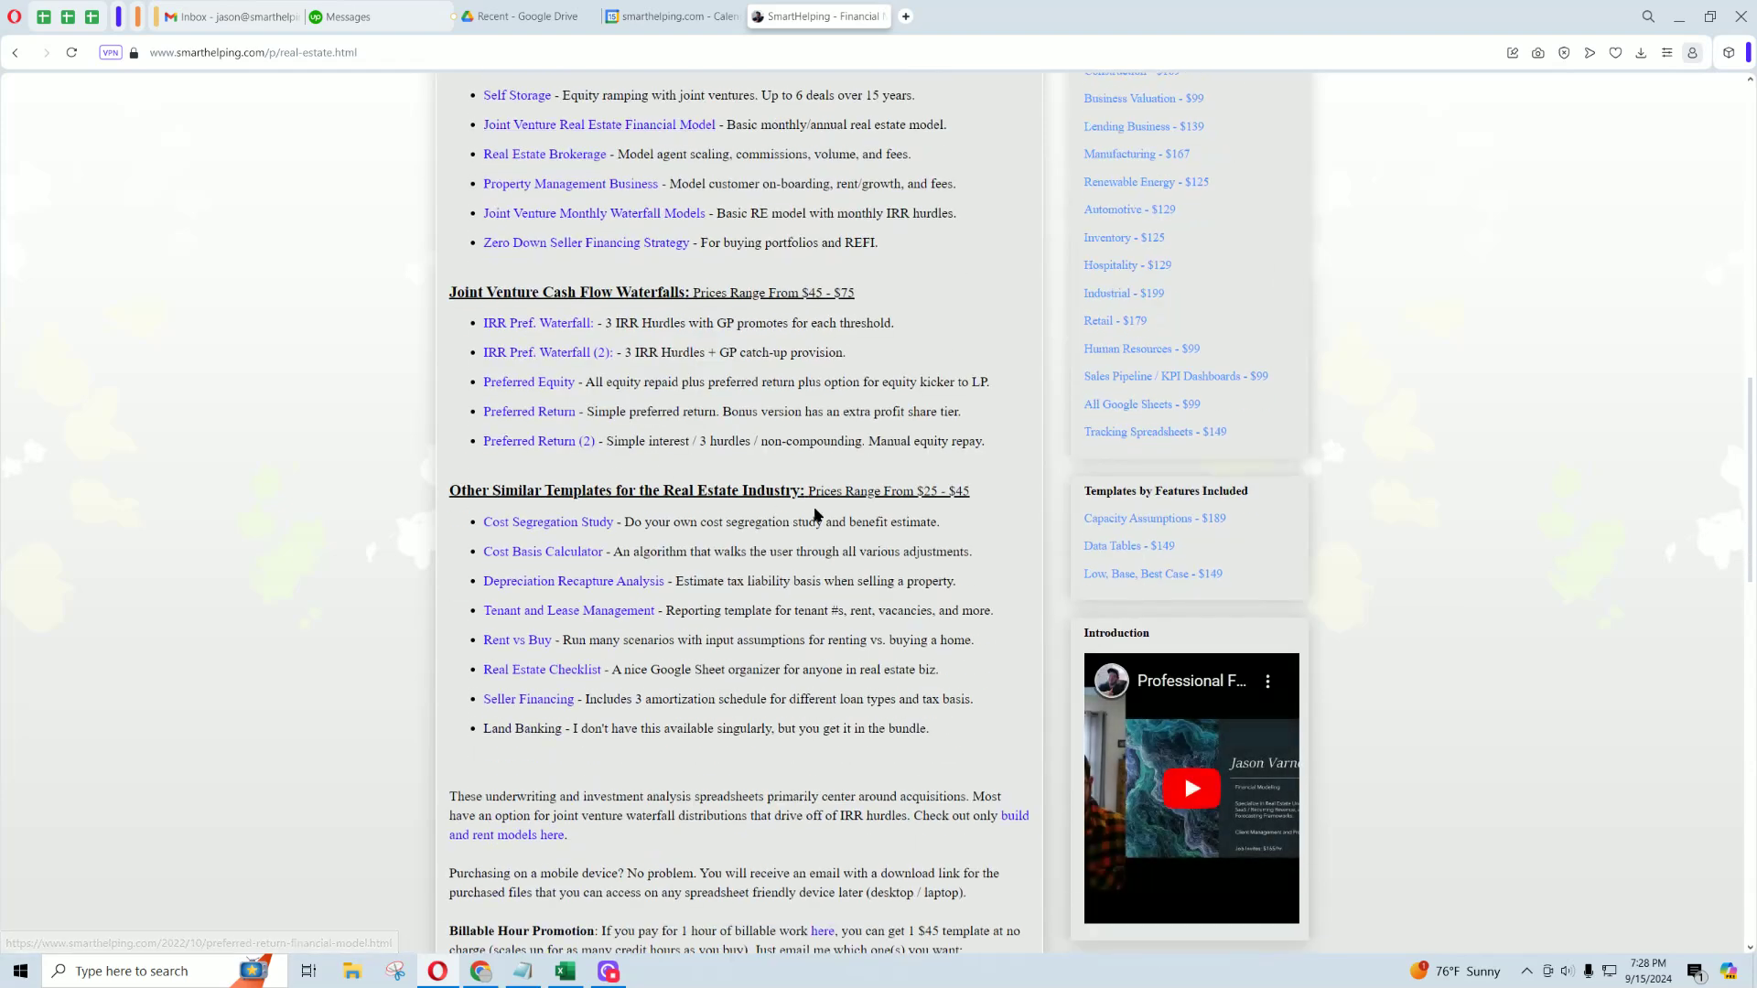
drag(992, 448, 481, 326)
click(711, 380)
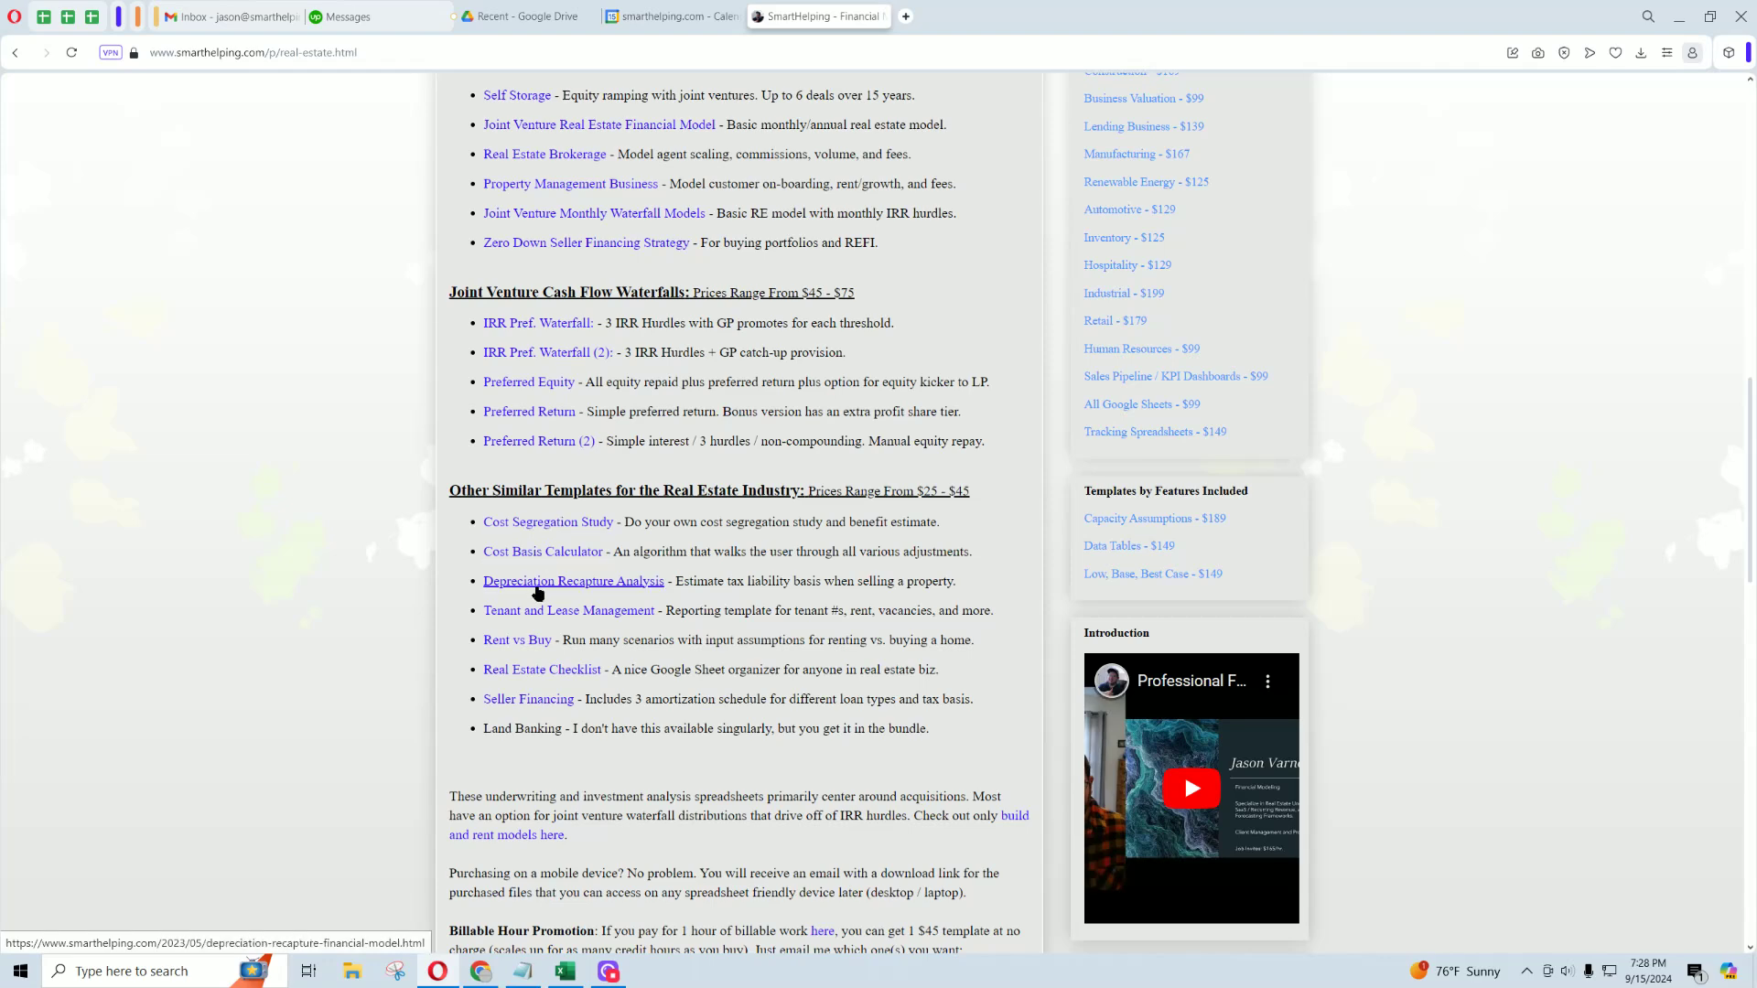
scroll(613, 586, up, 15)
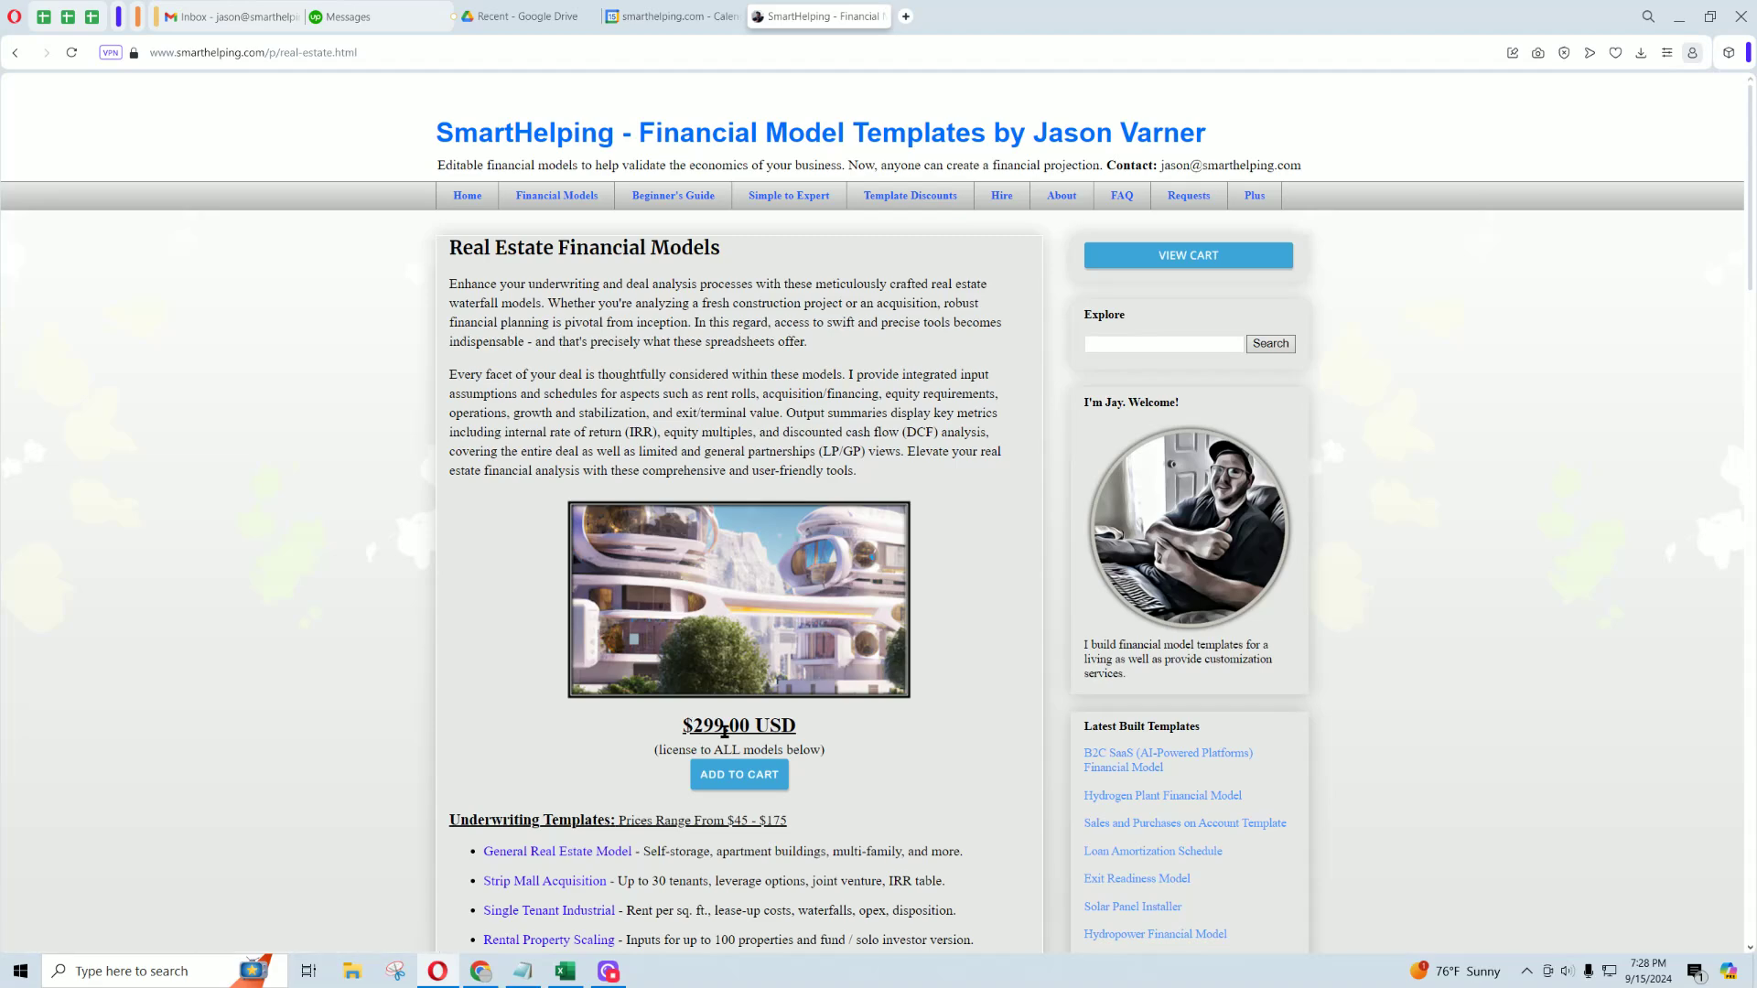
Step: Look through the Financial Models list and open The Super Smart Bundle page, highlighting its price
click(557, 194)
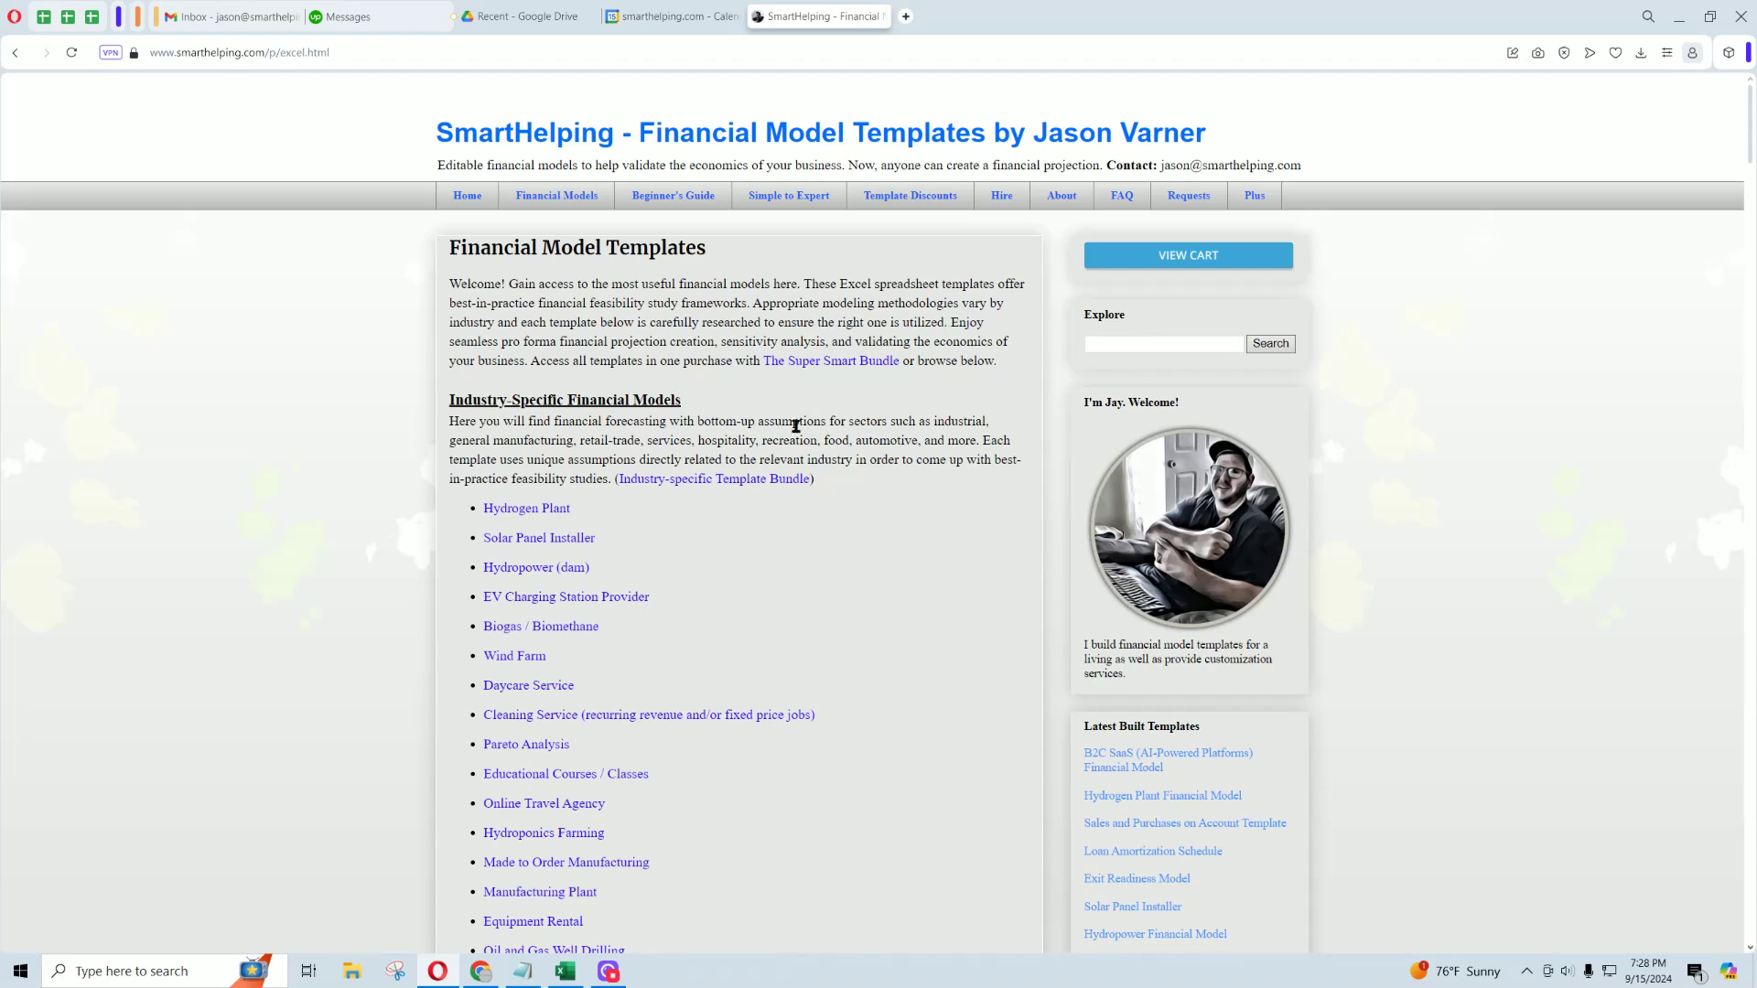
scroll(805, 430, down, 6)
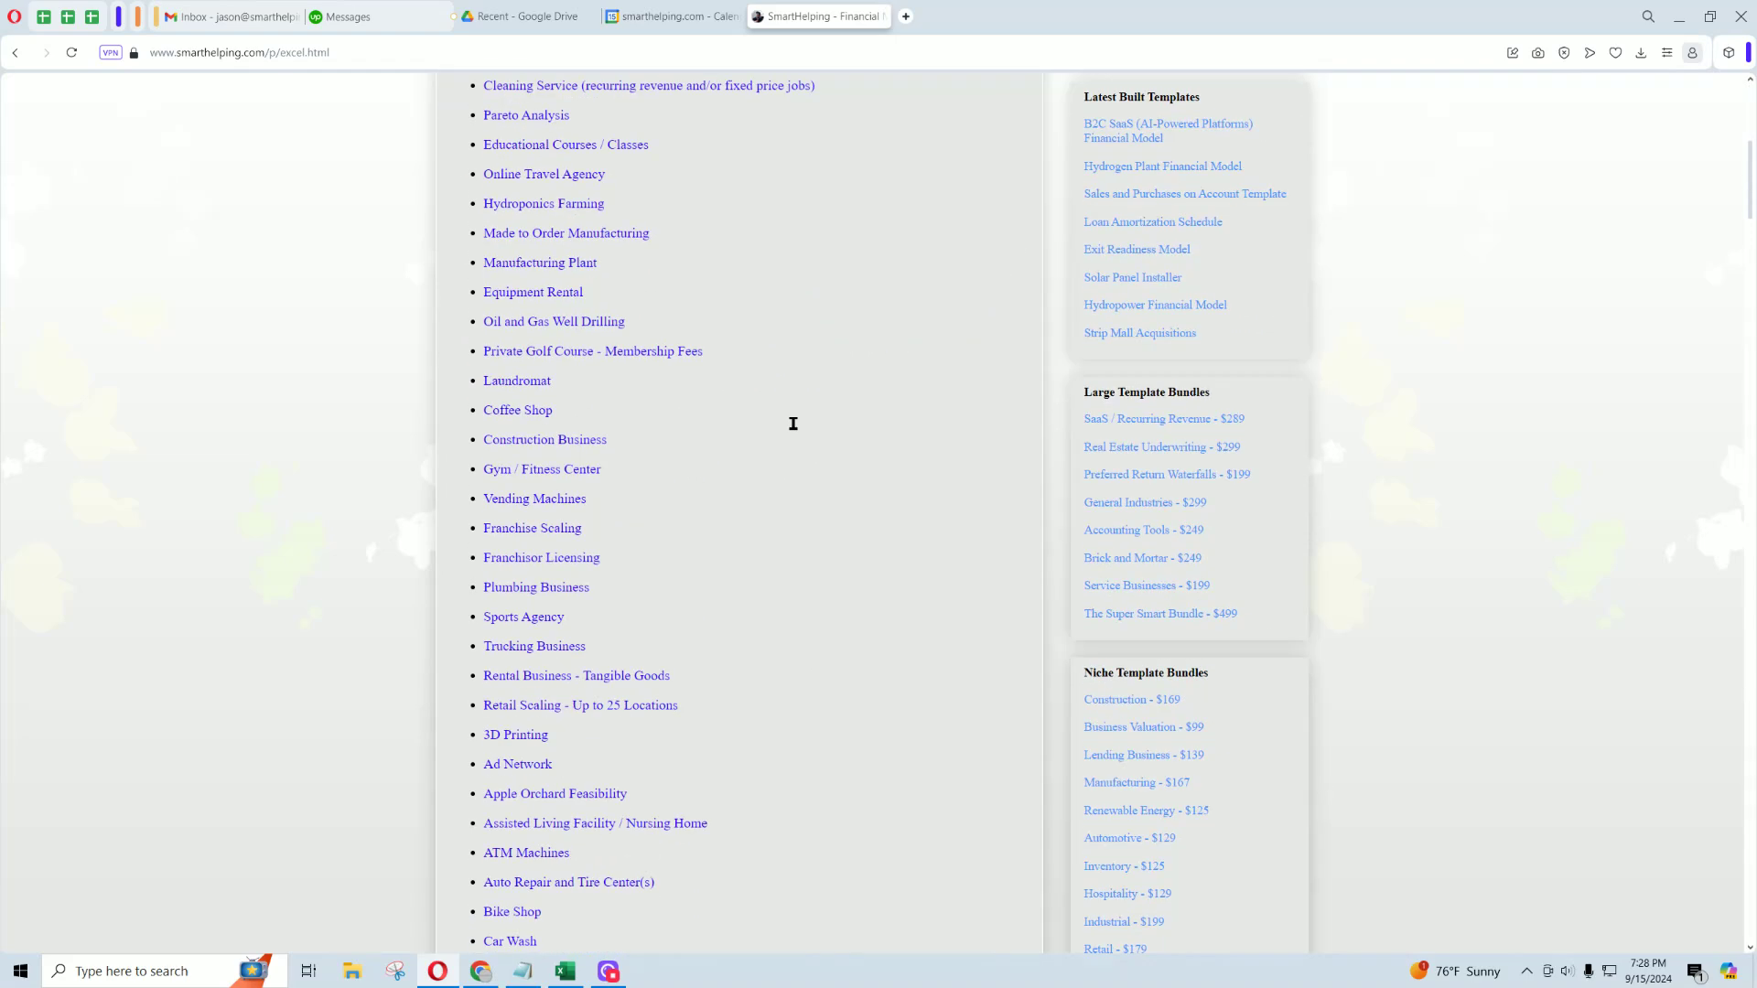
click(1164, 615)
drag(684, 543, 796, 543)
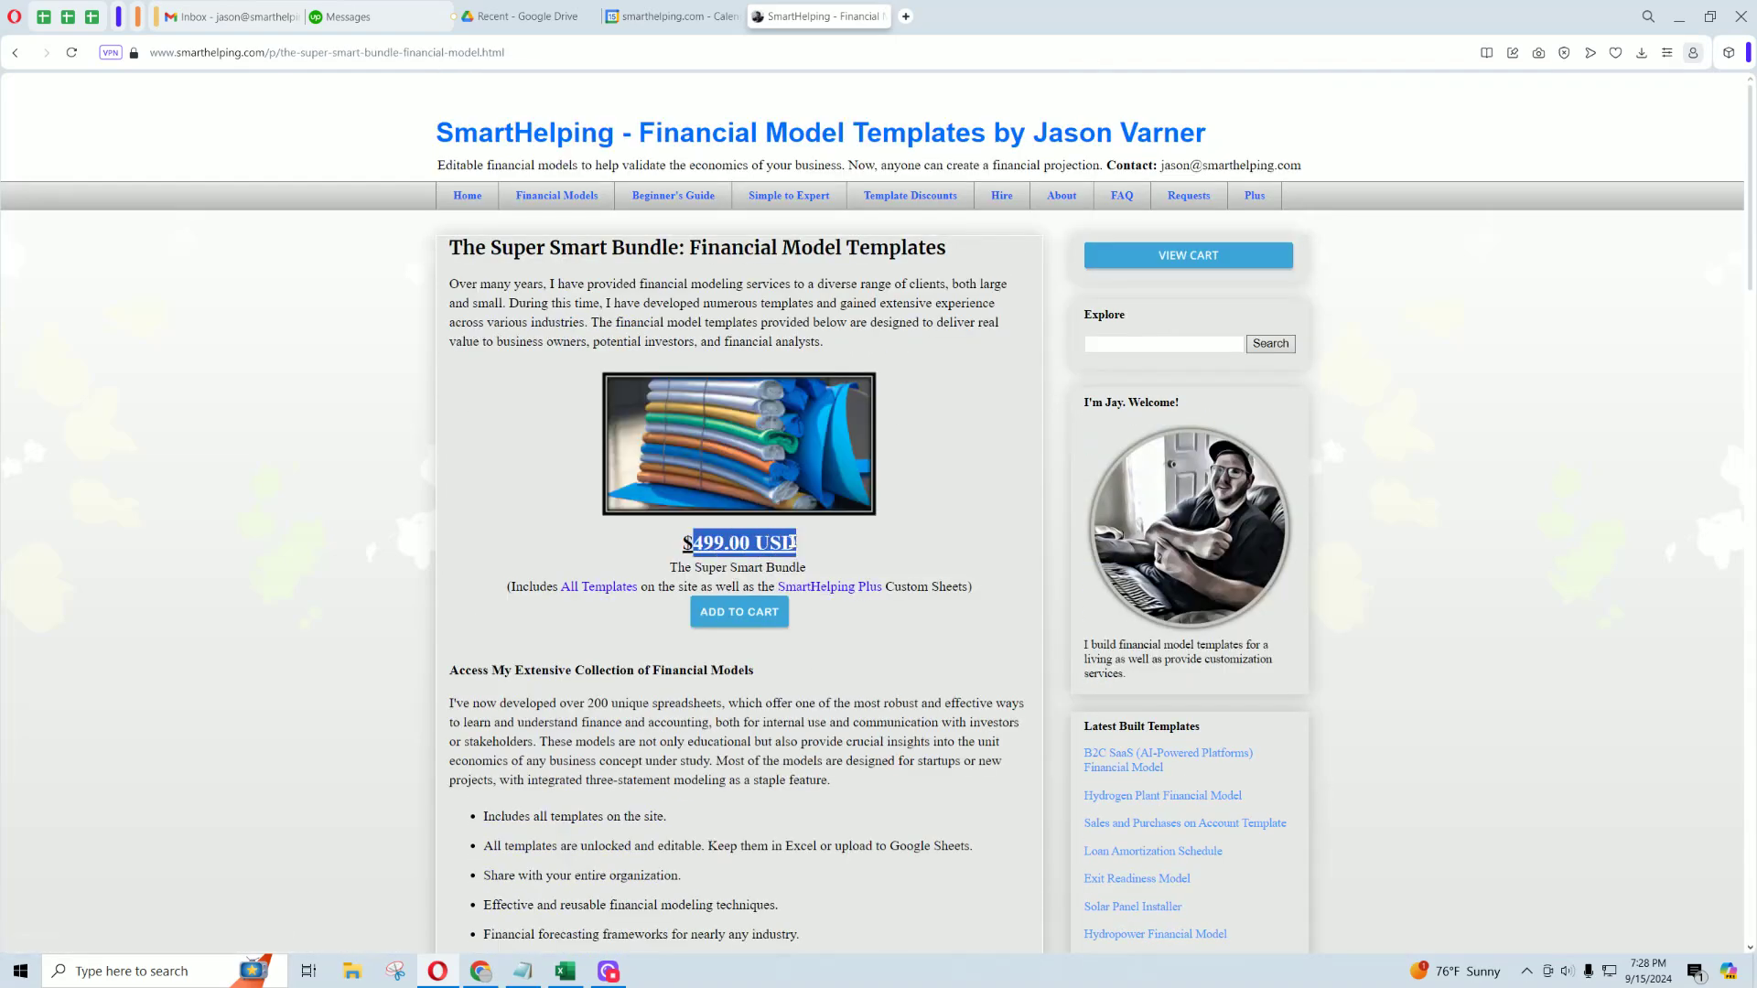
click(762, 544)
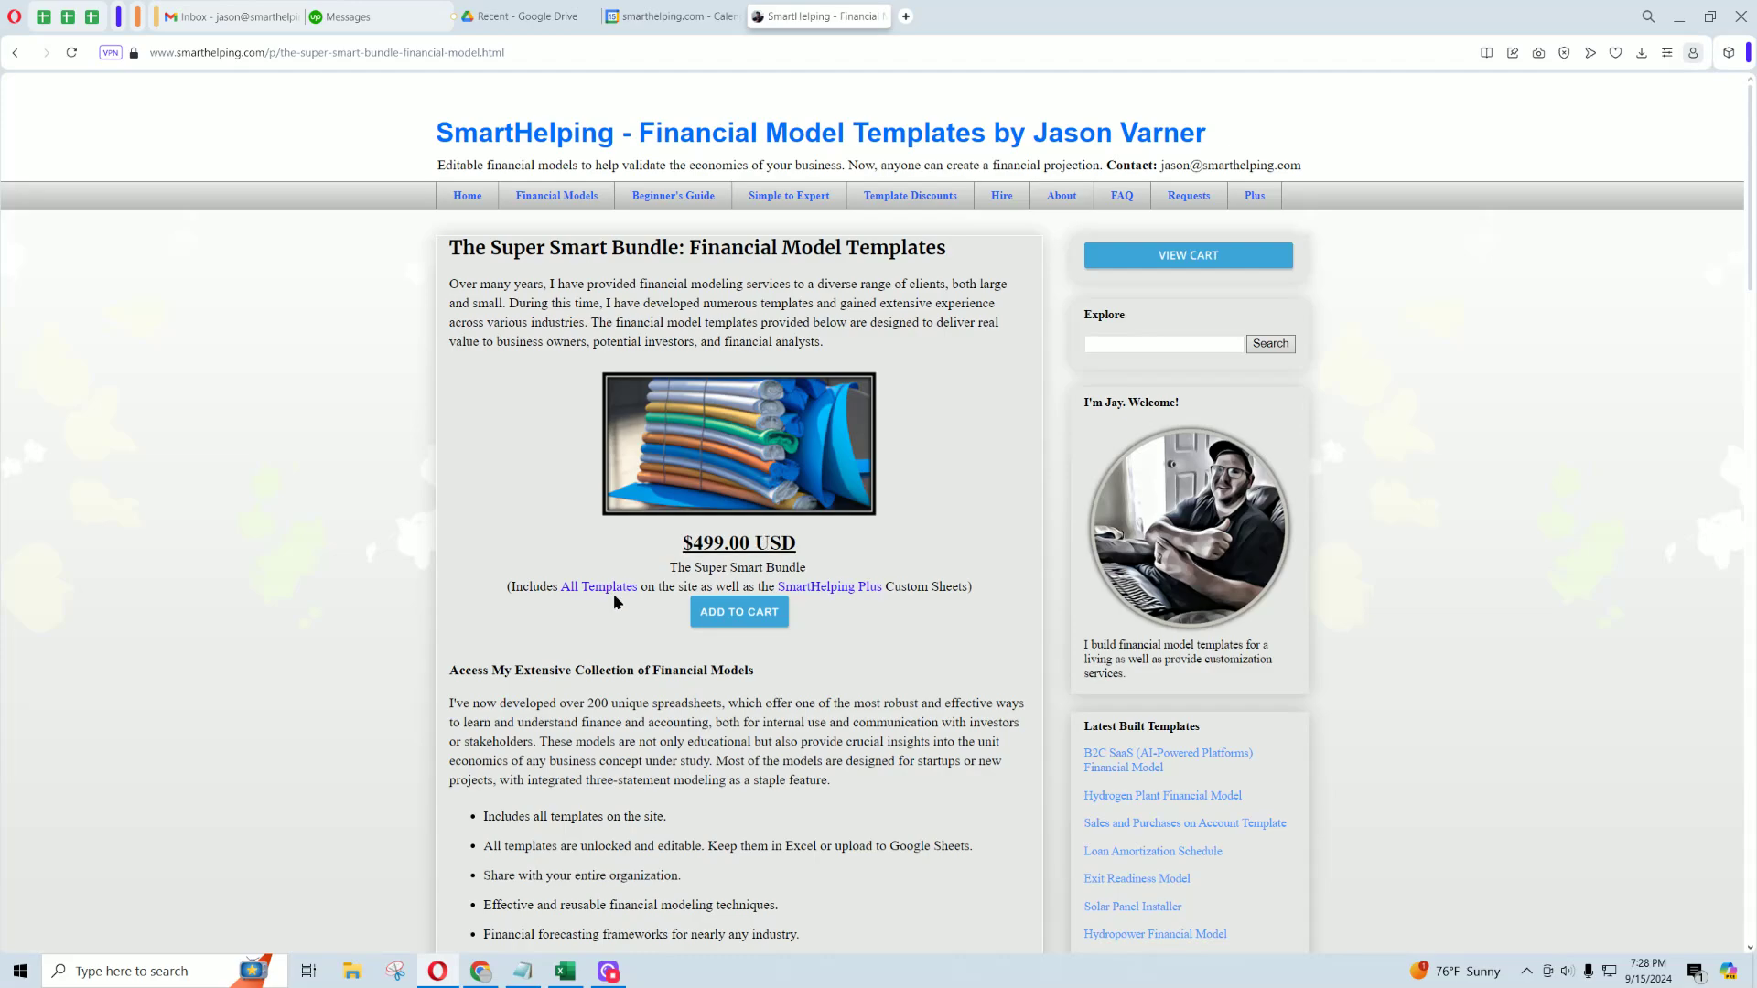
Step: Skim The Super Smart Bundle page and return to the site's template categories page
scroll(849, 608, down, 6)
scroll(856, 572, up, 6)
click(476, 200)
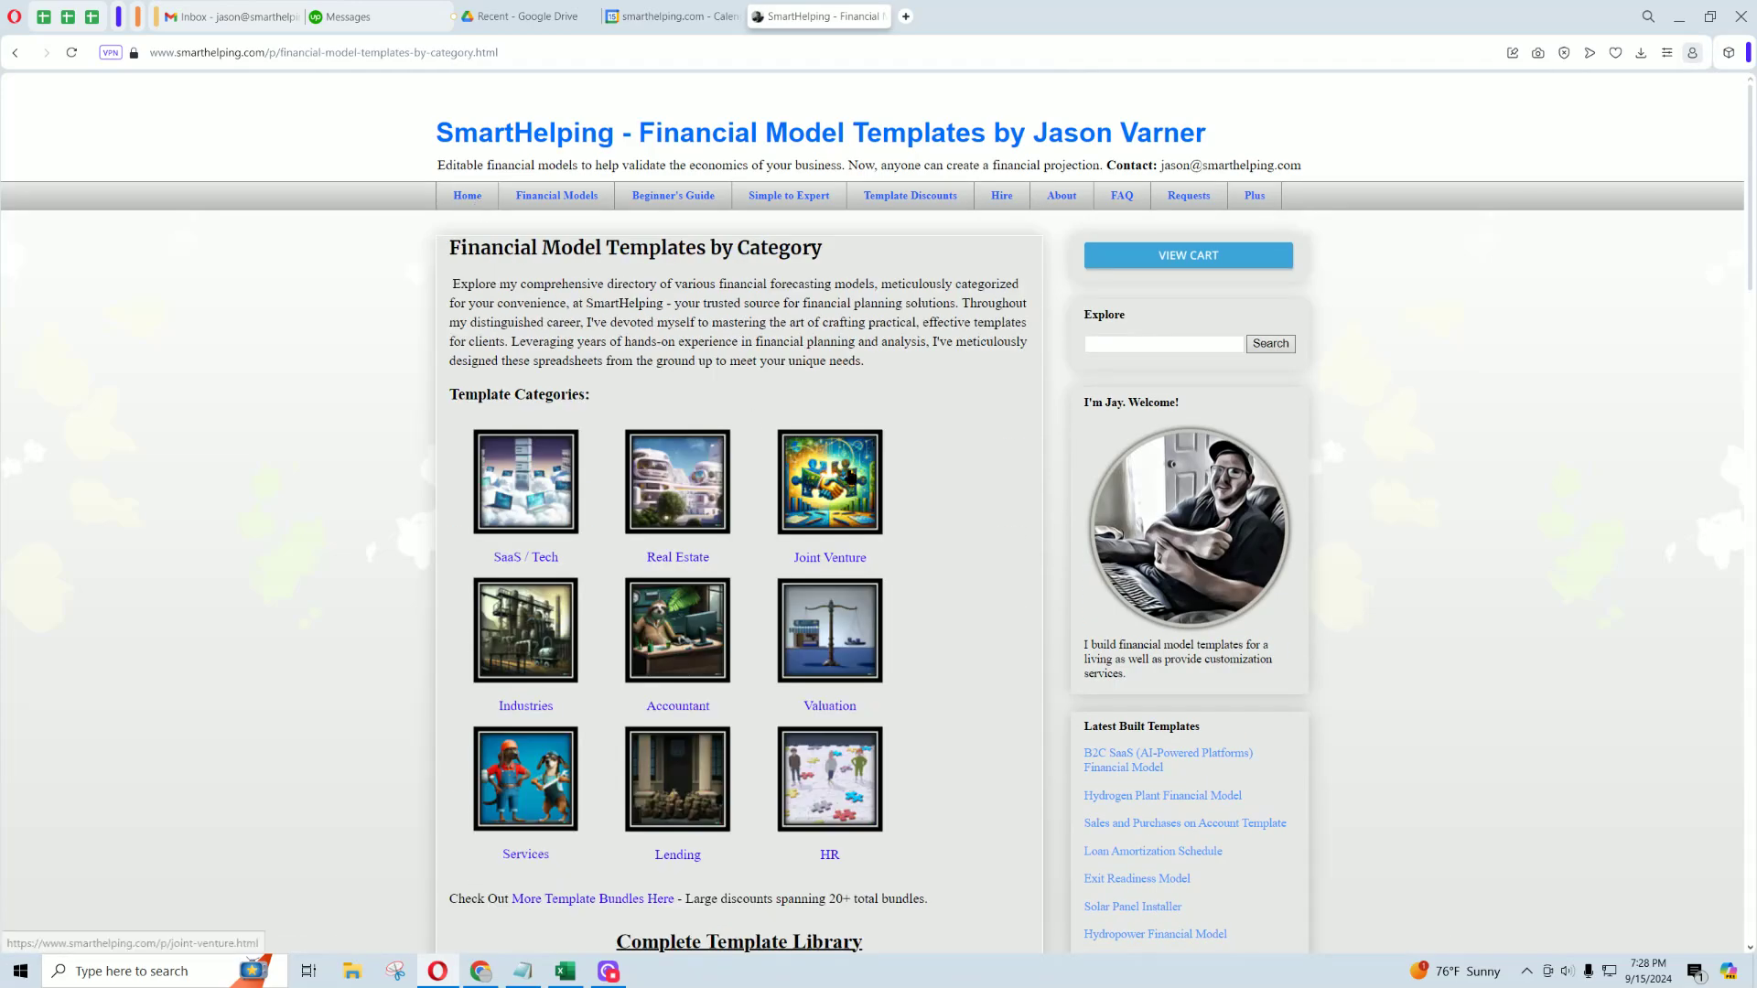